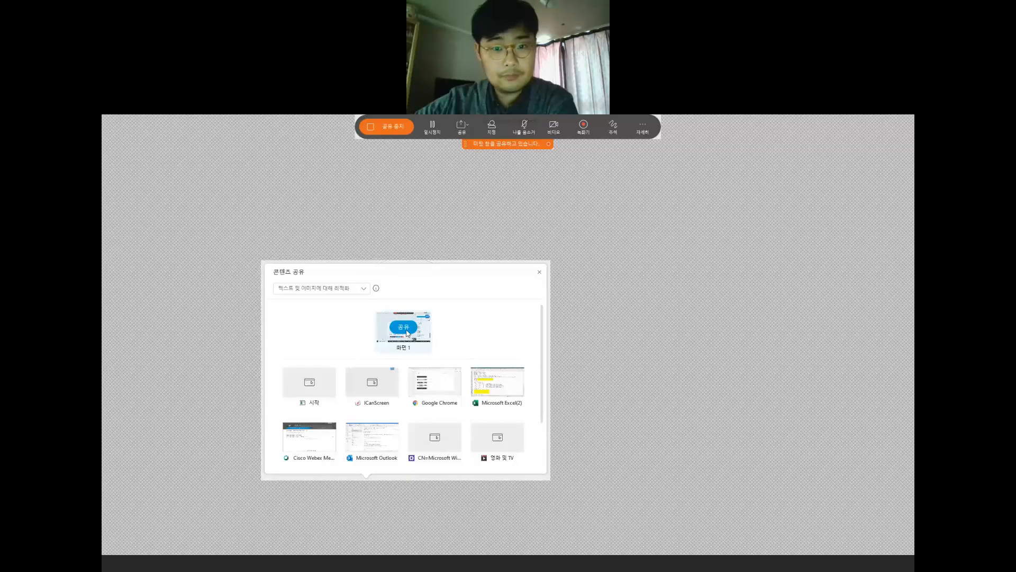
Step: Share screen 화면 1 in the meeting and minimize the browser and file explorer windows covering the desktop
left_click(407, 332)
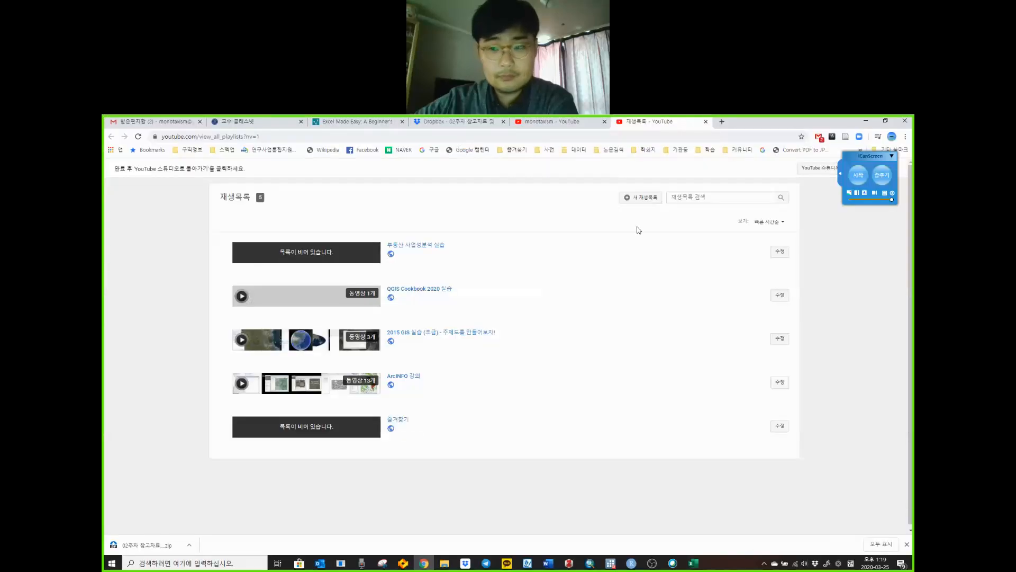
left_click(173, 120)
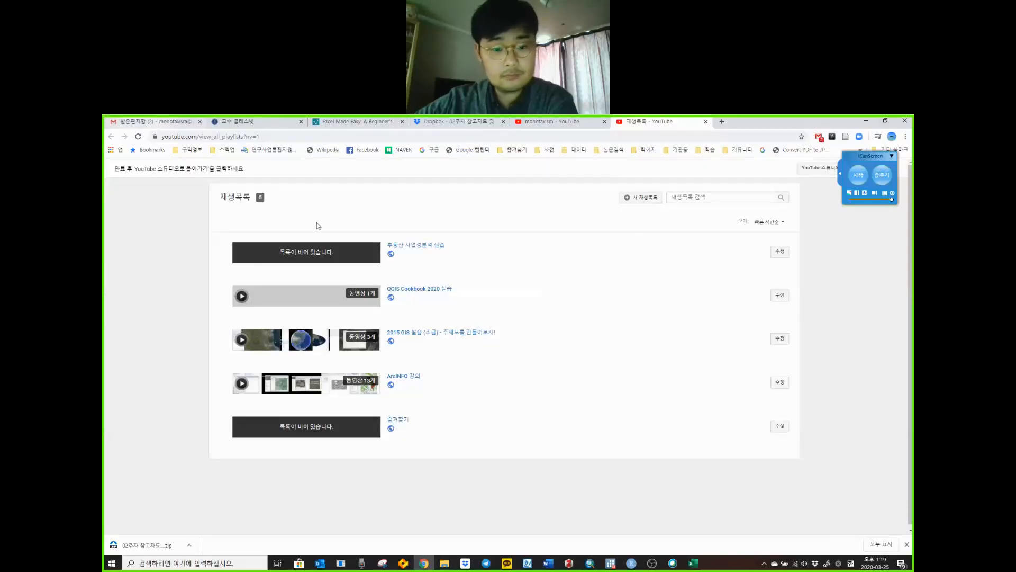
scroll(539, 330, "down", 5)
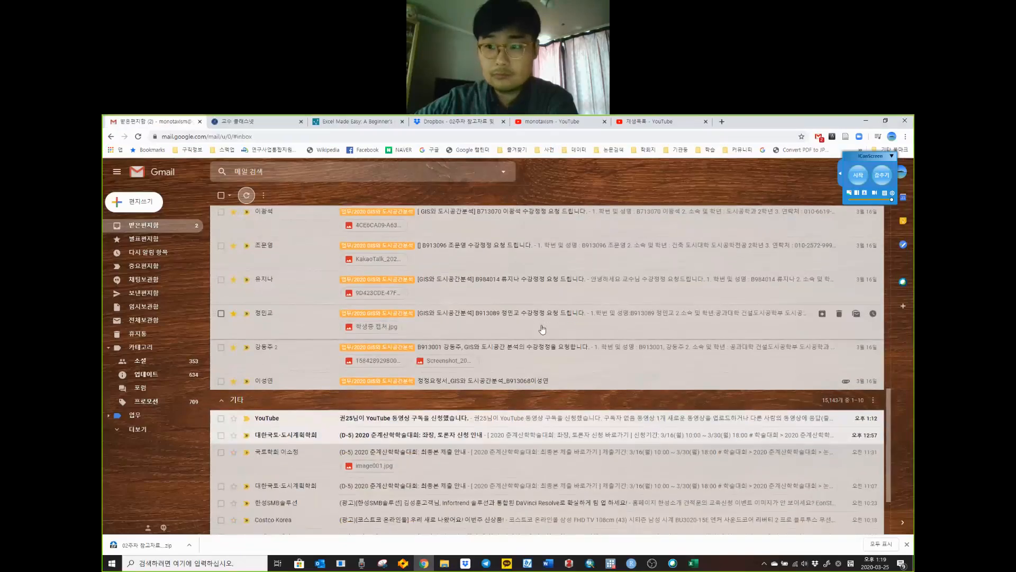
left_click(866, 120)
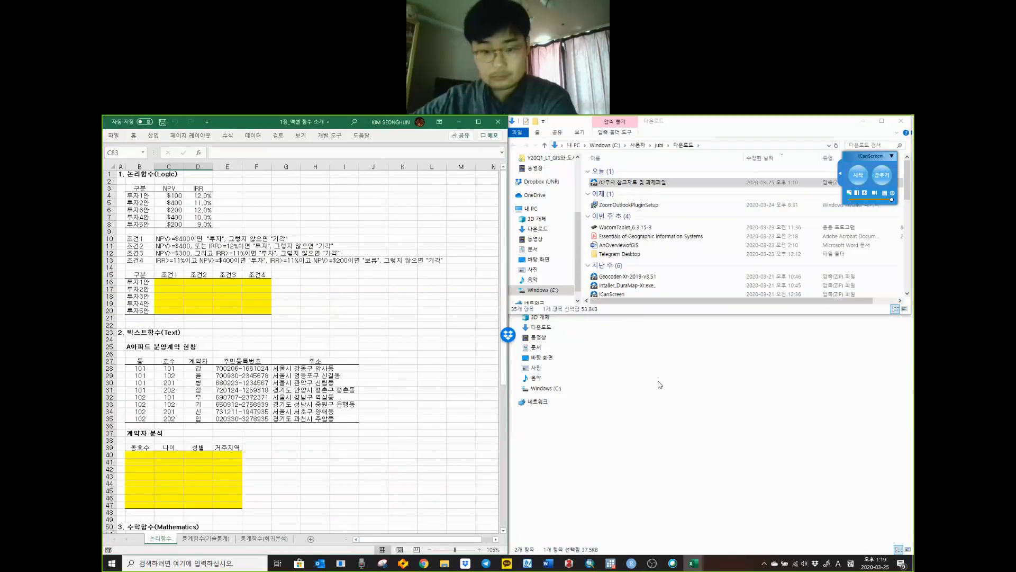
left_click(862, 121)
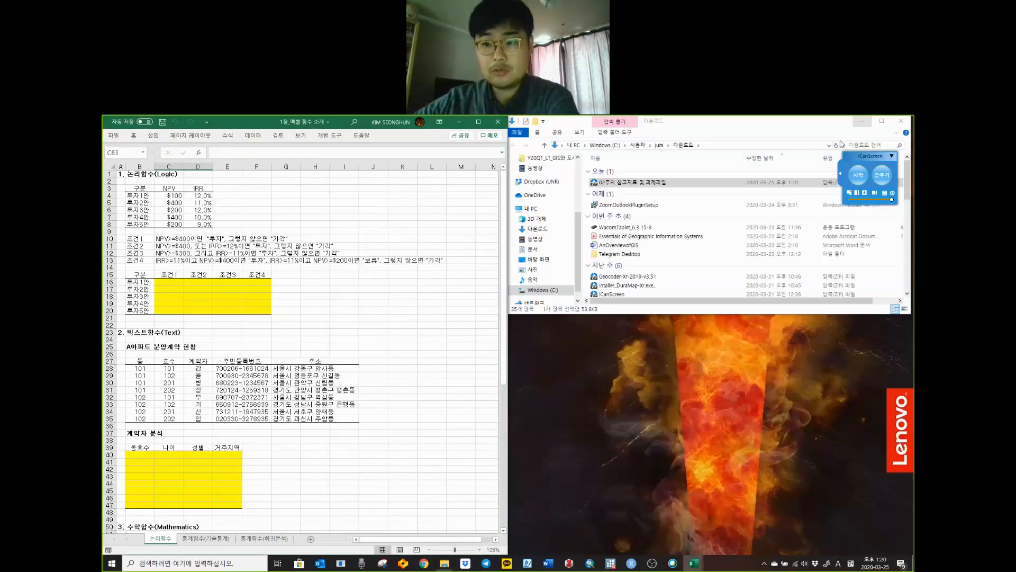
left_click(863, 121)
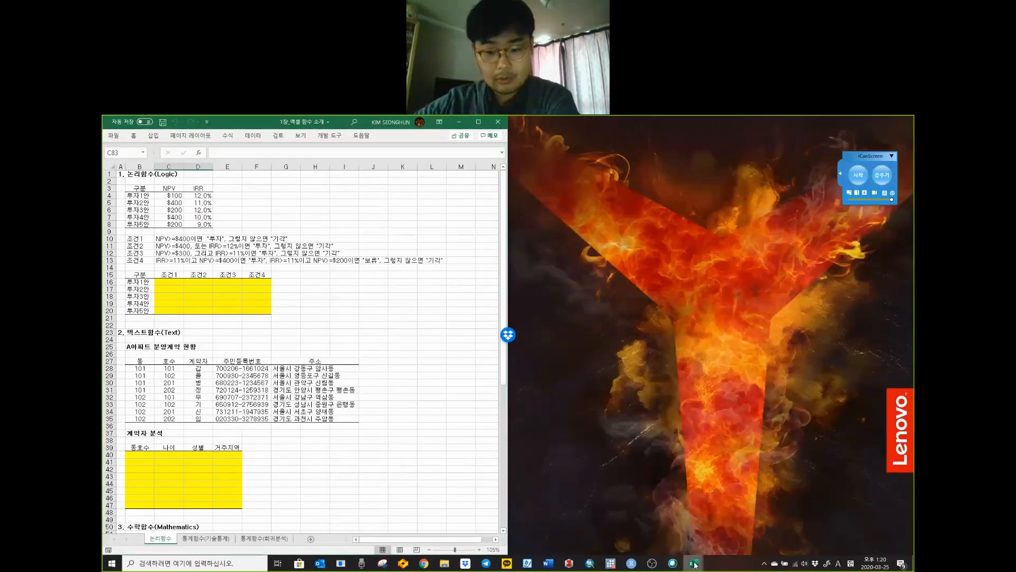
Step: Show the completed 엑셀 함수 소개 workbook beside the exercise workbook and shift the iCanScreen widget slightly down
mouse_move(695, 565)
left_click(674, 542)
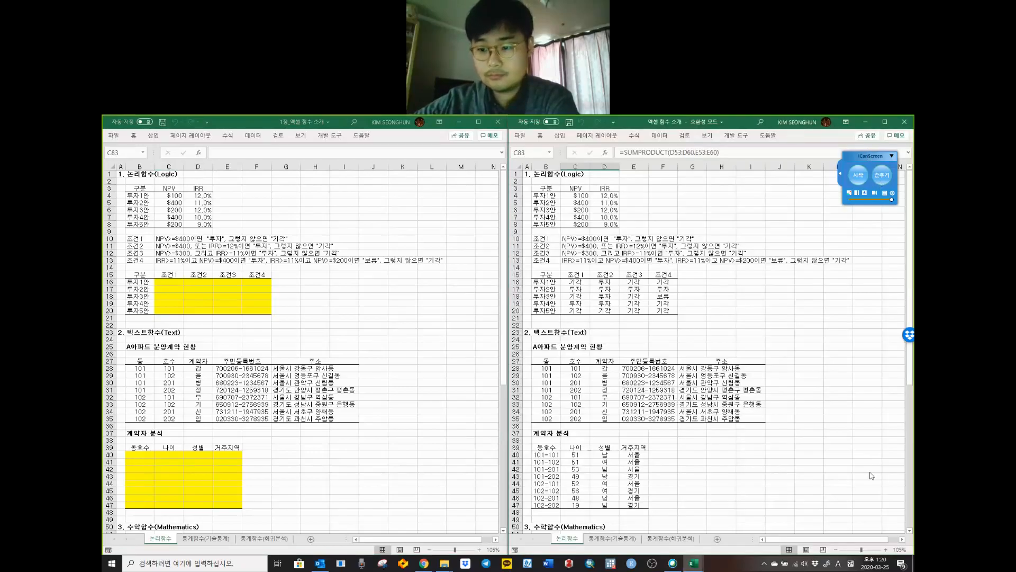
left_click_drag(854, 186, 867, 206)
left_click(754, 217)
left_click(391, 249)
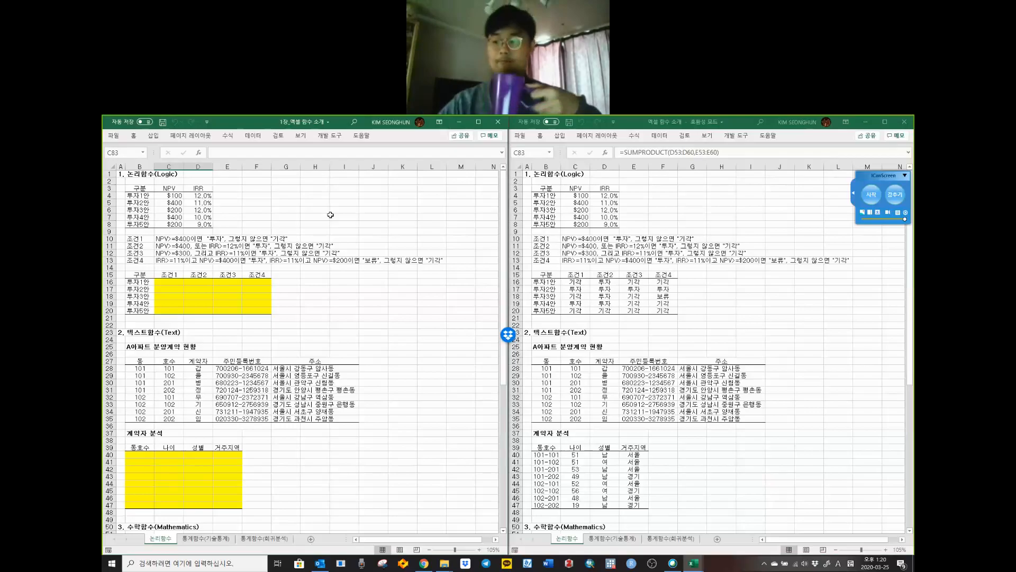
Step: Look over the exercise sheet's logic and text function sections, from the investment table down to the contractor analysis
scroll(328, 174, "down", 2)
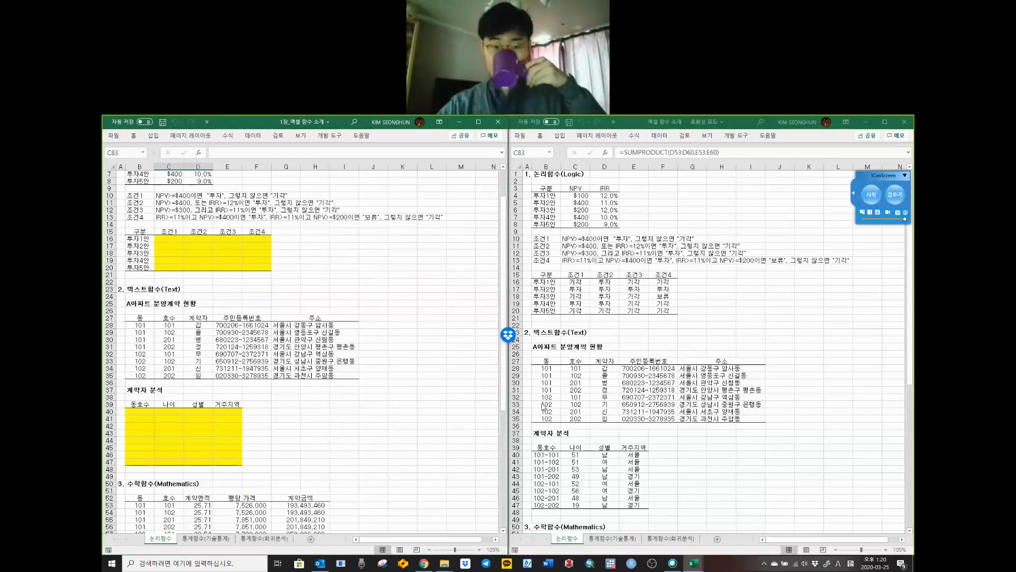
scroll(351, 402, "up", 2)
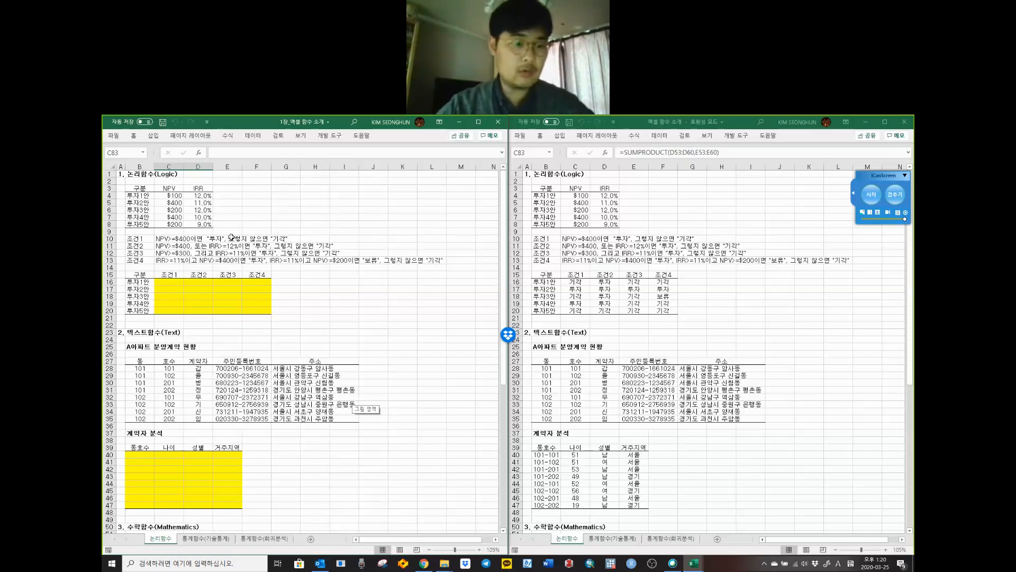
left_click(121, 176)
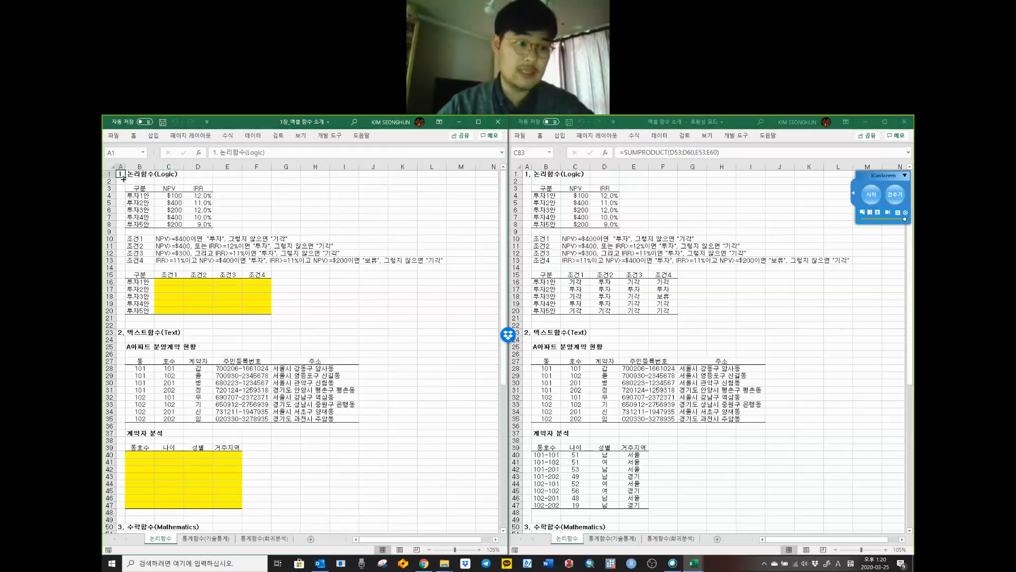
left_click_drag(121, 173, 403, 352)
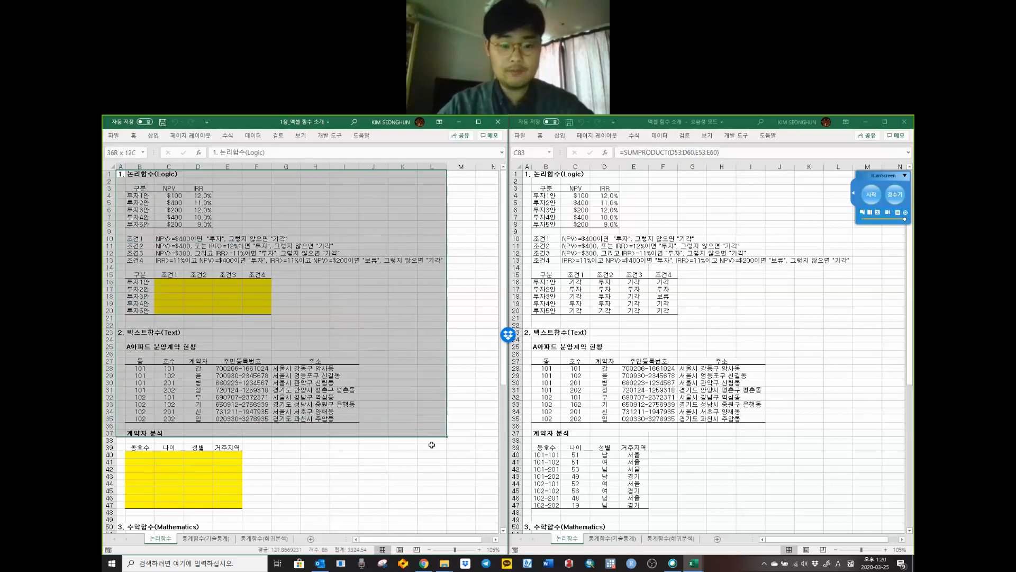
left_click(407, 404)
left_click(410, 331)
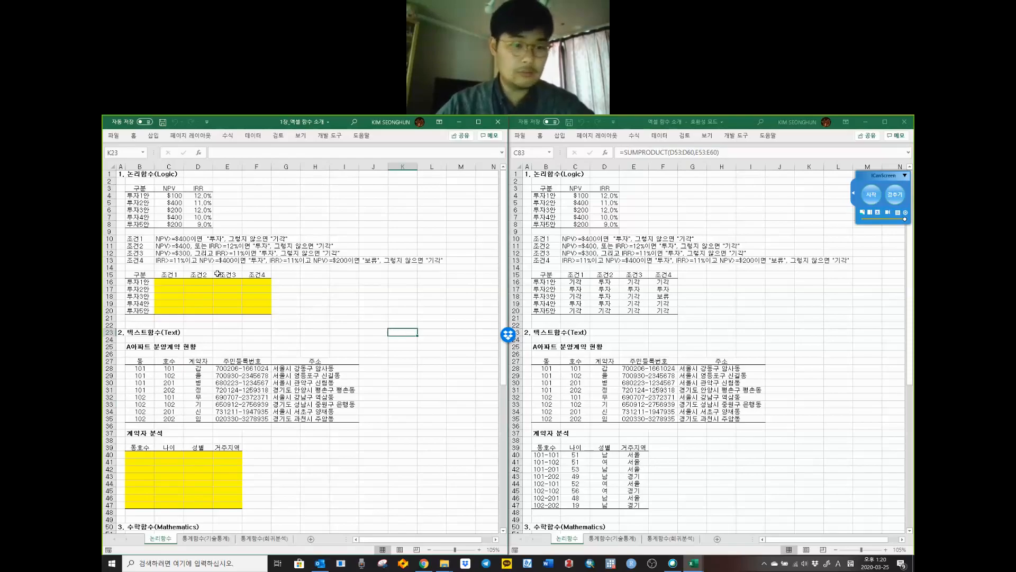
left_click_drag(121, 174, 431, 472)
left_click_drag(431, 520, 215, 403)
mouse_move(232, 346)
left_mouse_down()
mouse_move(121, 174)
mouse_move(371, 351)
mouse_move(439, 511)
mouse_move(121, 193)
mouse_move(121, 174)
left_mouse_up()
left_click(269, 212)
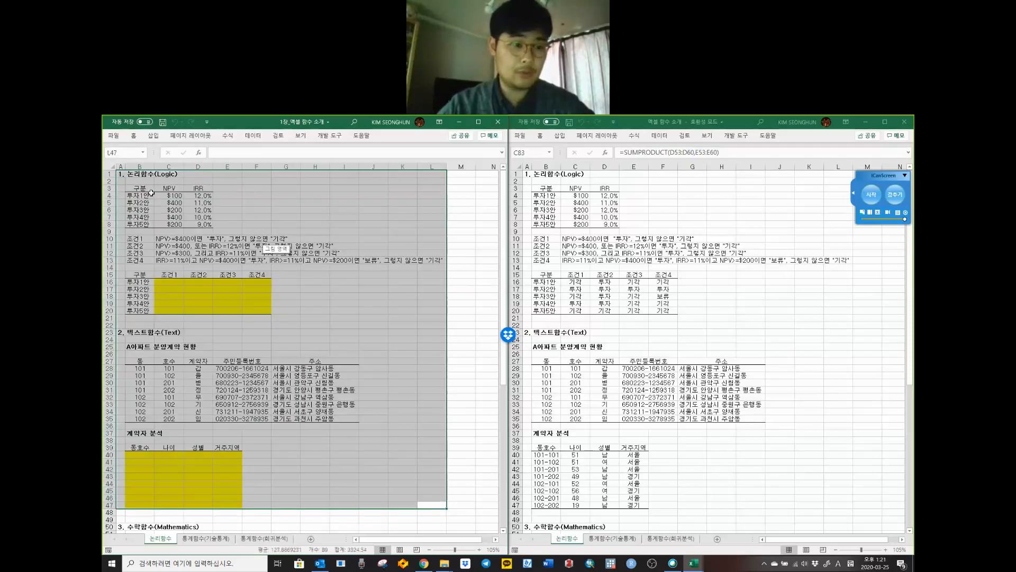
Step: Examine the NPV and IRR inputs in C4:D8 and the blank investment decision grid in C16:F20
left_click_drag(141, 195, 270, 268)
left_click(309, 282)
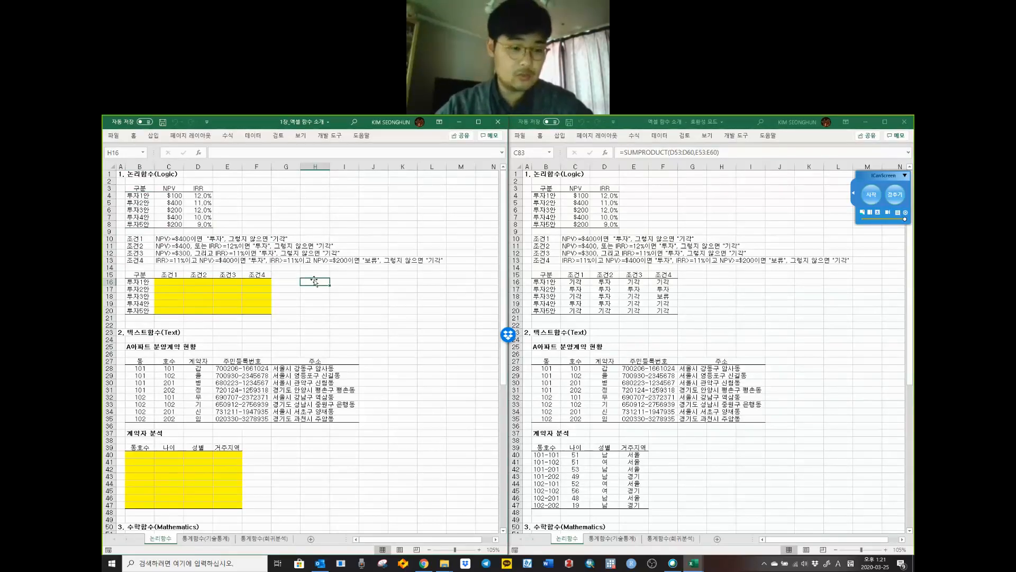
left_click_drag(259, 281, 171, 306)
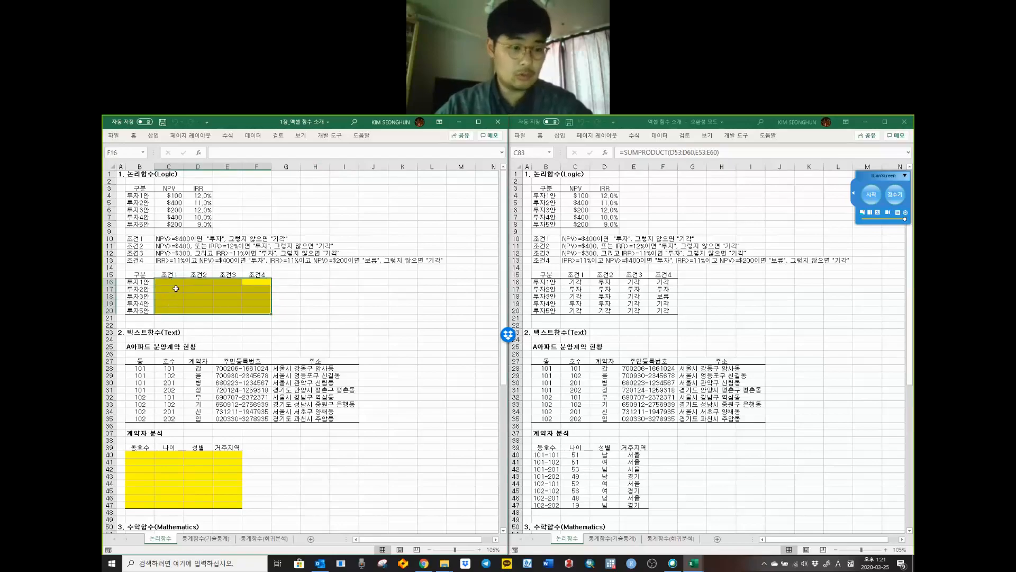
left_click_drag(176, 283, 244, 312)
left_click(252, 304)
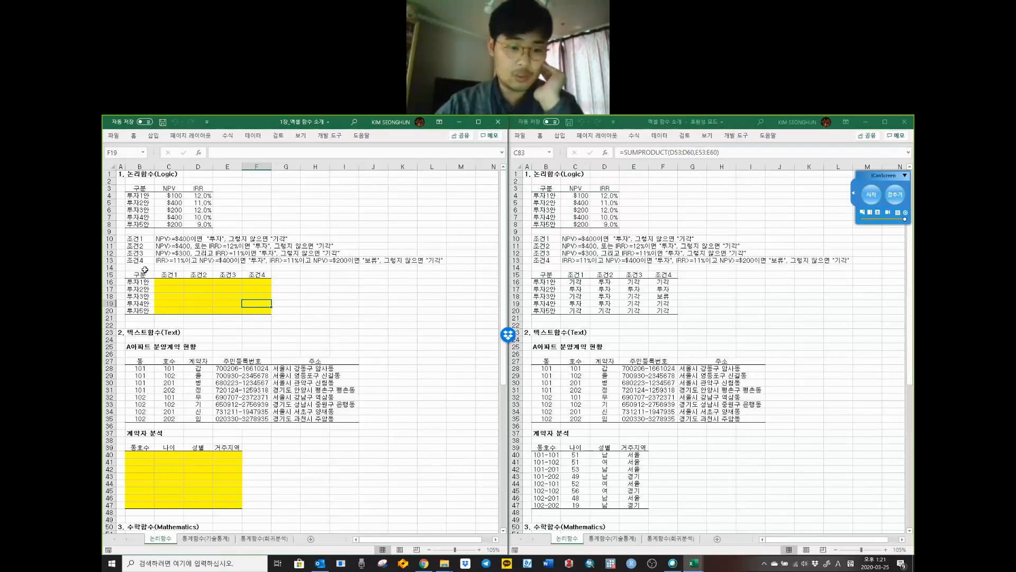
left_click(166, 281)
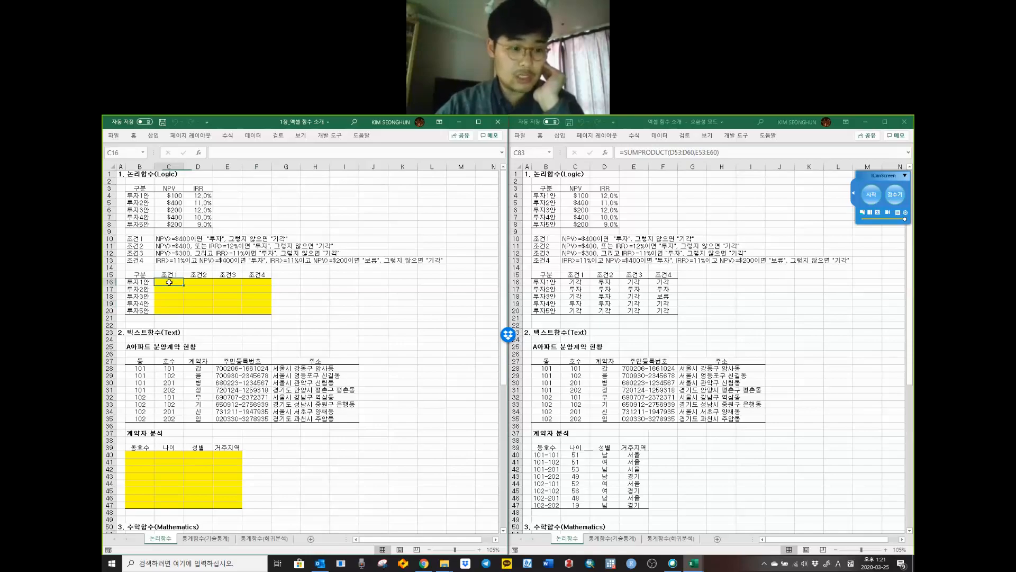
left_click_drag(171, 195, 192, 224)
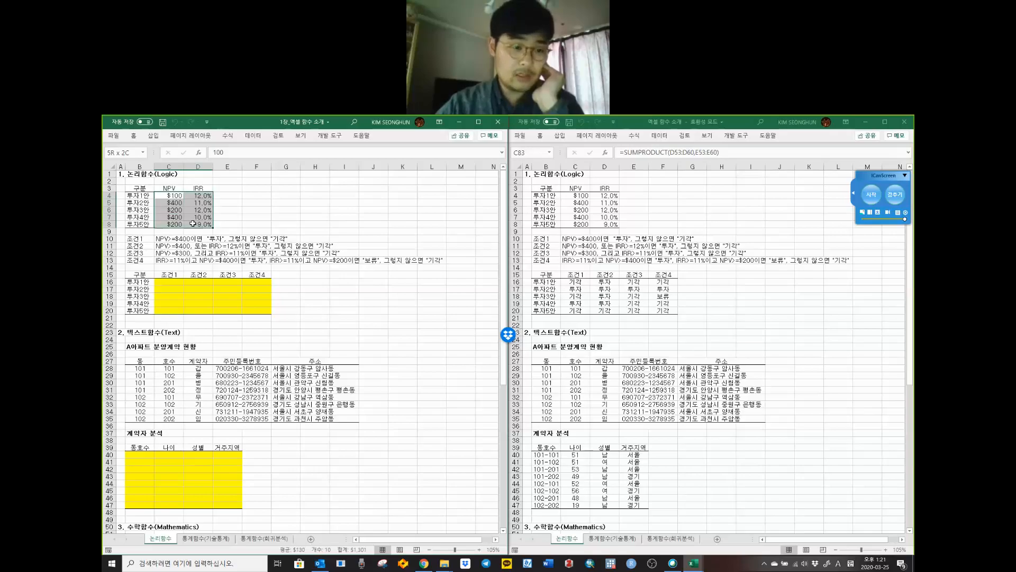
left_click_drag(193, 223, 192, 223)
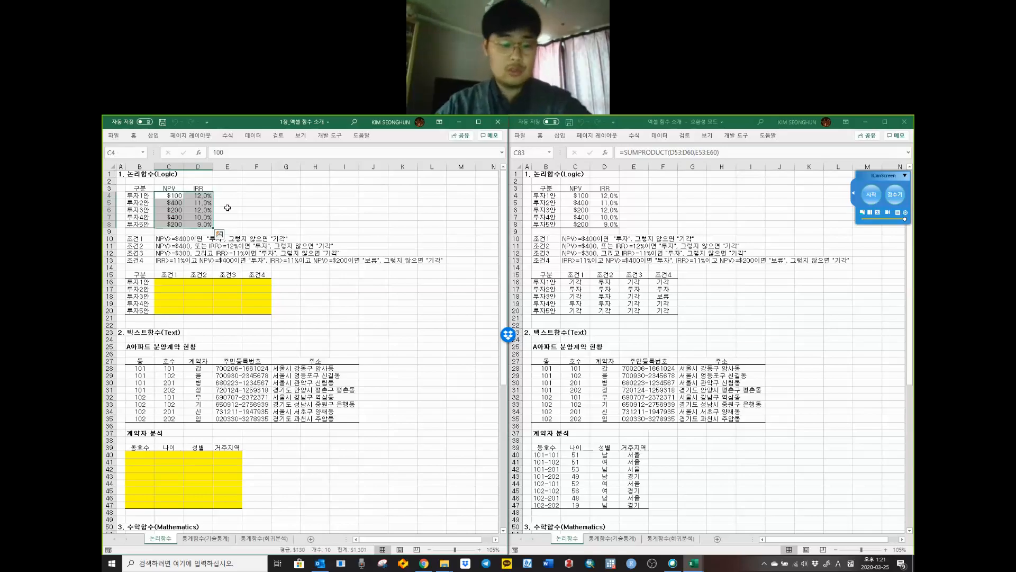
mouse_move(232, 195)
left_mouse_down()
mouse_move(228, 225)
mouse_move(223, 196)
left_mouse_up()
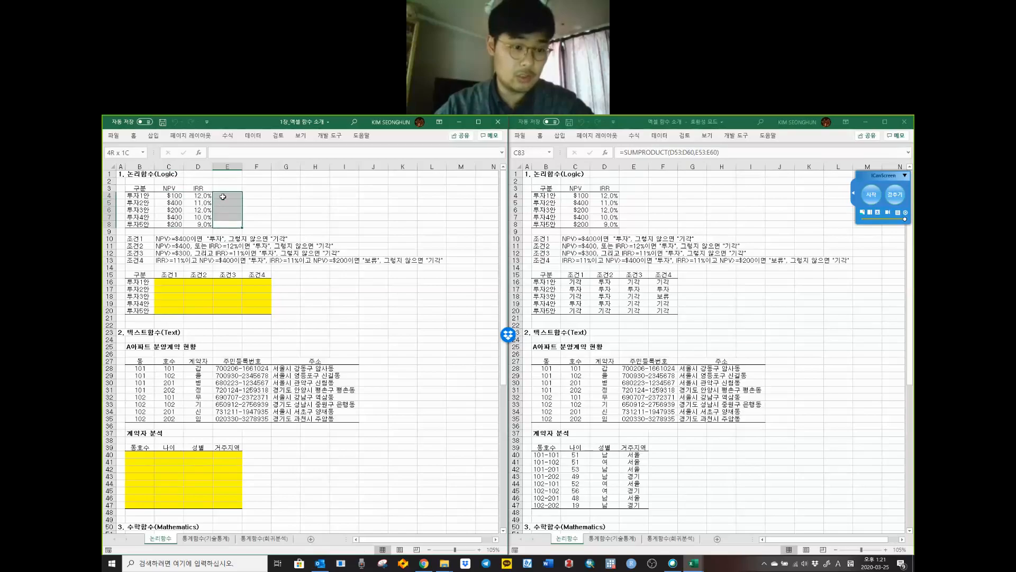
left_click(244, 232)
left_click(173, 282)
mouse_move(223, 305)
left_mouse_down()
mouse_move(255, 311)
mouse_move(168, 281)
mouse_move(250, 314)
left_mouse_up()
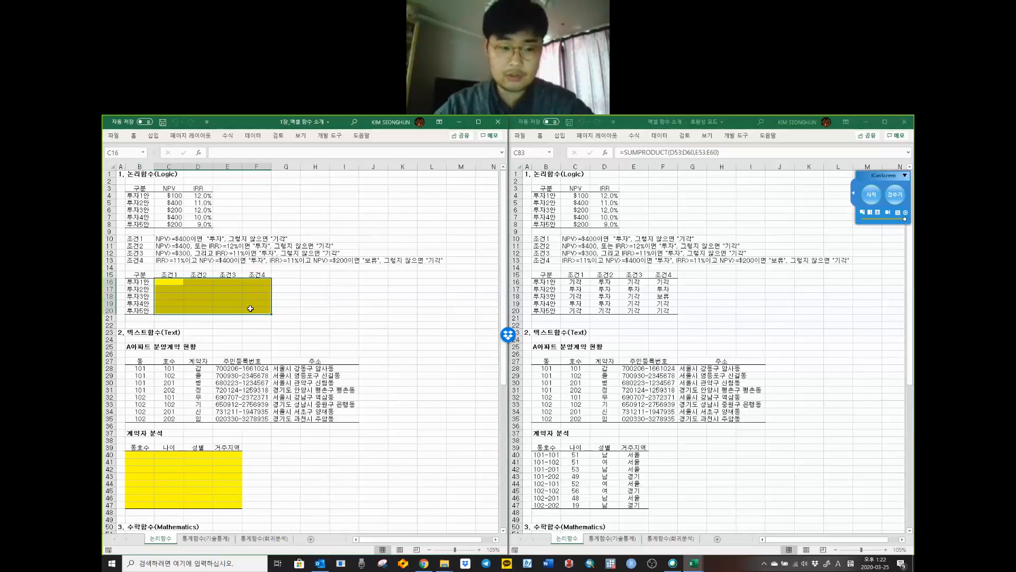
mouse_move(251, 310)
left_mouse_down()
mouse_move(177, 282)
mouse_move(268, 312)
left_mouse_up()
left_click(265, 311)
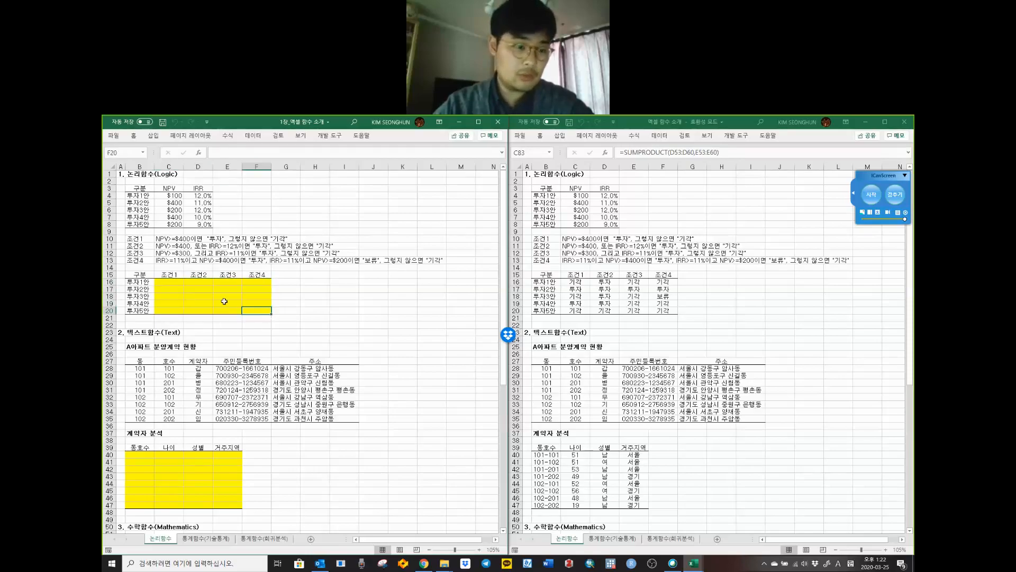
left_click(167, 282)
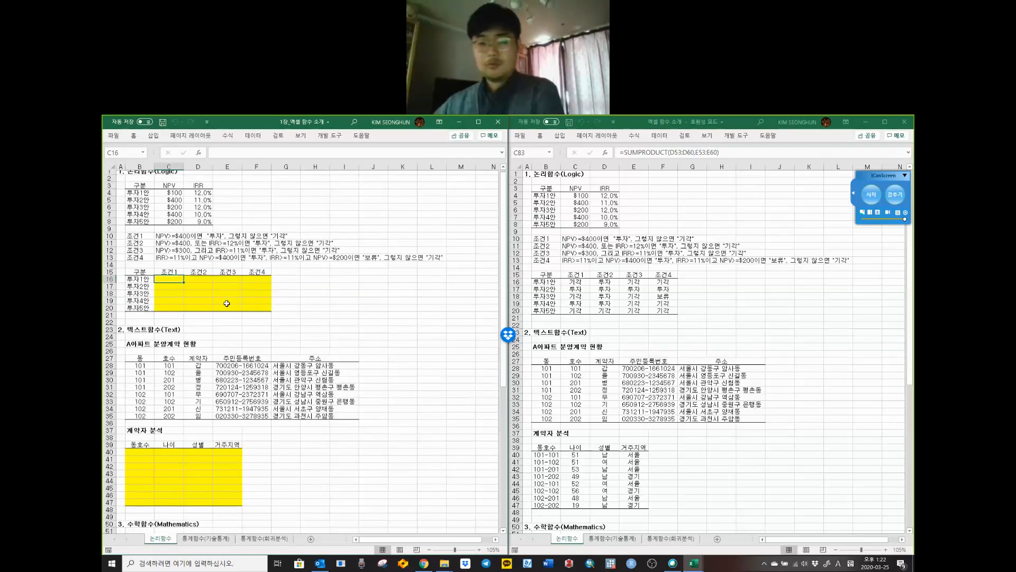
Step: Read the investment criteria for 조건1 to 조건4 in cells C10 to C13 of the exercise sheet
scroll(226, 303, "down", 1)
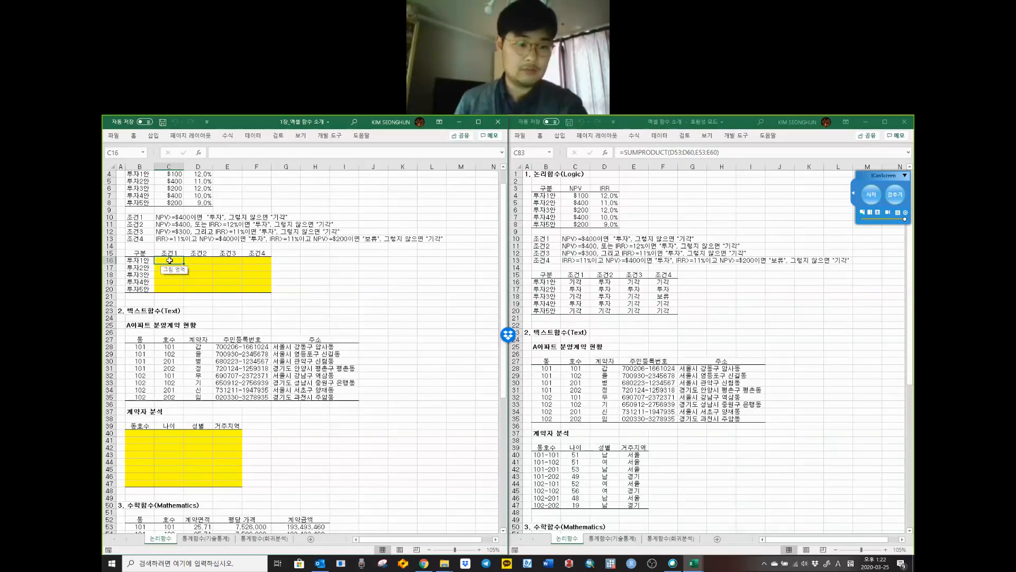
left_click(173, 223)
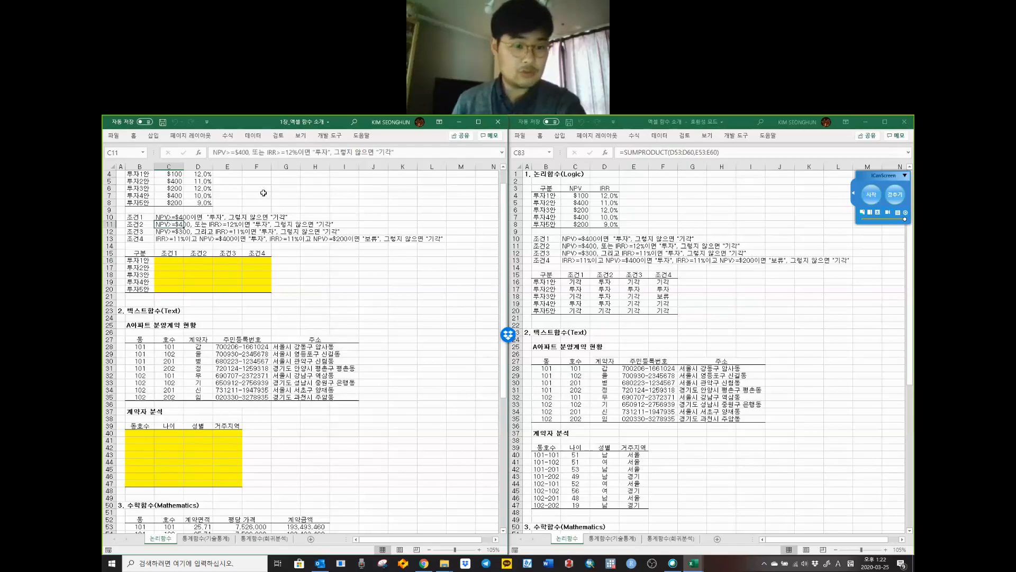
left_click(166, 218)
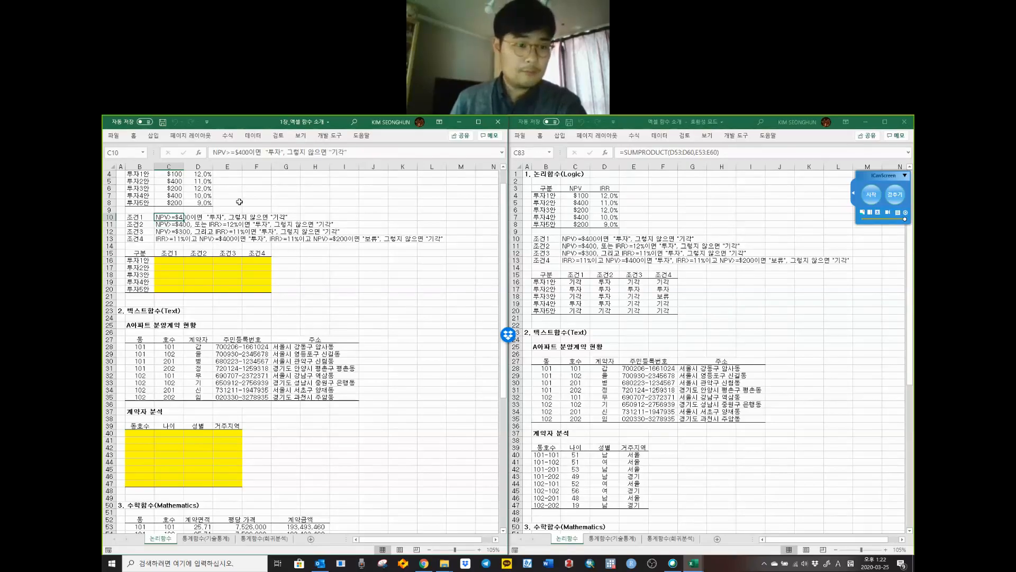
scroll(239, 202, "up", 1)
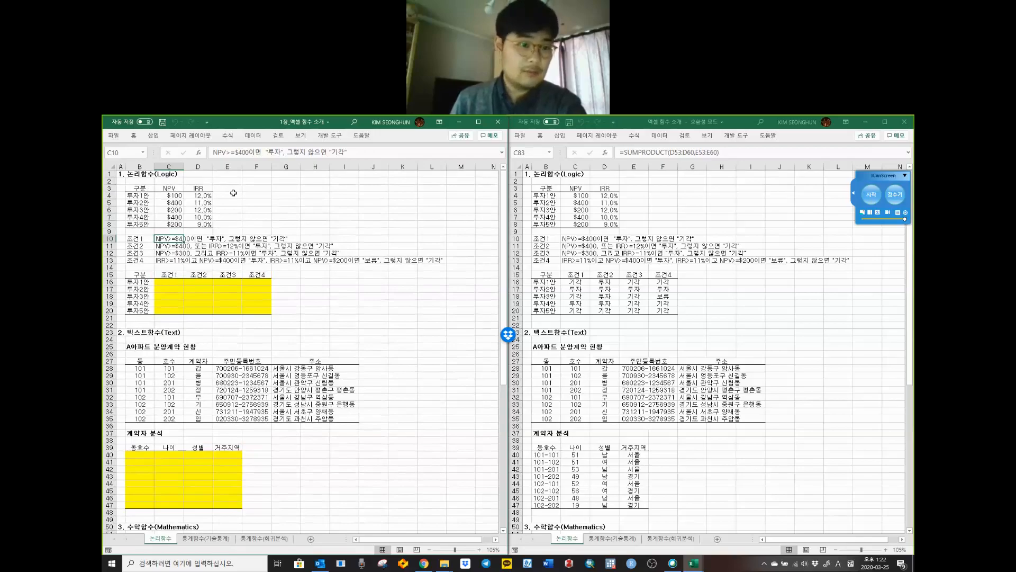
left_click(161, 246)
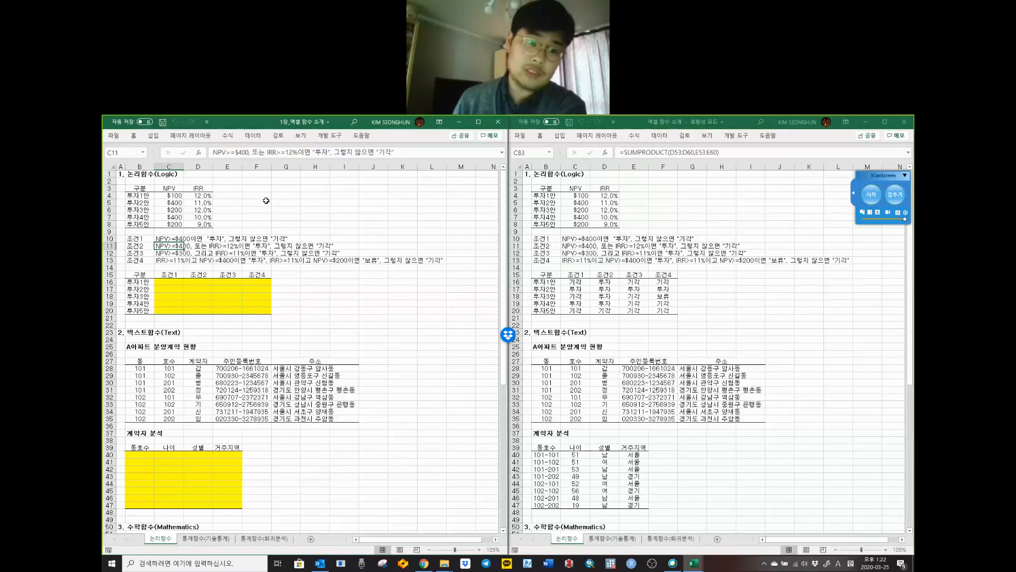
left_click(167, 253)
left_click(167, 260)
Step: Copy the formula =IF(C4>=400, "투자", "기각") from C16 of the completed workbook into C16 of the exercise workbook
left_click(169, 282)
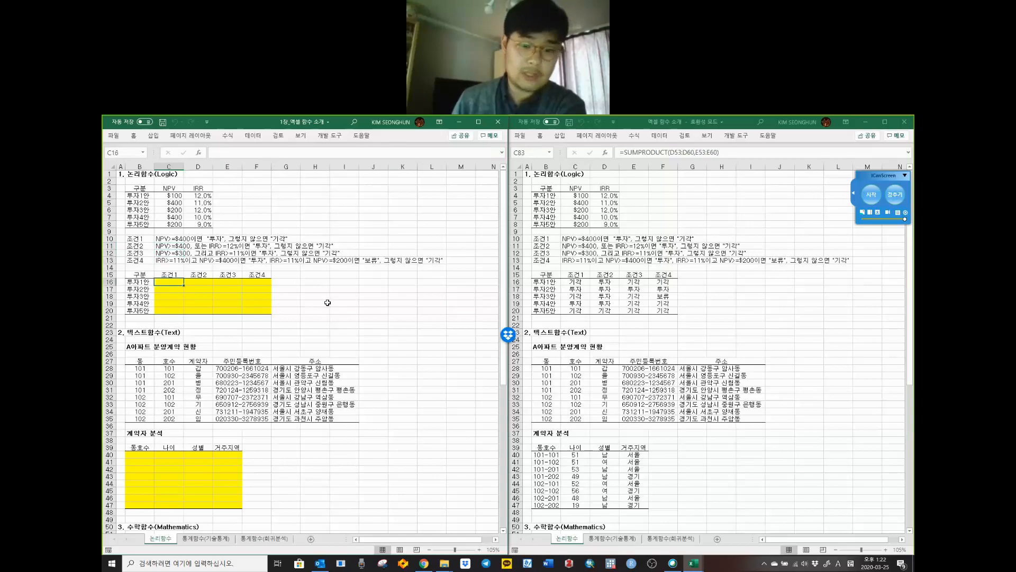
left_click(576, 281)
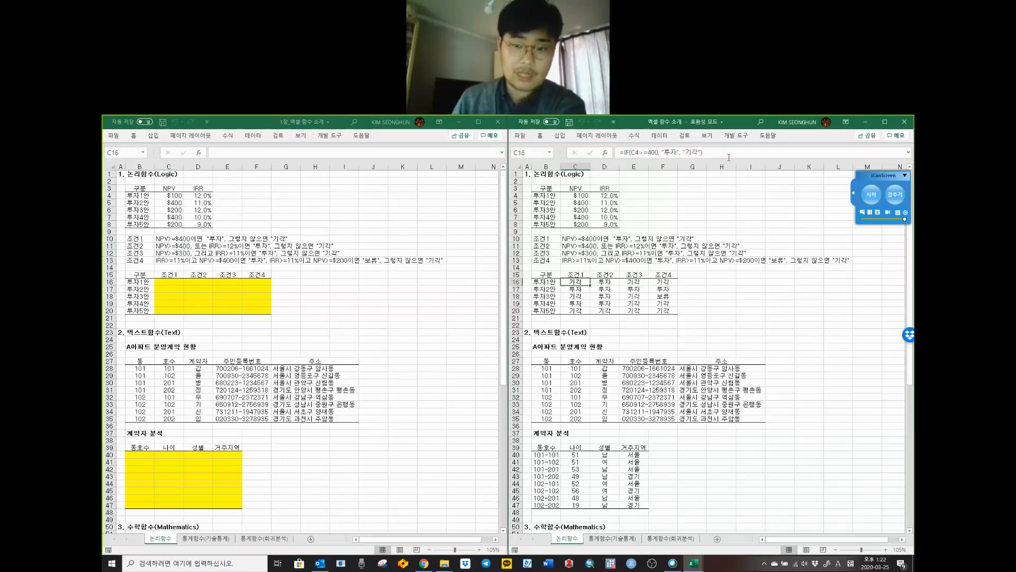
left_click(691, 152)
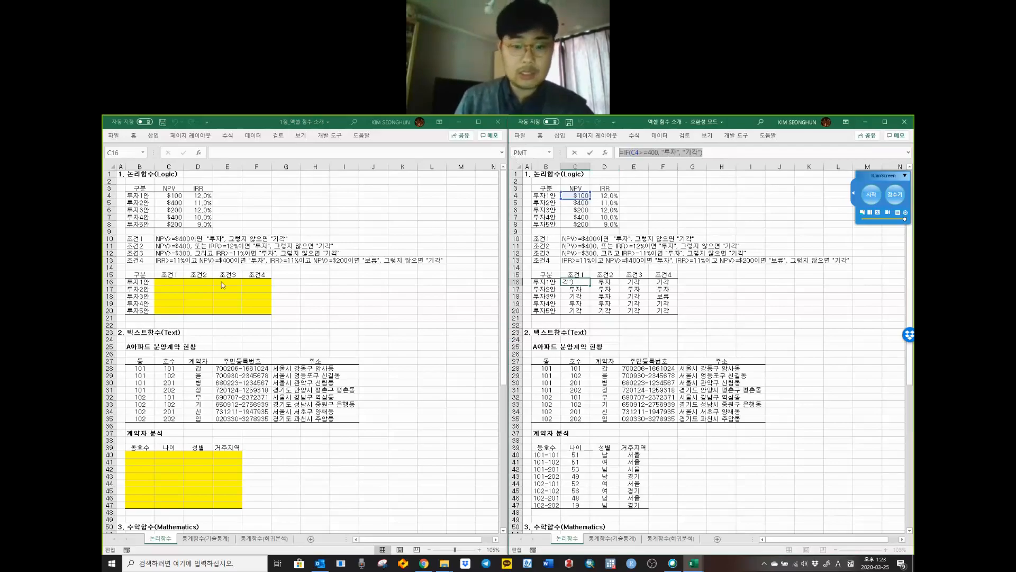
left_click(175, 281)
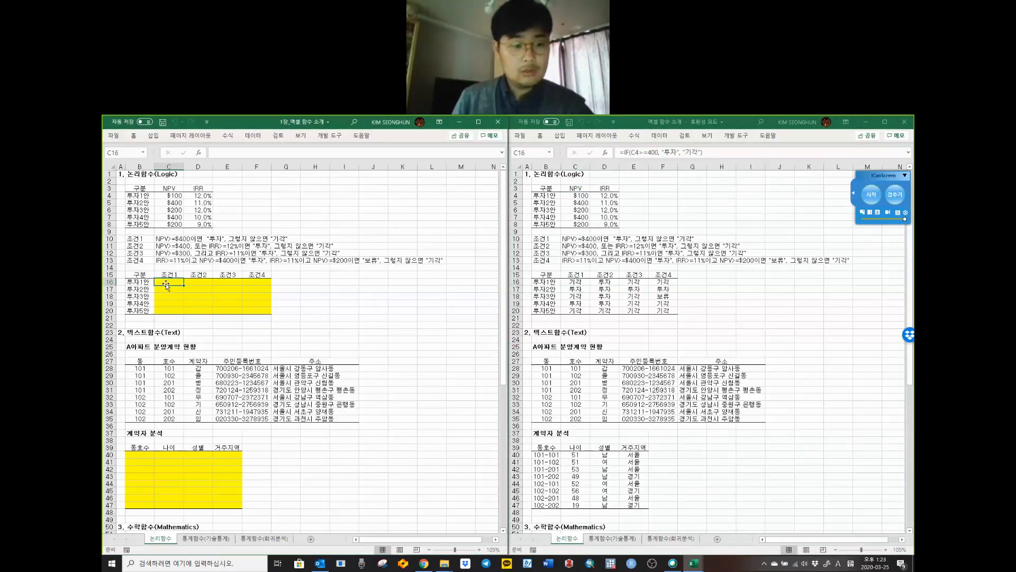
left_click(237, 153)
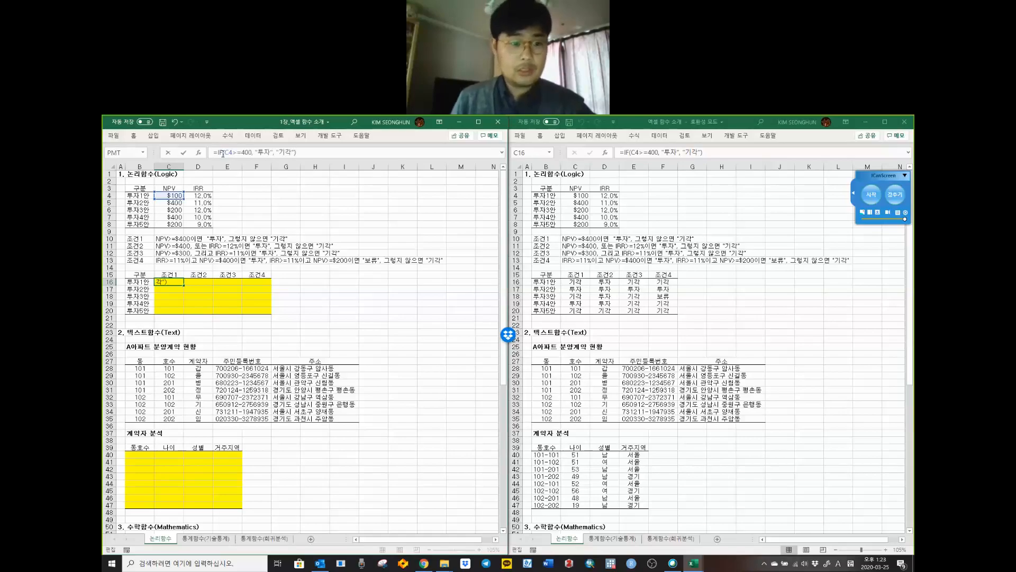
left_click(223, 153)
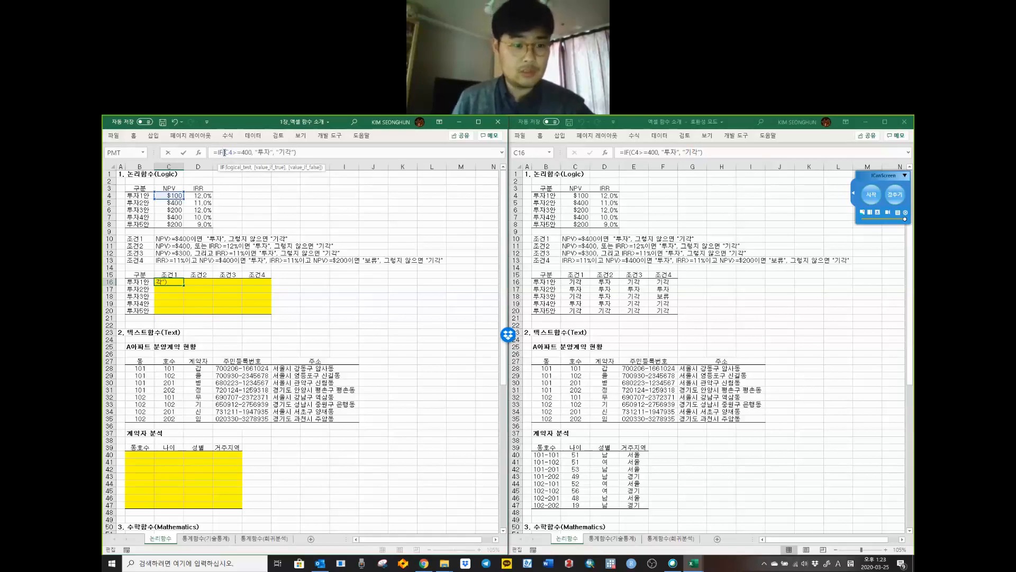
Step: Clear the pasted formula from C16, try starting an IF formula by hand, and empty the cell again
left_click_drag(214, 152, 332, 156)
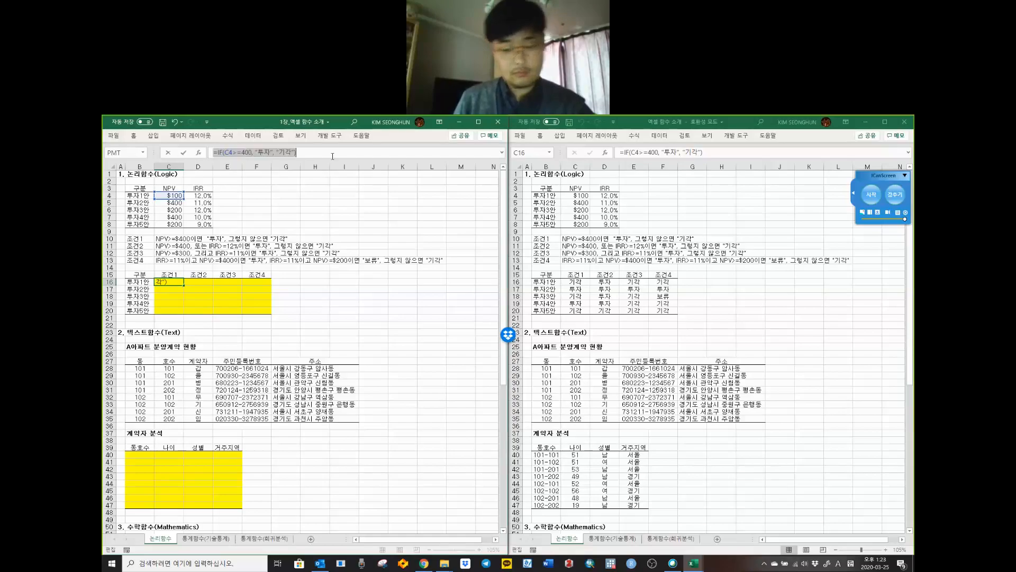
key("BackSpace")
type("=I")
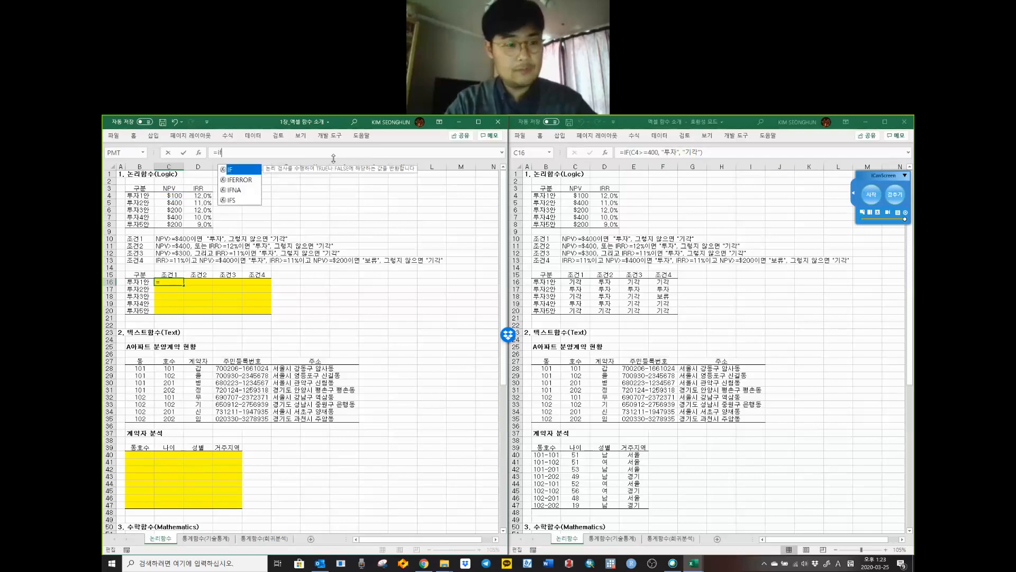
type("f")
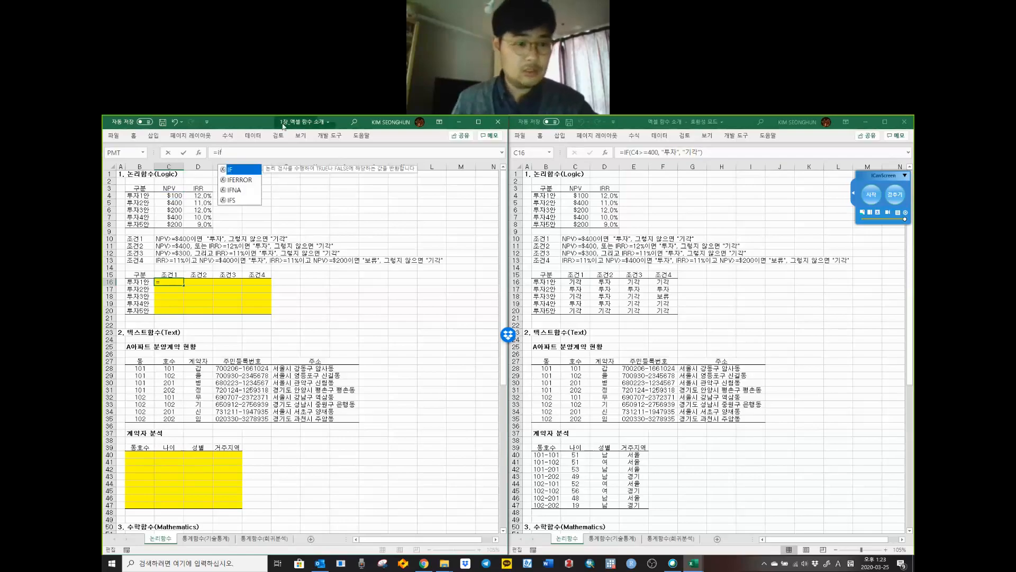
key("BackSpace")
key("BackSpace")
key("BackSpace")
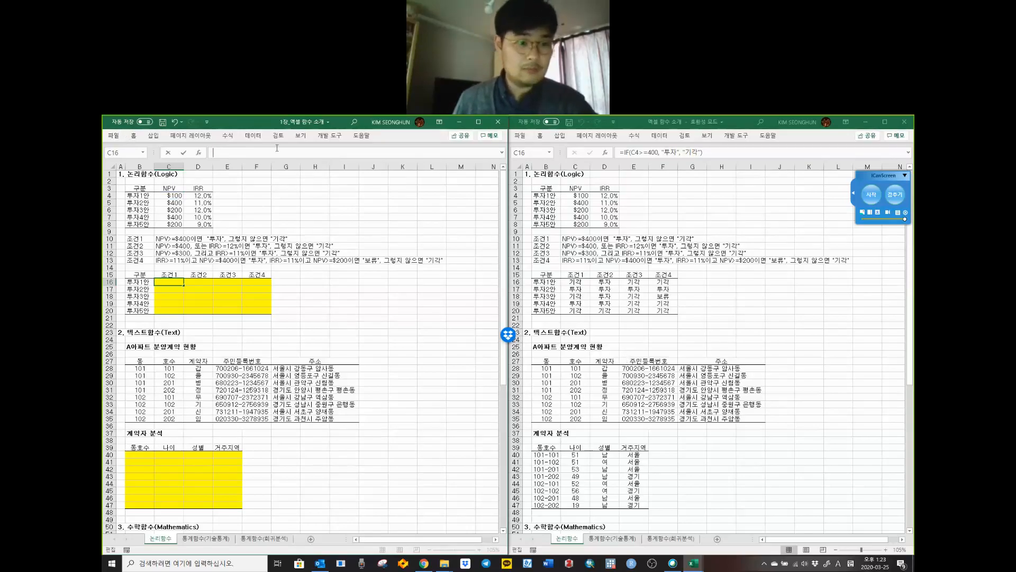
Step: Open the function wizard for C16, search for functions related to 조건, and look through the list
left_click(200, 153)
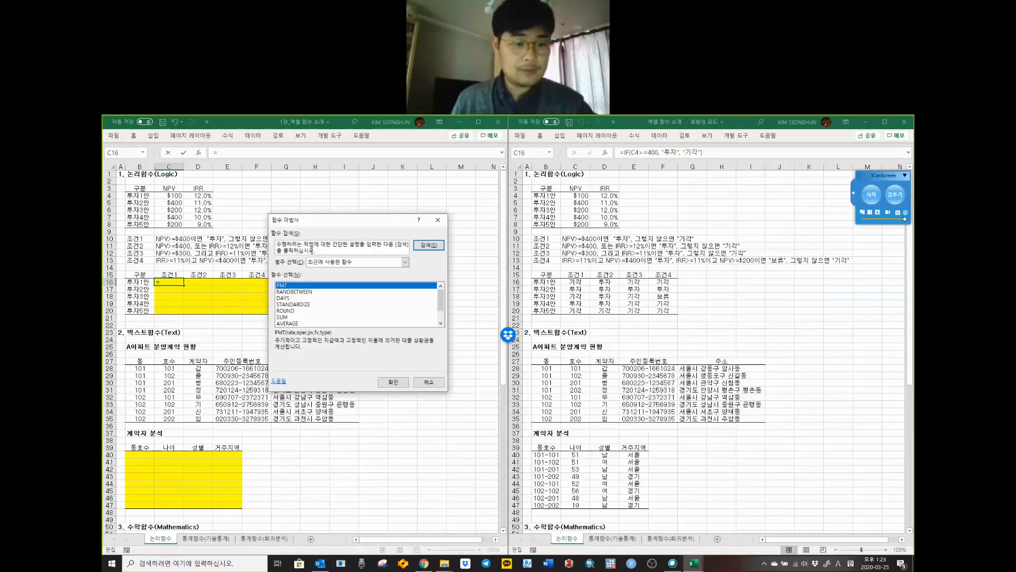
type("이")
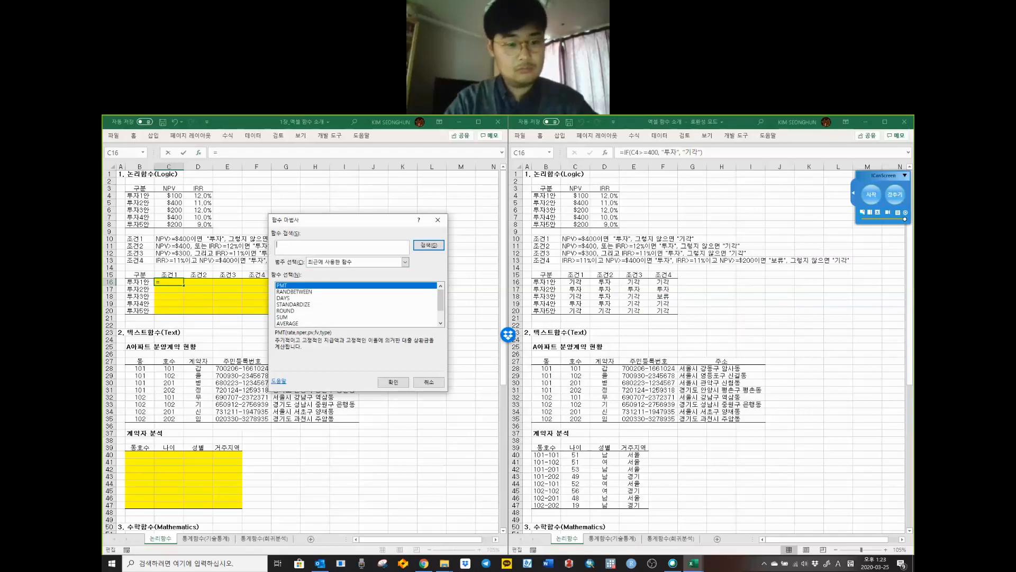
type("조건")
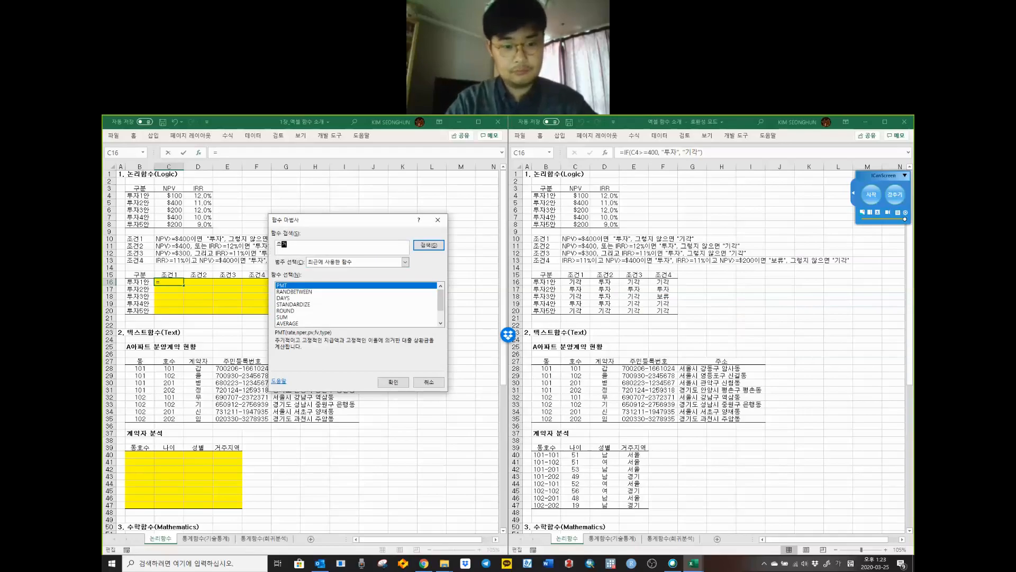
key("Return")
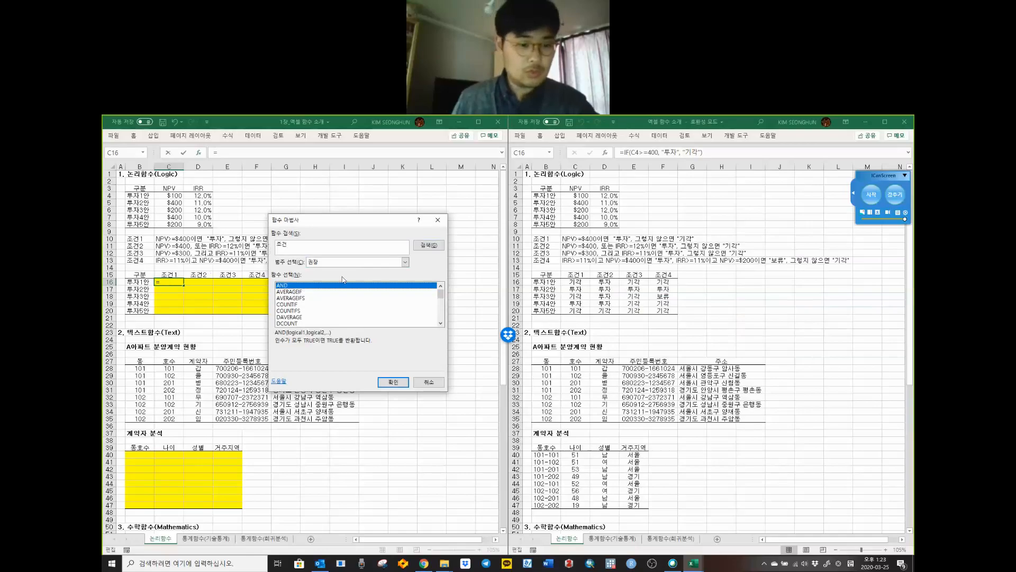
scroll(343, 312, "down", 2)
scroll(343, 312, "down", 3)
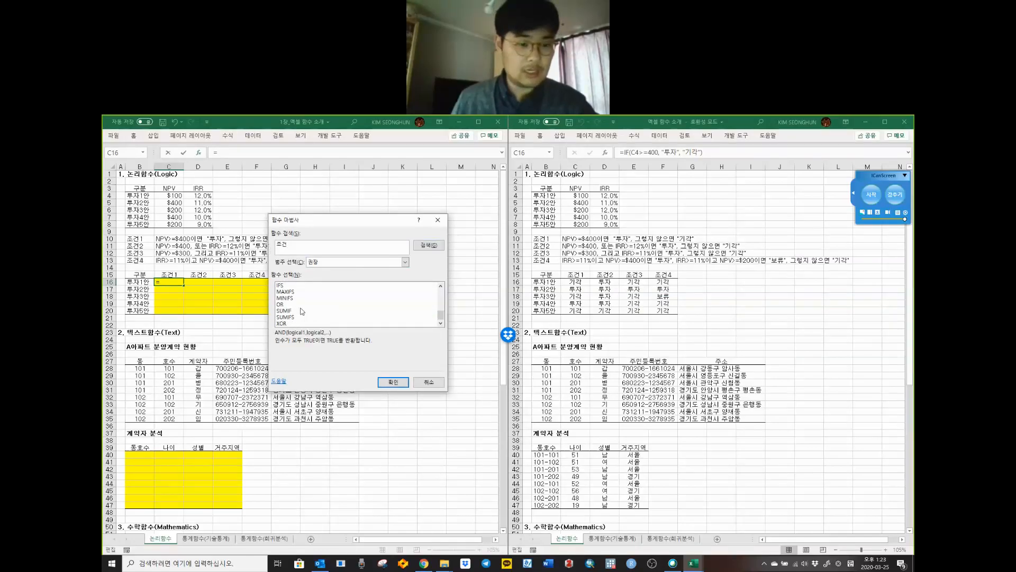
scroll(300, 309, "down", 1)
scroll(300, 309, "up", 6)
Step: Search the function wizard for IF and insert the IF function into C16
left_click(298, 249)
key("BackSpace")
key("BackSpace")
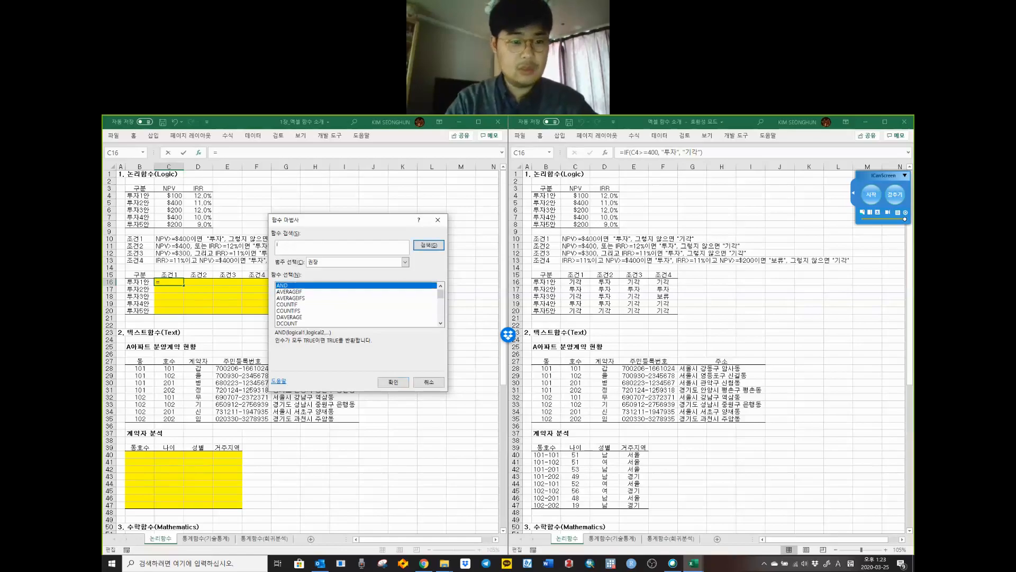
type("IF")
key("Return")
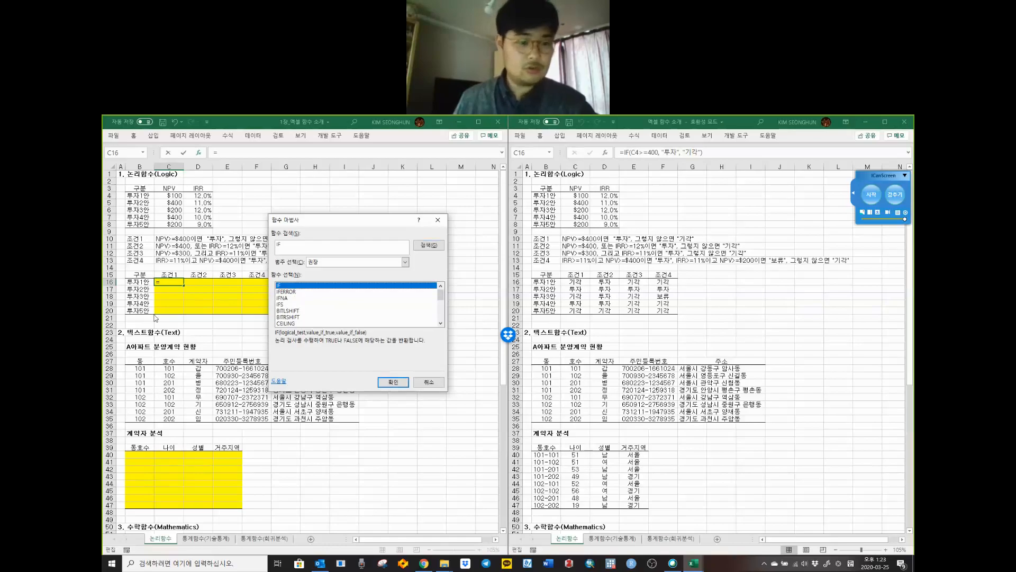
double_click(285, 286)
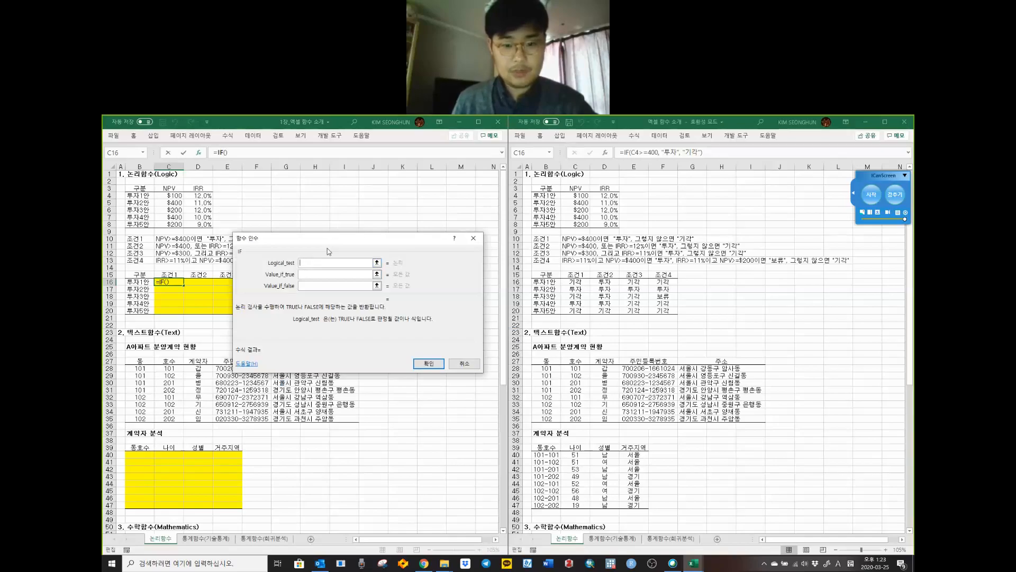
Step: Move the function arguments dialog clear of the investment tables and set Logical_test to C4>=400
left_click_drag(326, 307, 321, 374)
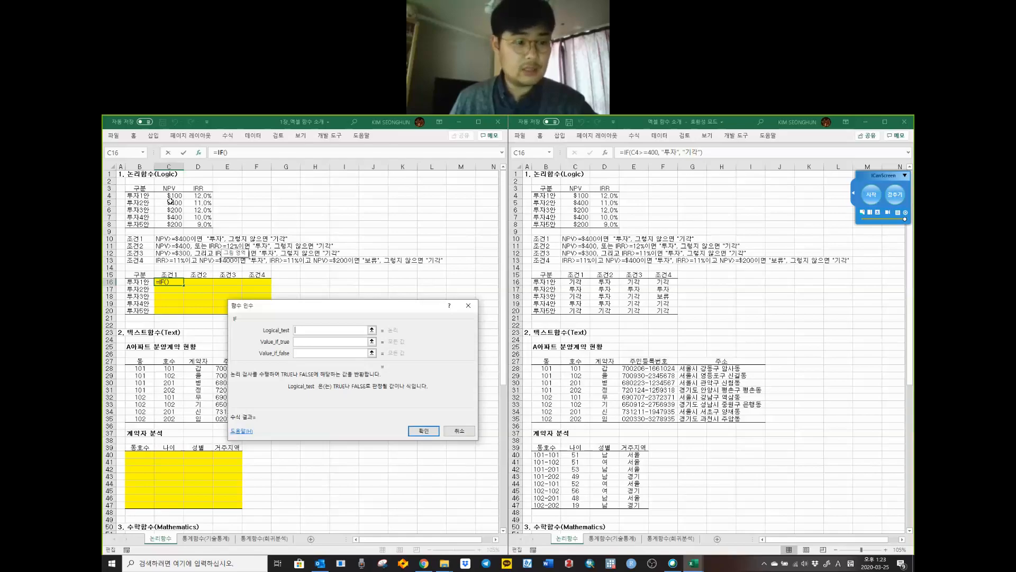
left_click_drag(139, 166, 403, 165)
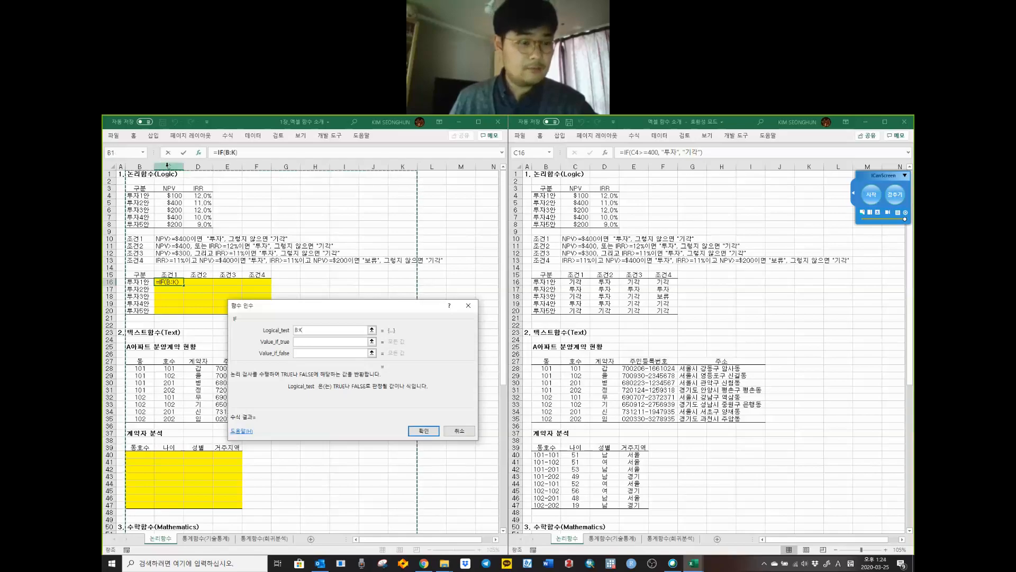
left_click(110, 195)
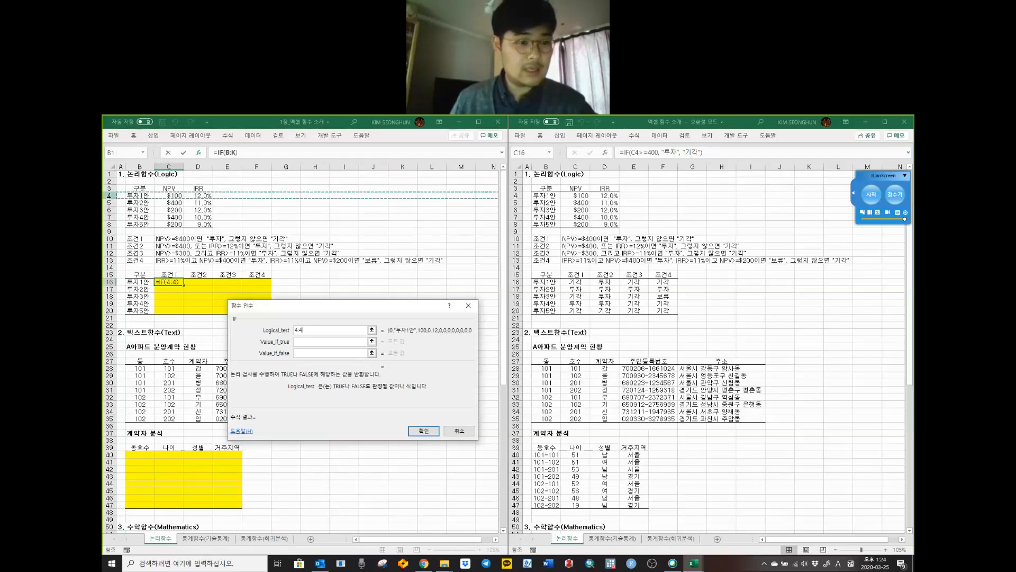
left_click(170, 195)
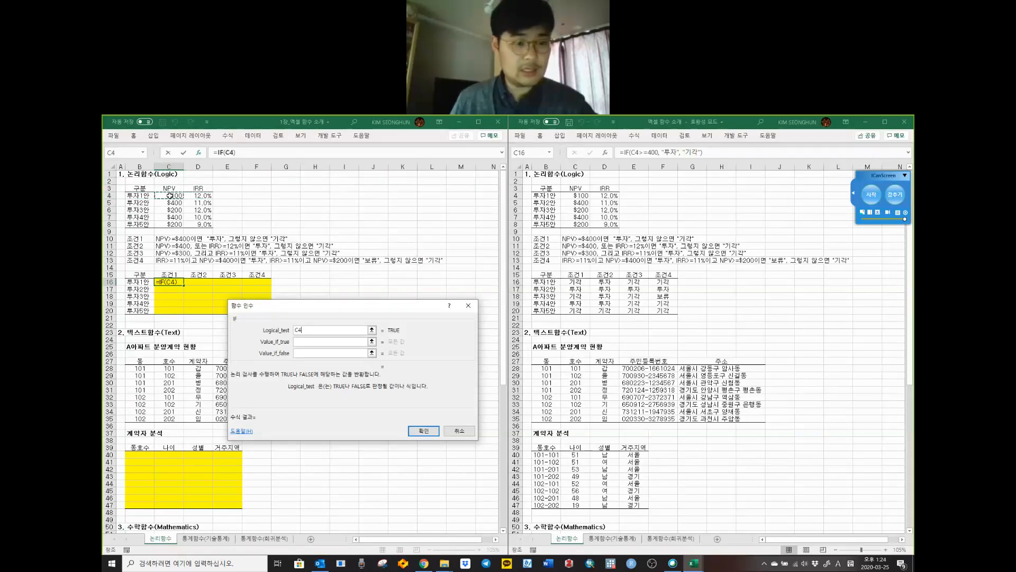
left_click(328, 329)
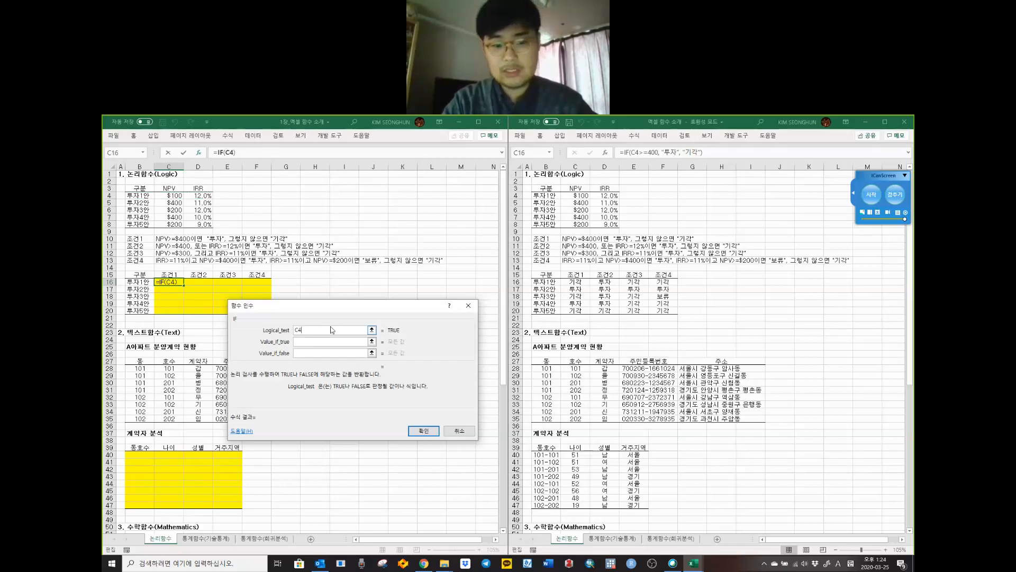
type(">=")
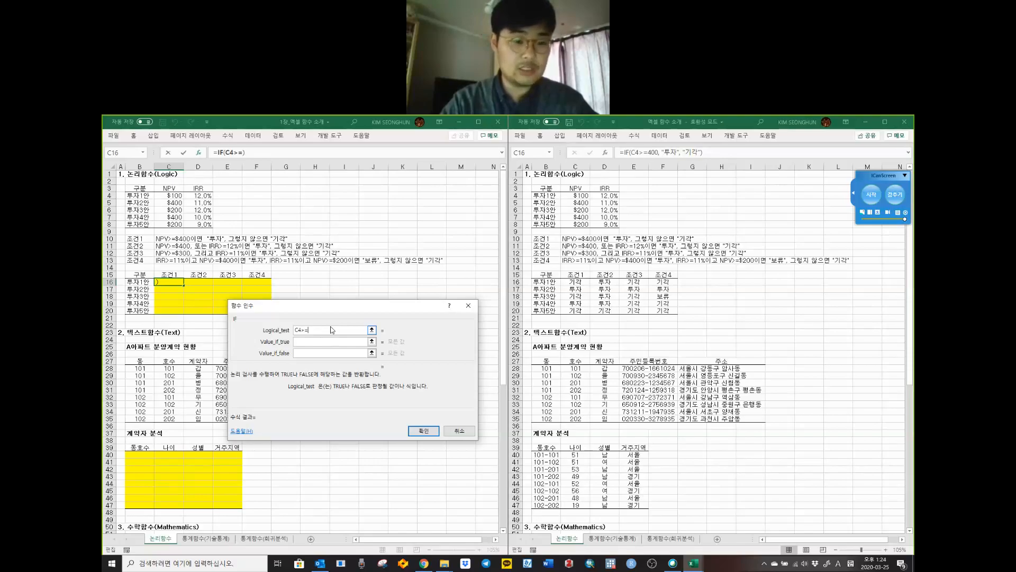
type("400")
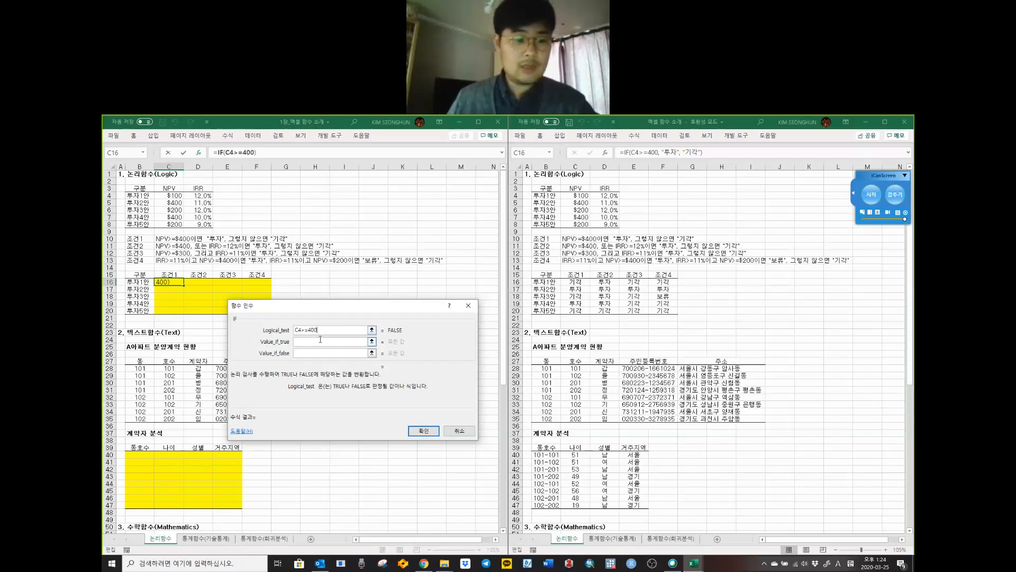
Step: Set the IF function's Value_if_true to "투자" and its Value_if_false to "기각"
left_click(319, 341)
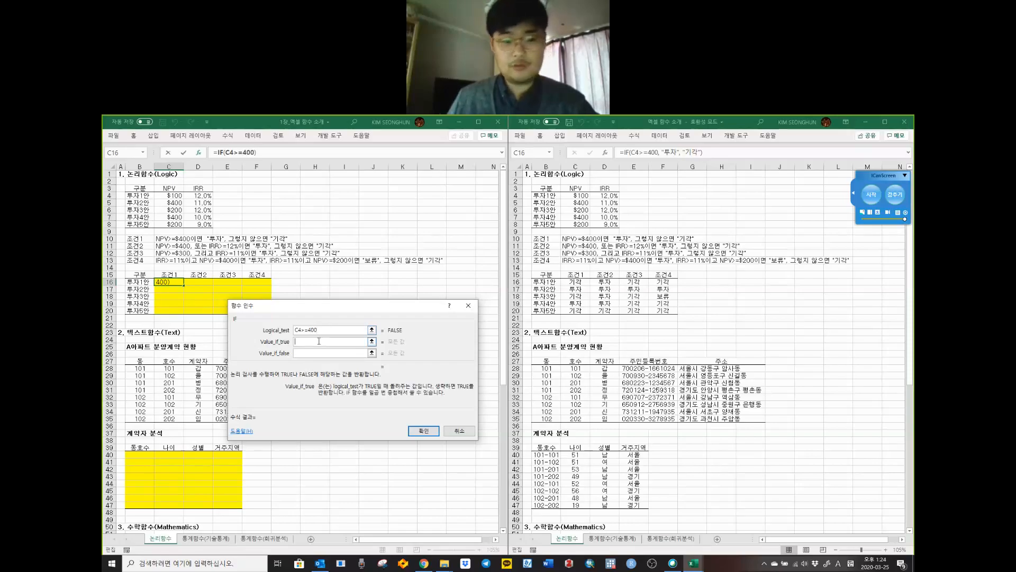
left_click(333, 331)
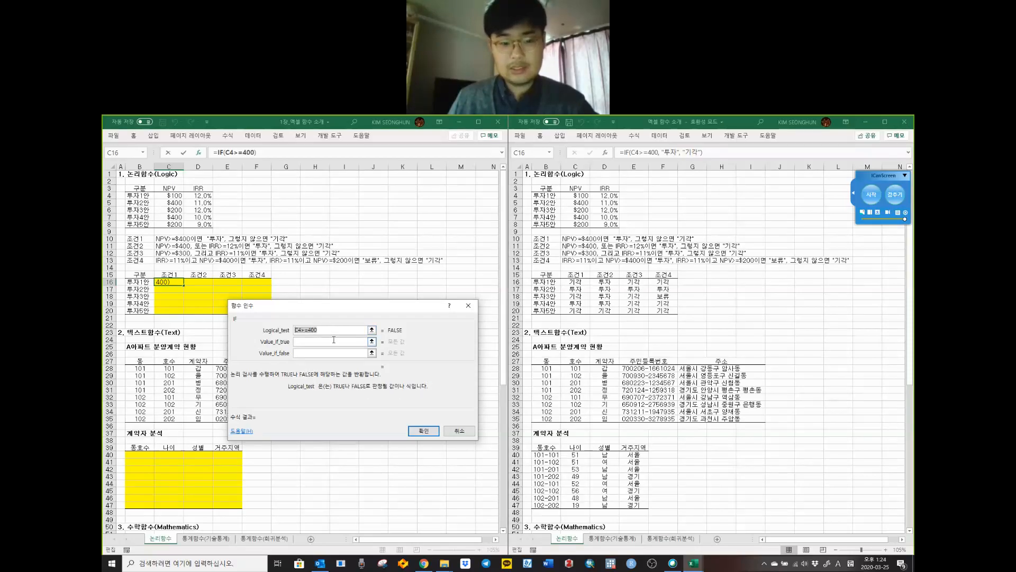
left_click(334, 340)
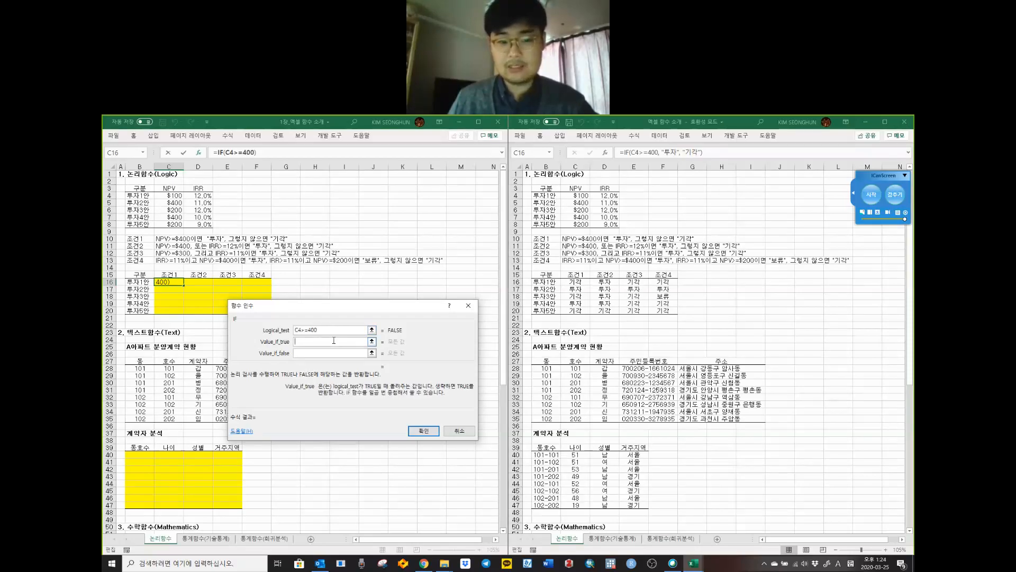
left_click(303, 331)
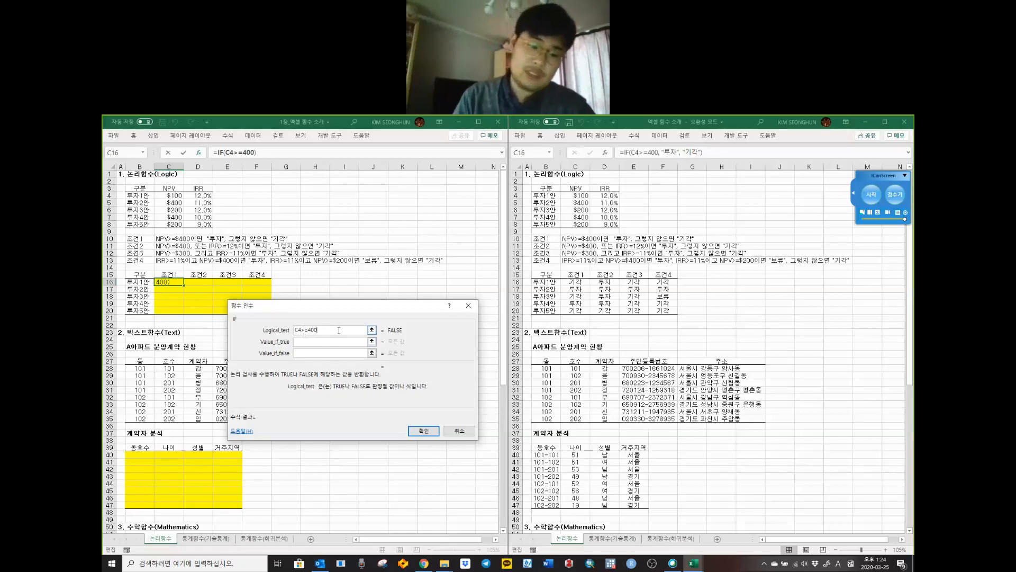
key("Tab")
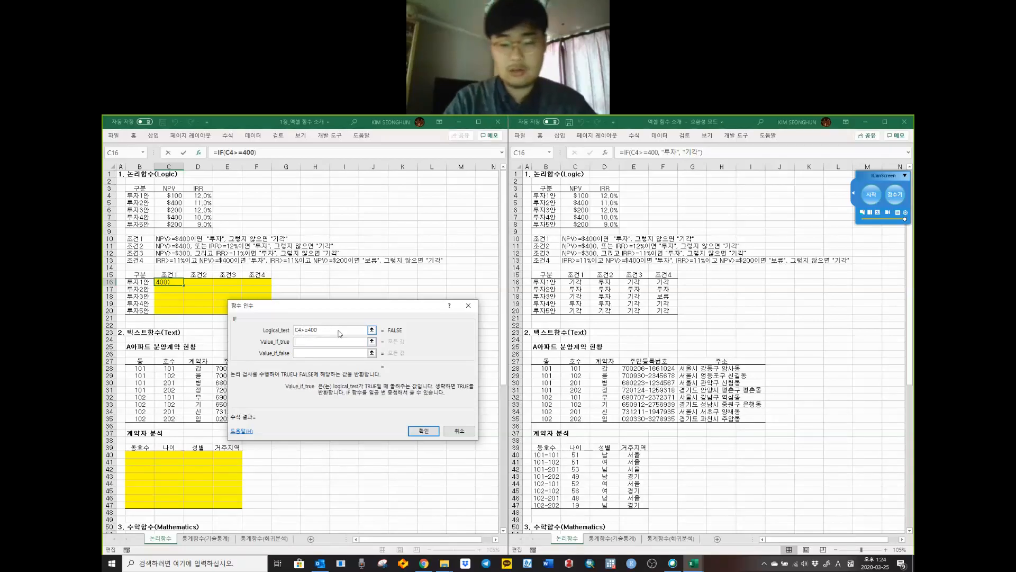
type("\"")
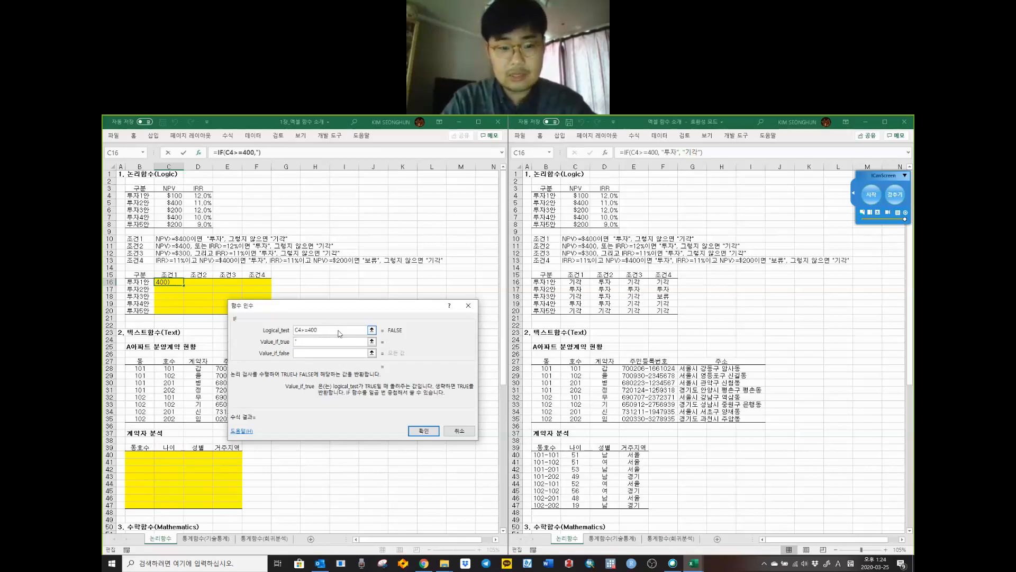
type("\"")
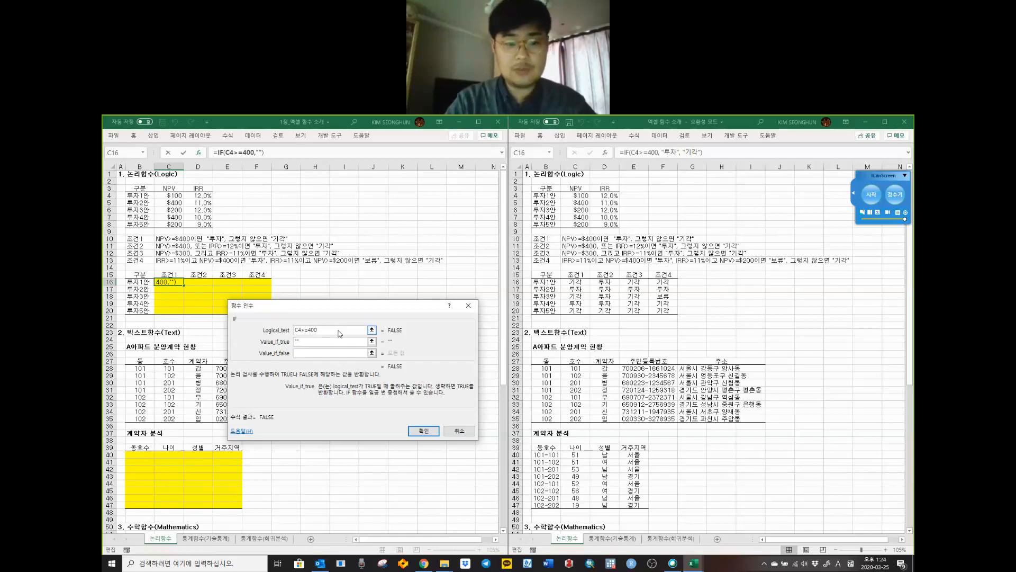
type("D")
key("BackSpace")
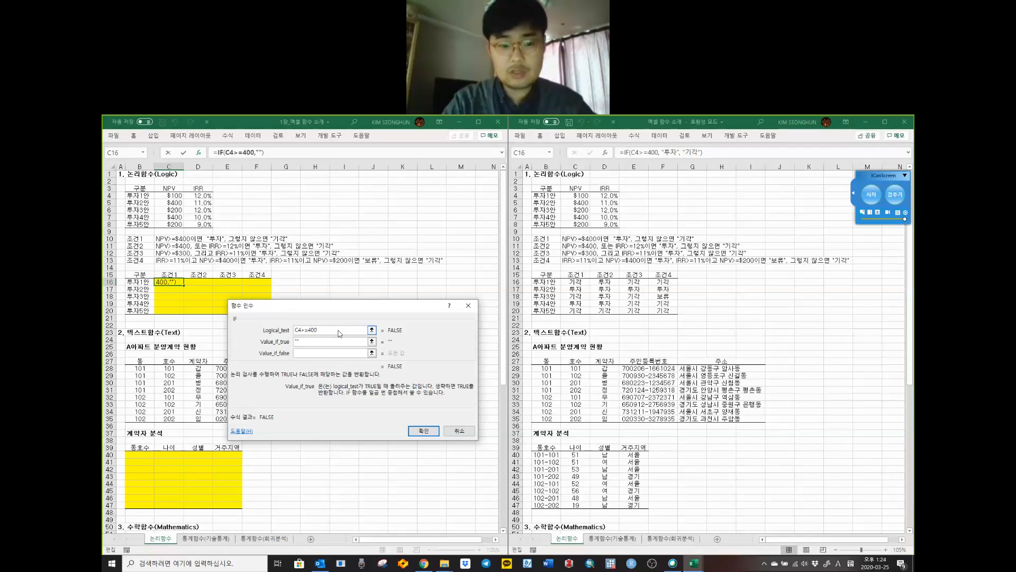
type("투자")
key("Tab")
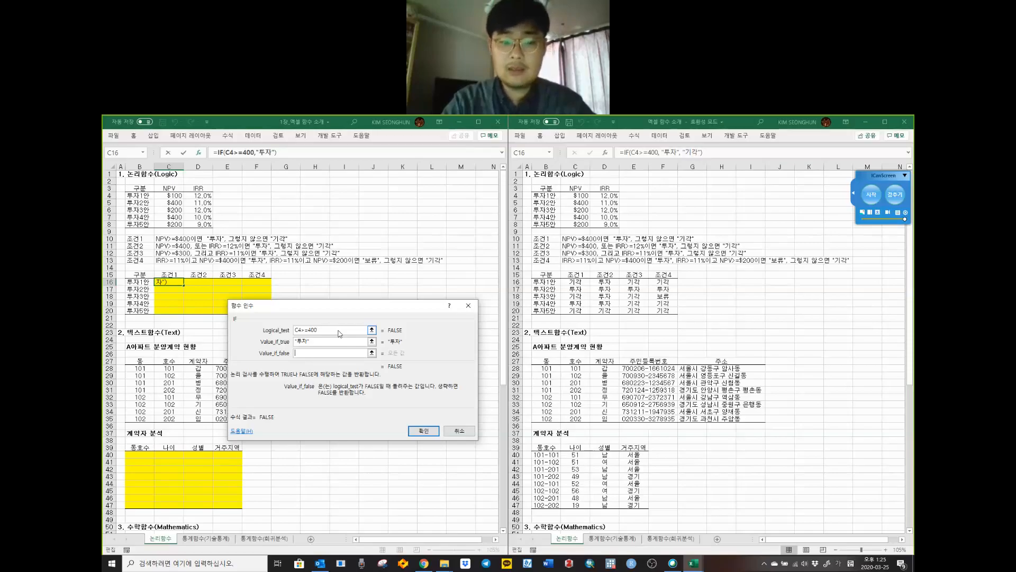
type("\"기각\"")
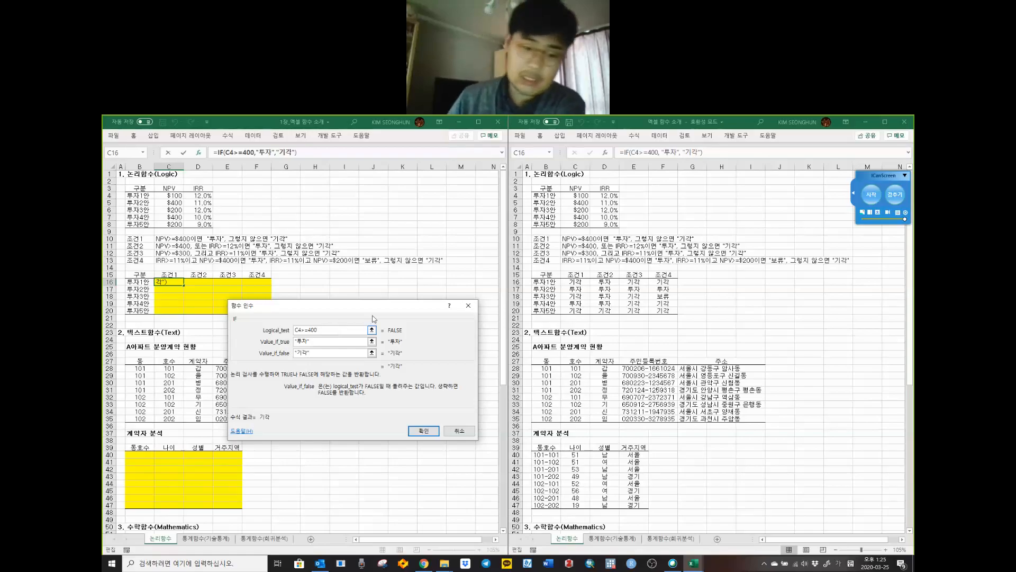
Step: Insert the completed IF formula into C16 and compare it with the 조건1 rule in row 10
left_click(423, 431)
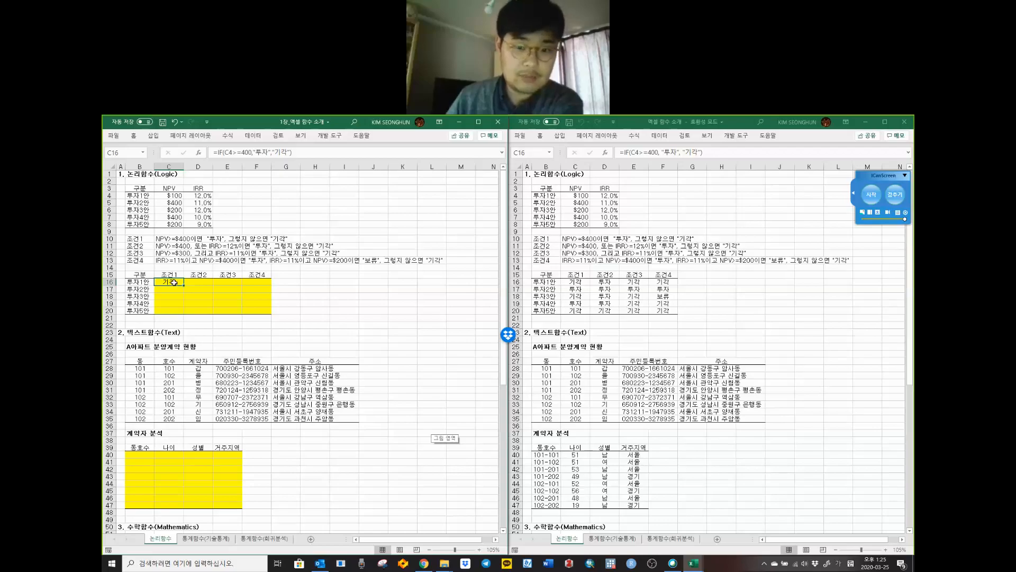
left_click(171, 238)
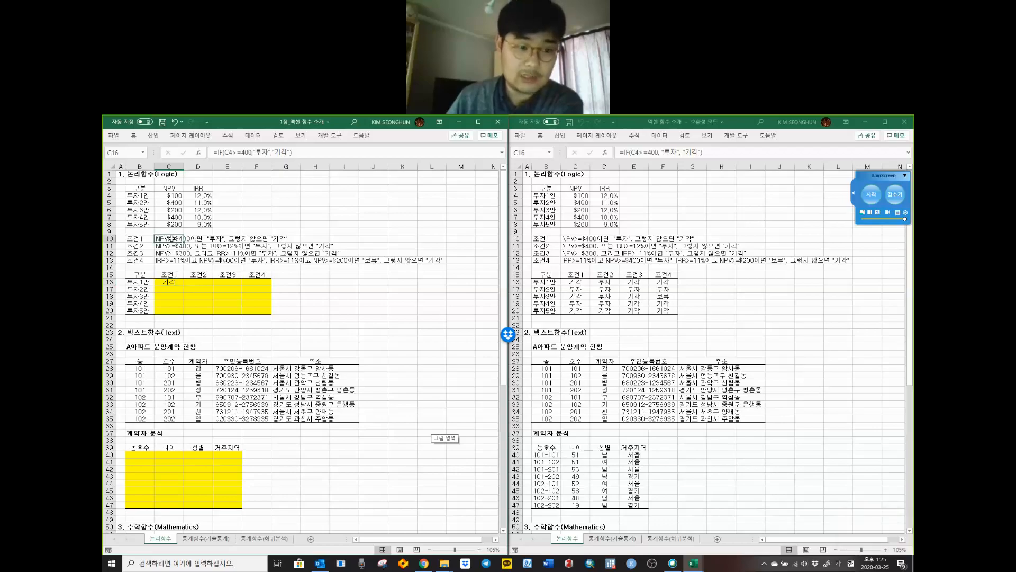
left_click(169, 281)
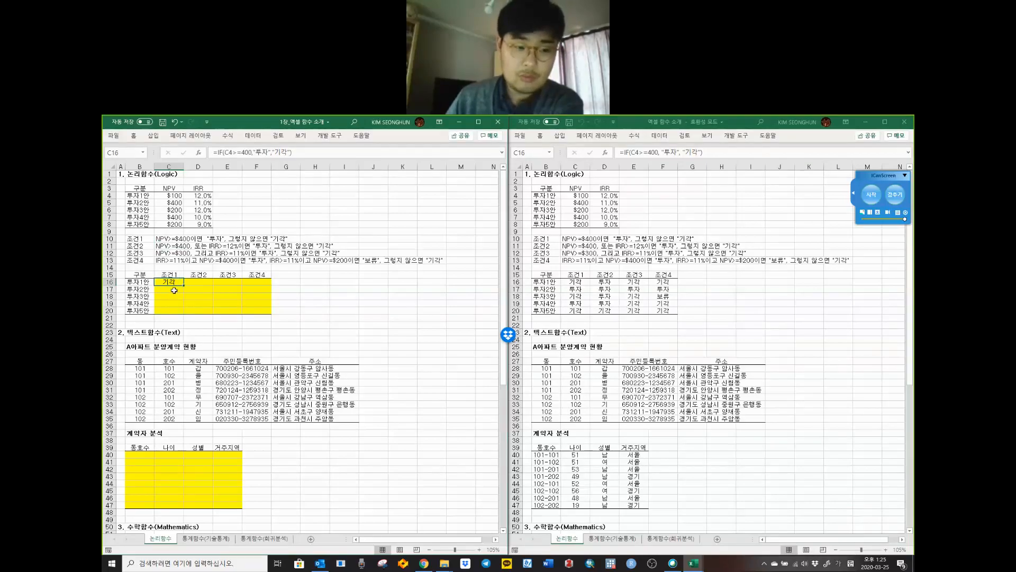
left_click(174, 290)
left_click(174, 296)
left_click(174, 303)
left_click(174, 310)
left_click(172, 282)
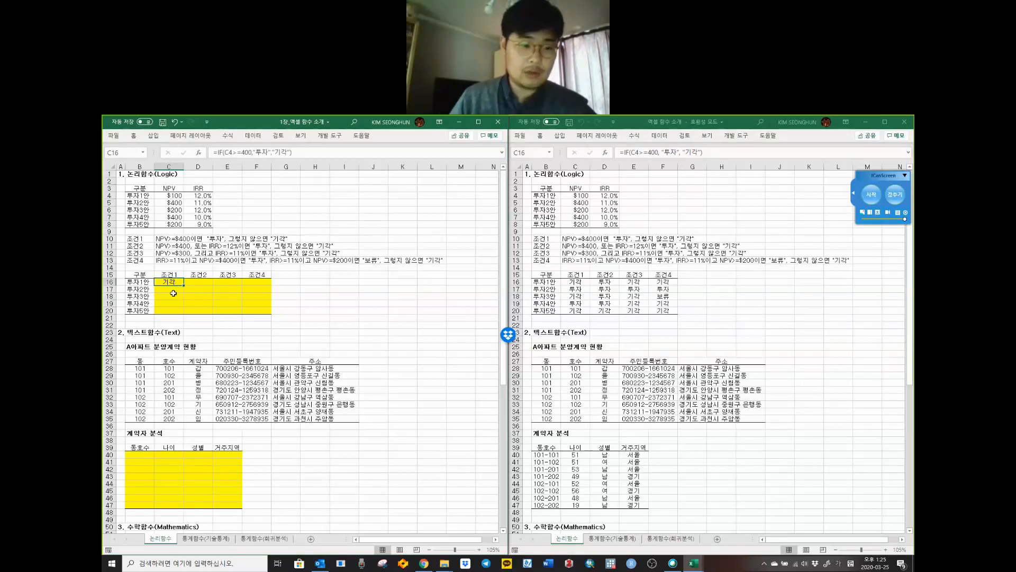
Step: Copy the C16 formula and paste only the formula into C17, ending the copy mode
key("ctrl+c")
left_click(171, 291)
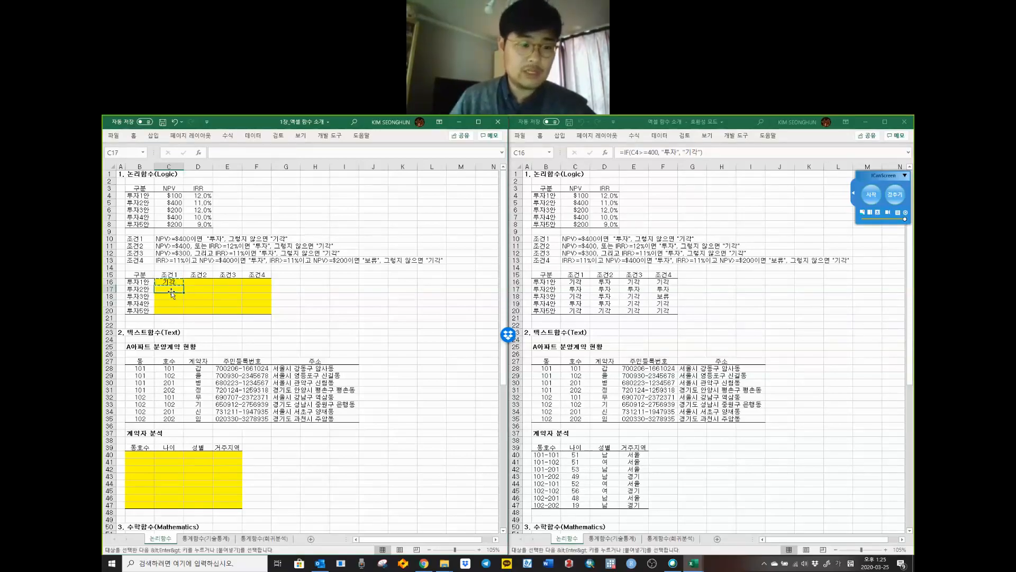
right_click(173, 292)
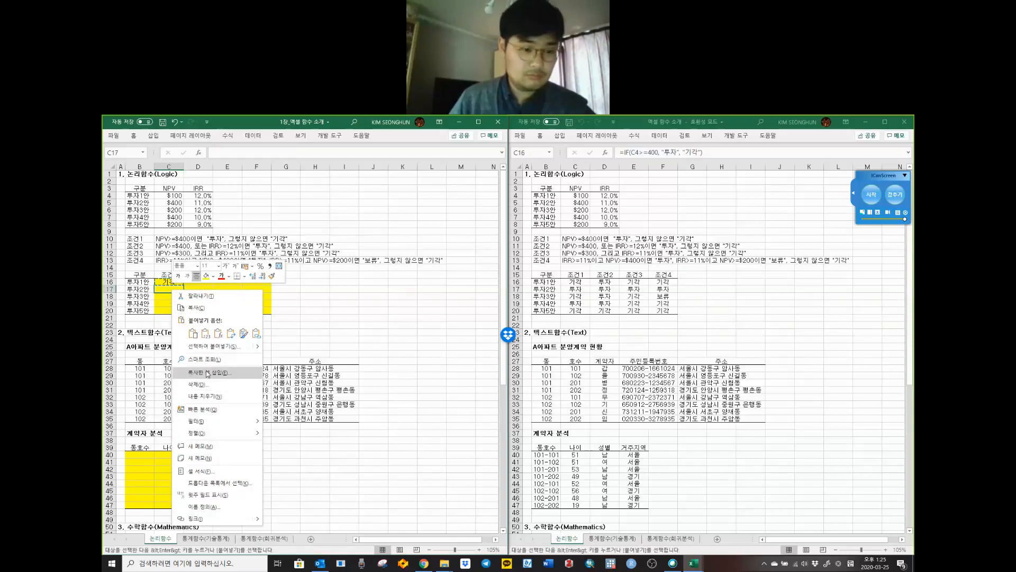
left_click(193, 334)
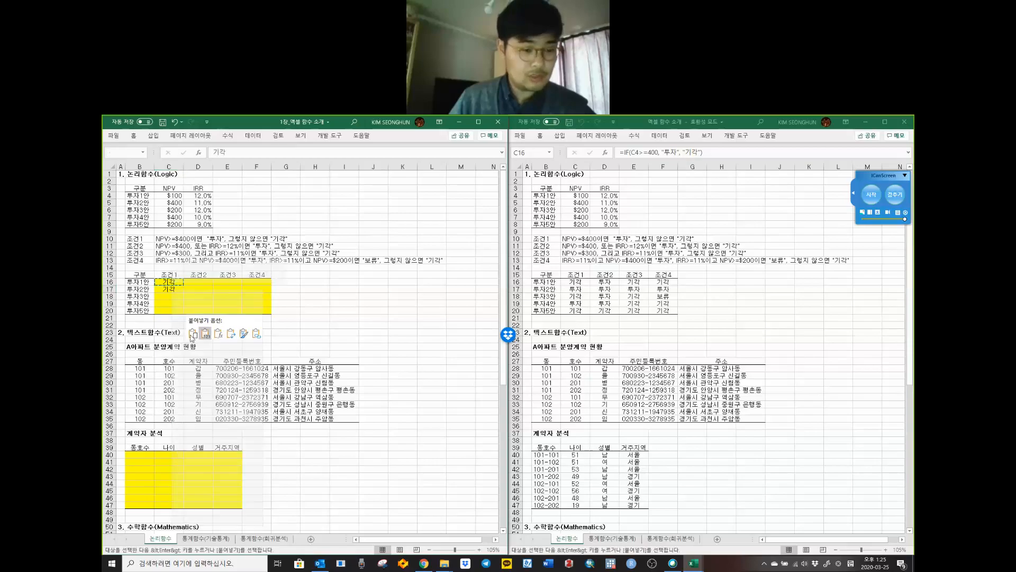
left_click(219, 333)
left_click(219, 336)
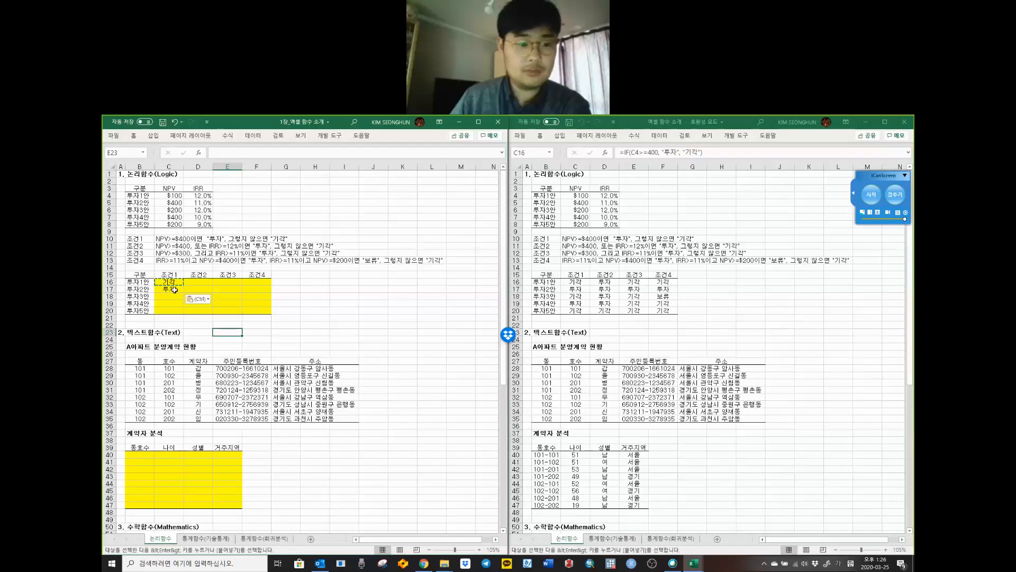
left_click(174, 289)
key("Escape")
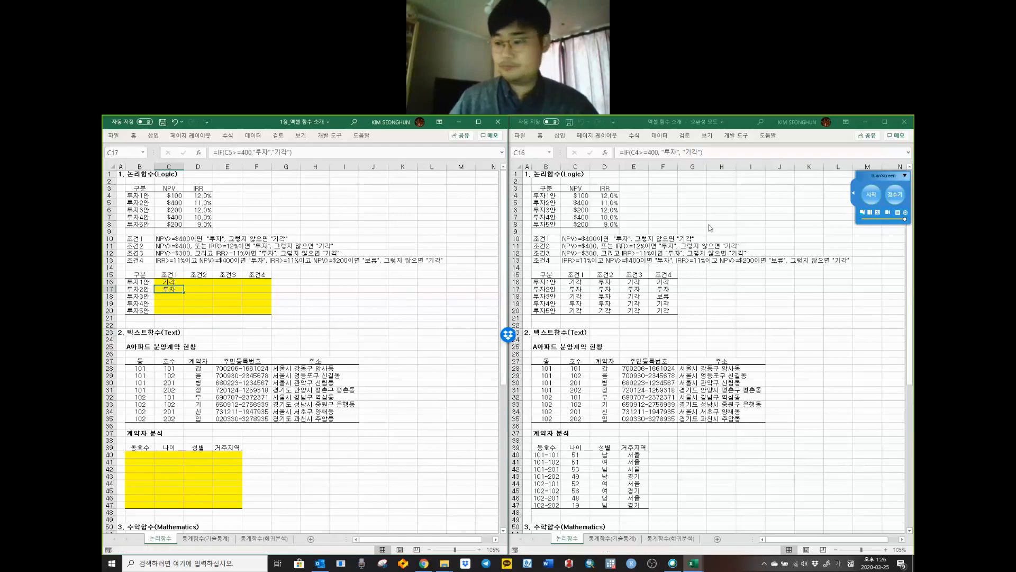
Step: Circle the cell reference in the C17 formula shown above the sheet with the iCanScreen pen
left_click(863, 197)
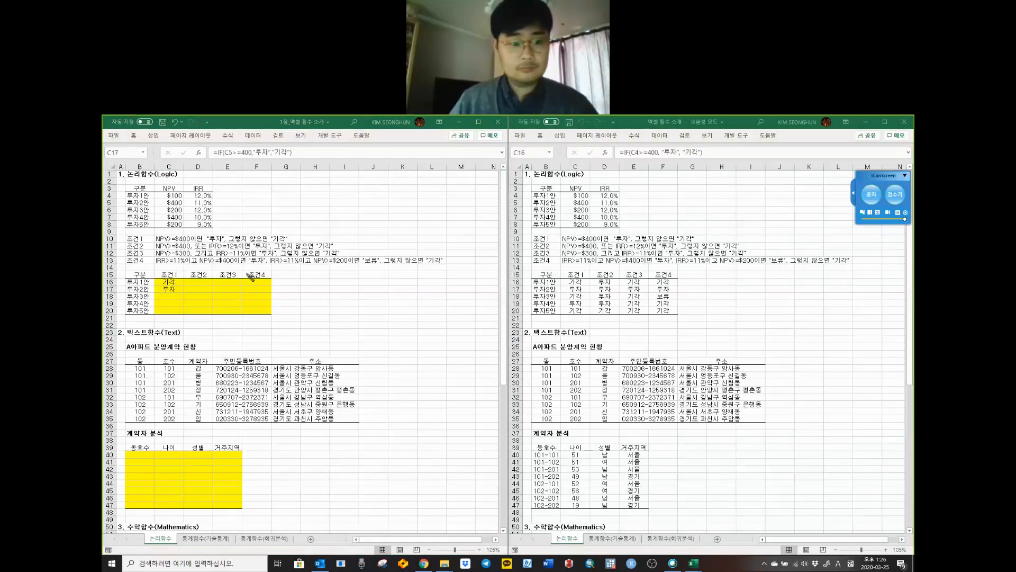
mouse_move(242, 144)
left_mouse_down()
mouse_move(233, 165)
mouse_move(241, 147)
left_mouse_up()
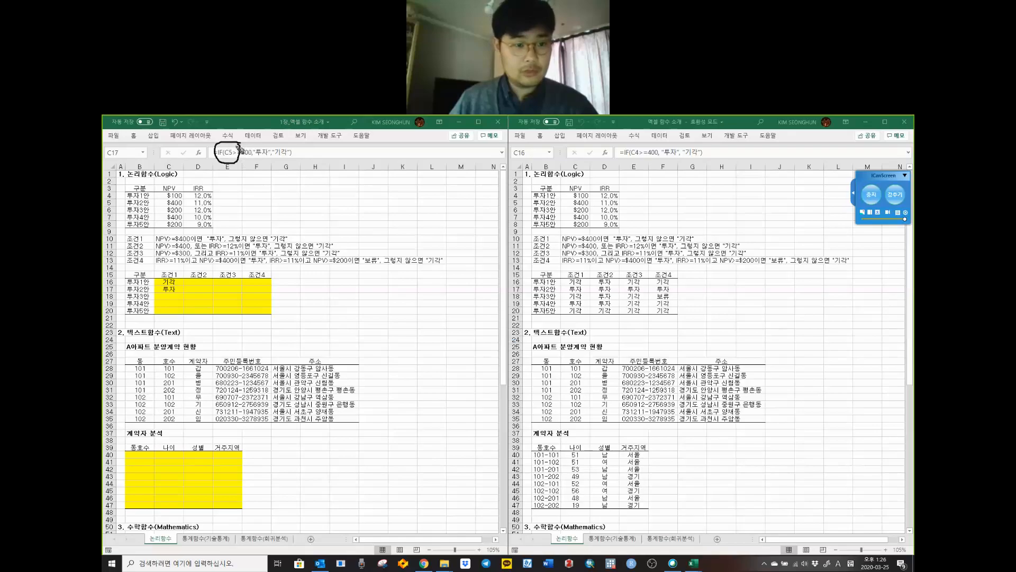
left_click(872, 195)
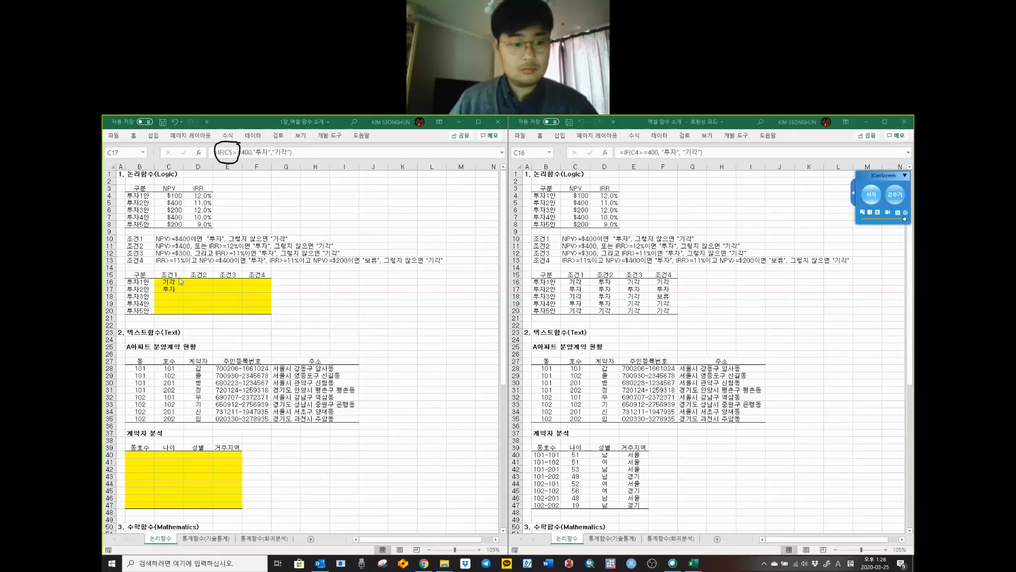
Step: Alternate between C16 and C17 to compare the cell references in their IF formulas
left_click(172, 285)
left_click(169, 282)
left_click(171, 288)
left_click(172, 283)
left_click(174, 288)
left_click(176, 283)
left_click(177, 289)
left_click(177, 283)
left_click(176, 290)
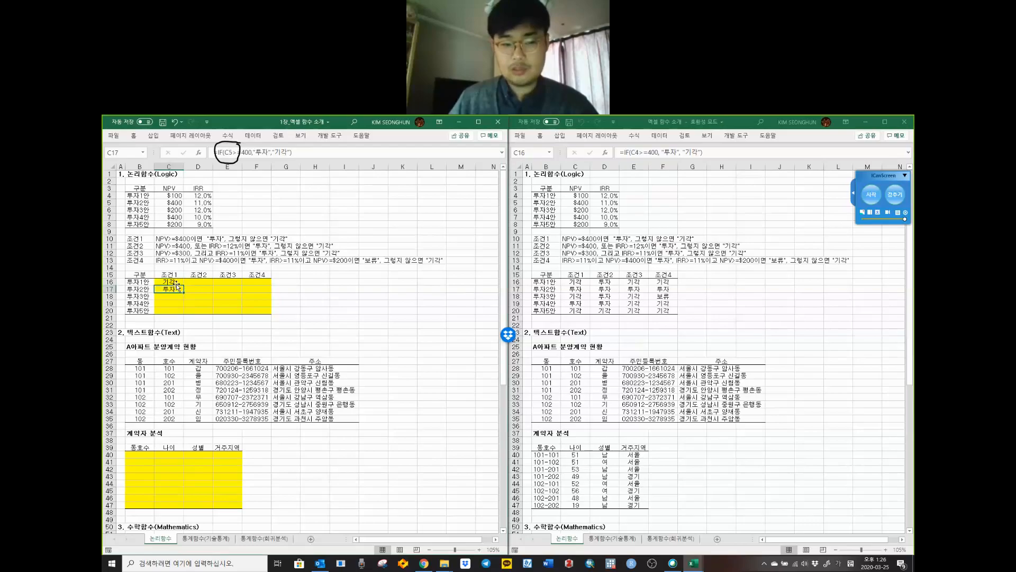
left_click(176, 283)
left_click(176, 290)
left_click(176, 283)
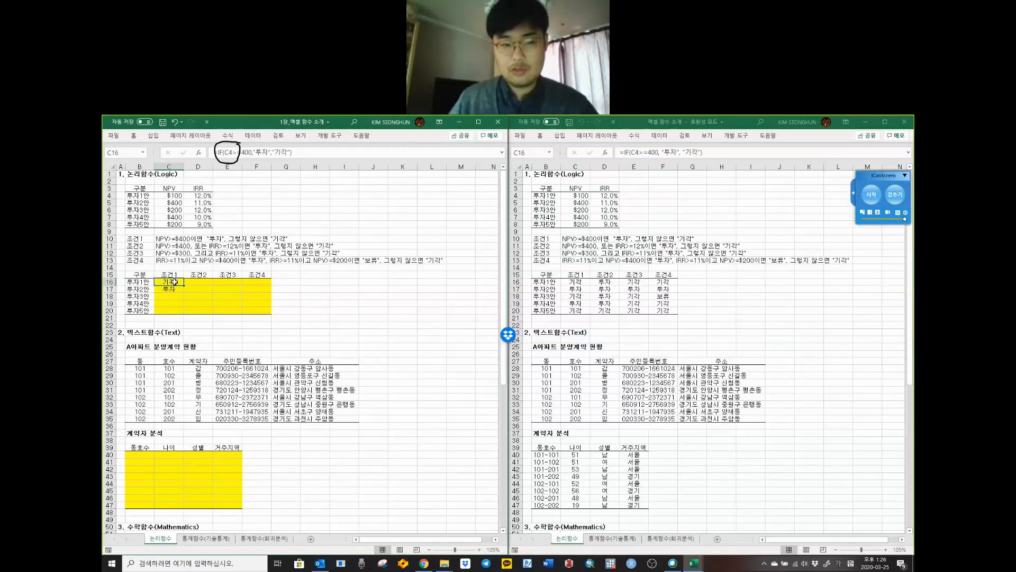
Step: Open the C16 and C17 formulas in turn to examine which NPV cells they reference, leaving both unedited
double_click(174, 282)
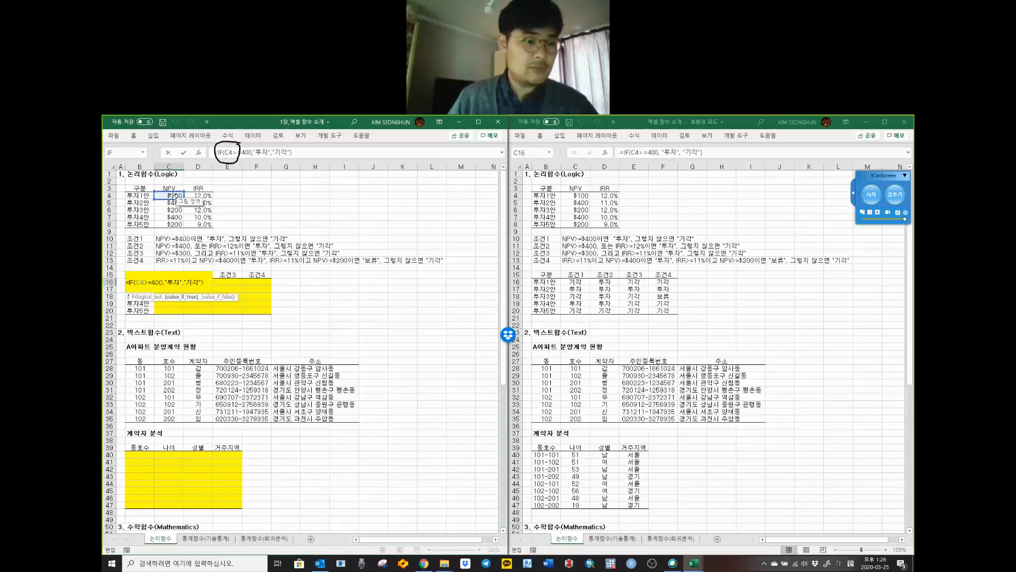
key("Escape")
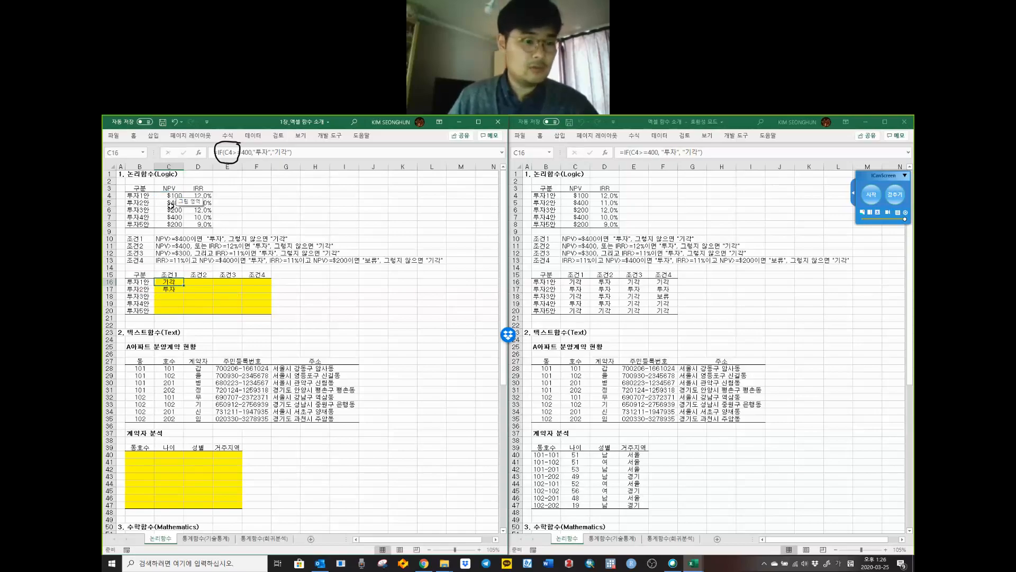
left_click(171, 290)
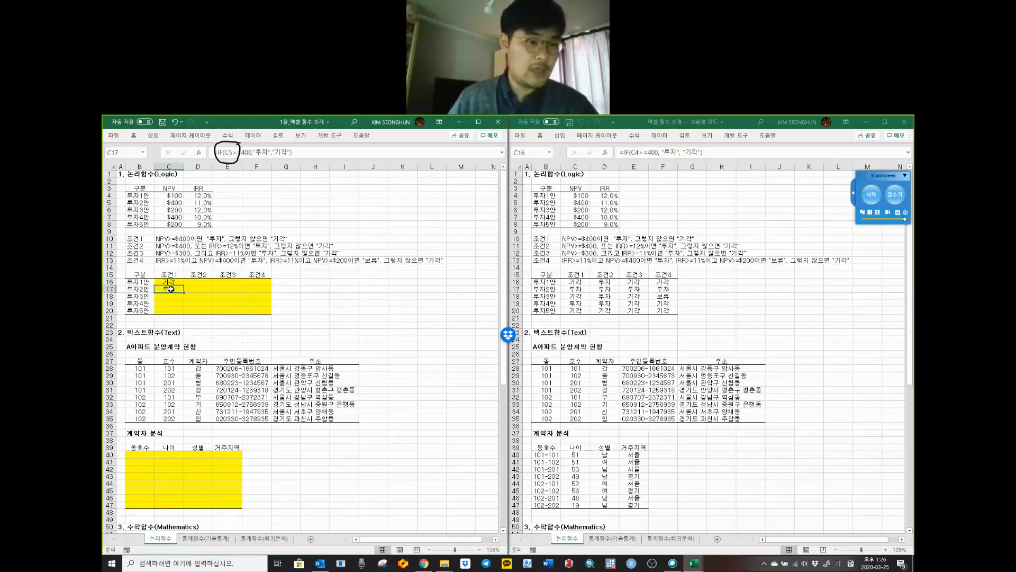
double_click(171, 290)
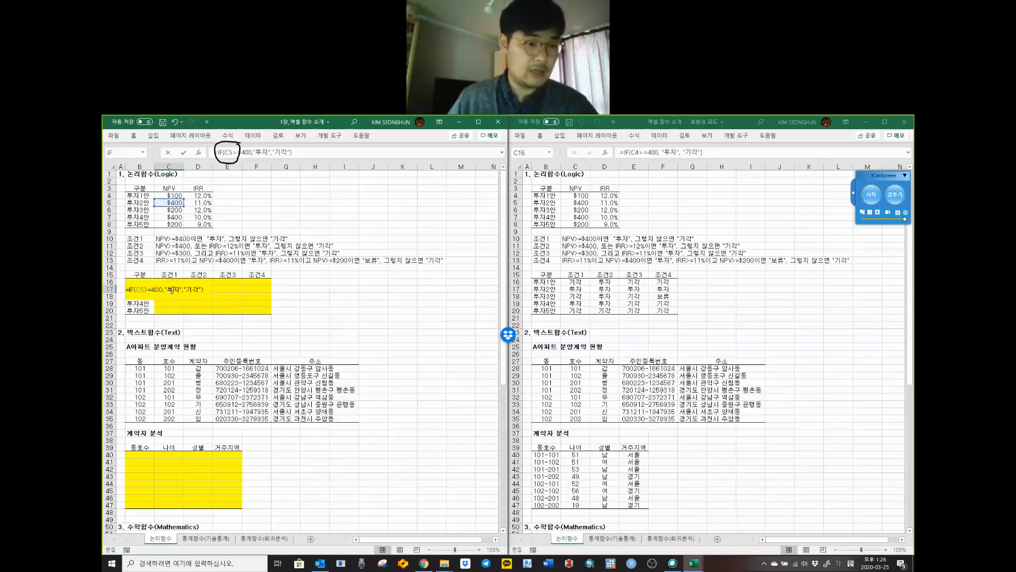
key("Escape")
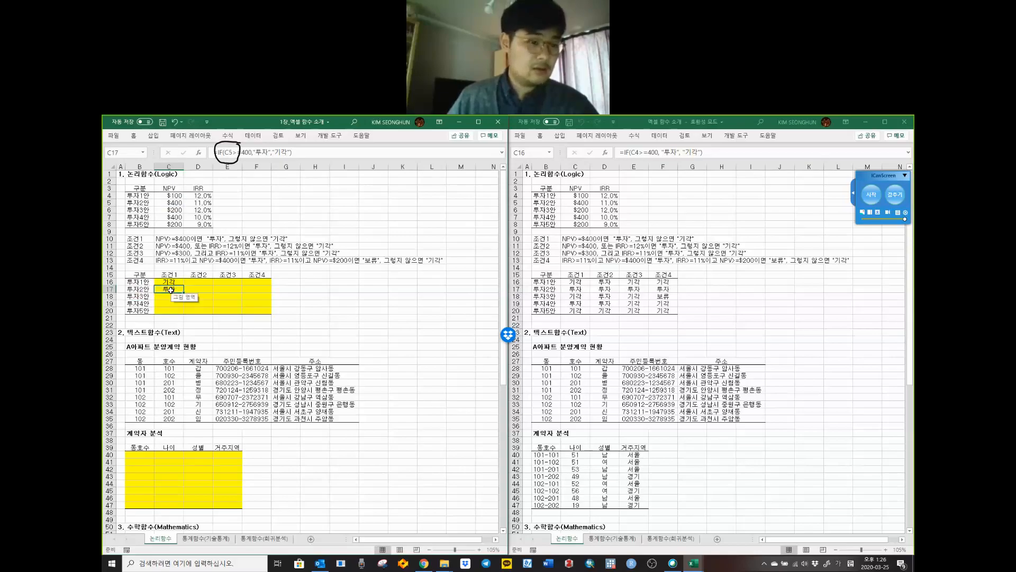
Step: Copy the C17 formula and paste only the formula into C18:C20 to complete the 조건1 column
key("ctrl+c")
right_click(168, 290)
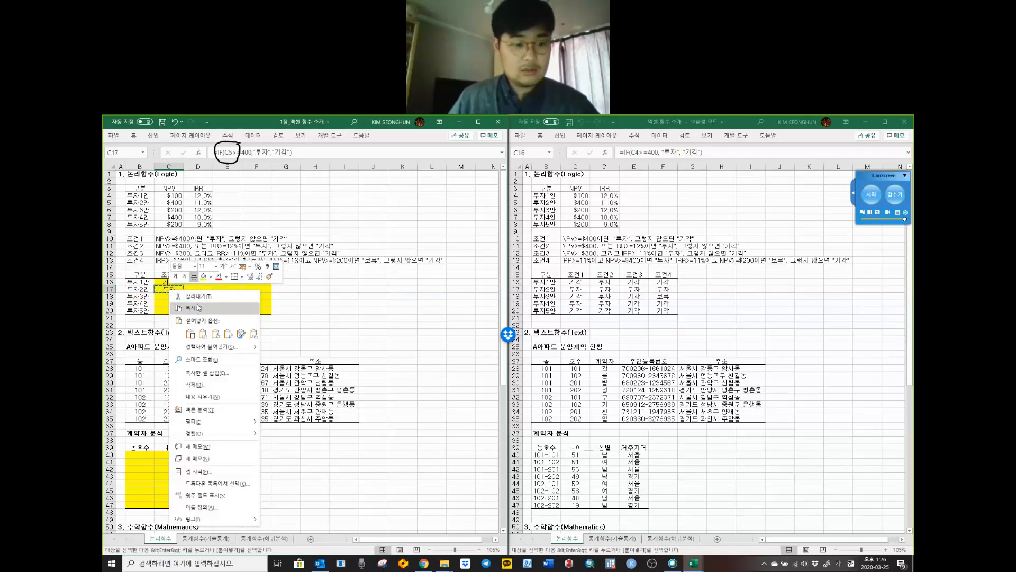
left_click(199, 307)
double_click(166, 298)
left_click_drag(166, 298, 163, 309)
right_click(167, 304)
left_click(163, 307)
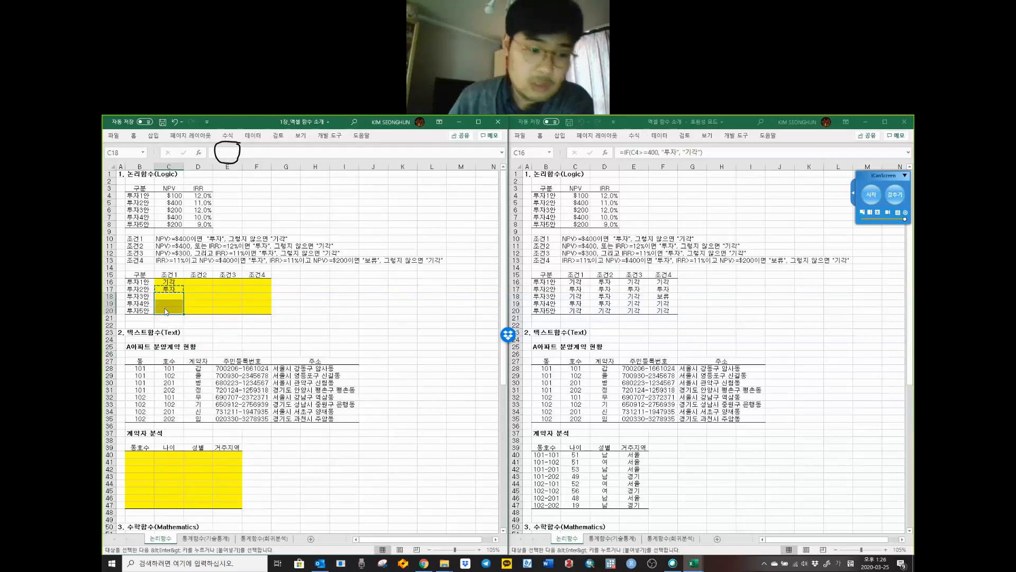
right_click(165, 308)
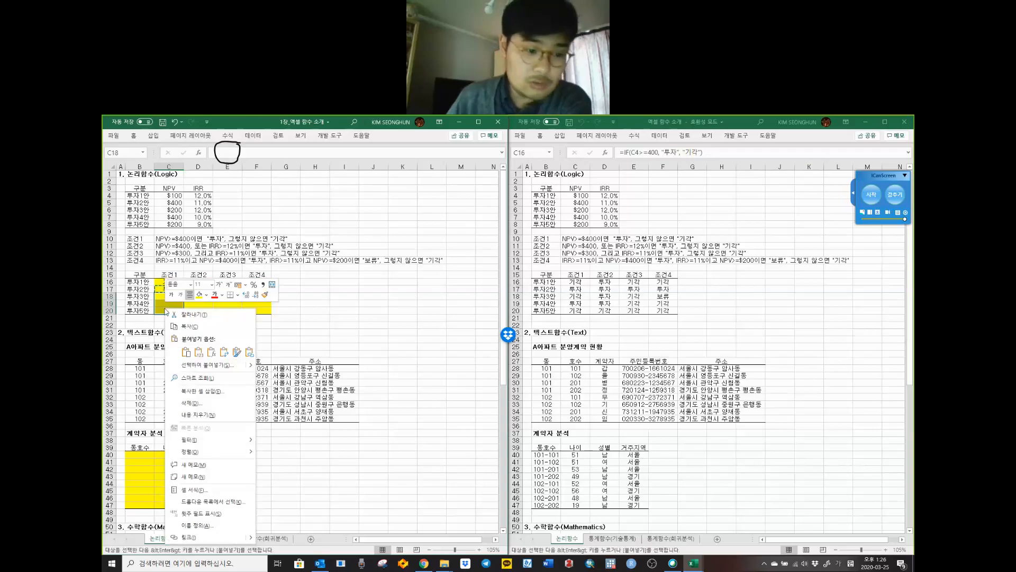
left_click(211, 353)
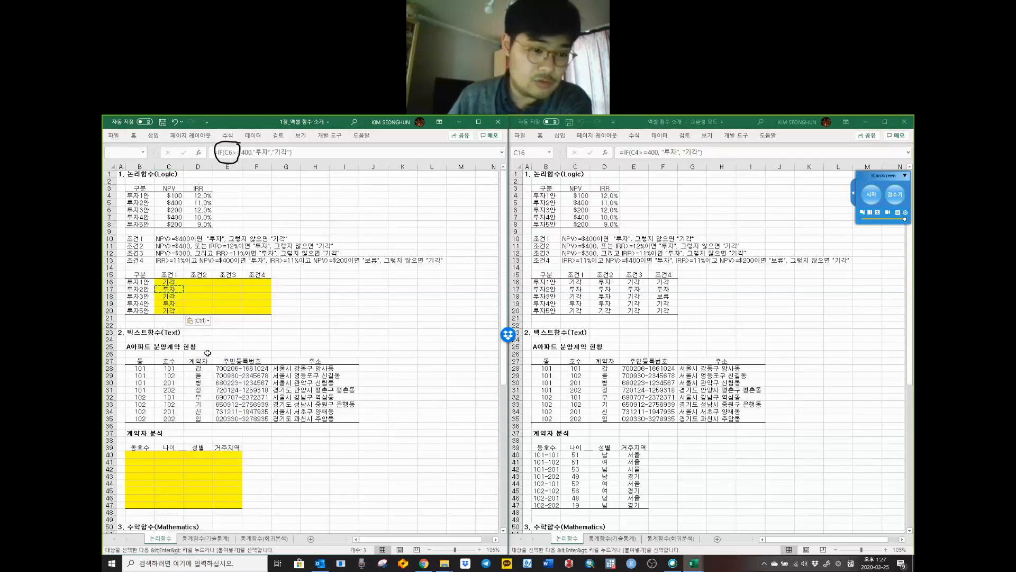
Step: Examine which NPV cells the pasted 조건1 formulas down to C20 reference, without editing them
double_click(166, 300)
key("Escape")
double_click(169, 304)
key("Escape")
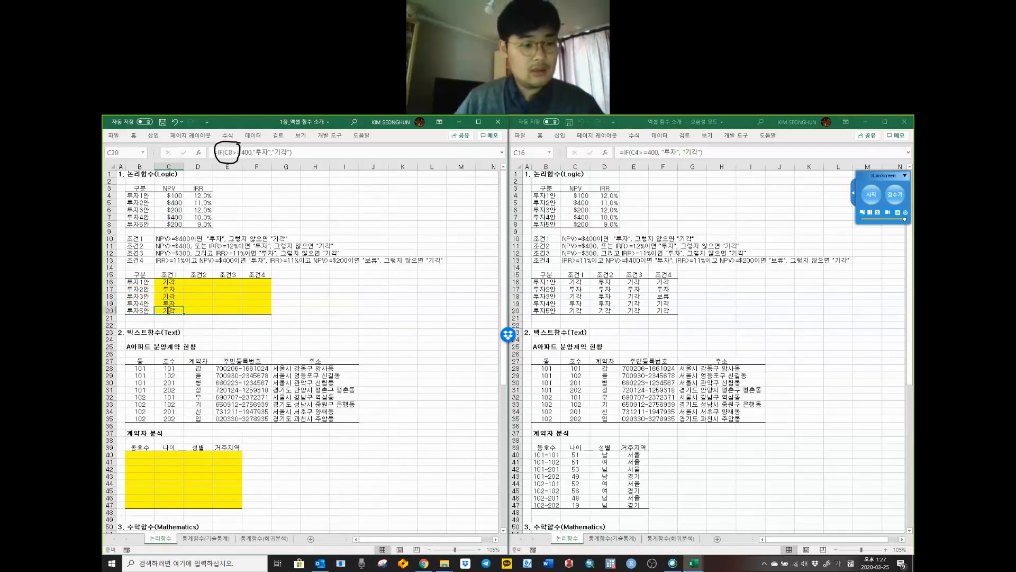
double_click(168, 310)
key("Escape")
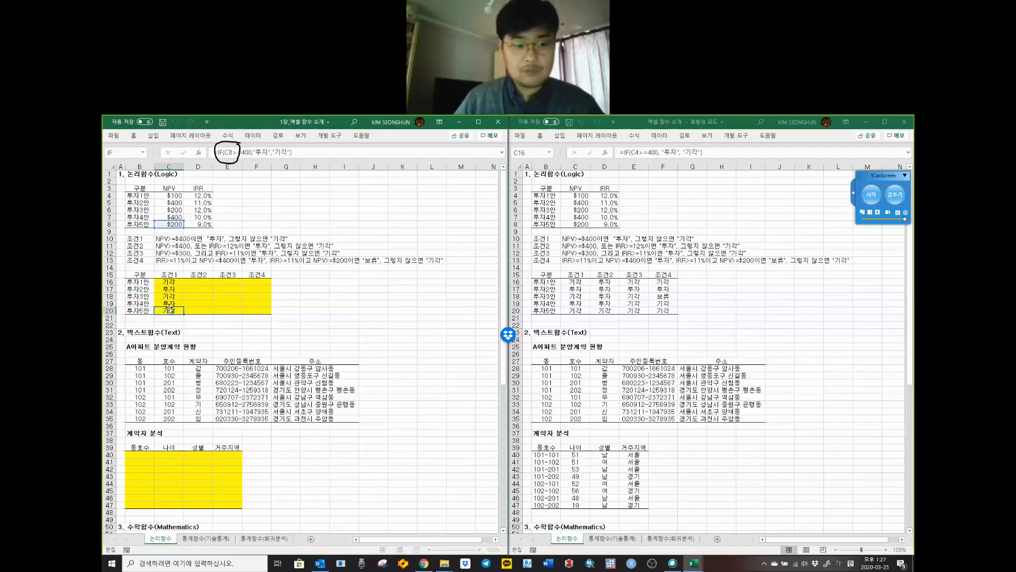
Step: Copy the 조건1 formula from C16 and paste it into D16 under 조건2
left_click(195, 282)
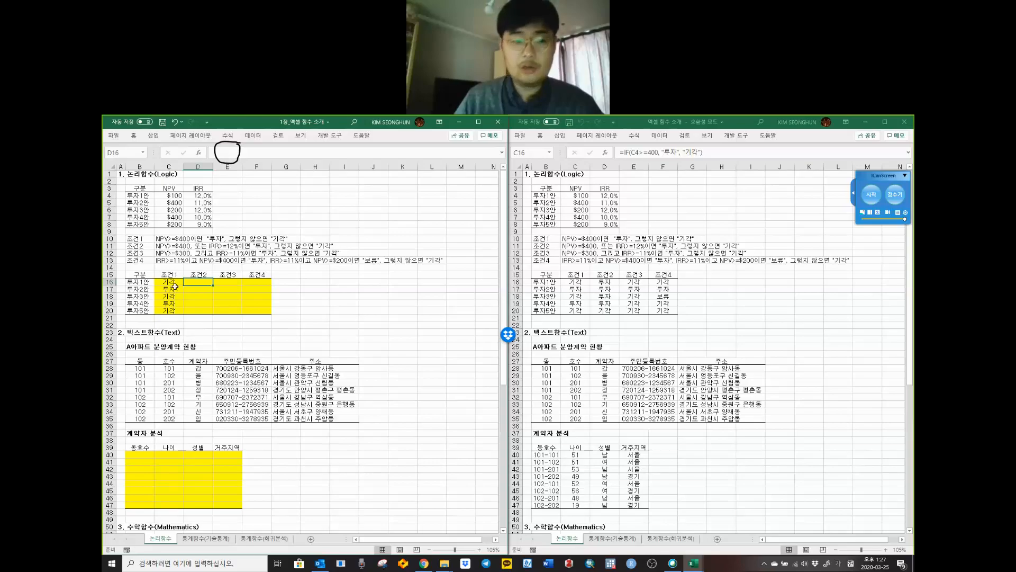
left_click(171, 284)
left_click(208, 284)
key("Left")
key("ctrl+c")
right_click(194, 283)
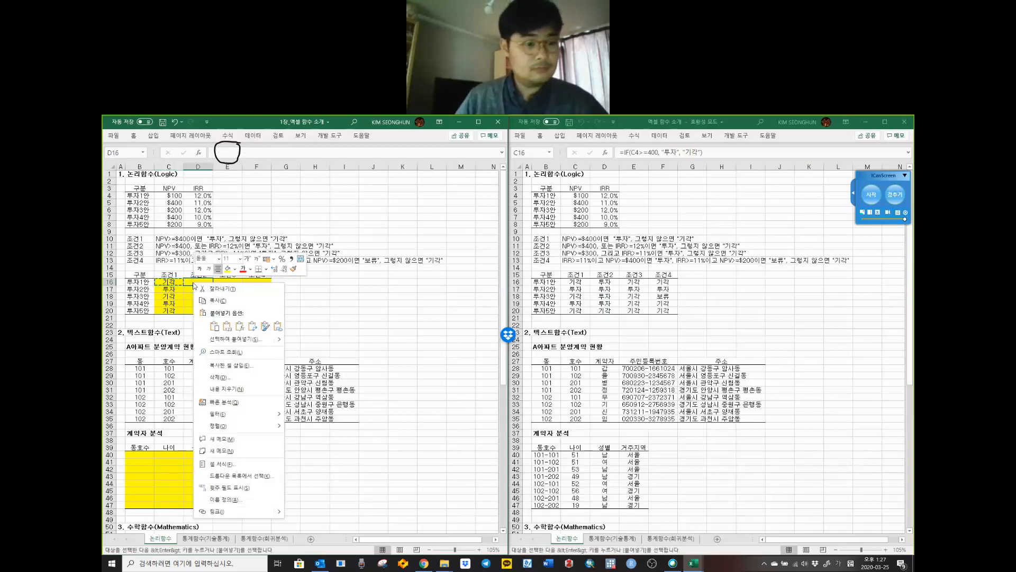
left_click(178, 283)
right_click(170, 283)
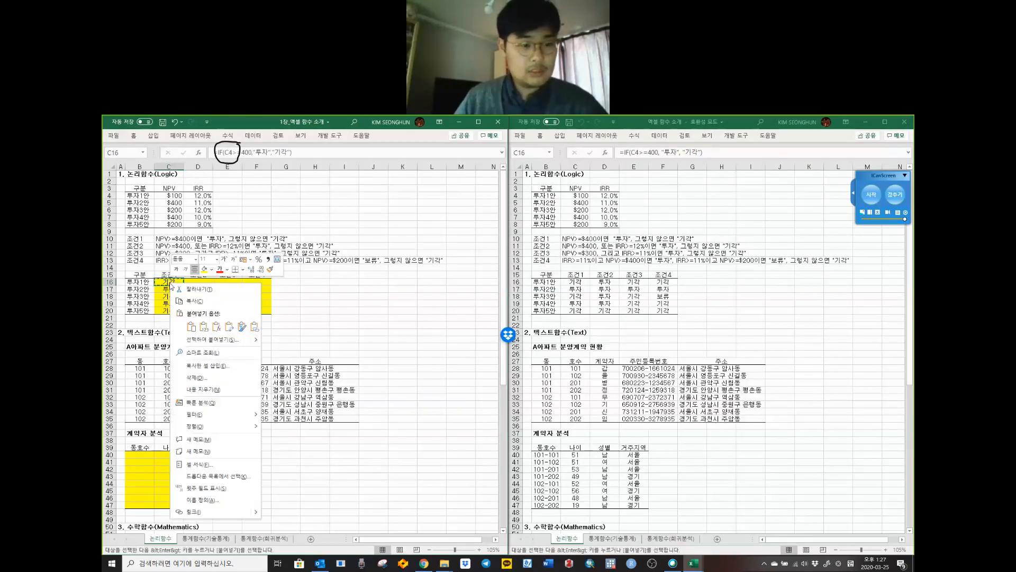
left_click(197, 301)
right_click(198, 282)
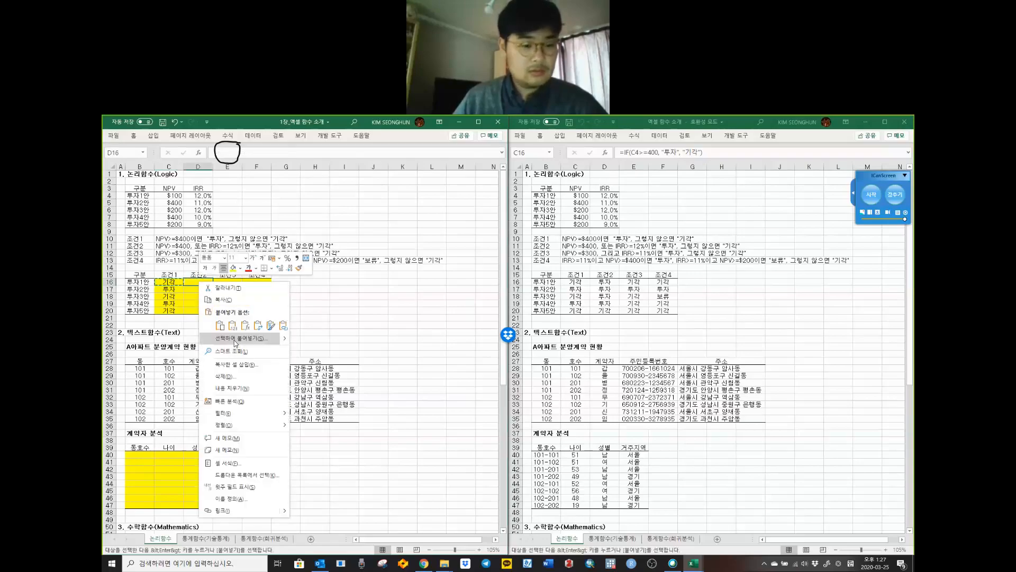
left_click(220, 325)
left_click(202, 303)
key("Escape")
Step: Examine the cell referenced by D16's formula and compare it with the NPV data in column C
double_click(202, 282)
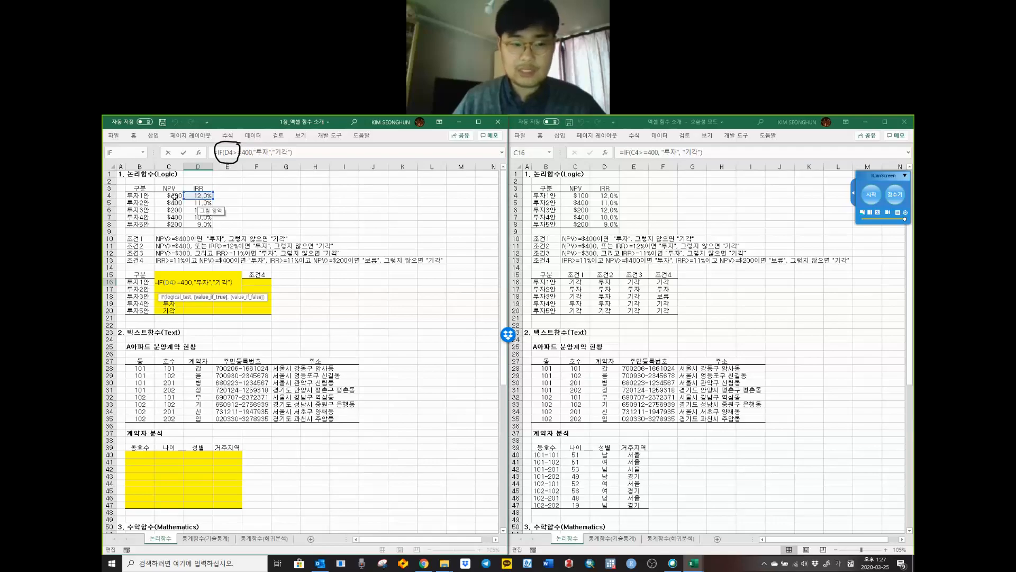
key("Return")
left_click(197, 275)
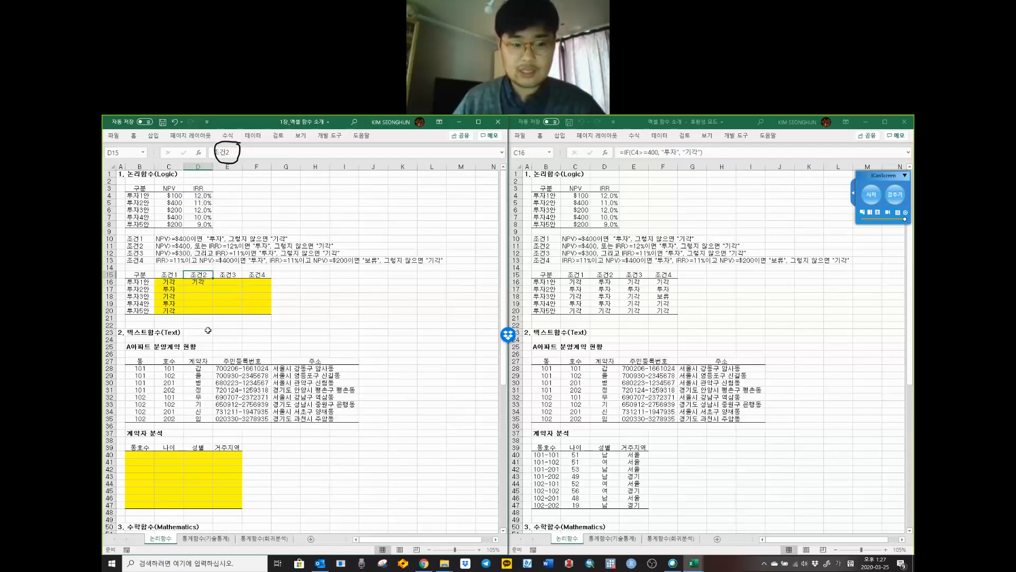
double_click(202, 281)
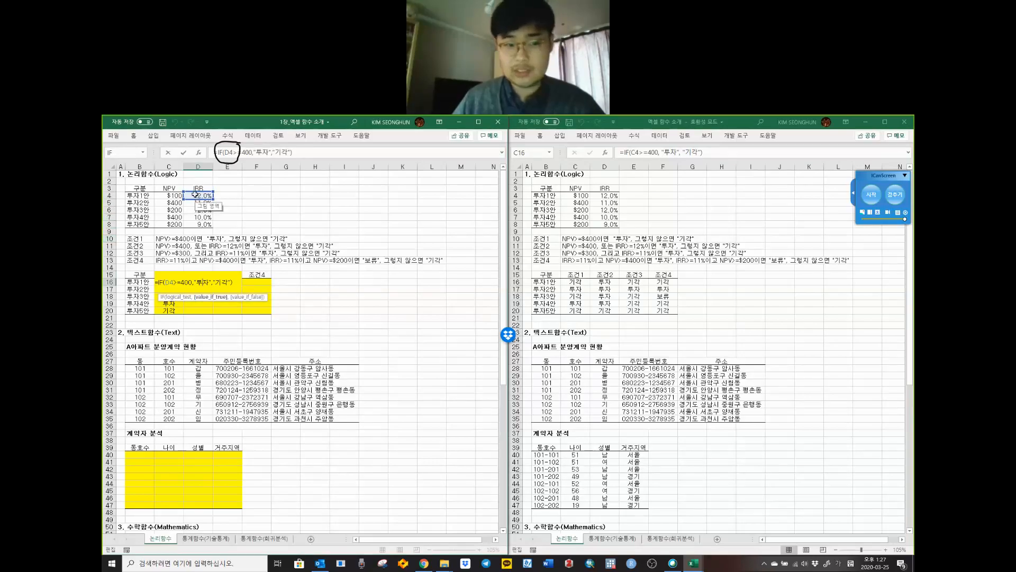
left_click(170, 167)
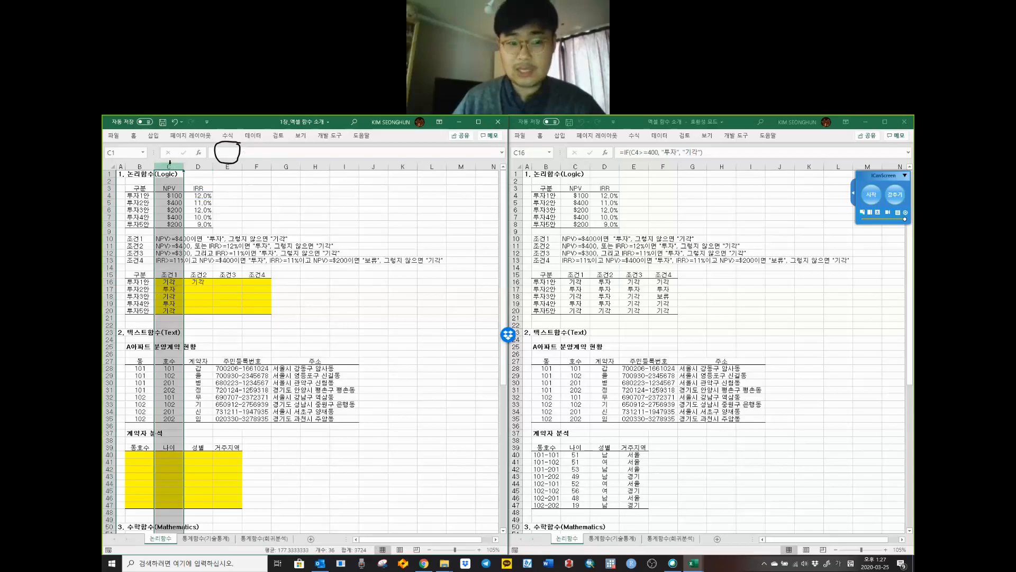
Step: Check the cell referenced by D16's formula and clear the formula from D16
left_click(204, 282)
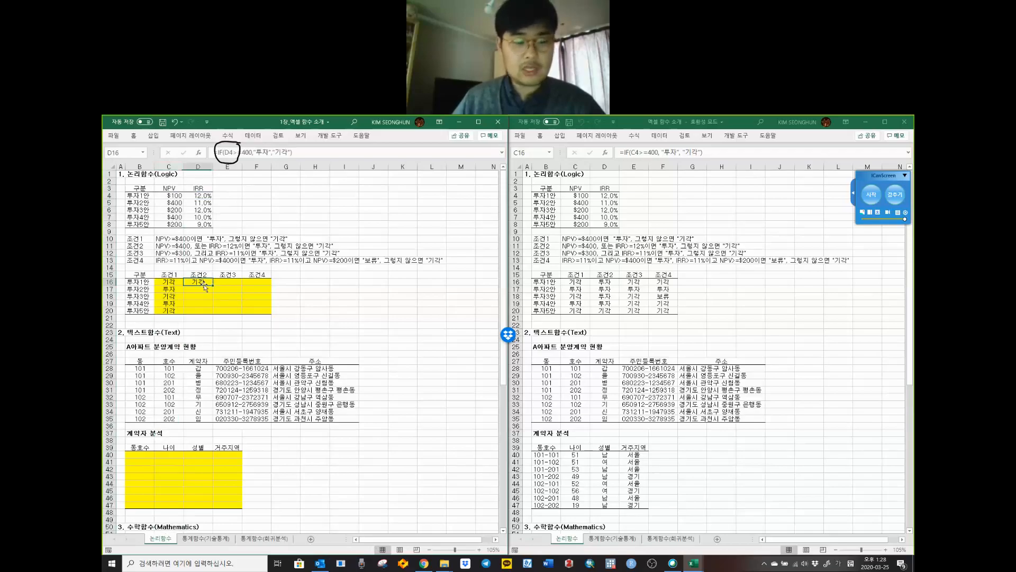
left_click(227, 153)
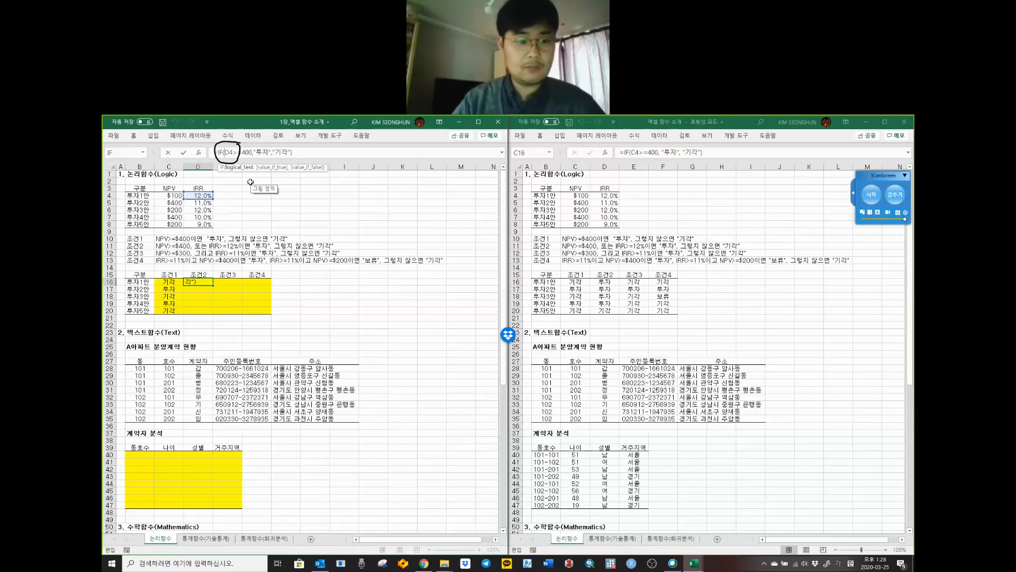
left_click(201, 283)
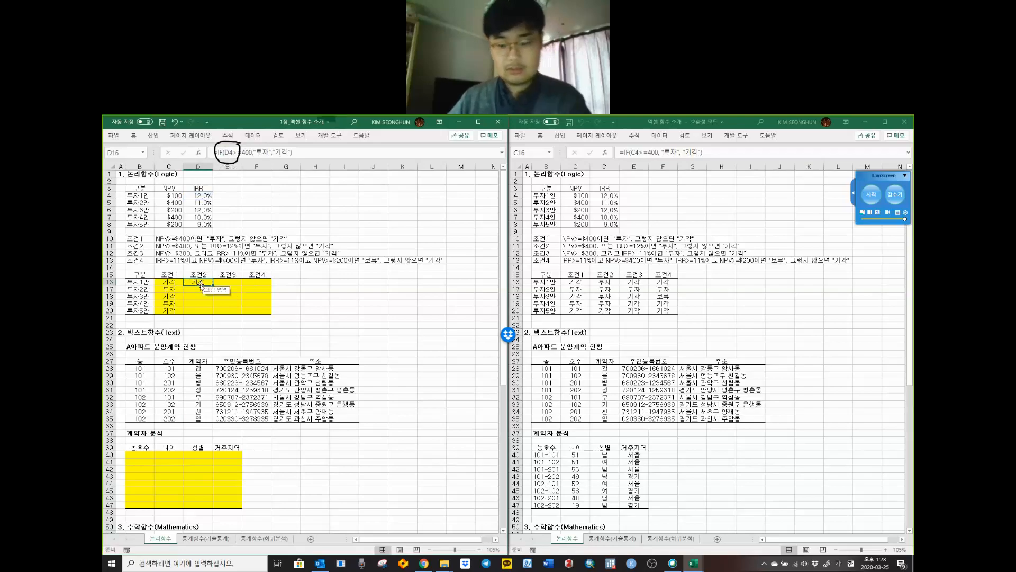
key("Delete")
Step: Fix the column reference in the 조건1 formula in C16, making it =IF($C4>=400,"투자","기각")
left_click(170, 281)
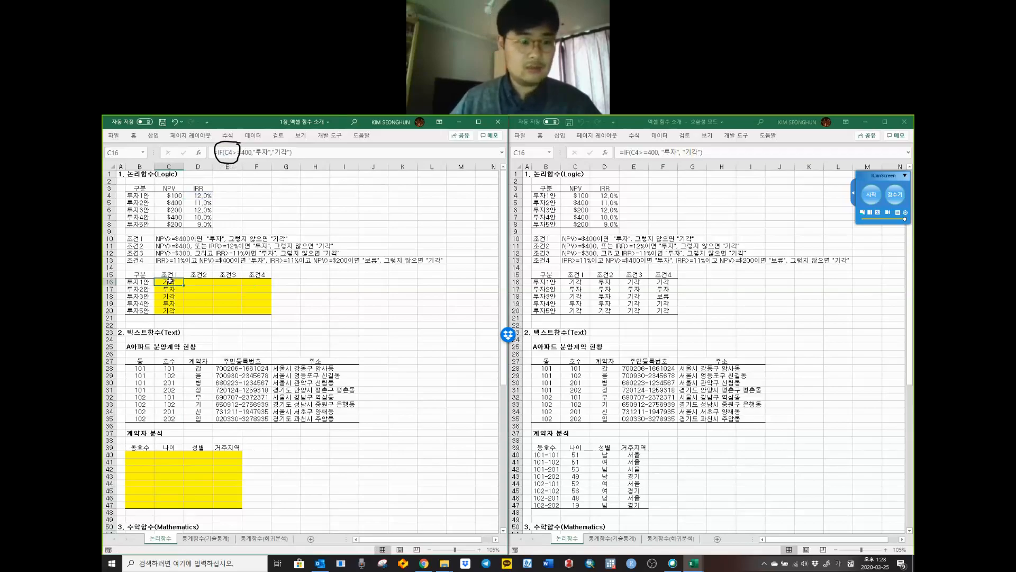
left_click(233, 154)
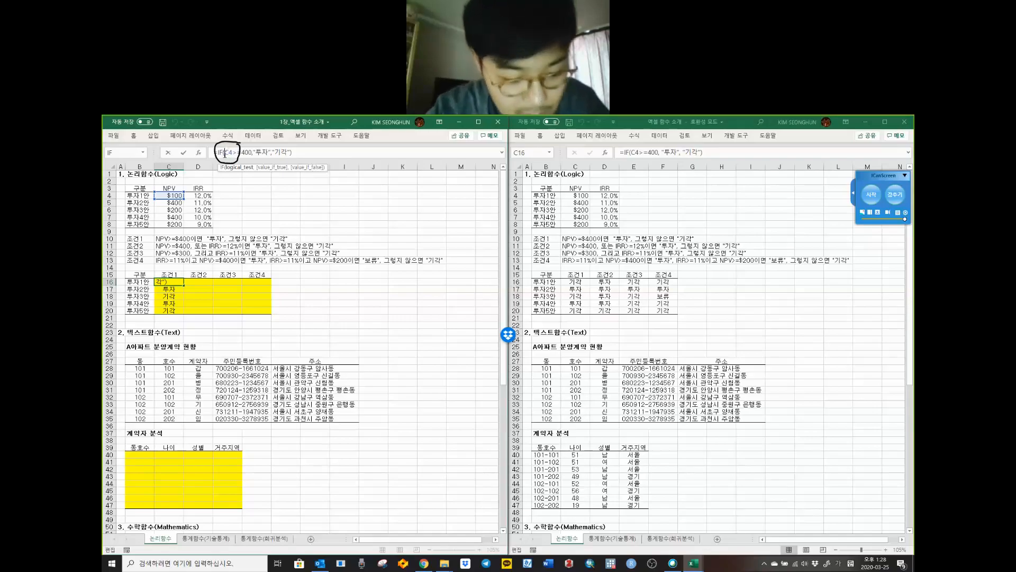
type("$")
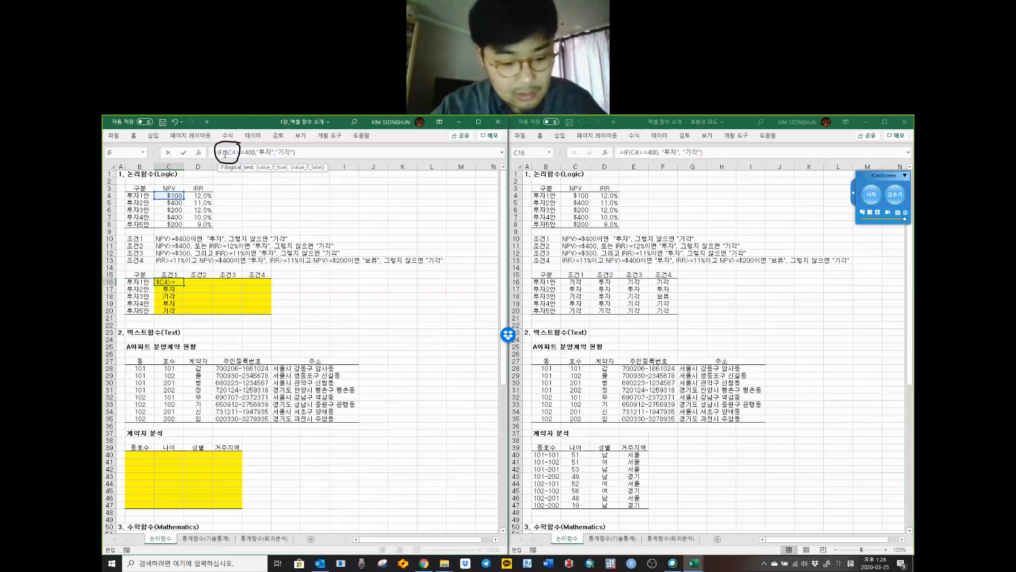
key("Return")
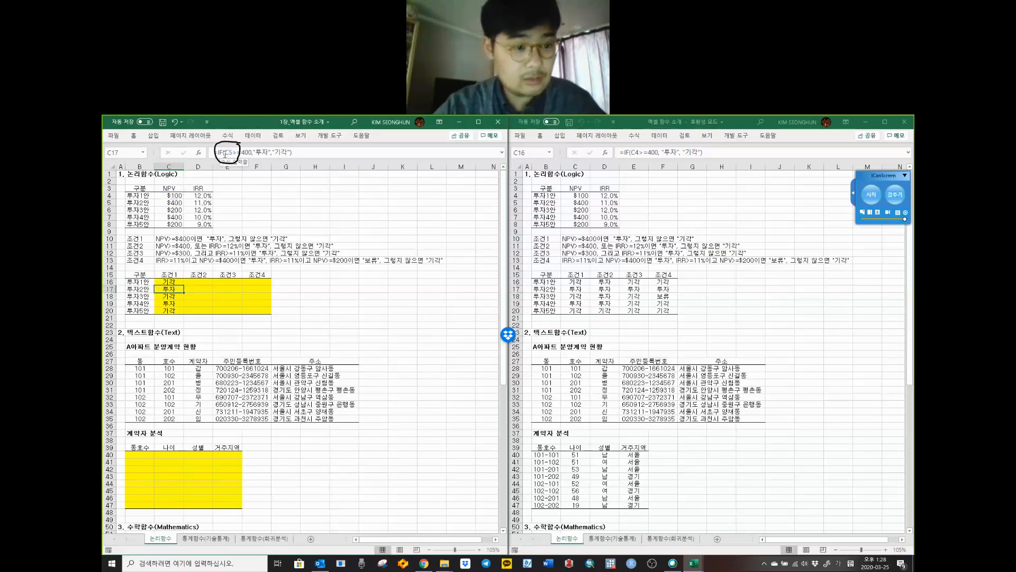
Step: Copy C16, paste only its formula into D16, and check which NPV cell the pasted formula references
key("Up")
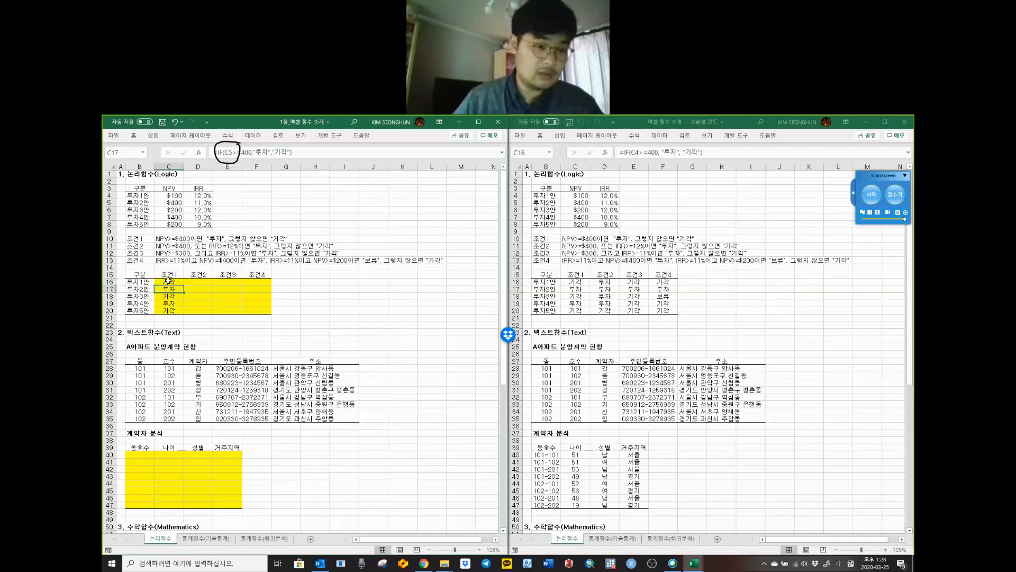
key("ctrl+c")
left_click(200, 281)
right_click(201, 282)
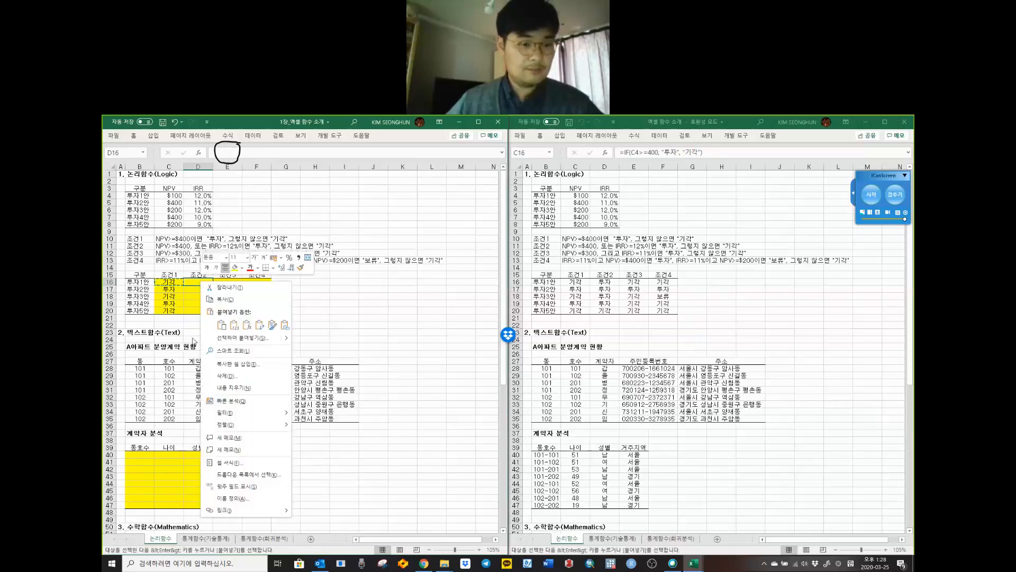
left_click(247, 324)
left_click(203, 287)
key("Escape")
left_click(204, 281)
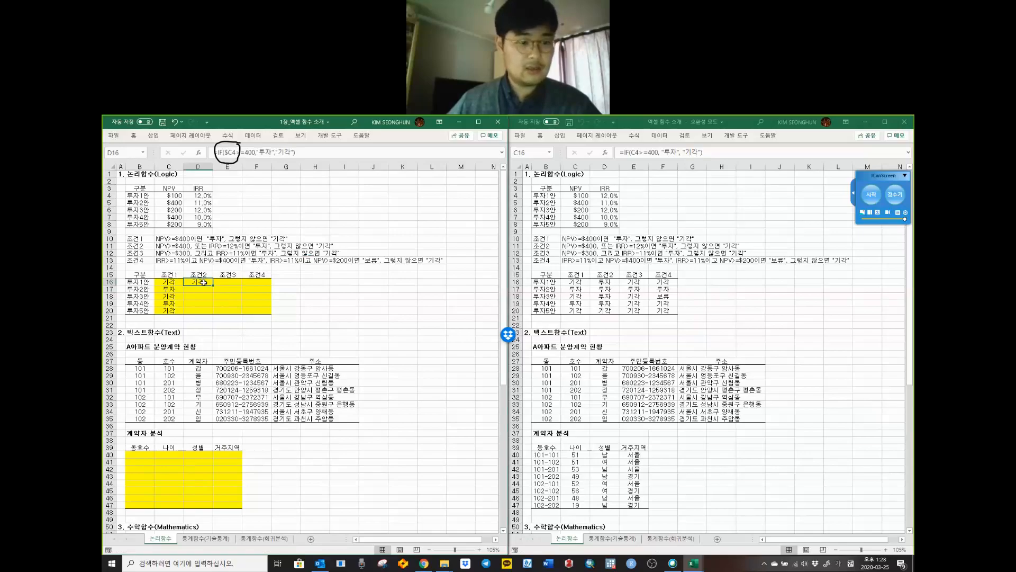
double_click(204, 282)
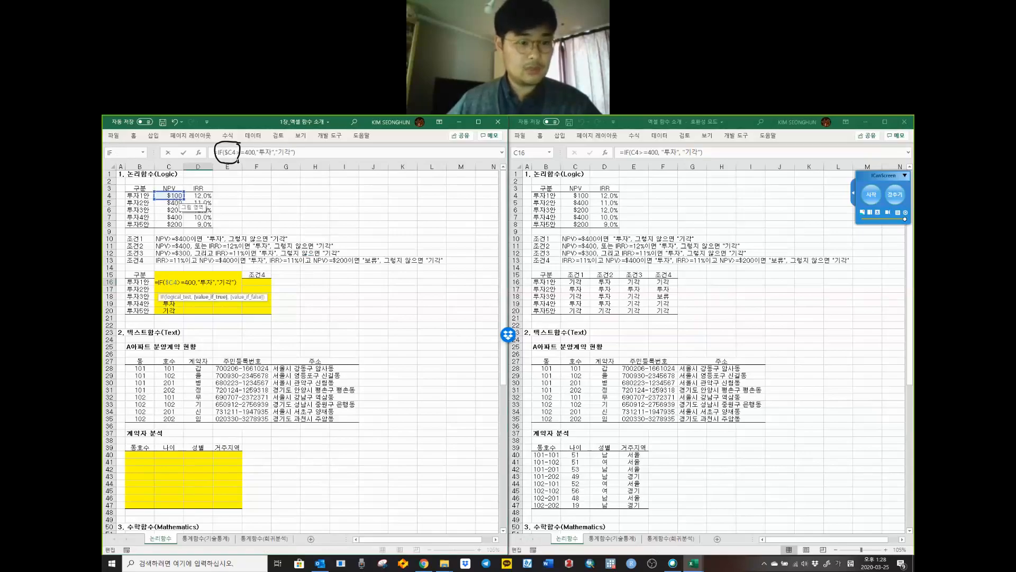
left_click(233, 153)
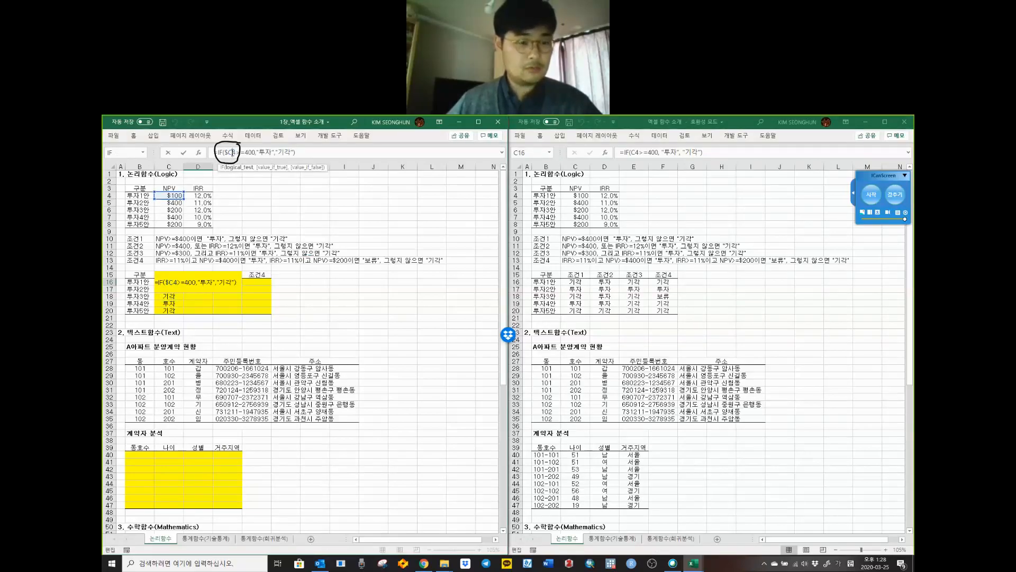
key("Return")
Step: Copy D16, paste only its formula into D17, and check which NPV cell D17 references
left_click(197, 282)
key("ctrl+c")
left_click(197, 288)
right_click(197, 288)
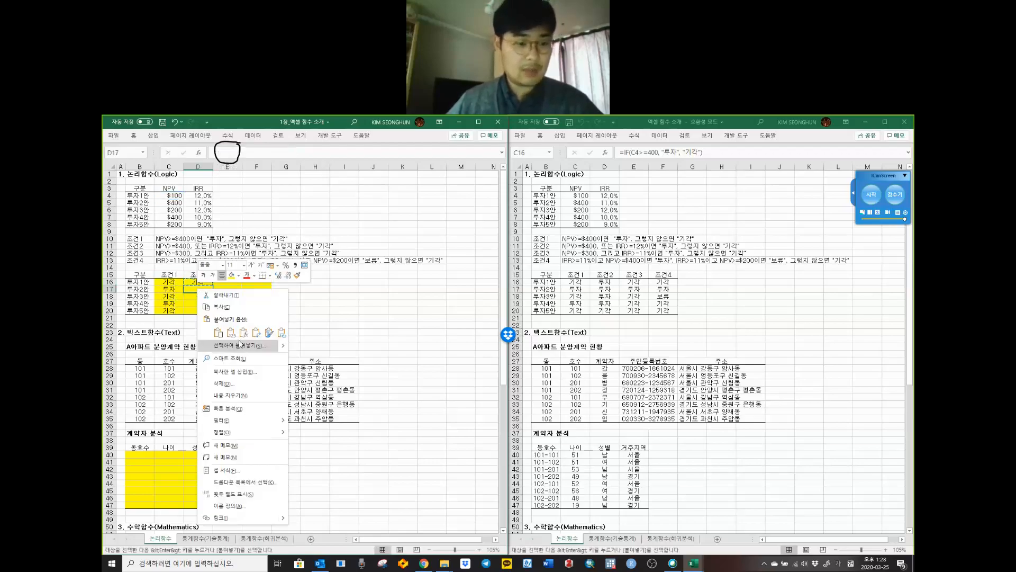
left_click(244, 332)
double_click(204, 288)
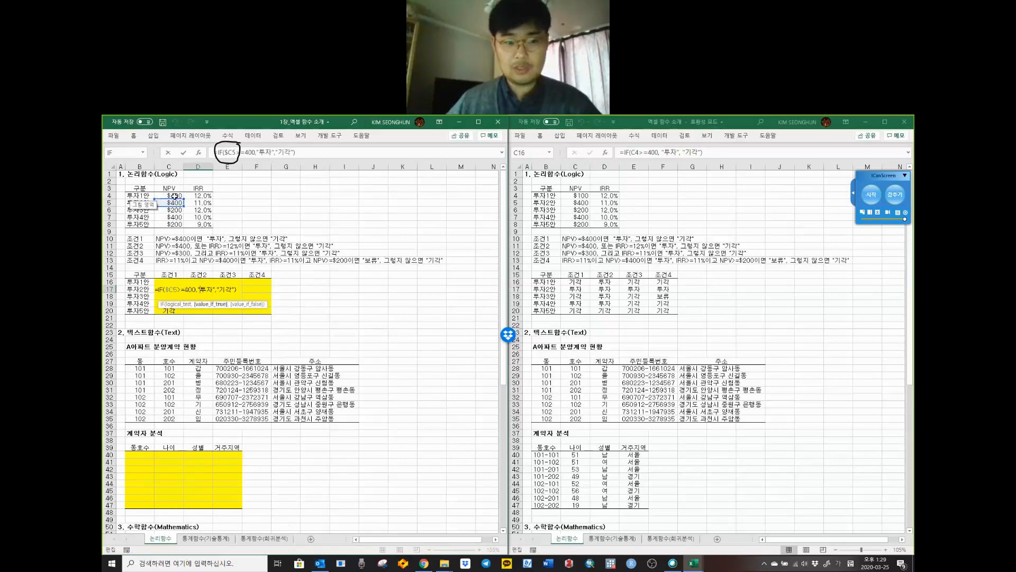
key("Escape")
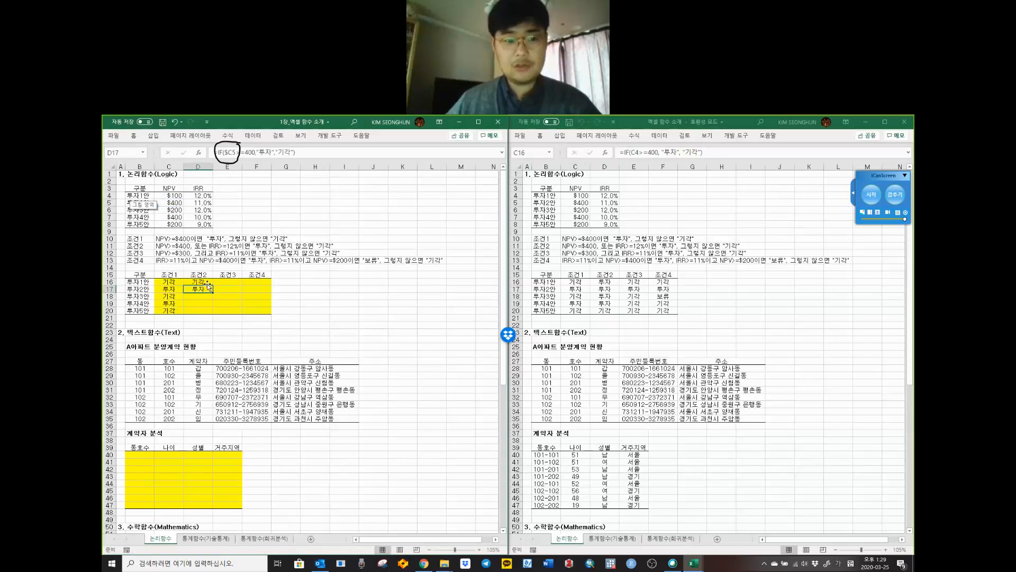
Step: Clear the trial formulas from D16:D17 in the 조건2 column
left_click_drag(207, 282, 207, 288)
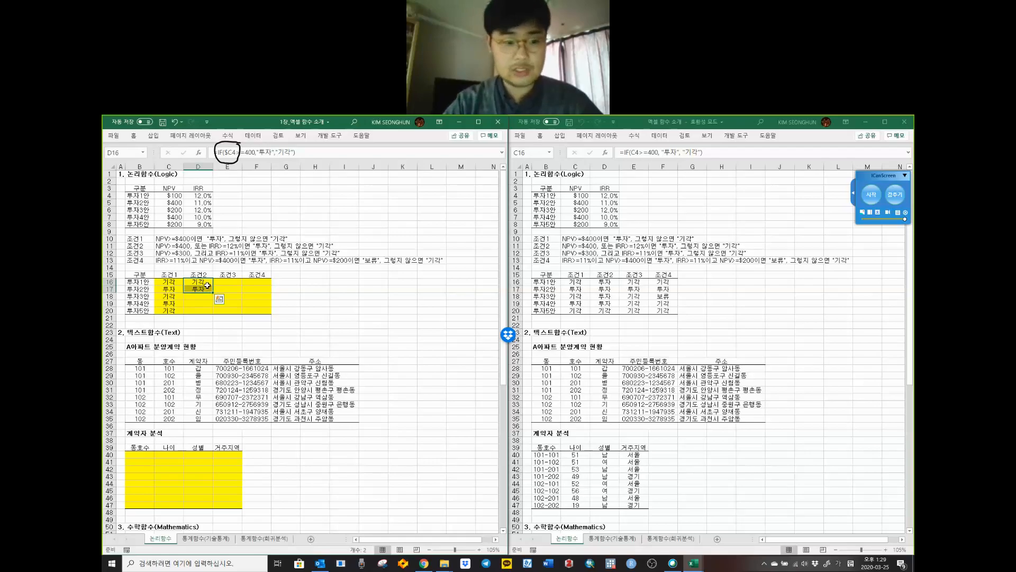
key("Delete")
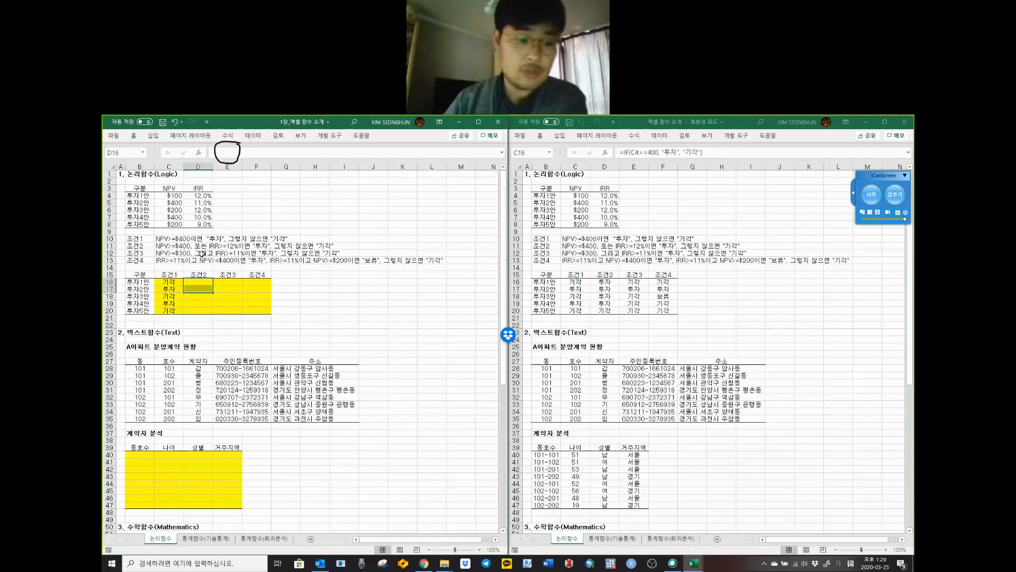
Step: Compare the 조건1 formula in C16 with the 조건2 and 조건3 formulas in D16 and E16 of the completed workbook
left_click(165, 239)
left_click(169, 281)
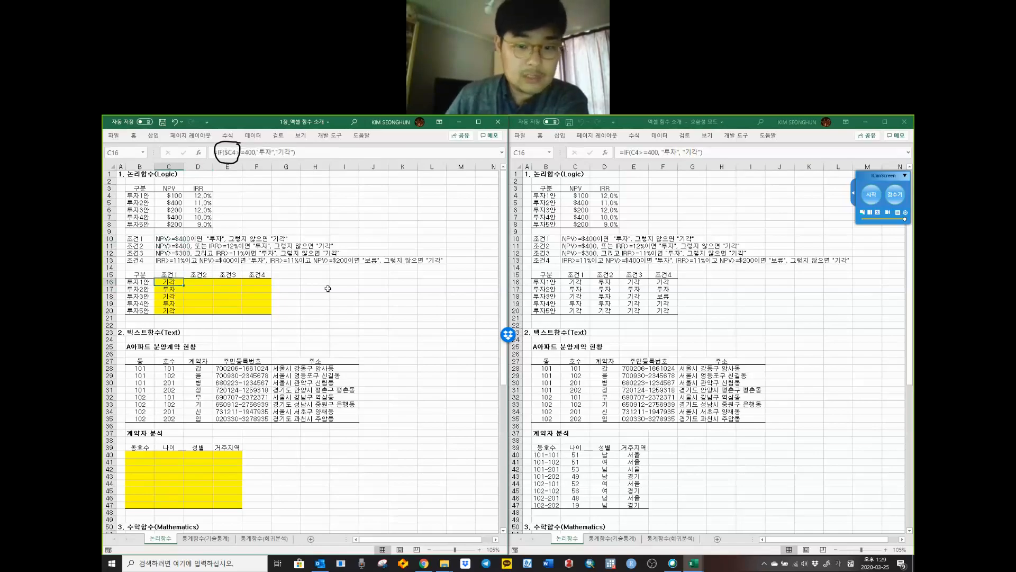
left_click(605, 282)
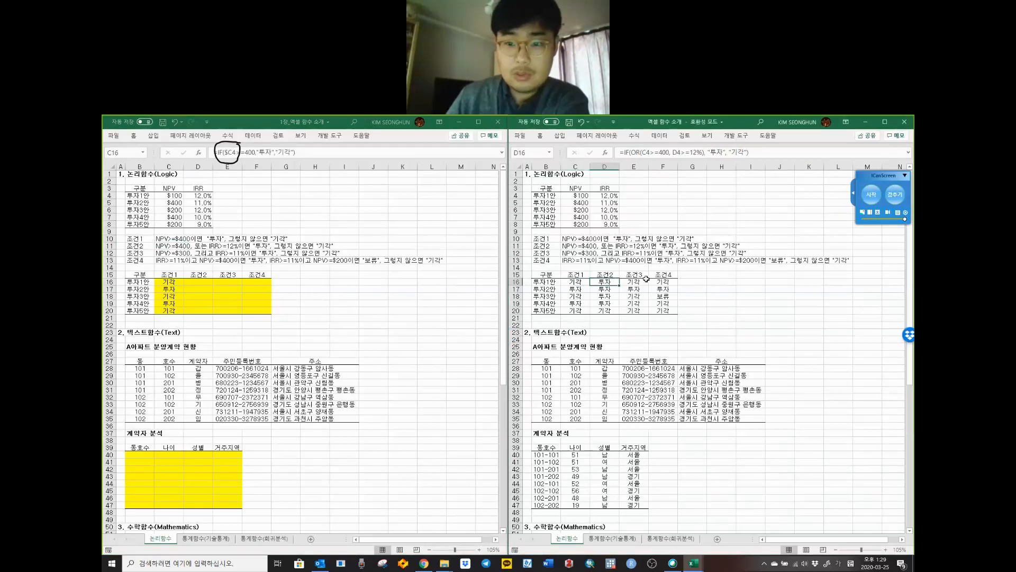
left_click(643, 281)
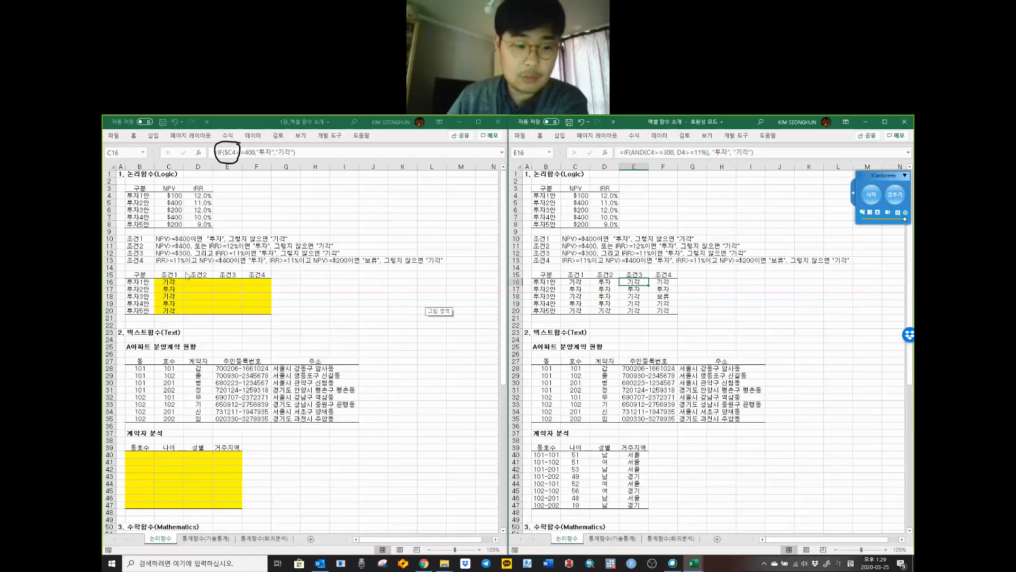
left_click(171, 284)
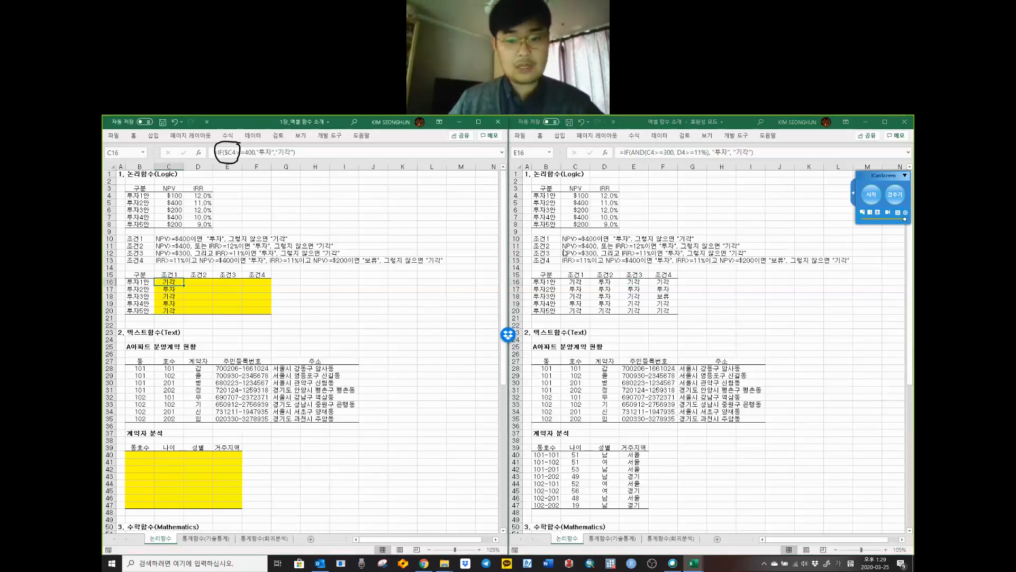
Step: Copy the 조건2 formula text from D16 of the completed workbook and select D16 in the practice workbook
left_click(595, 277)
double_click(604, 282)
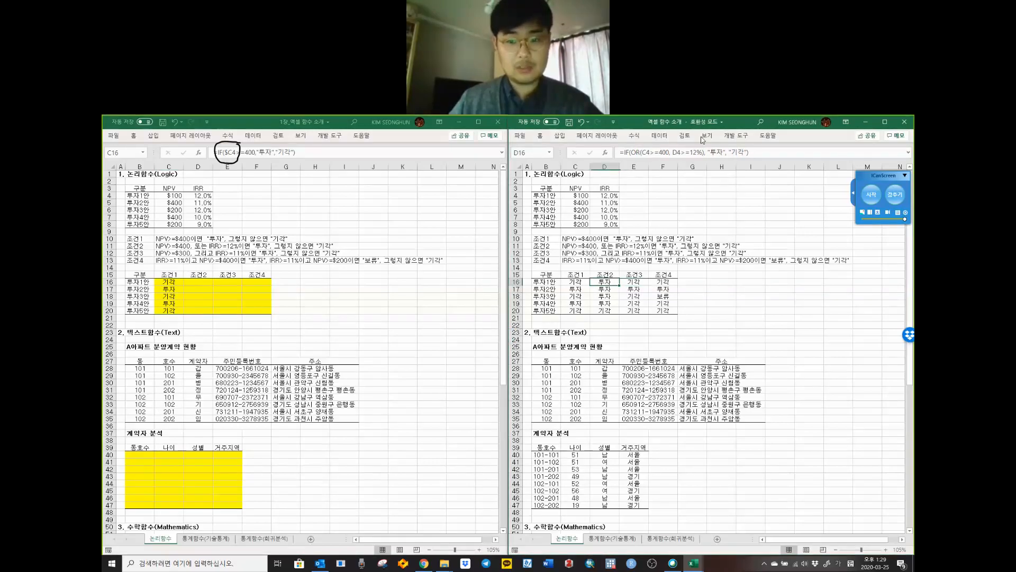
key("Escape")
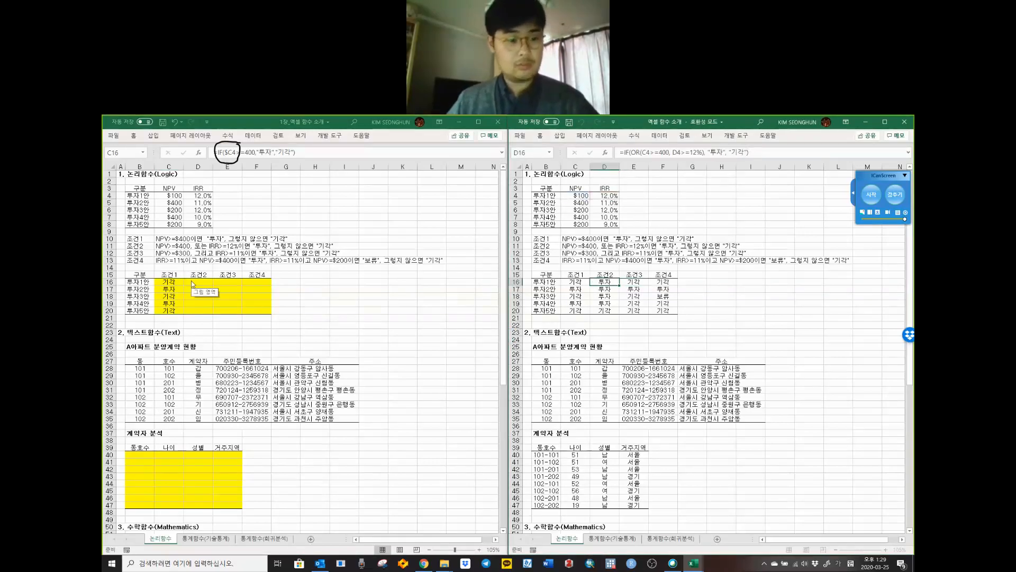
left_click(194, 282)
Step: Erase the hand-drawn circle around the formula bar and collapse the drawing tools
left_click(875, 201)
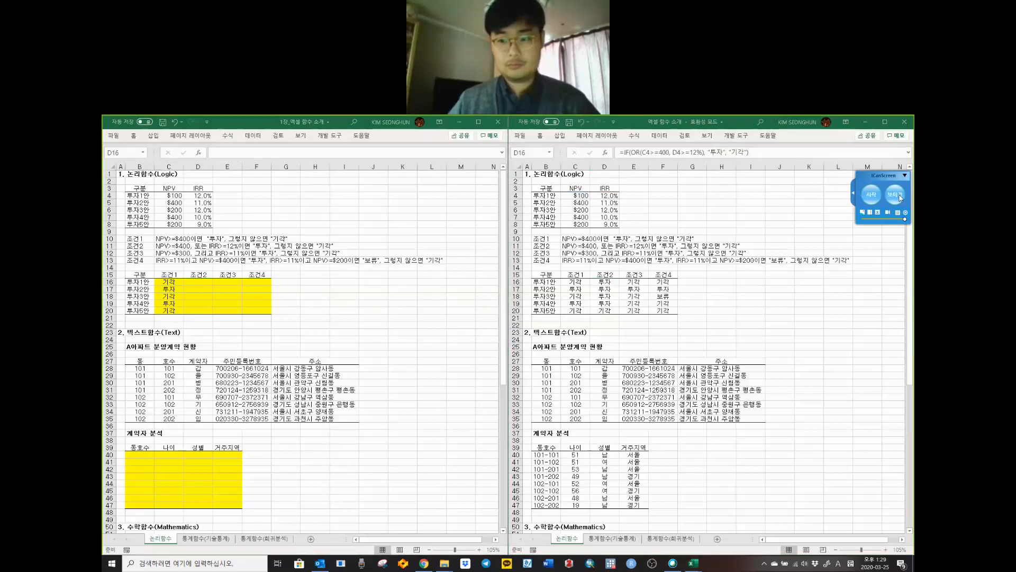
left_click(905, 175)
left_click(895, 448)
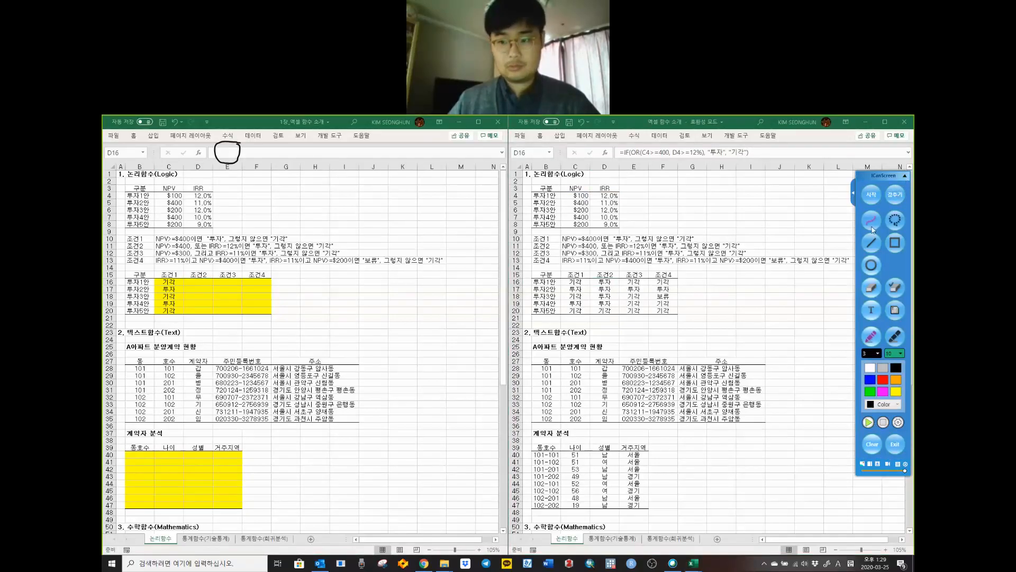
left_click(905, 176)
Step: Paste =IF(OR(C4>=400, D4>=12%), "투자", "기각") into D16 and highlight its OR argument
left_click(235, 151)
right_click(235, 152)
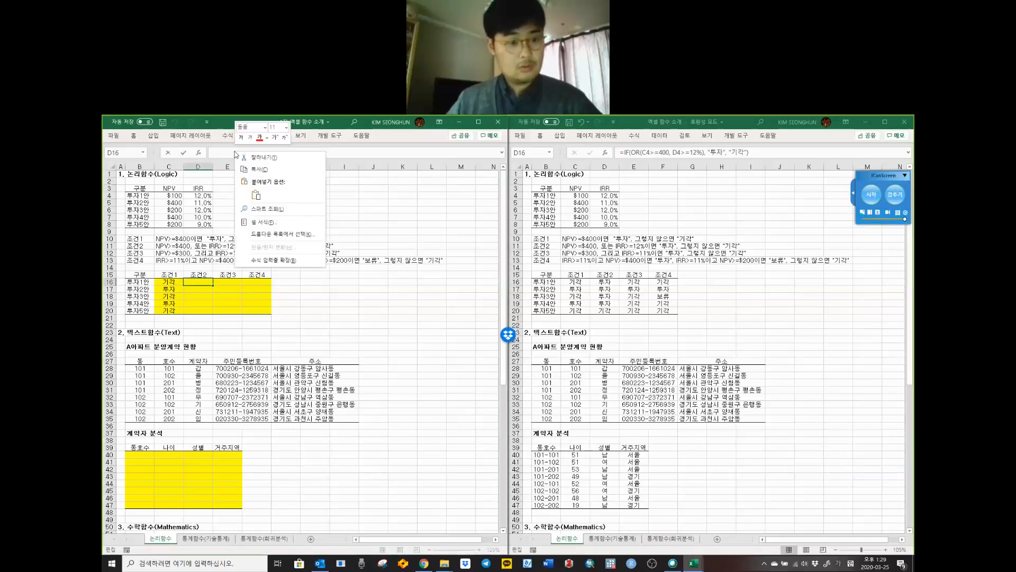
left_click(258, 195)
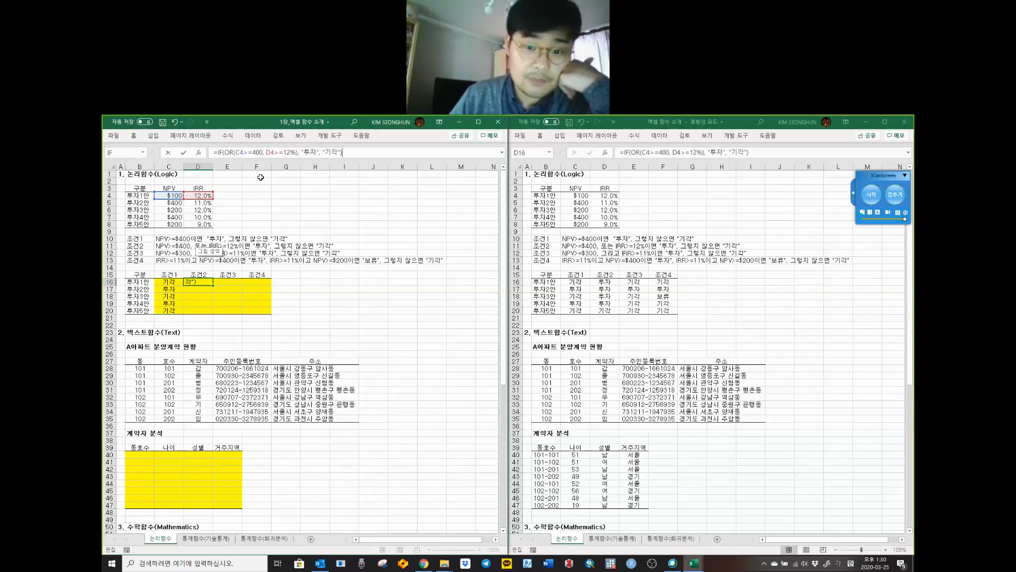
left_click(243, 153)
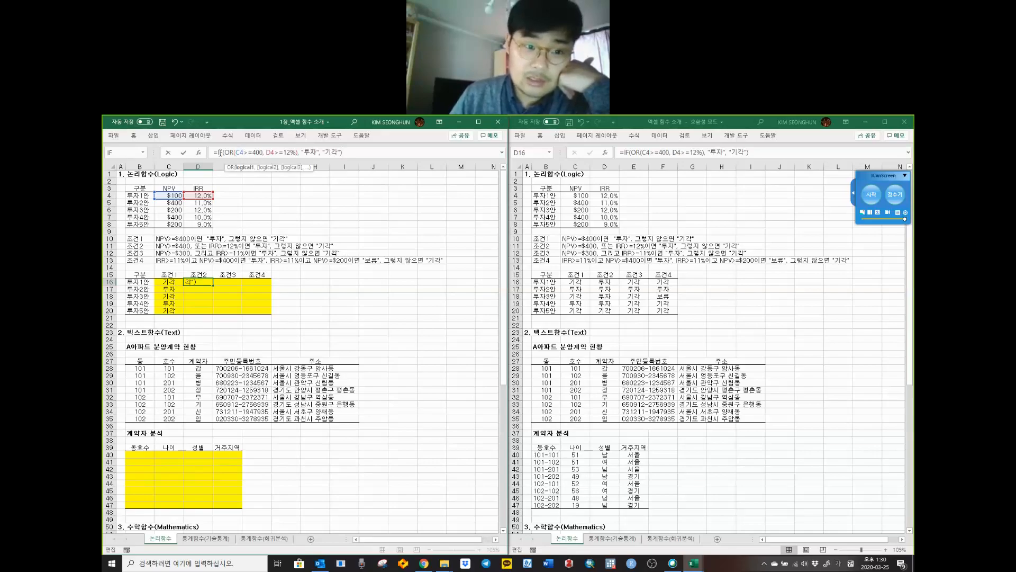
left_click_drag(227, 153, 300, 151)
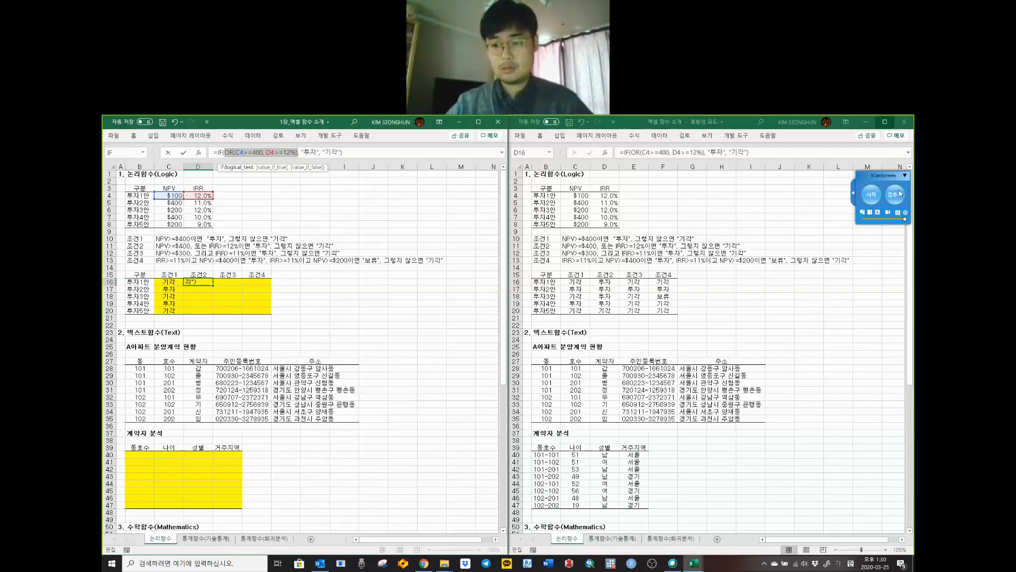
Step: Draw two overlapping circles labelled A and B beside the decision grid with the pen and shade their overlap
left_click(906, 176)
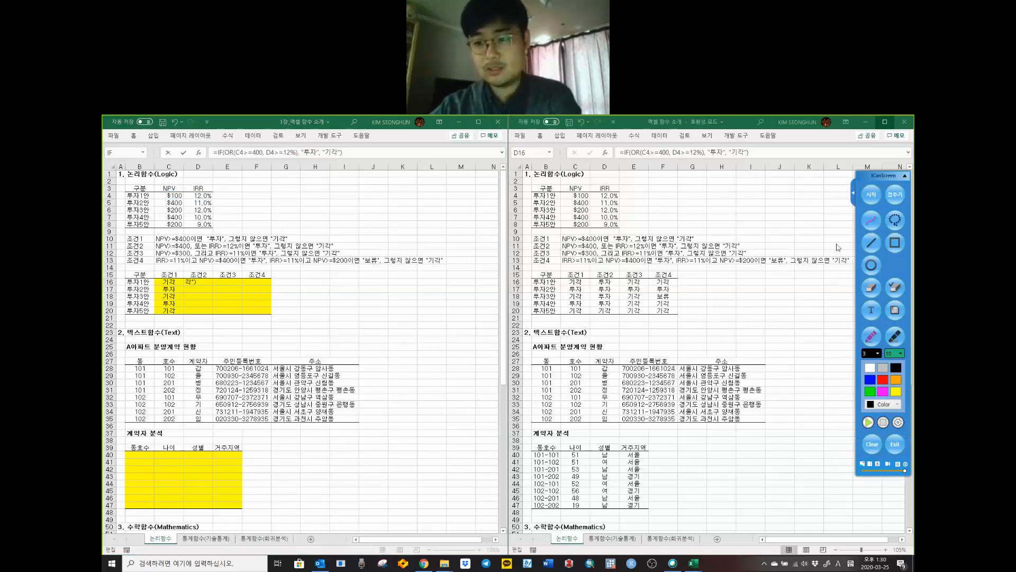
left_click(872, 197)
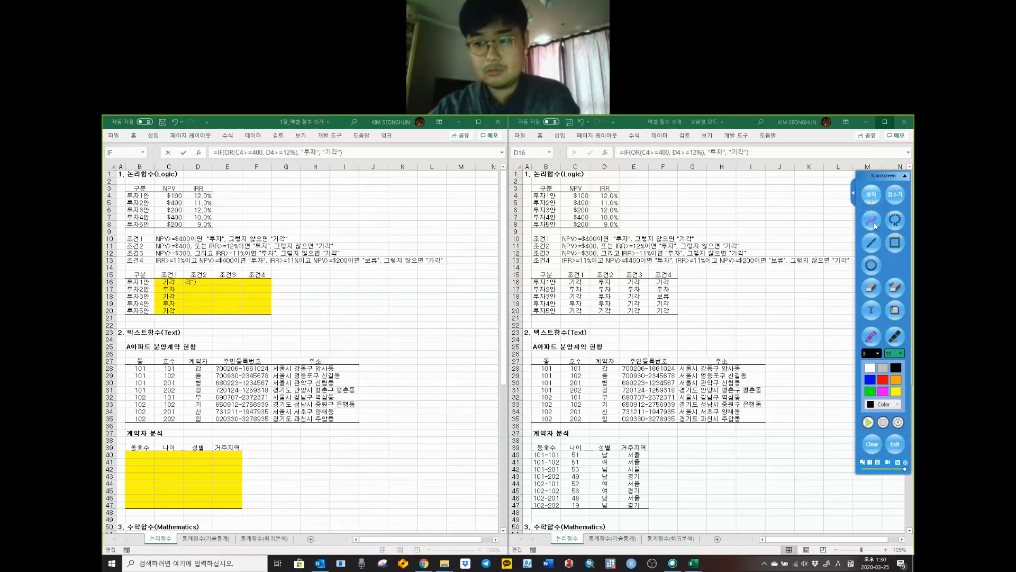
left_click(872, 220)
left_click_drag(411, 263, 393, 255)
mouse_move(327, 289)
left_mouse_down()
mouse_move(340, 357)
mouse_move(434, 344)
mouse_move(428, 278)
mouse_move(388, 226)
left_mouse_up()
mouse_move(445, 239)
left_mouse_down()
mouse_move(455, 236)
mouse_move(411, 330)
mouse_move(489, 344)
mouse_move(466, 243)
mouse_move(441, 233)
left_mouse_up()
mouse_move(439, 208)
left_mouse_down()
mouse_move(451, 218)
mouse_move(434, 233)
left_mouse_up()
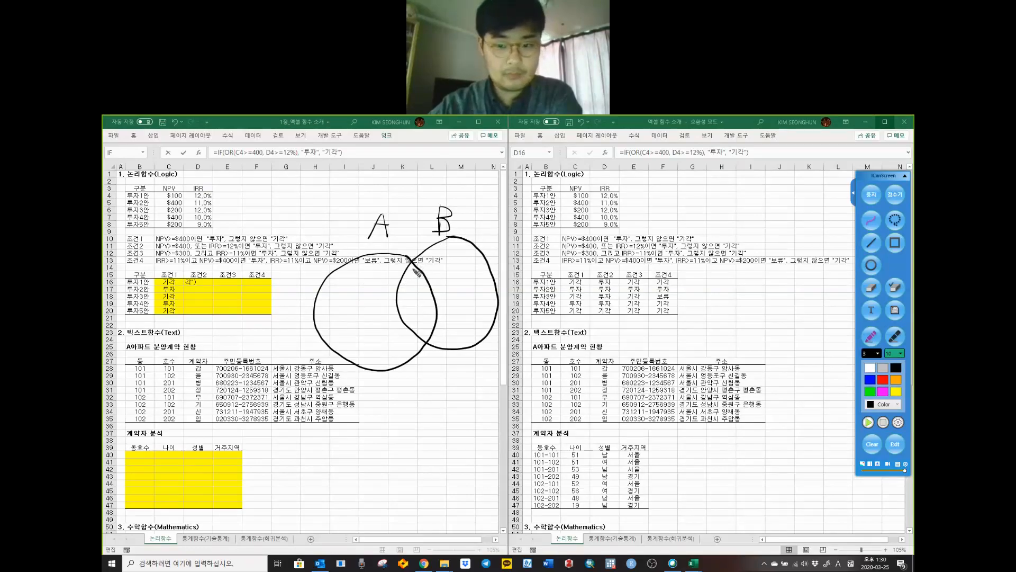
mouse_move(419, 269)
left_mouse_down()
mouse_move(408, 315)
mouse_move(432, 336)
left_mouse_up()
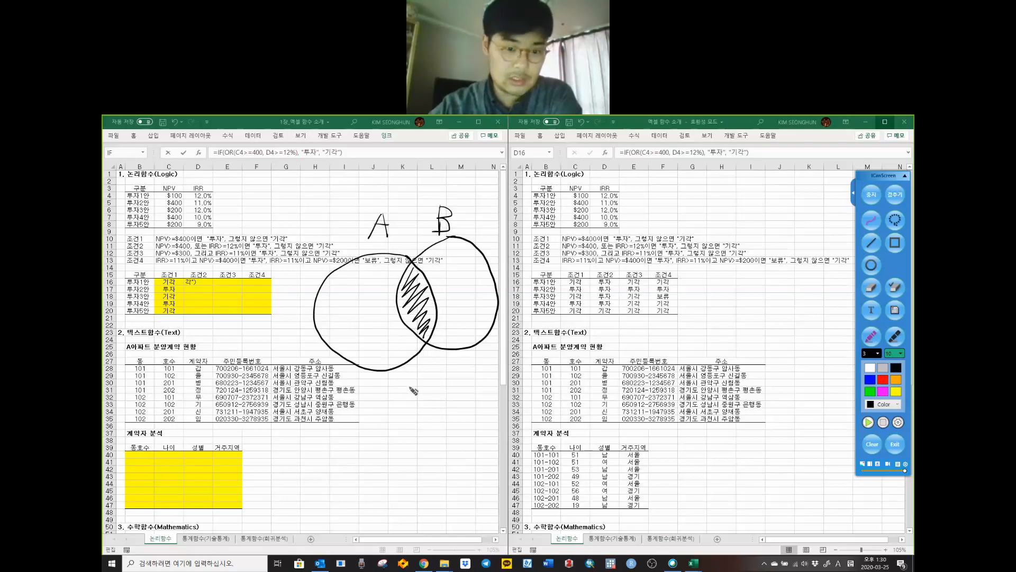
Step: Write OR below the circles, box the two 조건2 criteria as A and B, circle 또는 between them, and note OR beside them
left_click_drag(408, 385, 439, 408)
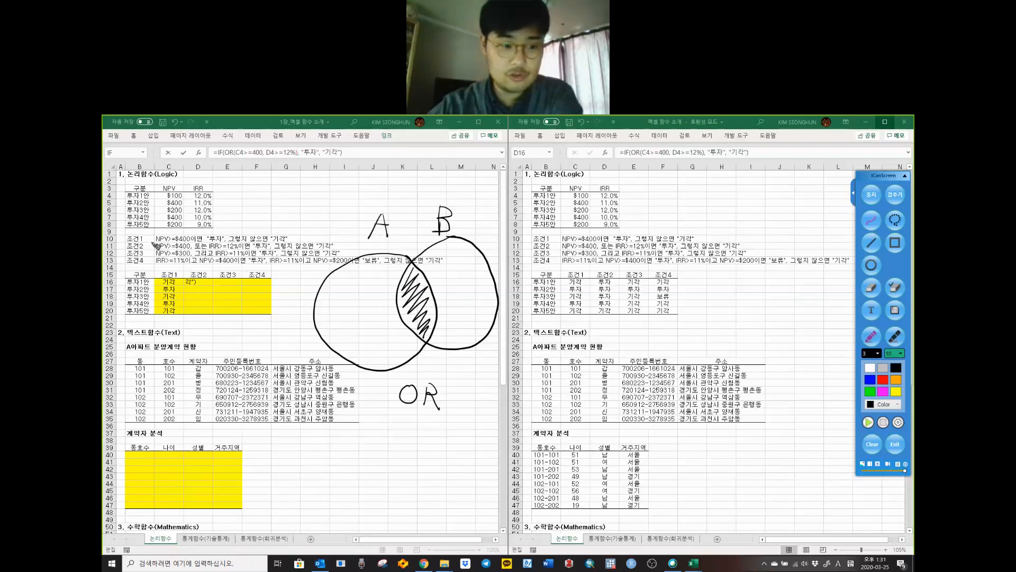
mouse_move(151, 250)
left_mouse_down()
mouse_move(189, 233)
mouse_move(195, 256)
mouse_move(181, 229)
mouse_move(205, 256)
mouse_move(244, 234)
mouse_move(245, 257)
mouse_move(236, 258)
mouse_move(245, 257)
left_mouse_up()
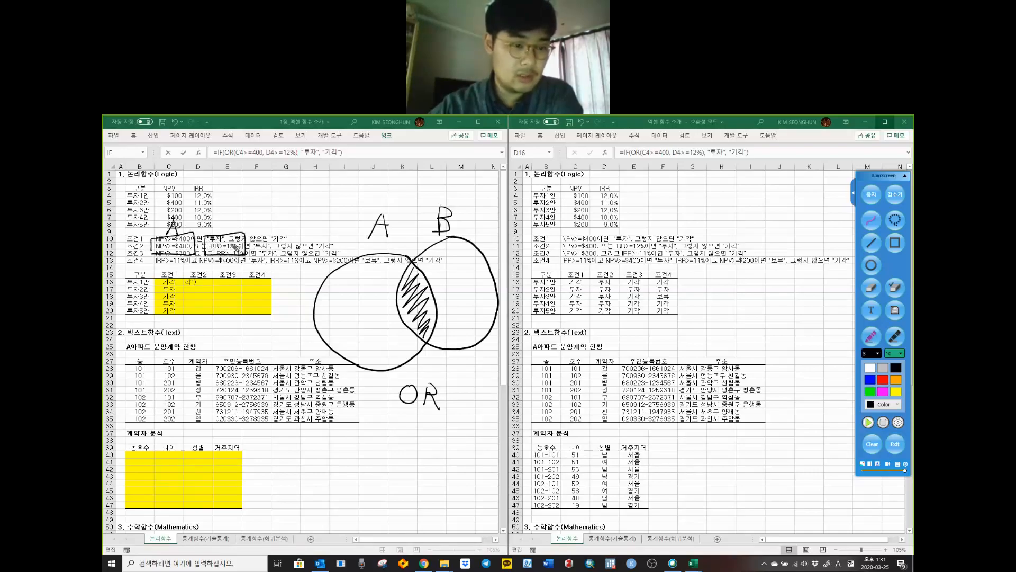
mouse_move(219, 214)
left_mouse_down()
mouse_move(225, 232)
mouse_move(194, 246)
left_mouse_up()
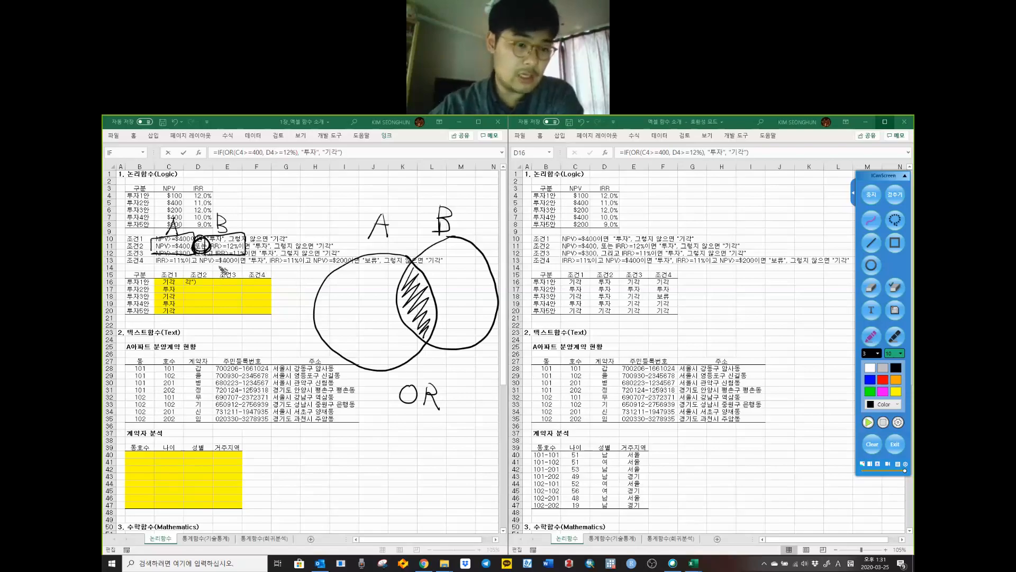
mouse_move(275, 241)
left_mouse_down()
mouse_move(294, 252)
mouse_move(280, 296)
mouse_move(289, 273)
left_mouse_up()
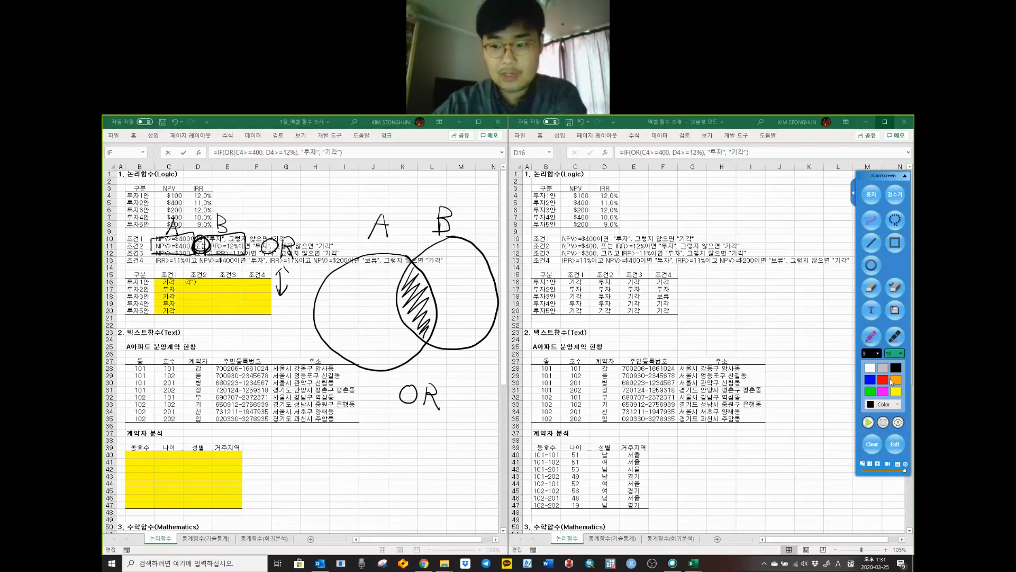
Step: Erase the overlap shading and shade the full area of both circles in black to illustrate OR
left_click(898, 291)
left_click(423, 310)
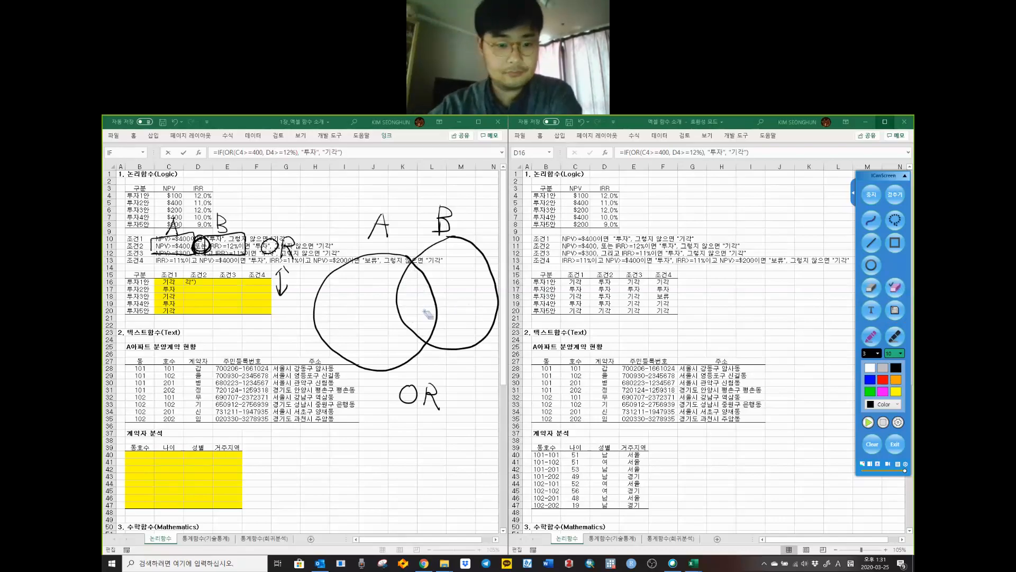
left_click(873, 225)
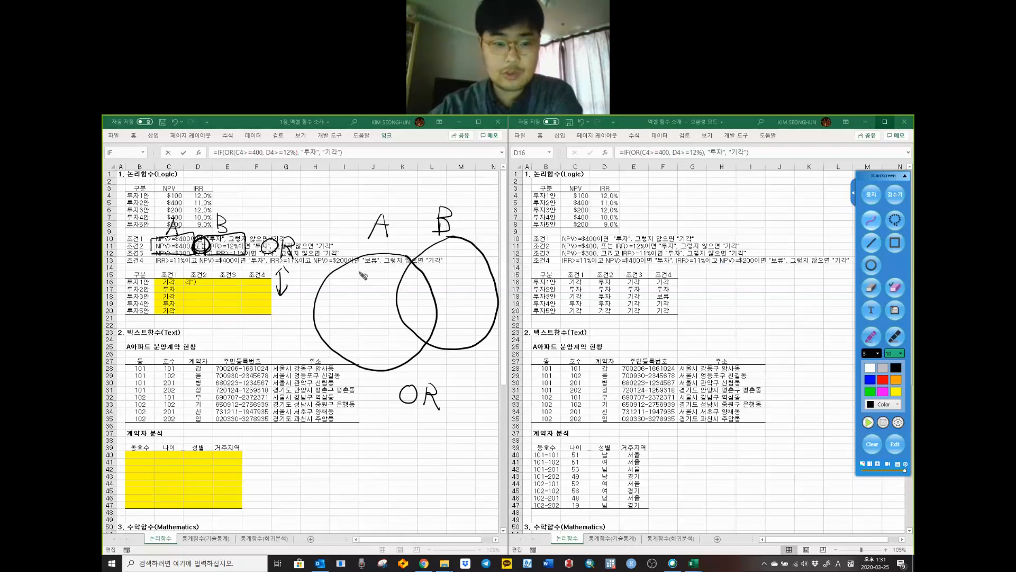
mouse_move(369, 262)
left_mouse_down()
mouse_move(329, 291)
mouse_move(336, 316)
mouse_move(410, 343)
left_mouse_up()
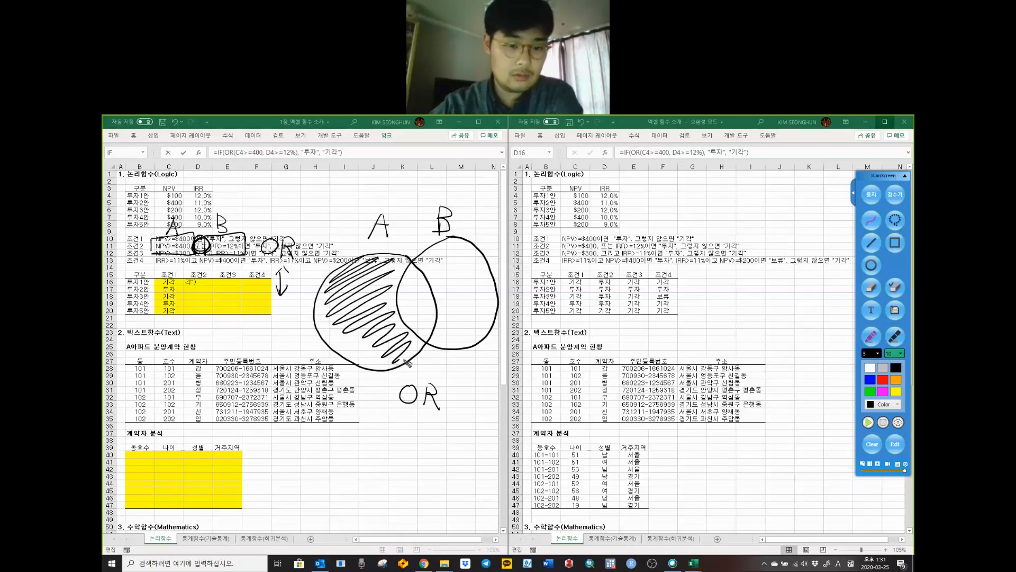
mouse_move(416, 269)
left_mouse_down()
mouse_move(425, 333)
mouse_move(433, 318)
left_mouse_up()
mouse_move(457, 246)
left_mouse_down()
mouse_move(447, 259)
mouse_move(470, 283)
mouse_move(459, 324)
left_mouse_up()
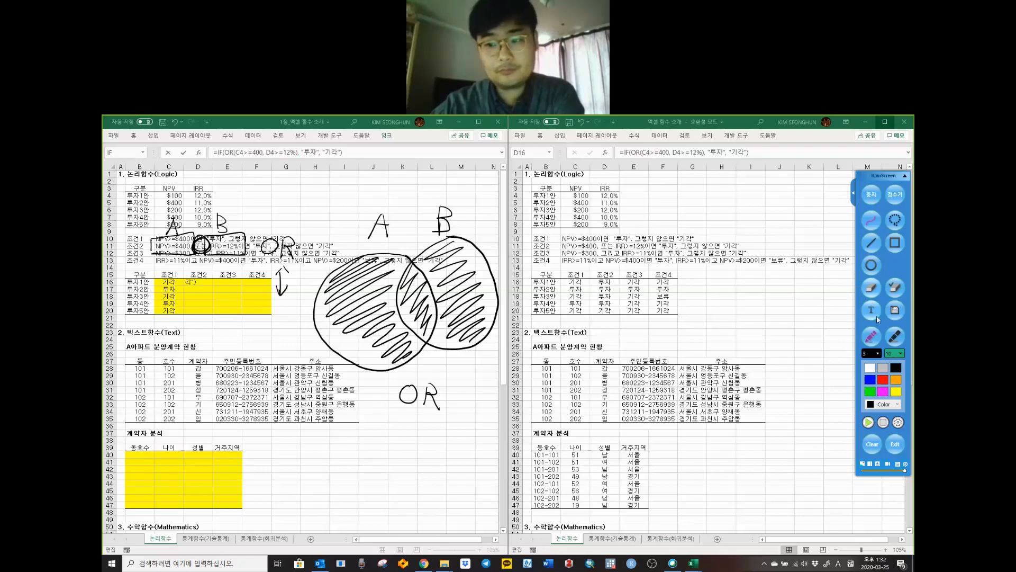
Step: In red pen, write AND beside the decision grid, shade the circles' overlap, and write AND under OR
left_click(883, 381)
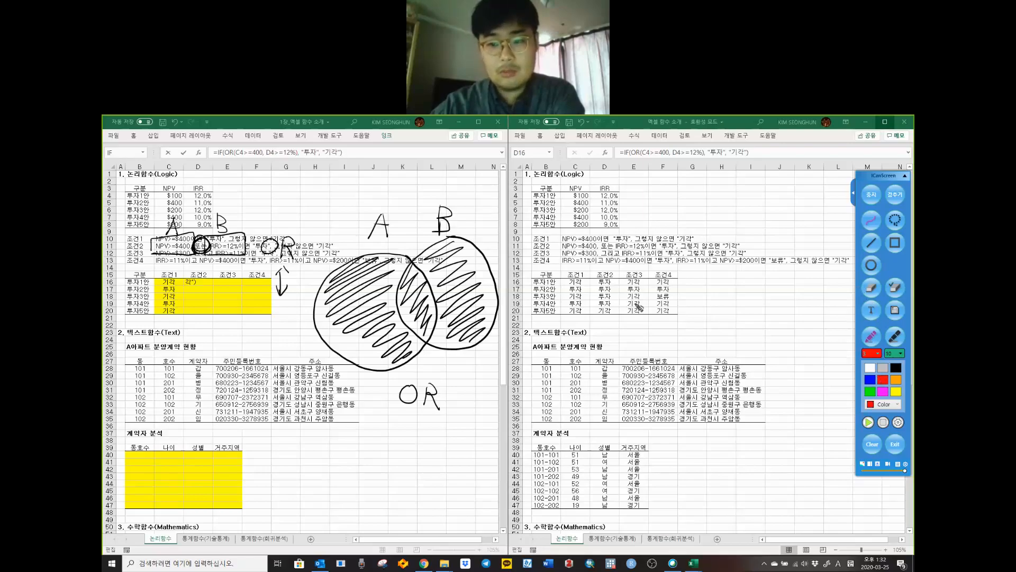
mouse_move(263, 301)
left_mouse_down()
mouse_move(266, 322)
mouse_move(254, 324)
mouse_move(285, 303)
mouse_move(293, 324)
left_mouse_up()
mouse_move(418, 269)
left_mouse_down()
mouse_move(409, 304)
mouse_move(431, 337)
left_mouse_up()
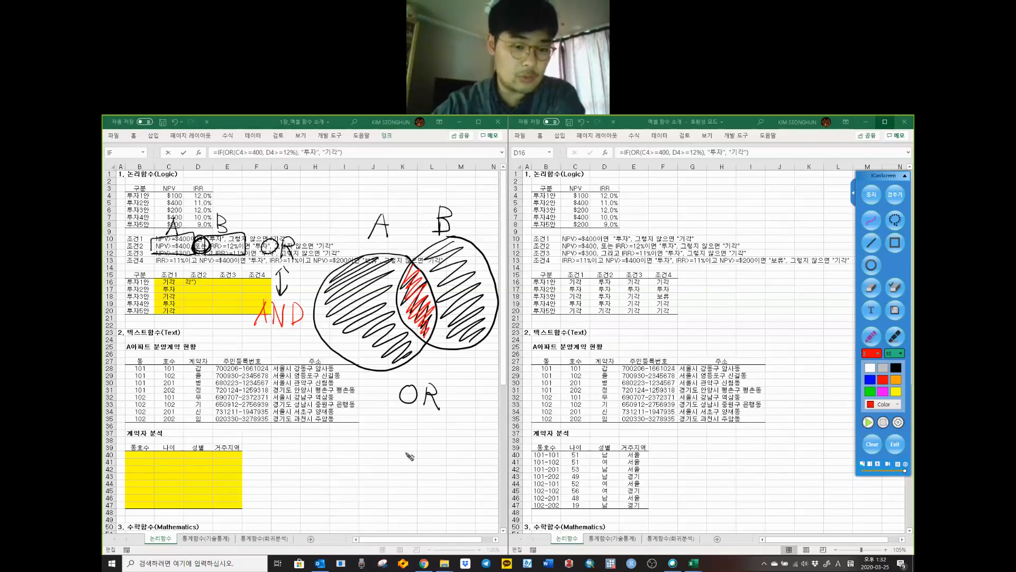
mouse_move(417, 411)
left_mouse_down()
mouse_move(400, 449)
mouse_move(432, 442)
mouse_move(452, 413)
mouse_move(465, 431)
mouse_move(452, 441)
left_mouse_up()
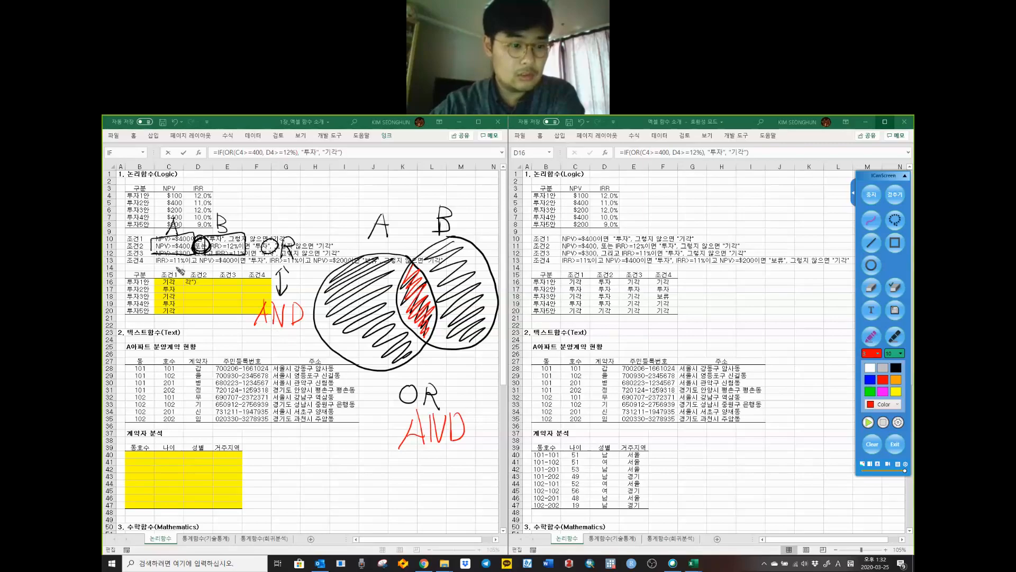
Step: Circle the 조건3 label in red, and clear all annotations and leave drawing mode
mouse_move(143, 248)
left_mouse_down()
mouse_move(127, 257)
mouse_move(138, 253)
left_mouse_up()
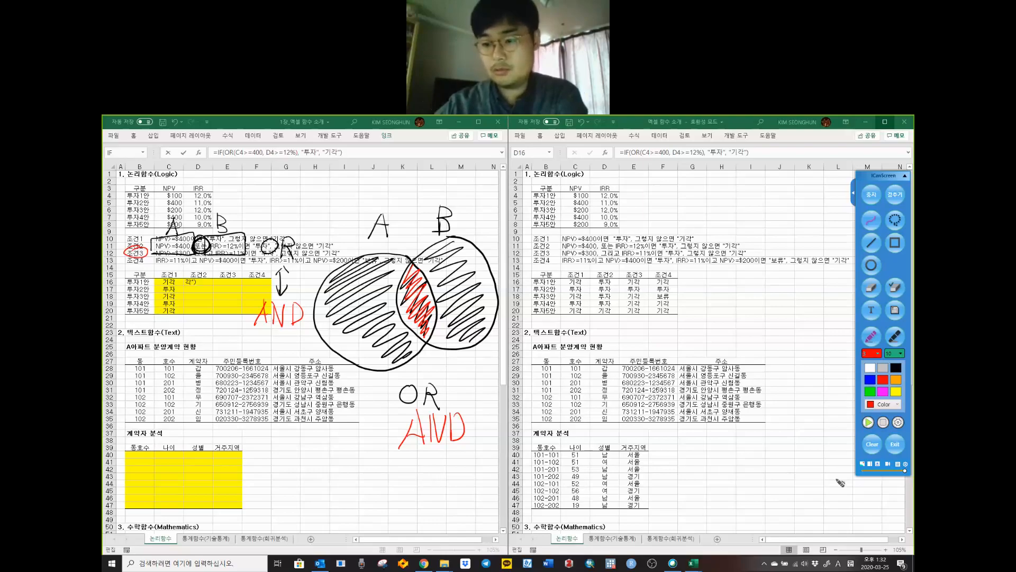
left_click(873, 445)
left_click(873, 194)
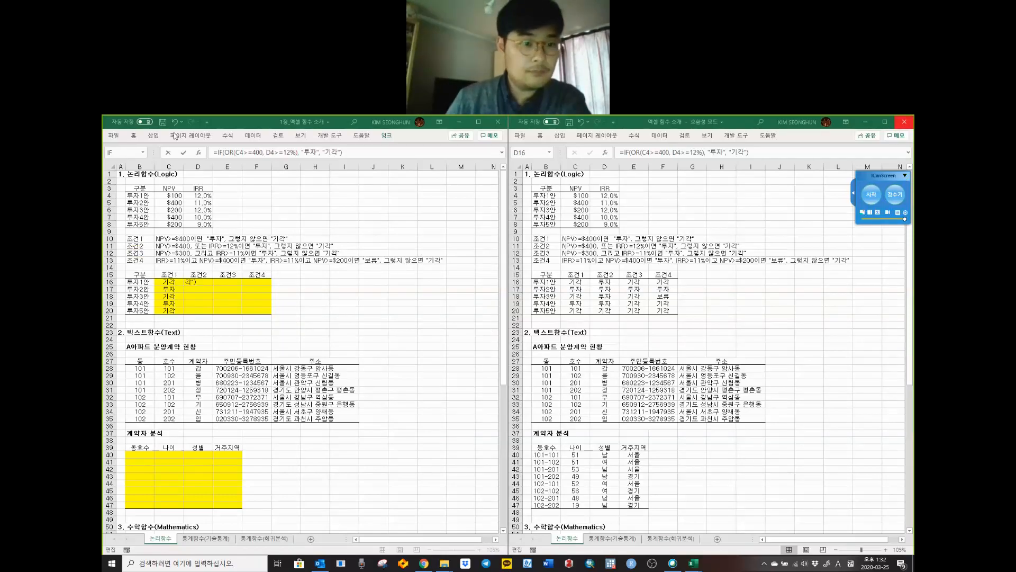
Step: Copy and delete the arguments C4>=400, D4>=12% in D16's OR function, and paste them back inside its parentheses
left_click(225, 152)
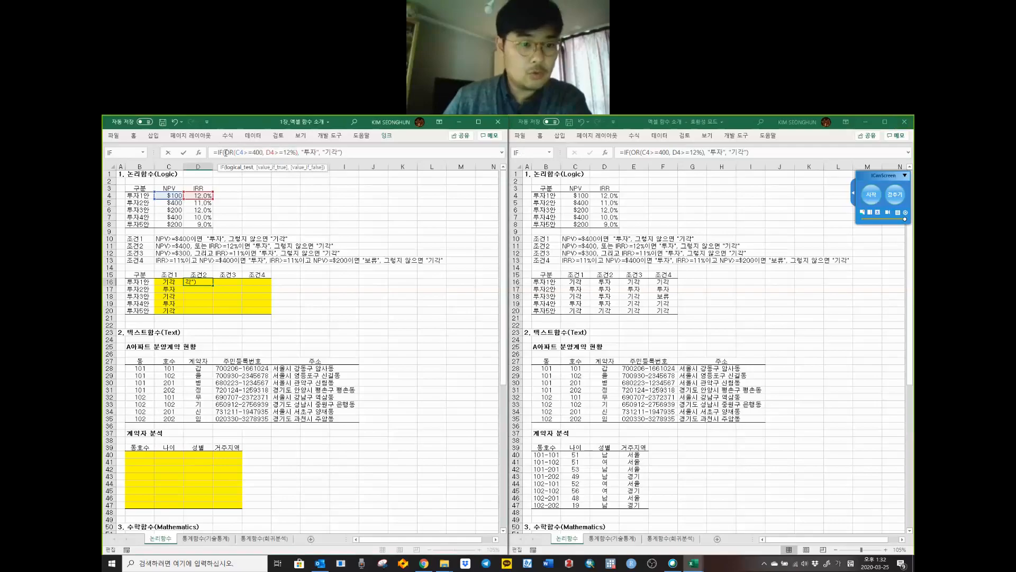
left_click_drag(225, 152, 299, 155)
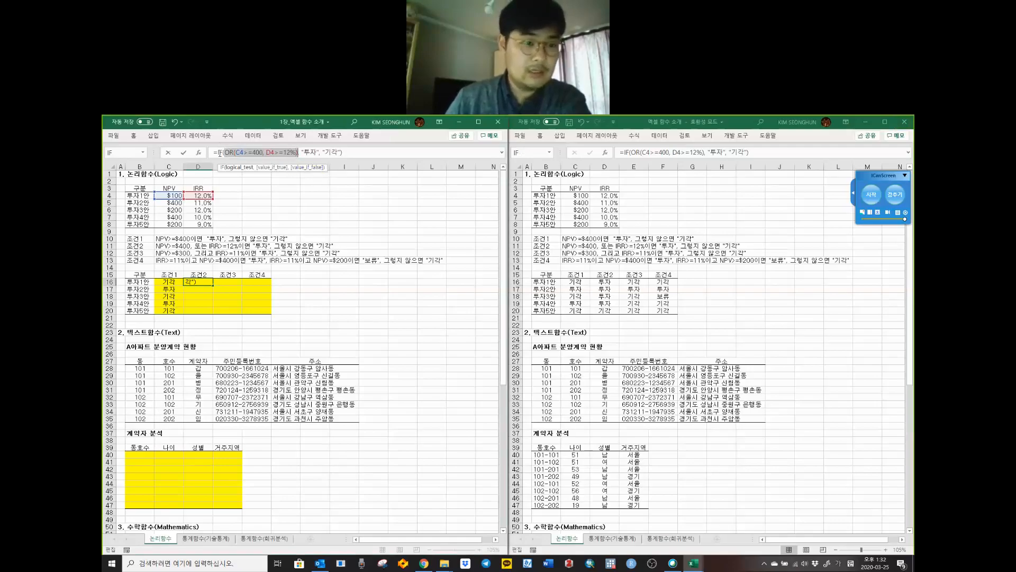
left_click(237, 152)
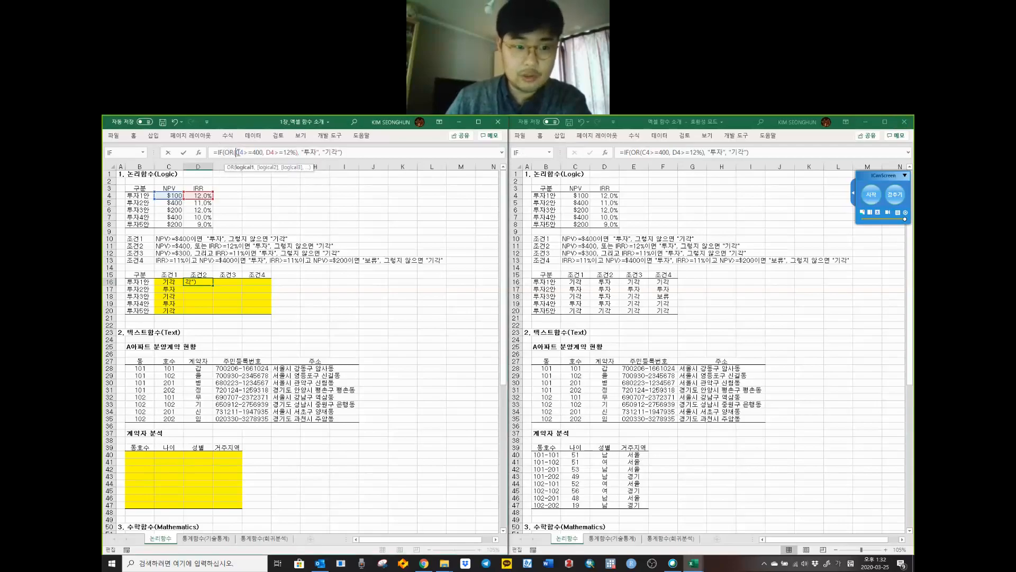
left_click_drag(241, 153, 296, 154)
key("ctrl+c")
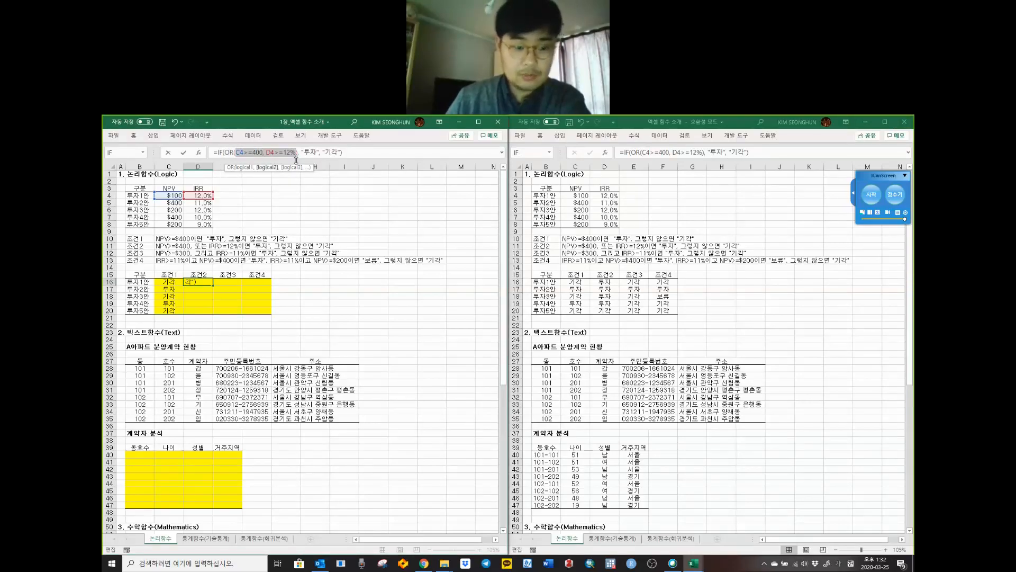
key("BackSpace")
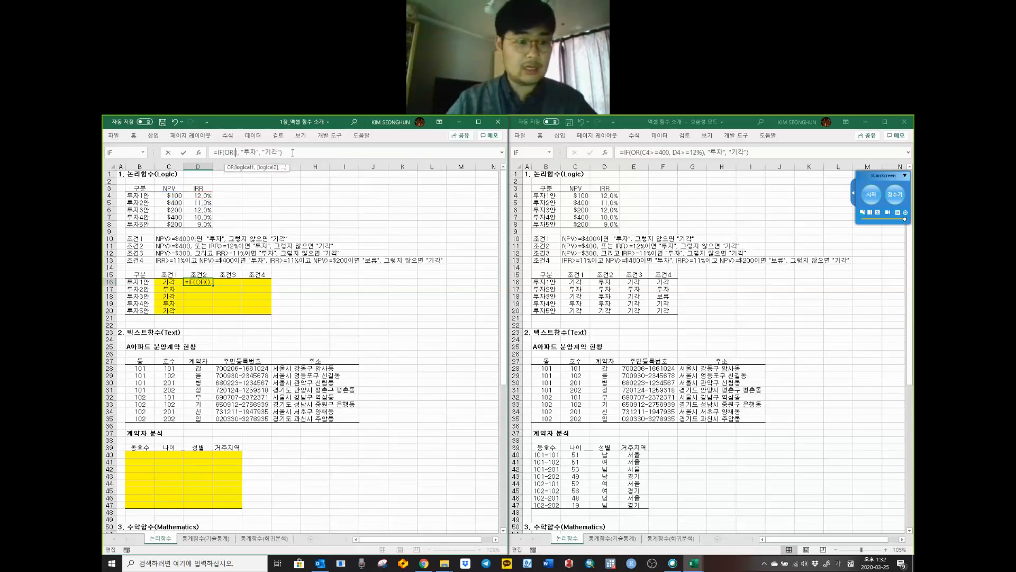
left_click(229, 152)
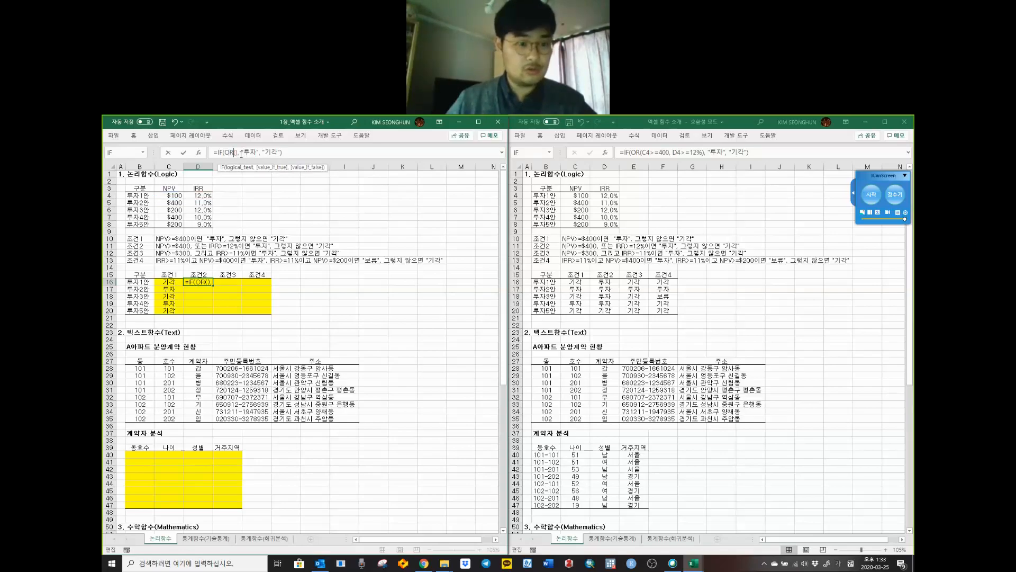
left_click(236, 152)
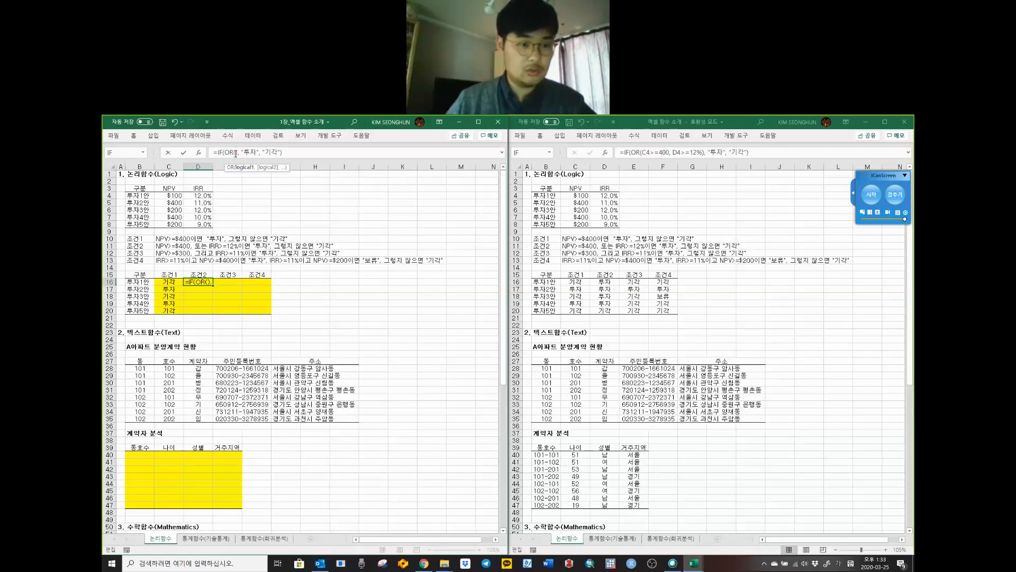
key("ctrl+v")
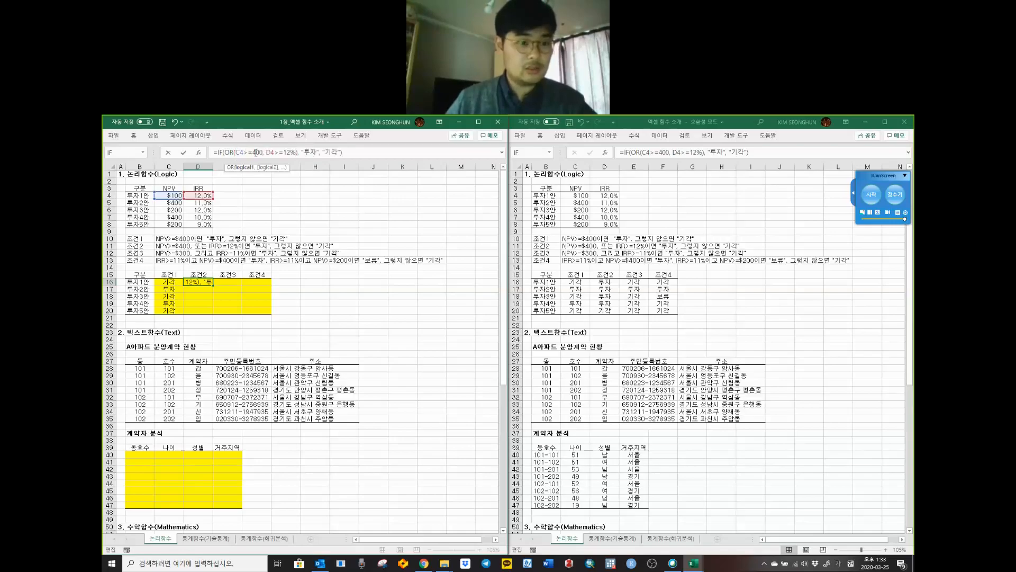
Step: Examine D16's formula by highlighting the condition C4>=400, the condition D4>=12%, and the "투자", "기각" results in turn
left_click(272, 153)
left_click(262, 152)
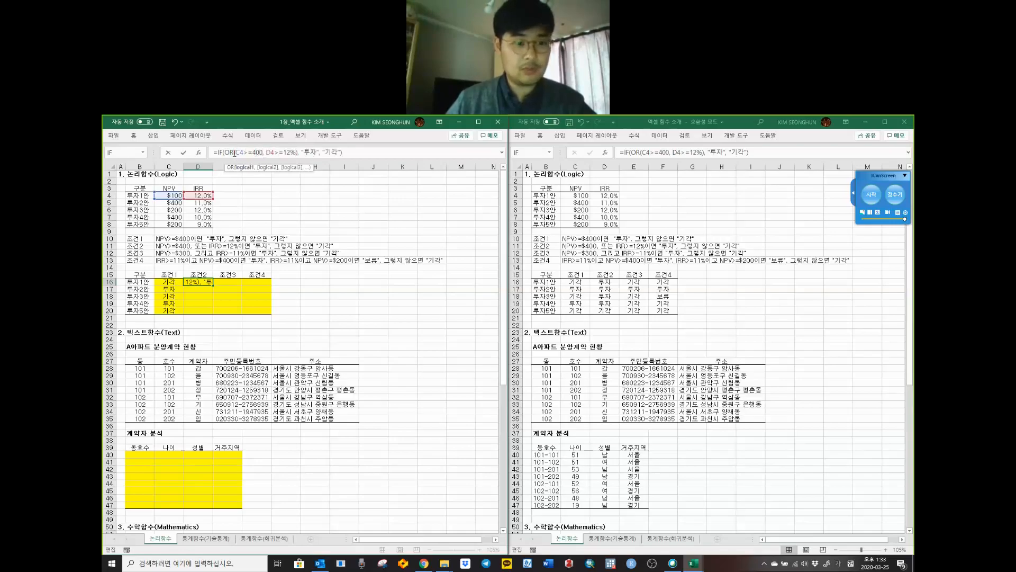
left_click_drag(236, 152, 265, 153)
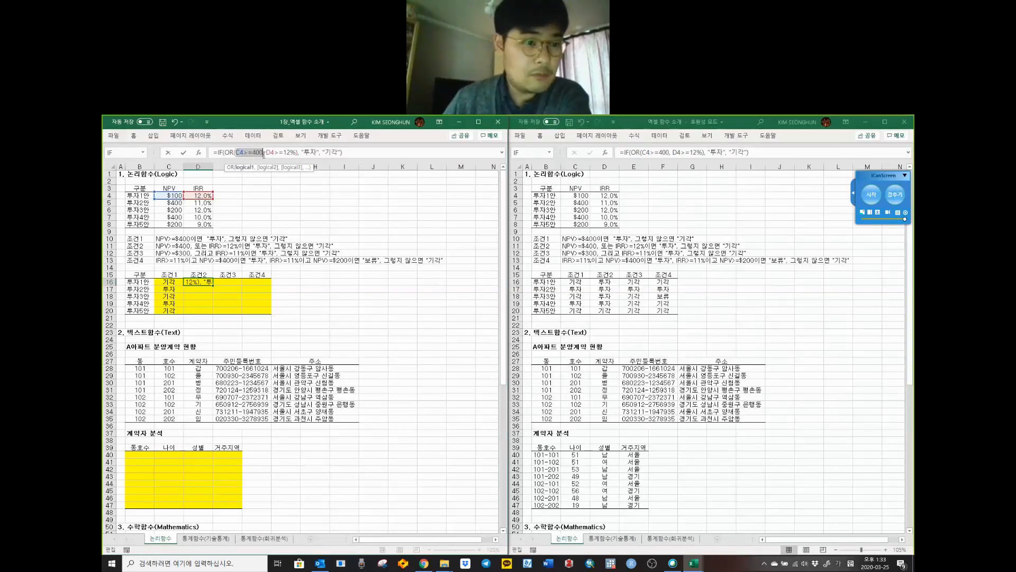
left_click(265, 153)
left_click(263, 153)
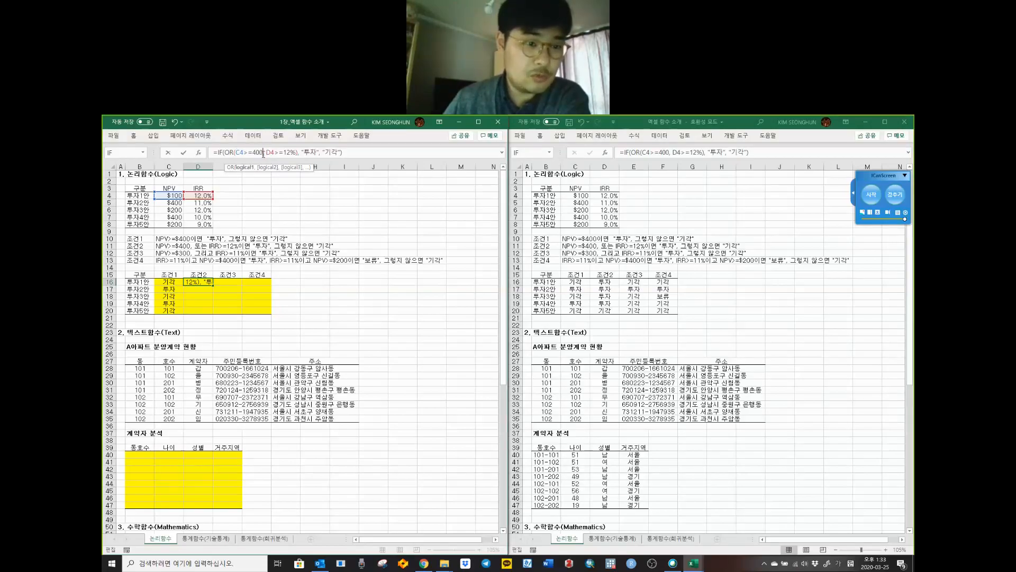
left_click_drag(267, 153, 295, 150)
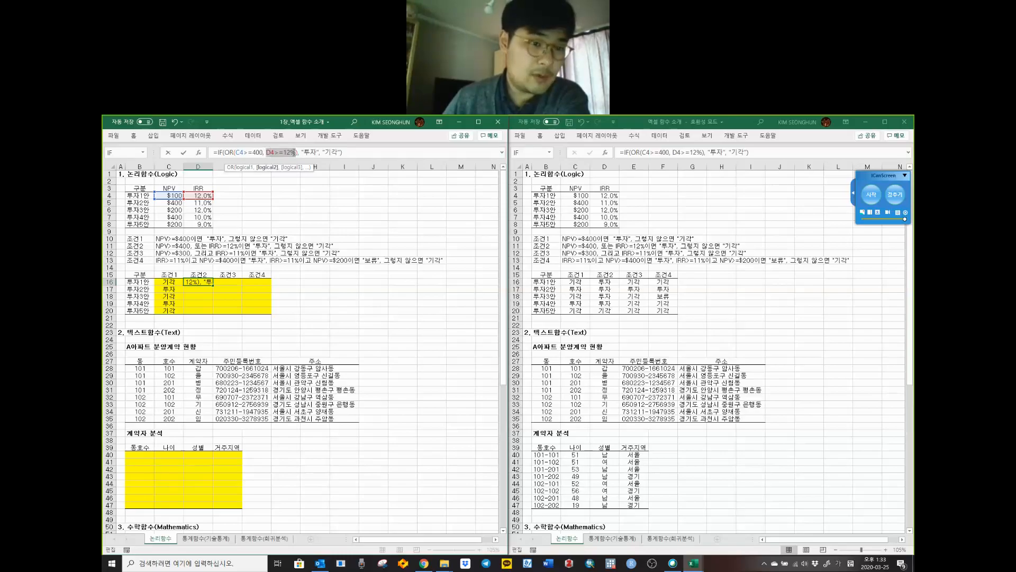
left_click(301, 152)
left_click_drag(303, 152, 340, 152)
left_click(359, 152)
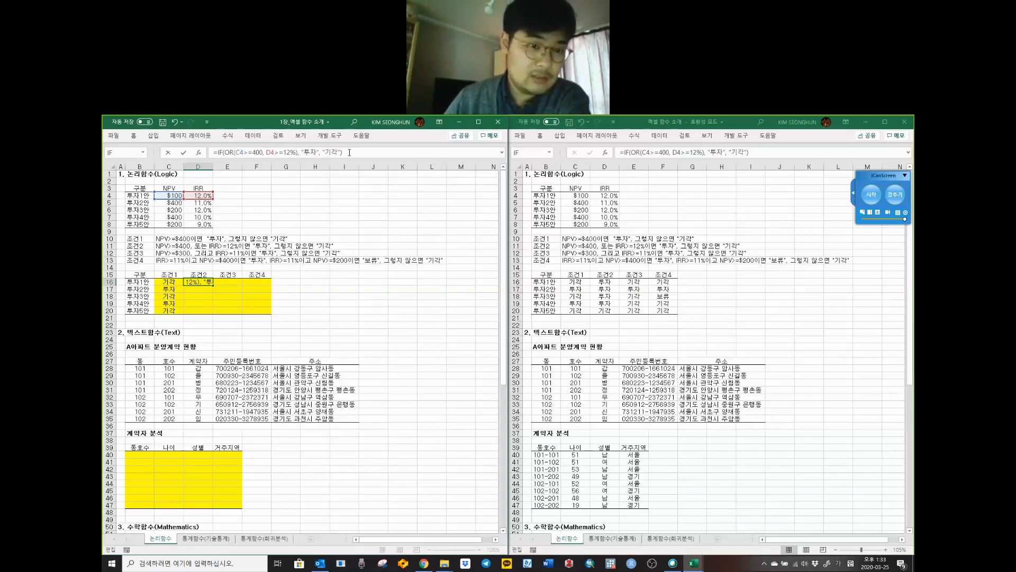
Step: Commit the 조건2 formula in D16 and copy it to D17:D20, pasting formulas only
key("Return")
left_click(195, 282)
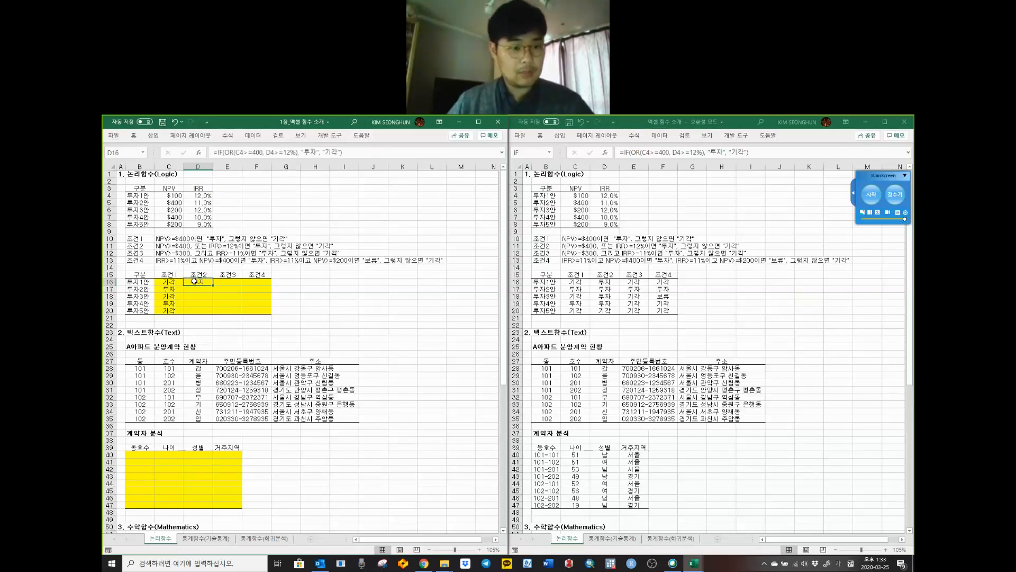
key("ctrl+c")
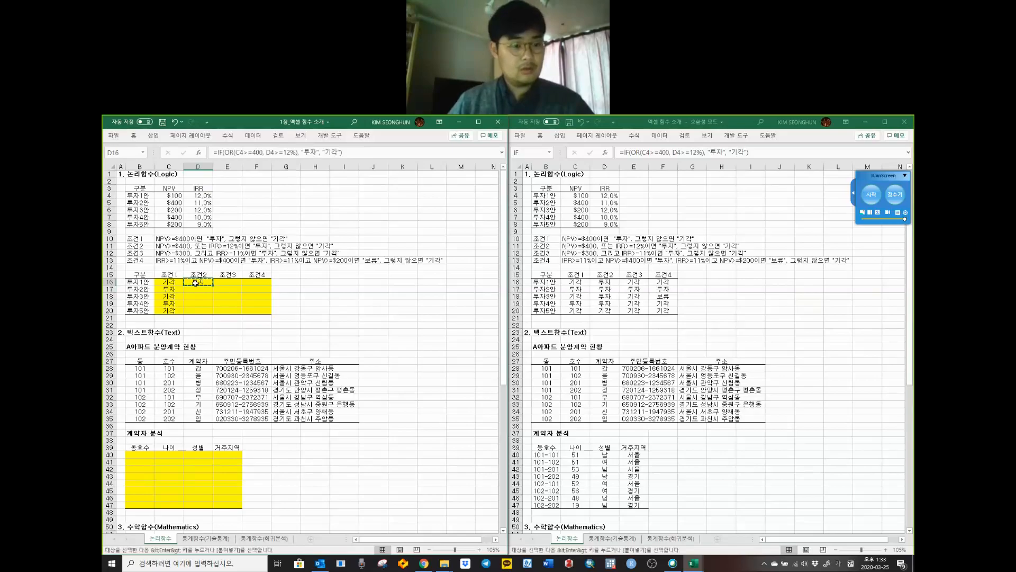
left_click_drag(196, 289, 196, 310)
right_click(199, 303)
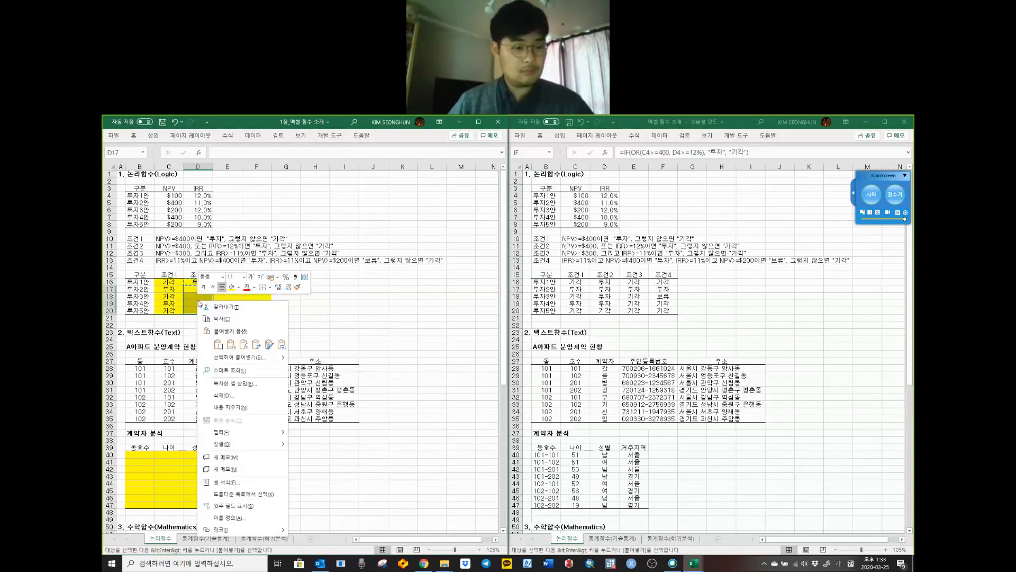
left_click(245, 347)
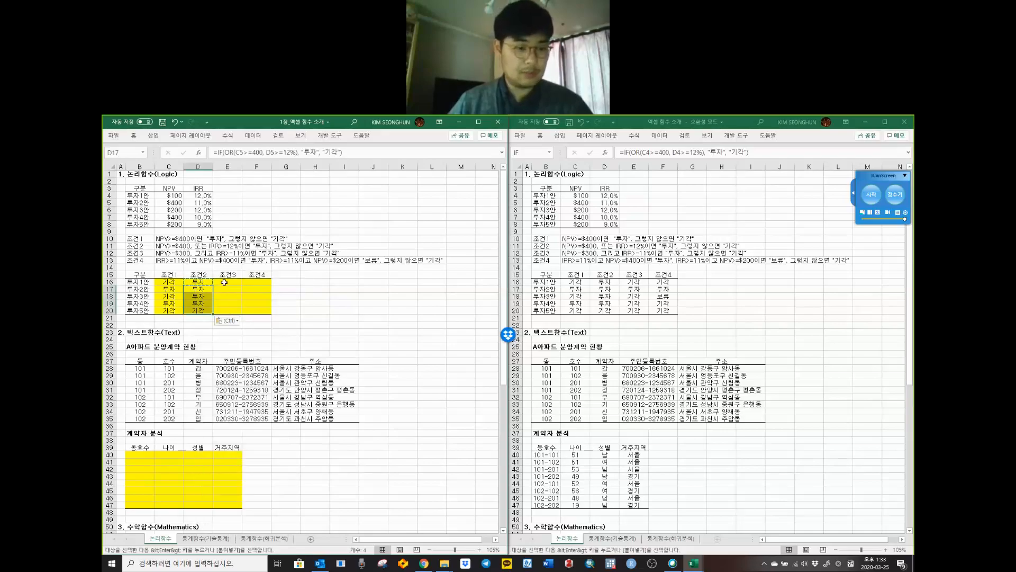
Step: Copy the 조건3 formula =IF(AND(C4>=300, D4>=11%), "투자", "기각") from the answer workbook's E16 into the practice workbook's E16
left_click(225, 282)
left_click(633, 282)
left_click_drag(754, 152, 614, 151)
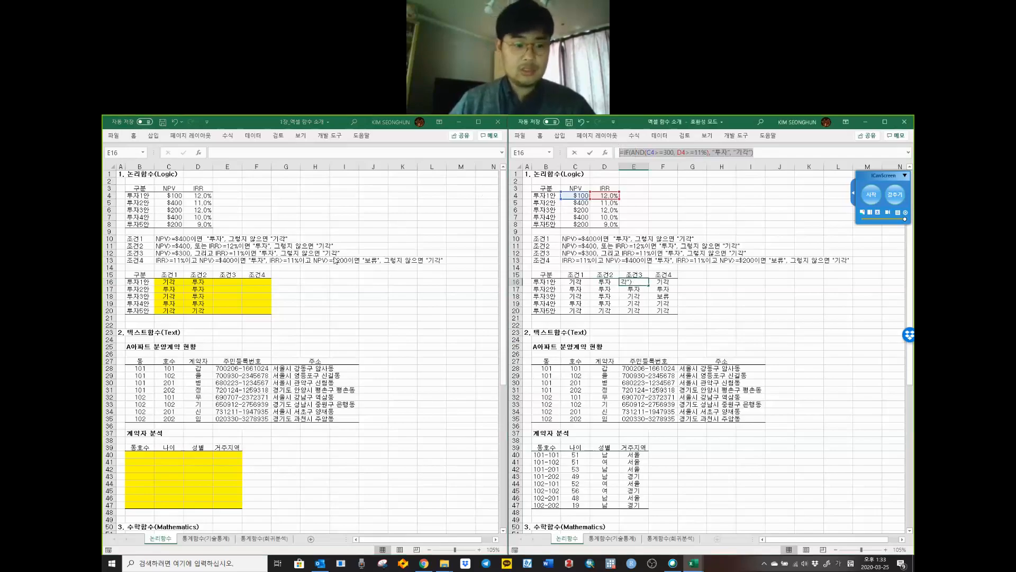
key("Escape")
left_click(283, 290)
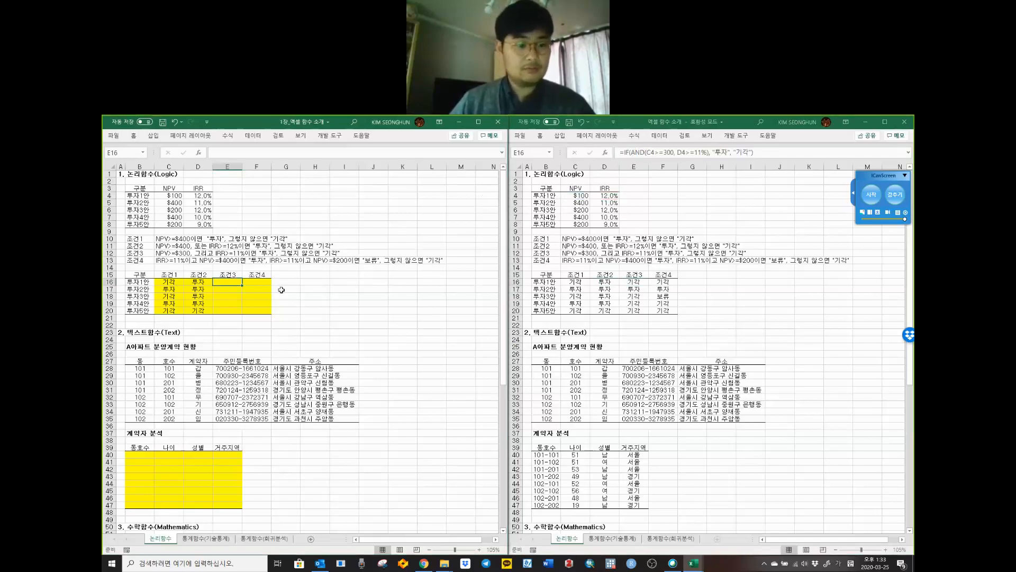
right_click(245, 154)
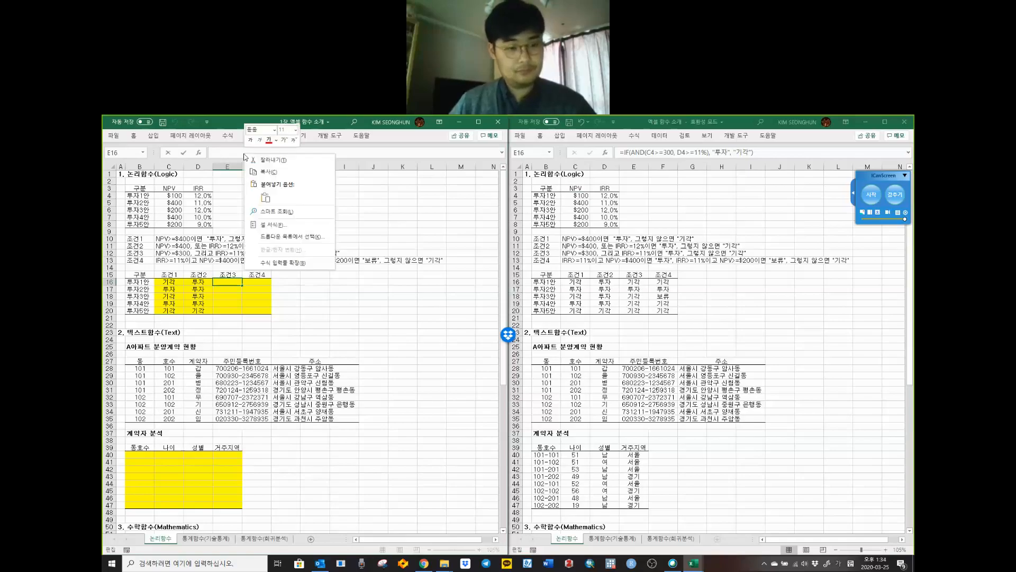
left_click(265, 197)
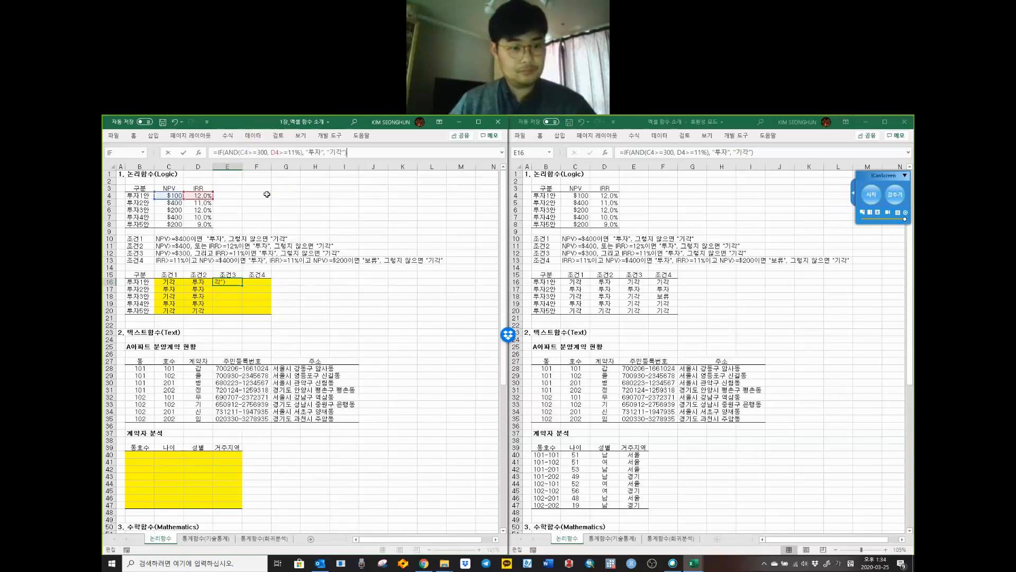
left_click(260, 153)
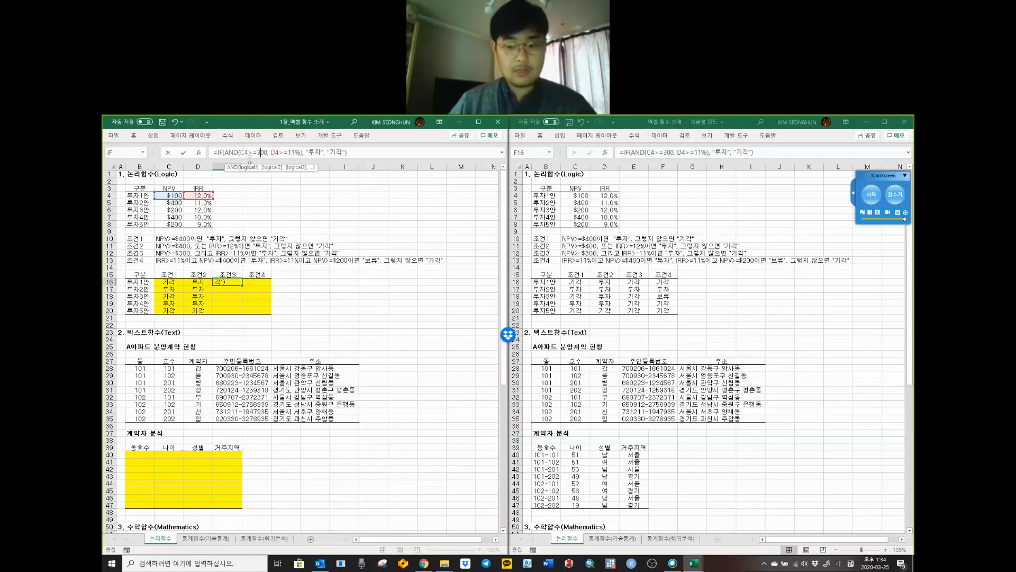
left_click(374, 152)
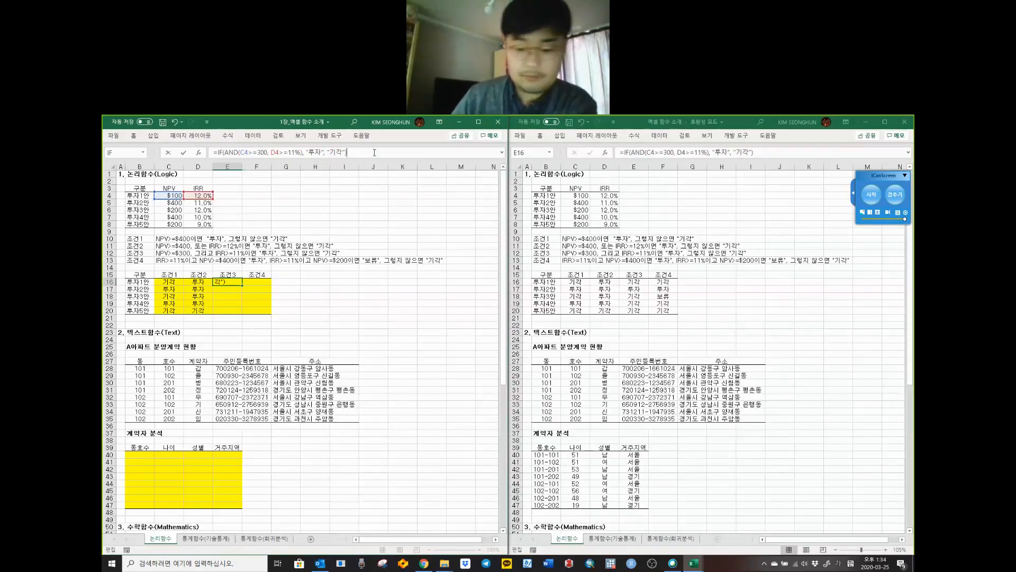
key("Return")
Step: Copy the 조건3 formula from E16 across E16:E20, pasting formulas only, and clear the copy selection
left_click(230, 282)
key("ctrl+c")
left_click_drag(231, 282, 228, 311)
right_click(231, 302)
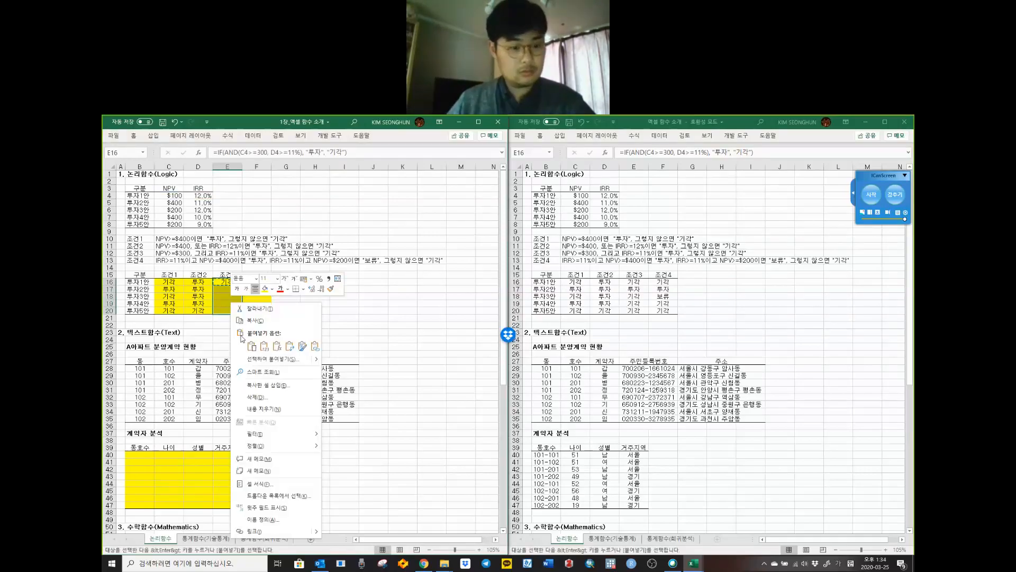
left_click(277, 347)
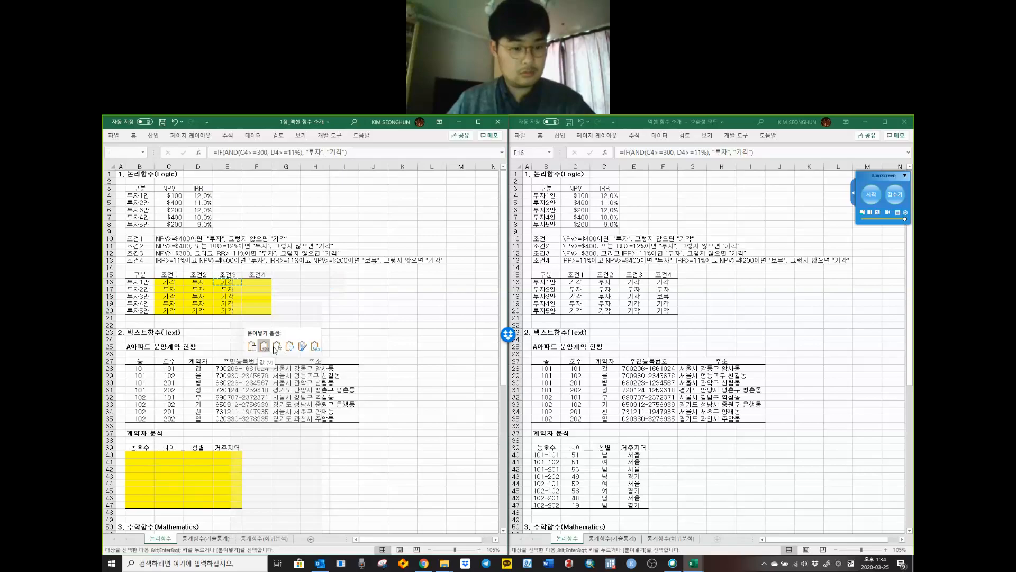
left_click(258, 281)
key("Escape")
Step: Examine the 조건4 rule text in C13 and its solution formula in F16 of the answer workbook
left_click(582, 260)
left_click(585, 261)
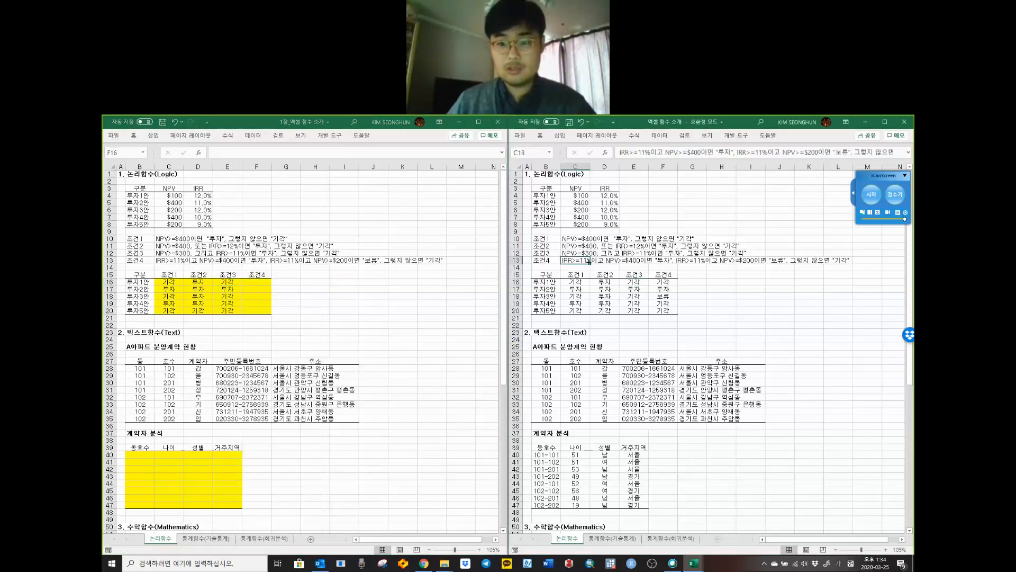
left_click(663, 282)
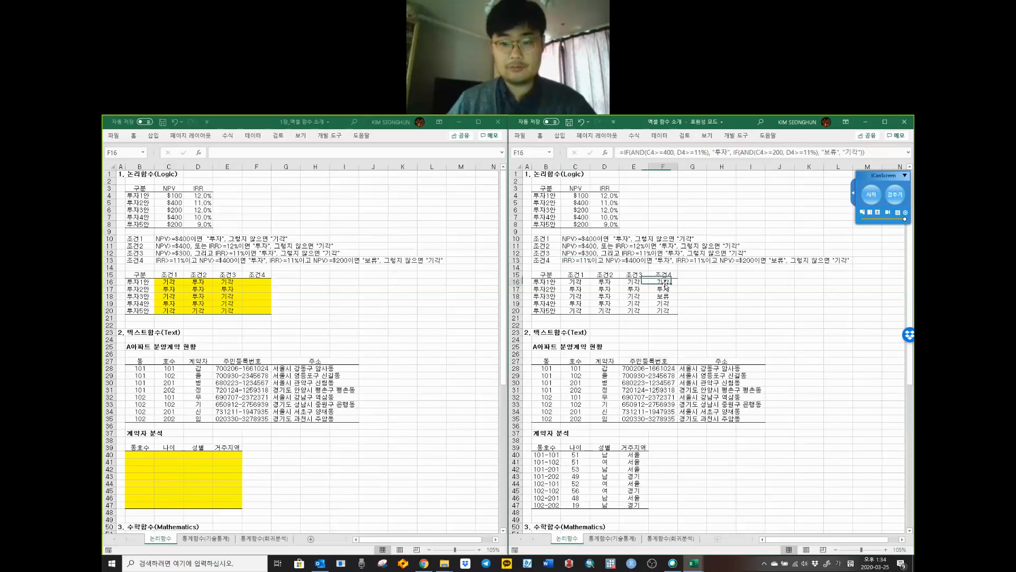
left_click(720, 290)
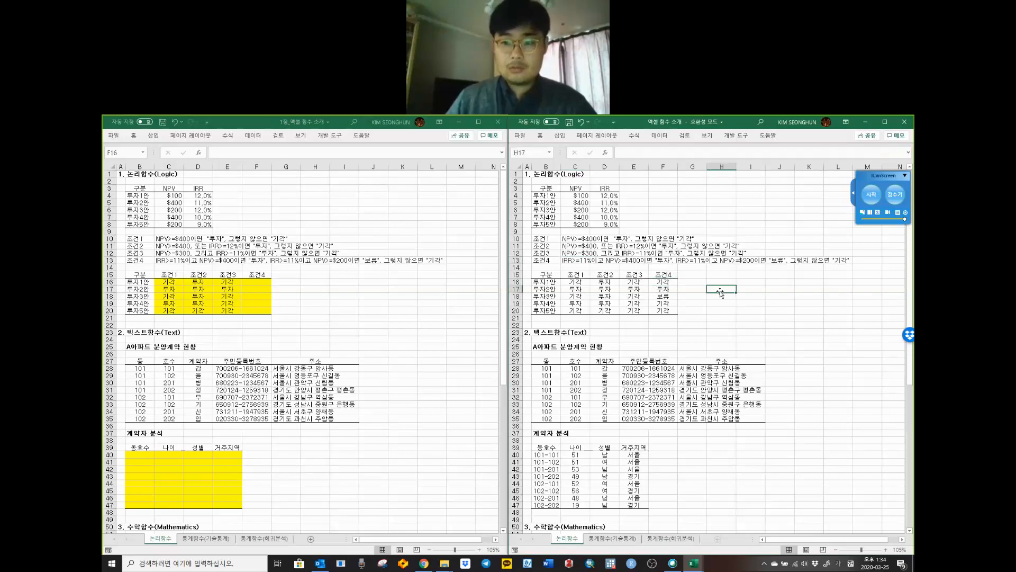
left_click(570, 261)
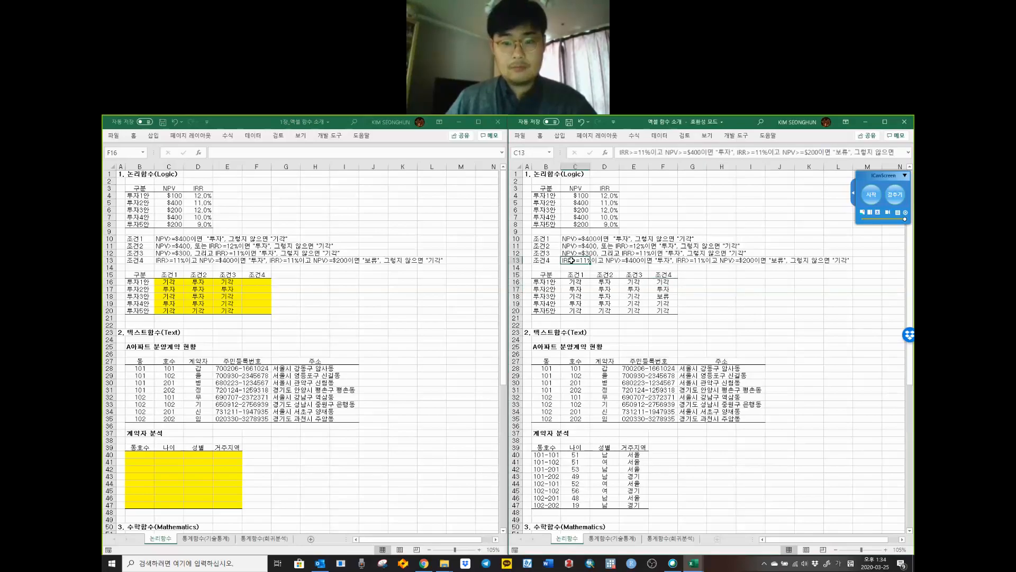
left_click(346, 293)
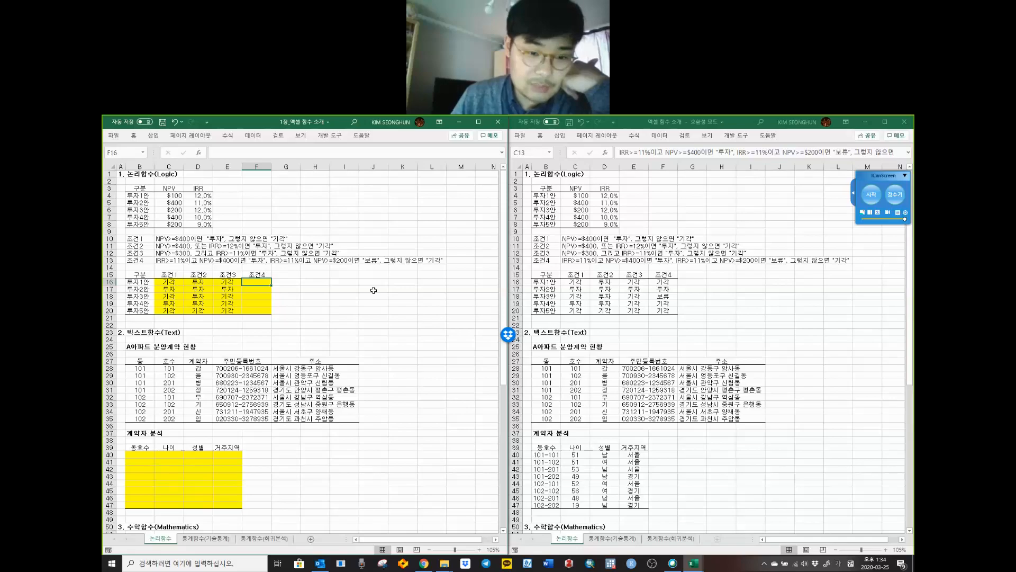
Step: Copy the nested formula =IF(AND(C4>=400, D4>=11%), "투자", IF(AND(C4>=200, D4>=11%), "보류", "기각")) from the answer workbook's F16 into the practice workbook's F16
left_click(667, 283)
left_click_drag(872, 152, 413, 133)
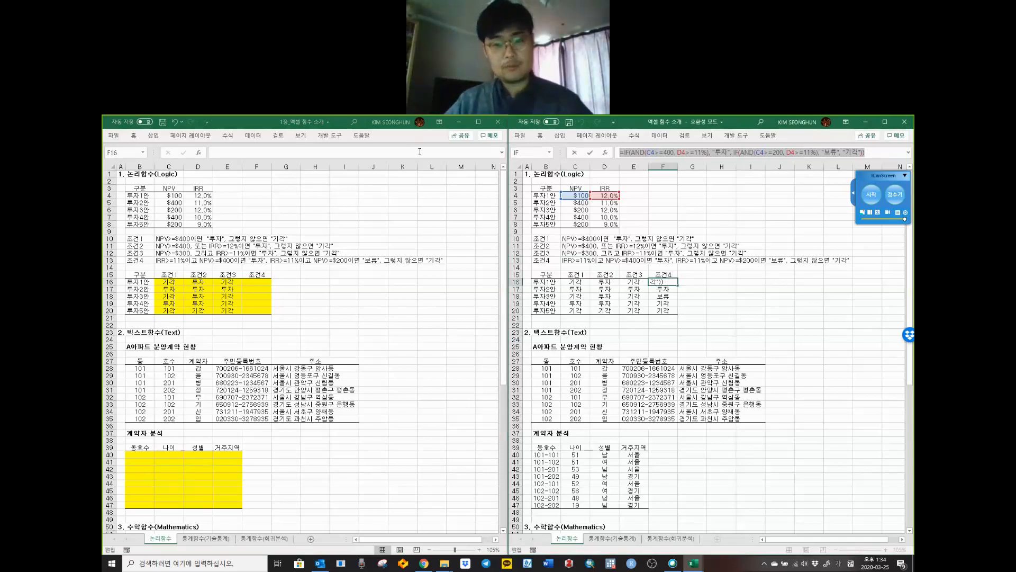
key("Escape")
left_click(255, 282)
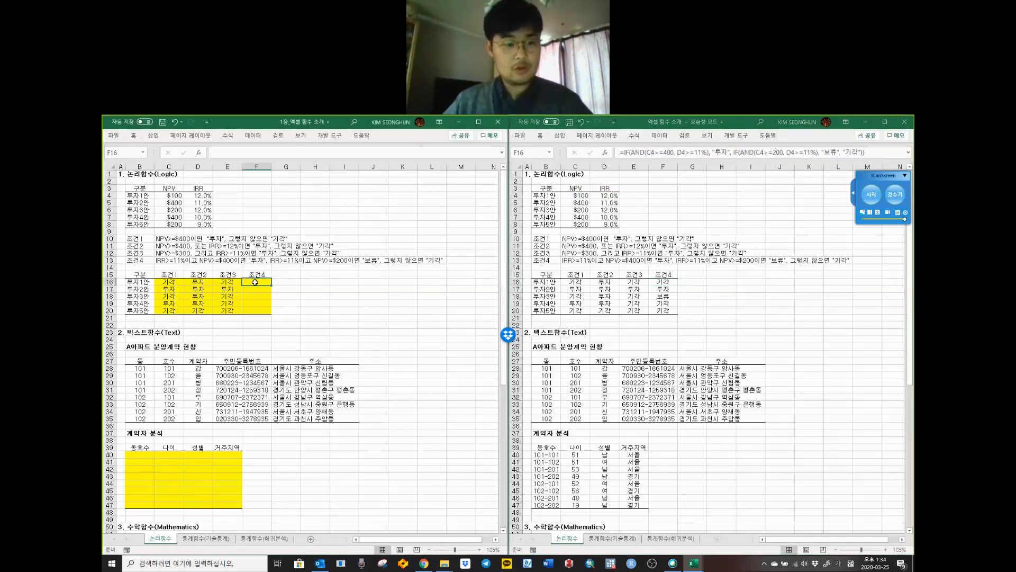
left_click(240, 153)
key("ctrl+v")
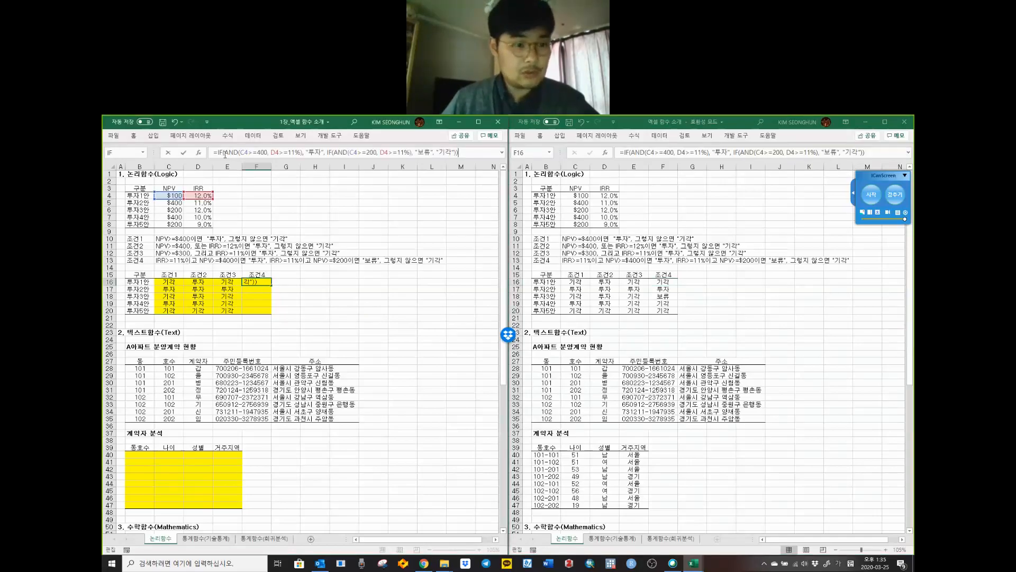
Step: Examine the outer IF in F16 by highlighting its AND test, the "투자" result and the nested IF argument
left_click_drag(227, 155, 412, 167)
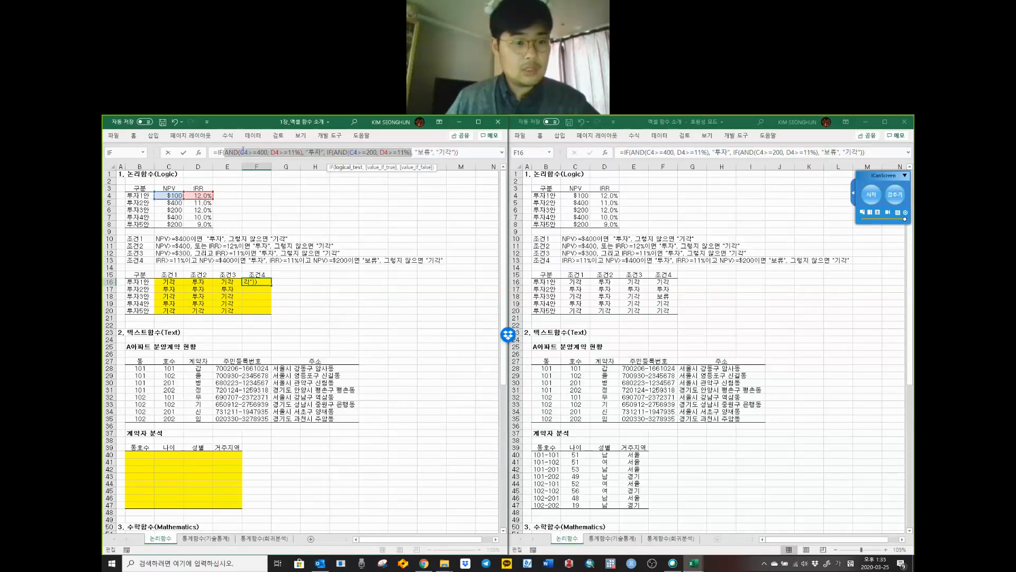
left_click(226, 152)
left_click_drag(227, 153, 241, 152)
left_click(243, 152)
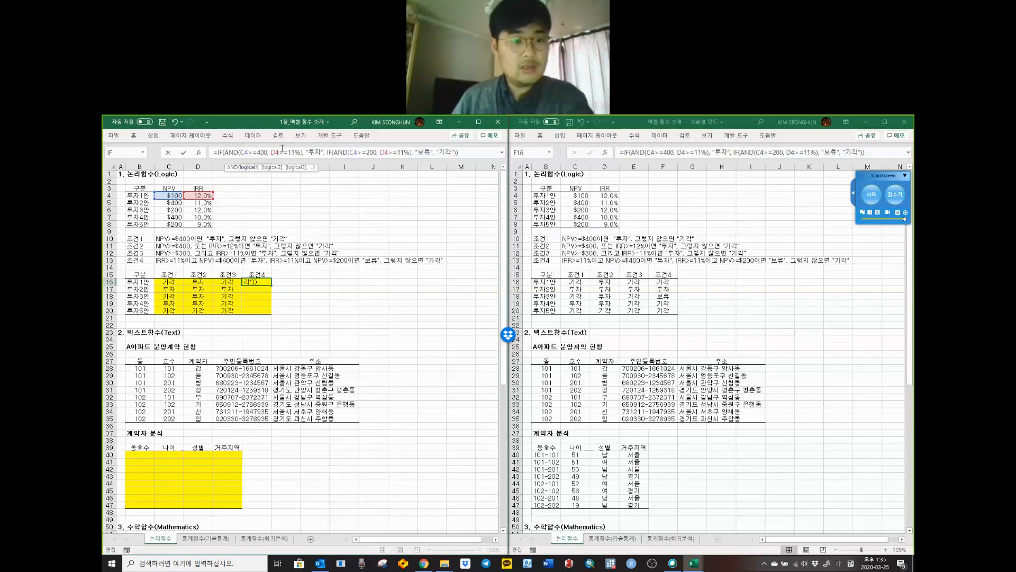
left_click(320, 153)
left_click_drag(239, 152, 322, 153)
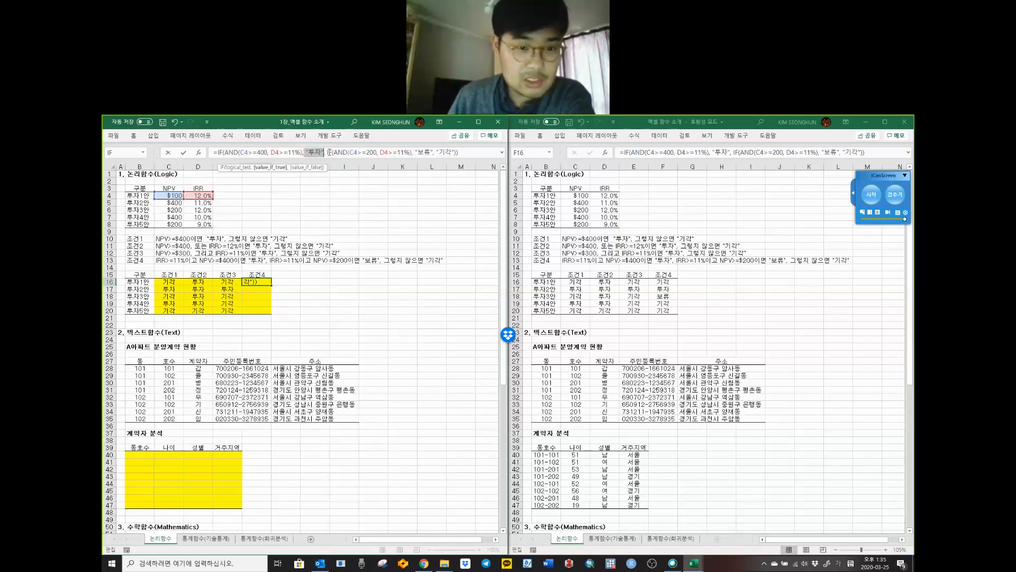
left_click(329, 153)
left_click_drag(332, 153, 458, 156)
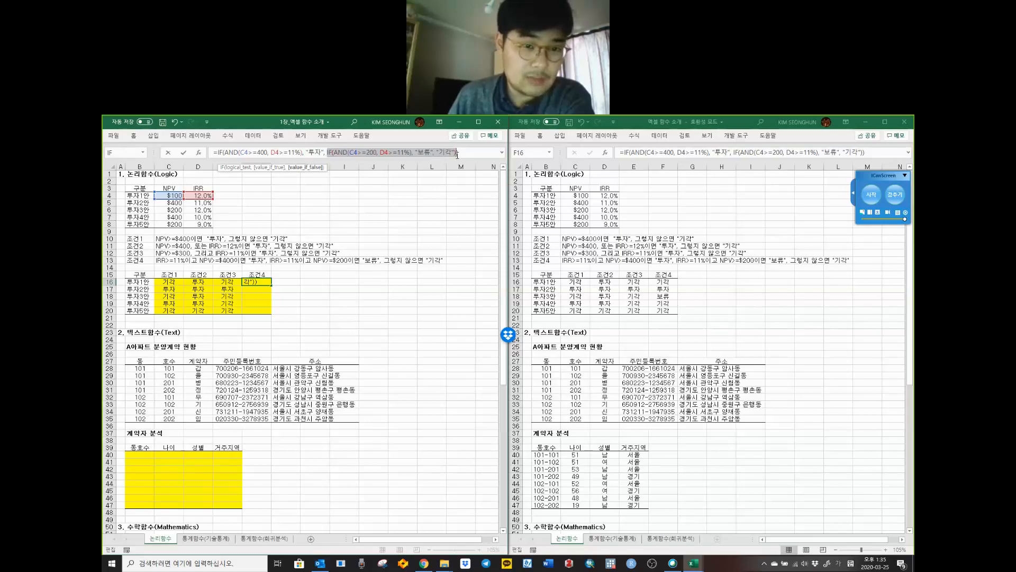
Step: Examine F16's nested IF by highlighting its AND condition and comparing the "투자", "보류" and "기각" results
left_click(334, 152)
left_click_drag(334, 153, 411, 153)
left_click(418, 152)
left_click(440, 152)
left_click_drag(307, 152, 324, 152)
left_click_drag(416, 152, 460, 152)
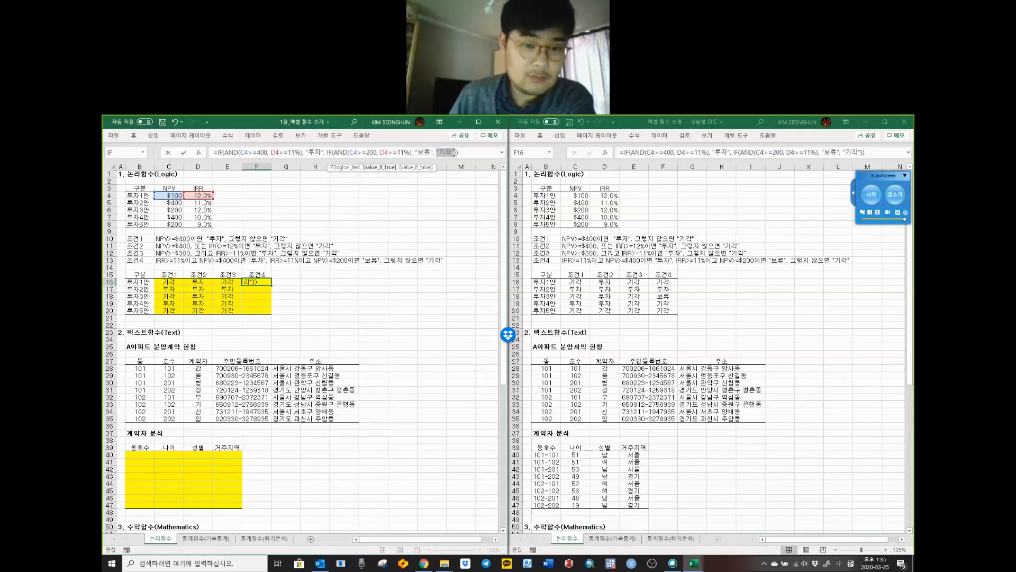
Step: Commit the 조건4 formula in F16 and copy it across F16:F20, pasting formulas only
left_click(466, 152)
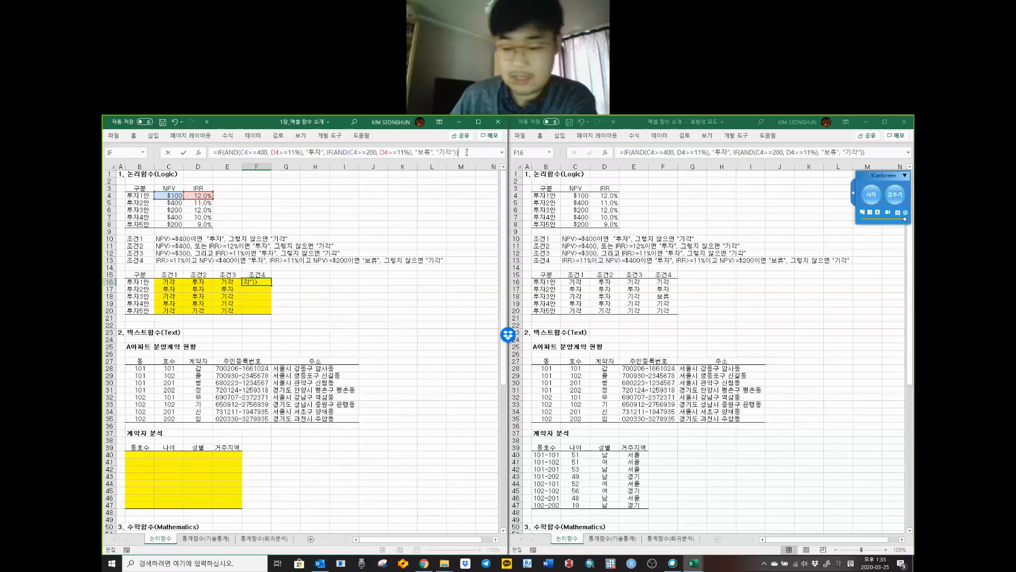
key("Return")
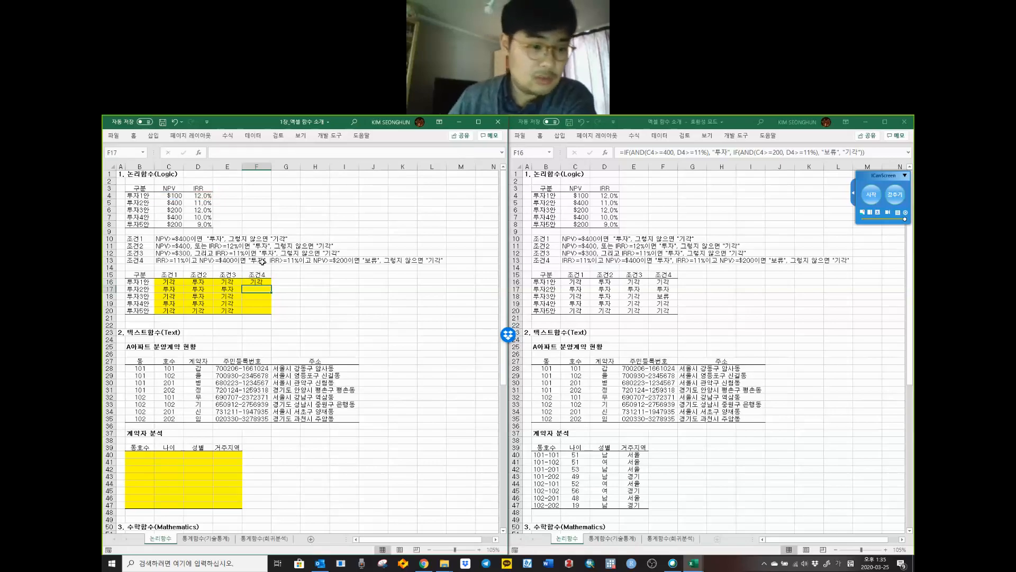
left_click(258, 282)
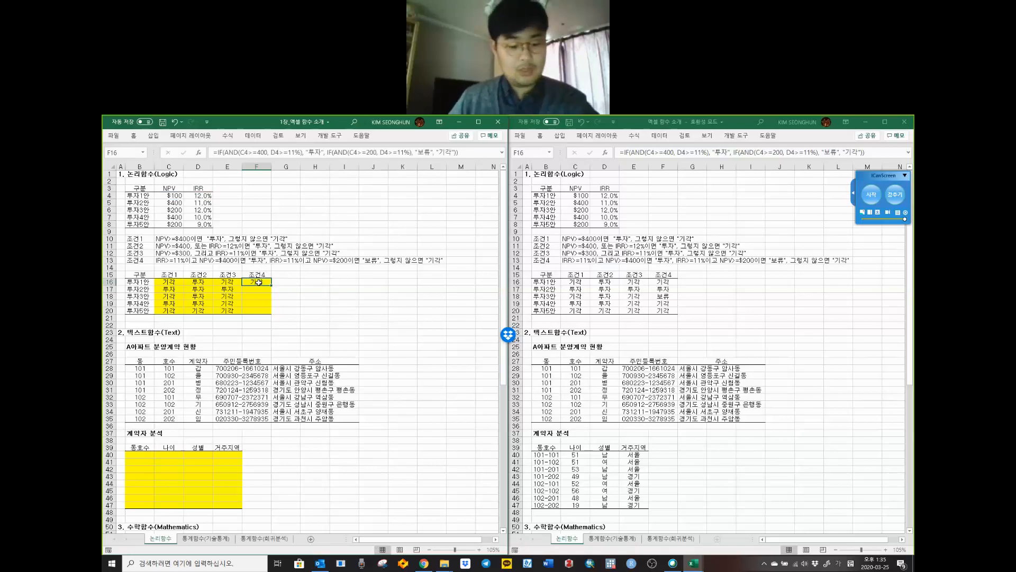
key("ctrl+c")
left_click_drag(258, 282, 257, 310)
right_click(256, 307)
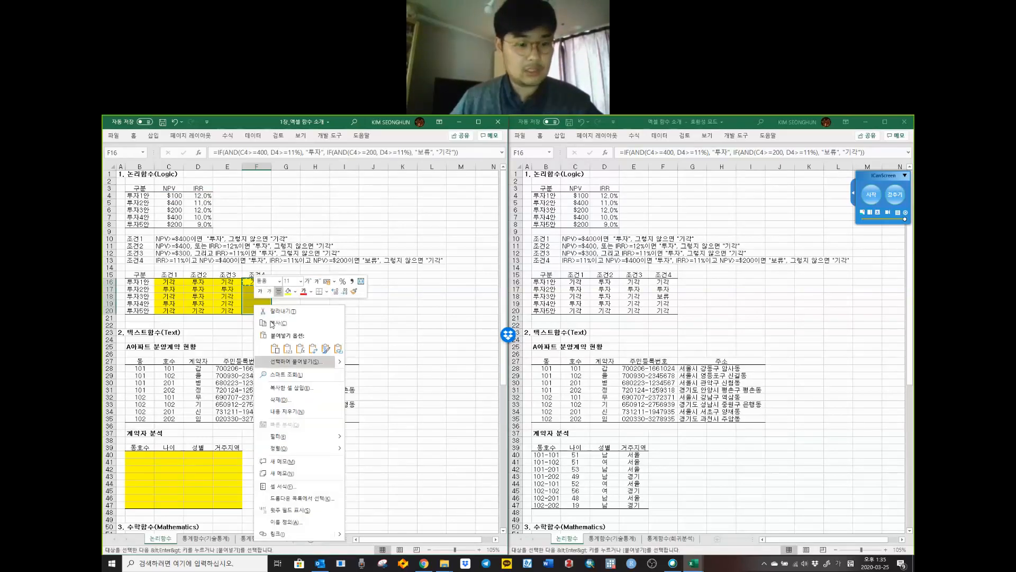
left_click(298, 349)
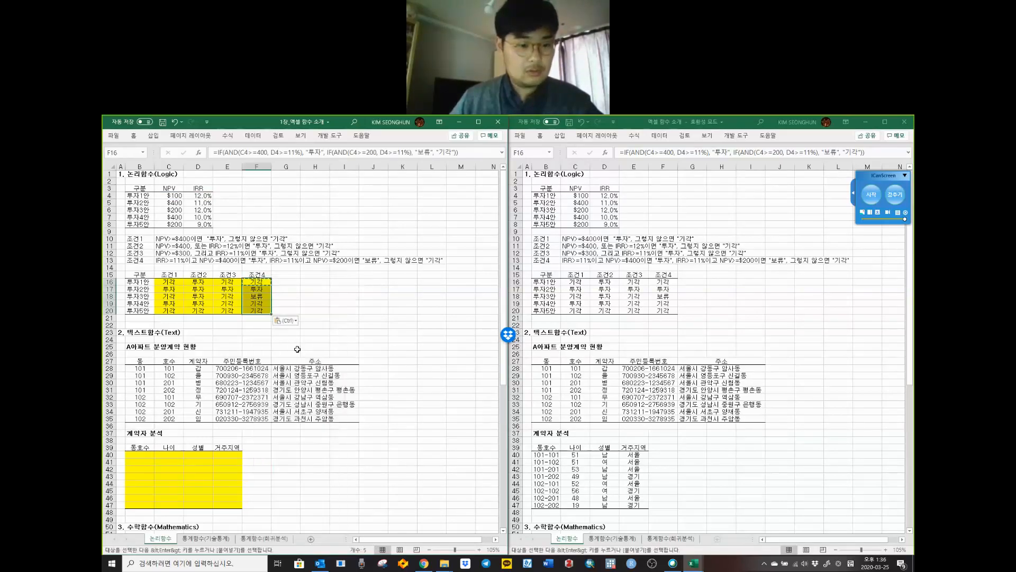
left_click(290, 289)
key("Escape")
left_click(258, 297)
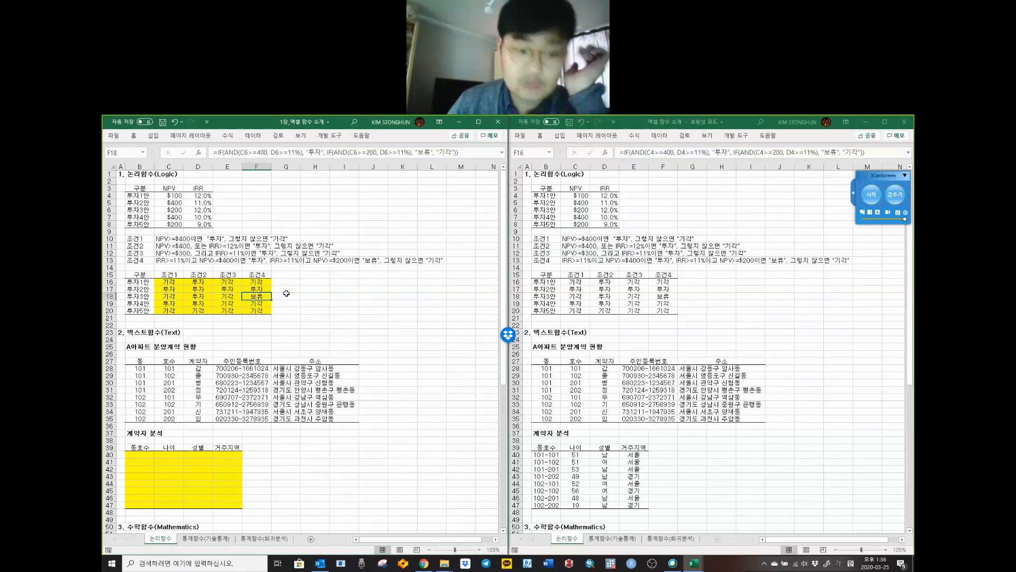
Step: Review the A아파트 분양계약 현황 table, its 주민등록번호 column and the empty 계약자 분석 grid in the text function section
left_click(280, 332)
scroll(278, 331, "down", 1)
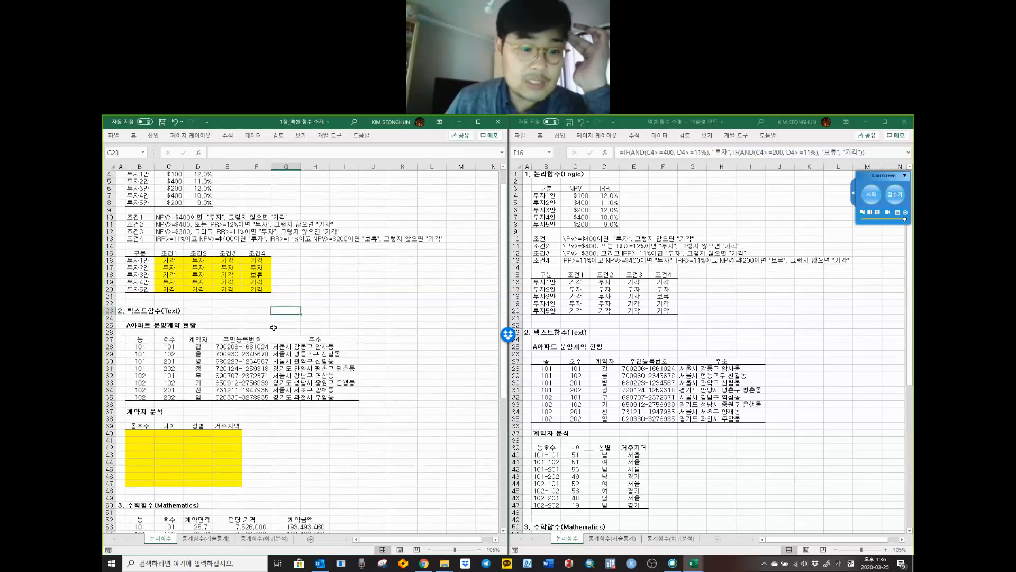
left_click(133, 342)
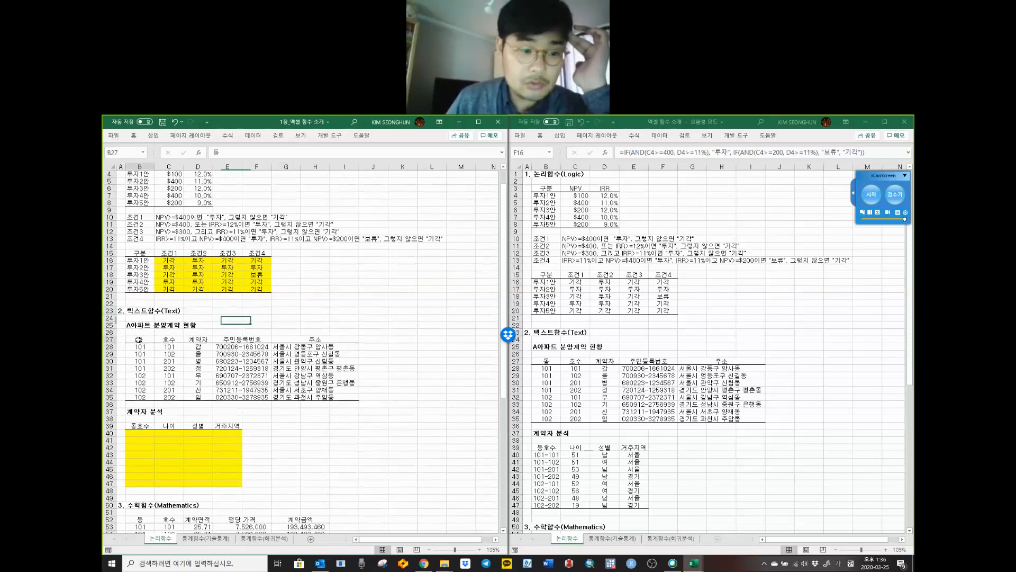
left_click_drag(145, 343, 332, 402)
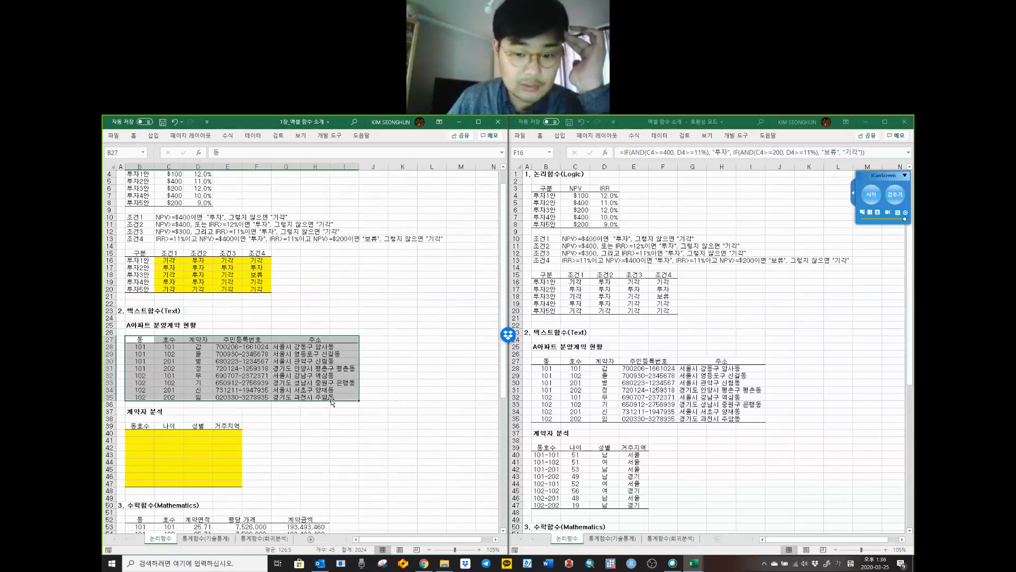
left_click(256, 420)
left_click_drag(243, 346, 231, 398)
left_click_drag(227, 347, 232, 397)
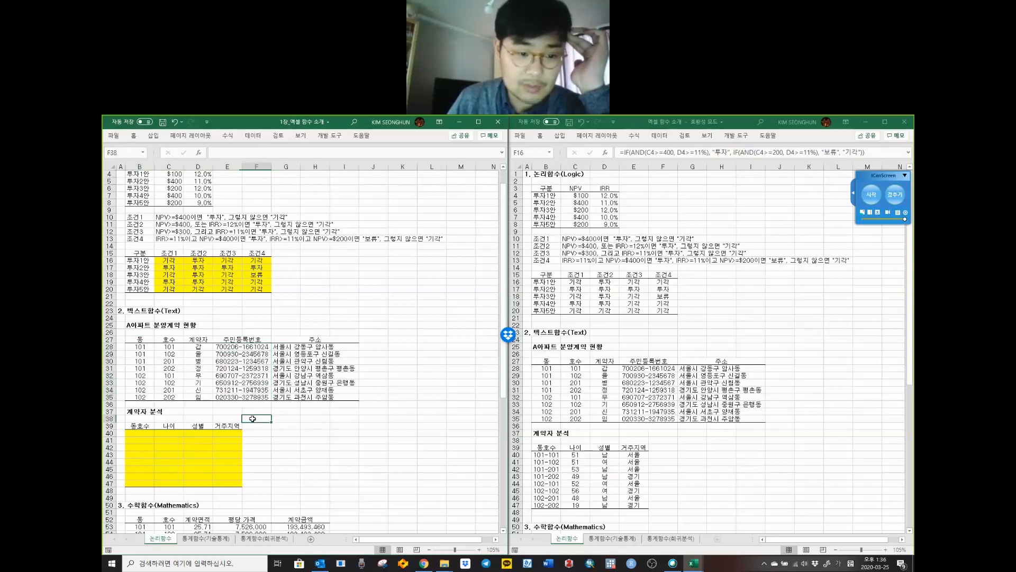
scroll(253, 417, "down", 3)
scroll(264, 398, "down", 2)
left_click(275, 362)
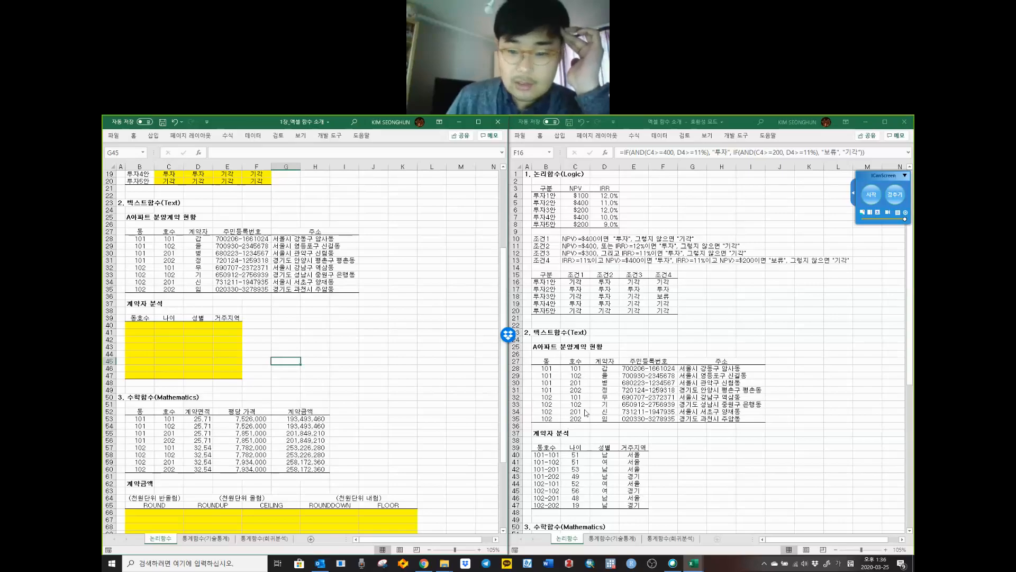
Step: Inspect the 동호수 formula in B40 of the answer workbook and the source 동 value in B28 of the practice workbook
left_click(817, 409)
scroll(818, 408, "down", 5)
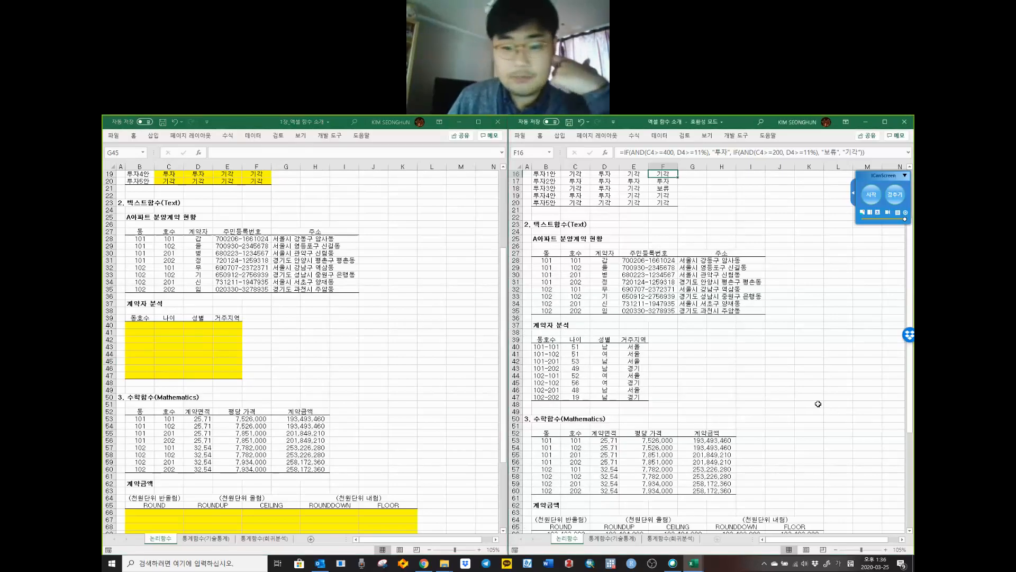
left_click(546, 344)
scroll(697, 372, "down", 1)
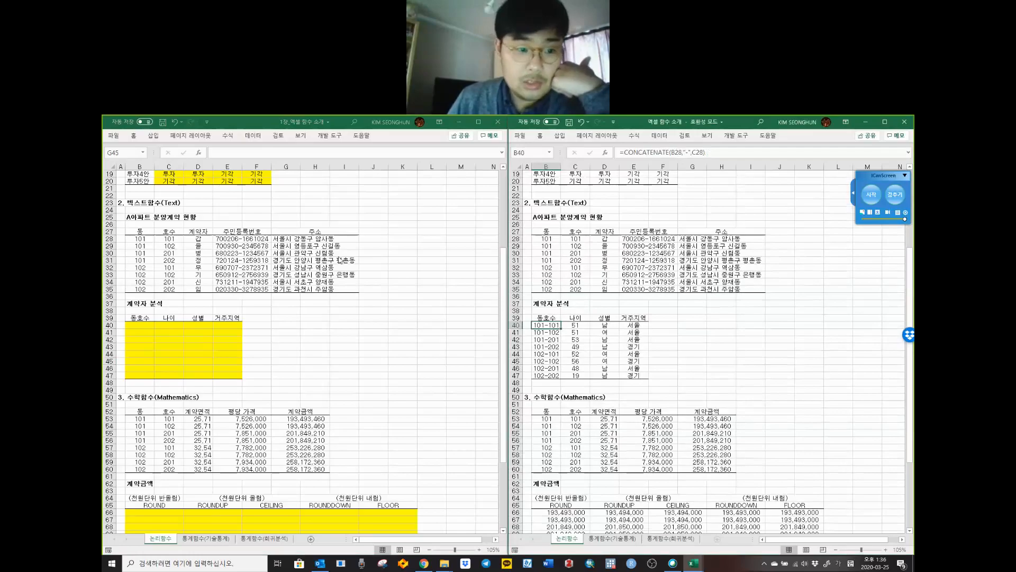
left_click(141, 240)
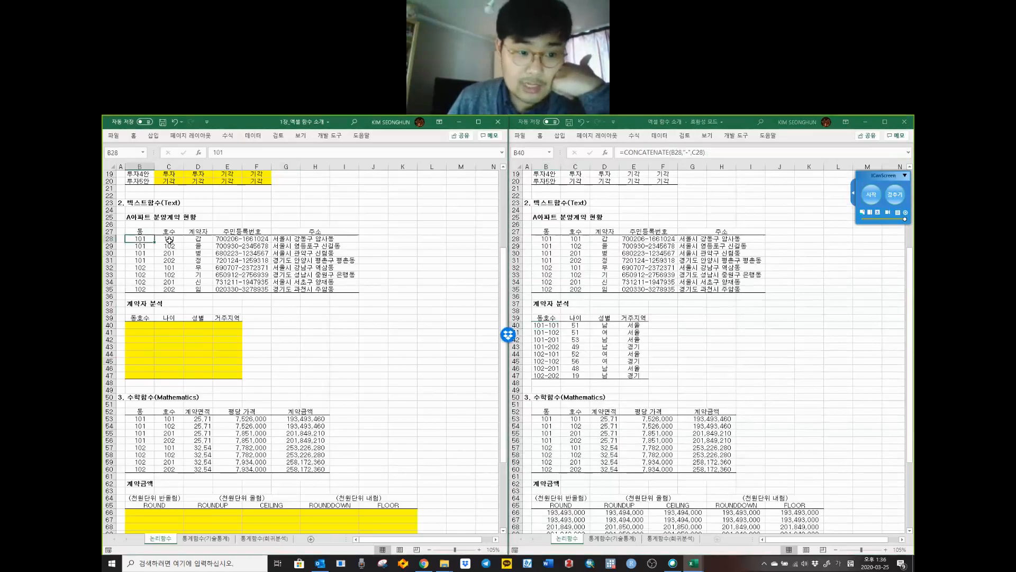
Step: Copy the 동호수 formula =CONCATENATE(B28,"-",C28) from B40 of the answer workbook into B40 of the practice workbook
left_click(140, 325)
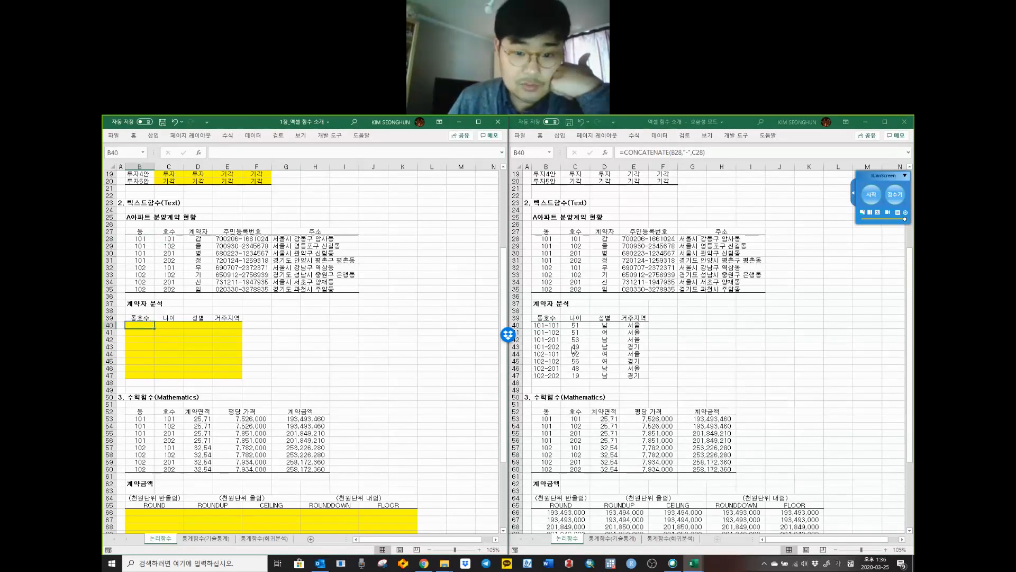
left_click(552, 327)
left_click_drag(740, 153, 421, 153)
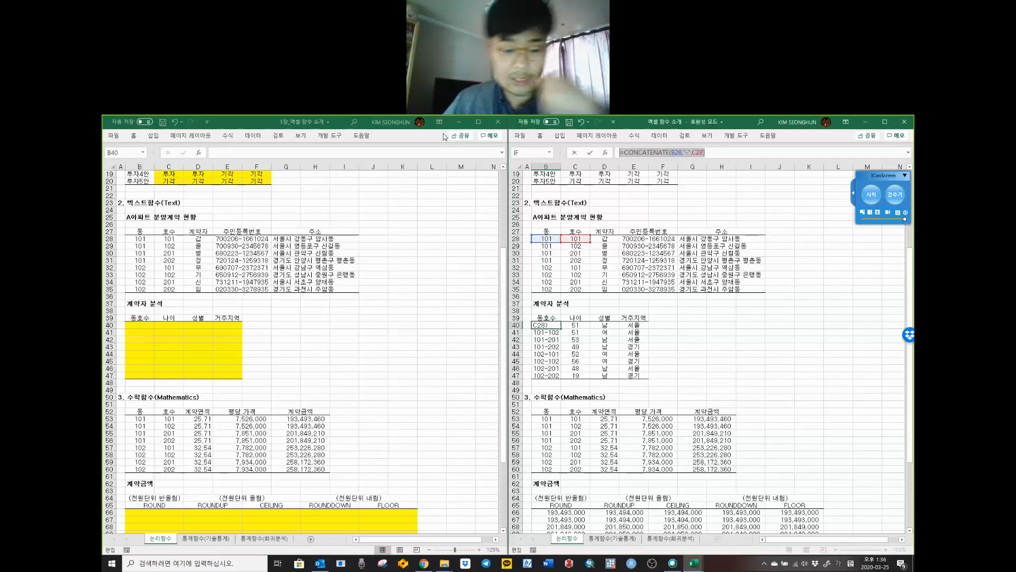
key("Escape")
left_click(202, 306)
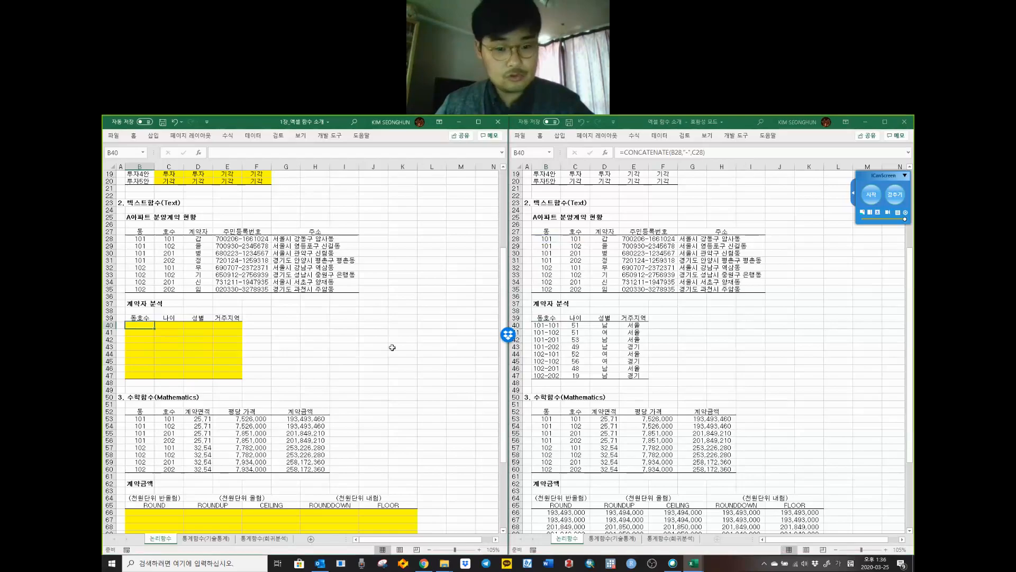
left_click(545, 326)
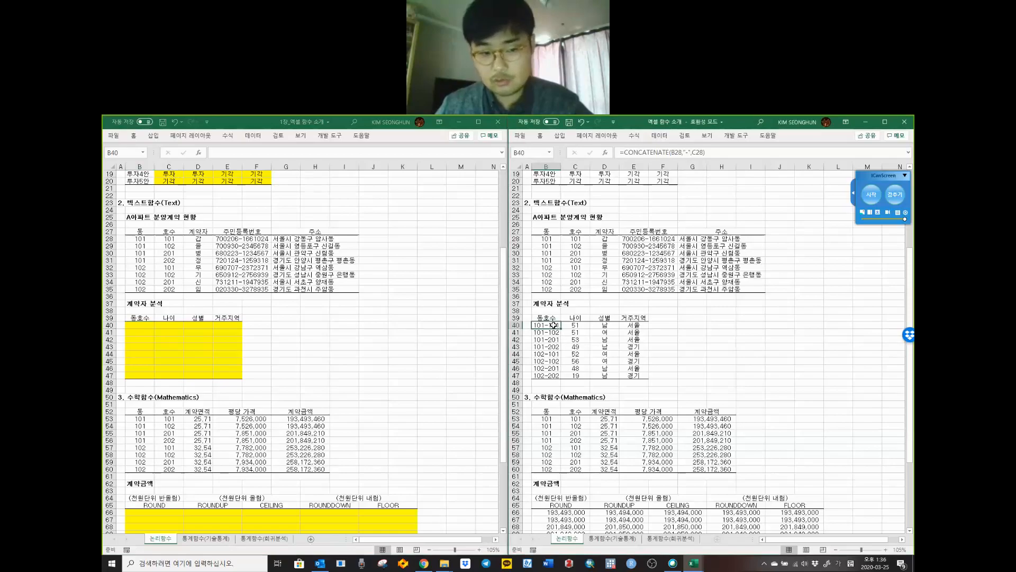
left_click(148, 326)
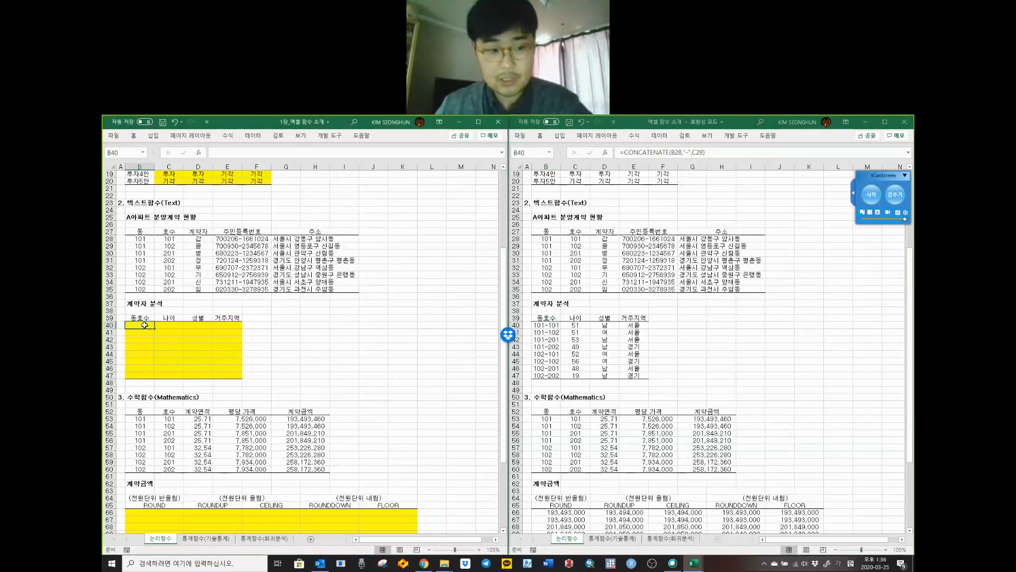
left_click(248, 156)
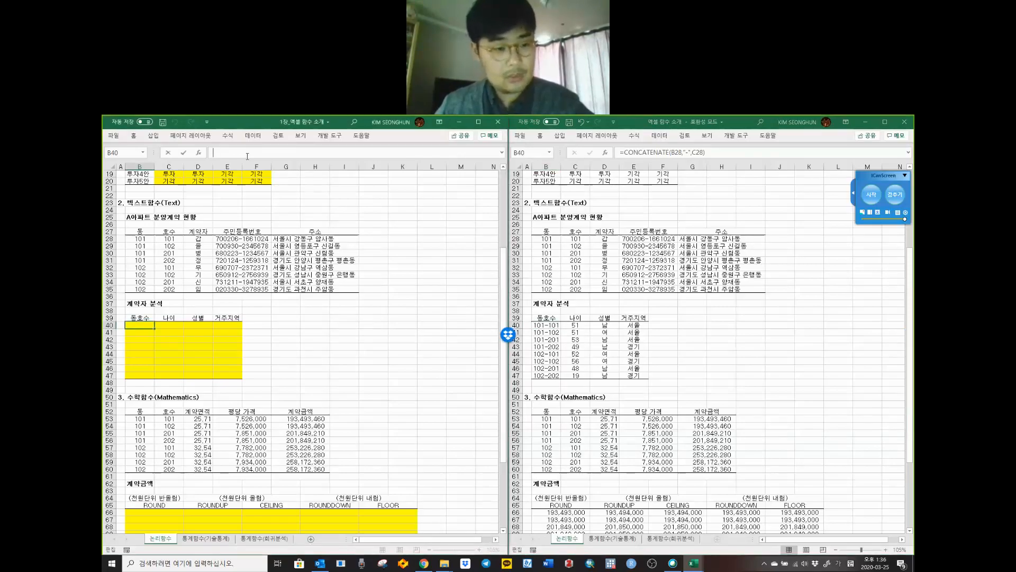
key("ctrl+v")
Step: Go through the CONCATENATE arguments B28, "-" and C28 in the practice workbook's B40 and commit the formula
left_click(231, 153)
left_click(340, 152)
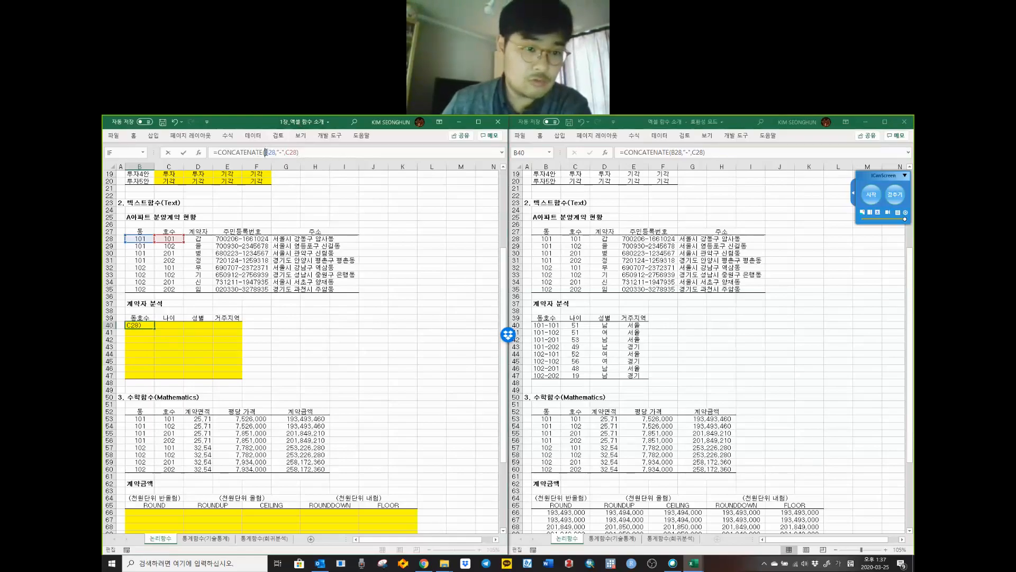
left_click(279, 168)
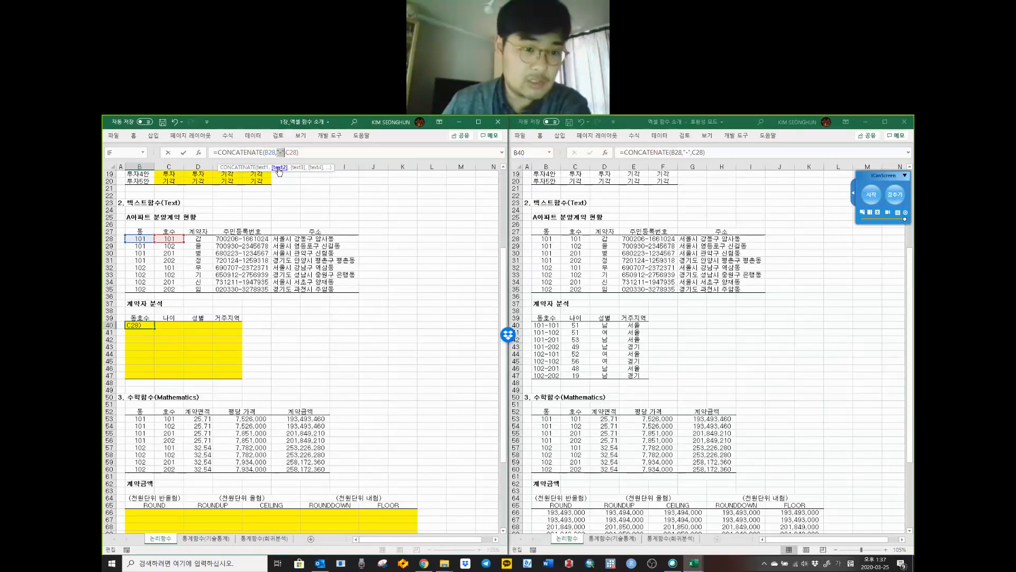
left_click(262, 168)
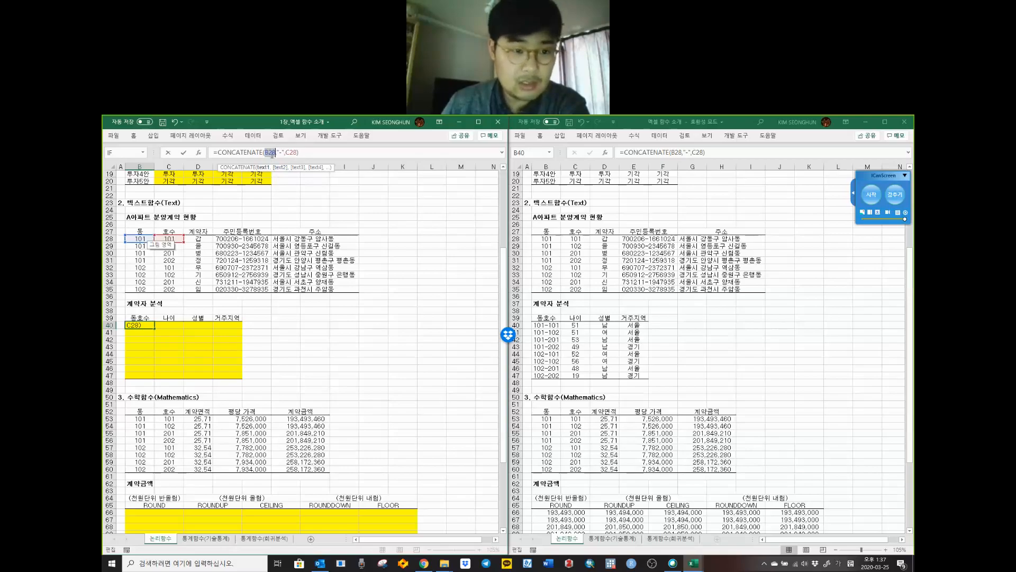
left_click(283, 173)
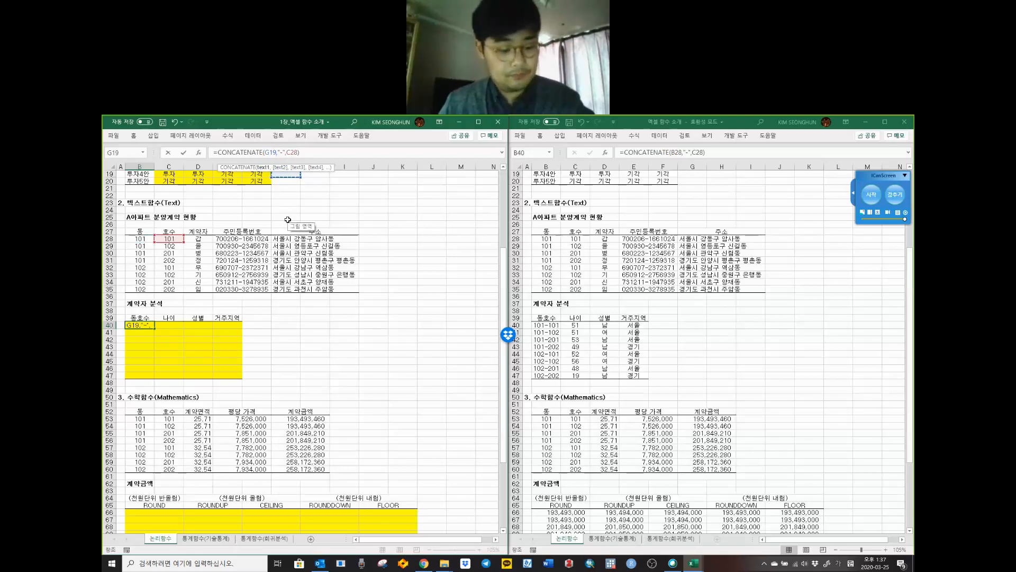
key("ctrl+z")
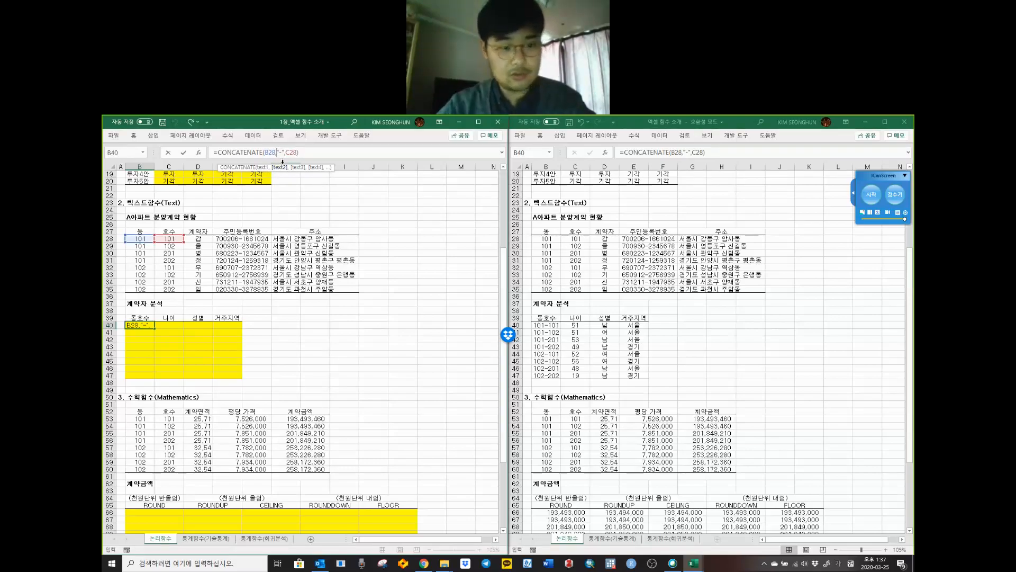
left_click(280, 156)
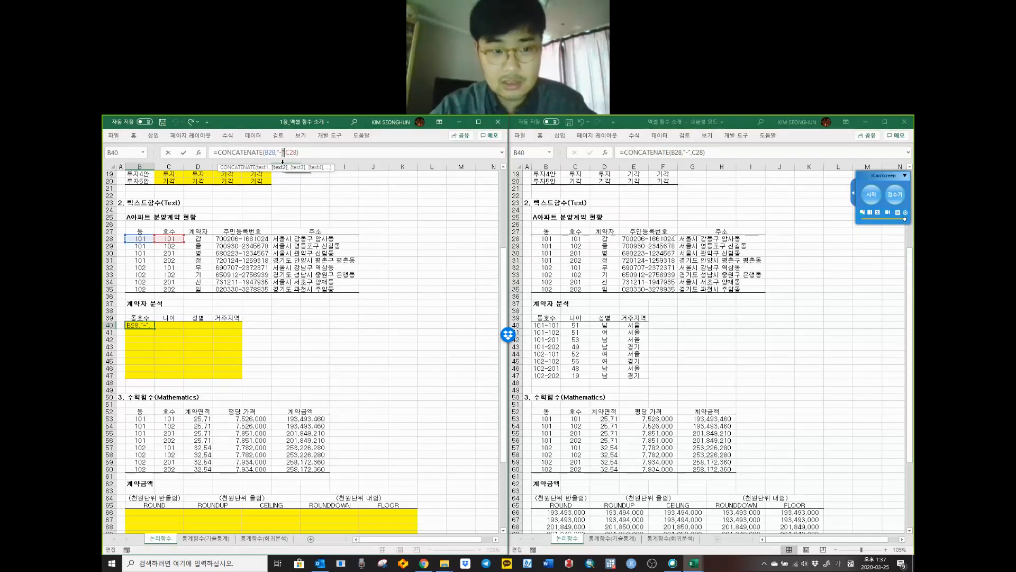
left_click(278, 167)
key("Right")
key("Right")
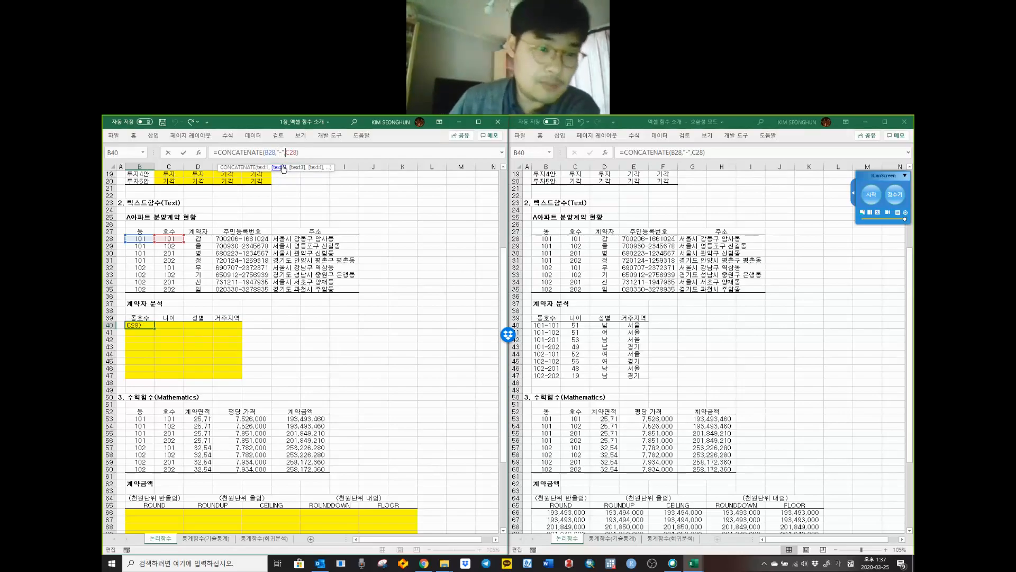
left_click(310, 151)
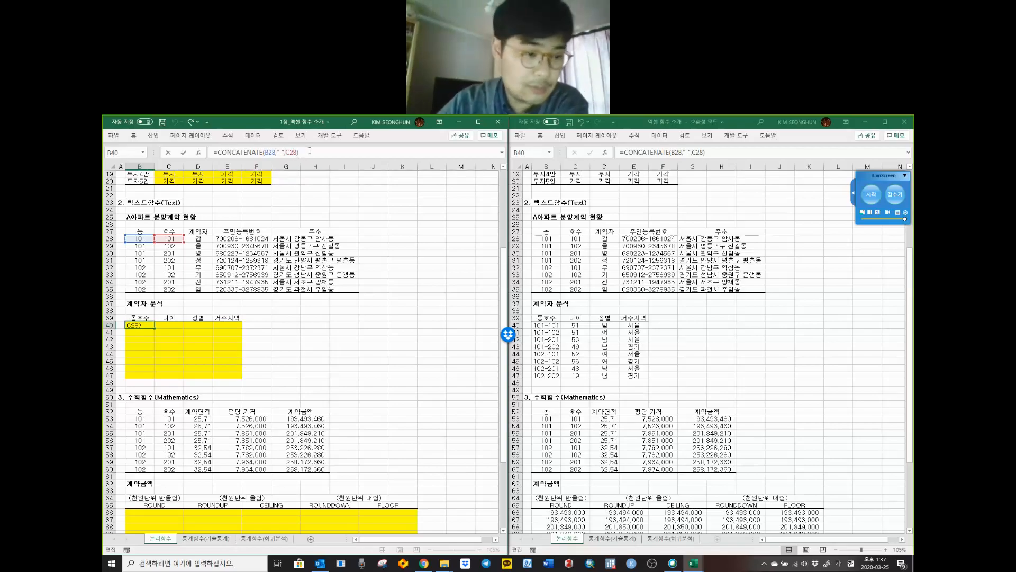
key("Return")
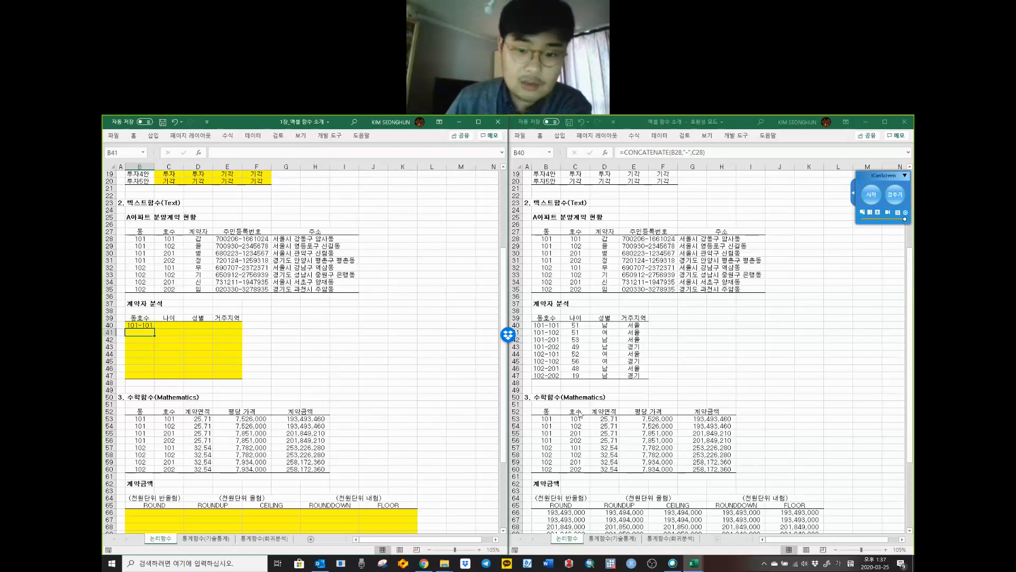
Step: Enter the formula =B28&"-"&C28 in B41 of the practice workbook to join 동 and 호수 with the & operator
left_click(553, 326)
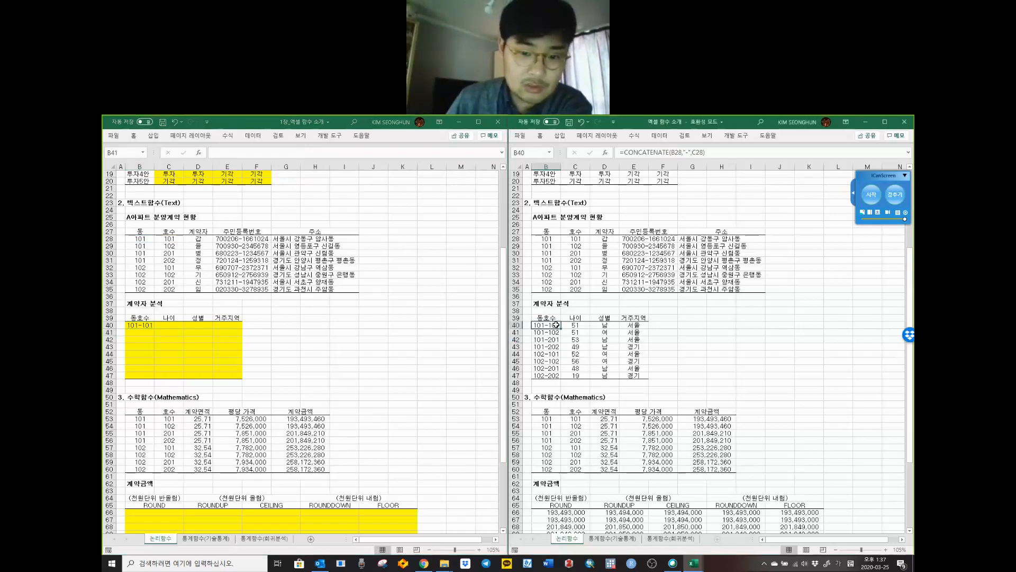
left_click(126, 333)
left_click(224, 152)
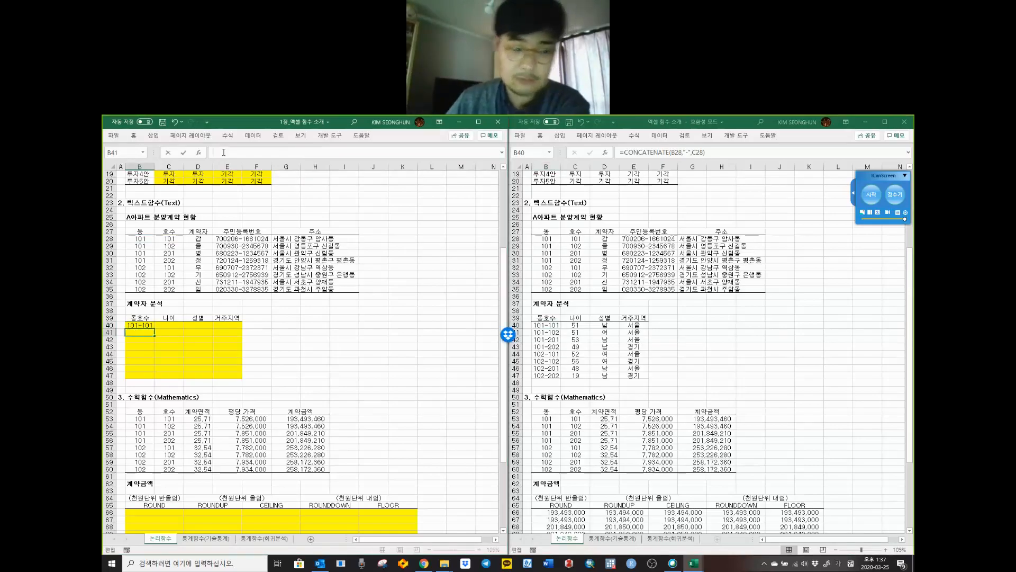
type("=")
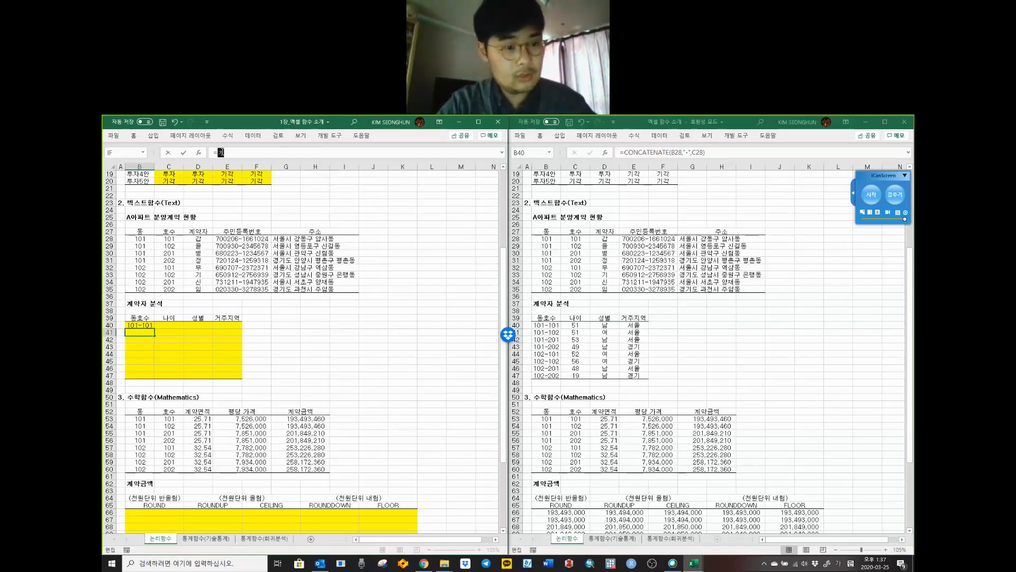
type("C")
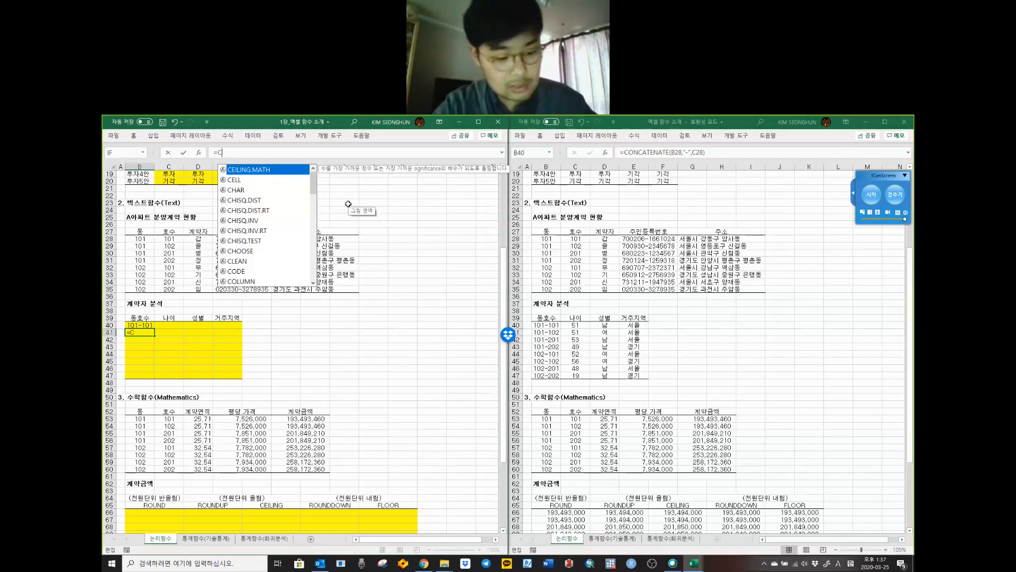
type("28")
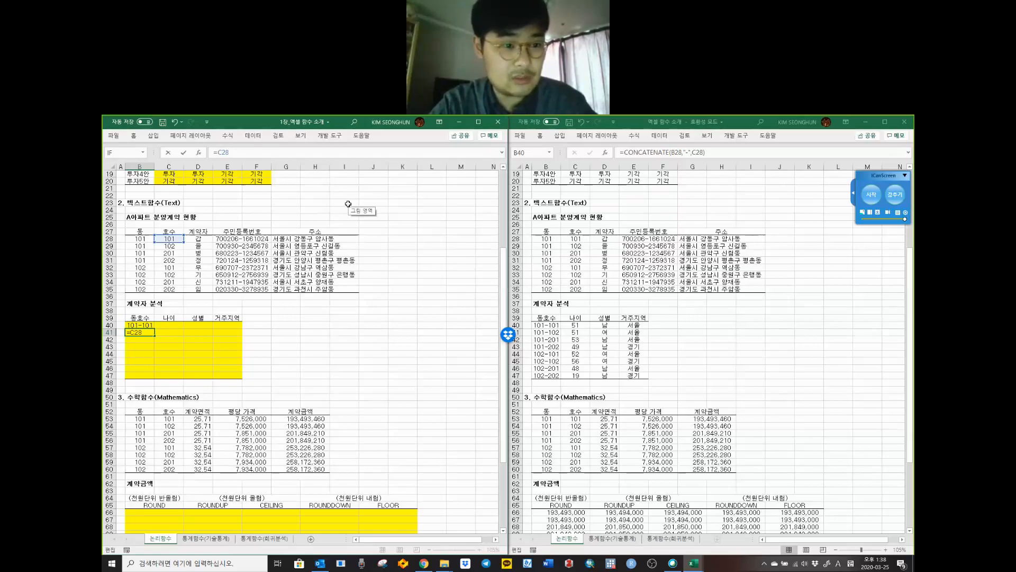
type("&")
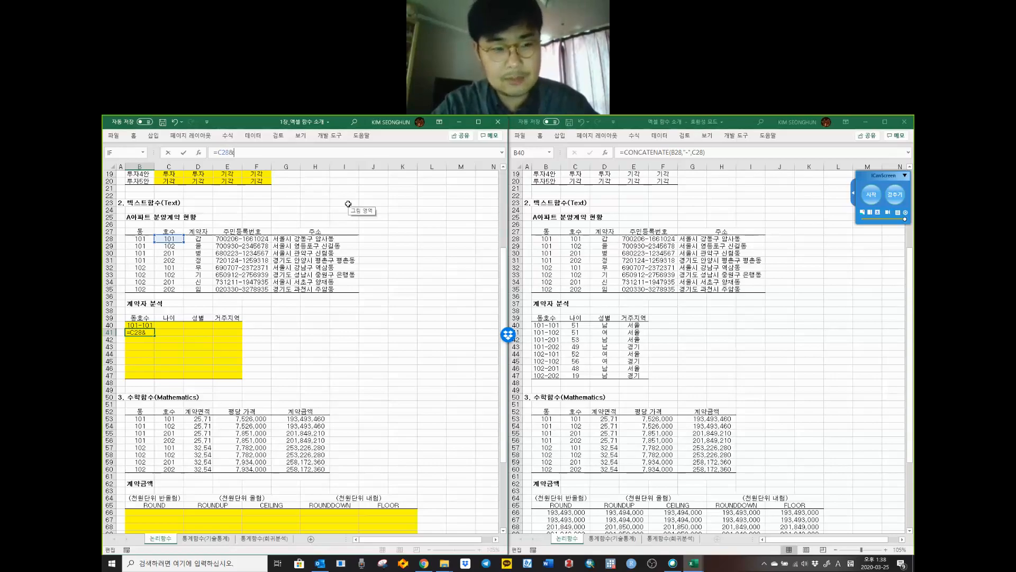
type("\"")
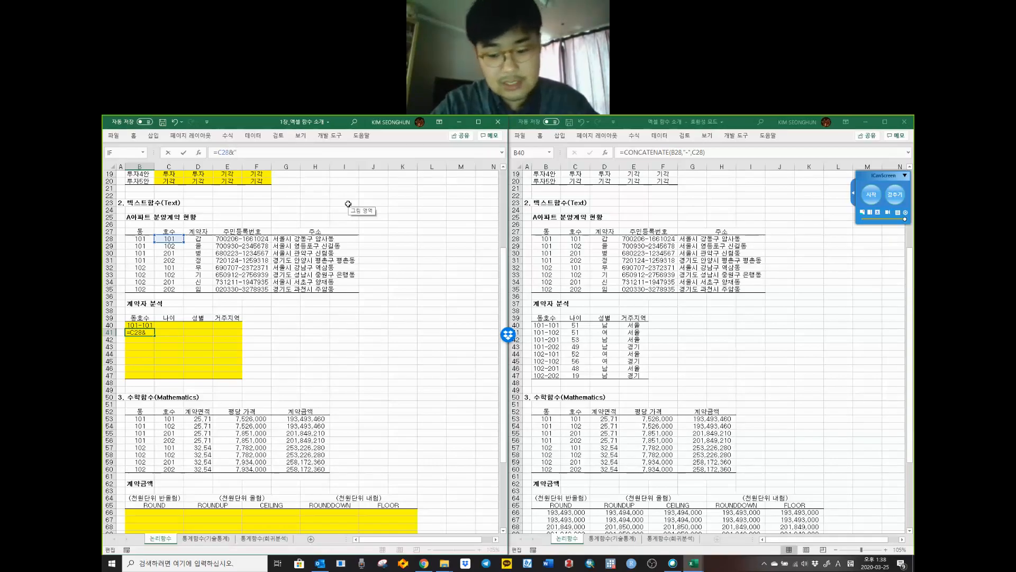
type("-")
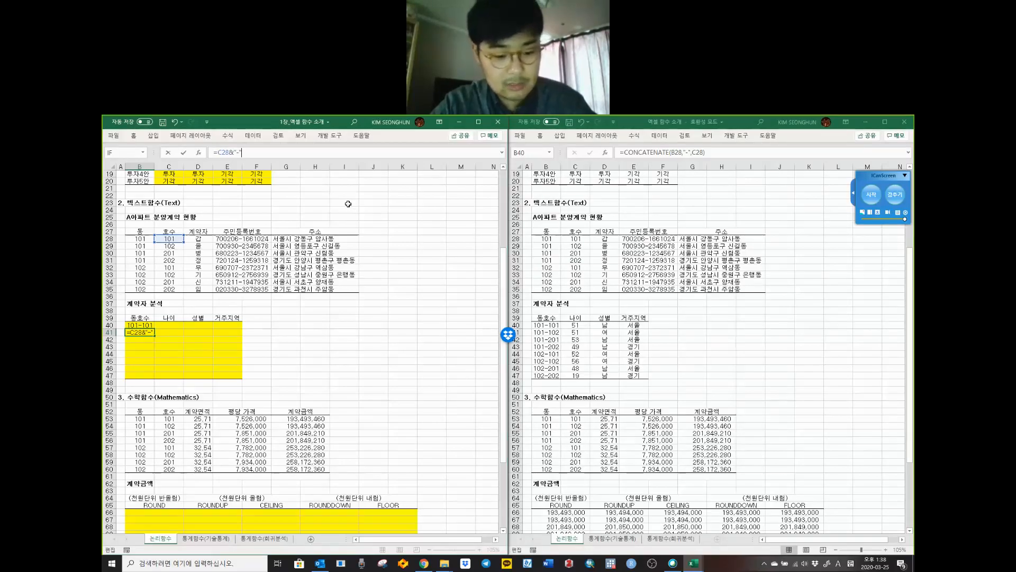
type("&")
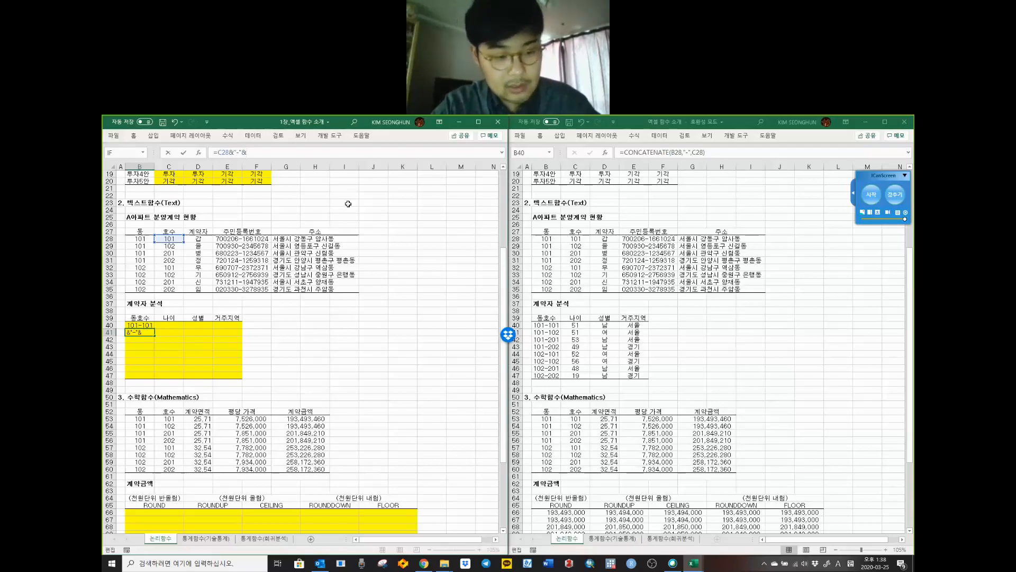
type("D")
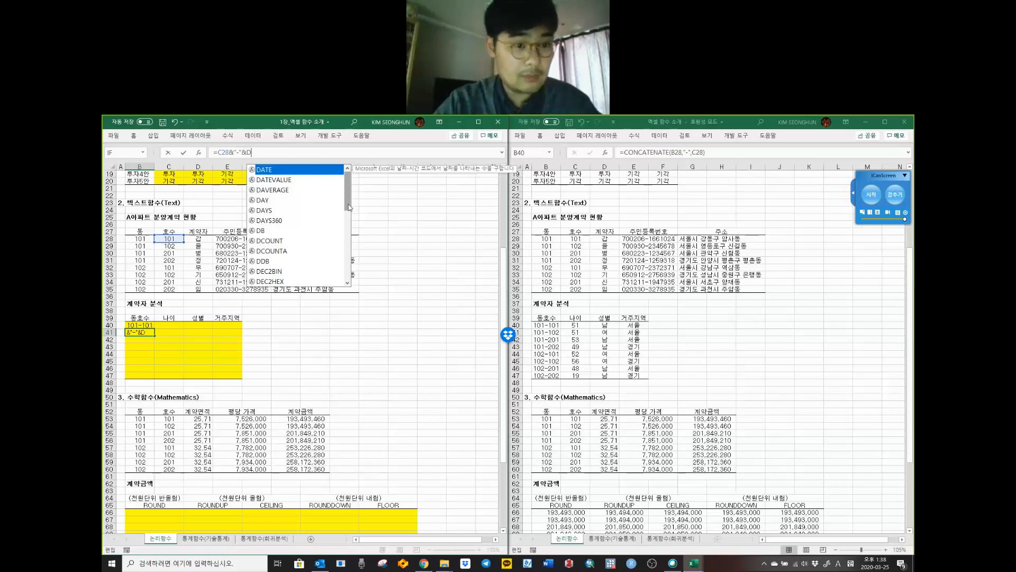
key("BackSpace")
type("C28")
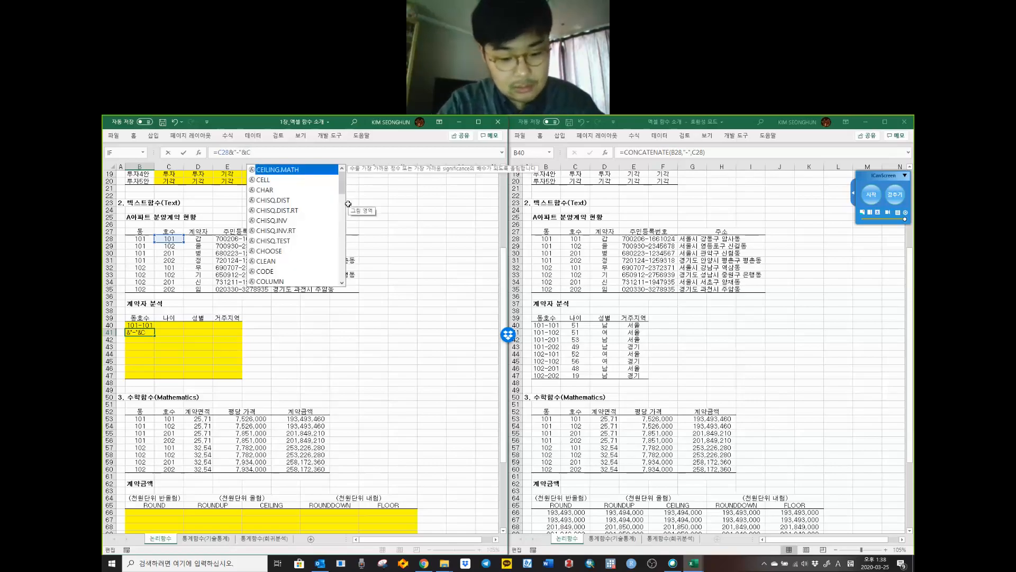
left_click(224, 153)
key("BackSpace")
type("B")
key("Return")
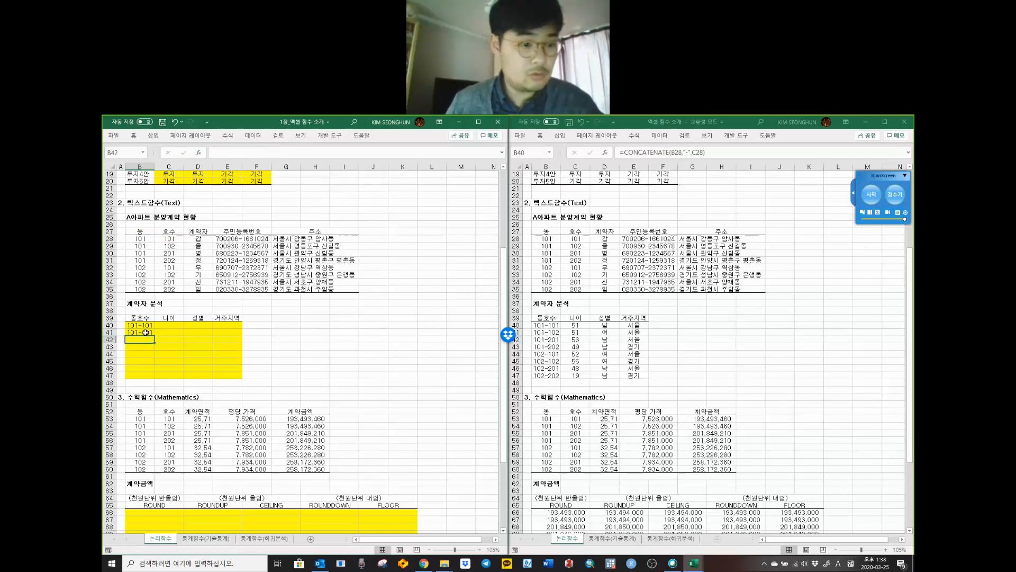
Step: Compare B40 with B41 and copy the & formula from B41 across B41:B47, pasting formulas only
key("Up")
key("Up")
key("Down")
key("Up")
key("Down")
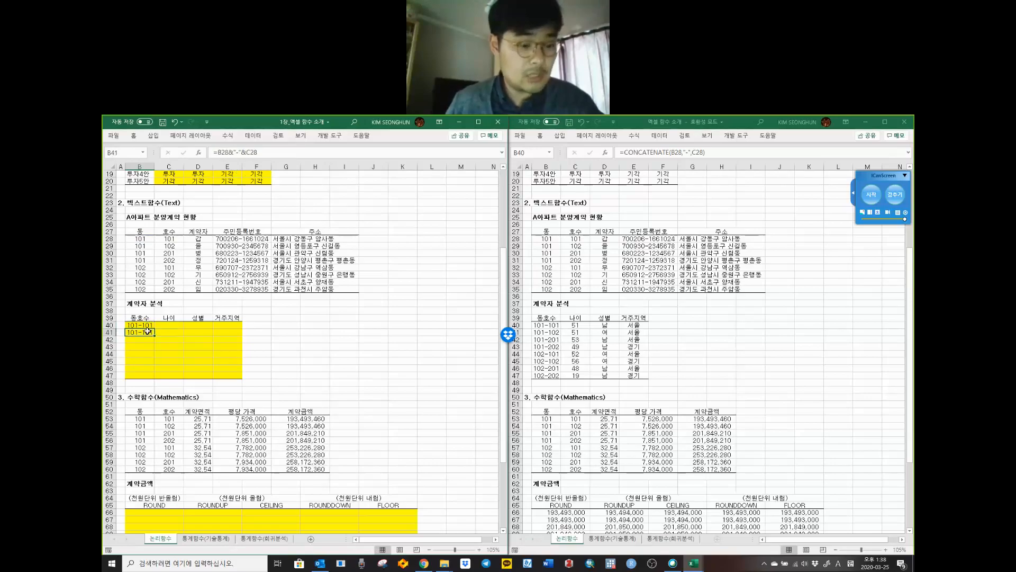
key("ctrl+c")
key("shift+Down")
key("shift+Down")
key("shift+Down")
key("shift+Down")
key("shift+Down")
key("shift+Down")
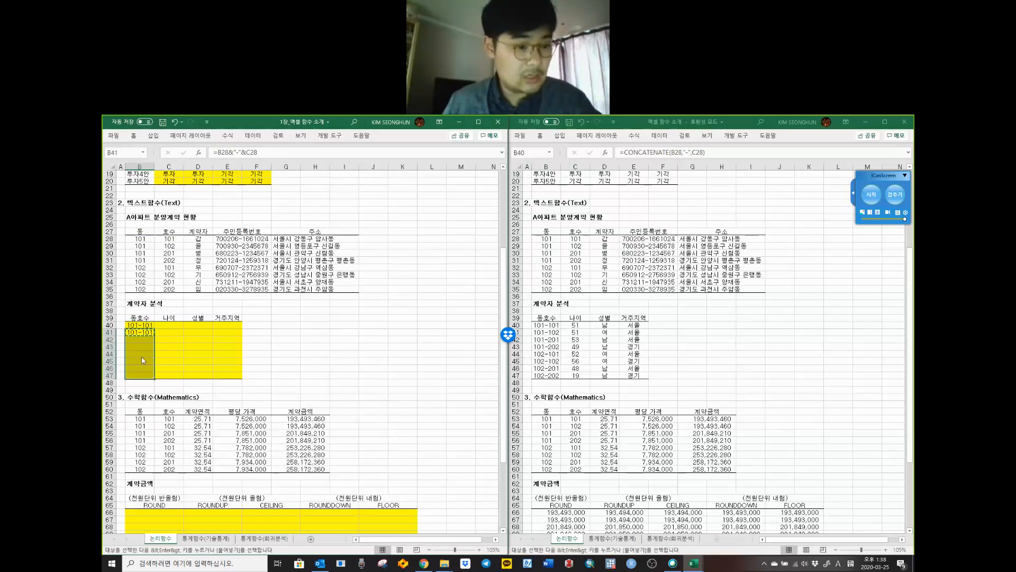
right_click(141, 360)
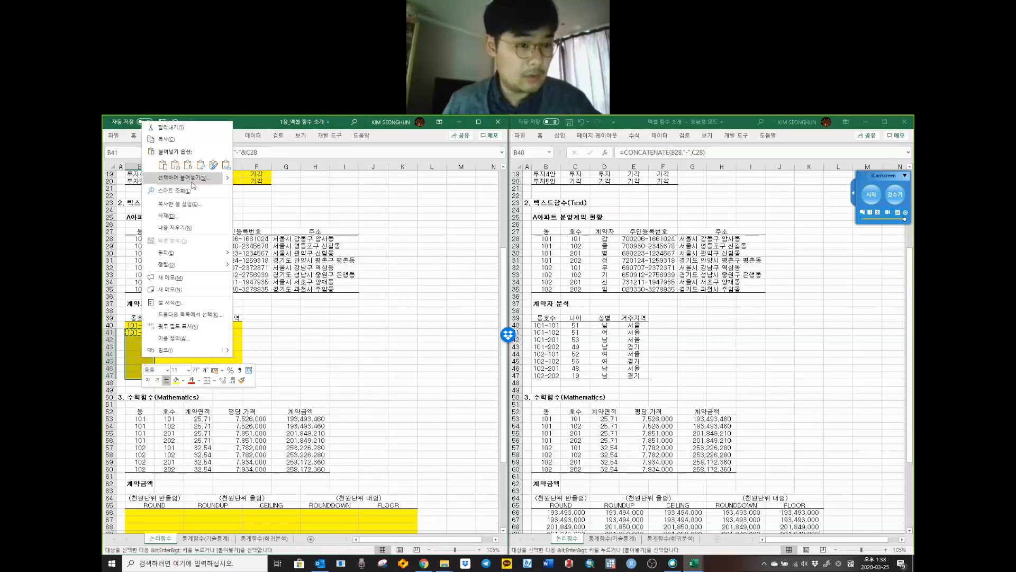
left_click(186, 165)
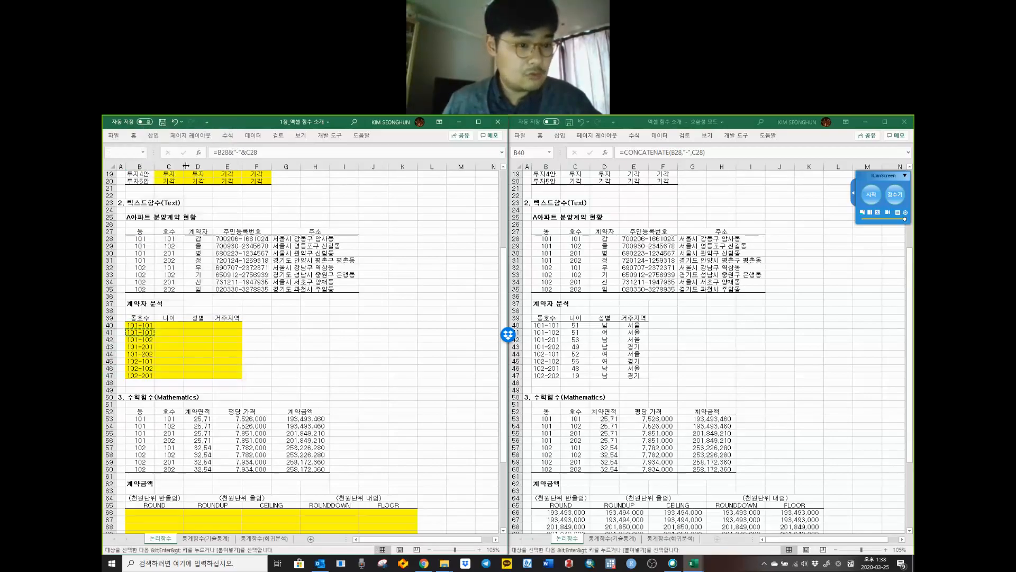
left_click(182, 326)
key("Escape")
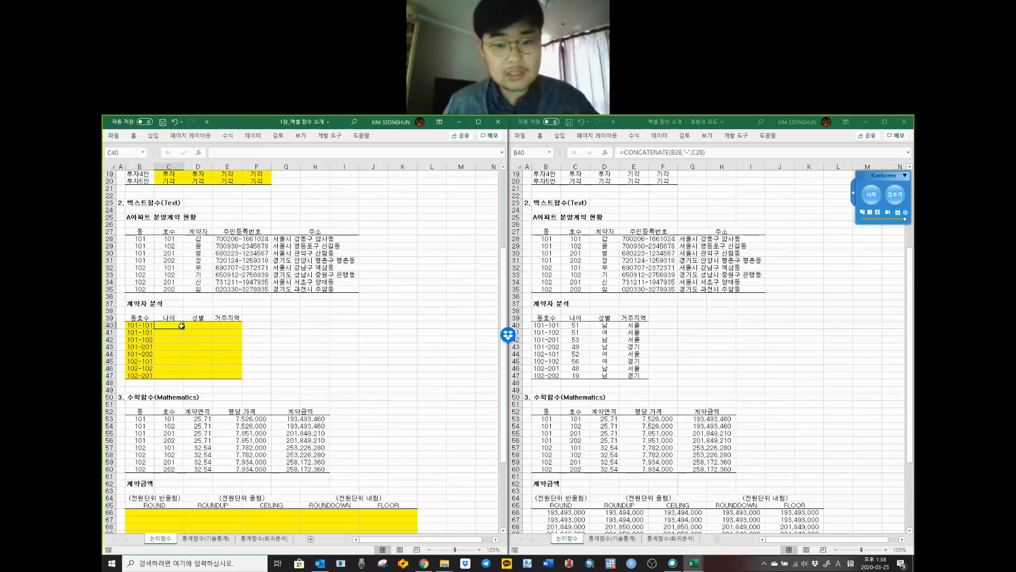
Step: Examine the 나이 formulas in C40 and C47 of the answer workbook
left_click(583, 327)
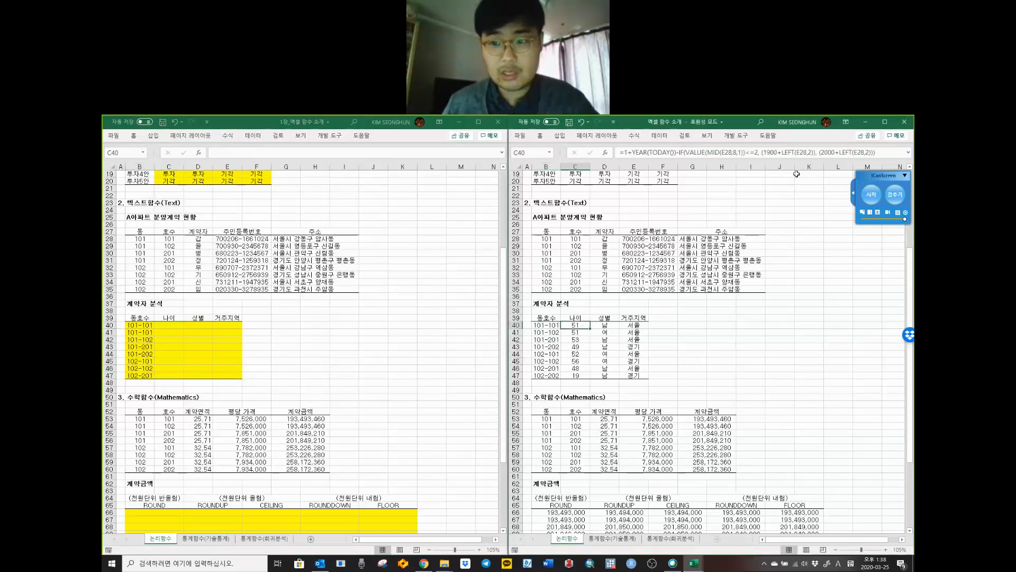
left_click_drag(903, 152, 618, 153)
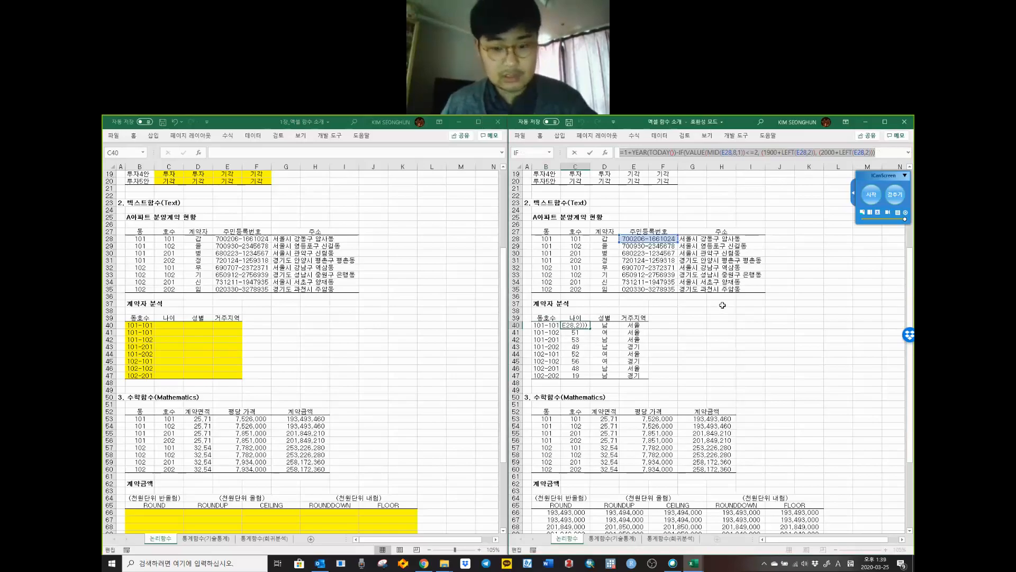
key("Escape")
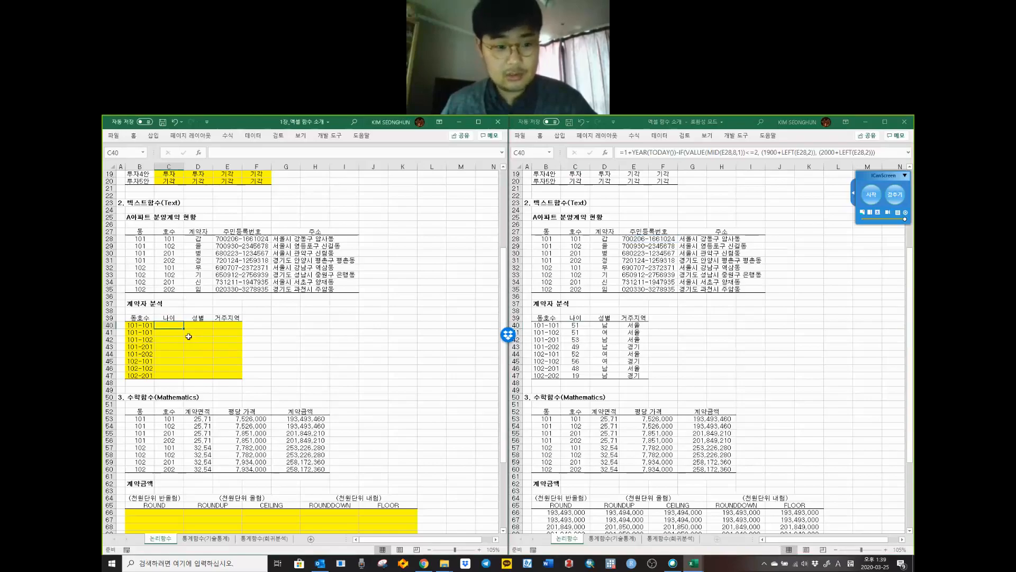
left_click(573, 377)
left_click(575, 376)
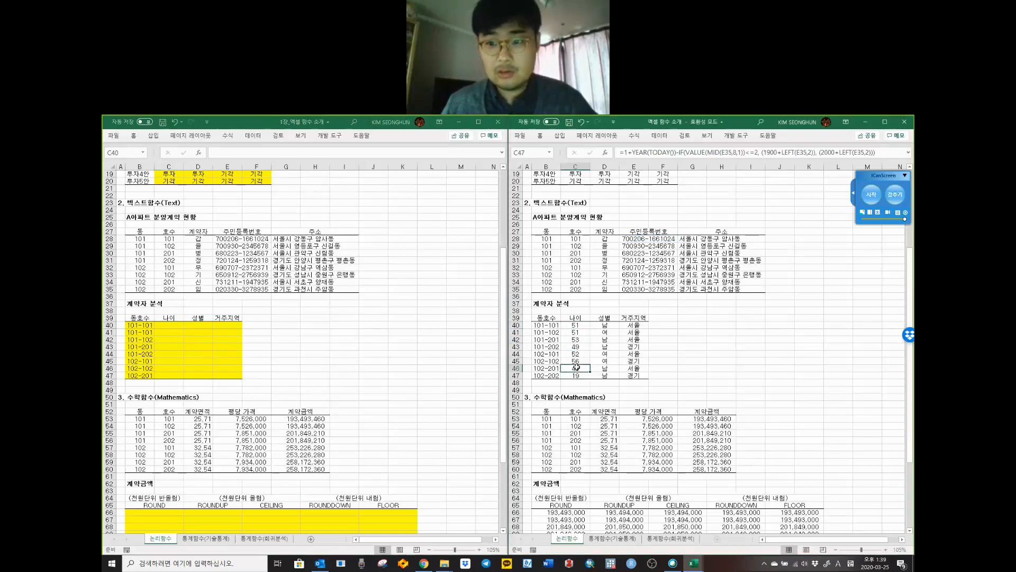
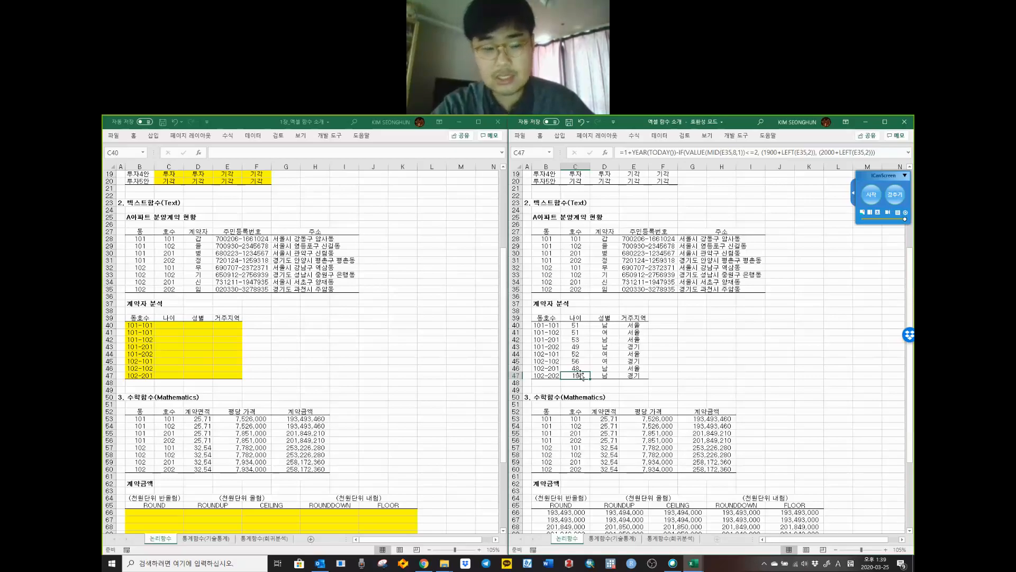
Step: Copy the 나이 formula =1+YEAR(TODAY())-IF(VALUE(MID(E28,8,1))<=2, (1900+LEFT(E28,2)), (2000+LEFT(E28,2))) from C40 of the answer workbook into the practice workbook's C40
left_click(579, 324)
left_click_drag(880, 153, 580, 141)
key("super+c")
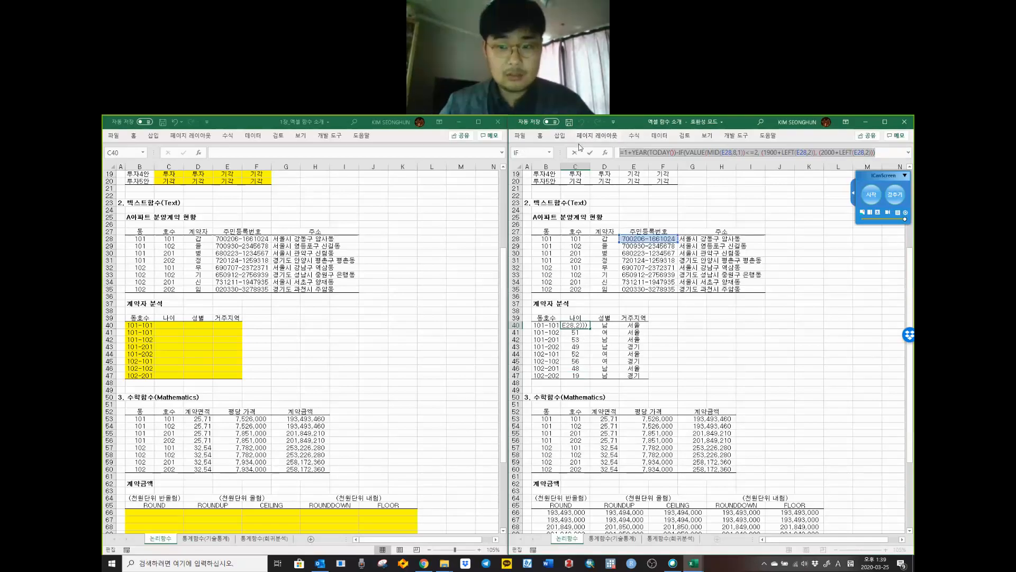
key("Escape")
left_click(169, 325)
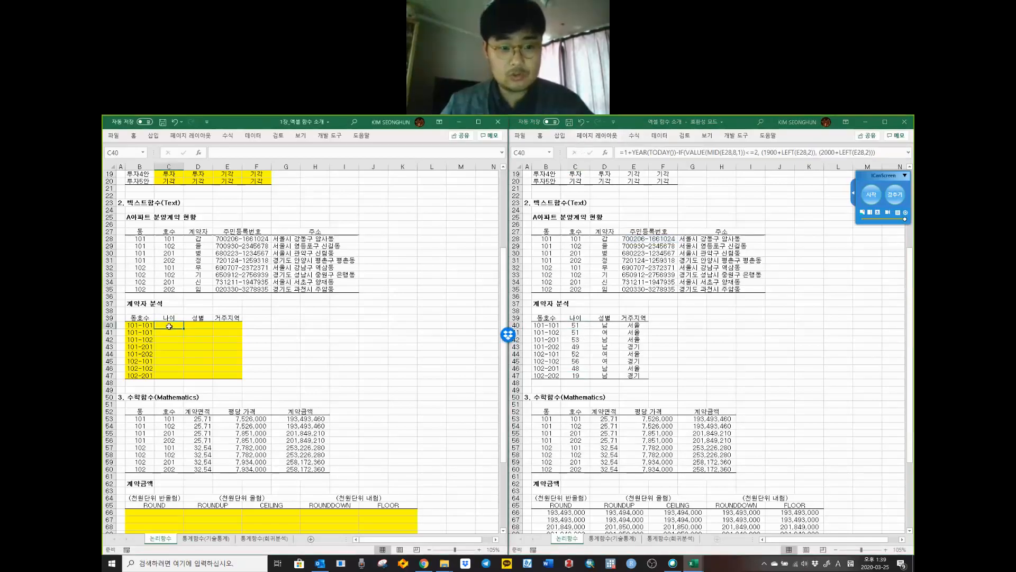
right_click(270, 157)
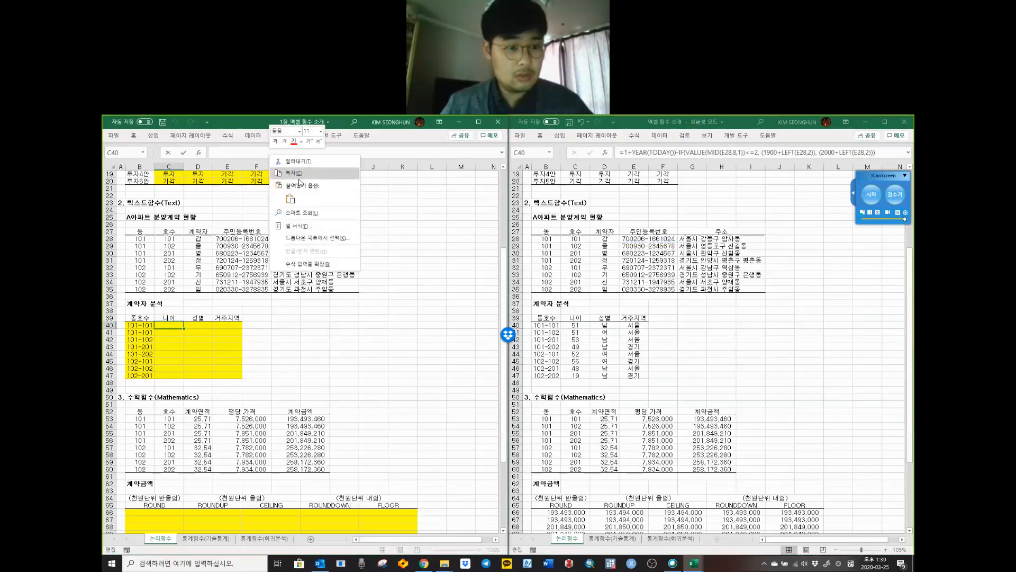
left_click(290, 199)
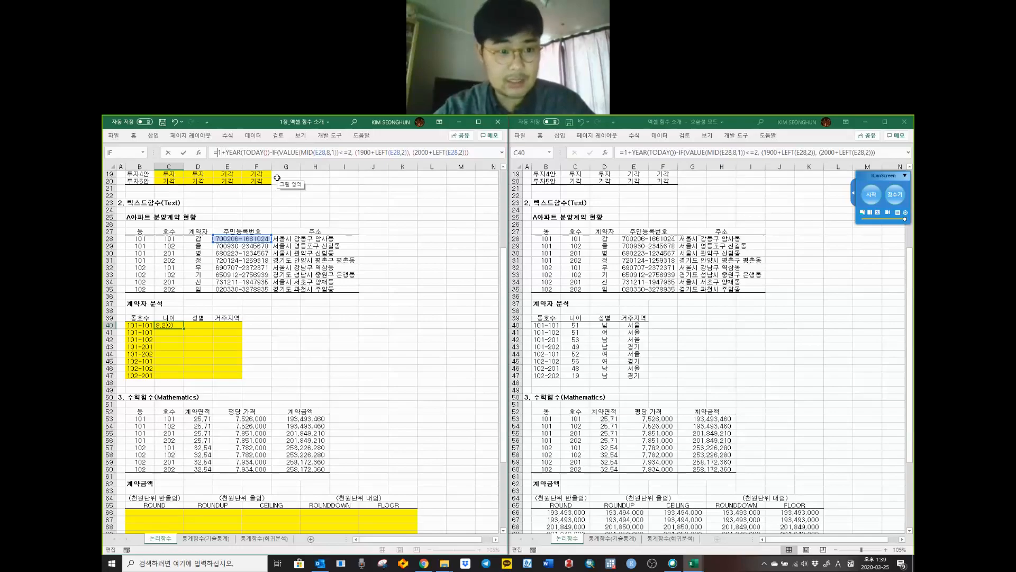
Step: Examine the 1+YEAR(TODAY()) part at the start of the 나이 formula in the practice workbook's C40
key("Right")
key("Right")
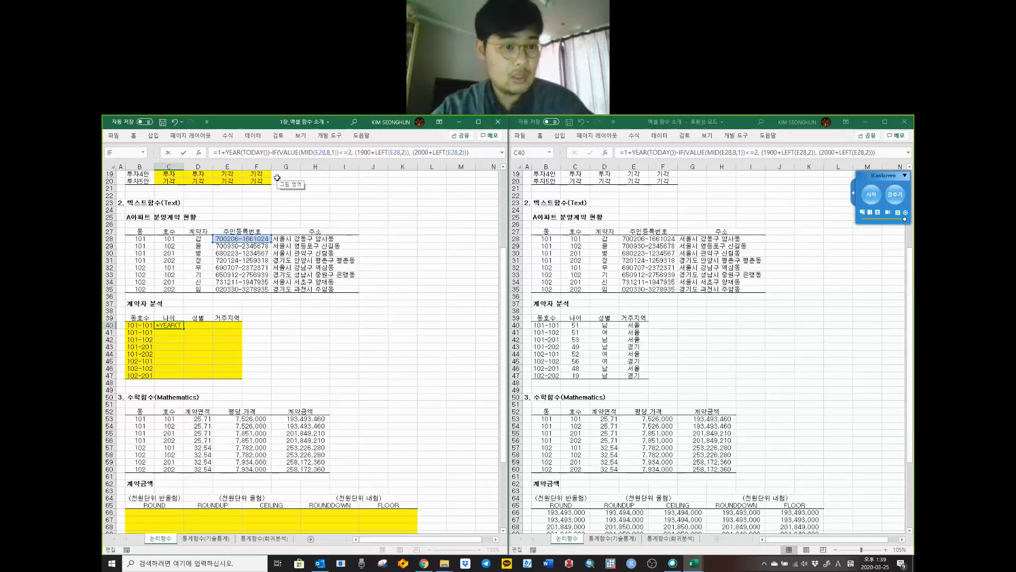
key("Right")
key("Right")
key("Right")
key("Right")
key("Right")
key("Right")
key("Right")
key("Right")
key("Right")
key("Right")
key("Right")
key("Right")
key("Right")
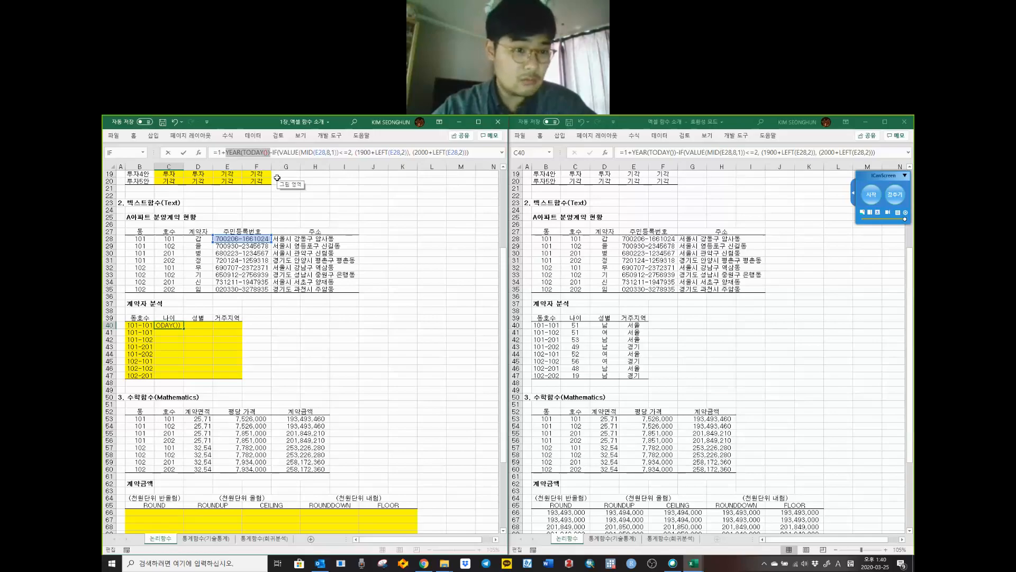
Step: Examine how TODAY() is nested as the argument of YEAR in the C40 formula, up to the minus sign
key("Left")
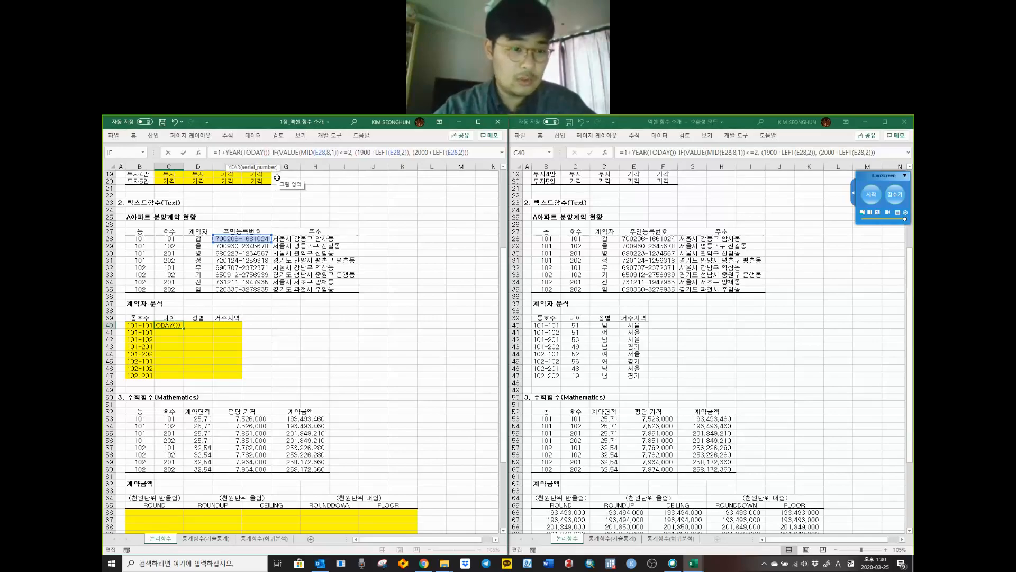
key("shift+Left")
key("shift+Left")
key("shift+Left")
key("shift+Left")
key("shift+Left")
key("shift+Left")
key("shift+Left")
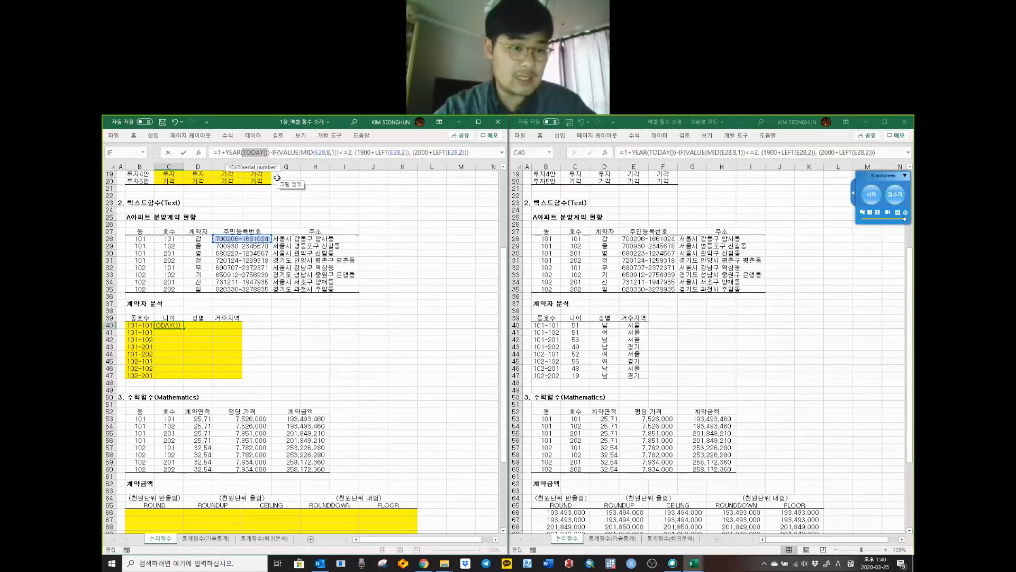
key("Left")
key("Left")
key("shift+Left")
key("shift+Left")
key("shift+Left")
key("shift+Left")
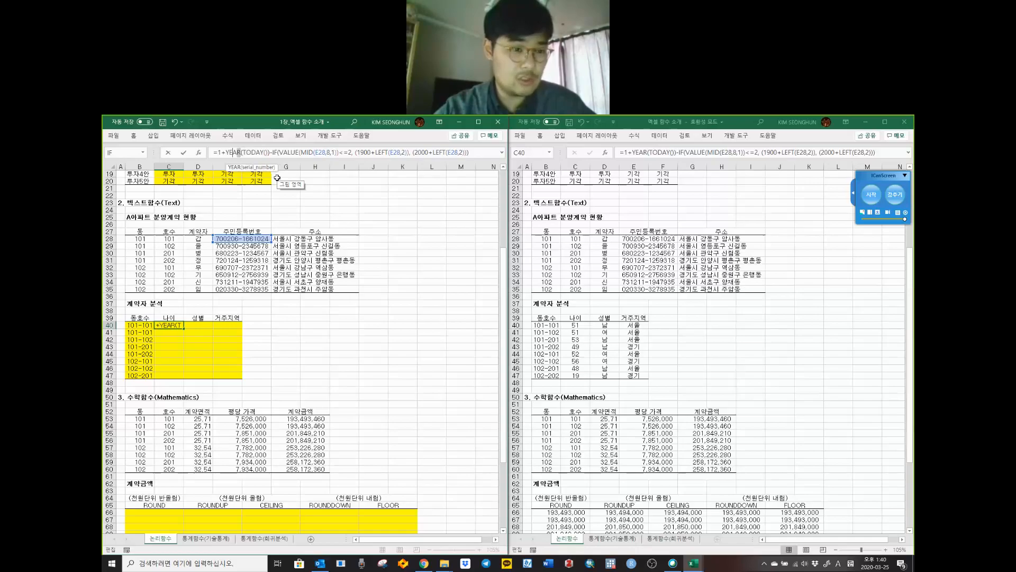
key("Right")
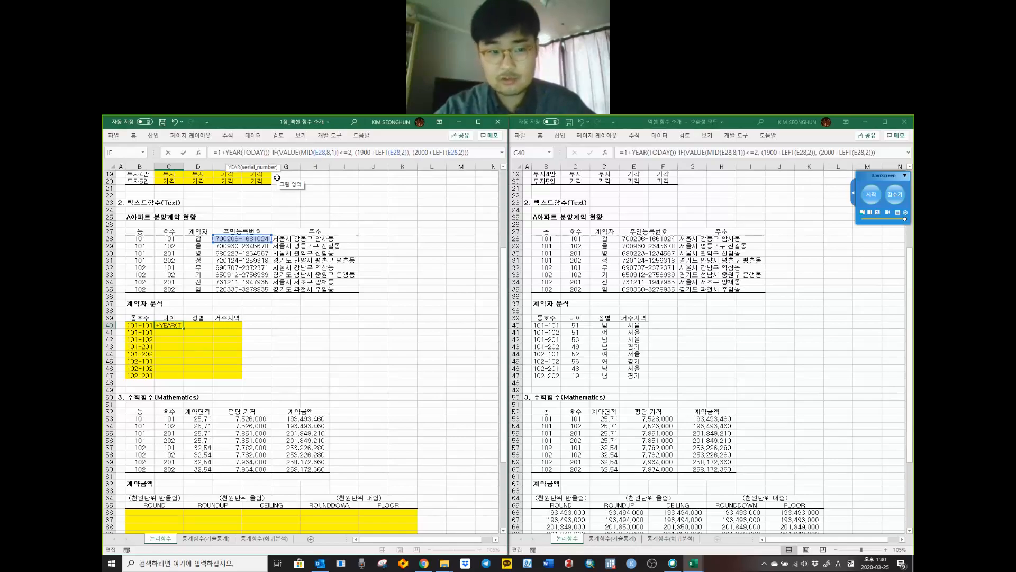
key("Left")
key("Left")
key("Left")
key("Right")
key("Right")
key("Right")
key("Right")
key("Right")
key("Right")
key("Right")
key("Right")
key("Right")
key("Right")
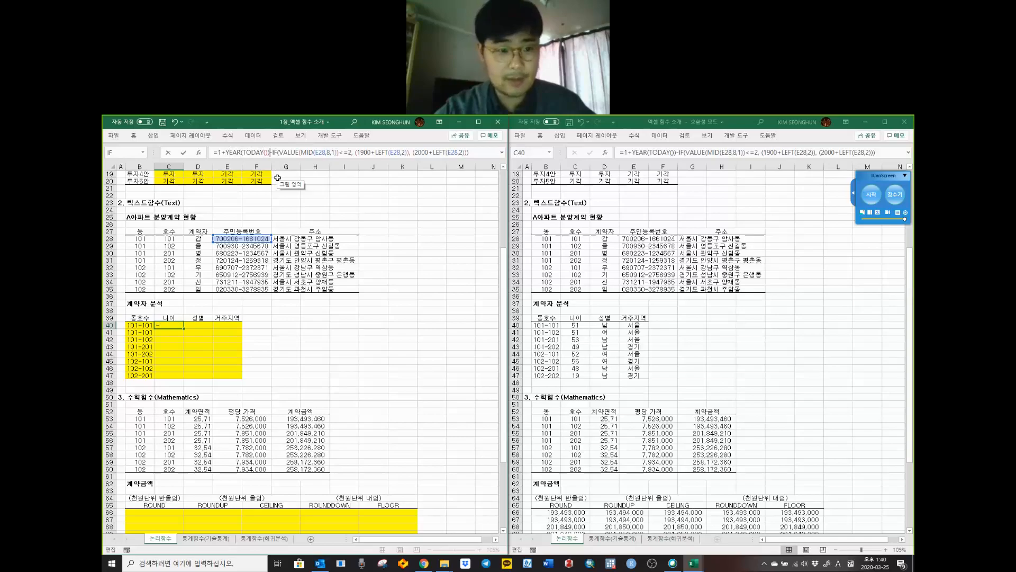
Step: Examine the IF(VALUE(MID(E28,8,1))<=2, (1900+LEFT(E28,2)), (2000+LEFT(E28,2))) part of the C40 formula
key("Right")
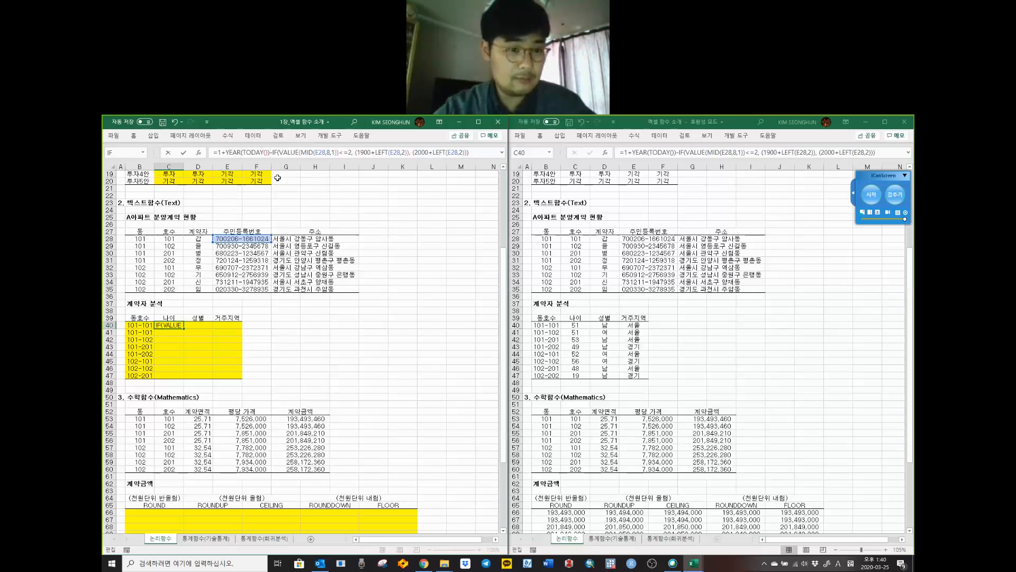
key("shift+Right")
key("shift+Right")
key("shift+Right")
key("shift+Right")
key("shift+Right")
key("shift+Right")
key("shift+Right")
key("shift+Right")
key("shift+Right")
key("shift+Right")
key("shift+Right")
key("shift+Right")
key("shift+Right")
key("shift+Right")
key("shift+Right")
key("shift+Right")
key("shift+Right")
key("shift+Right")
key("shift+Right")
key("shift+Right")
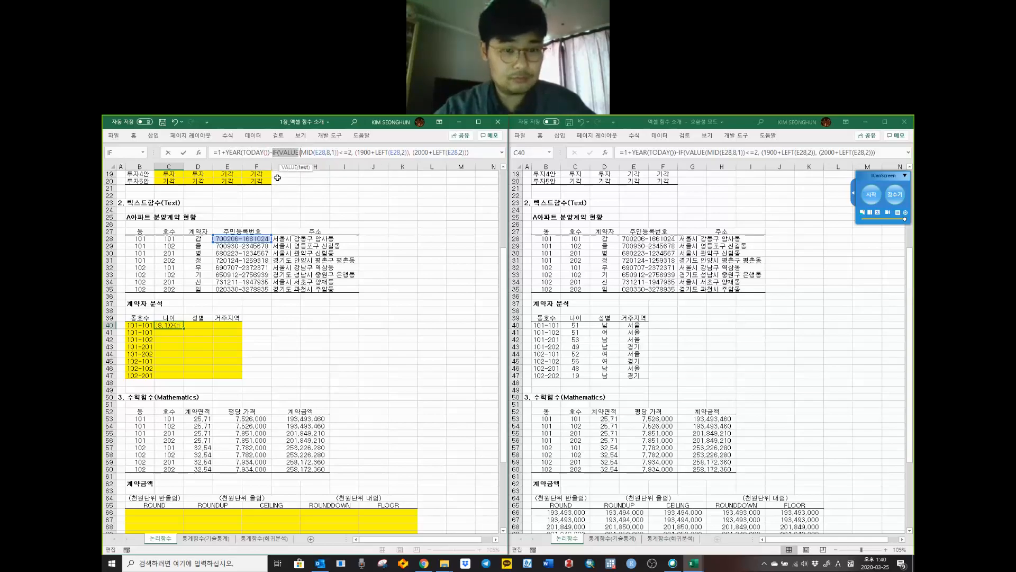
key("shift+Right")
key("shift+Right")
key("shift+Right")
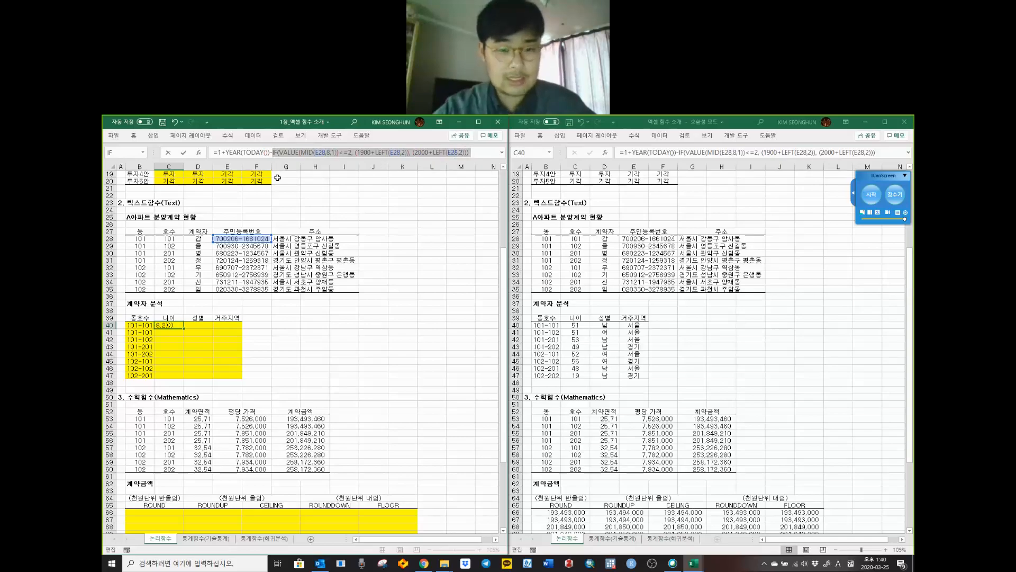
key("Right")
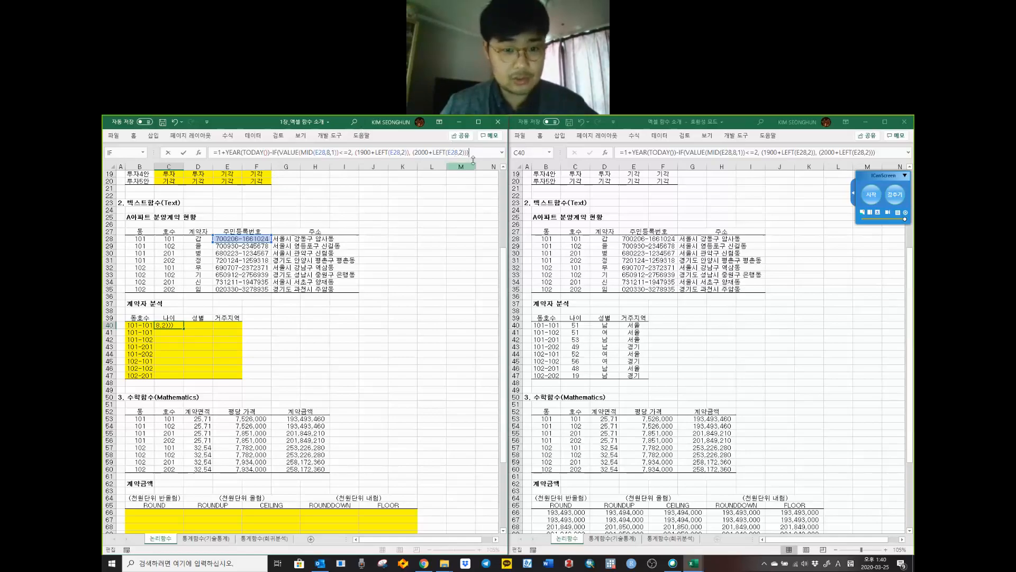
Step: Review the complete 나이 formula, commit it in C40 of the practice workbook and check its source 주민등록번호 in E28
left_click_drag(469, 152, 213, 152)
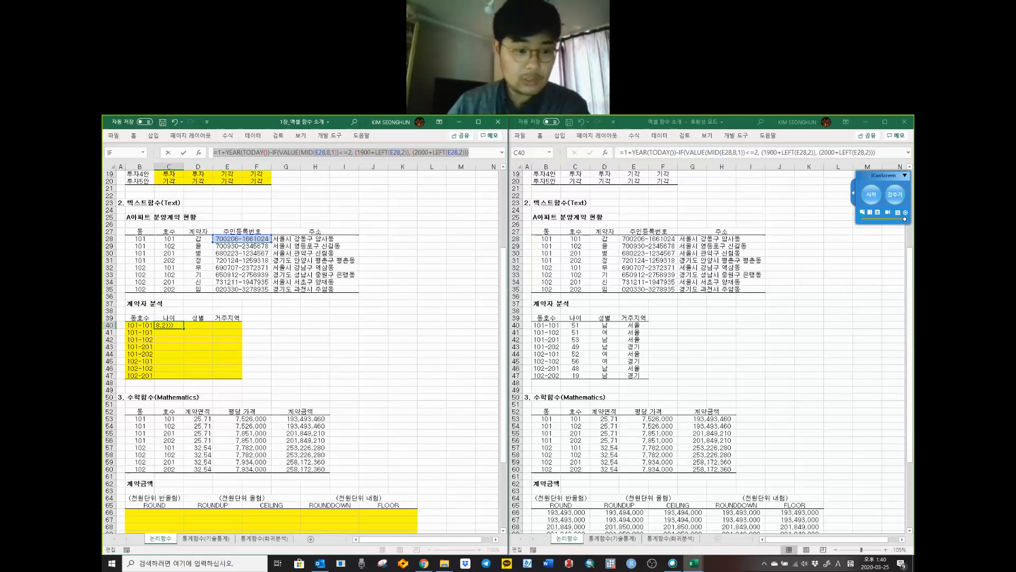
left_click(479, 156)
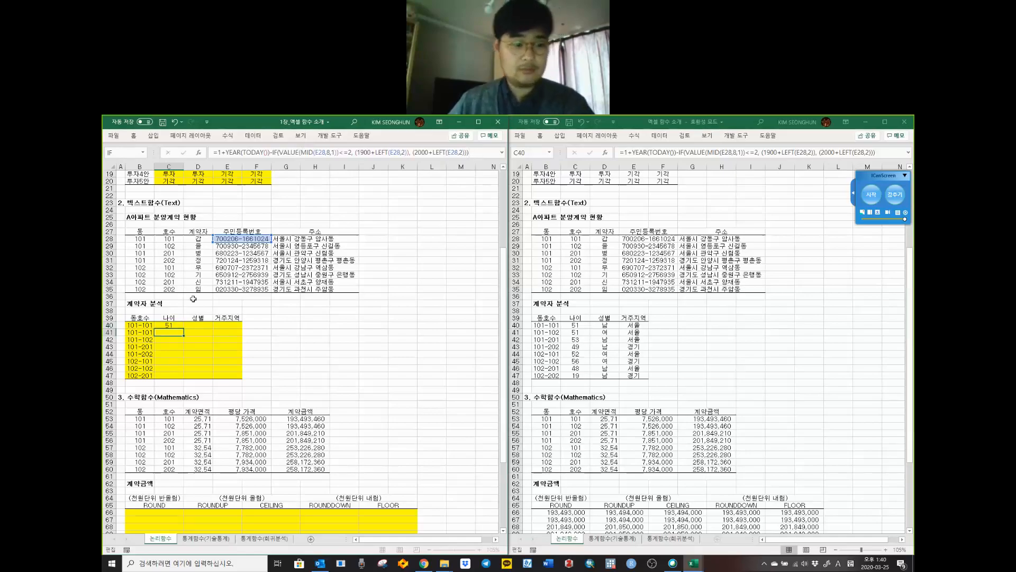
left_click(170, 326)
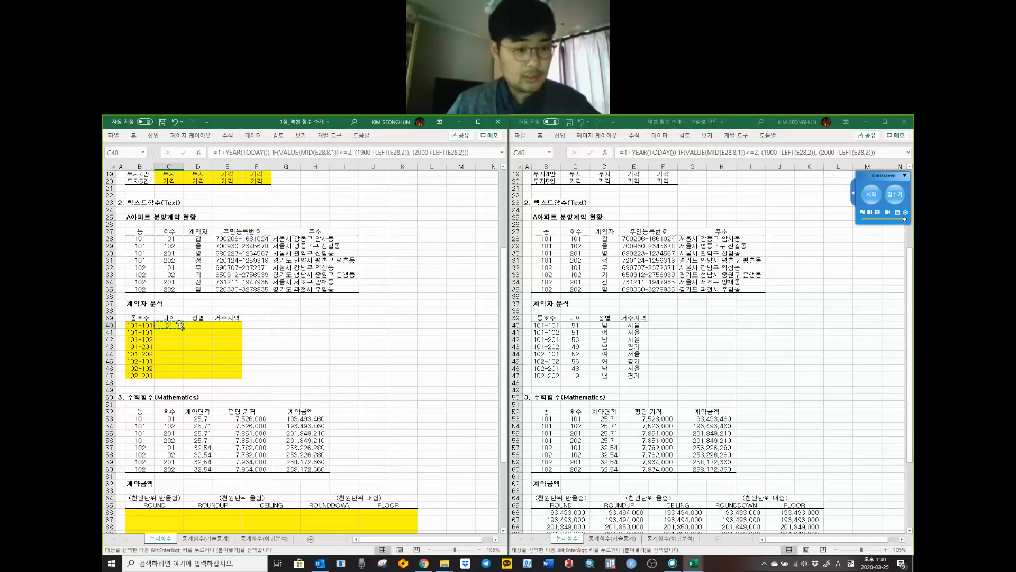
left_click(229, 239)
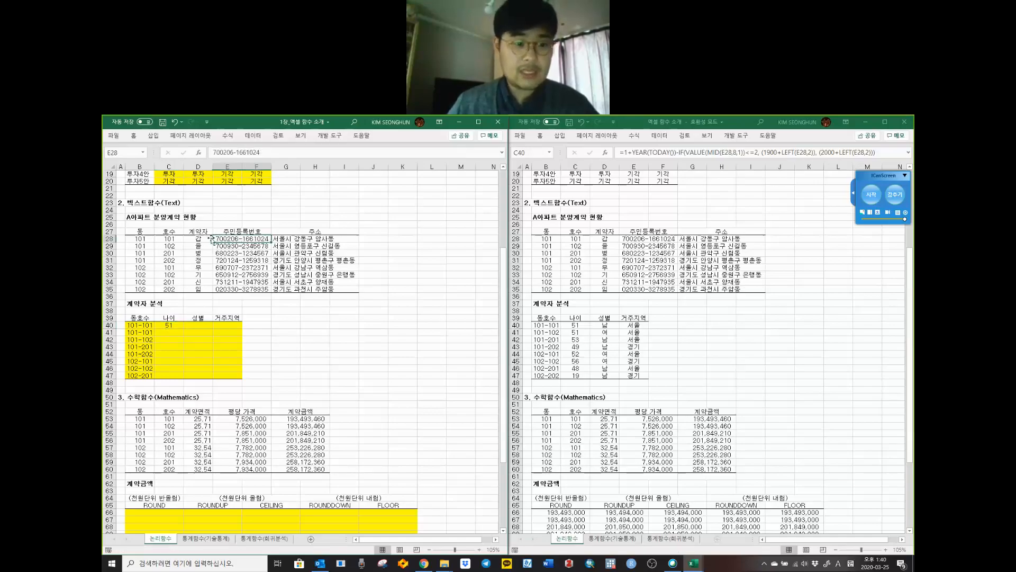
Step: Copy the 나이 formula from C40 down to C41:C47 in the practice workbook and dismiss the clipboard warning
left_click(172, 325)
key("ctrl+c")
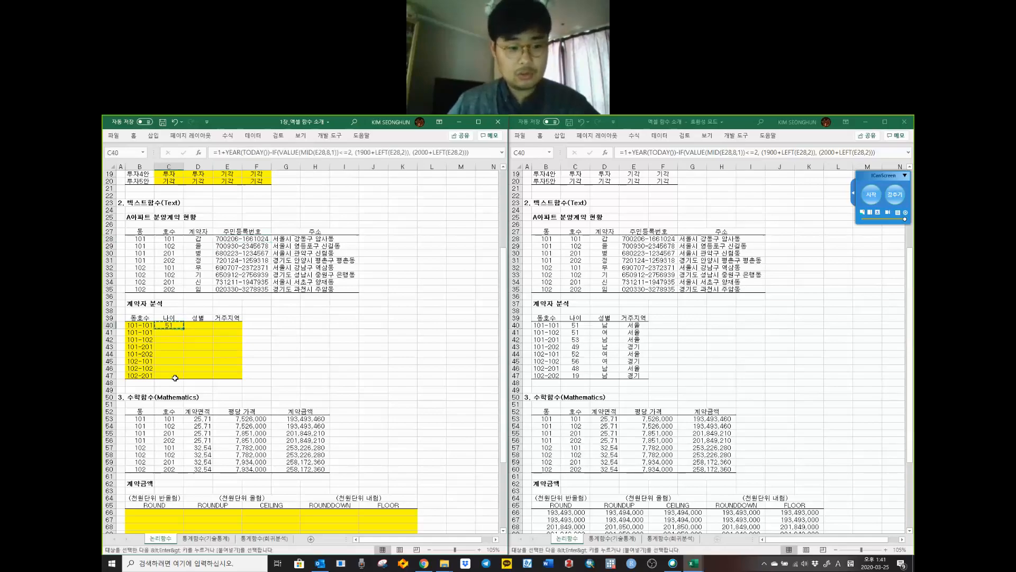
left_click_drag(179, 331, 174, 376)
right_click(176, 369)
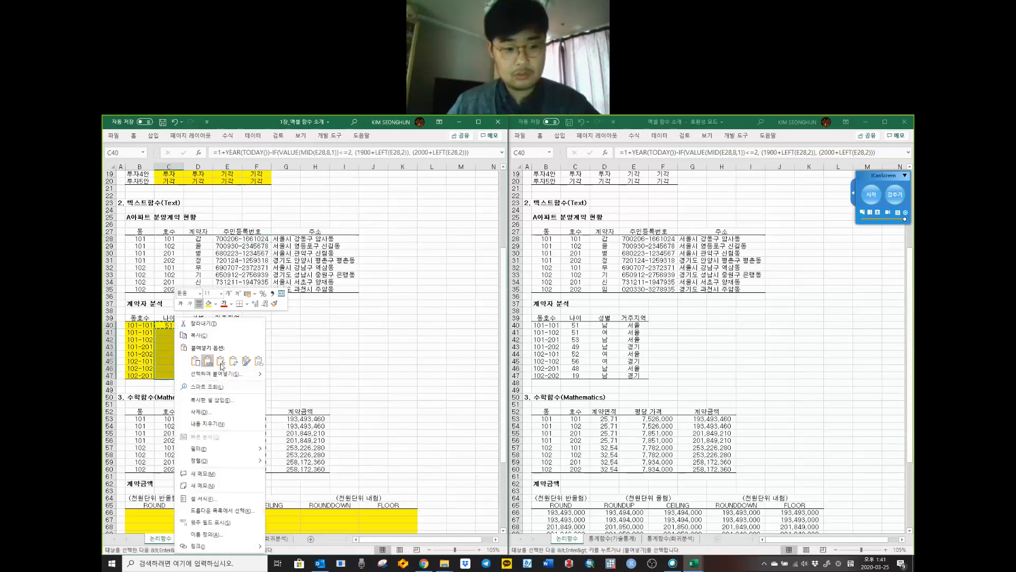
left_click(210, 362)
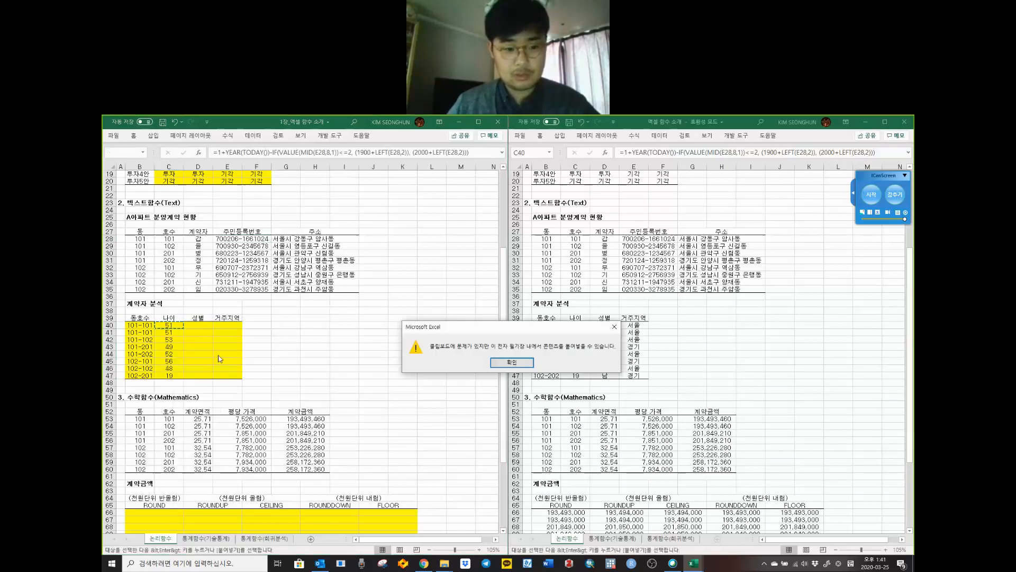
left_click(520, 365)
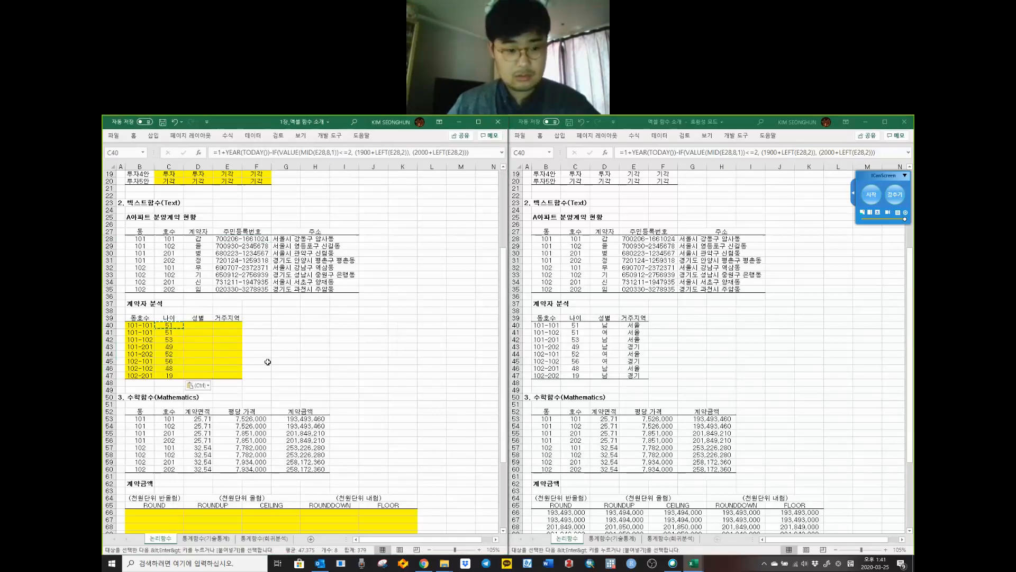
left_click(203, 338)
left_click(198, 327)
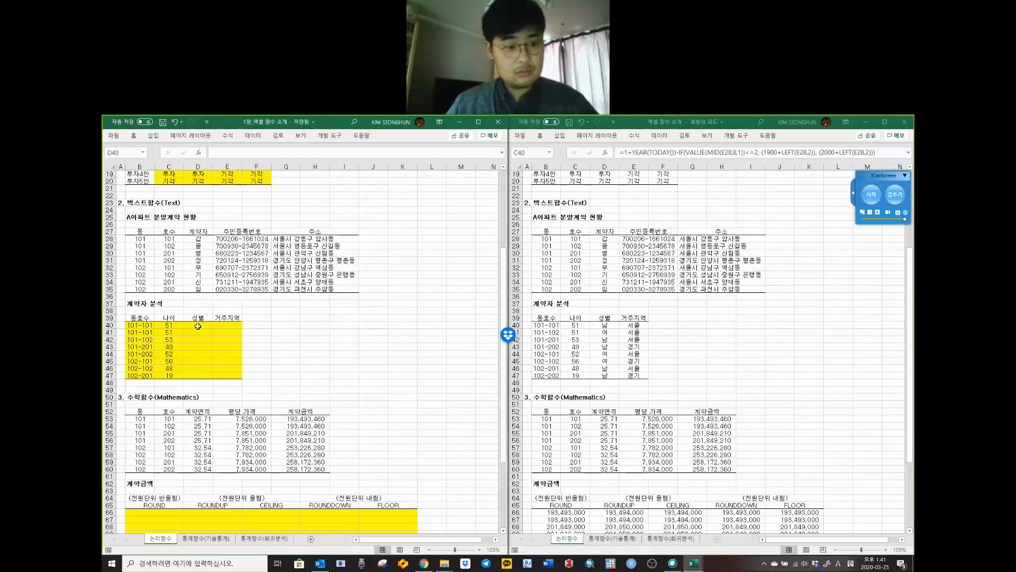
left_click(210, 351)
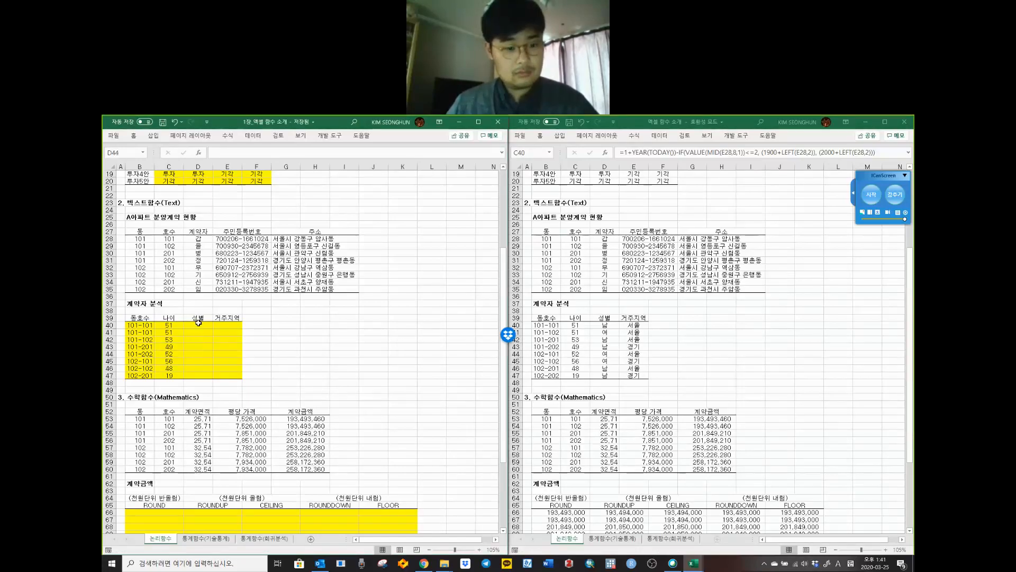
left_click(195, 326)
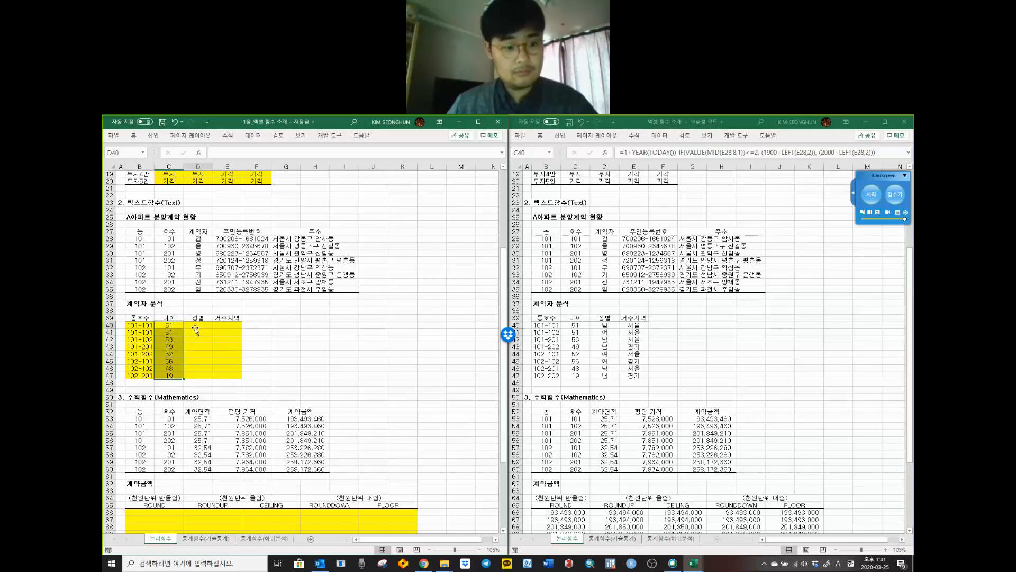
left_click(480, 411)
left_click(201, 337)
left_click(203, 325)
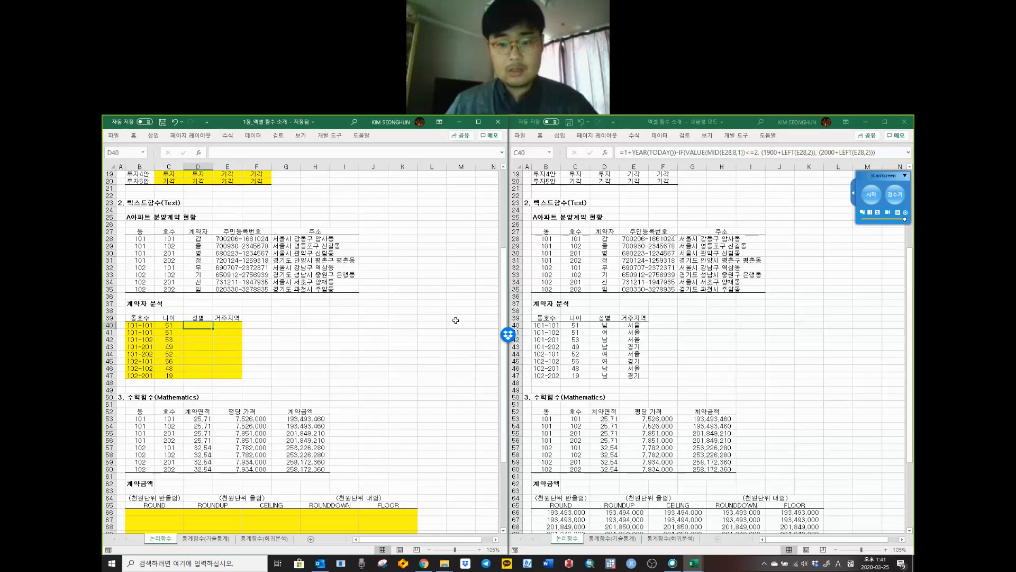
Step: Examine the 주민등록번호 entries in E28:E35 and the 성별 formula in D40 of the answer workbook
left_click(258, 239)
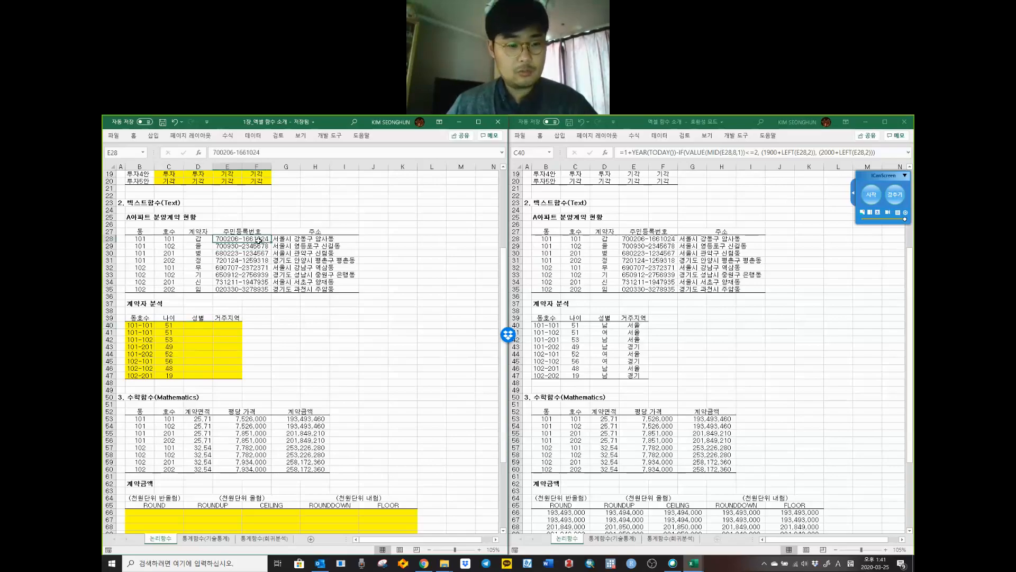
left_click_drag(258, 239, 261, 290)
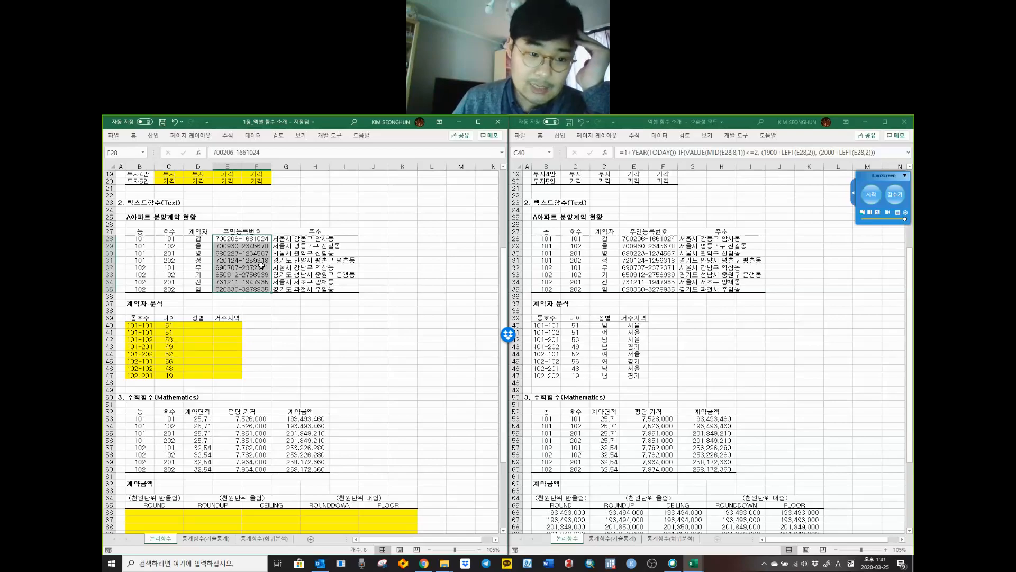
left_click(200, 326)
left_click(336, 337)
left_click(607, 324)
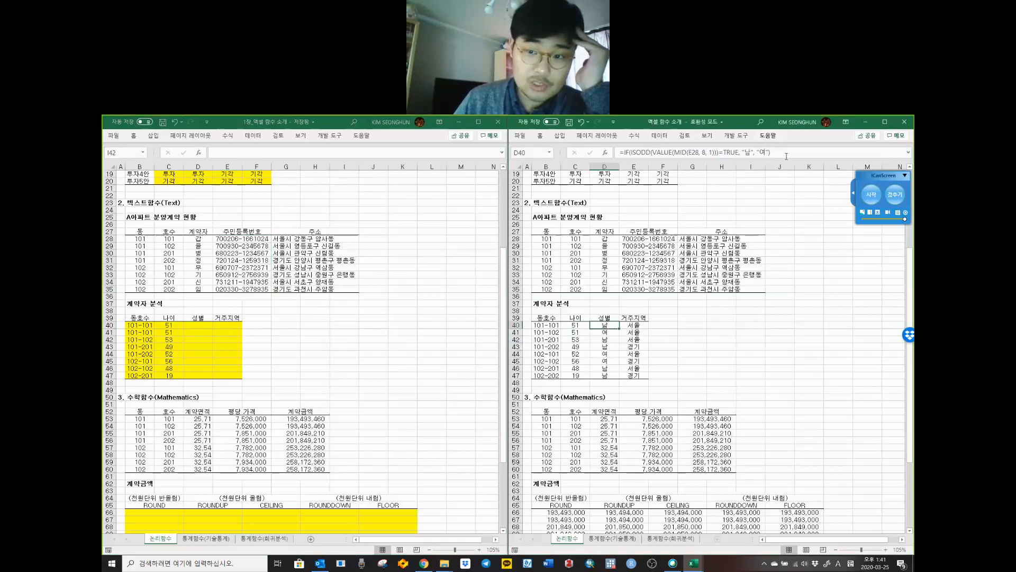
Step: Copy the 성별 formula =IF(ISODD(VALUE(MID(E28, 8, 1)))=TRUE, "남", "여") from D40 of the answer workbook into D40 of the practice workbook
left_click_drag(787, 156, 420, 152)
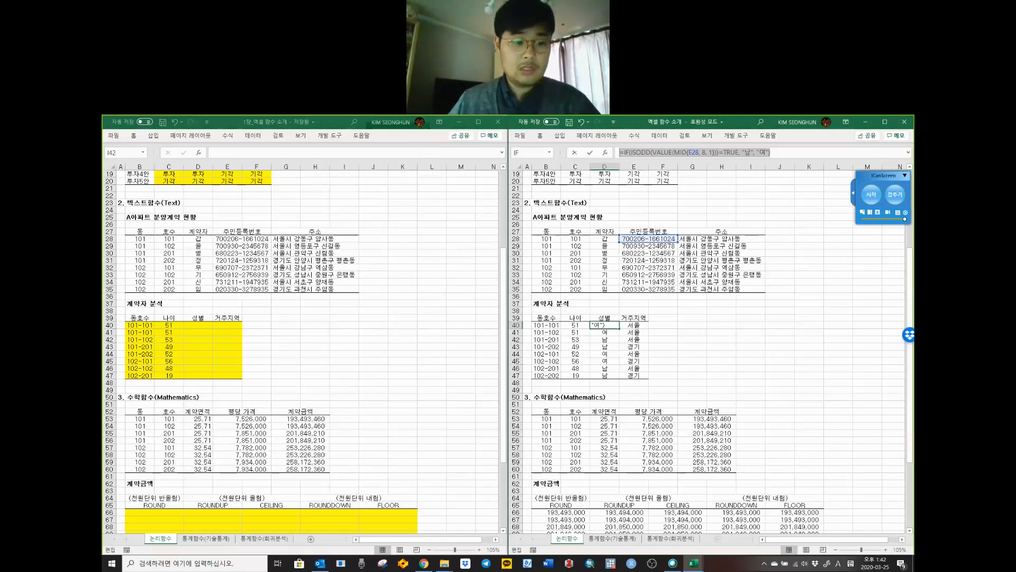
left_click(195, 325)
left_click(200, 324)
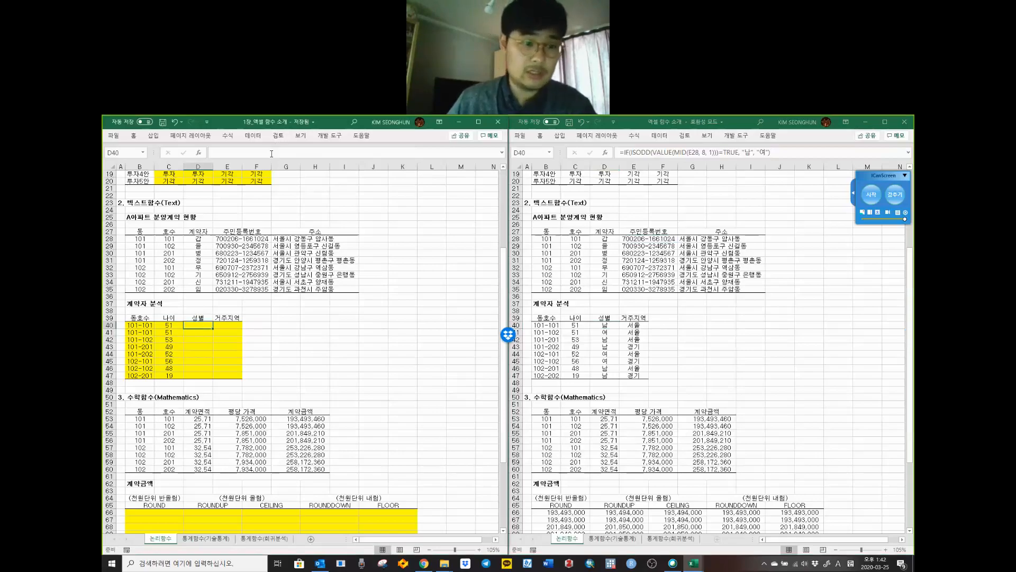
left_click(272, 153)
key("ctrl+v")
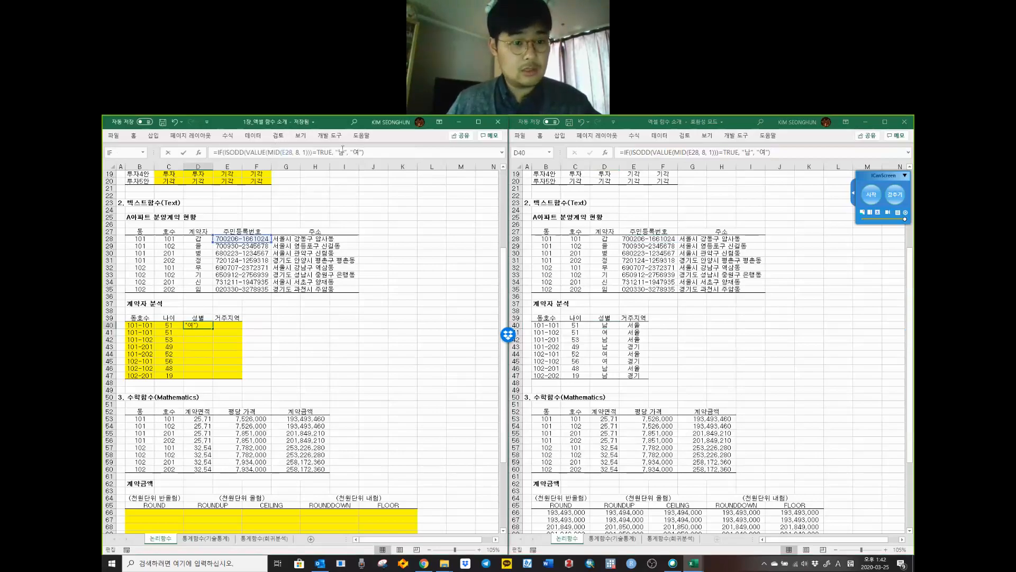
Step: Examine the ISODD function and the nested VALUE(MID(E28, 8, 1)) expression in the practice D40 formula
left_click(226, 152)
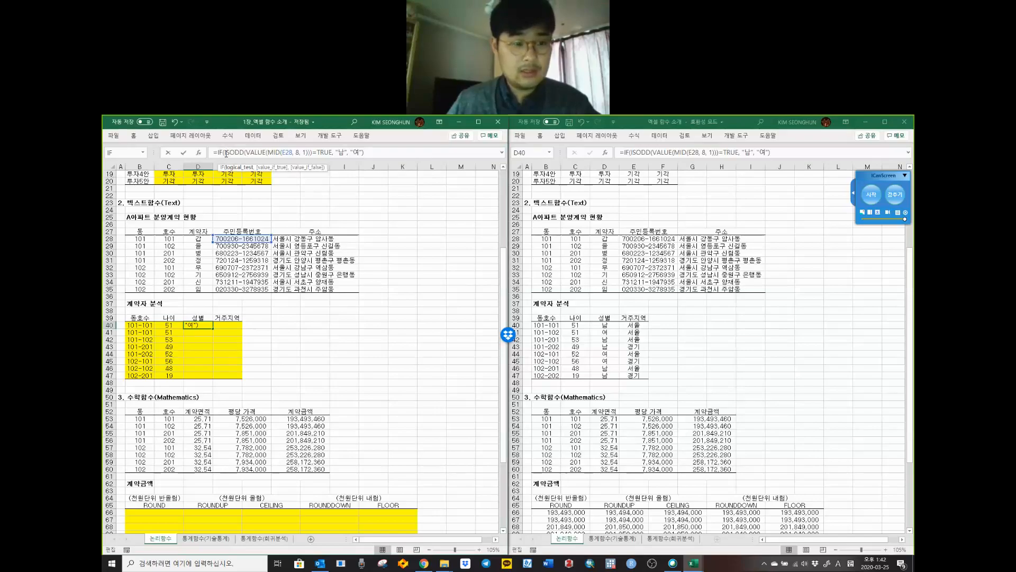
left_click_drag(236, 153, 245, 153)
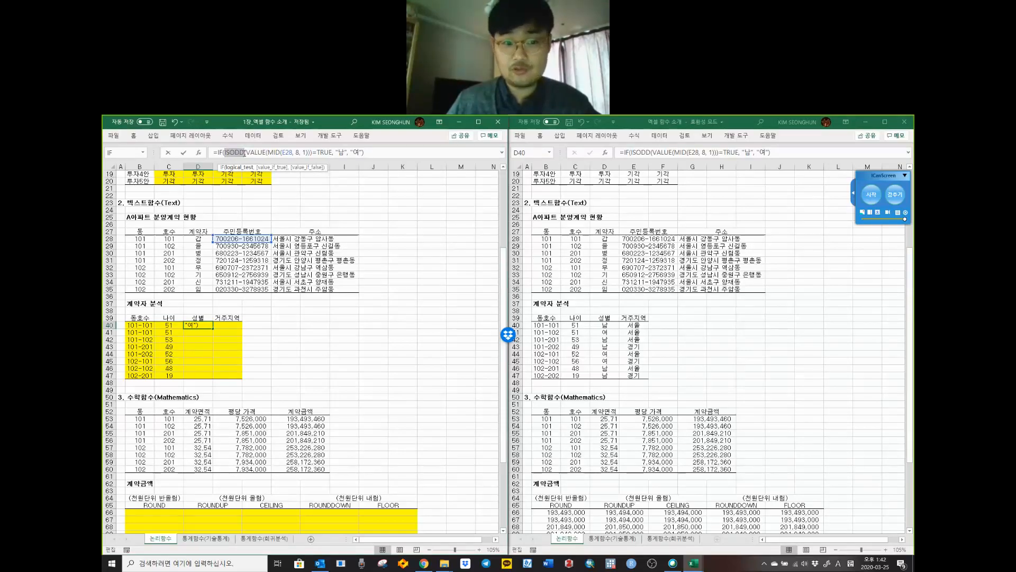
left_click_drag(246, 152, 267, 153)
key("shift+Right")
key("shift+Right")
key("shift+Right")
key("shift+Right")
key("shift+Right")
key("shift+Right")
key("shift+Right")
key("shift+Right")
key("shift+Right")
key("shift+Right")
key("shift+Right")
key("shift+Right")
key("shift+Right")
key("shift+Right")
key("shift+Right")
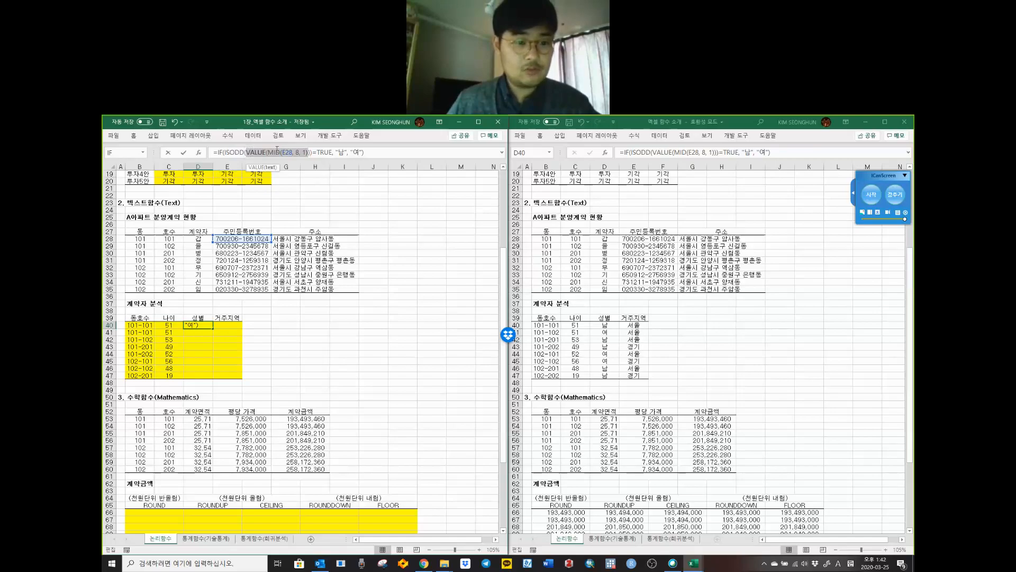
Step: Examine the text, start_num and num_chars arguments of MID(E28, 8, 1) against the 주민등록번호 in E28
left_click(283, 152)
left_click_drag(267, 152, 310, 153)
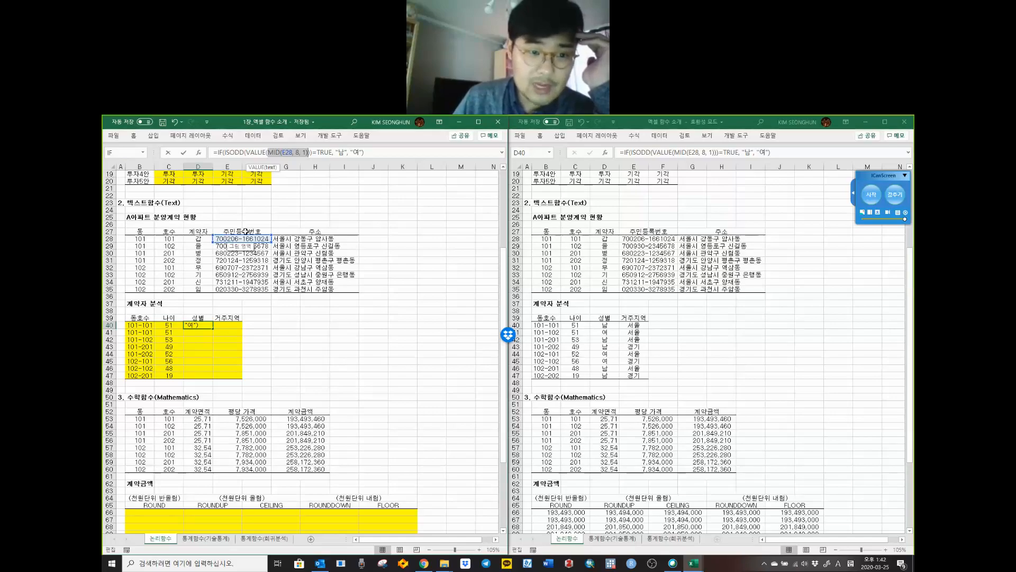
left_click(294, 153)
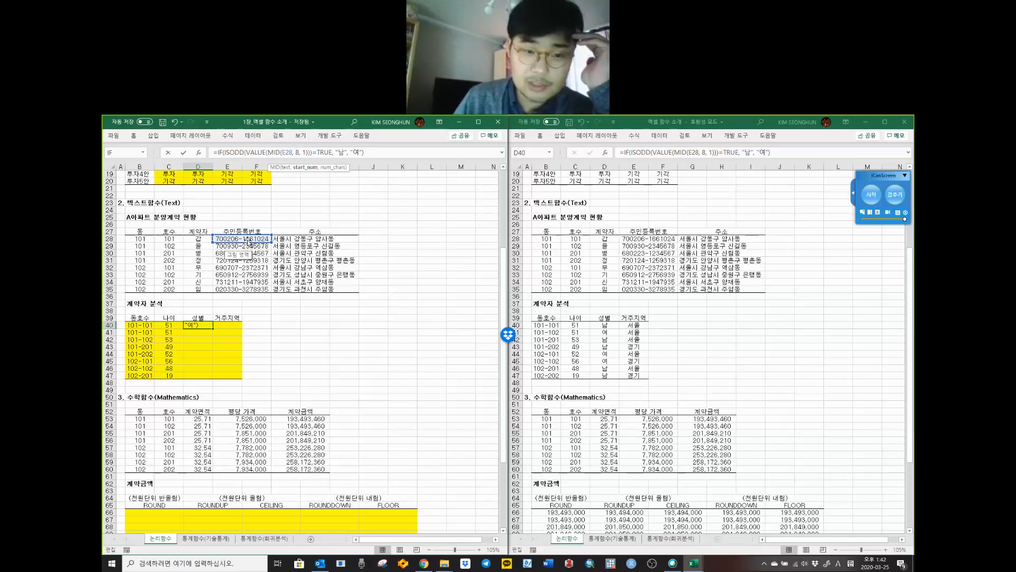
left_click(304, 152)
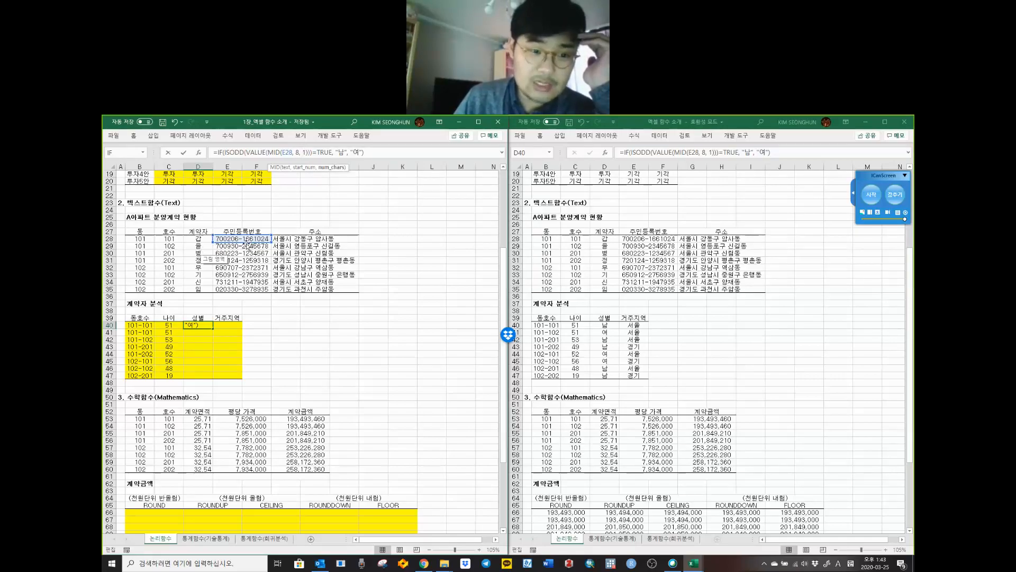
left_click(266, 152)
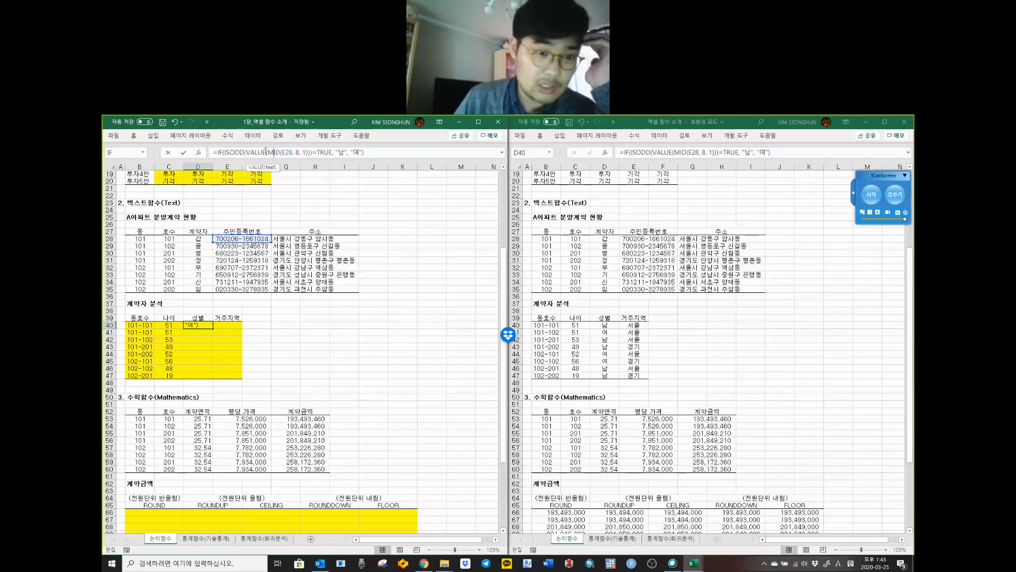
left_click(264, 152)
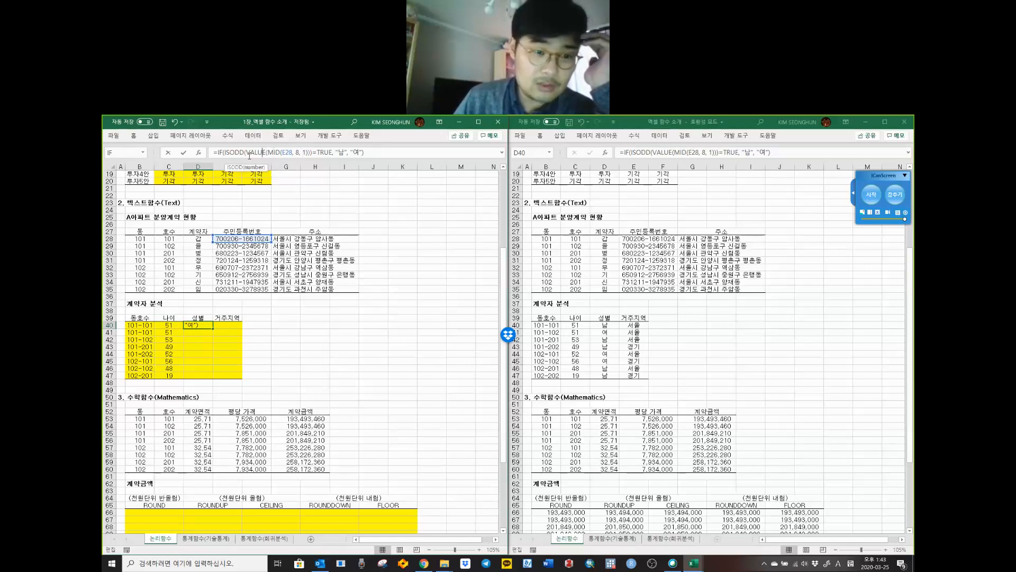
Step: Examine how VALUE wraps the MID result and how ISODD(...)=TRUE forms the logical test in D40
left_click_drag(247, 153, 308, 153)
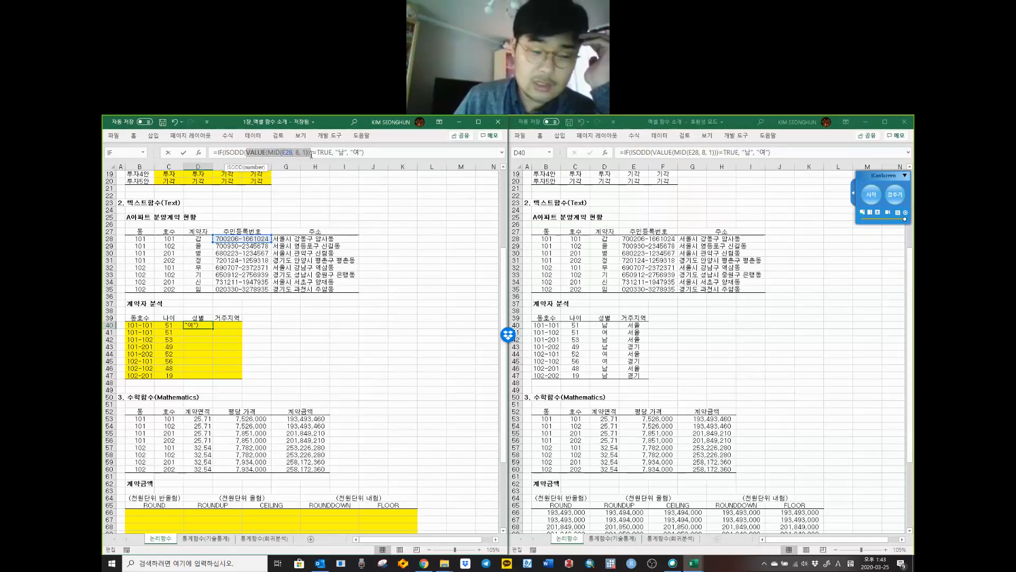
left_click_drag(267, 152, 314, 153)
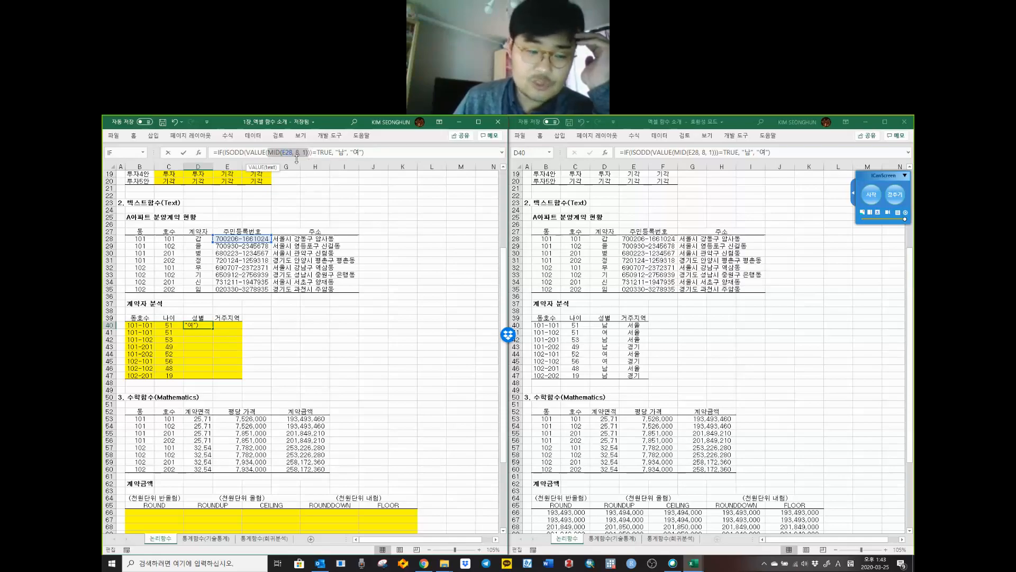
left_click_drag(246, 152, 267, 152)
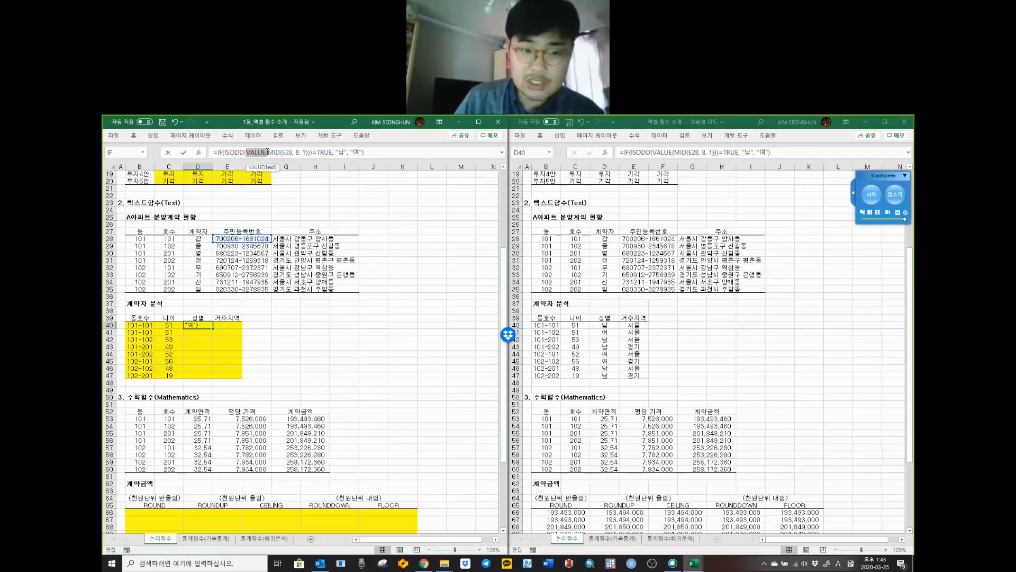
left_click_drag(274, 152, 307, 154)
left_click_drag(224, 153, 311, 152)
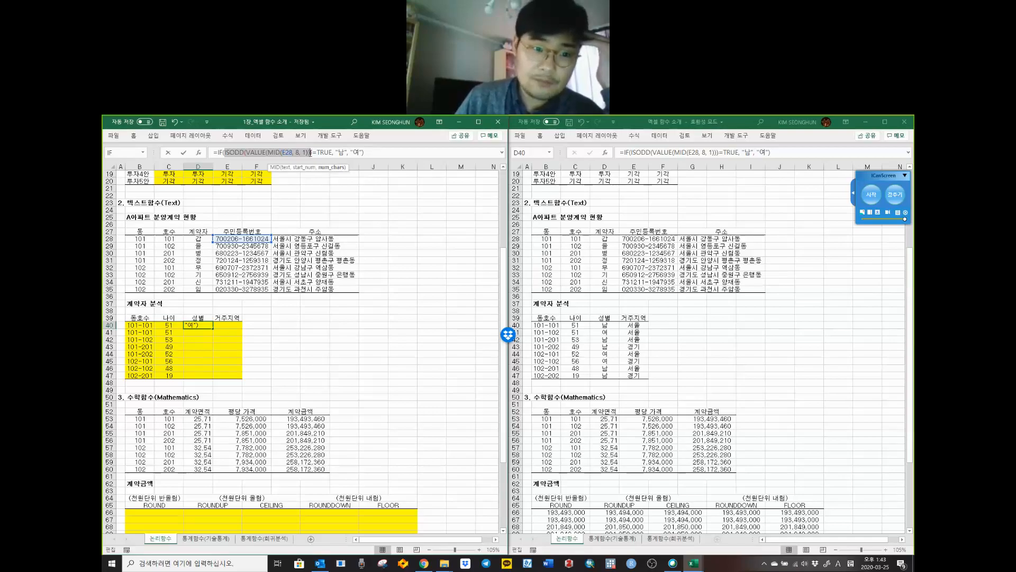
left_click_drag(311, 152, 220, 154)
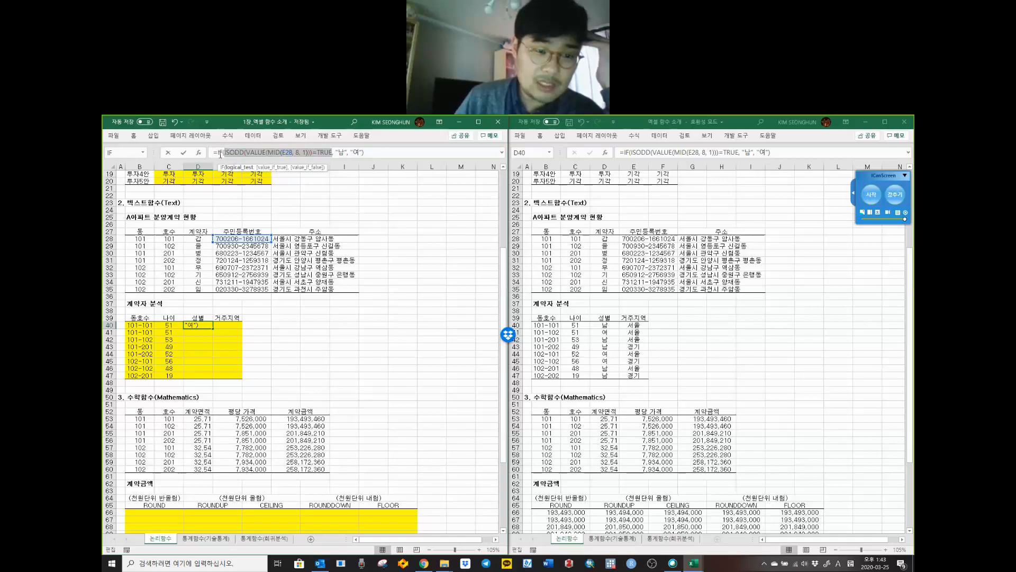
Step: Review the "남" and "여" outcomes of the IF formula and commit it in D40 of the practice workbook
left_click(341, 154)
left_click(358, 153)
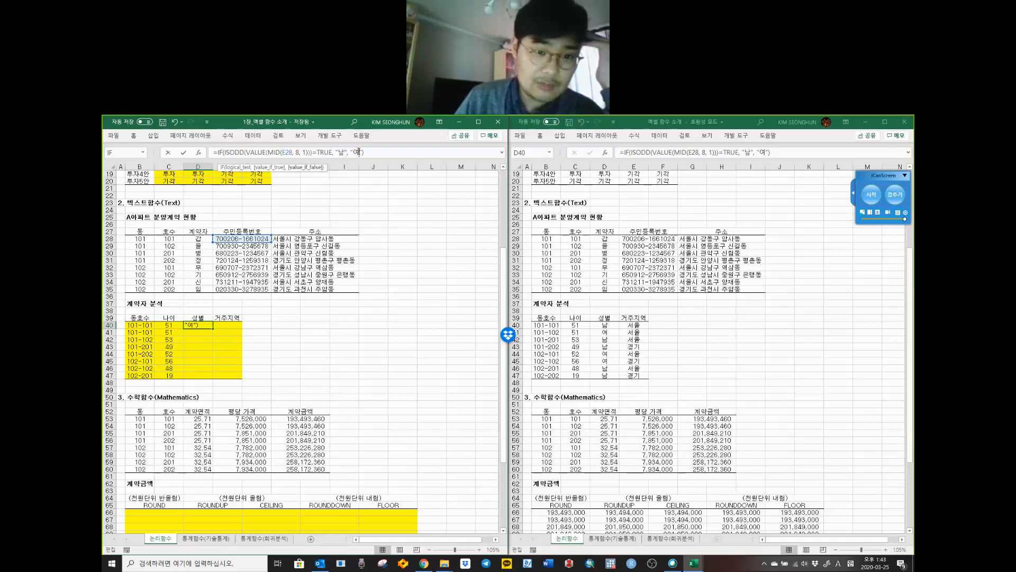
left_click(331, 153)
left_click(344, 154)
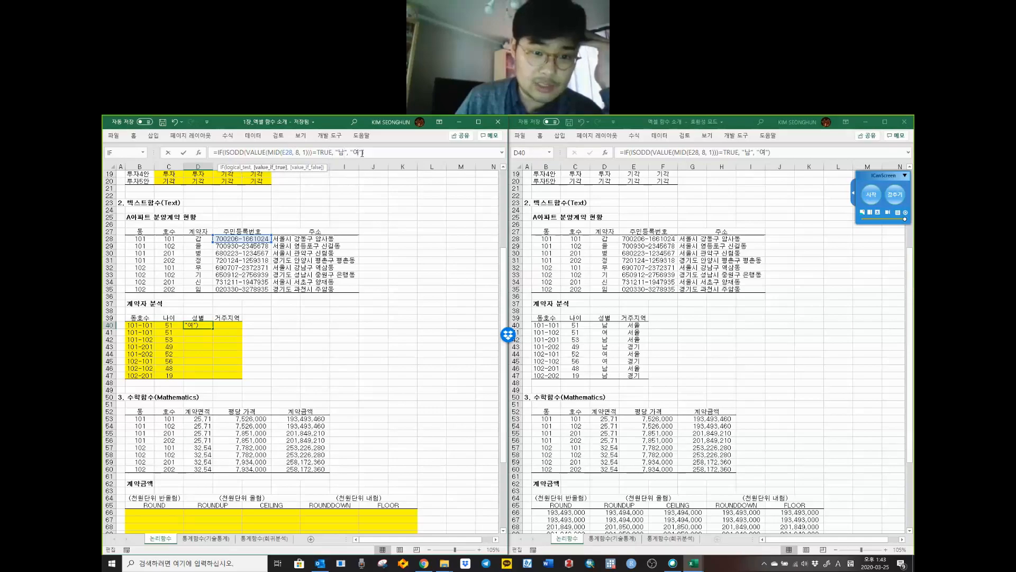
key("Return")
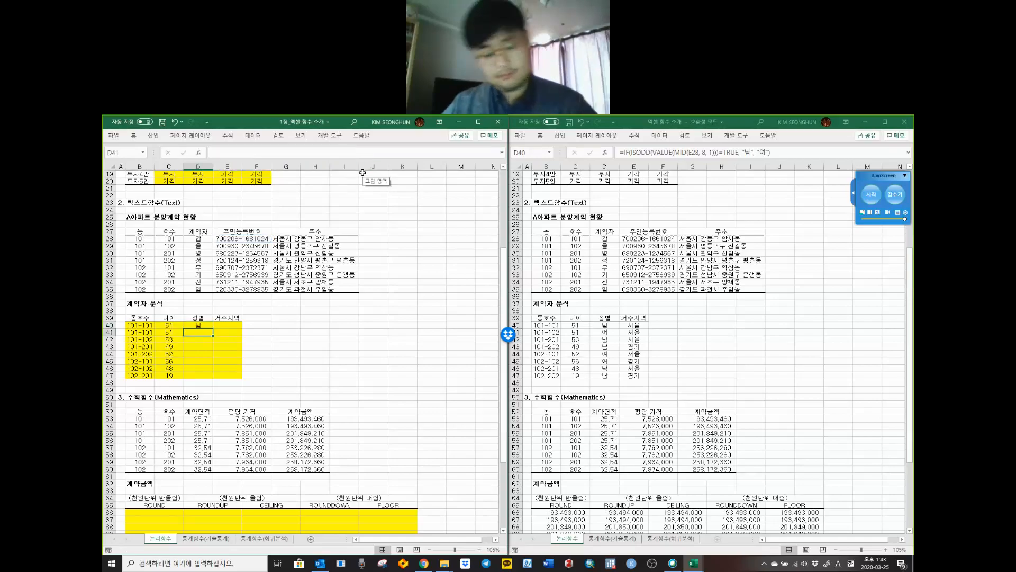
left_click(208, 326)
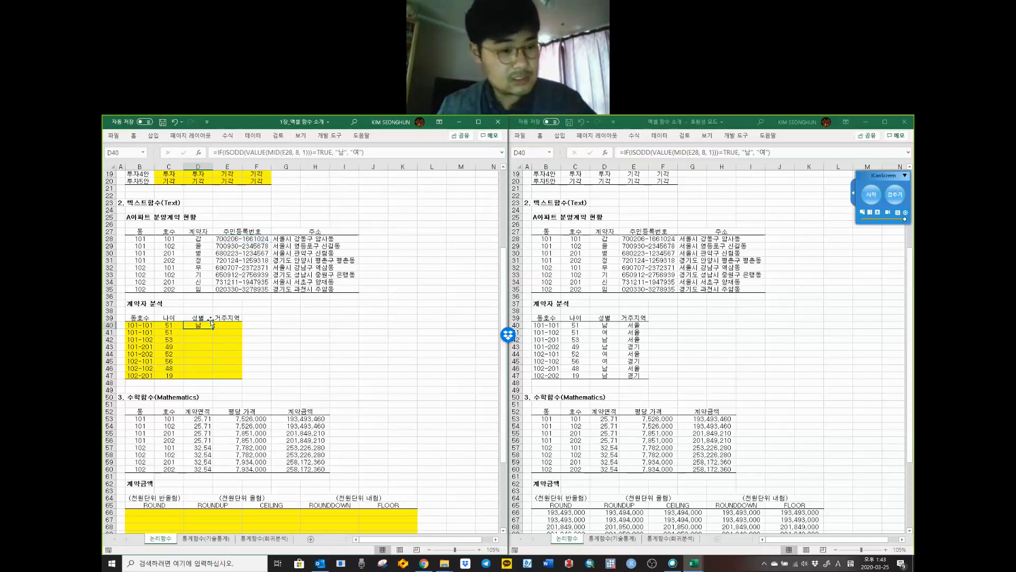
left_click_drag(386, 151, 106, 142)
key("Escape")
left_click_drag(200, 331, 200, 375)
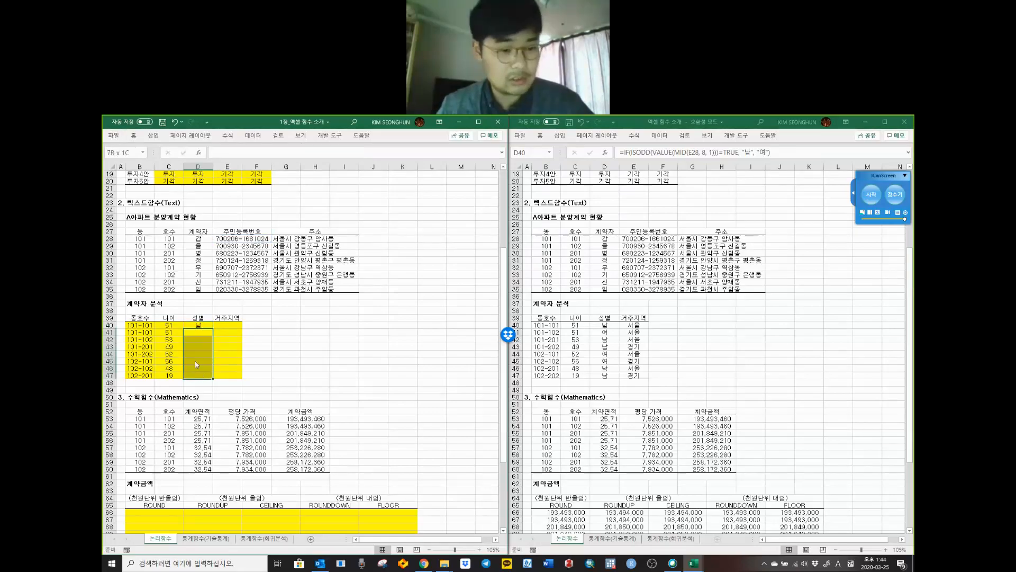
right_click(197, 366)
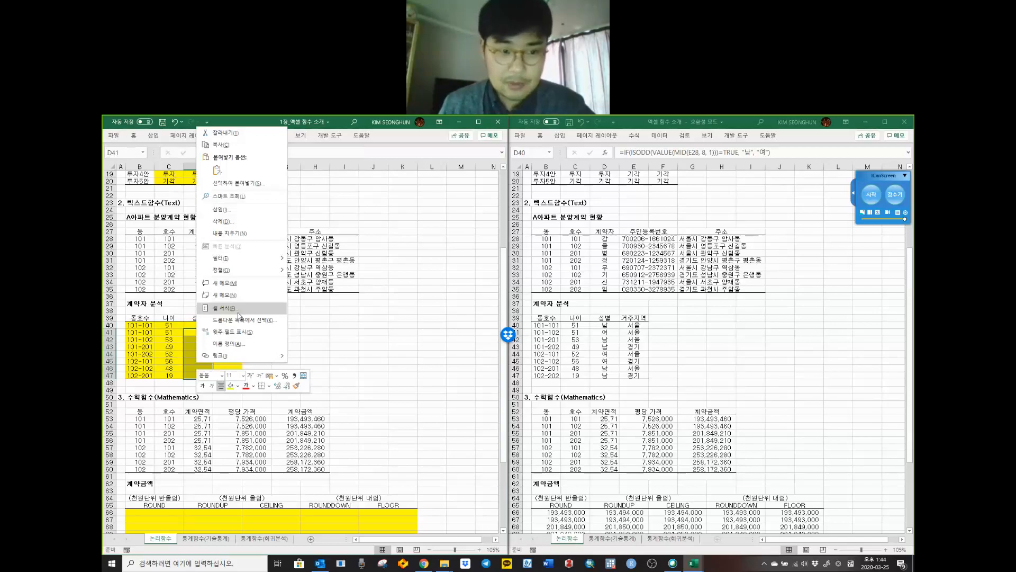
key("Escape")
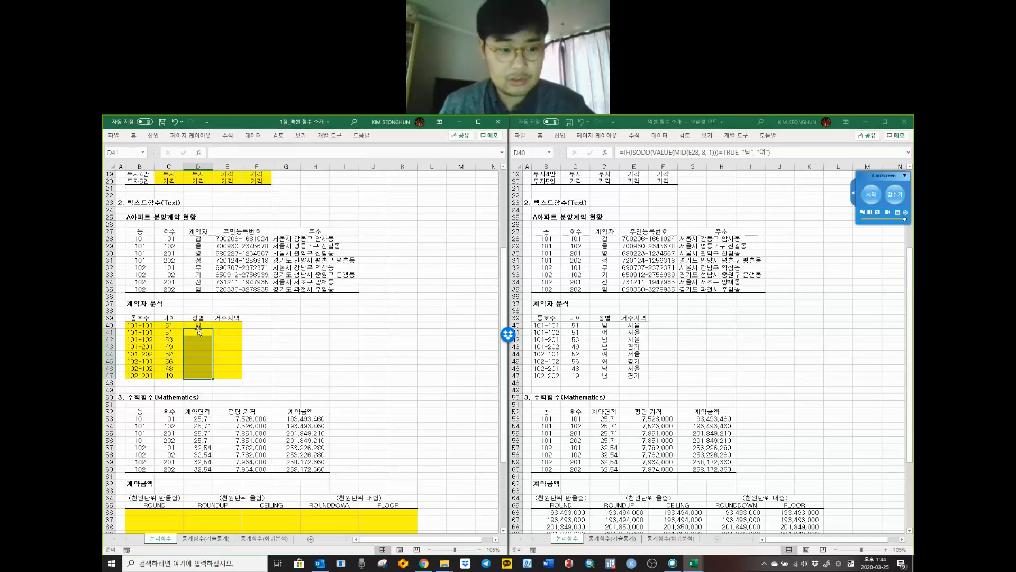
Step: Copy the 성별 formula from D40 down to D41:D47 in the practice workbook and clear the copy mode
left_click(197, 325)
key("ctrl+c")
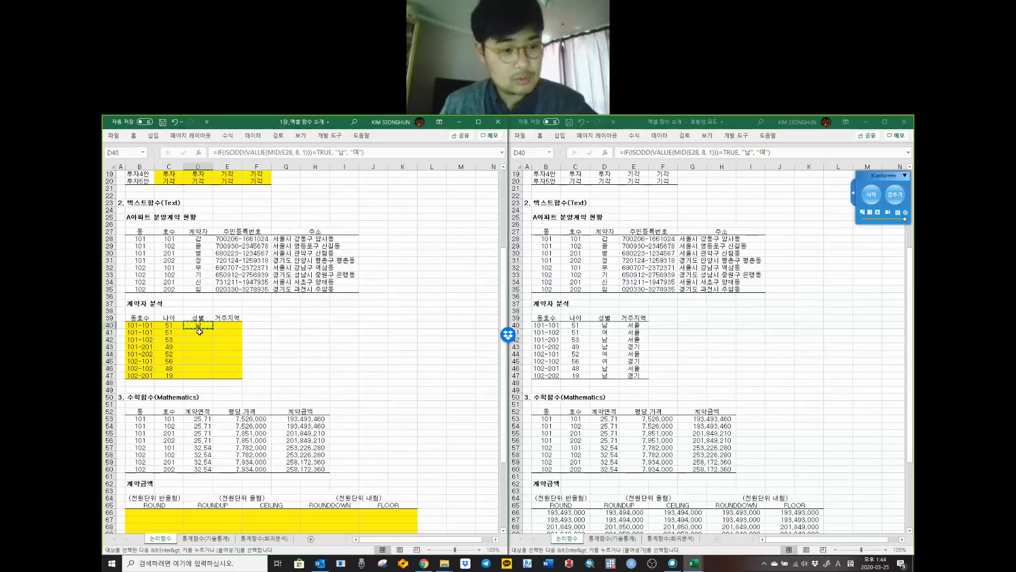
left_click_drag(198, 332, 199, 375)
right_click(198, 375)
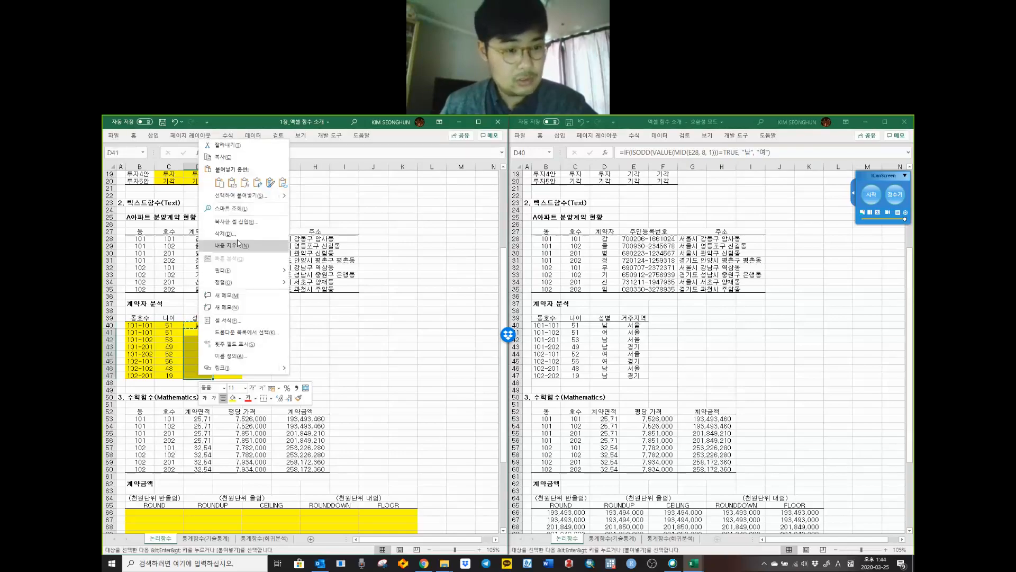
left_click(248, 195)
left_click(246, 325)
left_click(228, 327)
key("Escape")
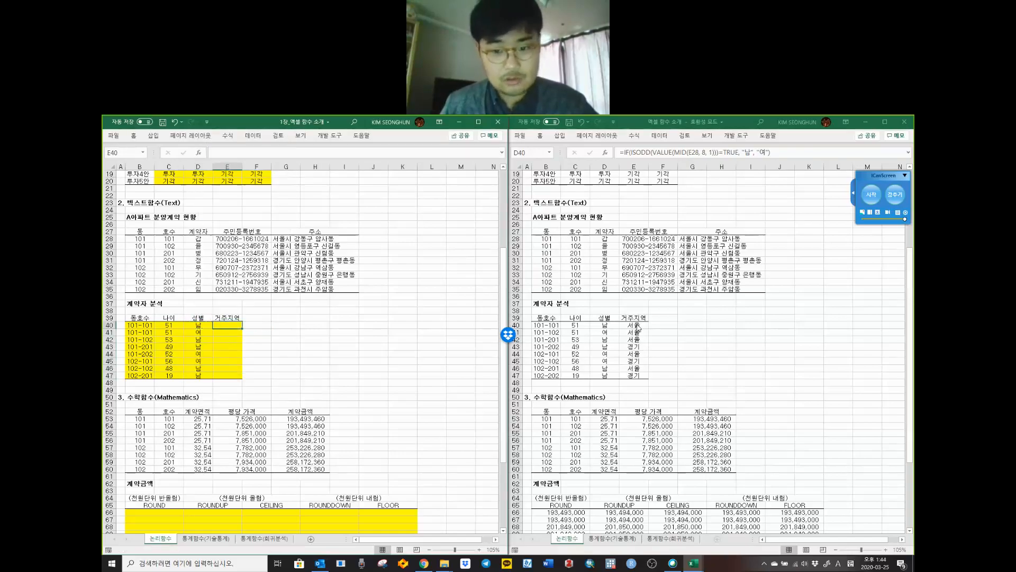
Step: Copy the 거주지역 formula =LEFT(G28,2) from E40 of the answer workbook into E40 of the practice workbook
left_click(640, 327)
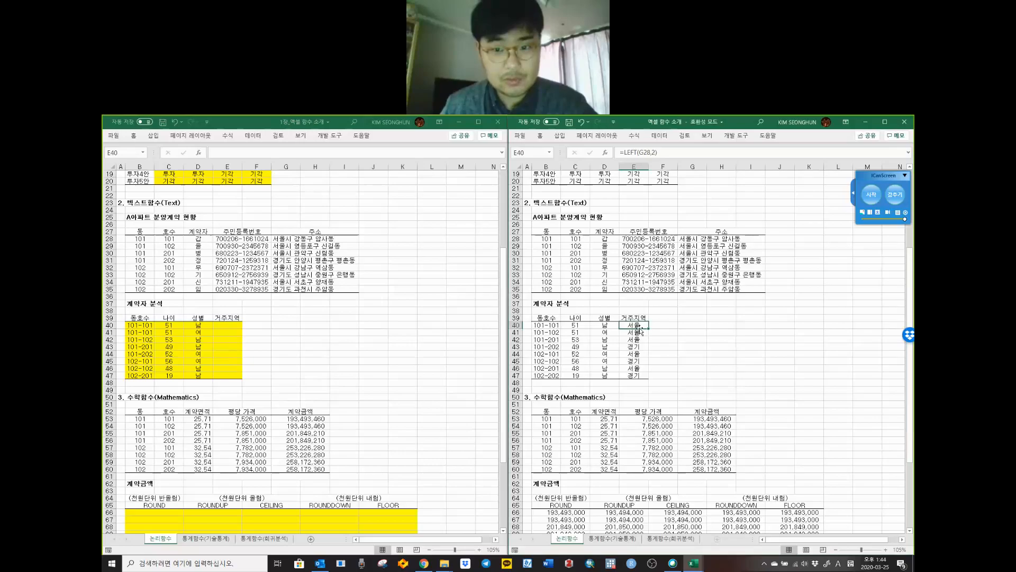
left_click(677, 152)
key("Escape")
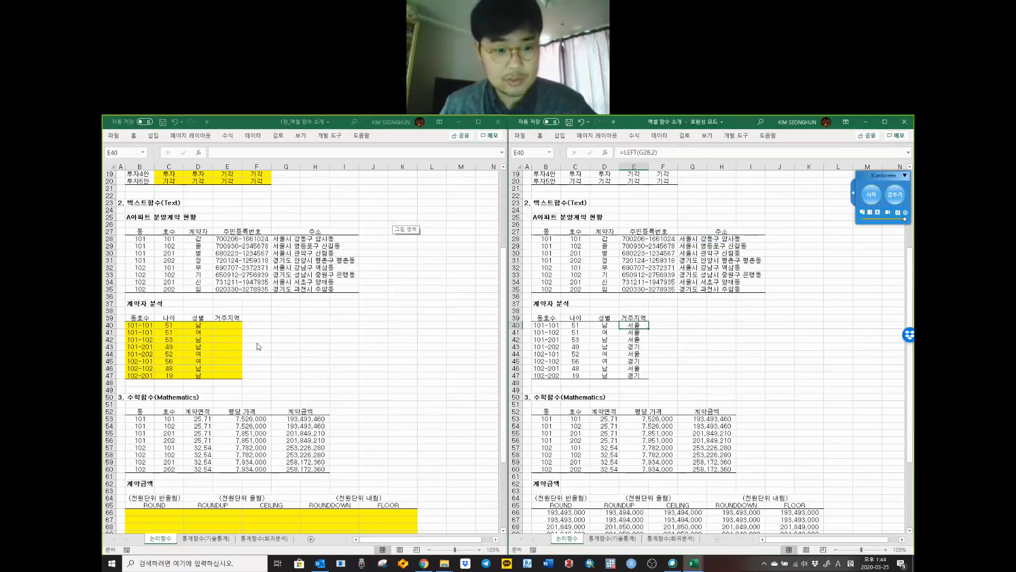
left_click(225, 326)
left_click(231, 153)
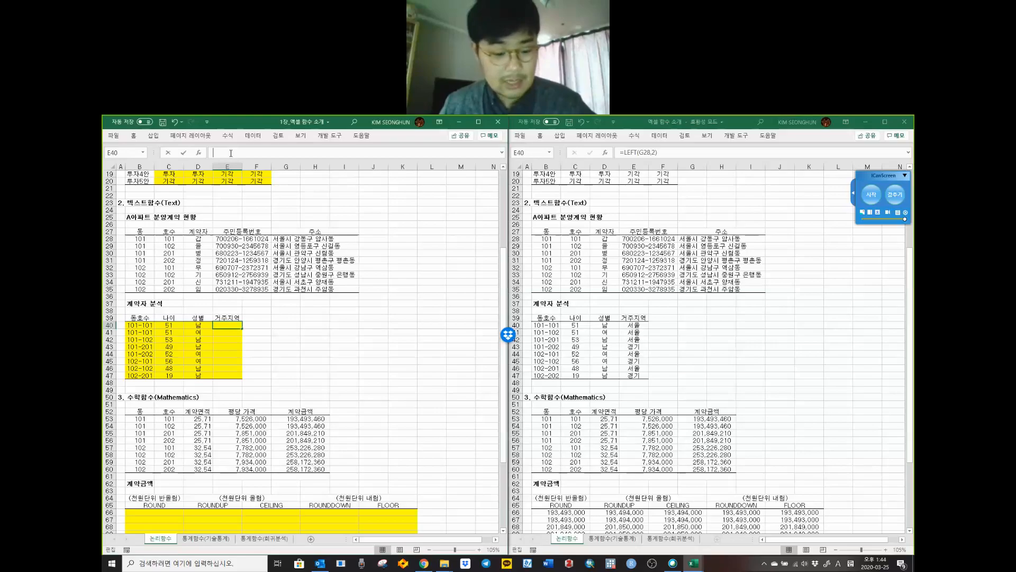
key("ctrl+v")
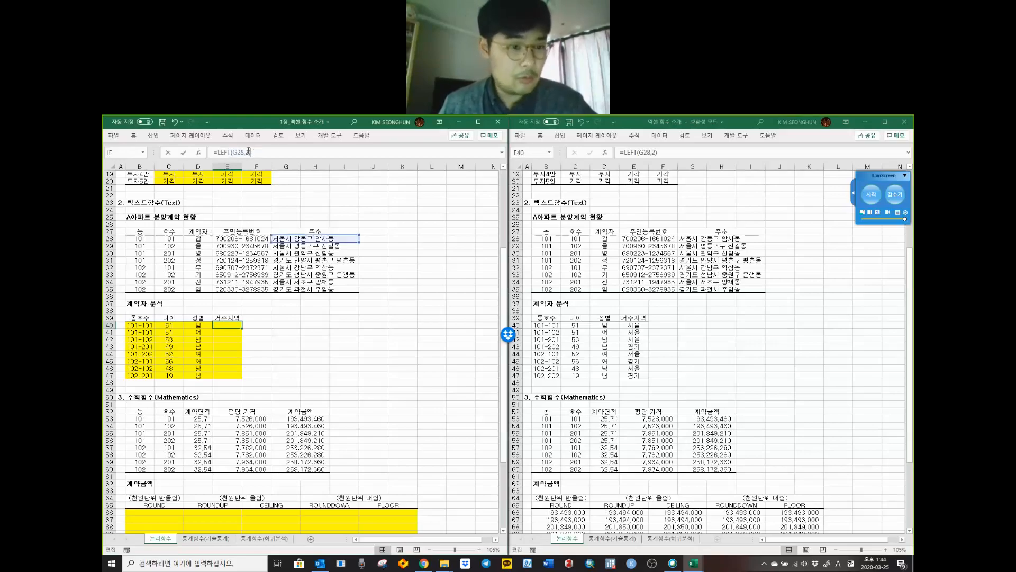
Step: Review the G28 and 2 arguments of the LEFT formula and commit it in E40 of the practice workbook
left_click(238, 153)
left_click_drag(232, 153, 245, 152)
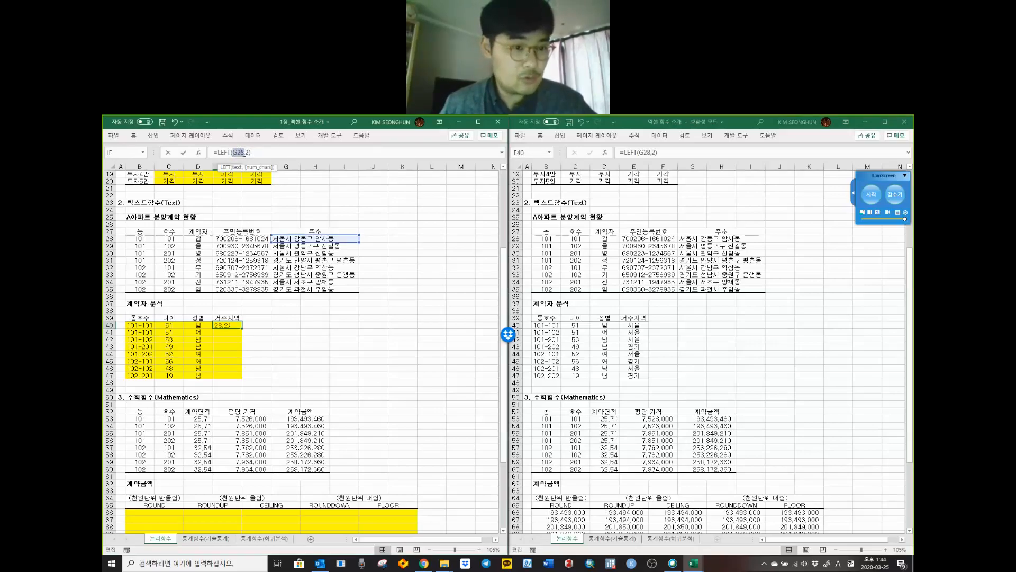
left_click(247, 153)
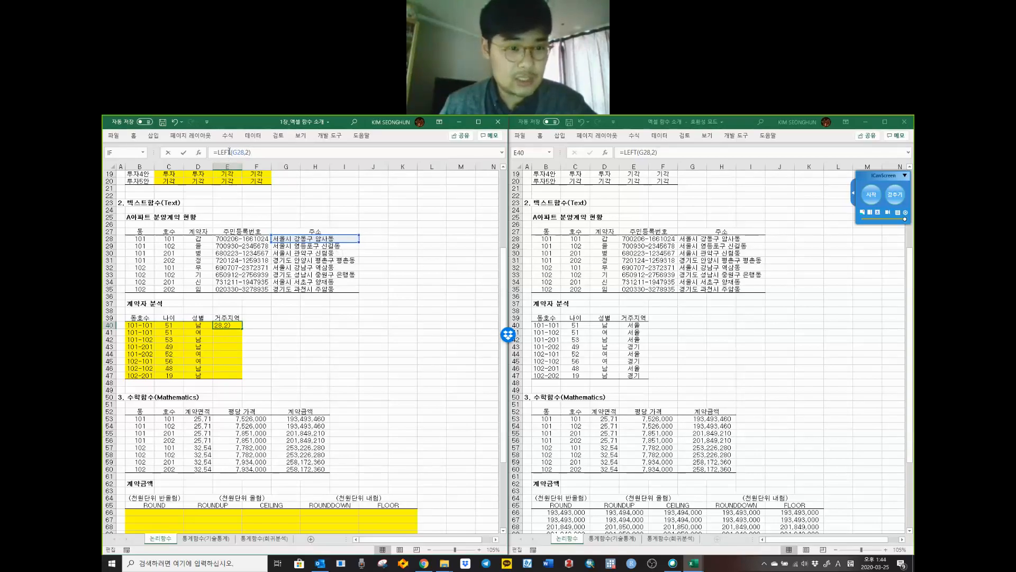
left_click(233, 331)
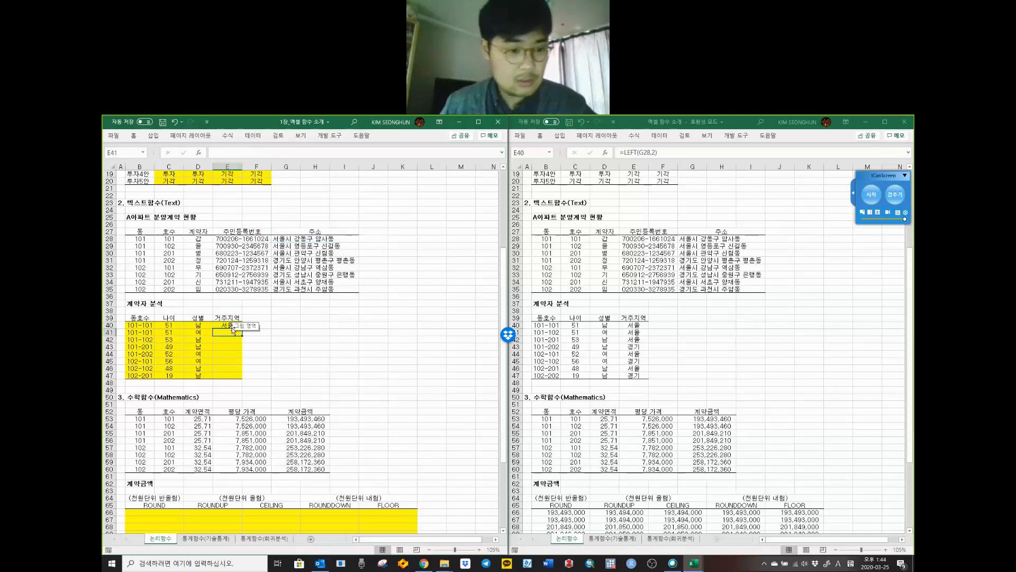
Step: Replace LEFT with RIGHT in the E40 거주지역 formula so it reads =RIGHT(G28,2), and reselect the cell
left_click(227, 325)
double_click(225, 153)
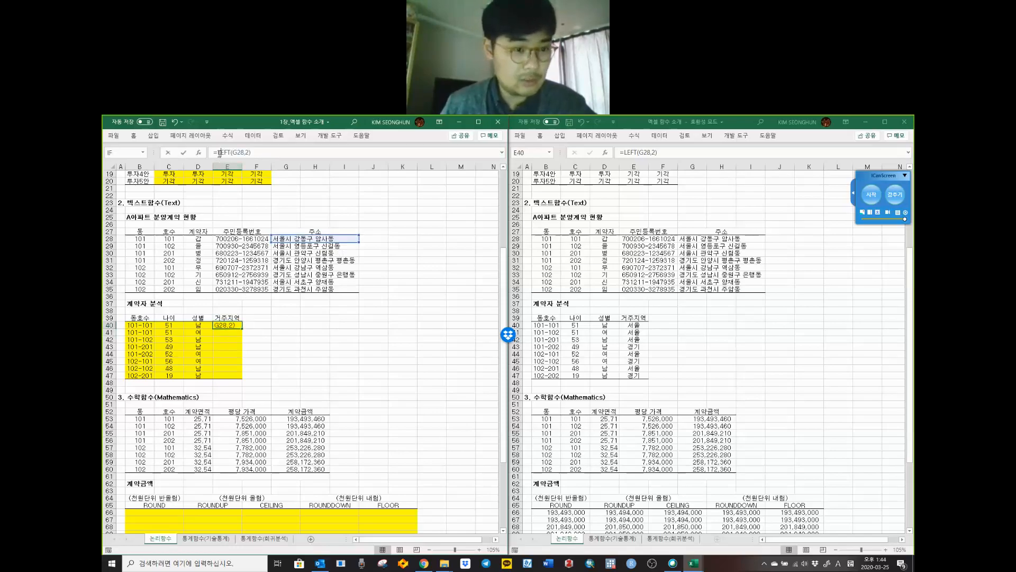
left_click_drag(228, 152, 232, 152)
key("Hangul")
type("걓")
key("BackSpace")
key("Hangul")
type("RIGH")
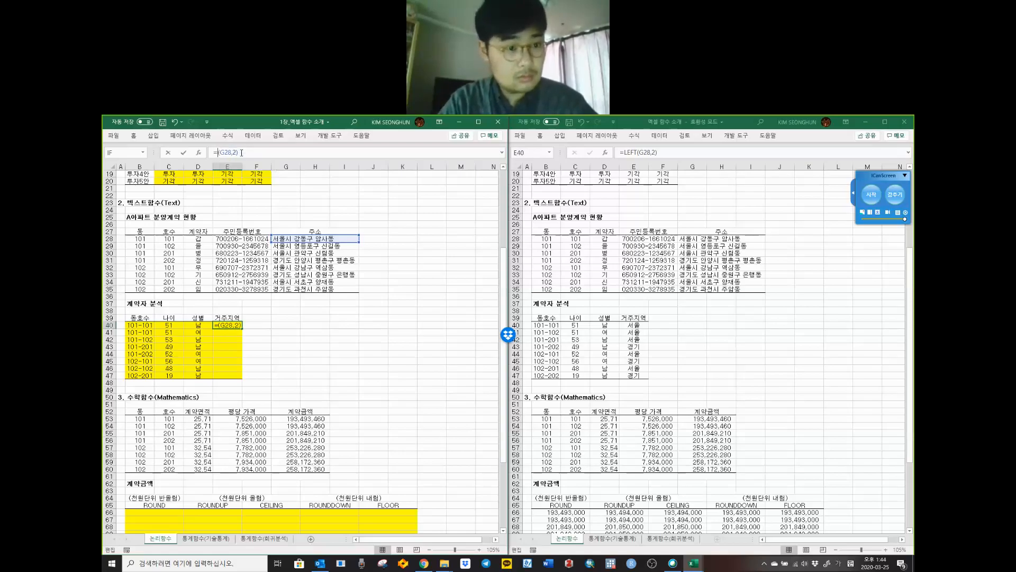
type("T")
key("Return")
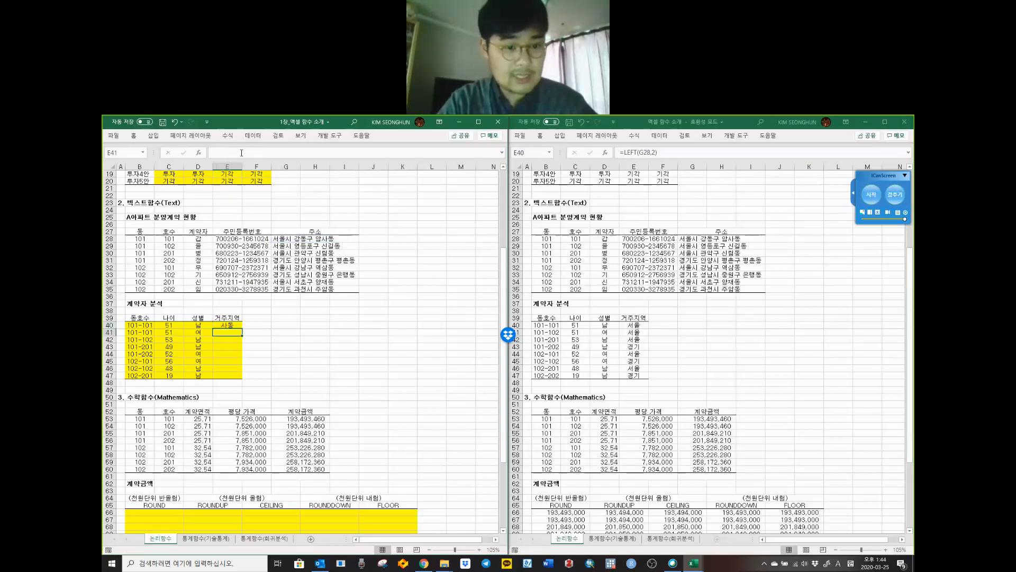
key("Up")
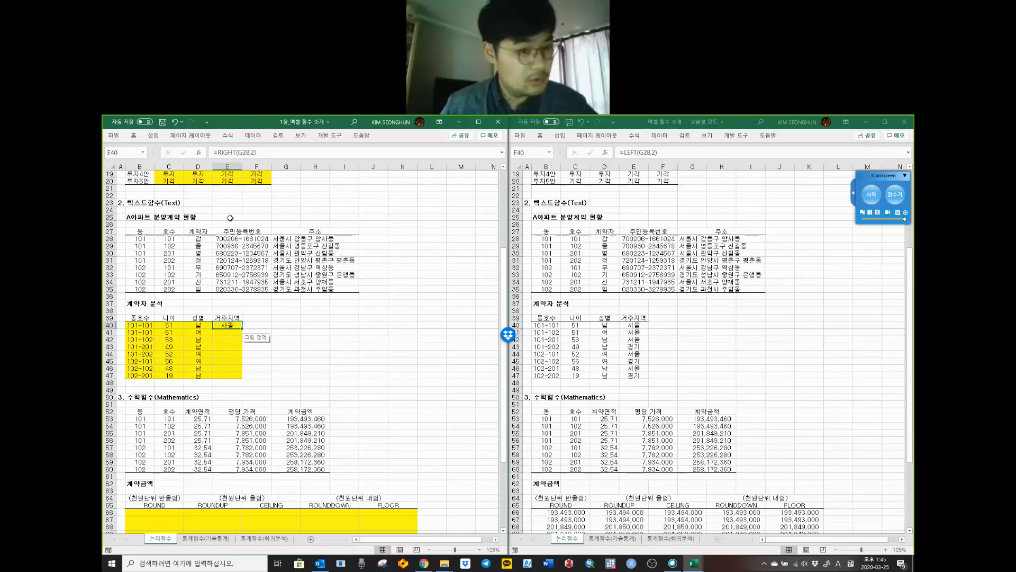
Step: Change the function in the E40 formula back to LEFT so it reads =LEFT(G28,2)
left_click(221, 154)
double_click(232, 157)
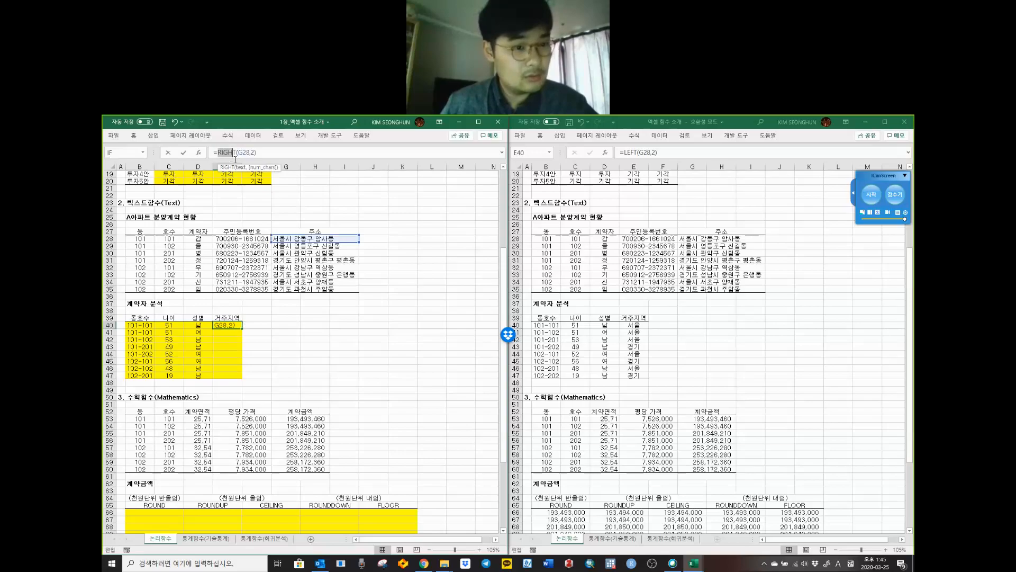
type("LEFT")
key("Return")
Step: Copy the 거주지역 formula from E40 into E41:E47 of the practice workbook, pasting formulas only
key("Up")
key("ctrl+c")
key("Down")
key("shift+Down")
key("shift+Down")
key("shift+Down")
key("shift+Down")
key("shift+Down")
key("shift+Down")
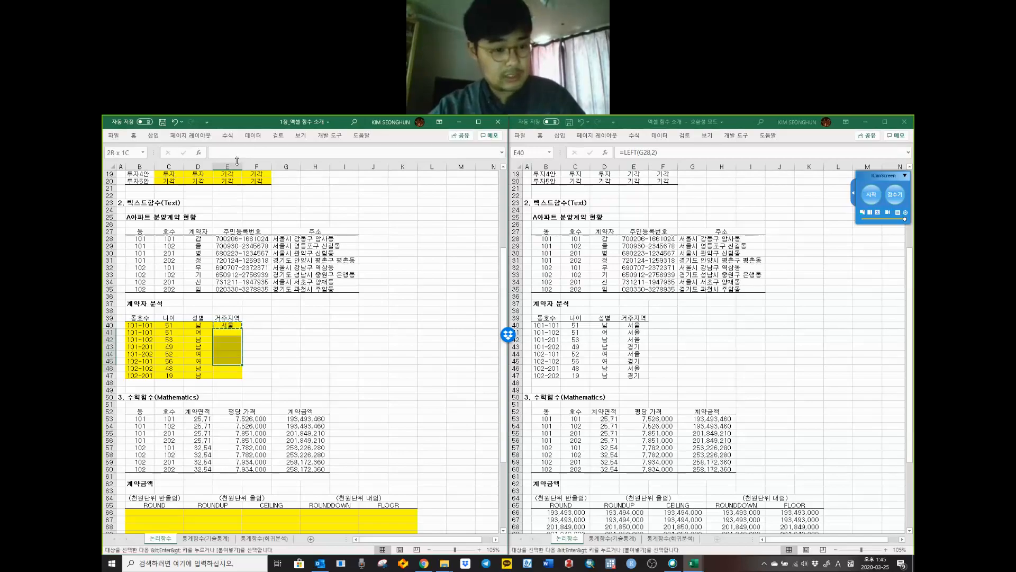
right_click(228, 339)
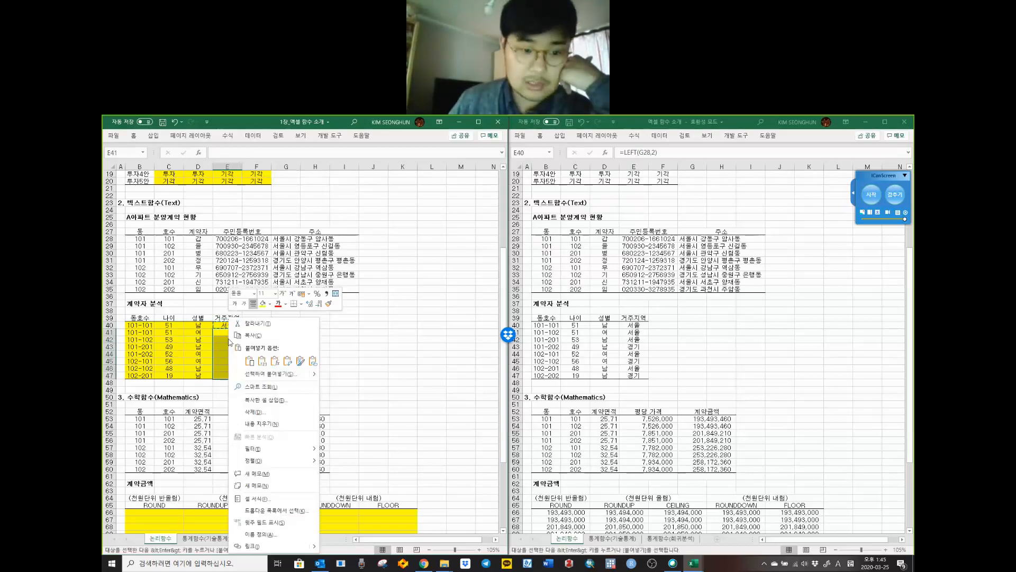
left_click(275, 361)
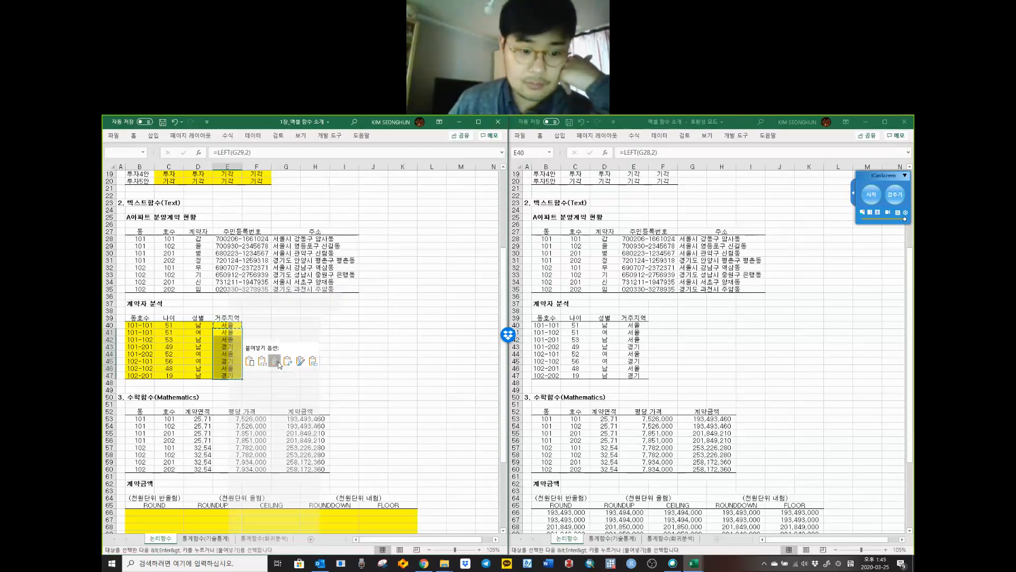
left_click(198, 361)
Step: Examine the 수학함수(Mathematics) section in both workbooks and the ROUND, ROUNDUP and ROUNDDOWN formulas in row 66 of the answer workbook
scroll(241, 329, "down", 8)
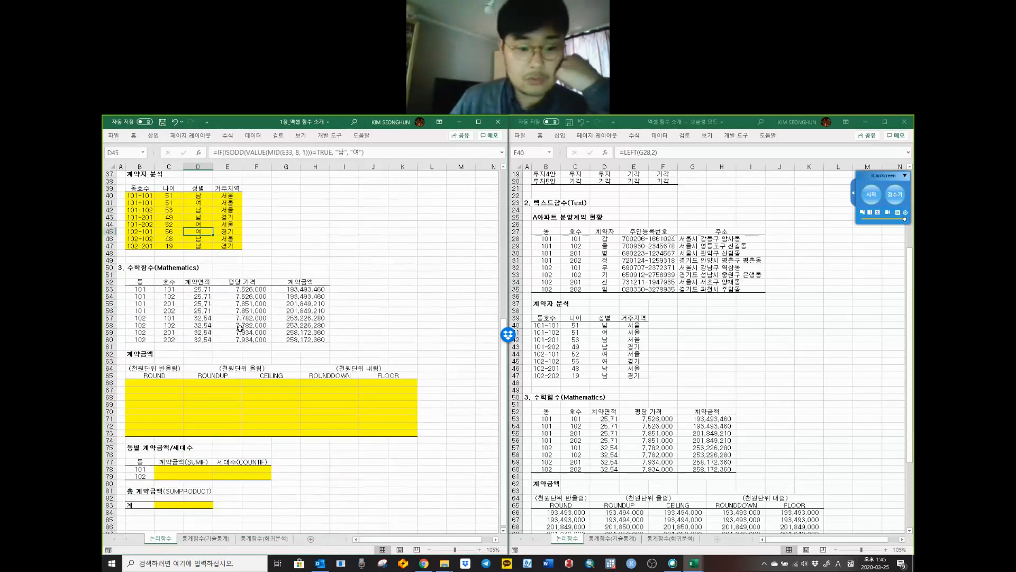
scroll(571, 377, "down", 11)
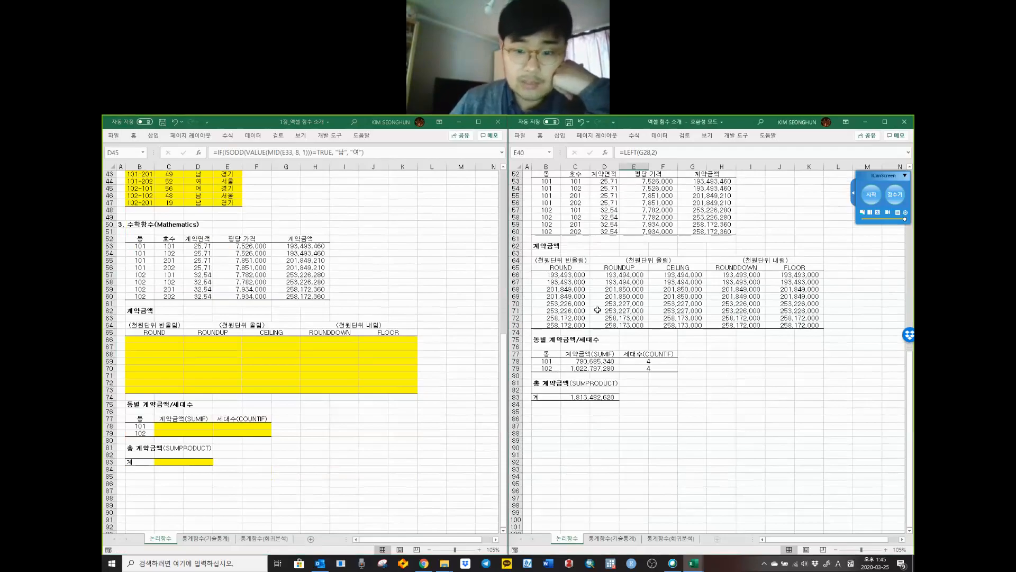
left_click(432, 438)
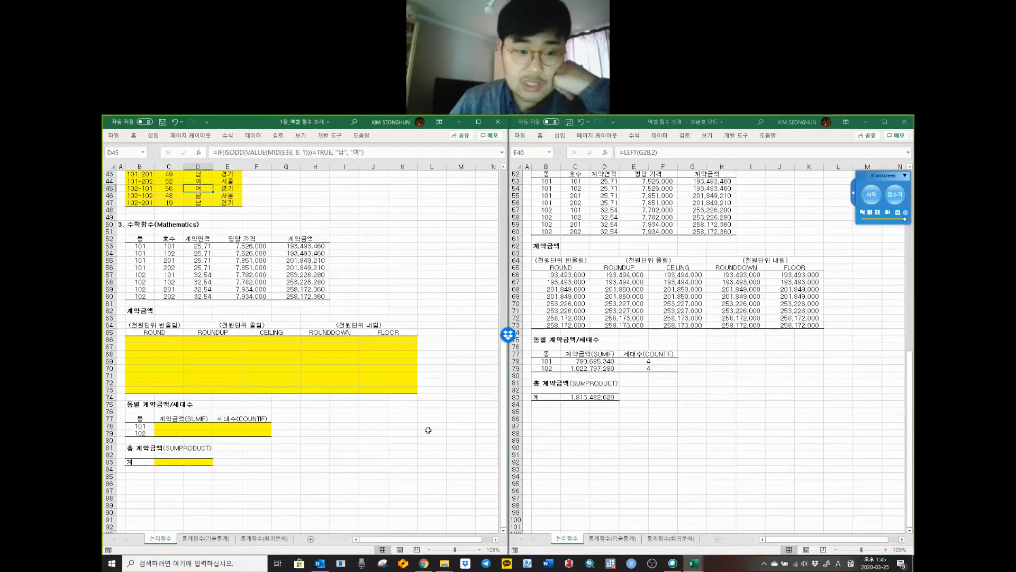
left_click(704, 462)
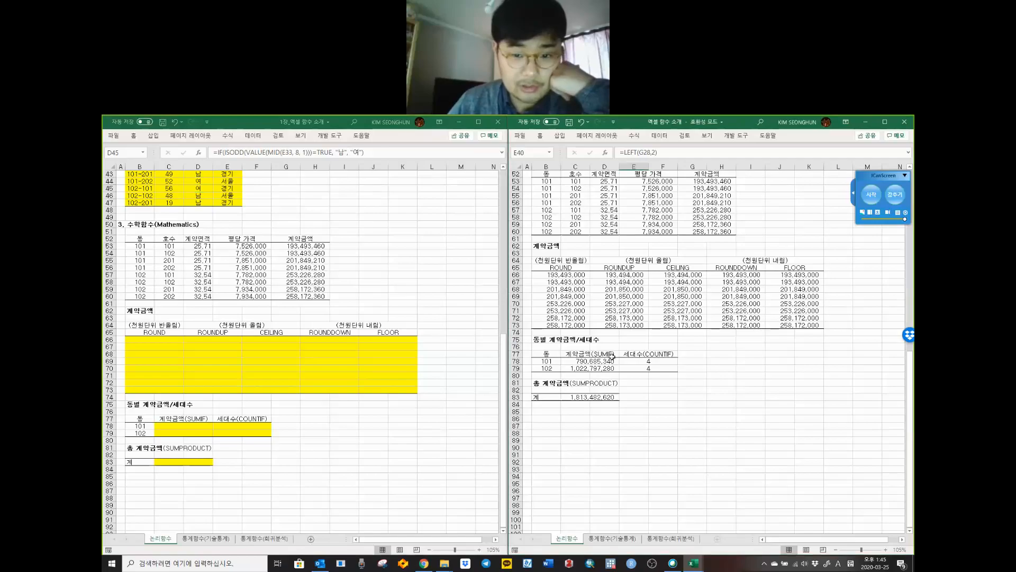
left_click(576, 275)
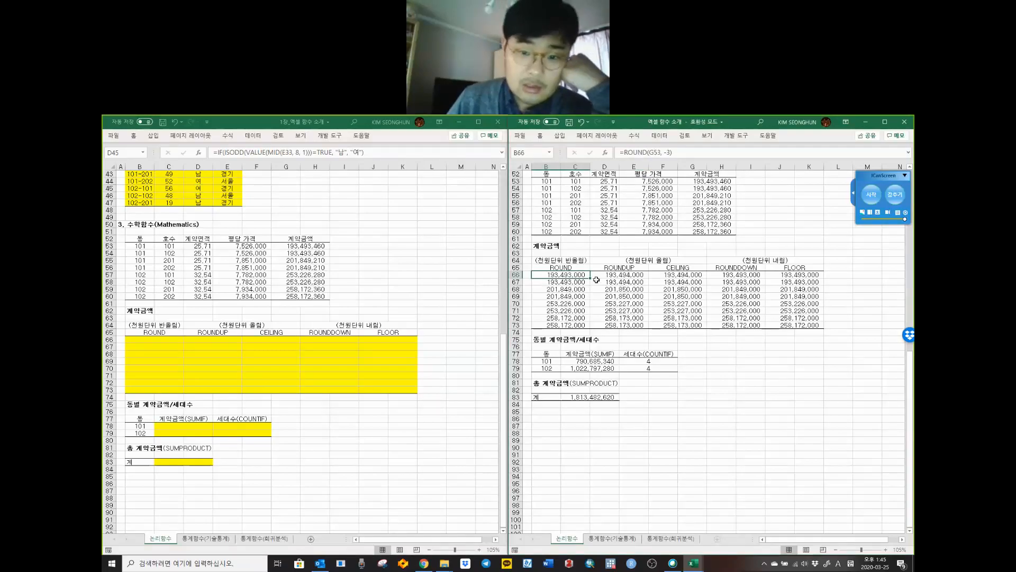
left_click(627, 275)
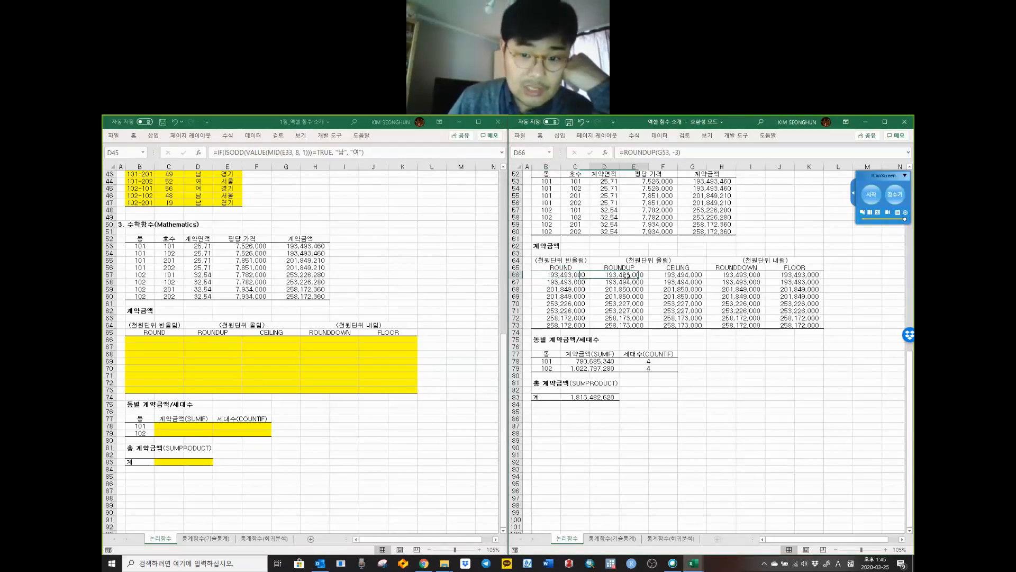
left_click(752, 276)
scroll(707, 350, "up", 2)
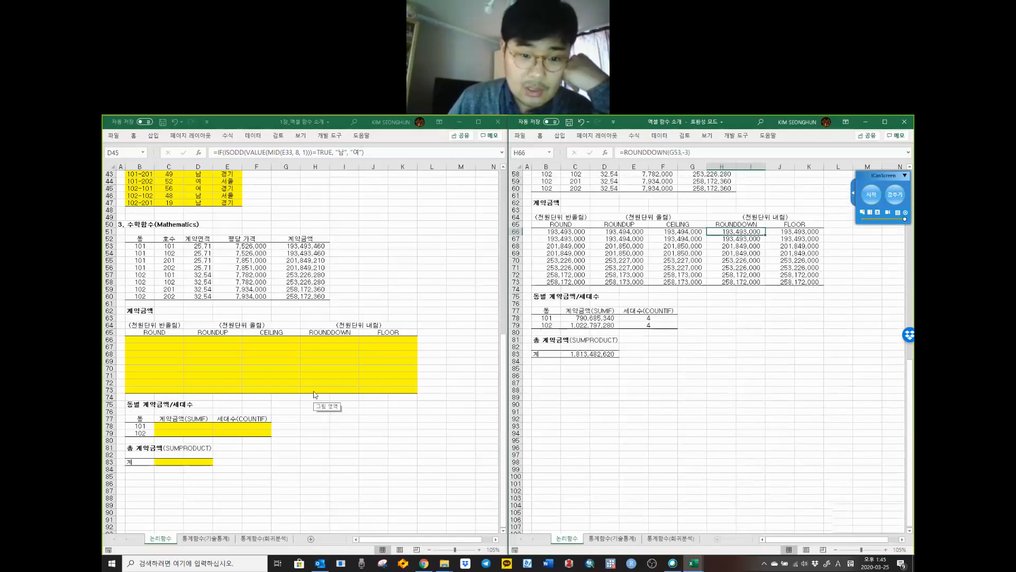
Step: Review the ROUNDUP, CEILING, ROUNDDOWN and FLOOR headings in row 65 of the practice workbook's 계약금액 table
left_click(164, 330)
left_click(212, 332)
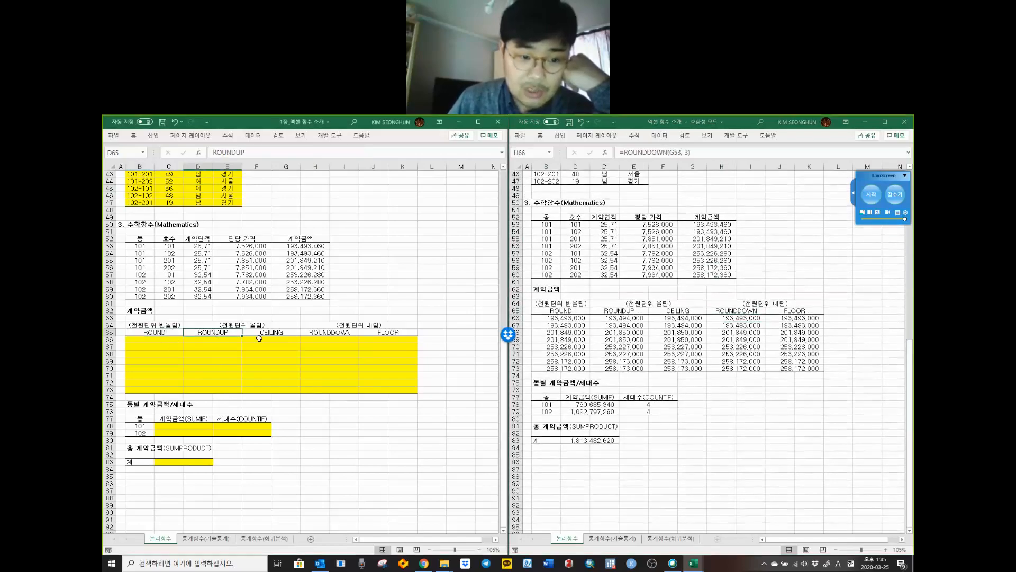
left_click(267, 333)
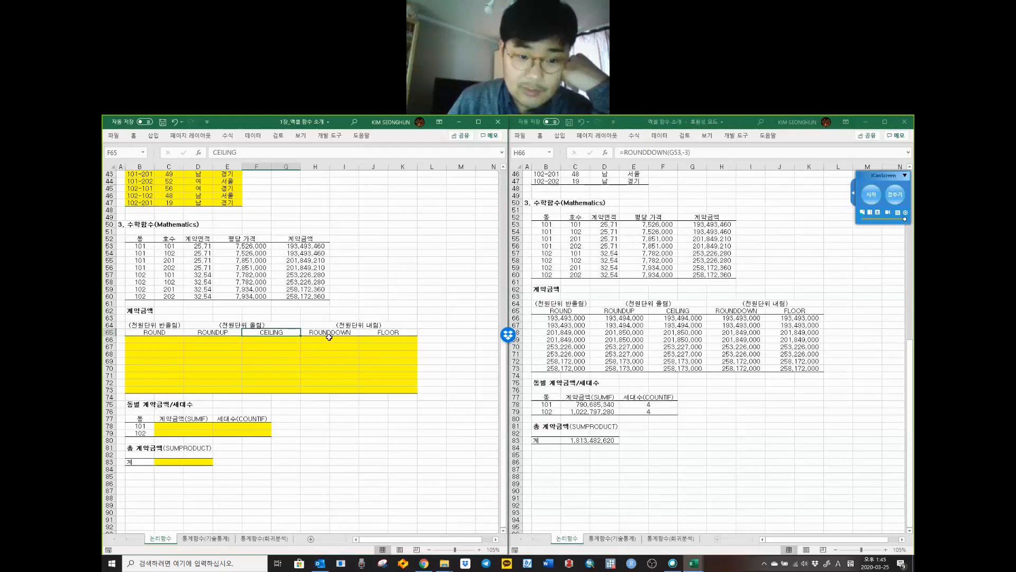
left_click(328, 333)
left_click(401, 334)
left_click_drag(402, 332, 168, 334)
Step: Copy the formula =ROUND(G53, -3) from B66 of the answer workbook into B66 of the practice workbook
left_click(155, 342)
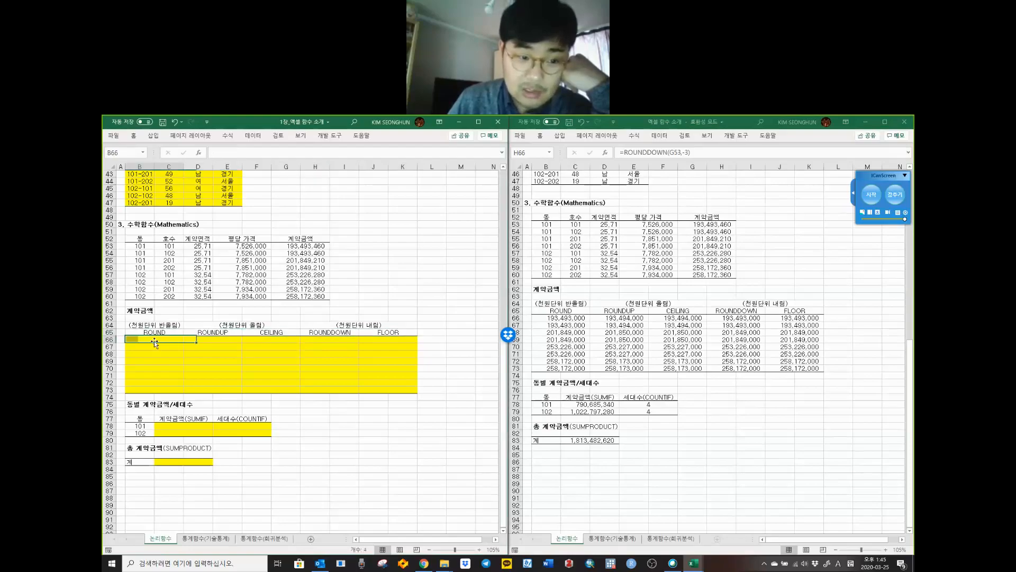
left_click(554, 319)
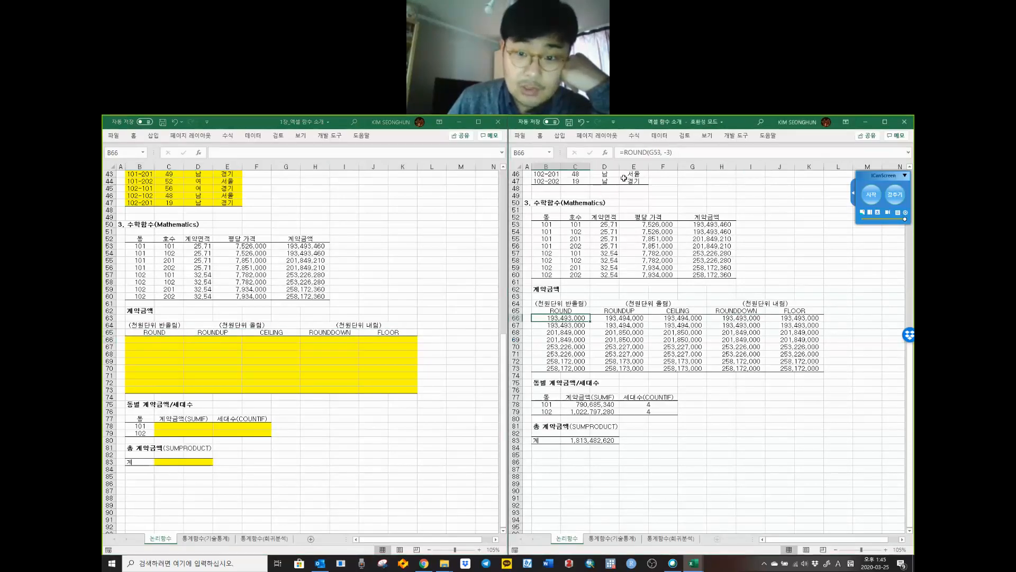
left_click(638, 152)
key("ctrl+a")
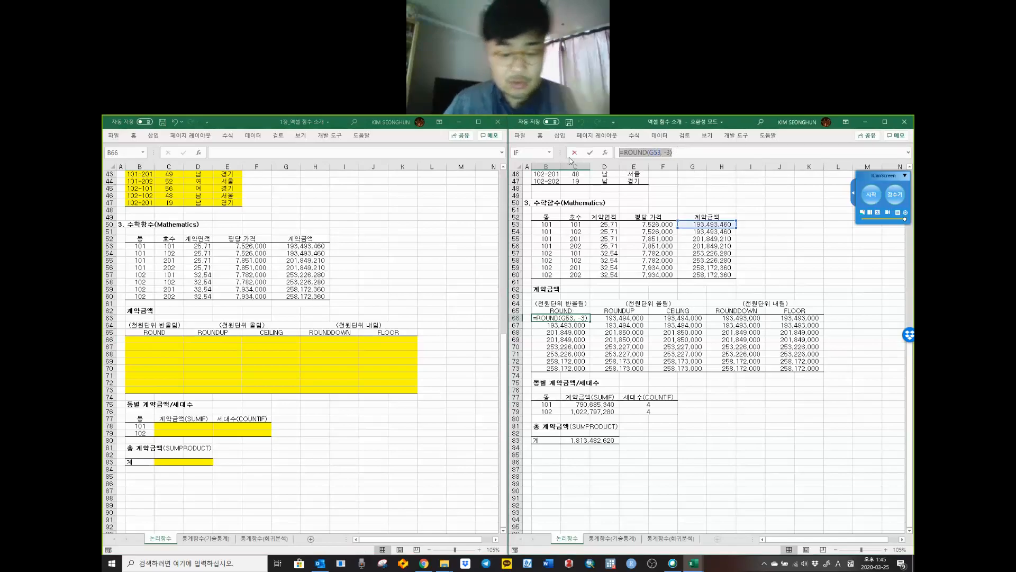
key("ctrl+c")
left_click(151, 342)
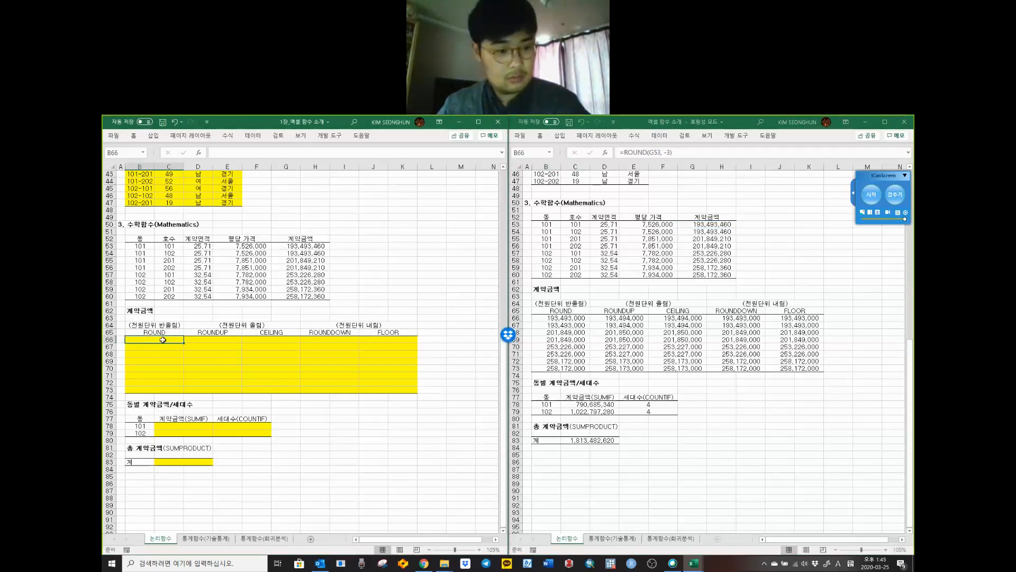
left_click(236, 152)
key("ctrl+v")
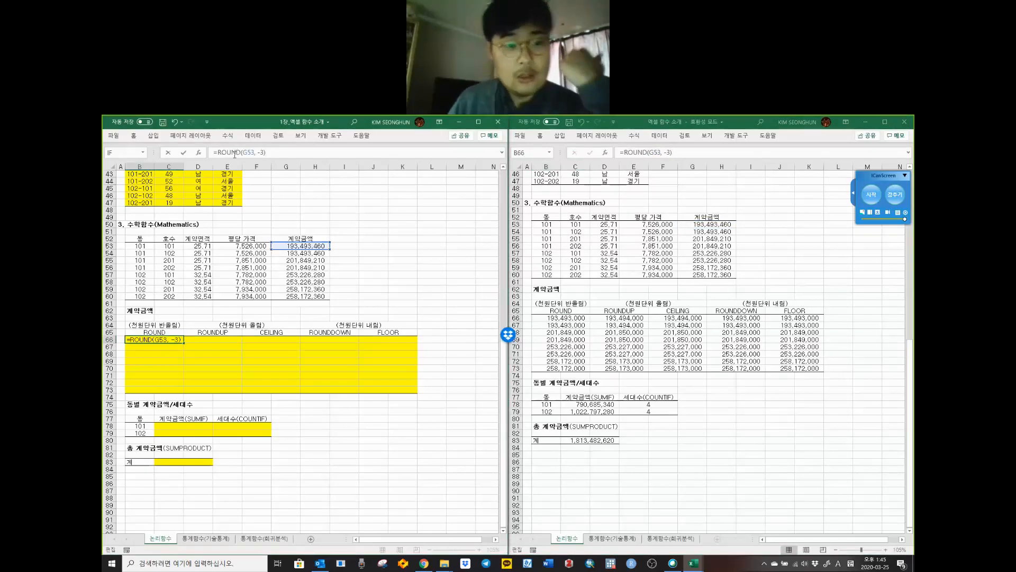
Step: Examine the num_digits argument of the B66 ROUND formula, keep it at -3 and commit the formula
left_click_drag(258, 154, 264, 153)
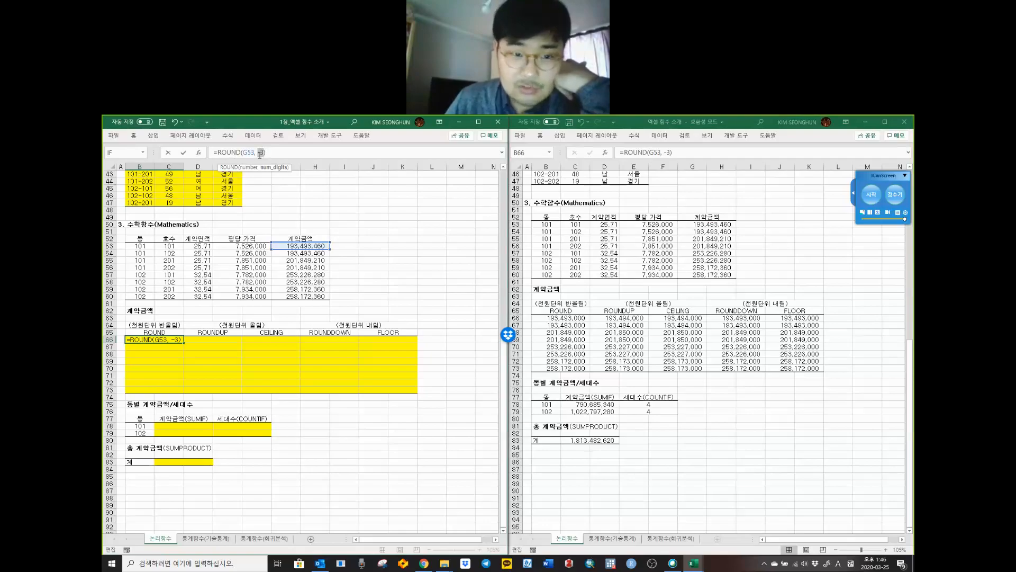
left_click(264, 152)
left_click(258, 152)
key("Delete")
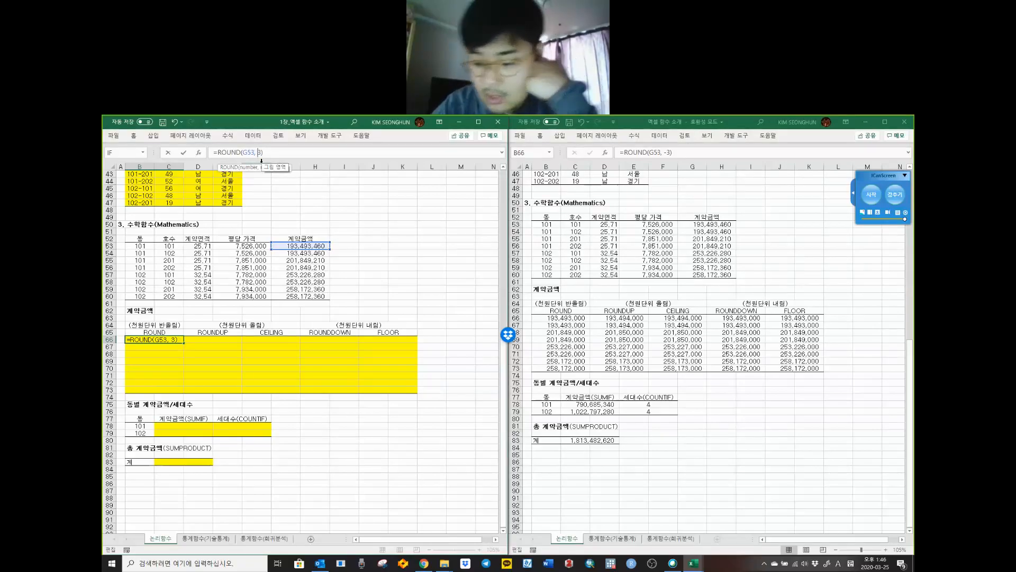
type("-")
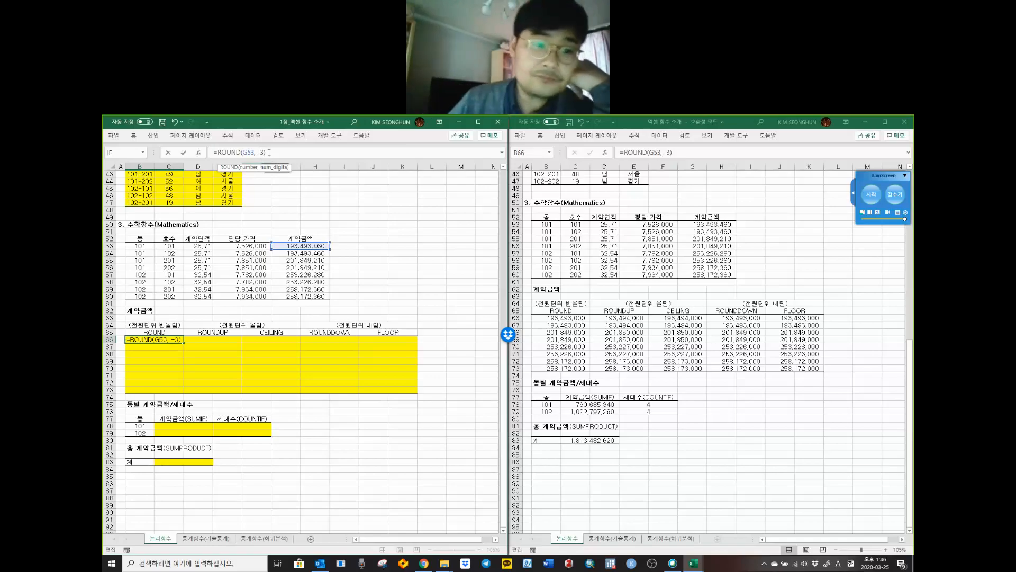
left_click(269, 153)
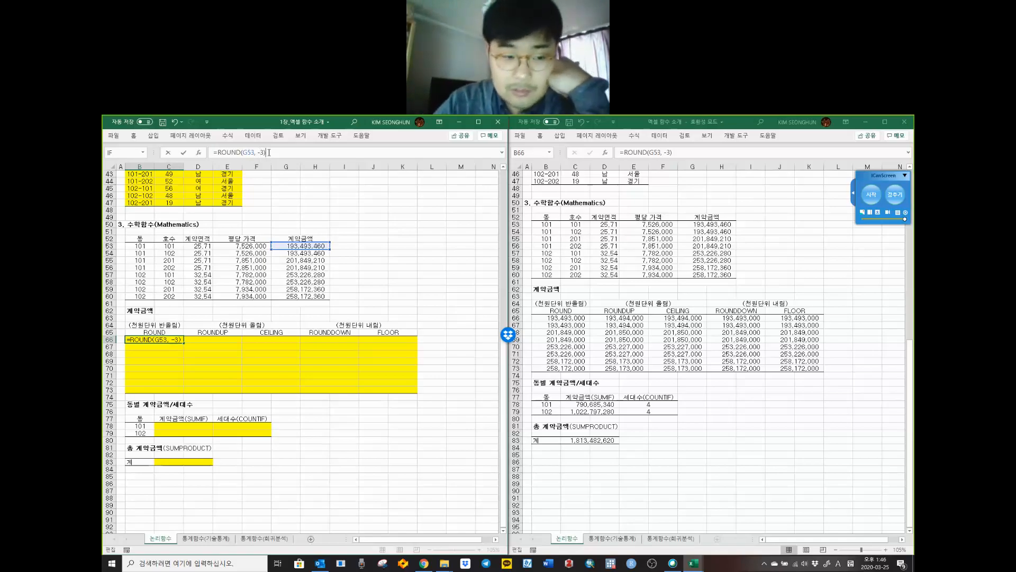
key("Return")
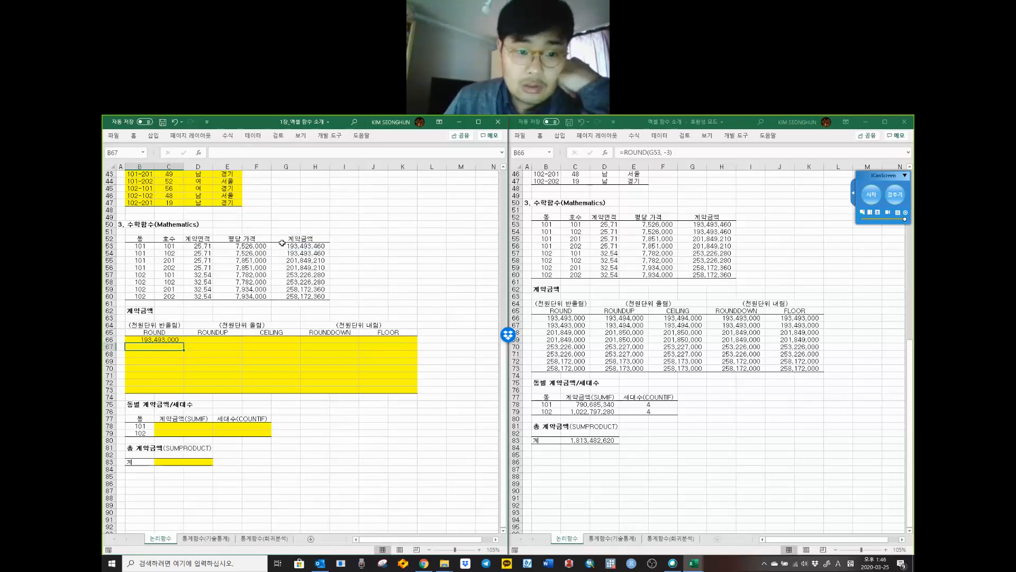
Step: Recheck the G53 reference in the B66 ROUND formula and copy the formula down through B73, pasting formulas only
double_click(163, 340)
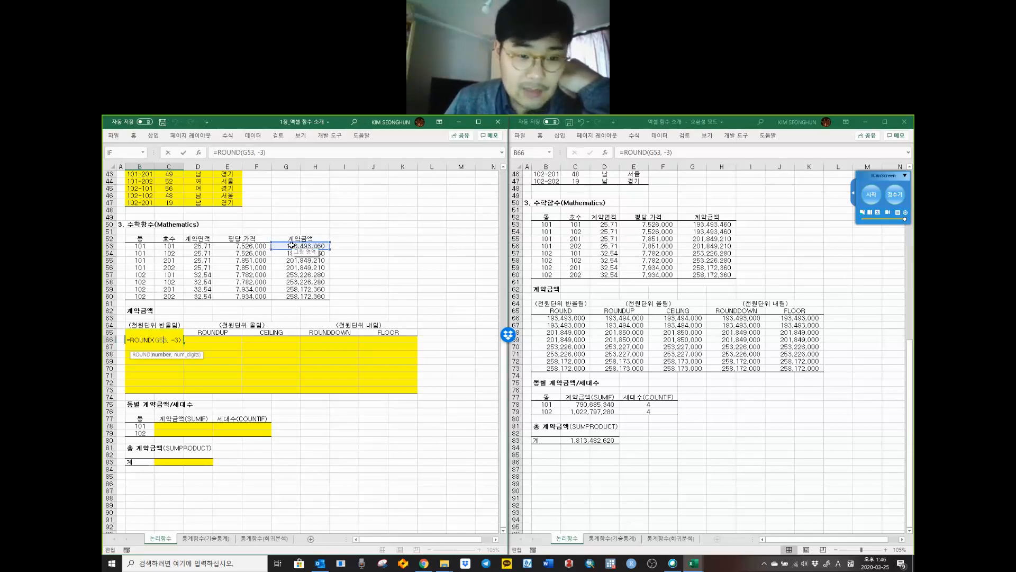
key("ctrl+Return")
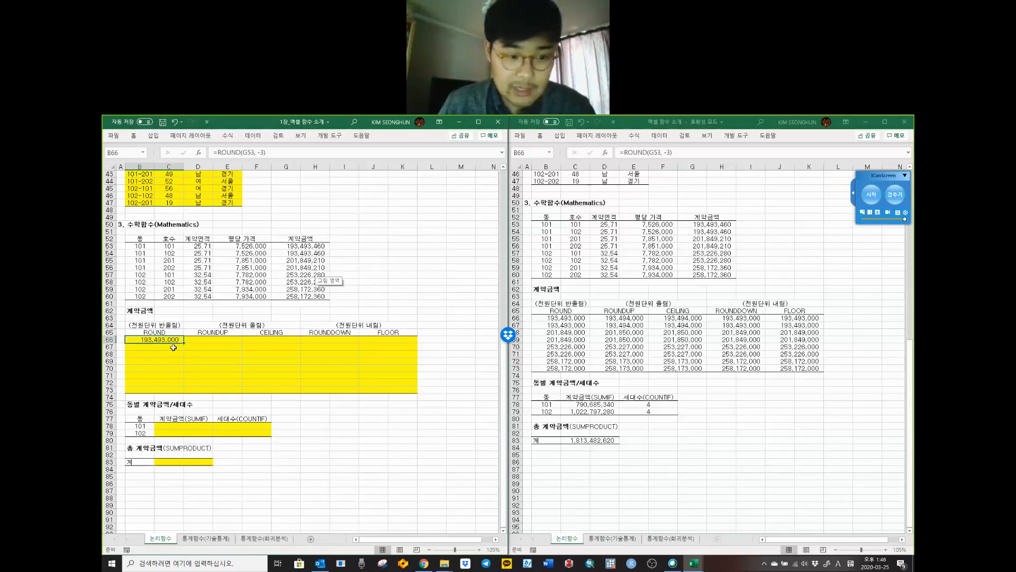
key("ctrl+c")
left_click_drag(154, 340, 162, 389)
right_click(161, 388)
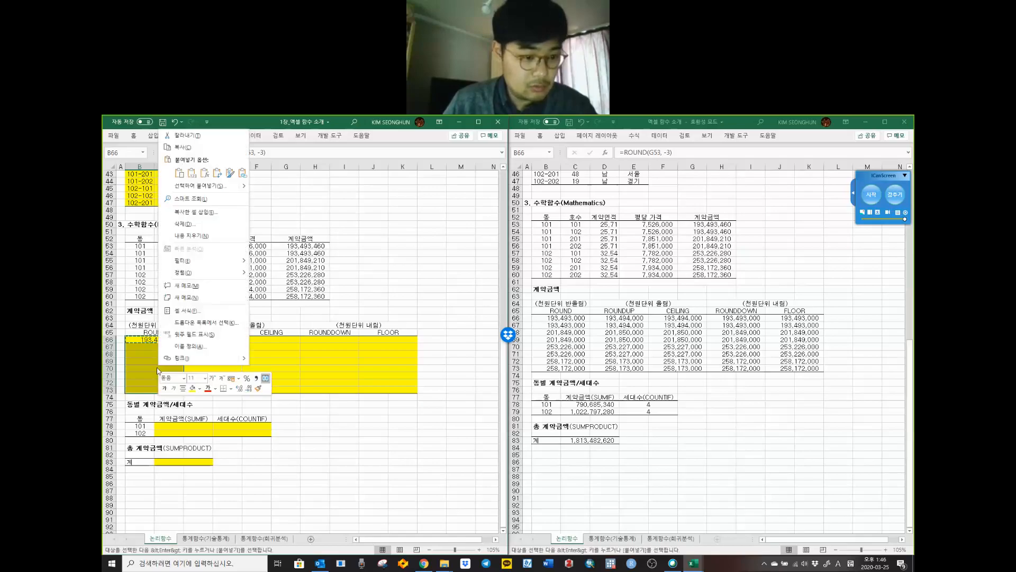
left_click(207, 171)
left_click(217, 354)
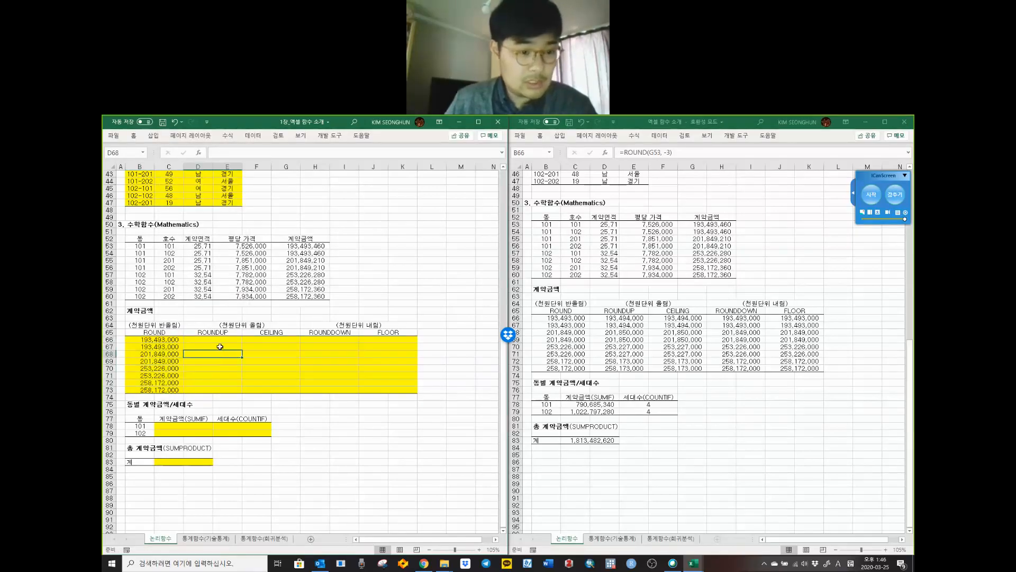
Step: Copy the formula =ROUNDUP(G53, -3) from D66 of the answer workbook into D66 of the practice workbook
left_click(223, 340)
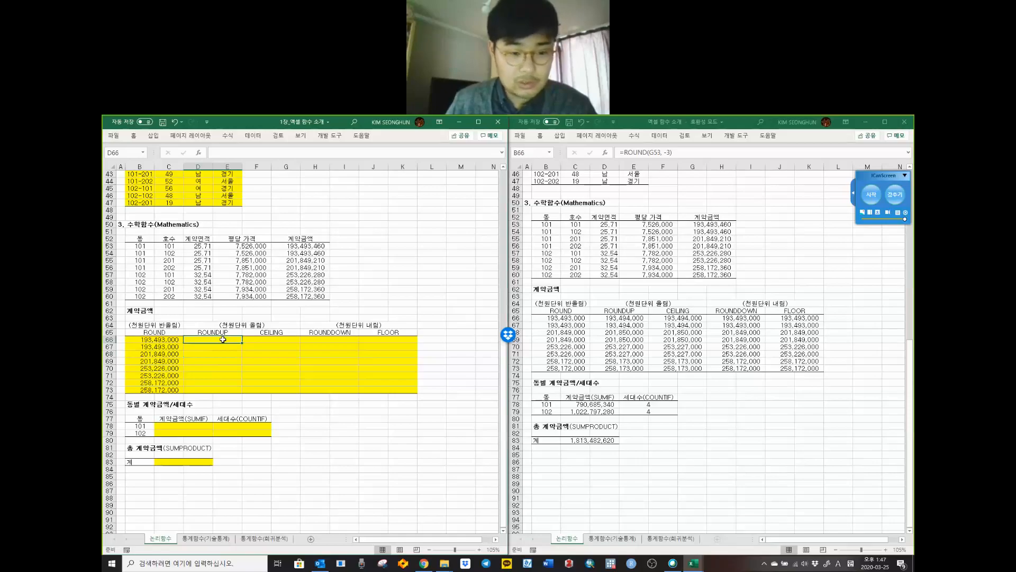
left_click(255, 338)
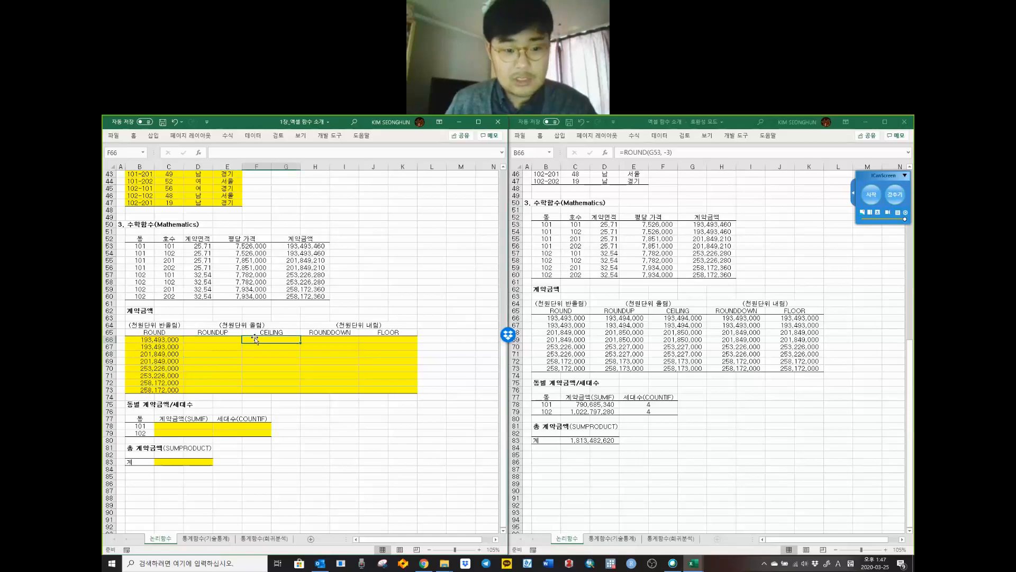
left_click(628, 326)
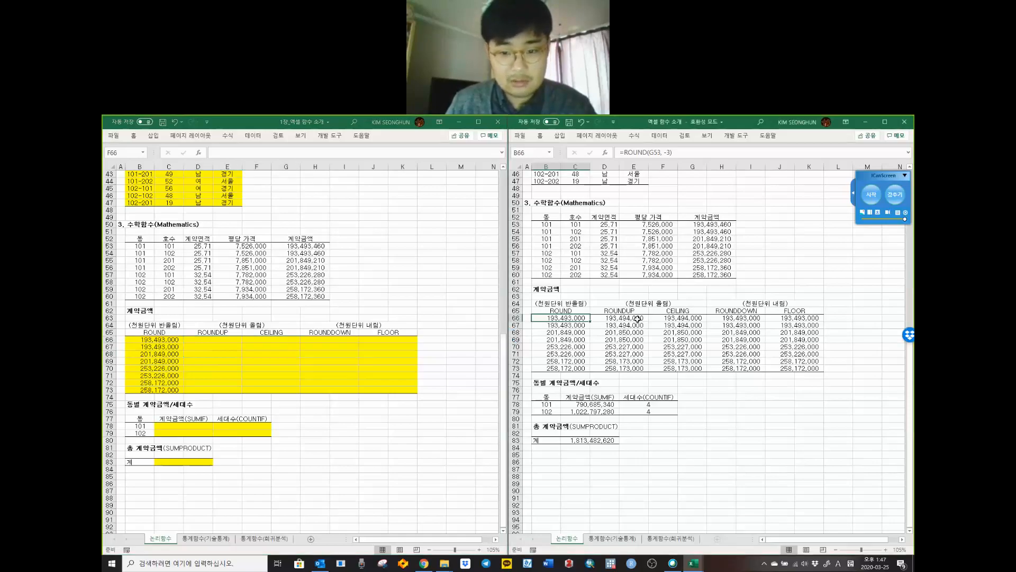
left_click_drag(638, 319, 673, 319)
left_click(638, 317)
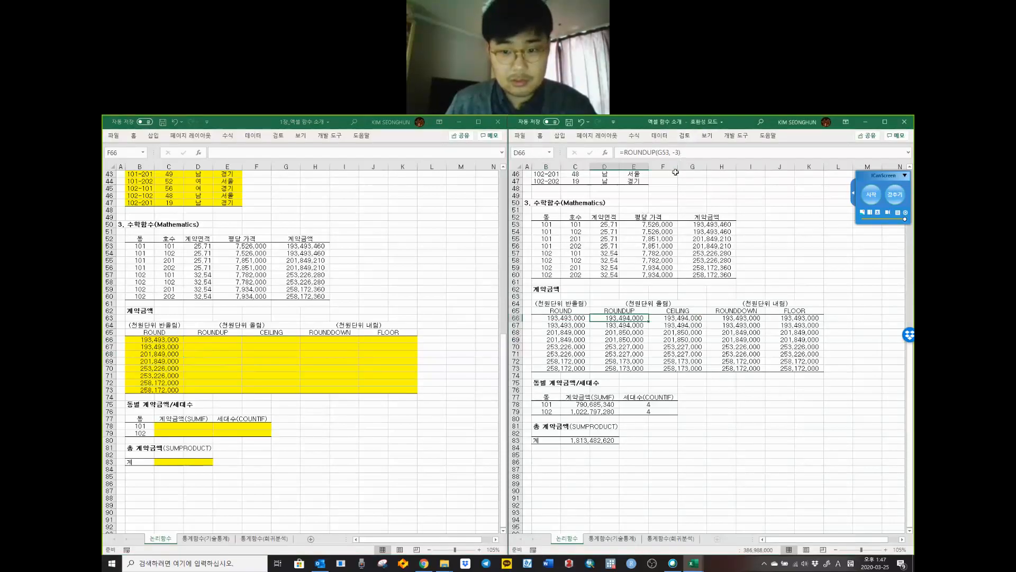
left_click_drag(688, 152, 382, 134)
key("Escape")
left_click(207, 342)
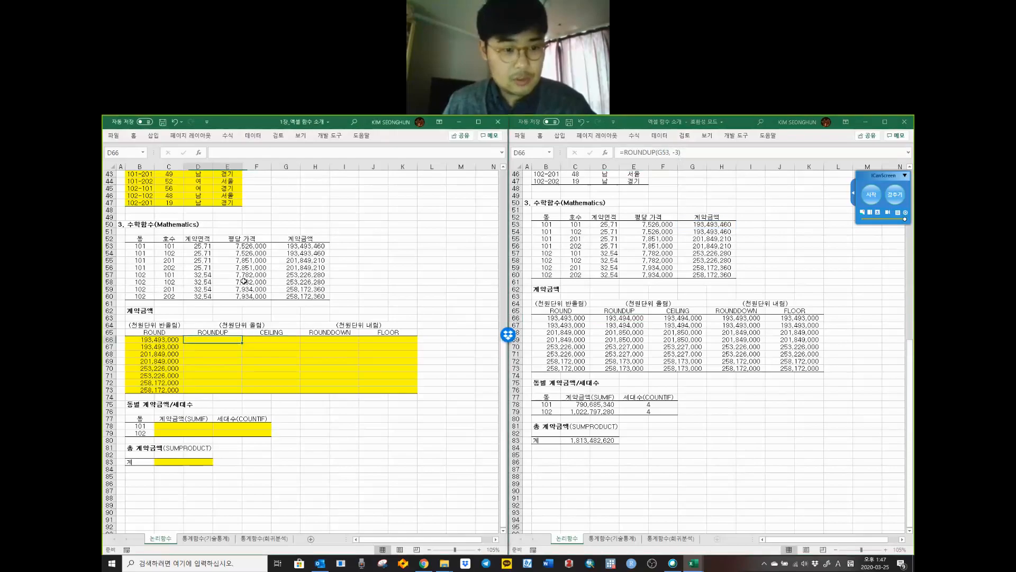
key("ctrl+v")
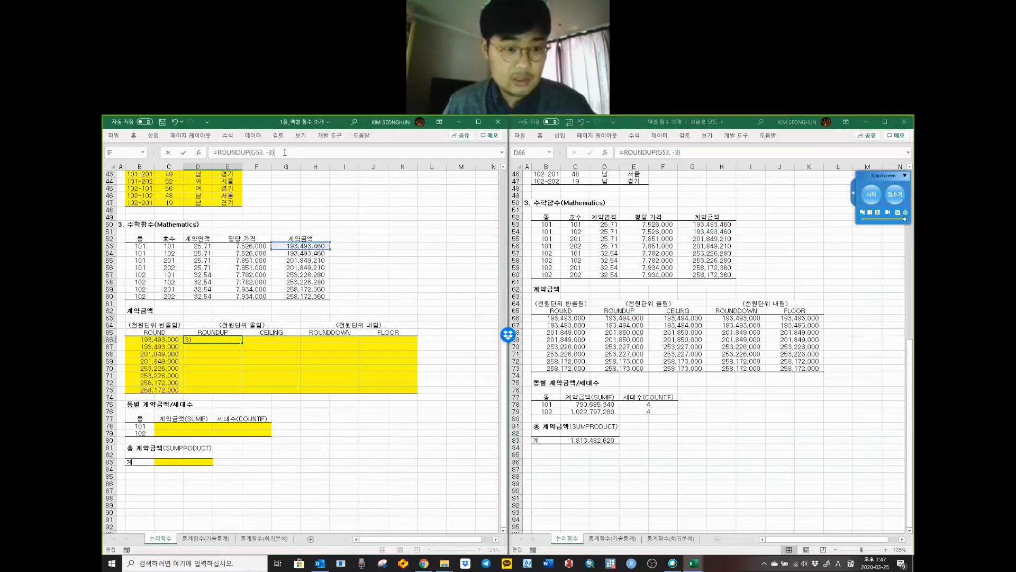
left_click_drag(267, 152, 272, 153)
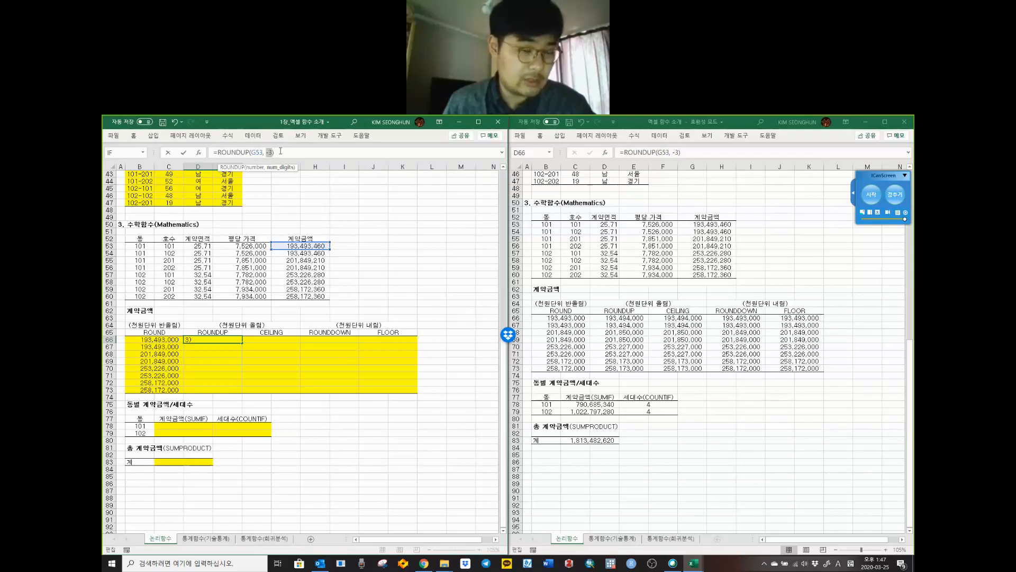
key("Return")
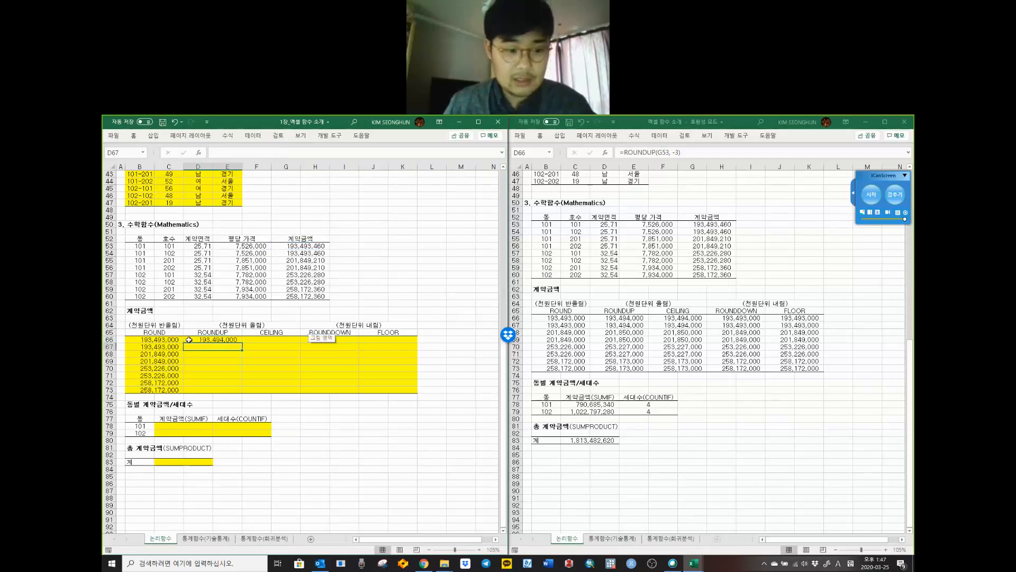
Step: Copy the formula =CEILING(G53,1000) from F66 of the answer workbook into F66 of the practice workbook, checking its significance argument
left_click(166, 339)
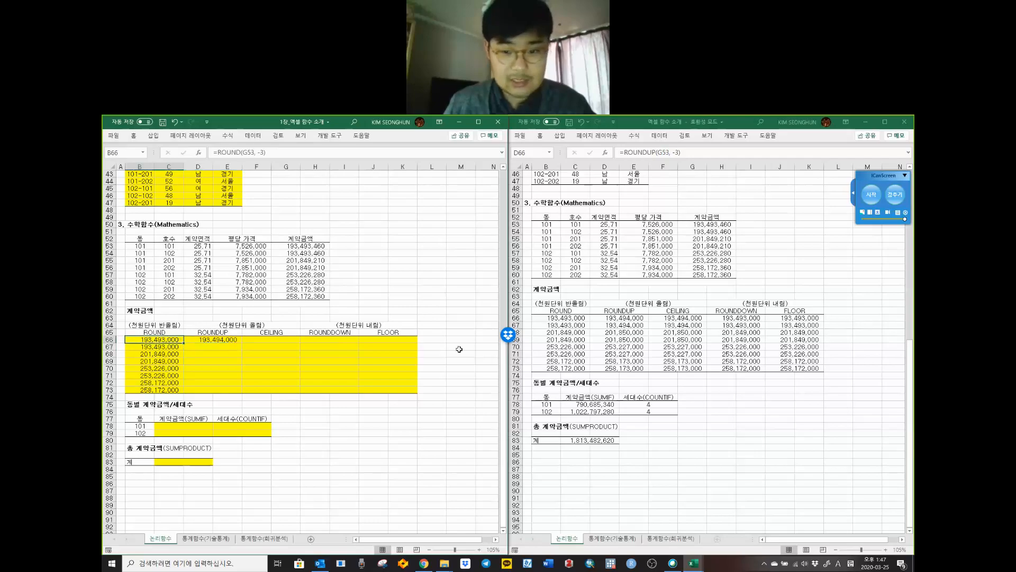
left_click(703, 320)
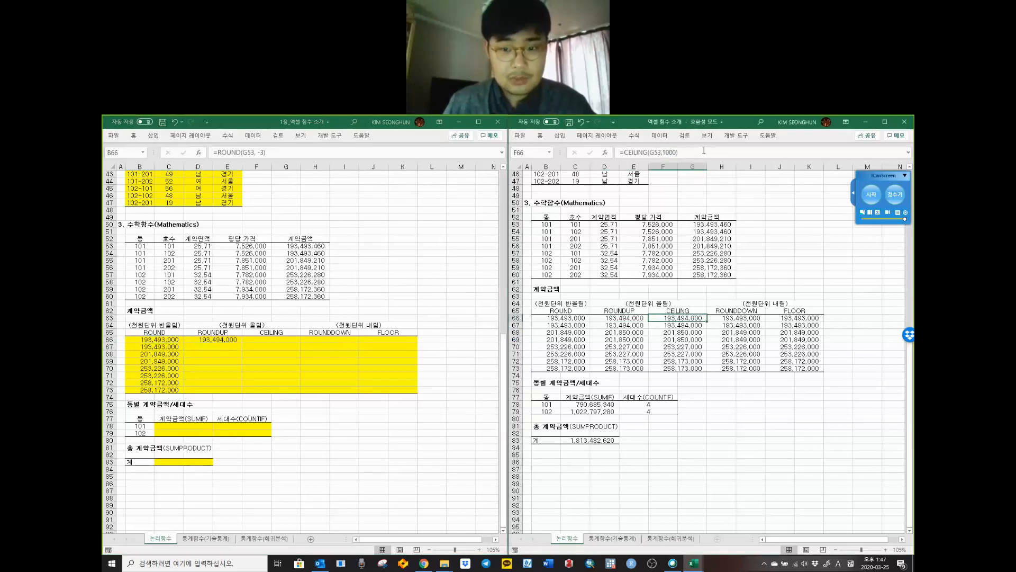
left_click_drag(704, 151, 331, 137)
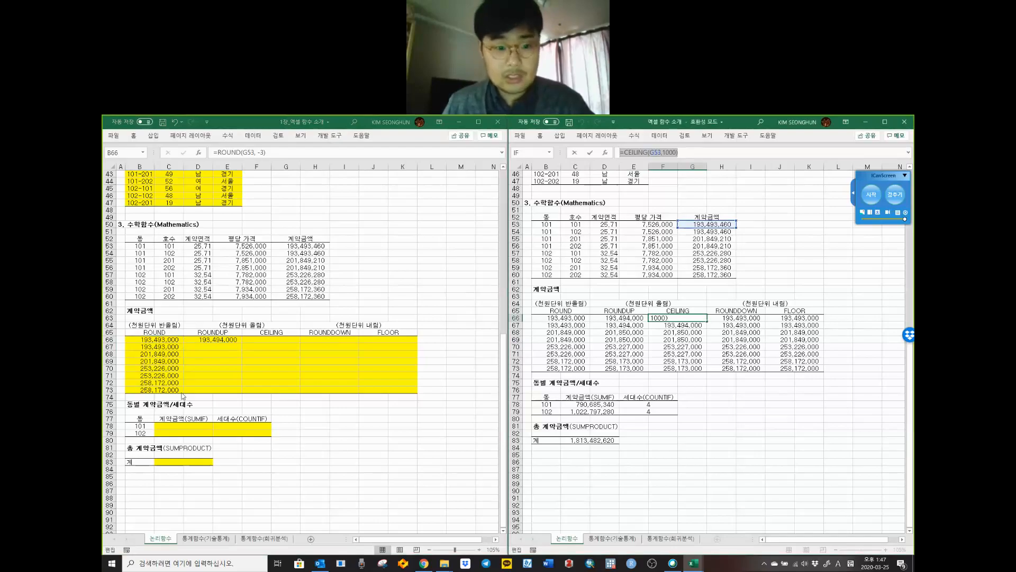
key("Escape")
left_click(266, 339)
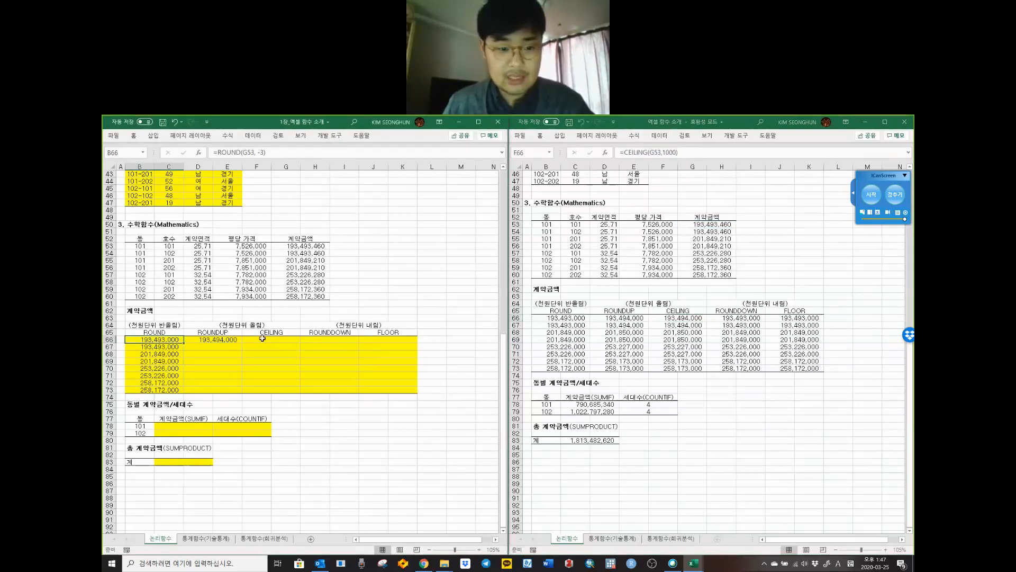
left_click(283, 152)
key("ctrl+v")
left_click(263, 153)
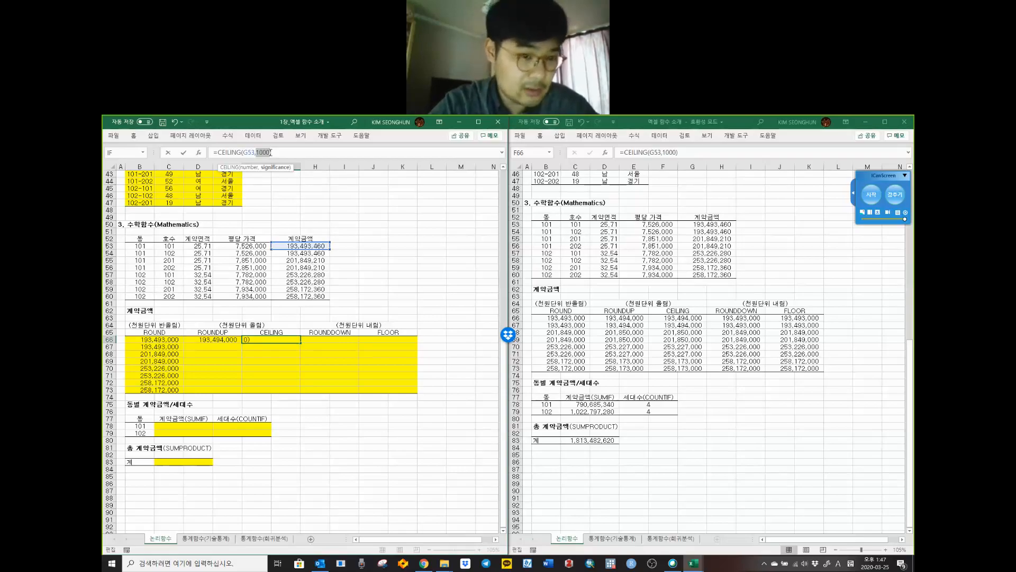
key("Return")
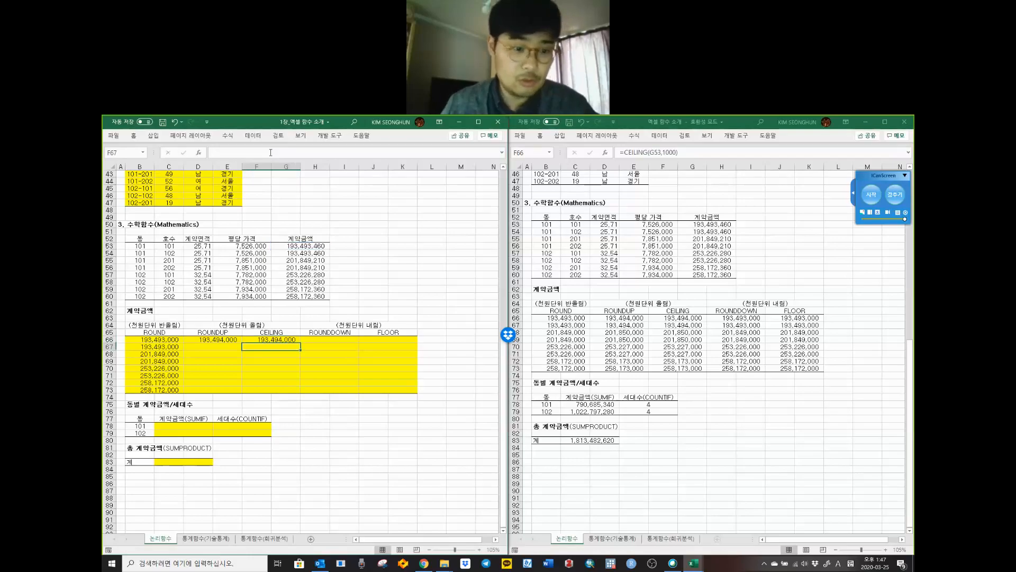
Step: Copy the formula =ROUNDDOWN(G53,-3) from H66 of the answer workbook into H66 of the practice workbook
left_click(739, 320)
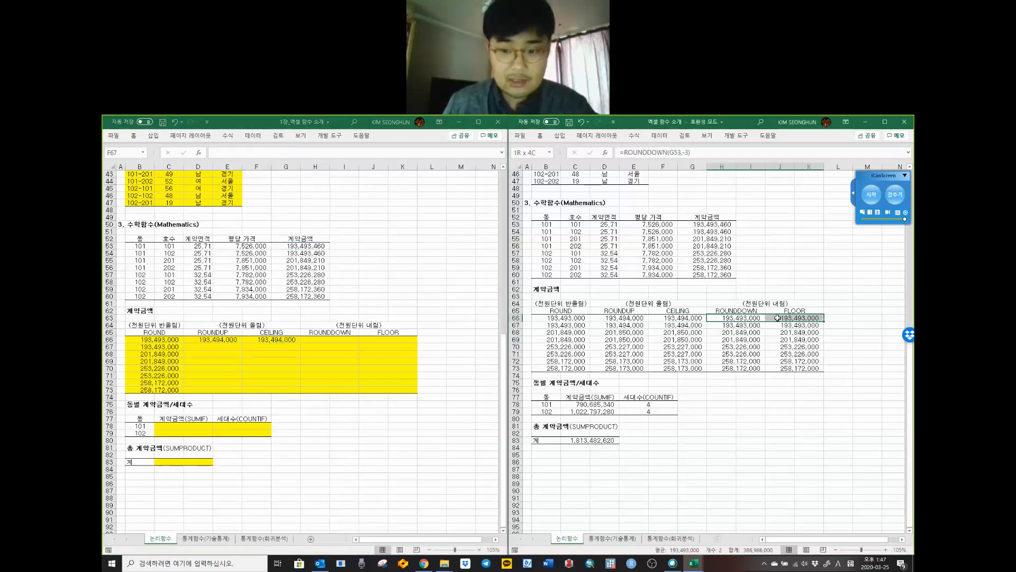
left_click_drag(700, 152, 414, 153)
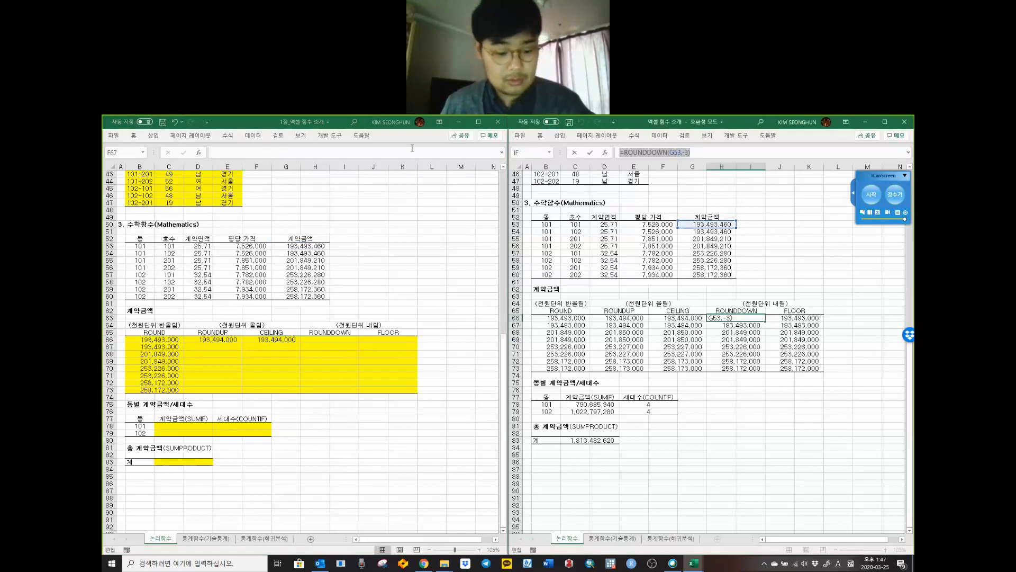
left_click(319, 358)
left_click(324, 340)
key("ctrl+v")
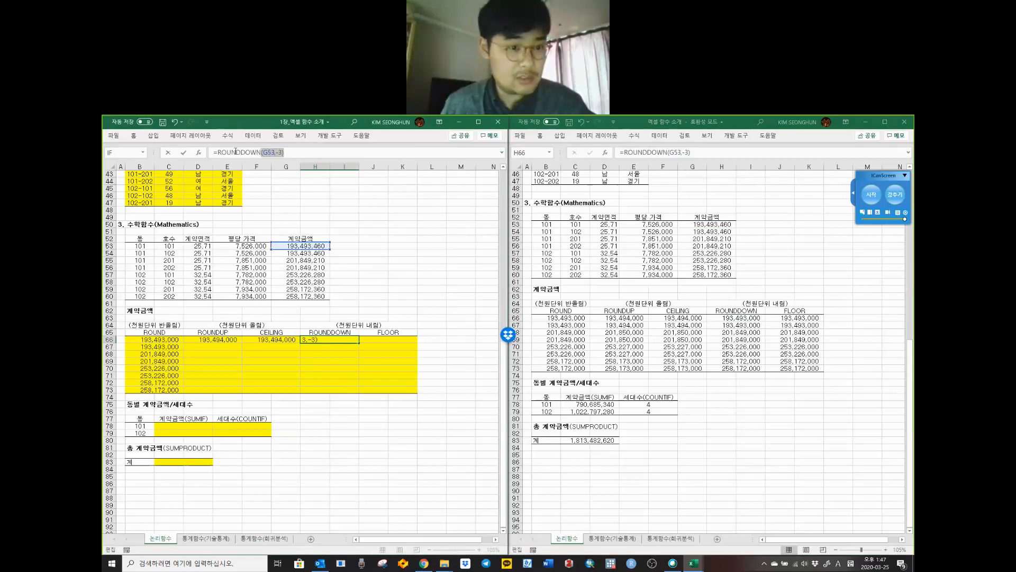
left_click_drag(242, 152, 258, 153)
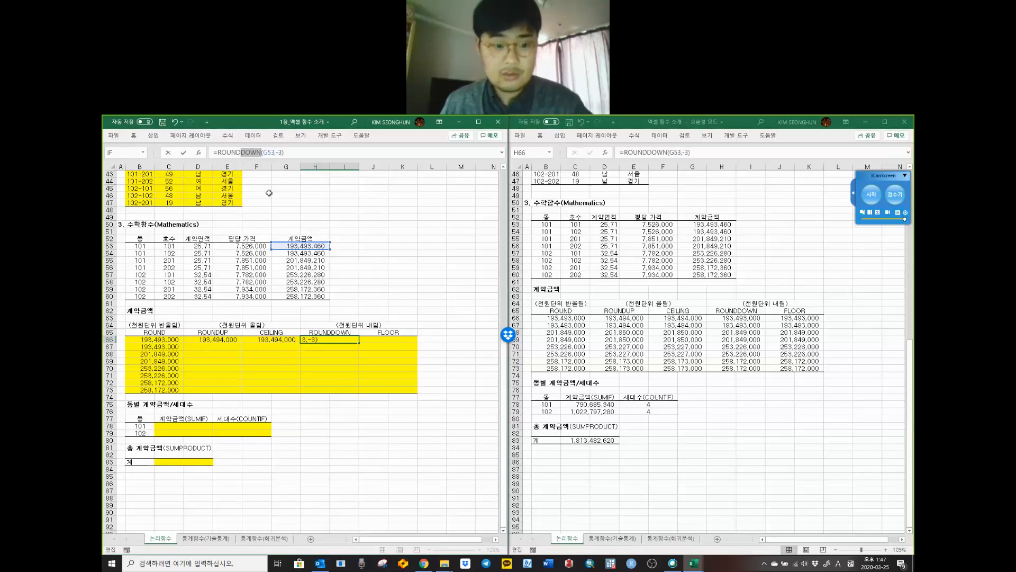
key("Return")
Step: Copy the formula =FLOOR(G53,1000) from J66 of the answer workbook into J66 of the practice workbook
left_click(804, 318)
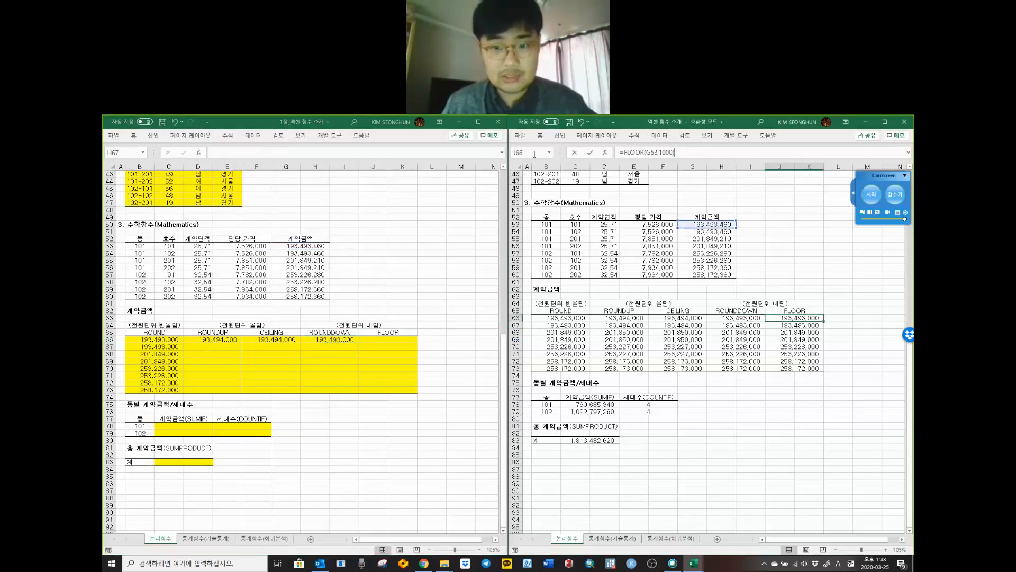
double_click(804, 317)
key("Escape")
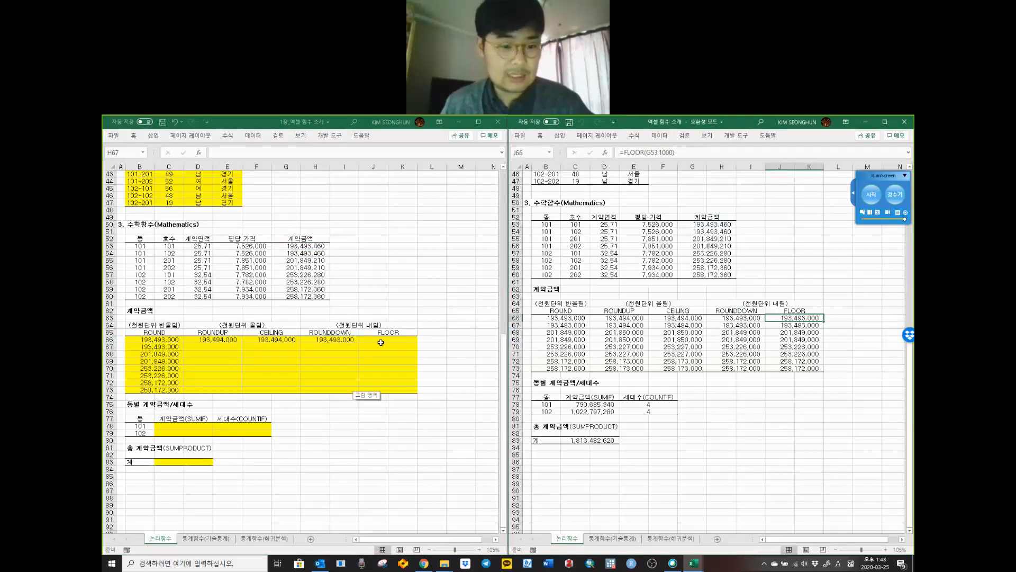
left_click(388, 340)
left_click(317, 152)
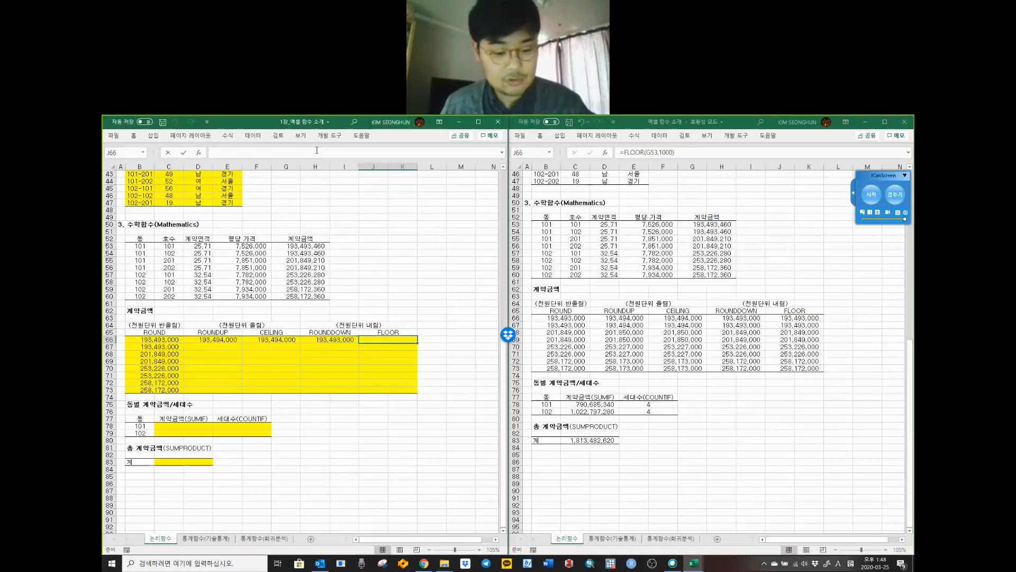
type("=FLOOR(G53,1000)")
left_click(263, 152)
left_click(280, 152)
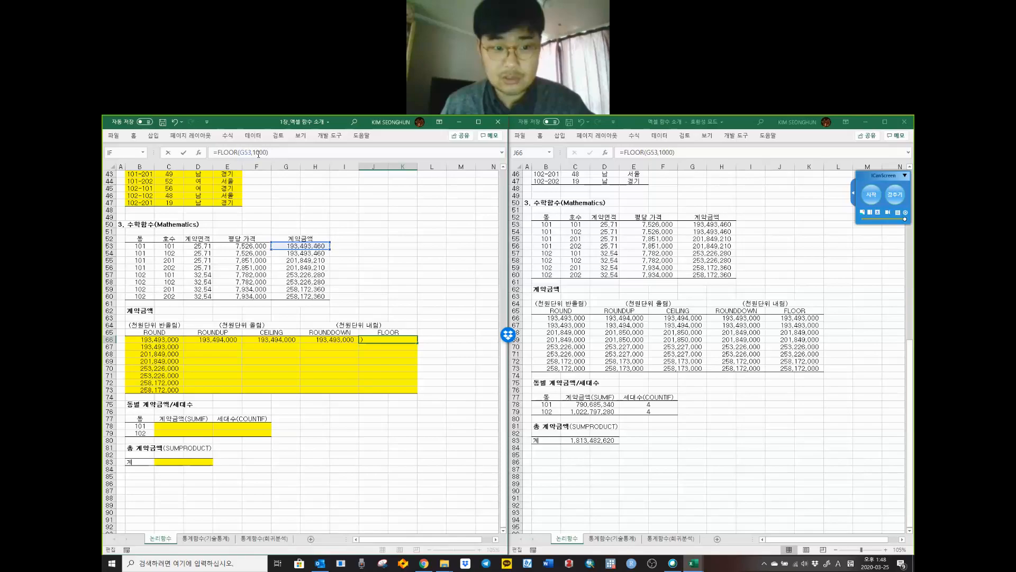
left_click(370, 344)
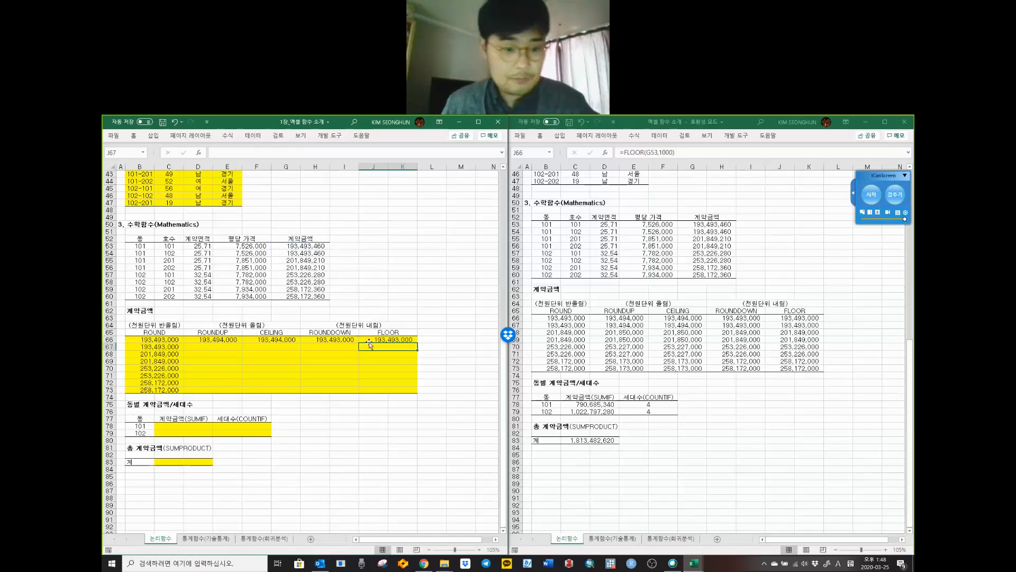
Step: Copy the ROUNDUP, CEILING, ROUNDDOWN and FLOOR formulas from row 66 down through row 73, pasting formulas only
left_click_drag(370, 339, 198, 339)
key("ctrl+c")
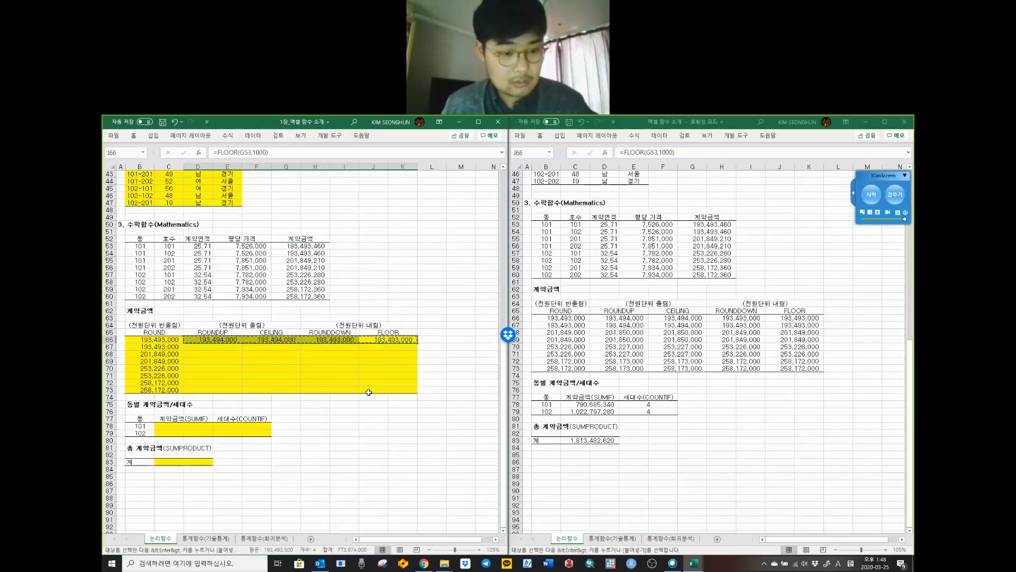
left_click(370, 391, "shift")
right_click(371, 375)
left_click(364, 389)
left_click_drag(363, 389, 213, 347)
right_click(213, 347)
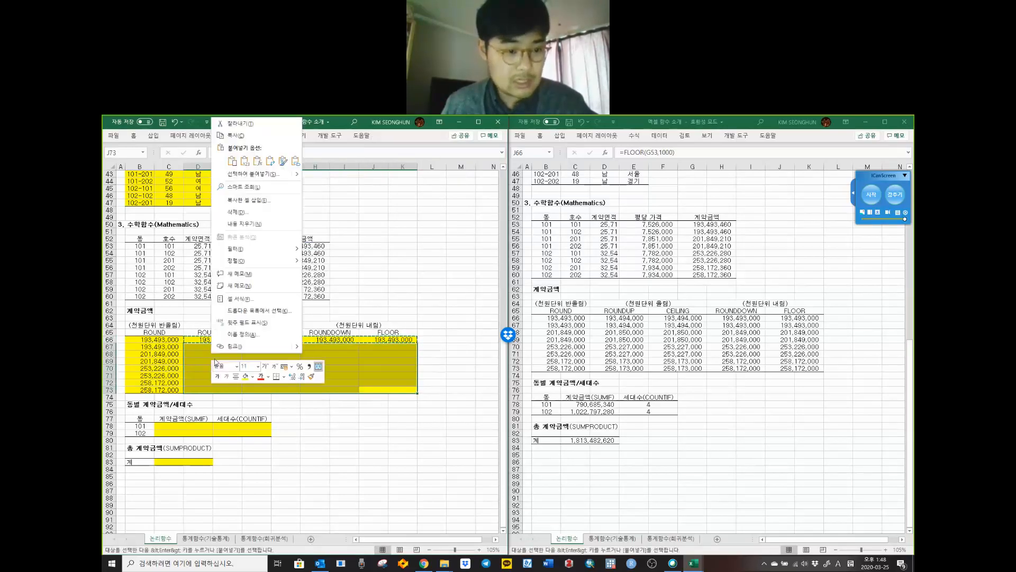
left_click(259, 162)
left_click(311, 375)
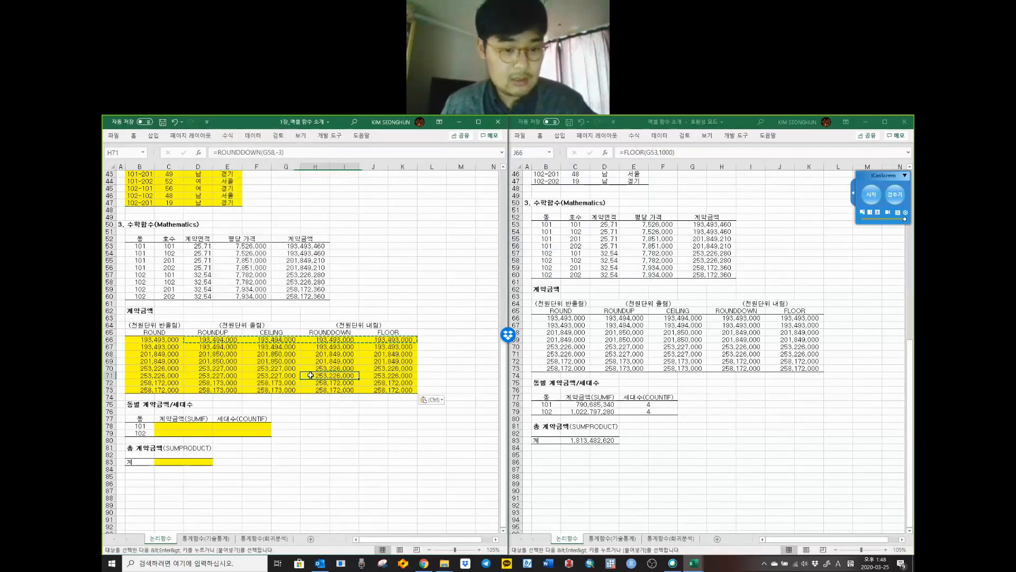
key("Escape")
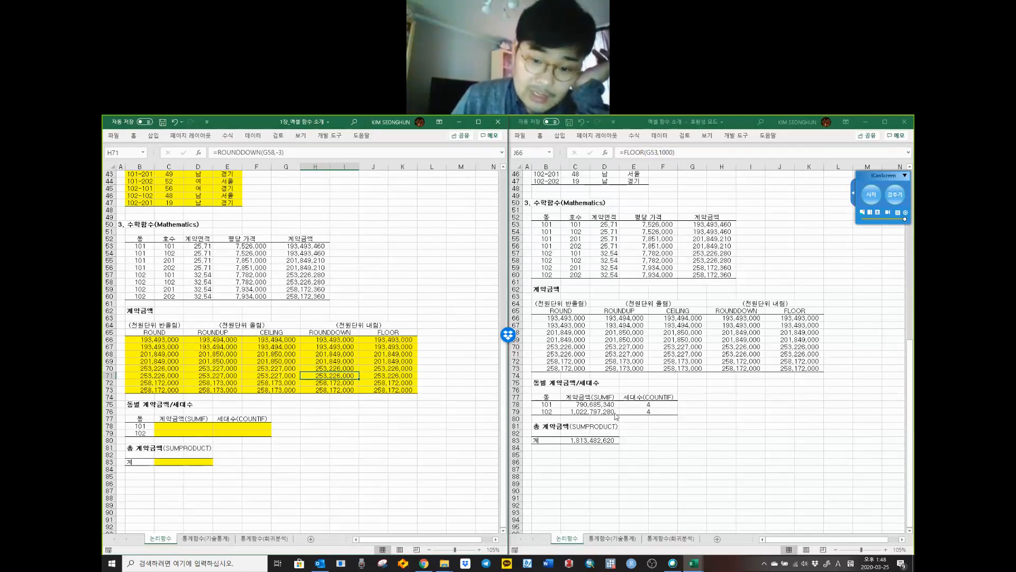
Step: Show the SUMIF formula in C78 of the answer workbook and handwrite SUM IF in red with notes including 합산 and Σ
left_click(580, 404)
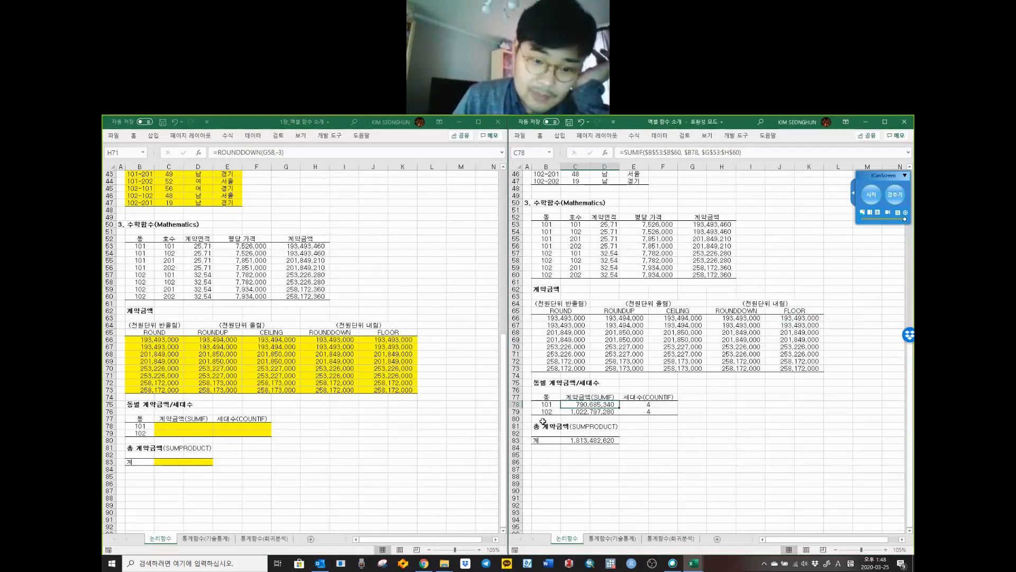
left_click(876, 193)
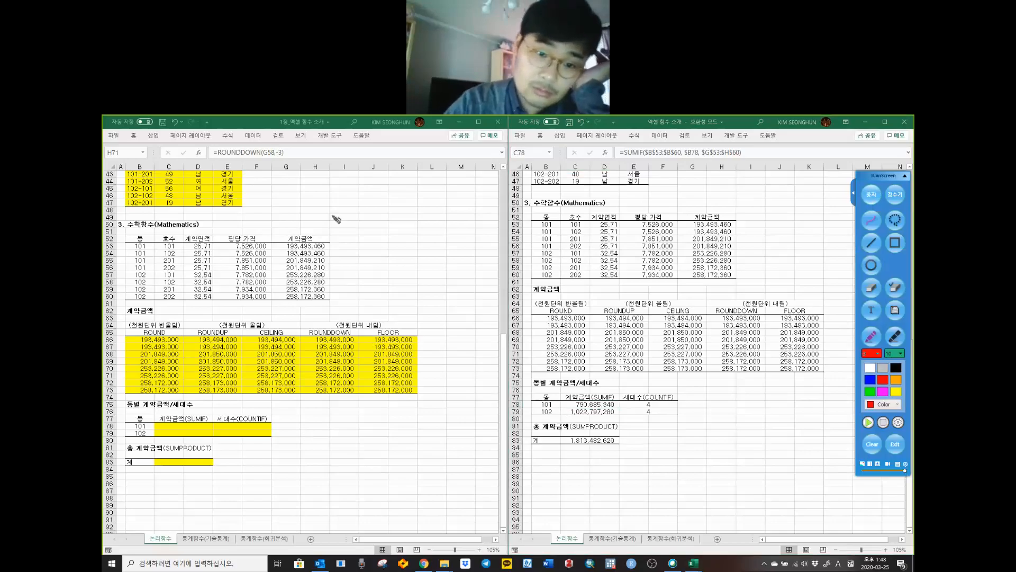
mouse_move(378, 208)
left_mouse_down()
mouse_move(364, 231)
mouse_move(401, 241)
mouse_move(406, 212)
mouse_move(423, 233)
mouse_move(438, 206)
mouse_move(438, 241)
left_mouse_up()
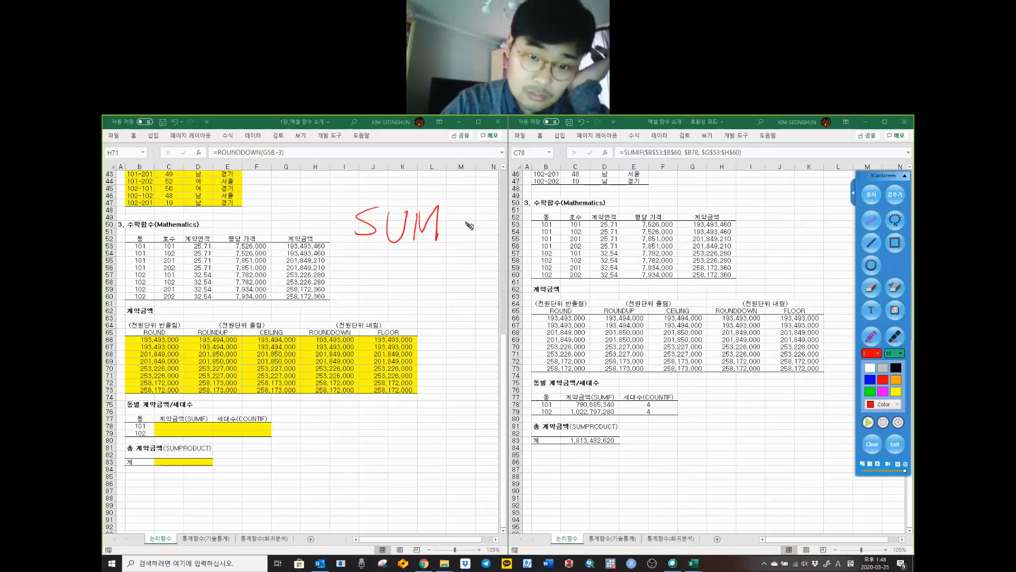
mouse_move(445, 205)
left_mouse_down()
mouse_move(470, 186)
mouse_move(483, 209)
mouse_move(476, 232)
left_mouse_up()
mouse_move(468, 232)
left_mouse_down()
mouse_move(484, 231)
mouse_move(488, 207)
mouse_move(503, 206)
left_mouse_up()
left_click_drag(489, 219, 500, 218)
left_click_drag(461, 257, 474, 257)
left_click_drag(469, 258, 461, 266)
left_click_drag(468, 262, 467, 269)
mouse_move(462, 270)
left_mouse_down()
mouse_move(497, 272)
mouse_move(515, 258)
mouse_move(512, 268)
mouse_move(527, 268)
left_mouse_up()
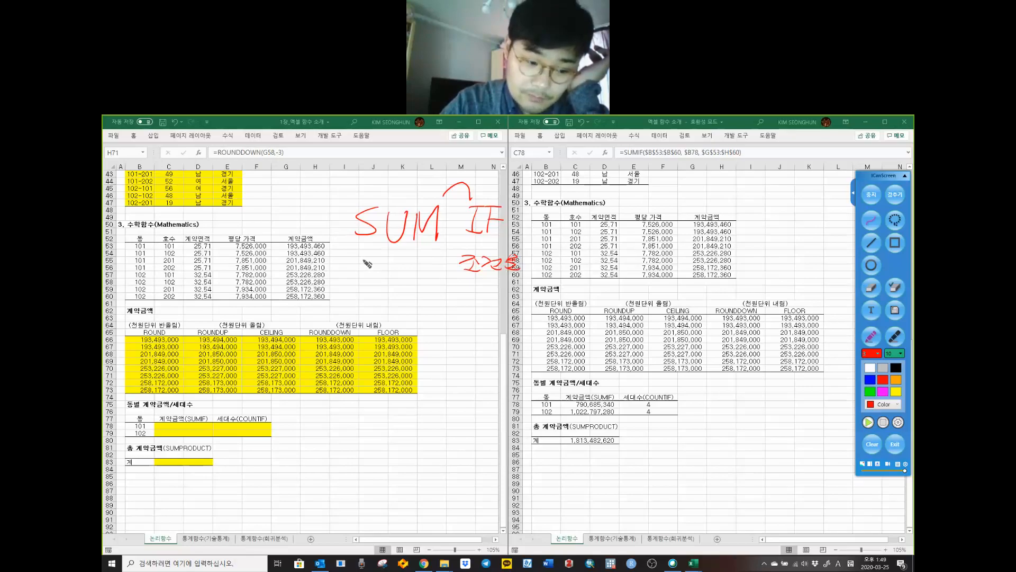
mouse_move(369, 265)
left_mouse_down()
mouse_move(415, 265)
mouse_move(405, 280)
mouse_move(374, 289)
mouse_move(375, 306)
mouse_move(400, 316)
left_mouse_up()
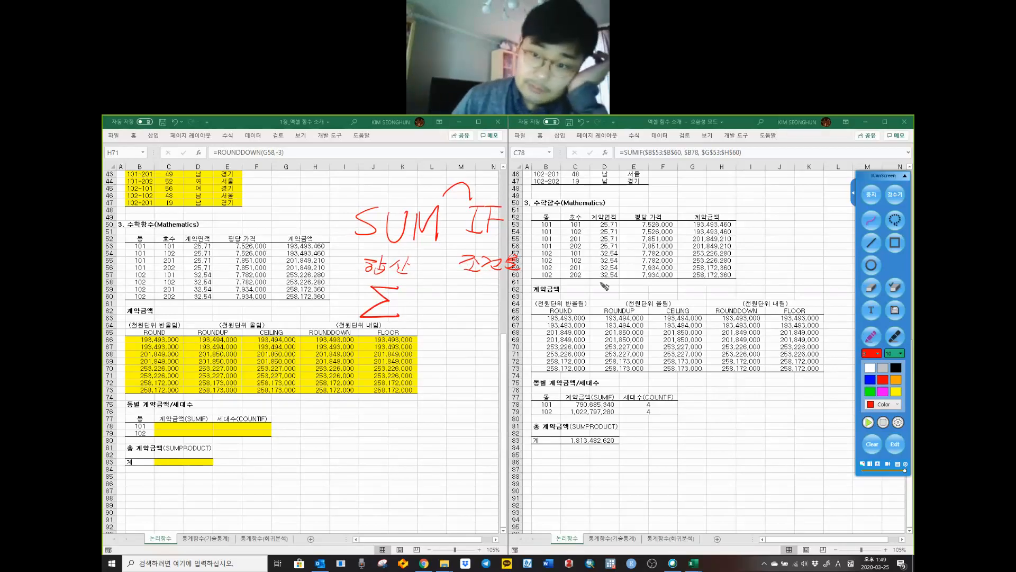
Step: Clear the handwritten annotations and show the COUNTIF formula in E78 of the answer workbook
left_click(872, 195)
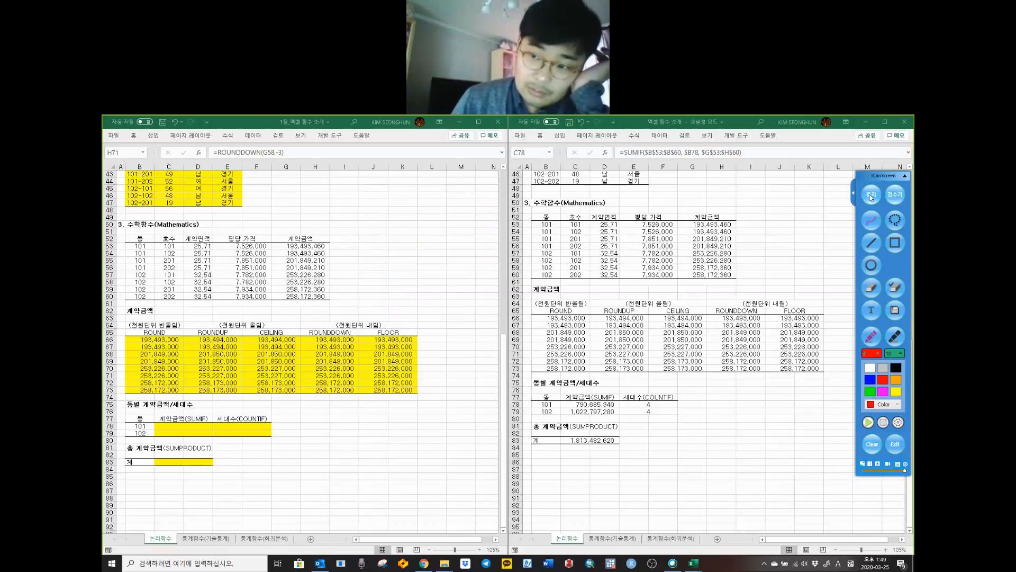
left_click(905, 176)
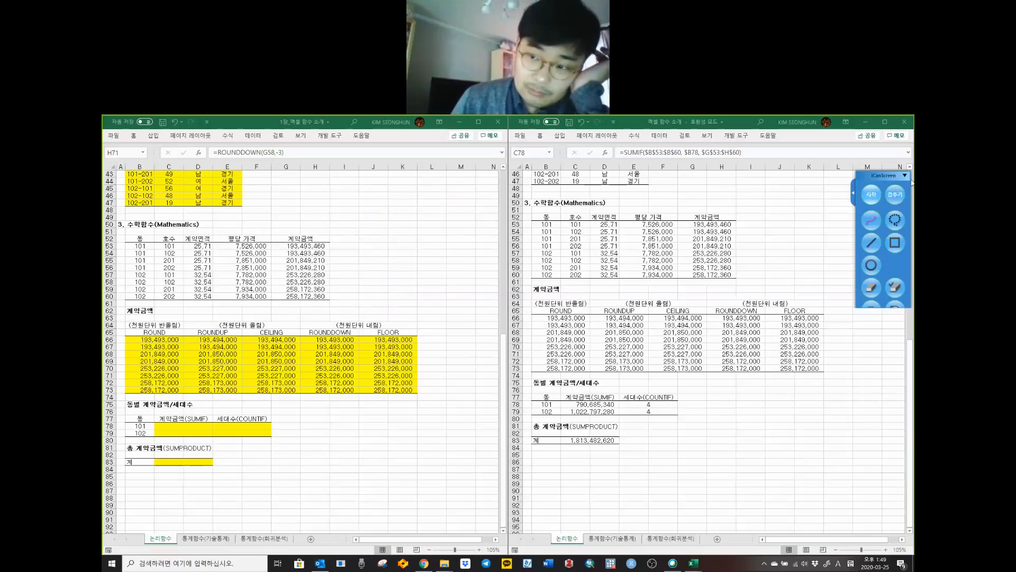
left_click(642, 405)
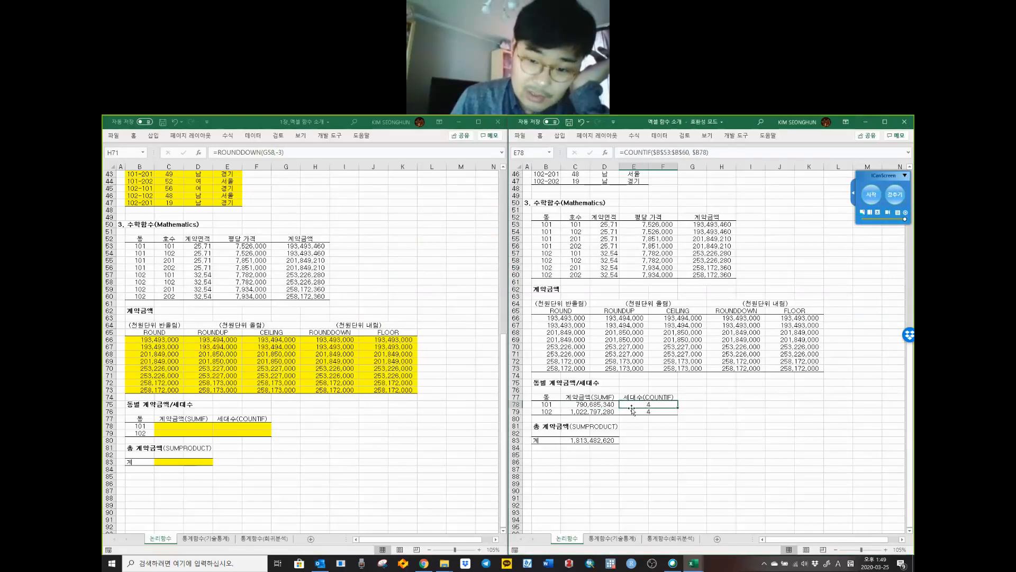
Step: Point out the SUMIF and COUNTIF headers in the answer workbook and select the 계약면적 values D53:D60 in the practice workbook
left_click(606, 397)
left_click(648, 398)
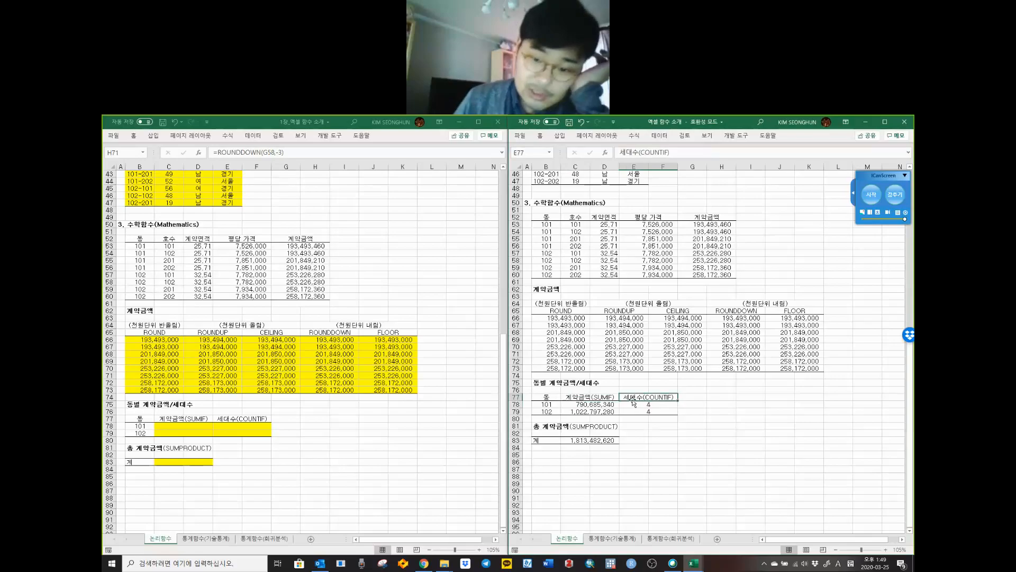
left_click(191, 382)
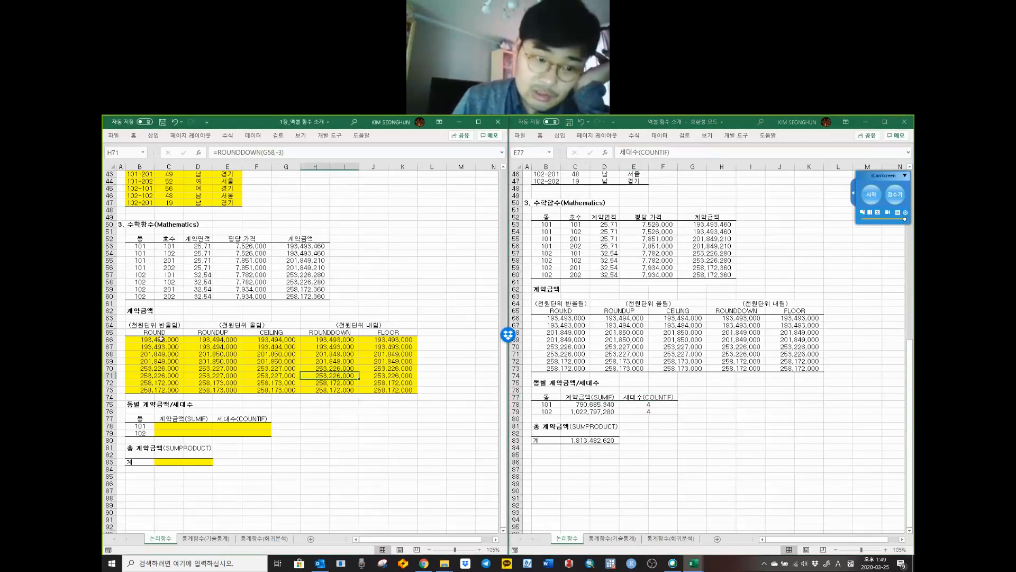
left_click_drag(200, 246, 201, 299)
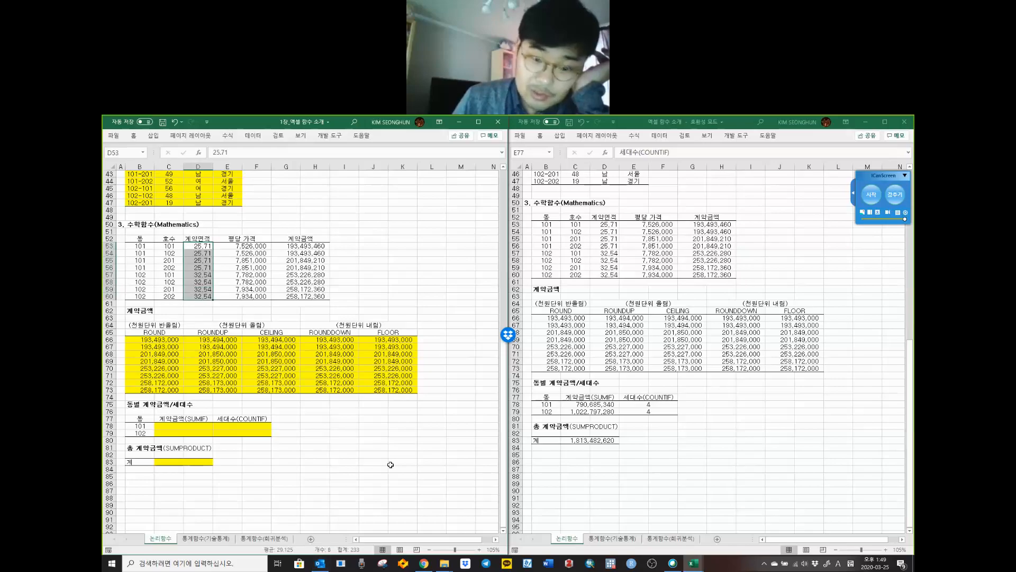
Step: Draw red boxes around the status bar's 개수 and 합계 figures and the 계약면적 values, and connect them with an arrow
left_click(874, 194)
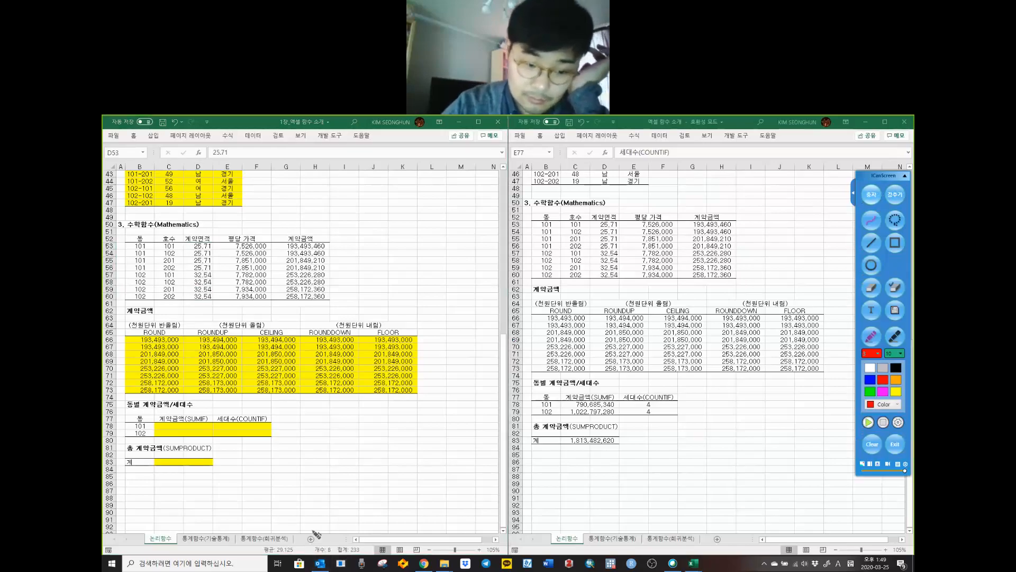
mouse_move(314, 540)
left_mouse_down()
mouse_move(368, 535)
mouse_move(340, 559)
mouse_move(305, 555)
mouse_move(348, 493)
mouse_move(349, 505)
left_mouse_up()
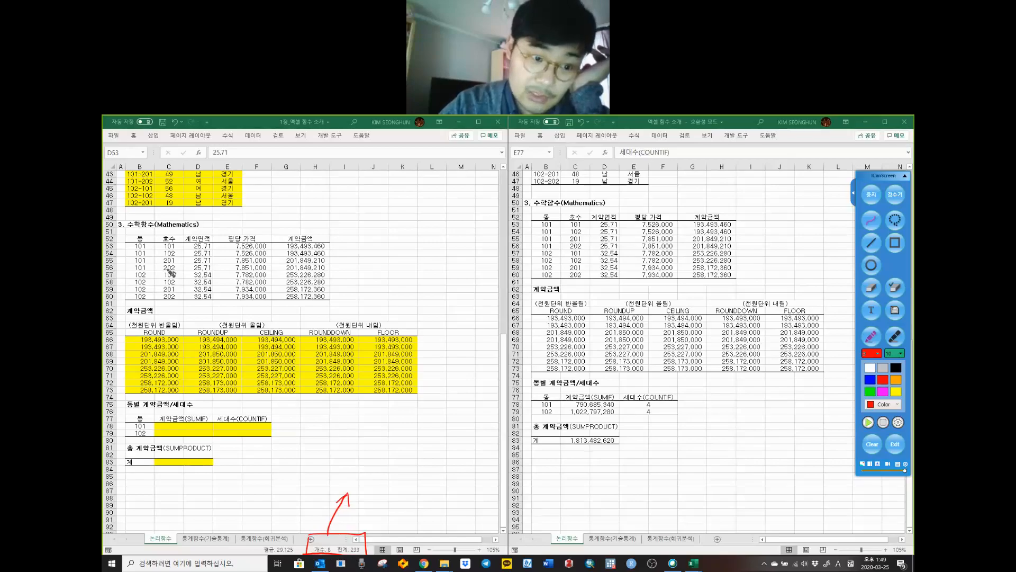
left_click_drag(184, 241, 184, 304)
mouse_move(182, 243)
left_mouse_down()
mouse_move(215, 238)
mouse_move(214, 302)
mouse_move(197, 302)
mouse_move(215, 301)
left_mouse_up()
mouse_move(214, 306)
left_mouse_down()
mouse_move(244, 405)
mouse_move(312, 533)
mouse_move(316, 516)
left_mouse_up()
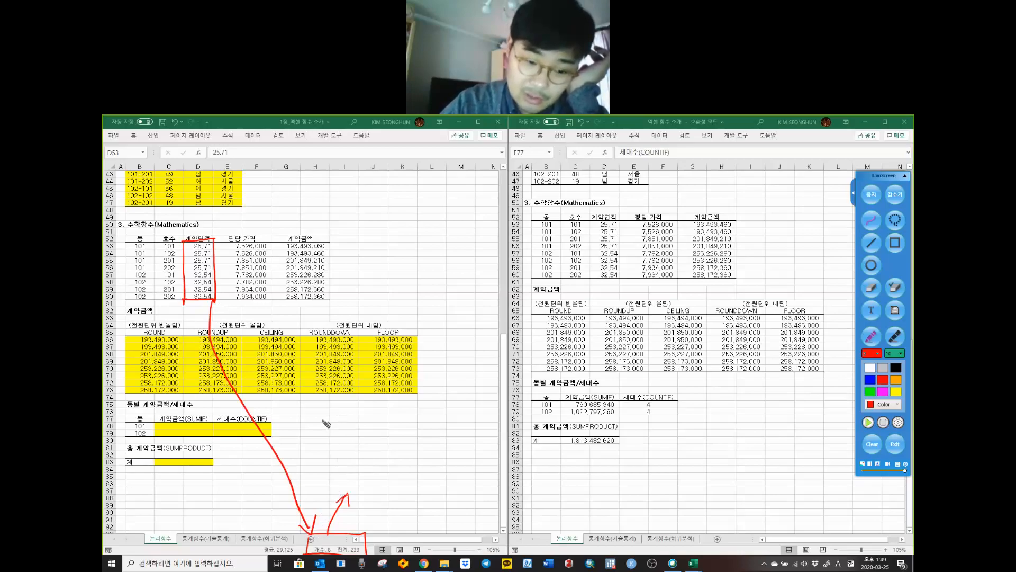
Step: Handwrite 개수 COUNT and 합계 SUM in red beside the 동별 계약금액/세대수 table, and clear all annotations
mouse_move(321, 405)
left_mouse_down()
mouse_move(339, 416)
mouse_move(353, 409)
mouse_move(350, 418)
mouse_move(408, 404)
left_mouse_up()
mouse_move(409, 415)
left_mouse_down()
mouse_move(412, 403)
mouse_move(437, 402)
mouse_move(432, 418)
left_mouse_up()
mouse_move(325, 431)
left_mouse_down()
mouse_move(364, 452)
mouse_move(389, 439)
mouse_move(408, 449)
mouse_move(415, 430)
mouse_move(418, 448)
left_mouse_up()
mouse_move(417, 447)
left_mouse_down()
mouse_move(422, 434)
mouse_move(429, 448)
left_mouse_up()
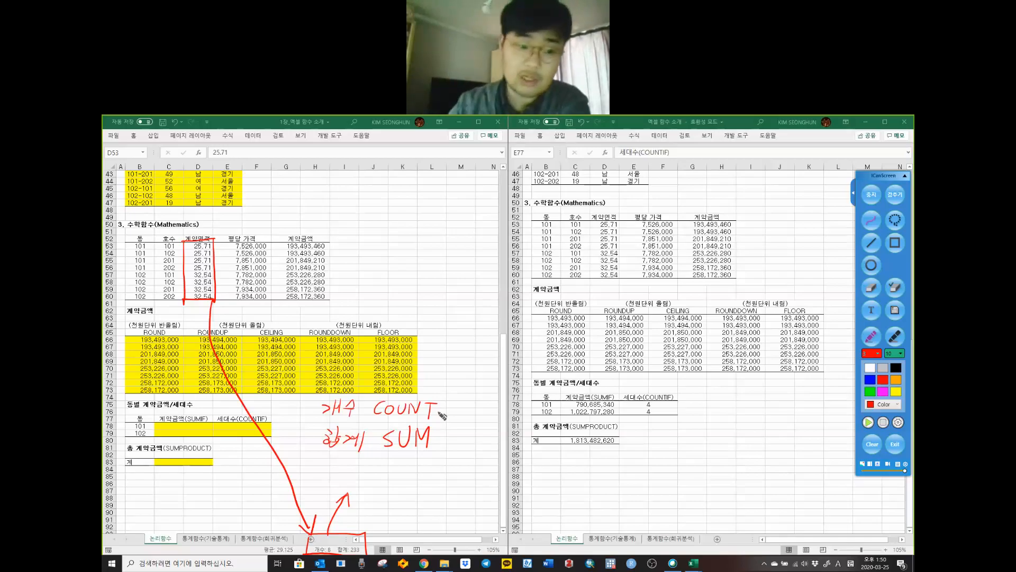
left_click(872, 444)
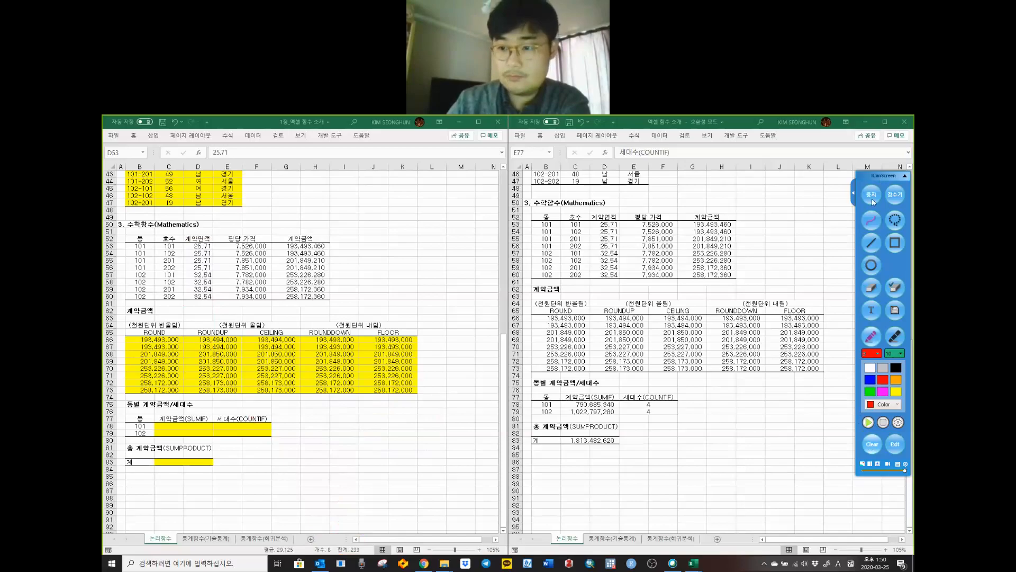
left_click(904, 175)
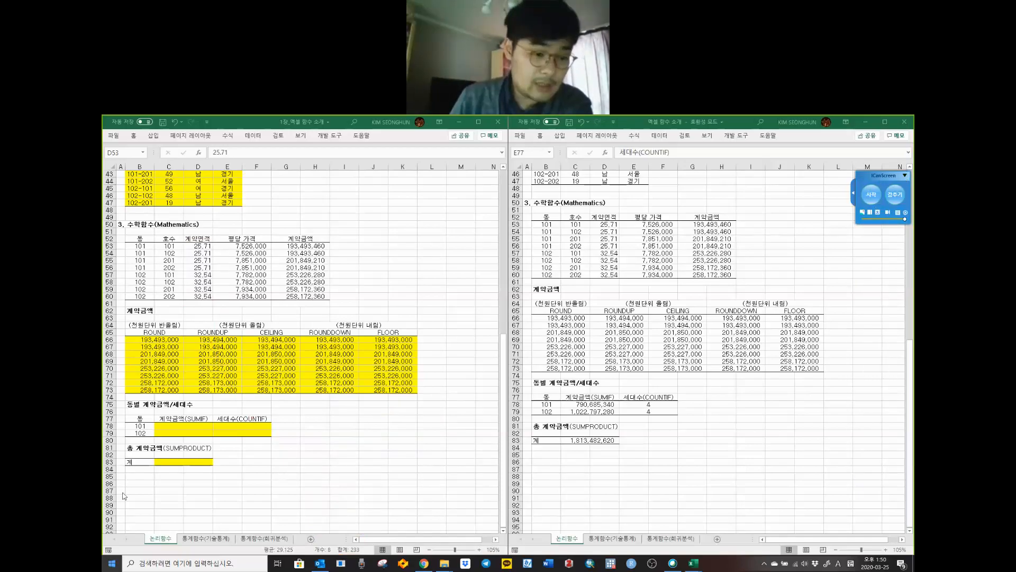
Step: Copy the formula text =SUMIF($B$53:$B$60, $B78, $G$53:$H$60) from C78 of the answer workbook, leaving that cell unchanged
left_click(172, 427)
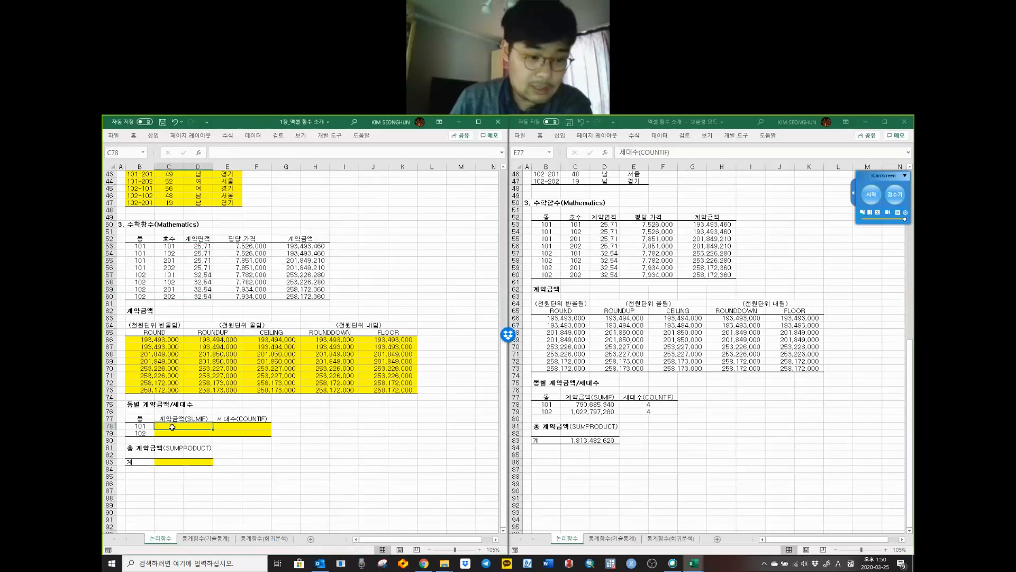
left_click(598, 404)
left_click(758, 153)
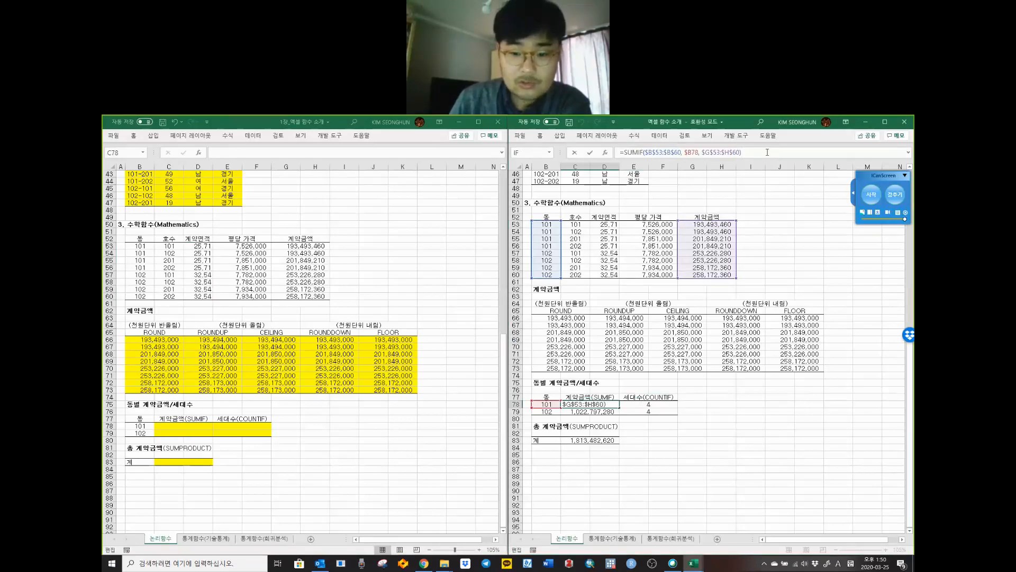
left_click(693, 153)
left_click_drag(743, 153, 617, 153)
key("ctrl+c")
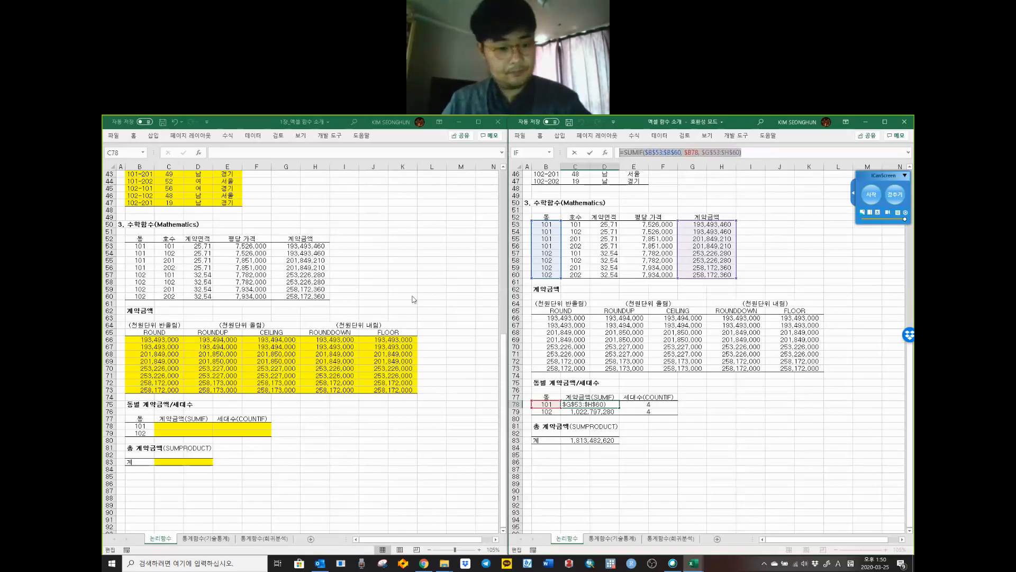
key("Escape")
Step: Examine the practice workbook's 101 row and SUMIF target cell C78, and the source ranges B53:H60, B53:B60 and D53:D60
left_click(133, 426)
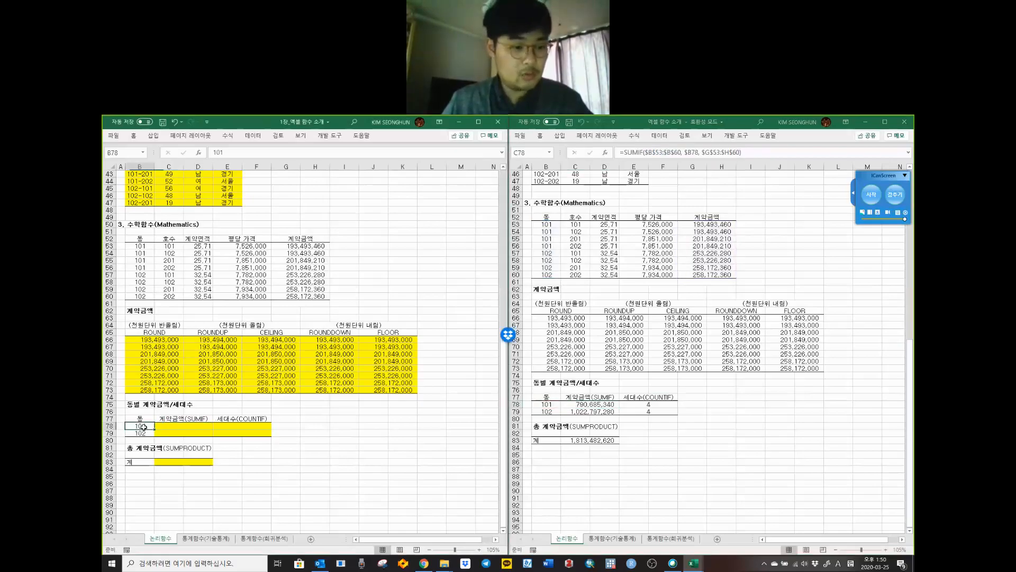
left_click(199, 419)
left_click(185, 426)
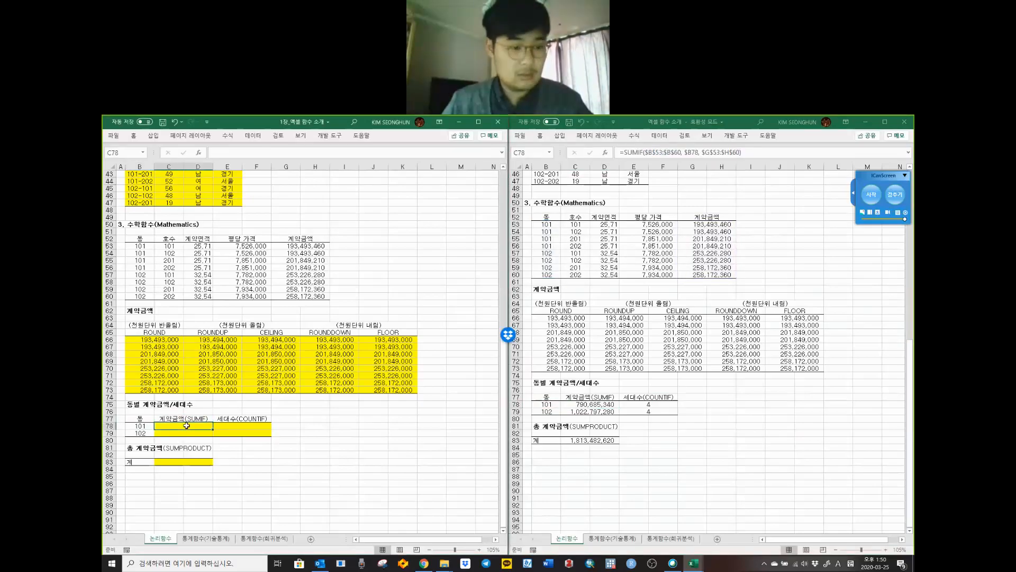
left_click_drag(137, 248, 314, 297)
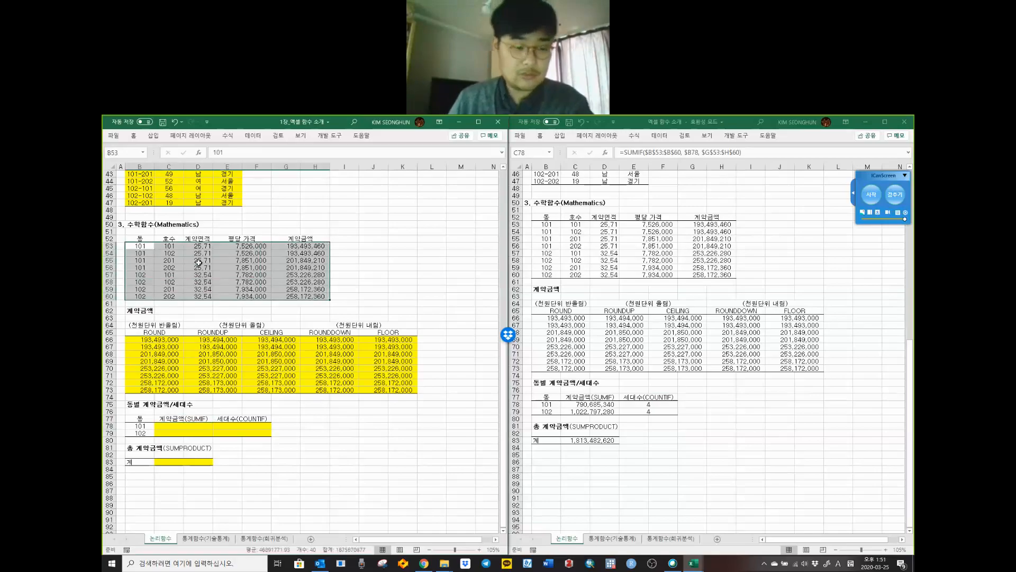
left_click_drag(148, 247, 140, 295)
left_click_drag(172, 246, 201, 295)
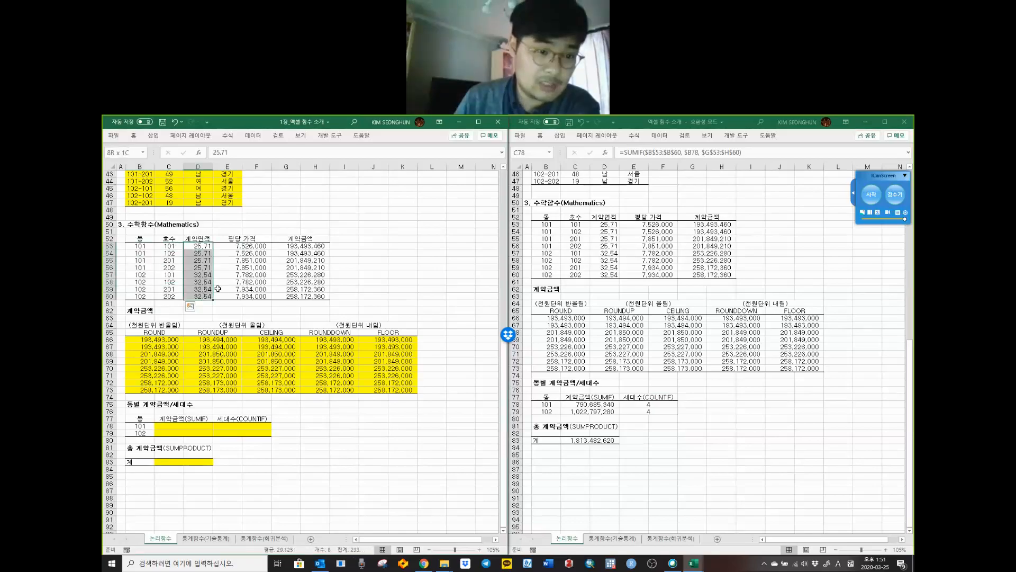
Step: Put the formula =SUMIF($B$53:$B$60, $B78, $G$53:$H$60) into cell C78 for building 101's contract amount
left_click_drag(300, 244, 302, 297)
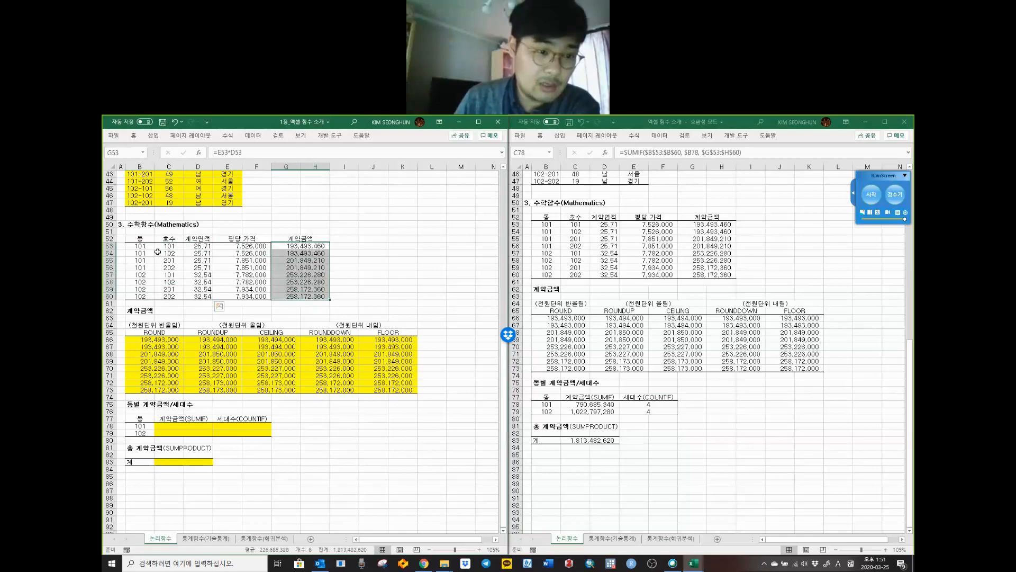
left_click(296, 260)
left_click(169, 426)
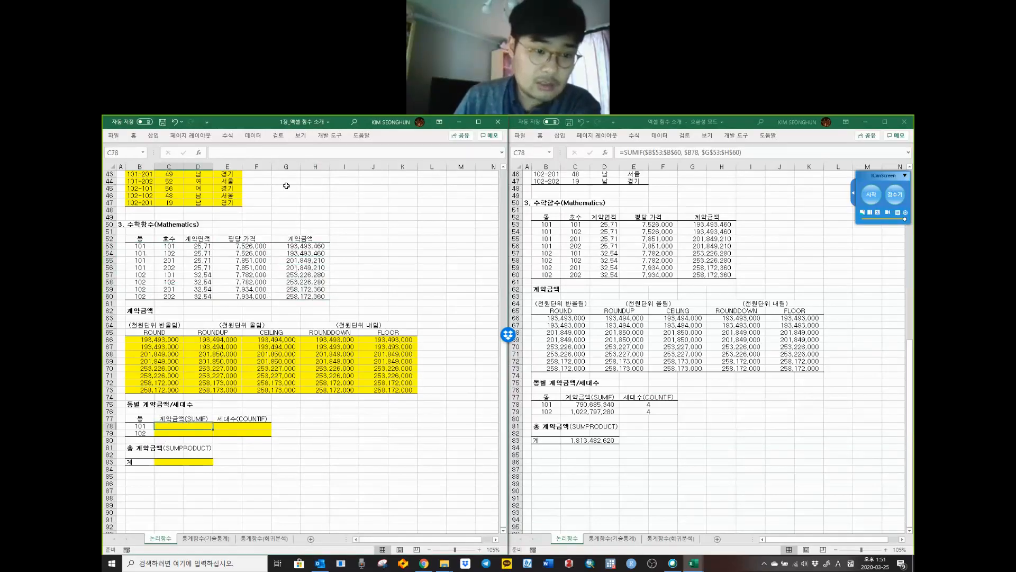
left_click(289, 154)
key("ctrl+v")
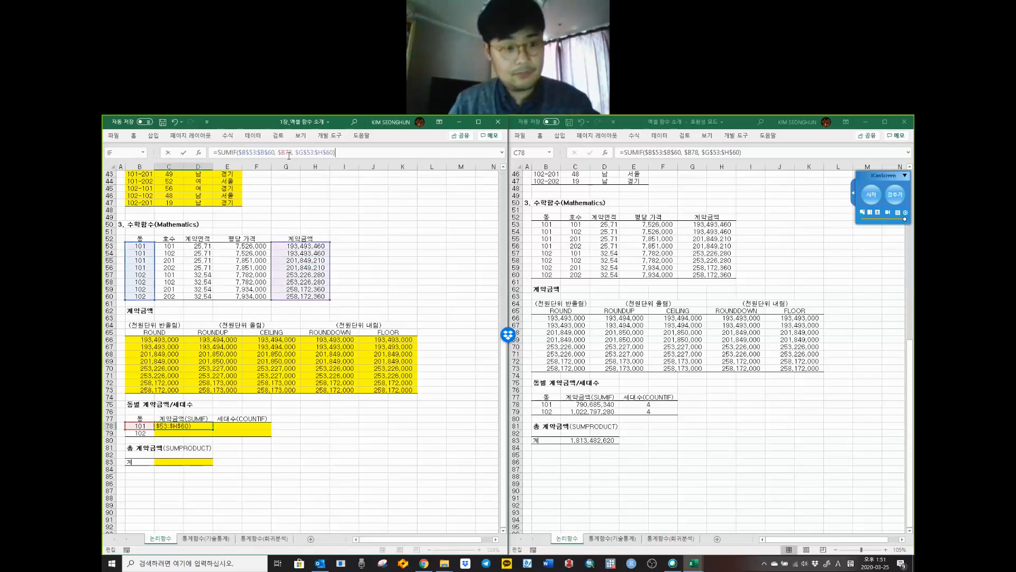
Step: Examine the SUMIF function name and its absolute range argument $B$53:$B$60 in the C78 formula
double_click(231, 153)
left_click(240, 153)
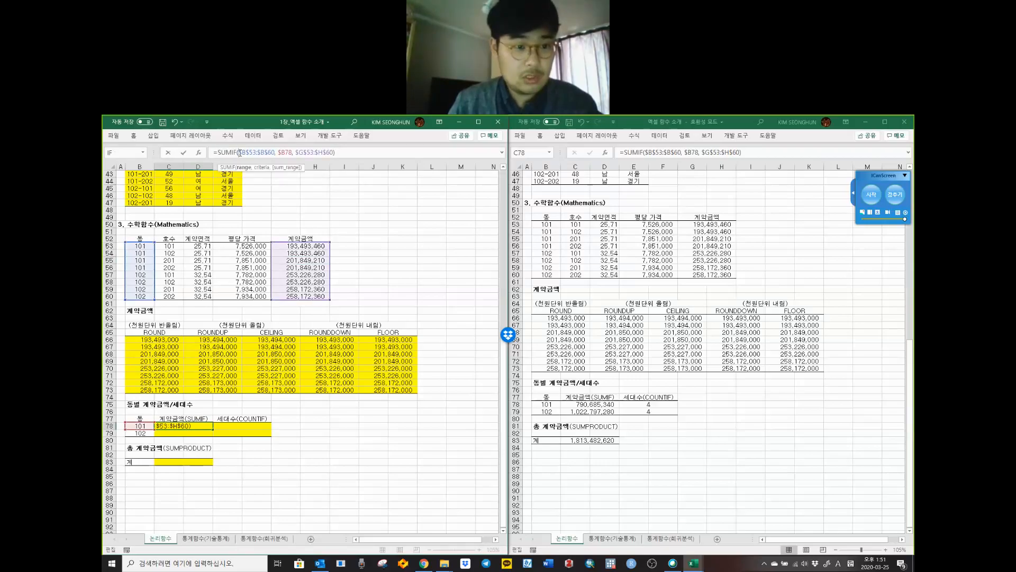
left_click(243, 168)
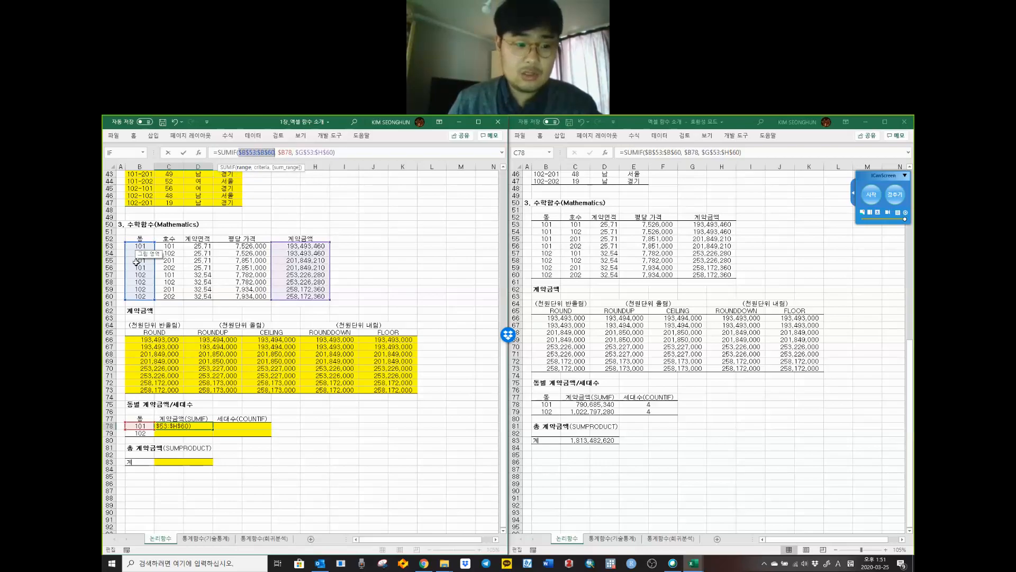
left_click(236, 153)
left_click_drag(241, 153, 273, 152)
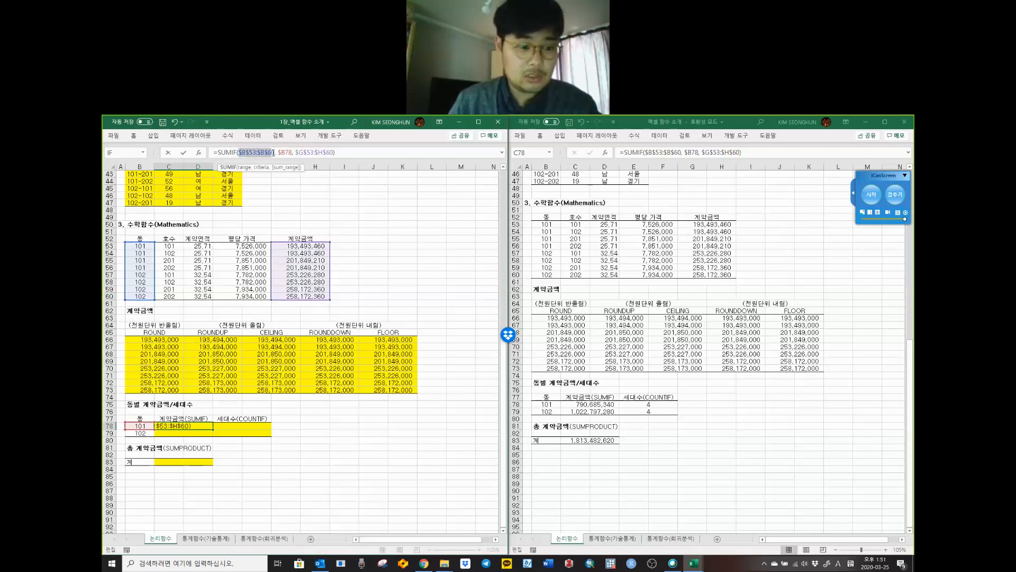
left_click(243, 153)
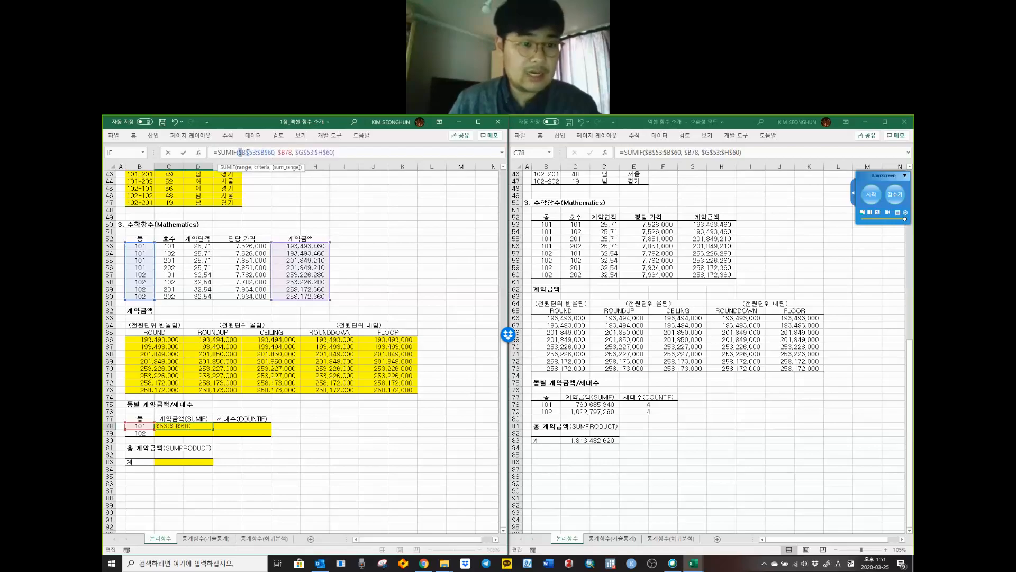
left_click_drag(247, 153, 262, 152)
left_click(263, 153)
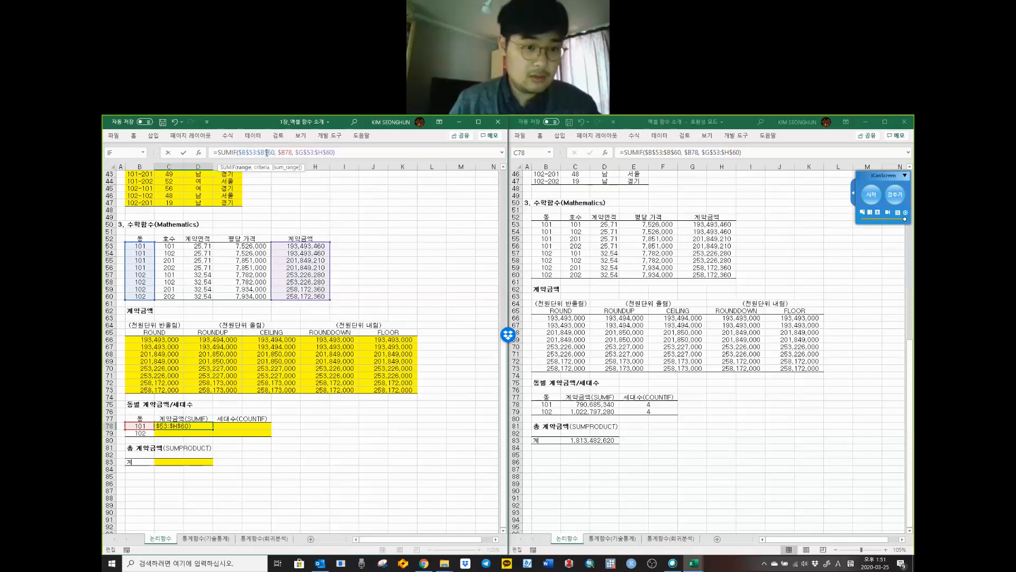
Step: Examine the criteria argument $B78 in the SUMIF formula, including its locked column and relative row
left_click(285, 152)
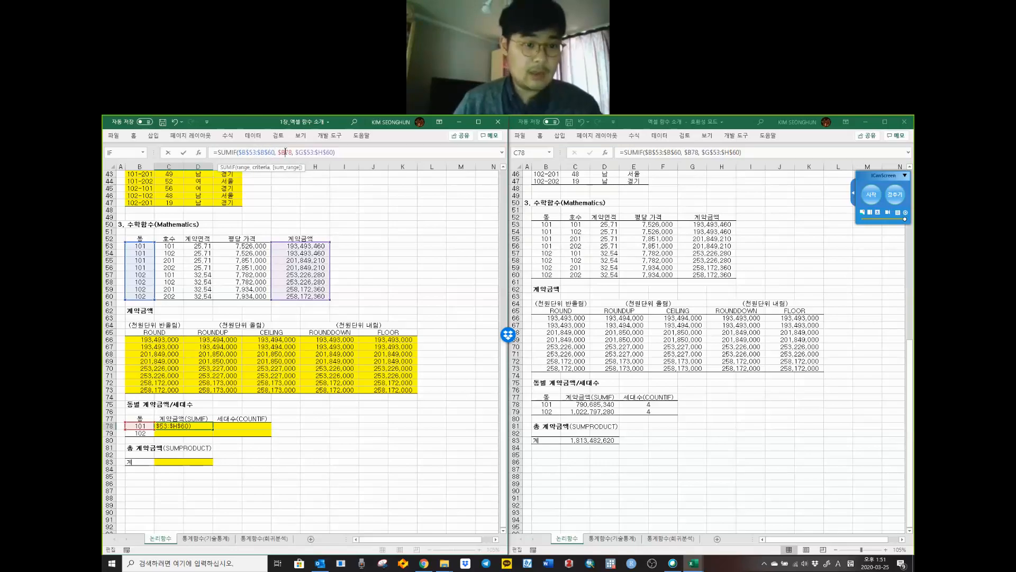
left_click_drag(237, 153, 292, 153)
left_click(293, 152)
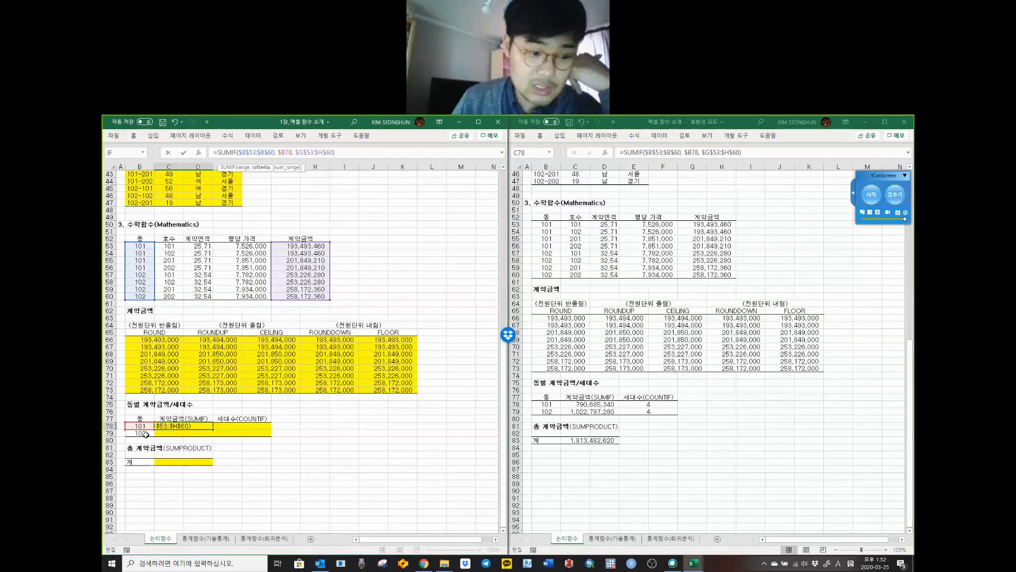
left_click_drag(286, 152, 293, 154)
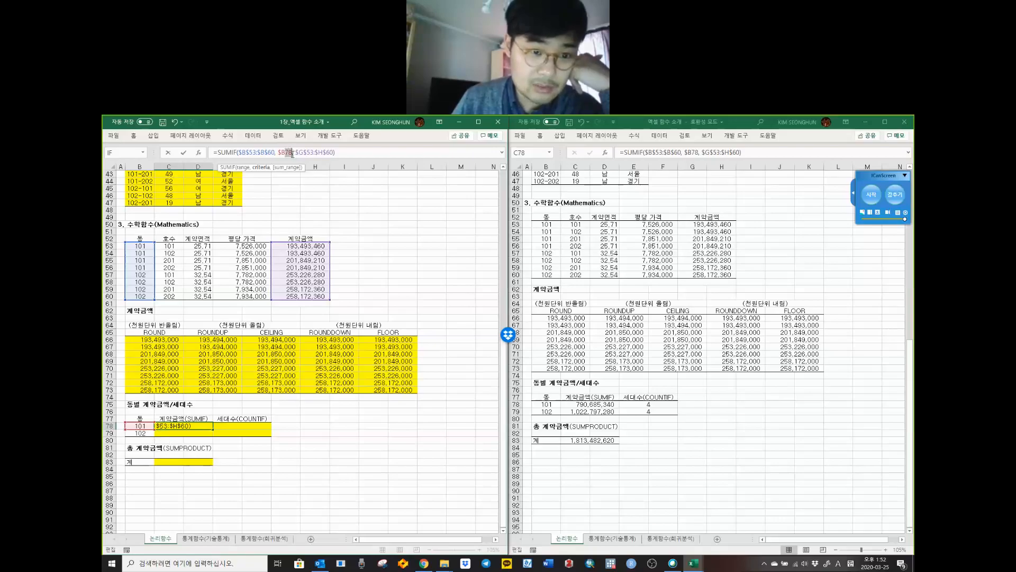
left_click(285, 153)
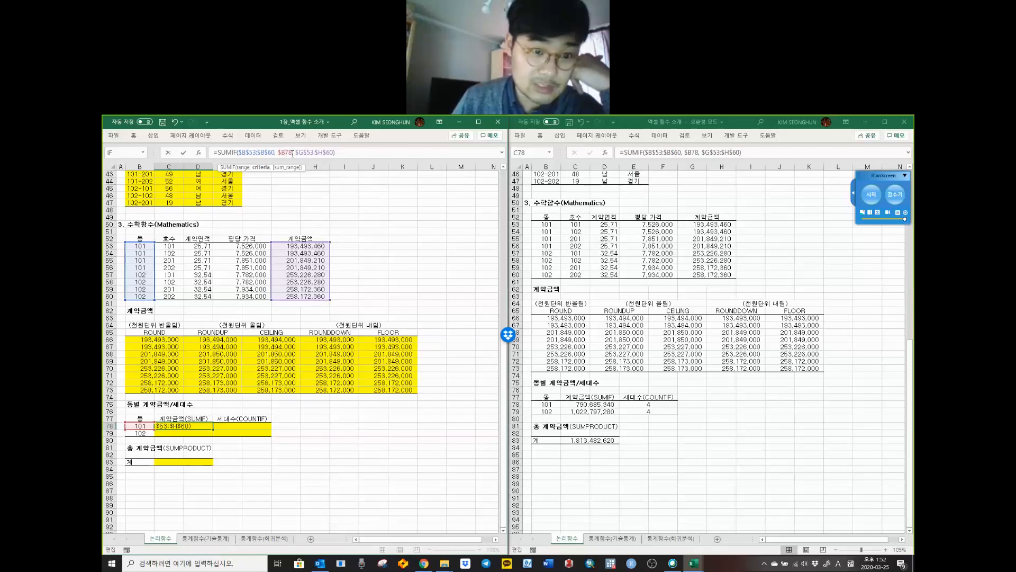
Step: Review the sum range $G$53:$H$60 of the SUMIF formula and commit the formula in C78
left_click(296, 152)
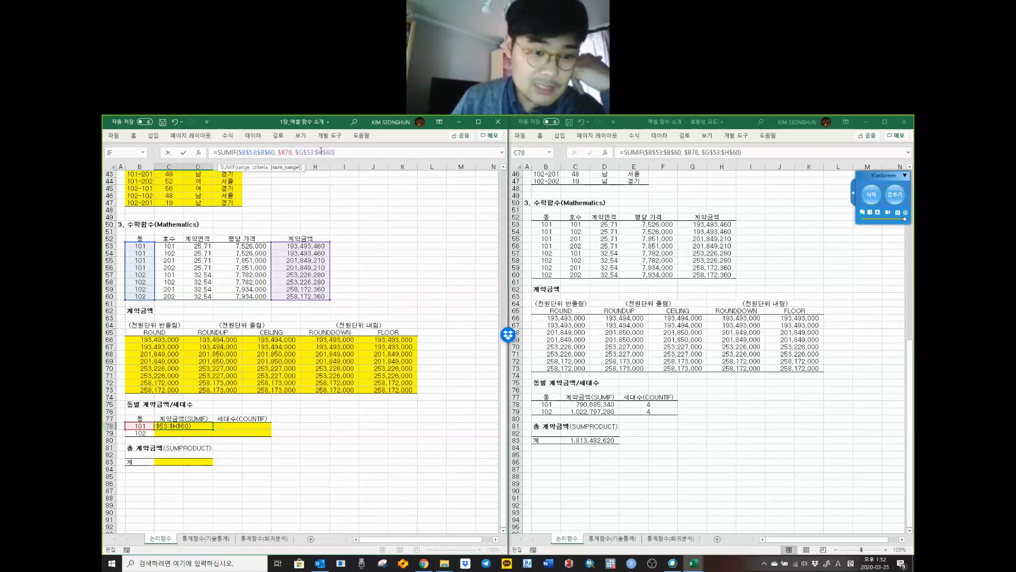
left_click_drag(302, 152, 334, 154)
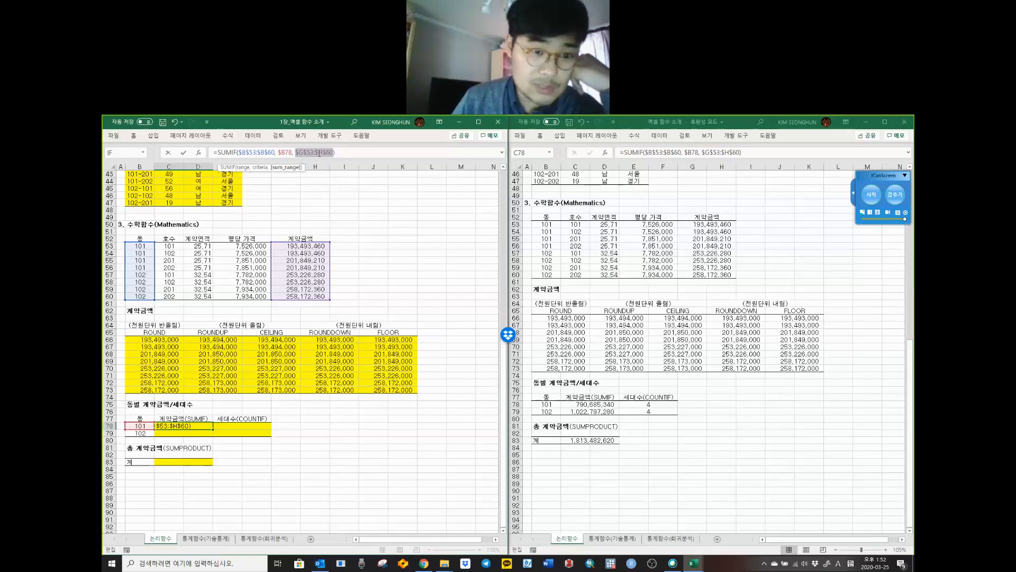
left_click(297, 153)
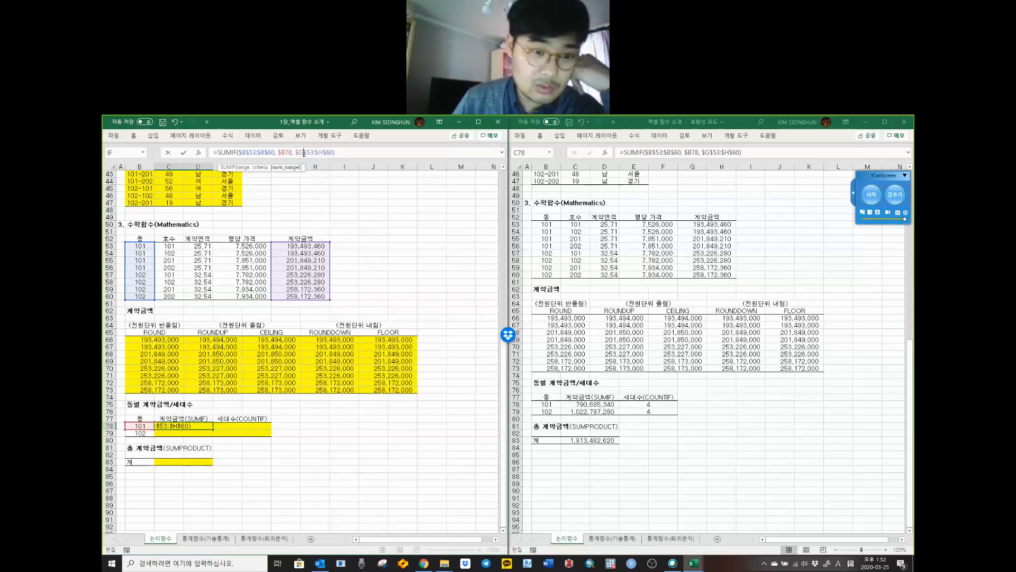
left_click(339, 152)
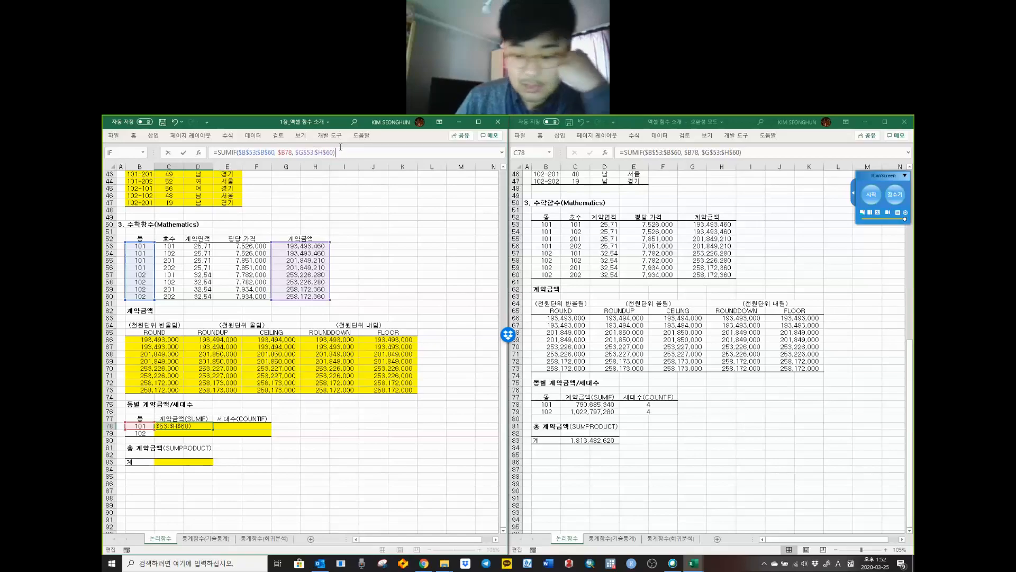
key("Return")
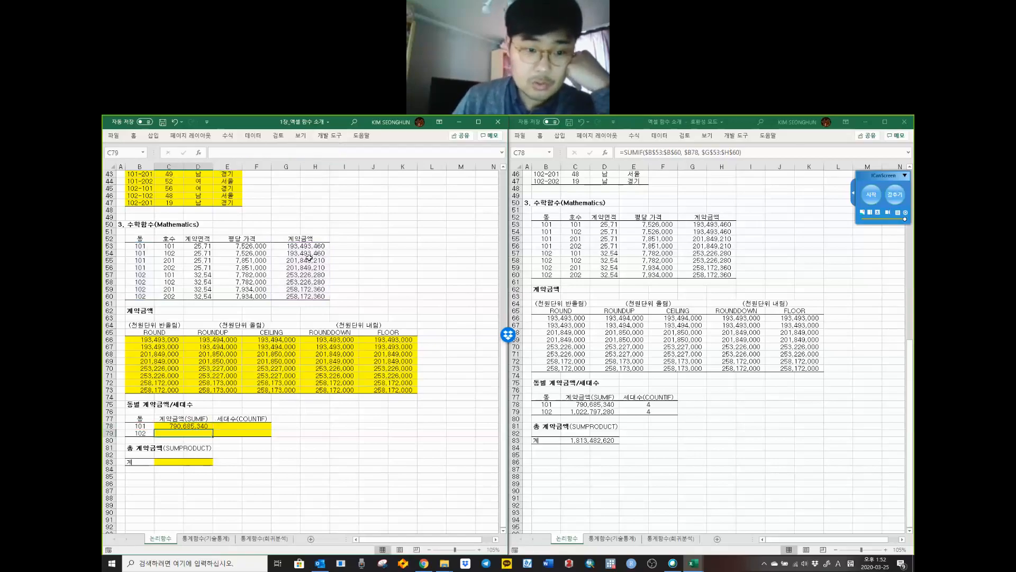
Step: Check the SUMIF result in C78 against the sum of building 101's contract amounts in rows 53 to 56
left_click(194, 426)
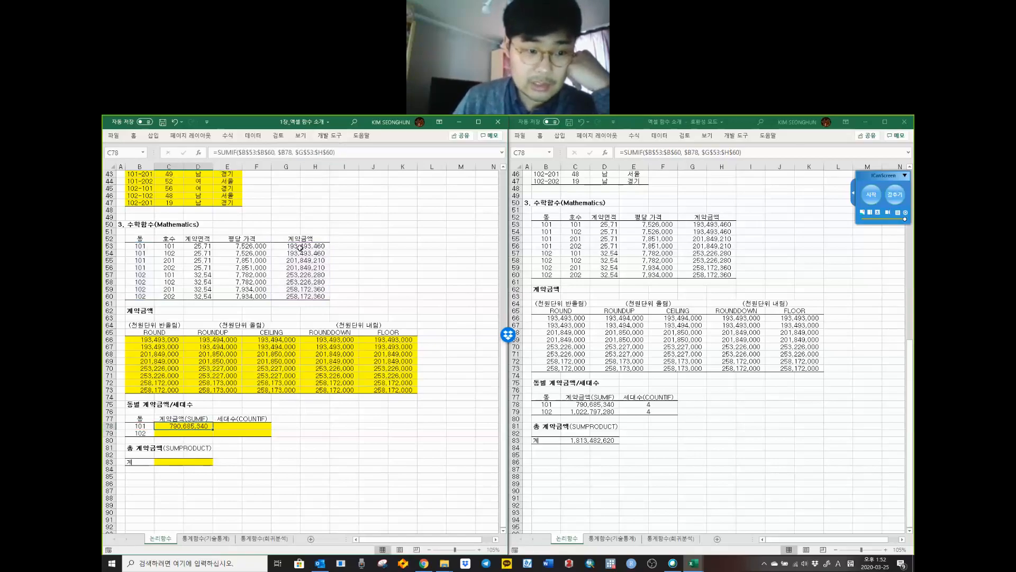
left_click_drag(285, 267, 315, 245)
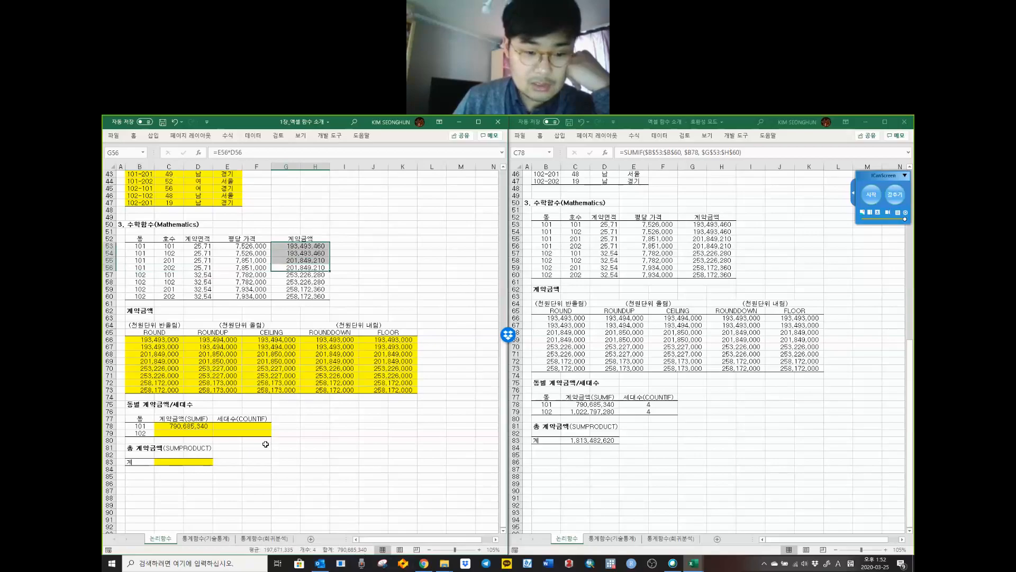
left_click(195, 432)
Step: Copy the SUMIF formula from C78 and paste only the formula into C79 for building 102
left_click(194, 426)
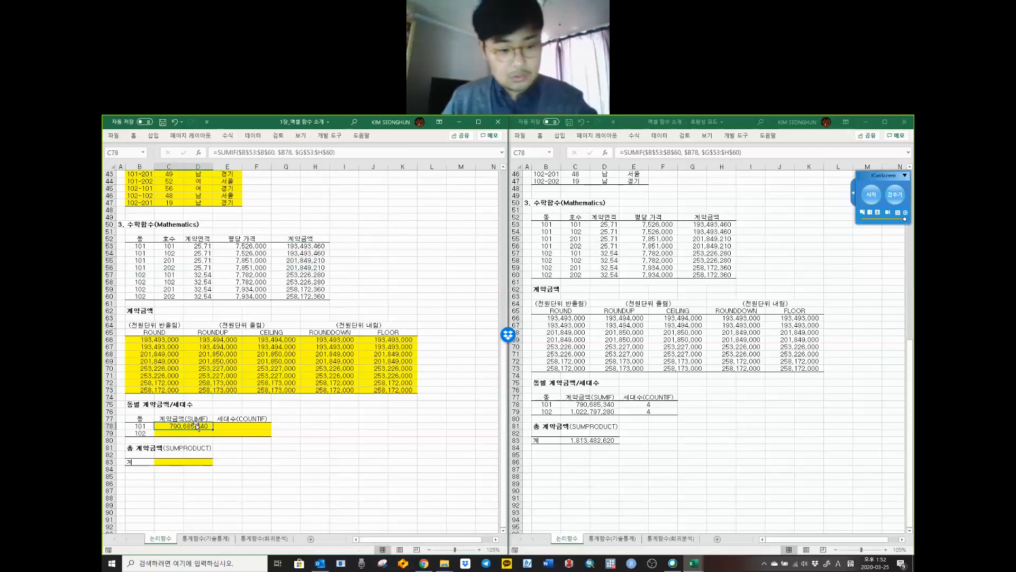
key("ctrl+c")
right_click(204, 433)
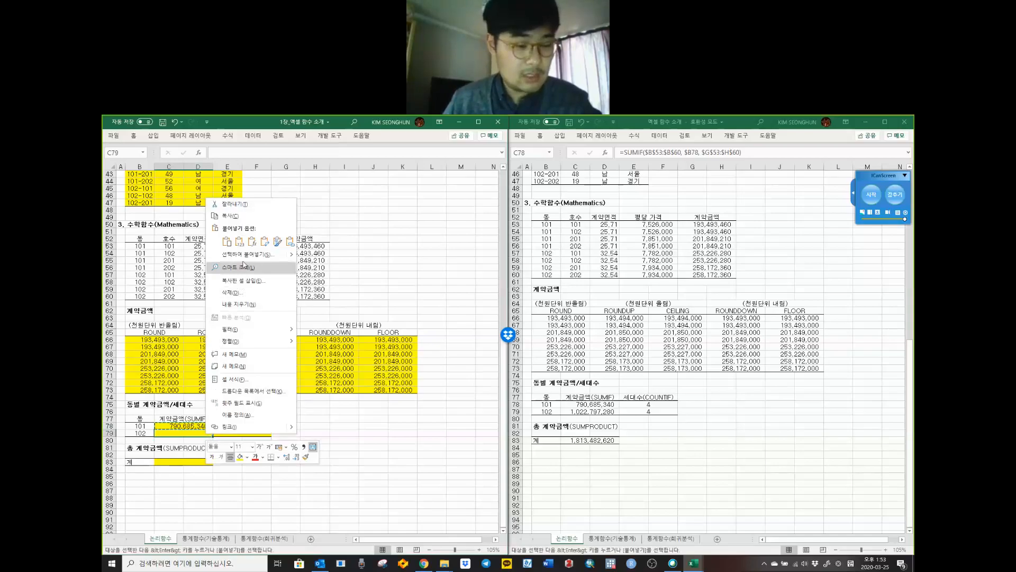
left_click(252, 241)
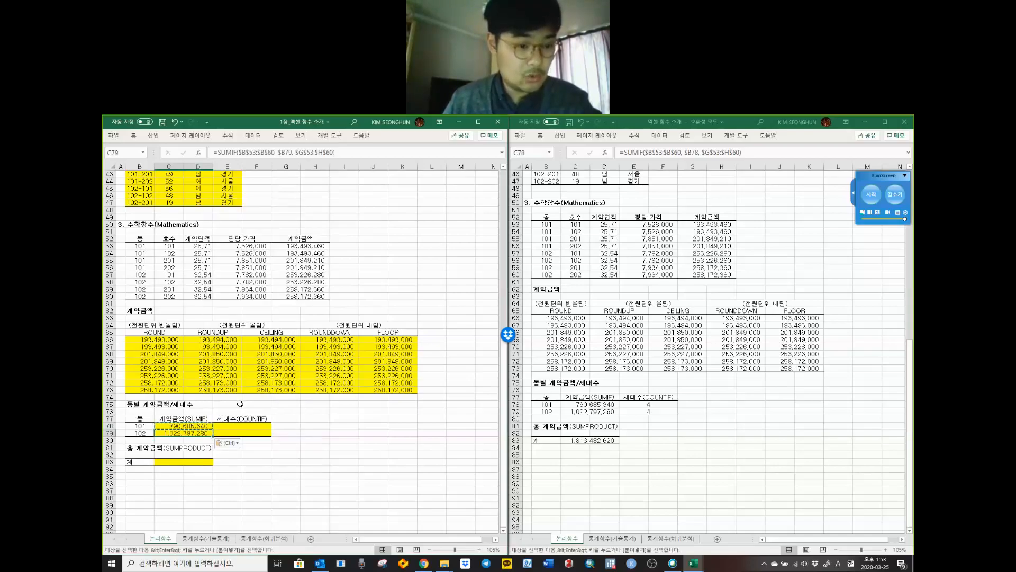
Step: Copy =COUNTIF($B$53:$B$60, $B78) from cell E78 of the completed workbook into E78 of the practice workbook
left_click(224, 427)
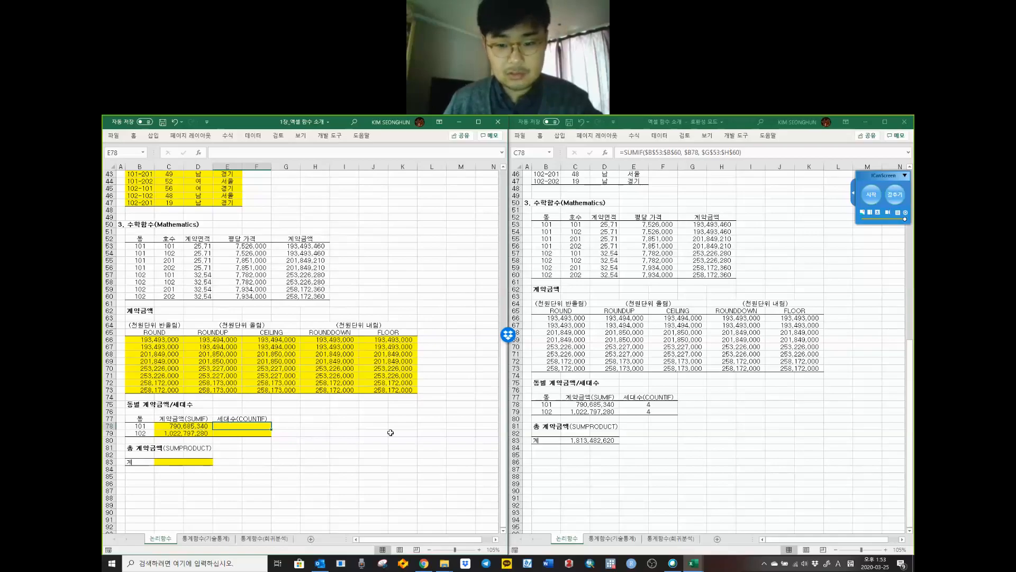
left_click(652, 404)
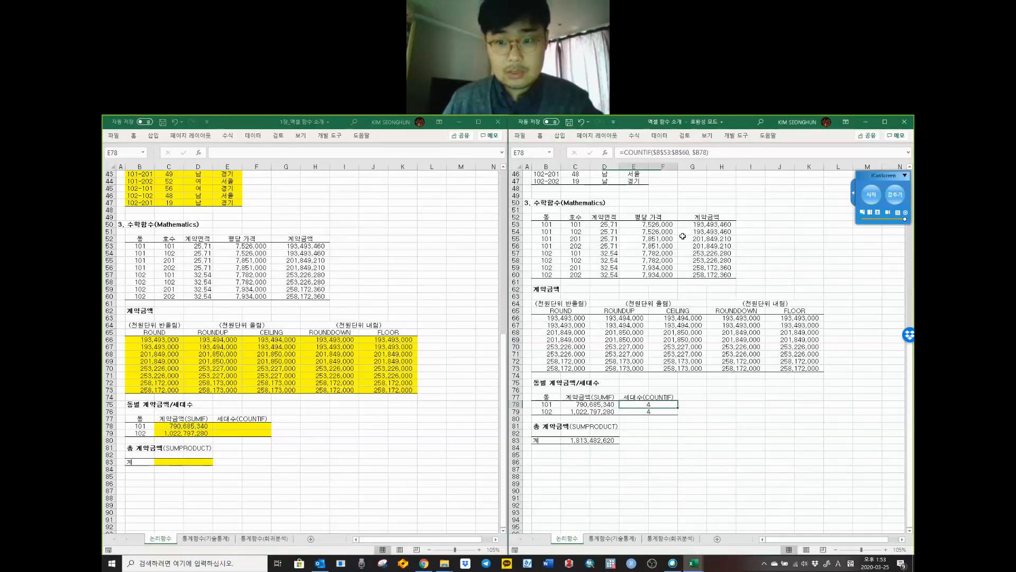
triple_click(725, 154)
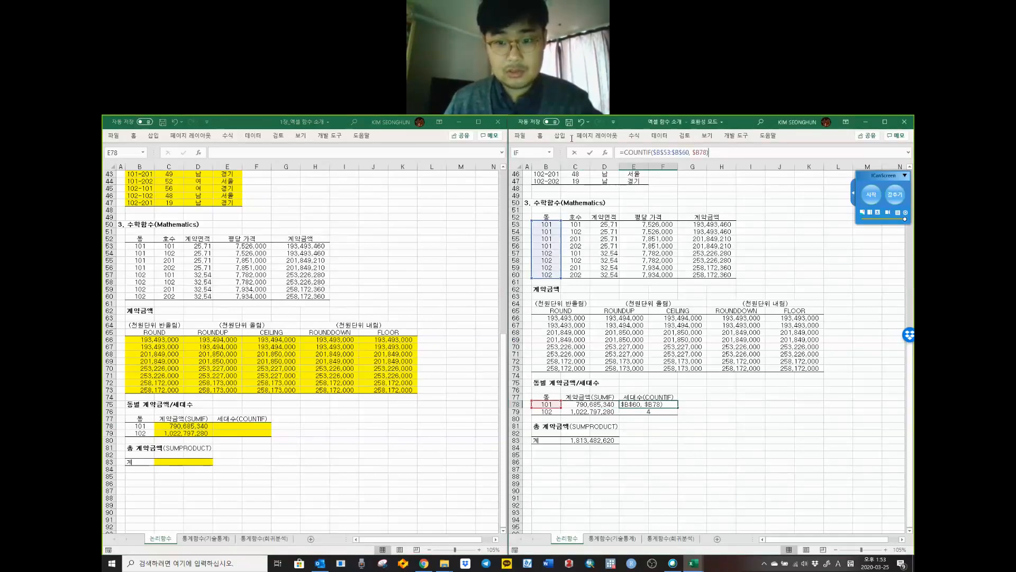
key("Escape")
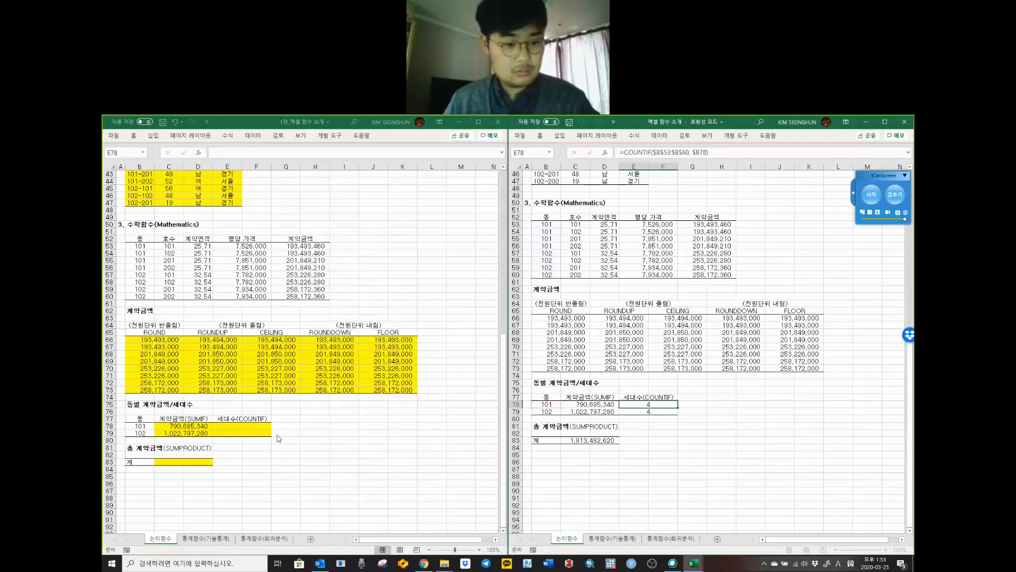
left_click(269, 424)
left_click(305, 153)
key("ctrl+v")
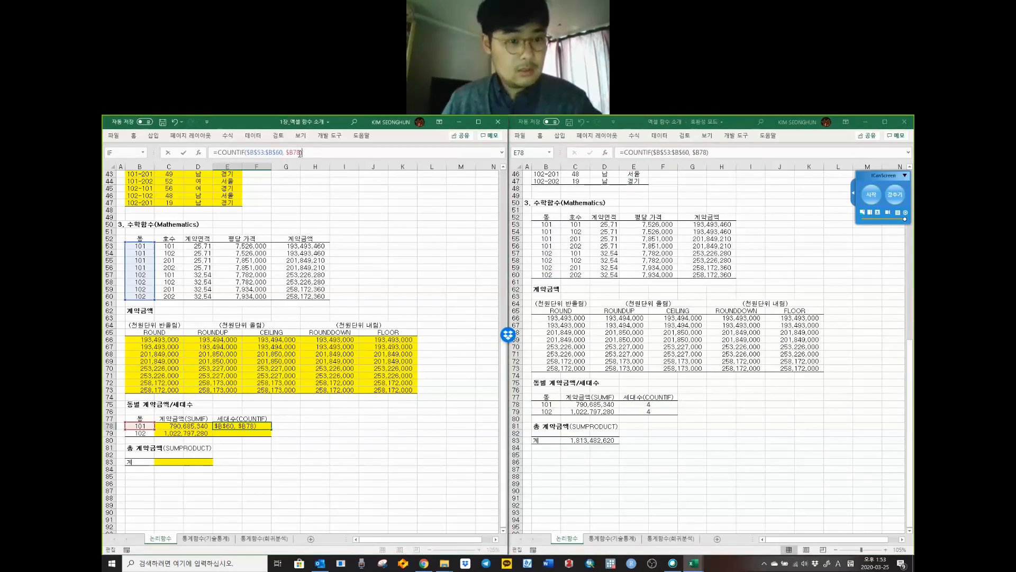
Step: Review the range and criteria arguments of the COUNTIF formula in E78 and commit the formula
left_click(301, 153)
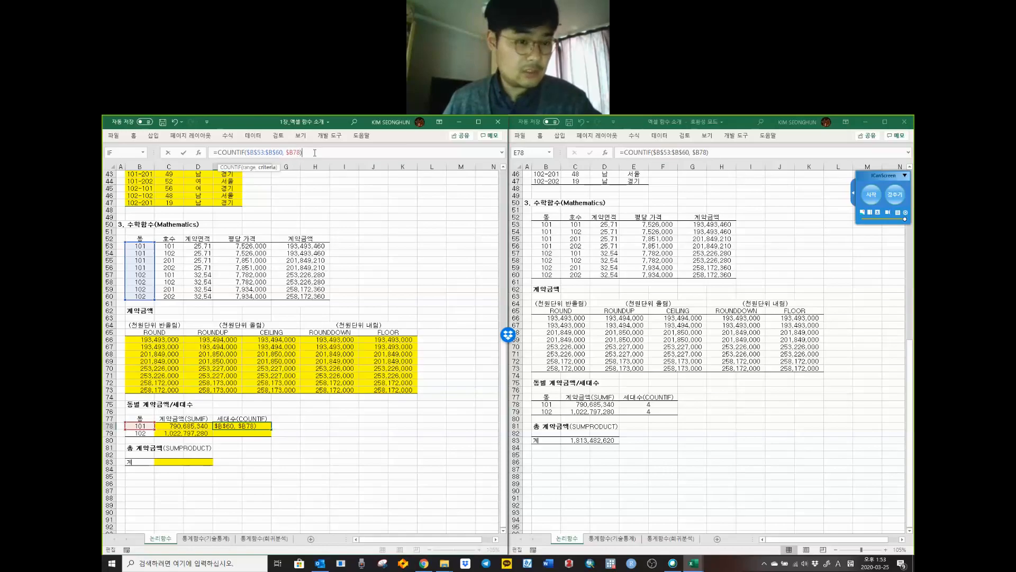
left_click_drag(284, 153, 240, 156)
left_click(254, 152)
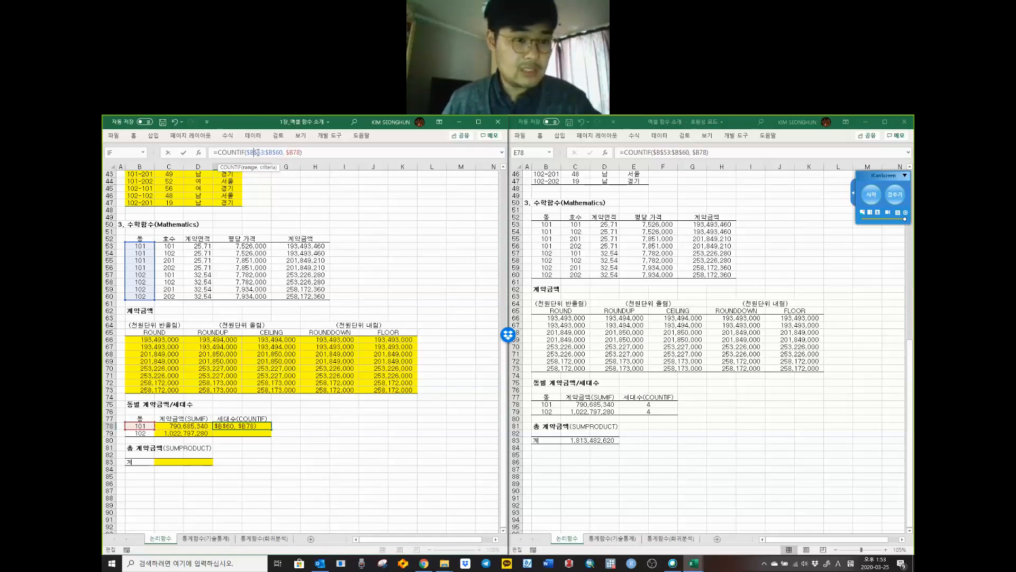
left_click(293, 153)
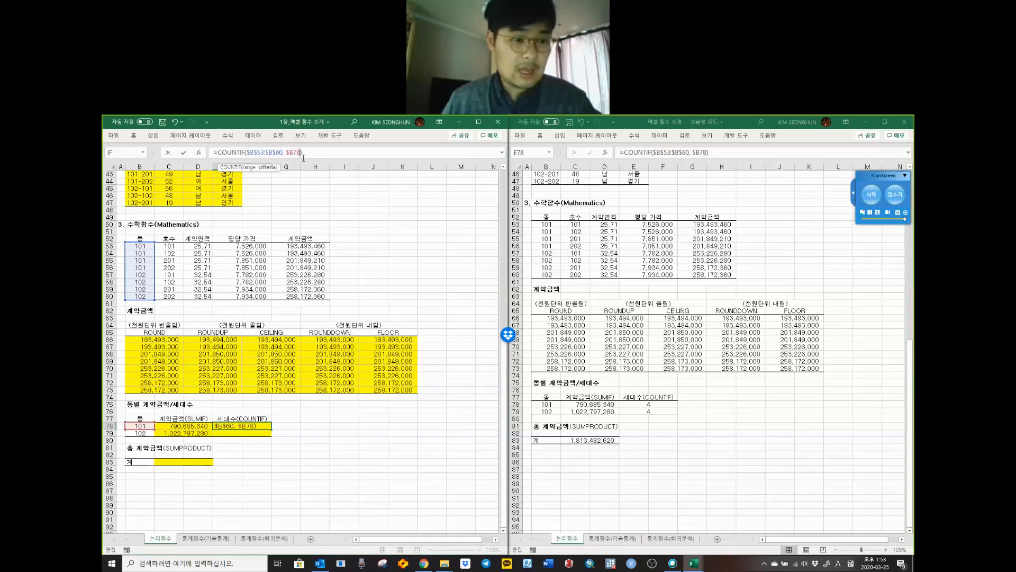
left_click(246, 432)
Step: Compare the arguments of the SUMIF formula in C78 with those of the COUNTIF formula in E78
left_click(199, 427)
left_click(324, 153)
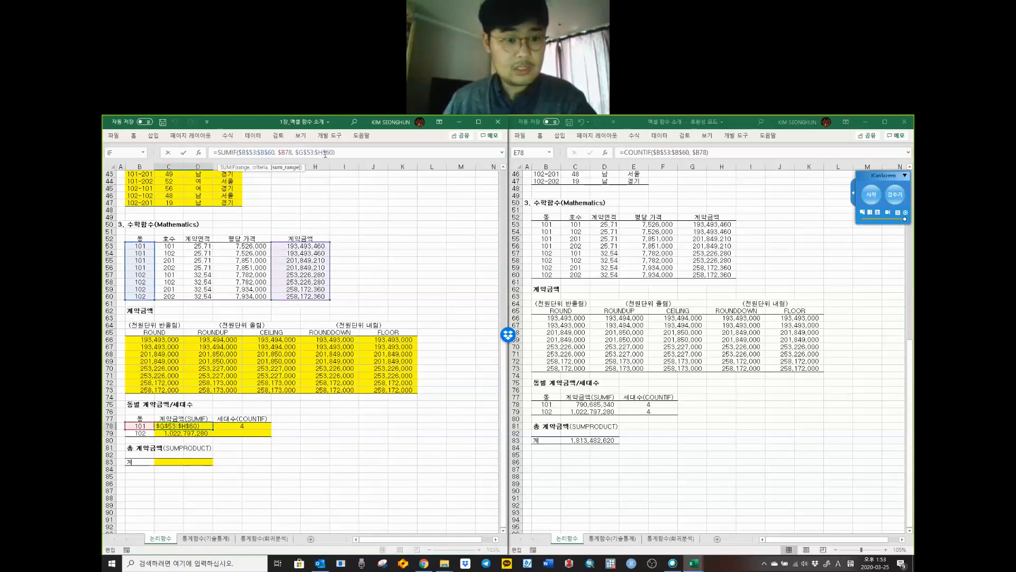
left_click(340, 152)
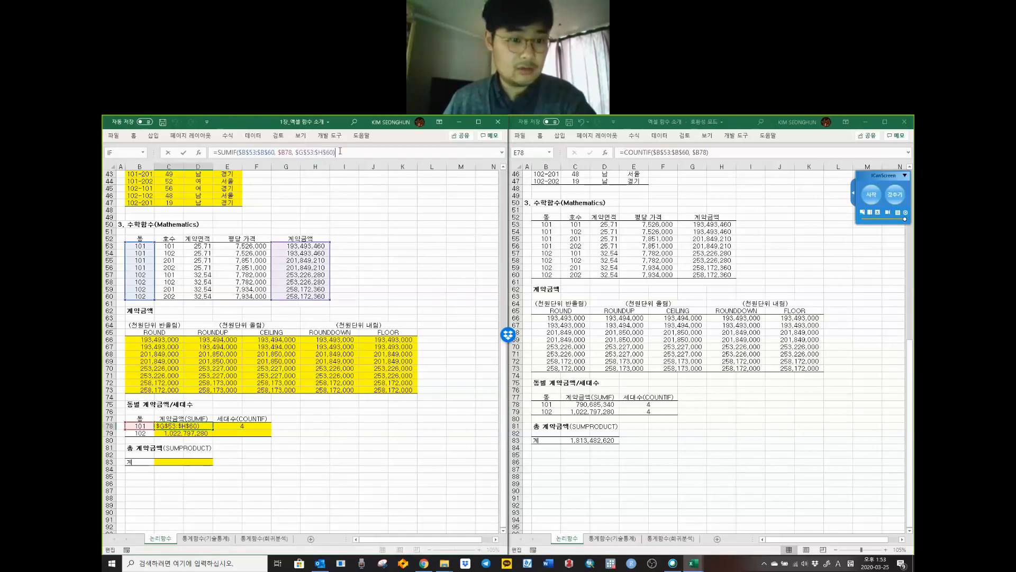
key("Return")
left_click(232, 427)
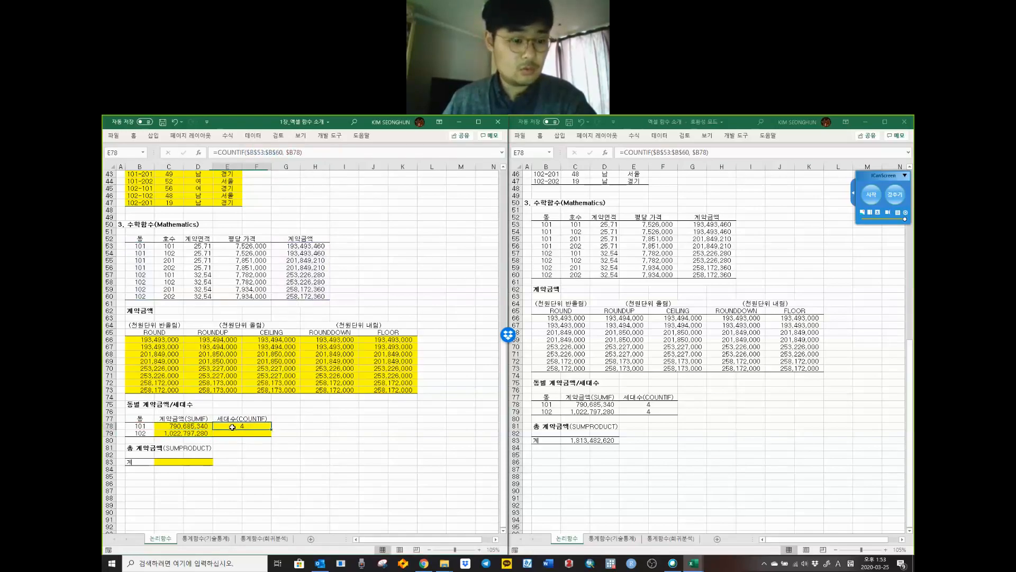
left_click(300, 152)
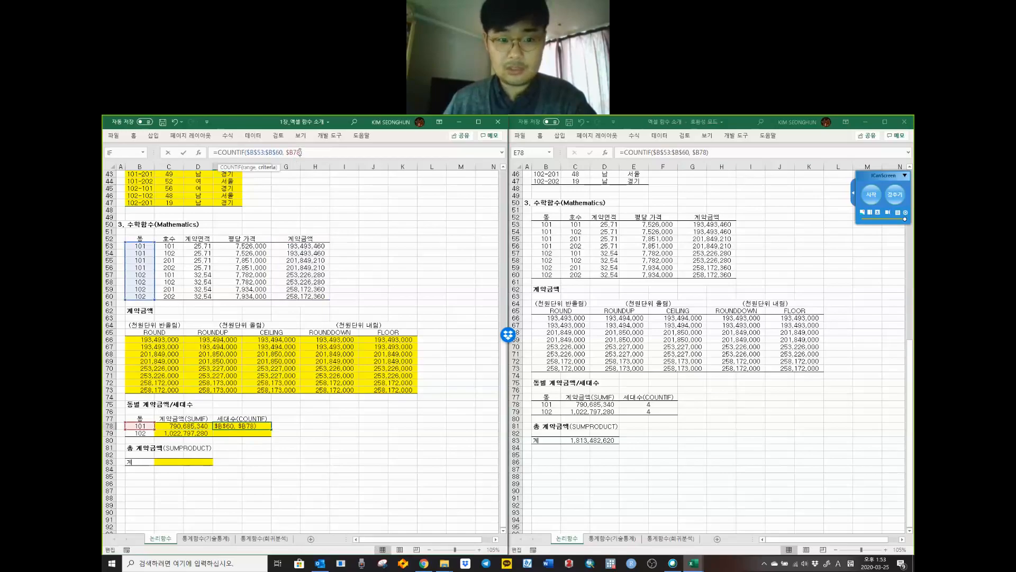
left_click(318, 152)
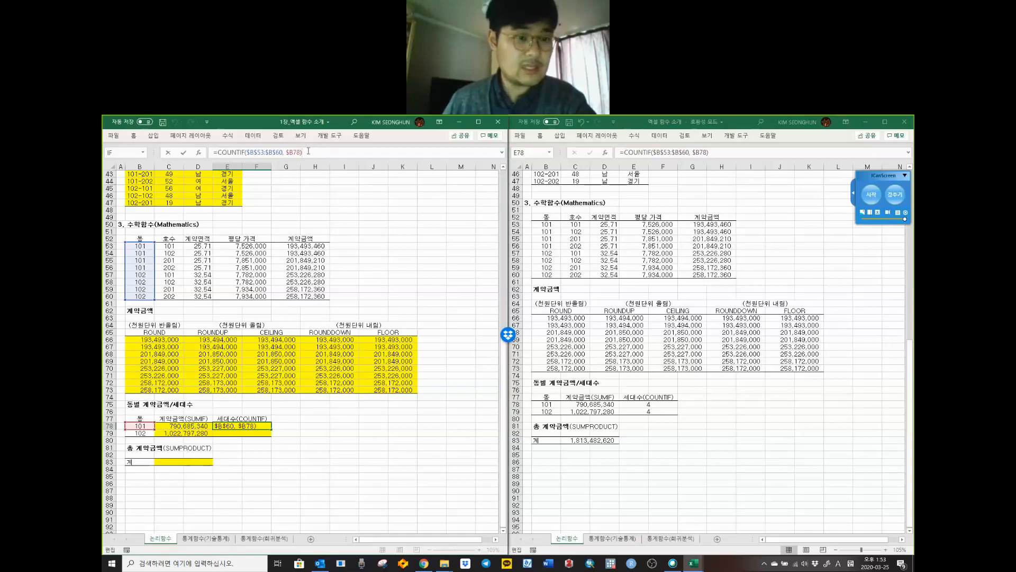
left_click(264, 152)
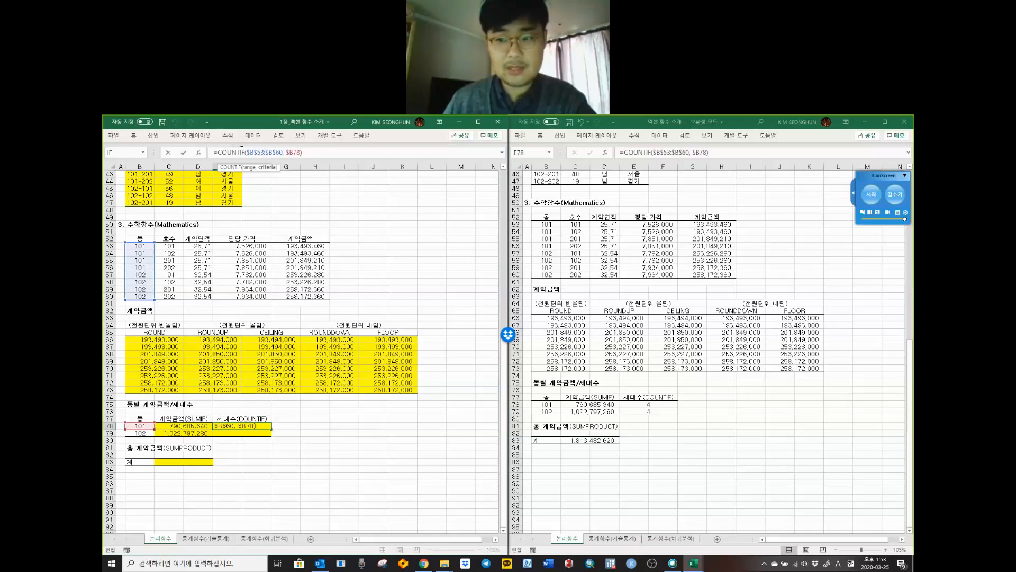
left_click(319, 151)
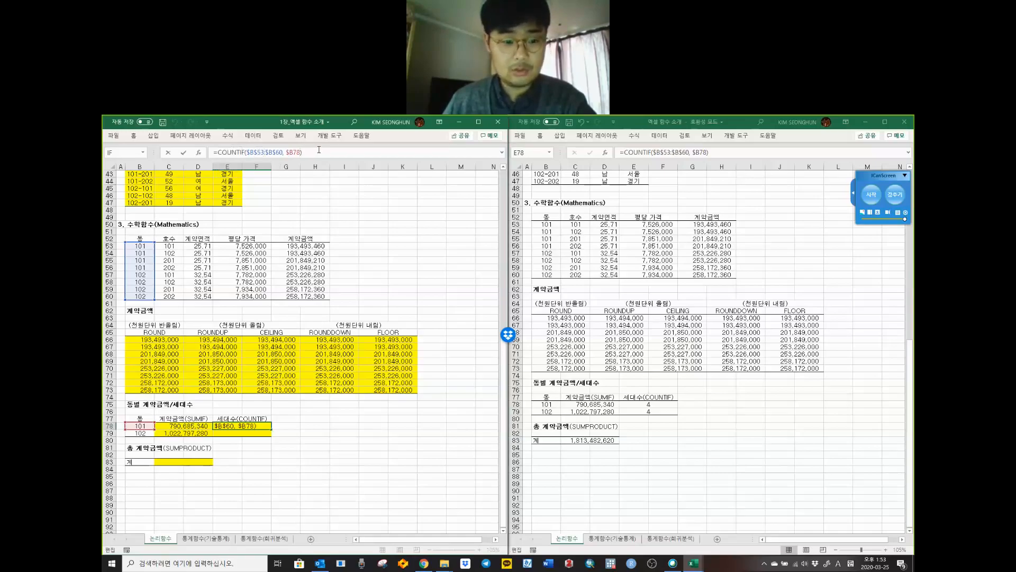
key("Return")
Step: Copy the COUNTIF formula from E78 and paste only the formula into E79 for building 102
left_click(238, 426)
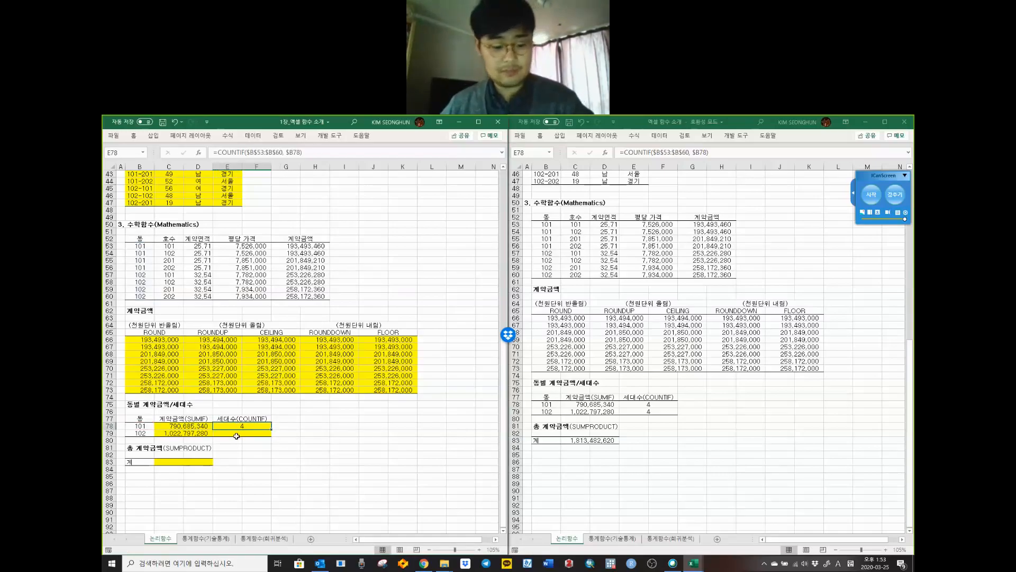
key("ctrl+c")
left_click(235, 433)
right_click(235, 433)
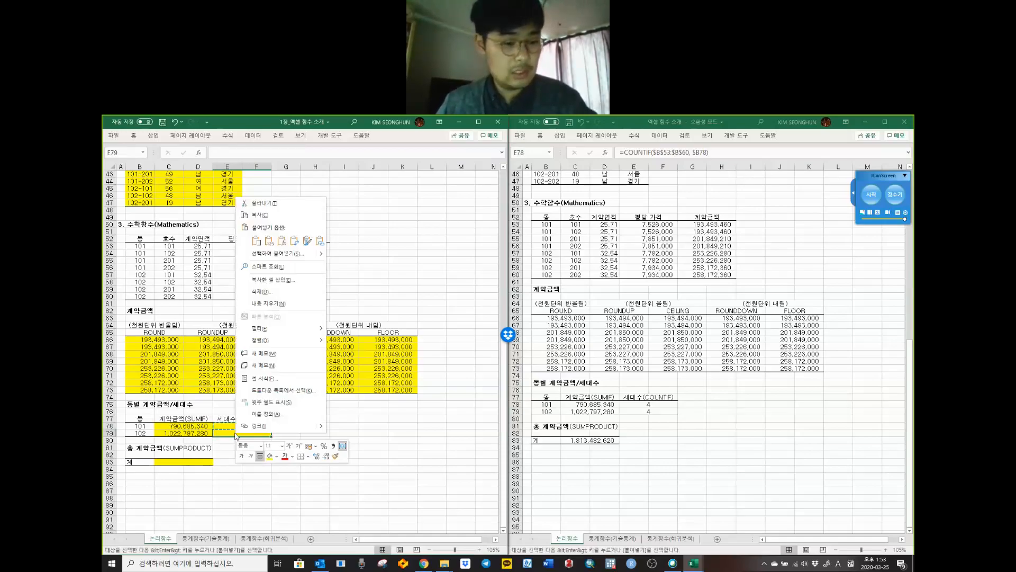
left_click(282, 242)
left_click(249, 447)
key("Escape")
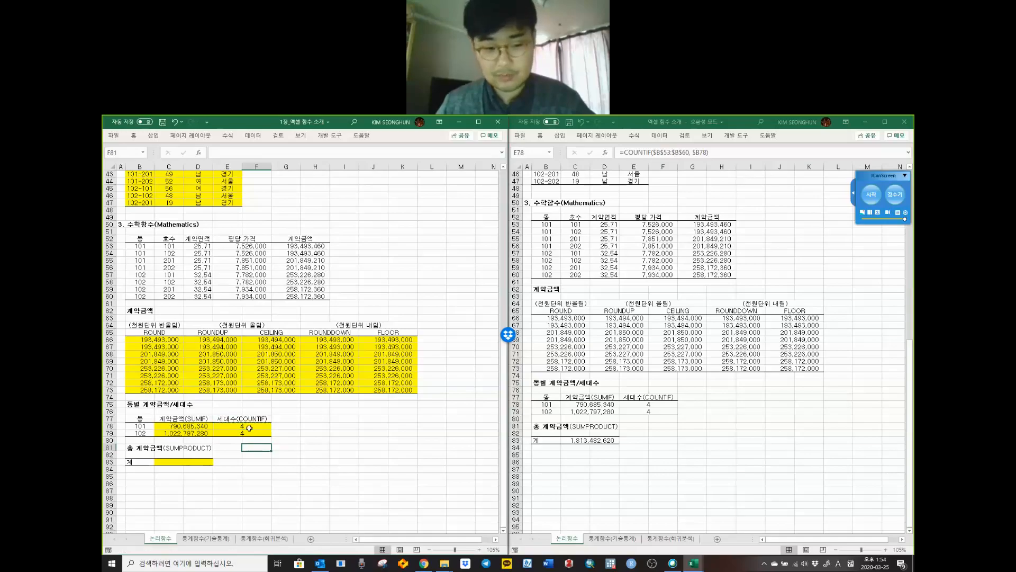
left_click(248, 434)
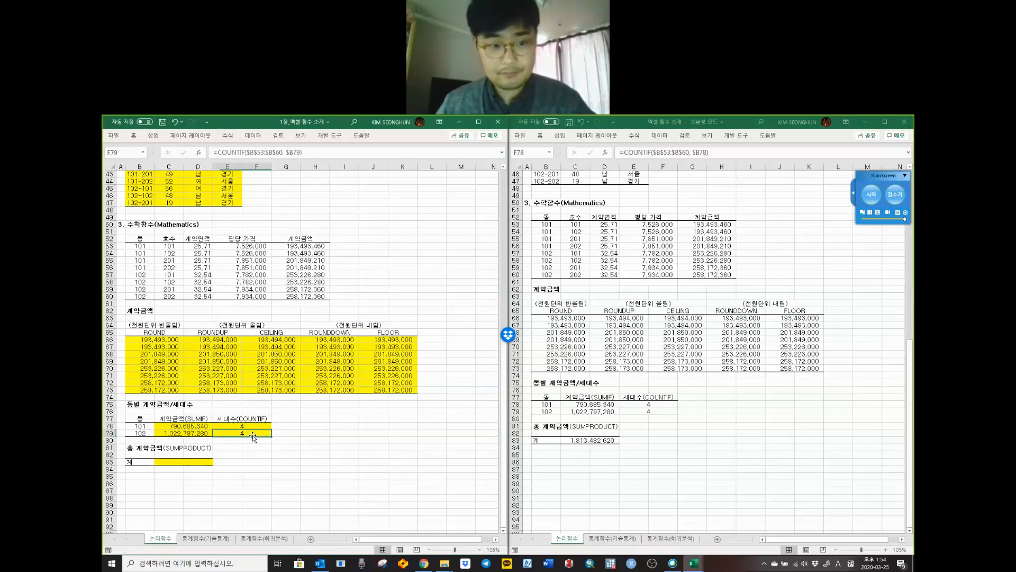
Step: Examine the contract amounts and household counts for buildings 101 and 102 in rows 78 and 79
left_click(201, 462)
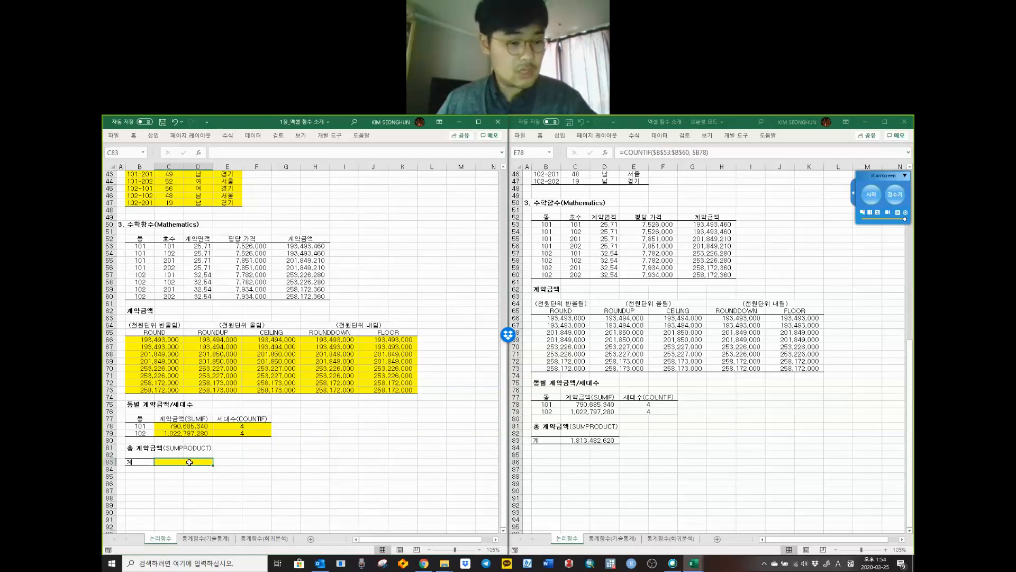
left_click(205, 426)
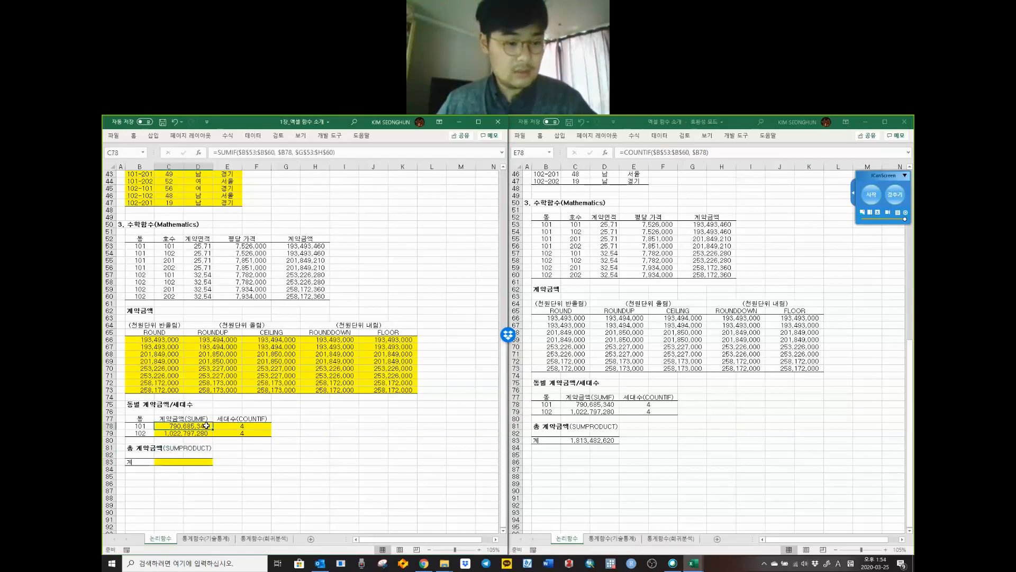
left_click(228, 426)
left_click(203, 426)
left_click(219, 427)
left_click(201, 426)
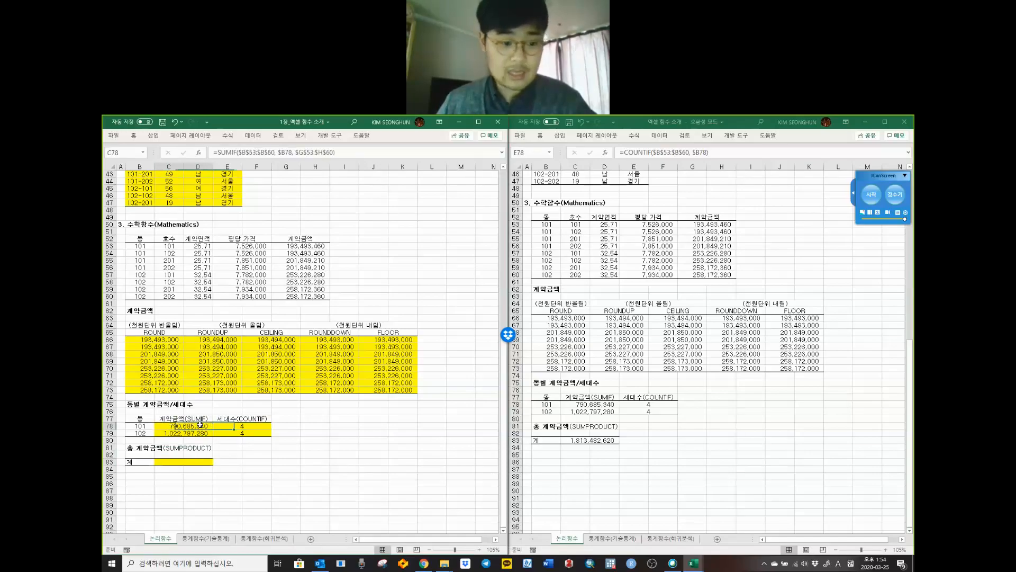
left_click(230, 424)
left_click(275, 426)
left_click(138, 427)
left_click(141, 433)
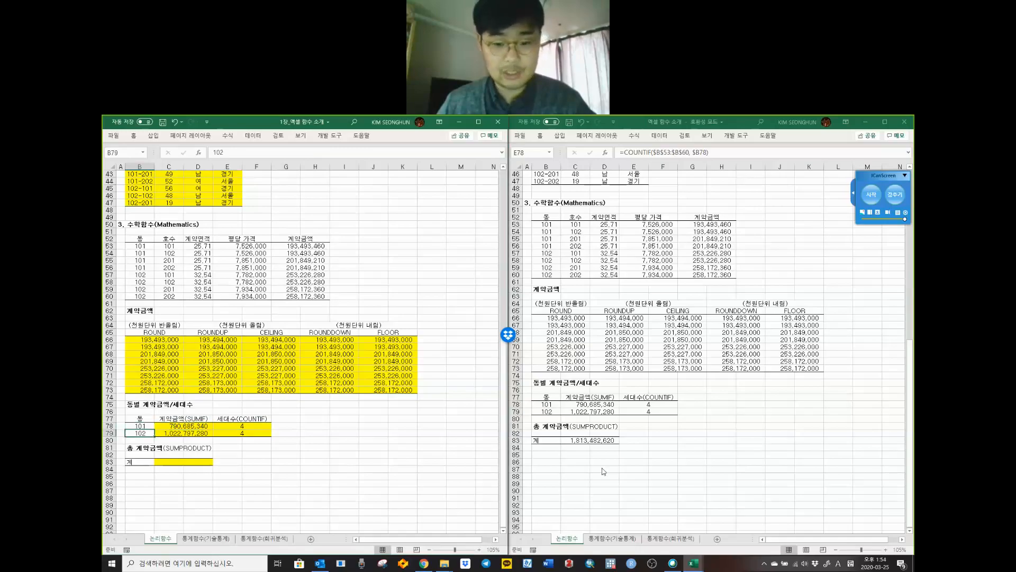
Step: Inspect the SUMPRODUCT formula in C83 of the completed workbook and its ranges D53:D60 and E53:E60
left_click(607, 440)
double_click(607, 440)
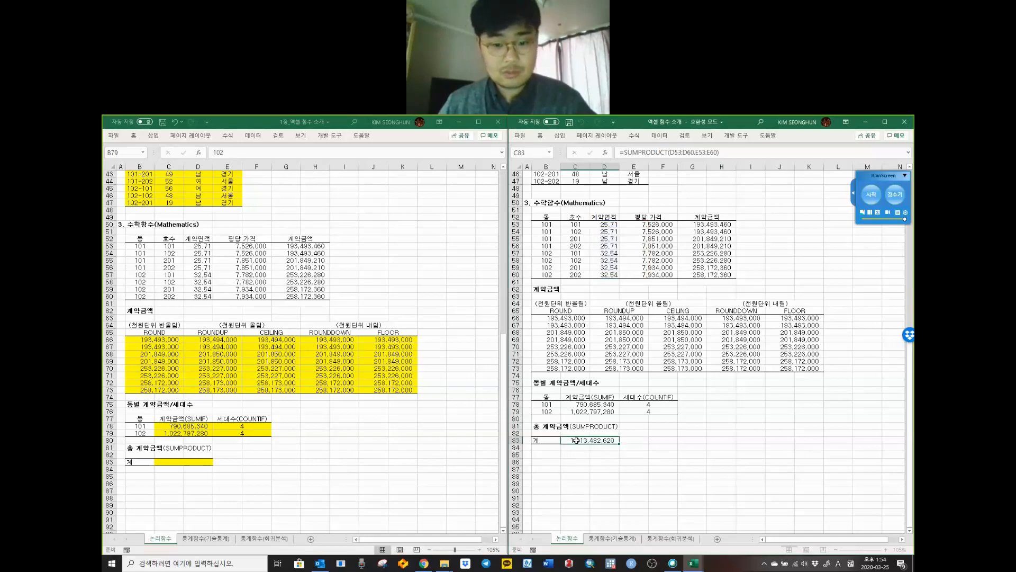
left_click(576, 439)
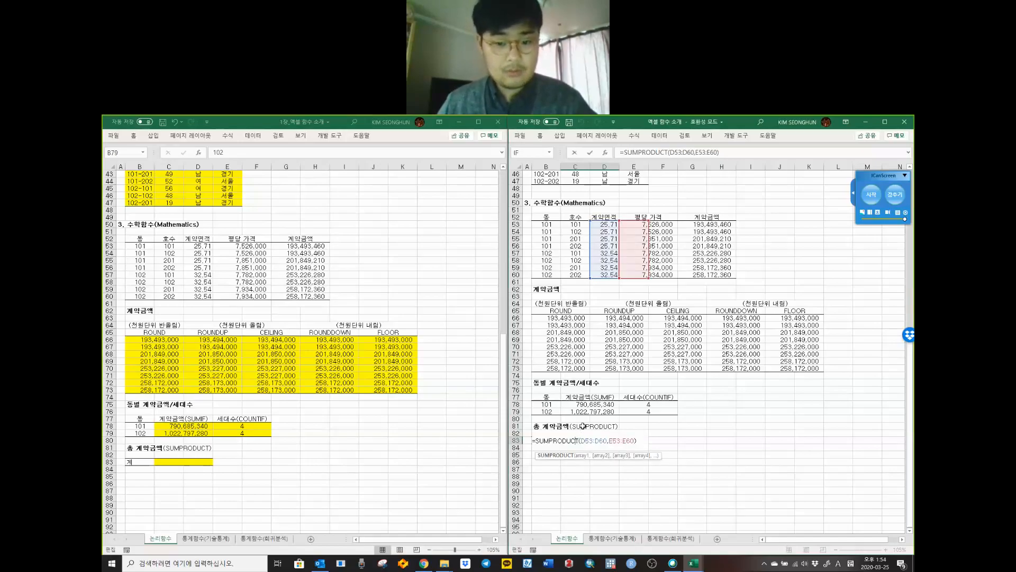
key("ctrl+Return")
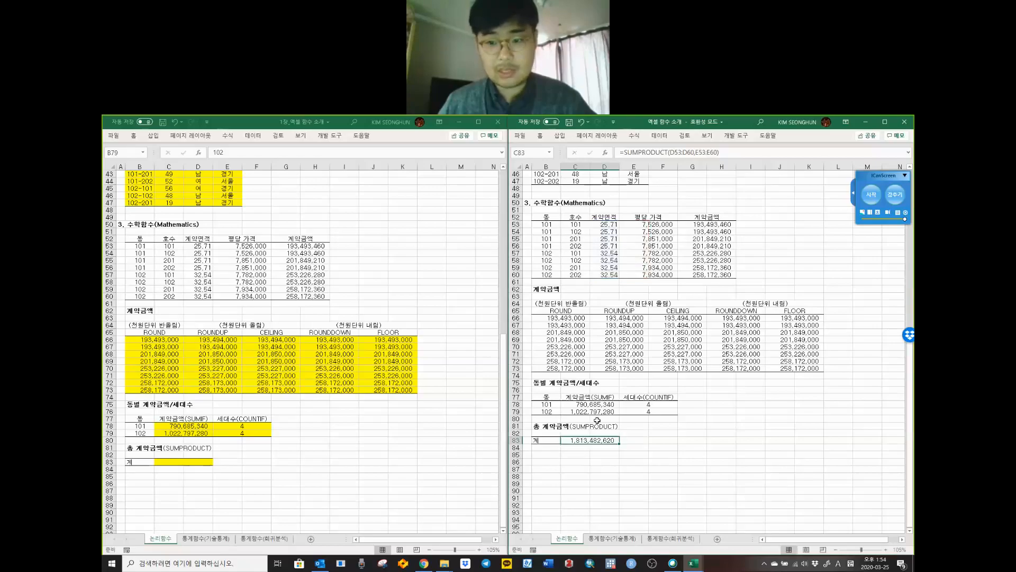
left_click(625, 224)
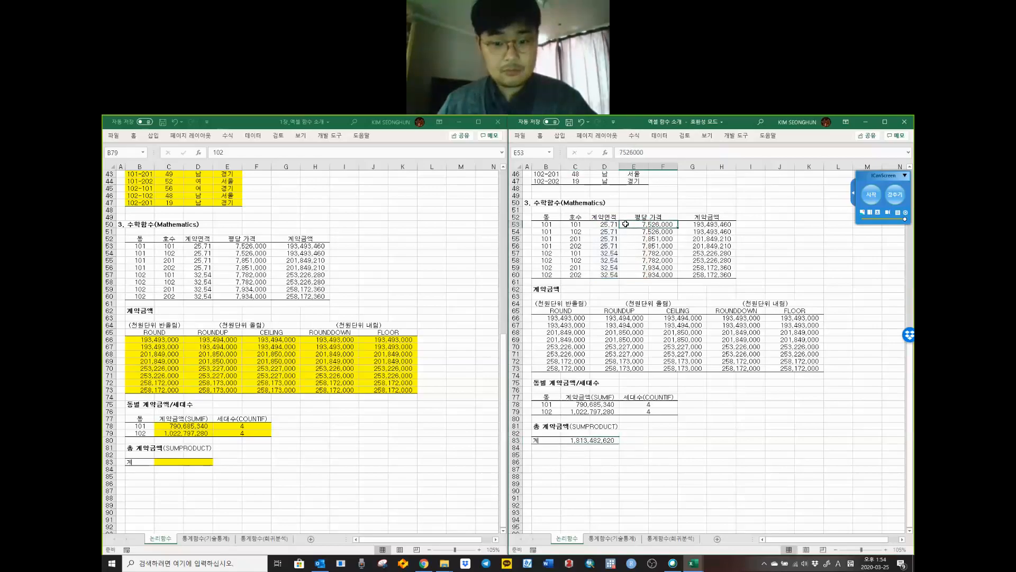
left_click(598, 442)
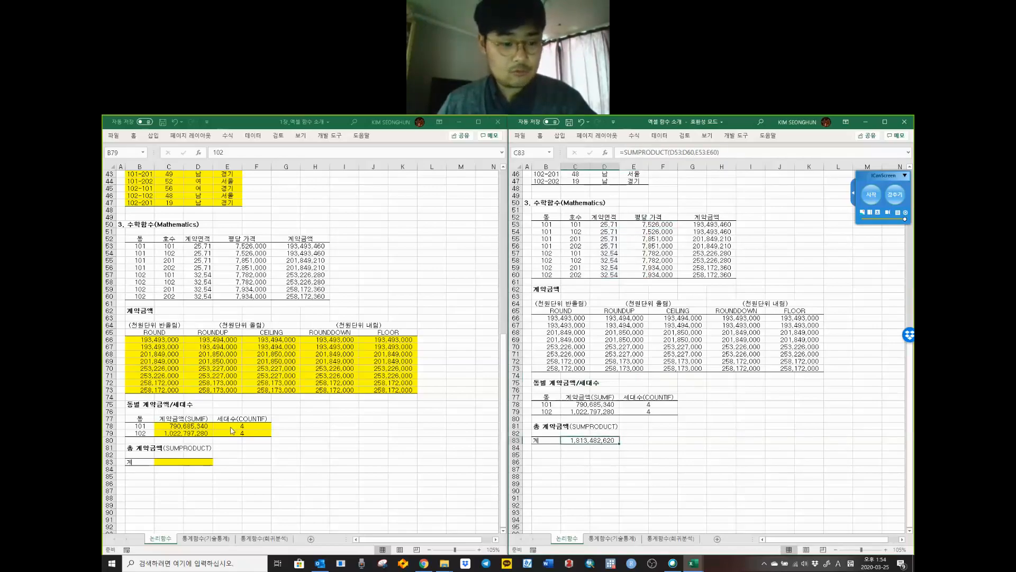
Step: Examine the contract area and unit price columns in rows 53 to 60 of the practice workbook as inputs for the total in C83
left_click(211, 432)
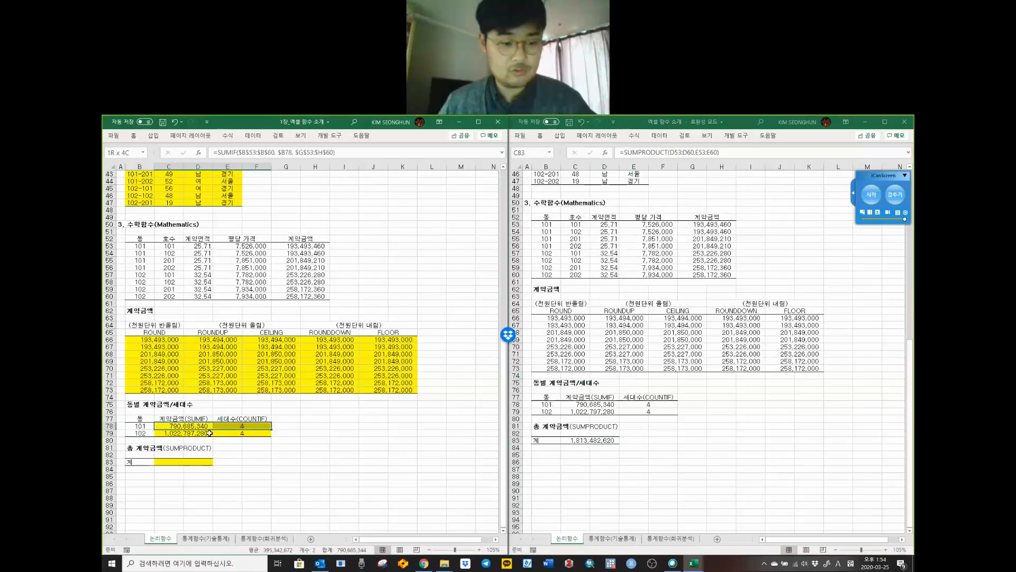
left_click(236, 433)
left_click(202, 246)
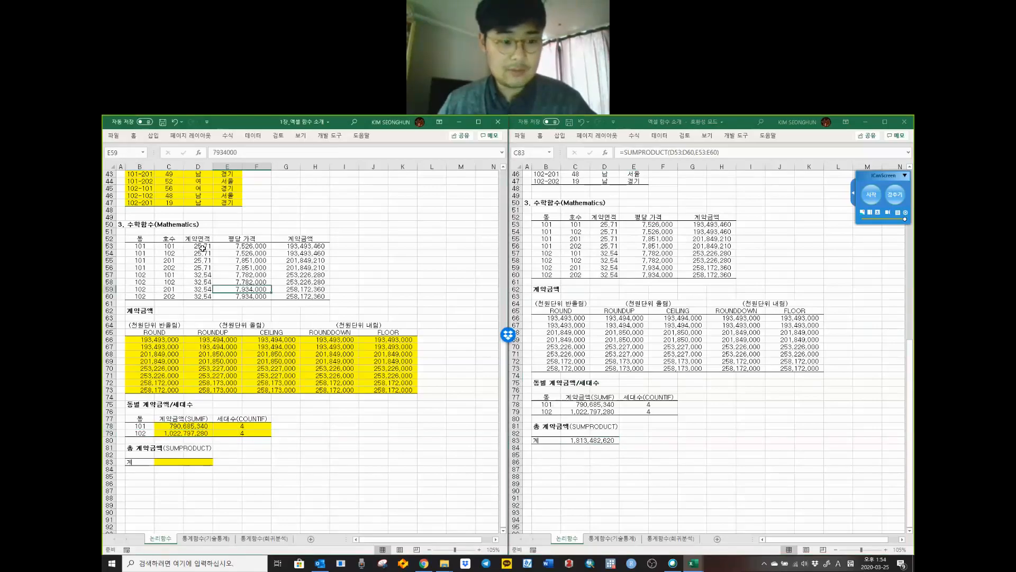
left_click_drag(202, 246, 220, 300)
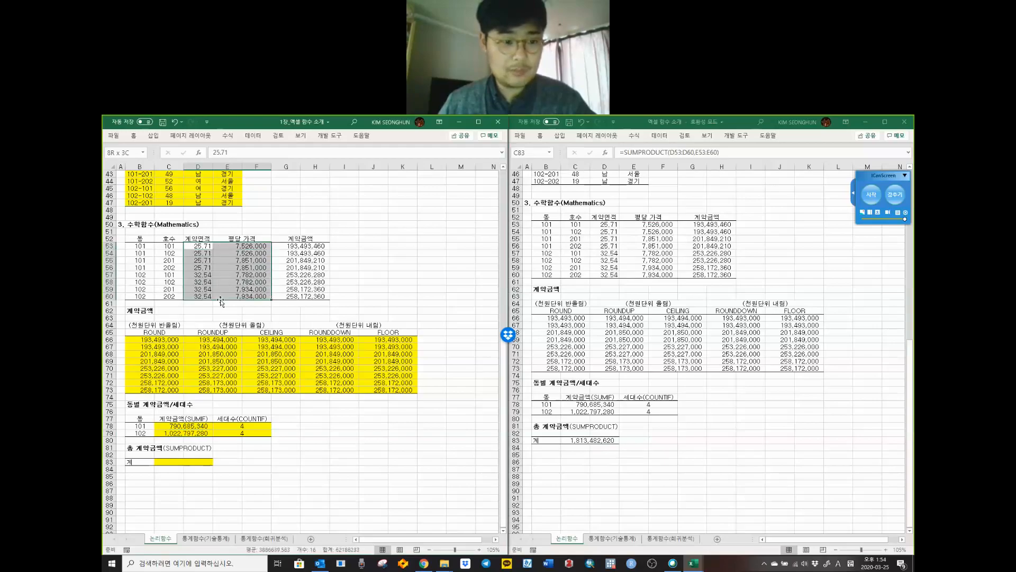
left_click(176, 464)
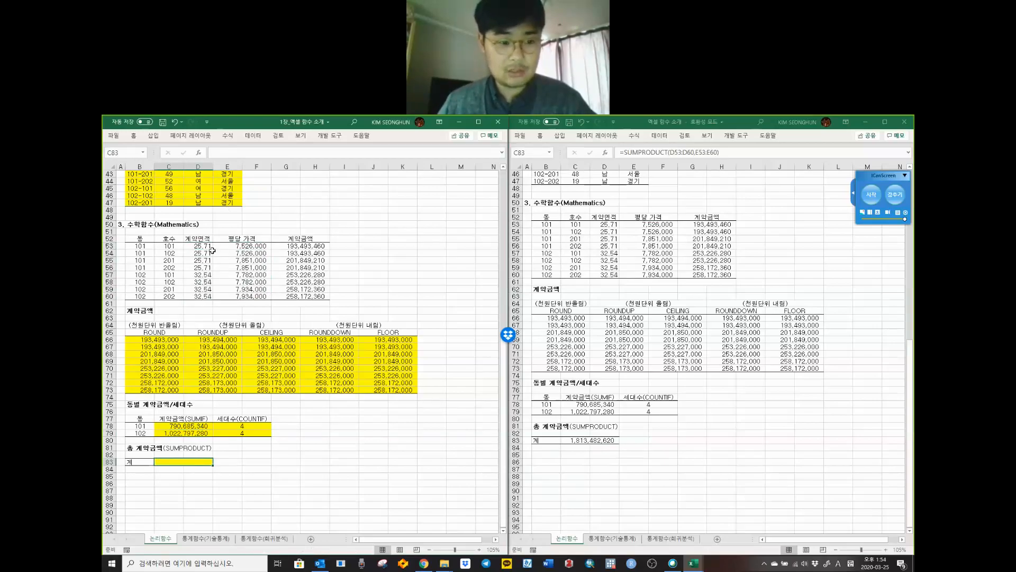
left_click(198, 238)
left_click(233, 239)
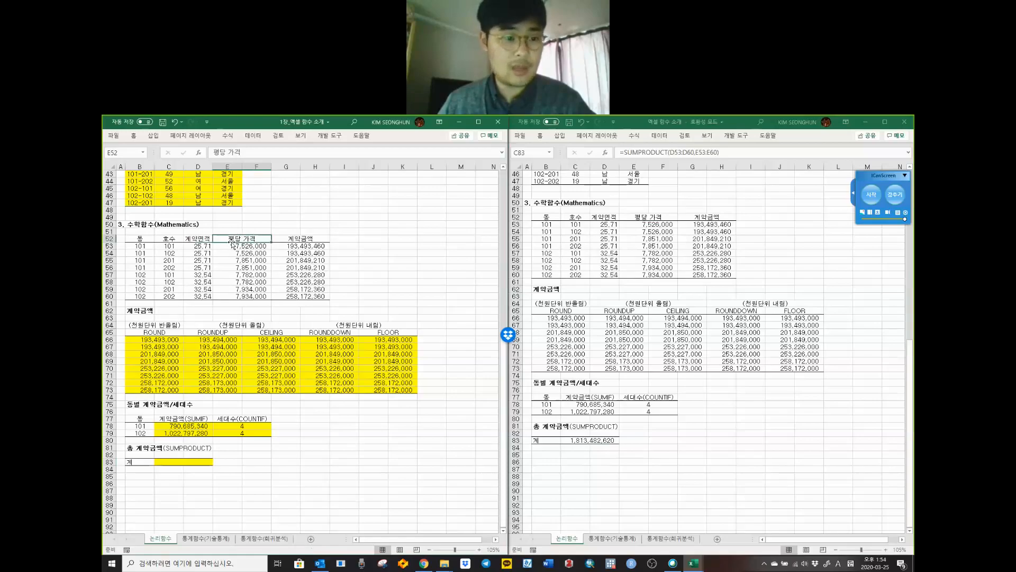
left_click_drag(228, 245, 228, 296)
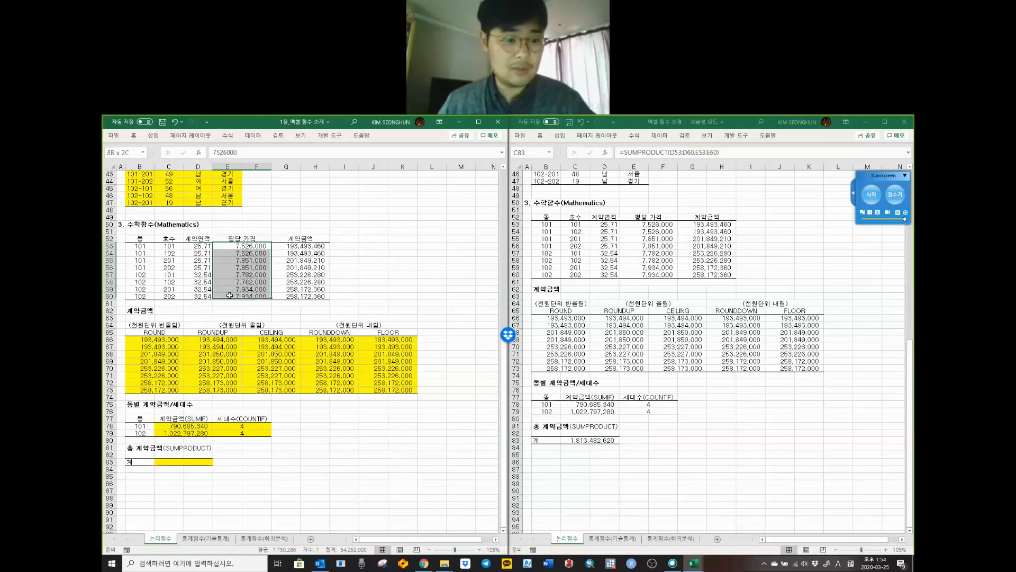
Step: Enter =D53*E53 in J53 of the practice workbook and fill the formula down through row 60
left_click(376, 245)
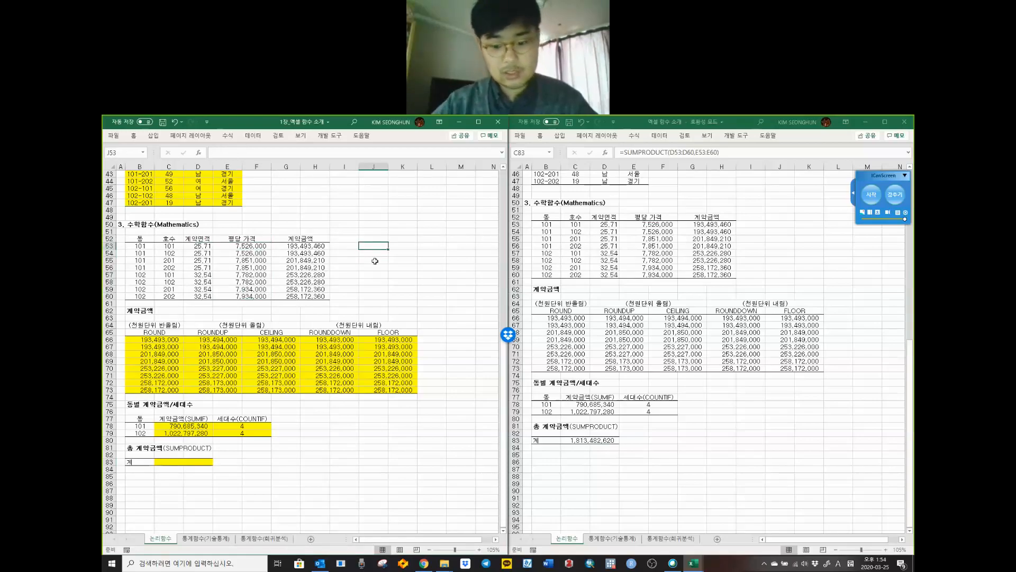
type("=")
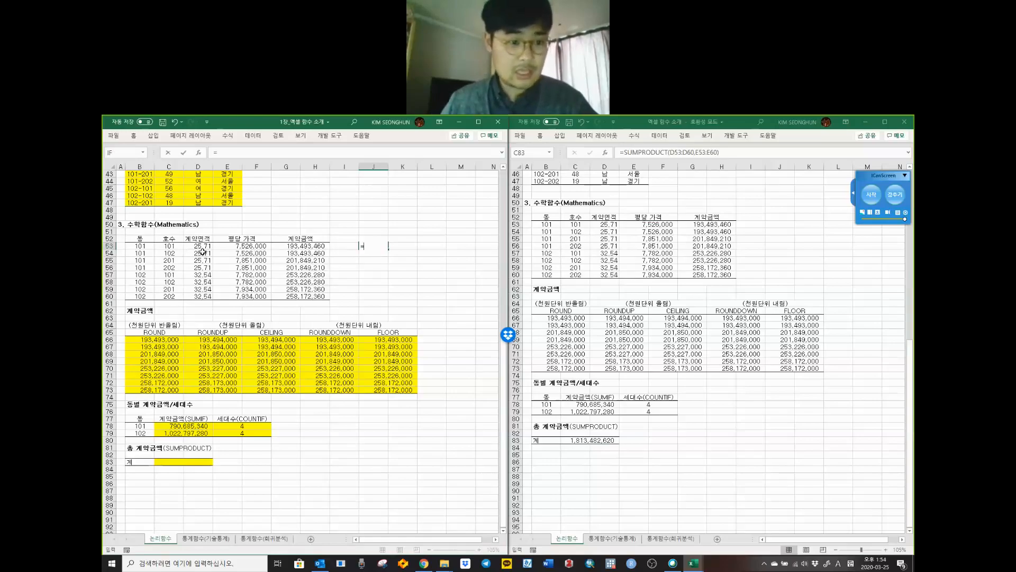
left_click(199, 244)
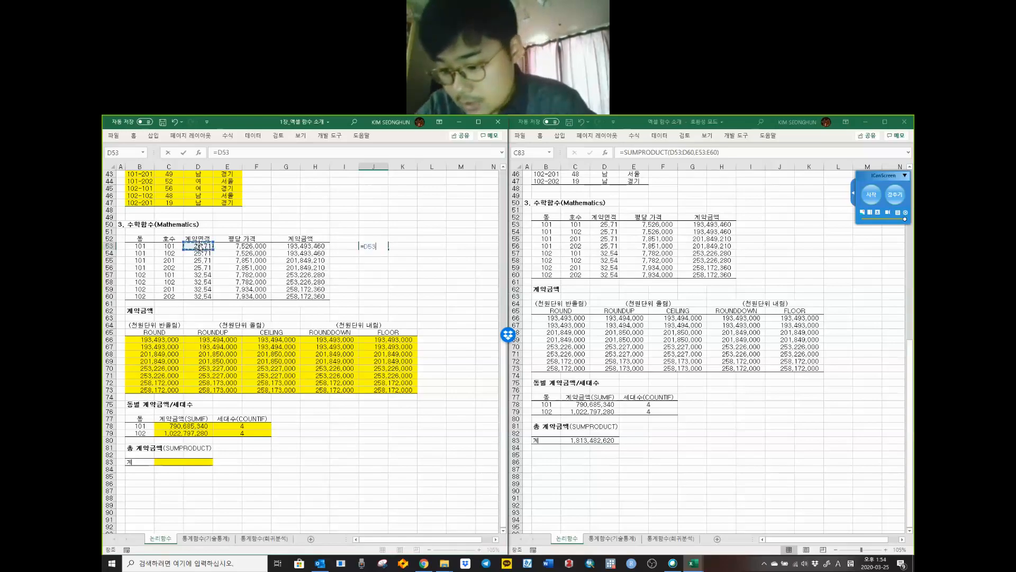
type("*")
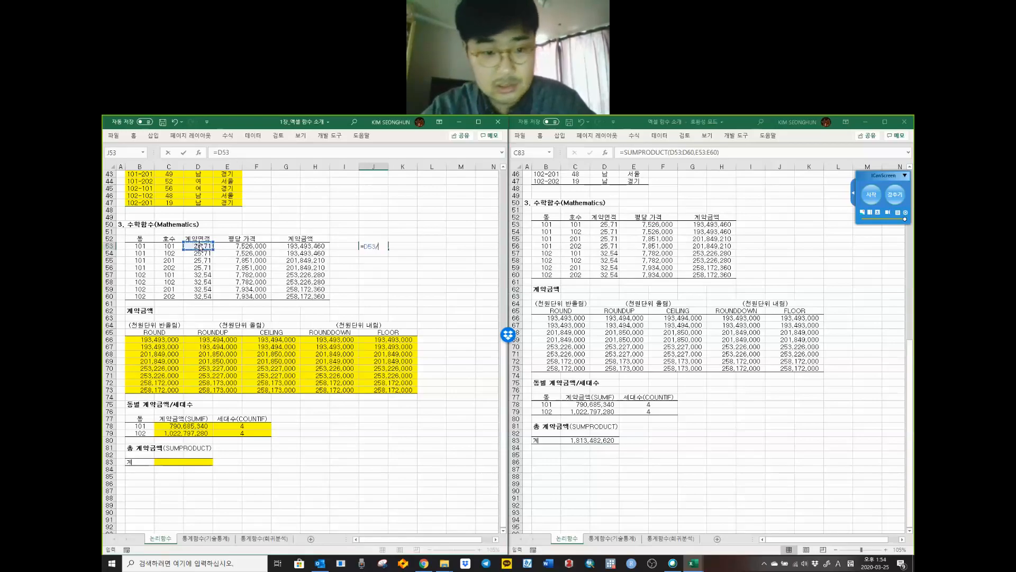
key("BackSpace")
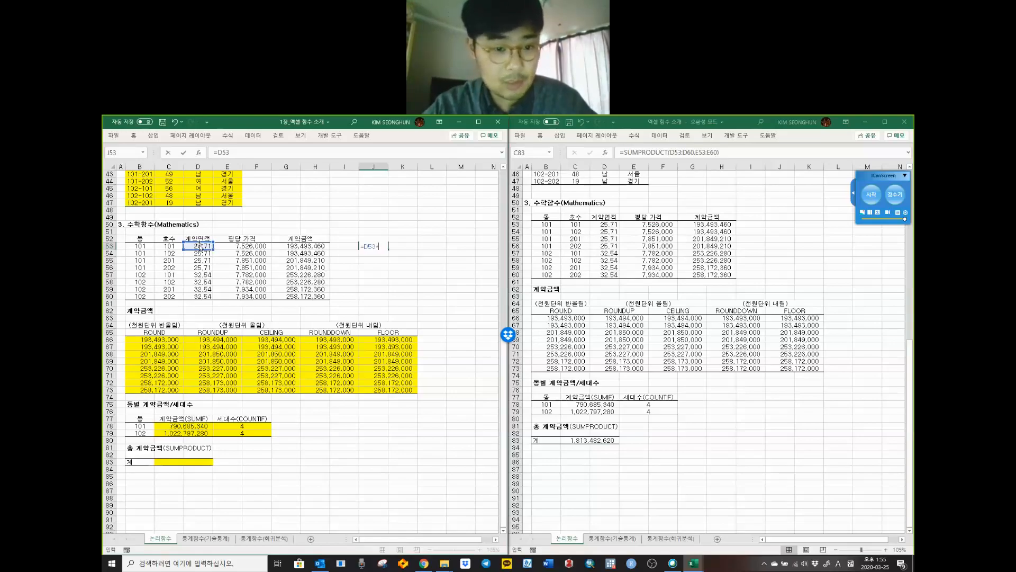
left_click(249, 246)
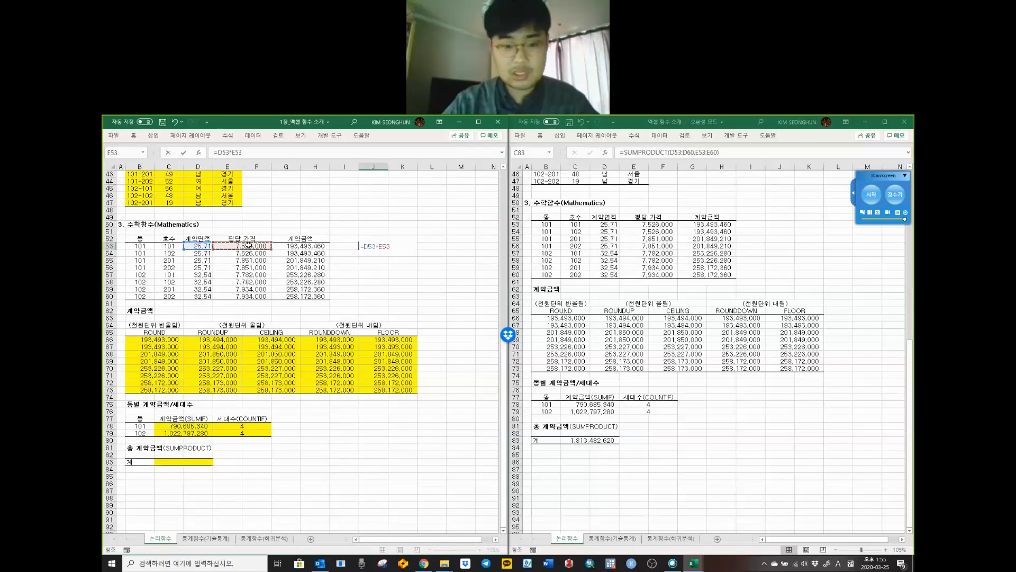
key("Return")
left_click_drag(381, 246, 418, 300)
right_click(396, 244)
left_click(504, 222)
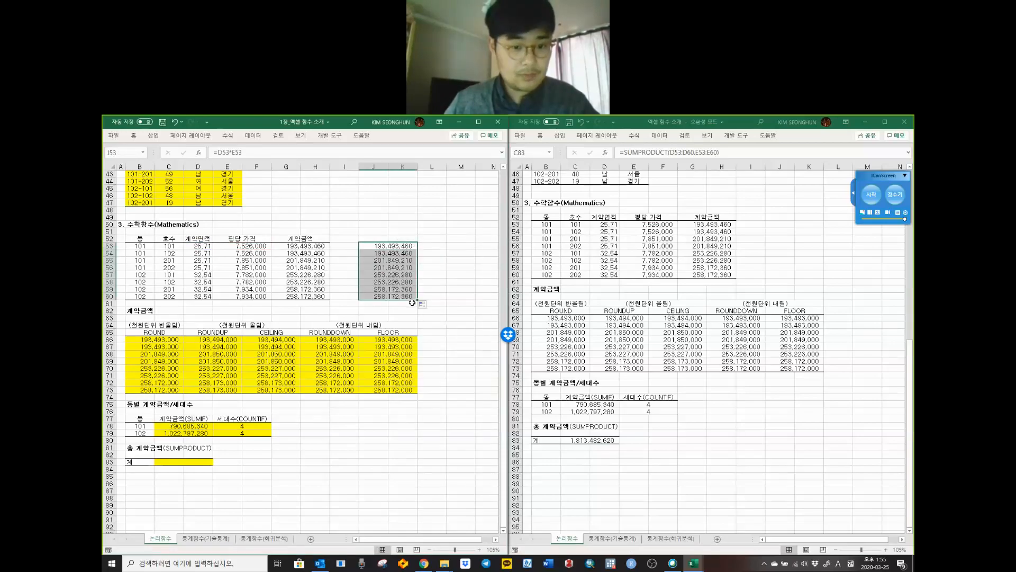
Step: Check the area-times-price products beside the table and their sum, and clear them from rows 53 to 60
left_click(398, 266)
left_click(398, 275)
left_click(398, 282)
left_click(397, 289)
left_click(397, 296)
left_click_drag(398, 245, 400, 297)
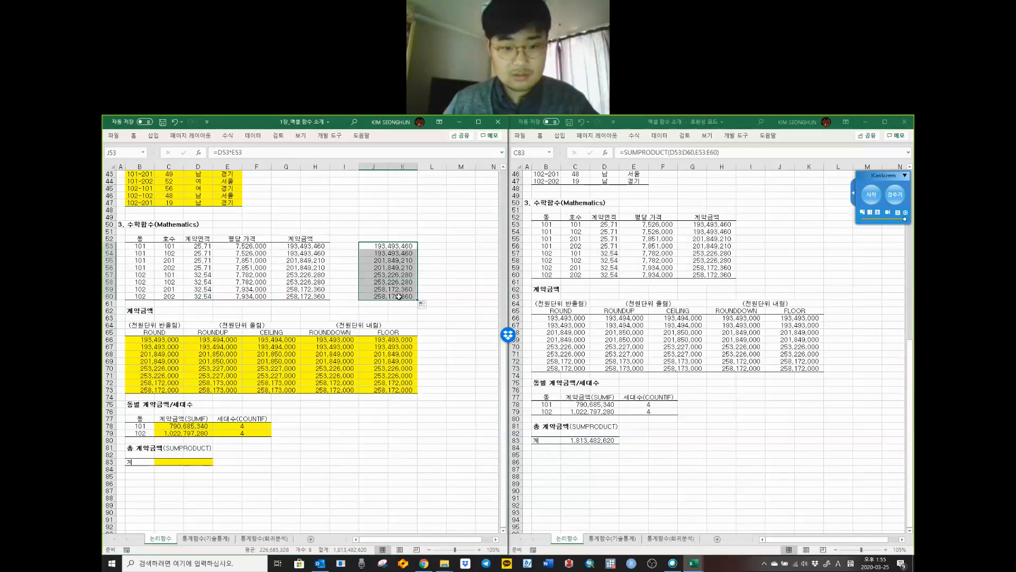
key("Delete")
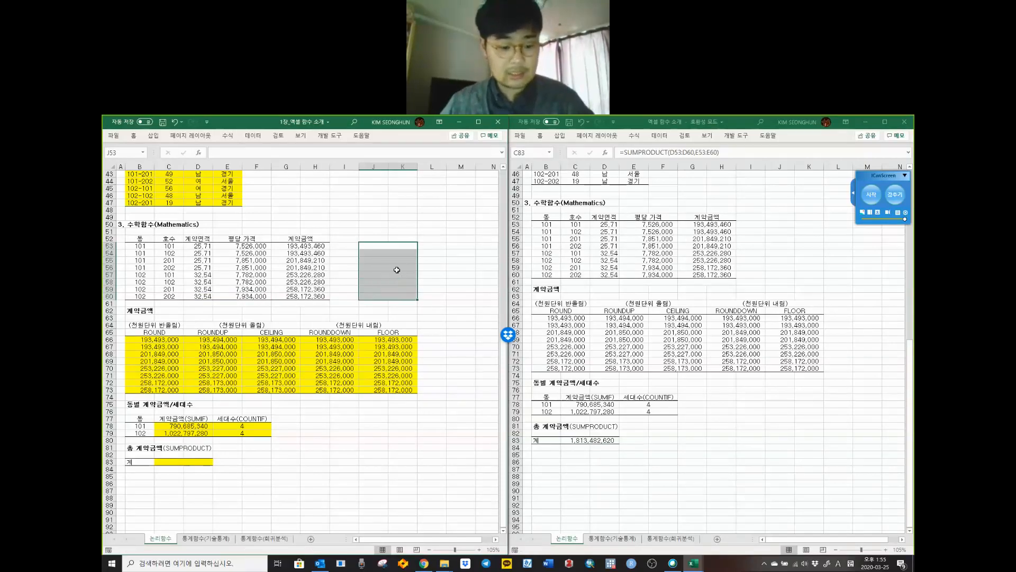
Step: Undo the helper product edits in J53:J60 beside the contract table and leave those cells empty
key("ctrl+z")
key("ctrl+z")
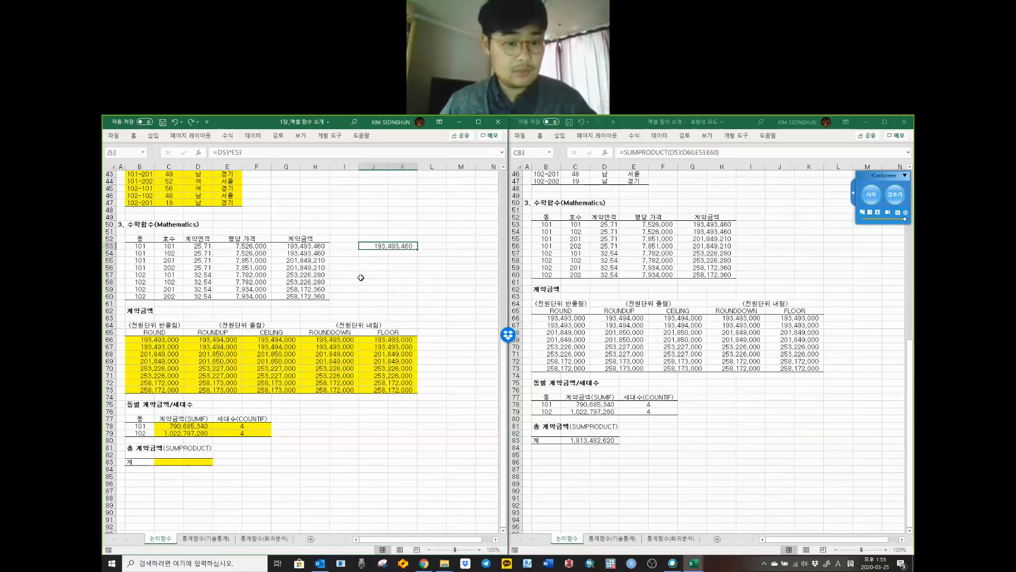
key("ctrl+z")
key("Delete")
left_click(364, 281)
Step: Copy =SUMPRODUCT(D53:D60,E53:E60) from C83 of the completed workbook into C83 of the practice workbook
left_click(175, 447)
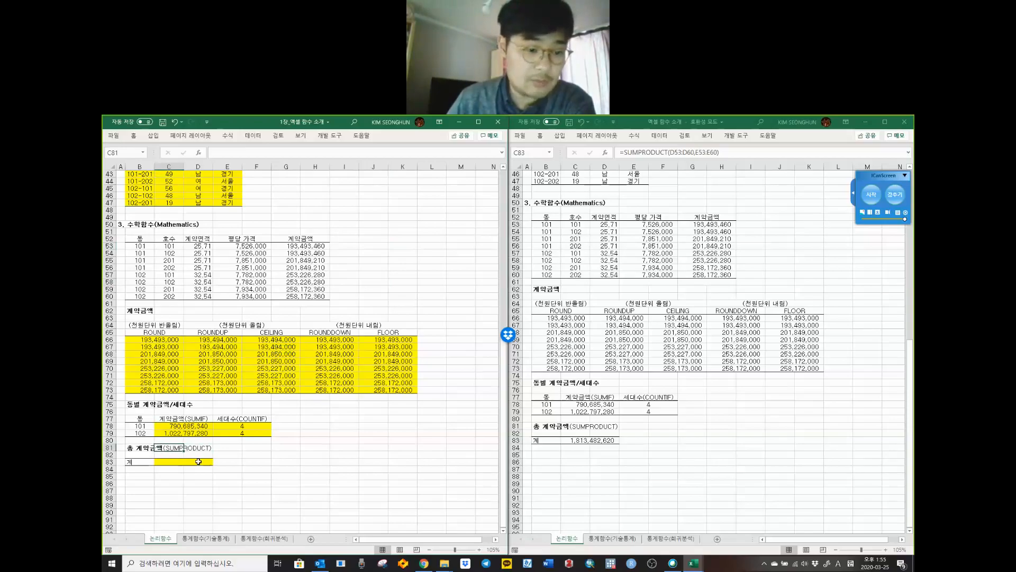
left_click(171, 455)
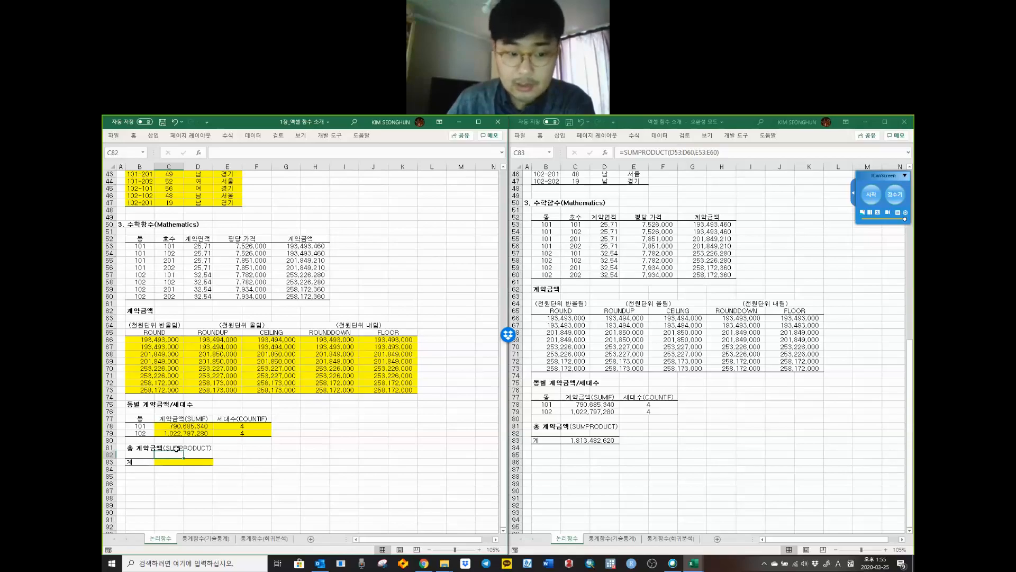
left_click(175, 448)
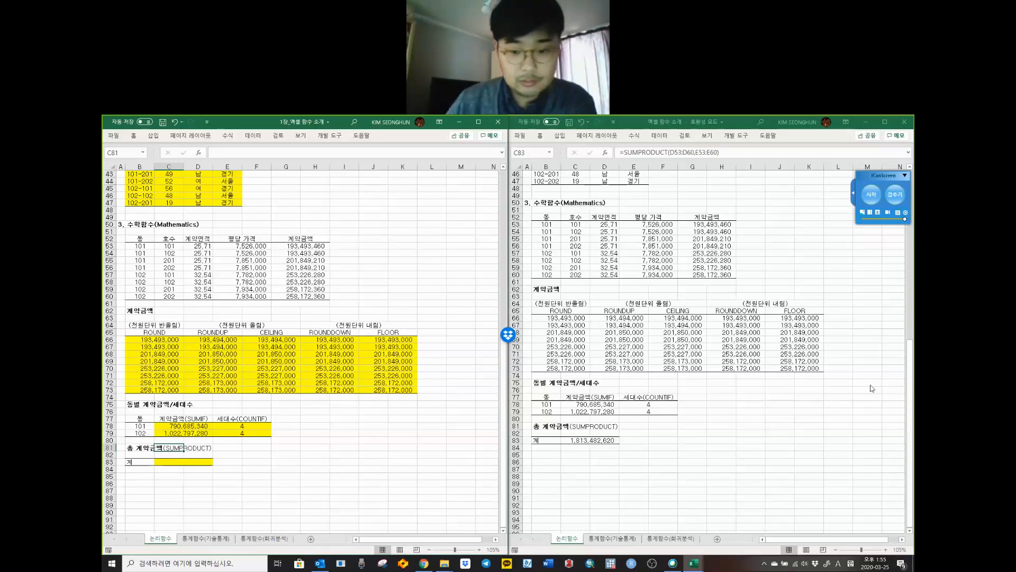
left_click(577, 446)
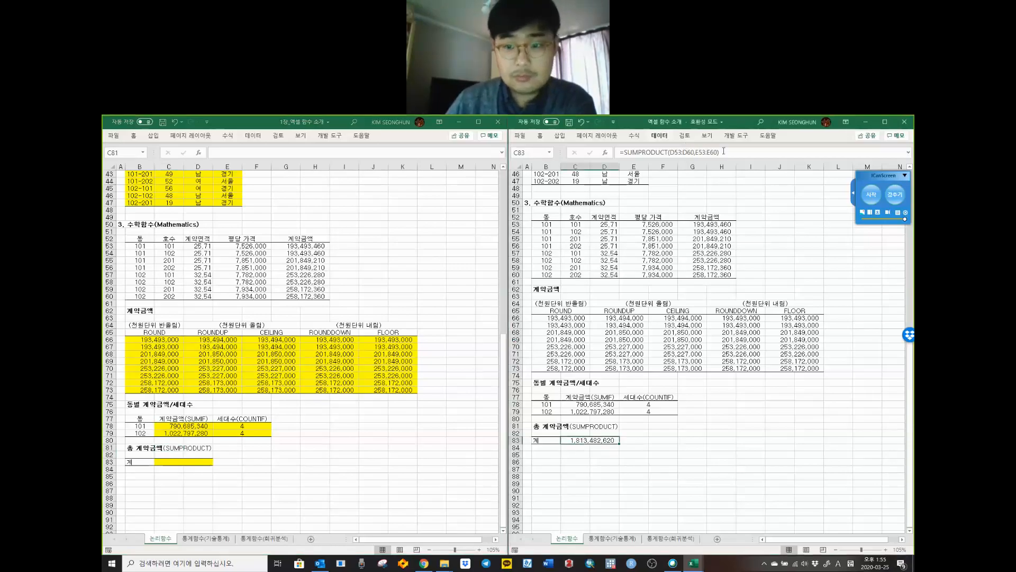
double_click(577, 446)
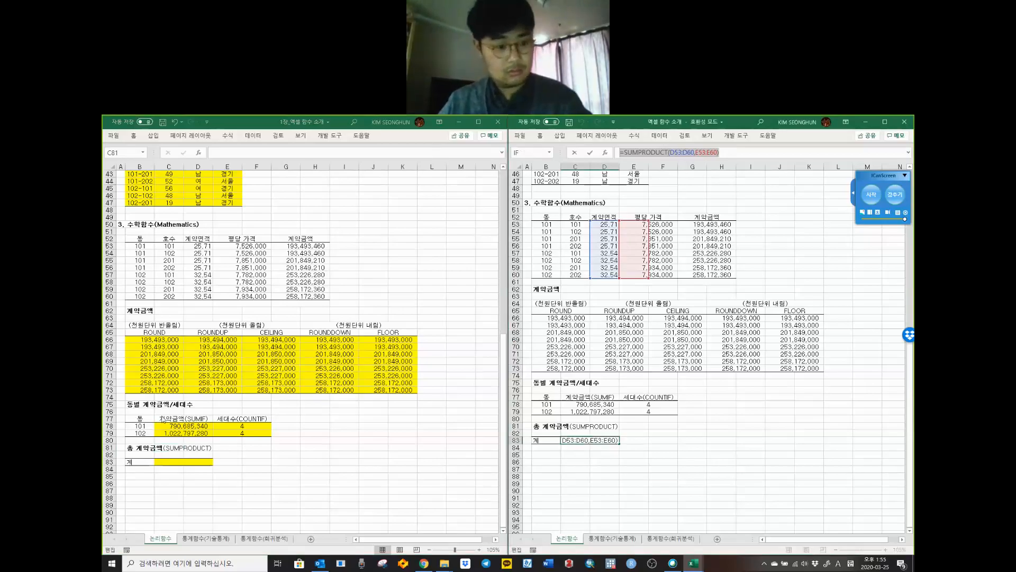
left_click(175, 462)
left_click(287, 153)
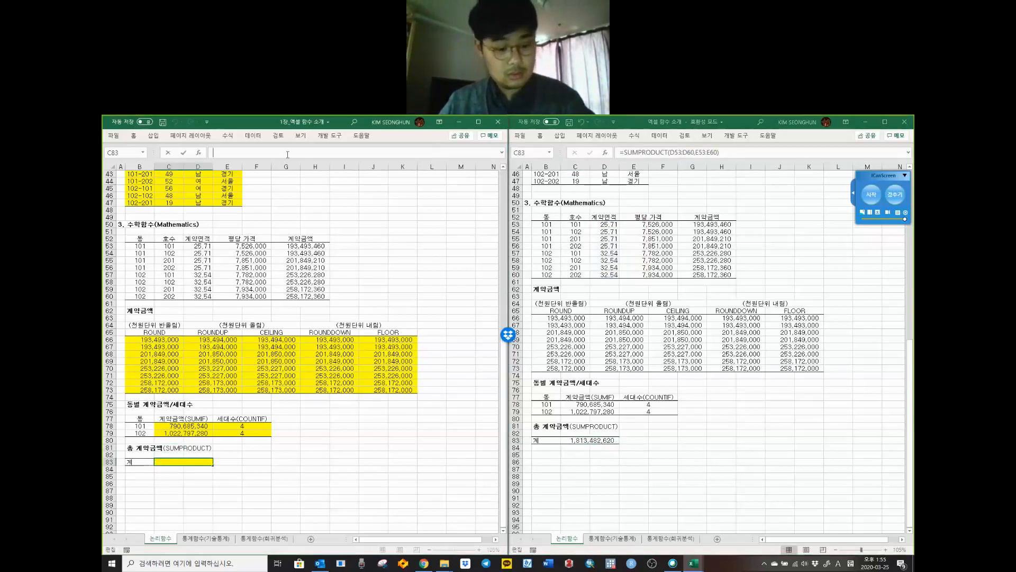
key("ctrl+v")
left_click(284, 153)
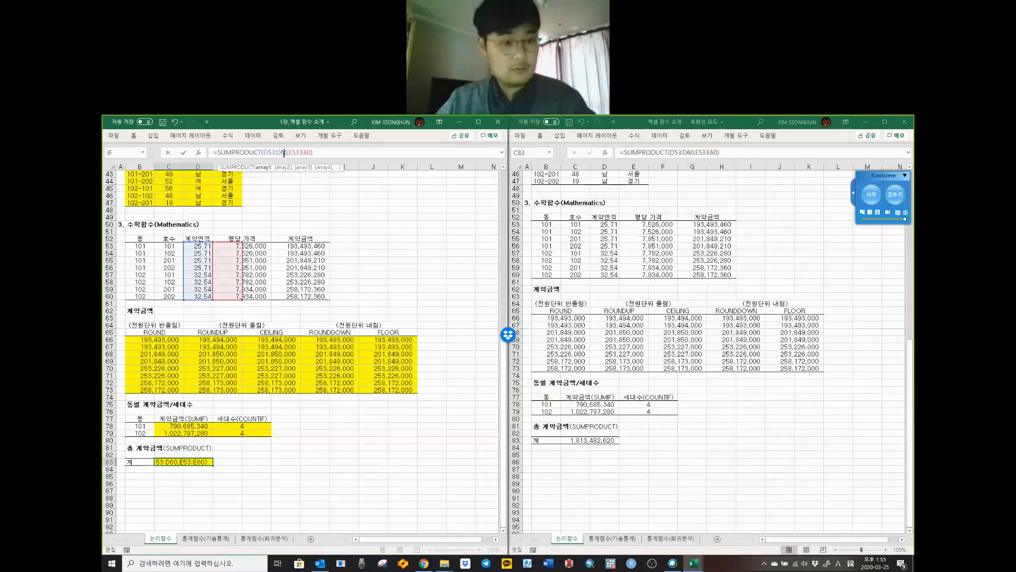
left_click(310, 152)
left_click(313, 153)
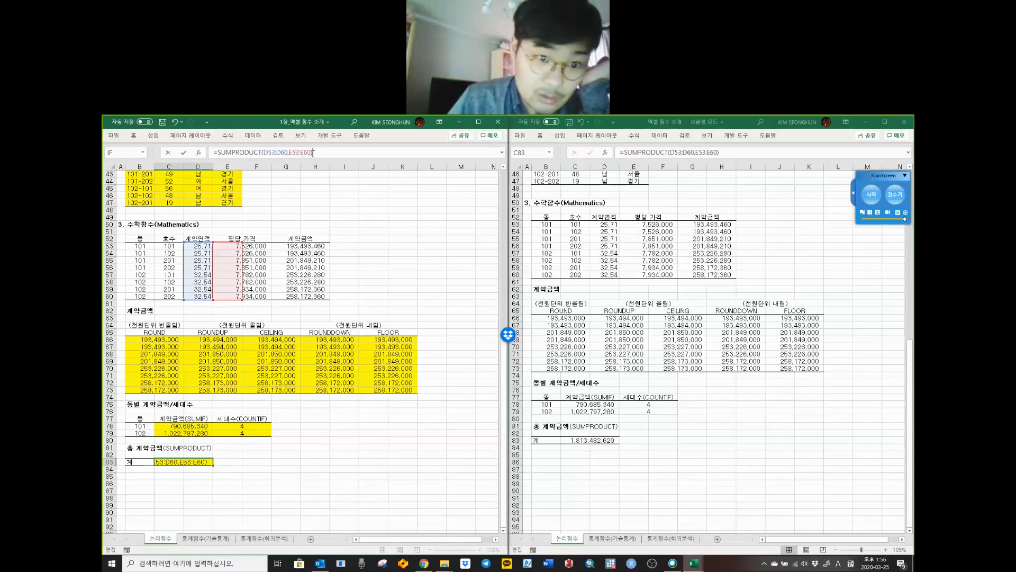
left_click(285, 153)
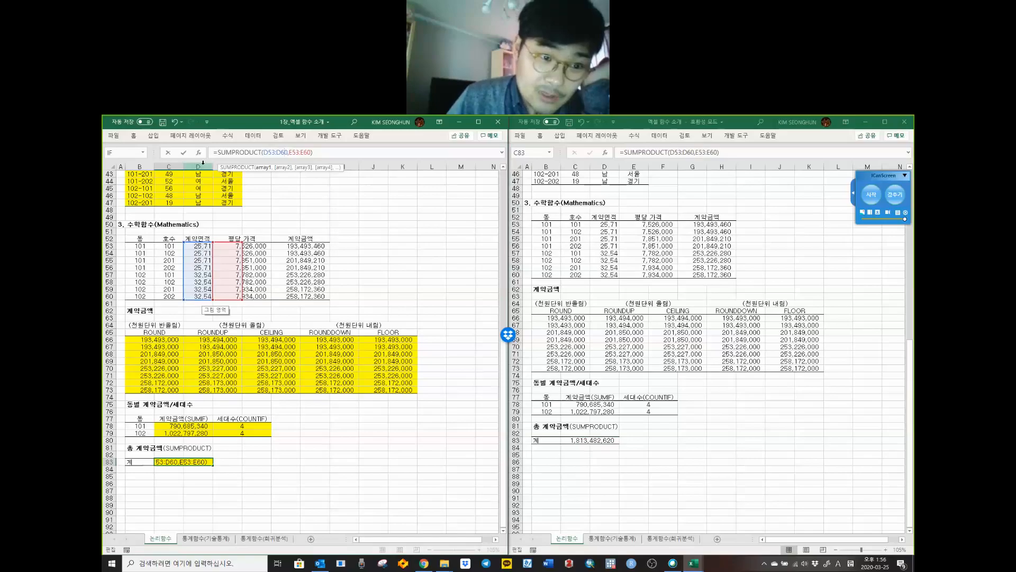
key("Return")
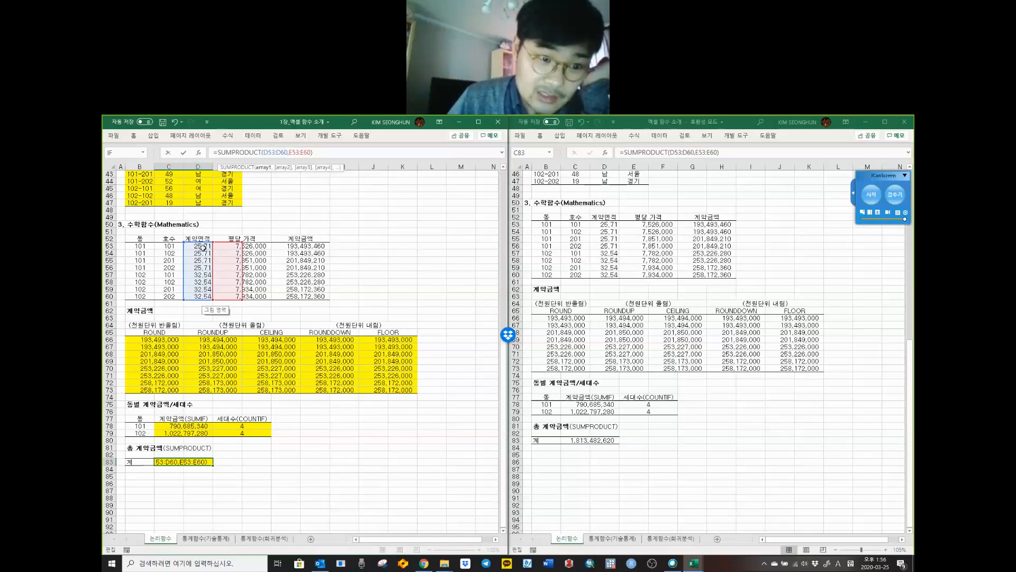
Step: Clear the contract area in D60 of the practice workbook and check how the SUMPRODUCT total in C83 responds
left_click(207, 253)
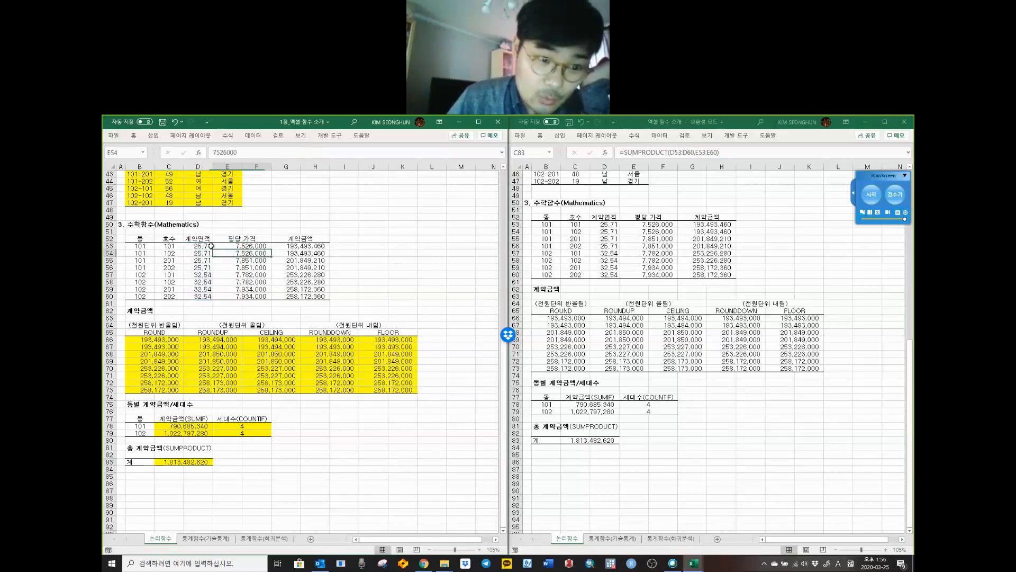
left_click(205, 305)
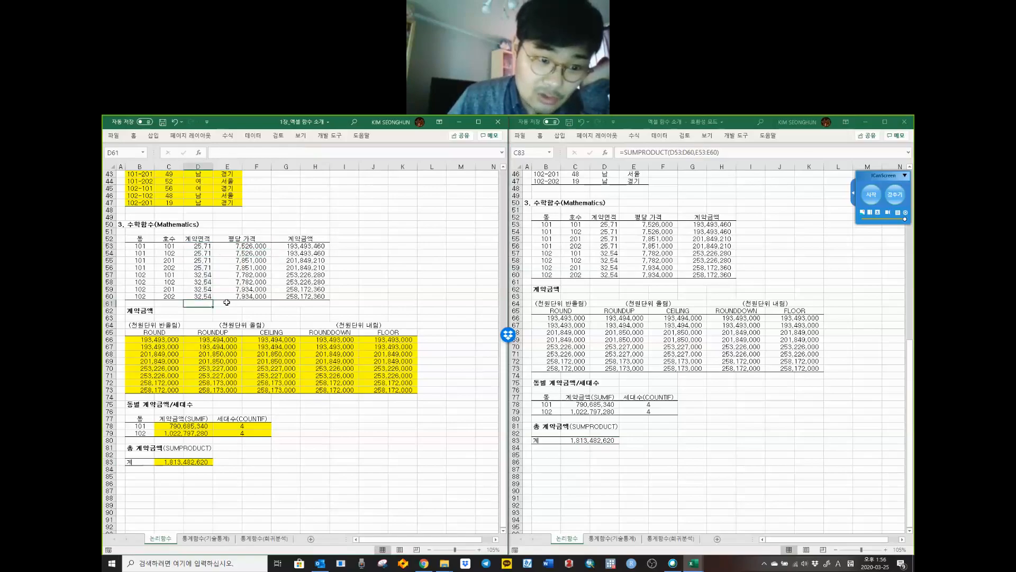
key("Up")
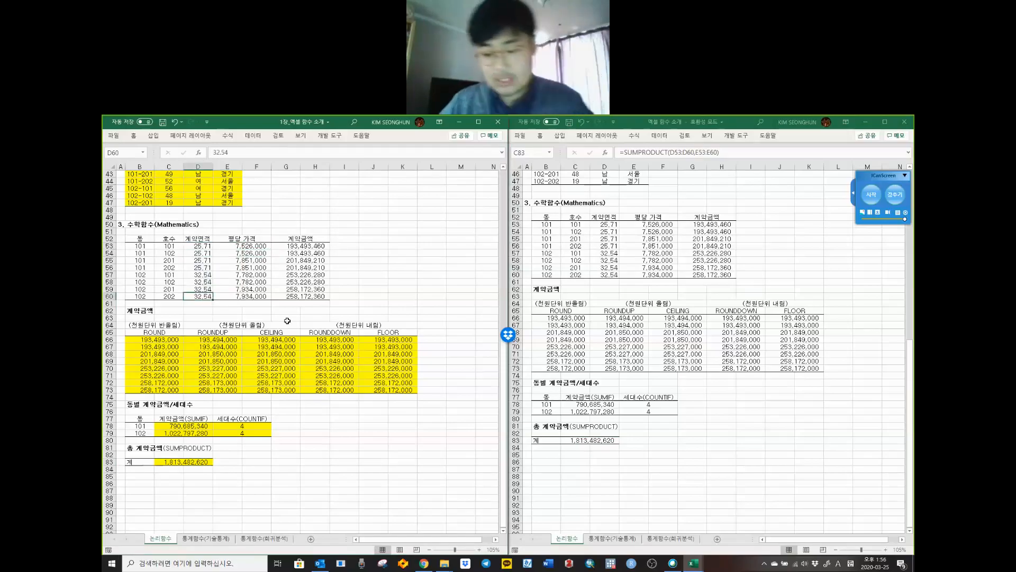
key("Delete")
left_click(201, 462)
key("F2")
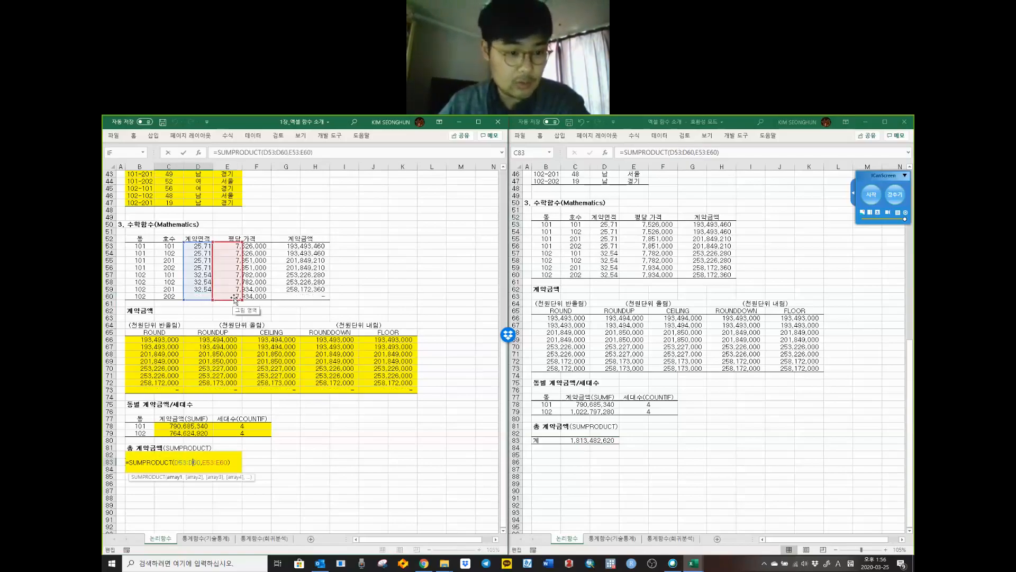
left_click(205, 295)
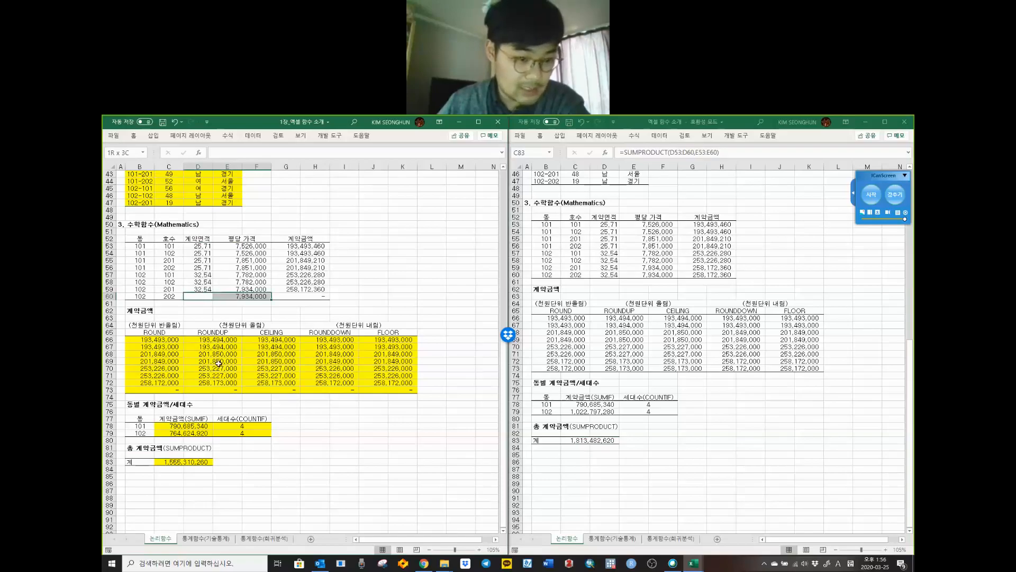
left_click(191, 461)
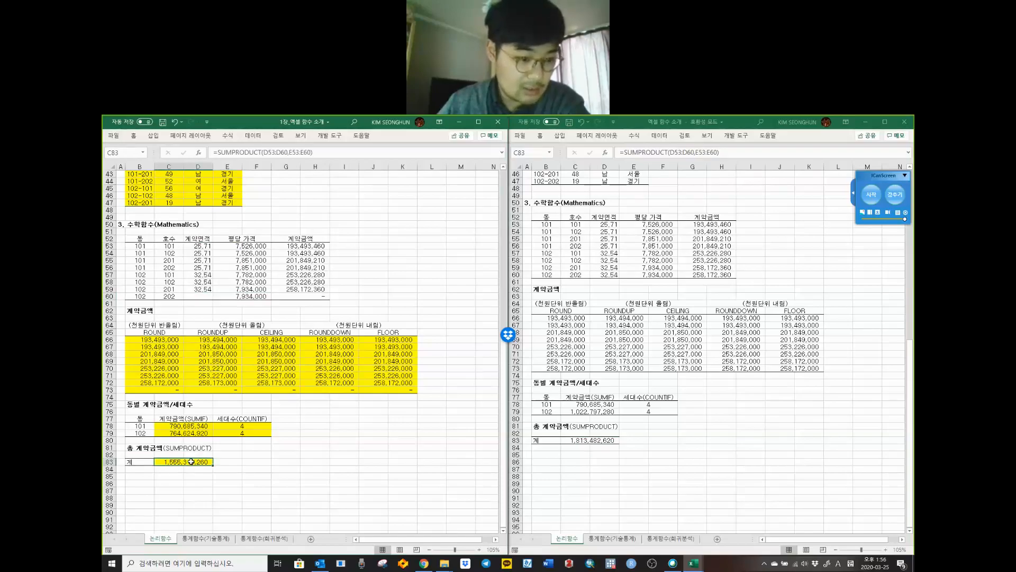
Step: Restore the contract area in D60 by copying D59 and pasting only its value
left_click(205, 289)
key("ctrl+c")
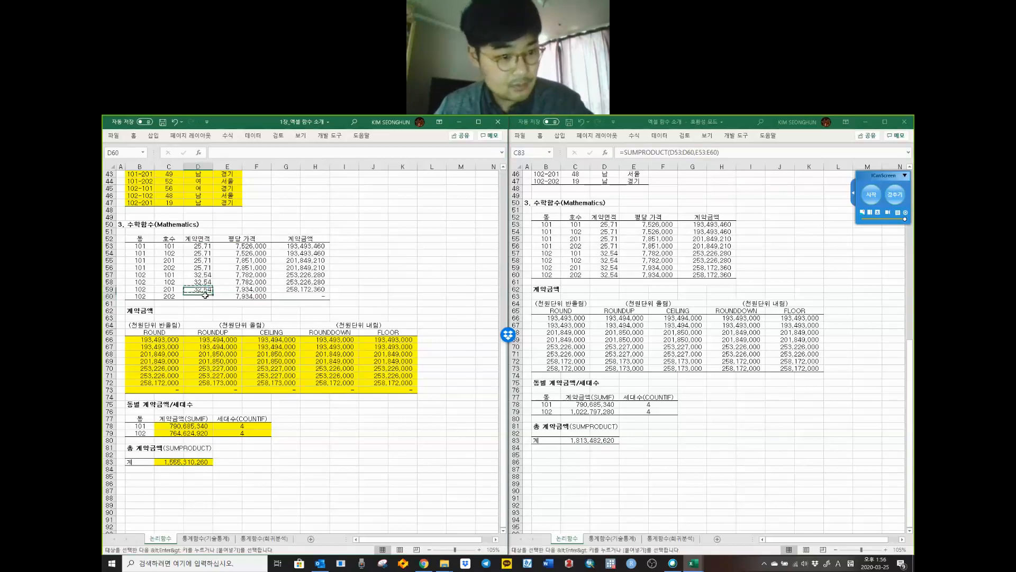
right_click(207, 296)
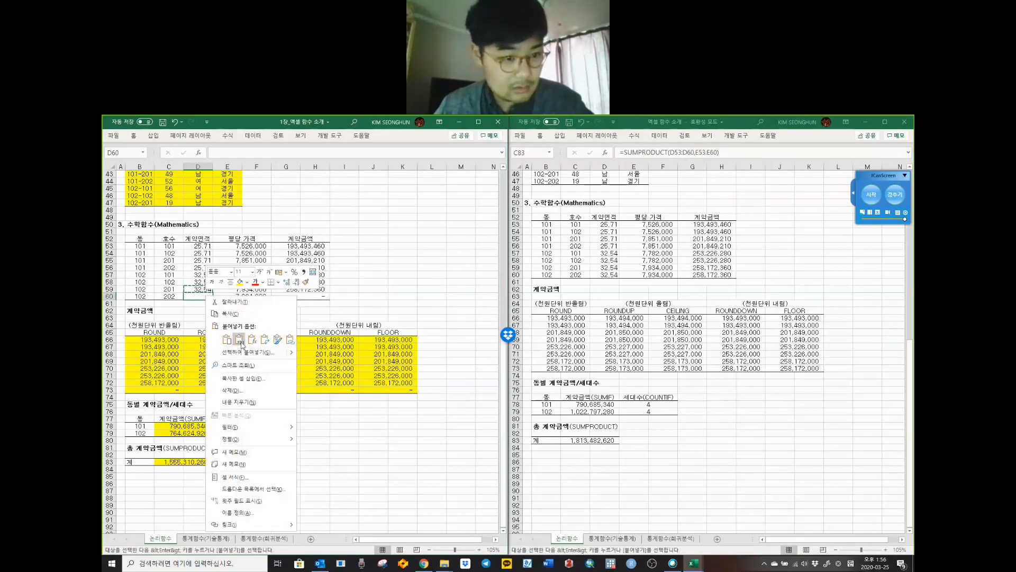
left_click(239, 340)
left_click(203, 322)
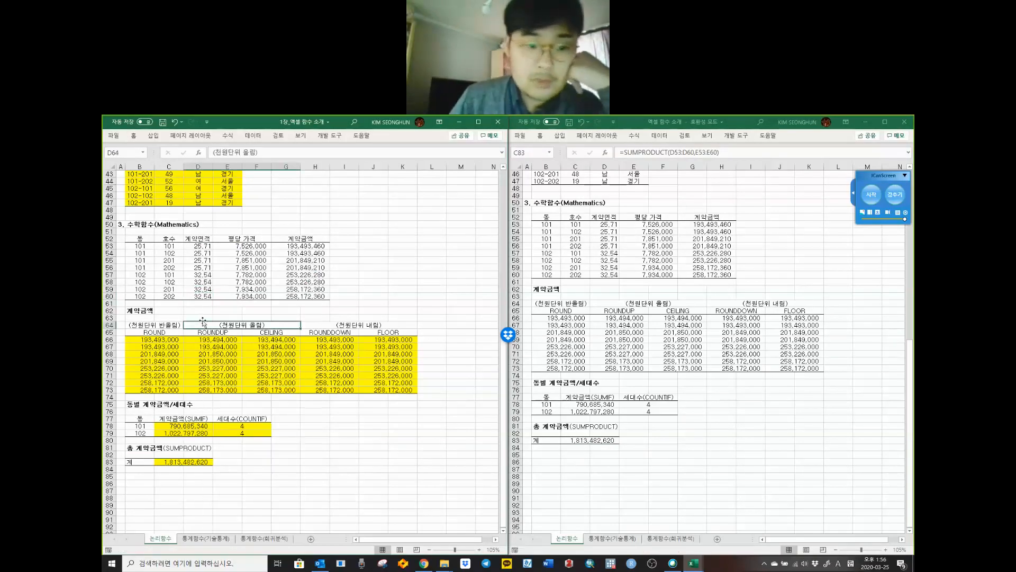
Step: Examine the contract area and unit price pairs row by row in rows 53 to 55 of the practice workbook
left_click(203, 245)
left_click(236, 246)
left_click(201, 252)
left_click(226, 253)
left_click(203, 261)
left_click(229, 260)
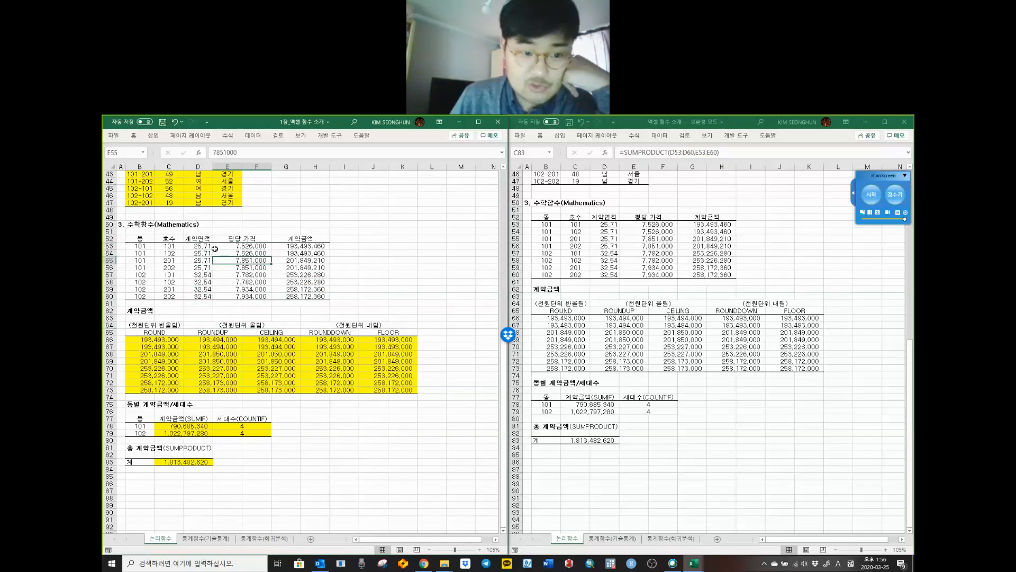
Step: Inspect the two array arguments, D53:D60 and E53:E60, of the SUMPRODUCT formula in C83
left_click(175, 463)
left_click(278, 153)
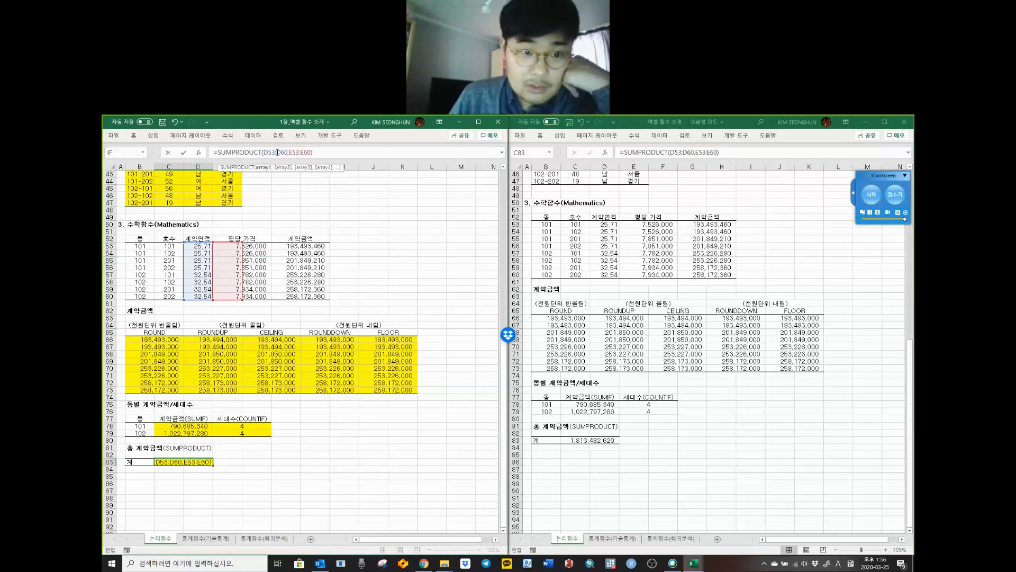
left_click_drag(263, 153, 288, 153)
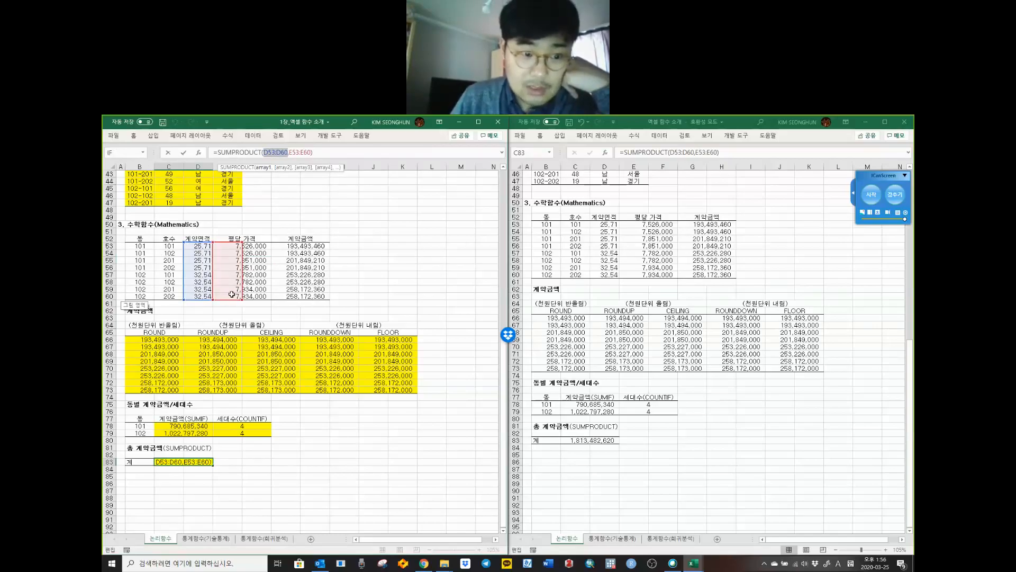
left_click(300, 154)
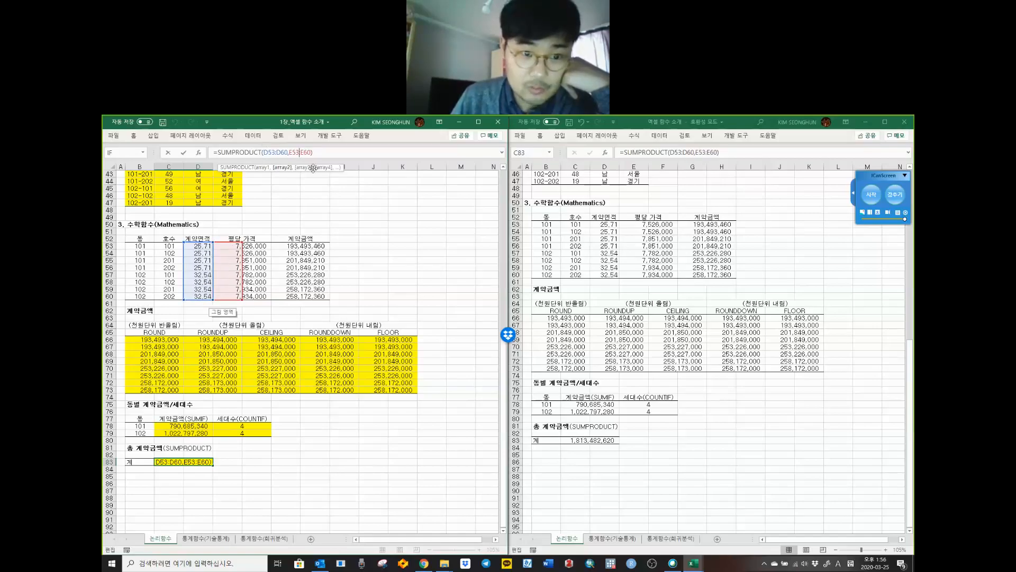
left_click(330, 152)
key("Return")
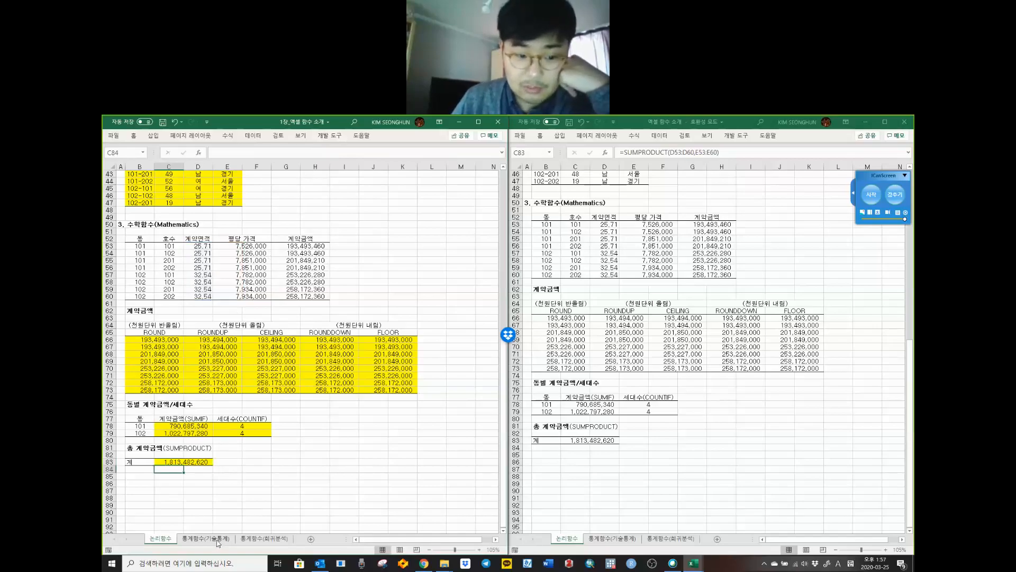
Step: Switch both workbooks to the 통계함수(기술통계) sheet and show the descriptive statistics section from its beginning
left_click(612, 539)
left_click(237, 485)
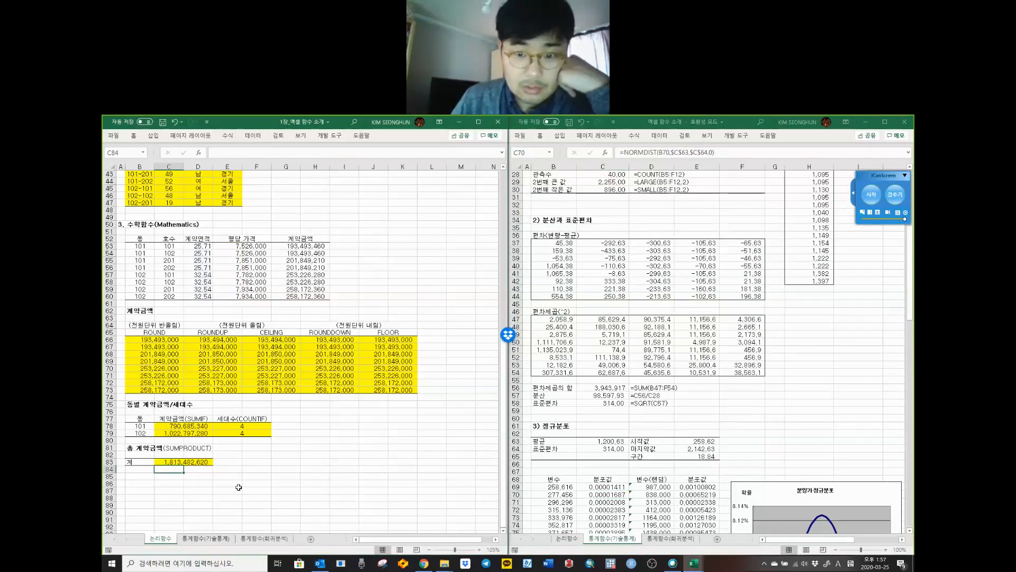
left_click(211, 539)
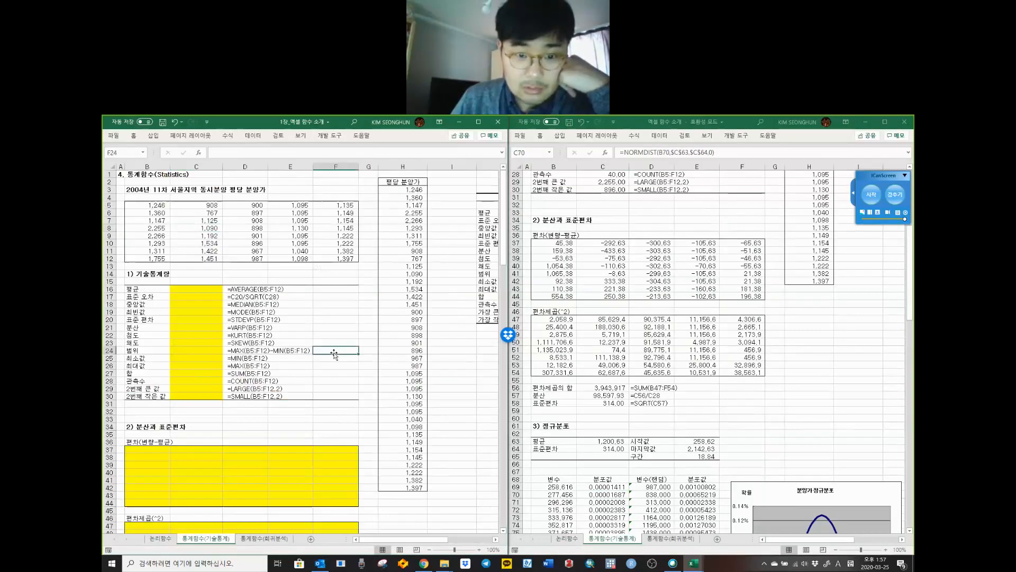
left_click(331, 259)
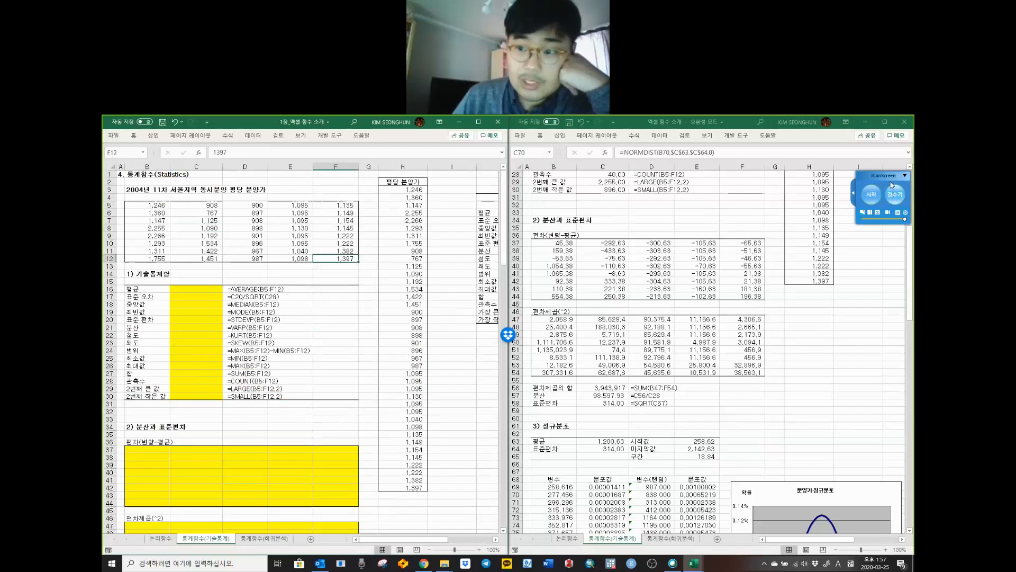
left_click_drag(887, 421, 882, 448)
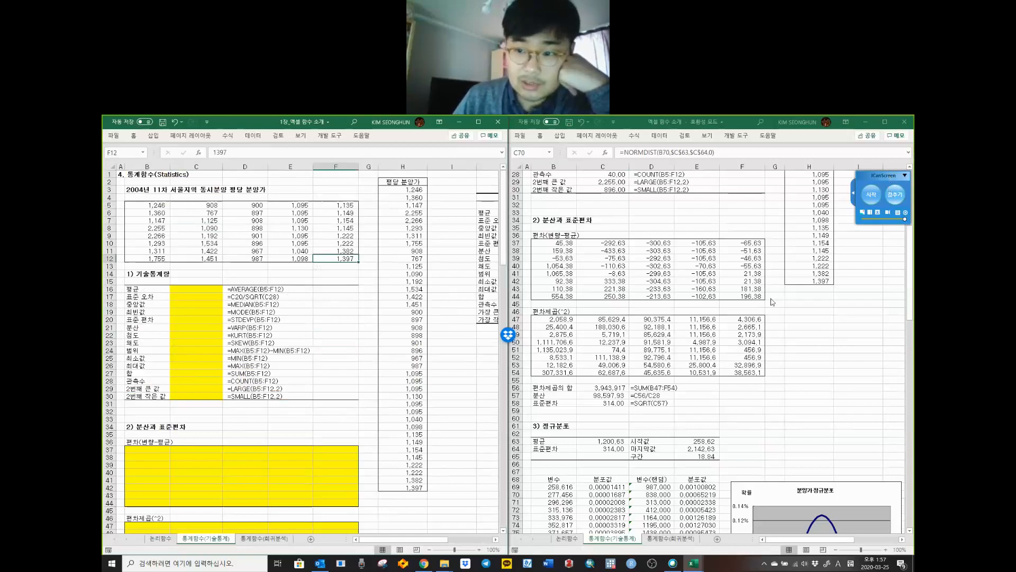
scroll(824, 308, "up", 9)
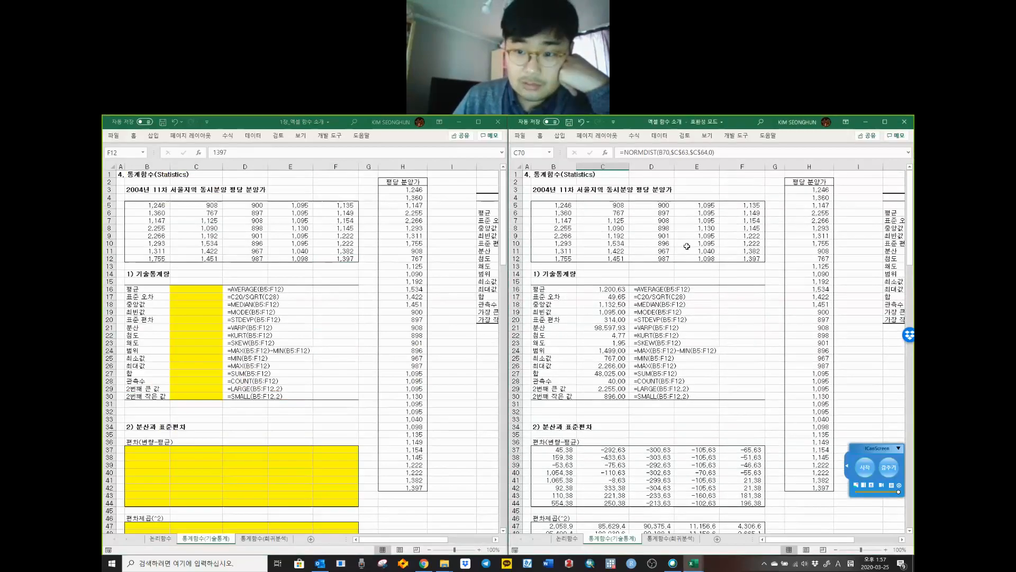
left_click(688, 243)
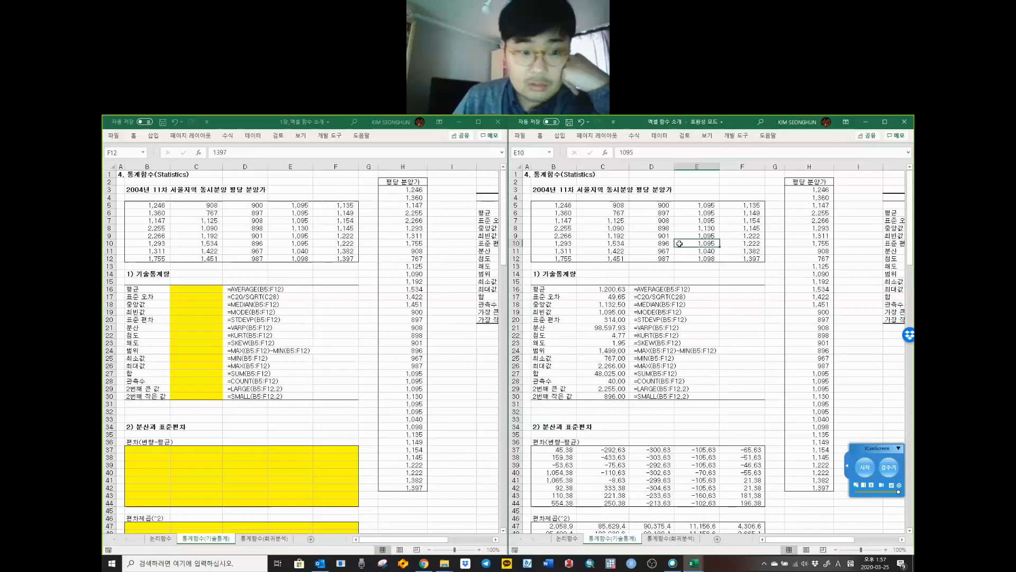
Step: Examine the blank result cells C16:C30 and the formula texts listed in D16:D30 of the practice workbook's descriptive statistics table
left_click(206, 289)
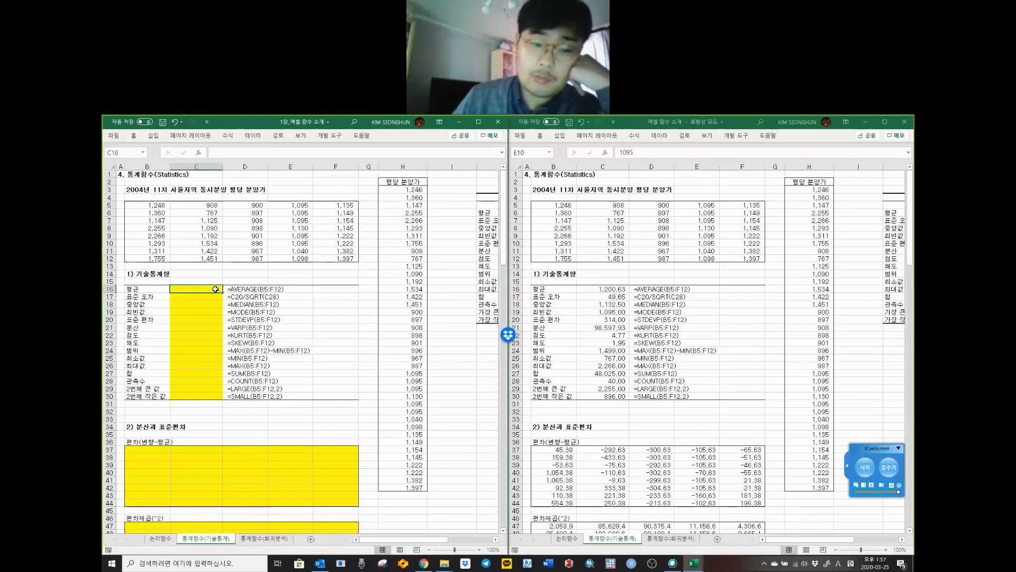
left_click_drag(216, 290, 211, 397)
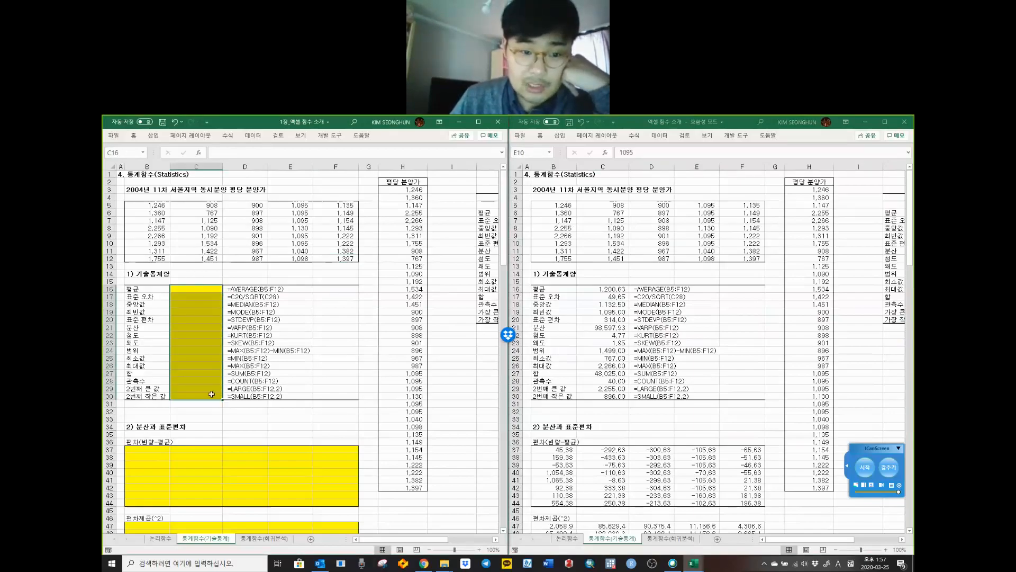
left_click(246, 288)
left_click_drag(247, 289, 238, 393)
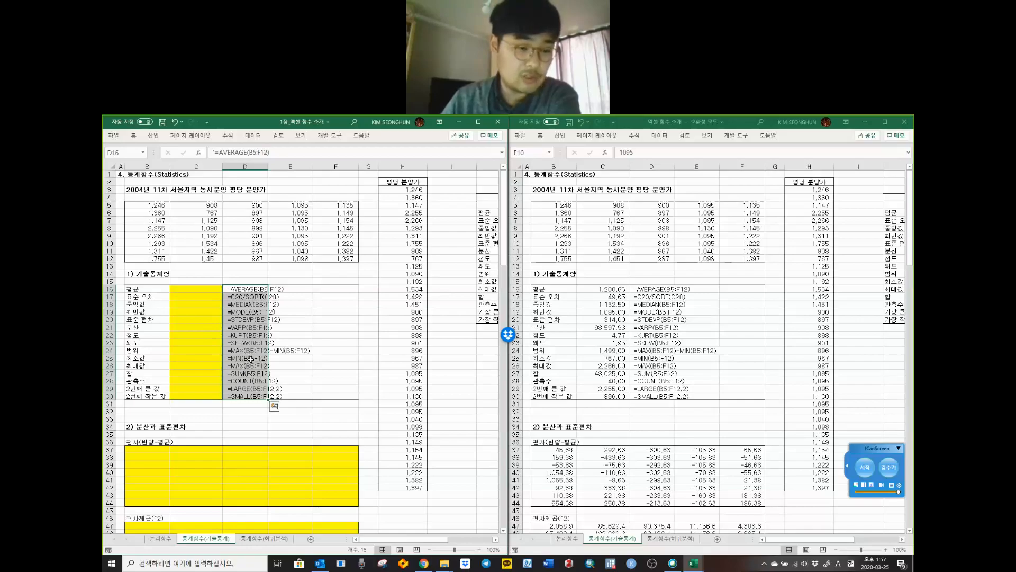
left_click_drag(251, 289, 256, 396)
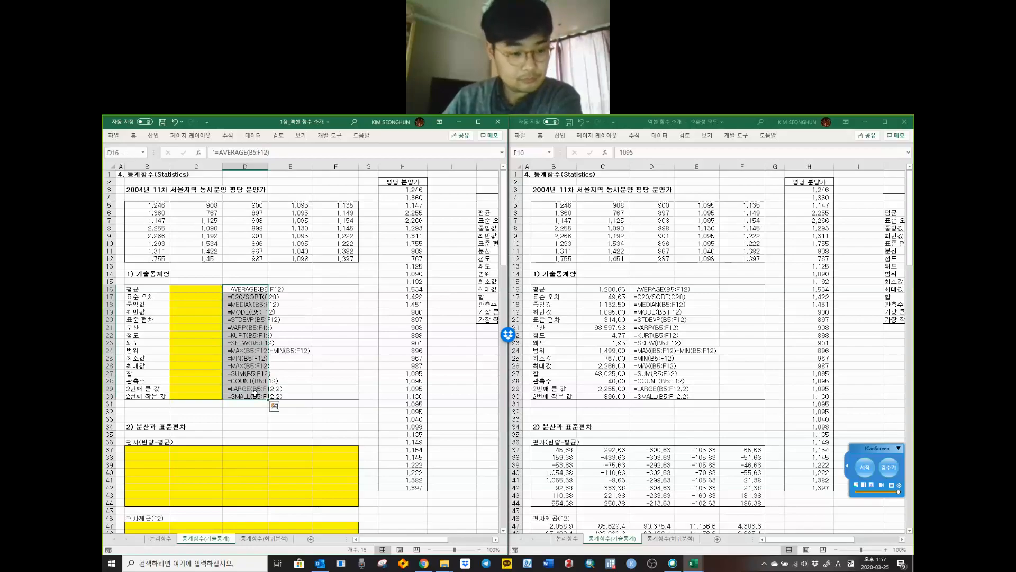
Step: Examine the 왜도 and 분산 labels and the MAX minus MIN formula text for 범위 in D24
left_click(150, 343)
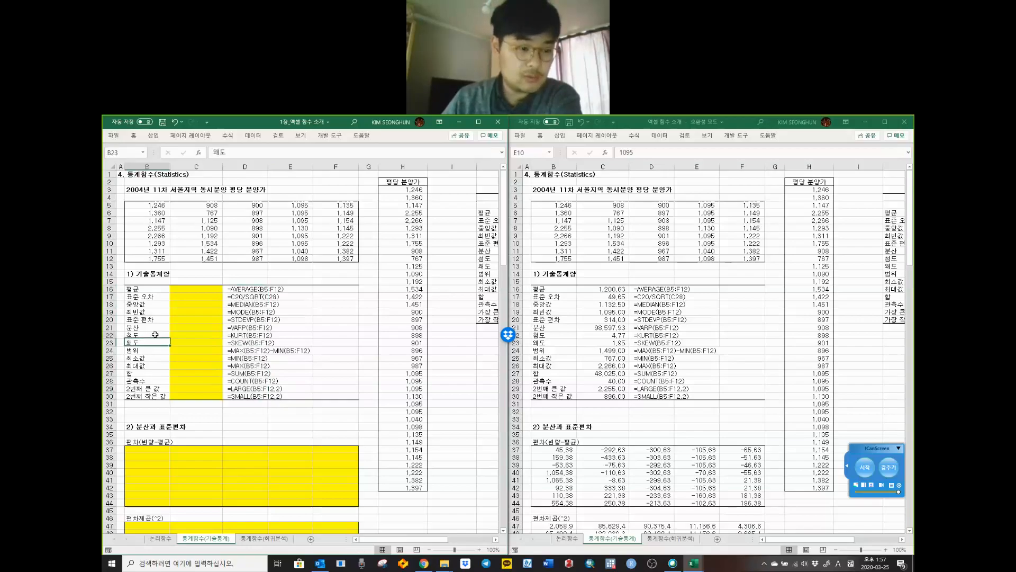
left_click(157, 327)
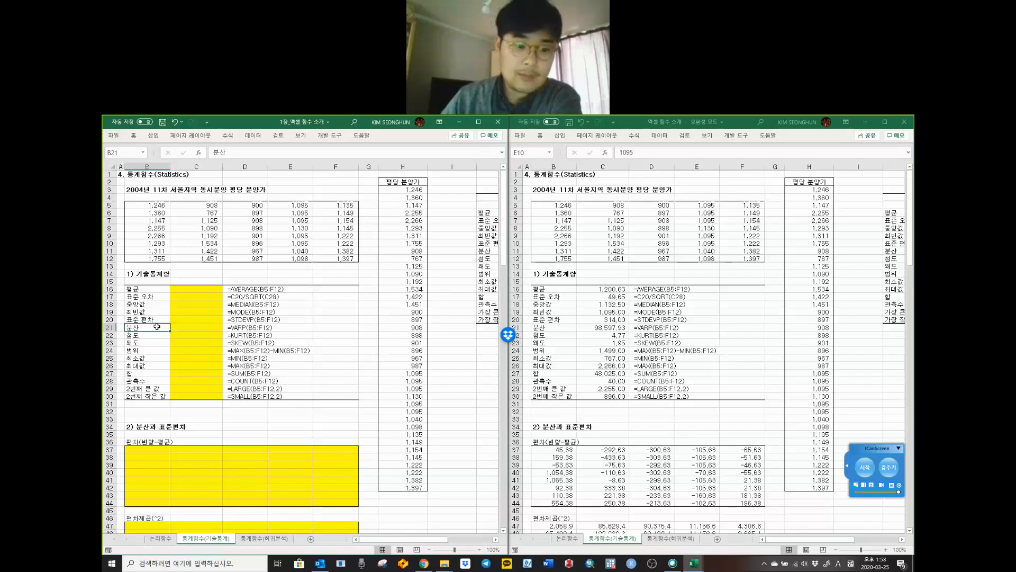
left_click(256, 353)
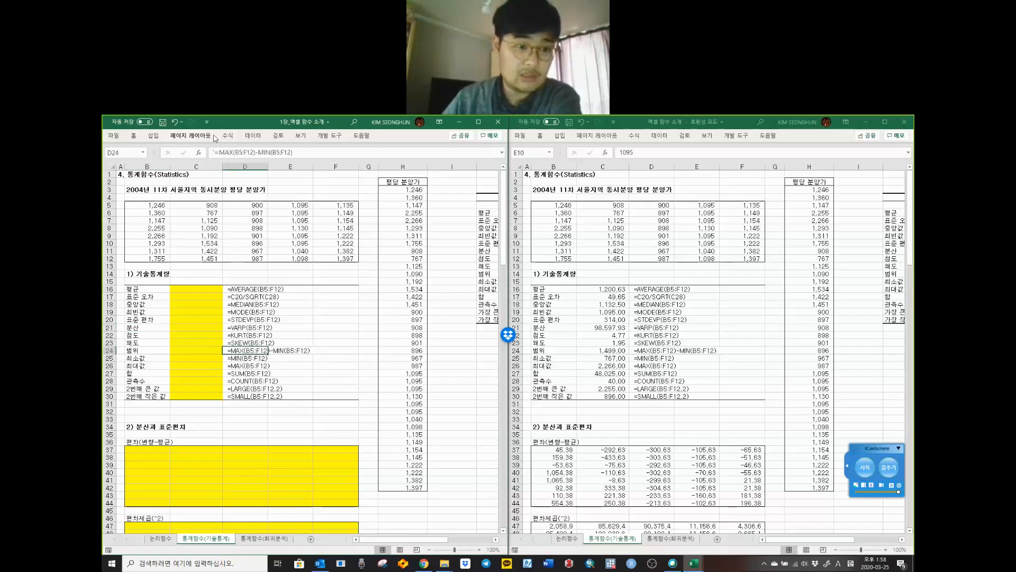
left_click_drag(219, 152, 307, 158)
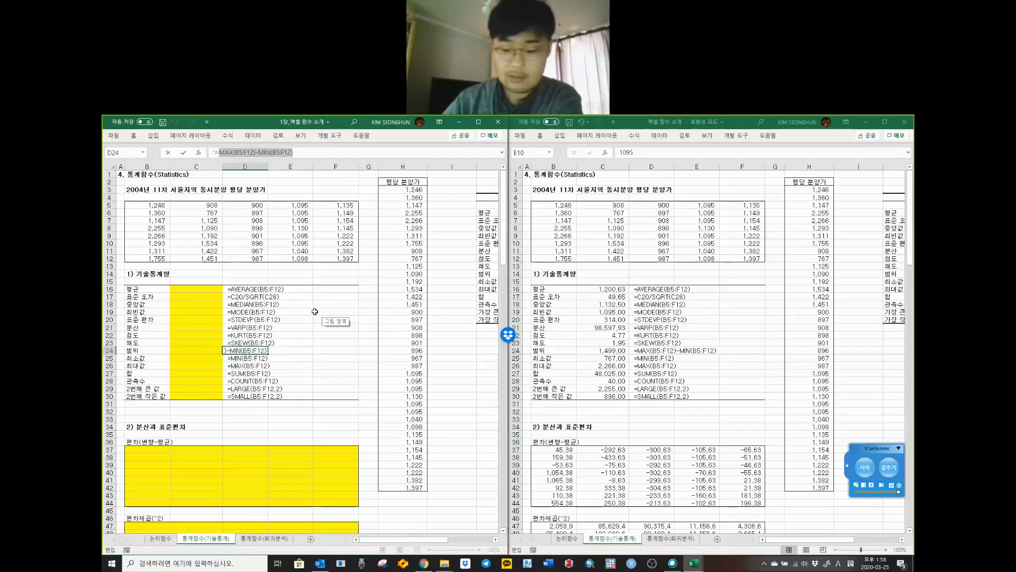
key("Return")
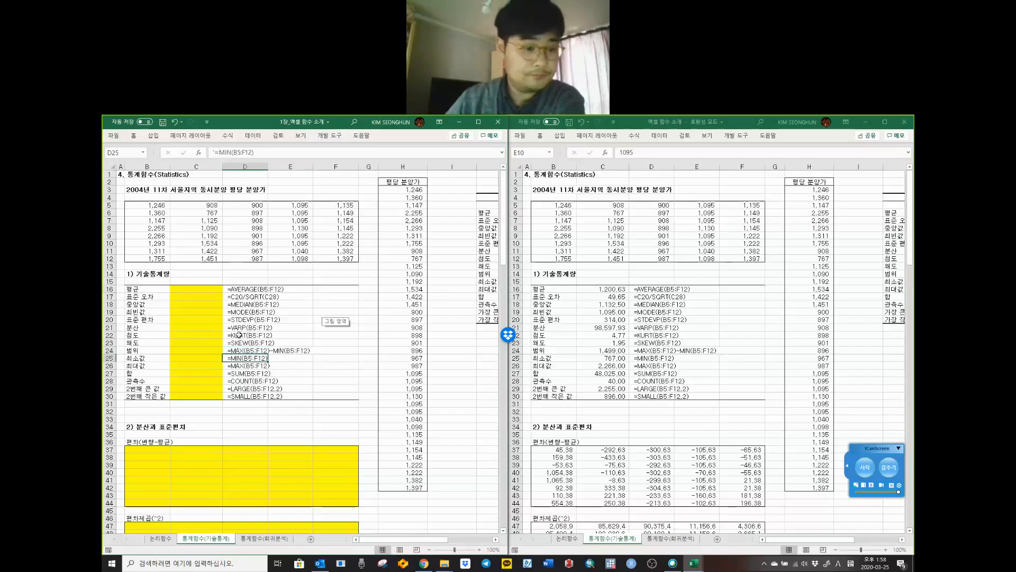
Step: Compare the 평균 cell C16 in both workbooks and review the formula texts in D16:D30
left_click(215, 290)
left_click(617, 288)
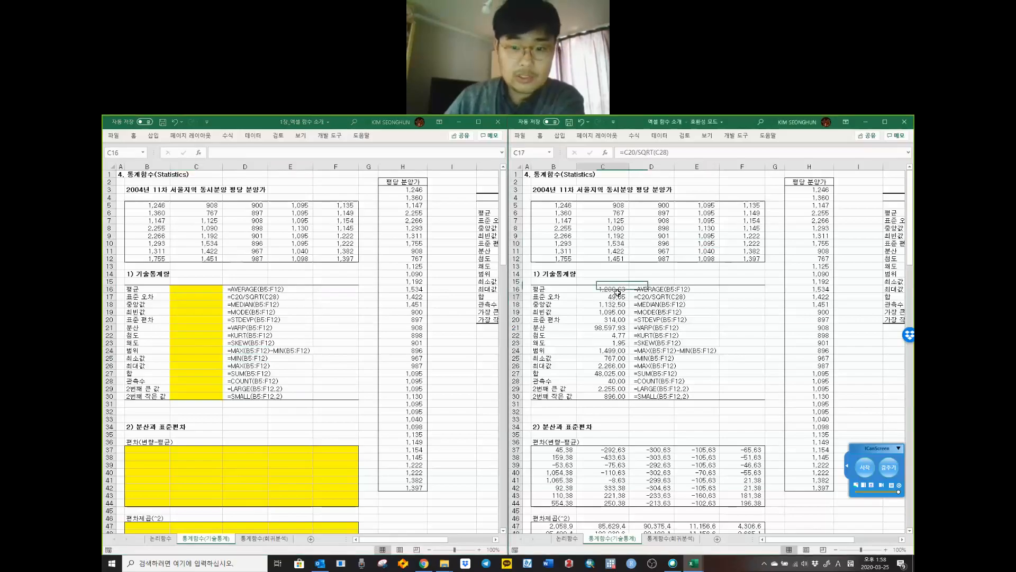
left_click(233, 289)
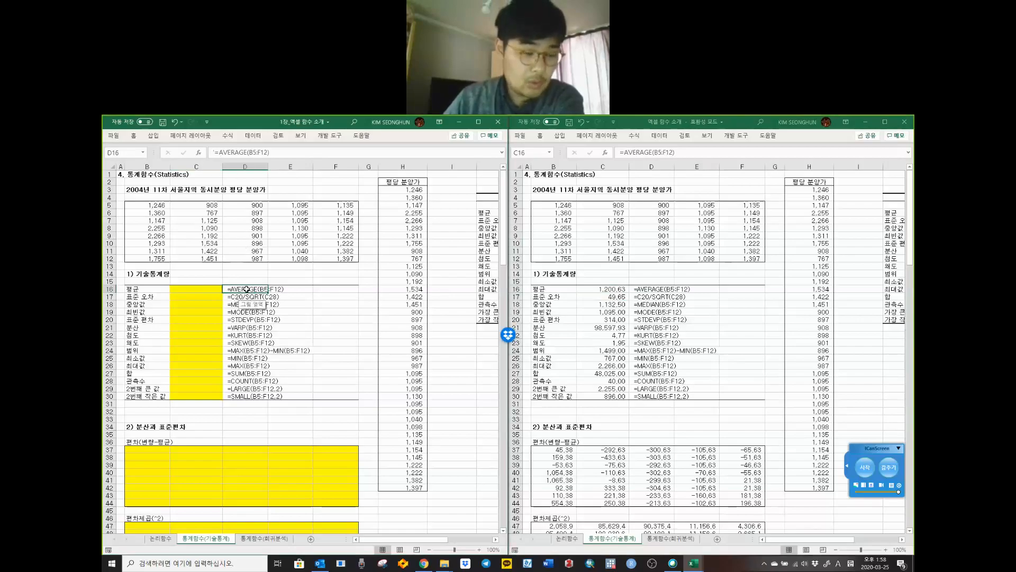
left_click_drag(246, 289, 247, 397)
left_click(258, 288)
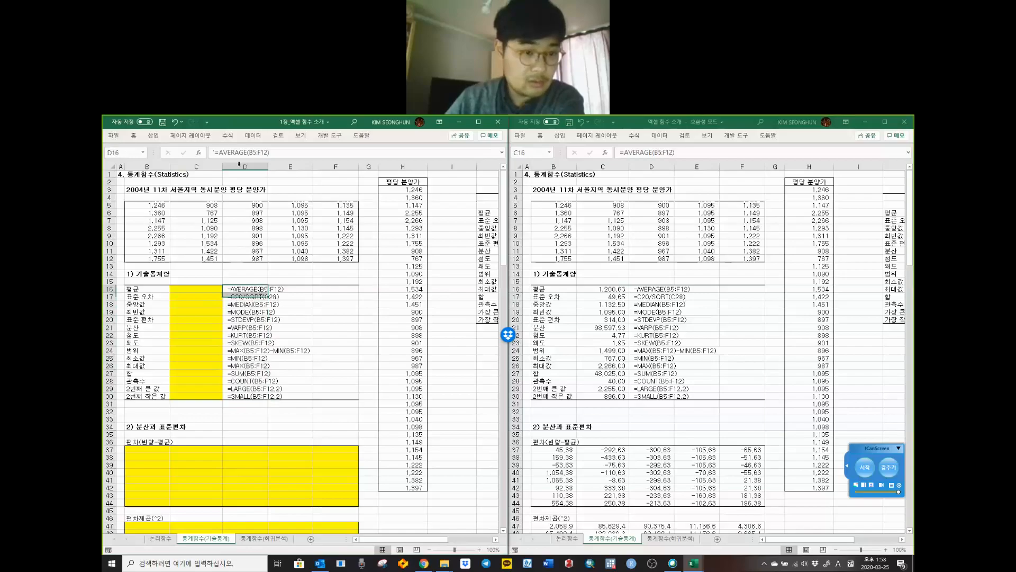
left_click(186, 290)
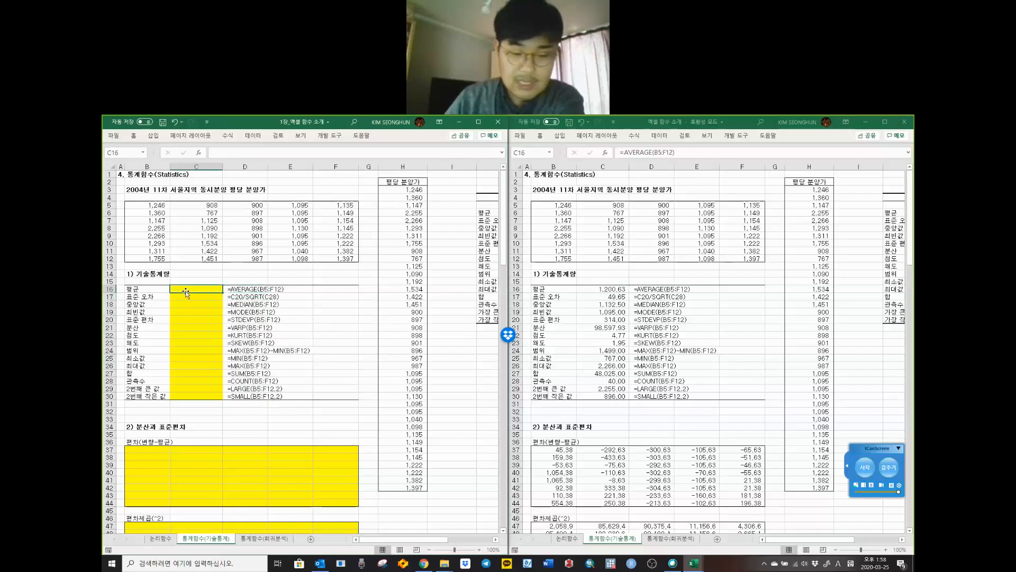
left_click(236, 289)
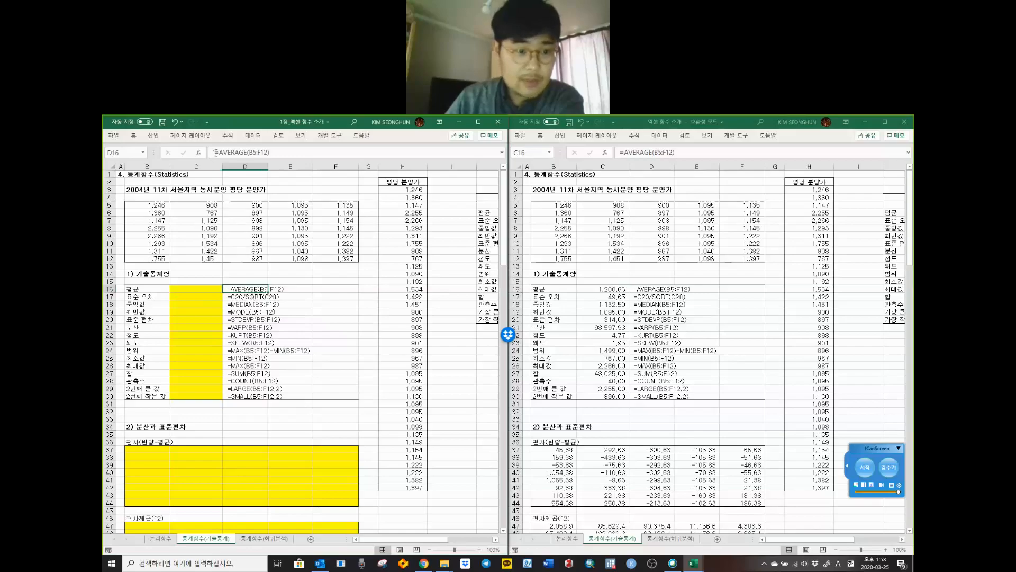
Step: Retype the leading apostrophe before =AVERAGE(B5:F12) in D16 and commit the entry as text
left_click_drag(216, 153, 209, 154)
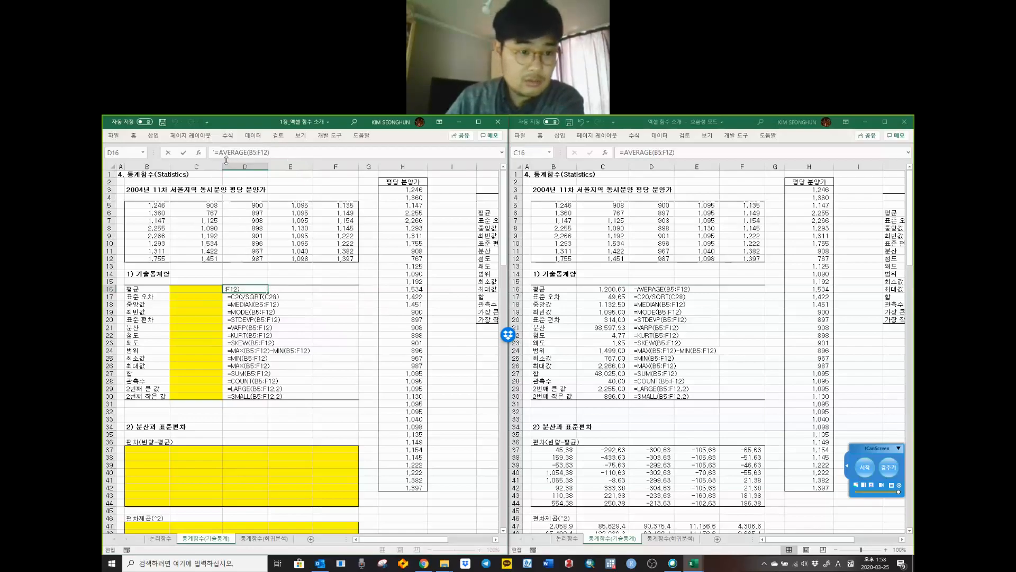
type("'")
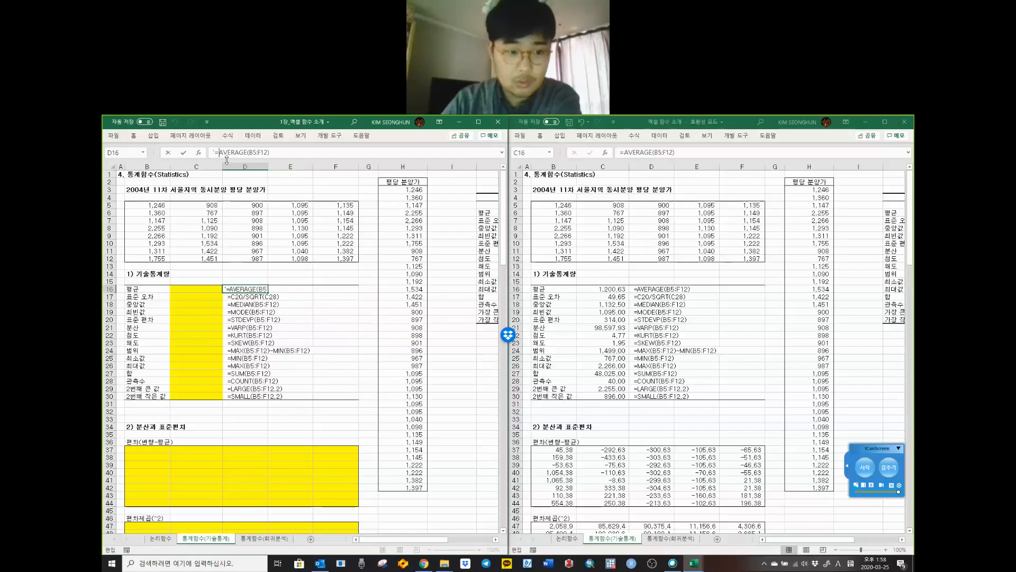
key("Right")
key("Right")
key("Right")
key("Right")
key("Right")
key("Right")
key("Right")
key("Right")
key("Right")
key("Right")
key("Right")
key("Right")
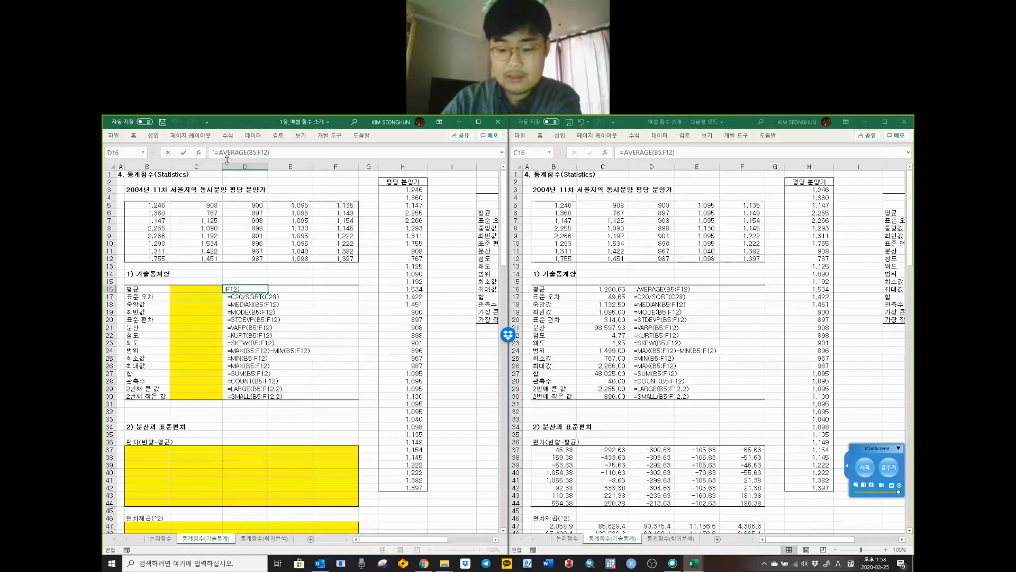
key("ctrl+Return")
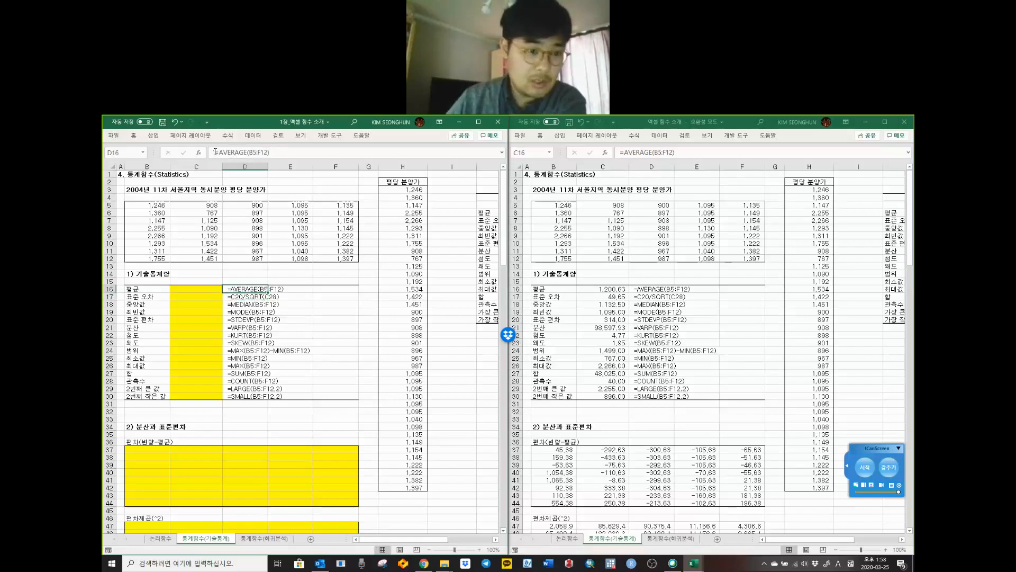
Step: Try re-entering the apostrophe at the very start of the AVERAGE text in D16
left_click(211, 152)
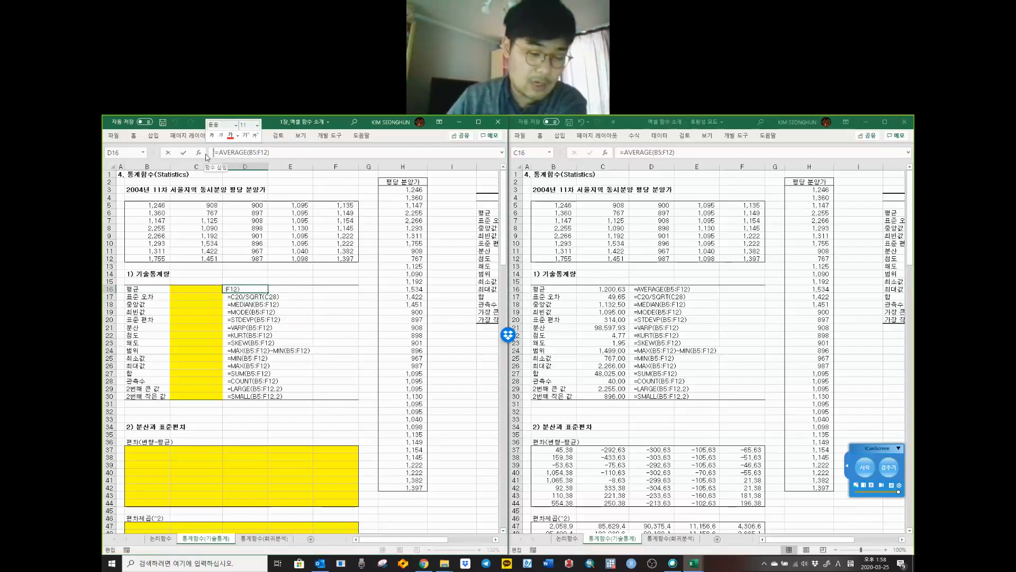
type("'")
key("ctrl+Return")
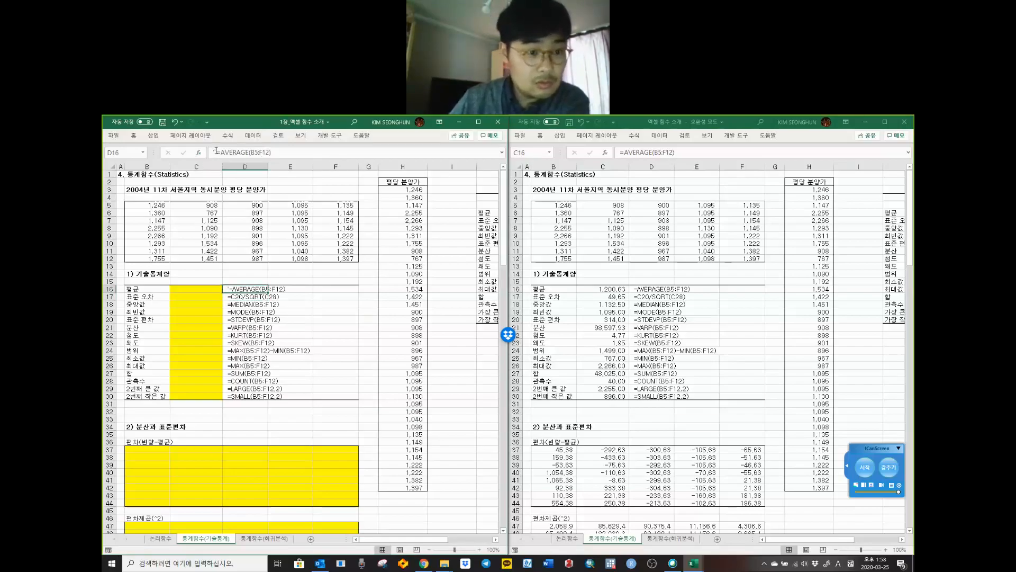
left_click(214, 153)
key("Escape")
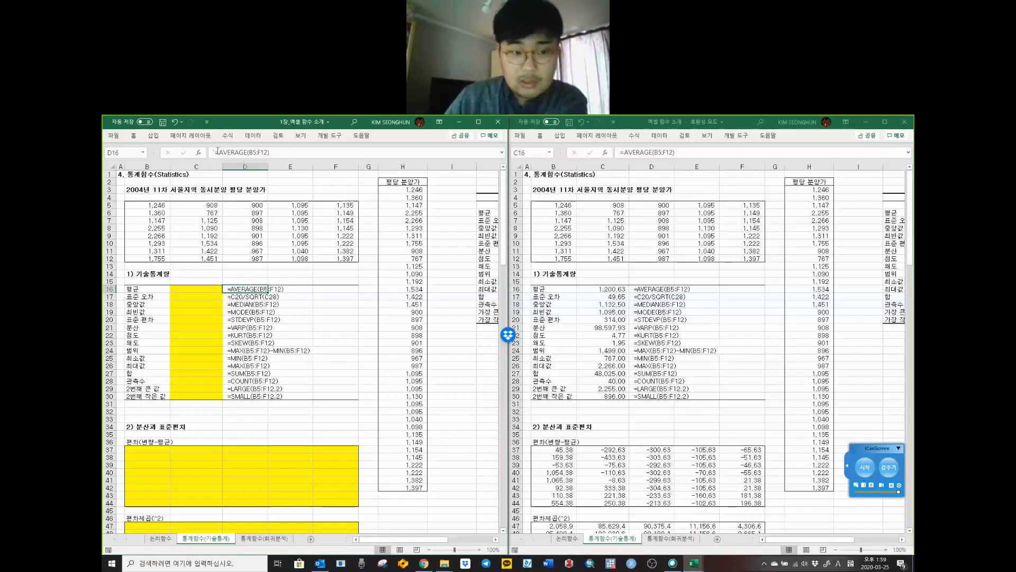
Step: Copy =AVERAGE(B5:F12) without its apostrophe from D16 and enter it as the 평균 formula in C16
left_click_drag(215, 152, 280, 150)
key("ctrl+c")
key("Escape")
key("Left")
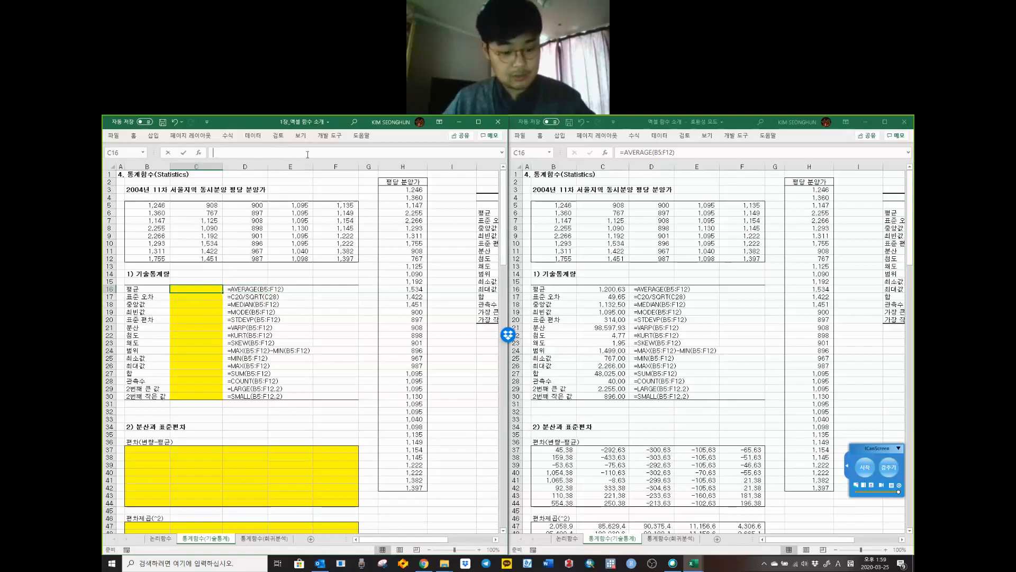
key("ctrl+v")
key("Return")
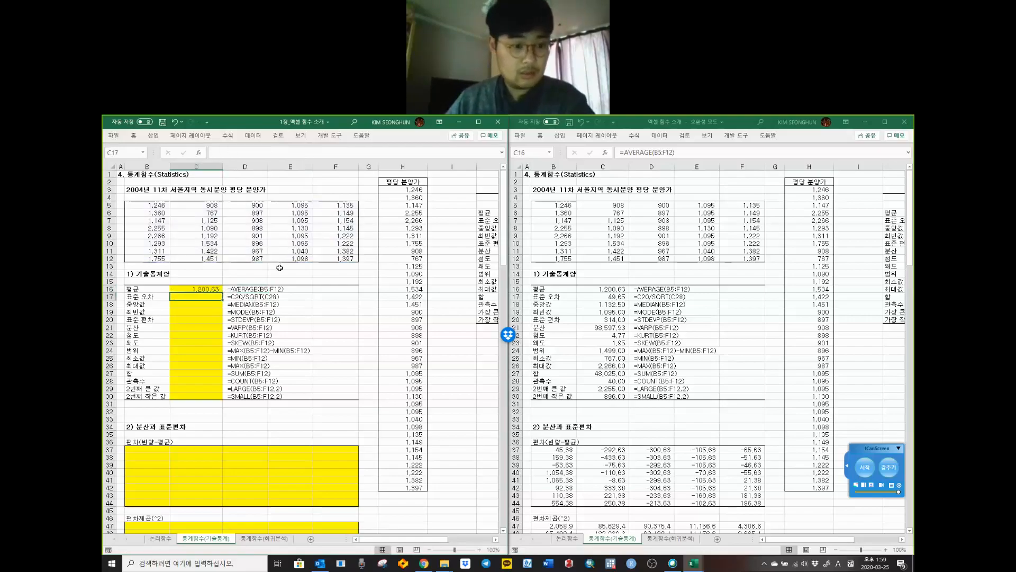
key("Up")
Step: Look over the 분산과 표준편차 section and the blank 평당 분양가 summary table in columns J and K
scroll(241, 300, "down", 3)
left_click(144, 381)
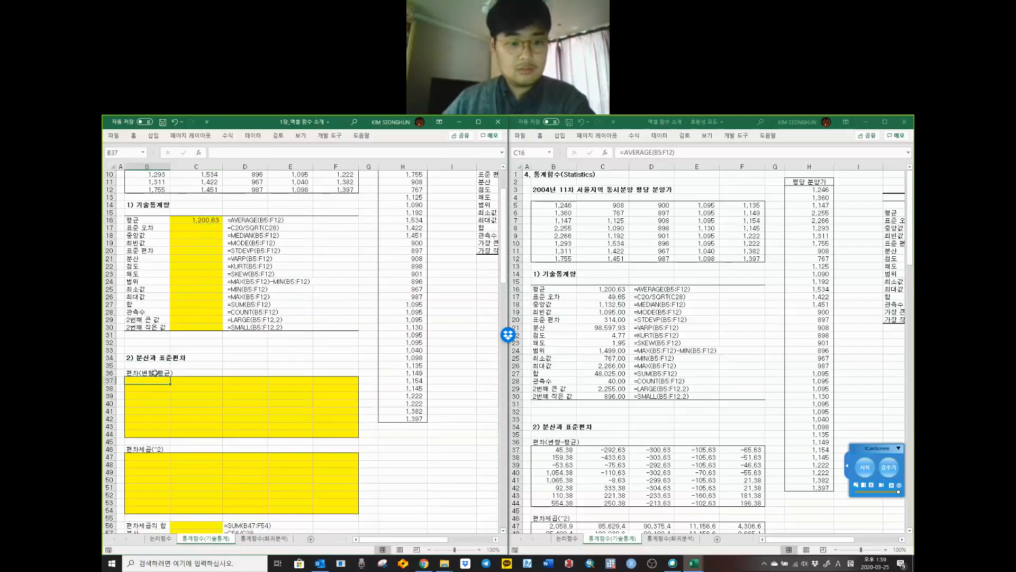
scroll(230, 334, "up", 3)
left_click_drag(419, 543, 484, 532)
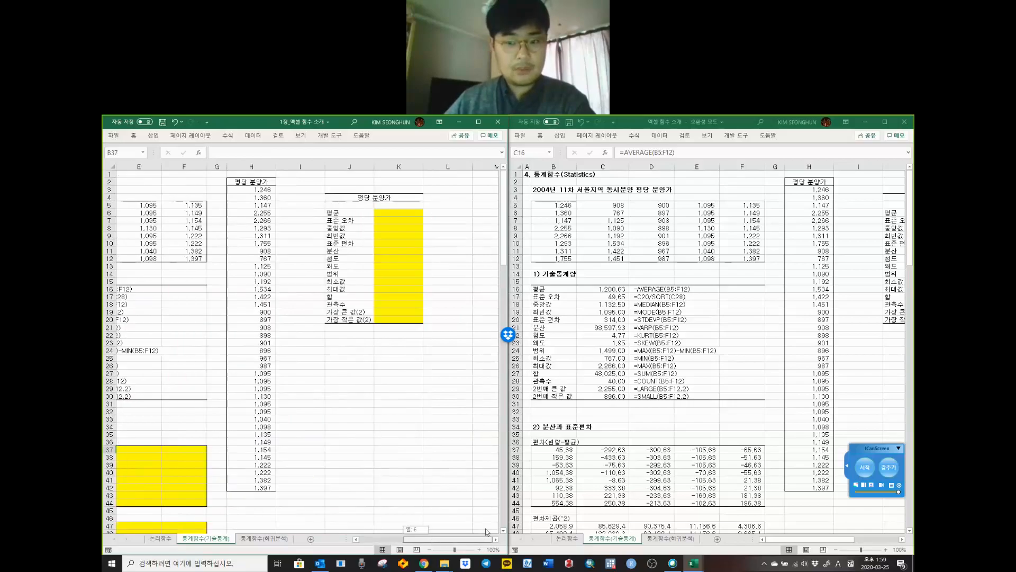
left_click_drag(373, 524, 339, 532)
scroll(371, 529, "down", 5)
scroll(381, 534, "up", 5)
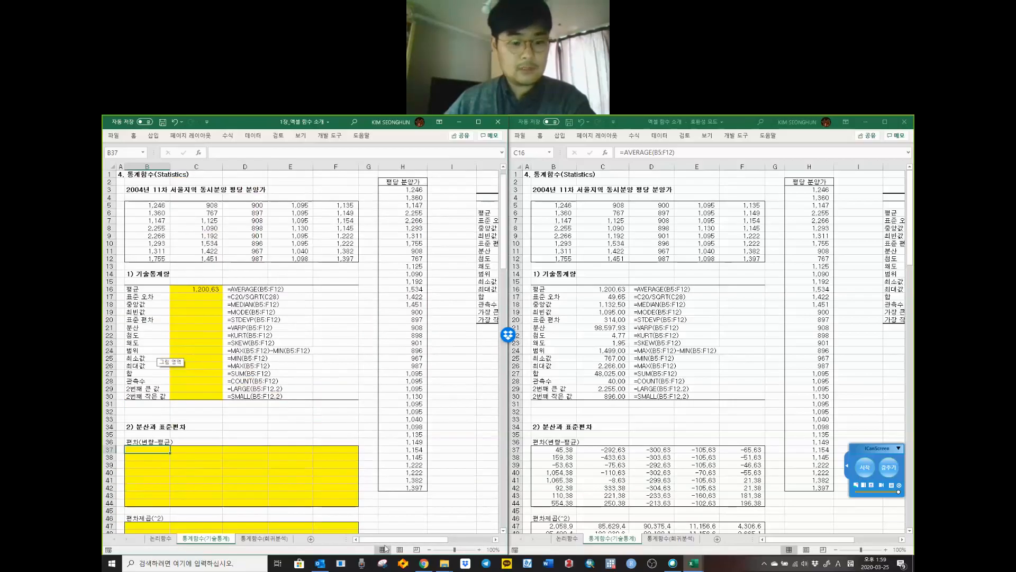
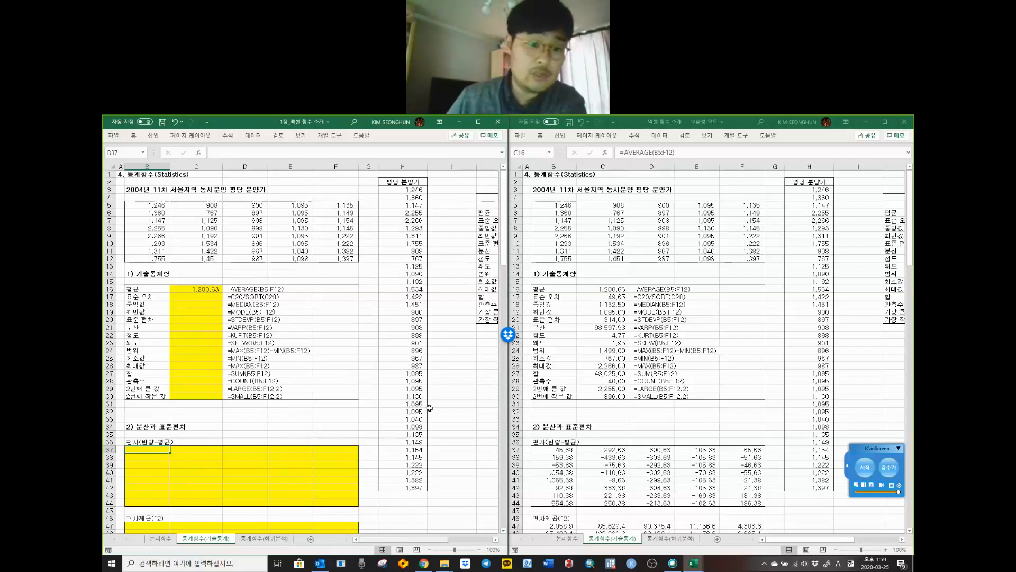
Step: Maximize the practice workbook's window and locate the 데이터 분석 command among the data tools
left_click(412, 246)
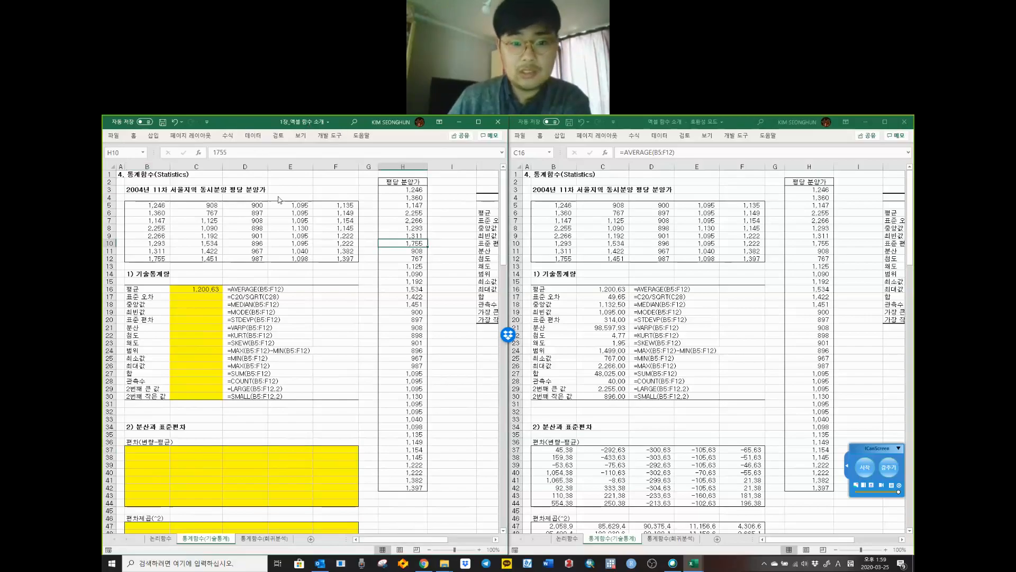
double_click(242, 124)
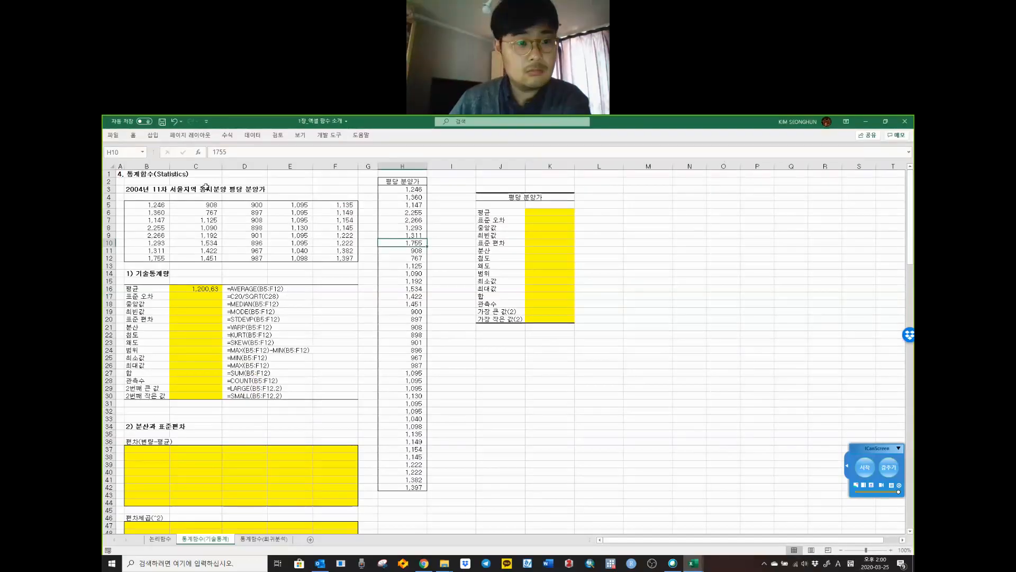
left_click(299, 136)
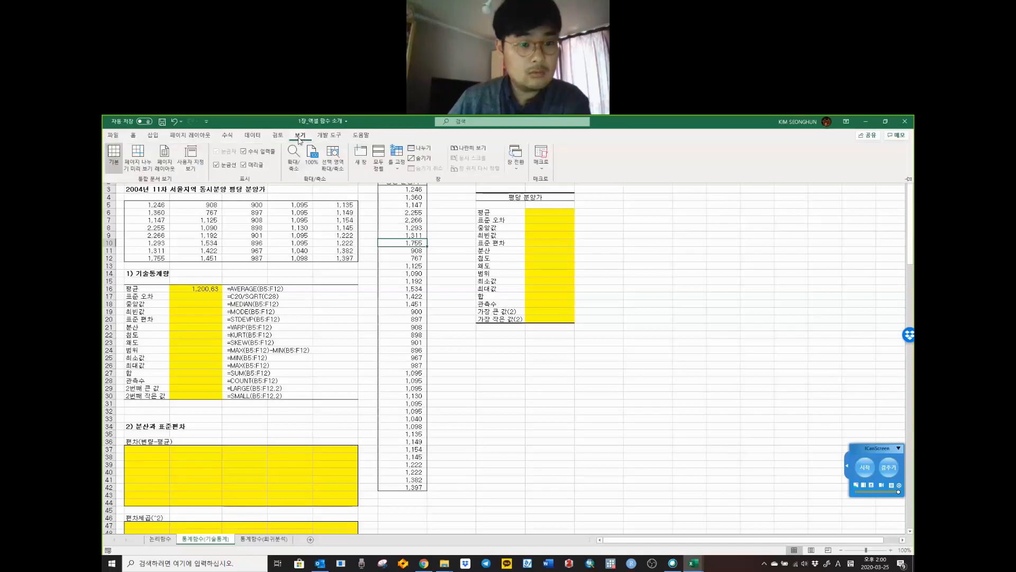
left_click(329, 136)
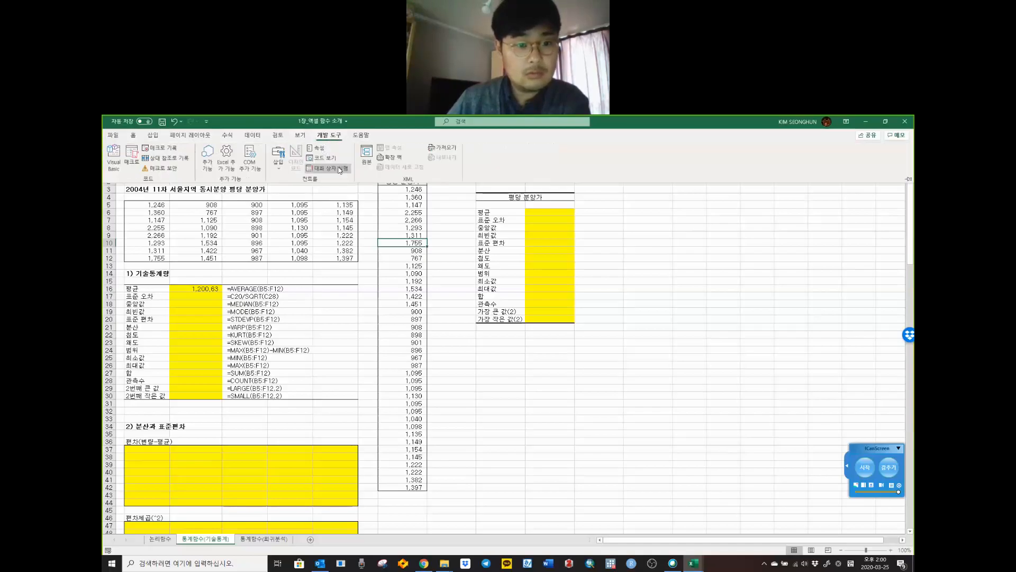
left_click(253, 136)
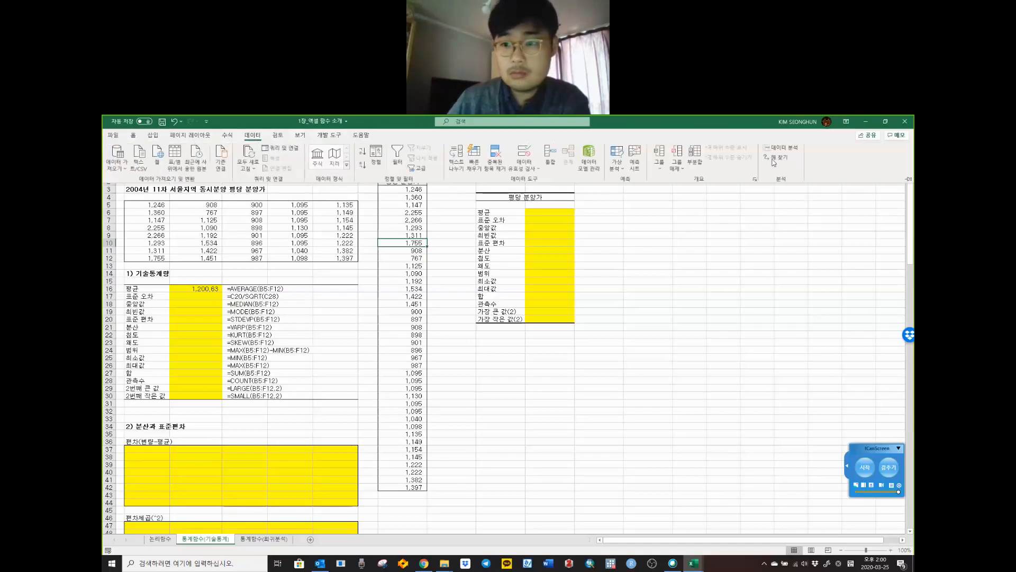
left_click(252, 138)
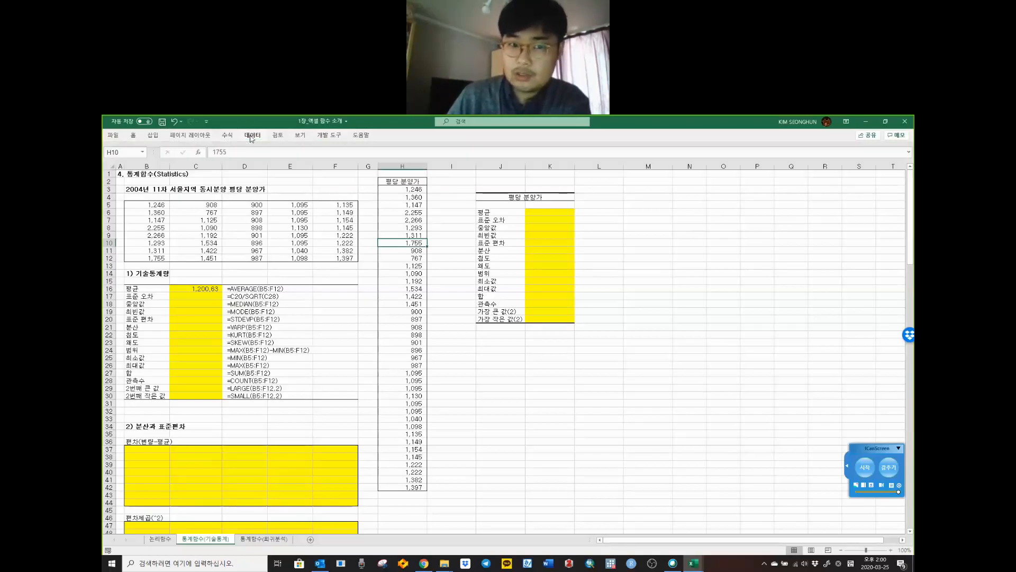
left_click(252, 138)
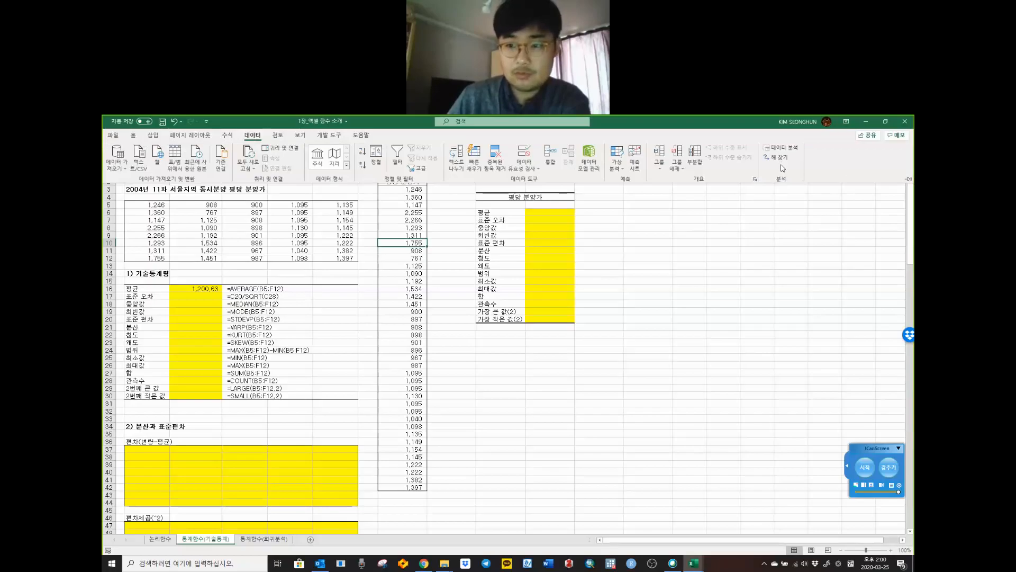
Step: Open 데이터 분석, browse its list of statistical analysis tools, and close it without running any
left_click(784, 149)
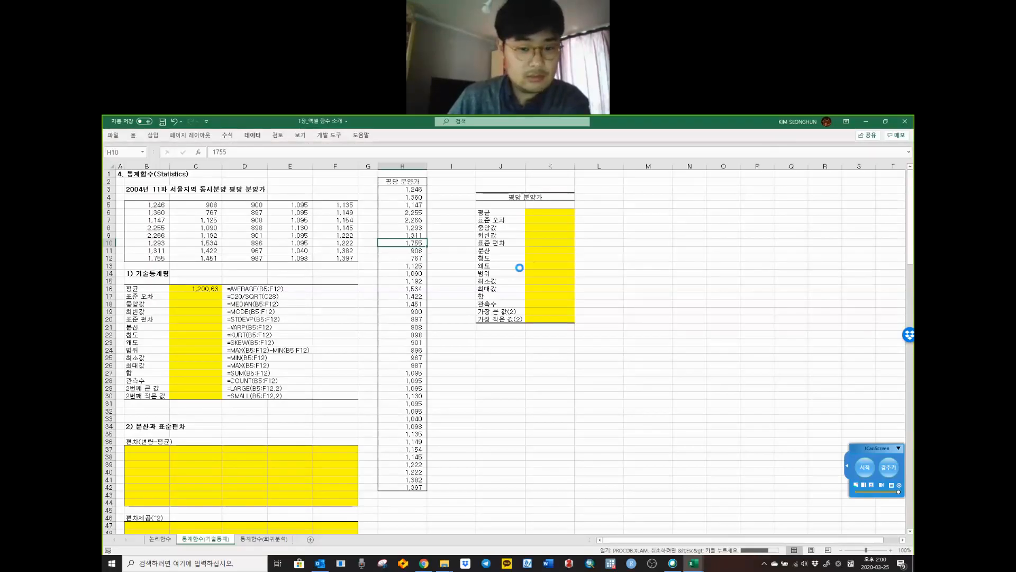
left_click_drag(370, 328, 563, 265)
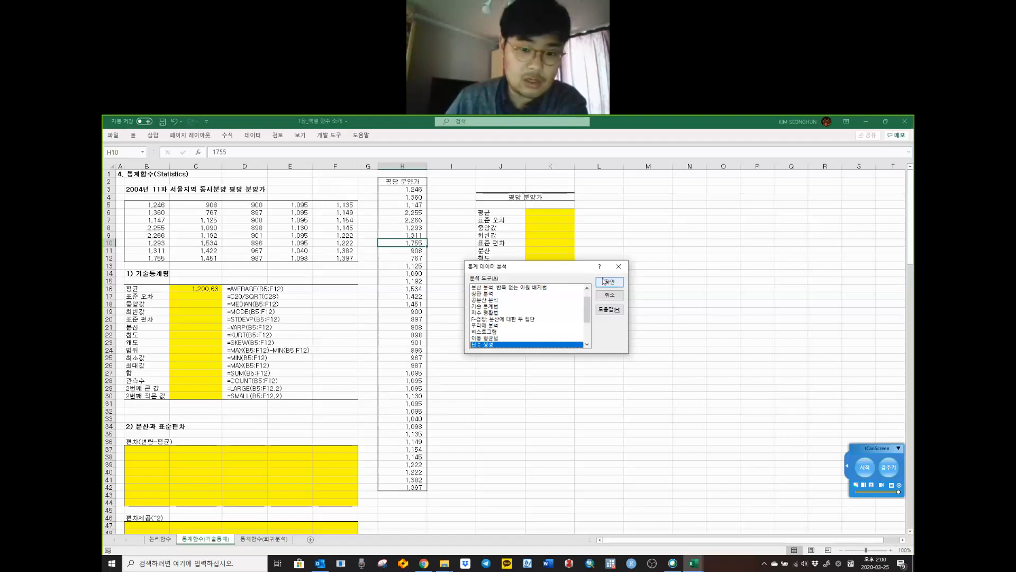
scroll(561, 323, "down", 3)
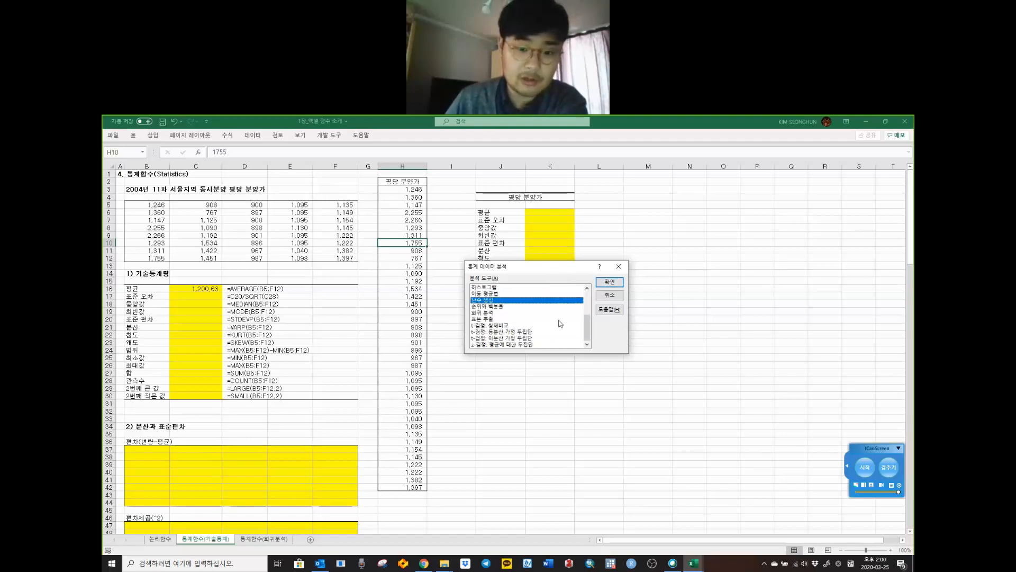
left_click(615, 268)
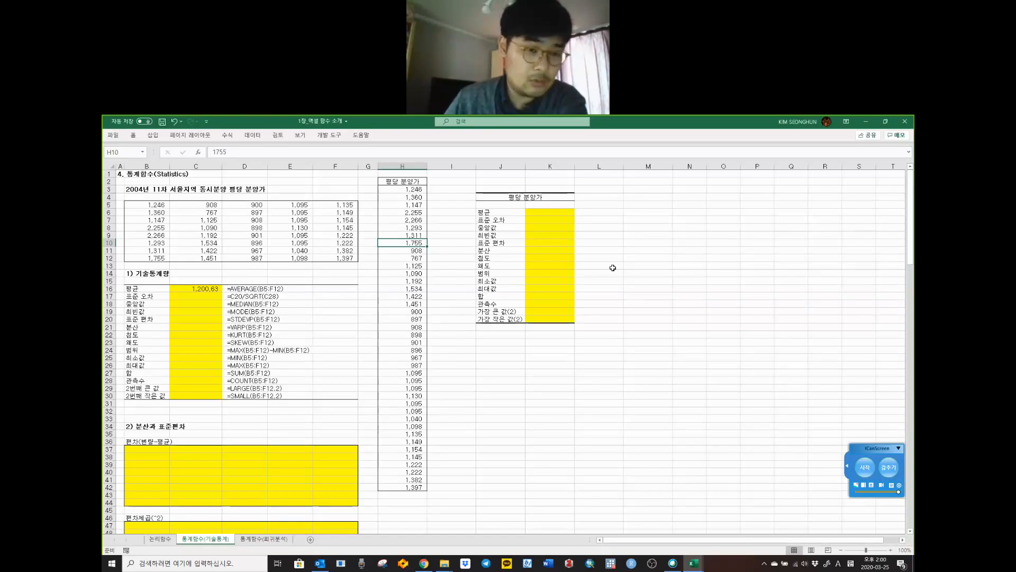
left_click(613, 269)
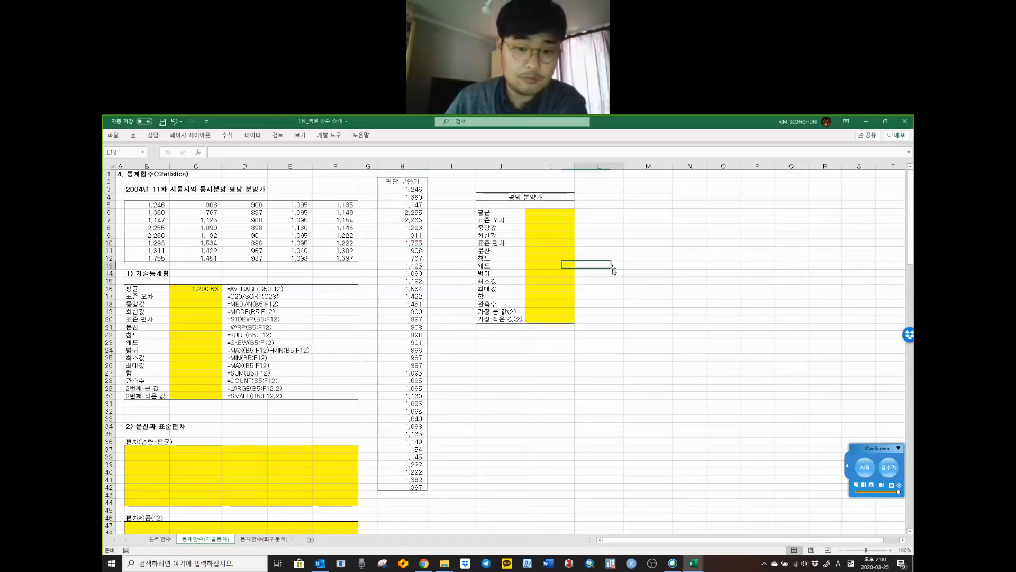
left_click_drag(537, 212, 539, 321)
left_click(468, 279)
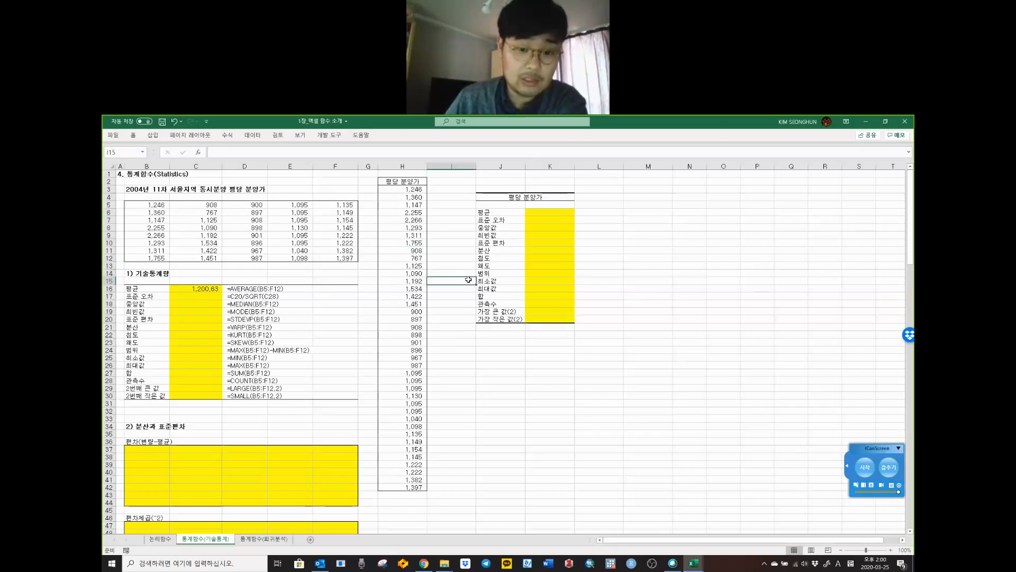
left_click(113, 135)
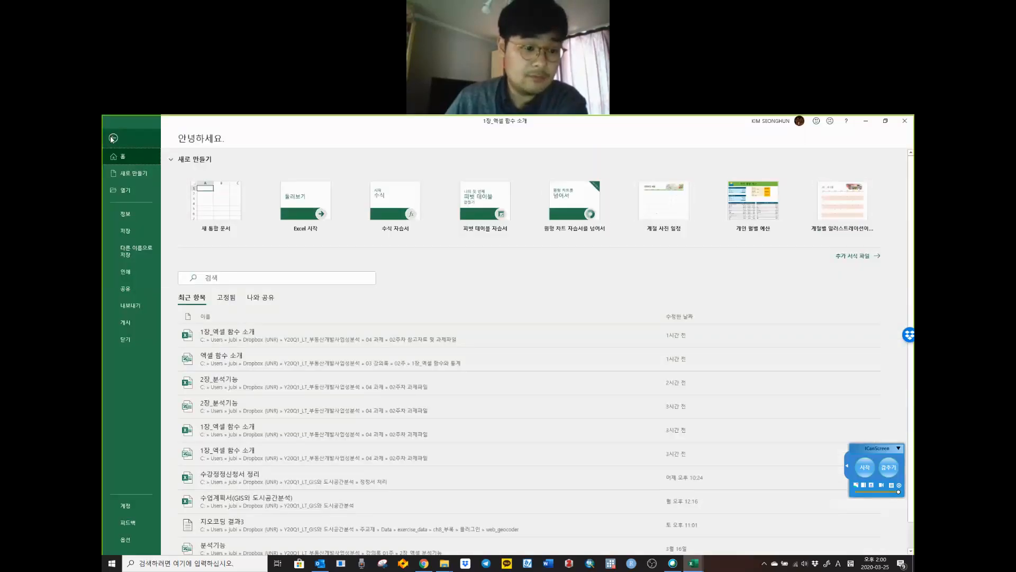
left_click(112, 138)
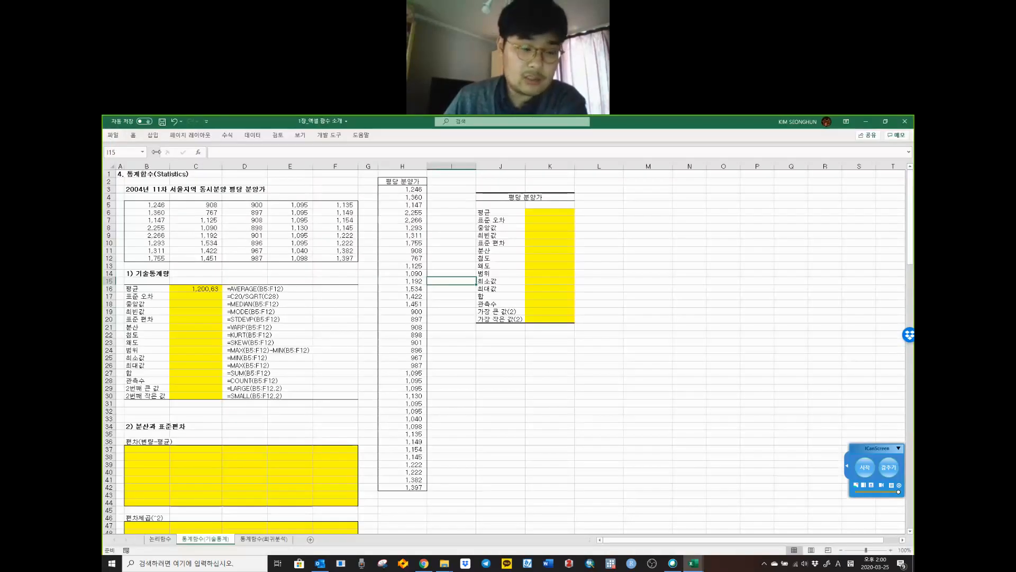
Step: Open the program options and review the active 분석 도구, 분석 도구 - VBA and 해 찾기 추가 기능 add-ins, then close the options
left_click(113, 136)
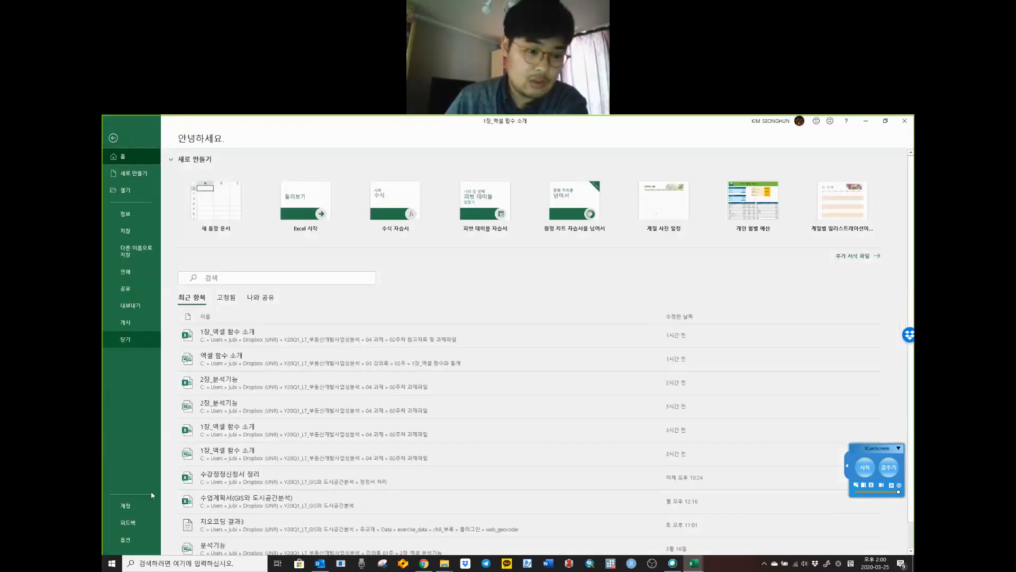
left_click(127, 540)
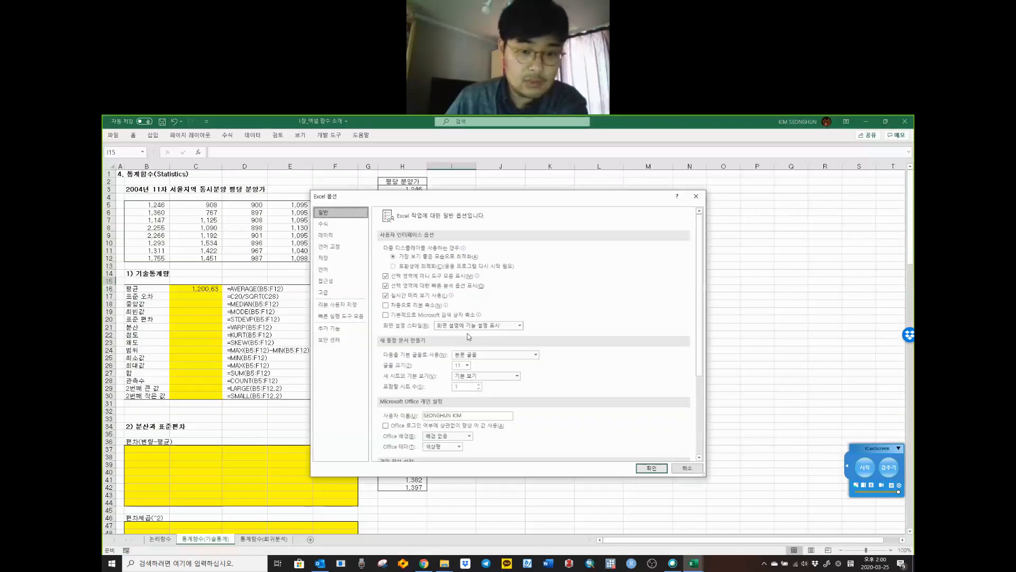
left_click(333, 330)
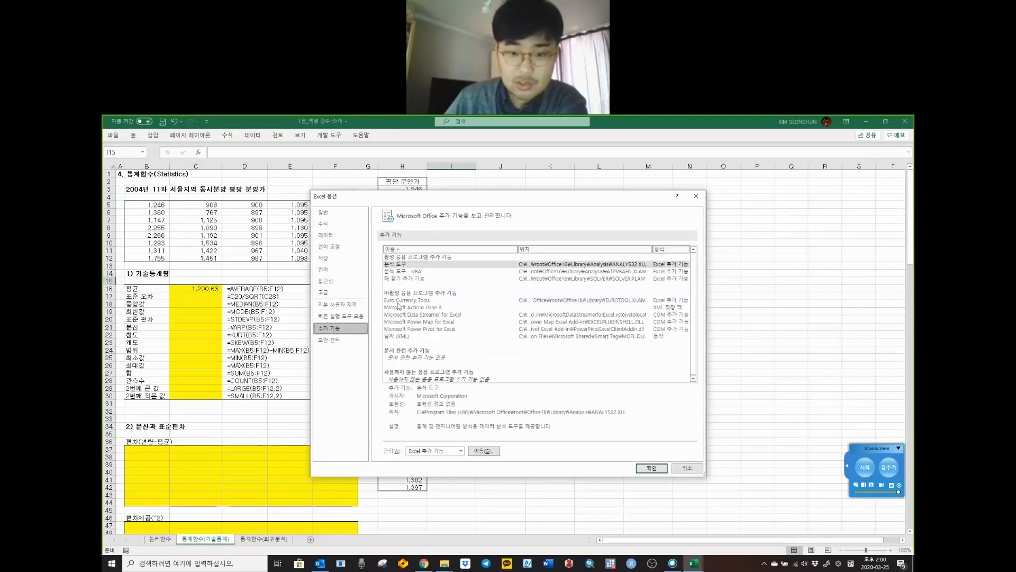
left_click(406, 265)
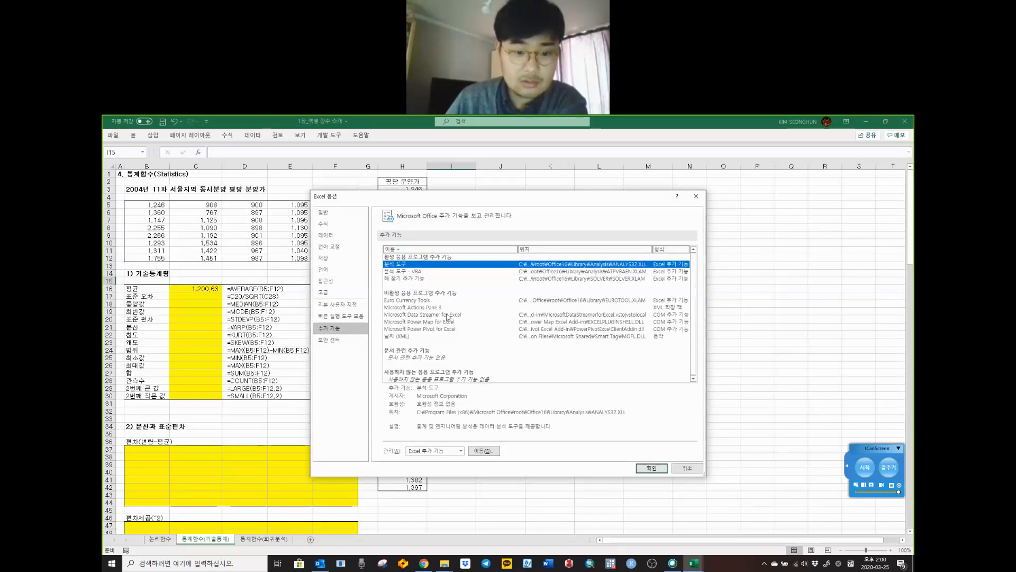
left_click(415, 272)
left_click(416, 278)
left_click(405, 264)
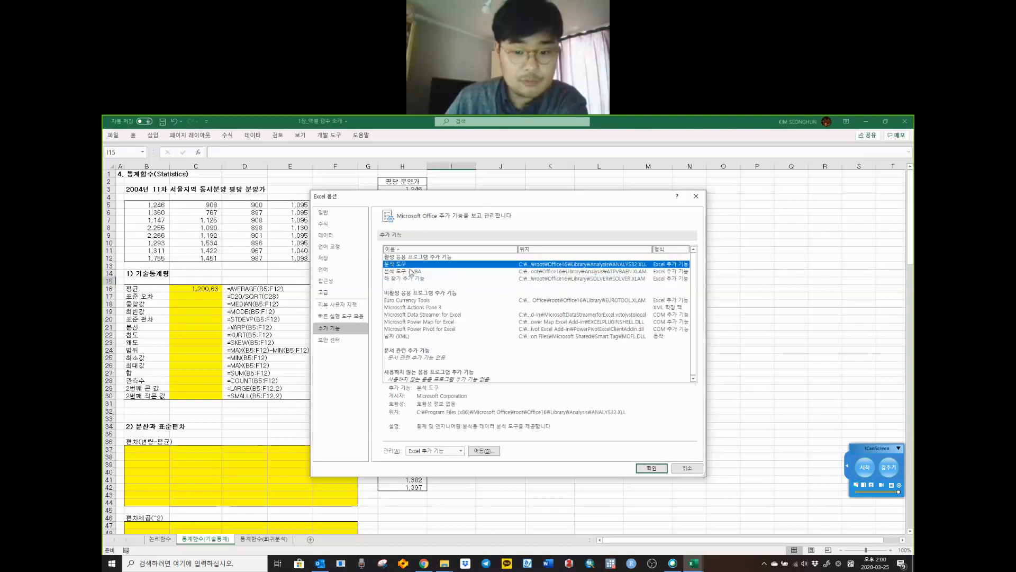
left_click(653, 468)
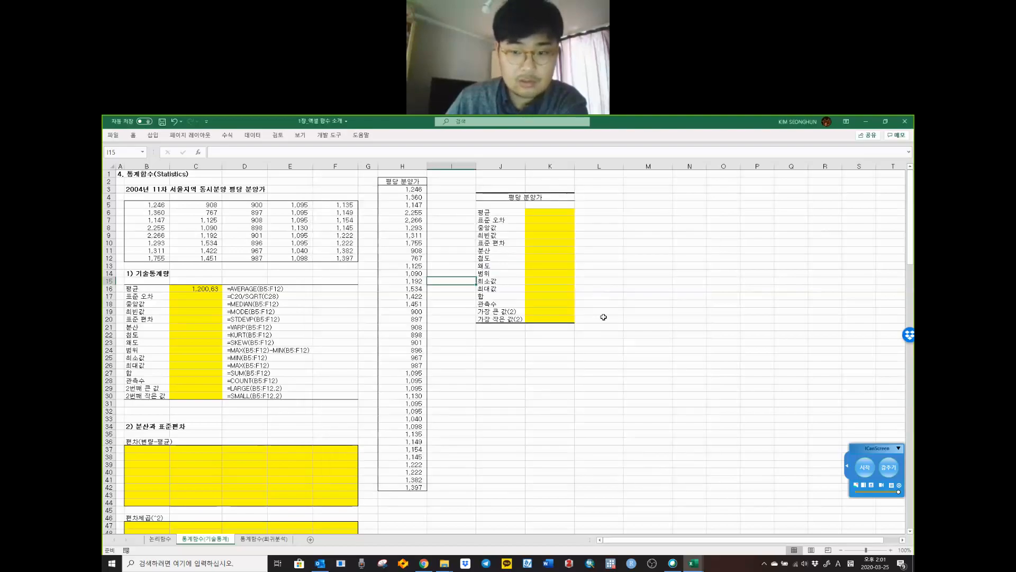
left_click(245, 136)
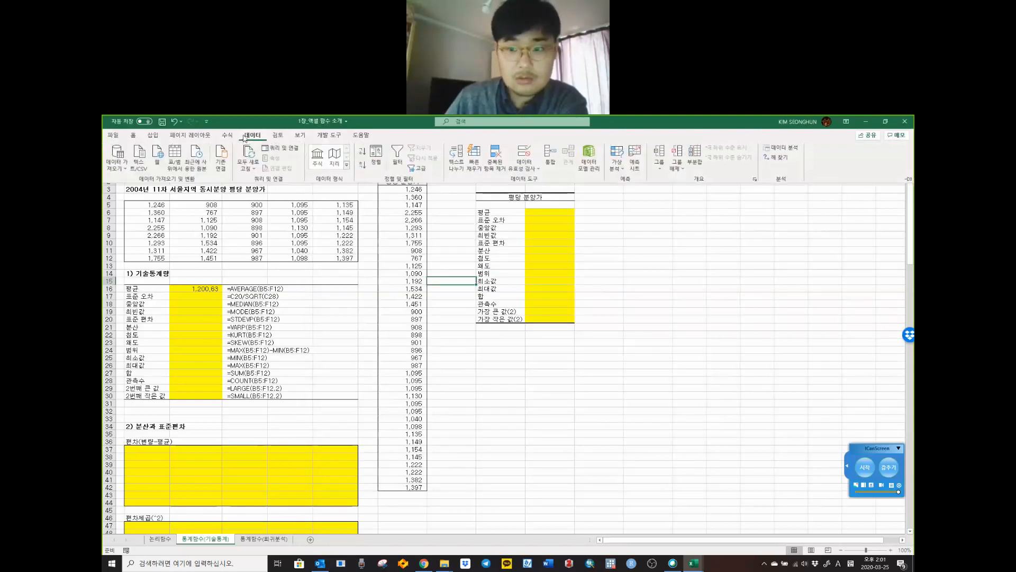
left_click(789, 147)
left_click_drag(541, 271, 710, 263)
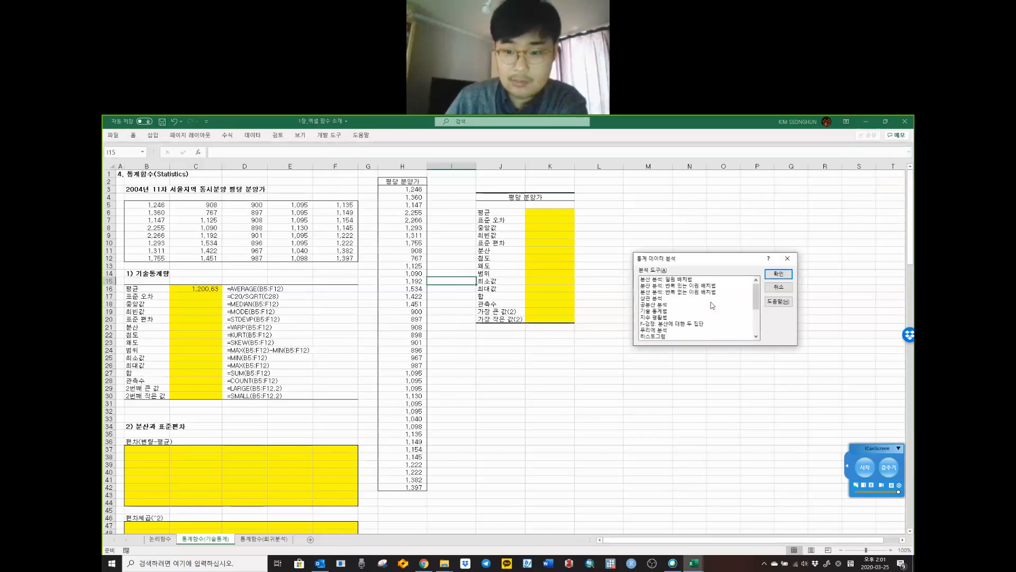
left_click(655, 312)
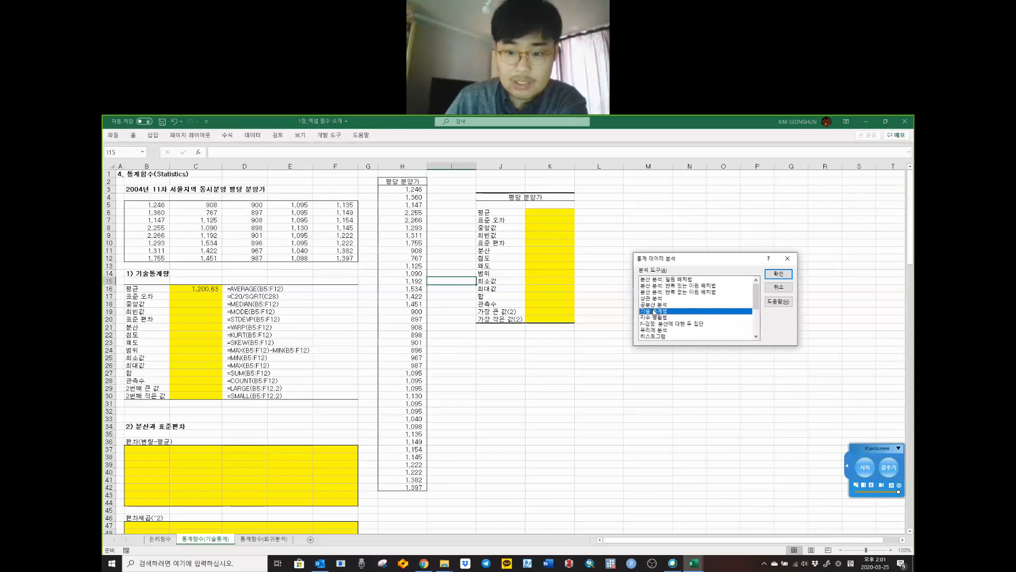
left_click(778, 274)
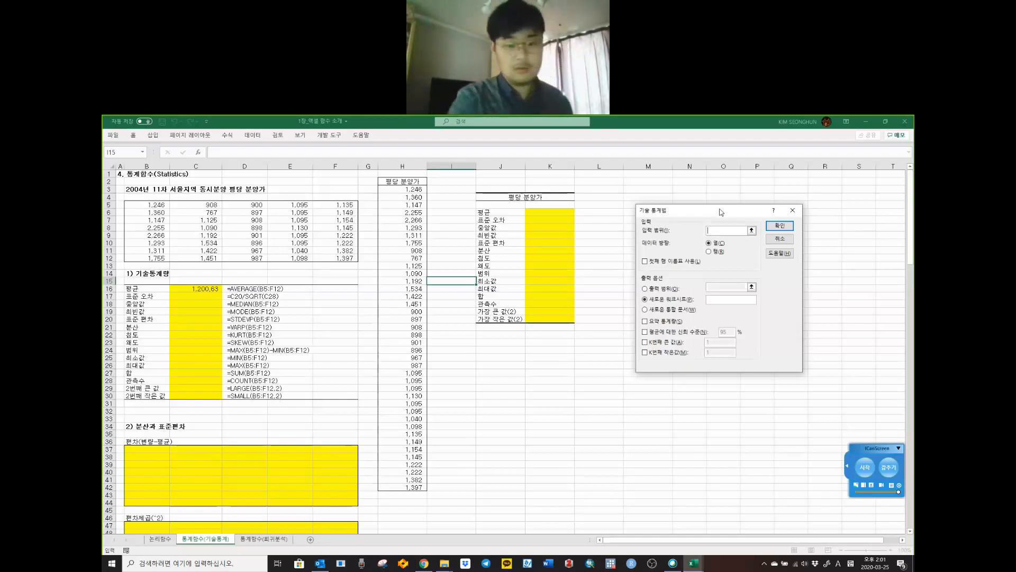
left_click(227, 235)
left_click_drag(146, 205, 329, 259)
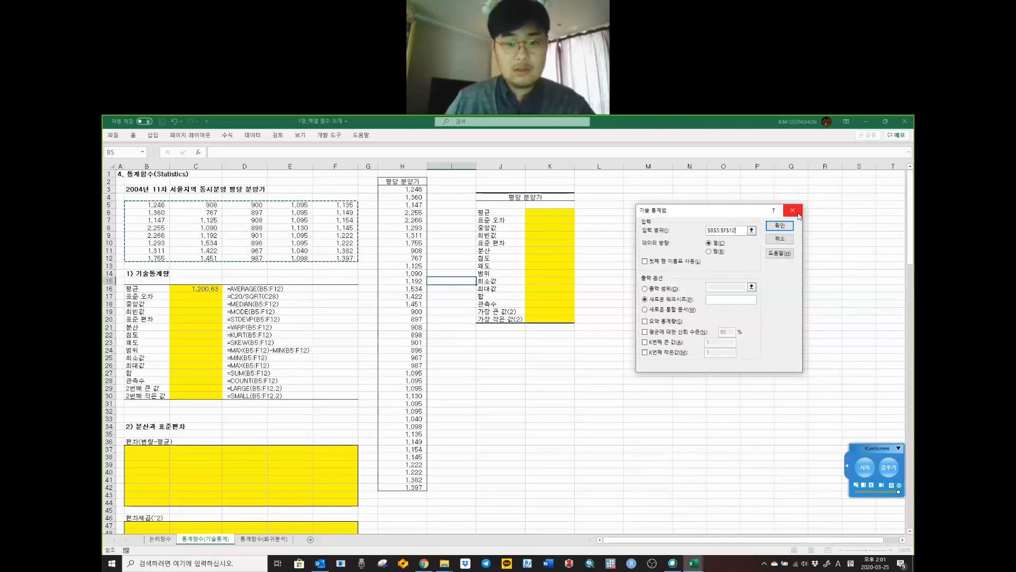
left_click_drag(419, 190, 418, 486)
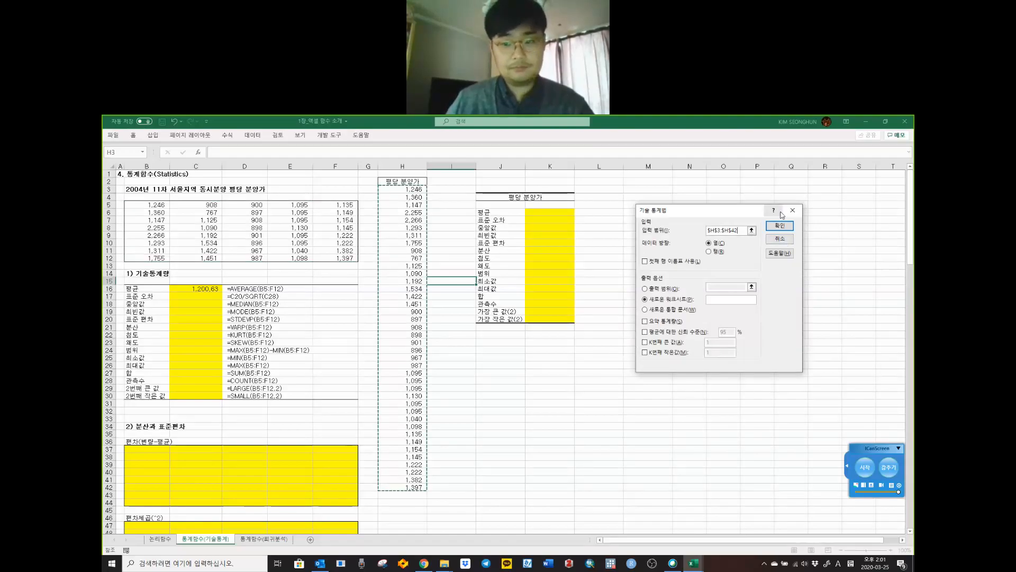
left_click(792, 211)
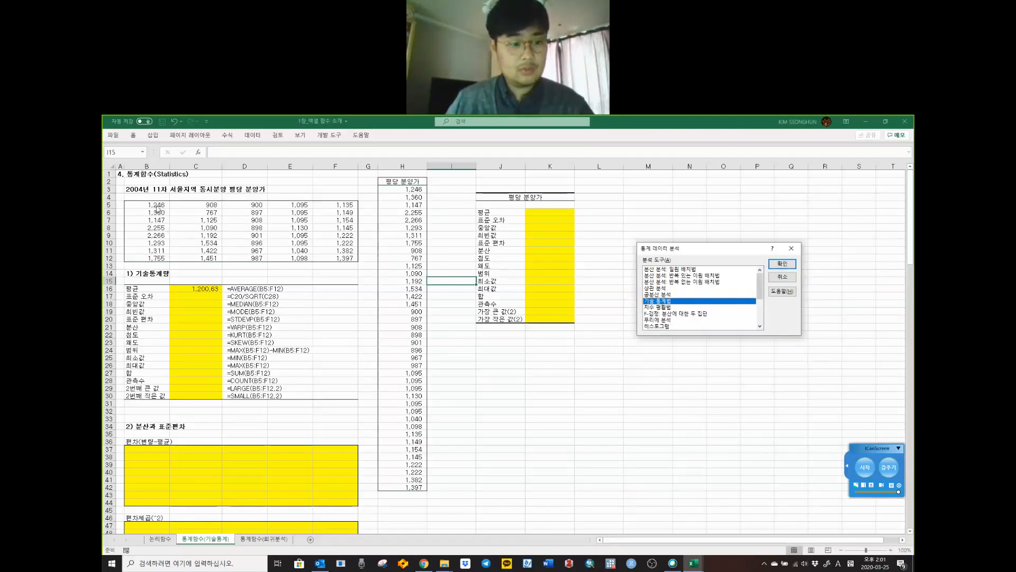
left_click(779, 281)
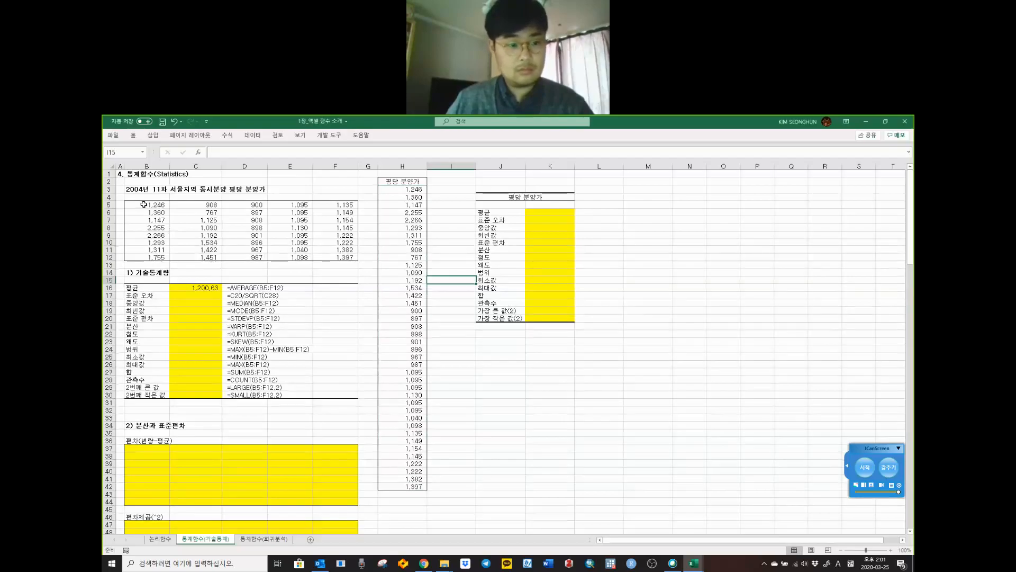
Step: Copy the first data column B5:B12 and paste it into the 평당 분양가 list starting at H3
left_click_drag(143, 204, 153, 242)
left_click_drag(154, 205, 157, 262)
key("ctrl+c")
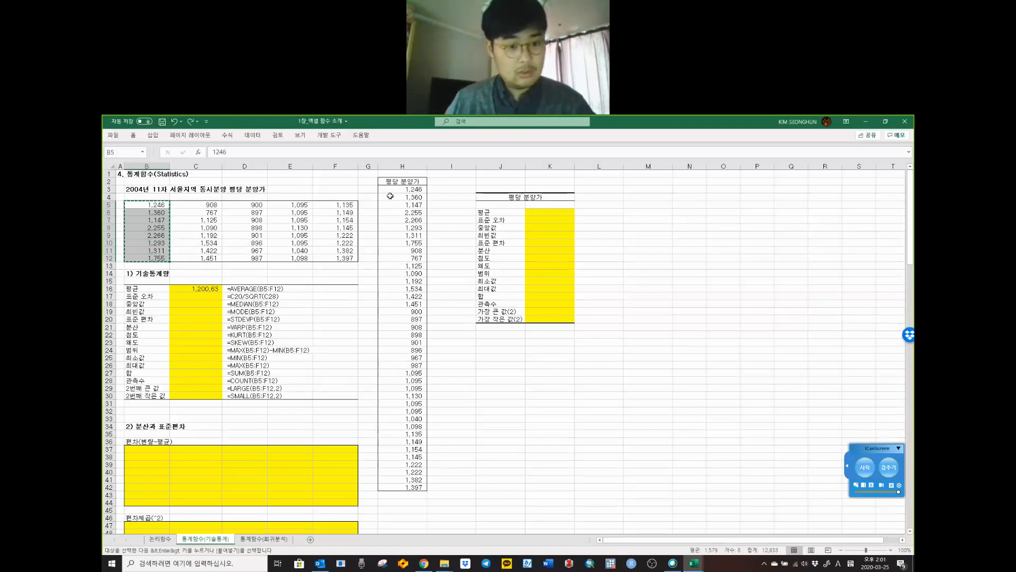
right_click(404, 192)
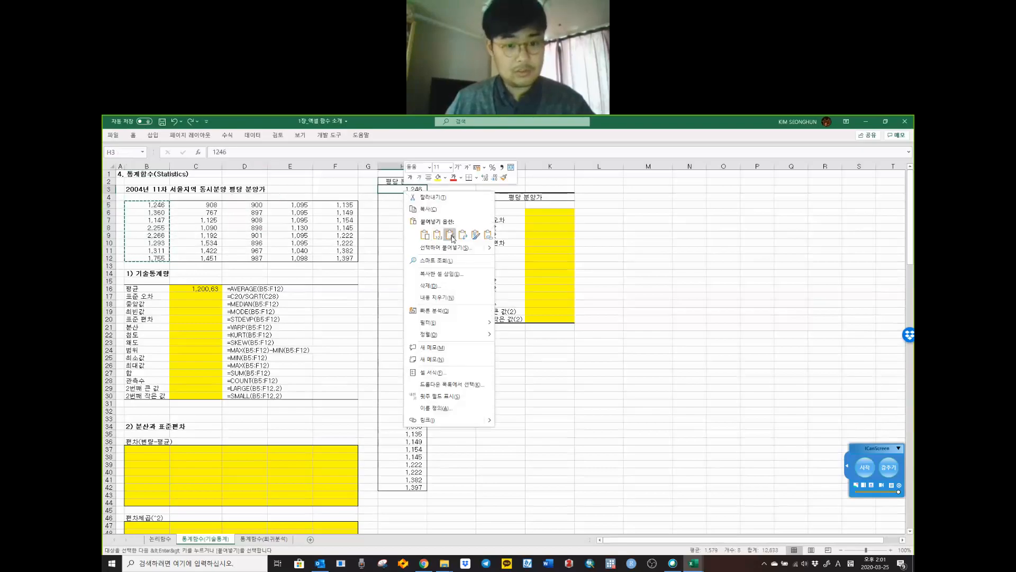
left_click(439, 239)
left_click_drag(418, 251, 413, 485)
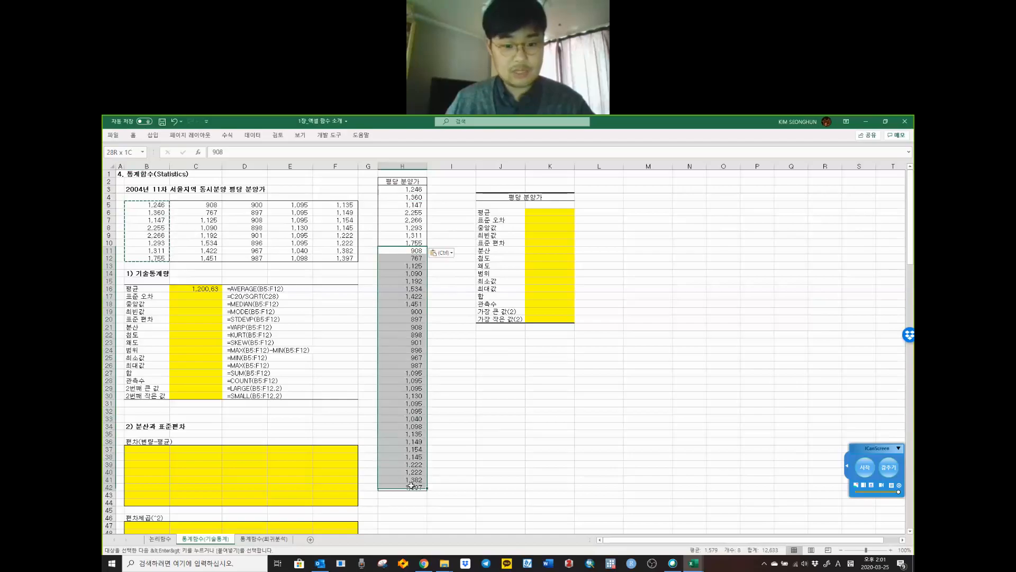
left_click(412, 190)
Step: Open the 기술 통계법 analysis and set its input range to H3:H42, leaving 첫째 행 이름표 사용 off
left_click(261, 137)
left_click(777, 148)
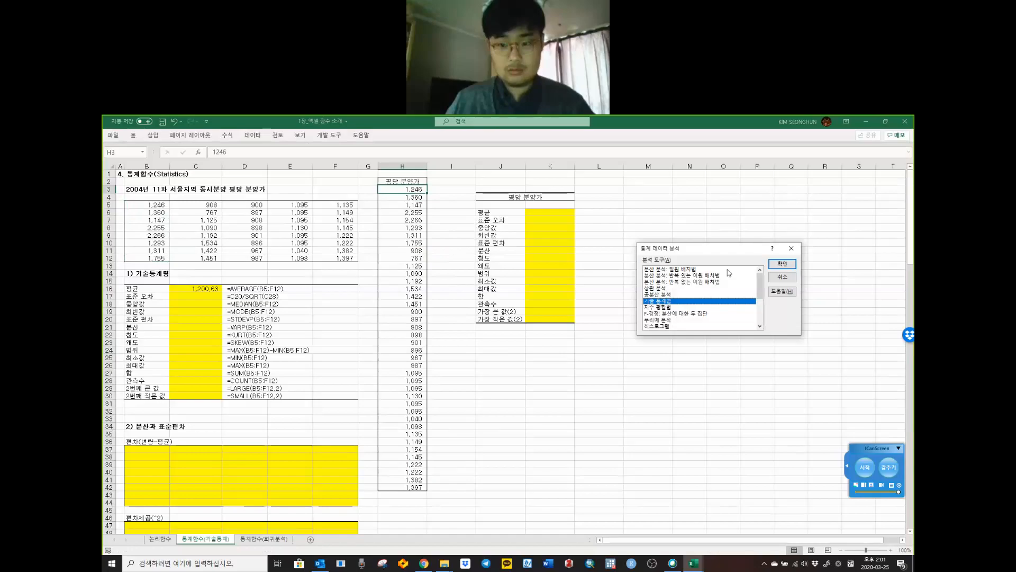
left_click(783, 264)
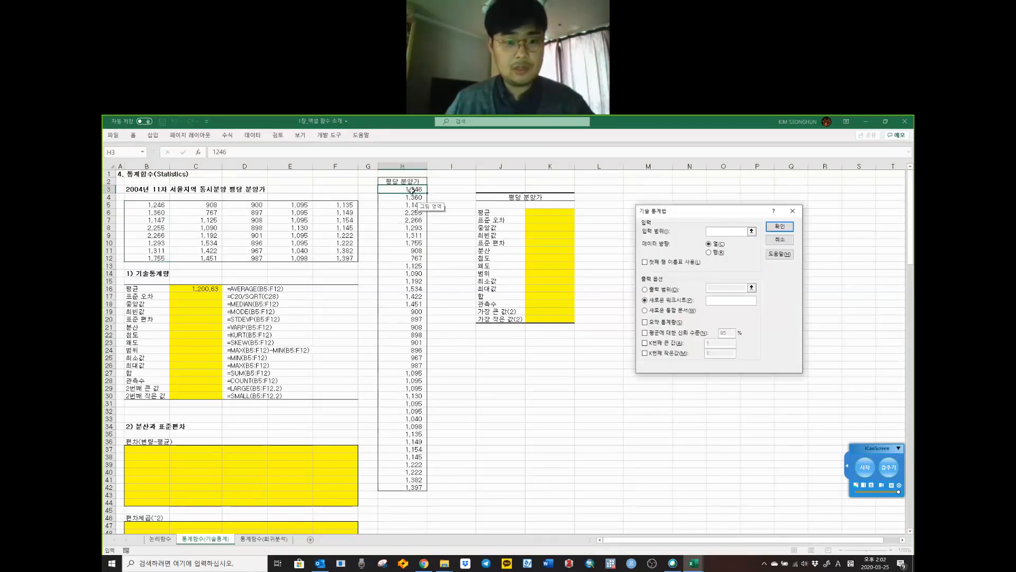
left_click_drag(410, 190, 411, 487)
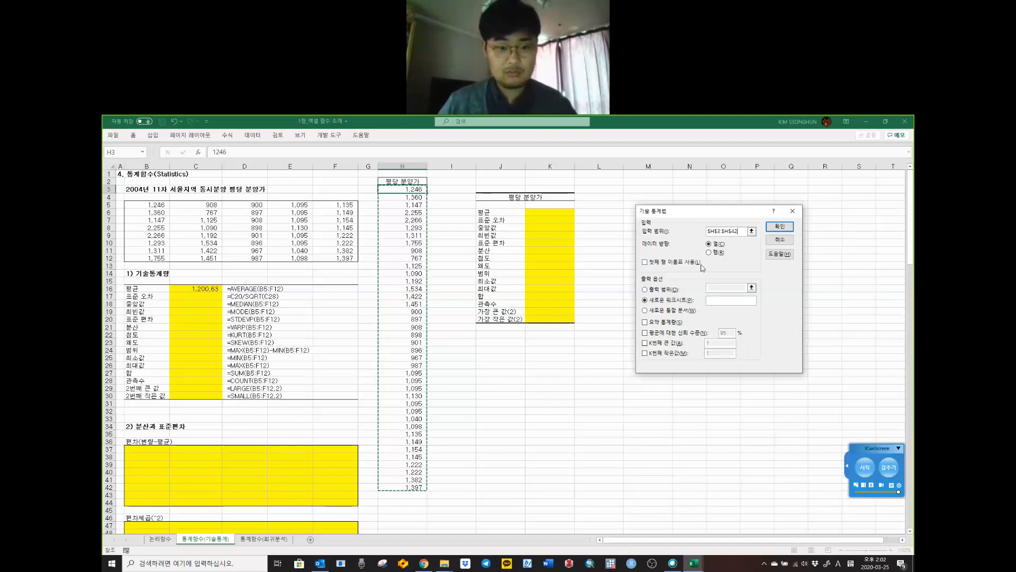
left_click(673, 263)
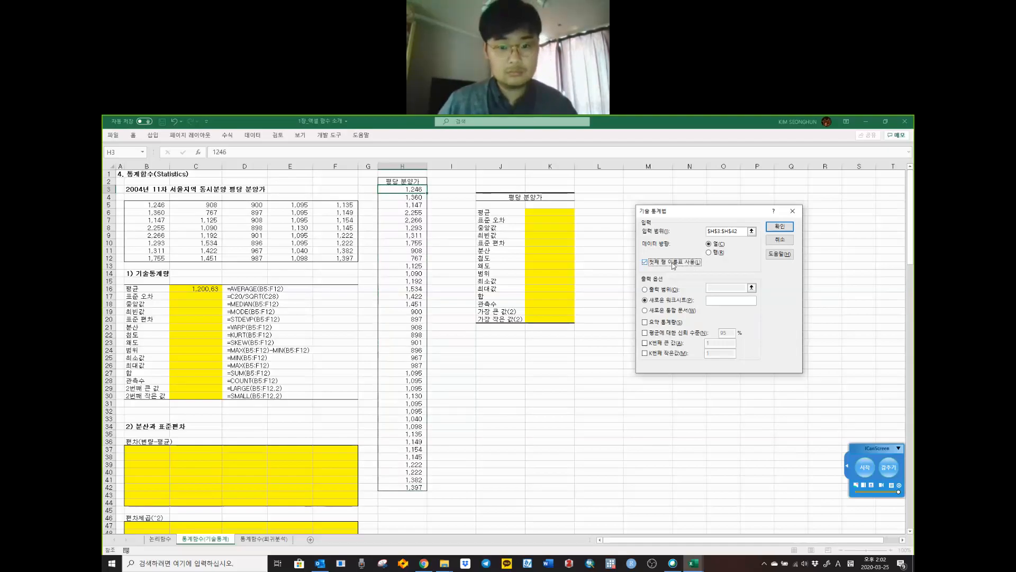
left_click(738, 231)
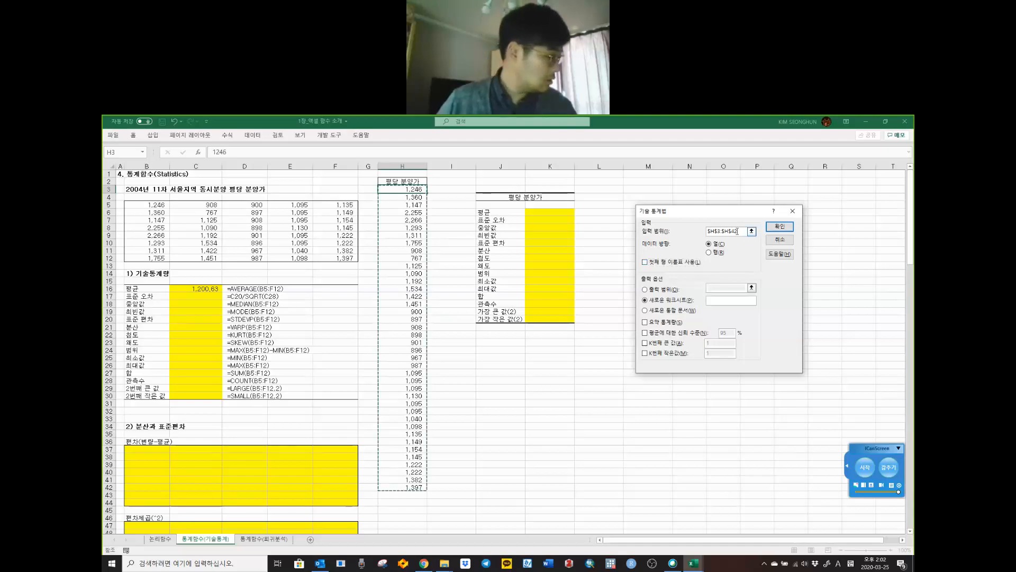
Step: Send the analysis output to the range K6:K20 in the 평당 분양가 summary table
left_click(681, 290)
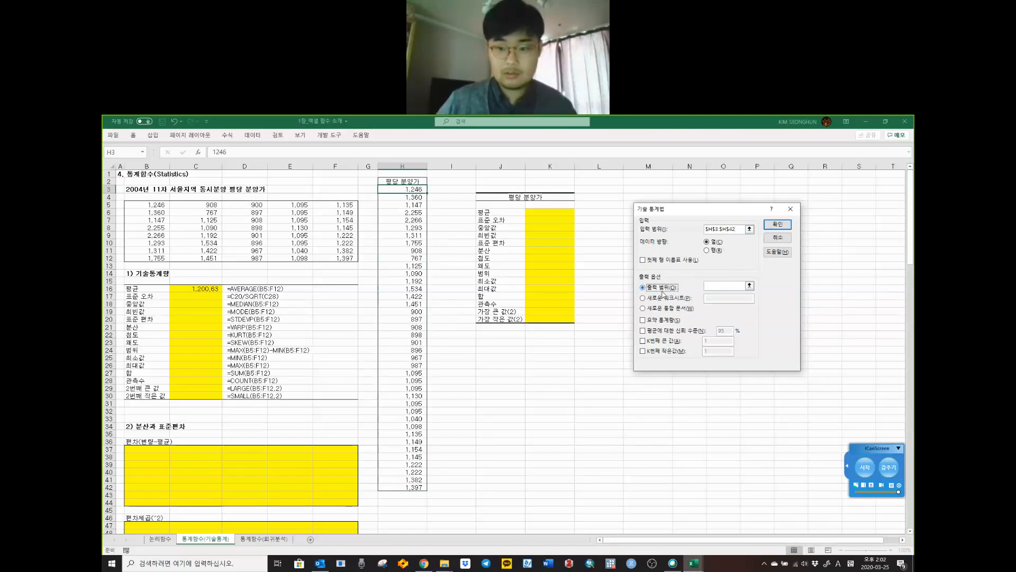
left_click(750, 286)
left_click(557, 212)
left_click_drag(557, 212, 556, 319)
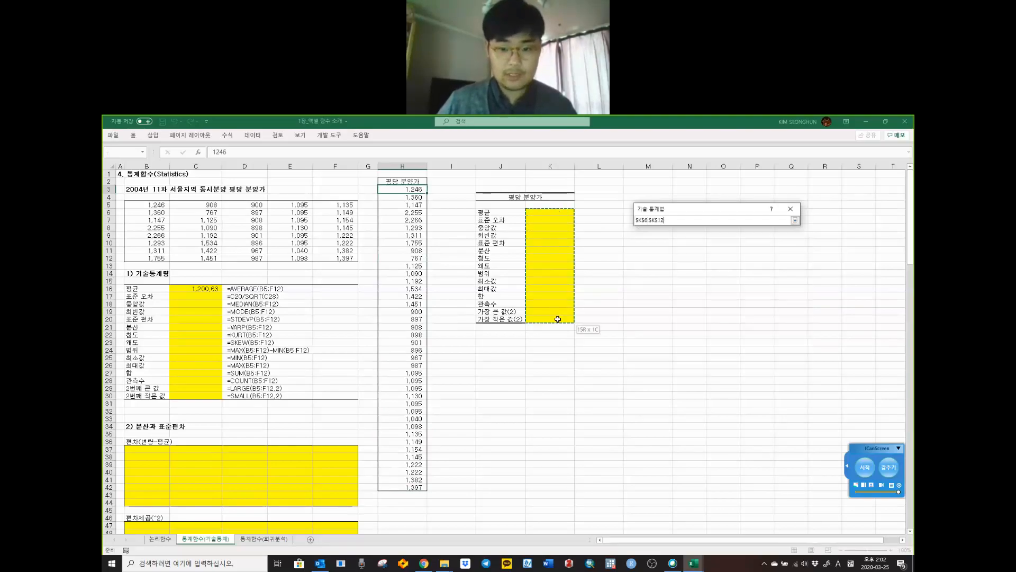
left_click(795, 220)
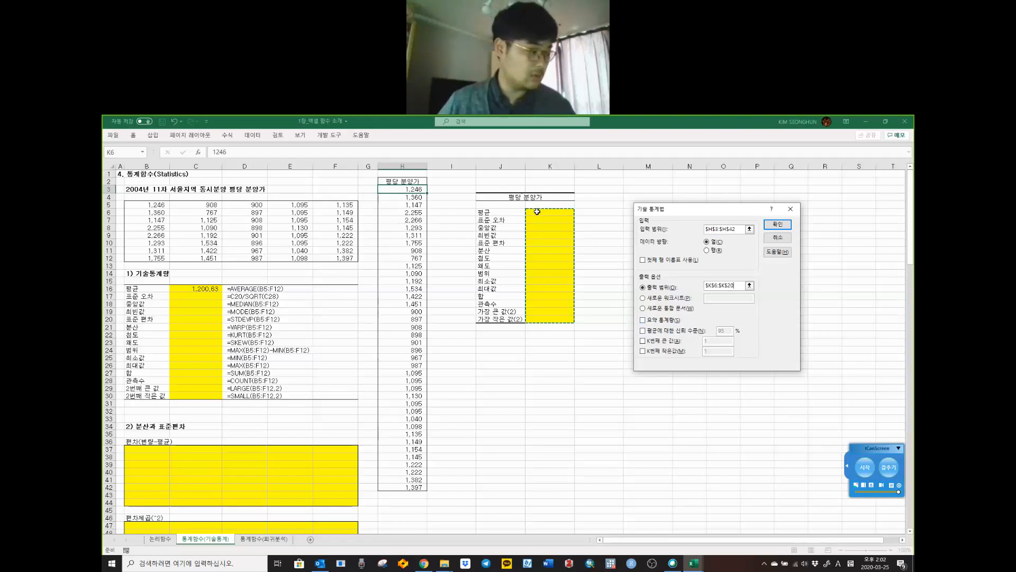
Step: Include 요약 통계량 plus K번째 큰 값 and K번째 작은 값, both set to 2, and run the descriptive statistics
left_click(661, 325)
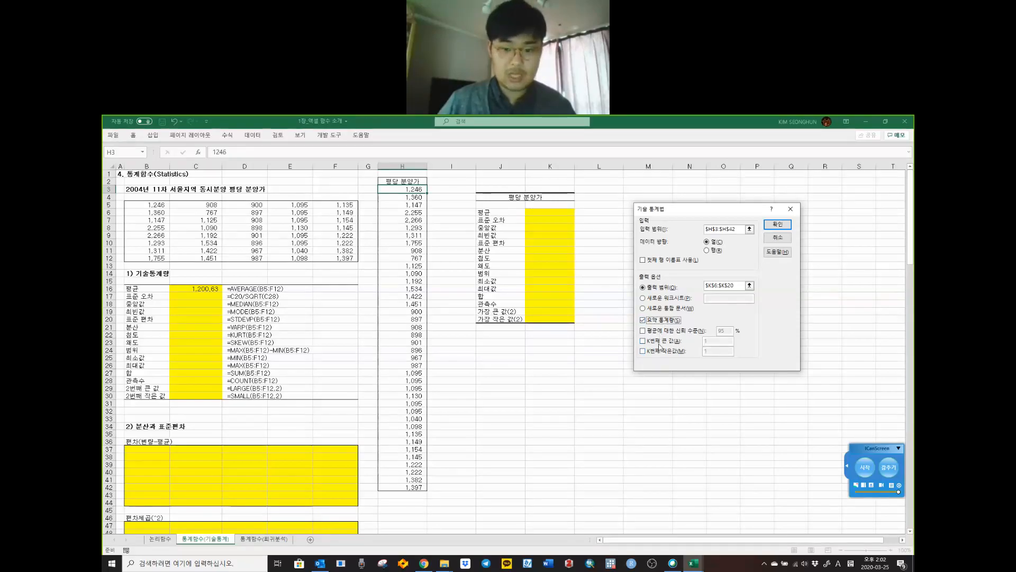
left_click(656, 340)
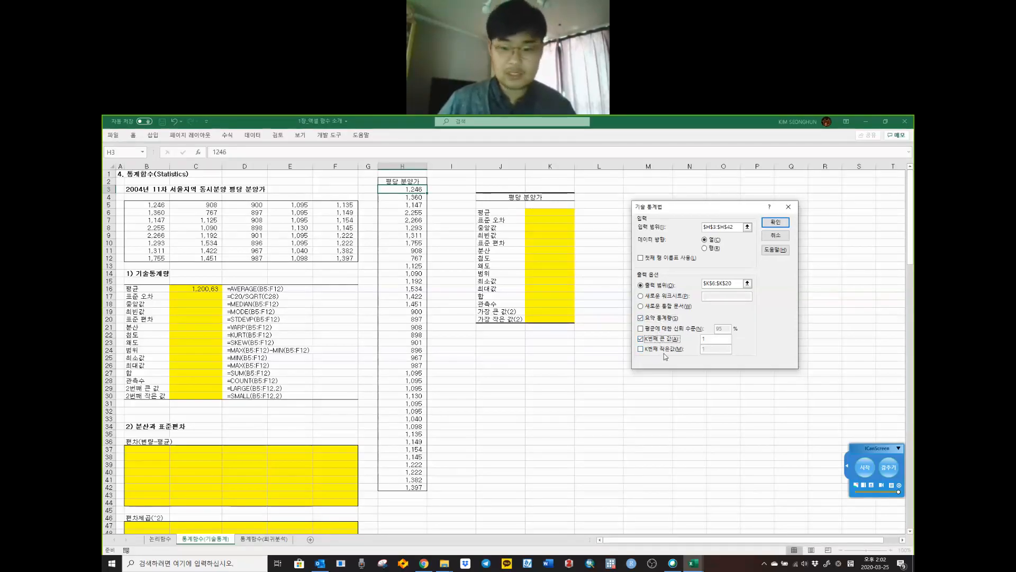
left_click(663, 350)
key("shift+Tab")
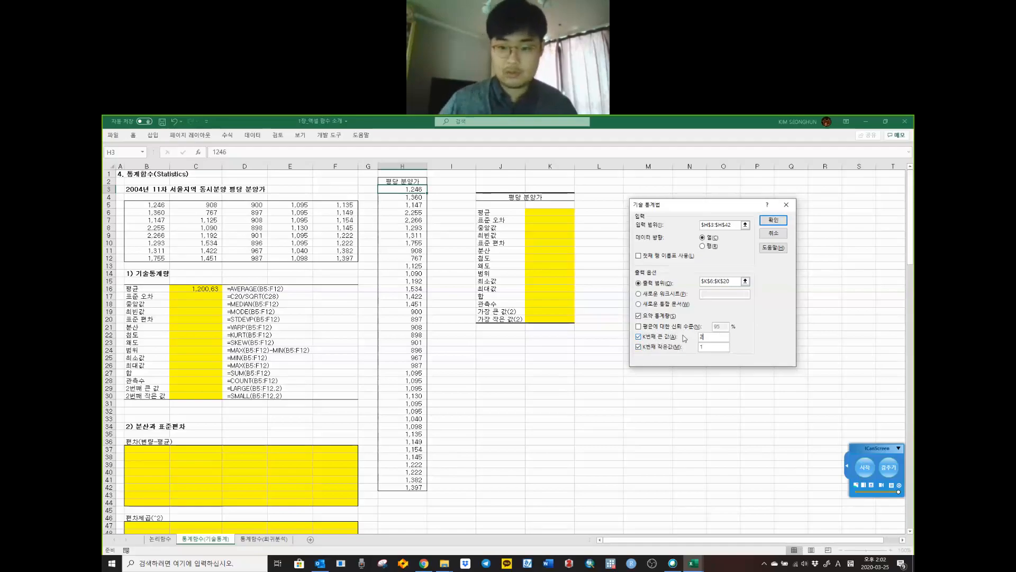
left_click(715, 344)
double_click(711, 348)
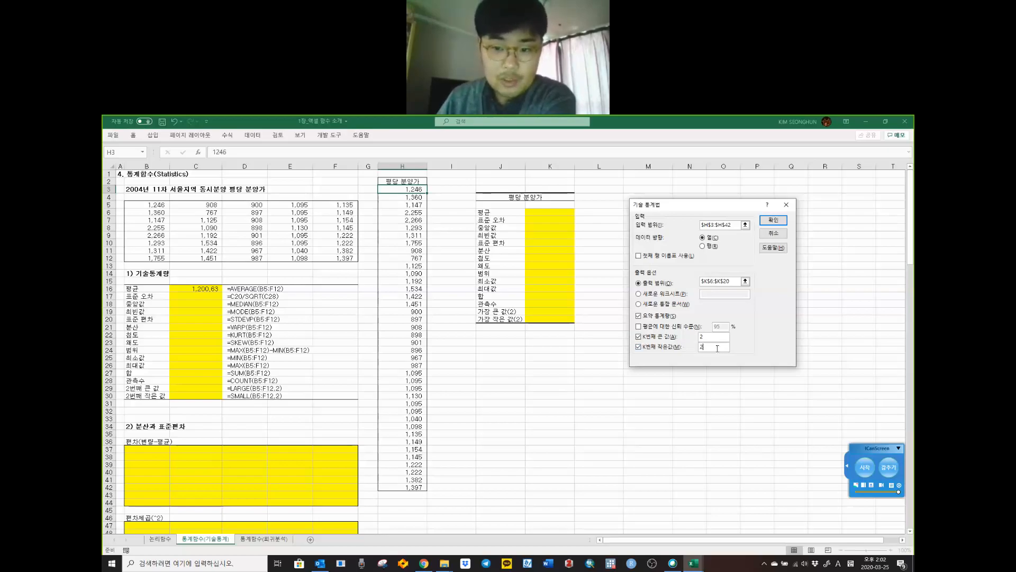
left_click(776, 220)
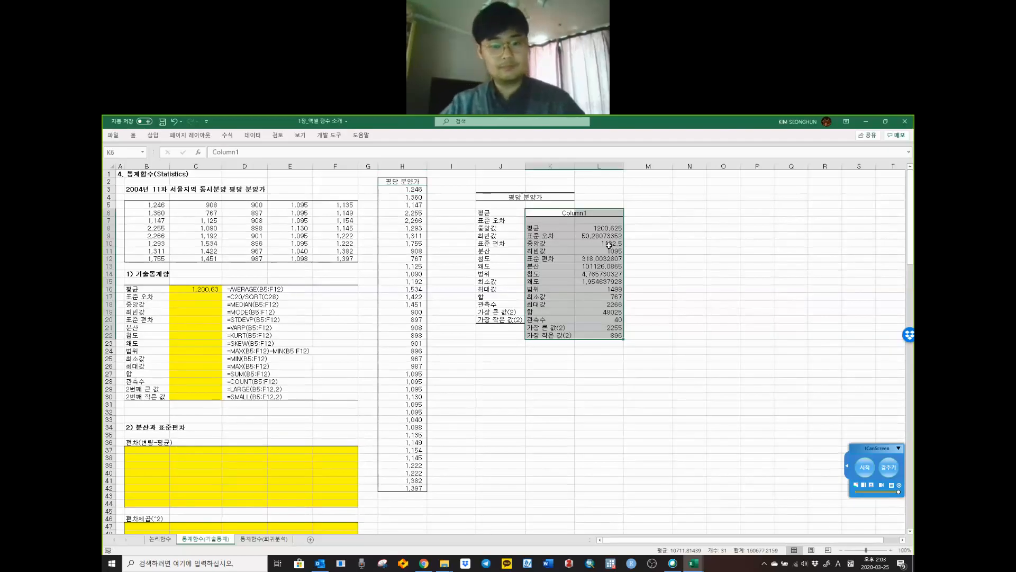
Step: Delete the misplaced statistics output from K6:L22 and select cell J5 above the table's 평균 label
key("ctrl+z")
left_click(516, 240)
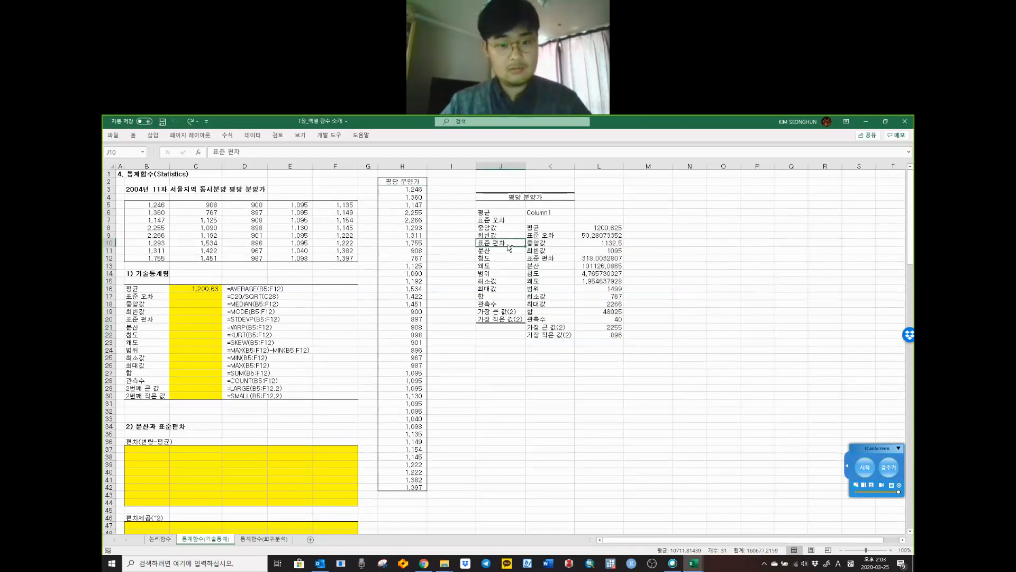
left_click_drag(544, 214, 615, 336)
key("Delete")
left_click(540, 281)
left_click(498, 198)
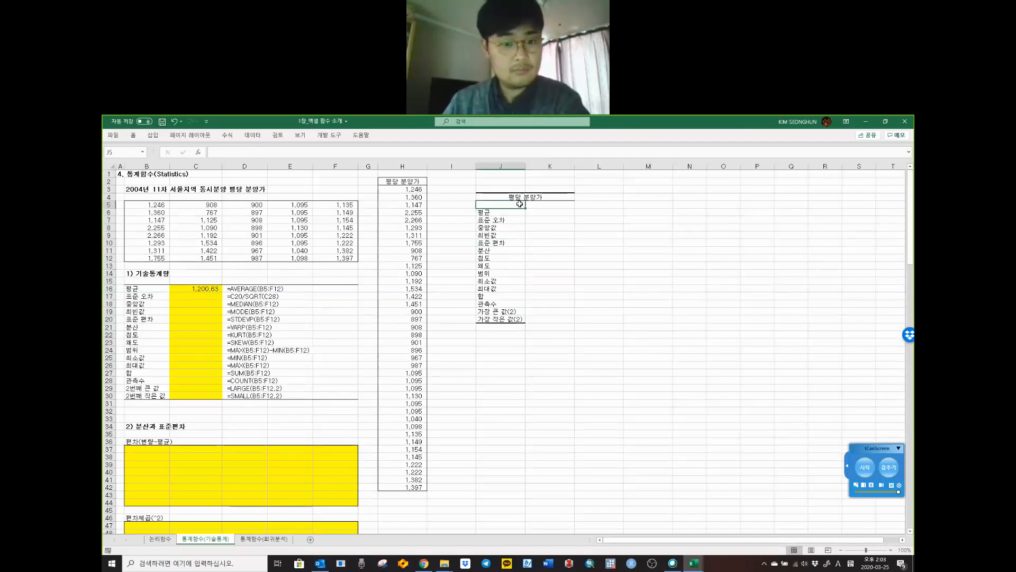
Step: Reopen the 기술 통계법 analysis, reselect the 평당 분양가 column from header H2 as input, and turn on 첫째 행 이름표 사용
left_click(333, 139)
left_click(252, 139)
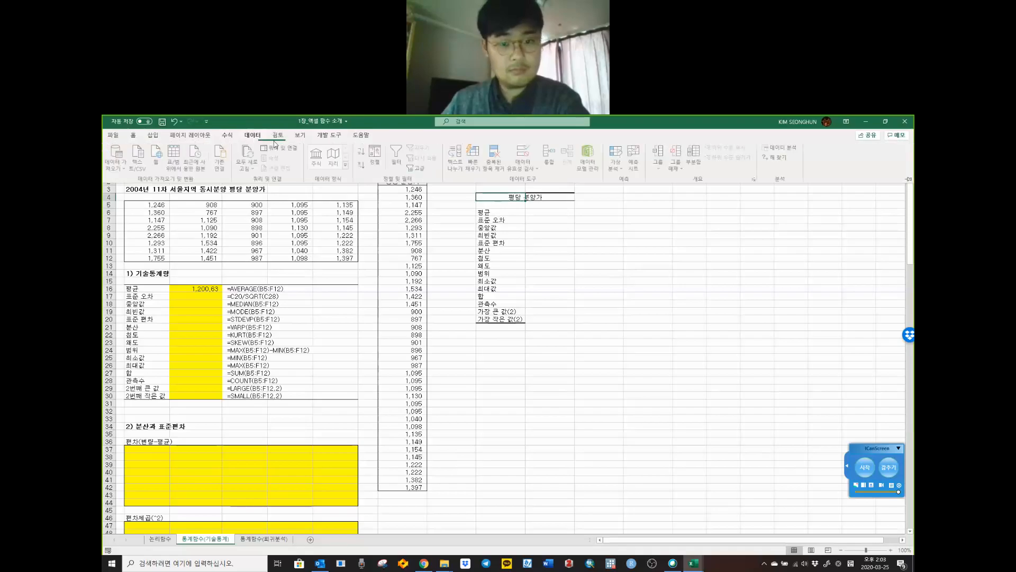
left_click(777, 148)
left_click(776, 258)
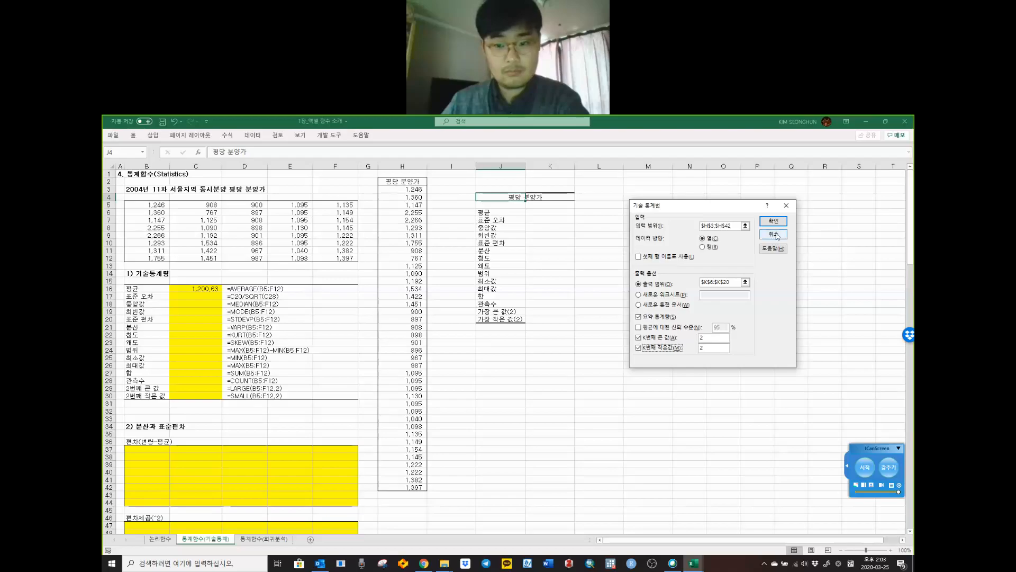
left_click(723, 228)
left_click_drag(411, 182, 401, 485)
left_click(652, 254)
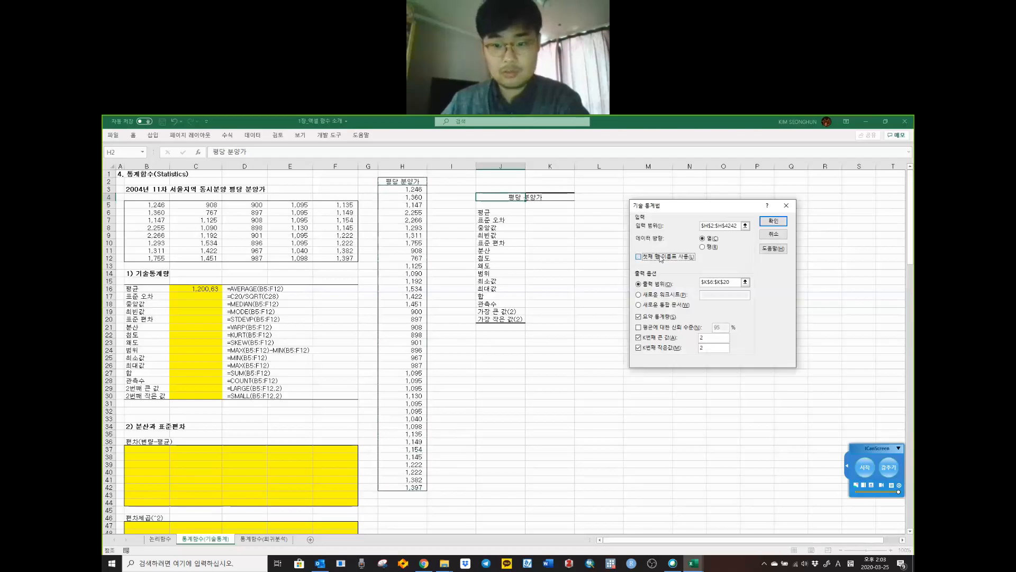
Step: Try to run the analysis with its output range pointed at the summary table J4:K20
left_click(719, 282)
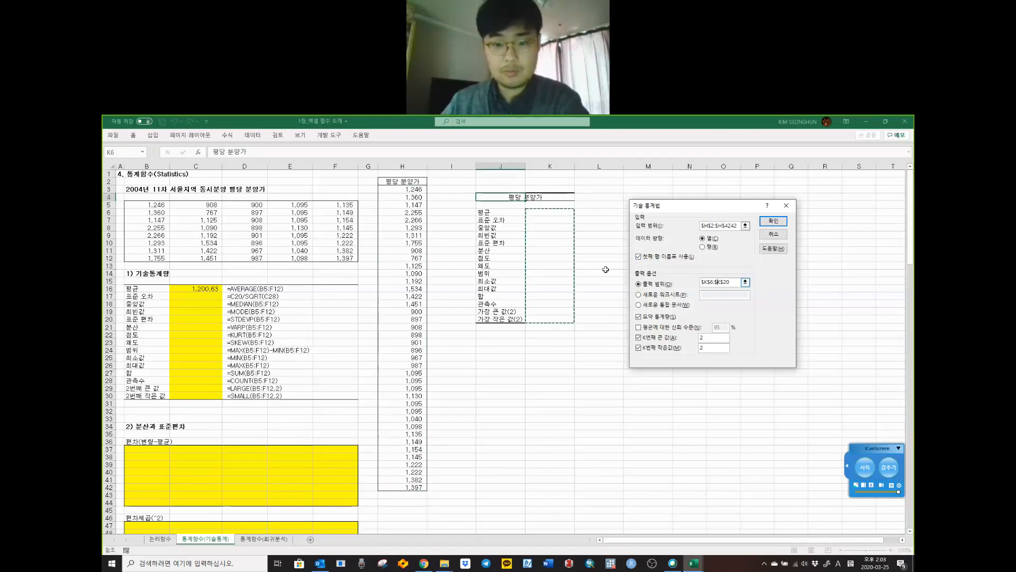
left_click_drag(505, 202, 572, 320)
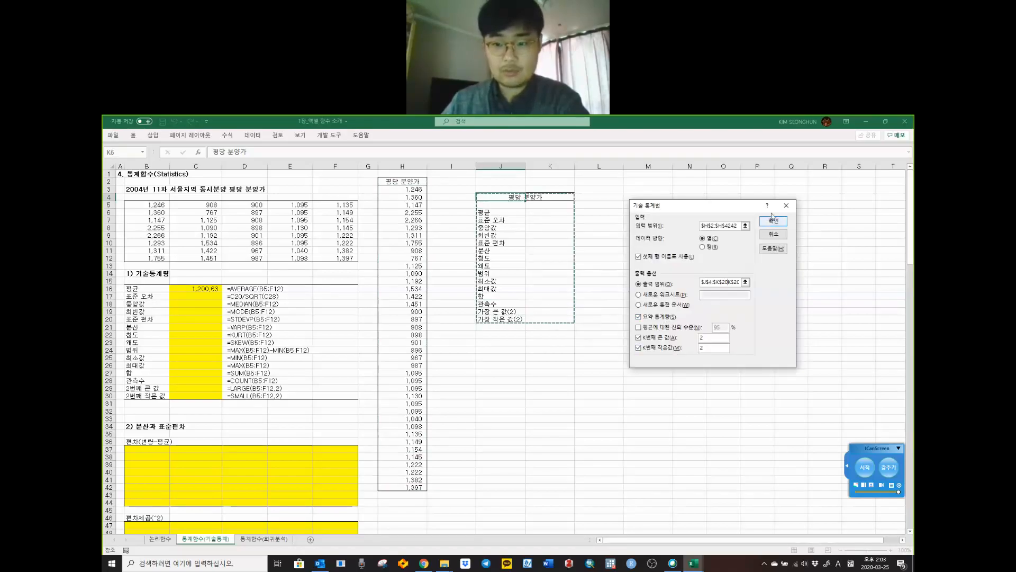
left_click(774, 224)
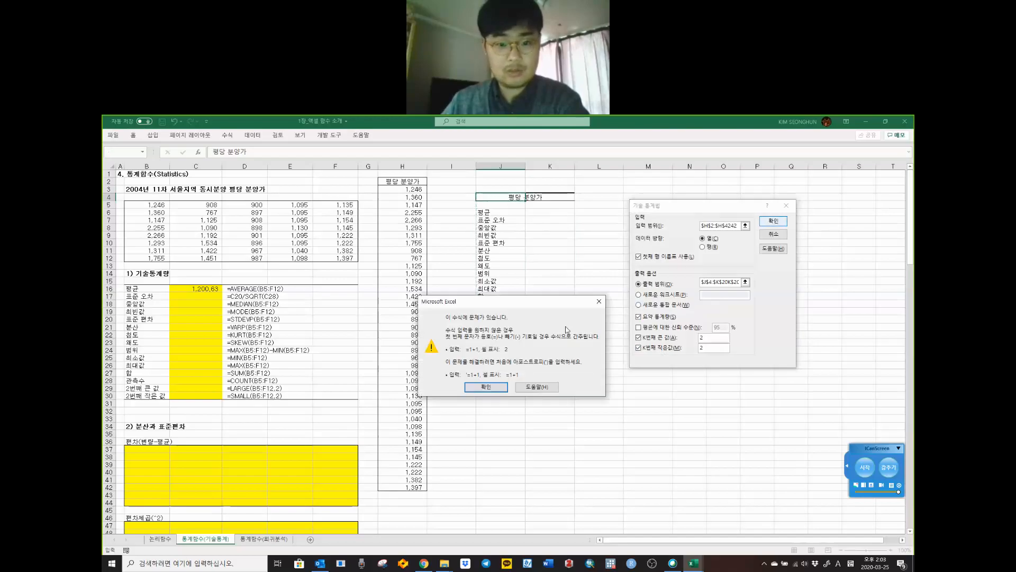
left_click(482, 386)
Step: Try to rerun the descriptive statistics after reselecting H2:H42 in the range entry, and leave the analysis
key("BackSpace")
left_click_drag(418, 182, 418, 487)
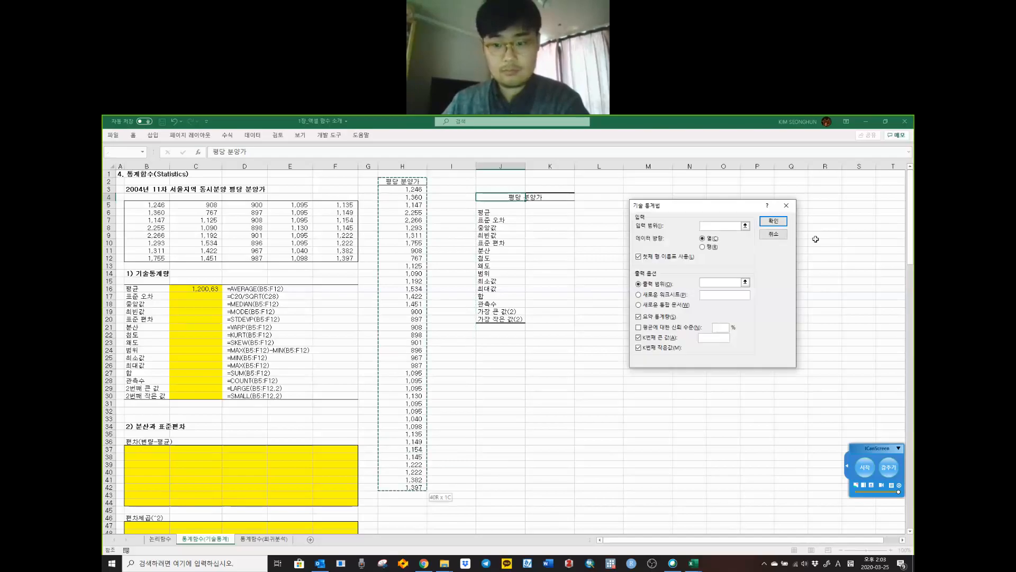
left_click(774, 223)
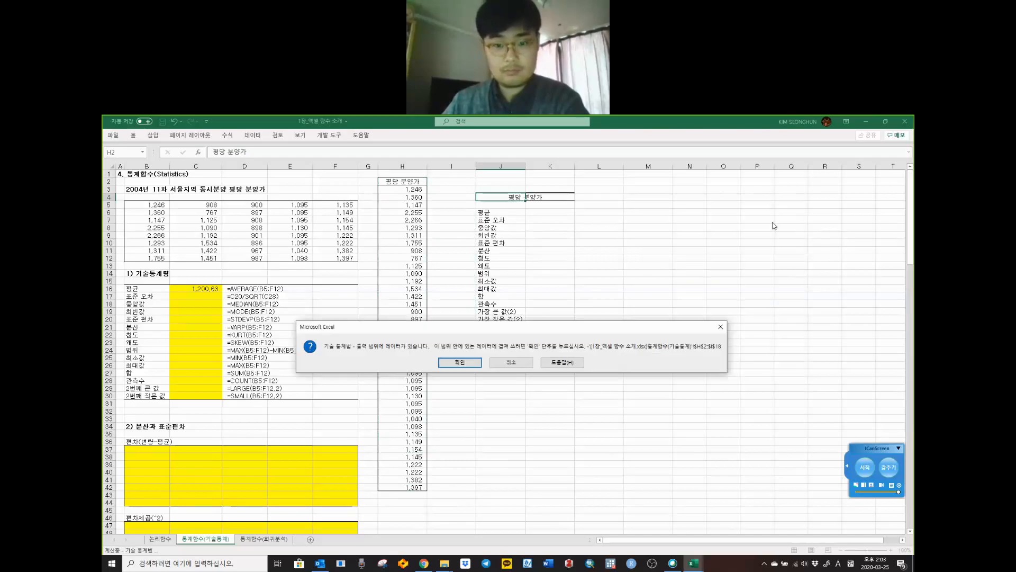
left_click(466, 364)
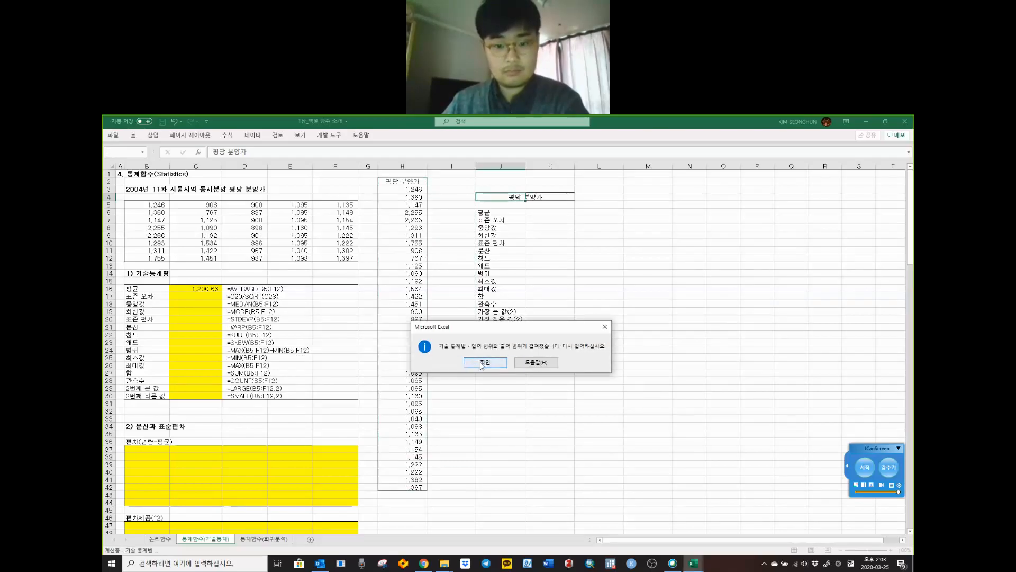
left_click(484, 363)
left_click(777, 236)
Step: Clear the old heading and statistic labels from the summary table J4:K20
left_click(777, 274)
left_click(531, 237)
left_click_drag(500, 197, 551, 320)
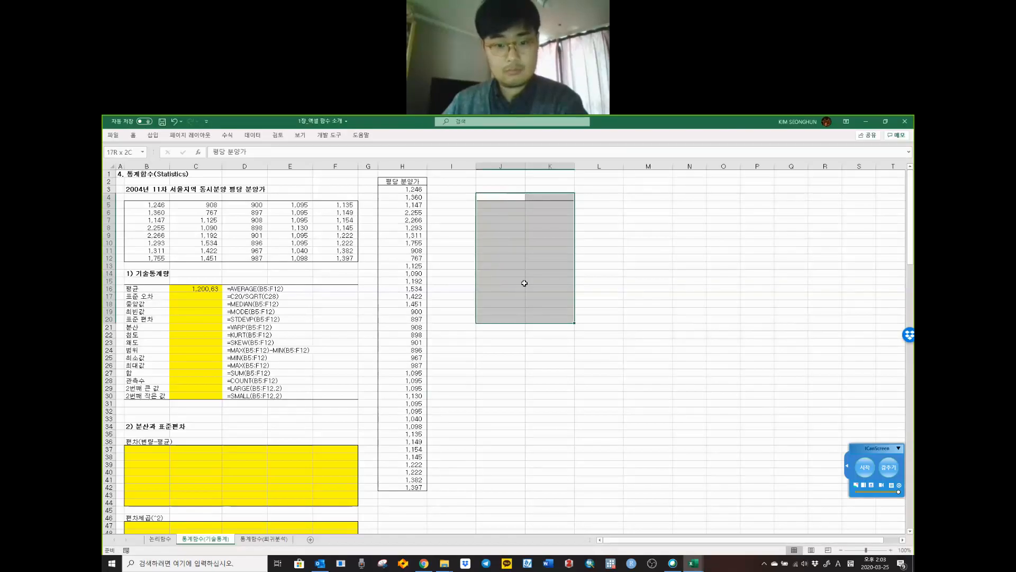
left_click(500, 238)
Step: Run the 기술 통계법 analysis on the 평당 분양가 column with header H2, setting the output range to J4:K20
left_click_drag(402, 181, 412, 487)
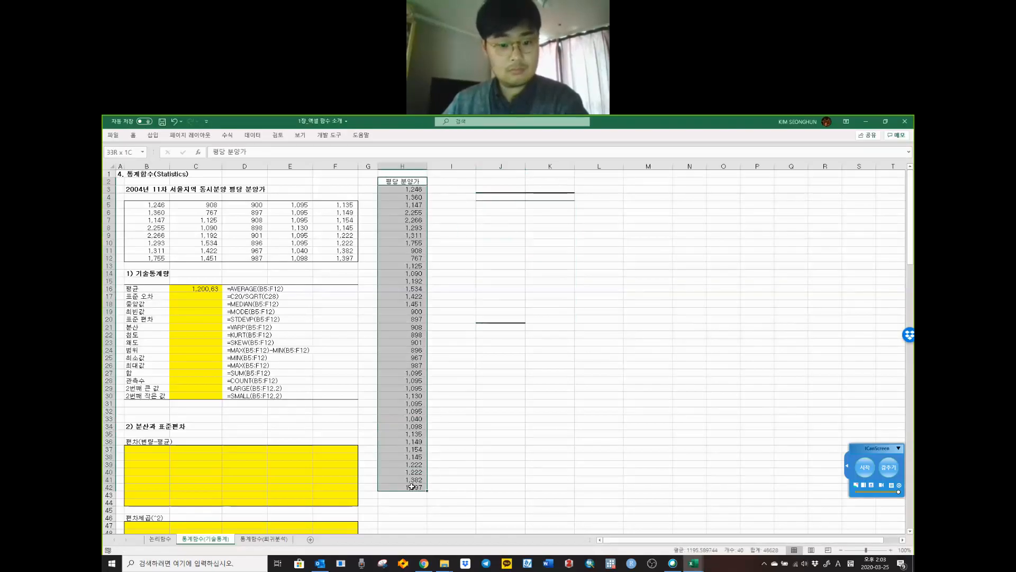
left_click(253, 135)
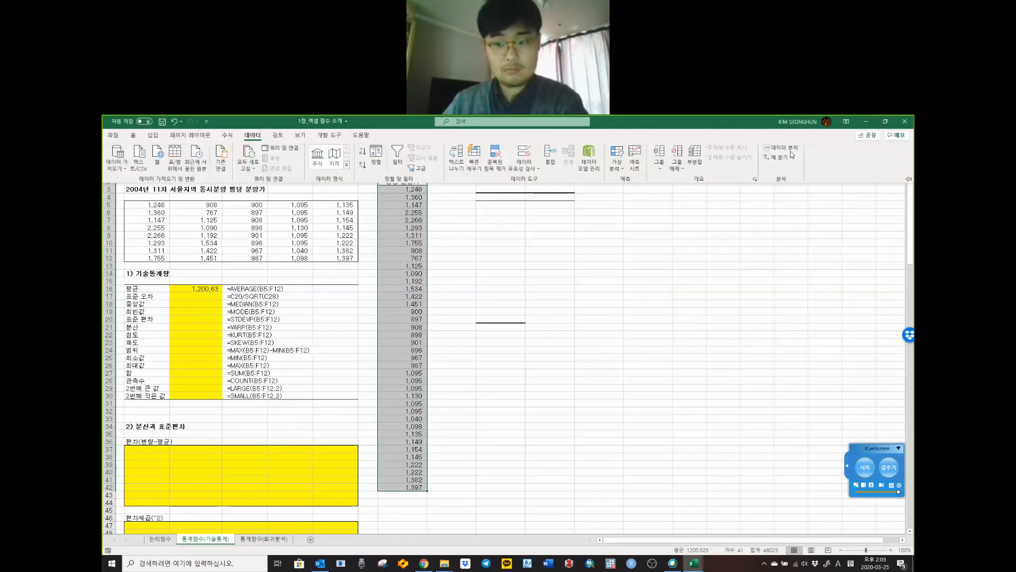
left_click(784, 149)
left_click(770, 261)
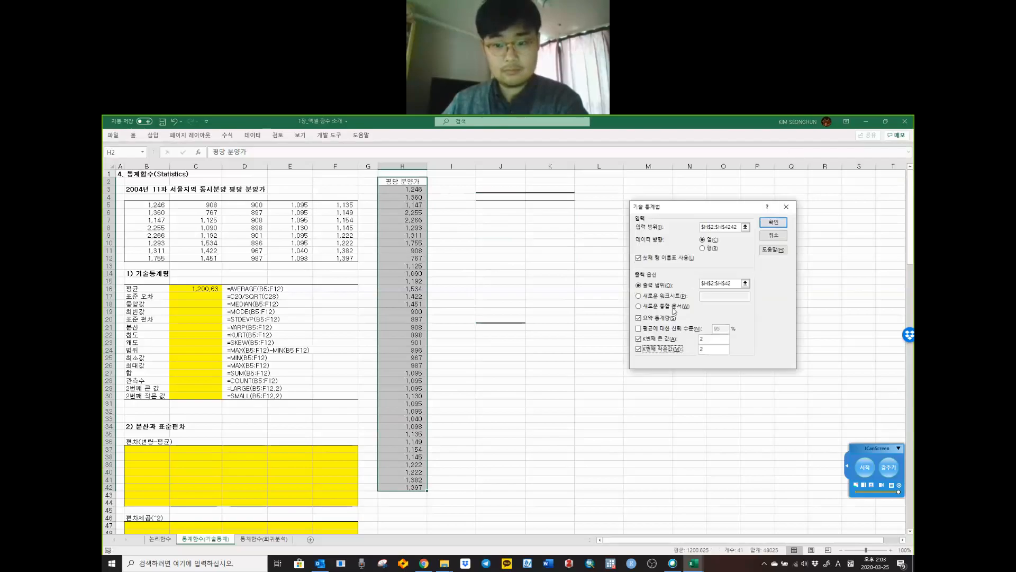
left_click(731, 228)
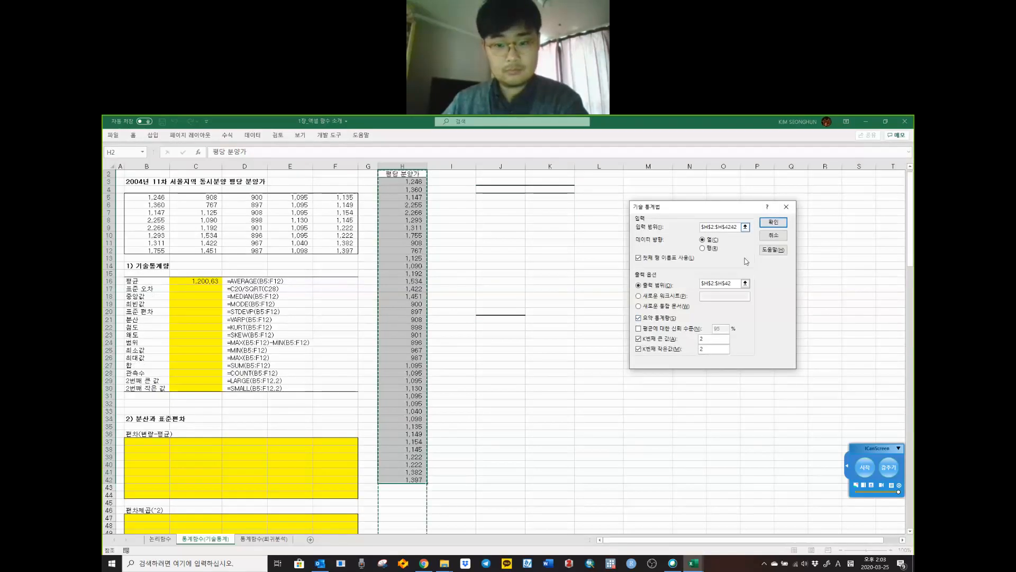
left_click(727, 283)
left_click_drag(736, 284, 475, 282)
left_click_drag(501, 189, 550, 313)
left_click(770, 223)
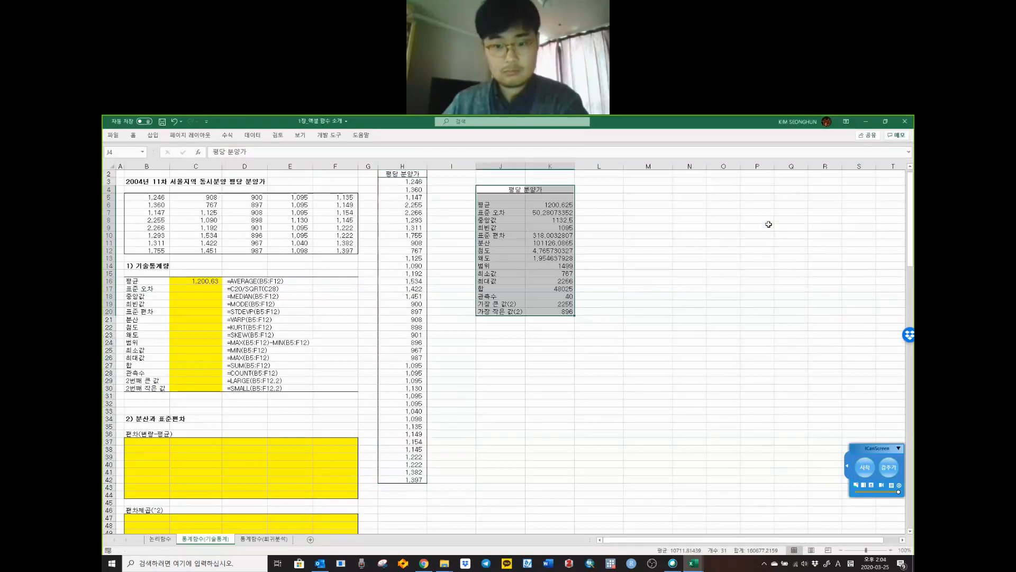
Step: Examine the generated statistics in J6:K20 alongside the yellow function result cells C16:C30
left_click(516, 220)
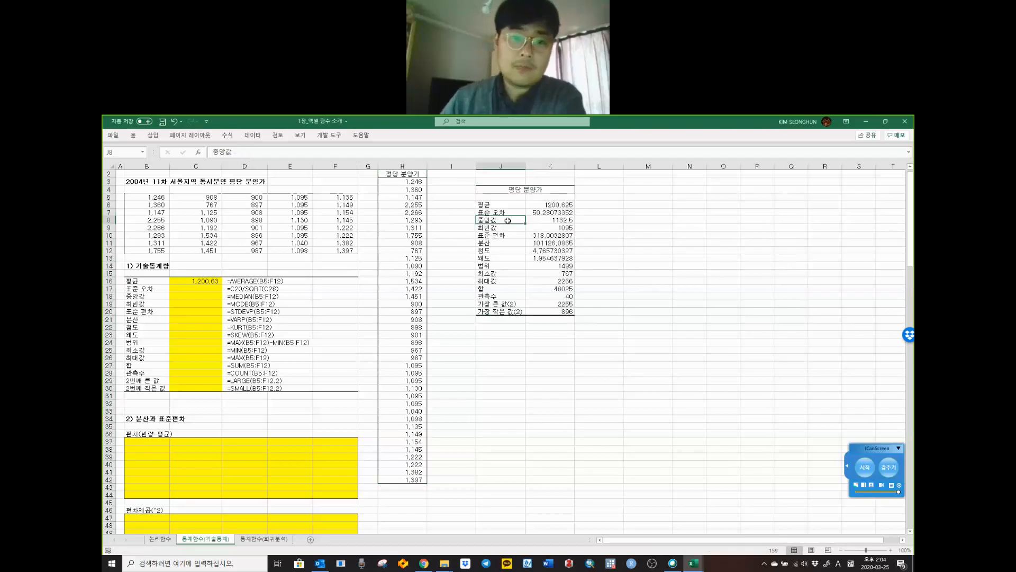
scroll(516, 221, "up", 1)
left_click(504, 212)
left_click_drag(504, 212, 545, 220)
left_click(510, 327)
left_click(565, 320)
left_click(559, 253)
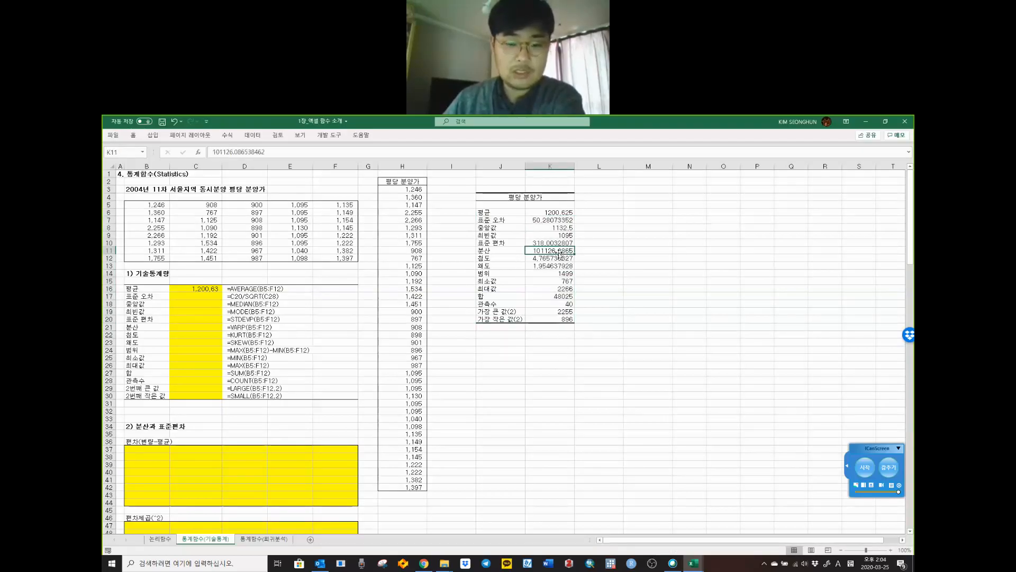
left_click_drag(206, 292, 207, 396)
left_click(217, 432)
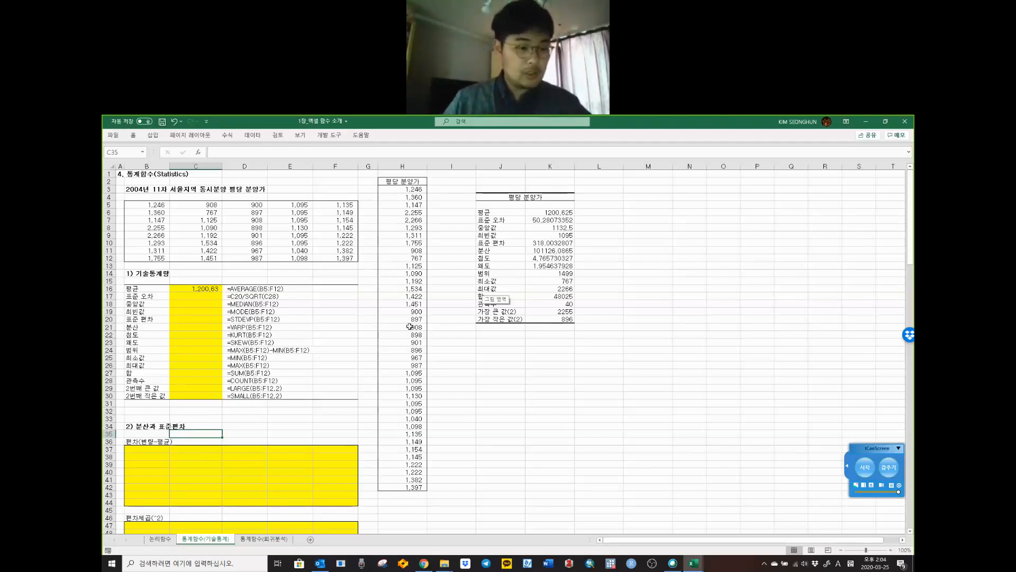
Step: Review the 편차 block and the source price values, and compare the generated 평균 in K6 with the AVERAGE formula in C16
left_click(138, 449)
left_click(160, 228)
left_click(153, 207)
left_click(210, 207)
left_click(344, 212)
left_click(194, 322)
left_click(515, 252)
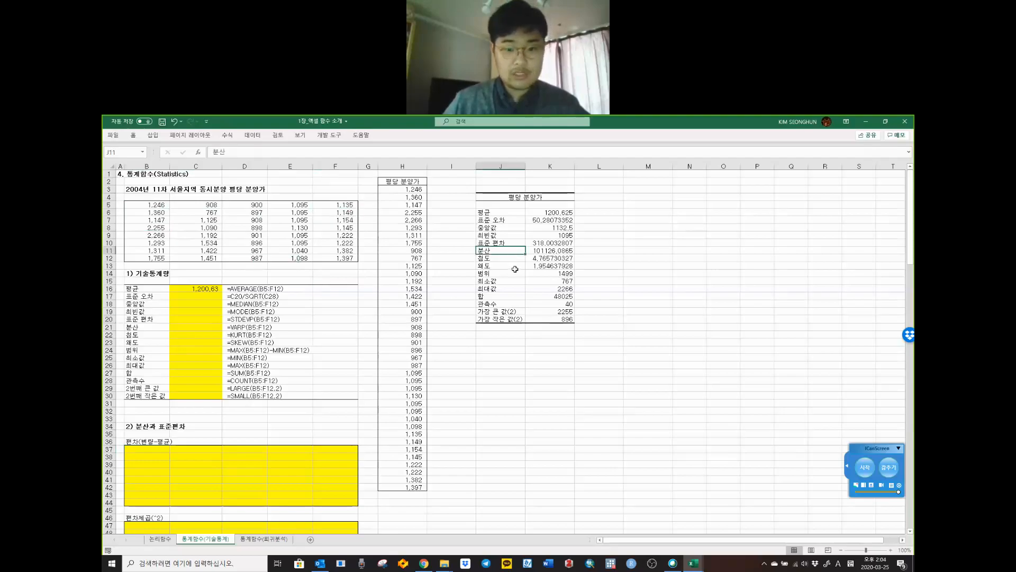
left_click_drag(508, 214, 553, 212)
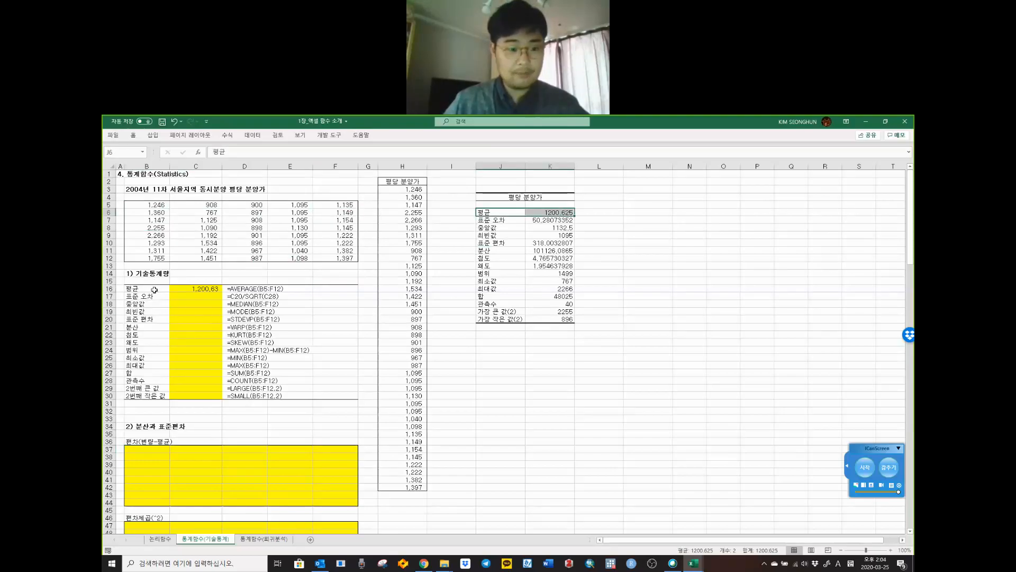
left_click(199, 289)
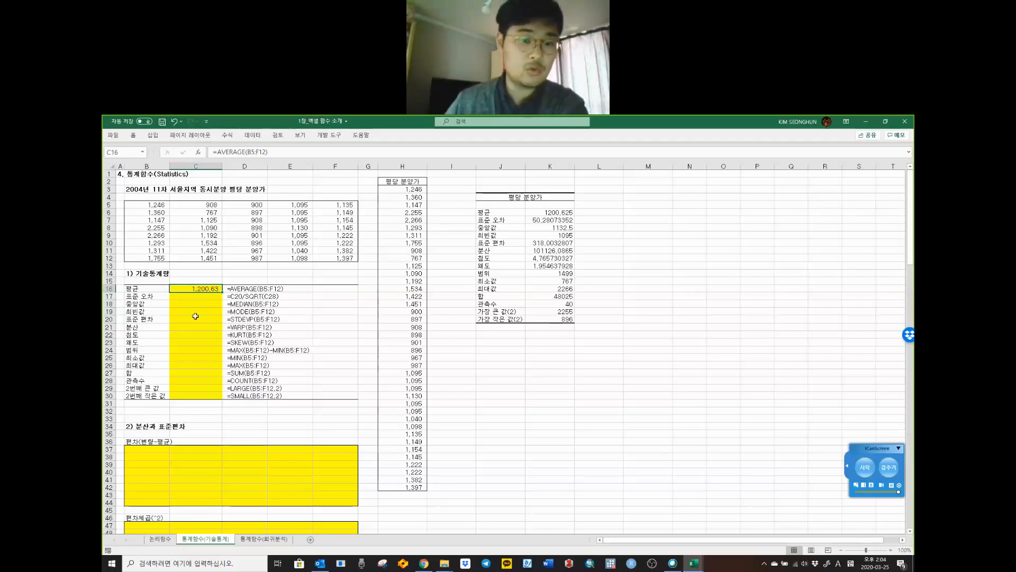
Step: Enter the deviation formula =B5-$C$16 in B37, the first cell of the 편차(변량-평균) block
left_click(157, 454)
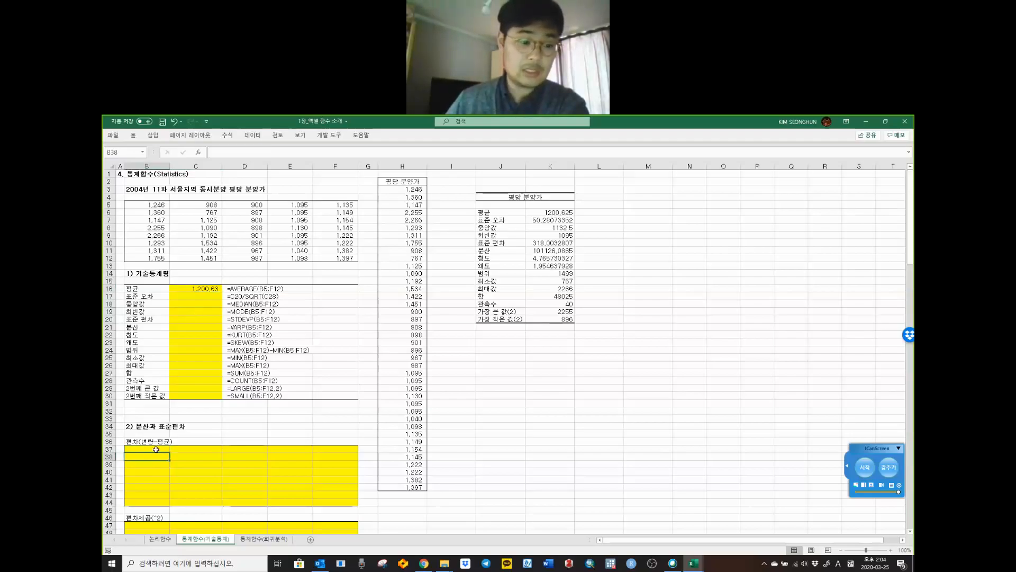
left_click(157, 449)
type("=")
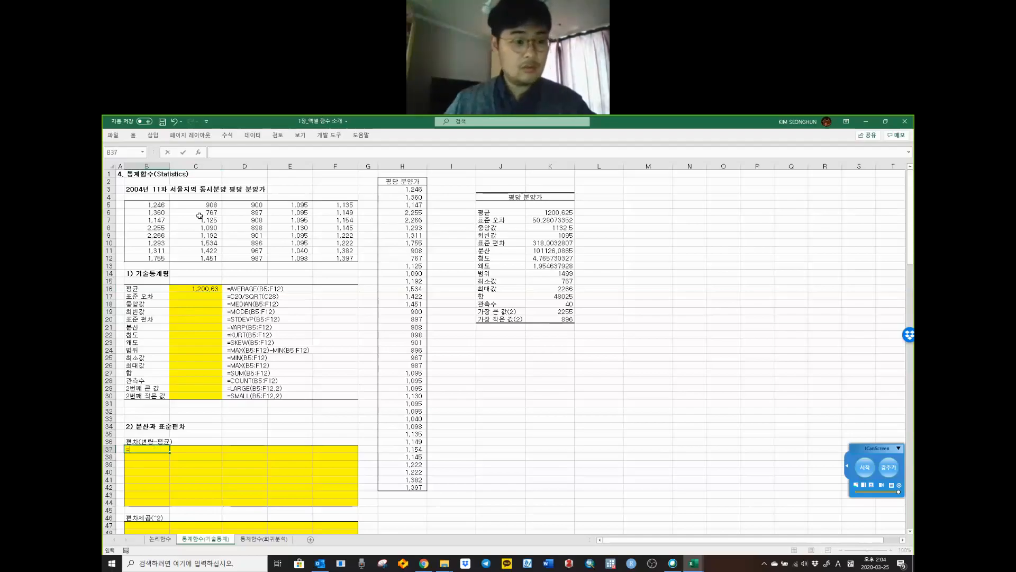
left_click(159, 206)
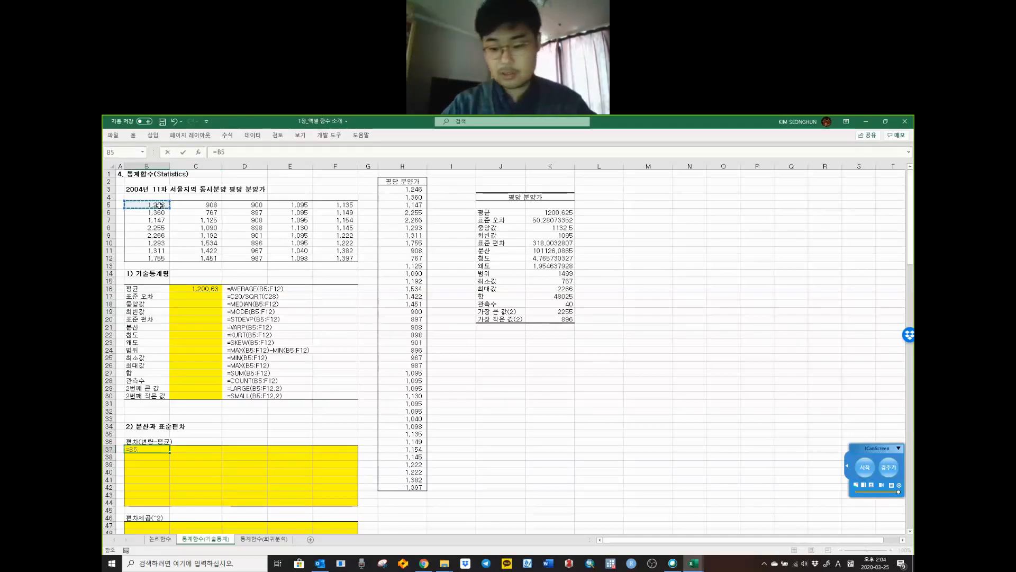
type("-")
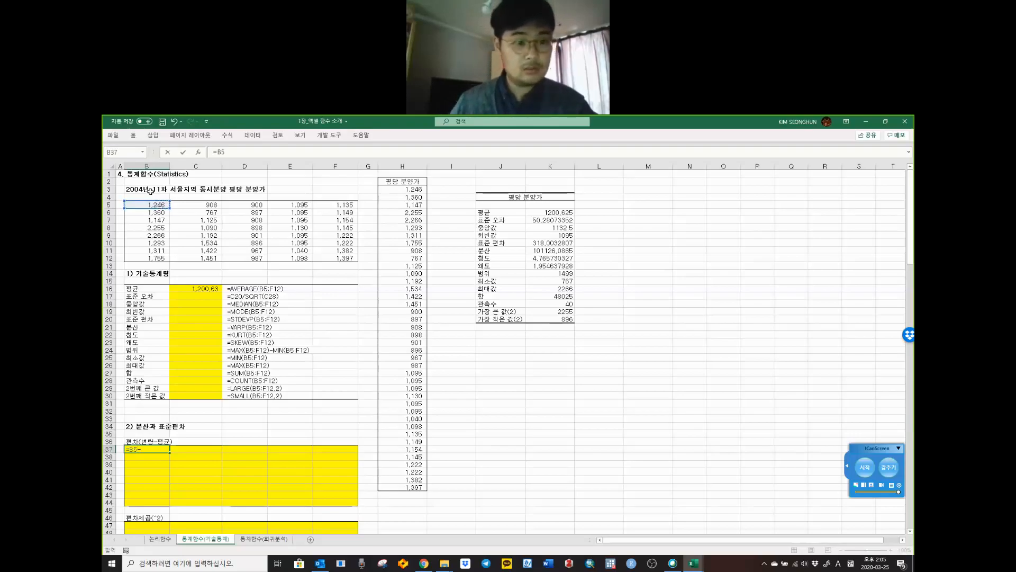
left_click(186, 289)
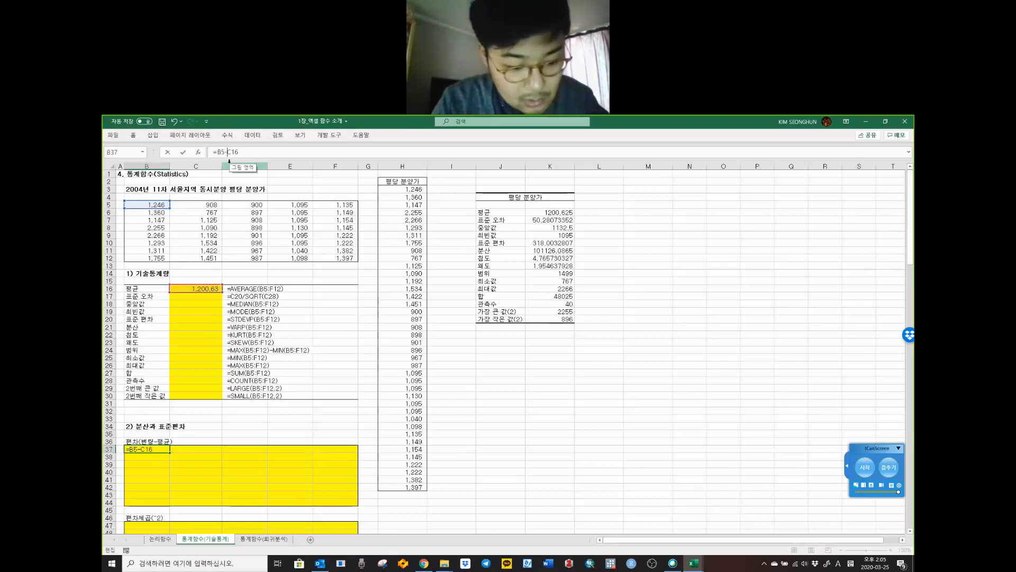
type("$C$")
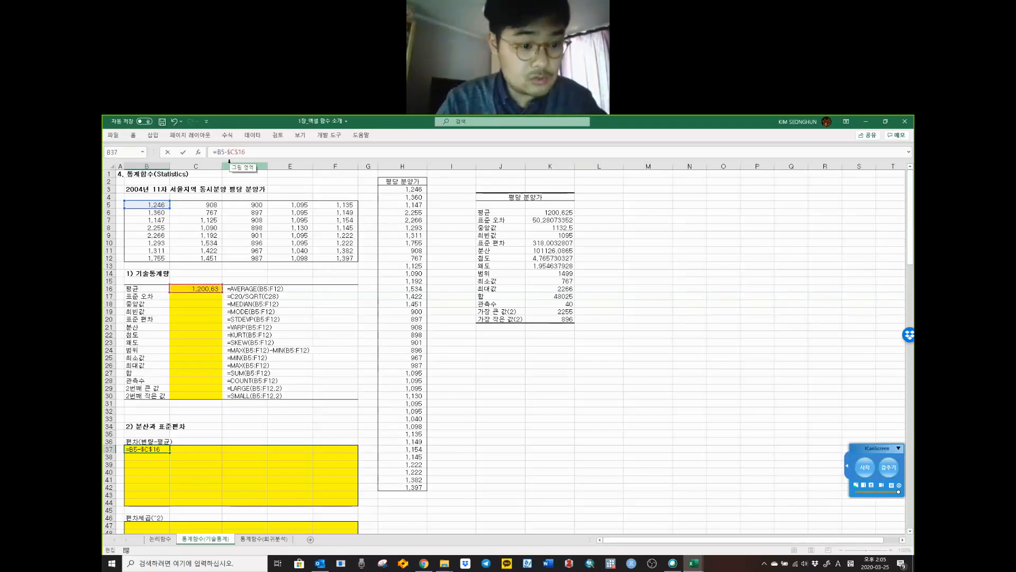
key("Return")
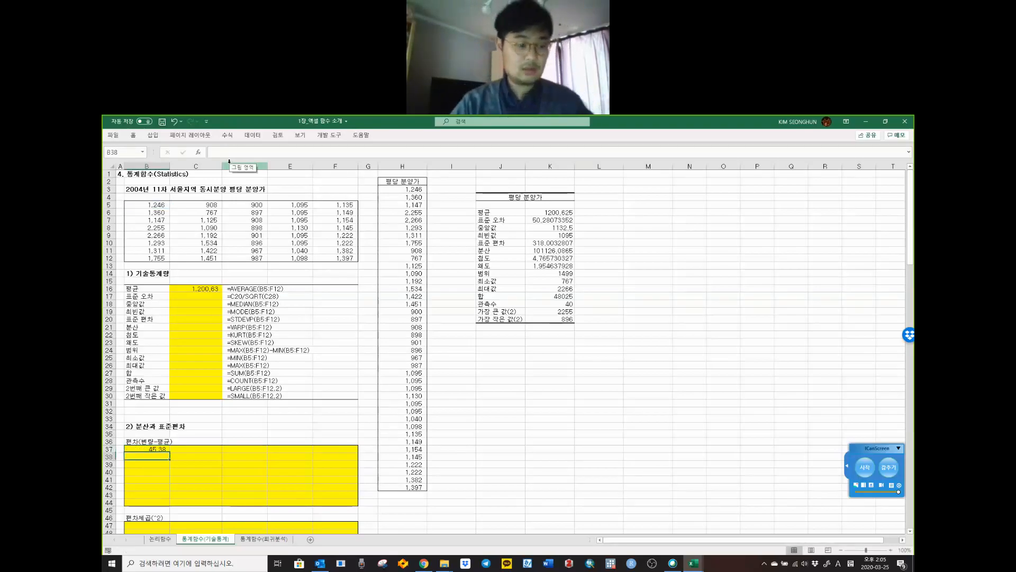
Step: Copy B37 and paste only its formula across the 편차 block B37:F44, and check the copied references
key("Up")
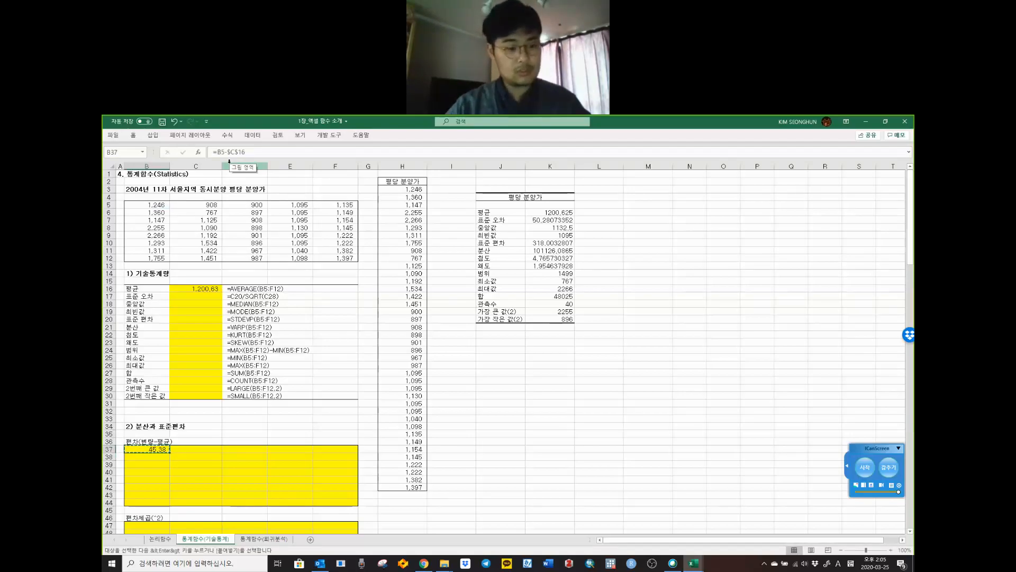
key("ctrl+c")
right_click(145, 452)
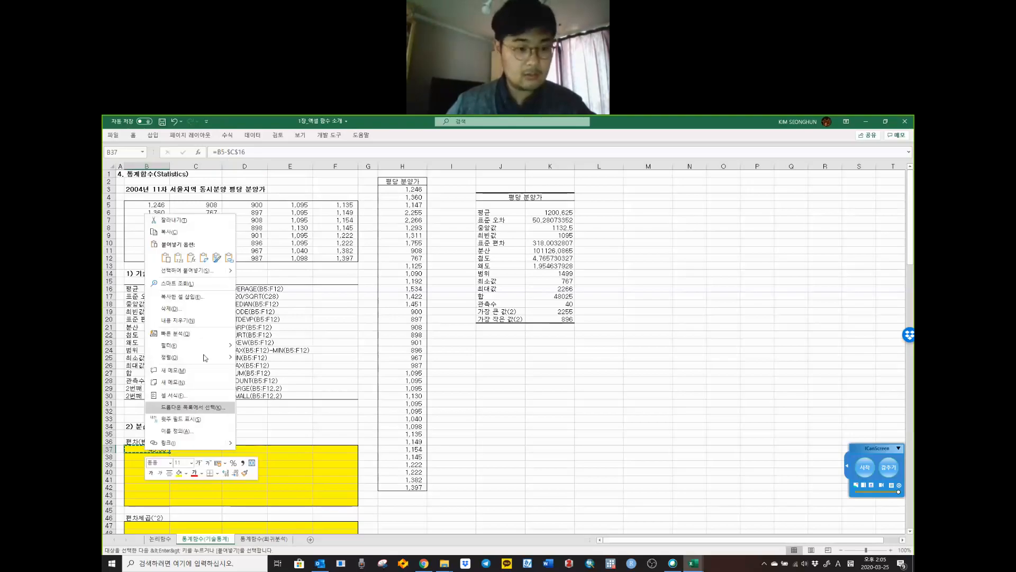
left_click(170, 232)
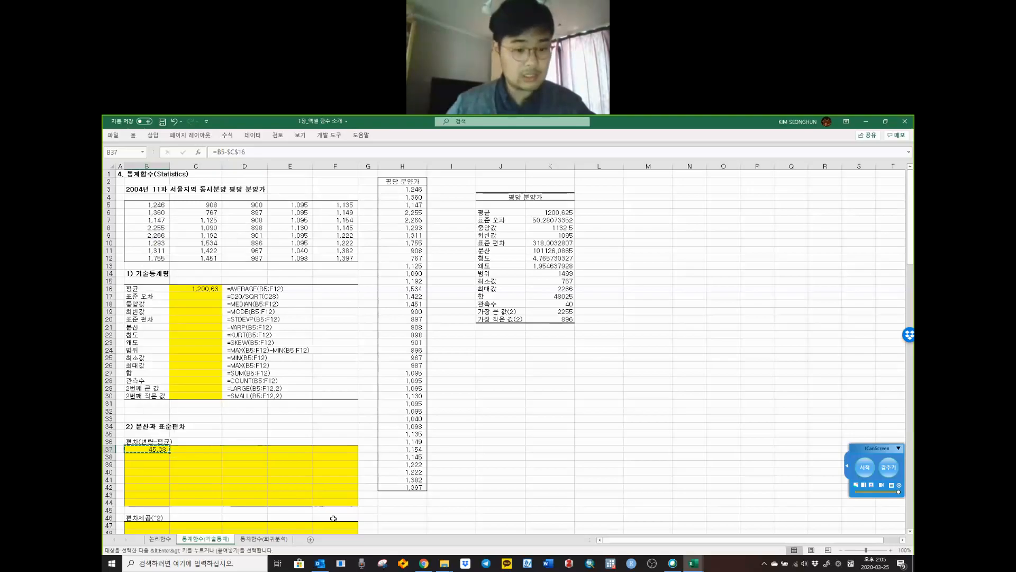
left_click(343, 504, "shift")
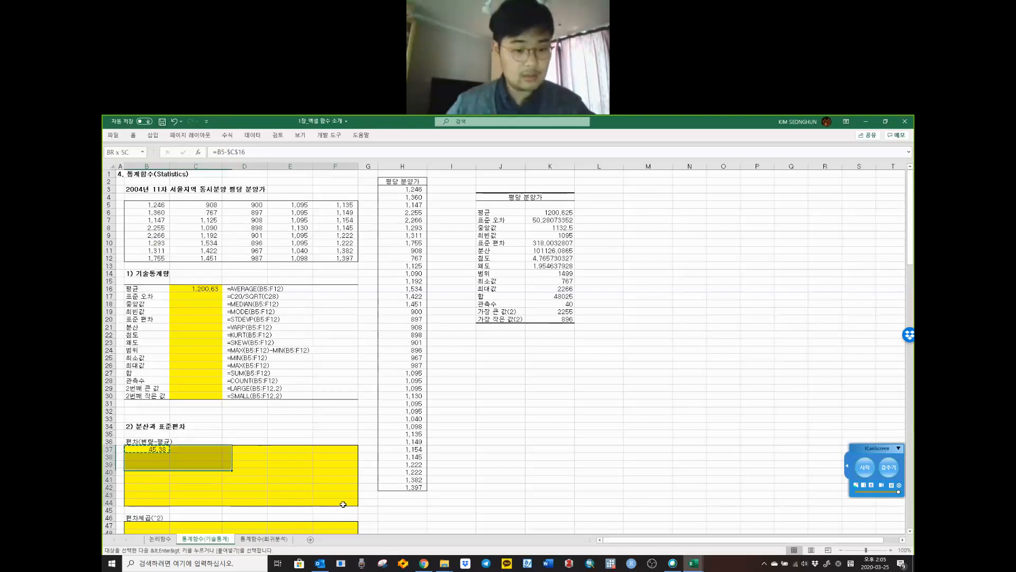
mouse_move(330, 495)
left_mouse_down()
mouse_move(337, 516)
mouse_move(329, 480)
left_mouse_up()
right_click(330, 481)
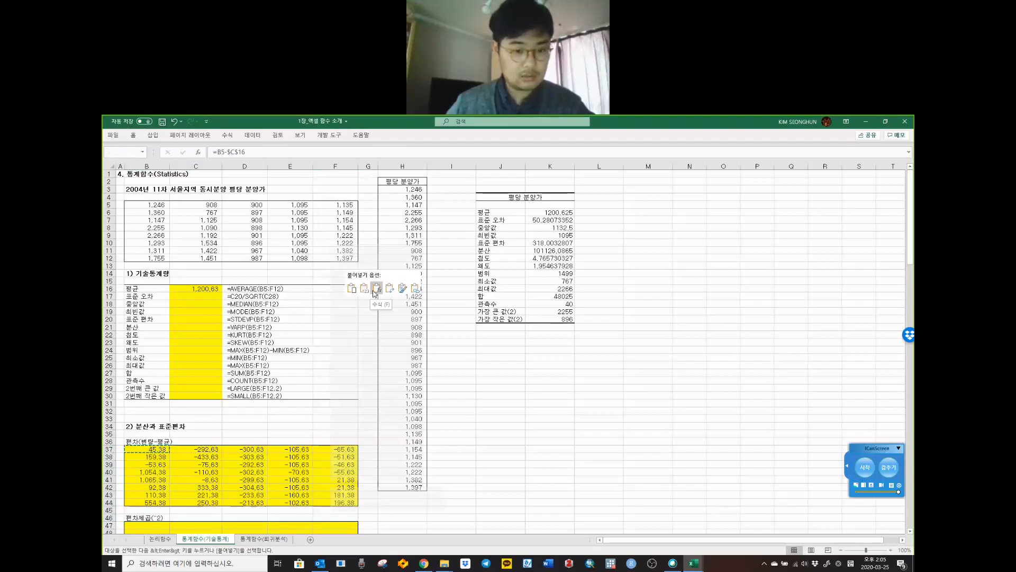
left_click(377, 290)
left_click(299, 472)
left_click(341, 472)
Step: Enter the squared-deviation formula =B37^2 in B47, the first cell of the 편차제곱(^2) block
scroll(328, 455, "down", 5)
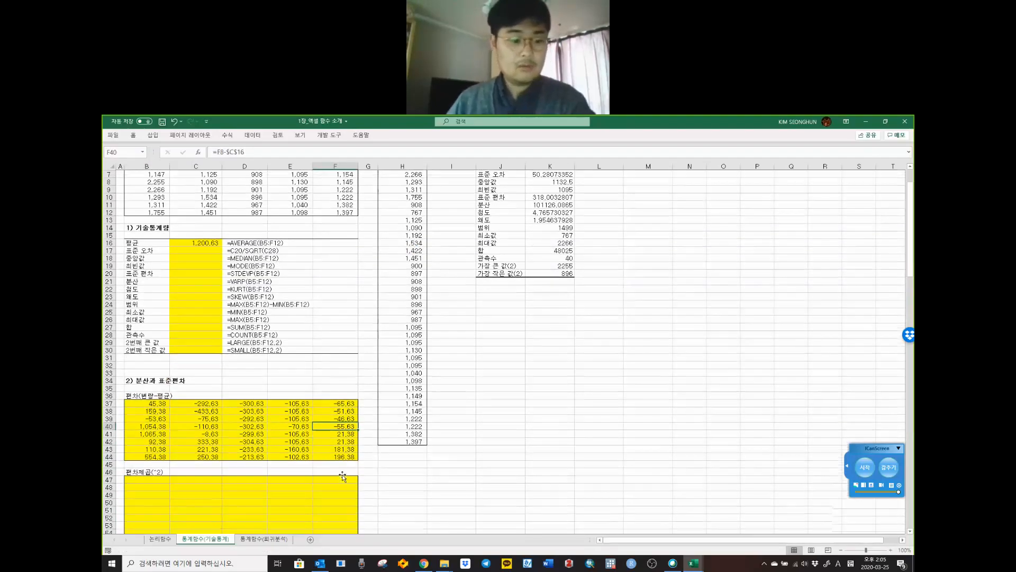
scroll(319, 452, "up", 2)
left_click(141, 457)
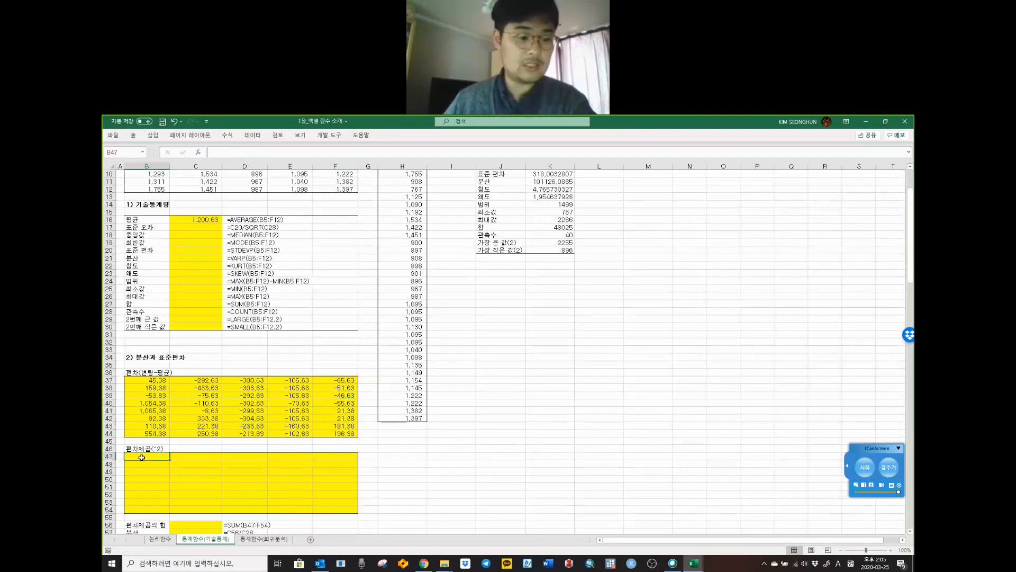
scroll(176, 484, "down", 1)
left_click(159, 358)
left_click(157, 435)
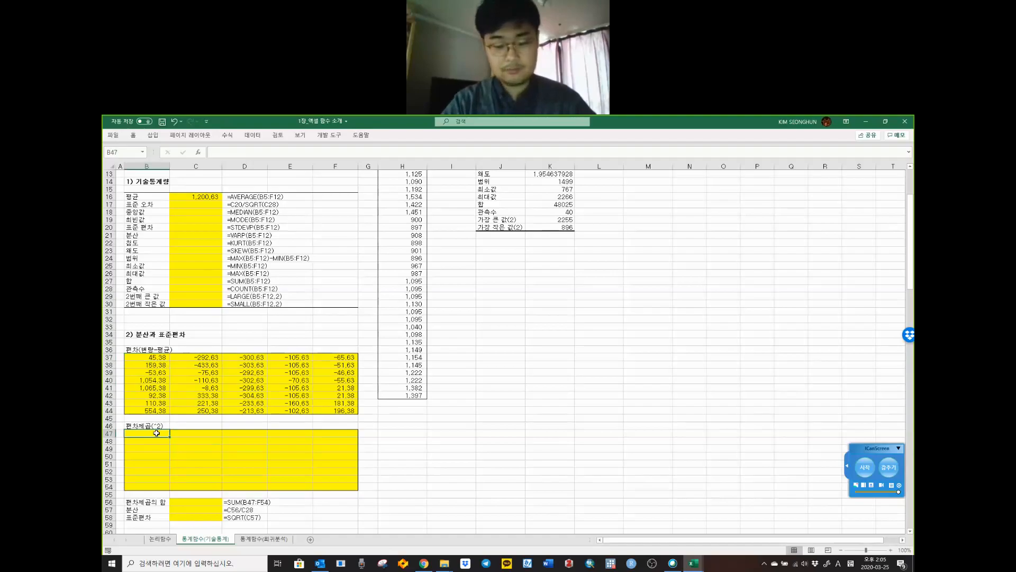
type("=")
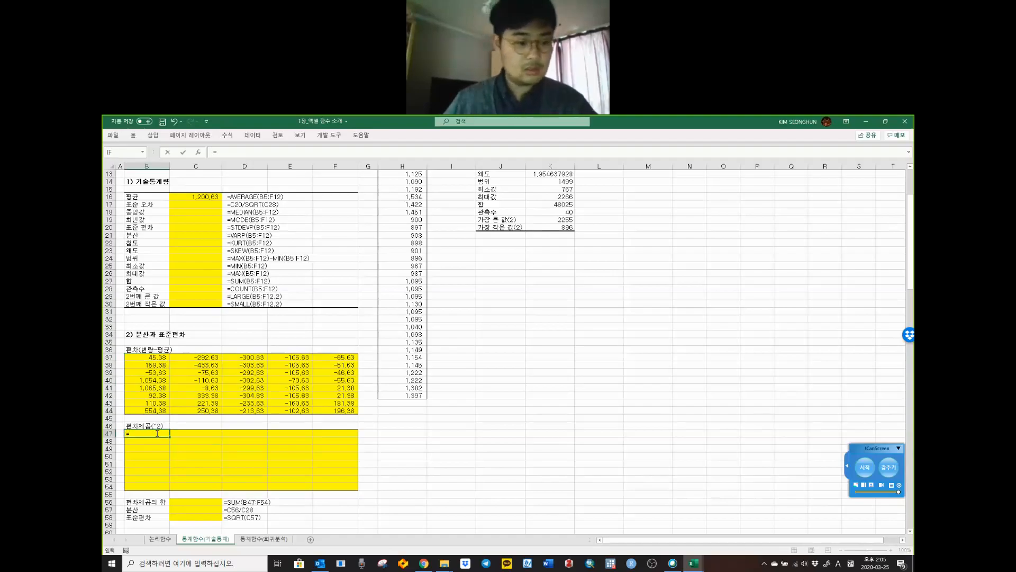
left_click(156, 359)
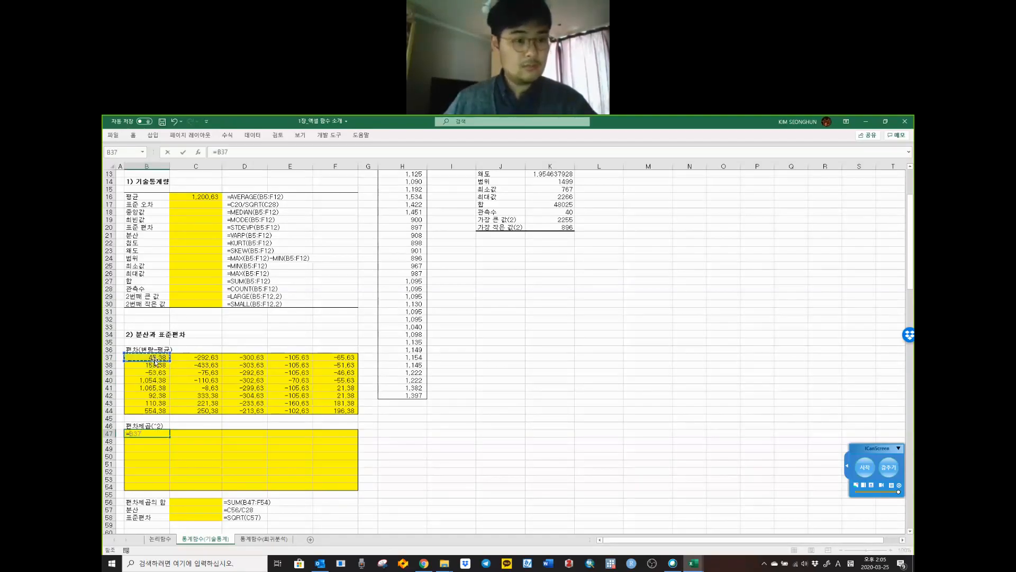
left_click(242, 153)
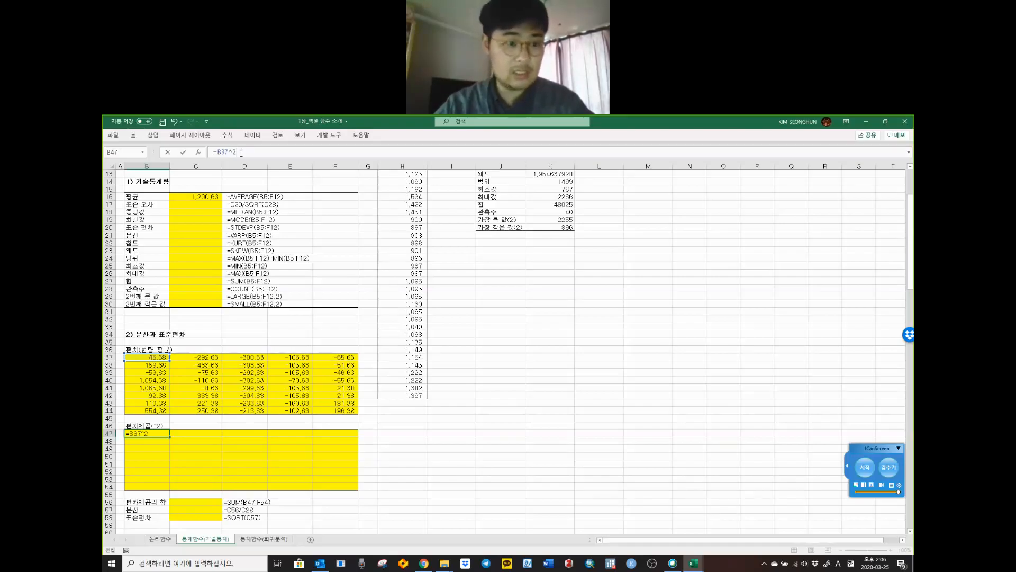
key("ctrl+Return")
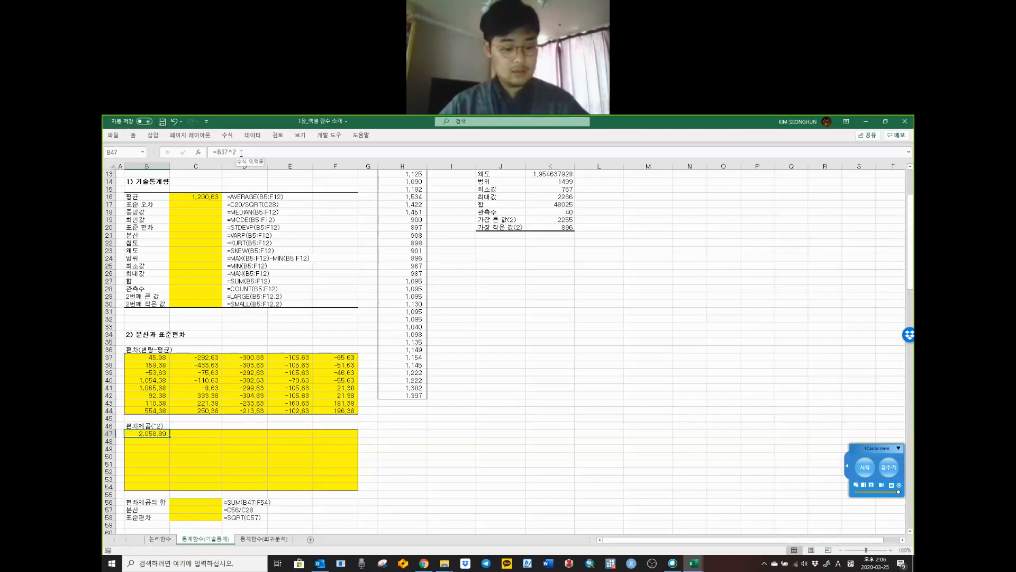
Step: Copy B47 and paste only its formula across the 편차제곱 block B47:F54, and check cells B50:B51
key("ctrl+c")
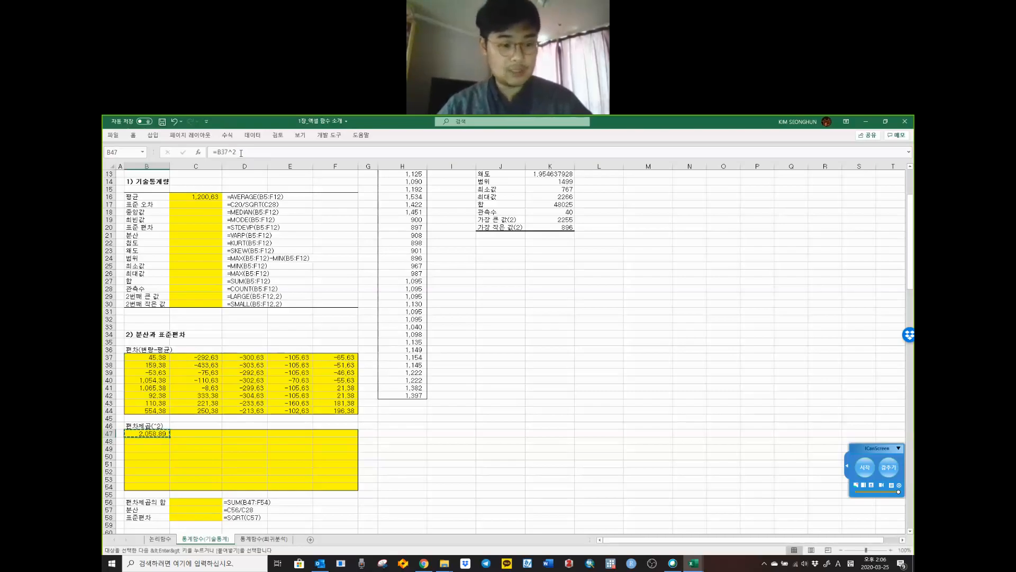
left_click(340, 486, "shift")
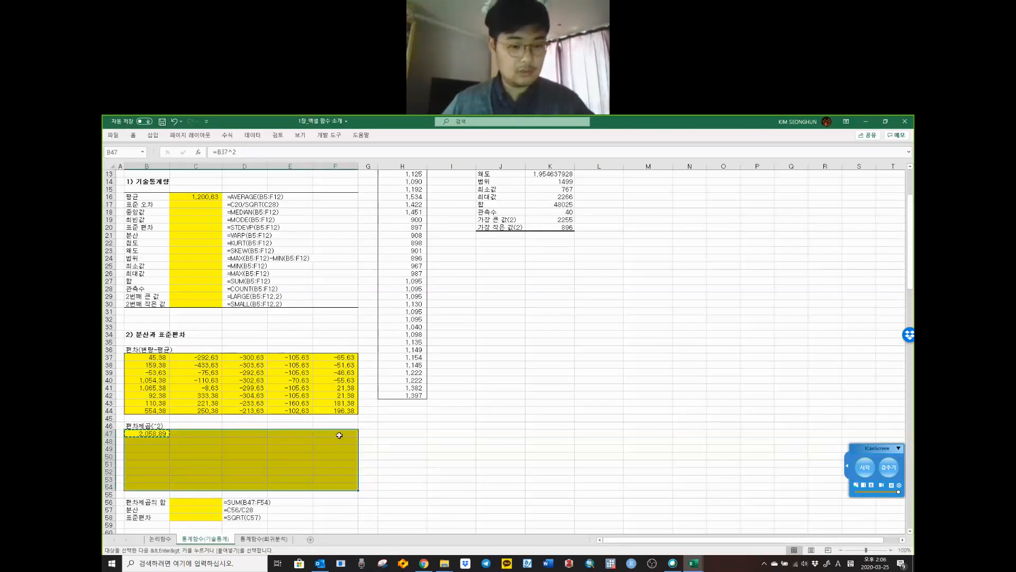
right_click(339, 437)
left_click(385, 243)
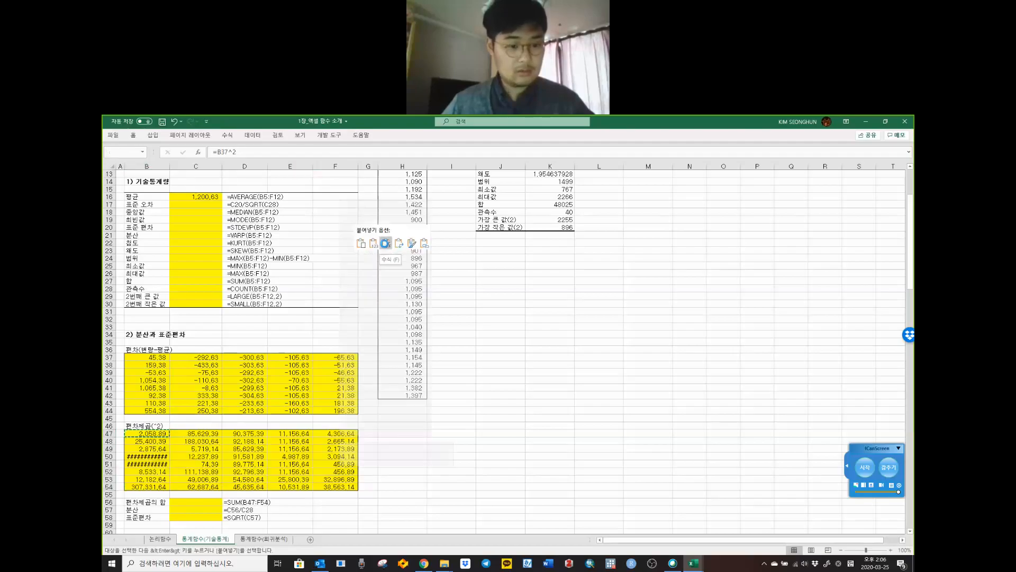
left_click(152, 458)
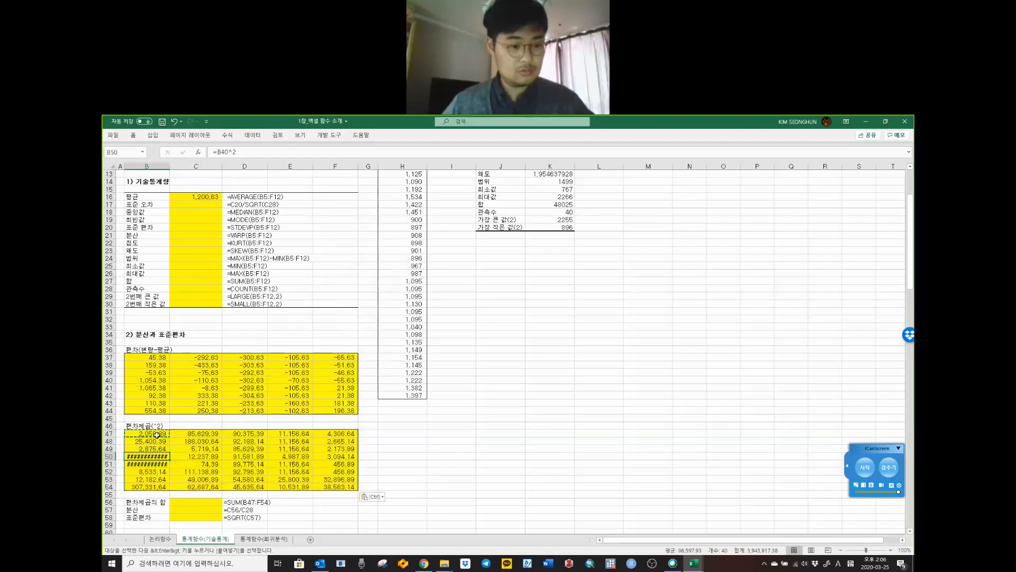
left_click_drag(156, 461, 154, 465)
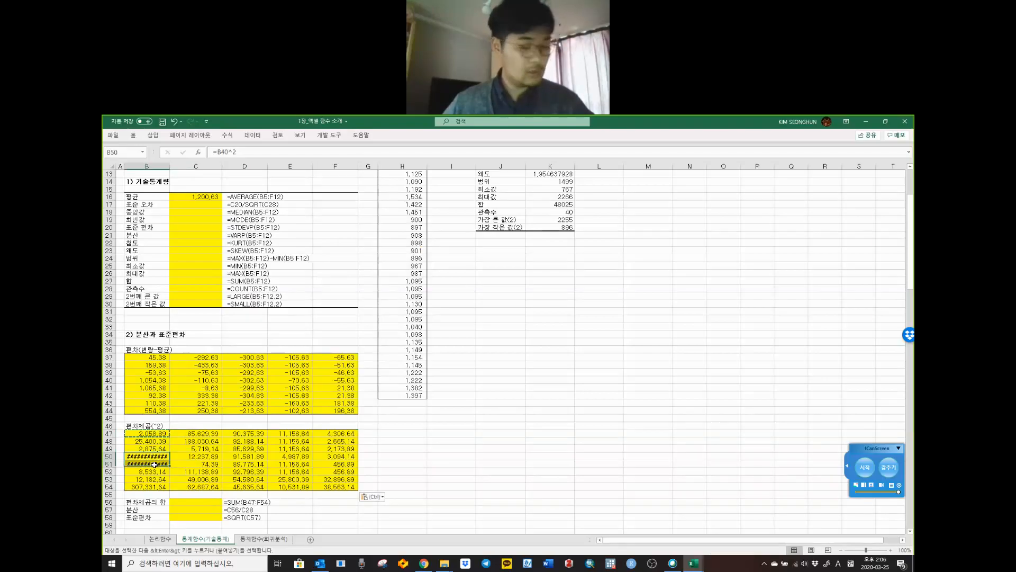
left_click(186, 457)
Step: Enter =SUM(B47:F54) in C56 for 편차제곱의 합 and check the range the formula covers
scroll(190, 457, "down", 2)
left_click(192, 459)
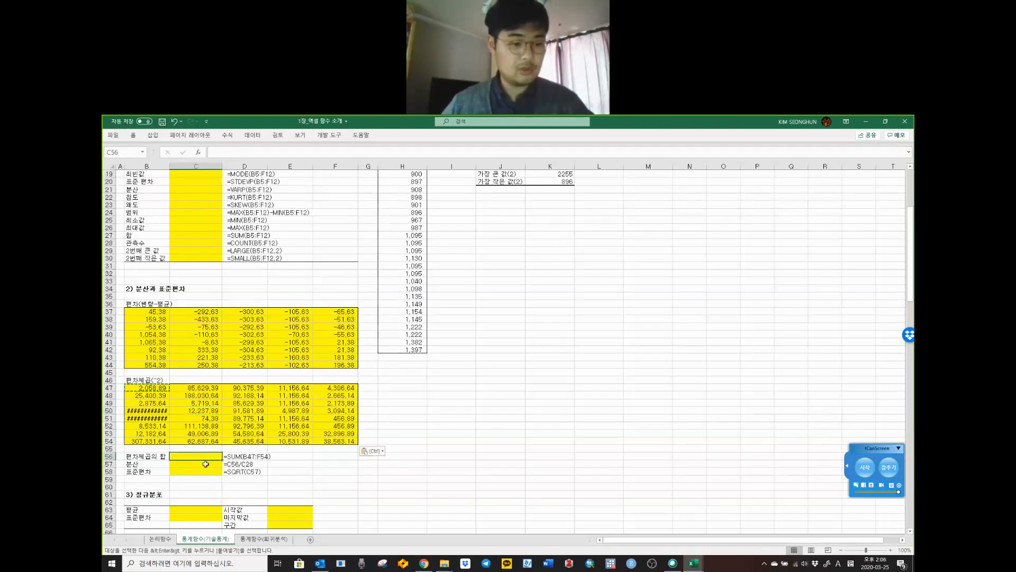
double_click(207, 456)
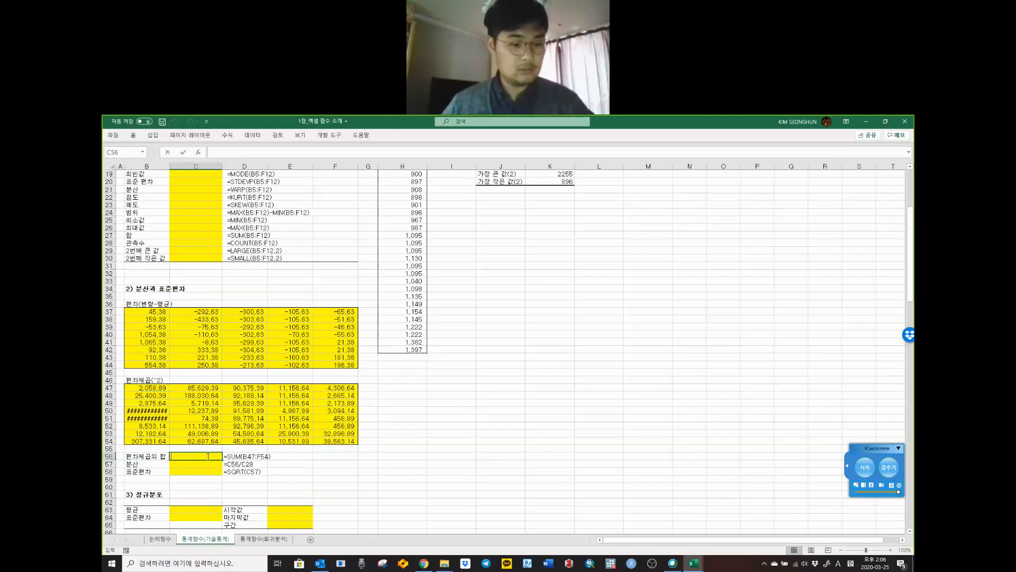
left_click_drag(150, 388, 334, 442)
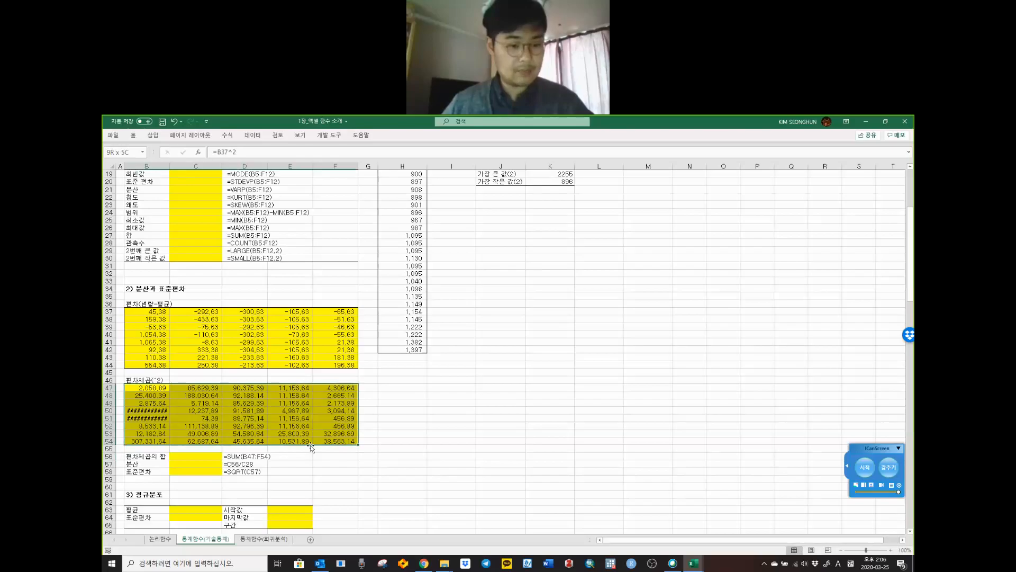
left_click(186, 456)
type("=")
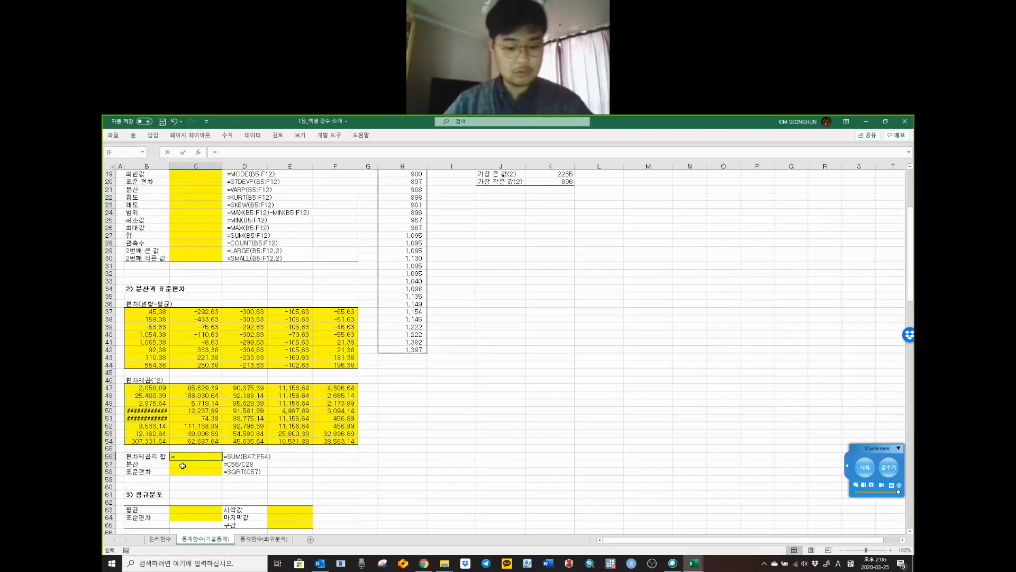
type("SUM(")
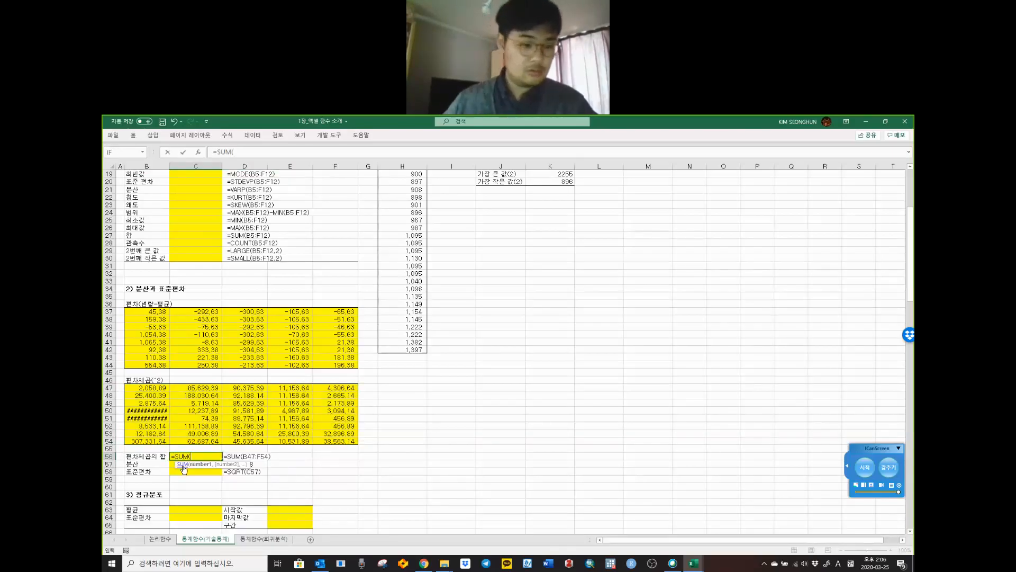
left_click_drag(247, 422, 342, 439)
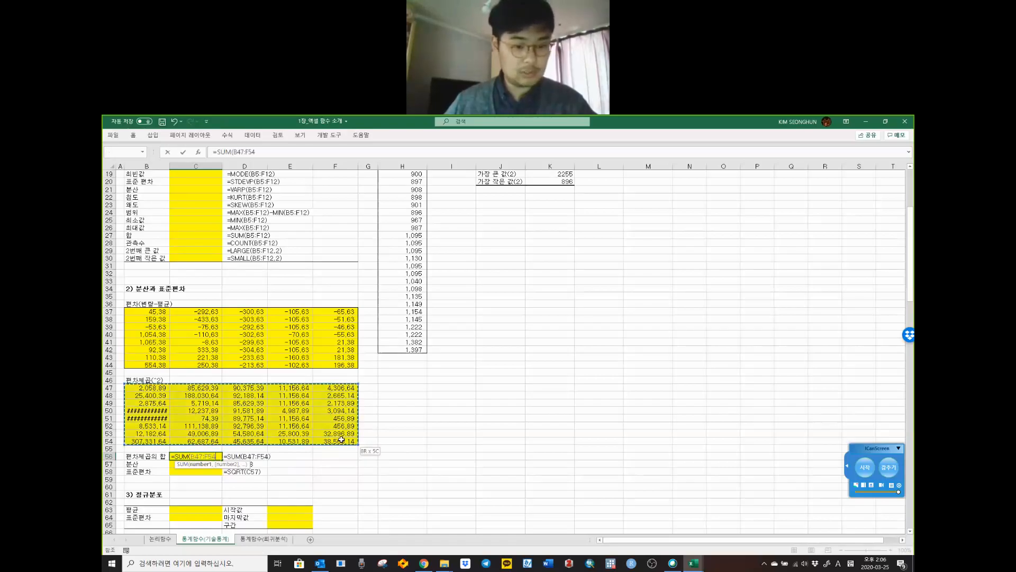
key("Return")
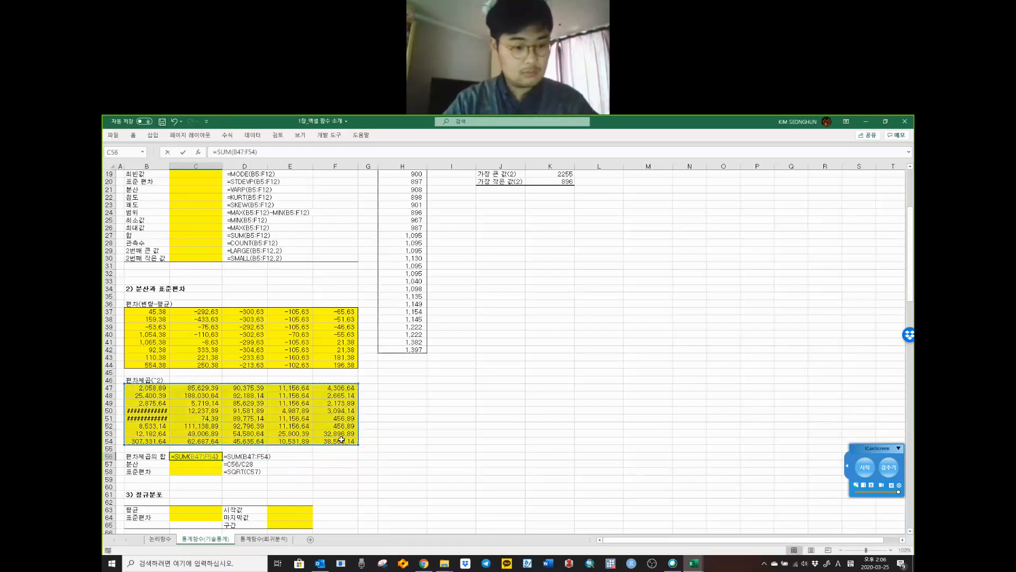
left_click(204, 457)
double_click(202, 457)
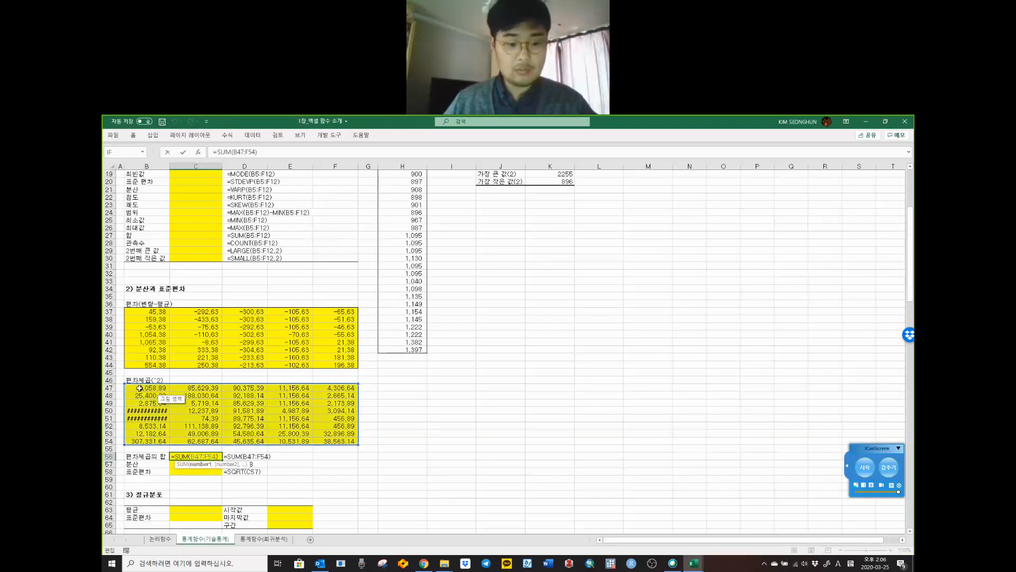
key("Return")
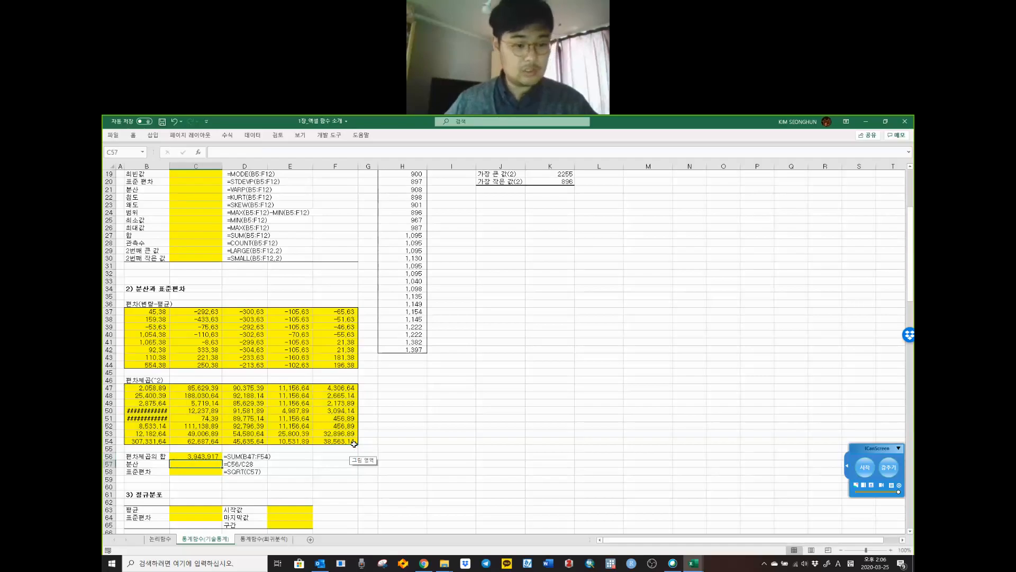
Step: Copy the formula text =C56/C28 from D57 and enter it as the 분산 formula in C57
double_click(253, 464)
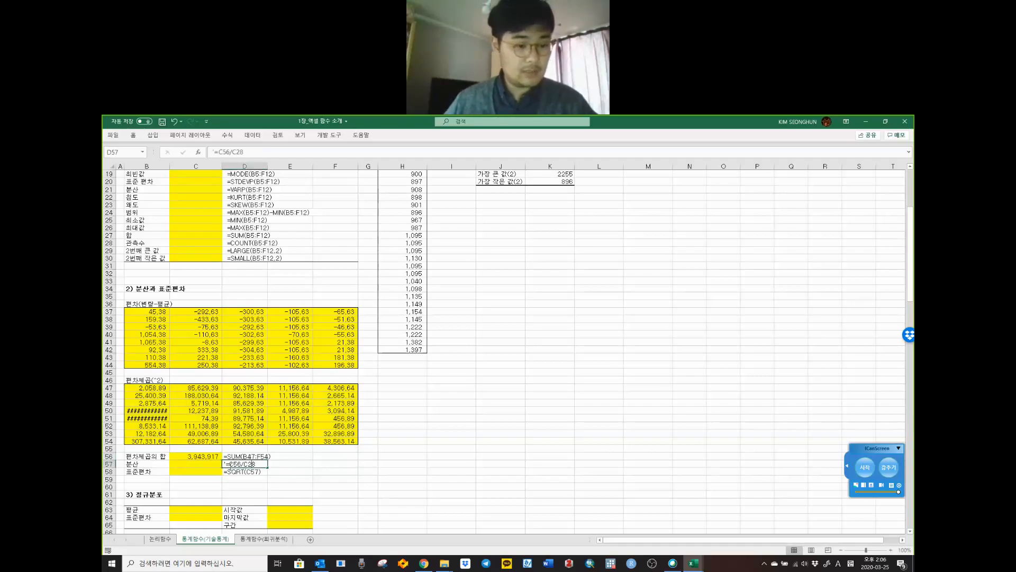
left_click_drag(266, 465, 226, 464)
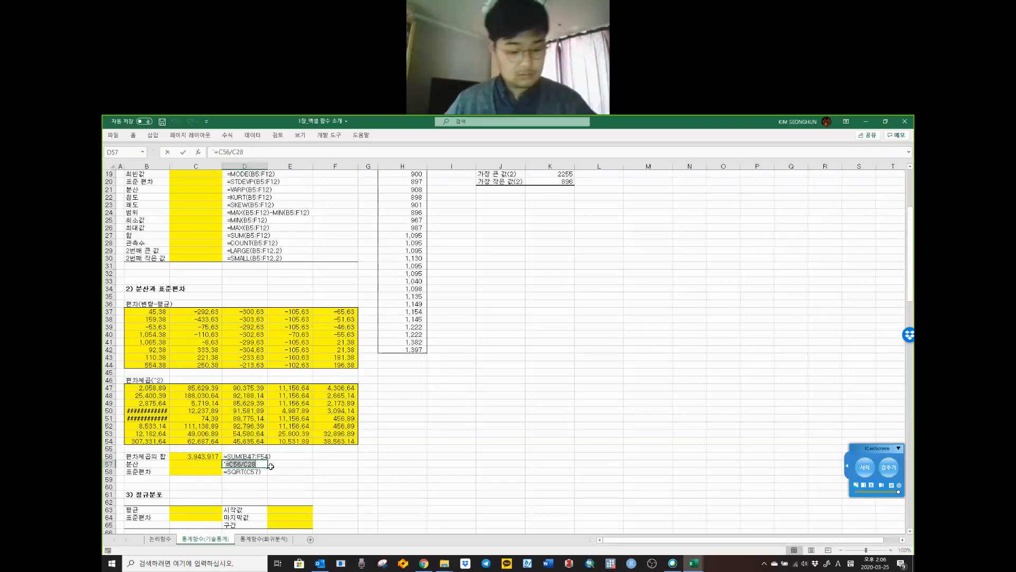
left_click(209, 464)
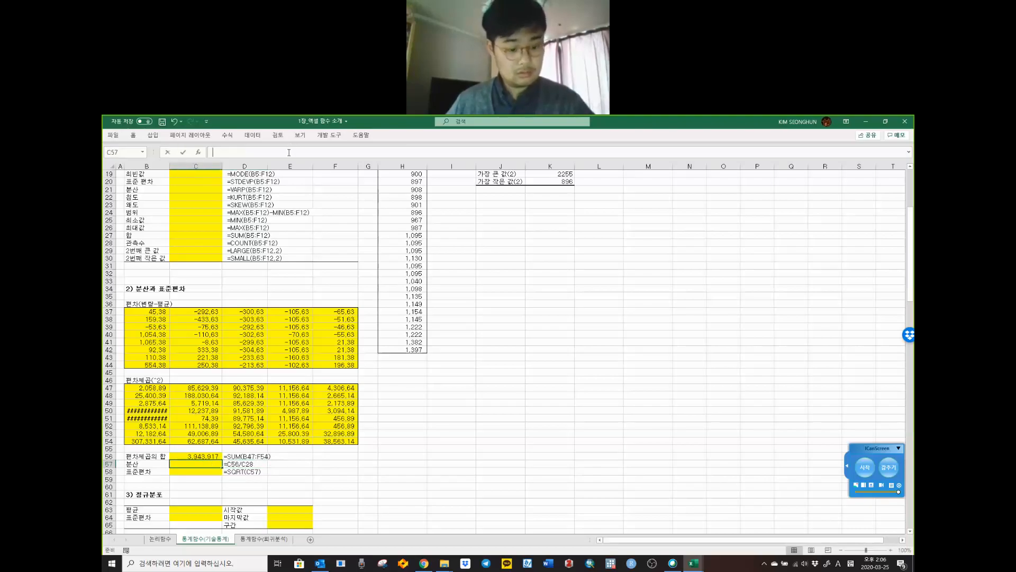
key("ctrl+v")
key("Return")
Step: Check the cells the 분산 formula refers to: 편차제곱의 합 in C56 and 관측수 in C28
left_click(355, 379)
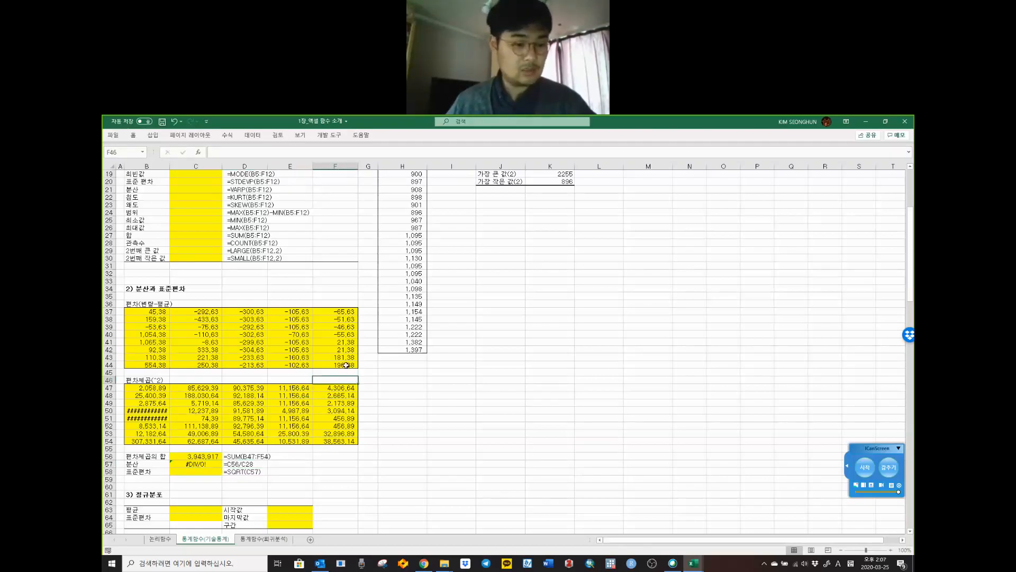
scroll(346, 365, "up", 4)
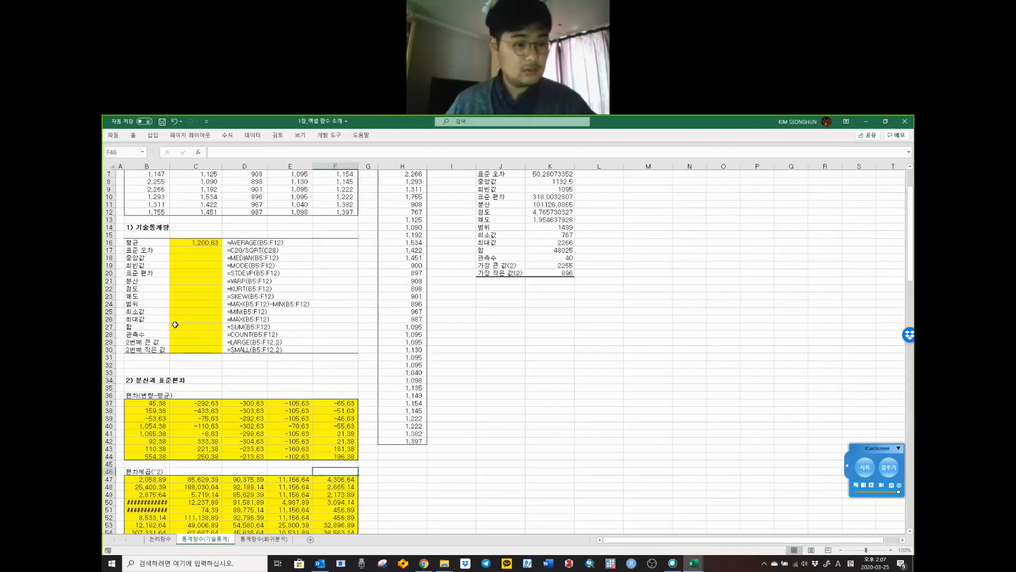
scroll(189, 342, "down", 3)
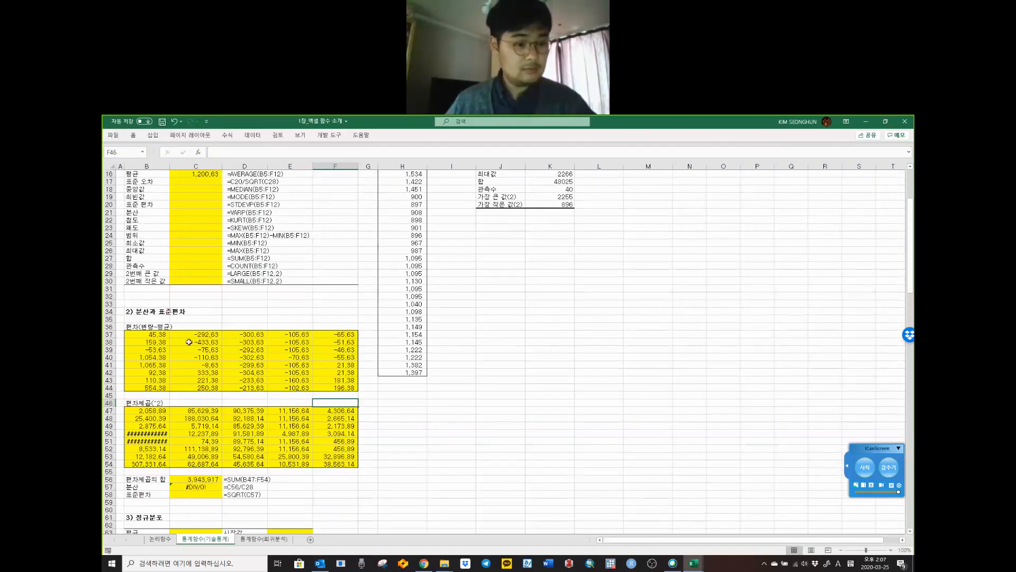
left_click(204, 478)
scroll(206, 464, "up", 4)
left_click_drag(153, 358, 204, 358)
left_click(204, 358)
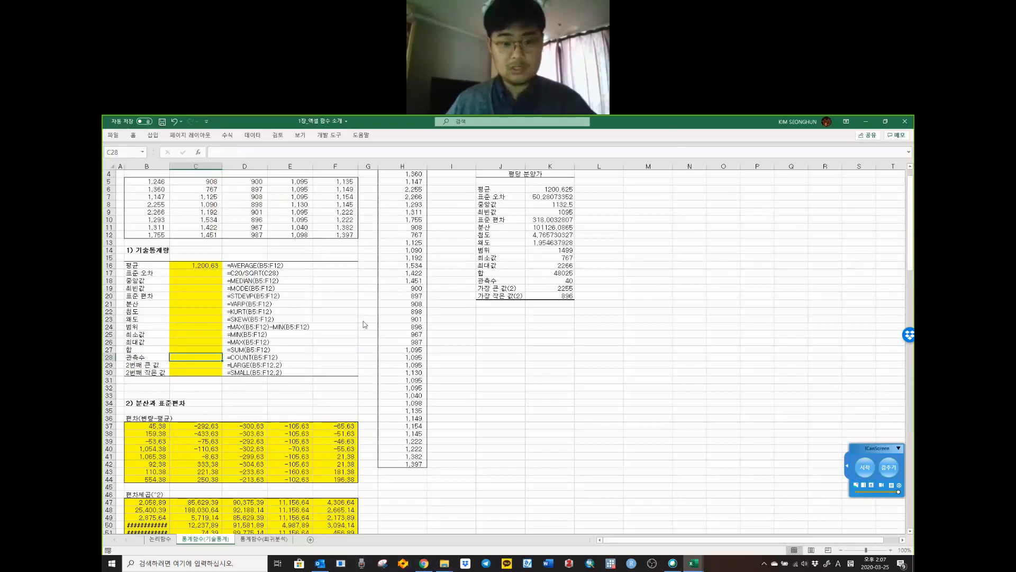
Step: Place the practice workbook beside the completed one, copy its C16:C30 and paste only the formulas into the practice sheet from C16
key("super+Left")
left_click(614, 290)
left_click_drag(615, 290, 615, 398)
key("ctrl+c")
right_click(201, 265)
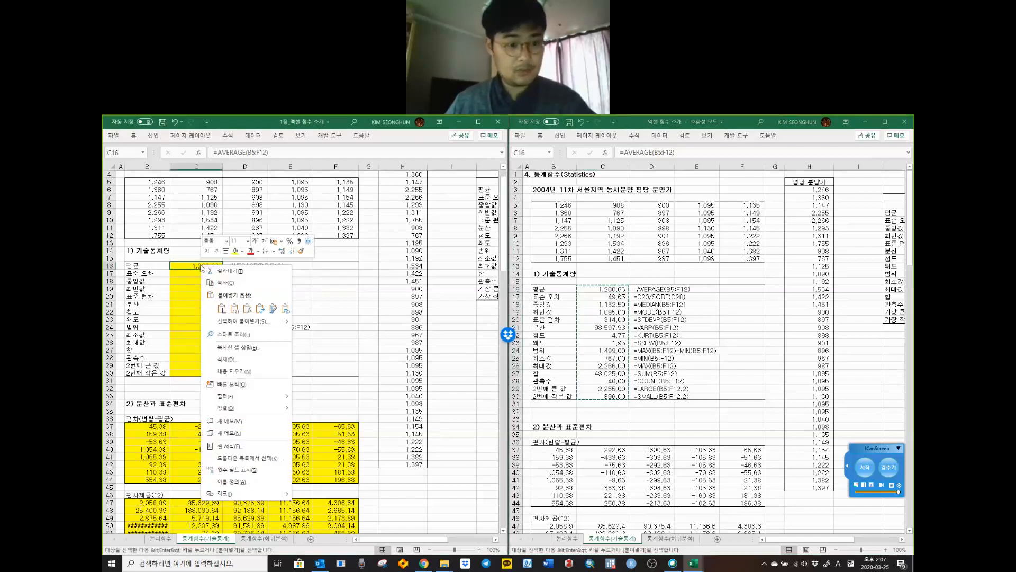
left_click(247, 308)
left_click(214, 341)
Step: Copy the formula text =SQRT(C57) from D58 and enter it as the 표준편차 formula in C58
scroll(215, 340, "down", 8)
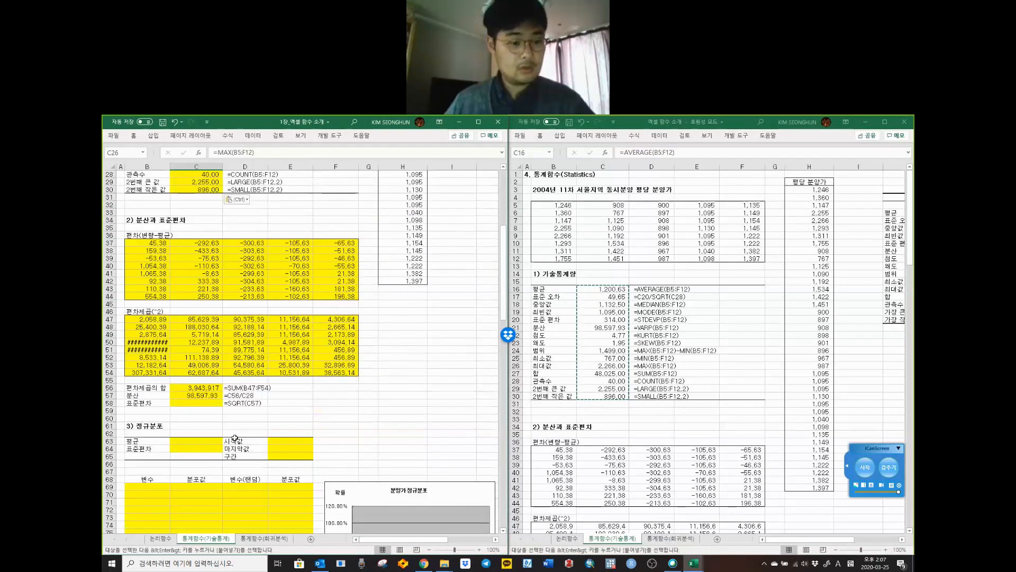
left_click(216, 396)
left_click(205, 405)
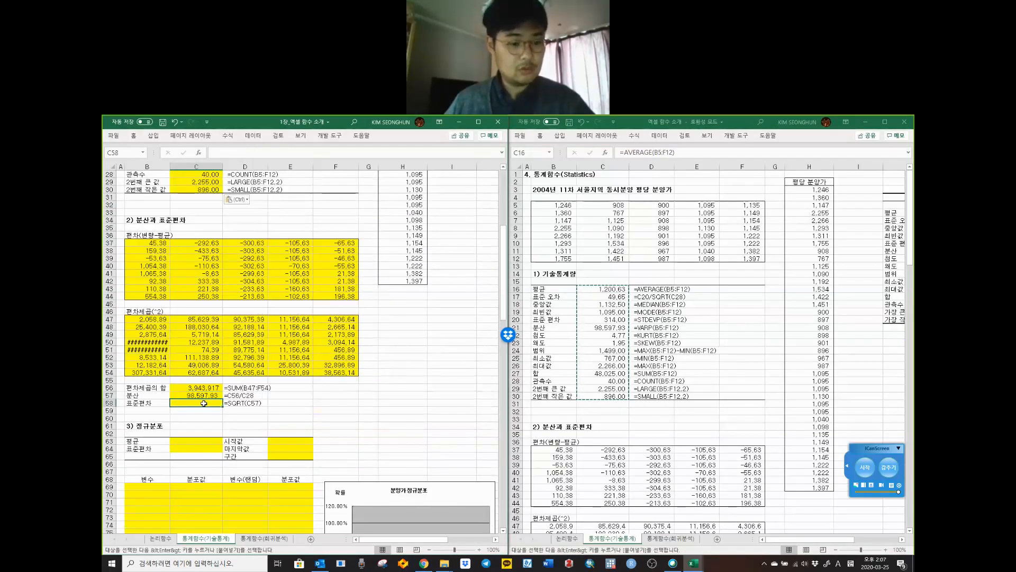
left_click(229, 404)
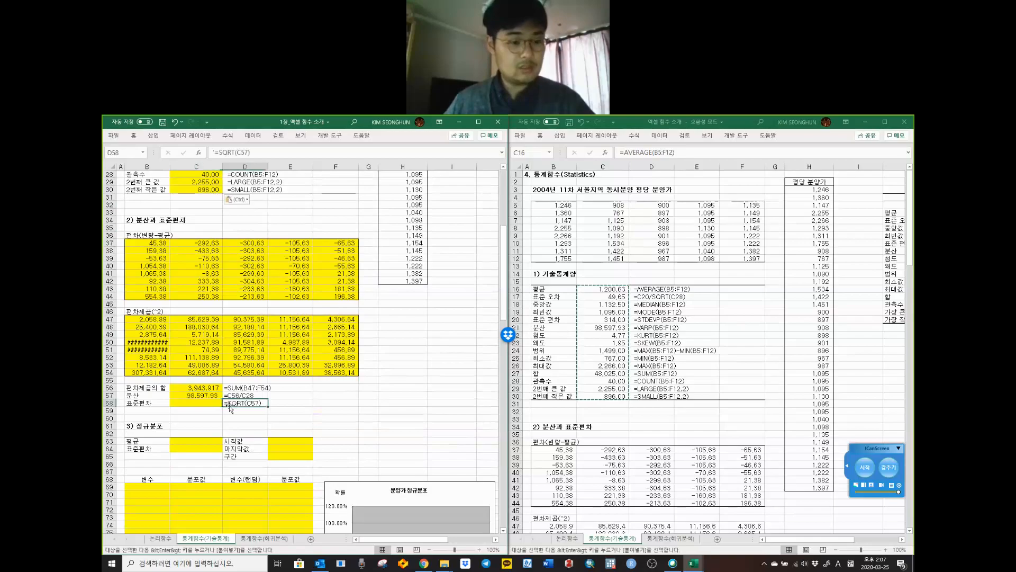
left_click(221, 152)
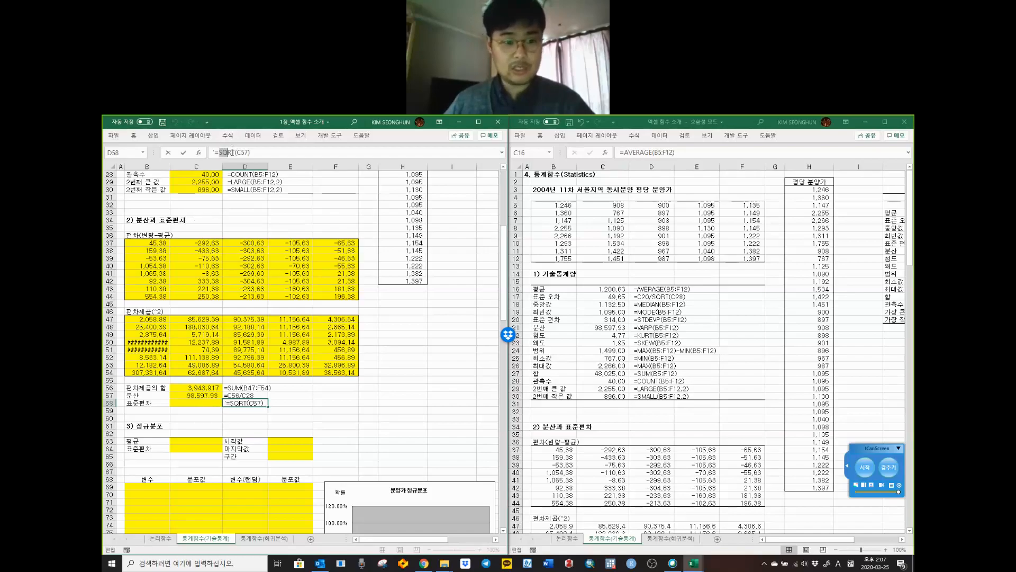
left_click_drag(215, 153, 257, 154)
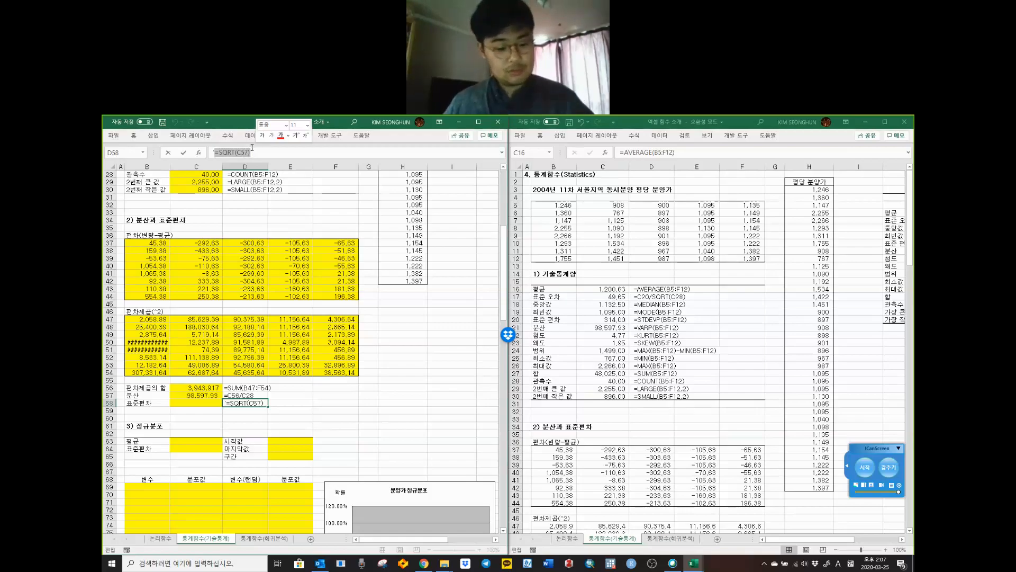
left_click(208, 404)
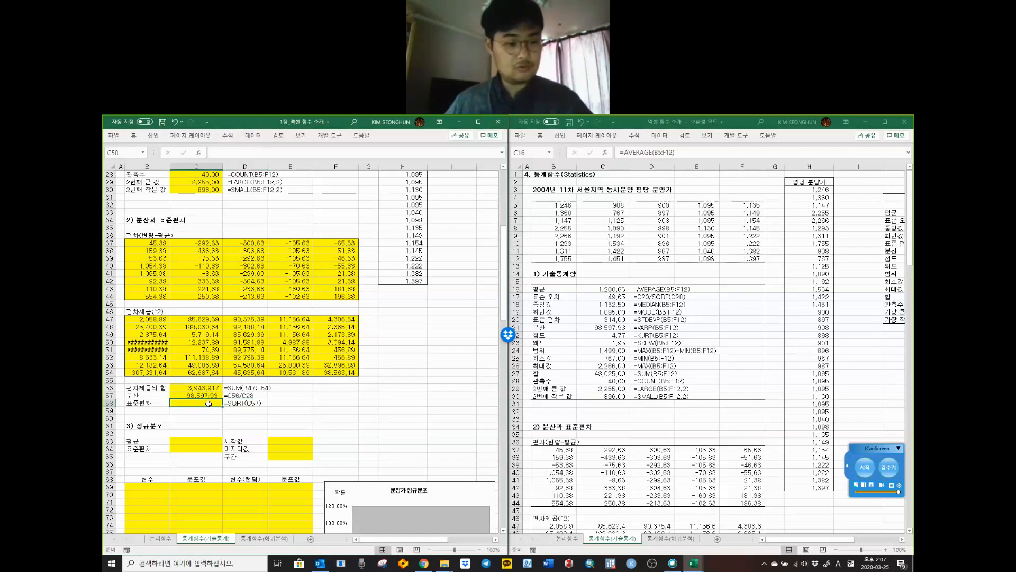
left_click(283, 152)
key("ctrl+v")
key("Return")
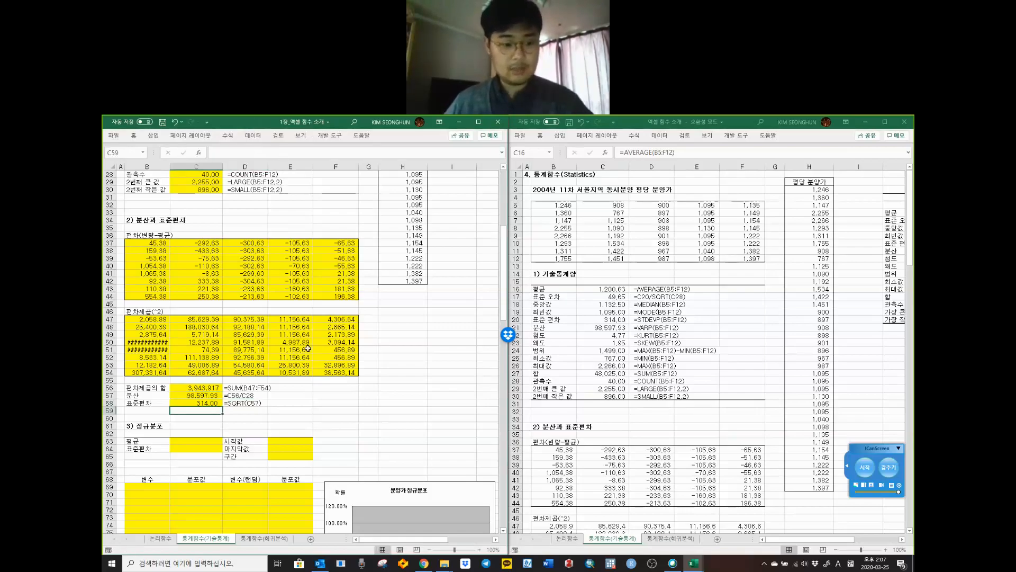
Step: Check the formulas for 평균, 표준편차, 시작값, 마지막값 and 구간 in the completed workbook's 정규분포 section
left_click(341, 372)
scroll(342, 372, "down", 8)
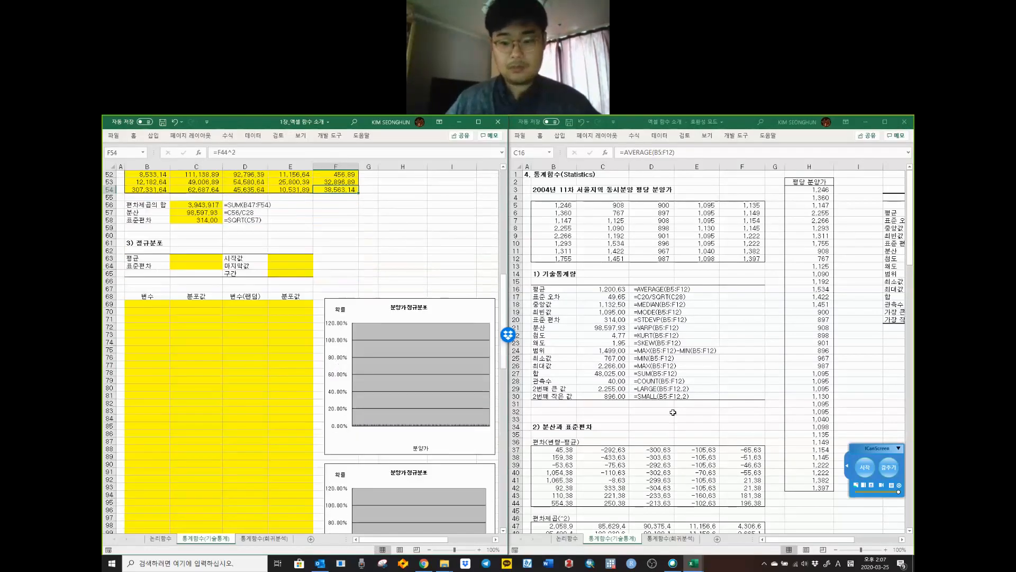
scroll(703, 360, "down", 16)
scroll(703, 359, "down", 1)
left_click(613, 259)
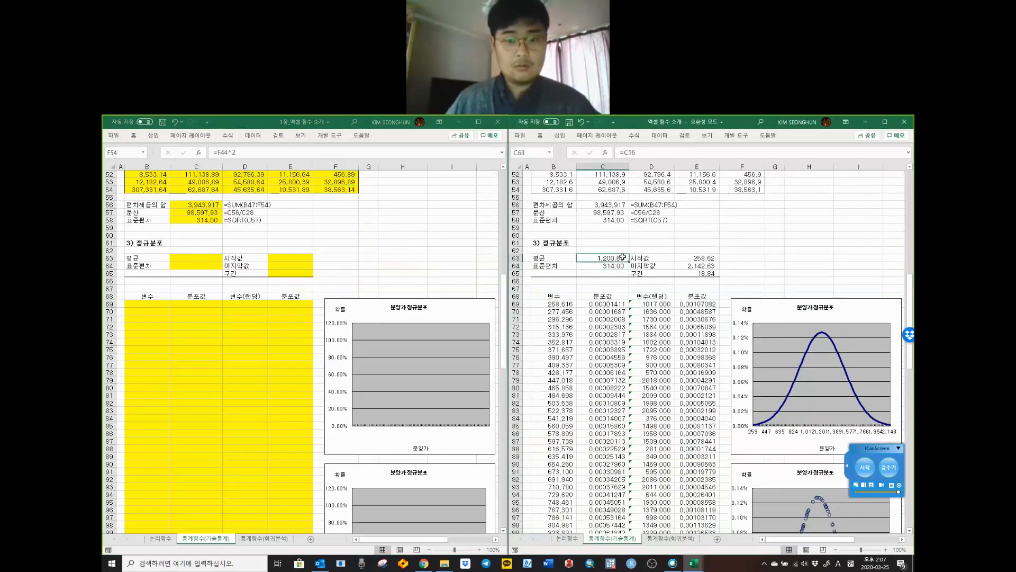
left_click(618, 265)
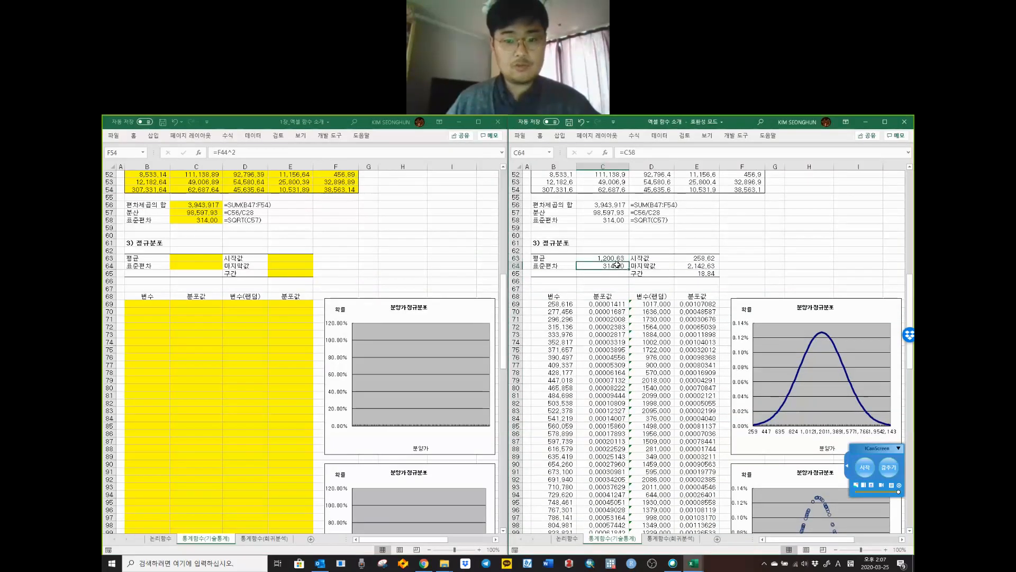
left_click(693, 255)
left_click(695, 266)
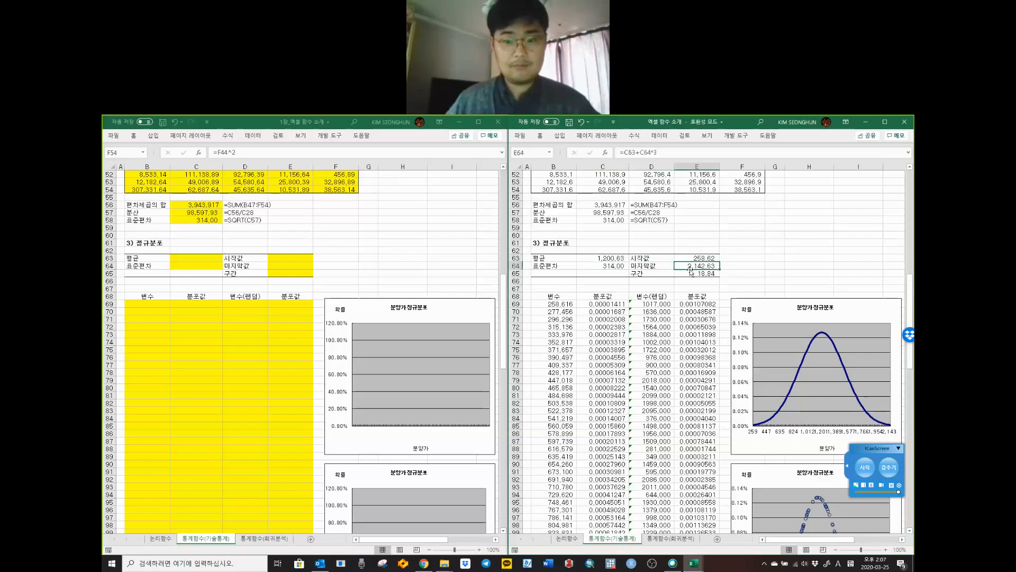
left_click(689, 274)
left_click(671, 298)
Step: Copy C63:C64 (평균 and 표준편차) from the completed workbook and paste only the formulas into the practice sheet from C63
left_click(618, 259)
left_click_drag(591, 264, 594, 269)
key("ctrl+c")
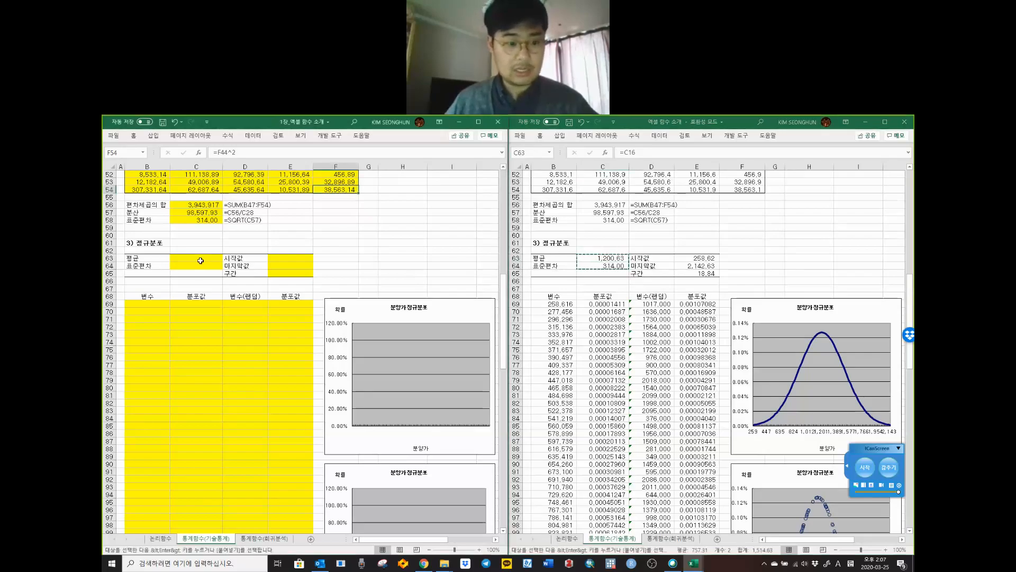
right_click(204, 258)
left_click(227, 301)
left_click(218, 285)
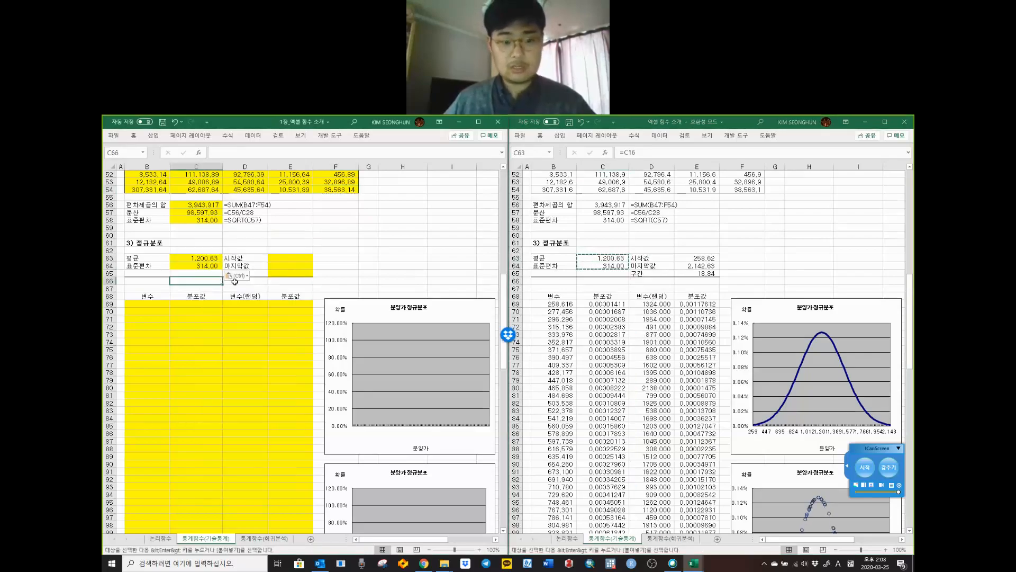
Step: Examine which cells the 시작값 formula in E63 of the completed workbook refers to, leaving the formula as it is
left_click(694, 258)
key("Escape")
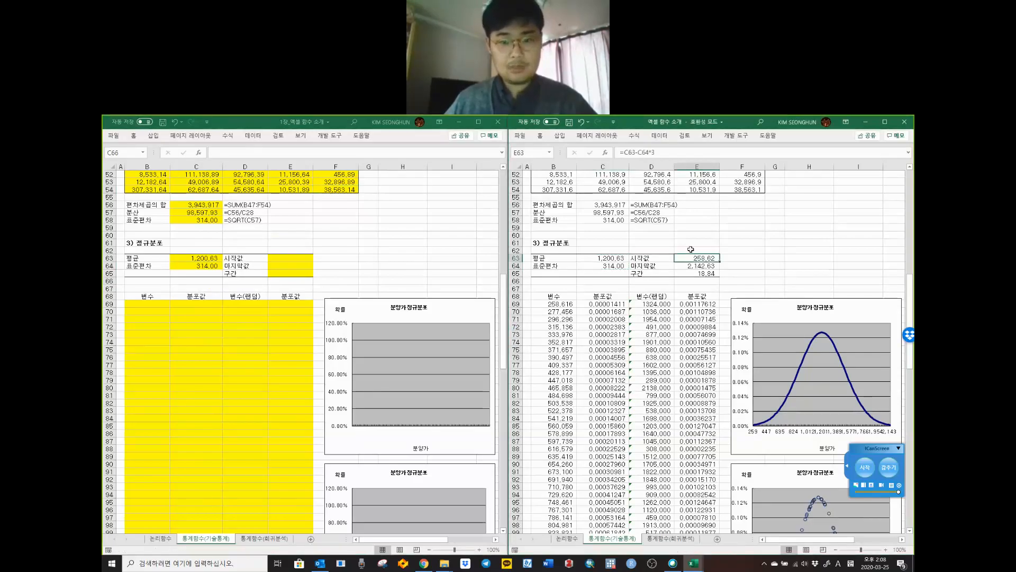
left_click_drag(649, 152, 663, 152)
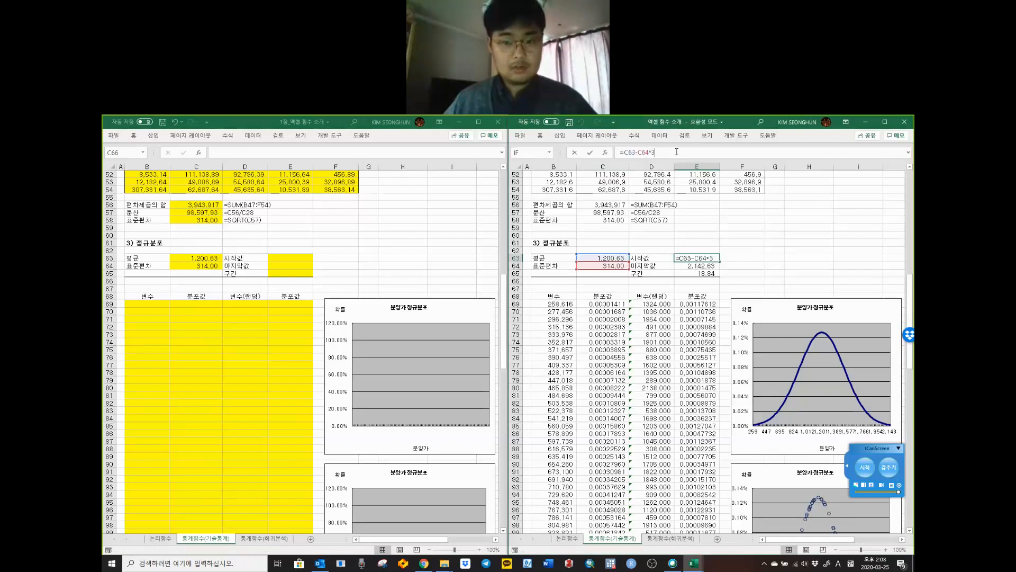
key("Return")
left_click(789, 242)
key("ctrl+z")
left_click(748, 267)
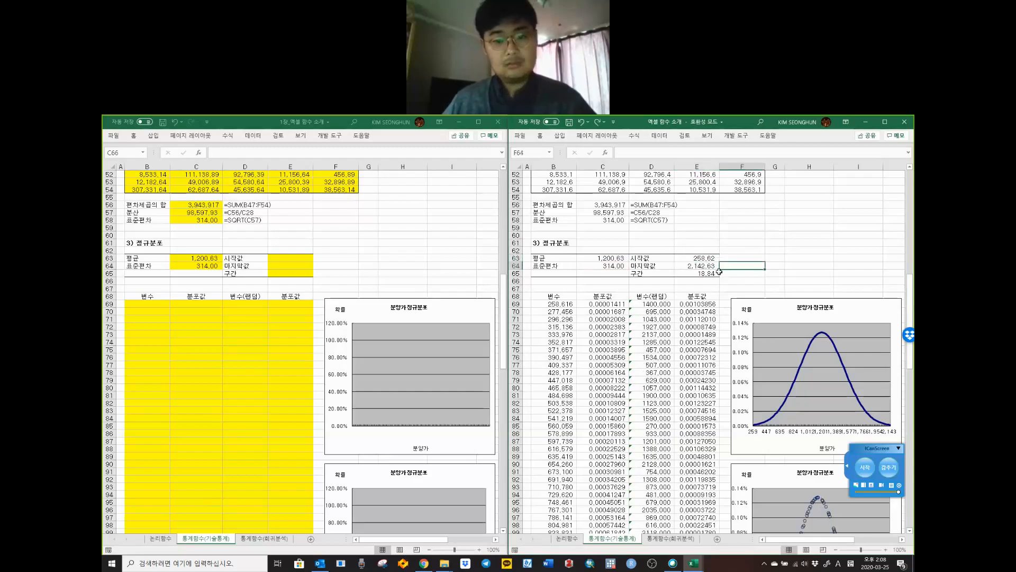
Step: Copy E63:E64 (시작값 and 마지막값) from the completed workbook and paste only the formulas into the practice sheet from E63
left_click_drag(704, 258, 710, 265)
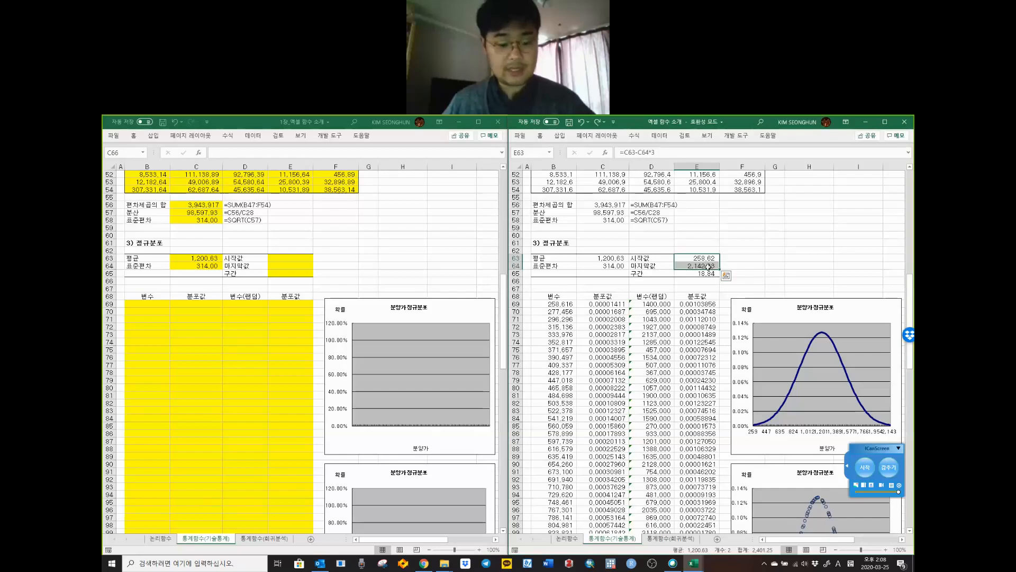
key("ctrl+c")
left_click(291, 257)
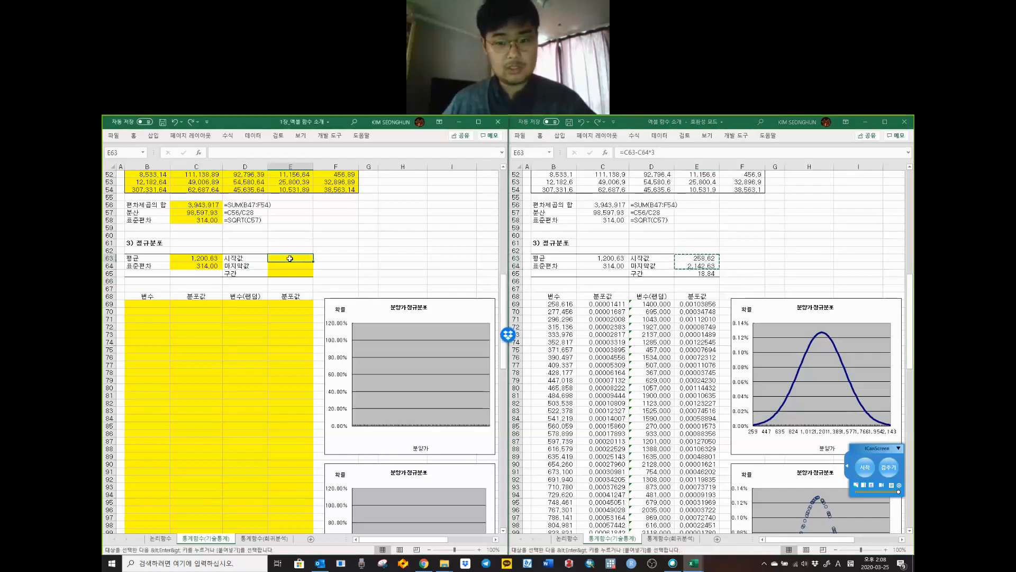
right_click(291, 259)
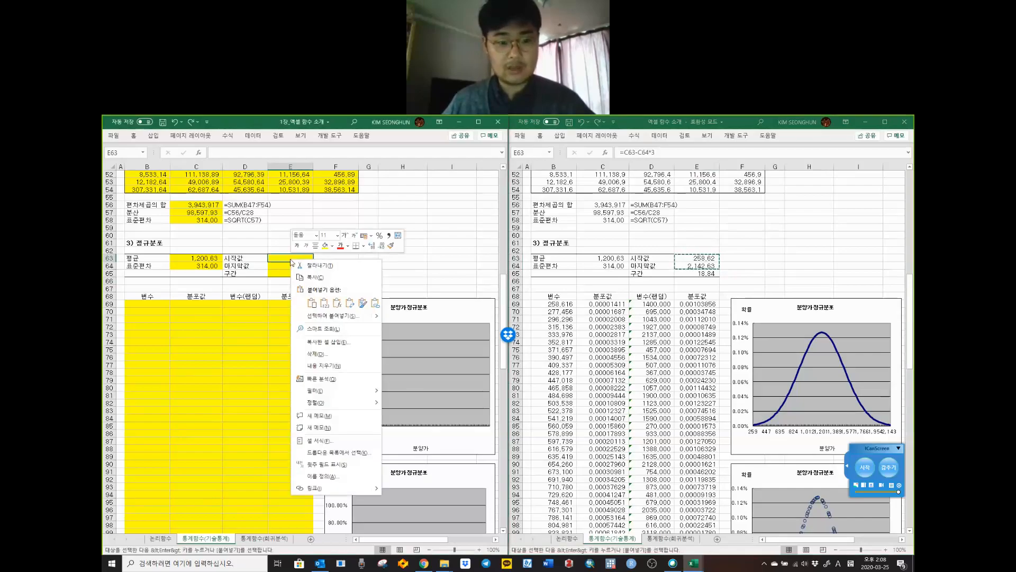
left_click(338, 303)
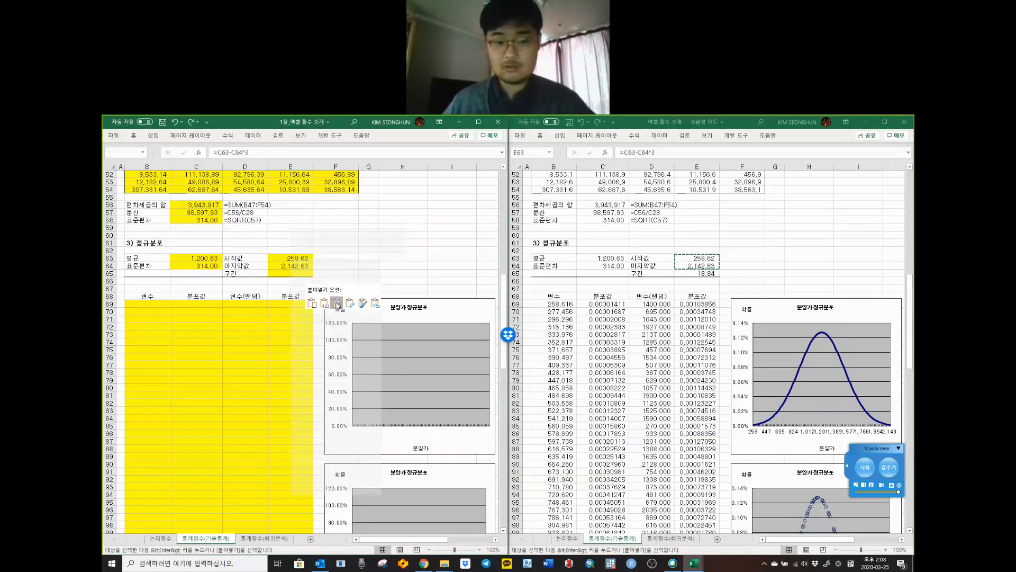
left_click(394, 243)
Step: Check how the completed workbook's 구간 in E65 relates to 시작값 and 마지막값 in E63:E64
left_click(697, 273)
left_click(697, 272)
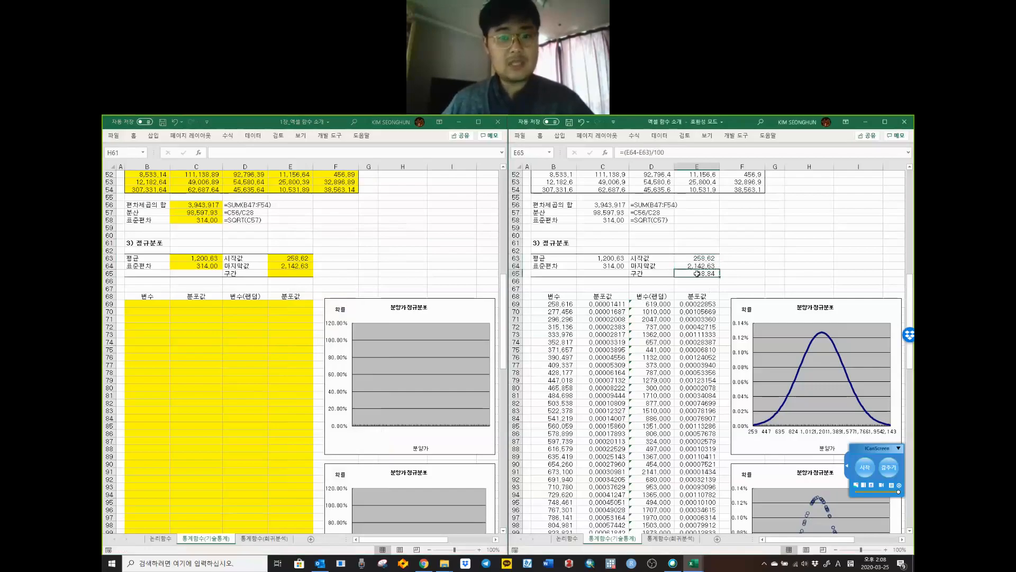
left_click_drag(695, 261, 695, 266)
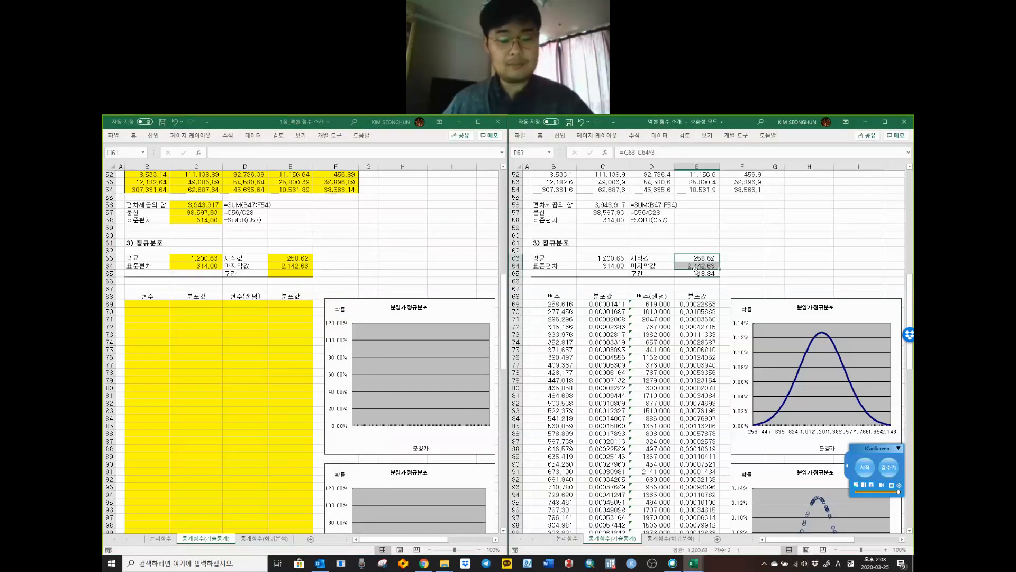
left_click(695, 273)
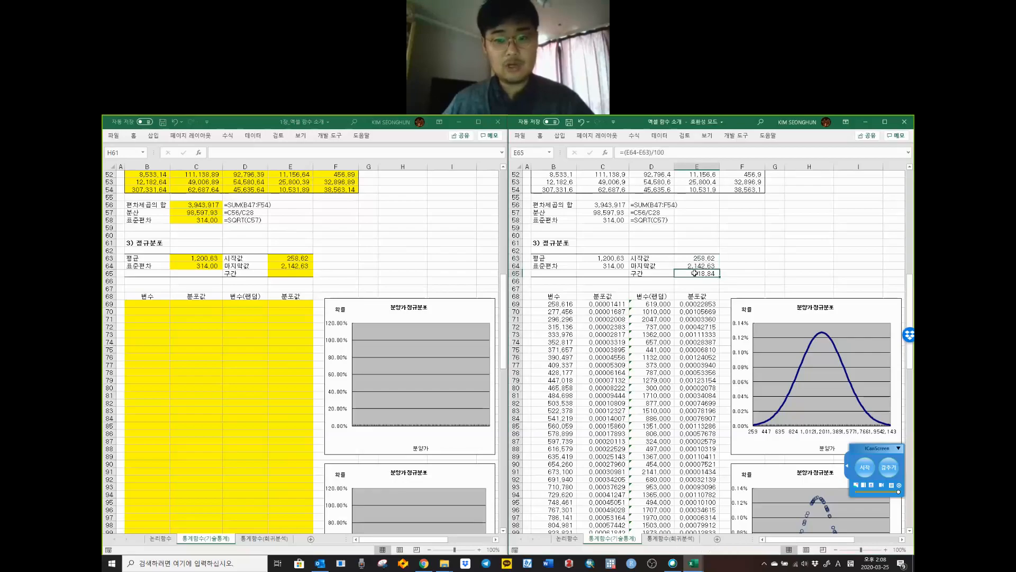
Step: Copy the formula =(E64-E63)/100 from the completed workbook's E65 and enter it as the 구간 formula in the practice sheet's E65
left_click(693, 148)
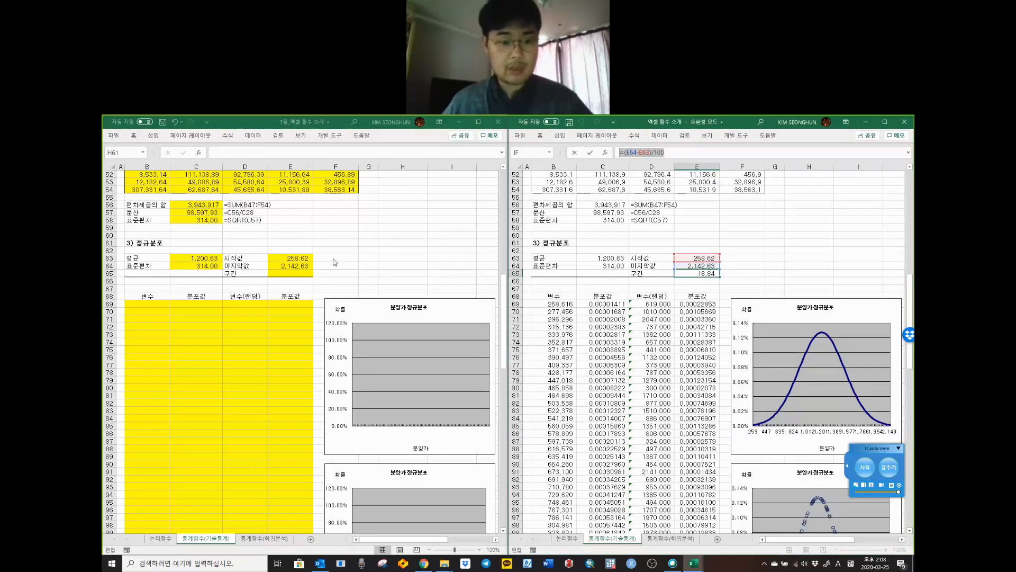
key("Escape")
left_click(287, 274)
left_click(286, 152)
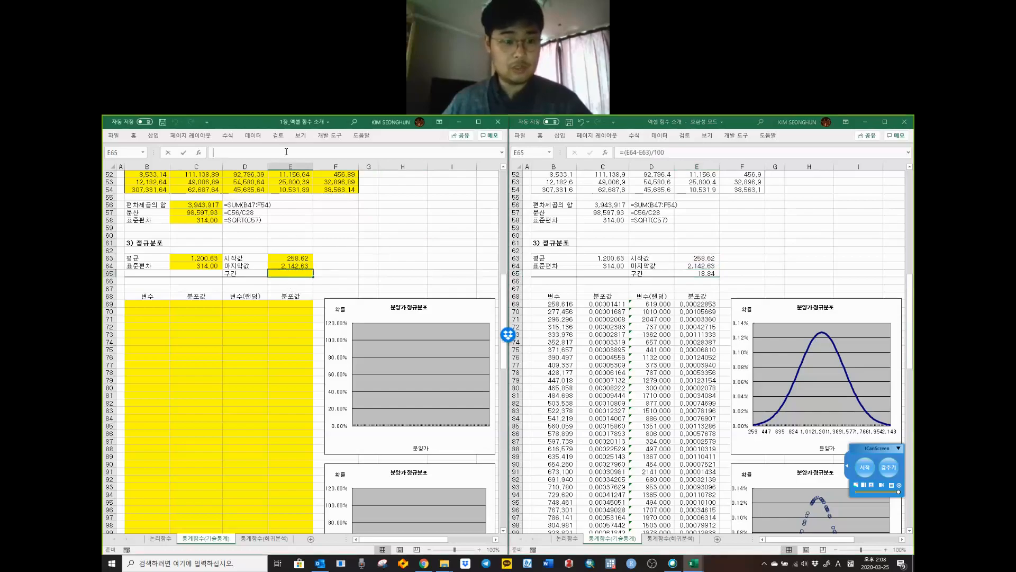
key("ctrl+v")
left_click_drag(220, 152, 242, 155)
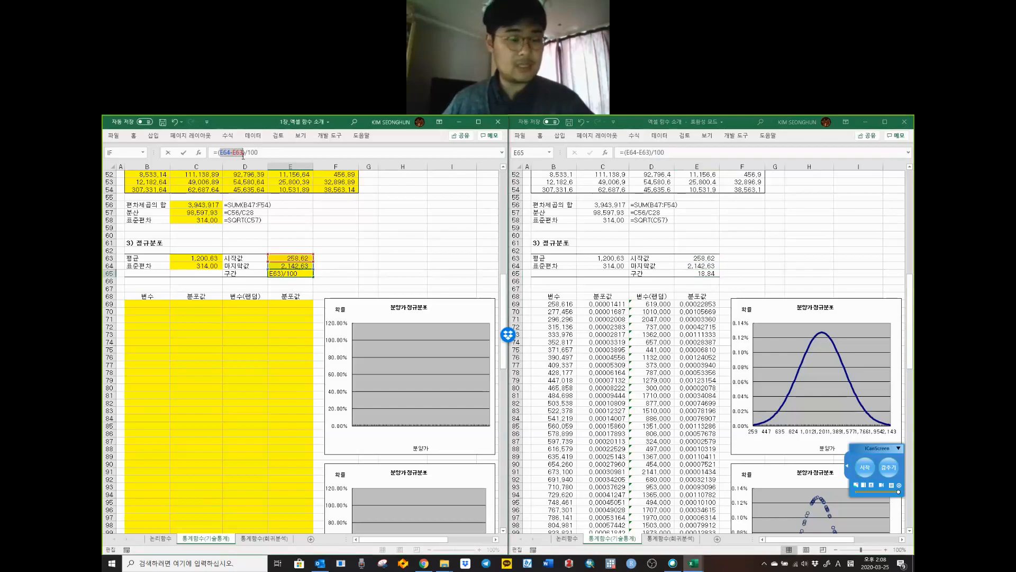
left_click(262, 154)
triple_click(232, 153)
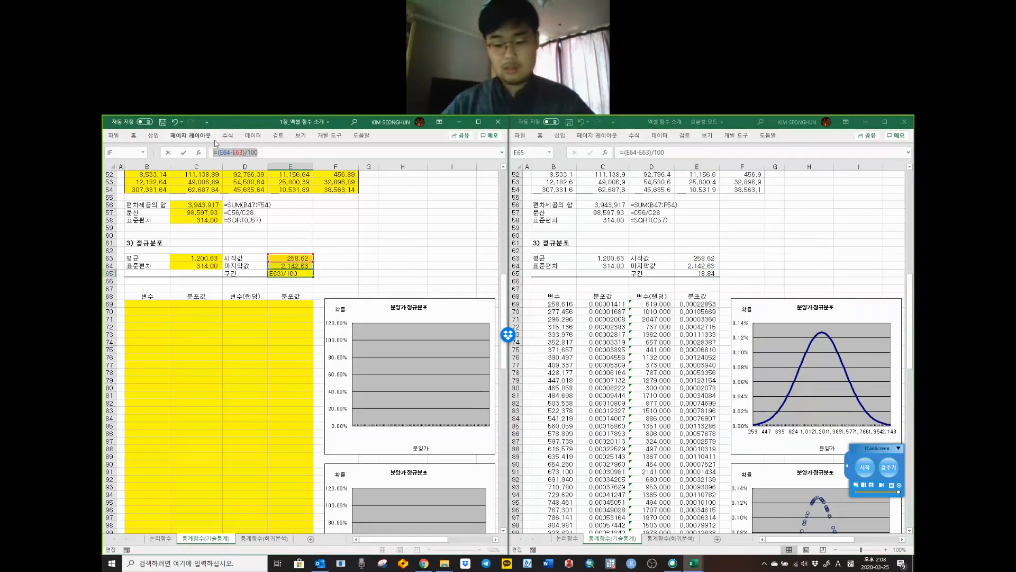
key("Escape")
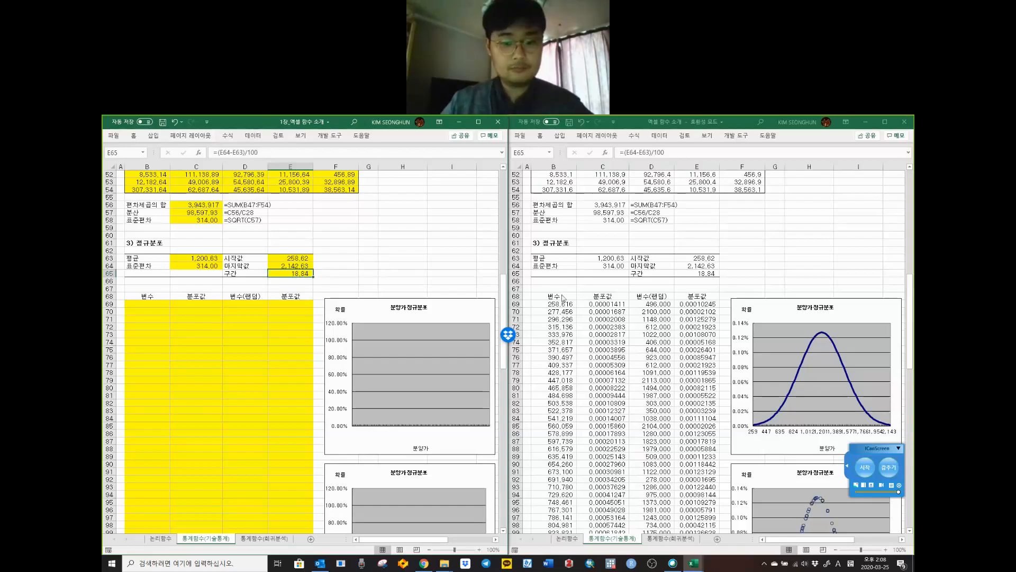
Step: Examine the first 변수 formulas in B69 and B70 of the completed workbook without changing them
left_click(560, 312)
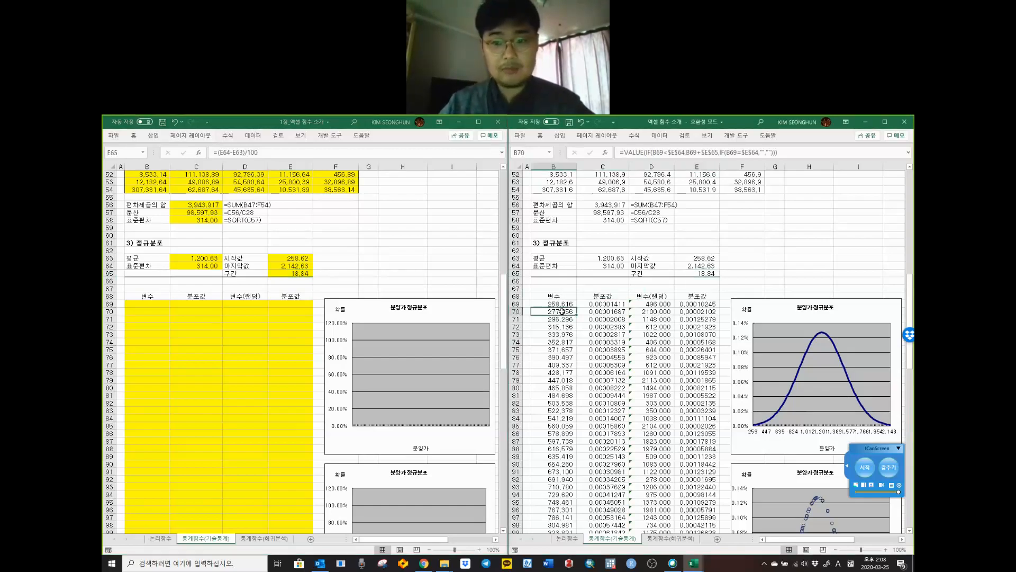
left_click(561, 304)
type("=VALUE(E63)")
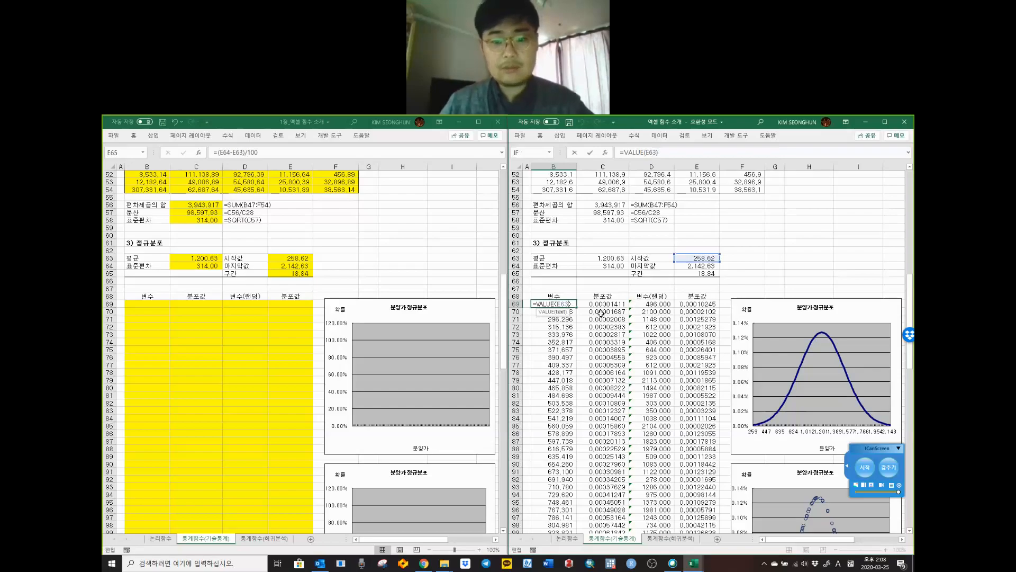
key("ctrl+Return")
double_click(561, 313)
key("Escape")
left_click(560, 305)
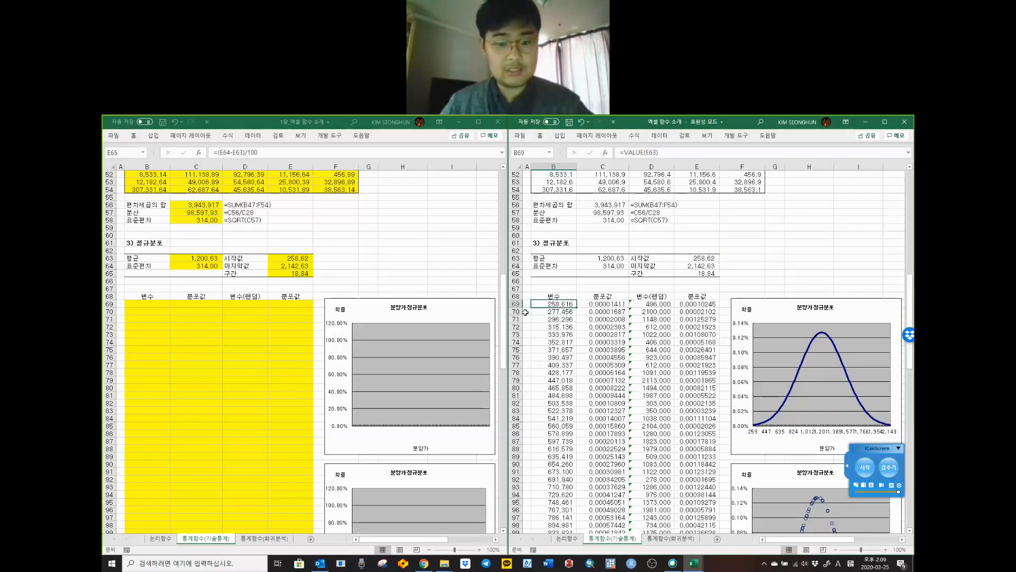
Step: Check how far the completed workbook's 변수 column runs and inspect the formula of its last entry in B169
scroll(525, 312, "down", 20)
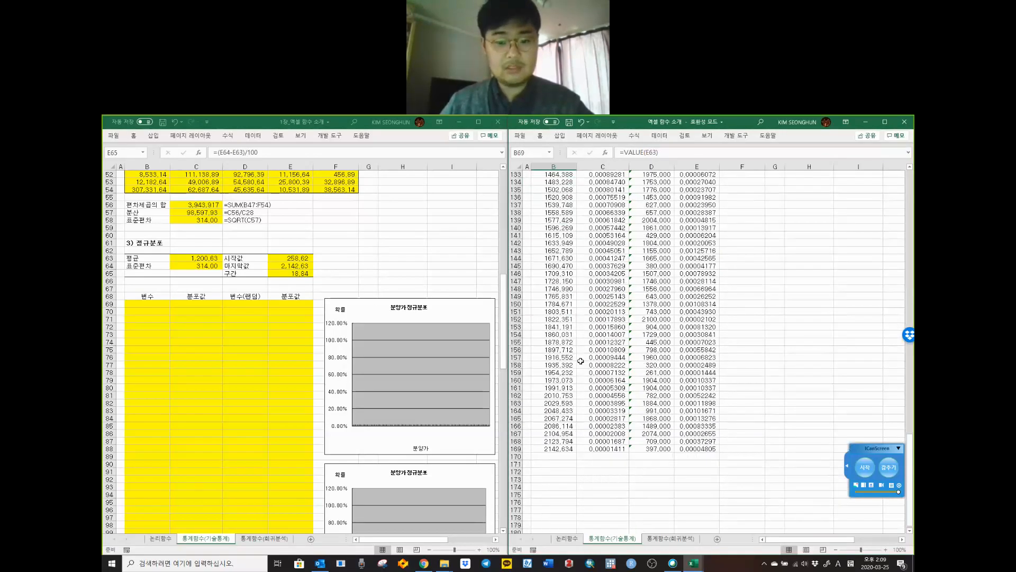
scroll(581, 361, "down", 2)
left_click(562, 405)
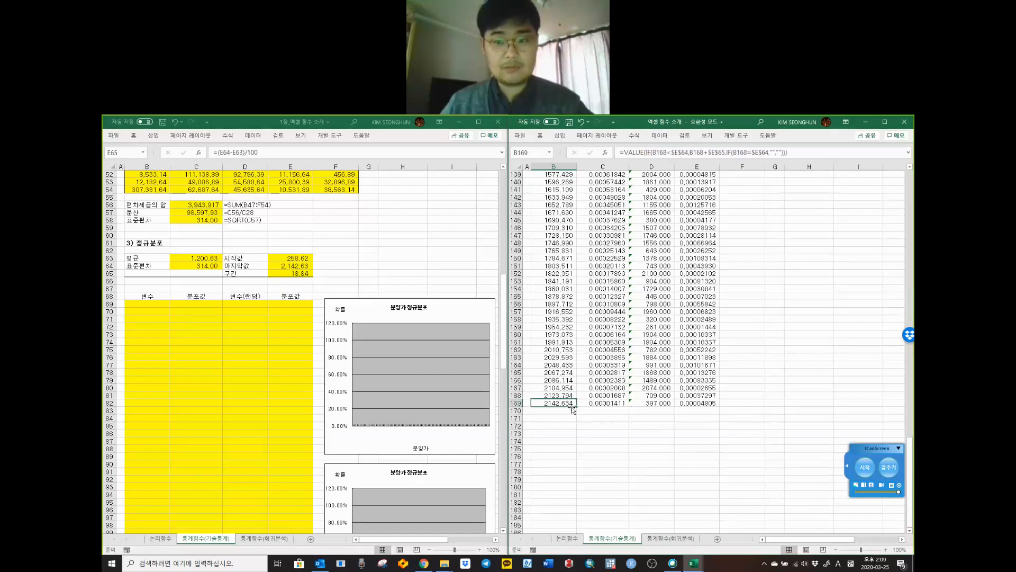
middle_click(620, 442)
scroll(570, 295, "down", 18)
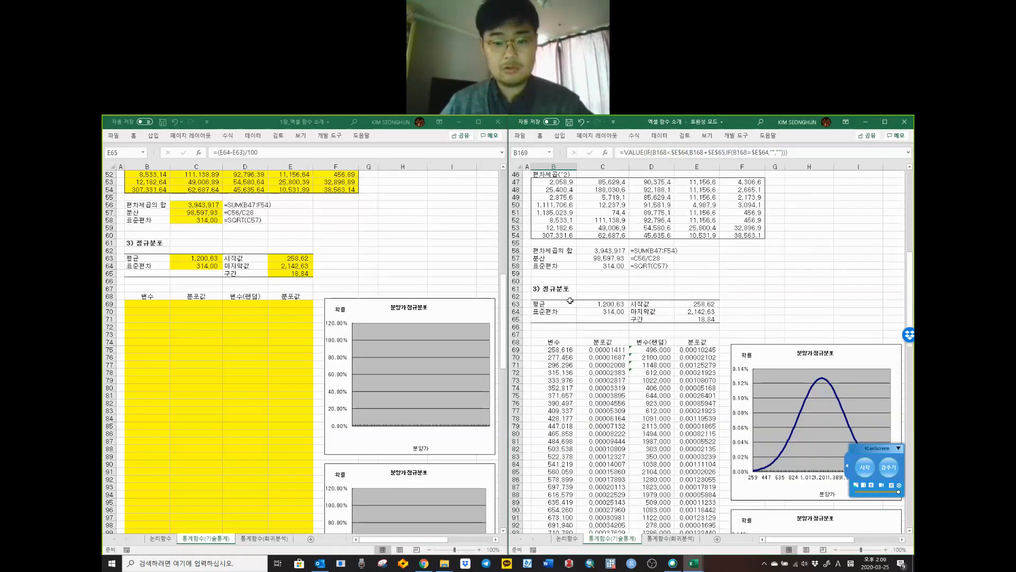
Step: Check the first 변수 formula in the completed workbook's B69 and enter =VALUE(E63) in the practice sheet's B69
left_click(556, 281)
left_click_drag(676, 155, 620, 153)
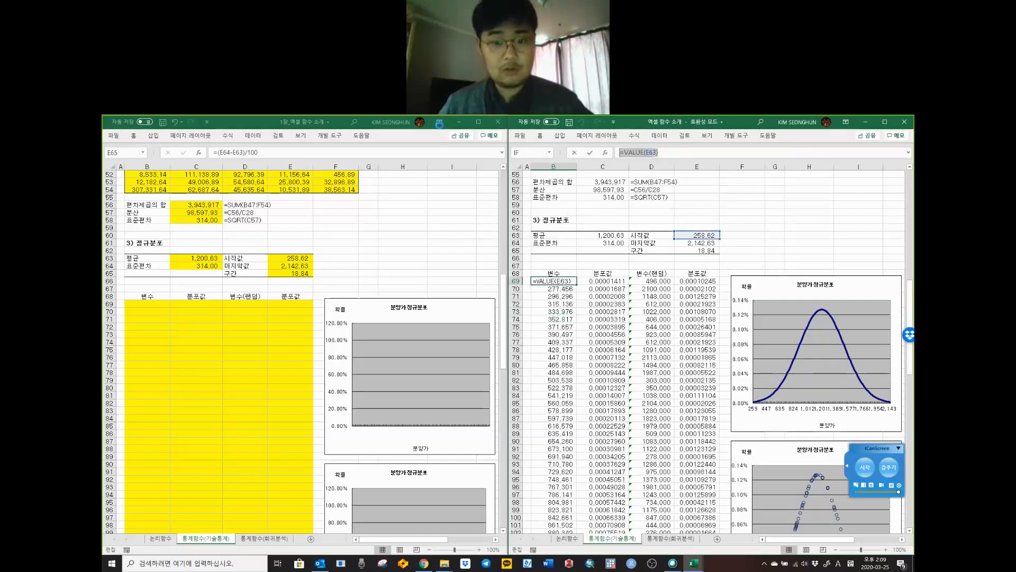
key("Escape")
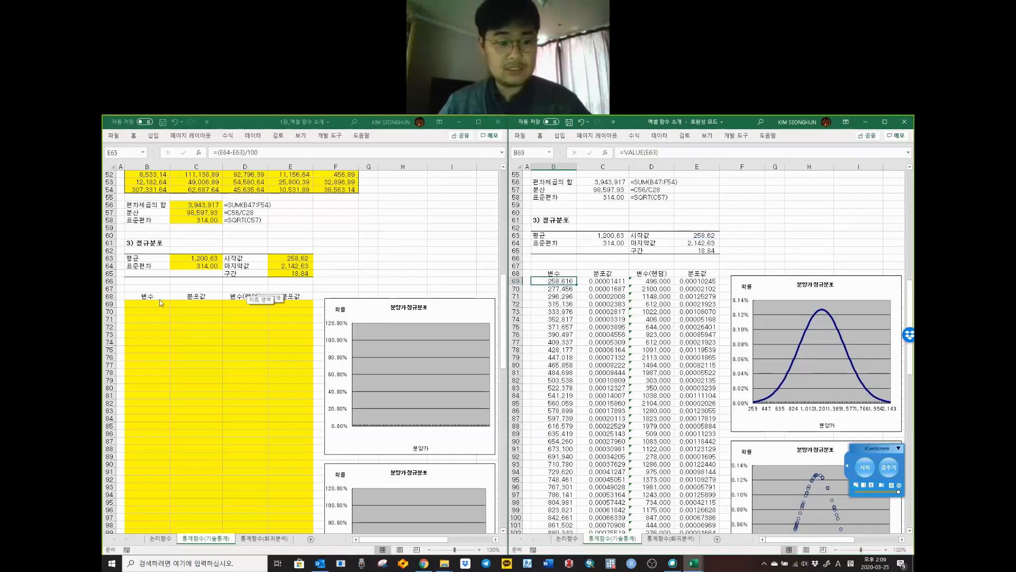
left_click(147, 304)
type("=VALUE(")
left_click(297, 260)
key("Return")
left_click(298, 260)
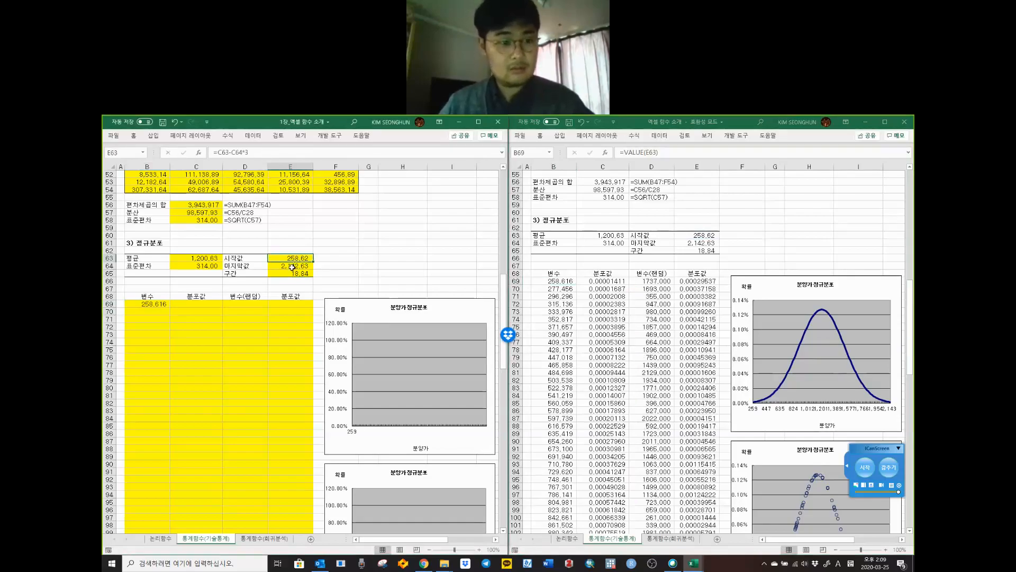
left_click(196, 319)
left_click(157, 305)
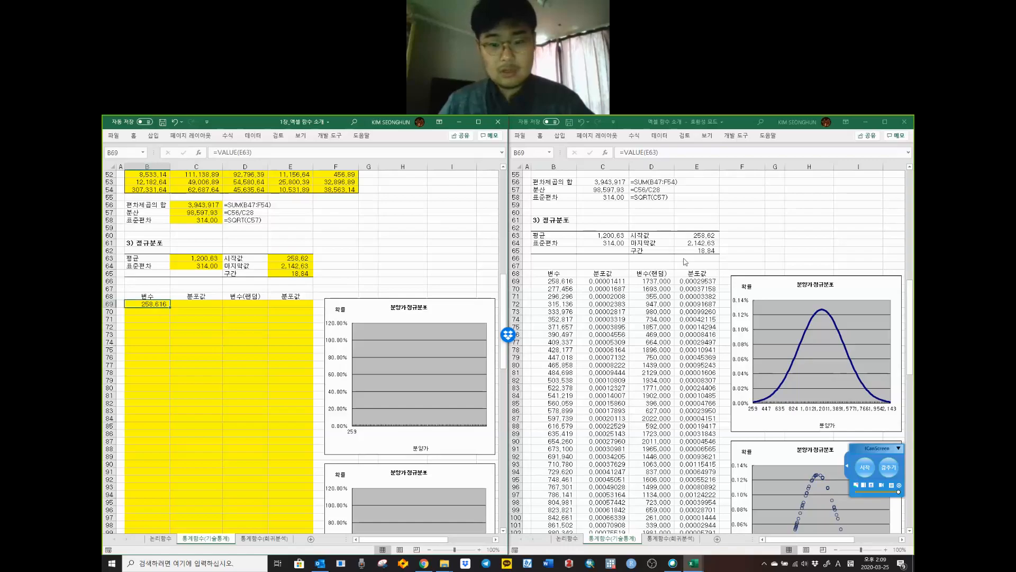
left_click(553, 289)
left_click_drag(787, 151, 620, 152)
key("ctrl+c")
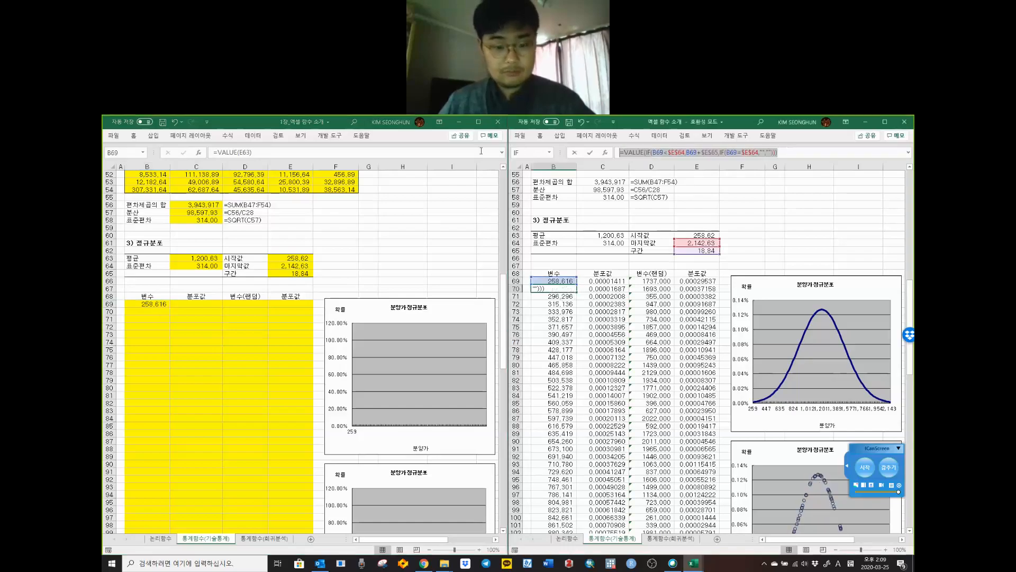
left_click(147, 311)
left_click(274, 151)
key("ctrl+v")
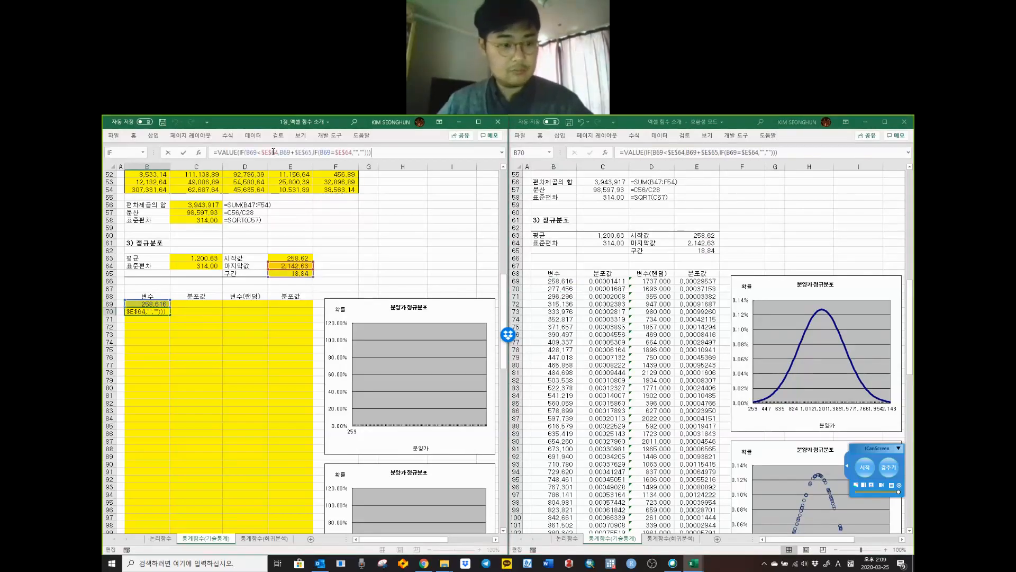
left_click_drag(225, 151, 369, 151)
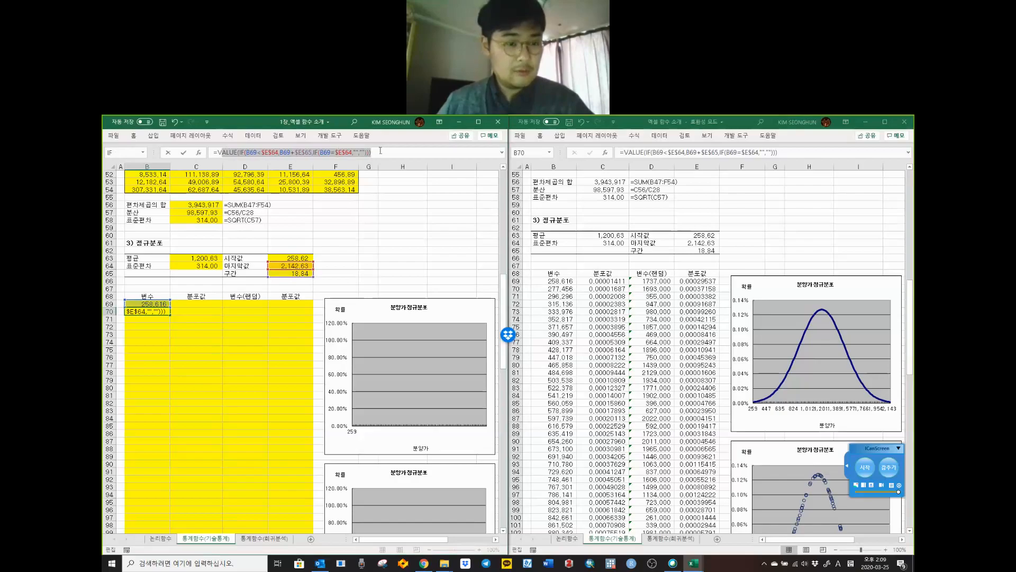
left_click(349, 153)
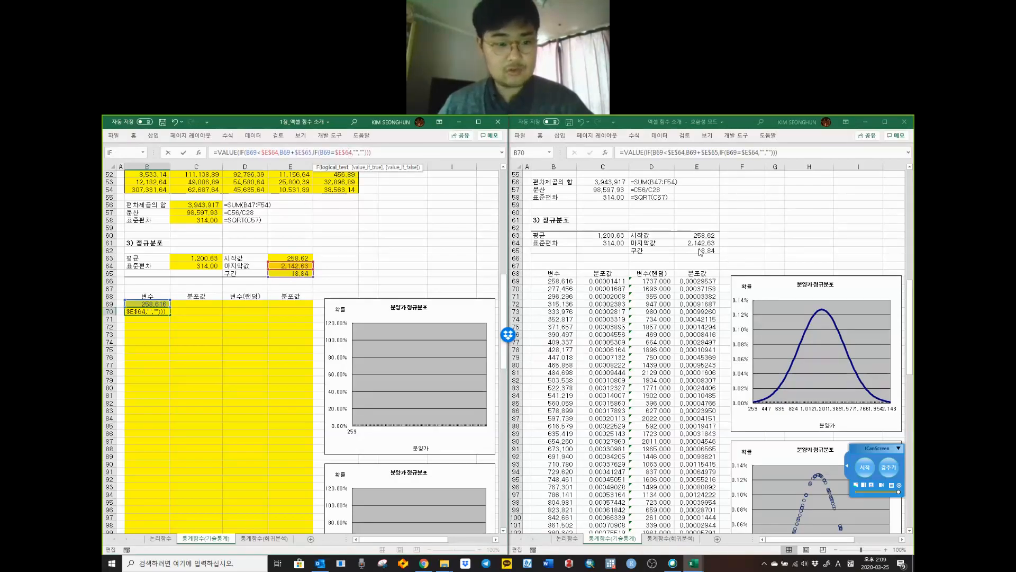
left_click_drag(384, 152, 175, 156)
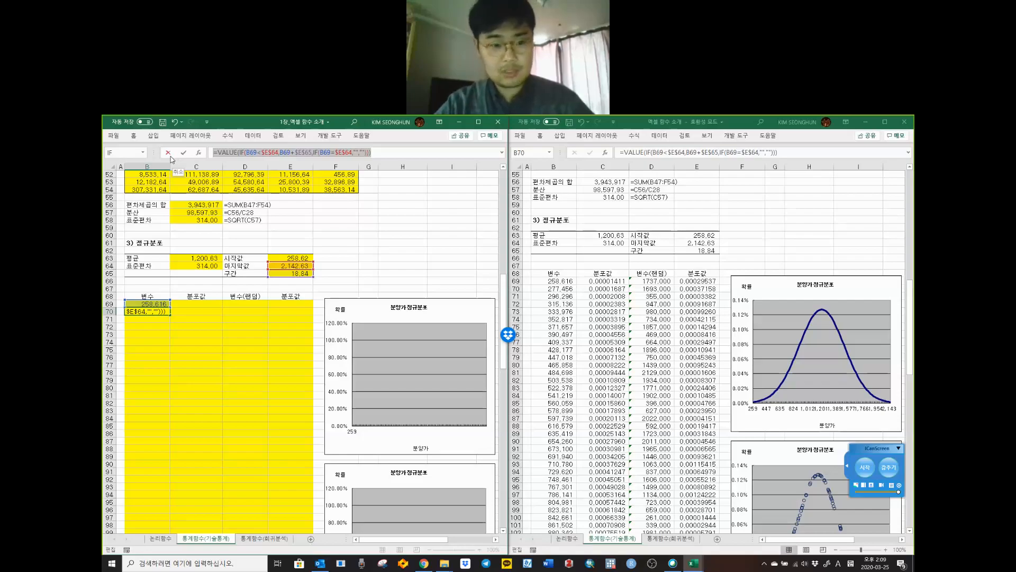
key("BackSpace")
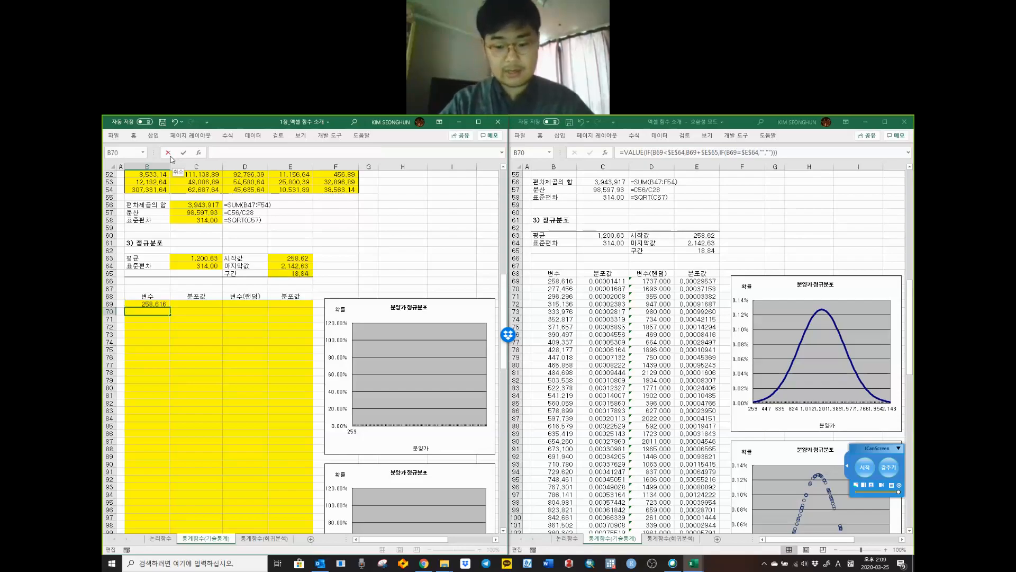
Step: Enter =B69+$E$65 in the practice sheet's B70, keeping the 구간 reference absolute
type("=")
left_click(291, 259)
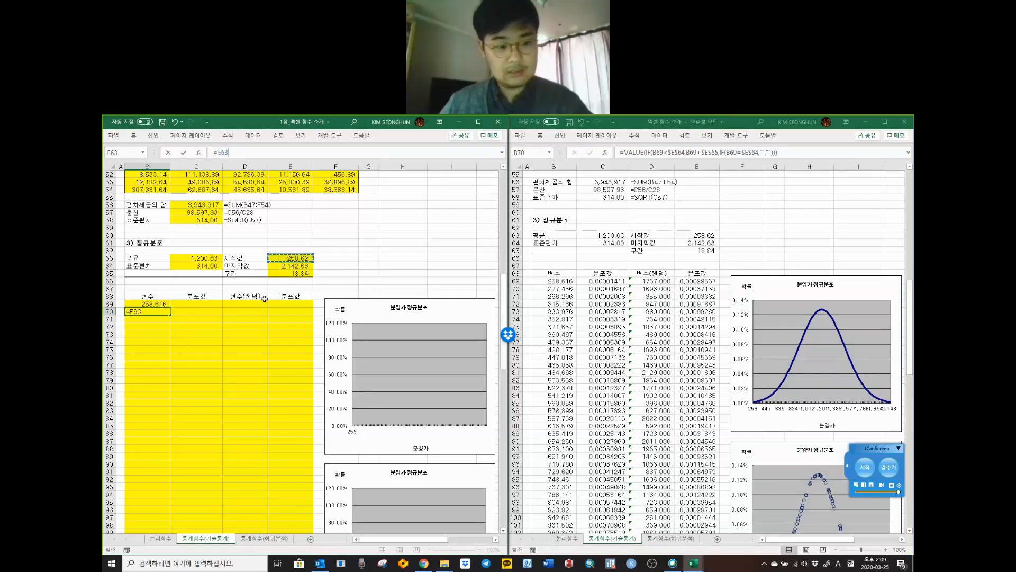
left_click(158, 304)
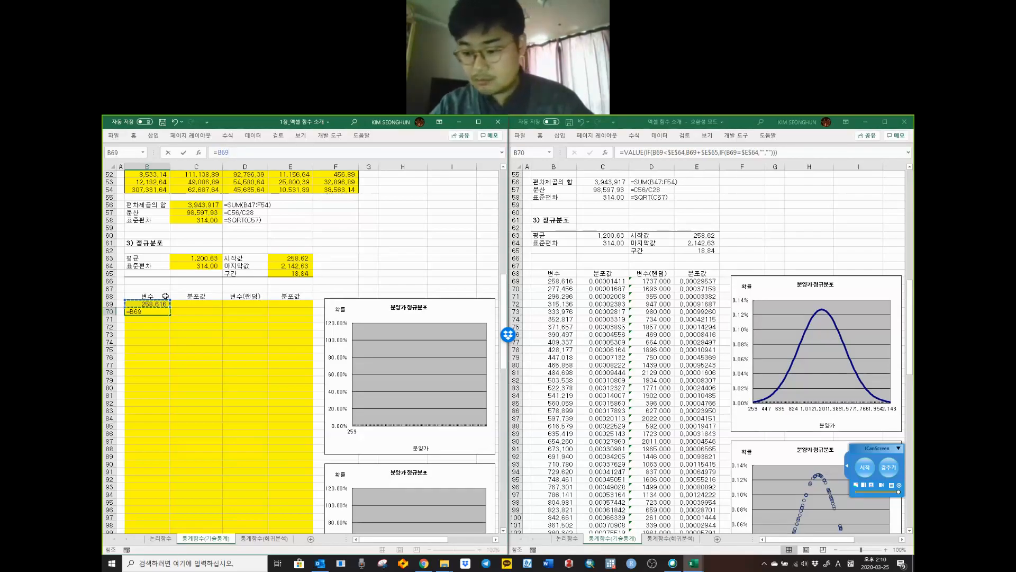
type("+")
left_click(308, 273)
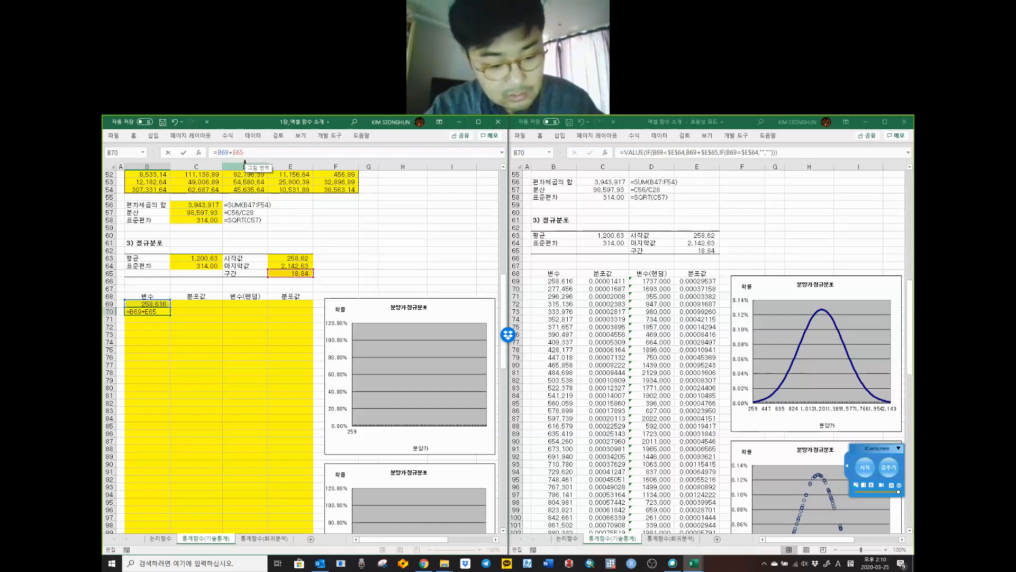
type("$E")
type("$")
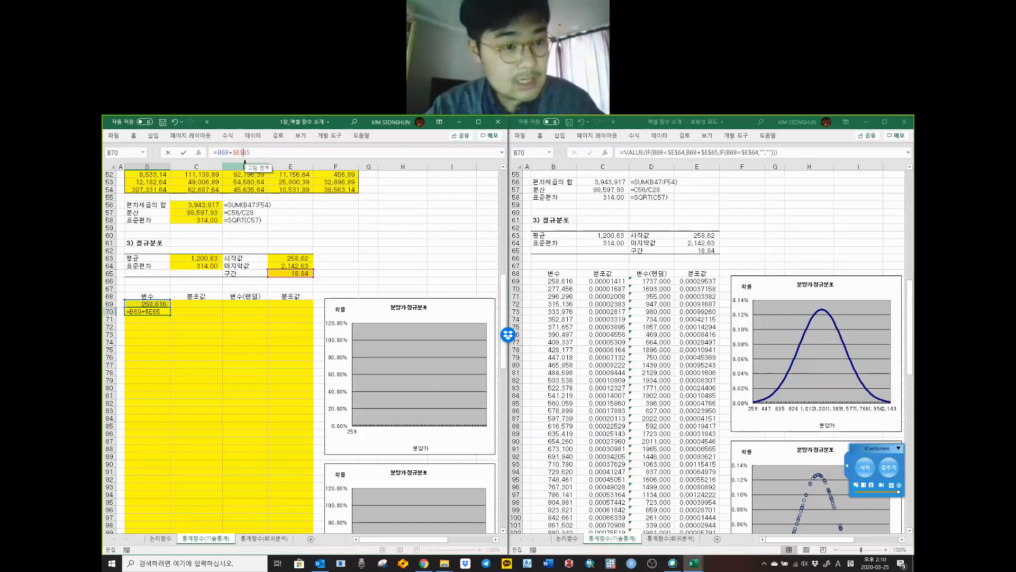
key("ctrl+Return")
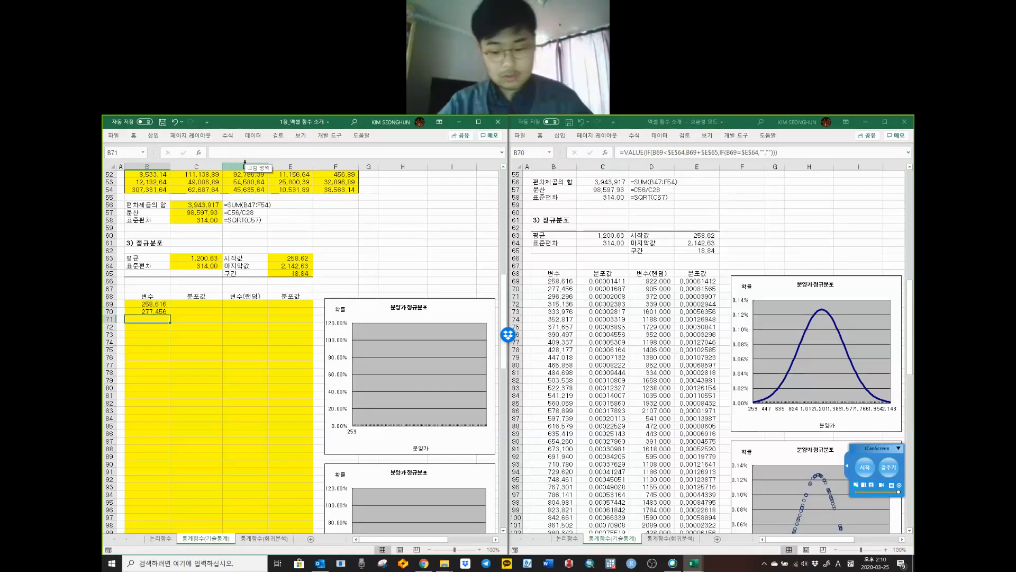
Step: Copy the B70 formula down the practice sheet's 변수 column to B176, pasting formulas only
key("ctrl+c")
scroll(198, 322, "down", 20)
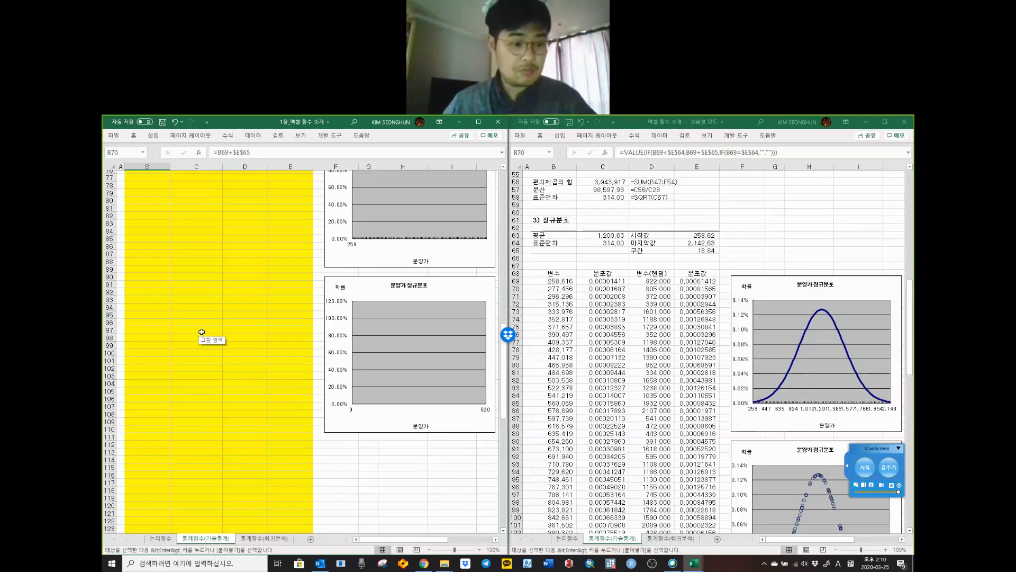
scroll(201, 332, "down", 6)
left_click_drag(165, 479, 162, 479)
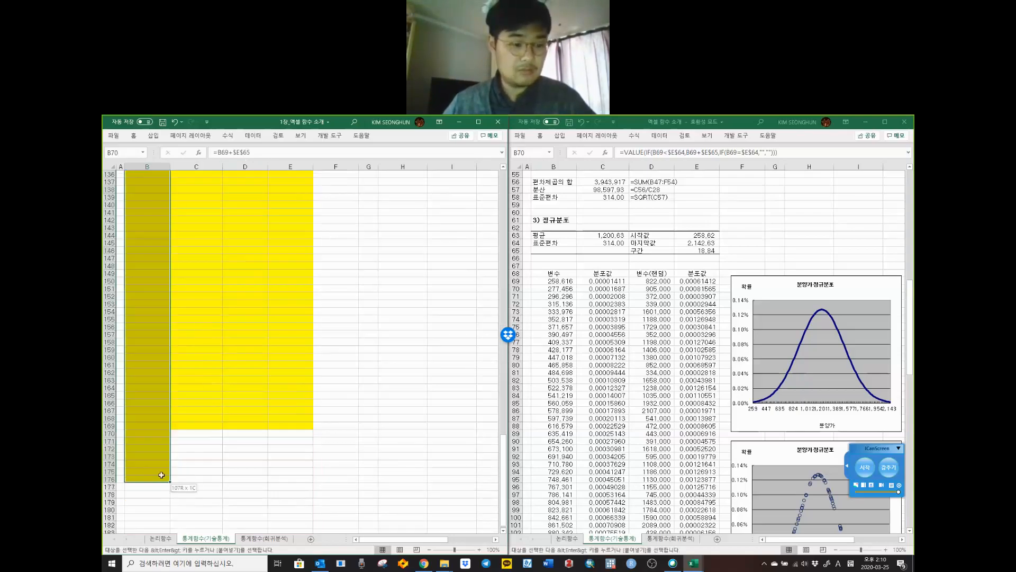
right_click(156, 445)
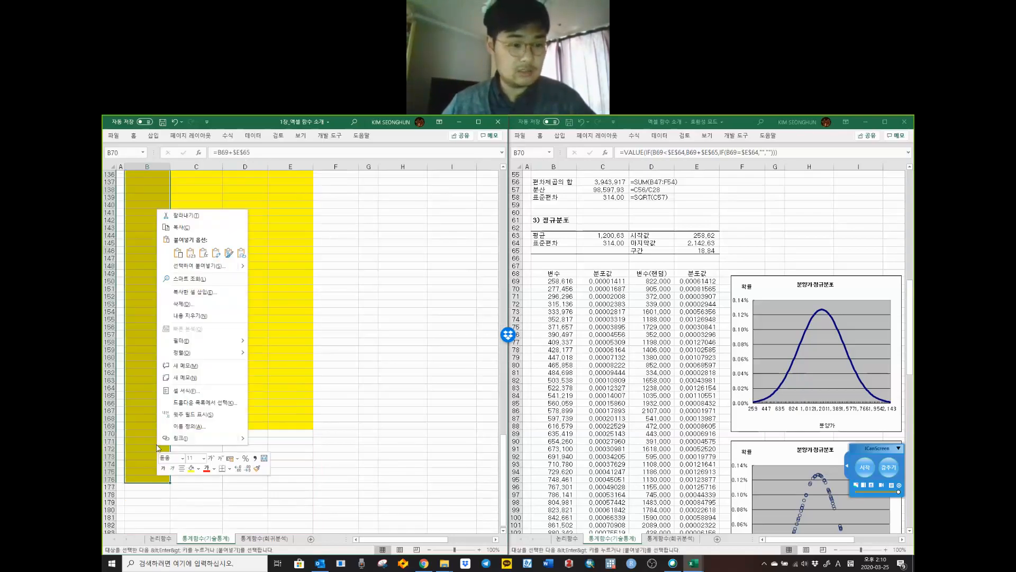
left_click(203, 254)
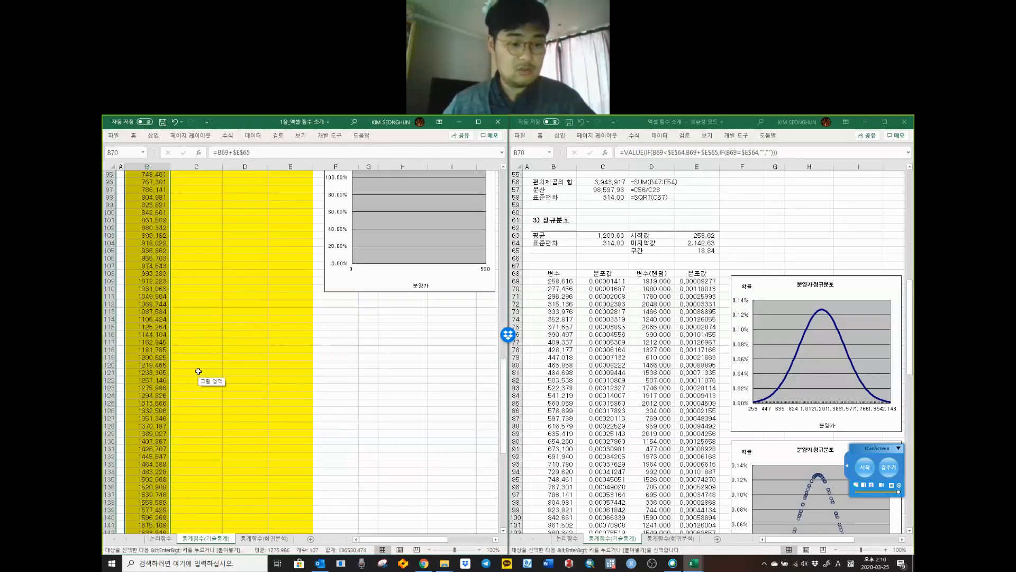
left_click(150, 395)
left_click(165, 472)
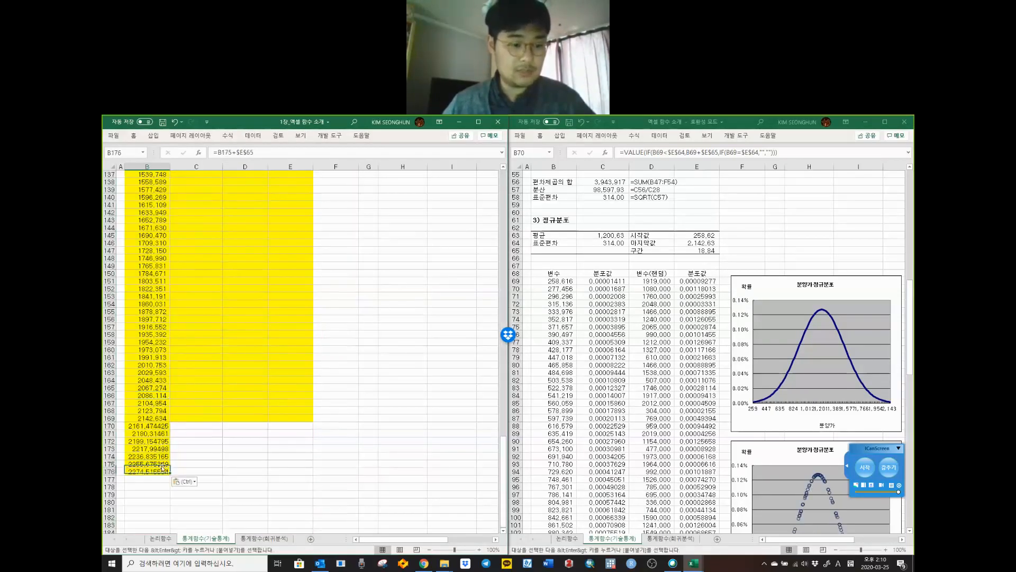
Step: Format the 변수 values in B69:B176 of the practice sheet to two decimal places
scroll(182, 383, "up", 20)
scroll(183, 380, "up", 7)
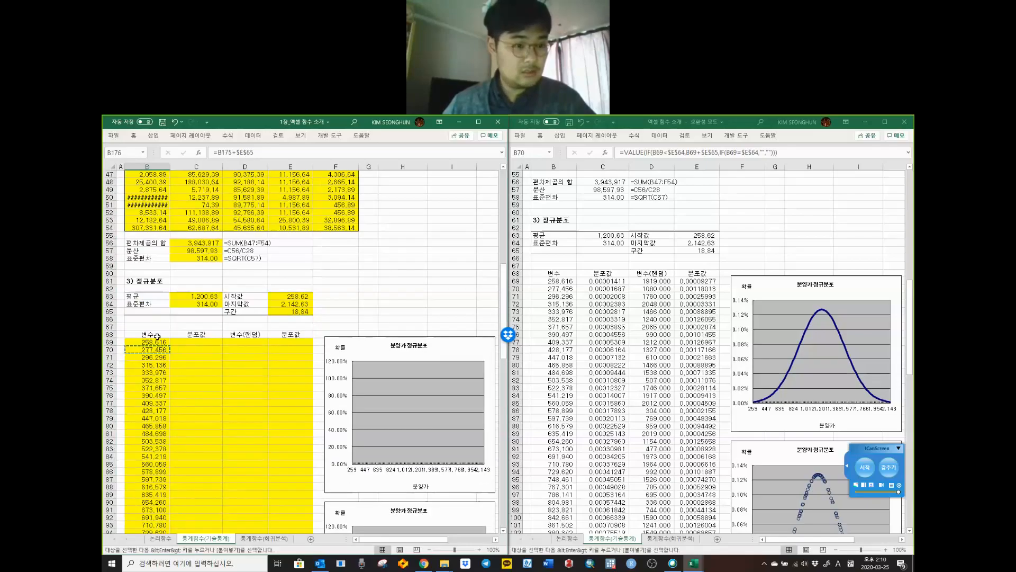
left_click(154, 342, "shift")
right_click(150, 361)
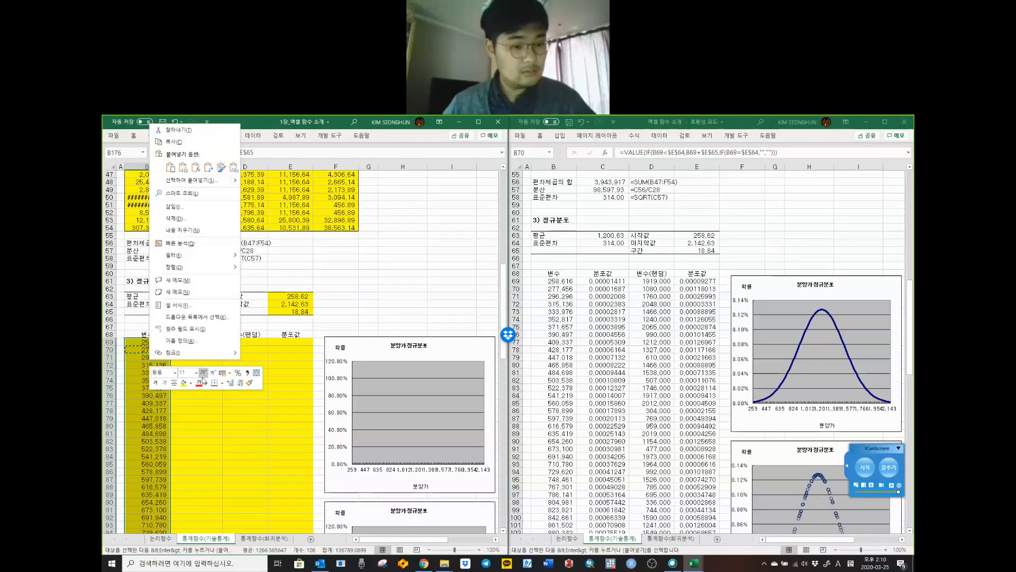
left_click(230, 384)
left_click(239, 384)
left_click(240, 384)
left_click(240, 384)
left_click(240, 383)
left_click(239, 383)
left_click(229, 334)
Step: Examine the NORMDIST formula behind the first 분포값 in the completed workbook's C69 without changing it
scroll(228, 334, "up", 20)
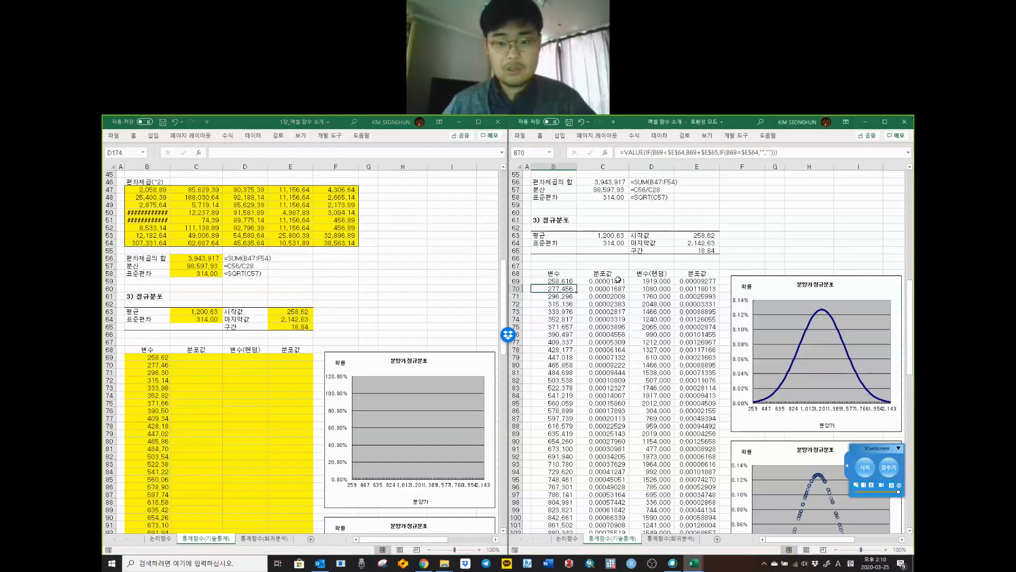
left_click(618, 280)
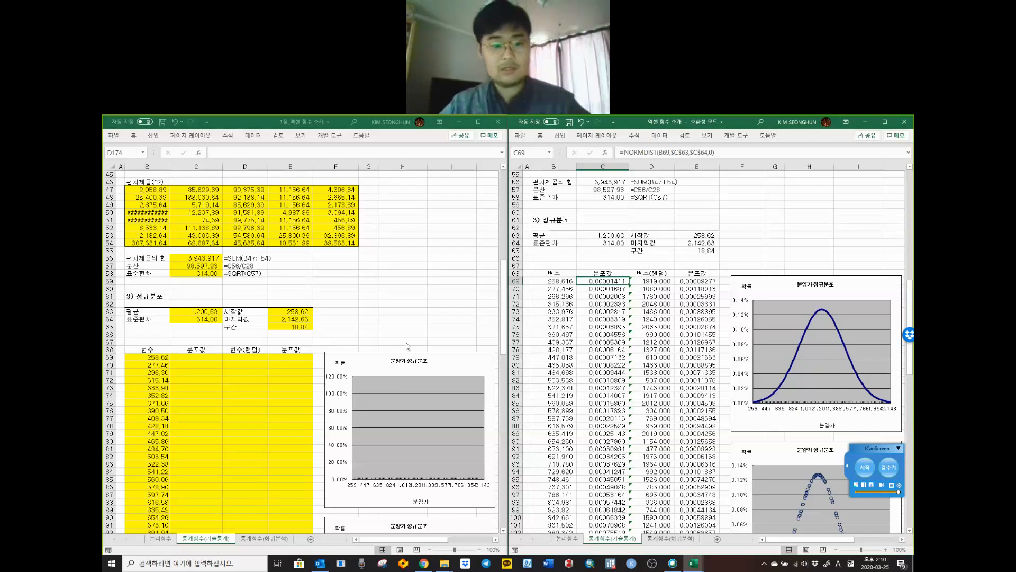
left_click(631, 153)
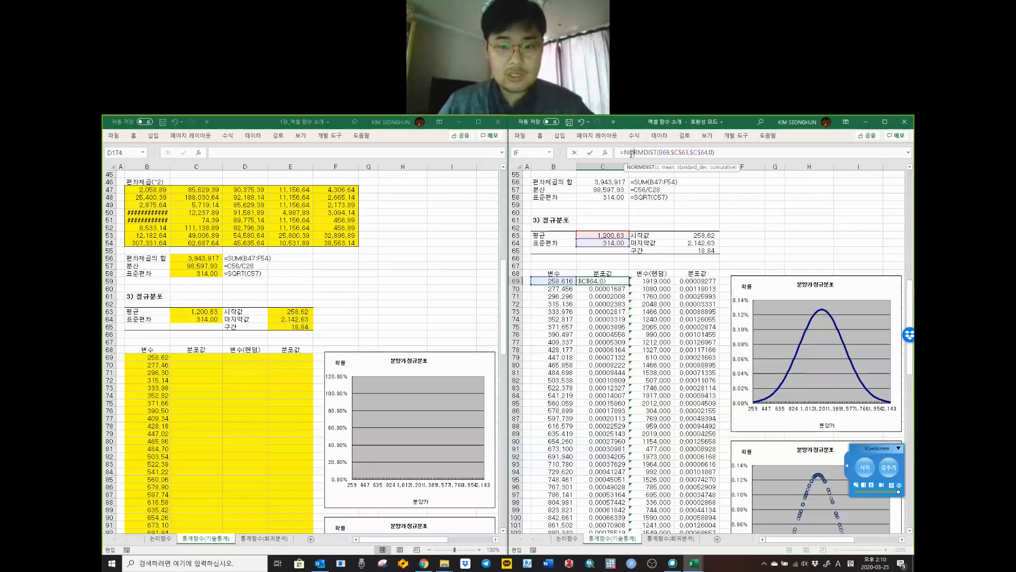
left_click_drag(625, 153, 658, 153)
key("Escape")
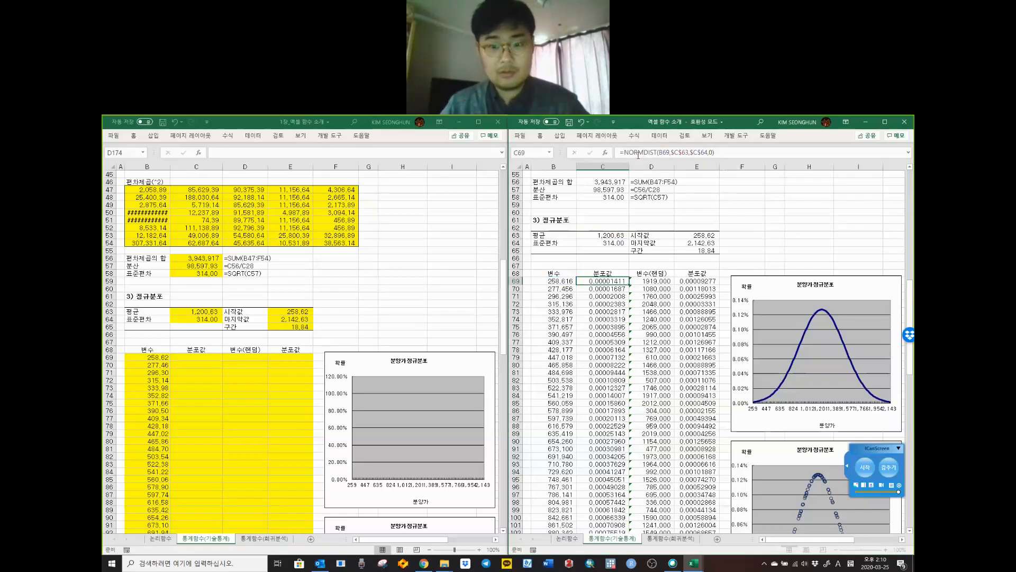
Step: Search the function library for 분포 from the practice sheet's C69 and look up NORM.DIST among the suggested functions
left_click(206, 358)
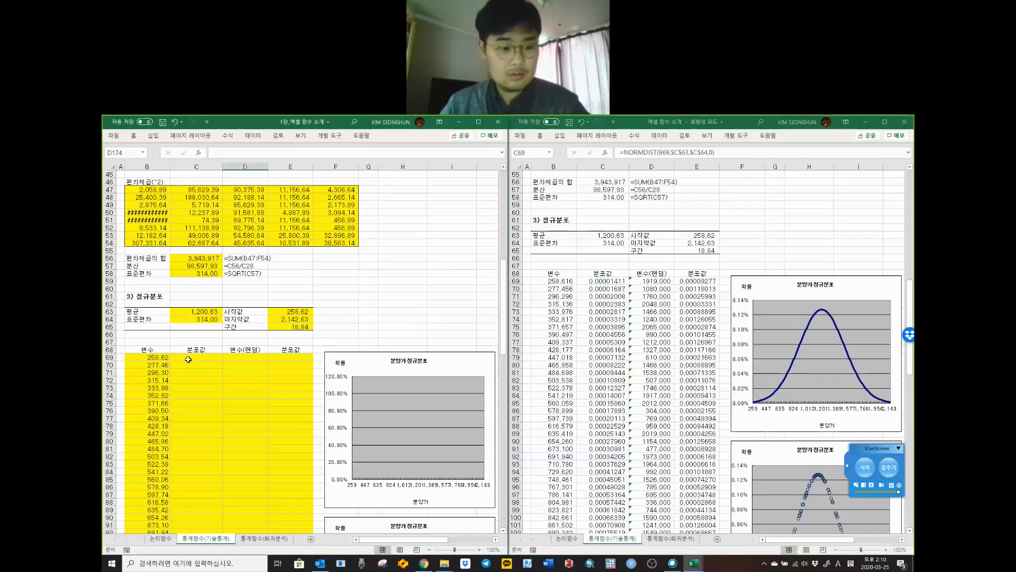
left_click(200, 153)
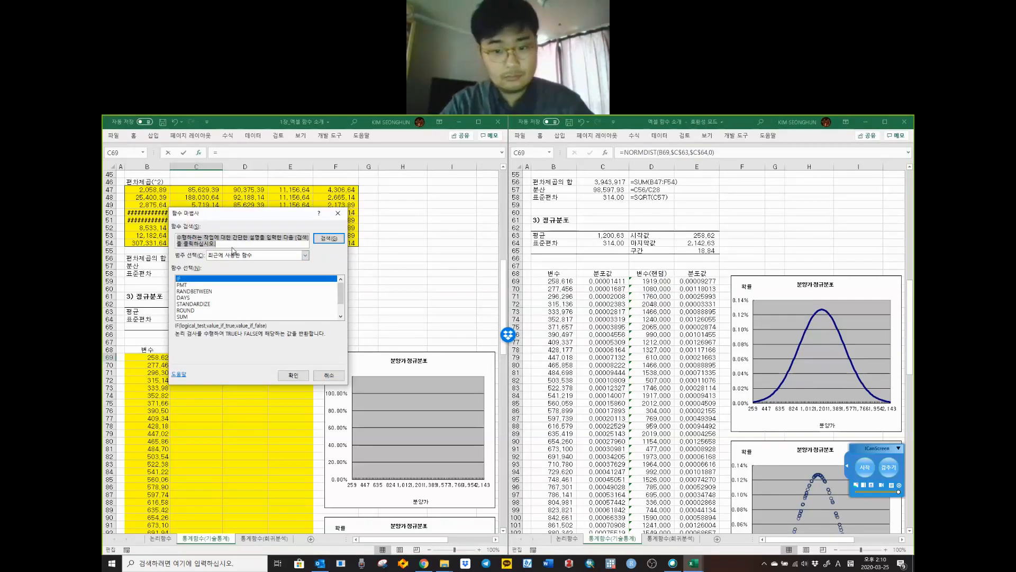
type("GHK더")
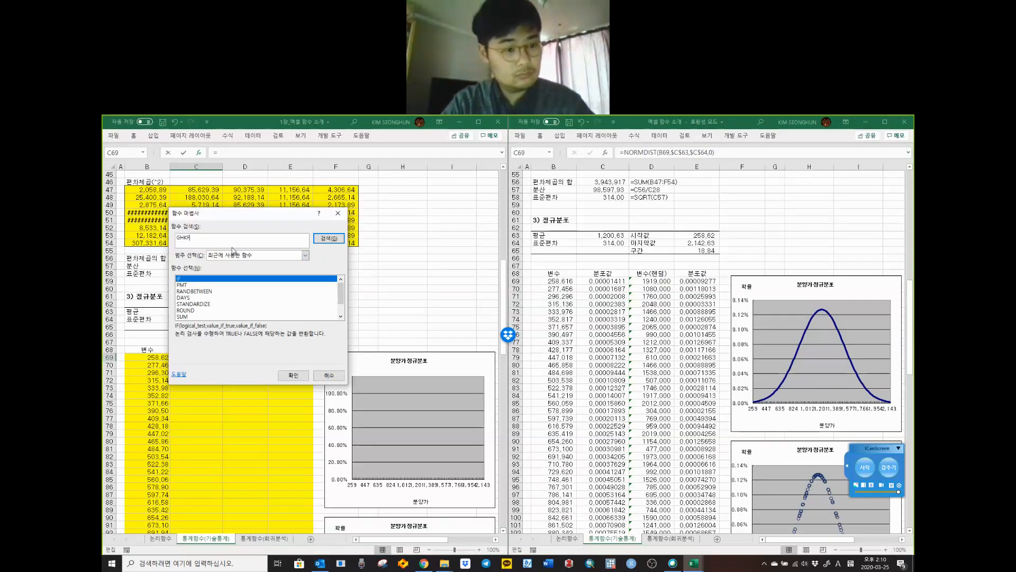
type("확률분포")
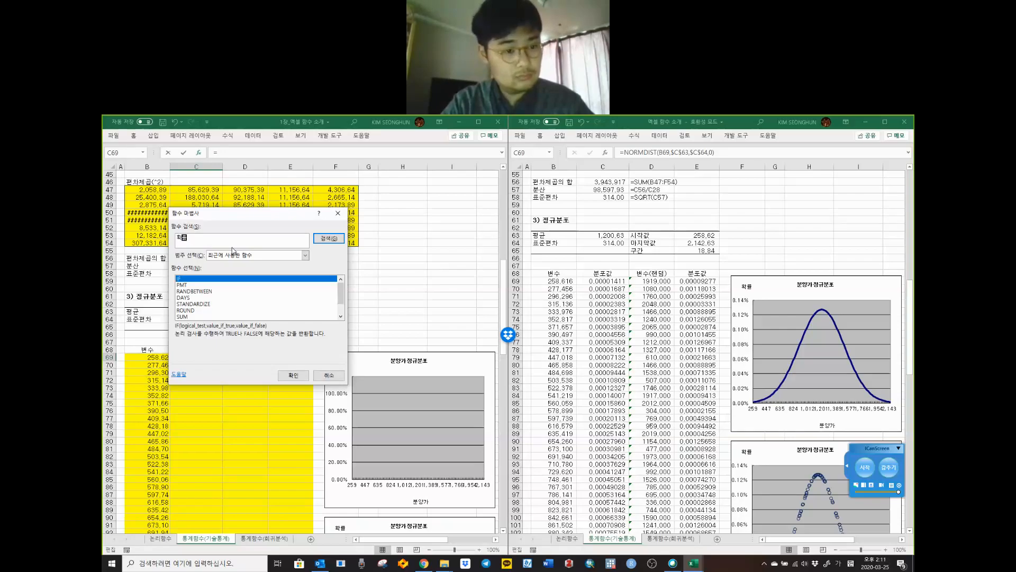
key("Return")
type("분포")
key("Return")
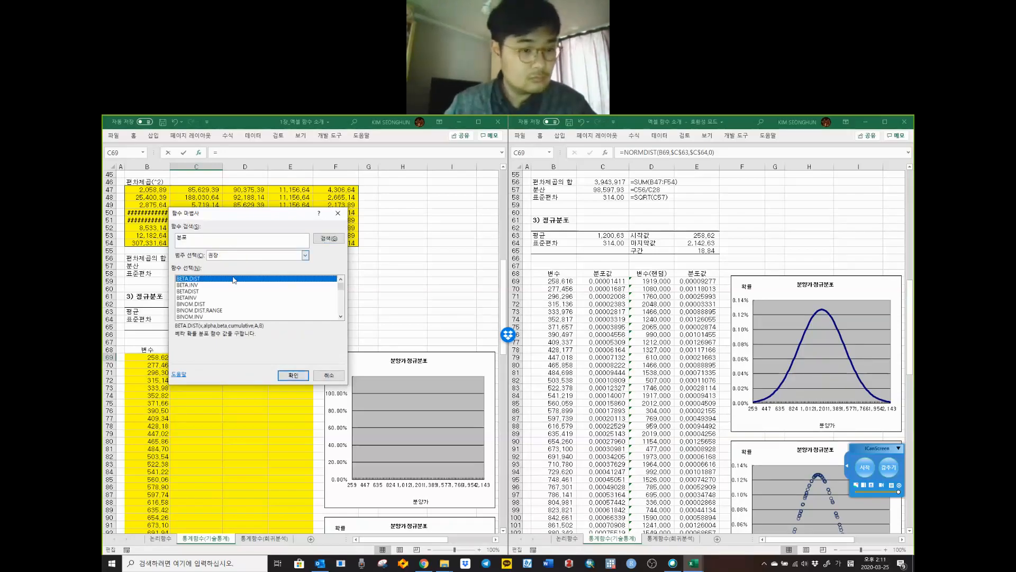
scroll(234, 289, "down", 2)
scroll(232, 291, "down", 5)
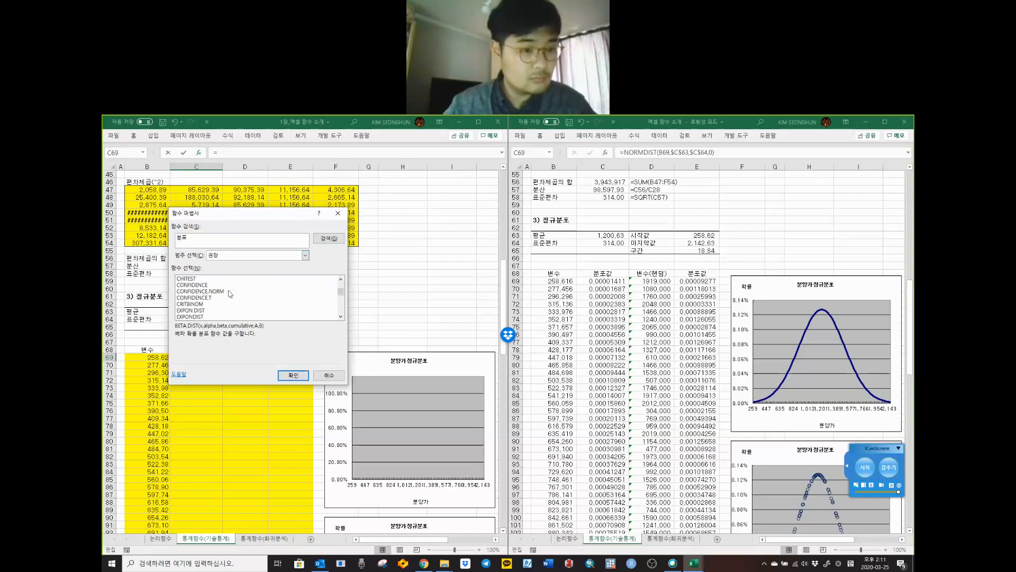
scroll(230, 294, "down", 5)
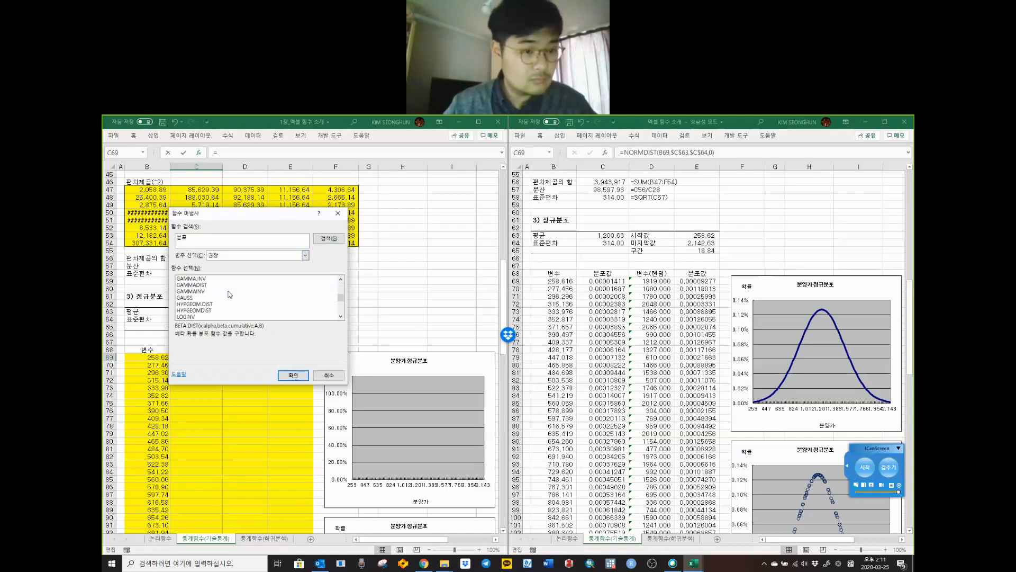
scroll(230, 295, "down", 1)
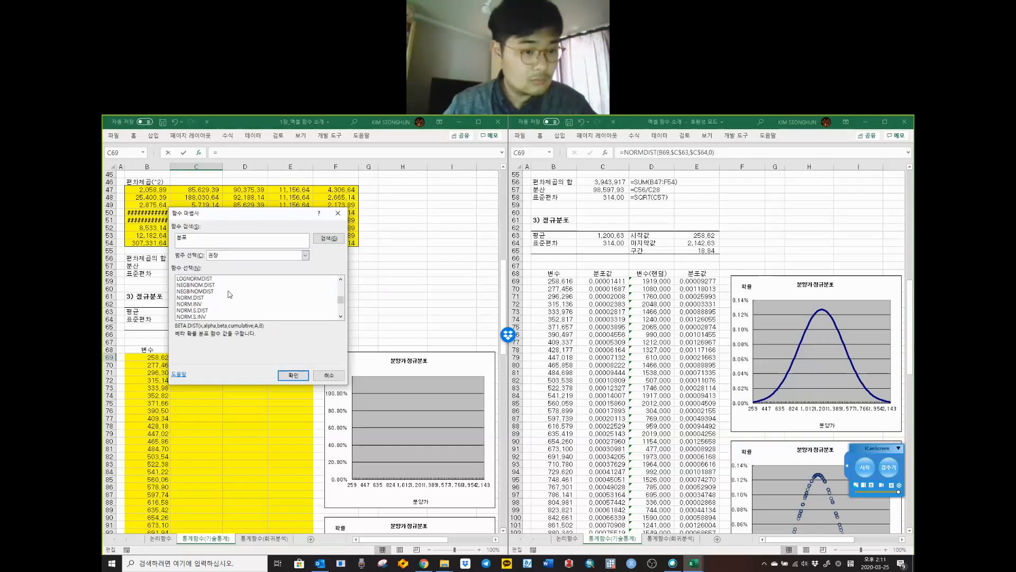
left_click(205, 298)
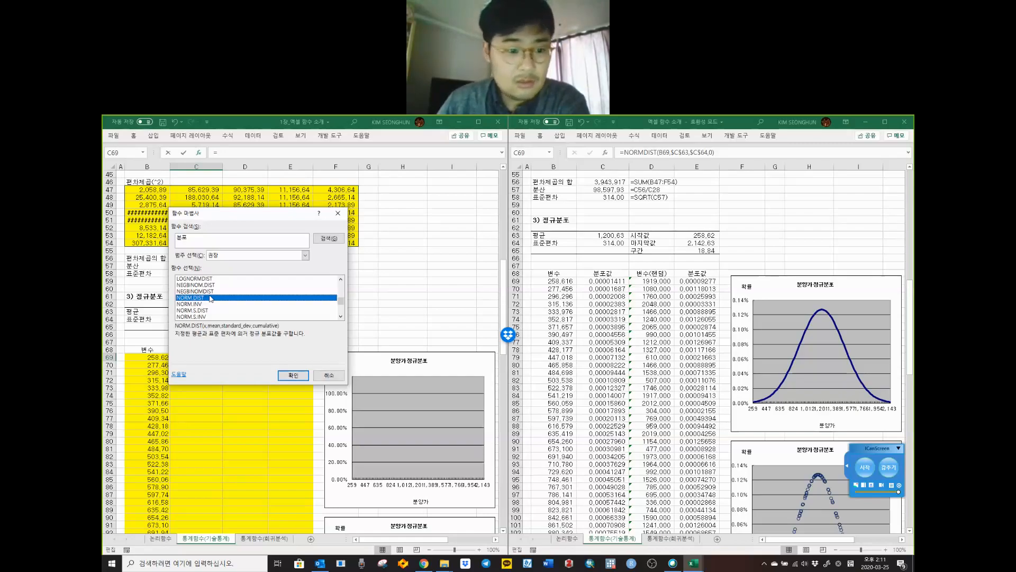
Step: Compare the descriptions of the distribution functions neighbouring NORM.DIST in the search results
left_click(204, 303)
left_click(220, 292)
left_click(217, 297)
left_click(227, 279)
scroll(227, 292, "up", 1)
left_click(227, 285)
Step: Look up NORM.DIST in the 통계 function category and leave the function wizard without inserting anything
left_click(238, 256)
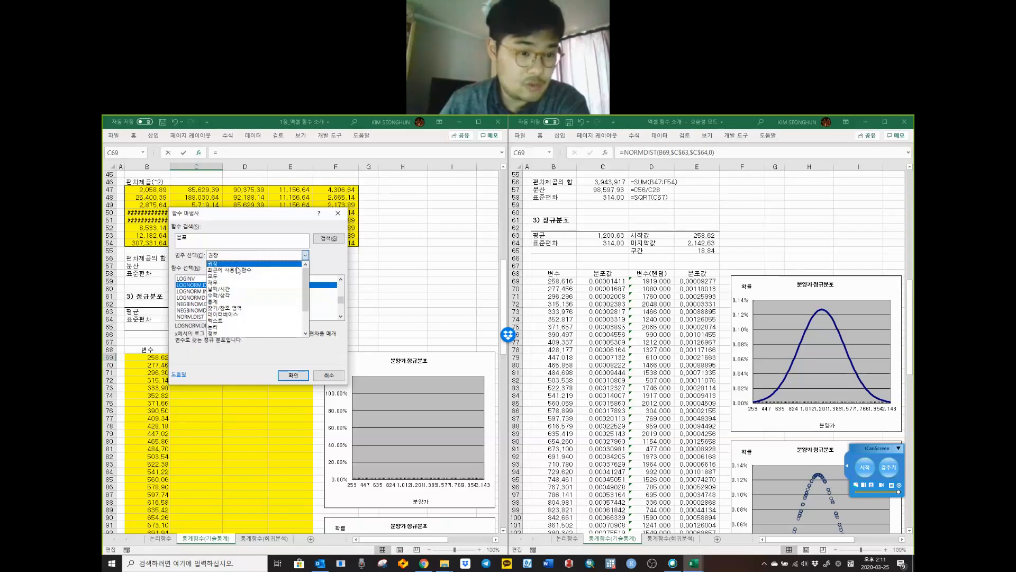
left_click(235, 305)
left_click(189, 297)
scroll(201, 299, "down", 8)
scroll(210, 301, "down", 7)
scroll(210, 301, "down", 2)
scroll(211, 300, "down", 3)
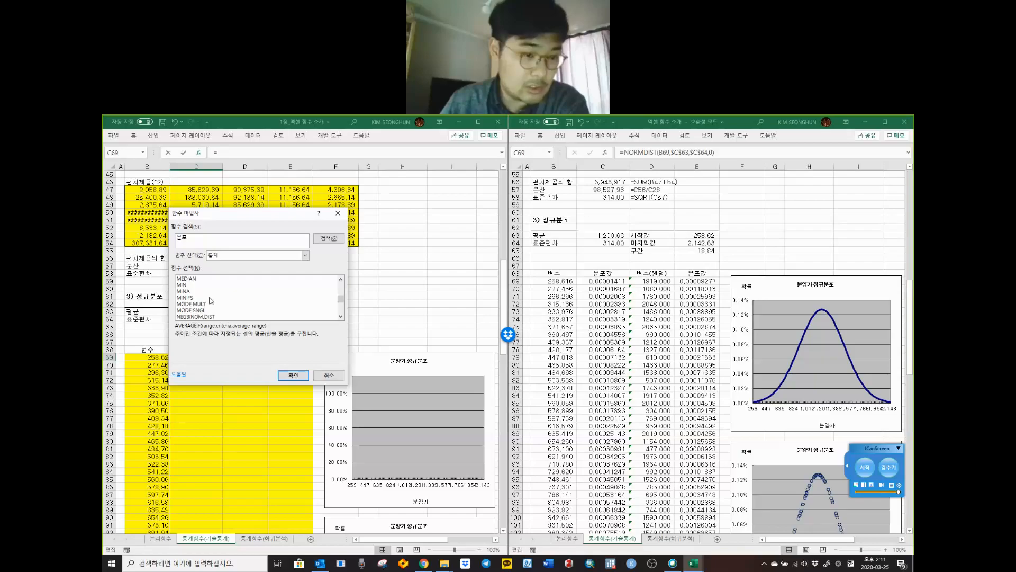
left_click(208, 303)
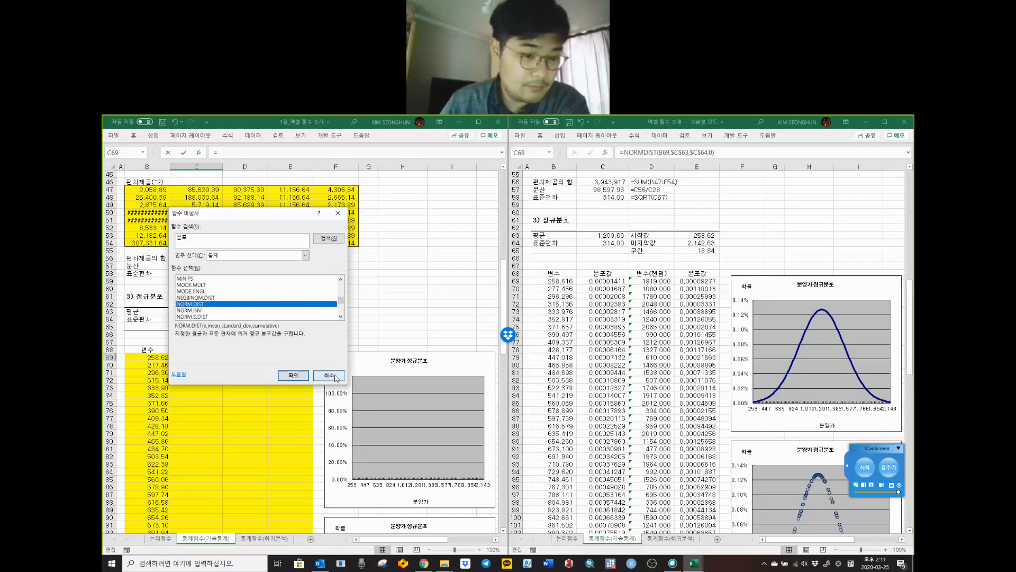
left_click(329, 375)
left_click(264, 152)
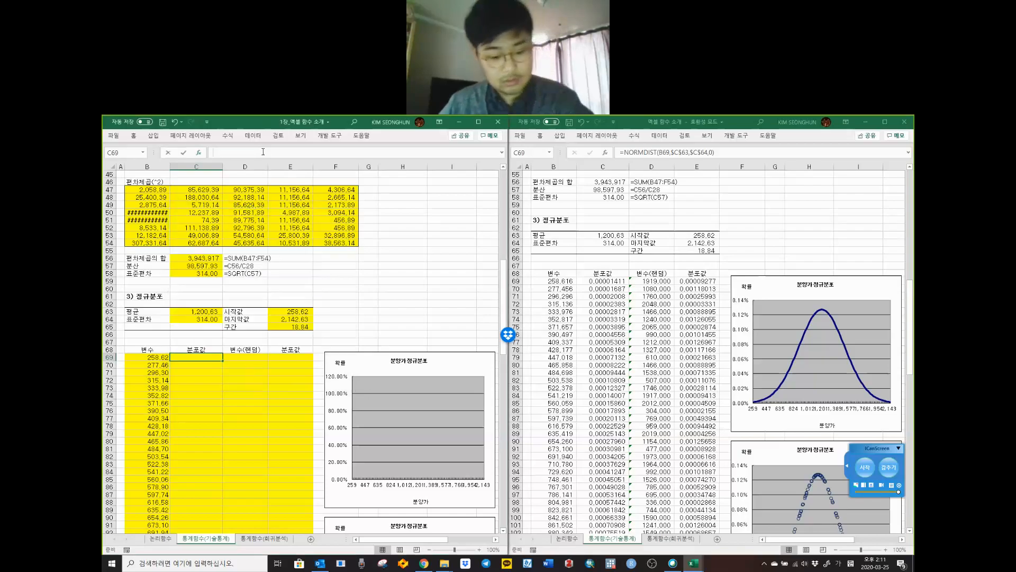
type("NORMDIST")
left_click_drag(263, 152, 130, 146)
key("BackSpace")
Step: Try to copy the NORMDIST formula from the completed workbook's C69 into the practice sheet's C69
left_click_drag(716, 152, 304, 154)
key("ctrl+c")
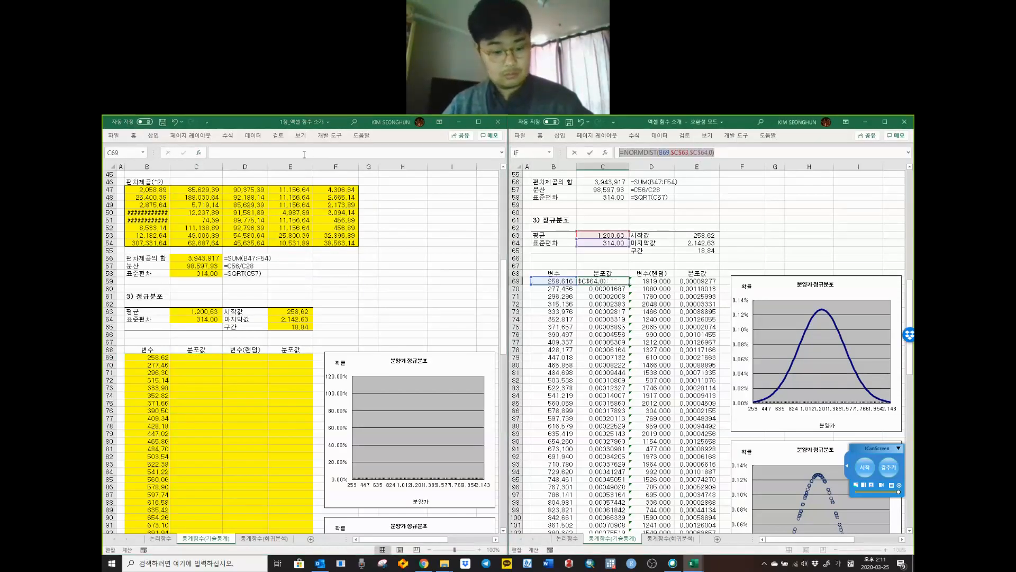
type("=")
left_click(196, 358)
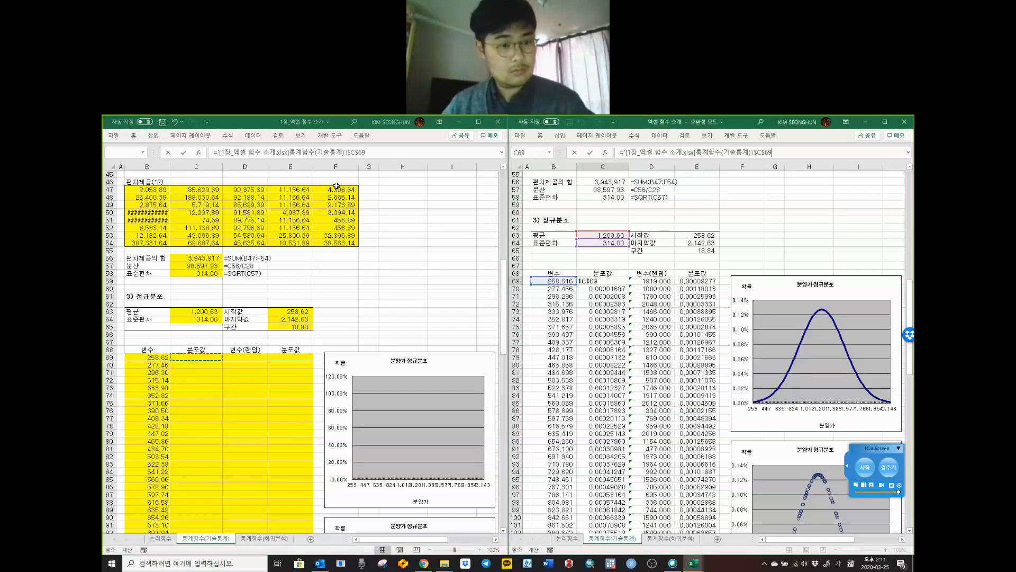
left_click_drag(379, 152, 140, 157)
key("ctrl+v")
Step: Examine the x, mean, standard_dev and cumulative arguments of the pasted NORMDIST formula and undo the misplaced entry
left_click(268, 152)
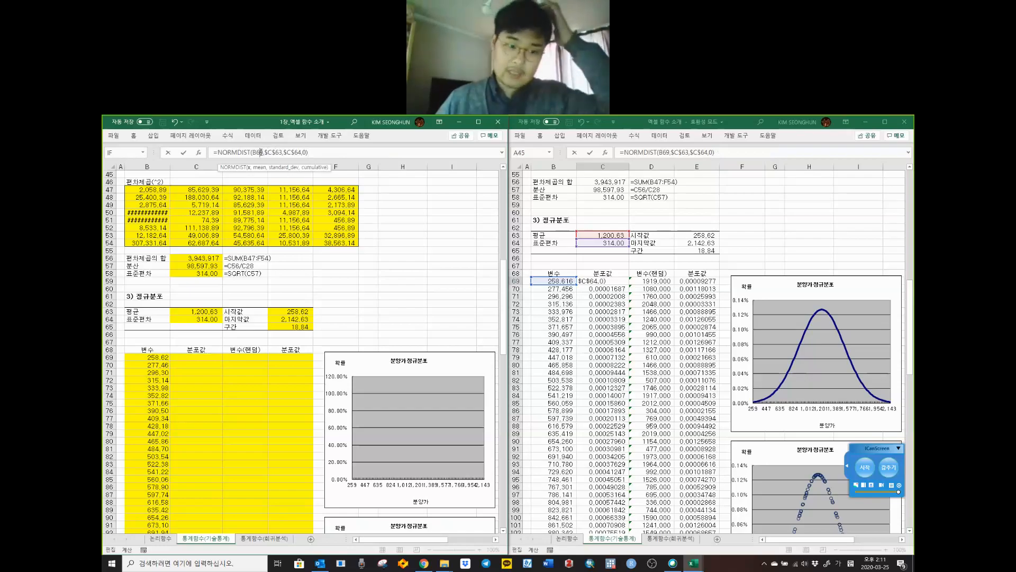
scroll(299, 261, "up", 1)
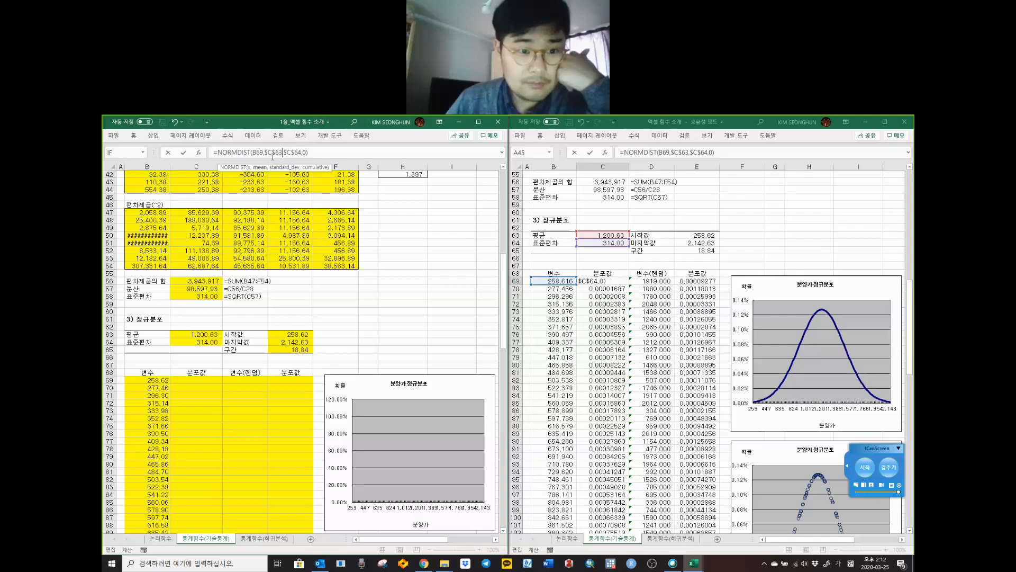
left_click(292, 152)
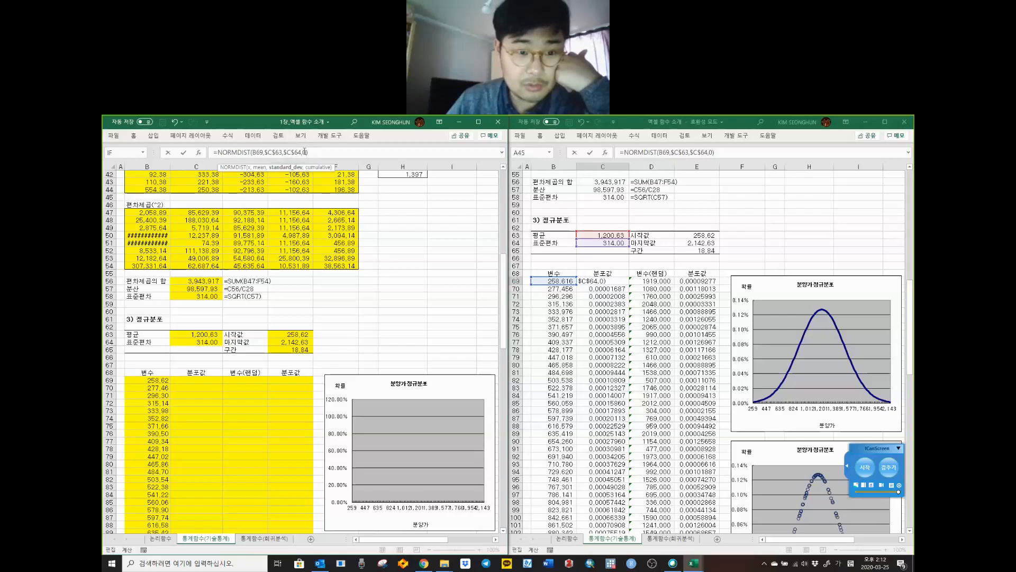
left_click(310, 151)
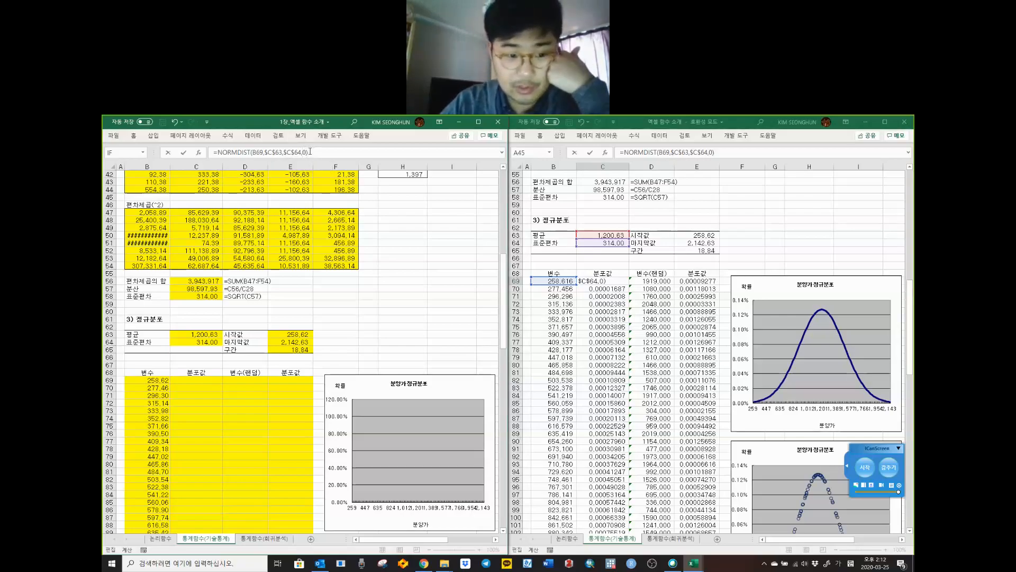
key("Return")
key("ctrl+z")
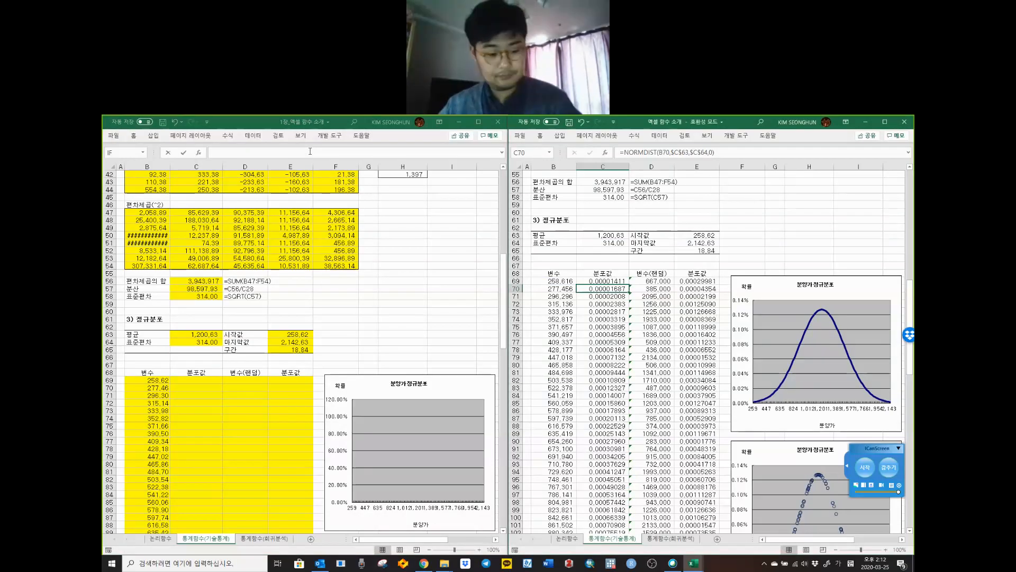
Step: Enter =NORMDIST(B69,$C$63,$C$64,0) in the practice sheet's C69 by copying the completed workbook's C69 formula text
key("F2")
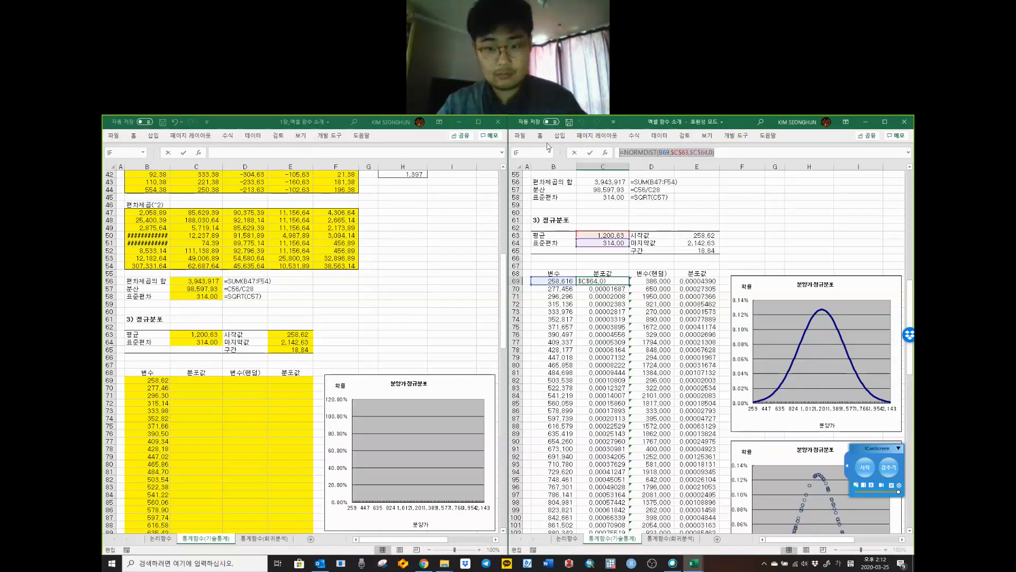
left_click(197, 381)
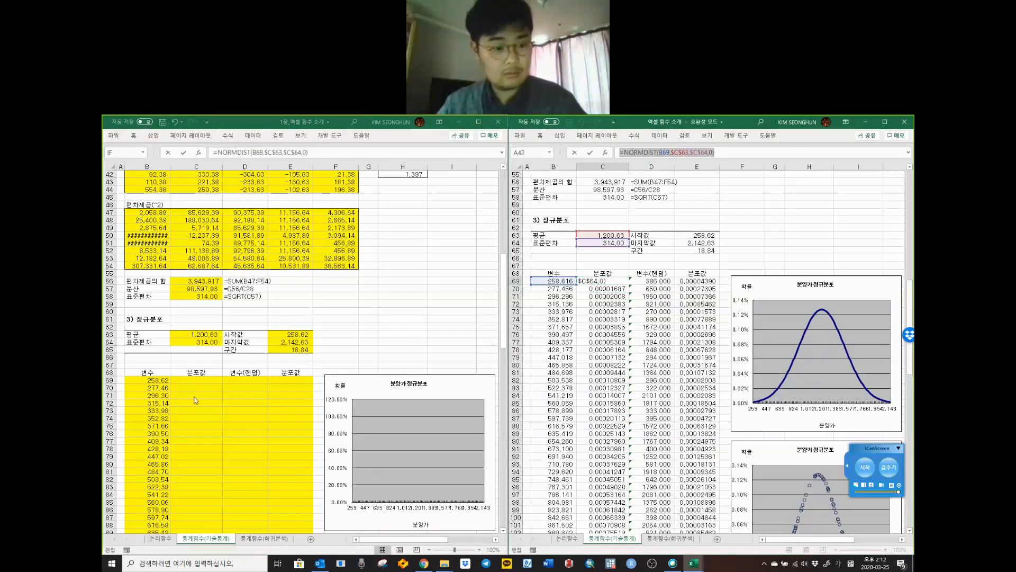
key("Escape")
left_click(251, 154)
key("ctrl+v")
key("Return")
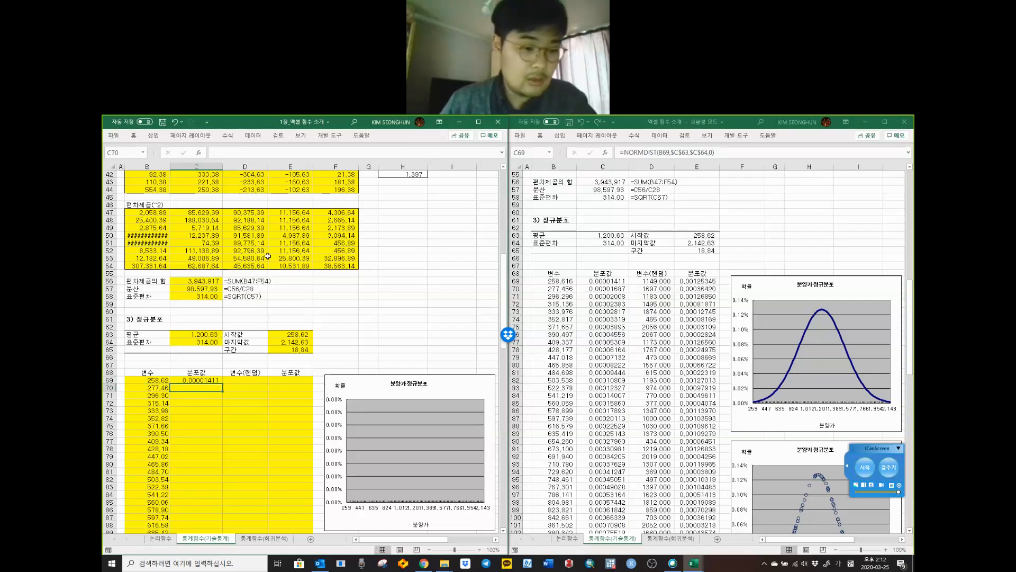
Step: Copy the C69 formula down the practice sheet's 분포값 column to C169, pasting formulas only
scroll(249, 317, "down", 2)
left_click(211, 335)
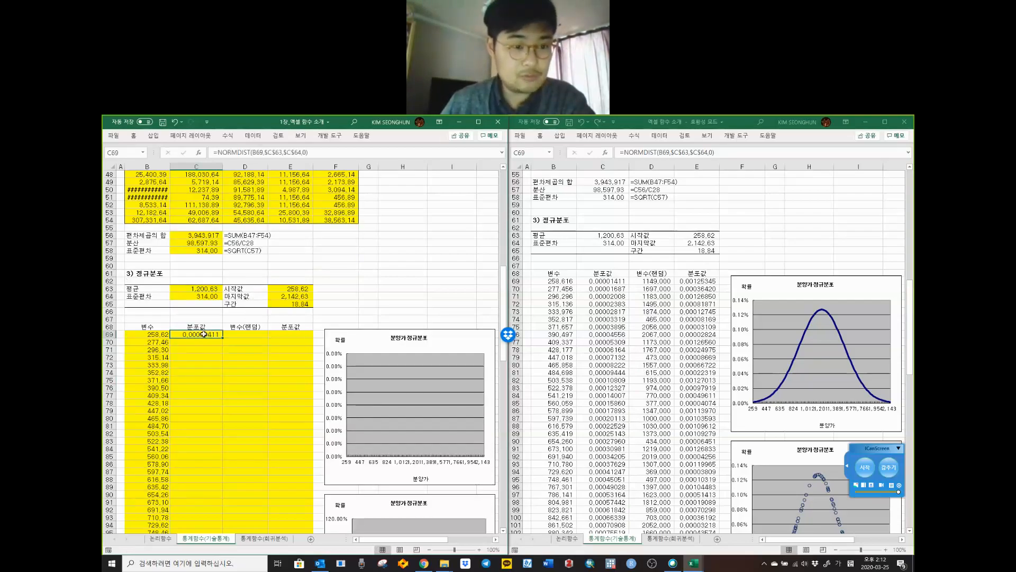
key("ctrl+c")
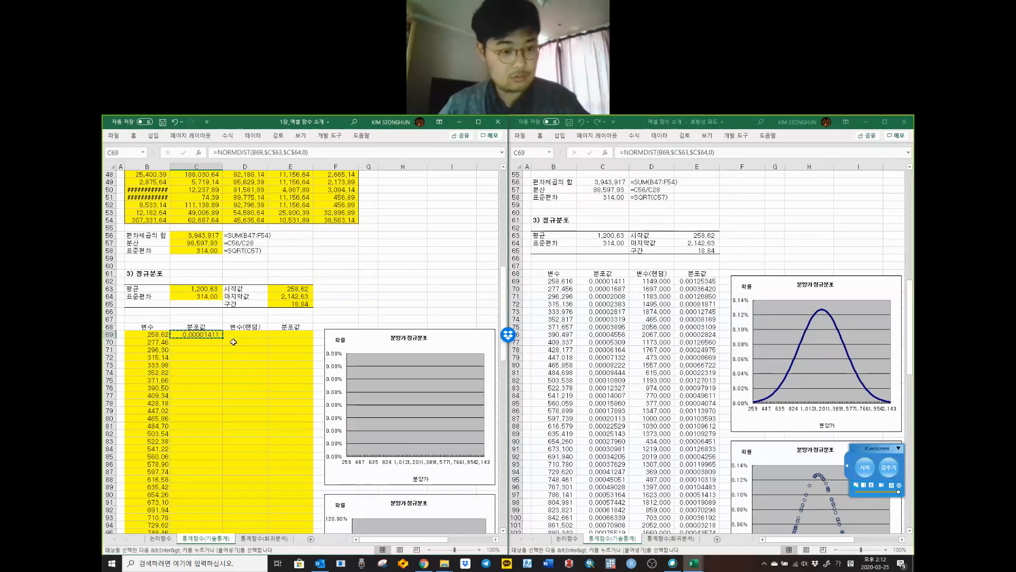
scroll(233, 343, "down", 8)
scroll(233, 344, "down", 20)
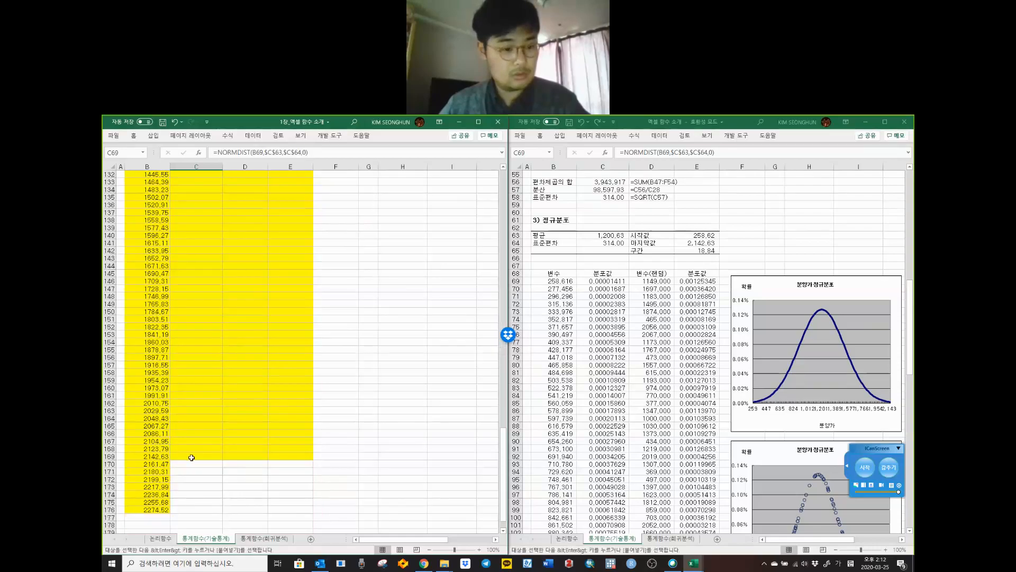
left_click(193, 456, "shift")
right_click(193, 417)
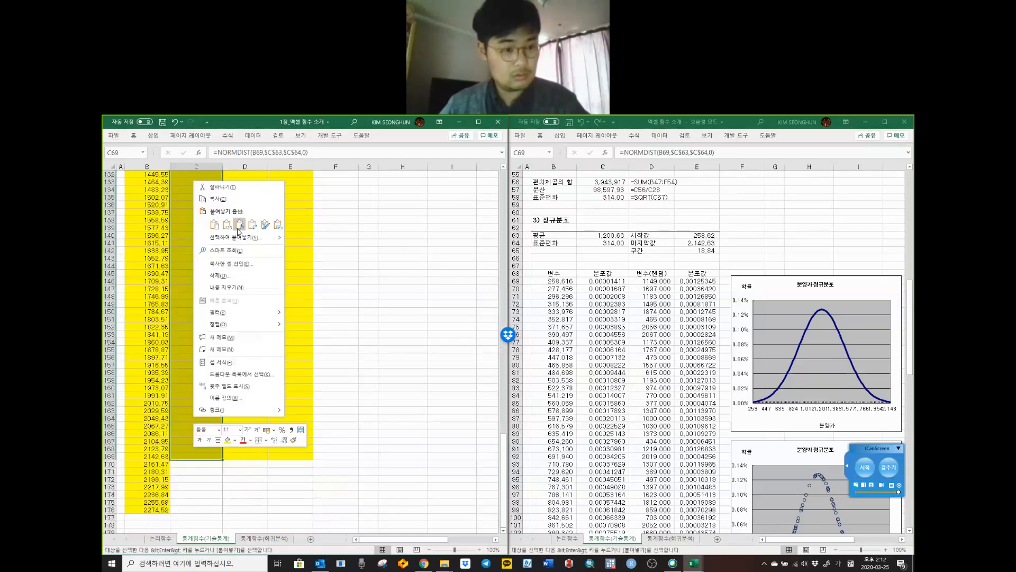
left_click(237, 229)
Step: Check the practice sheet's first 분양가 정규분포 chart against the filled 분포값 column
left_click(245, 388)
left_click(359, 344)
left_click(369, 311)
scroll(371, 310, "down", 2)
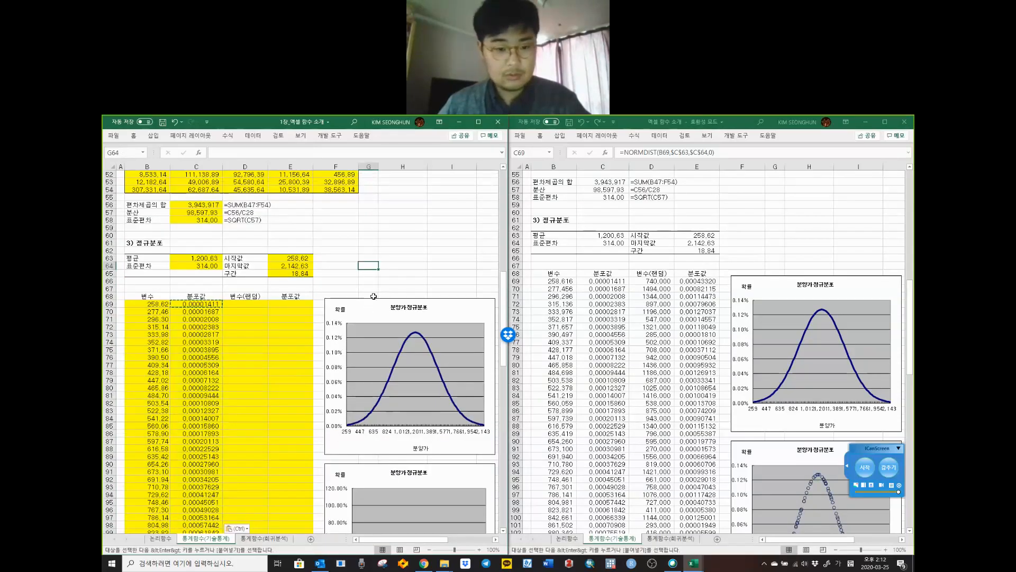
left_click(373, 301)
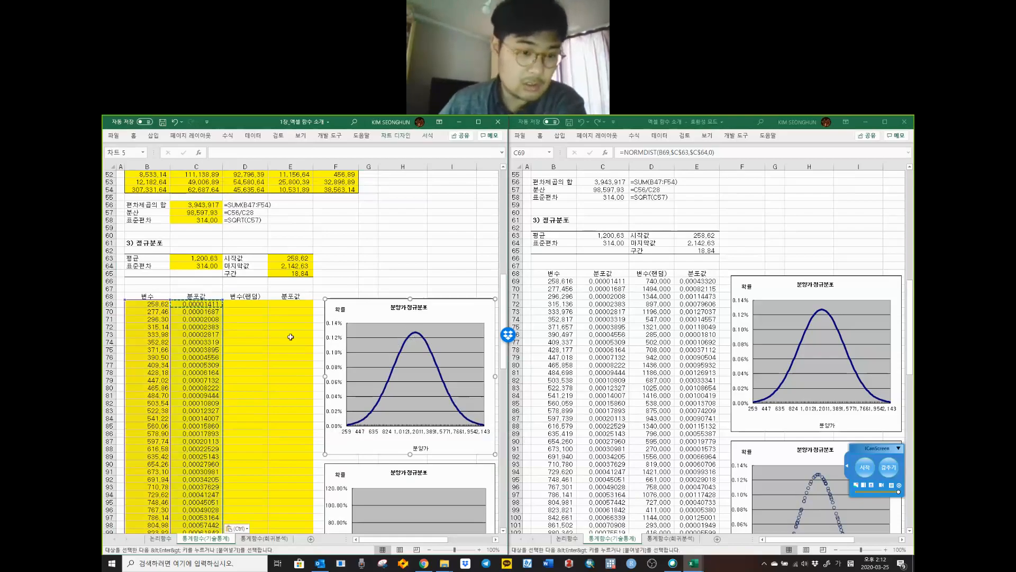
left_click(252, 339)
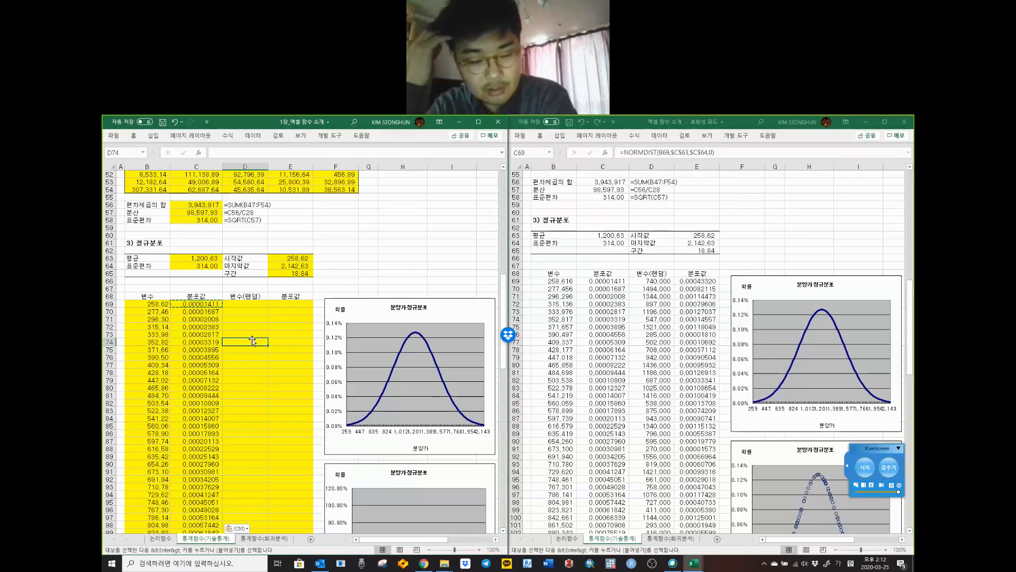
Step: Paste the completed workbook's D69 formula text =RANDBETWEEN($E$63,$E$64) into the practice sheet's D69
left_click(257, 305)
left_click(663, 281)
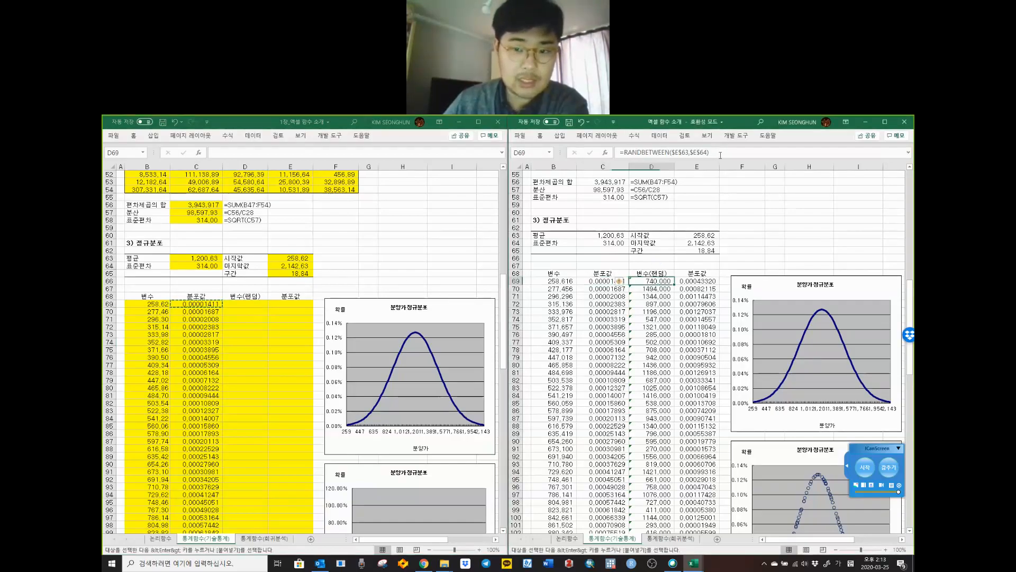
left_click_drag(728, 152, 561, 144)
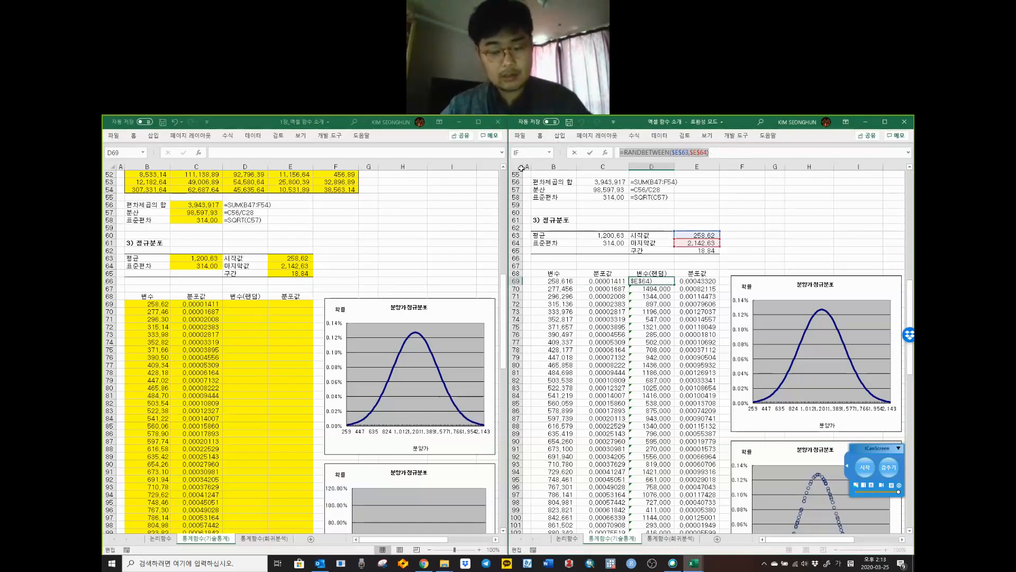
left_click(267, 347)
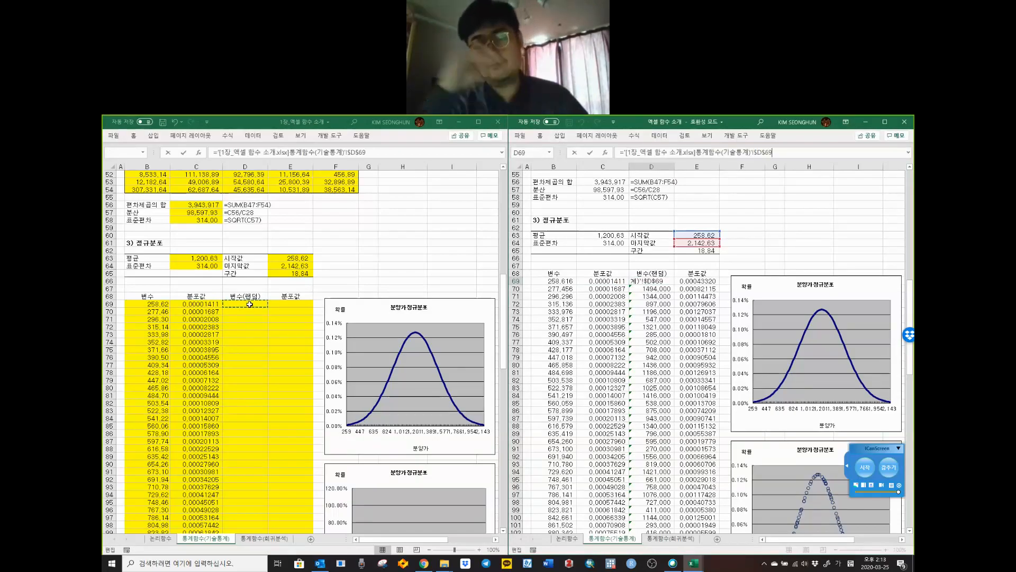
key("Escape")
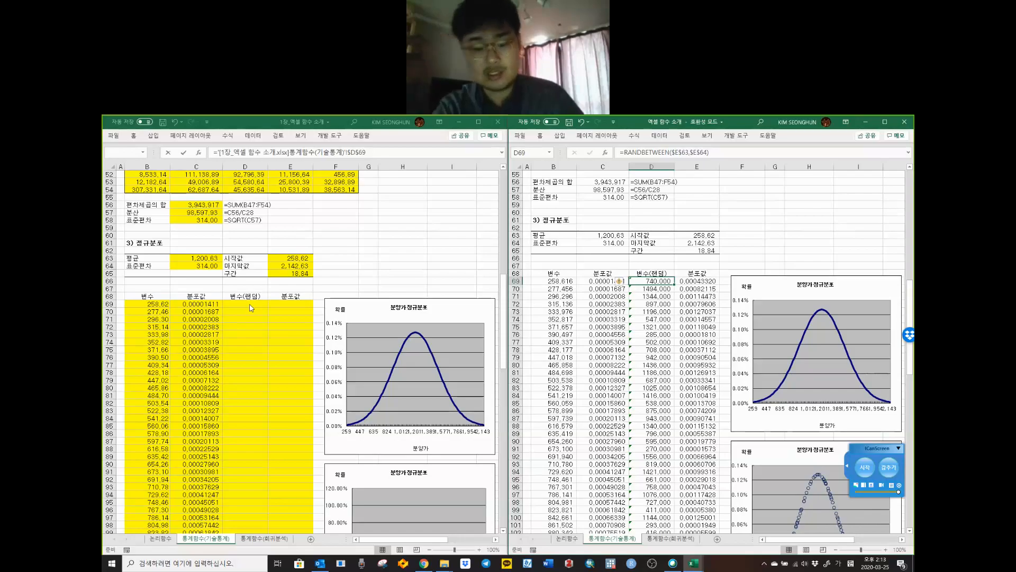
scroll(252, 293, "down", 3)
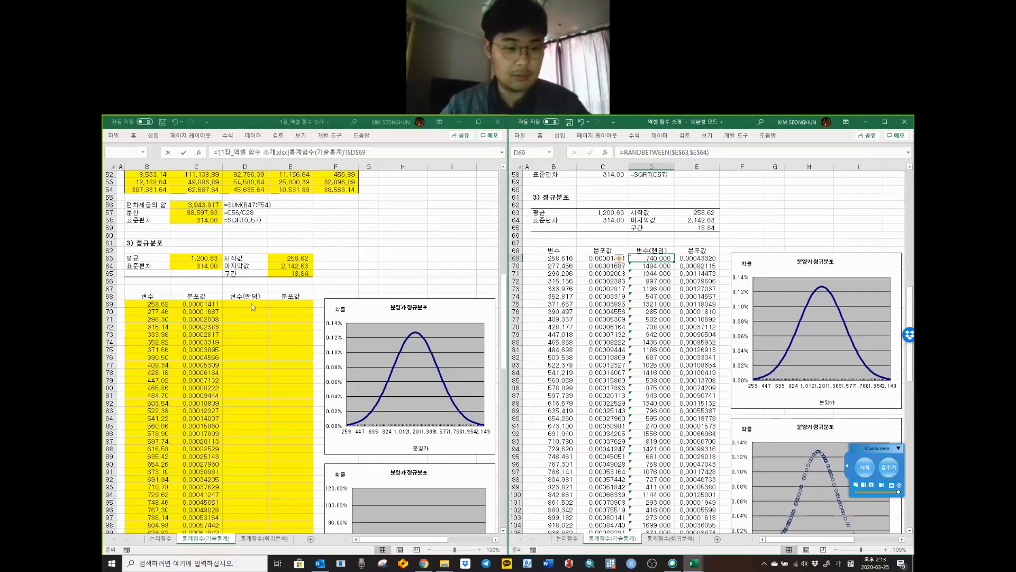
left_click(252, 305)
left_click(260, 156)
key("ctrl+v")
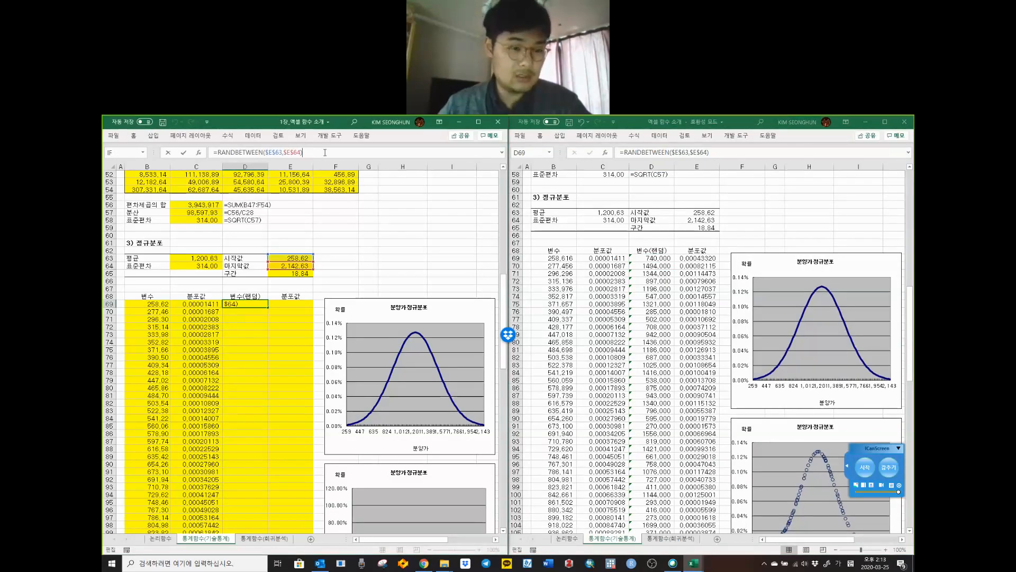
Step: Examine the bottom and top arguments of the RANDBETWEEN formula in the practice sheet's D69 and confirm the entry
left_click(246, 155)
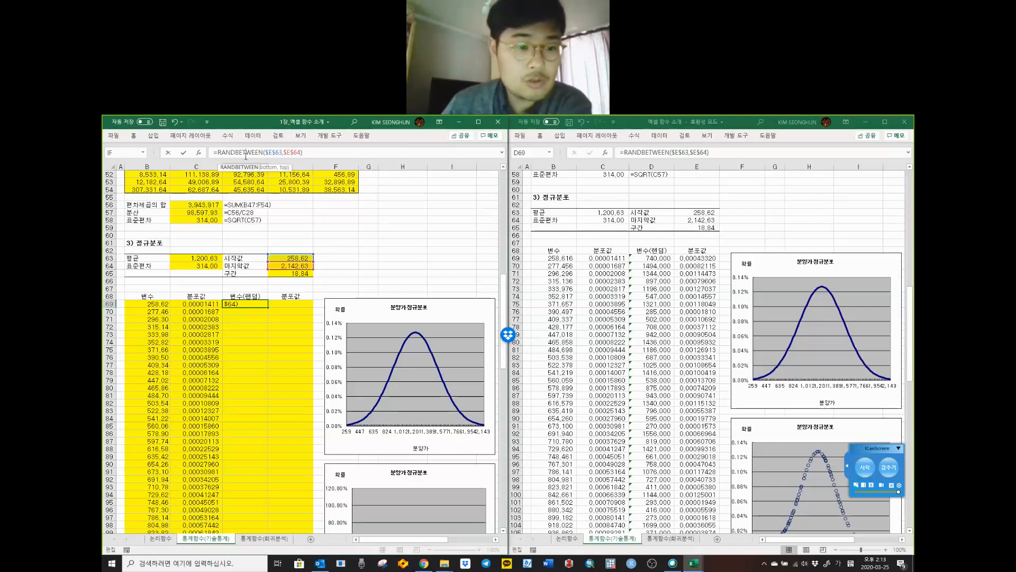
left_click_drag(218, 157, 236, 157)
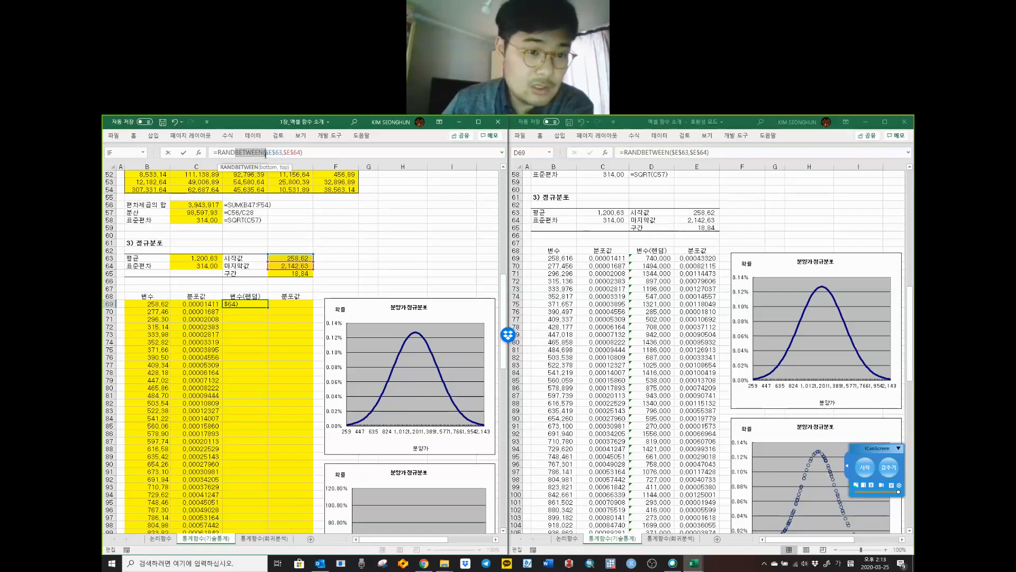
left_click(276, 154)
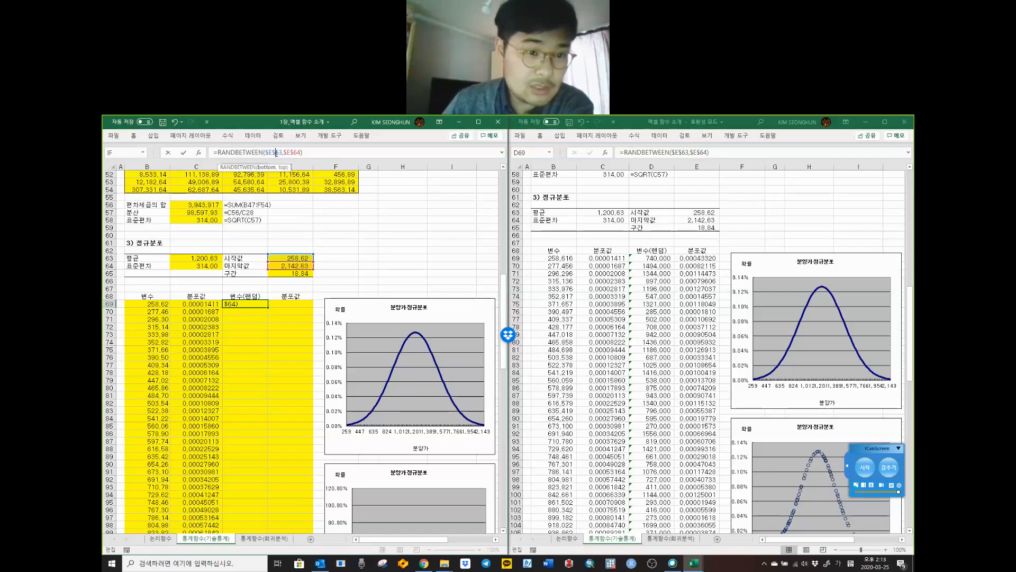
left_click(276, 152)
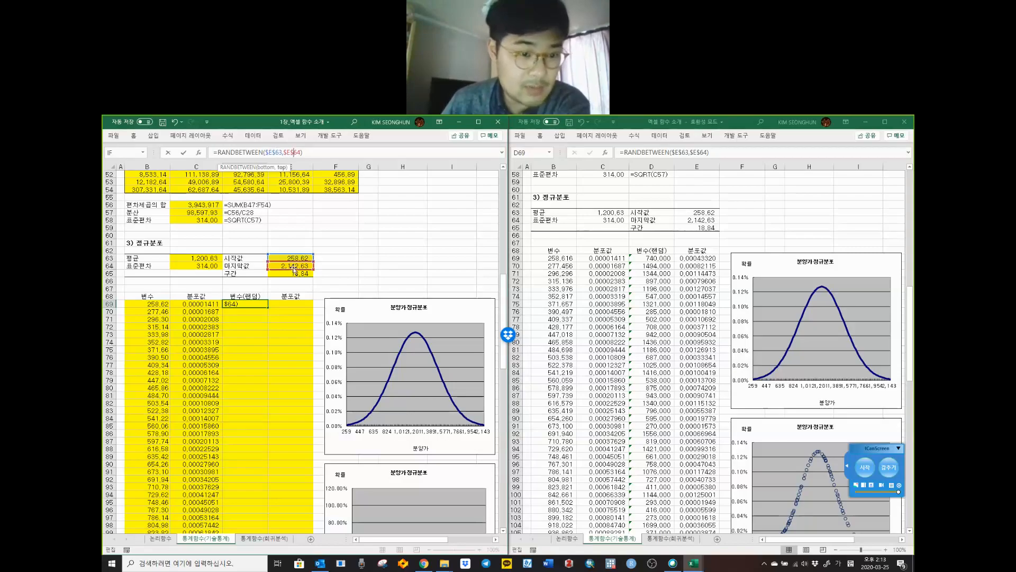
left_click(312, 152)
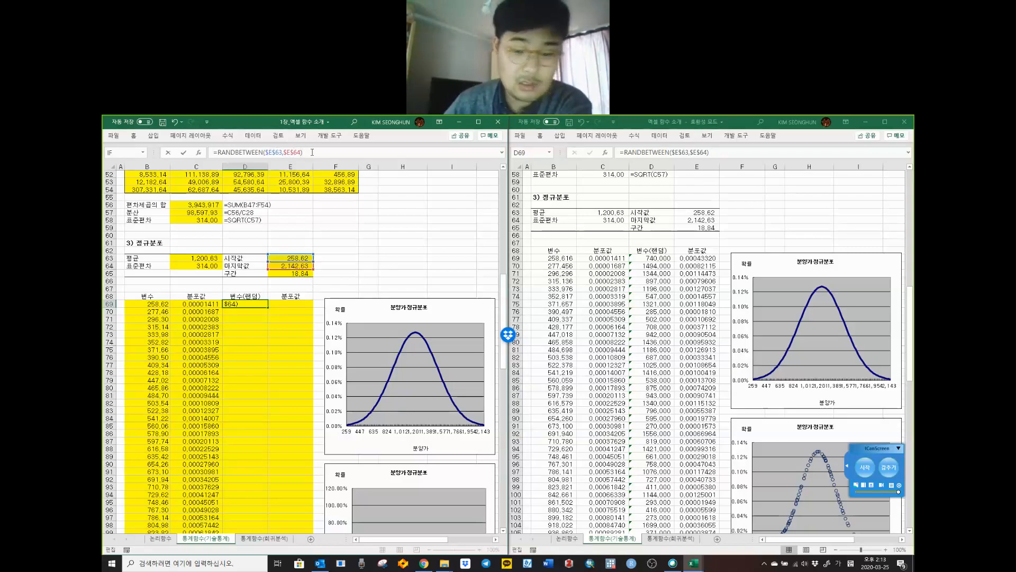
key("ctrl+Return")
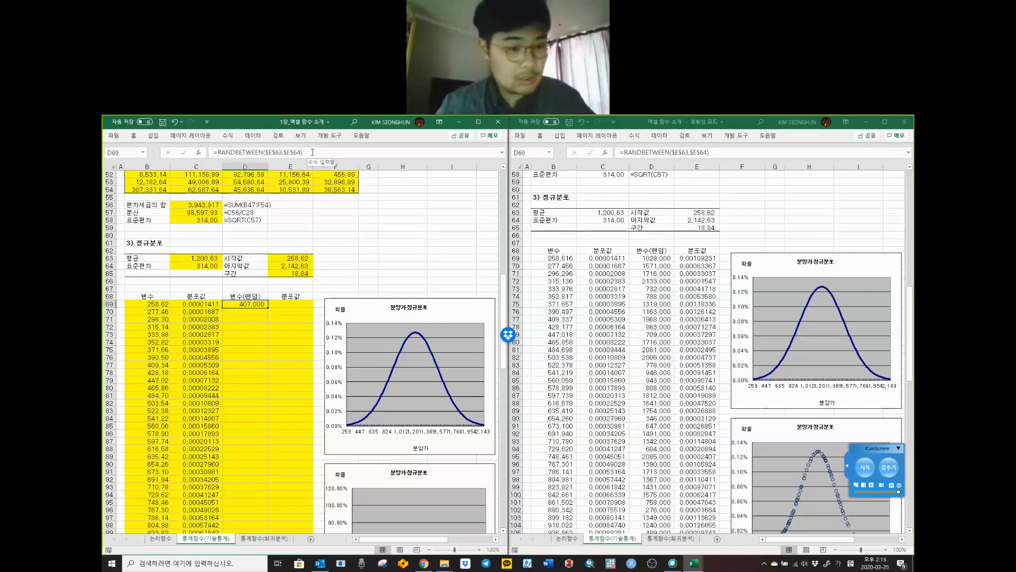
Step: Copy the D69 formula down the practice sheet's 변수(랜덤) column to D169, pasting formulas only
key("ctrl+c")
scroll(249, 386, "down", 20)
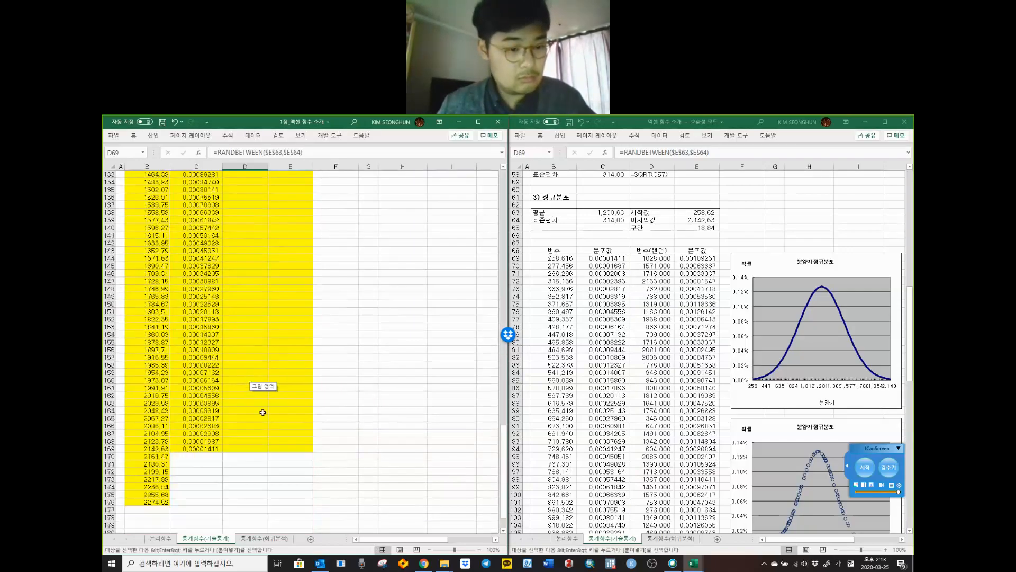
left_click(256, 448, "shift")
right_click(256, 317)
left_click(303, 359)
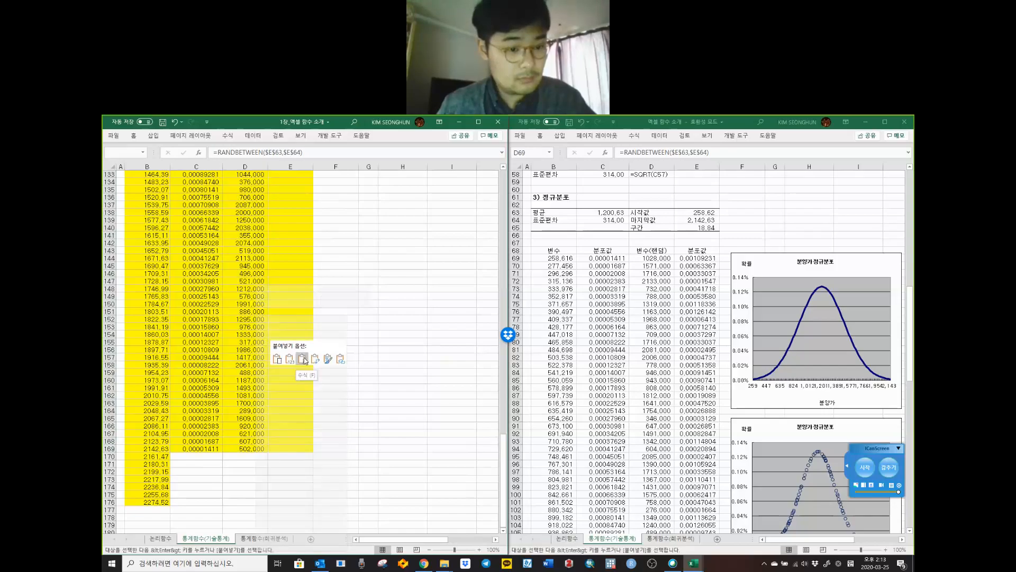
scroll(288, 357, "up", 20)
Step: Copy the practice sheet's C69 formula into E69, pasting the formula only so it reads =NORMDIST(D69,$C$63,$C$64,0)
left_click(243, 350)
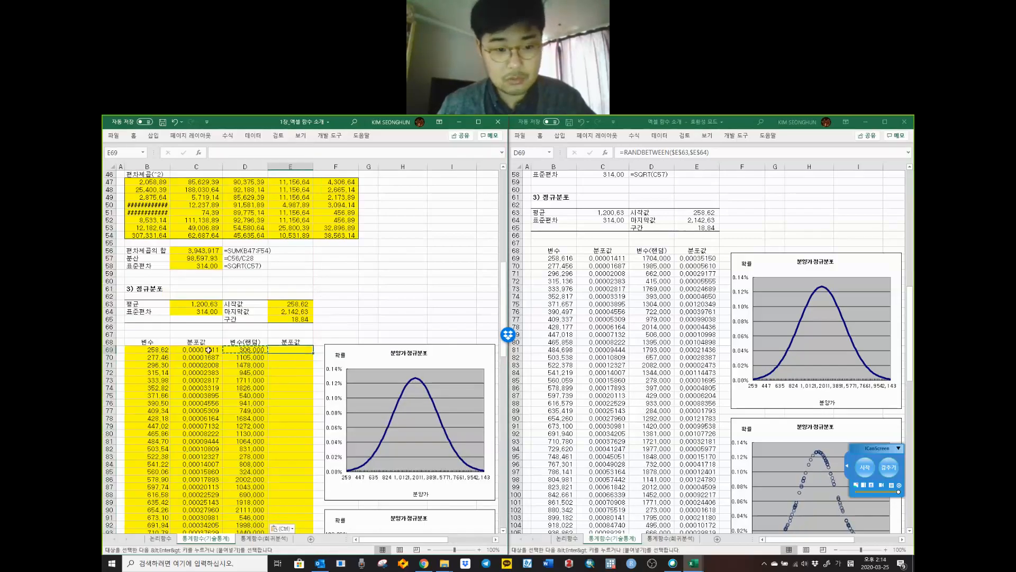
left_click(207, 348)
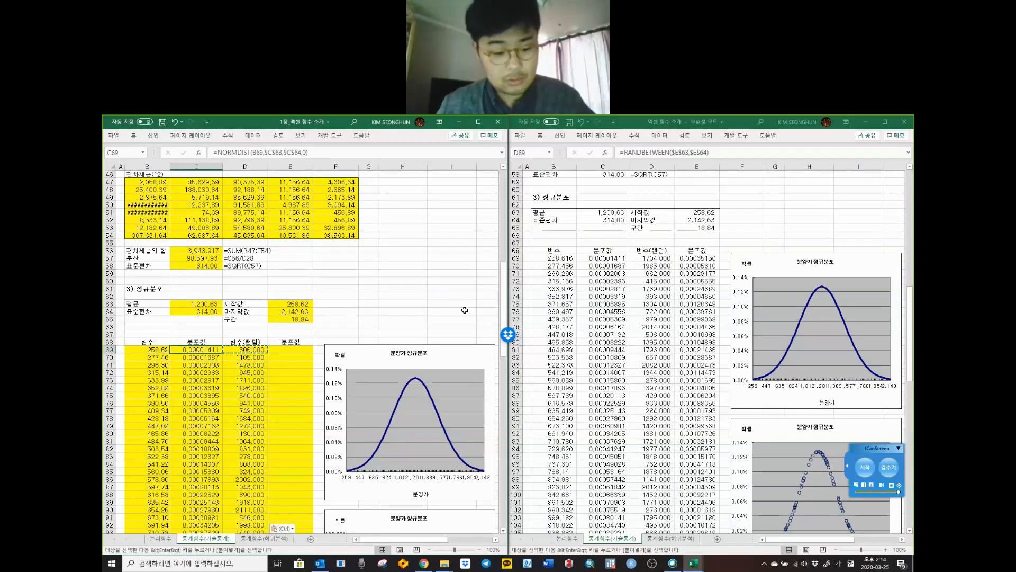
left_click(287, 350)
right_click(287, 352)
left_click(244, 354)
left_click(194, 350)
key("ctrl+c")
left_click(289, 353)
right_click(290, 354)
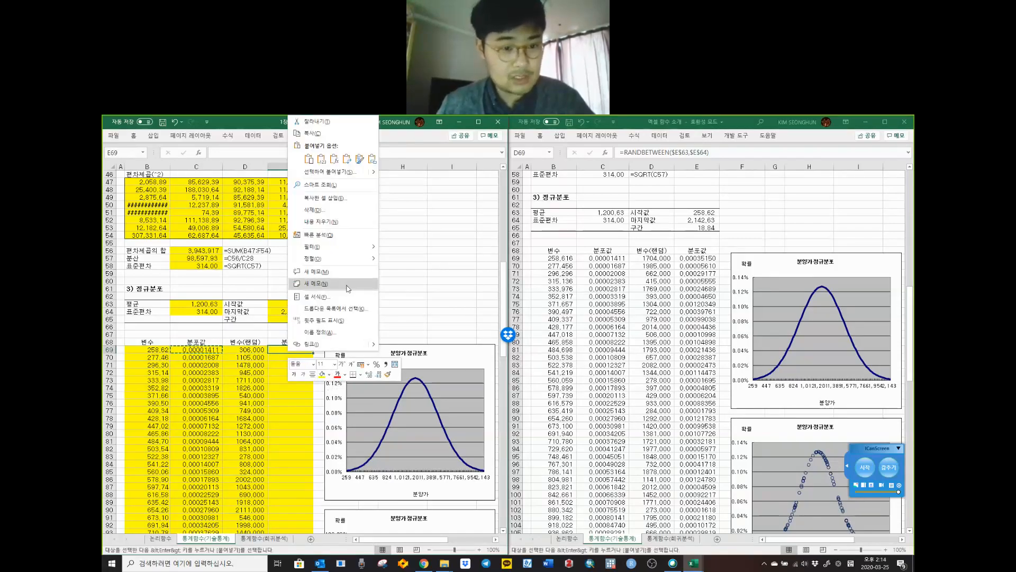
left_click(338, 160)
Step: Check the cell references of the NORMDIST formula in E69 and save the practice workbook
double_click(291, 350)
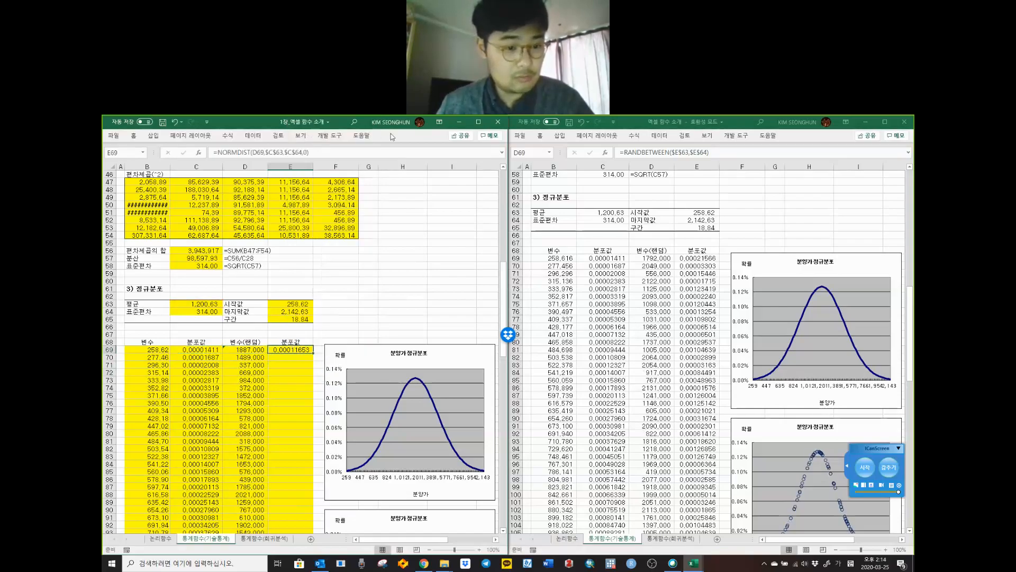
left_click(376, 152)
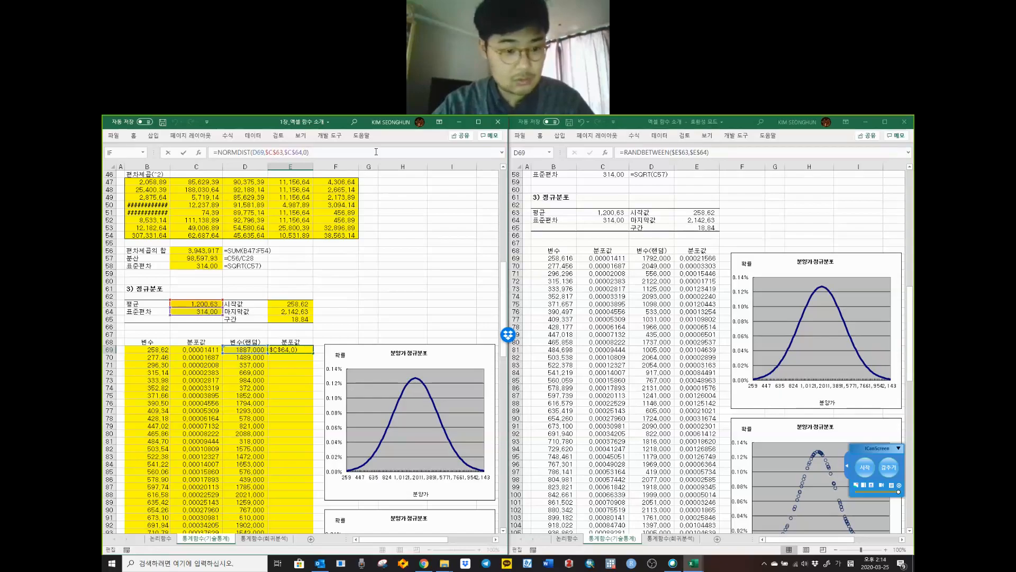
key("Return")
left_click(256, 380)
scroll(269, 400, "down", 3)
left_click(253, 404)
left_click(163, 122)
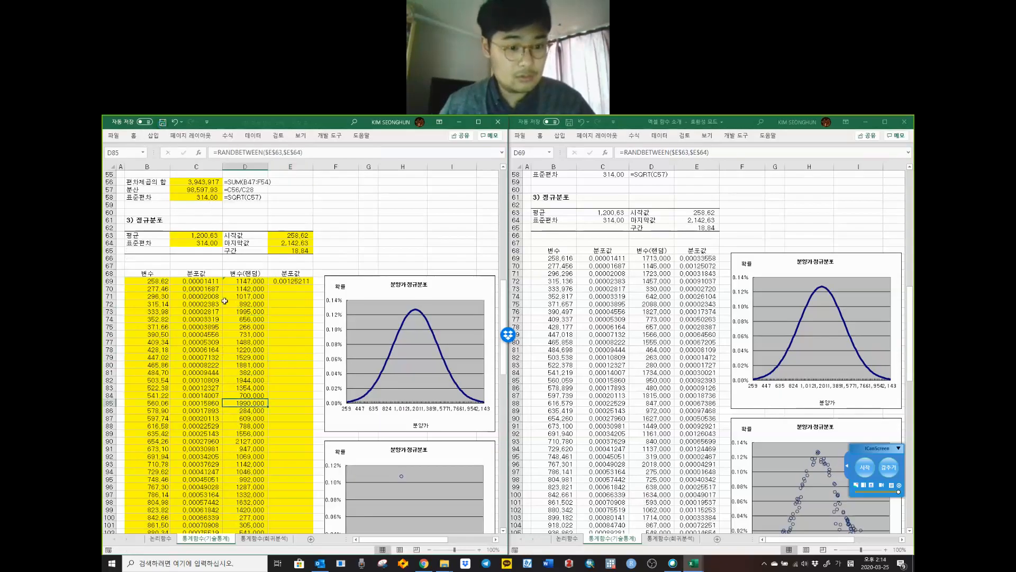
Step: Examine the practice sheet's second 분양가 정규분포 chart and its source columns, re-entering E69's formula unchanged to regenerate the random values
left_click(283, 335)
scroll(281, 324, "down", 1)
scroll(281, 324, "down", 4)
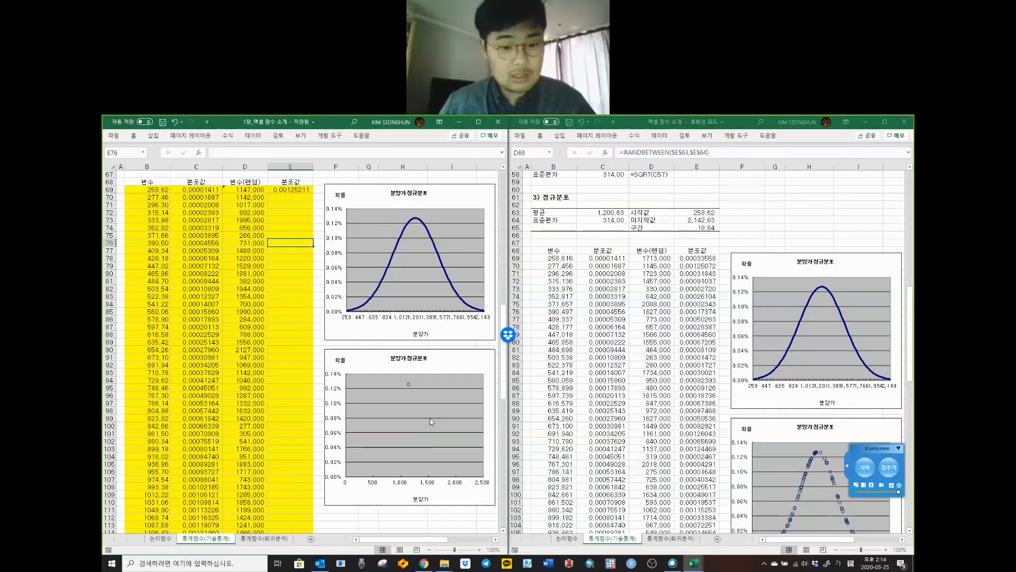
left_click(439, 364)
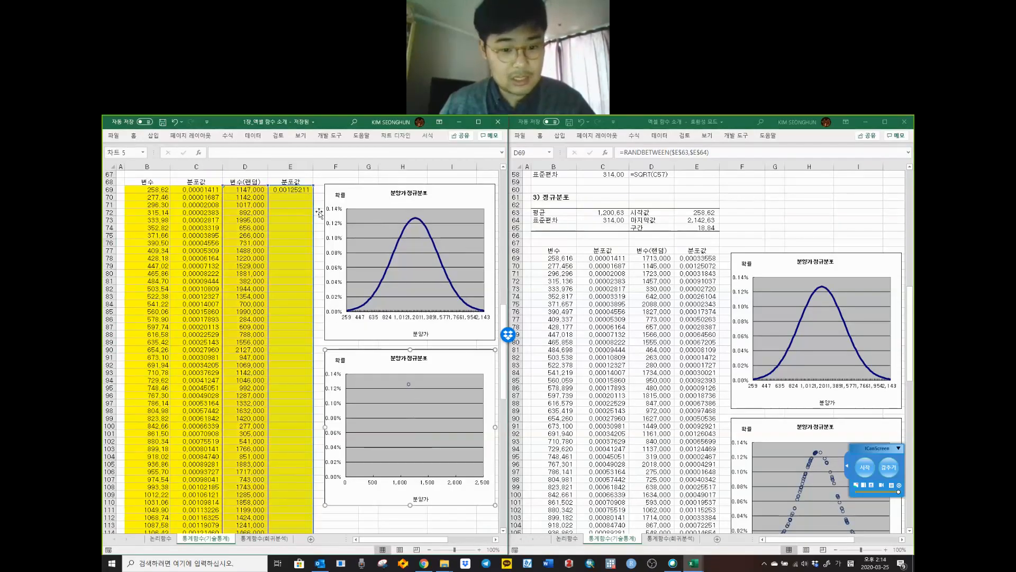
left_click(296, 189)
left_click(322, 153)
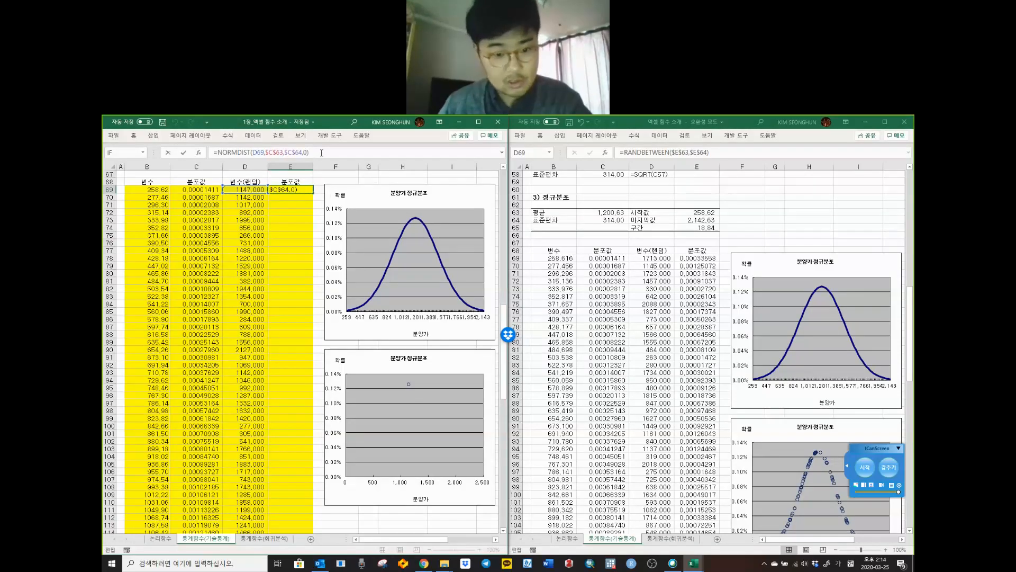
key("Return")
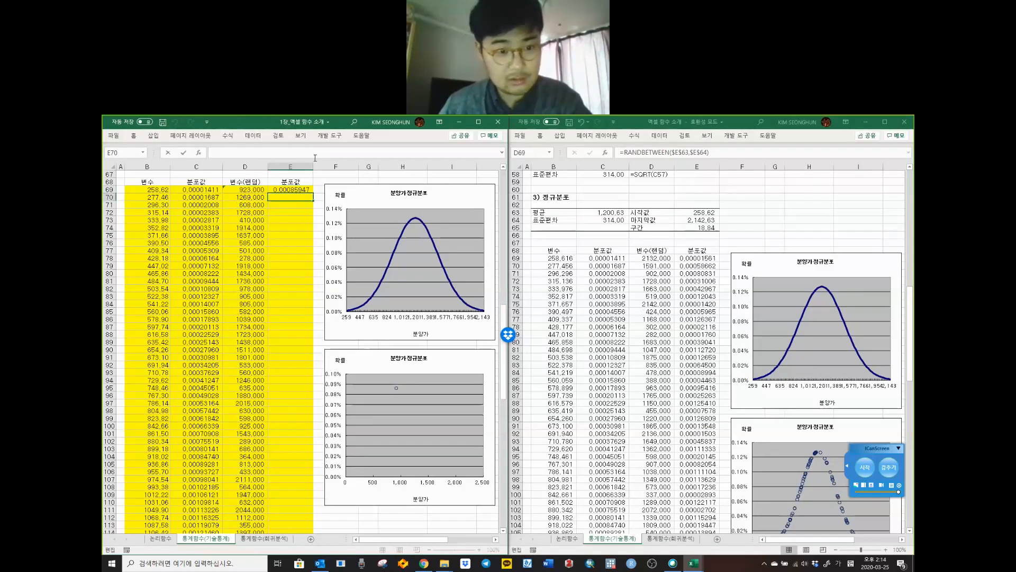
left_click(297, 189)
left_click(321, 153)
key("Return")
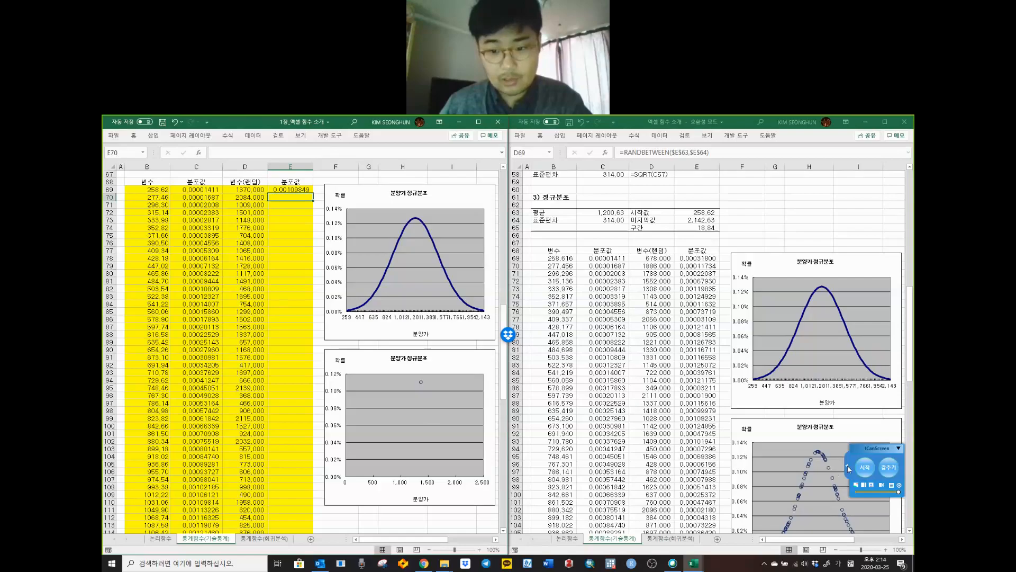
Step: Show the completed workbook's second 분양가 정규분포 chart and move the floating recorder widget clear of it
left_click(658, 342)
scroll(658, 343, "down", 5)
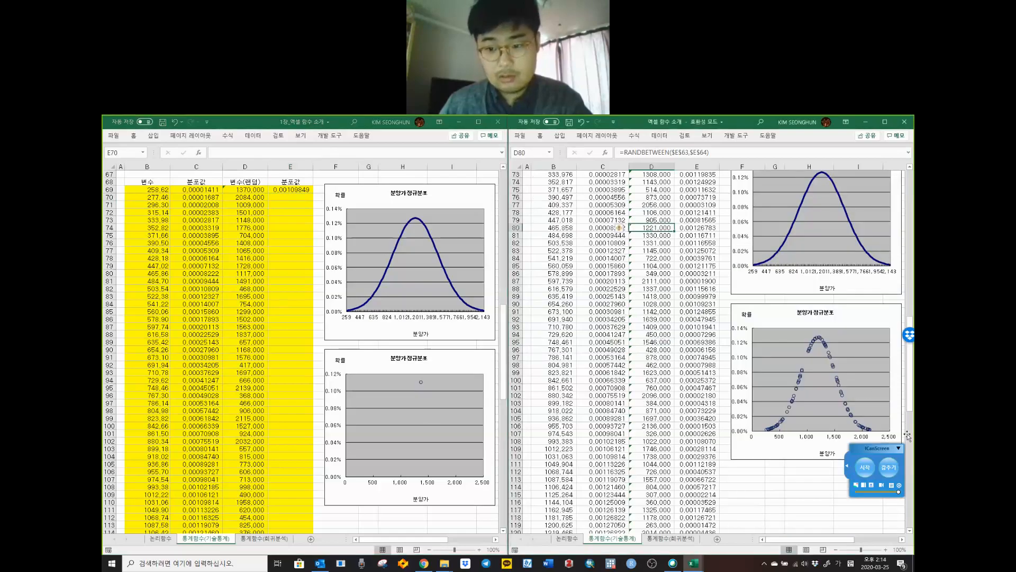
left_click(847, 467)
left_click(789, 468)
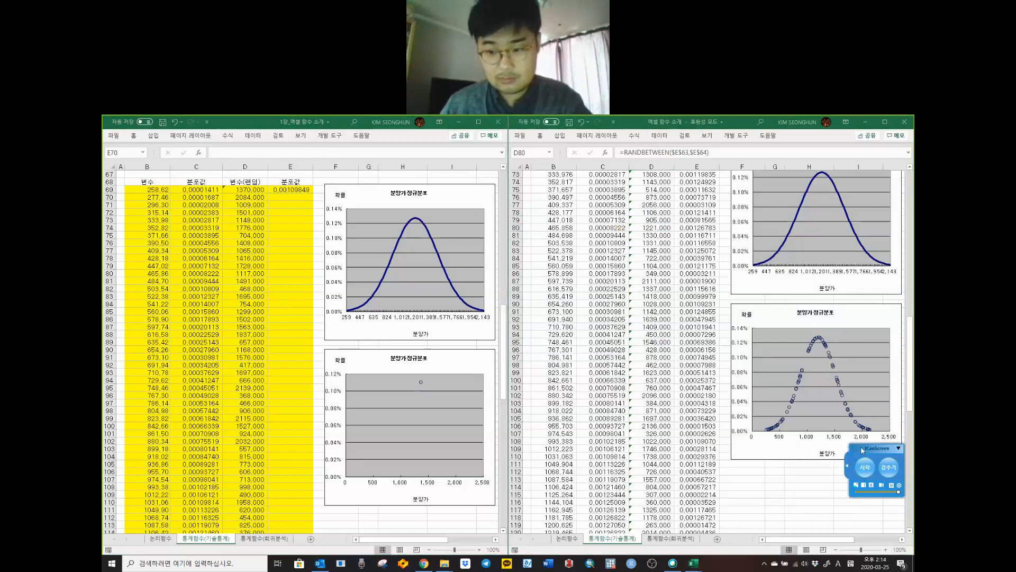
left_click_drag(876, 449, 782, 483)
Step: Re-enter E69's formula unchanged to recalculate the random points in both workbooks, and save the completed workbook
left_click(290, 189)
left_click(317, 153)
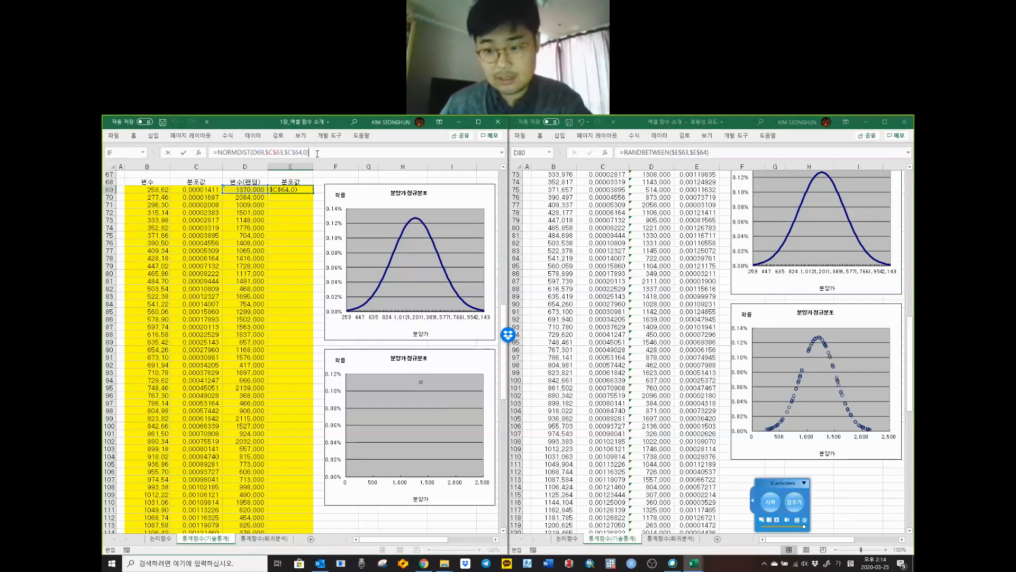
key("Return")
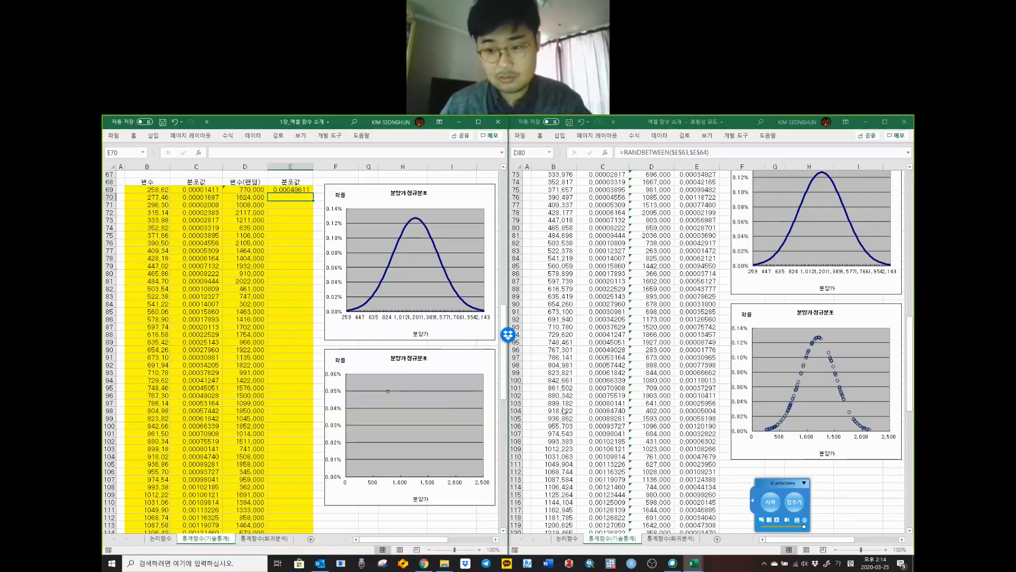
left_click(630, 401)
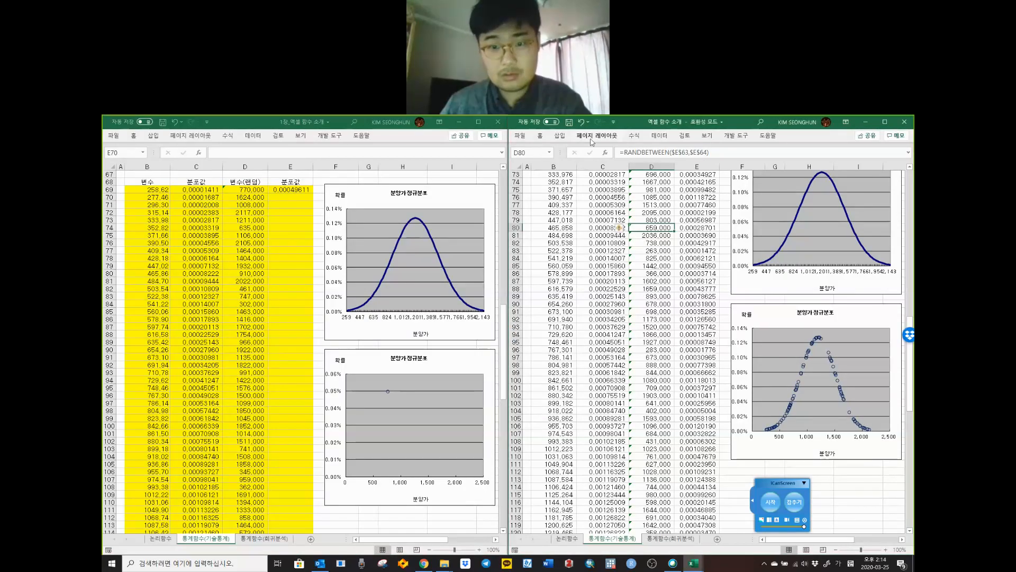
key("ctrl+s")
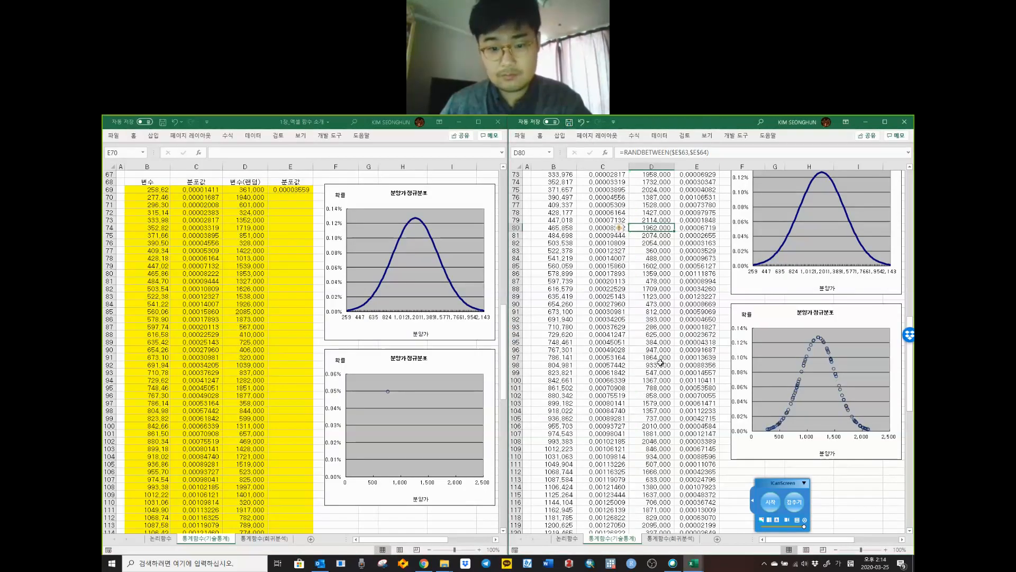
left_click(432, 123)
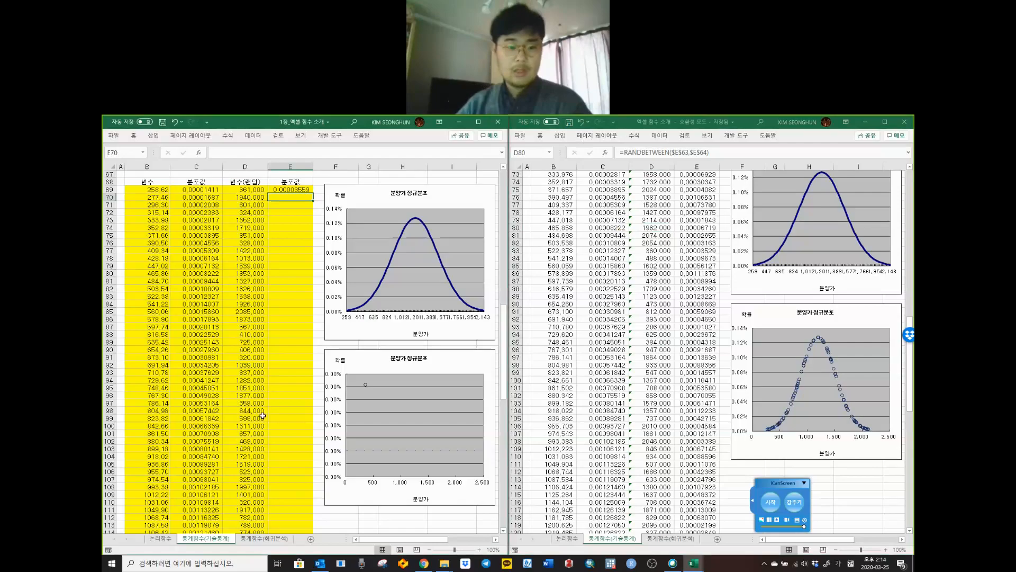
Step: Fill the E69 NORMDIST formula down through E78, clearing the overfilled cells below, and select the second chart to check its points
left_click(297, 190)
left_click_drag(314, 194, 313, 314)
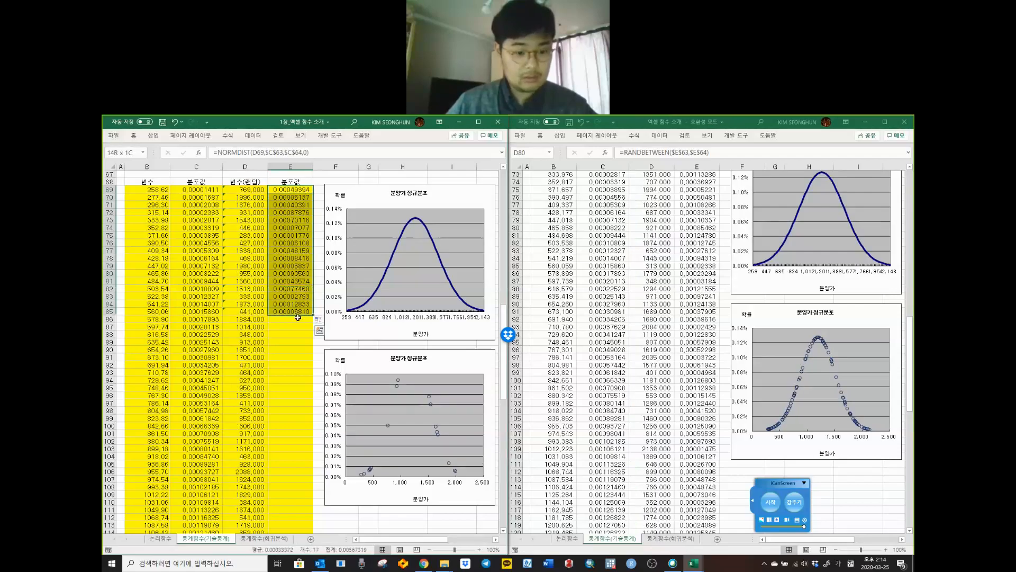
mouse_move(300, 313)
left_mouse_down()
mouse_move(300, 266)
mouse_move(302, 304)
left_mouse_up()
key("BackSpace")
key("Delete")
left_click_drag(298, 258, 295, 189)
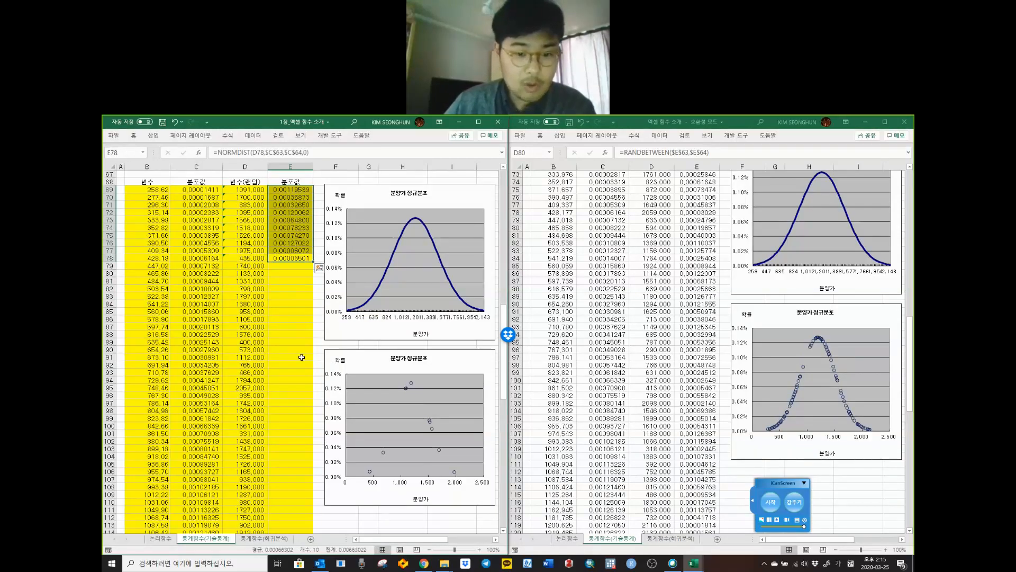
left_click(441, 354)
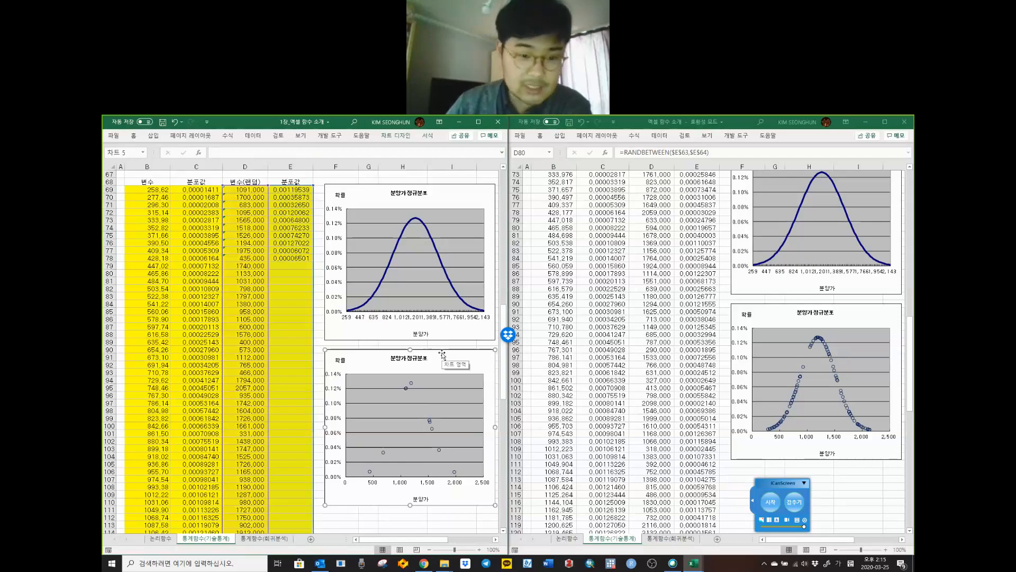
Step: Save the practice workbook twice to regenerate the random values and compare the second 분양가 정규분포 chart's points with E69:E78
left_click(289, 235)
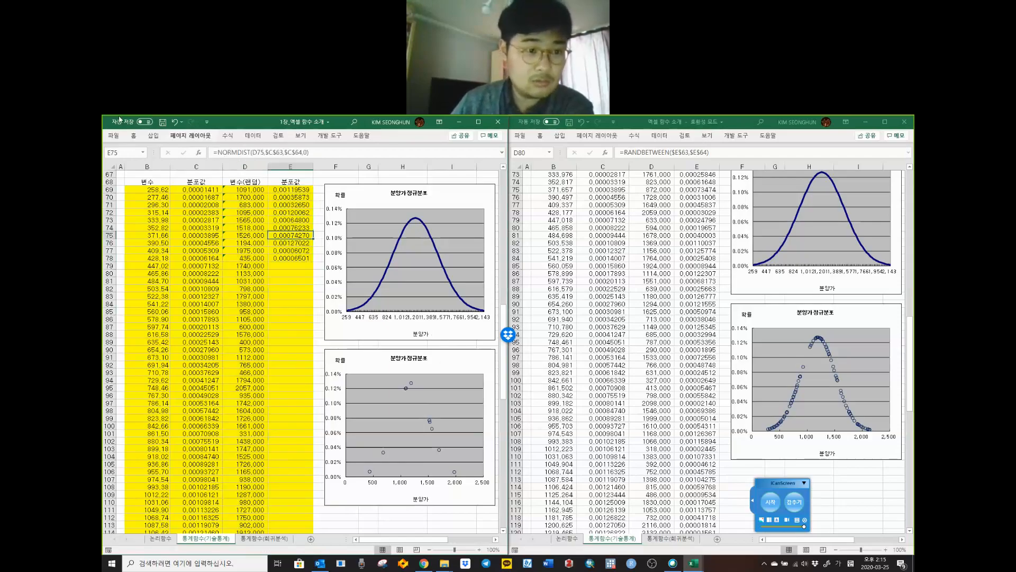
left_click(162, 122)
left_click(290, 372)
left_click(290, 220)
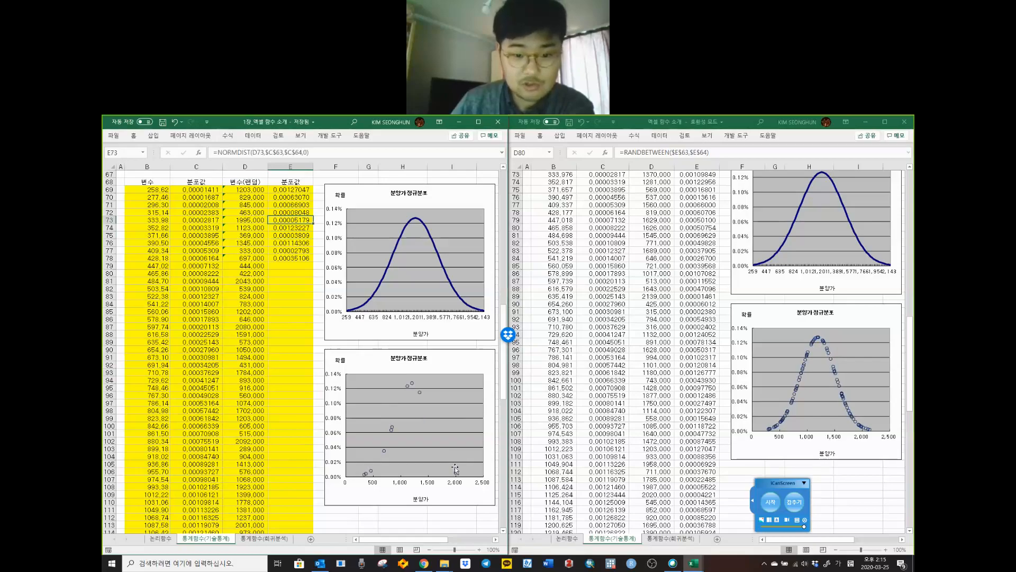
left_click(299, 244)
left_click(162, 123)
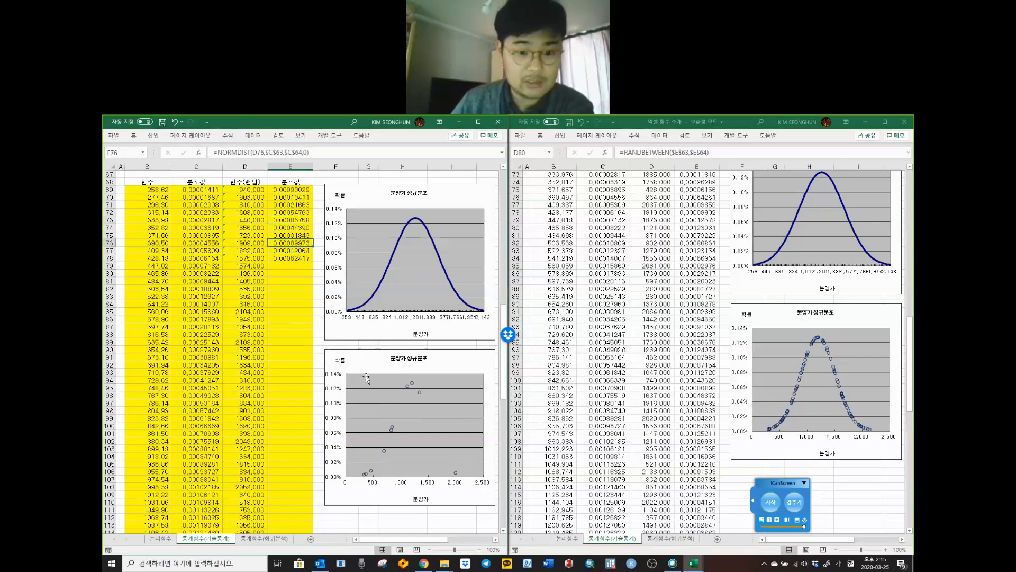
left_click(292, 205)
left_click(294, 259)
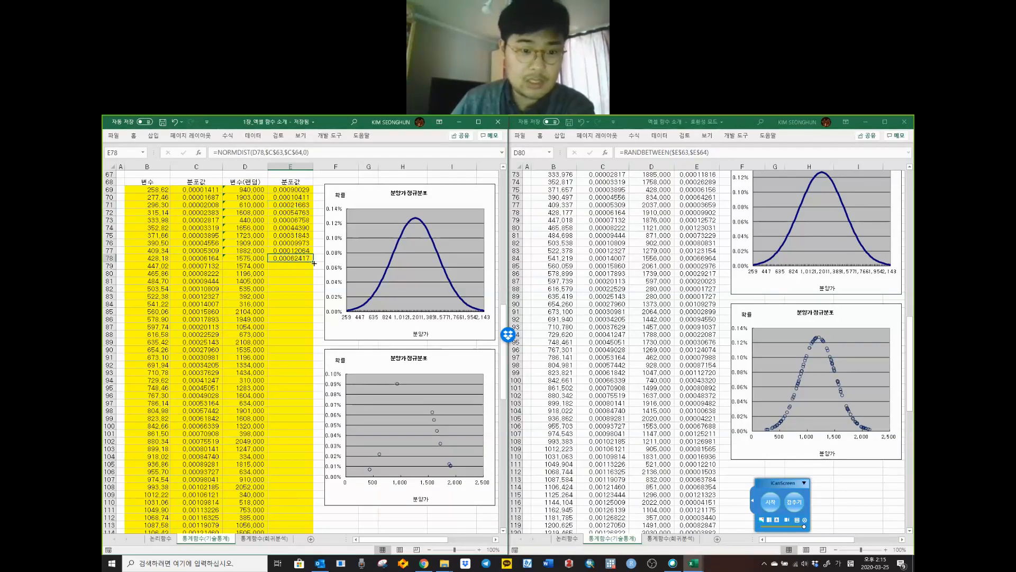
Step: Copy the NORMDIST formulas in E69:E78 into E79:E88 and check the second chart
left_click_drag(304, 258, 301, 190)
key("ctrl+c")
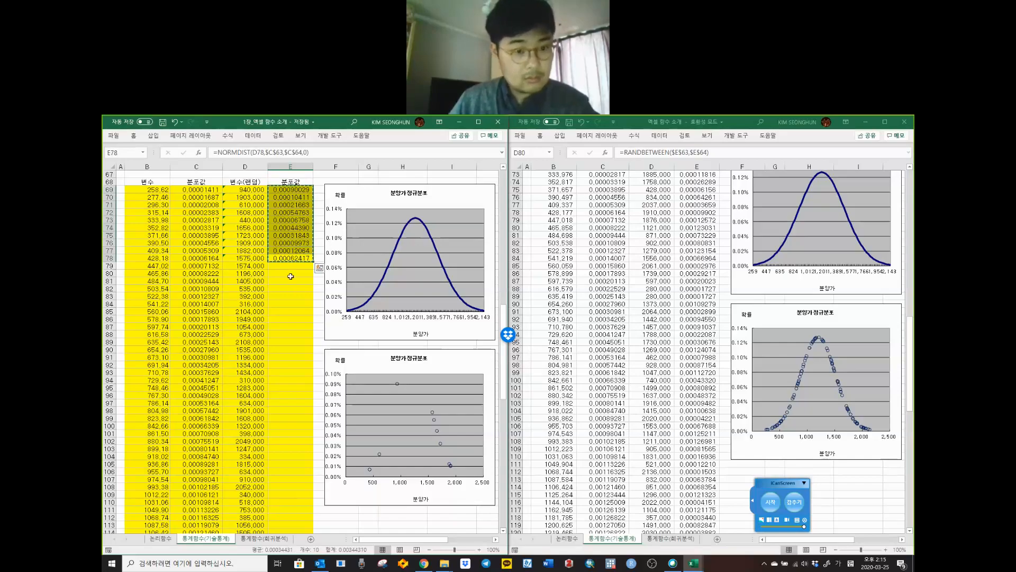
right_click(294, 266)
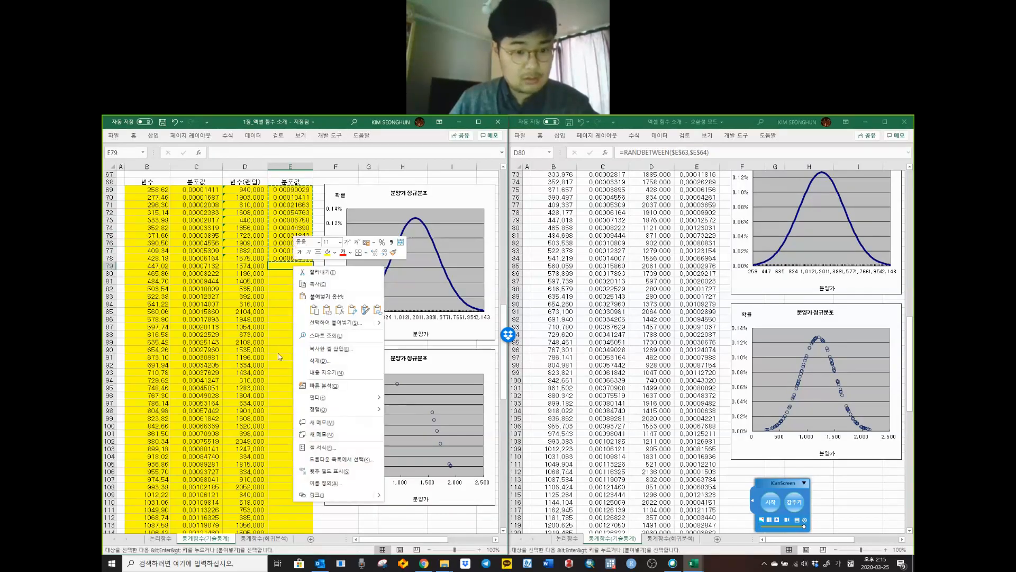
left_click(314, 309)
left_click(290, 364)
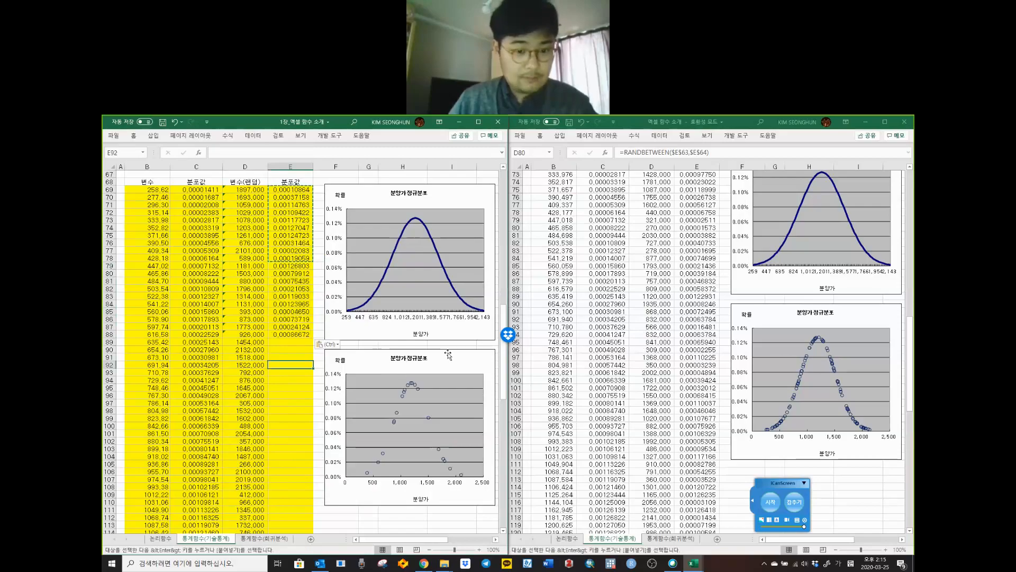
left_click(448, 354)
Step: Paste the copied formulas into E89:E98 as well, and save the practice workbook
left_click(289, 343)
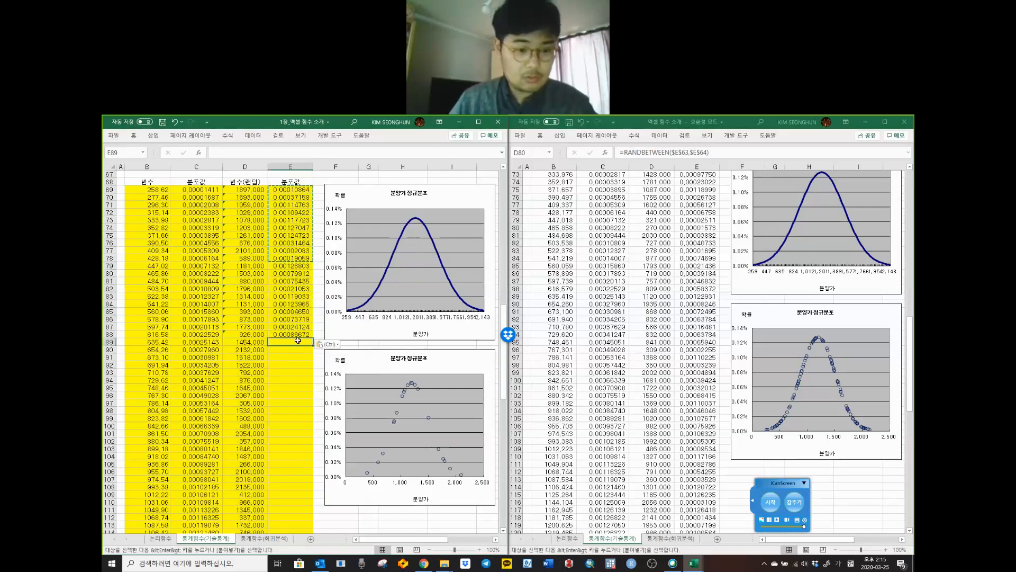
right_click(289, 343)
left_click(322, 369)
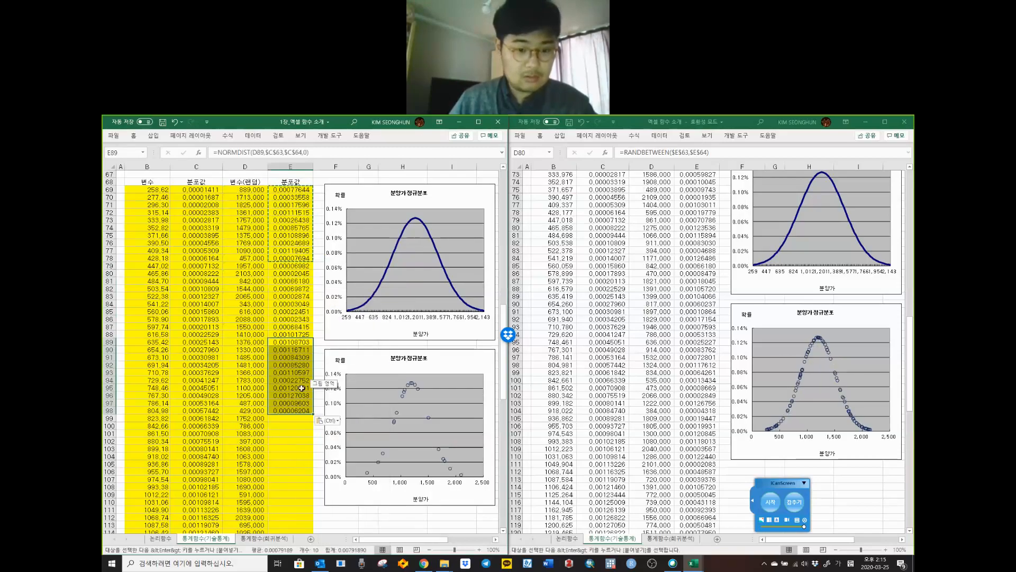
left_click(288, 357)
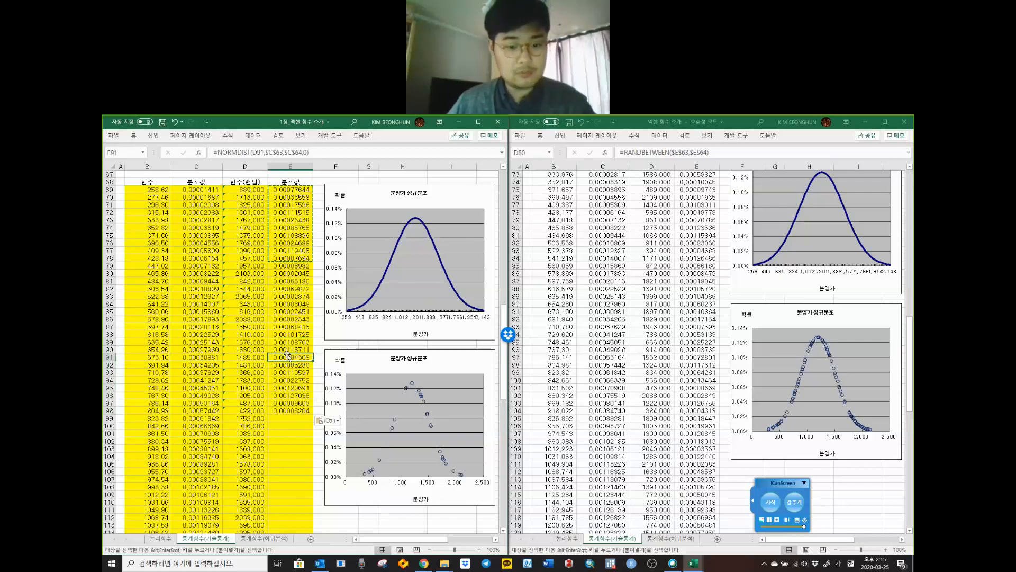
key("Escape")
left_click(163, 123)
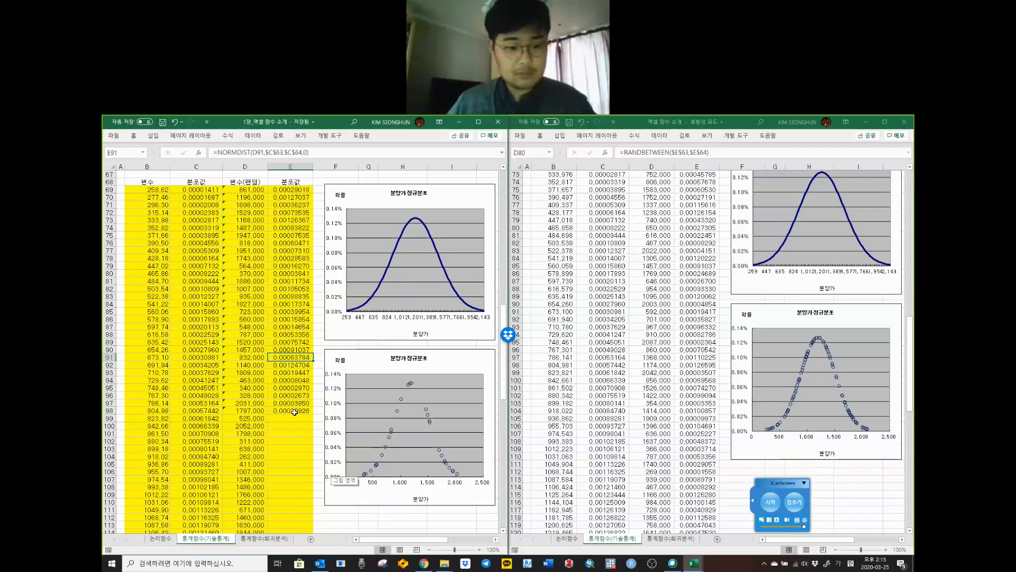
left_click_drag(295, 413, 290, 189)
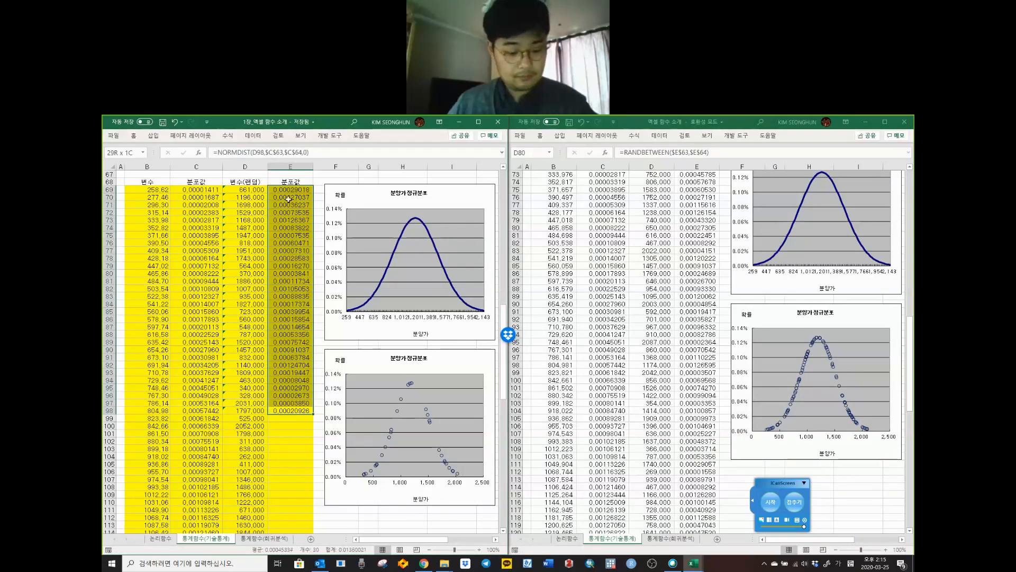
key("ctrl+c")
left_click(279, 418)
right_click(279, 418)
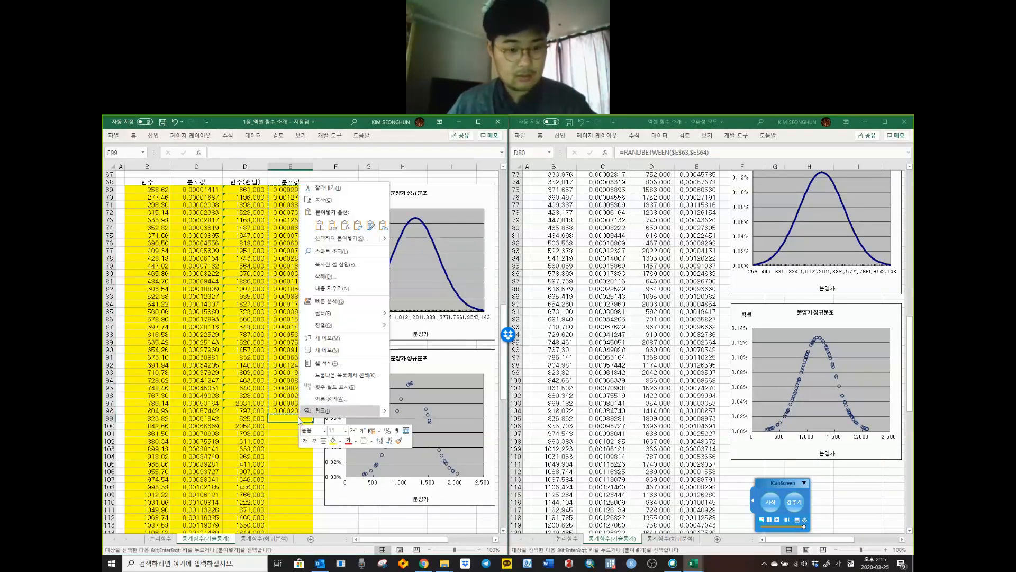
left_click(279, 417)
Step: Copy E89:E98 and paste it as values into E99:E108
left_click_drag(286, 411, 286, 342)
key("ctrl+c")
right_click(294, 421)
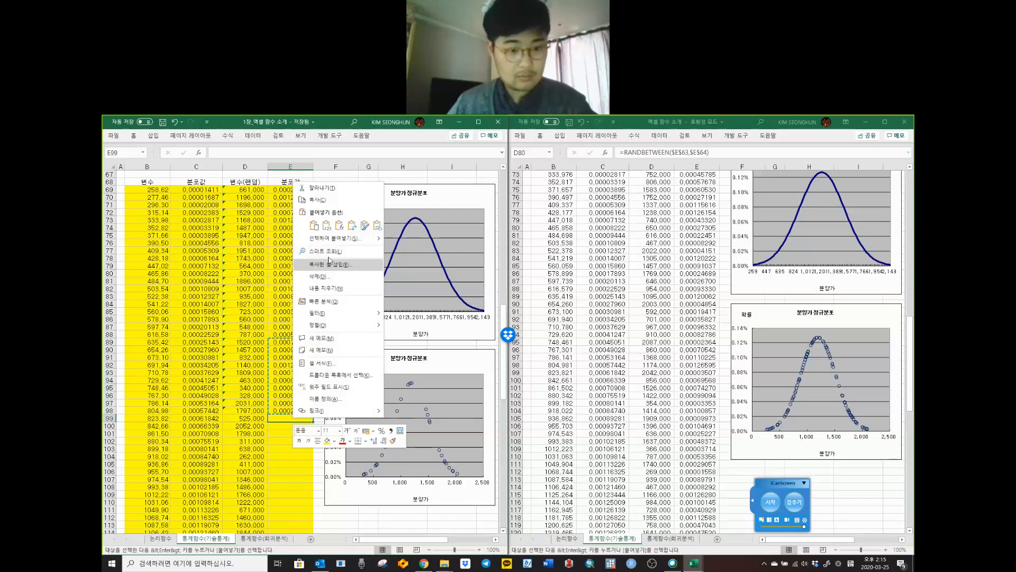
left_click(326, 225)
scroll(259, 369, "down", 4)
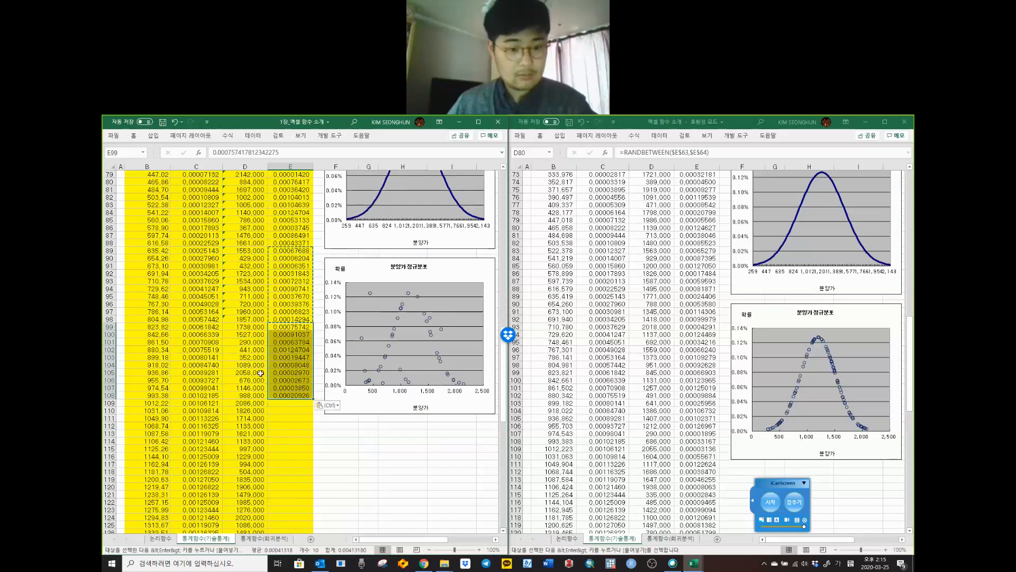
key("Escape")
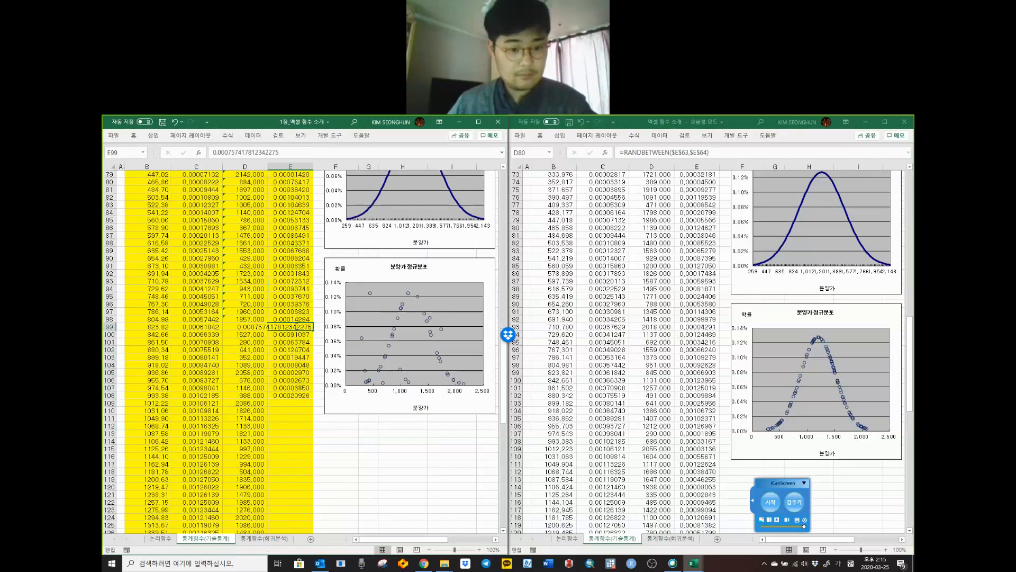
Step: Remove the fixed values pasted from E99 downward in the second 분포값 column
scroll(289, 379, "up", 5)
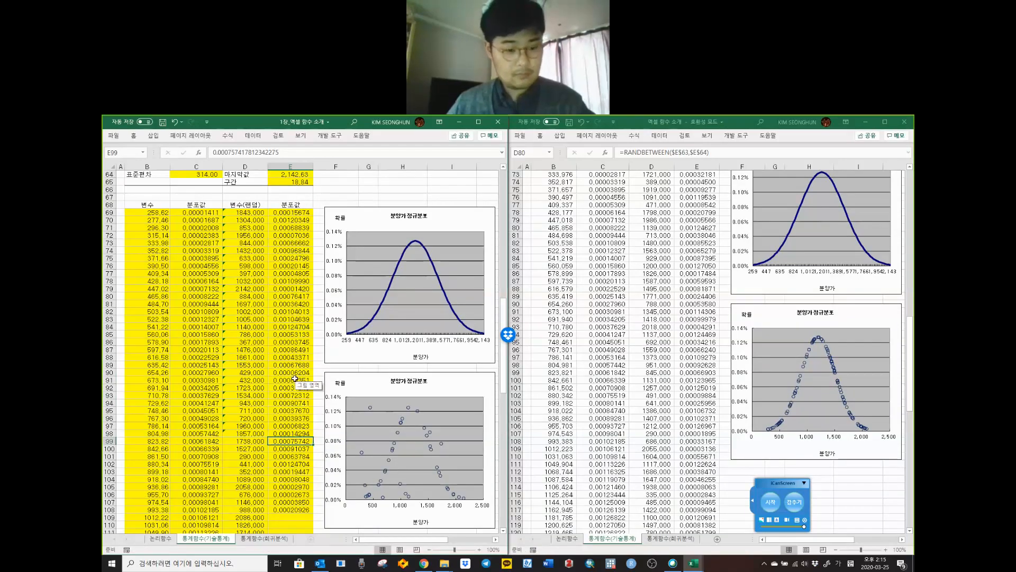
key("ctrl+shift+Down")
key("Delete")
double_click(288, 365)
key("Escape")
Step: Fill the E98 NORMDIST formula down the rest of the second 분포값 column to the last data row
left_click_drag(290, 433, 309, 512)
scroll(309, 381, "down", 6)
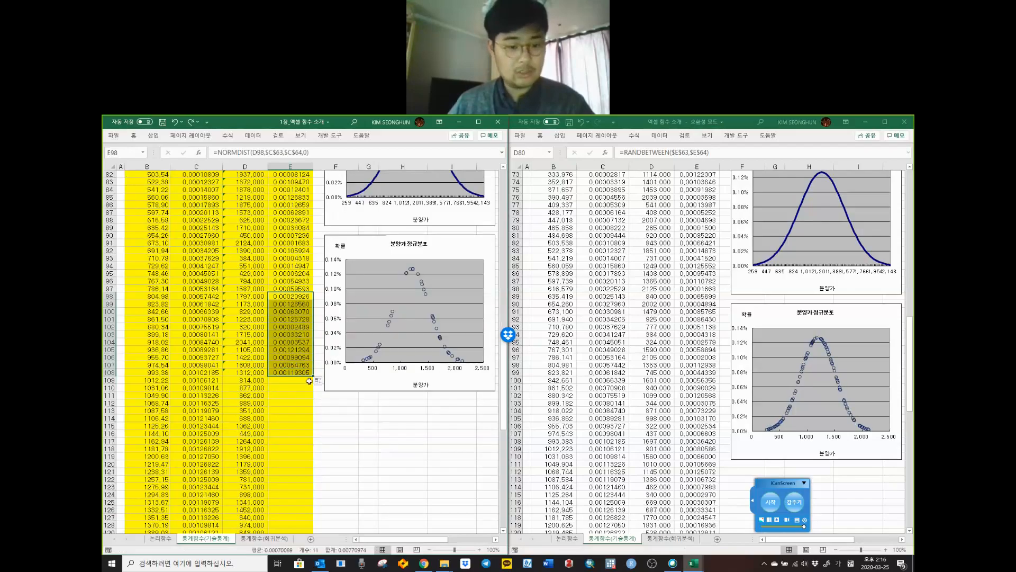
left_click_drag(313, 375, 311, 459)
scroll(313, 413, "down", 4)
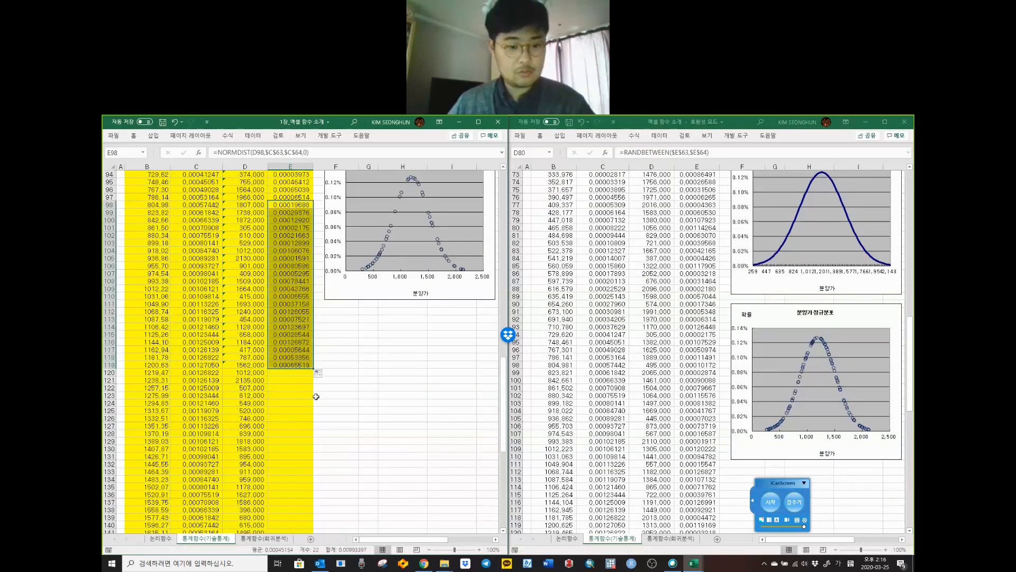
left_click_drag(313, 368, 290, 494)
scroll(287, 424, "up", 20)
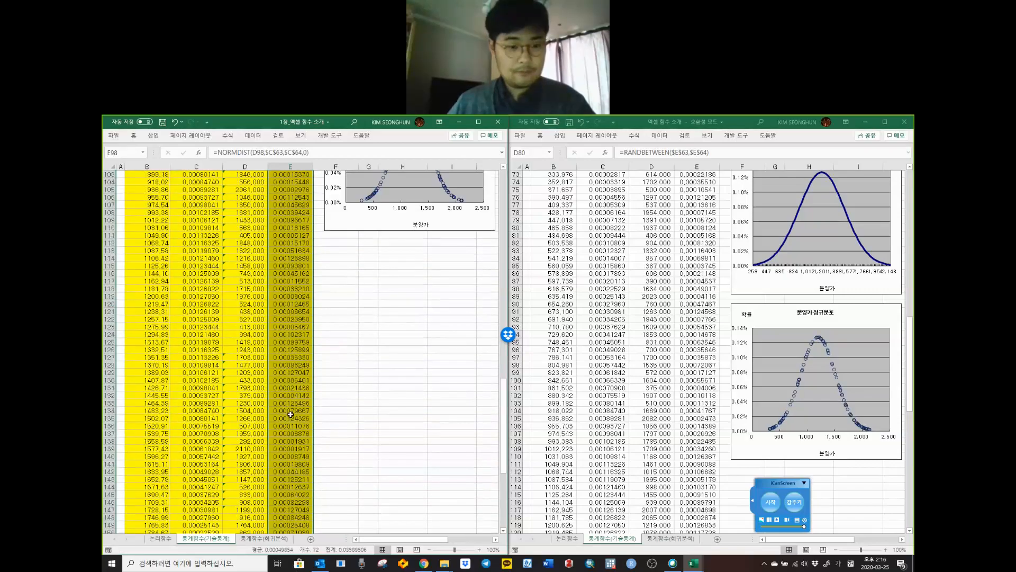
Step: Save the practice workbook with the finished normal distribution table and charts
left_click(374, 355)
left_click(275, 391)
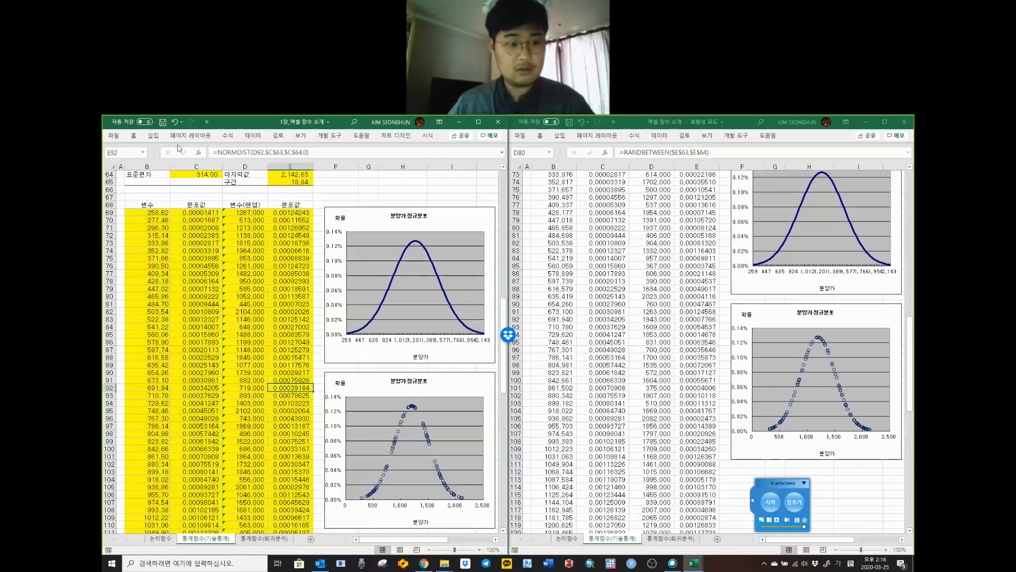
left_click(163, 122)
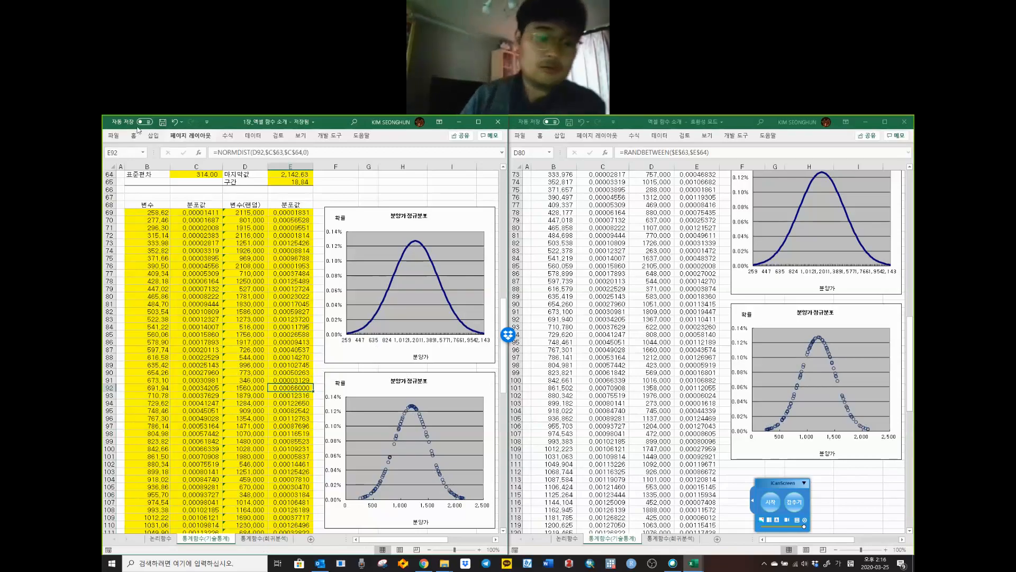
Step: Open the 통계함수(회귀분석) sheet in the practice workbook and save the file
scroll(182, 447, "down", 8)
scroll(182, 448, "down", 8)
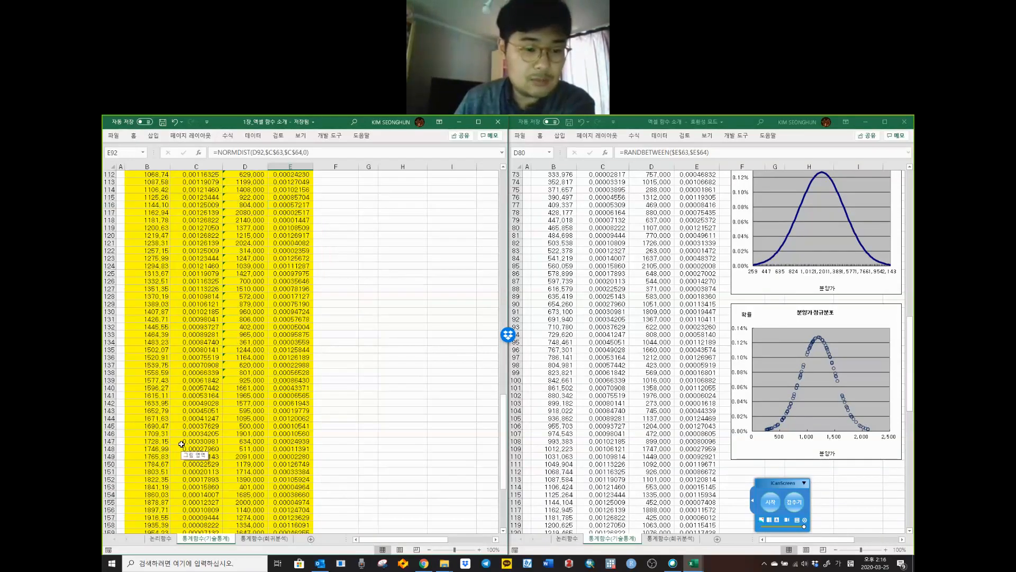
scroll(181, 443, "up", 20)
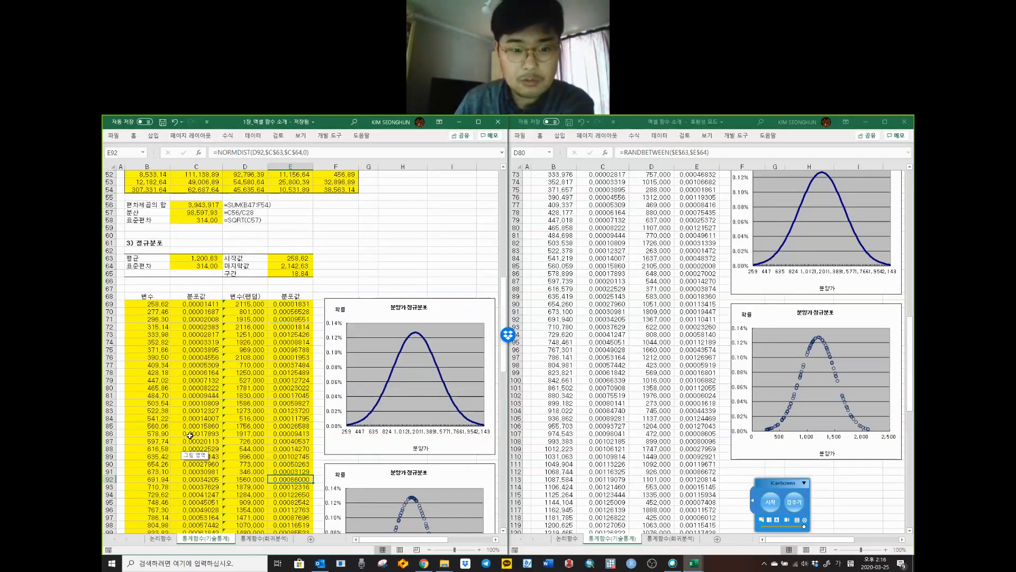
left_click(263, 539)
left_click(341, 417)
left_click(165, 125)
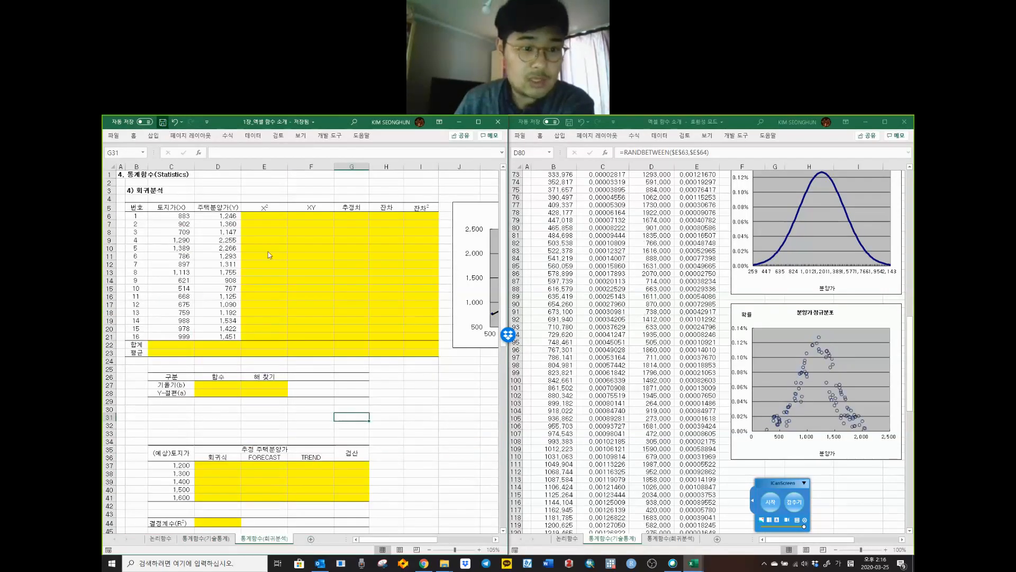
left_click_drag(264, 216, 431, 336)
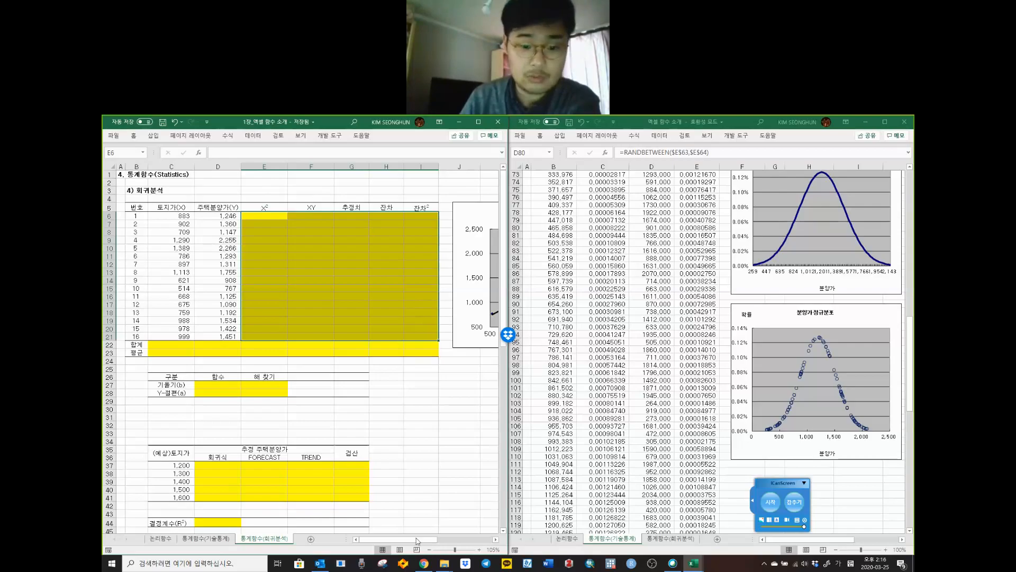
left_click_drag(438, 541, 412, 551)
left_click(356, 392)
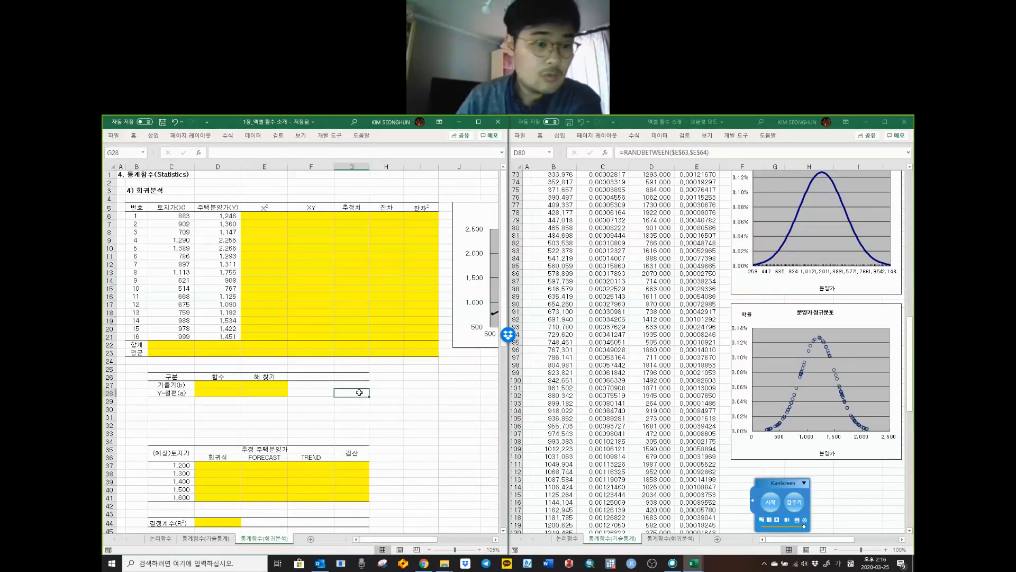
left_click(310, 331)
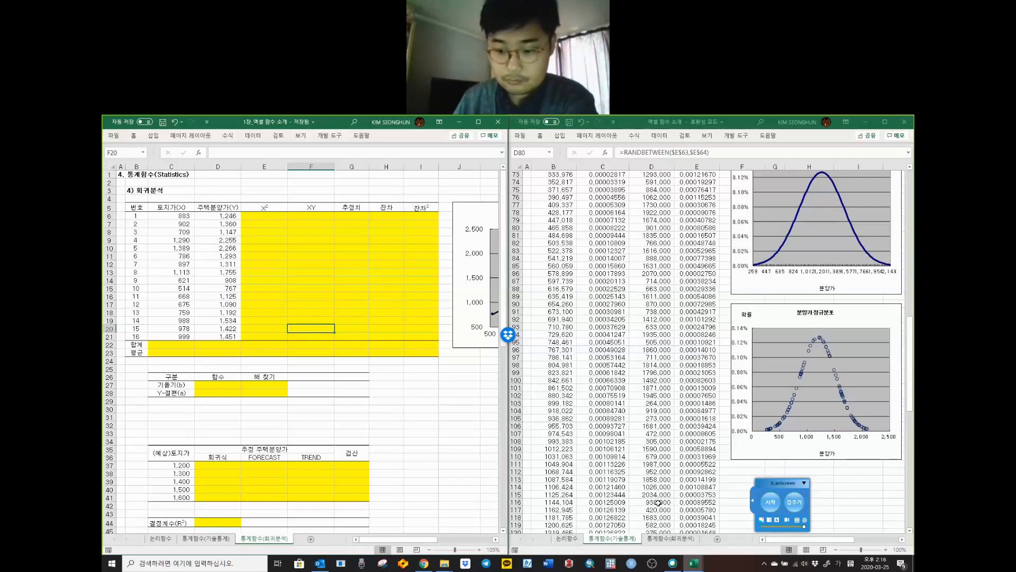
Step: Open the 통계함수(회귀분석) sheet in the completed reference workbook and examine its X², XY, 추정치, 잔차 and 잔차² formulas
left_click(671, 539)
left_click(669, 353)
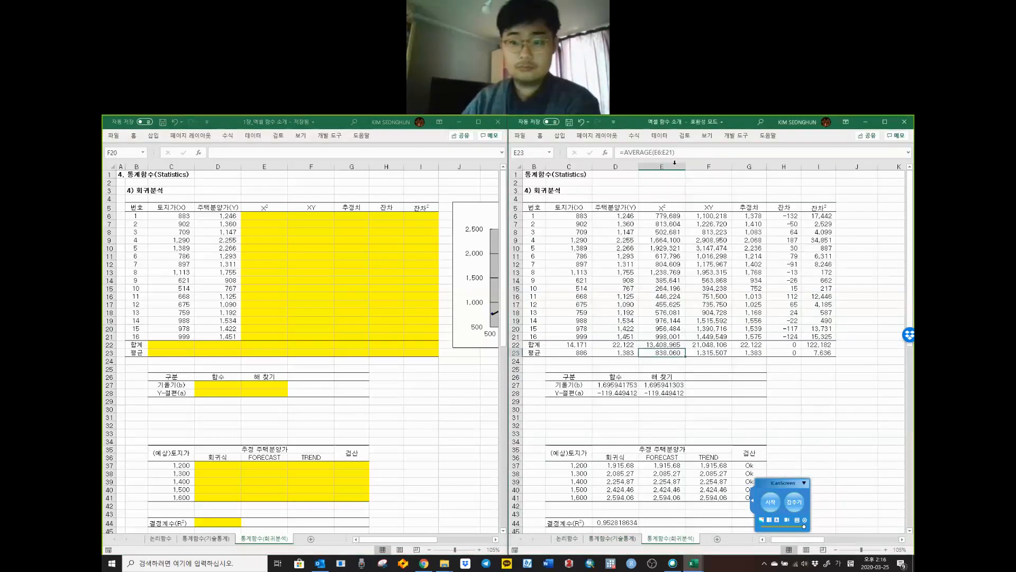
left_click(670, 217)
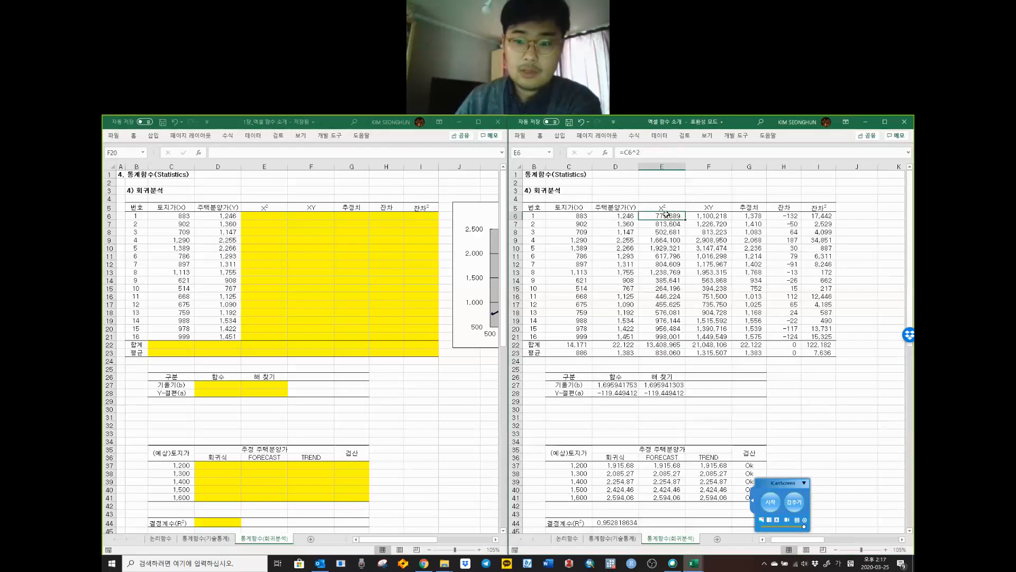
left_click(710, 216)
left_click_drag(577, 208, 605, 208)
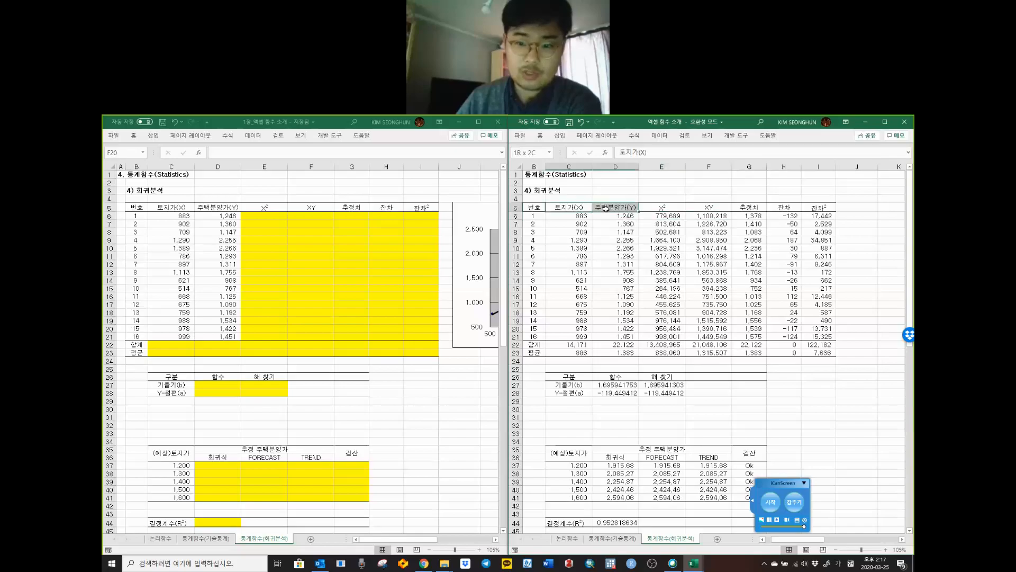
left_click(720, 217)
left_click(738, 214)
left_click(780, 217)
left_click(824, 217)
left_click(789, 263)
Step: Enter the formula =C6^2 in cell E6 of the practice sheet to square the first land price
left_click(267, 217)
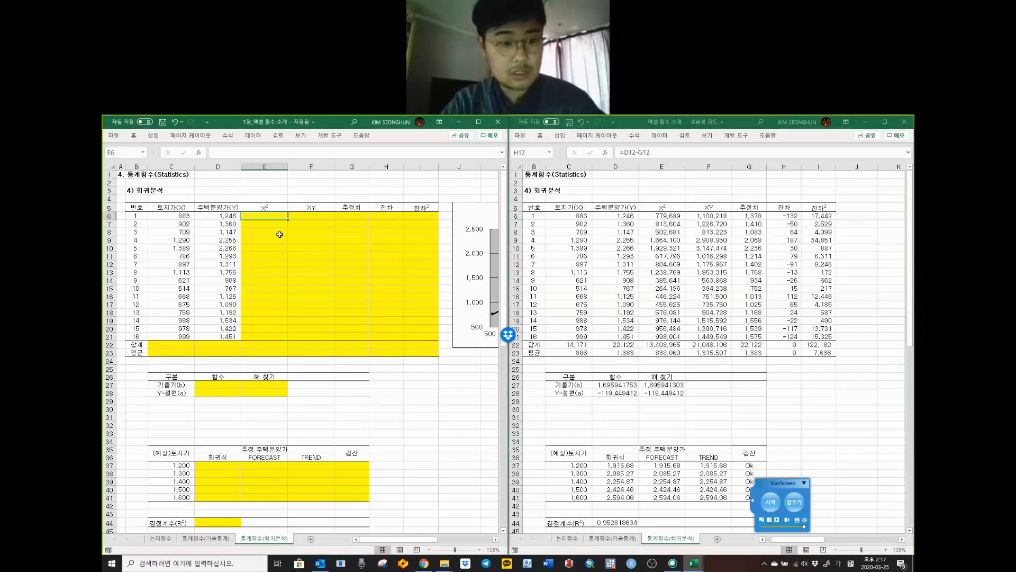
type("=")
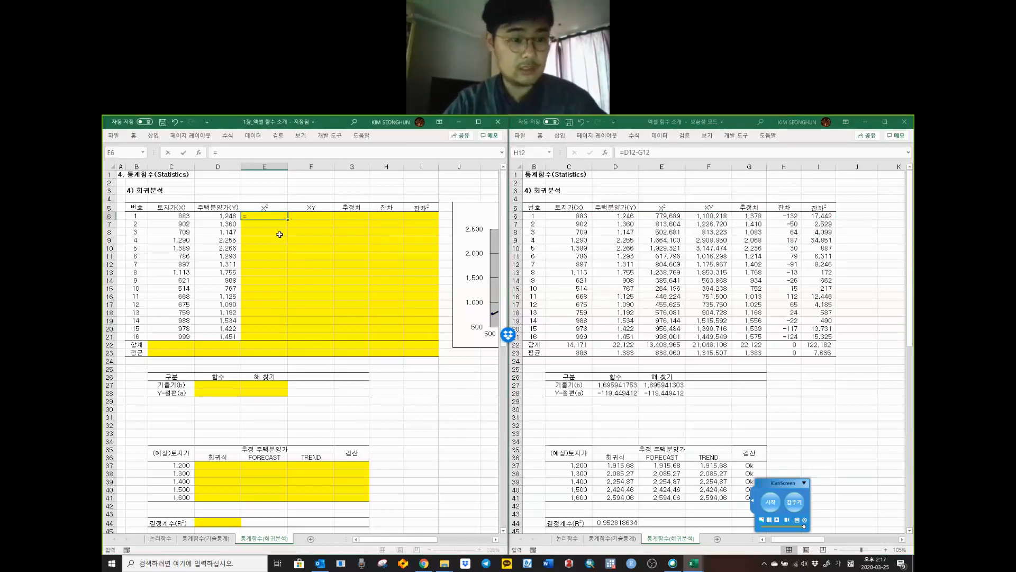
left_click(184, 219)
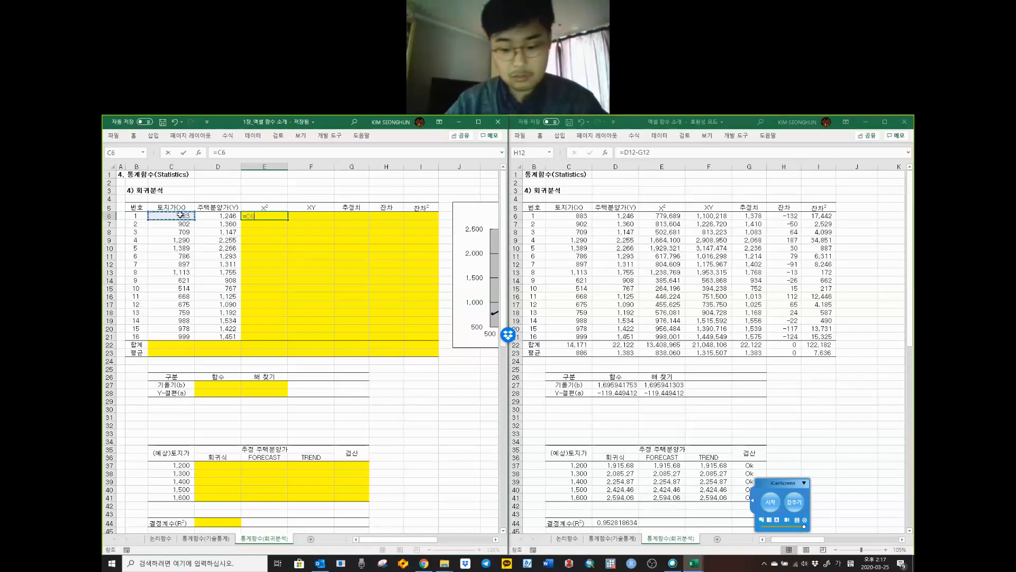
type("^")
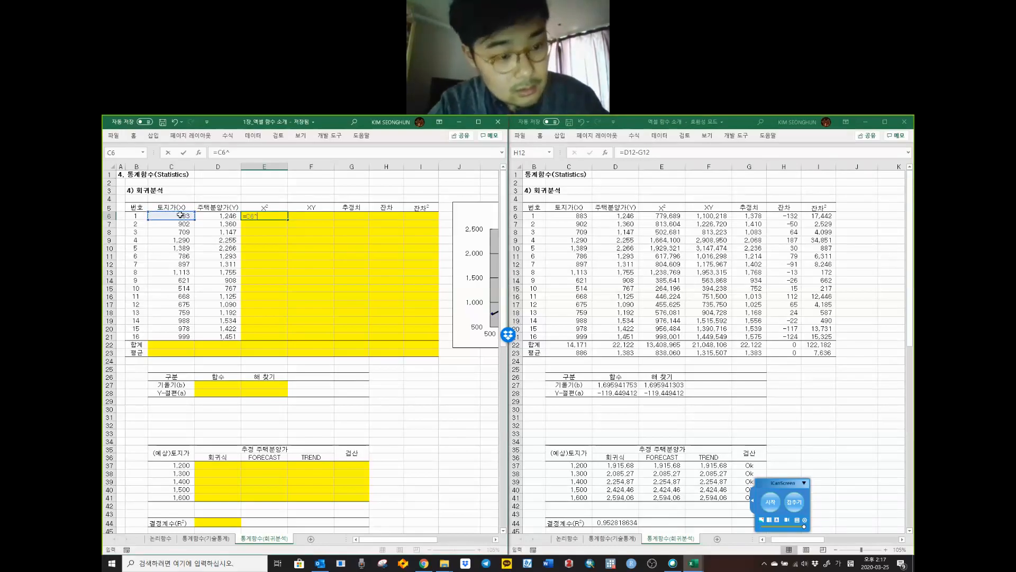
key("ctrl+Return")
Step: Copy the X² formula from E6 into E7:E21, pasting formulas only
key("ctrl+c")
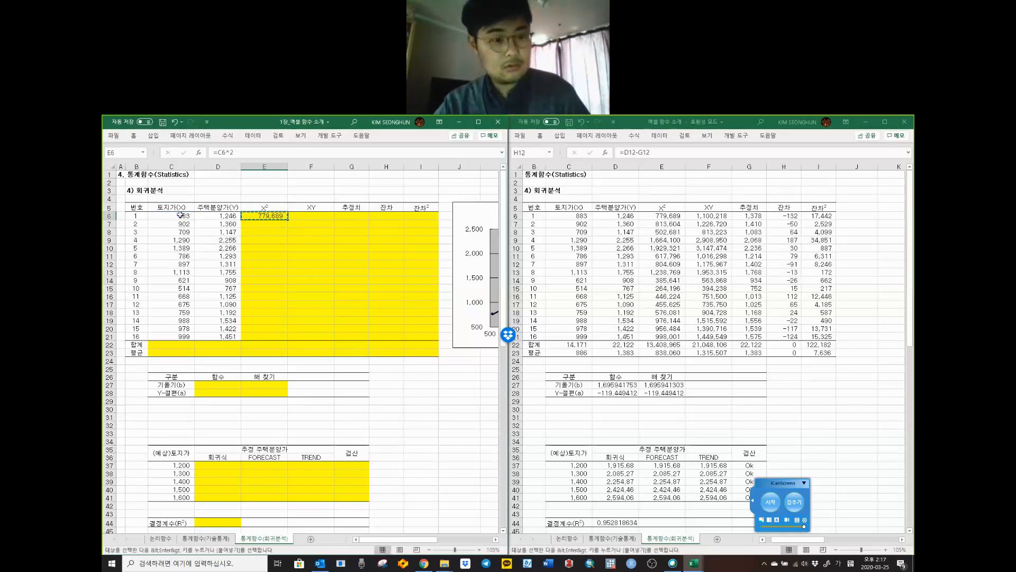
key("Down")
key("shift+Down")
key("shift+Down")
key("shift+Down")
key("shift+Down")
key("shift+Down")
key("shift+Down")
key("shift+Down")
key("shift+Down")
key("shift+Down")
key("shift+Down")
key("shift+Down")
key("shift+Down")
key("shift+Down")
key("shift+Down")
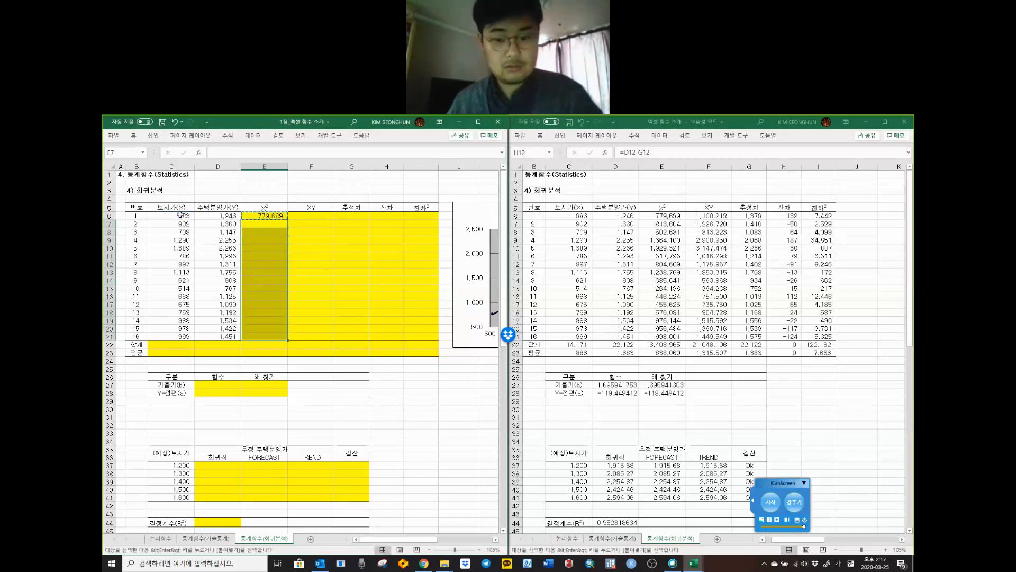
right_click(258, 253)
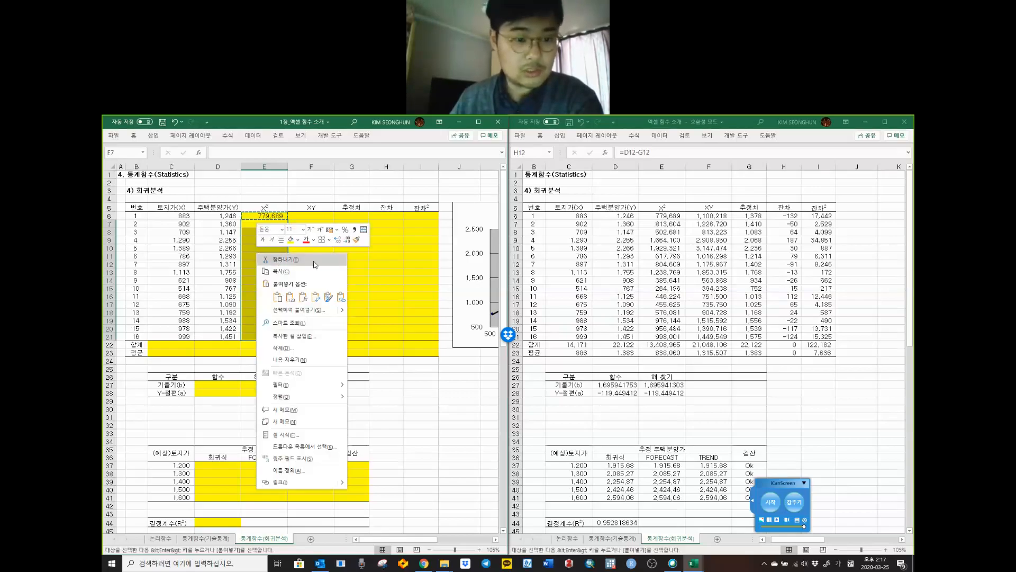
left_click(306, 298)
Step: Enter the formula =C6*D6 in cell F6 for the first XY product
left_click(314, 217)
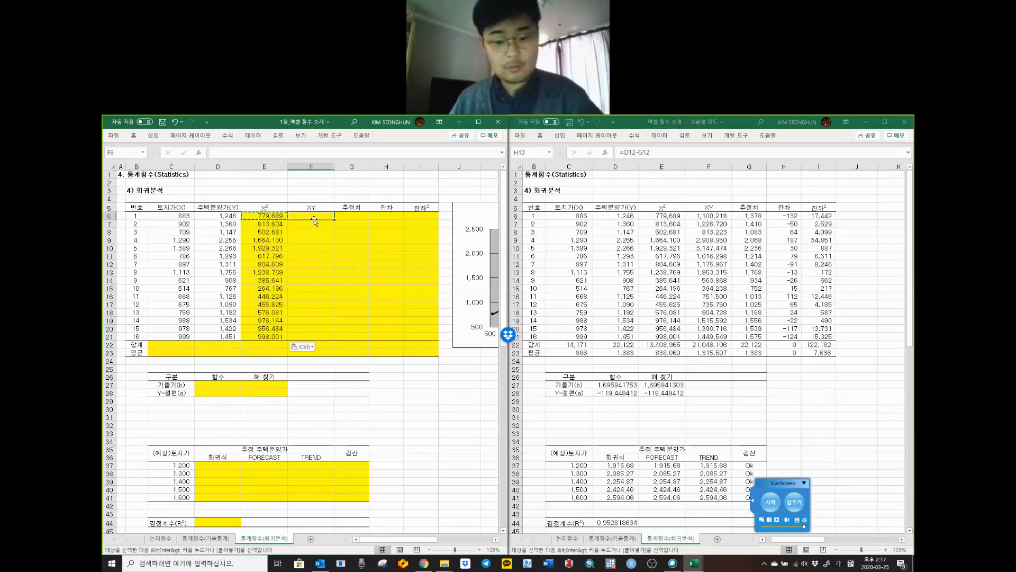
key("Escape")
type("=")
left_click(182, 215)
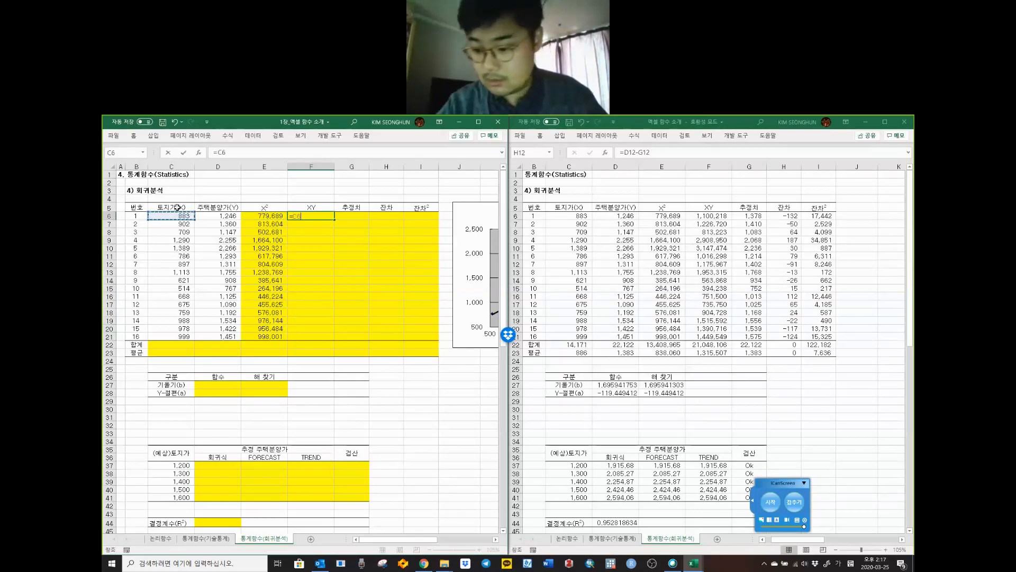
type("*")
left_click(229, 216)
key("Return")
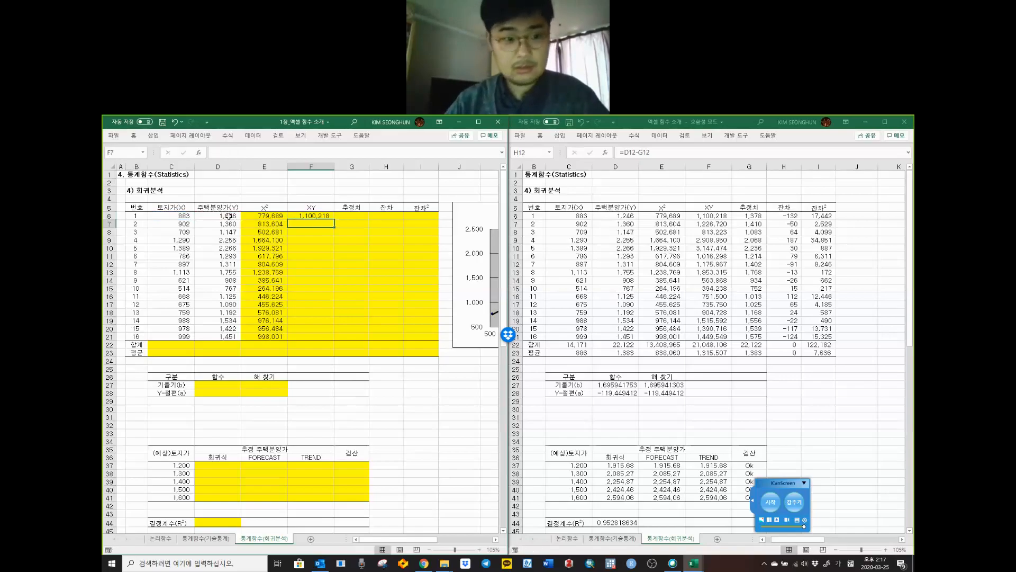
Step: Copy the XY formula from F6 down through F21, pasting formulas only
left_click(303, 216)
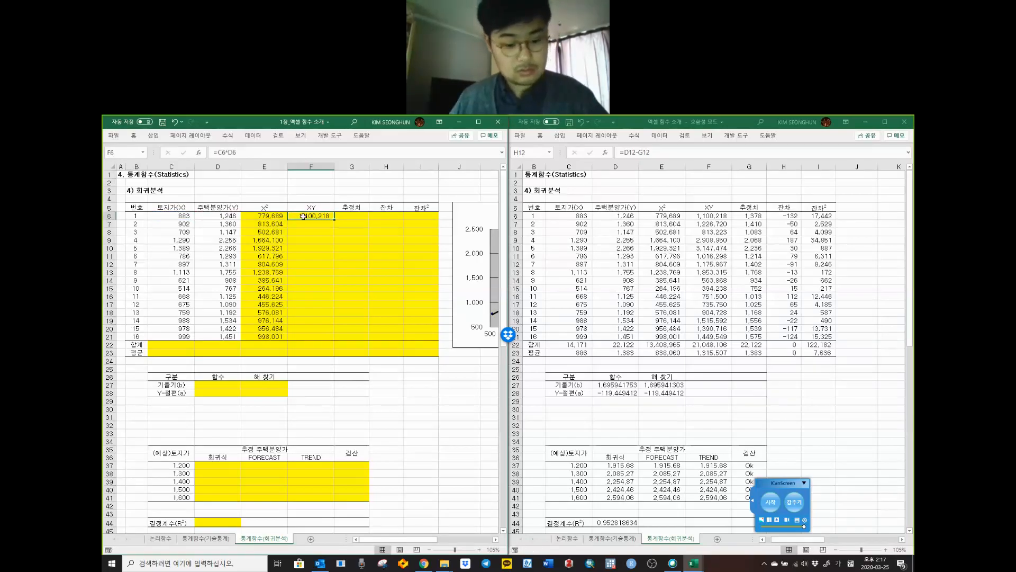
key("ctrl+c")
left_click(325, 335, "shift")
right_click(321, 310)
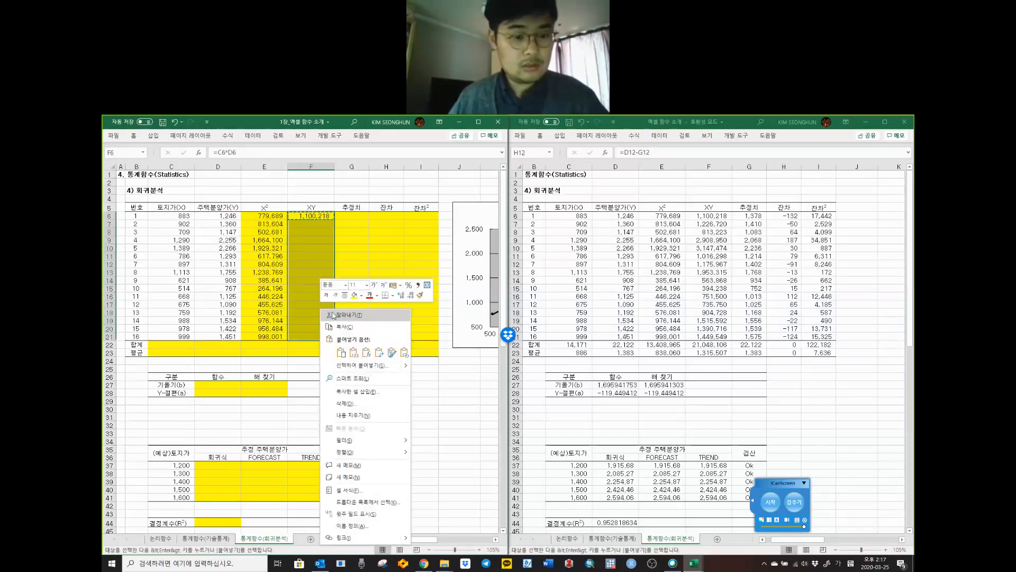
left_click(366, 352)
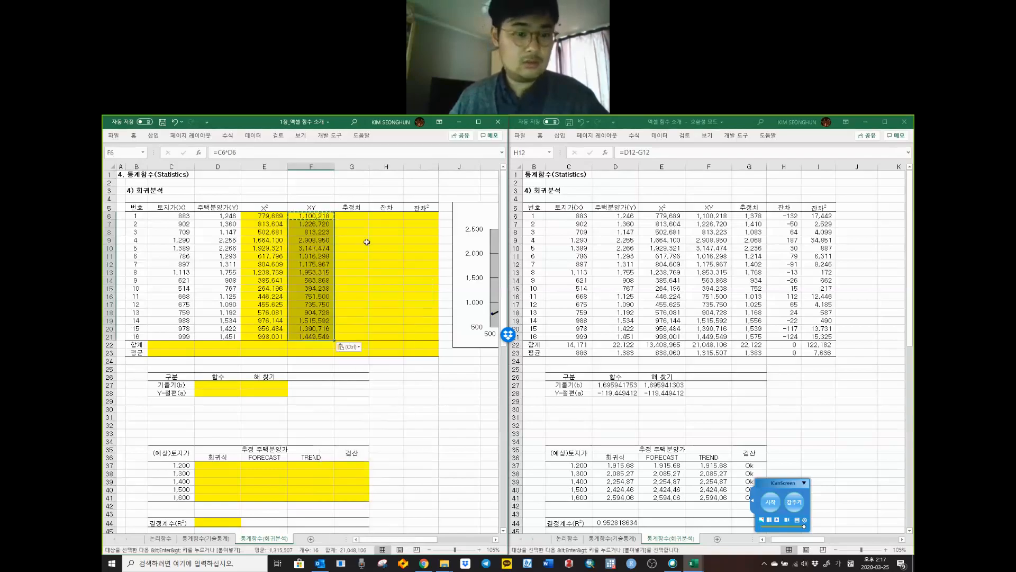
left_click(366, 241)
key("Escape")
Step: Inspect the 추정치 formula in cell G6 of the reference workbook and the cells it refers to
left_click(357, 217)
left_click(758, 216)
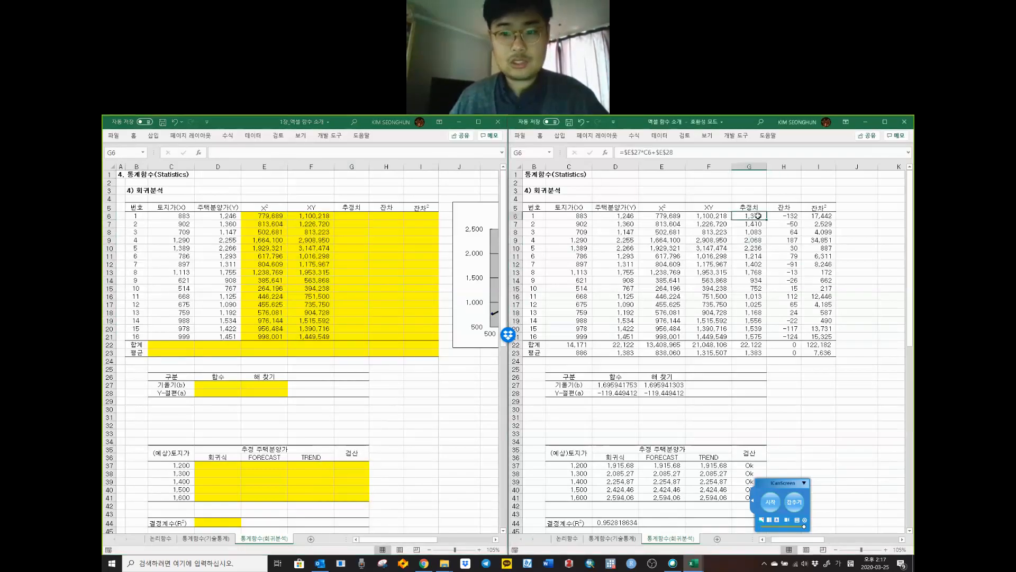
left_click(678, 152)
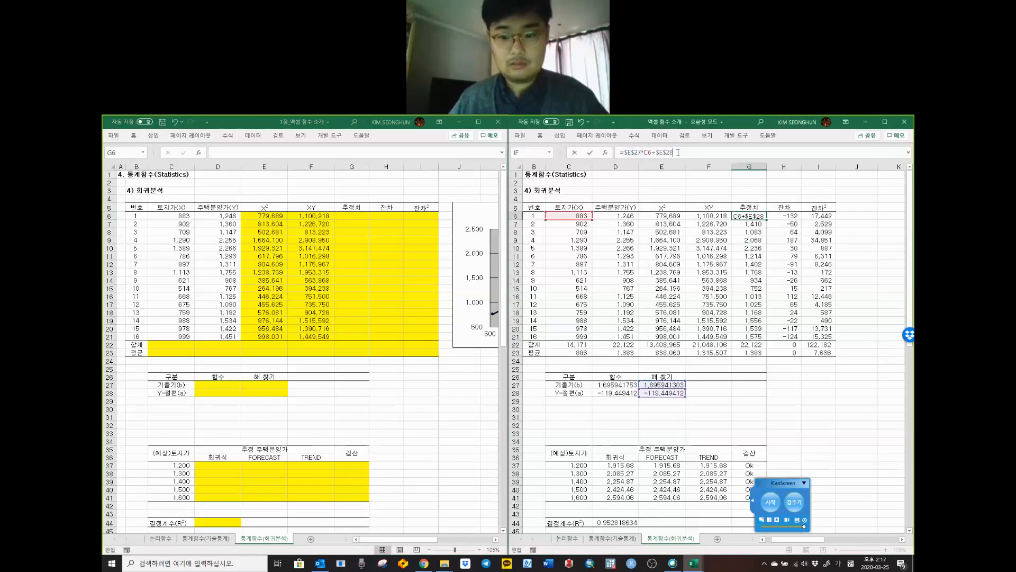
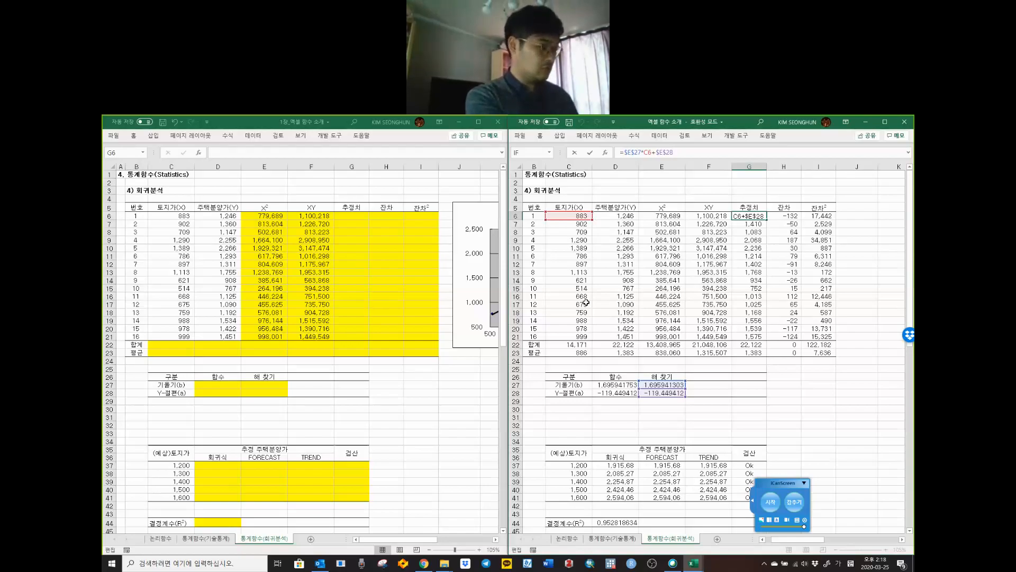
left_click(217, 387)
key("Escape")
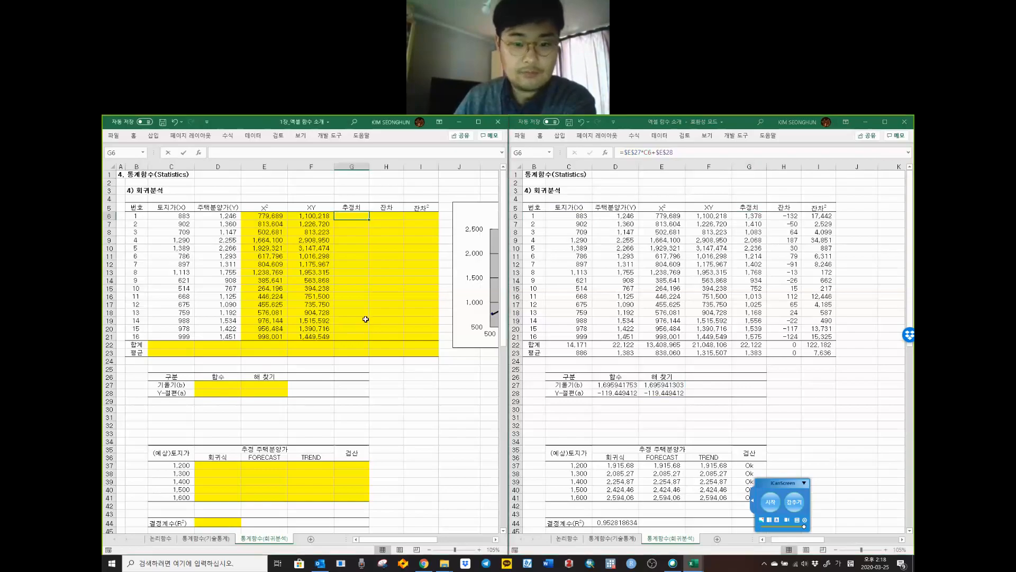
left_click(273, 210)
left_click_drag(300, 282, 310, 337)
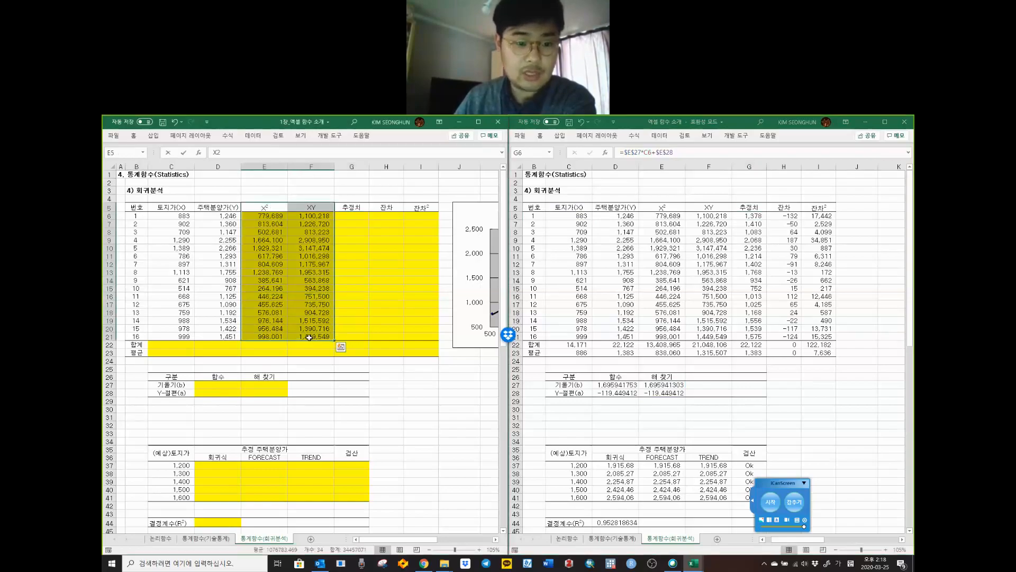
left_click_drag(171, 207, 218, 338)
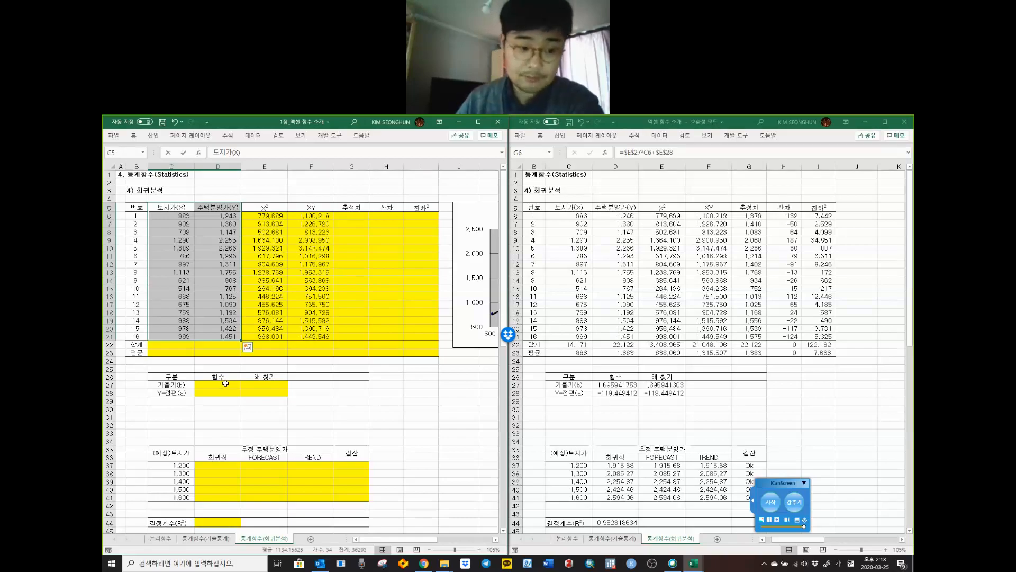
Step: Copy the 기울기(b) formula from D27 of the reference workbook into practice cell D27 as =SLOPE(D6:D21,C6:C21)
left_click(217, 385)
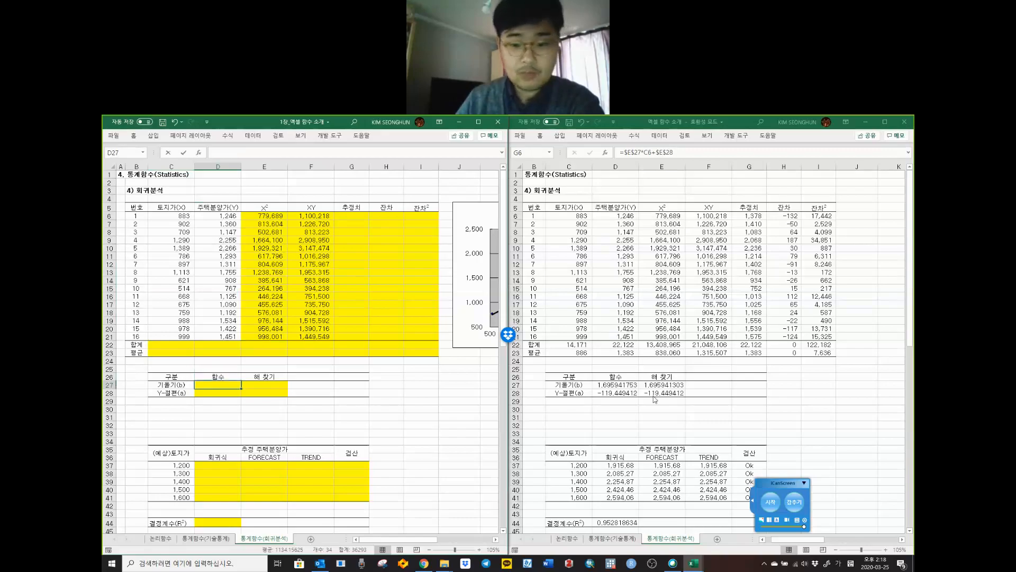
left_click(622, 385)
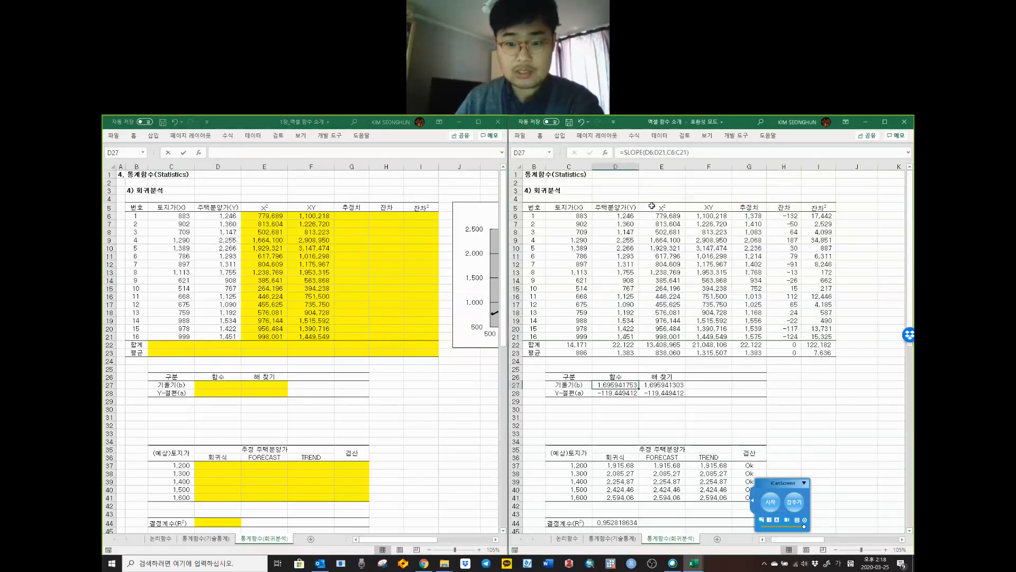
left_click_drag(694, 157, 389, 148)
key("ctrl+c")
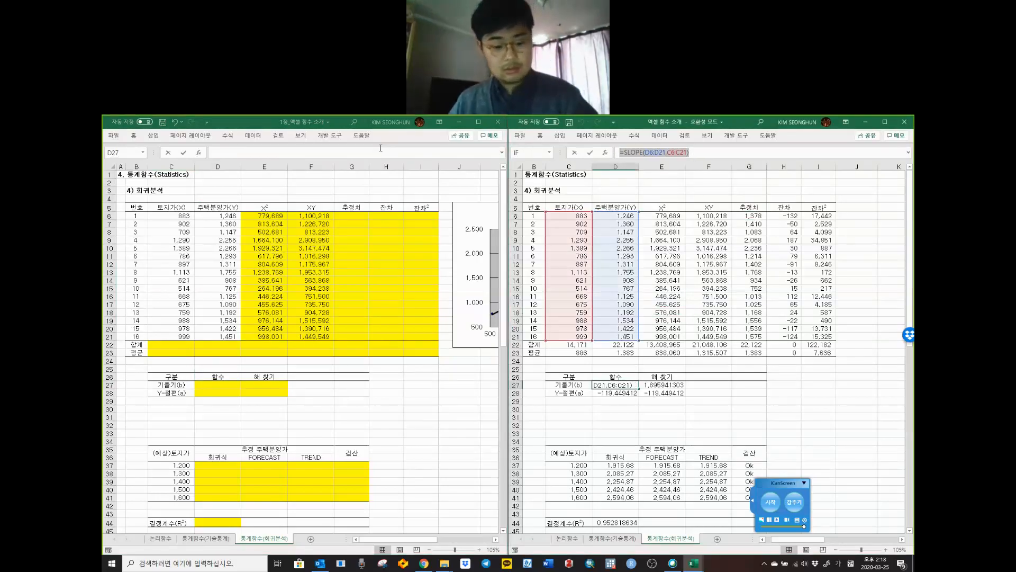
key("Escape")
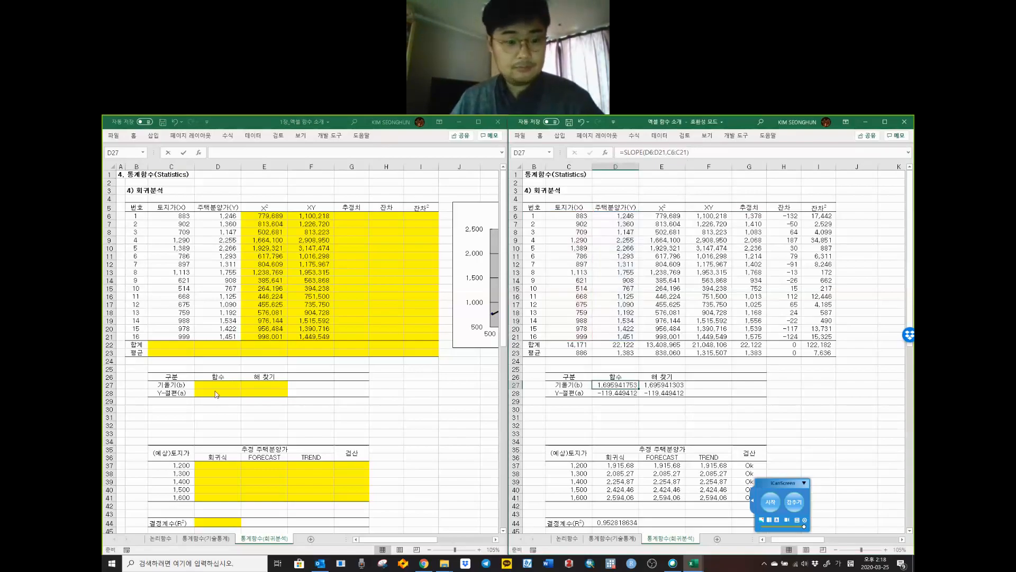
left_click(215, 386)
left_click(242, 154)
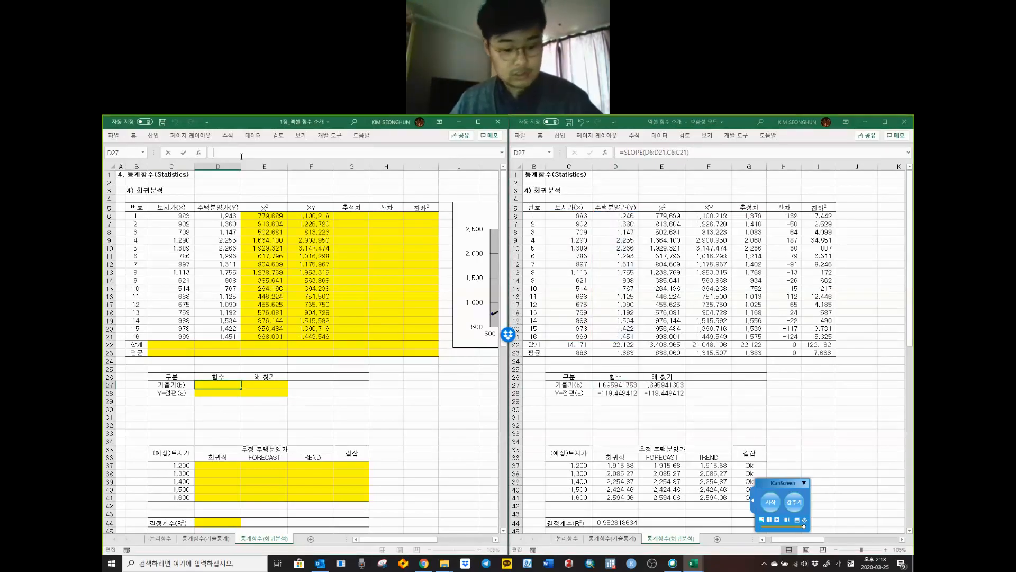
key("ctrl+v")
left_click(245, 154)
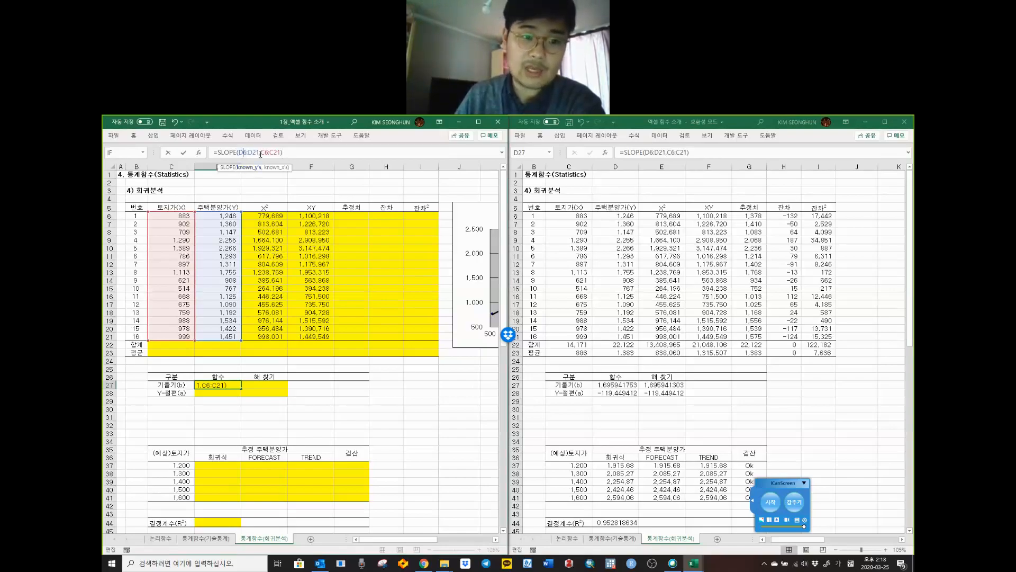
left_click(270, 153)
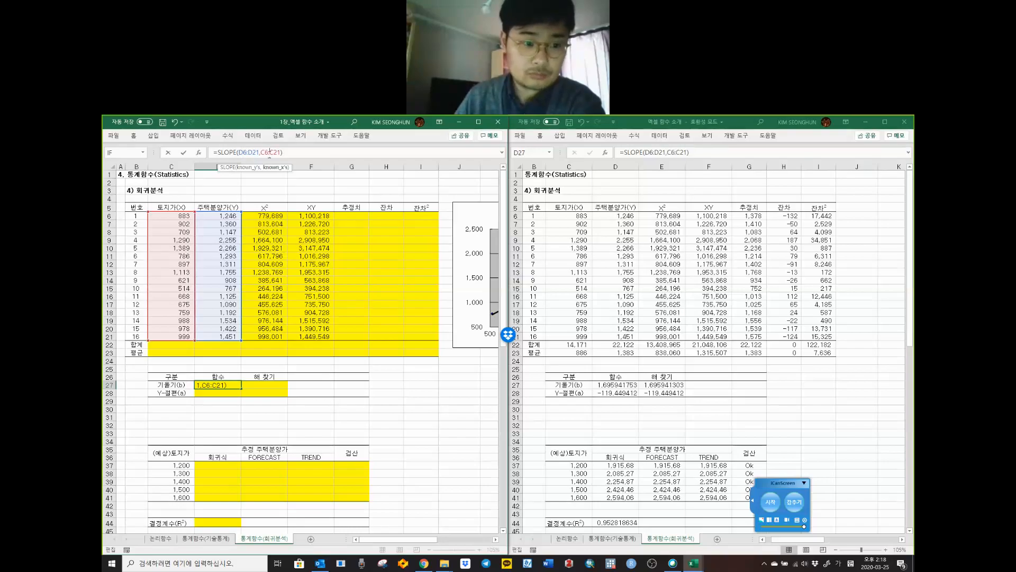
left_click(286, 152)
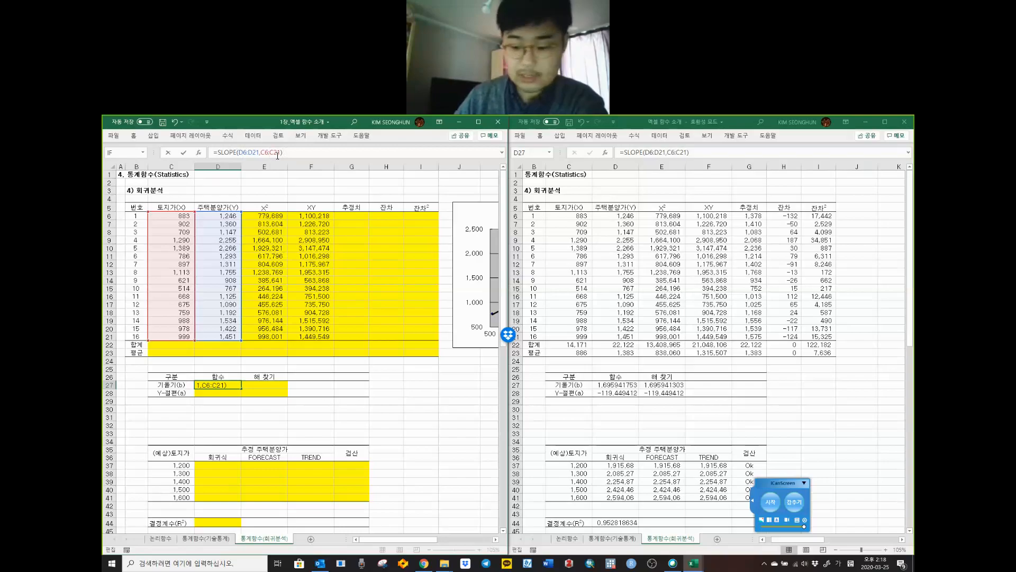
key("Return")
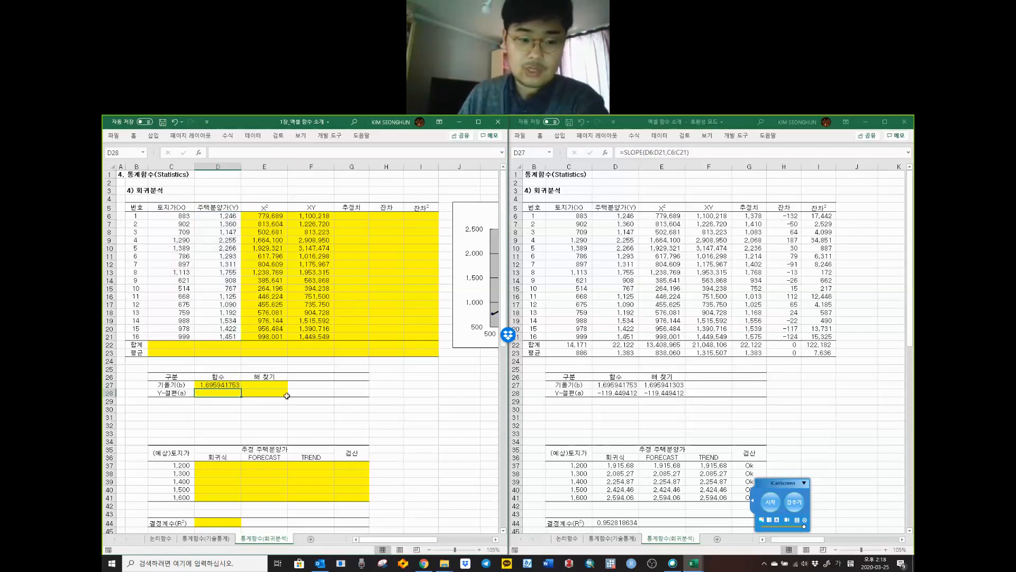
Step: Copy the Y-절편(a) formula from reference cell D28 into practice cell D28 as =INTERCEPT(D6:D21,C6:C21)
left_click(617, 394)
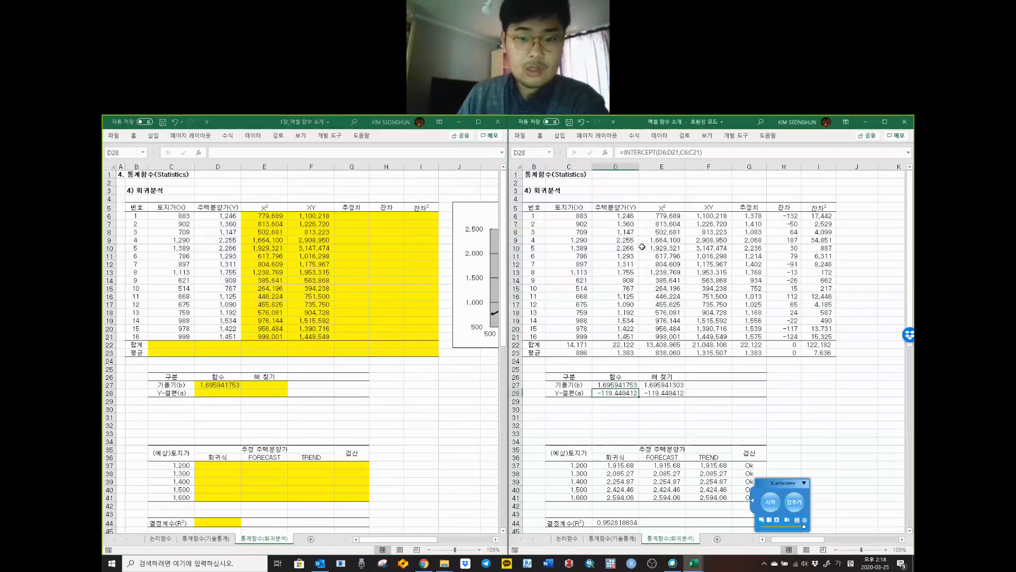
left_click_drag(738, 156, 406, 152)
key("ctrl+c")
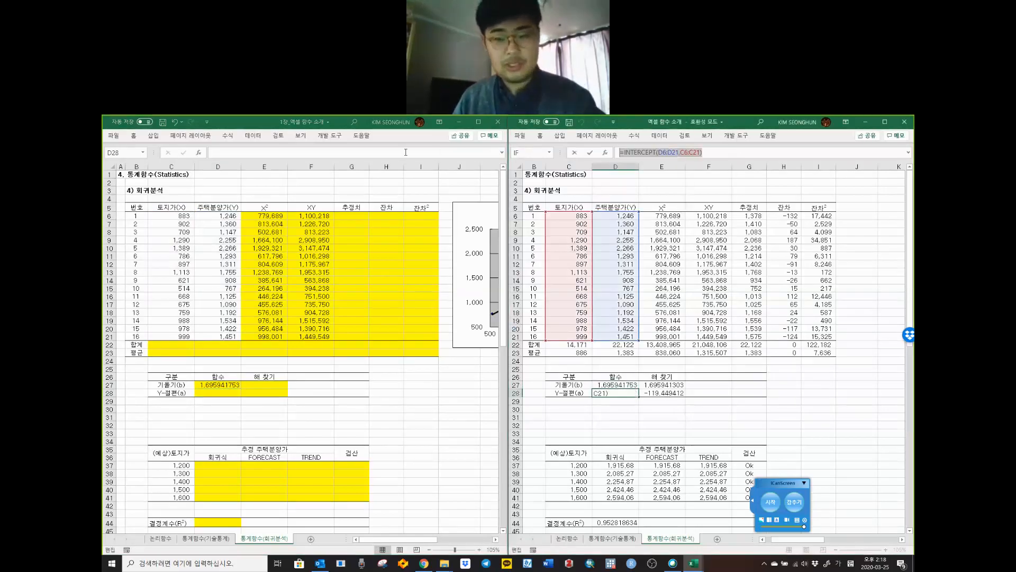
key("Escape")
left_click(223, 393)
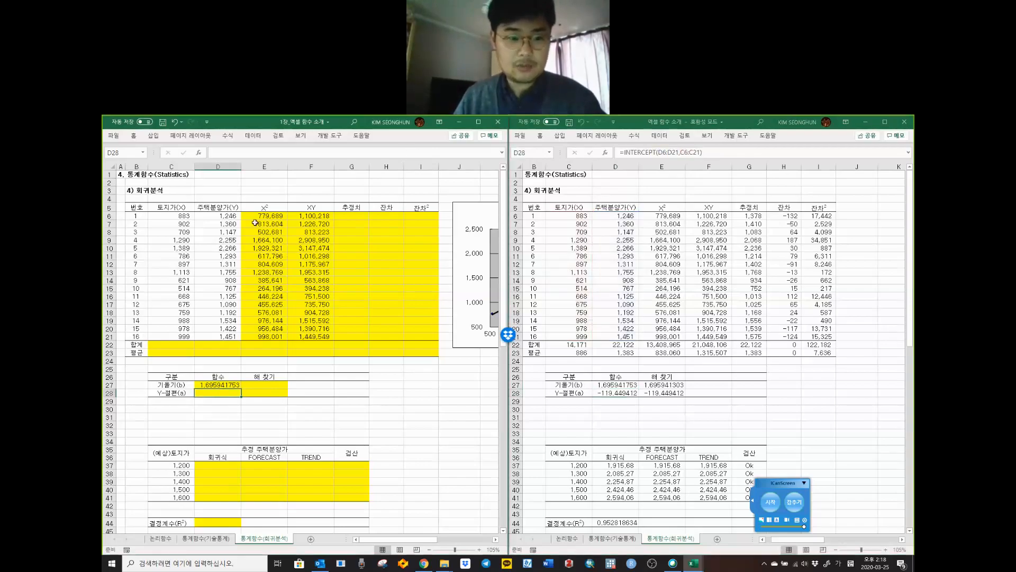
left_click(258, 150)
key("ctrl+v")
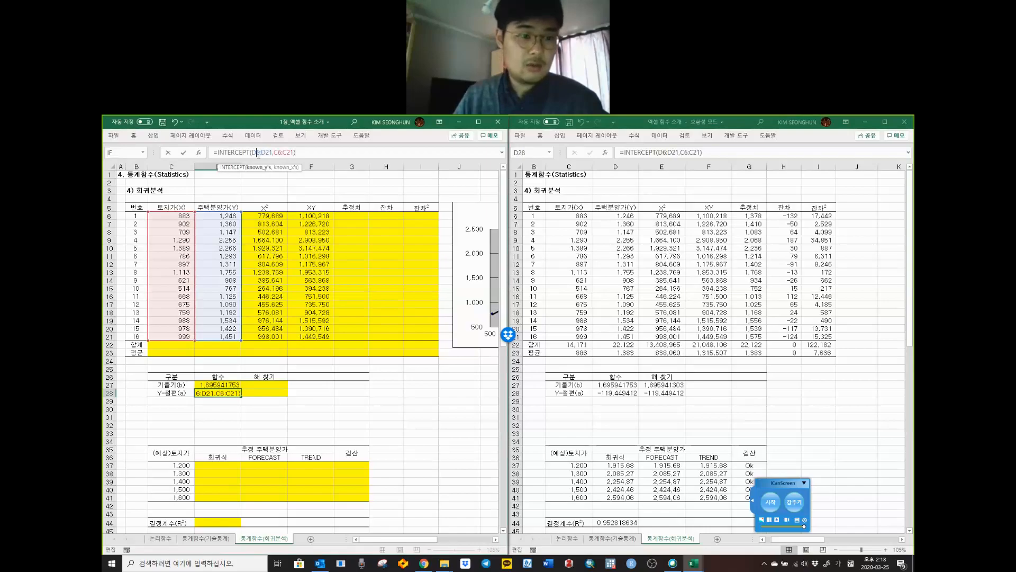
left_click(305, 153)
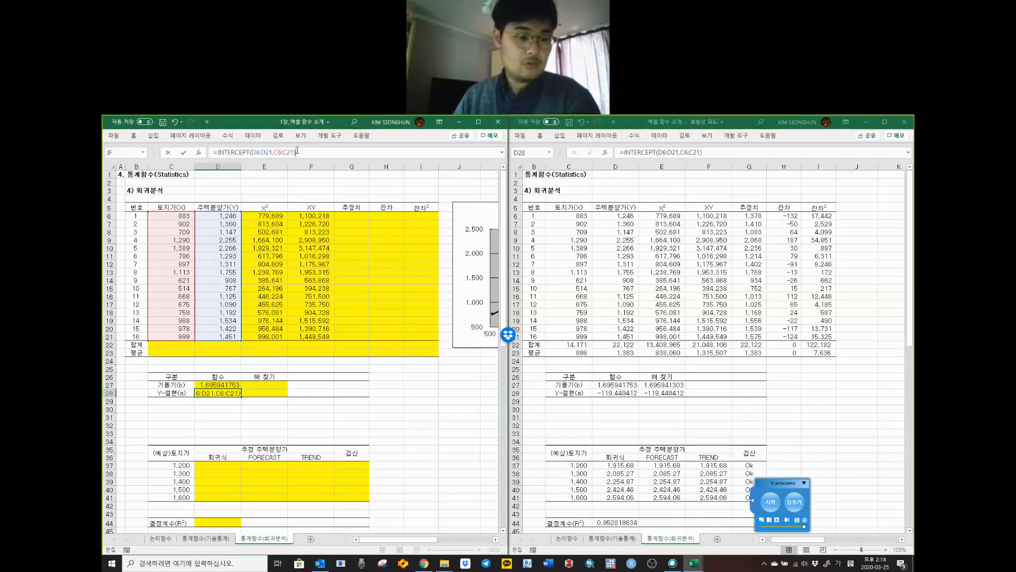
key("Return")
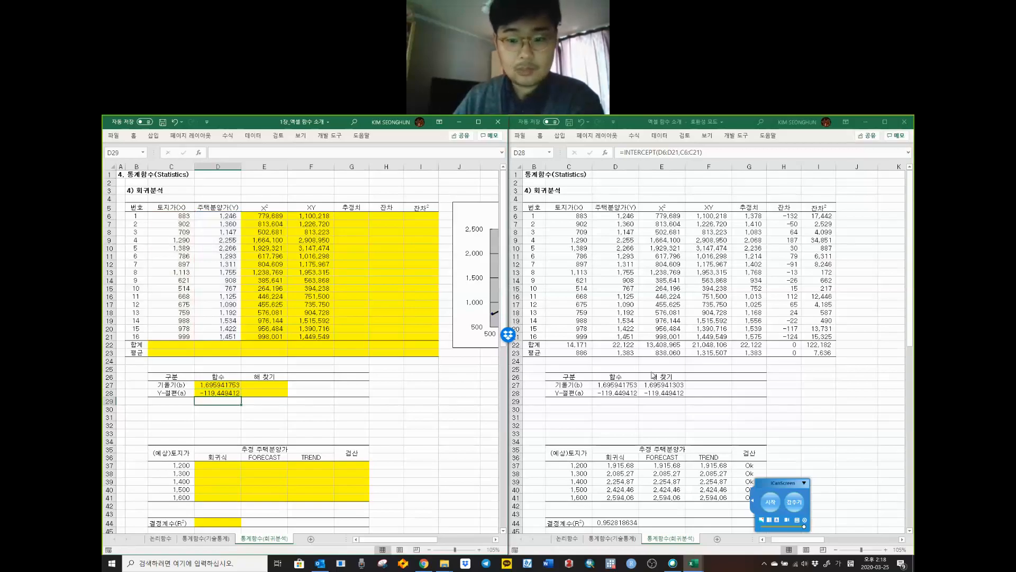
Step: Copy the 추정치 formula =$E$27*C6+$E$28 from reference cell G6 into cell G6 of the practice workbook
key("alt+Tab")
left_click(751, 217)
double_click(751, 216)
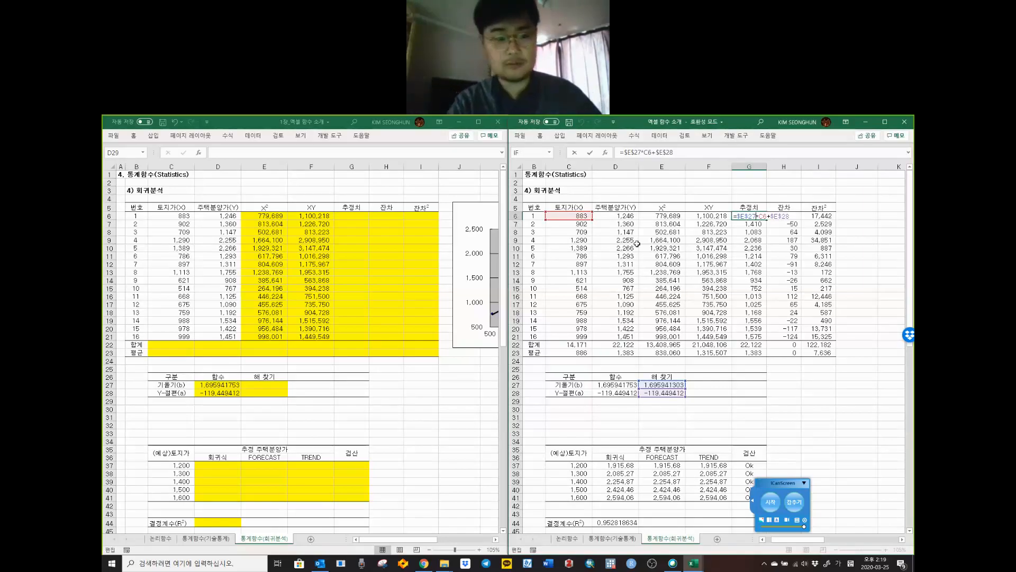
left_click_drag(698, 153, 436, 145)
key("ctrl+c")
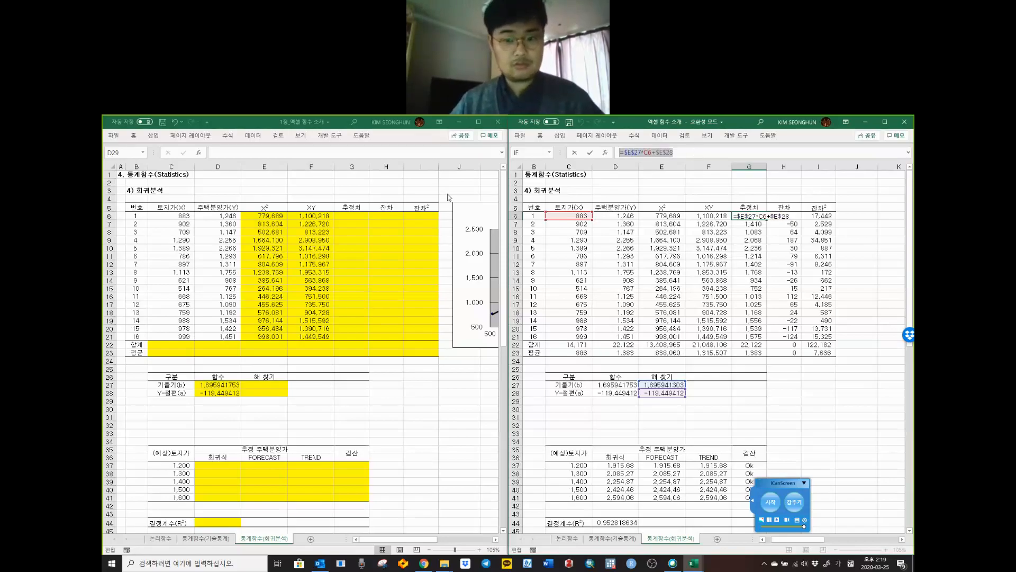
key("Escape")
left_click(311, 232)
left_click(353, 218)
left_click(321, 152)
key("ctrl+v")
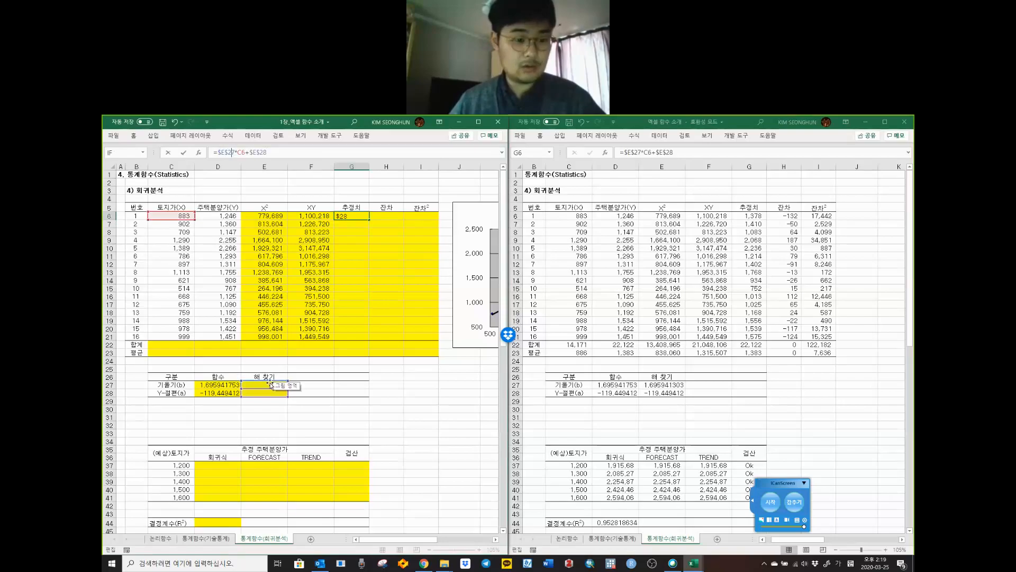
Step: Repoint the 추정치 formula in G6 to the slope and intercept in column D, as =$D$27*C6+$D$28
key("Left")
key("Left")
key("Left")
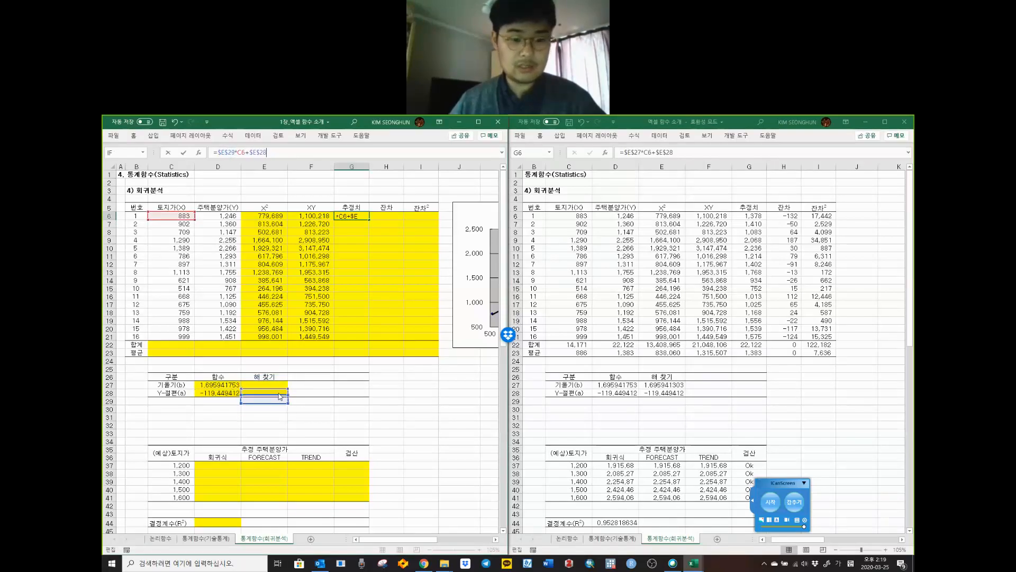
left_click_drag(280, 389, 228, 393)
left_click(275, 154)
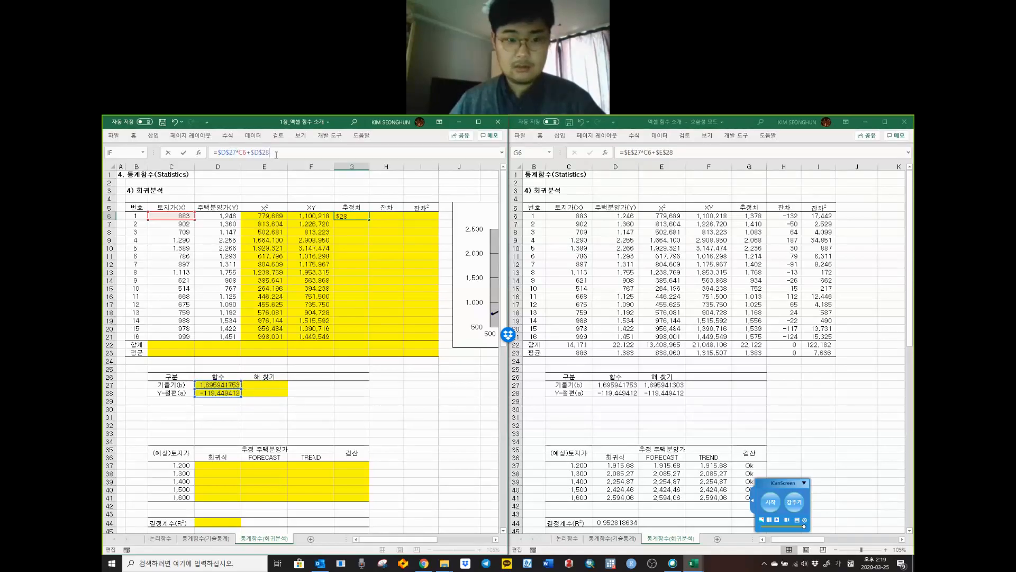
key("Return")
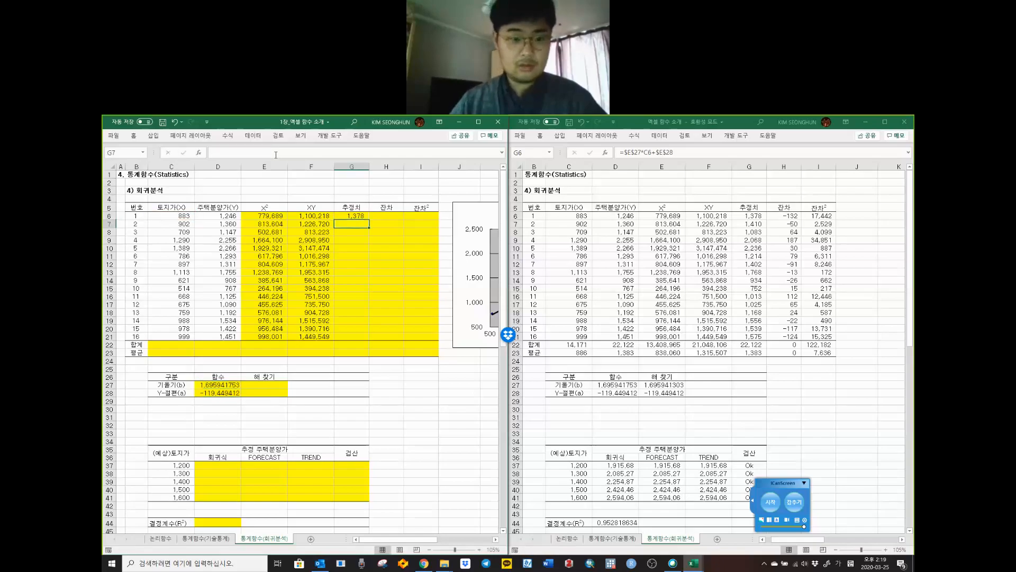
left_click(365, 215)
left_click(259, 153)
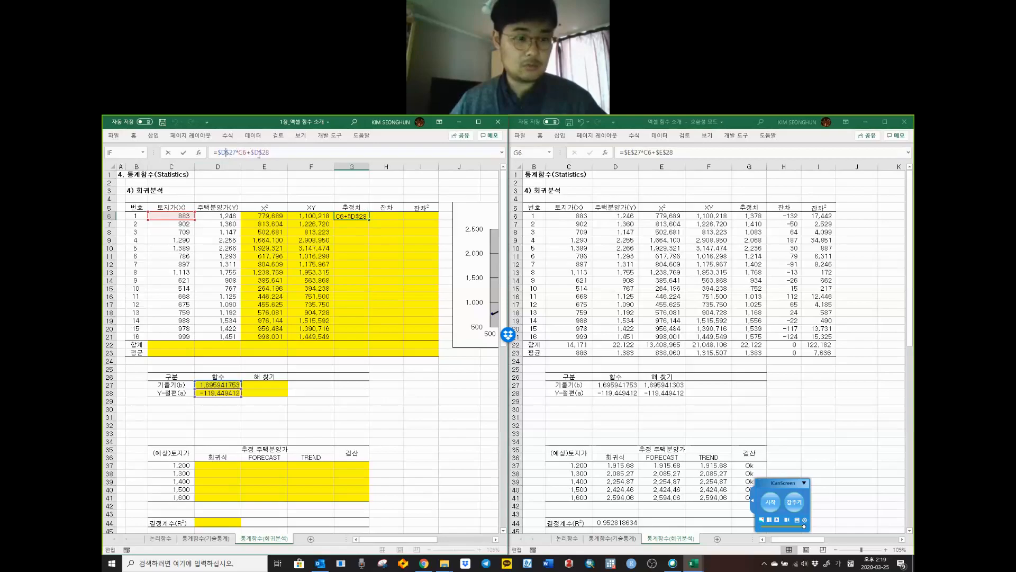
key("Return")
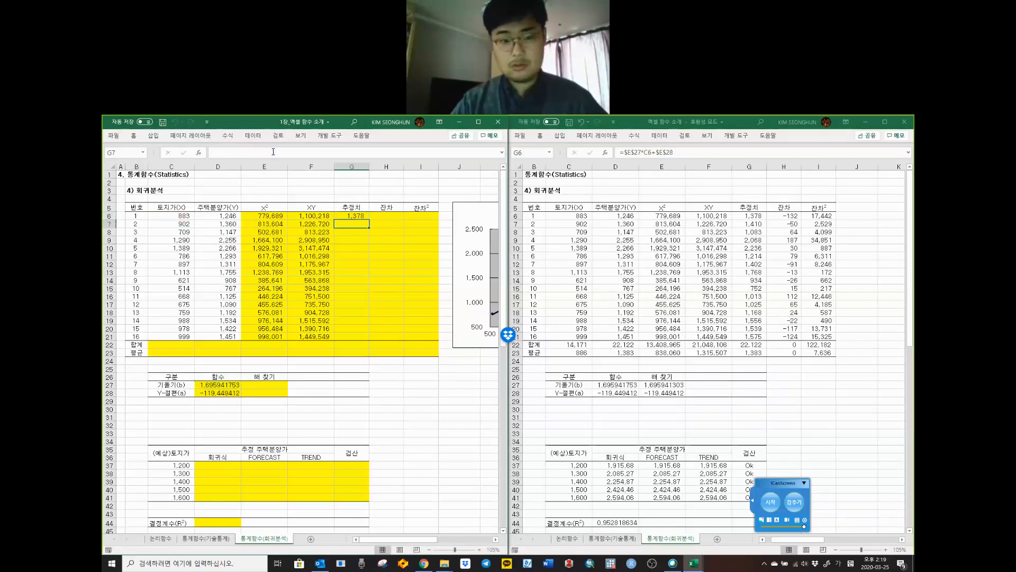
Step: Copy the 추정치 formula from G6 into G7:G21, pasting formulas only
key("shift+Down")
key("shift+Down")
key("shift+Down")
key("shift+Down")
key("shift+Down")
key("shift+Down")
key("shift+Down")
key("shift+Down")
key("shift+Down")
key("shift+Down")
key("shift+Down")
key("shift+Down")
key("shift+Down")
key("shift+Down")
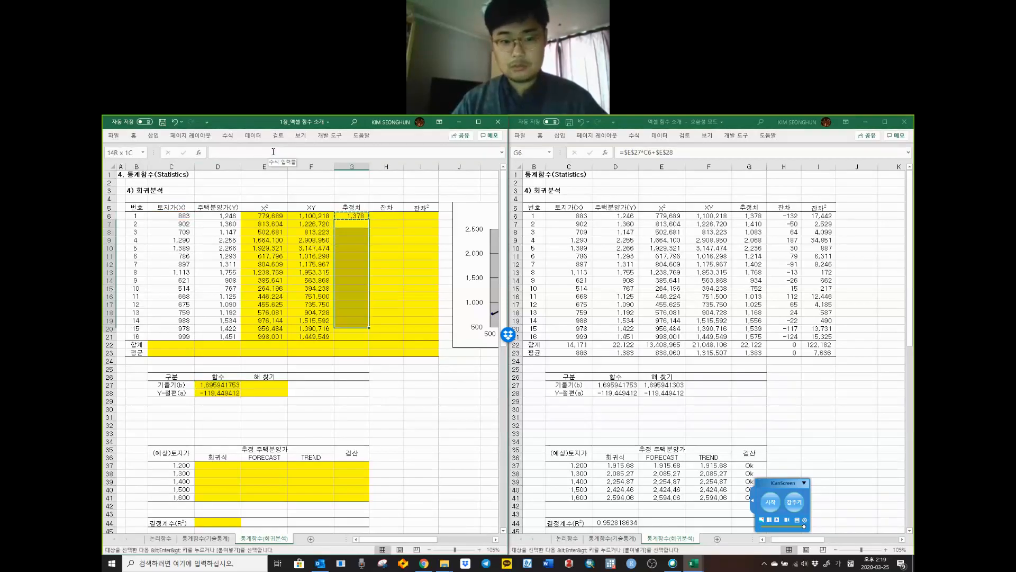
right_click(355, 223)
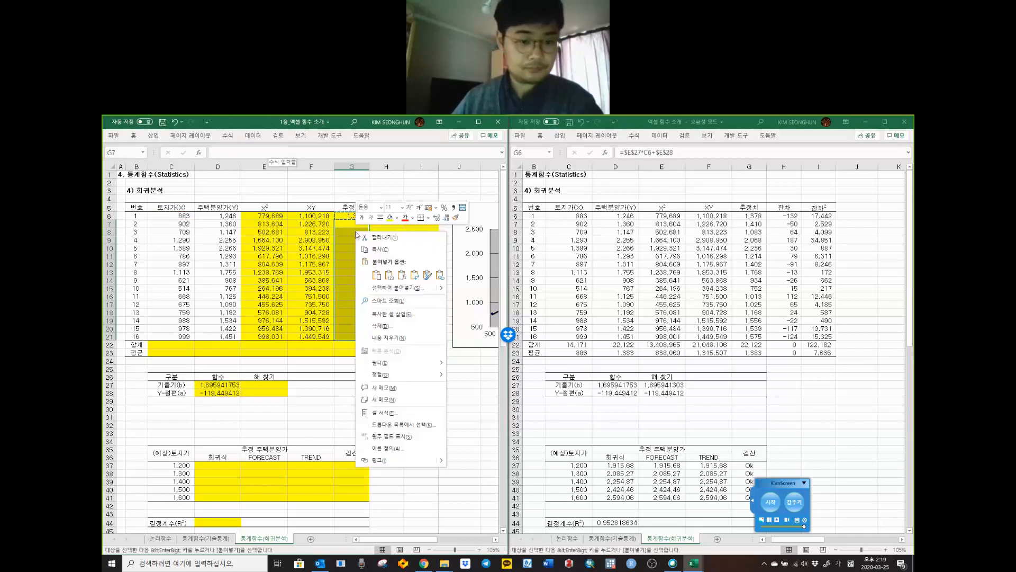
left_click(402, 275)
left_click(389, 231)
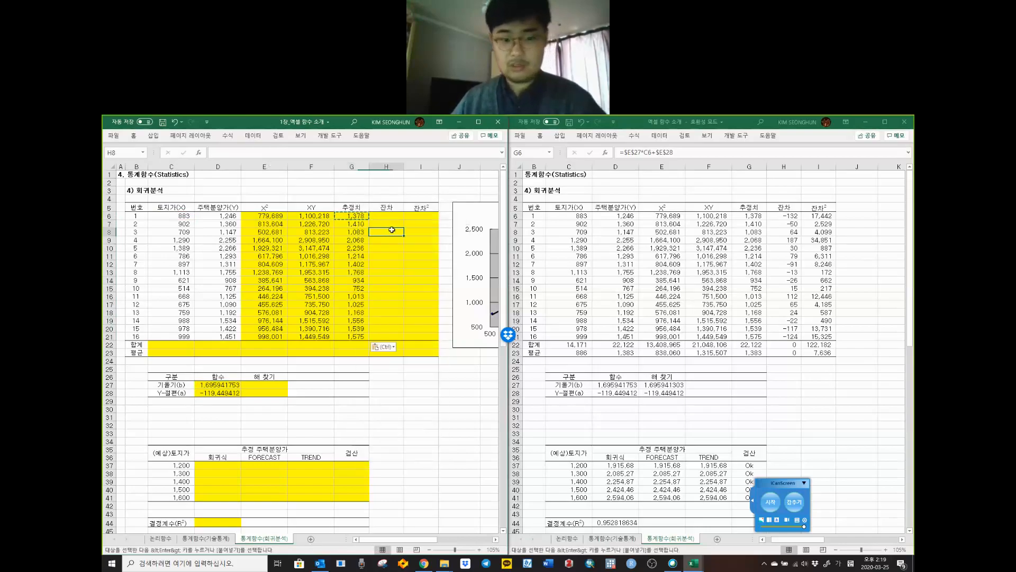
key("Escape")
Step: Inspect the 잔차 formula in reference cell H6 and the 주택분양가(Y) and 추정치 columns it uses
double_click(783, 217)
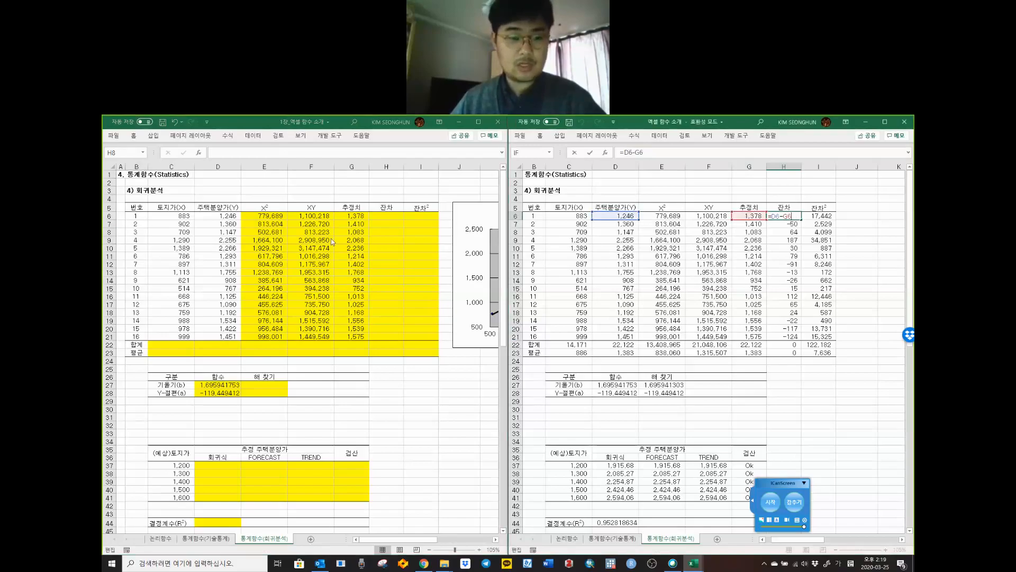
left_click(232, 220)
left_click_drag(233, 220, 233, 328)
left_click_drag(356, 216, 359, 331)
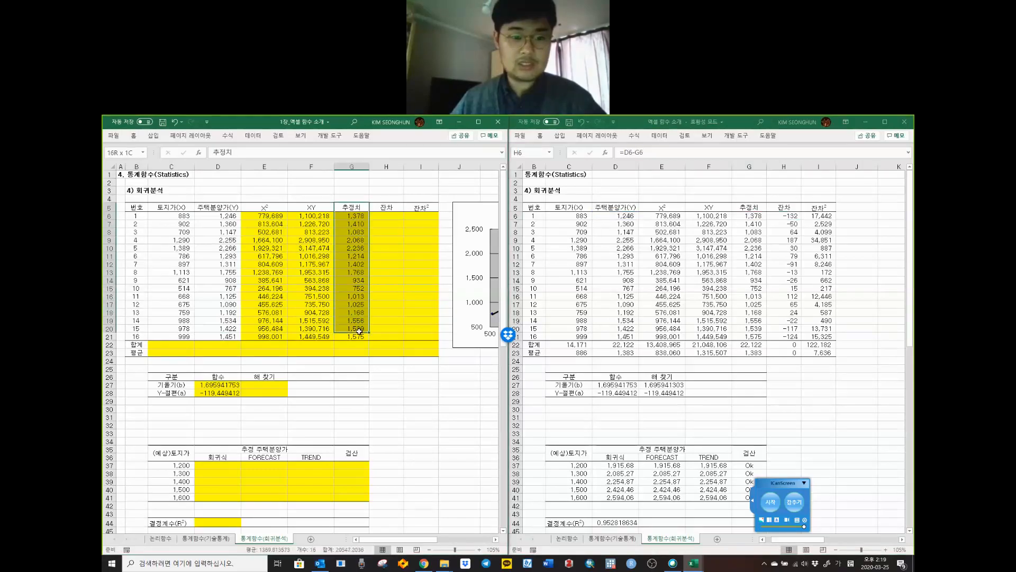
Step: Enter the formula =G6-D6 in cell H6 for the first 잔차 value
left_click(394, 217)
type("=")
left_click(356, 215)
type("-")
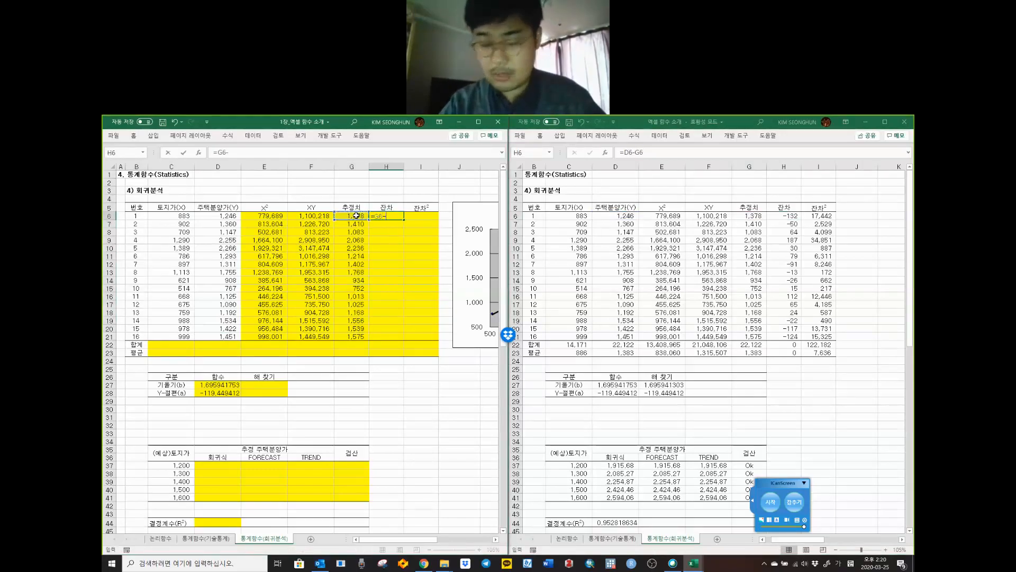
left_click(207, 215)
key("Return")
Step: Copy the 잔차 formula from H6 down through H21, pasting formulas only
key("Up")
key("ctrl+c")
key("shift+Down")
key("shift+Down")
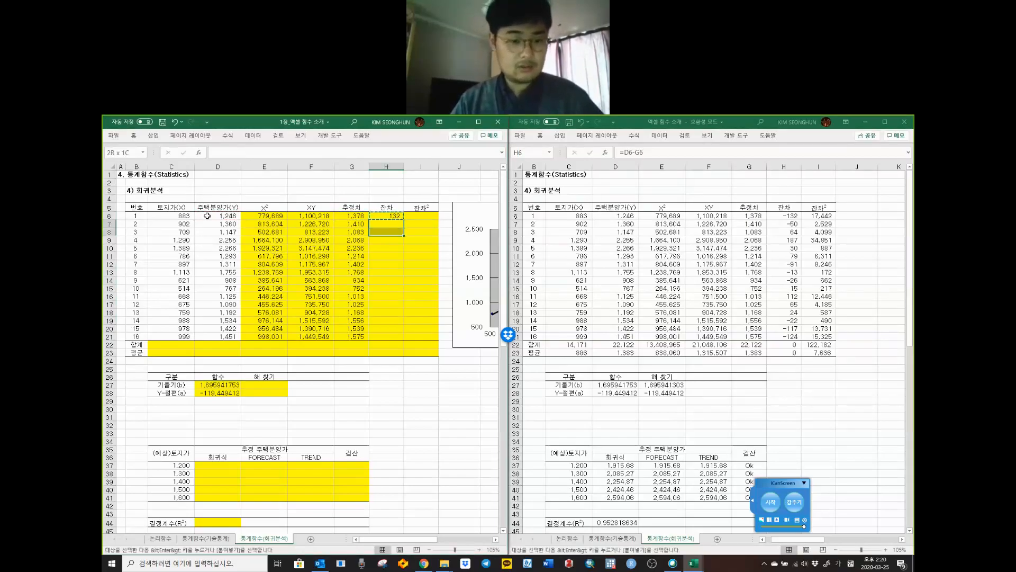
key("shift+Down")
key("shift+Down")
key("shift+Down")
key("shift+Down")
key("shift+Down")
key("shift+Down")
key("shift+Down")
key("shift+Down")
key("shift+Down")
key("shift+Down")
key("shift+Down")
key("shift+Down")
key("shift+Down")
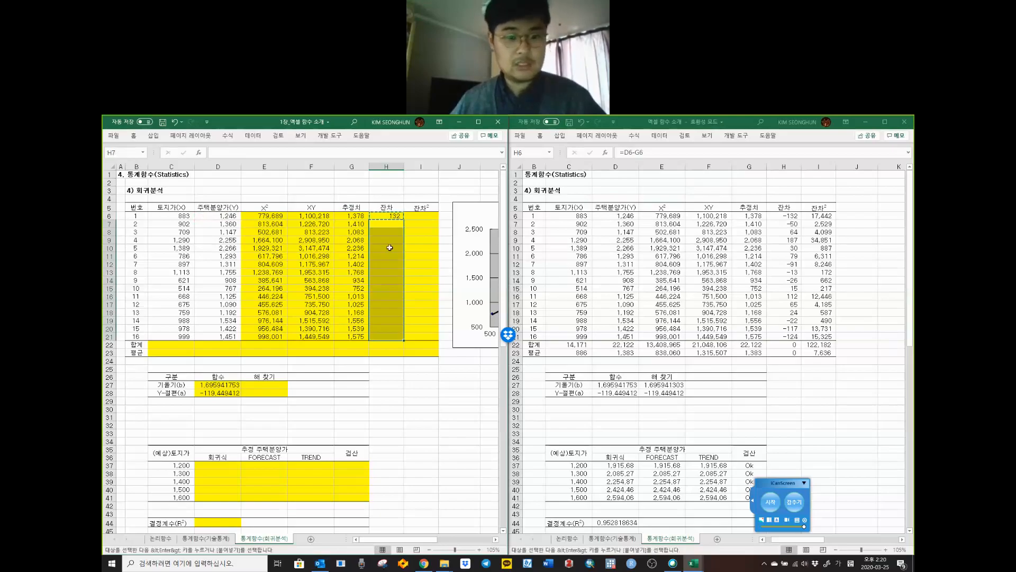
right_click(390, 248)
left_click(437, 292)
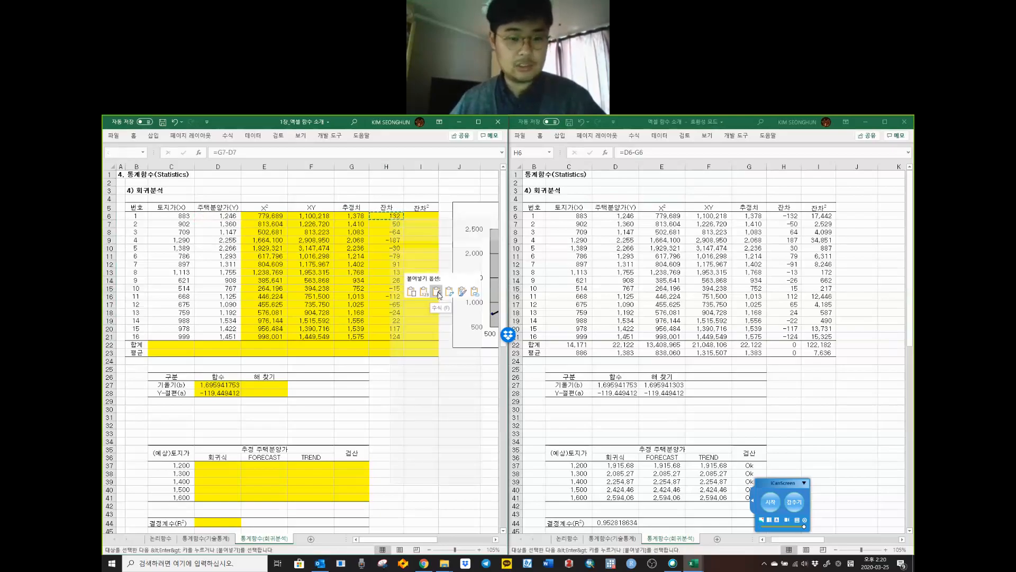
left_click(427, 233)
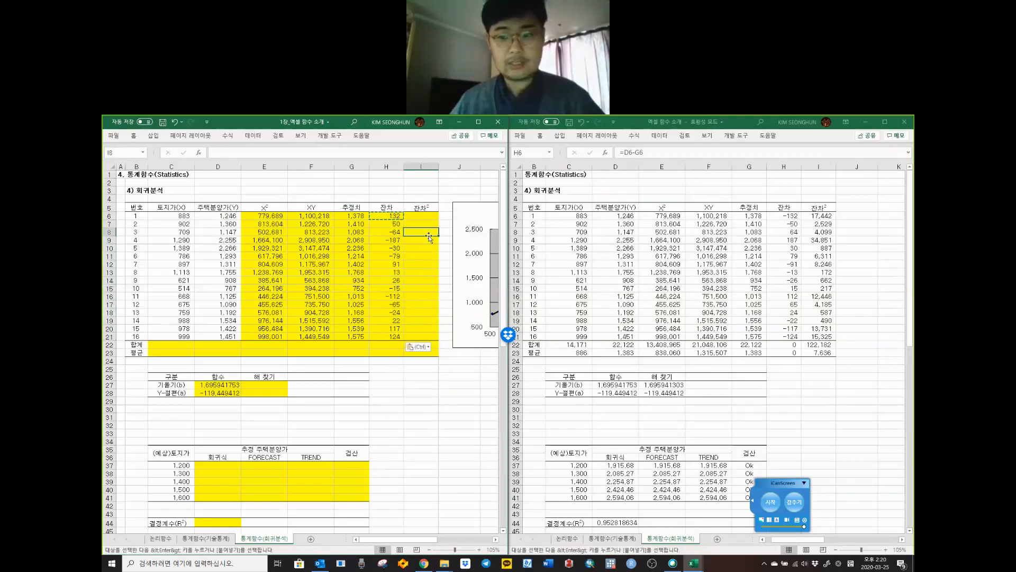
Step: Change the first 잔차 formula in cell H6 to =D6-G6, subtracting the 추정치 from the 주택분양가(Y)
double_click(401, 224)
key("Return")
left_click(385, 216)
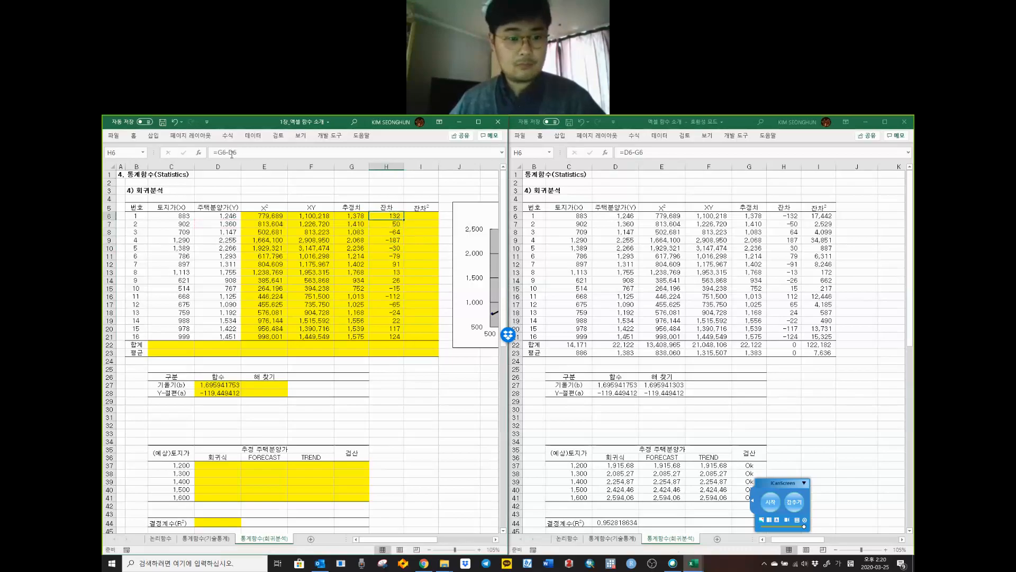
left_click_drag(219, 151, 282, 158)
key("BackSpace")
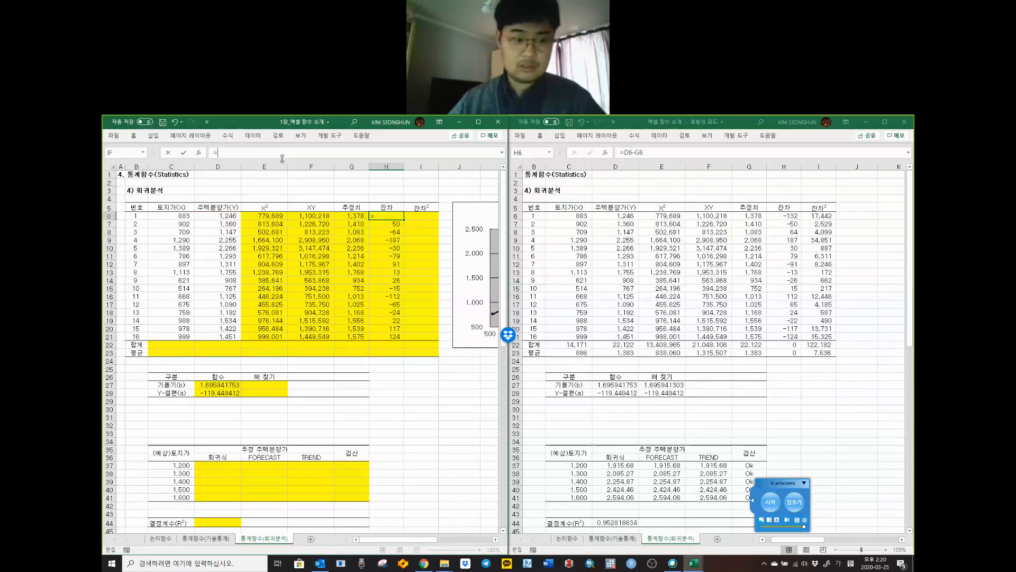
left_click(223, 216)
type("-")
left_click(346, 216)
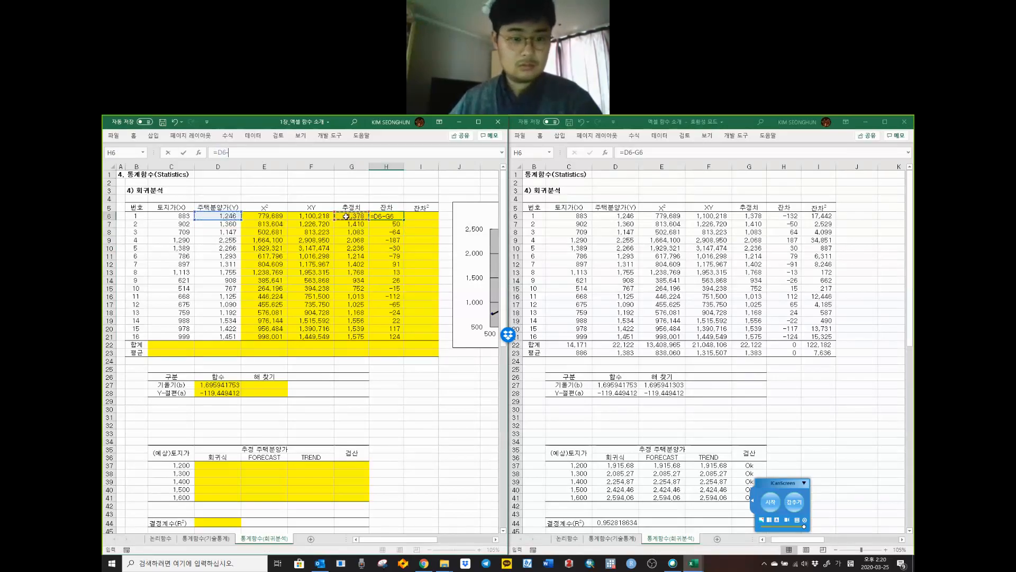
key("ctrl+Return")
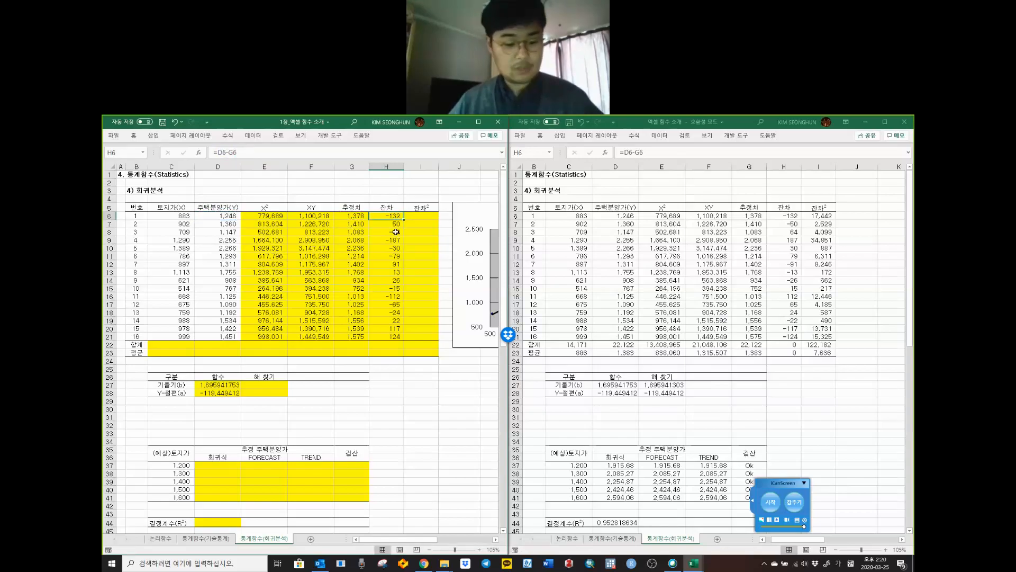
Step: Copy the corrected 잔차 formula from H6 over the existing values down to H21, pasting formulas only
key("ctrl+c")
key("ctrl+shift+Down")
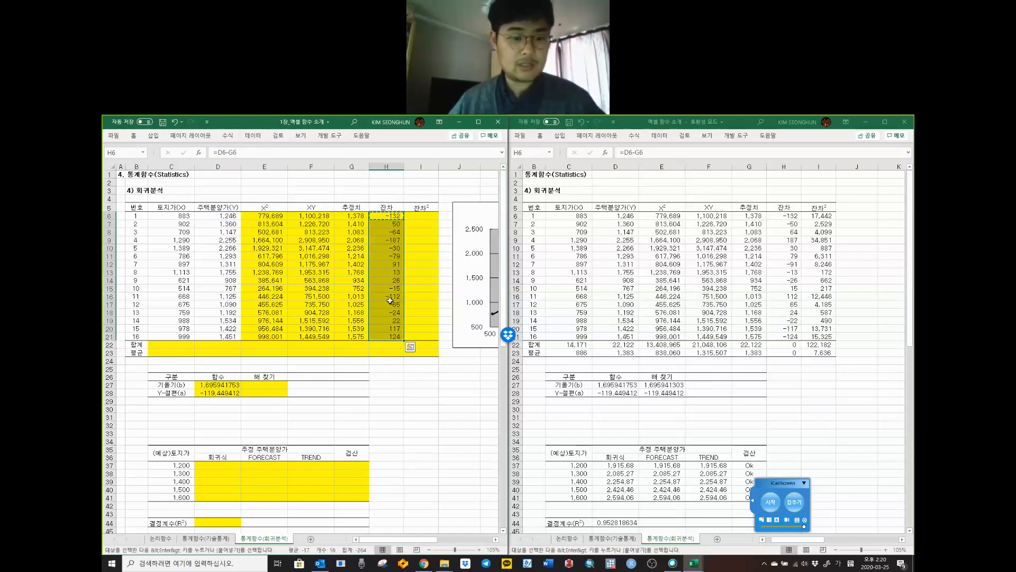
right_click(391, 303)
left_click(437, 343)
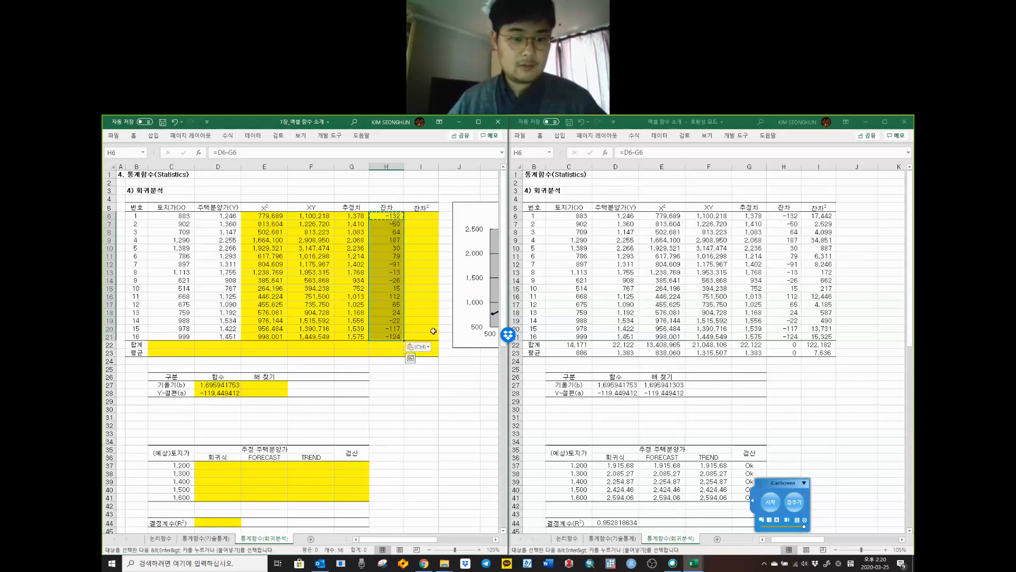
left_click(422, 245)
key("Escape")
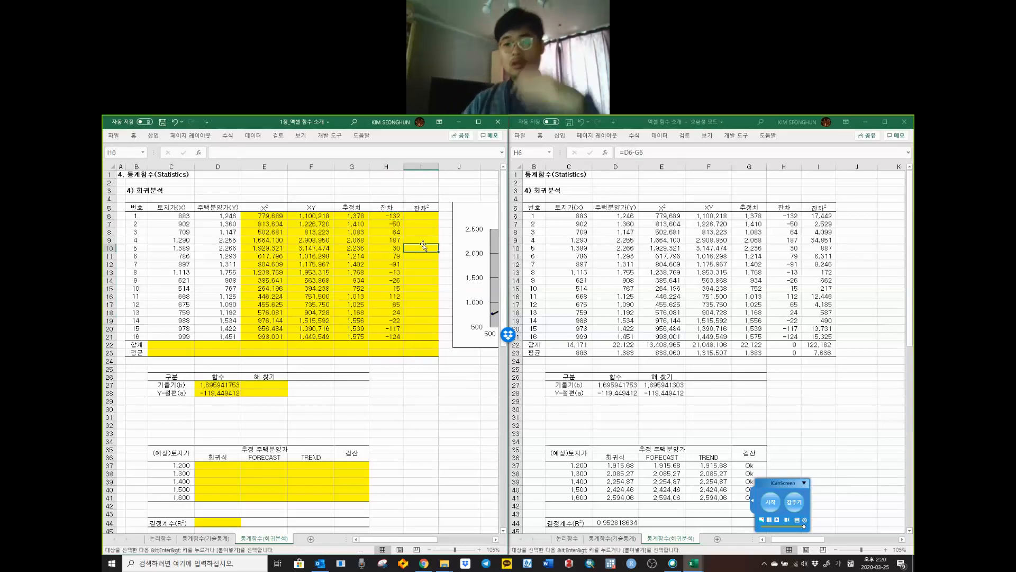
Step: Enter the formula =H6^2 in cell I6 for the first 잔차² value
left_click(424, 215)
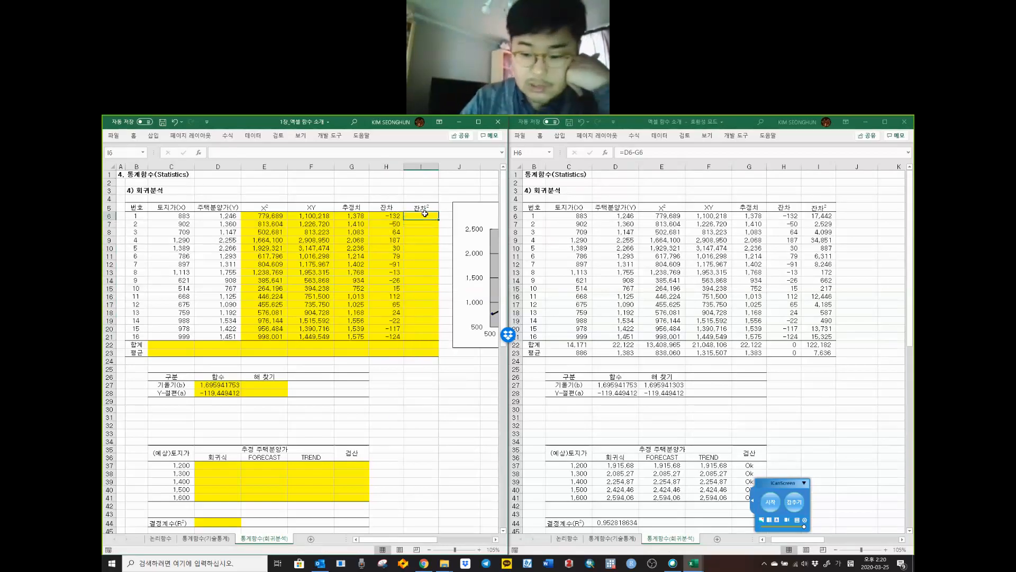
type("=")
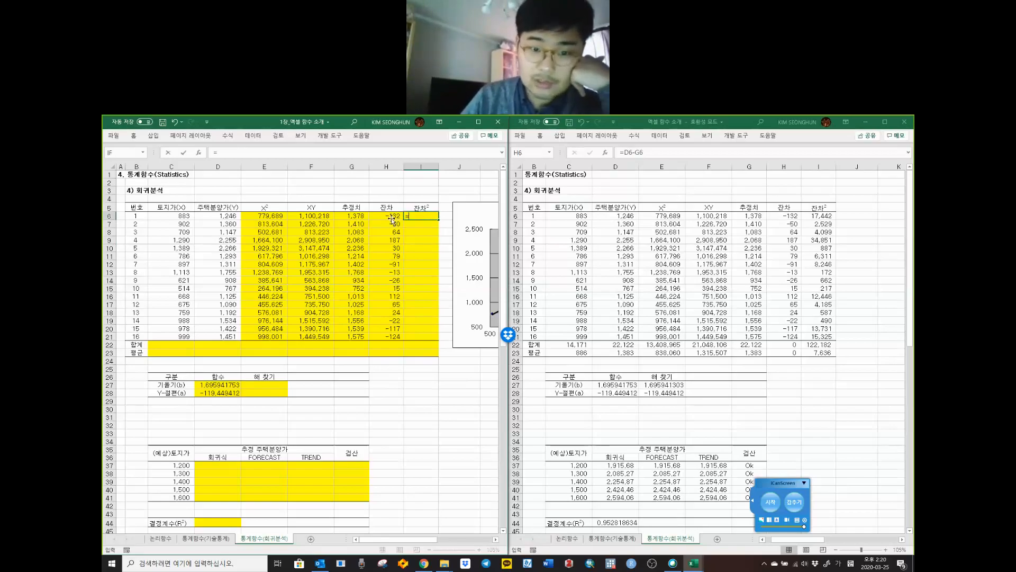
left_click(392, 217)
type("^2")
key("Return")
Step: Copy the 잔차² formula from I6 into I7:I21, pasting formulas only
key("Up")
key("ctrl+c")
key("Down")
key("shift+Down")
key("shift+Down")
key("shift+Down")
key("shift+Down")
key("shift+Down")
key("shift+Down")
key("shift+Down")
key("shift+Down")
key("shift+Down")
key("shift+Down")
key("shift+Down")
key("shift+Down")
key("shift+Down")
key("shift+Down")
key("shift+Down")
key("shift+Up")
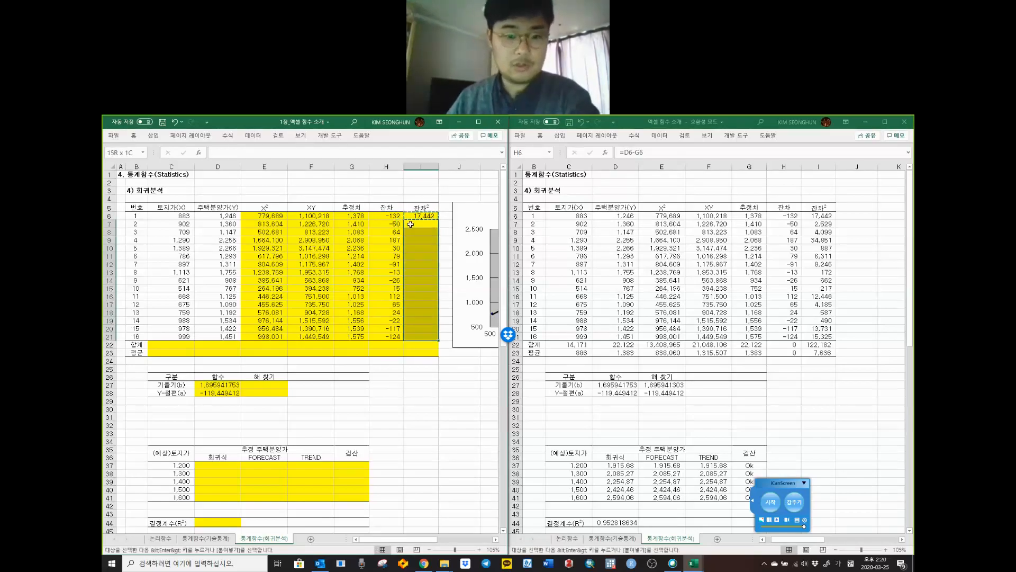
right_click(408, 242)
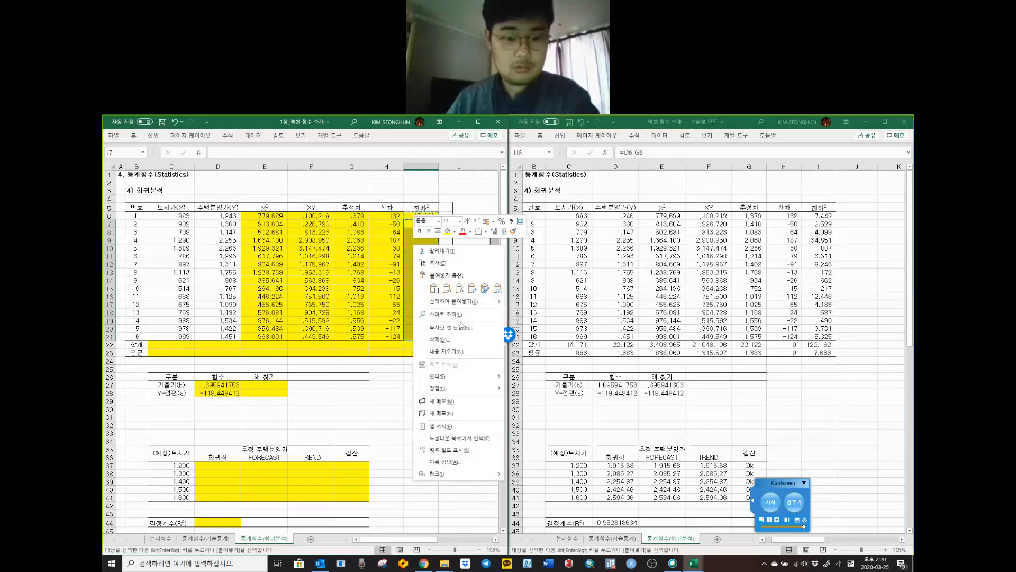
left_click(460, 291)
left_click(361, 347)
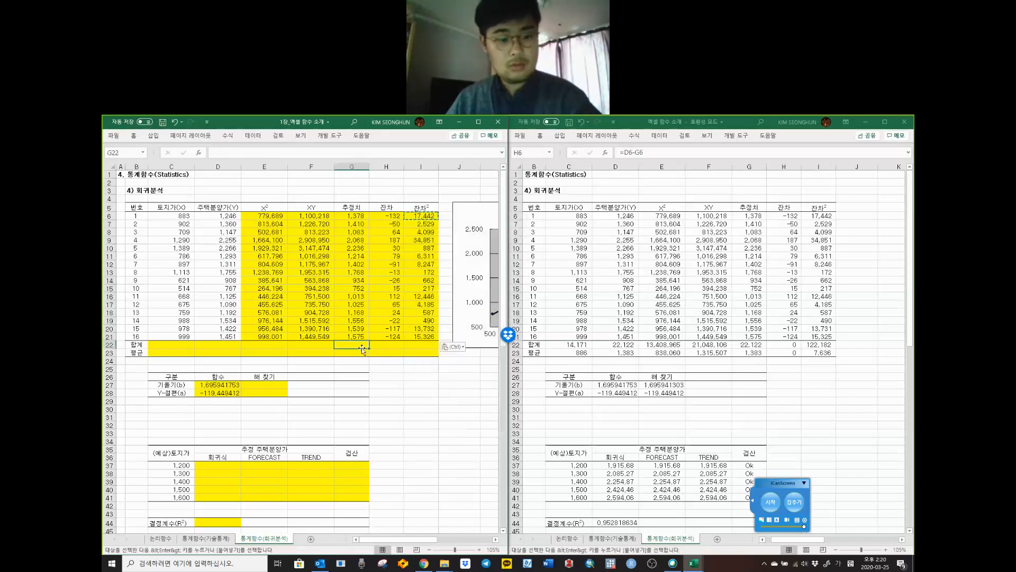
key("Escape")
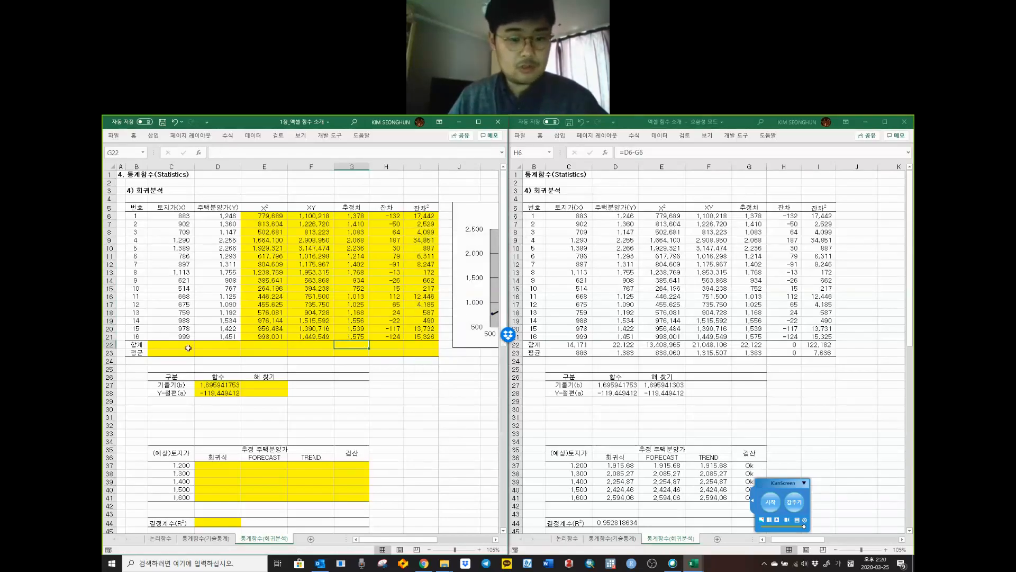
Step: Check the reference formulas in C22 and C23, and enter =SUM(C6:C21) in the practice sheet's 합계 cell C22
left_click(565, 346)
left_click(567, 352)
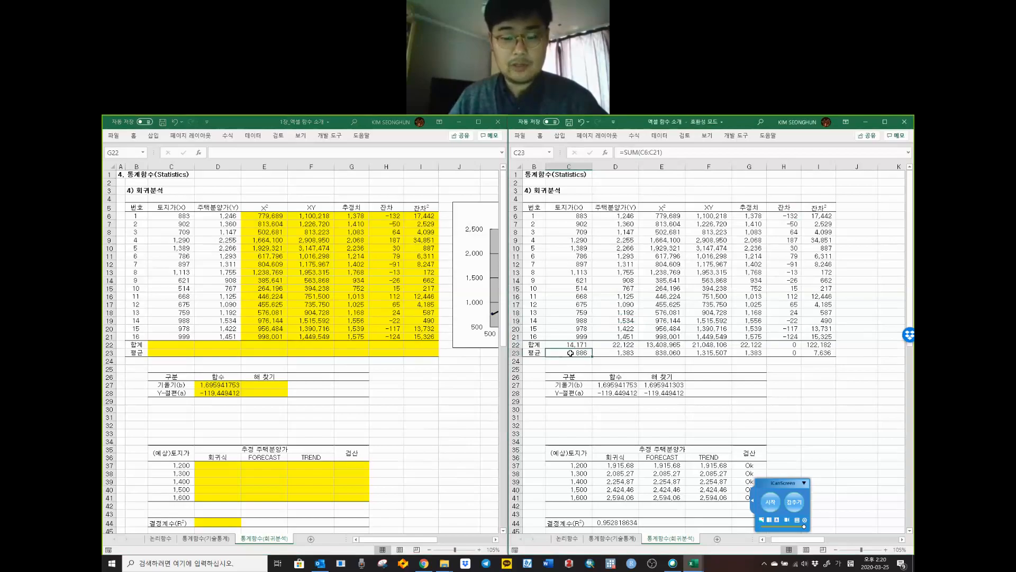
left_click(171, 345)
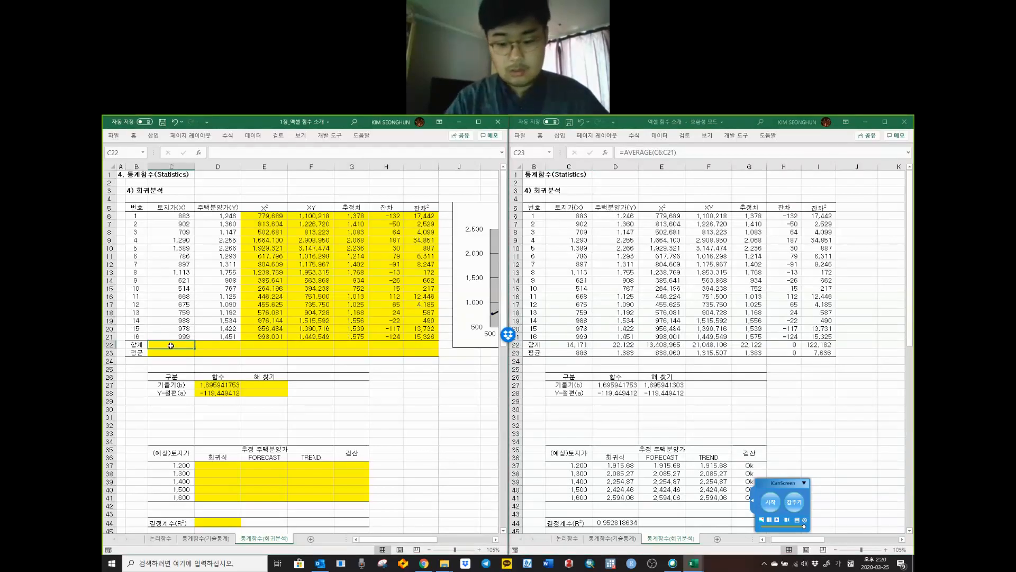
type("=SUM(")
left_click_drag(177, 216, 186, 343)
type(")")
key("Return")
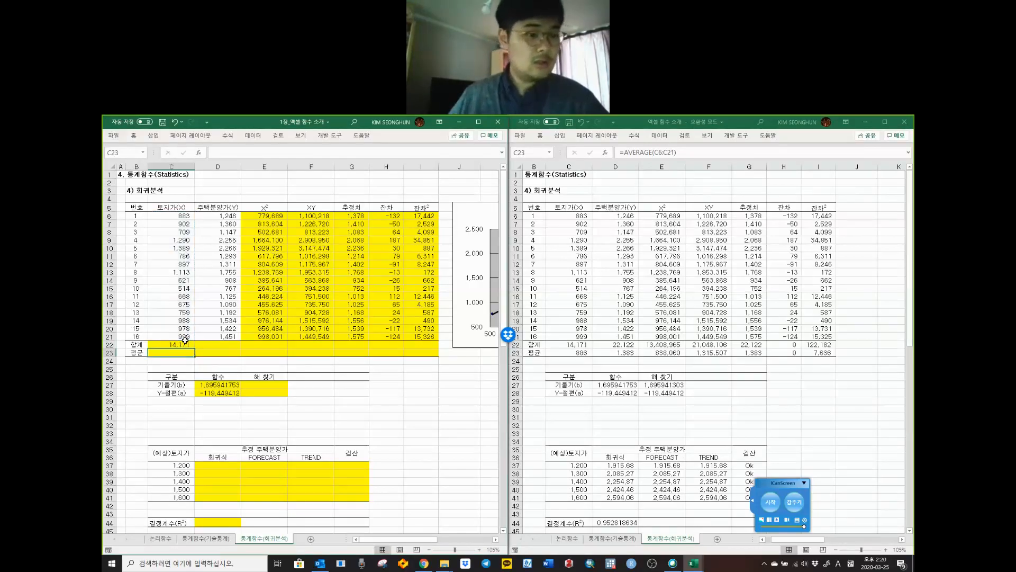
Step: Enter =AVERAGE(C6:C21) in cell C23 for the 평균 of the 토지가(X) column
type("=AVERA")
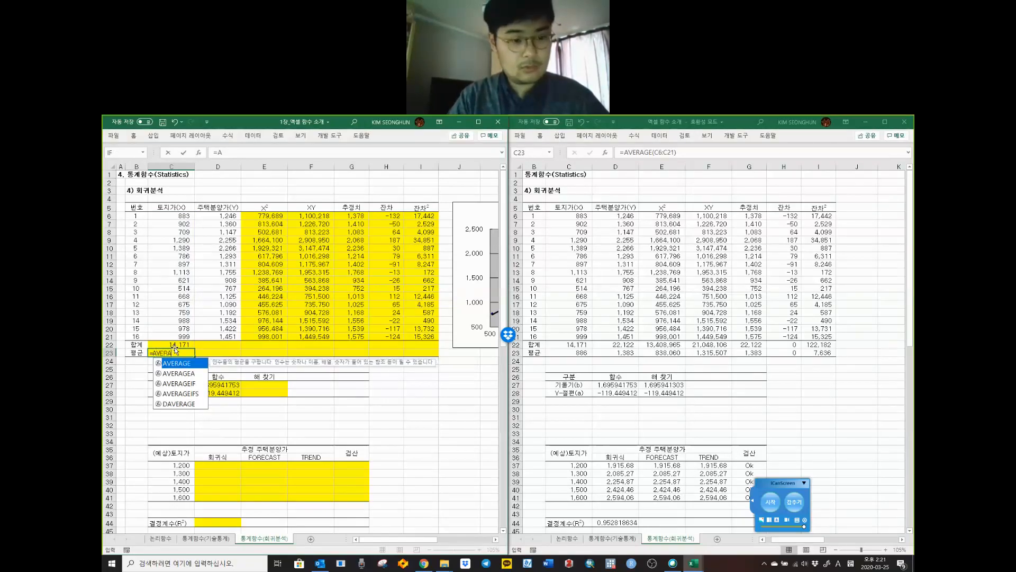
type("GE")
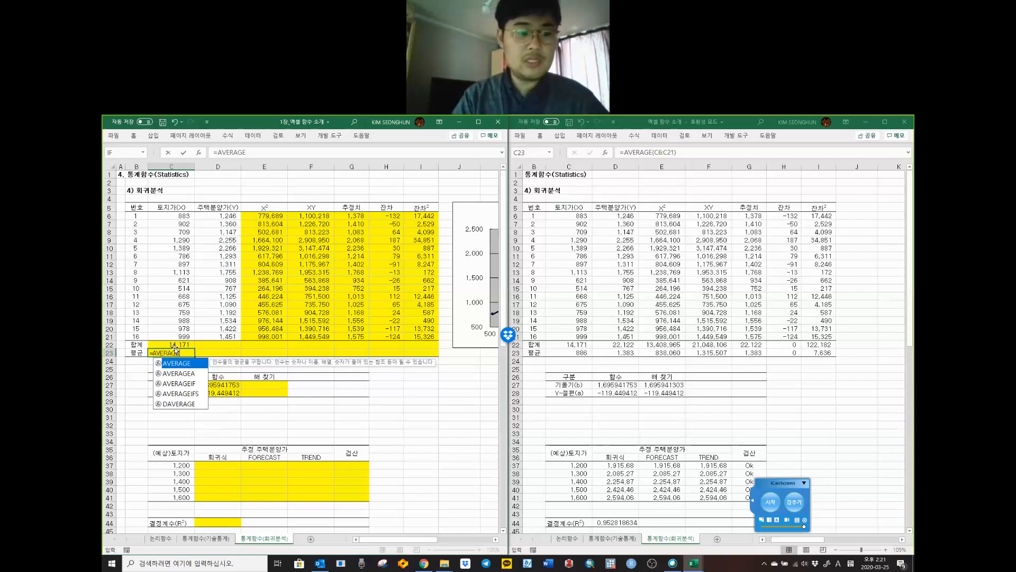
type("(")
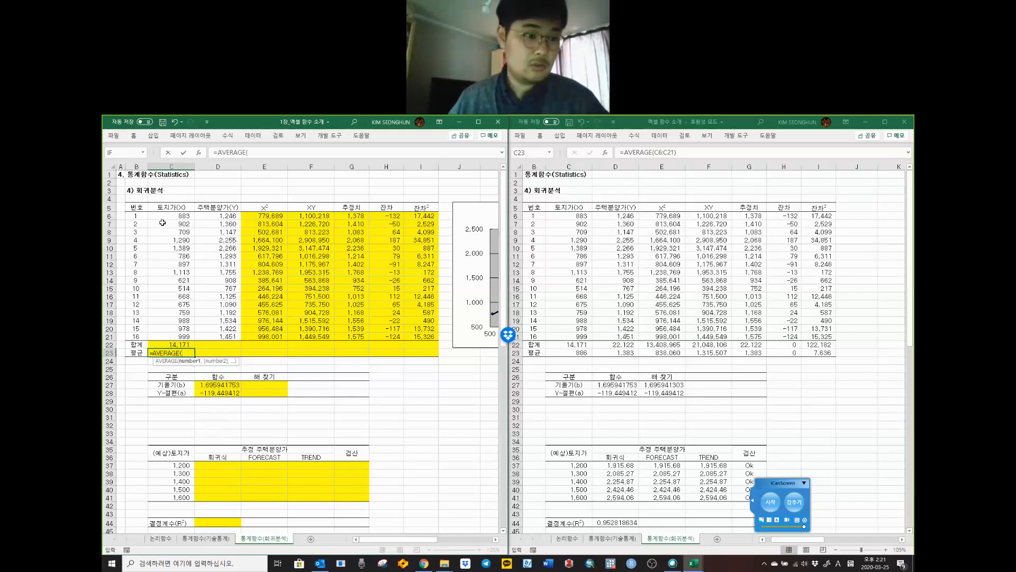
left_click_drag(166, 216, 174, 335)
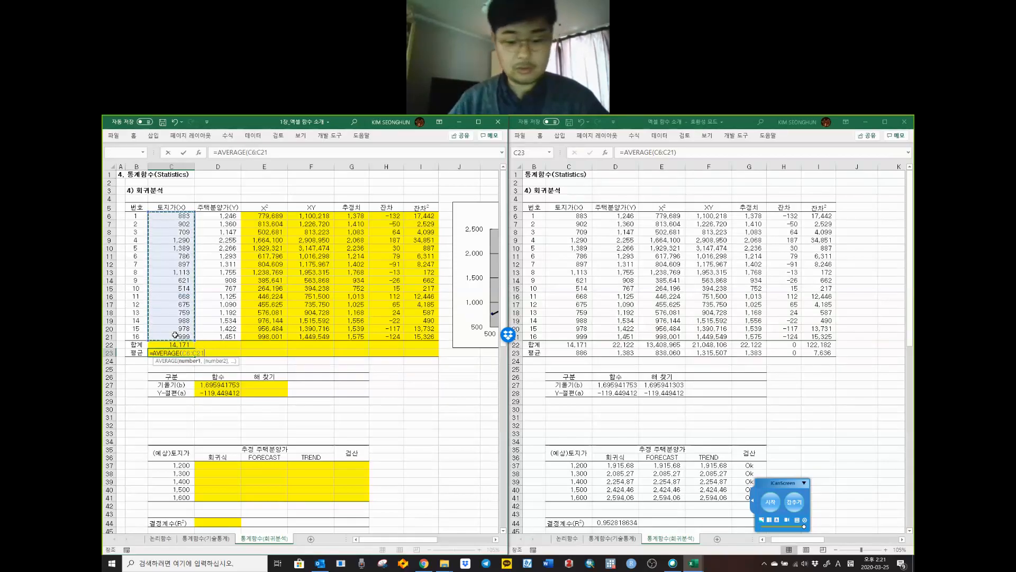
key("Return")
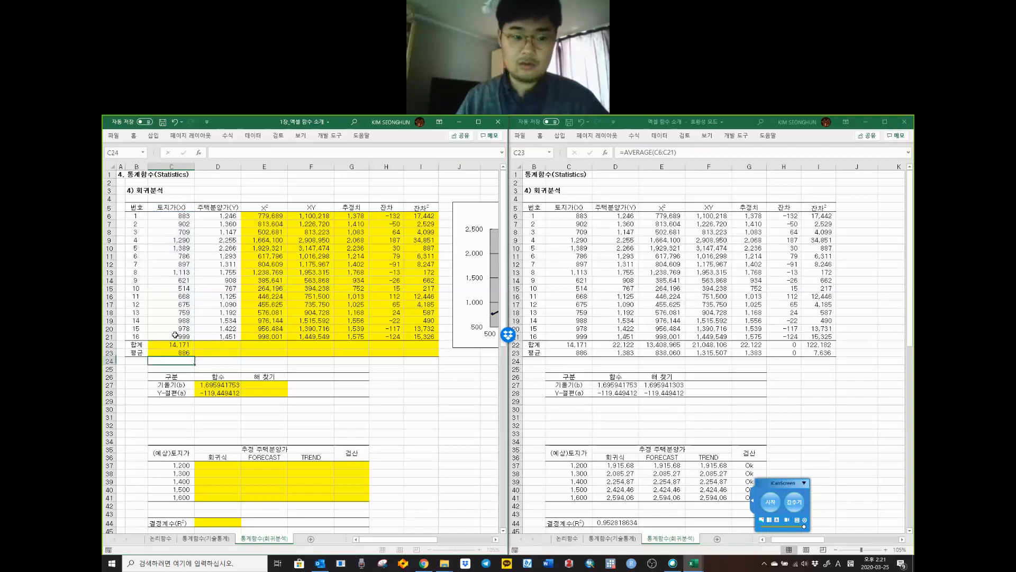
Step: Copy the 합계 formula from C22 across row 22 through I22, pasting formulas only
left_click(182, 344)
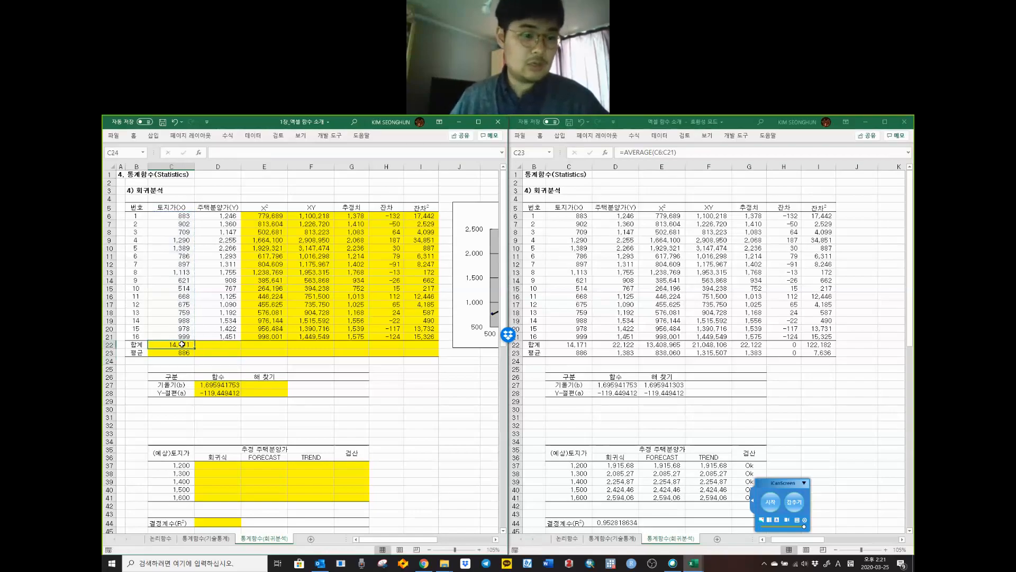
key("ctrl+c")
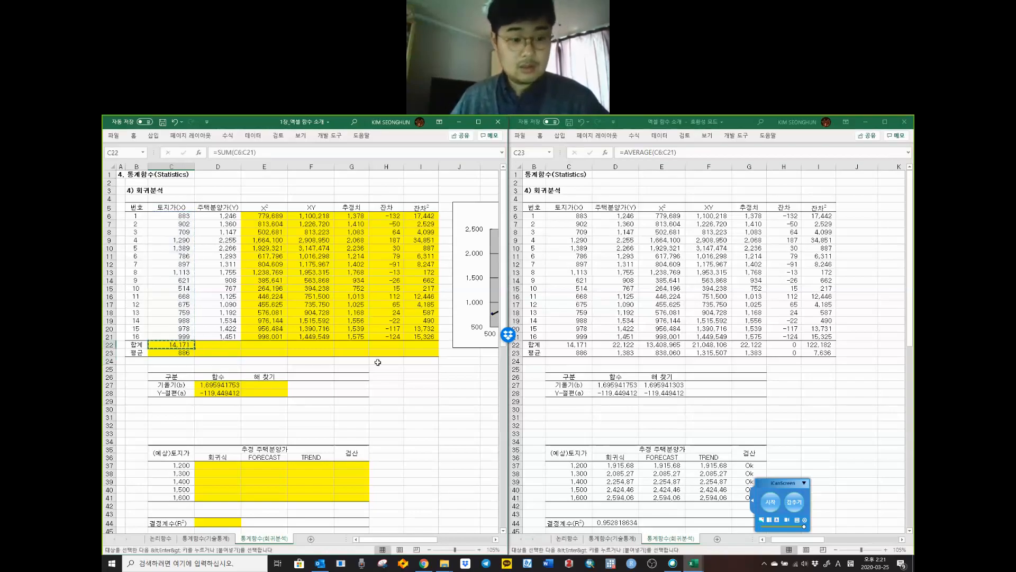
left_click(412, 345, "shift")
right_click(420, 349)
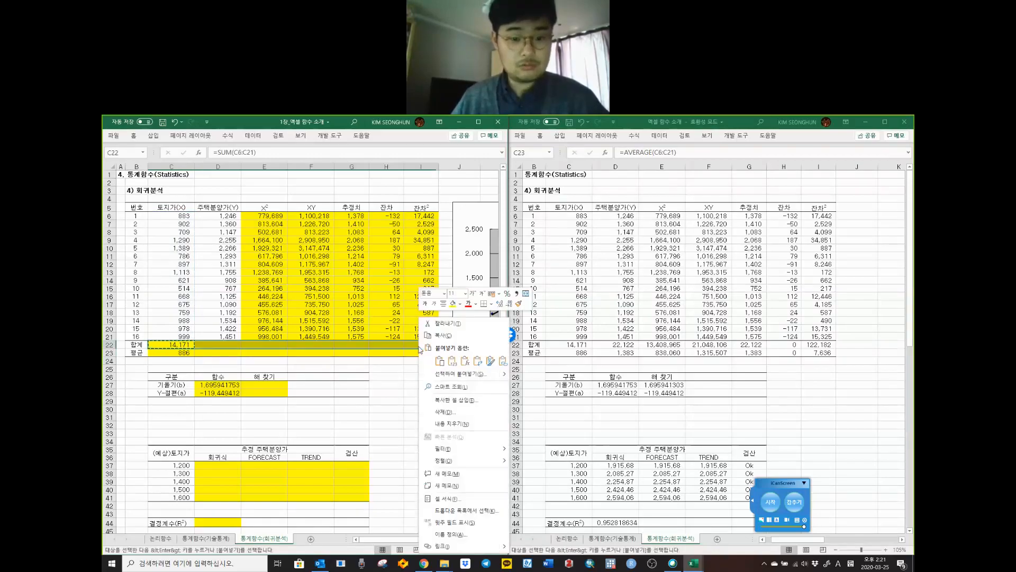
left_click(465, 361)
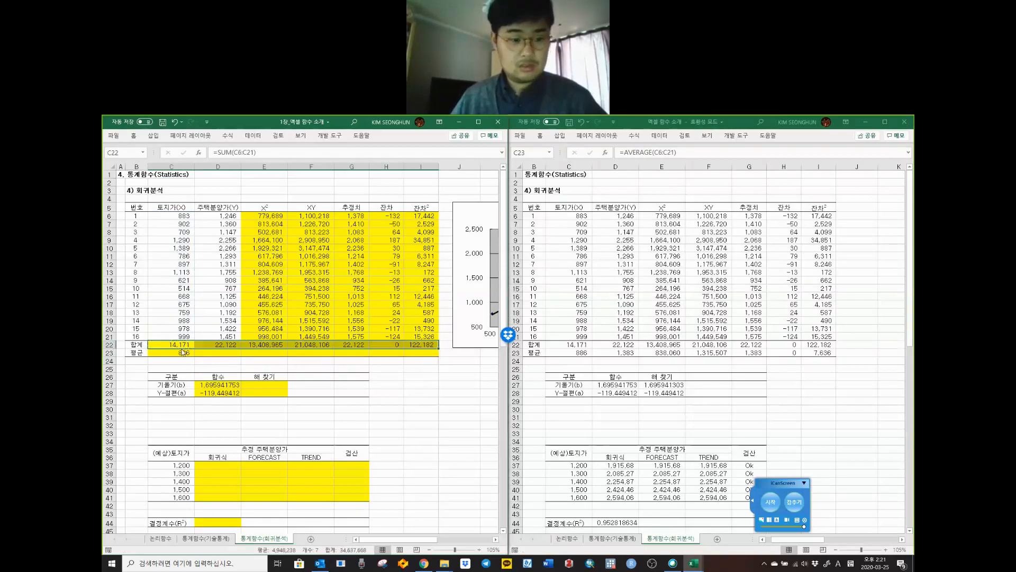
Step: Copy the 평균 formula from C23 across row 23 through I23, pasting formulas only
left_click(183, 352)
key("ctrl+c")
left_click(418, 352, "shift")
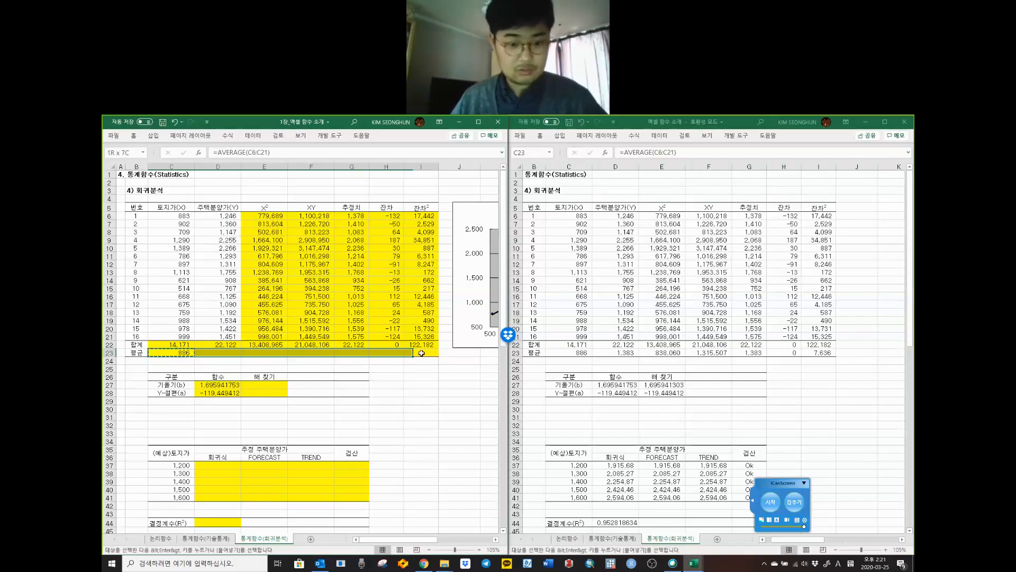
right_click(421, 353)
left_click(468, 161)
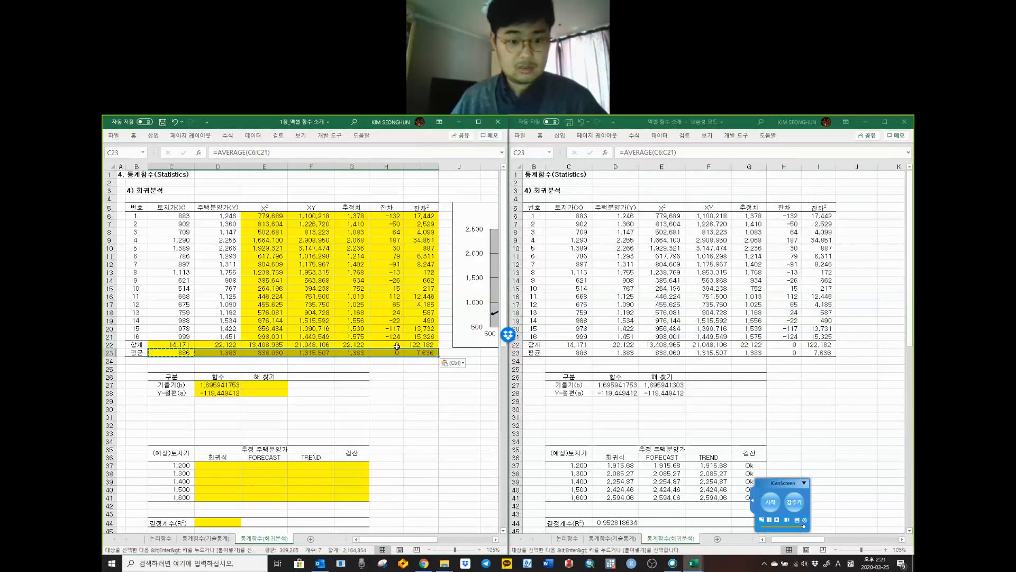
left_click(387, 392)
Step: Examine the empty 회귀식 range D37:D41 and the matching 회귀식 formula in reference cell D37
left_click_drag(284, 387, 281, 392)
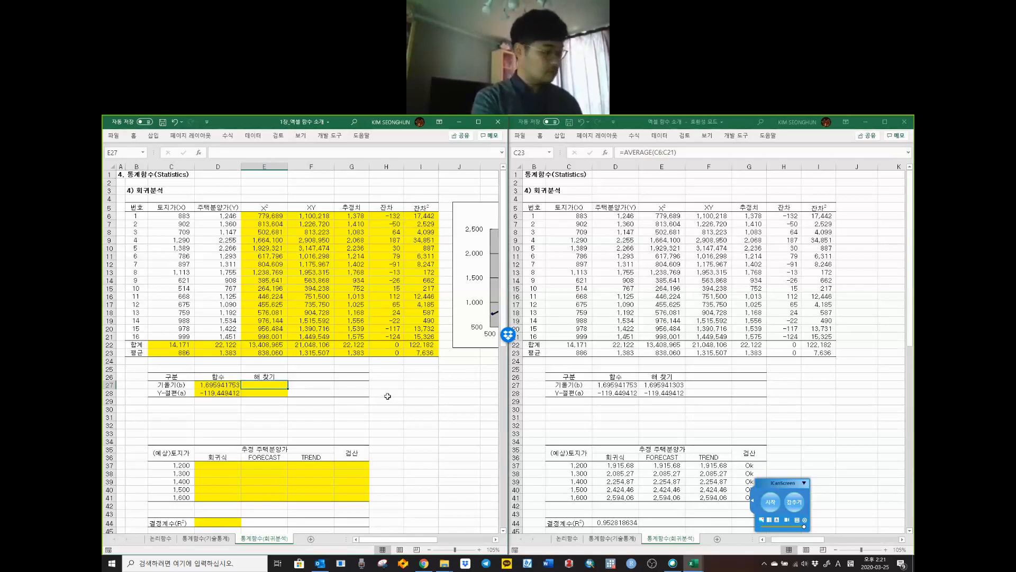
scroll(414, 434, "down", 1)
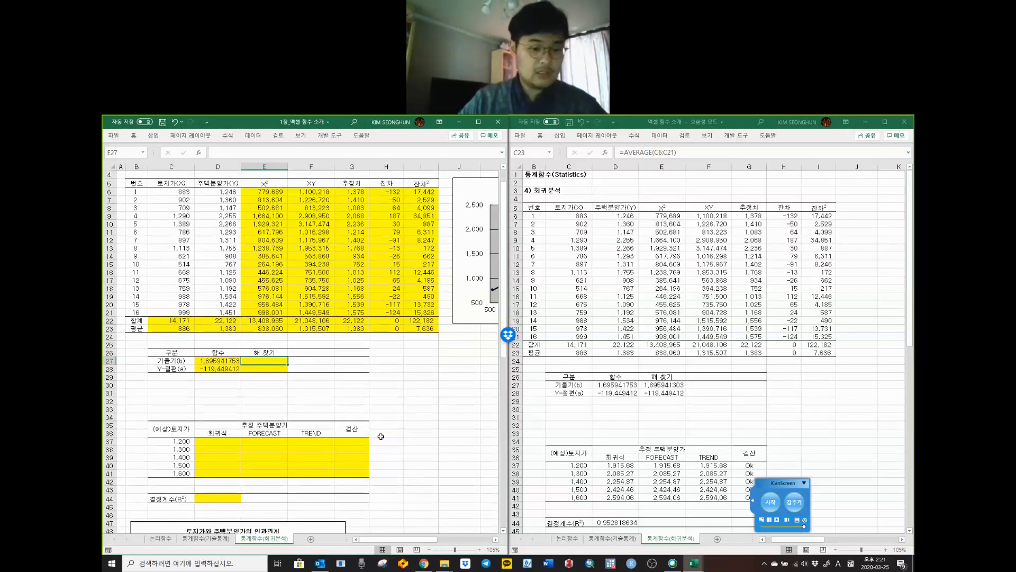
left_click(312, 432)
left_click(231, 434)
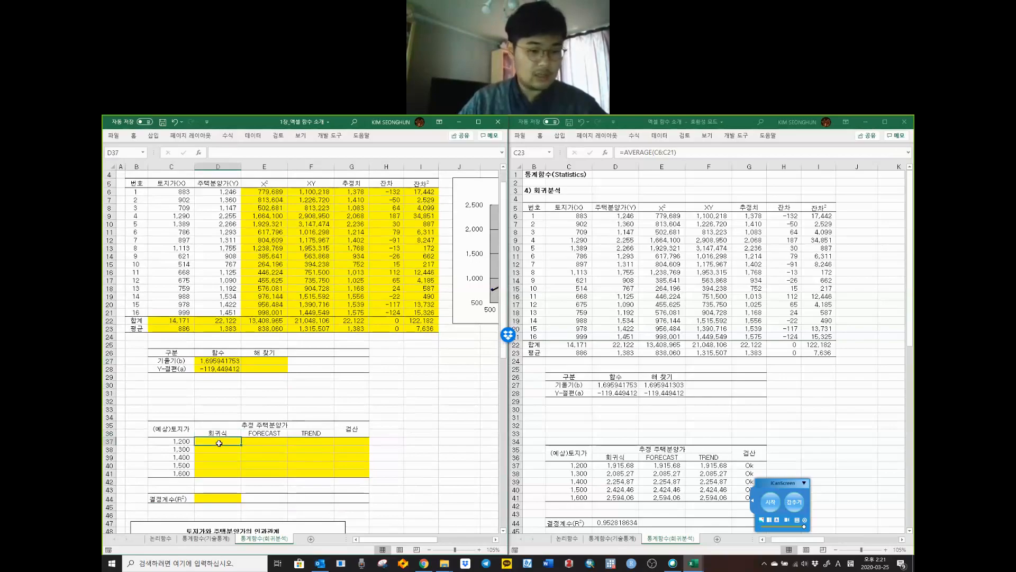
left_click_drag(228, 442, 215, 471)
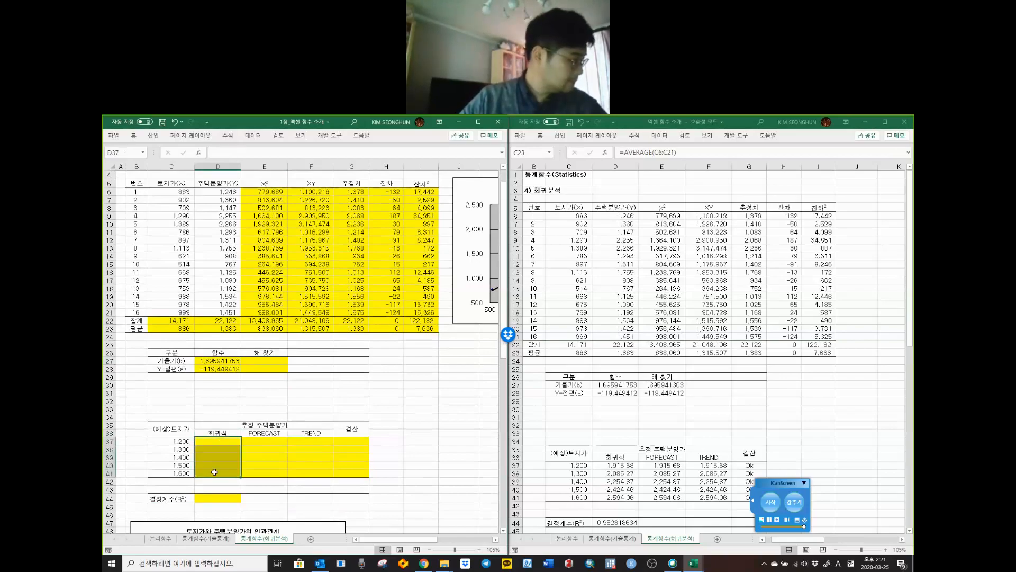
left_click(214, 440)
left_click(611, 466)
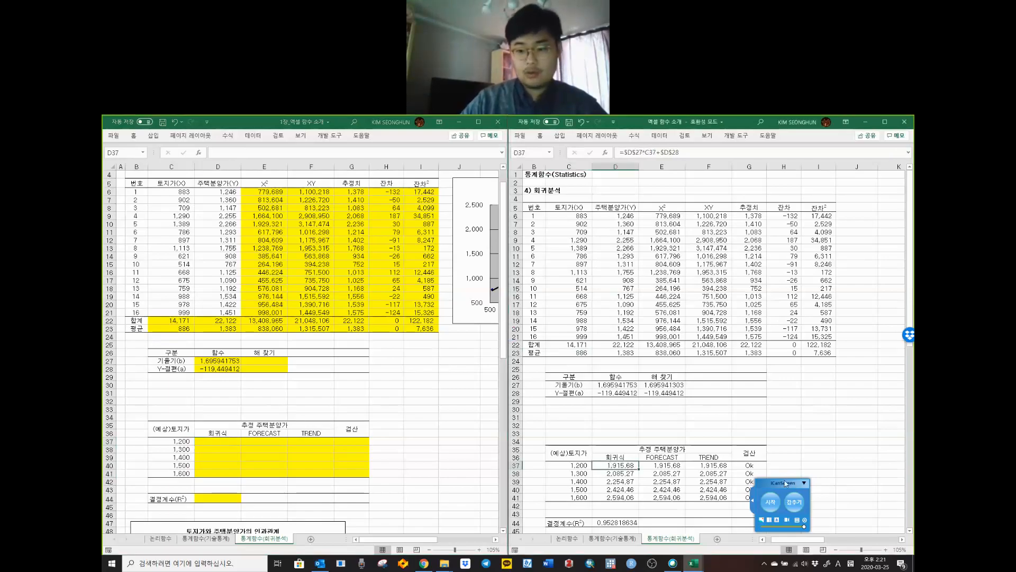
left_click_drag(780, 482, 876, 191)
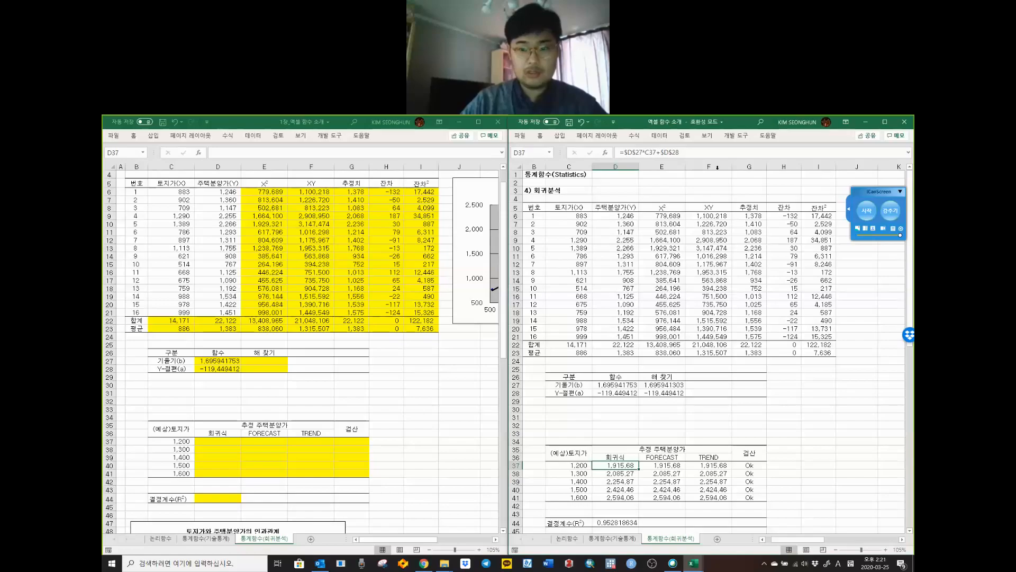
left_click_drag(712, 157, 604, 154)
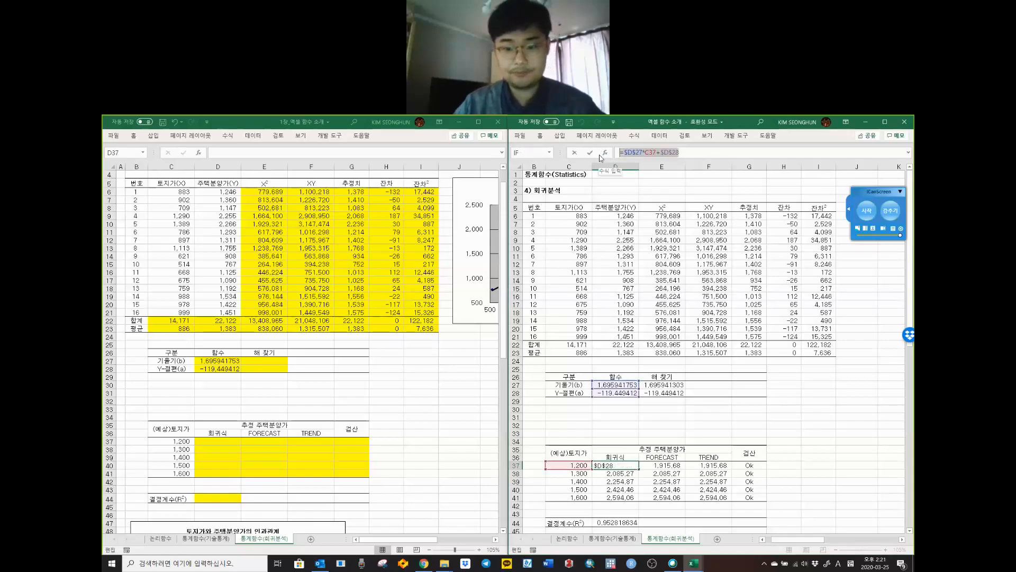
key("Escape")
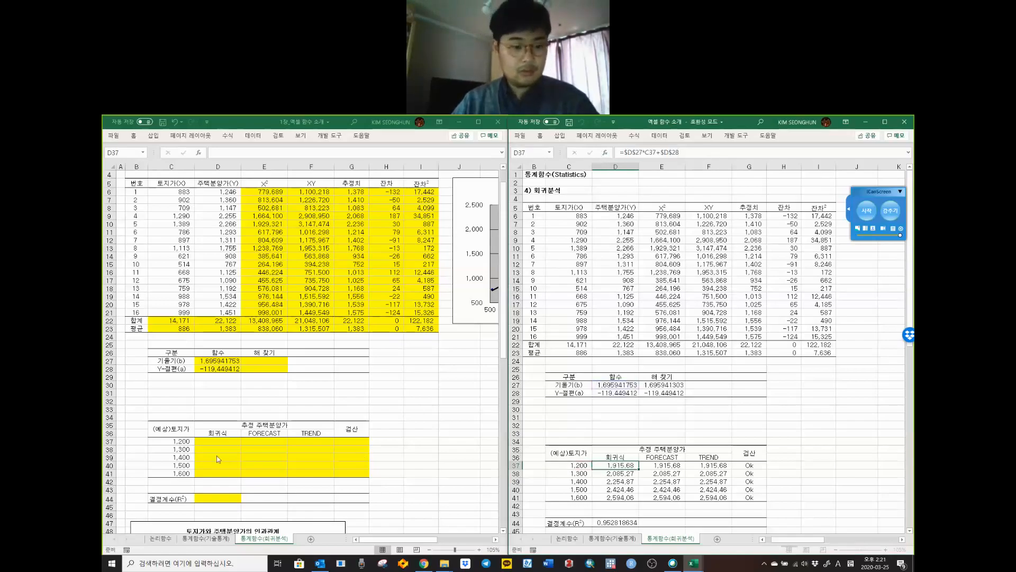
Step: Enter the 회귀식 formula =$D$27*C37+$D$28 in cell D37 of the practice workbook
left_click(217, 444)
left_click(286, 154)
key("ctrl+v")
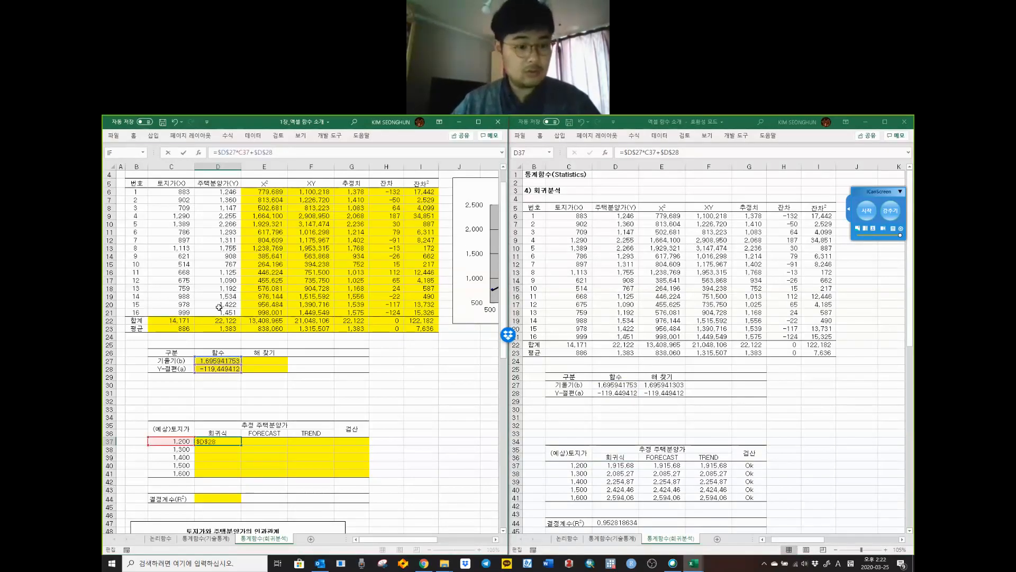
scroll(179, 445, "up", 1)
mouse_move(179, 462)
left_mouse_down()
mouse_move(206, 439)
mouse_move(208, 220)
mouse_move(182, 220)
mouse_move(177, 340)
mouse_move(173, 218)
mouse_move(206, 222)
mouse_move(220, 306)
mouse_move(217, 331)
mouse_move(212, 299)
mouse_move(208, 320)
mouse_move(180, 337)
mouse_move(179, 217)
mouse_move(170, 494)
mouse_move(172, 468)
left_mouse_up()
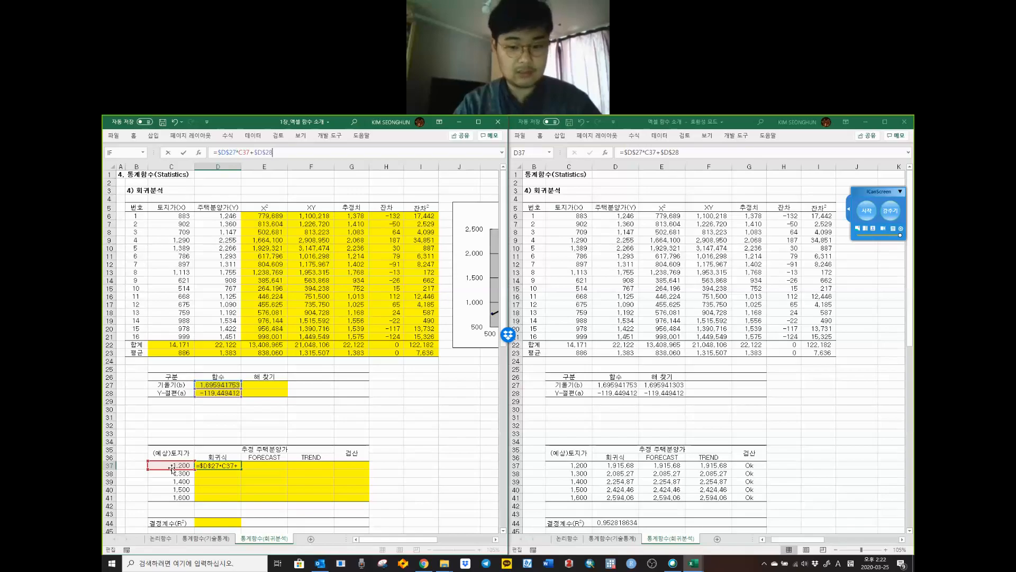
type("$D$28")
key("Return")
Step: Copy the 회귀식 formula from D37 down through D41, pasting formulas only
key("Up")
key("ctrl+c")
left_click_drag(218, 466, 223, 496)
right_click(223, 496)
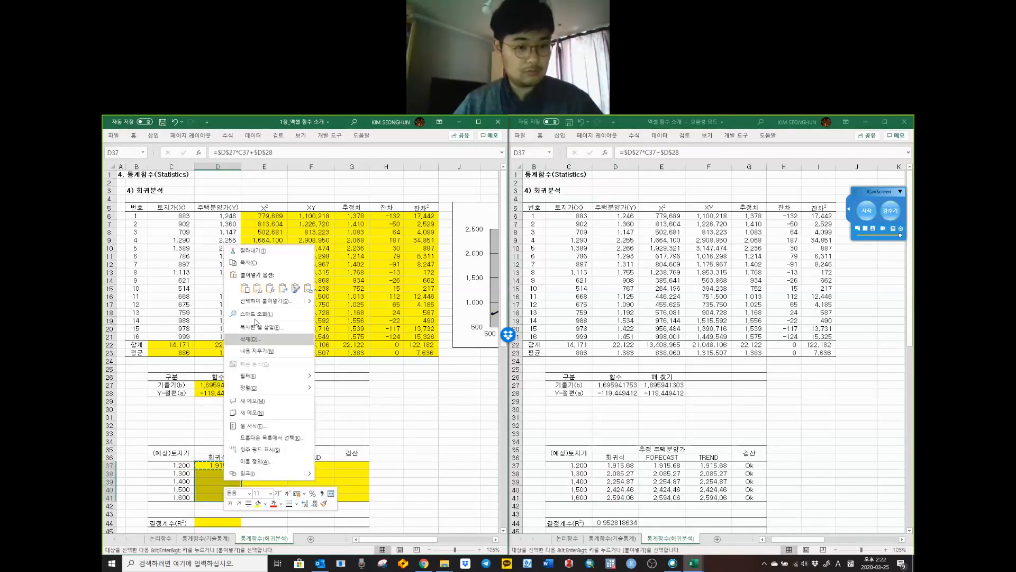
left_click(270, 288)
Step: Copy the reference formula =TREND($D$6:$D$21,$C$6:$C$21,C37) from F37 into practice cell F37
left_click(271, 465)
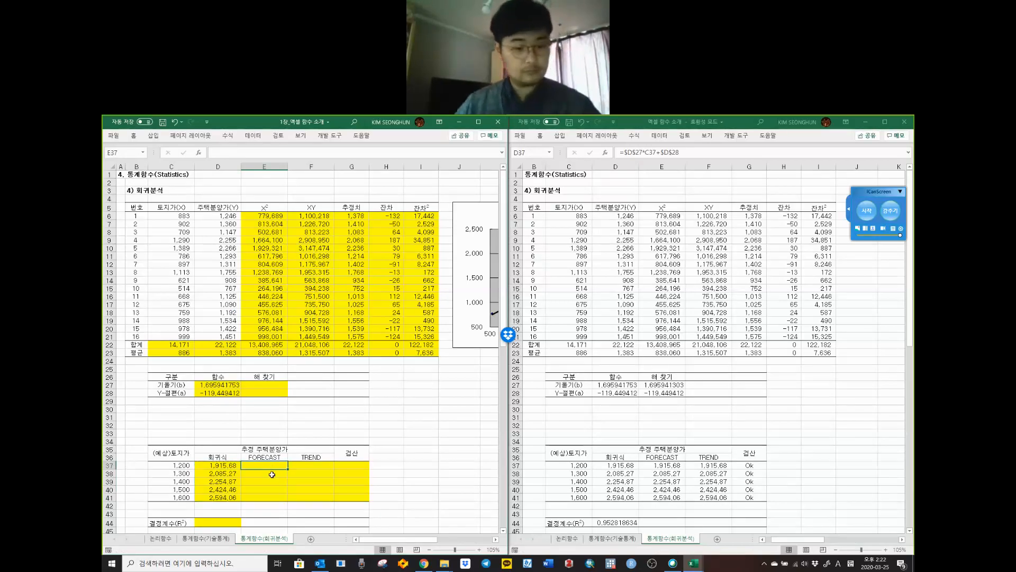
left_click(703, 467)
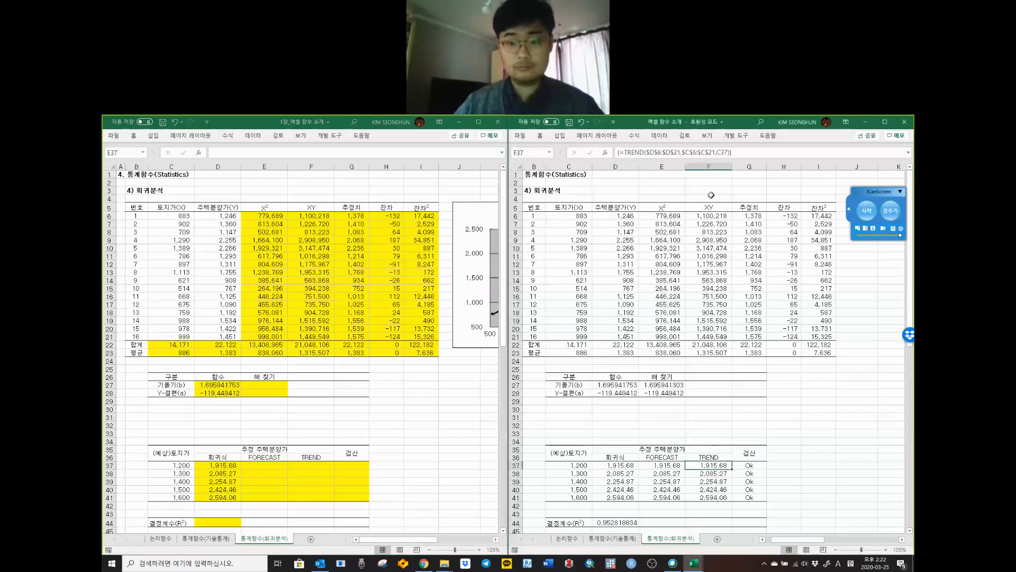
left_click(737, 152)
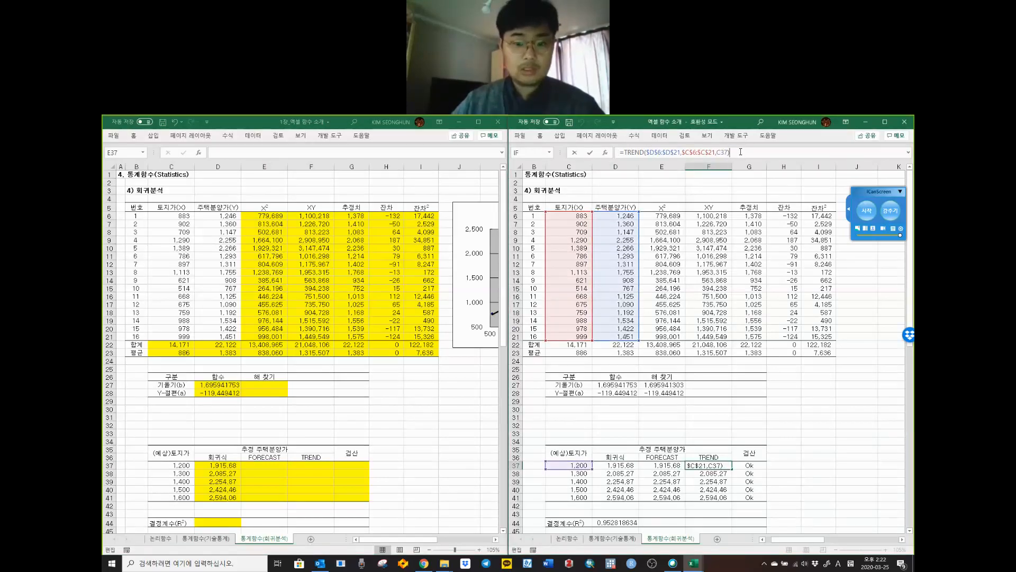
left_click_drag(740, 152, 357, 149)
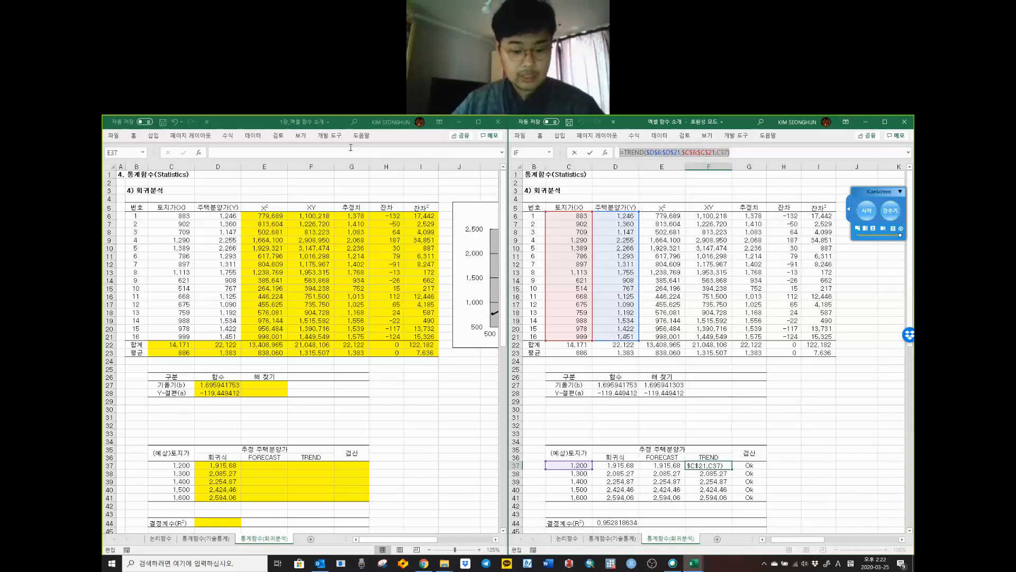
scroll(581, 409, "down", 7)
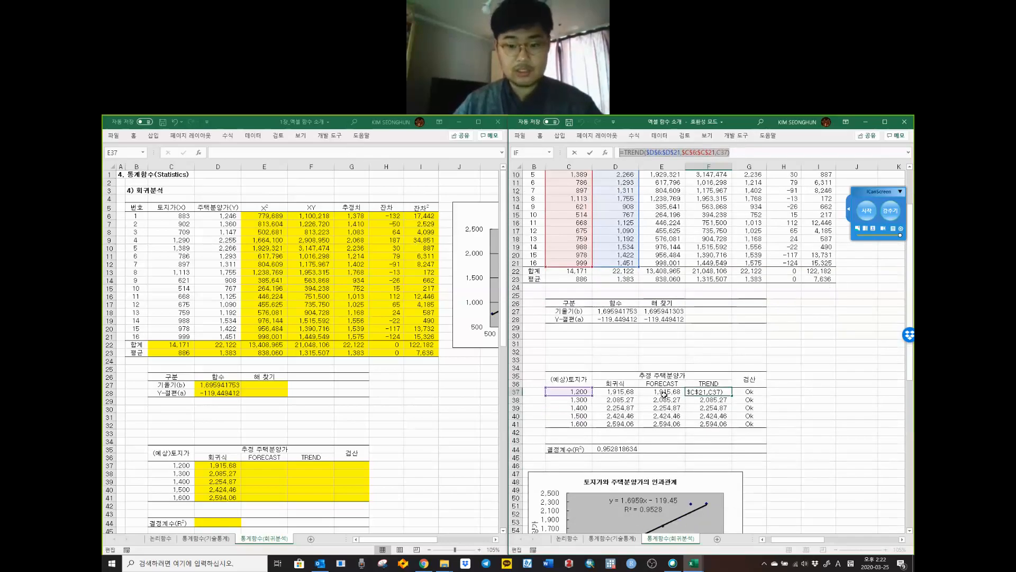
scroll(633, 398, "up", 7)
left_click(305, 464)
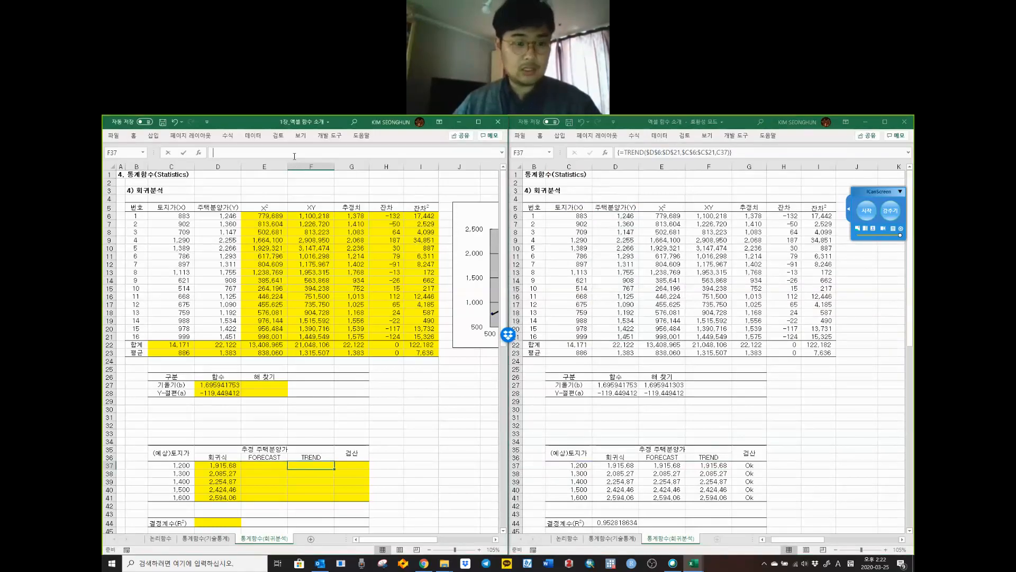
key("ctrl+v")
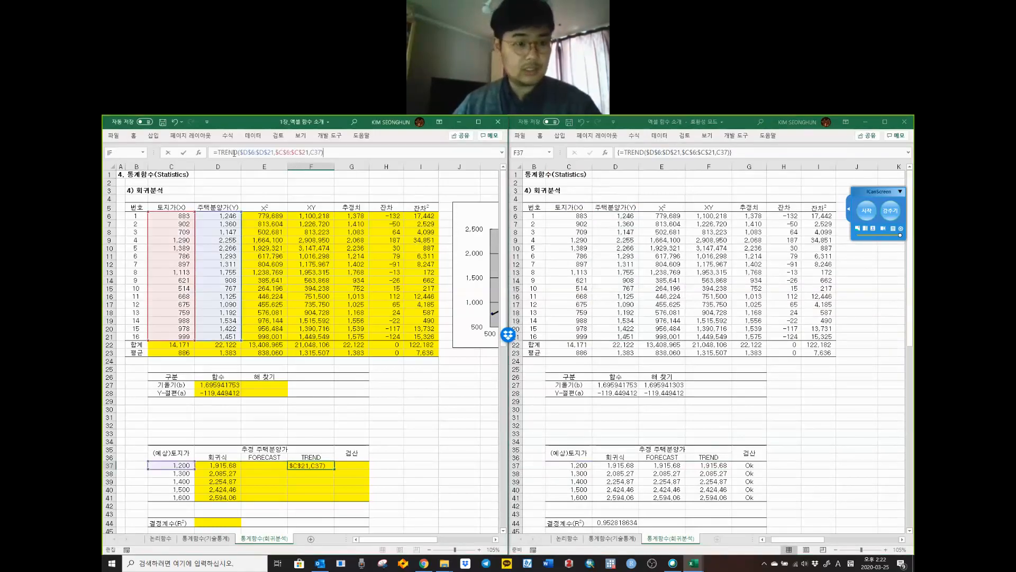
Step: Examine the known y's, known x's and new x's arguments of the TREND formula in F37 and commit the formula
left_click(248, 152)
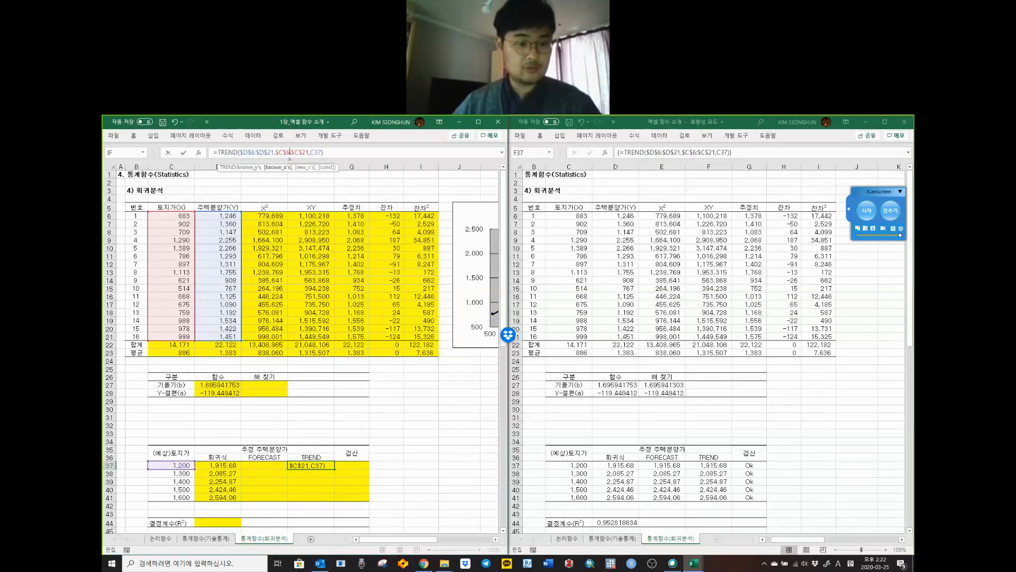
left_click(310, 153)
left_click(317, 152)
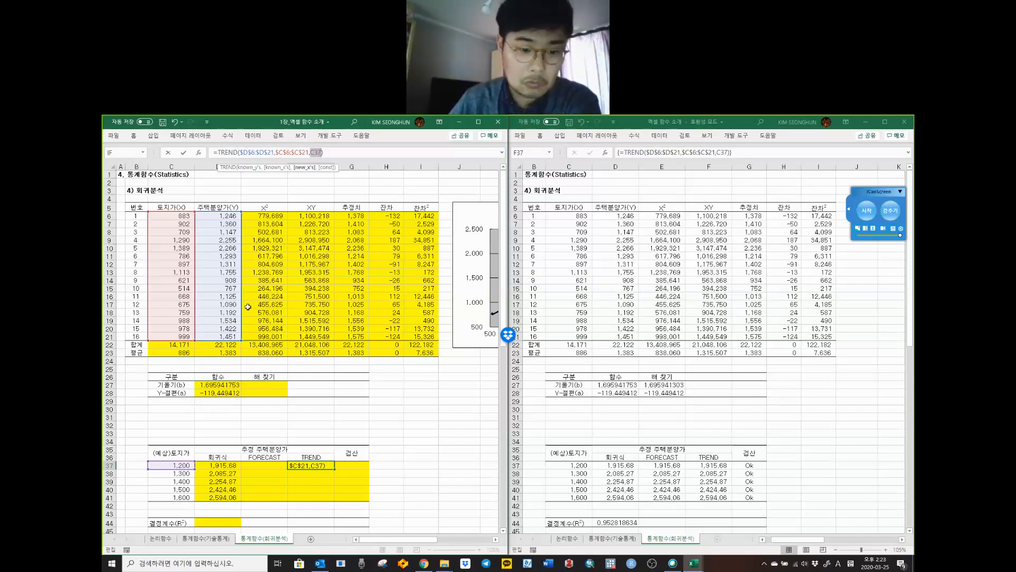
left_click(265, 153)
left_click_drag(310, 152, 241, 150)
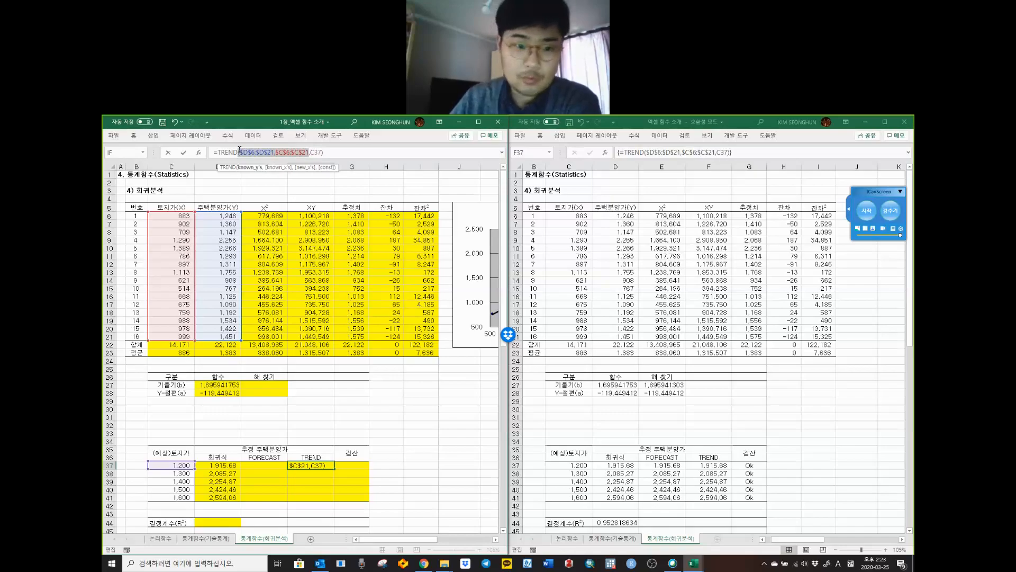
left_click(248, 153)
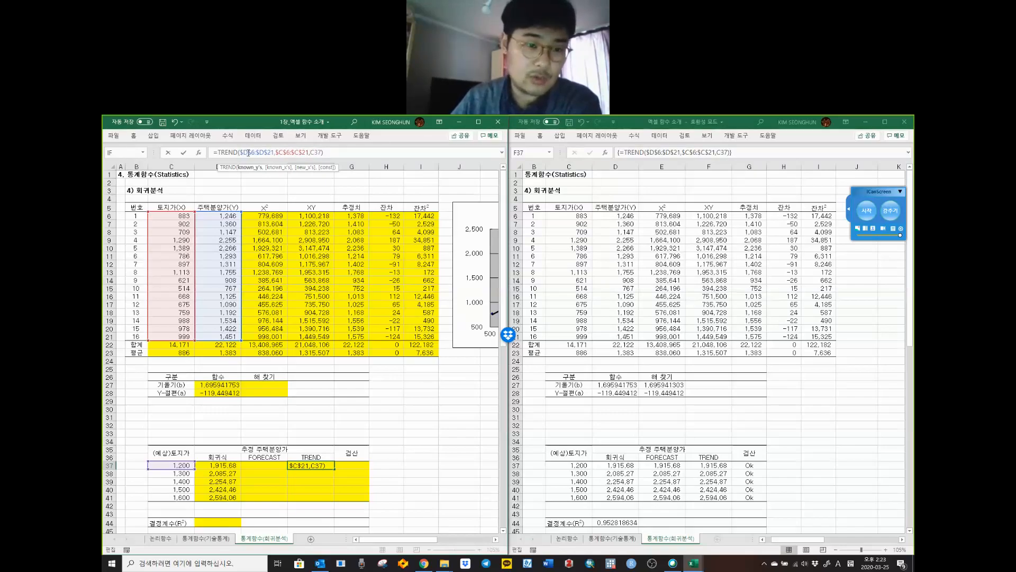
left_click(290, 153)
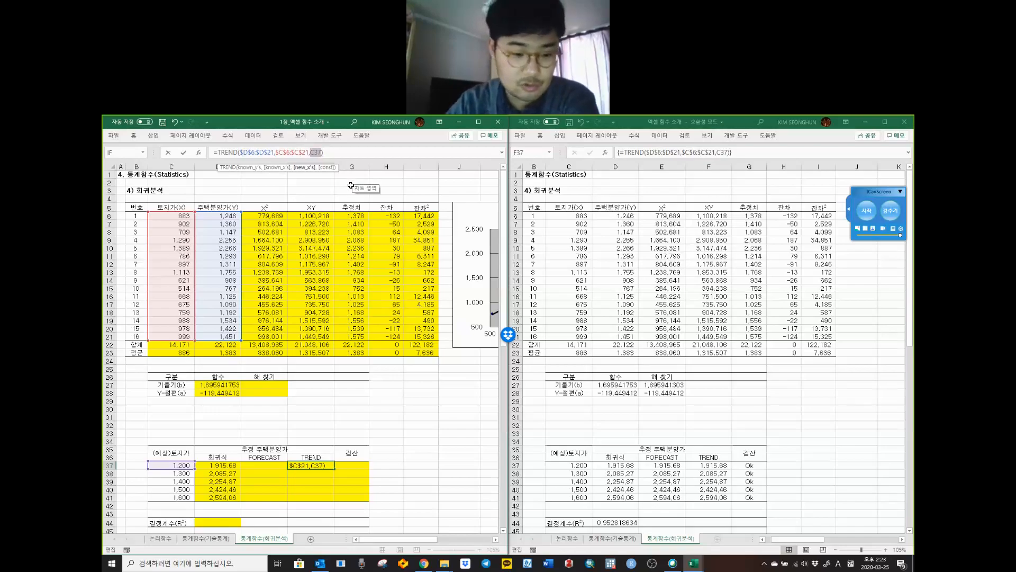
key("Return")
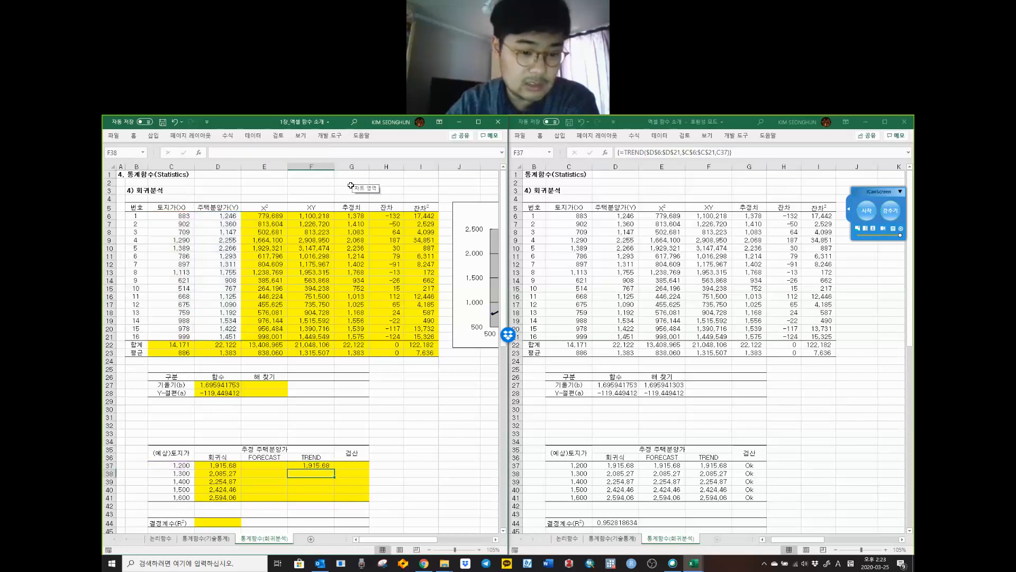
Step: Copy the TREND formula from F37 down through F41, pasting formulas only
left_click(327, 467)
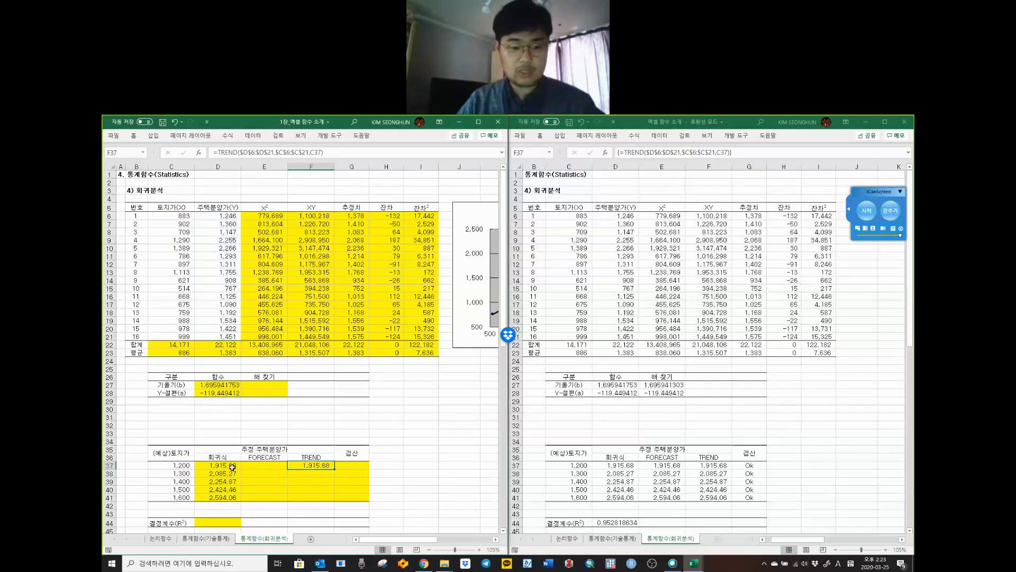
key("ctrl+c")
left_click_drag(312, 466, 310, 496)
right_click(310, 496)
left_click(355, 289)
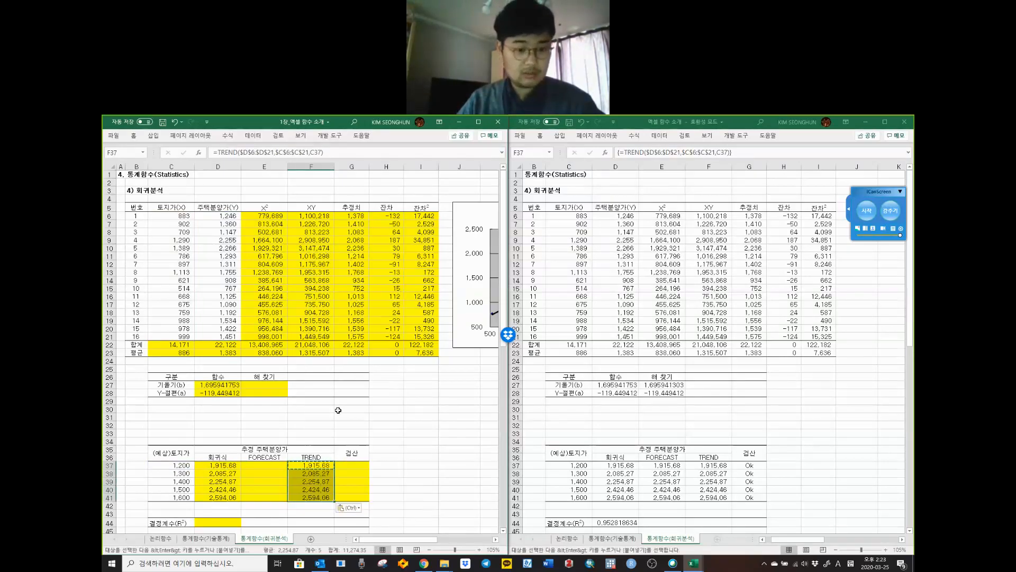
left_click(321, 474)
key("Escape")
Step: Maximize the practice workbook window and locate the 해 찾기 (Solver) command among the data commands
left_click(363, 477)
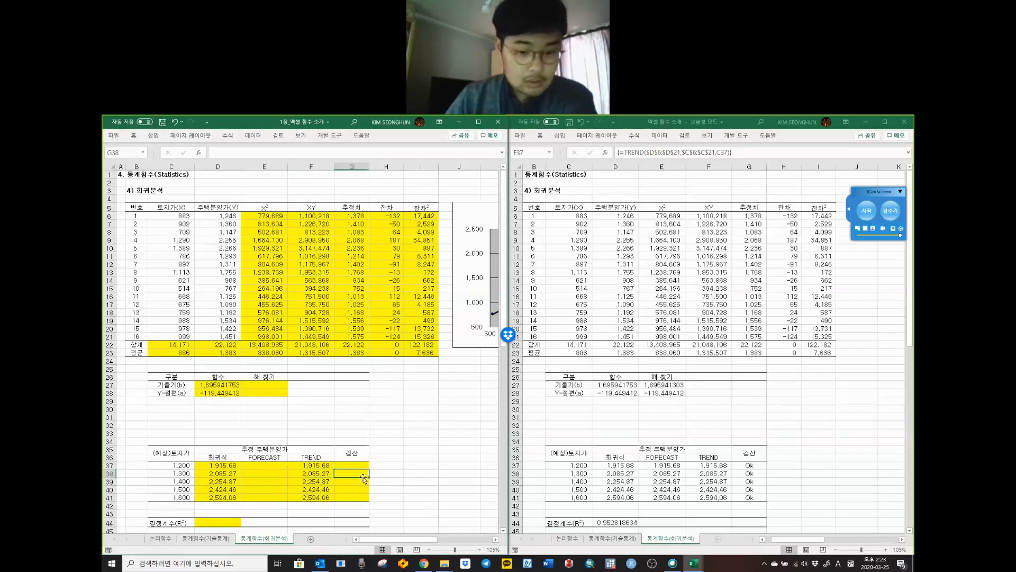
left_click(277, 468)
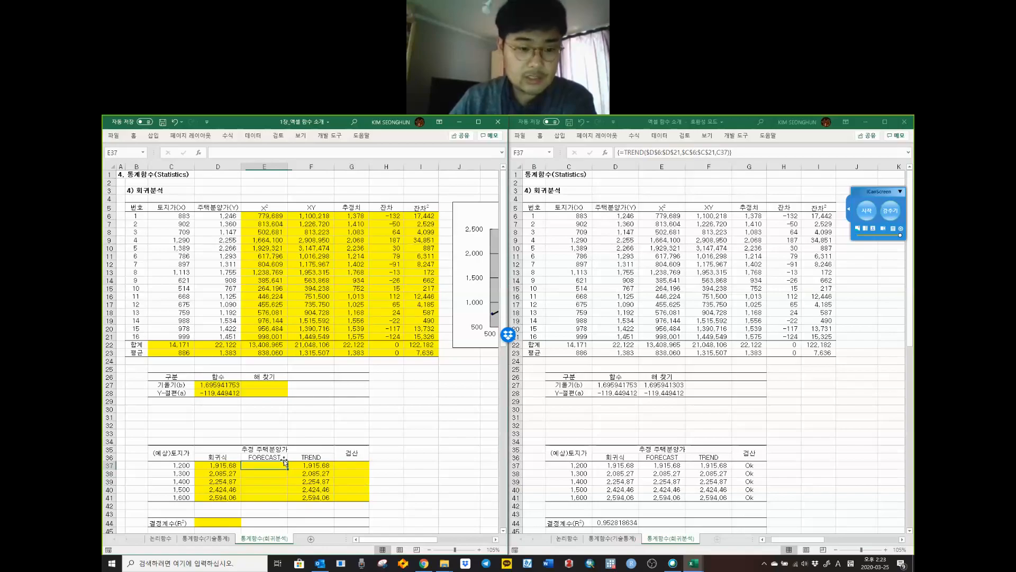
left_click(160, 122)
left_click(311, 240)
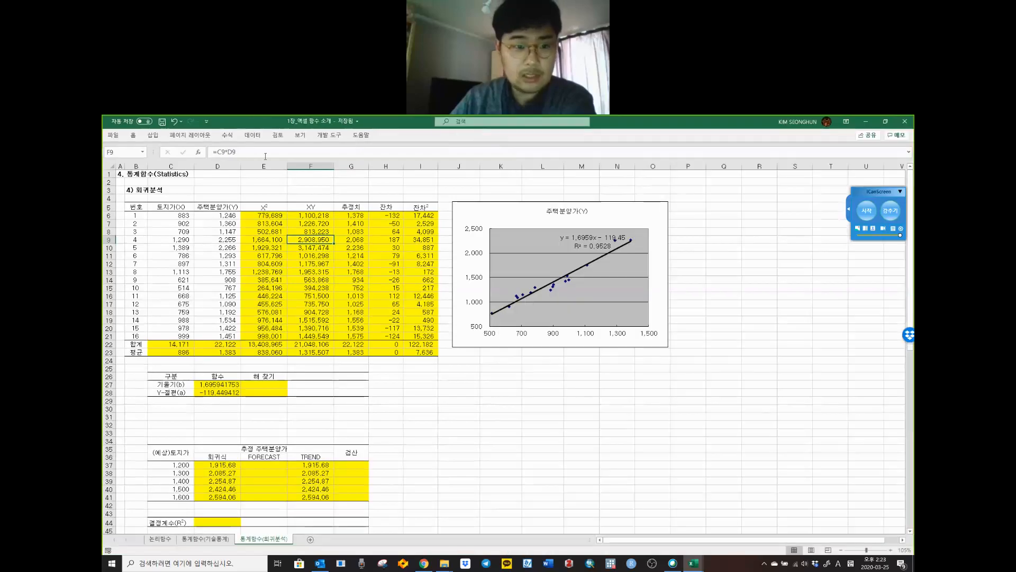
left_click(252, 135)
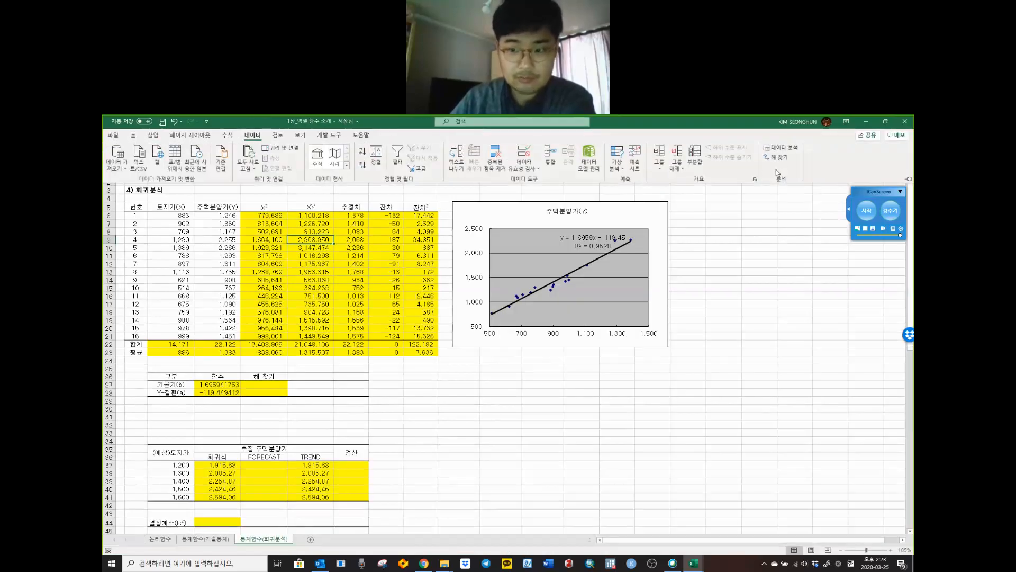
Step: View the 해 찾기 추가 기능 (Solver add-in) entry in the add-ins list of the Excel options
left_click(111, 135)
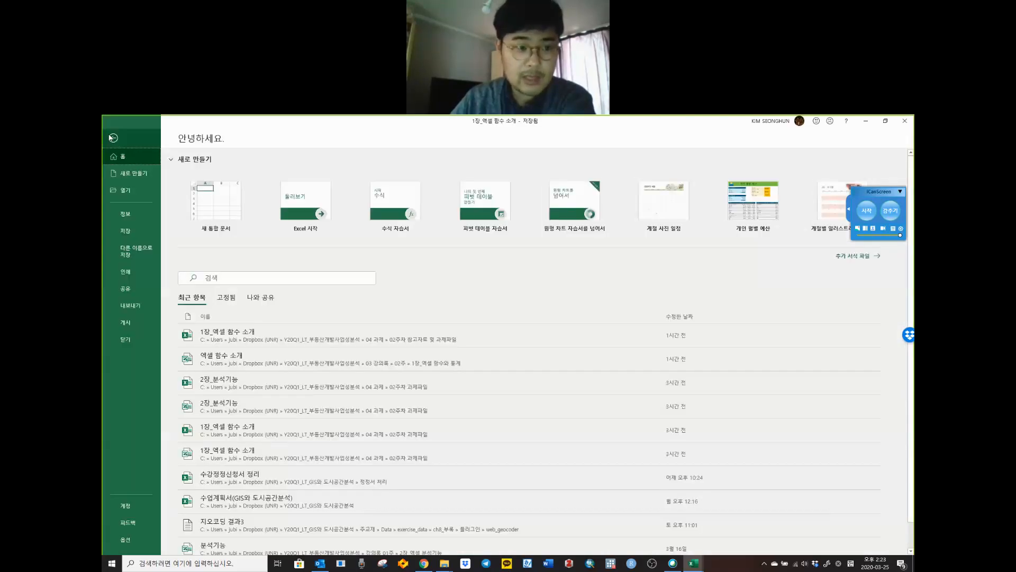
left_click(146, 543)
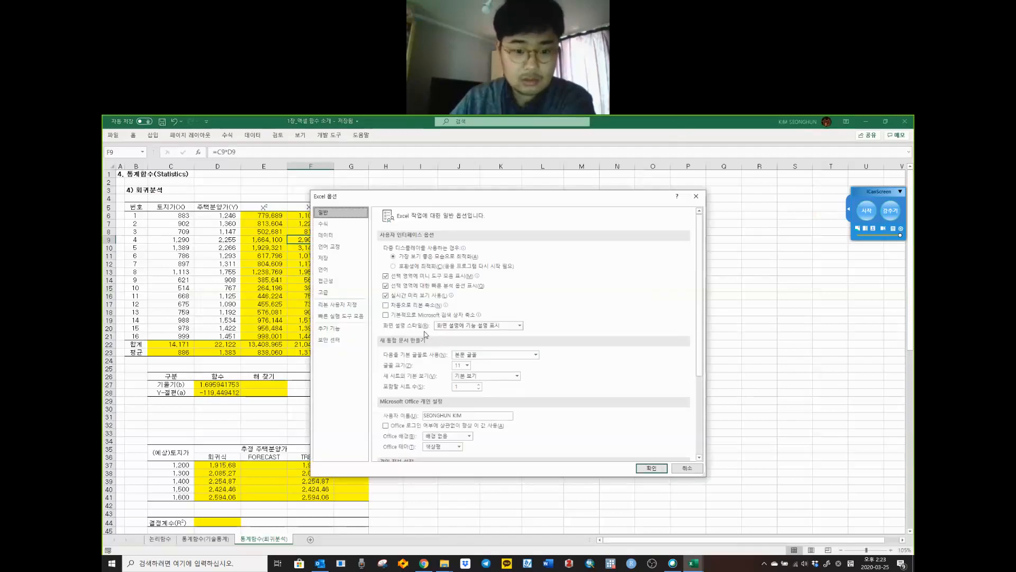
left_click(339, 329)
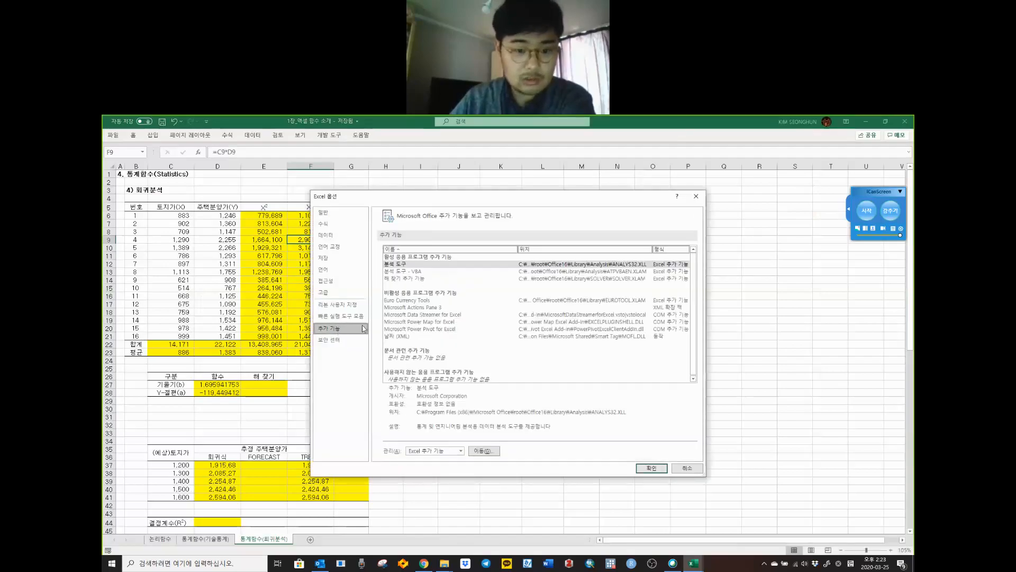
left_click(405, 278)
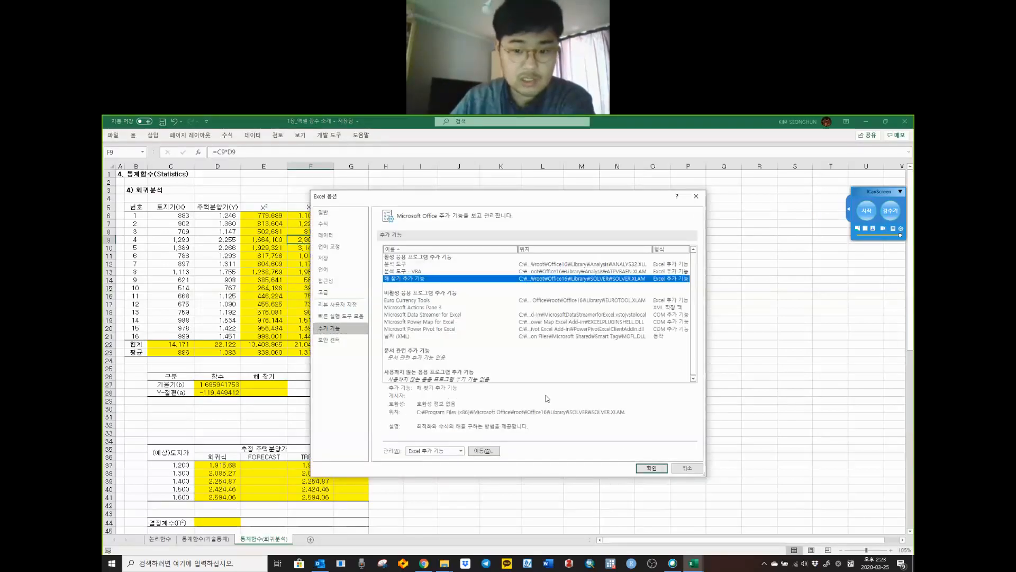
left_click(652, 468)
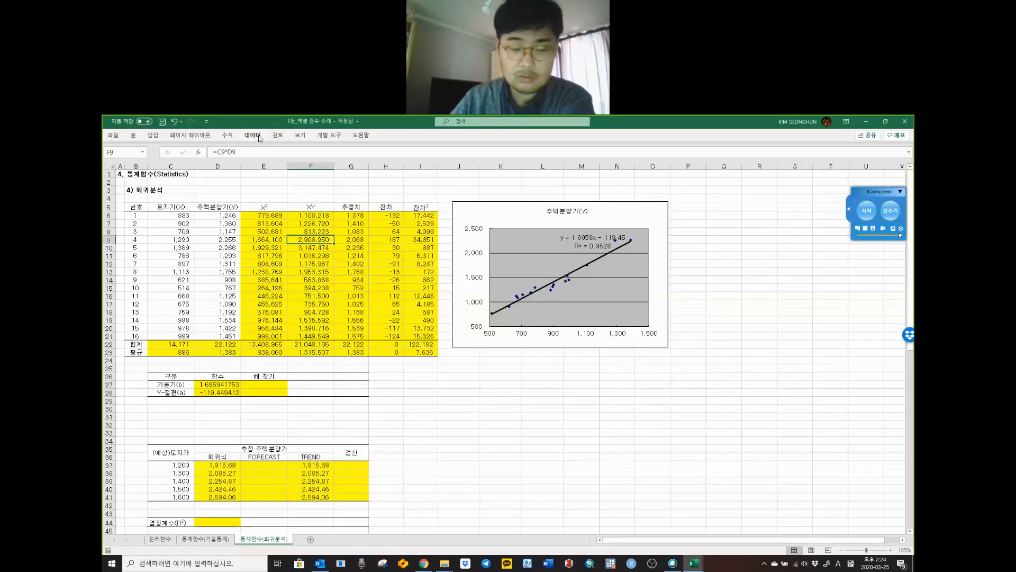
Step: Open the 해 찾기 parameters, review the objective, 최소 target and variable cells, and close the dialog without solving
left_click(242, 136)
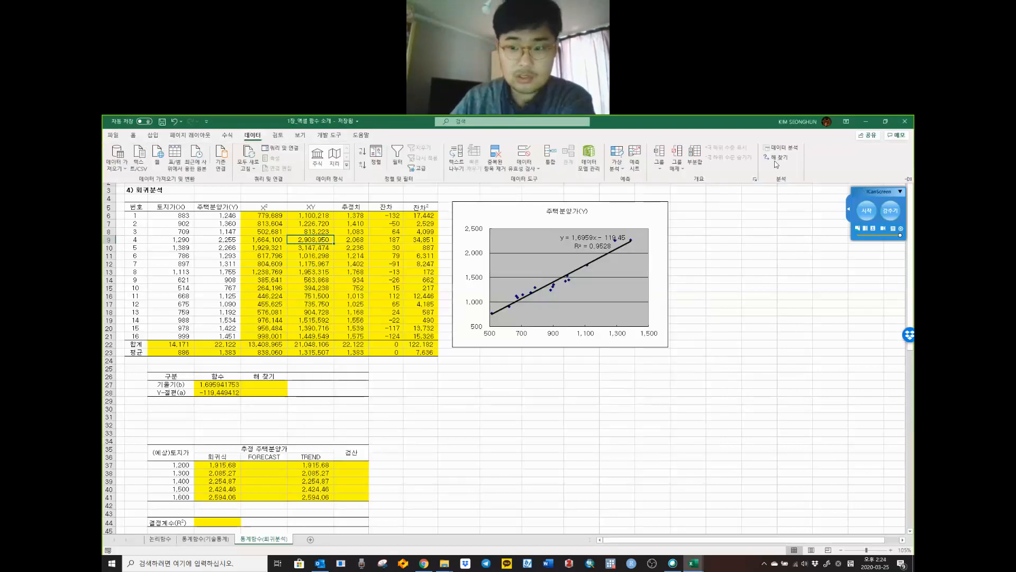
left_click(386, 392)
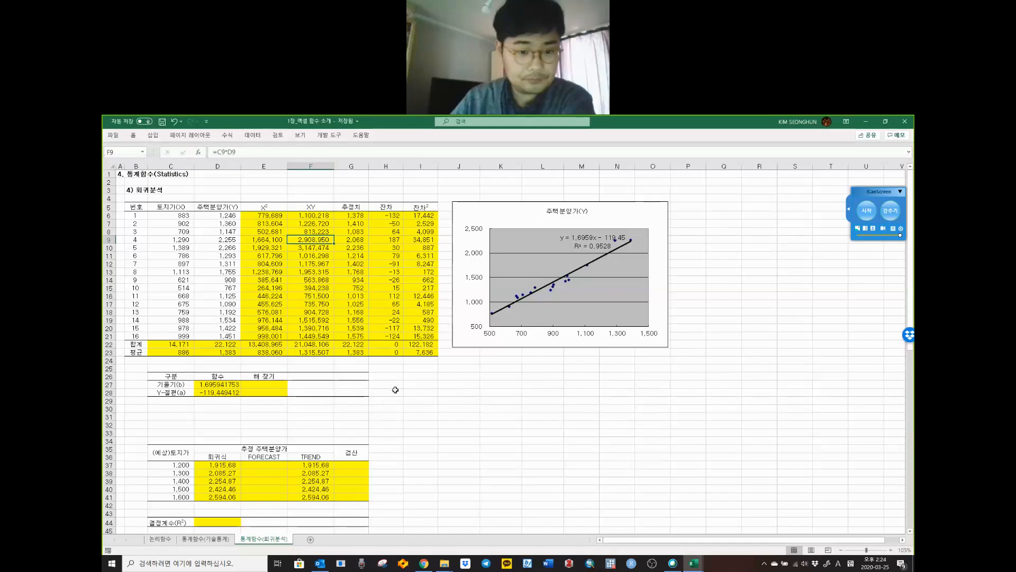
left_click(259, 135)
left_click(774, 175)
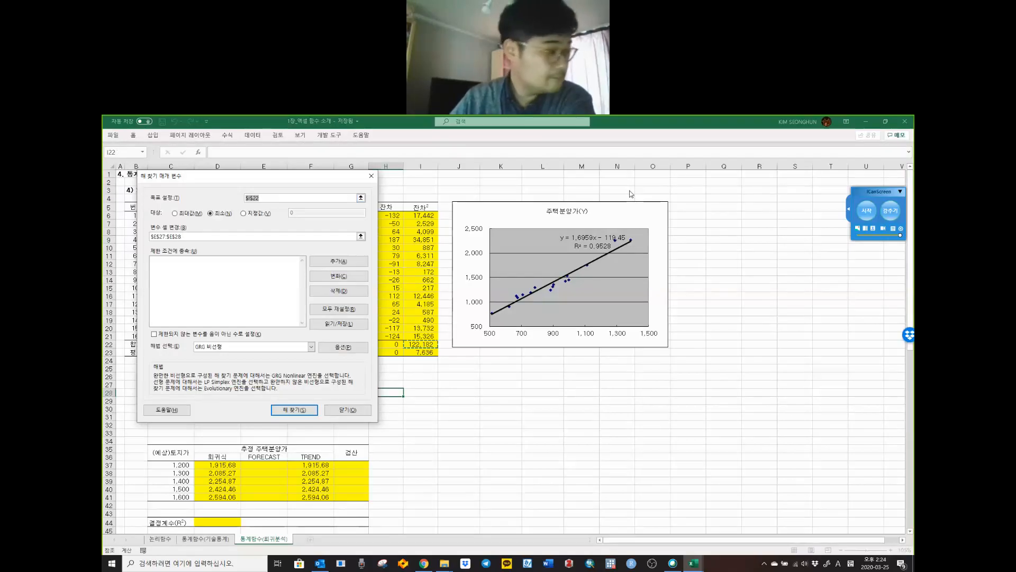
left_click_drag(631, 194, 630, 194)
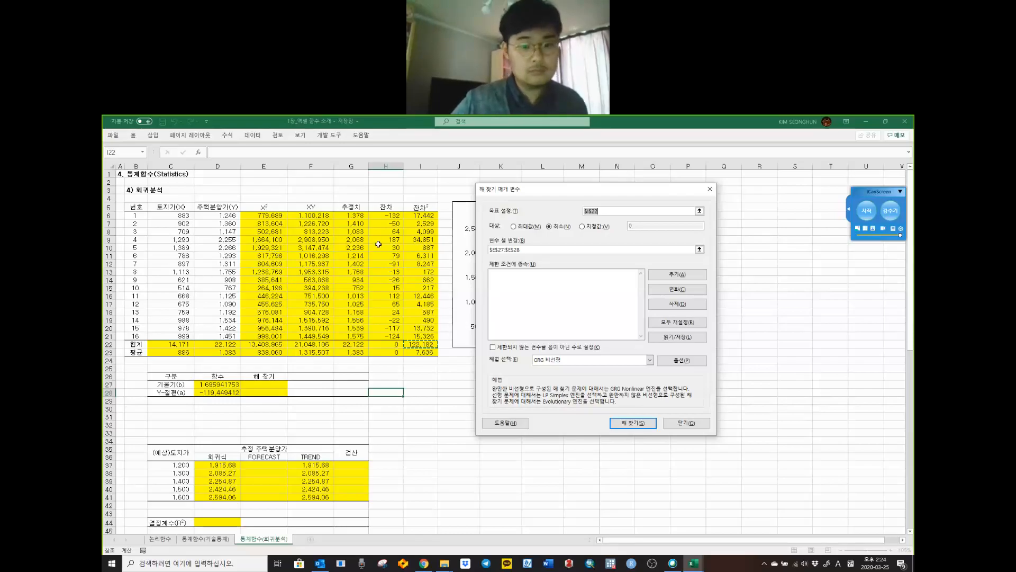
left_click(609, 212)
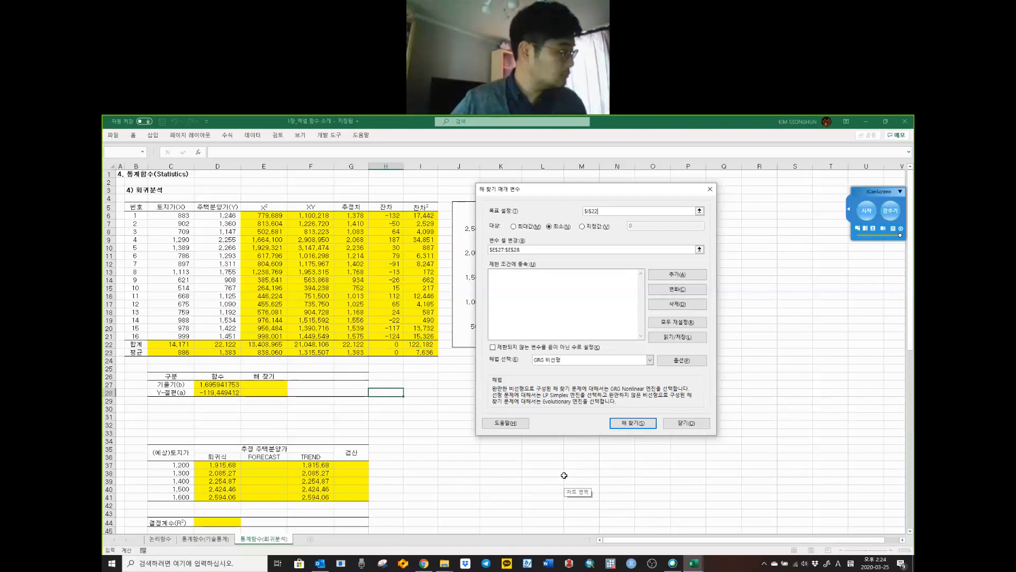
left_click(303, 238)
left_click(275, 166)
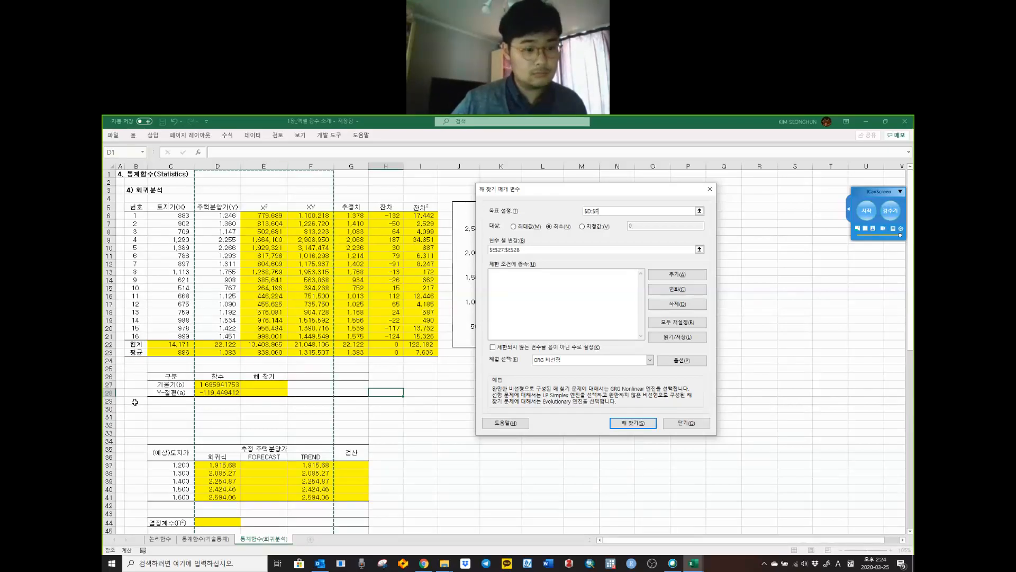
key("Escape")
Step: Enter 1 in cell E27 as the 해 찾기 value for 기울기(b)
left_click(276, 384)
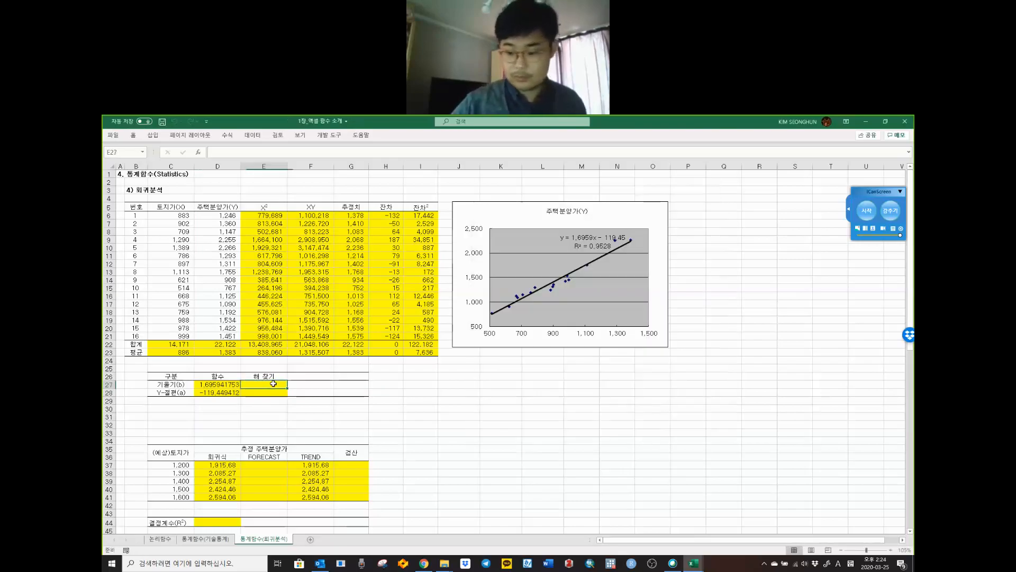
type("1")
key("Return")
key("Return")
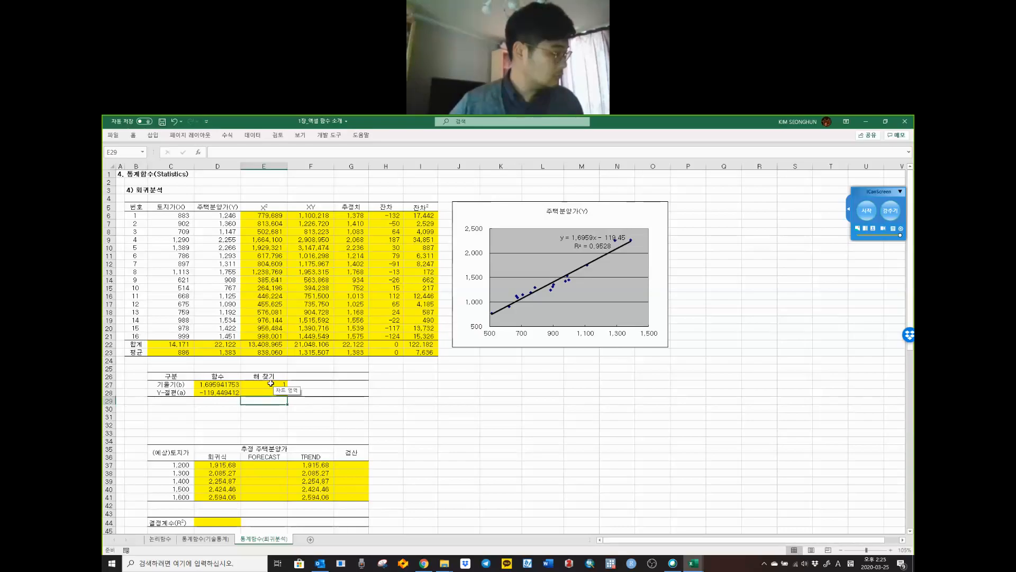
Step: Open 해 찾기 from the 잔차² total and set the objective to cell I22
mouse_move(270, 384)
left_mouse_down()
mouse_move(273, 397)
mouse_move(272, 389)
left_mouse_up()
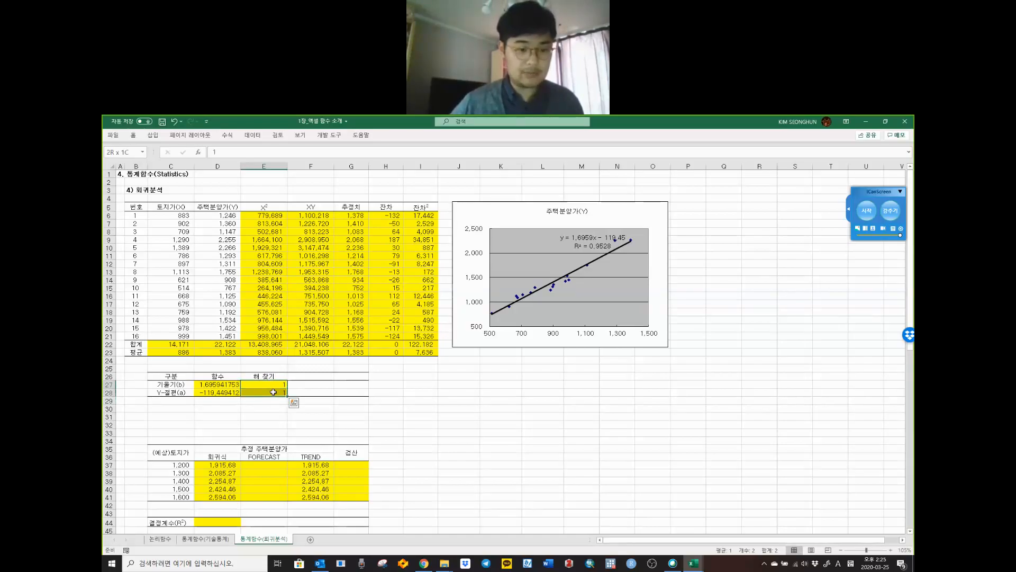
left_click_drag(273, 392, 271, 384)
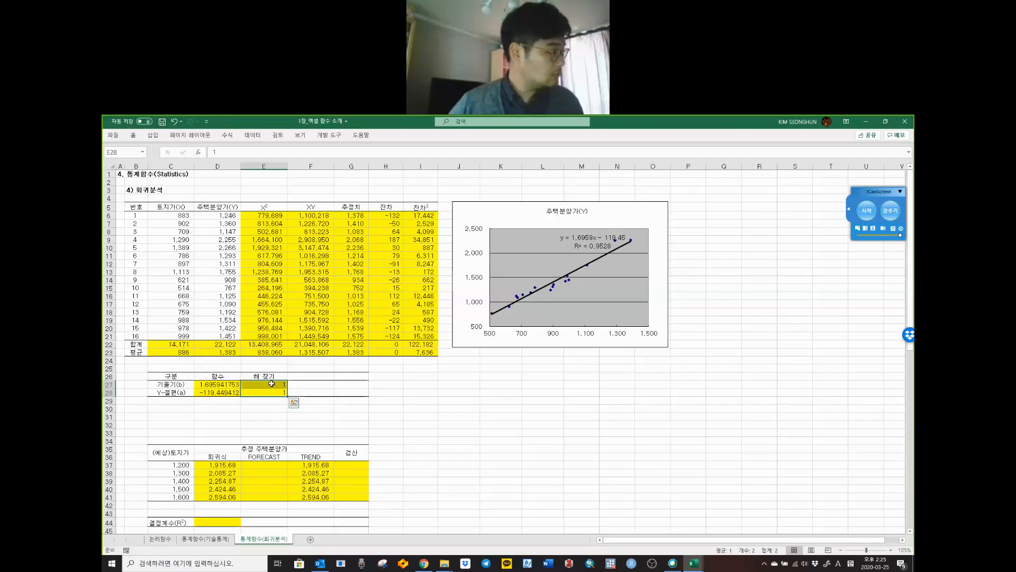
left_click(409, 344)
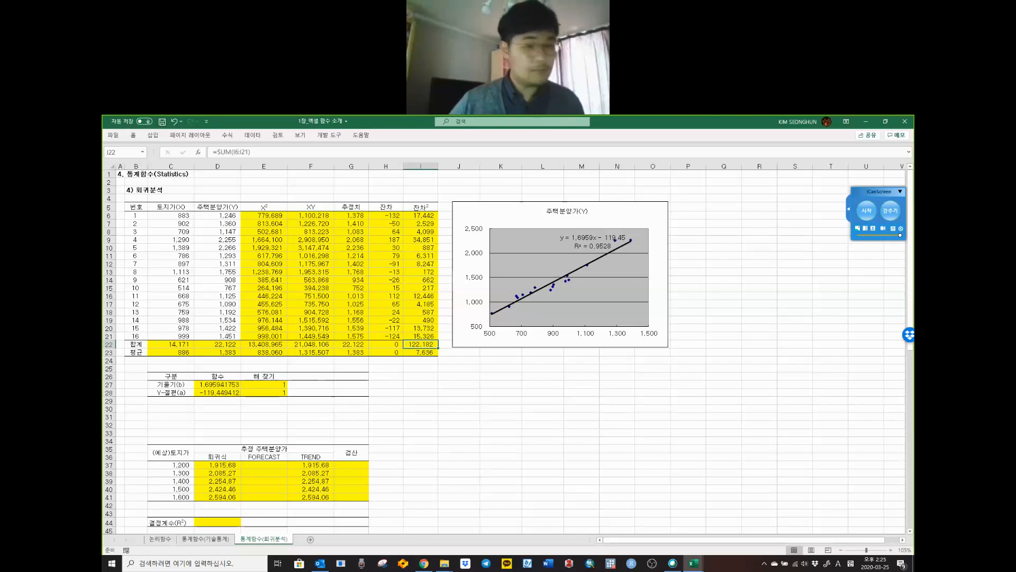
left_click(252, 135)
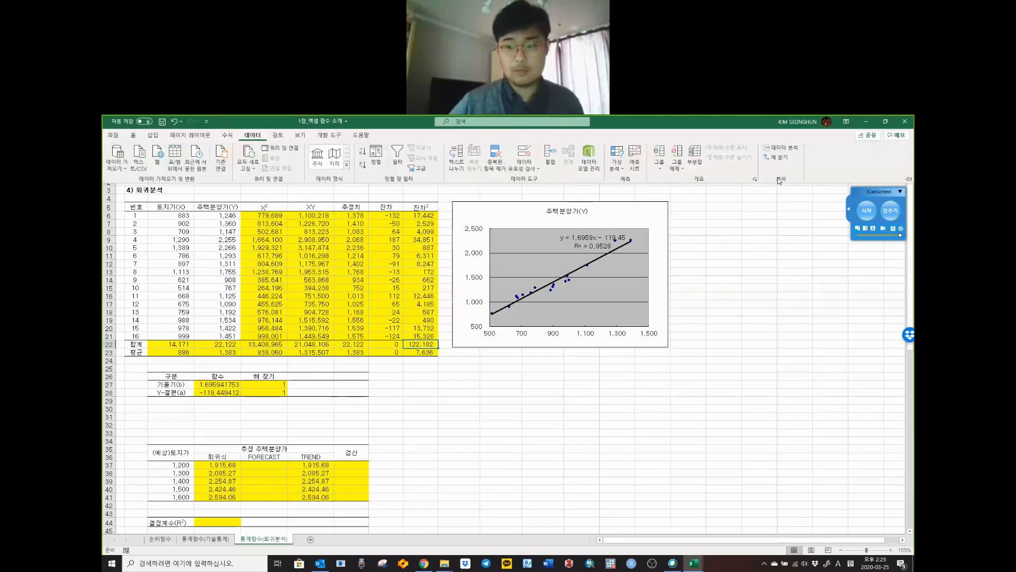
left_click(778, 159)
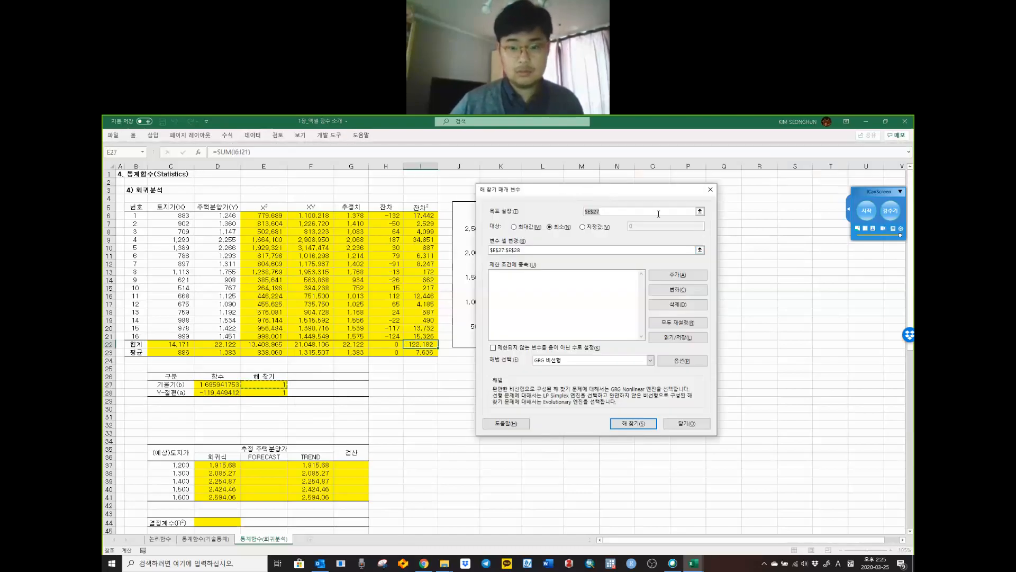
left_click_drag(659, 214, 488, 215)
key("BackSpace")
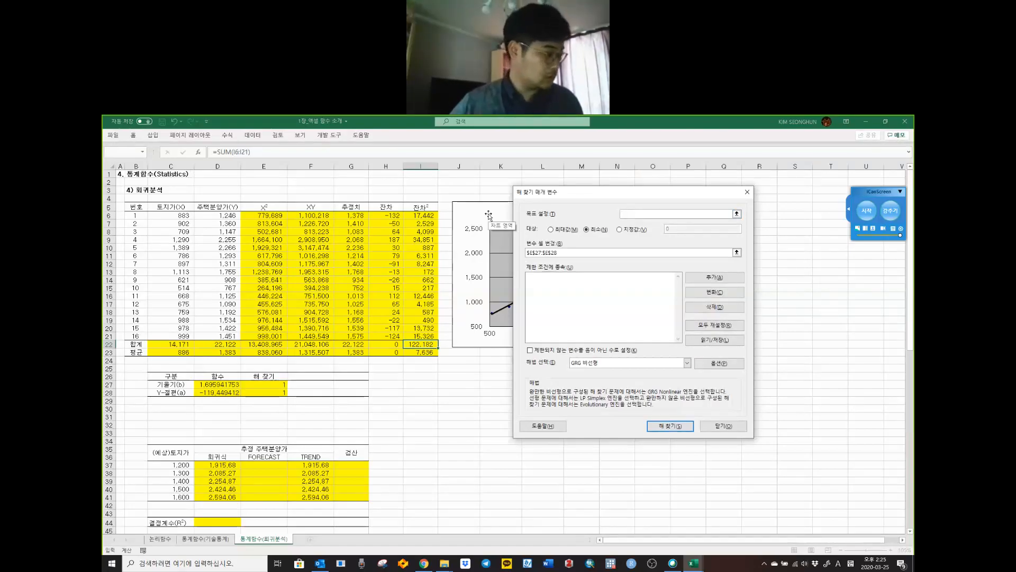
left_click(414, 344)
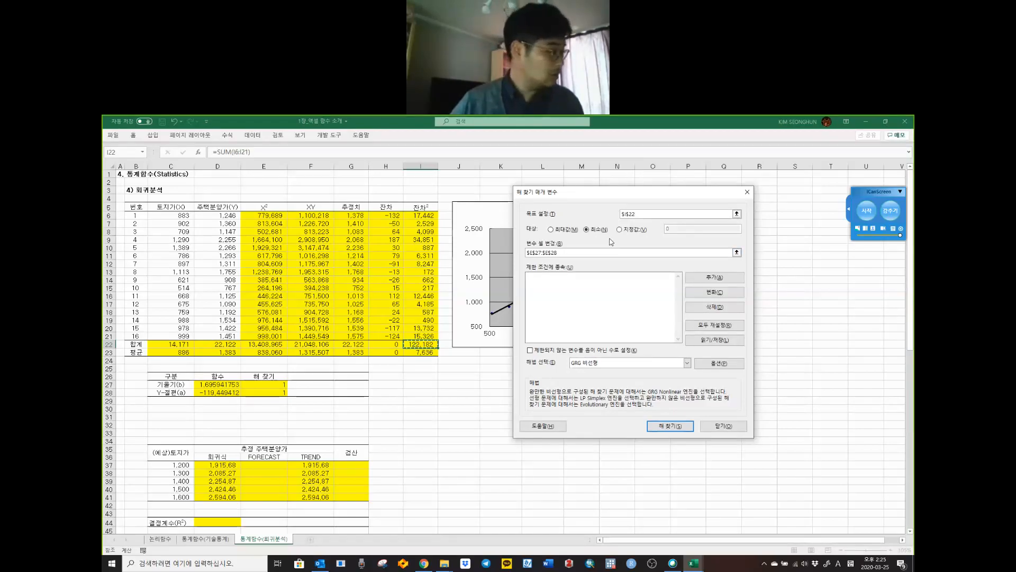
Step: Set the variable cells to E27:E28, run 해 찾기 for the minimum, and keep the solution
left_click(580, 252)
left_click_drag(580, 252, 457, 253)
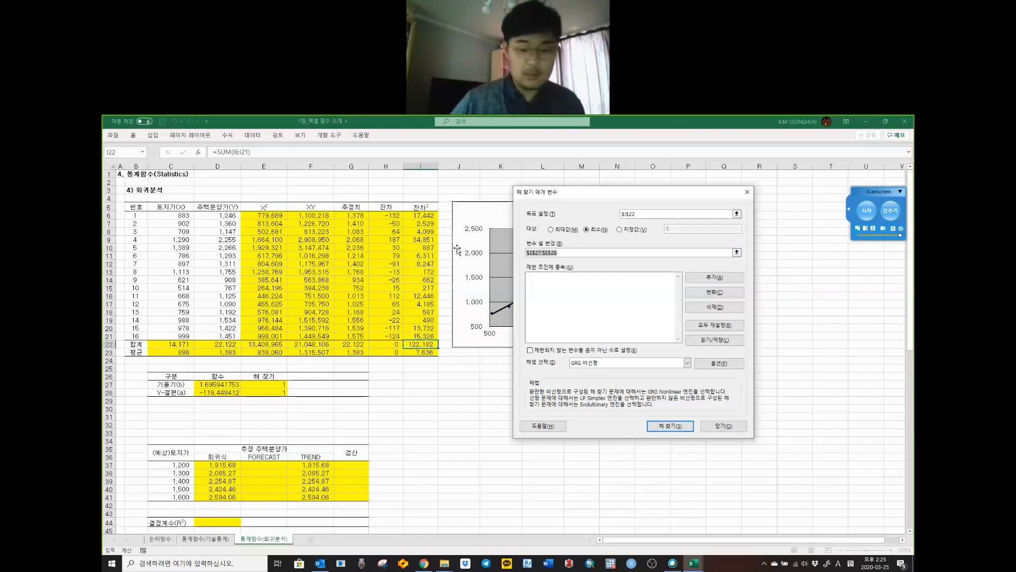
key("BackSpace")
left_click(274, 385)
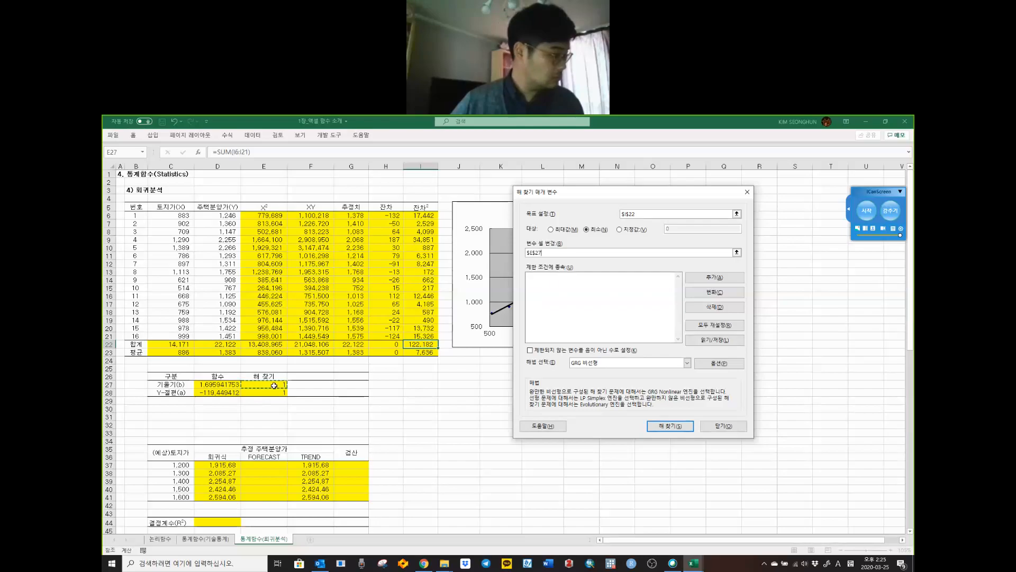
left_click_drag(274, 385, 274, 394)
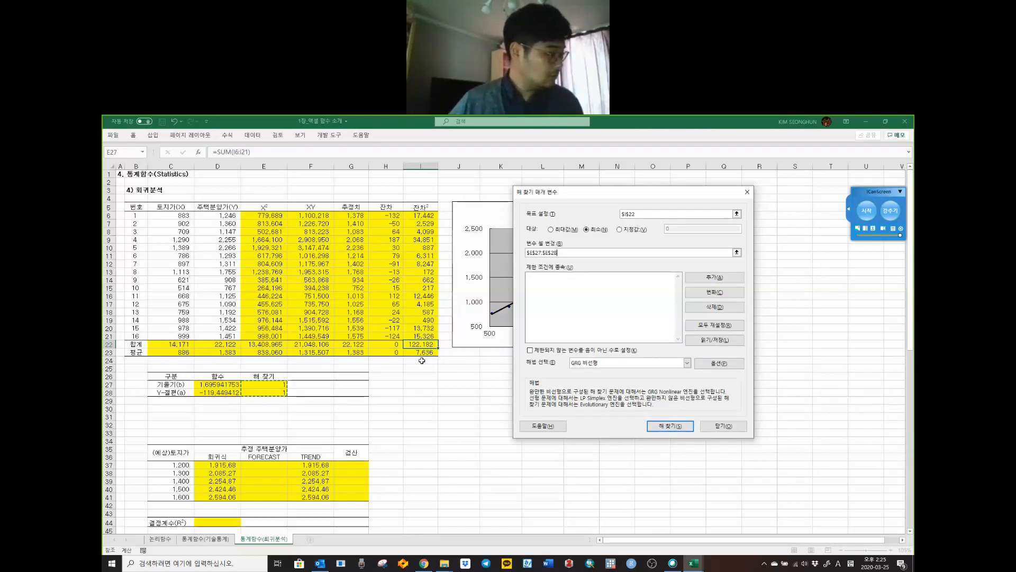
left_click(670, 426)
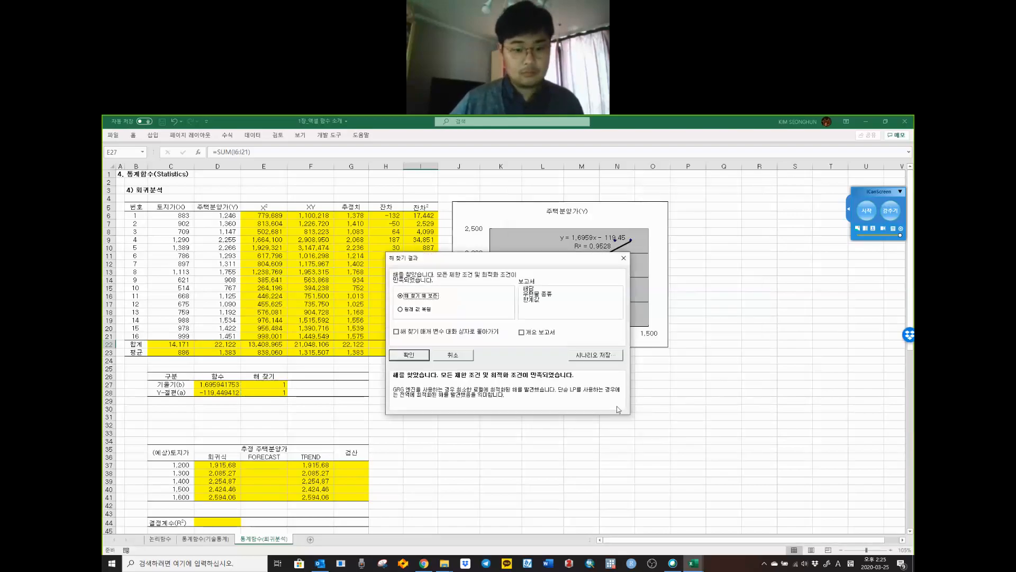
left_click(423, 357)
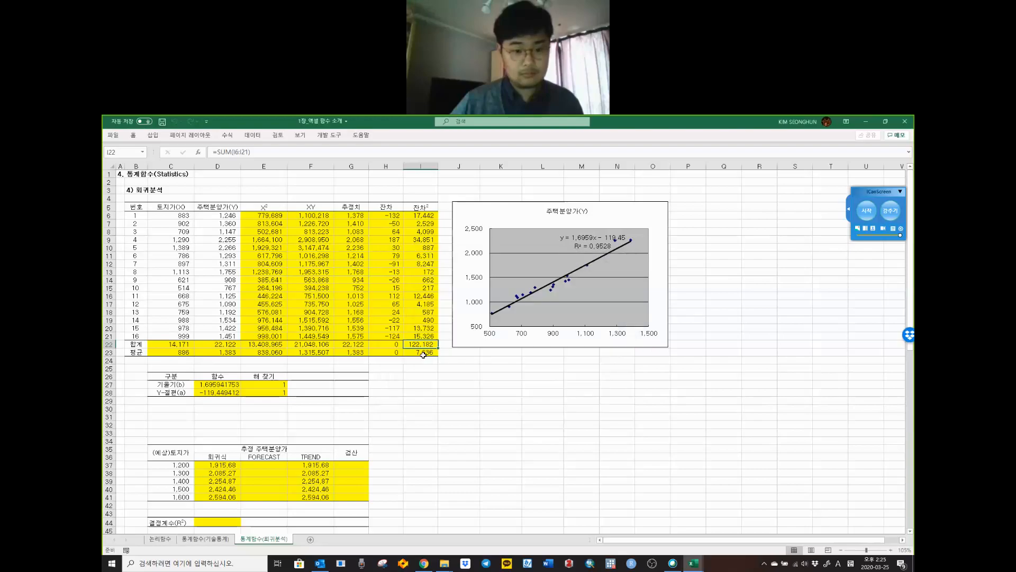
Step: Reopen 해 찾기, review the existing objective, variable cells and constraints, and solve again
left_click(252, 135)
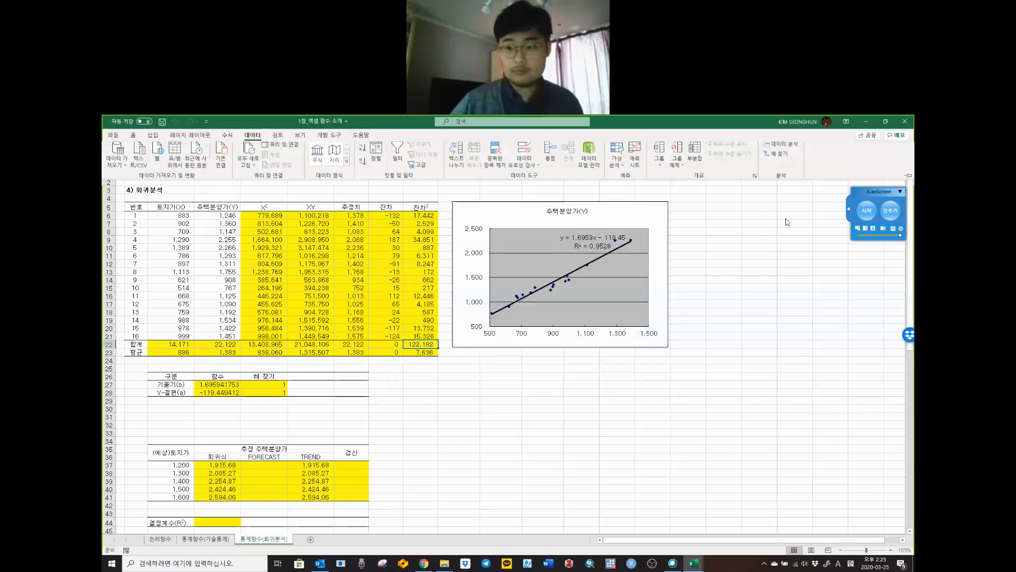
left_click(777, 160)
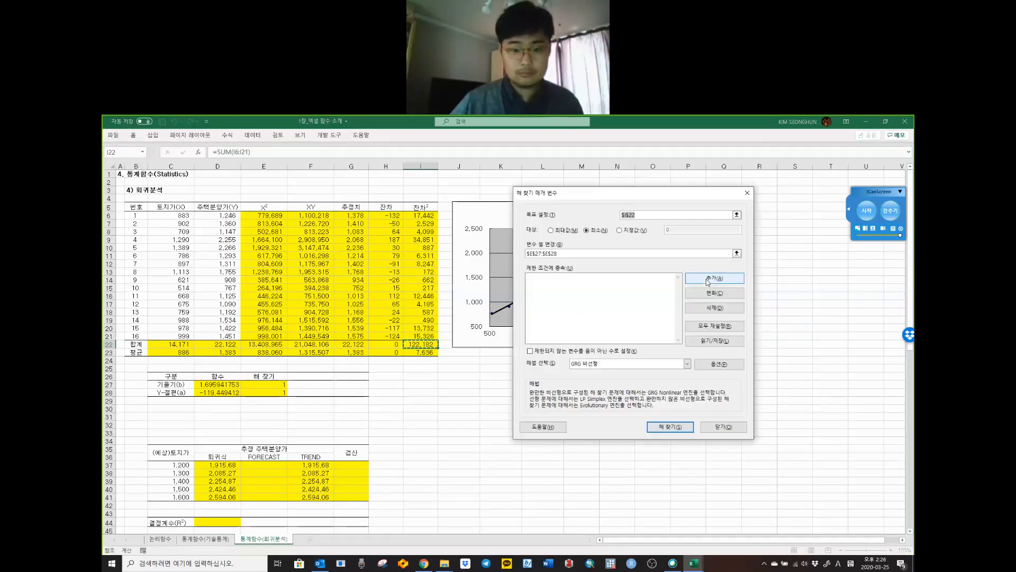
left_click(594, 253)
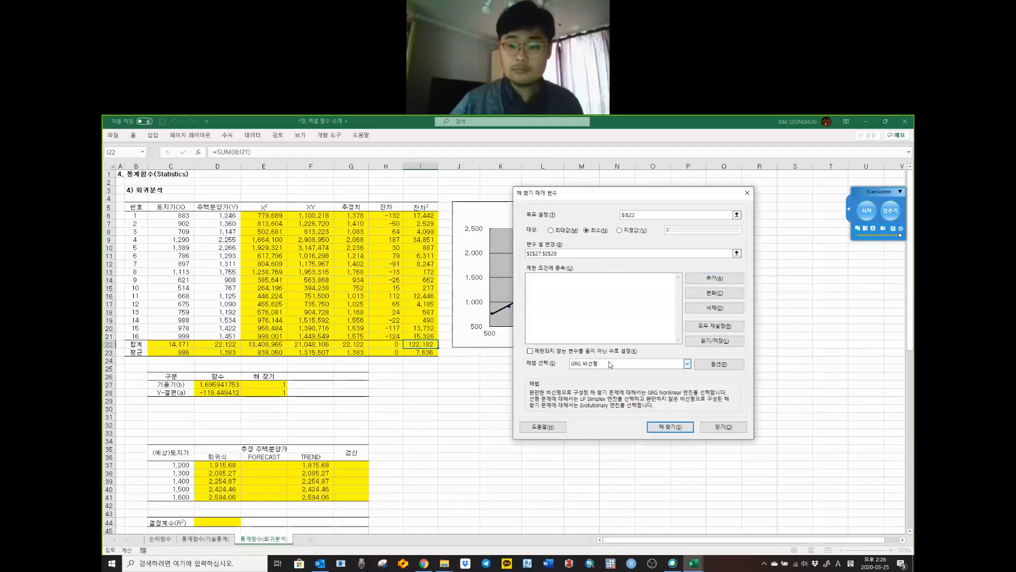
left_click(641, 293)
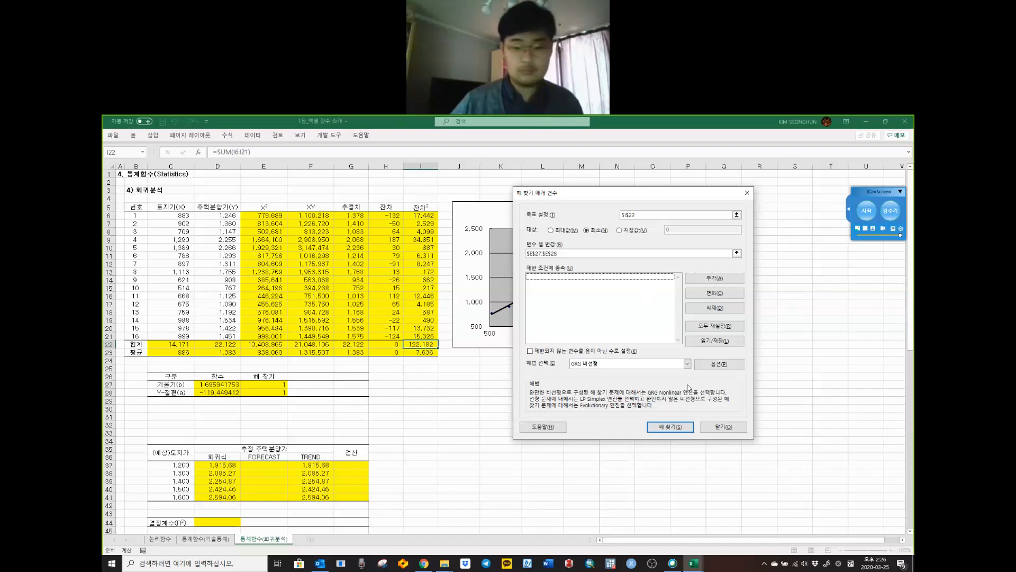
left_click(679, 431)
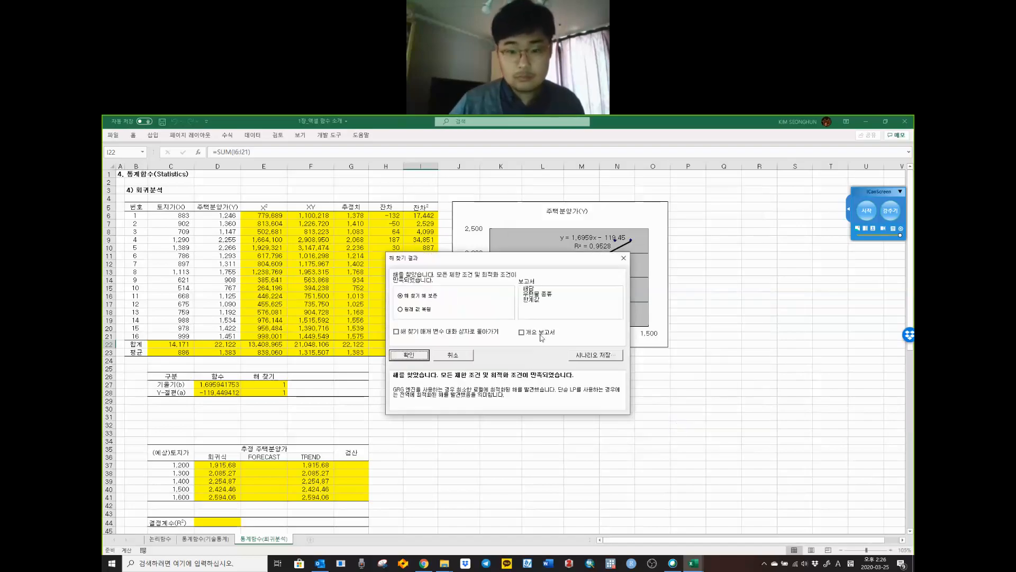
Step: Keep the 해 찾기 solution, create a 한계값 report, and return to the parameters dialog
left_click(418, 310)
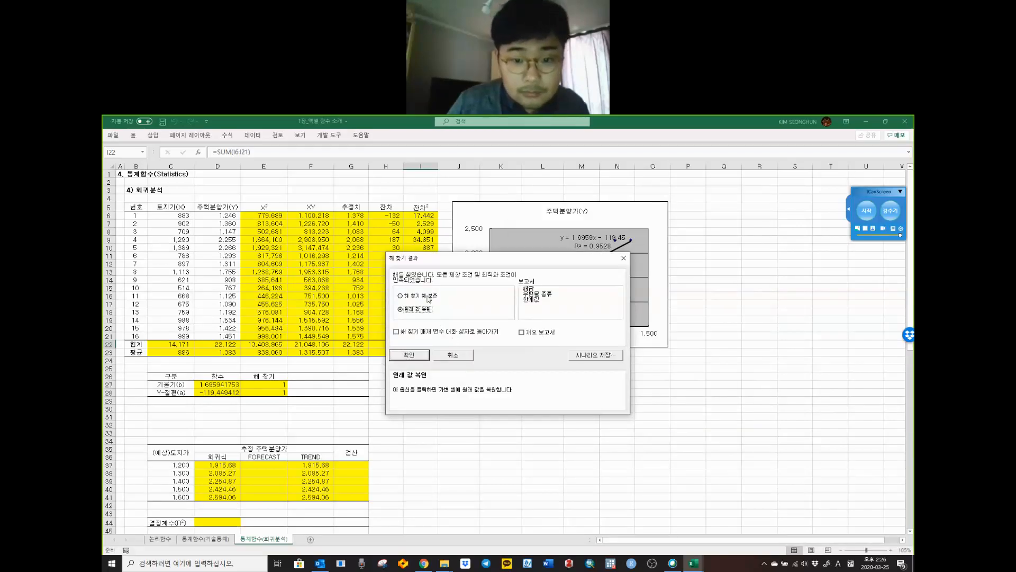
left_click(430, 296)
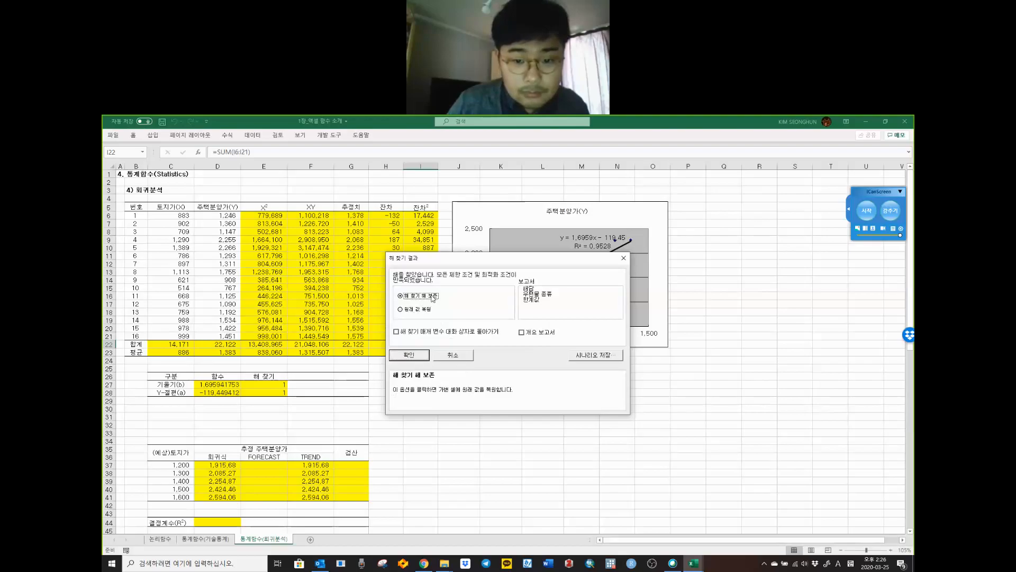
left_click(540, 300)
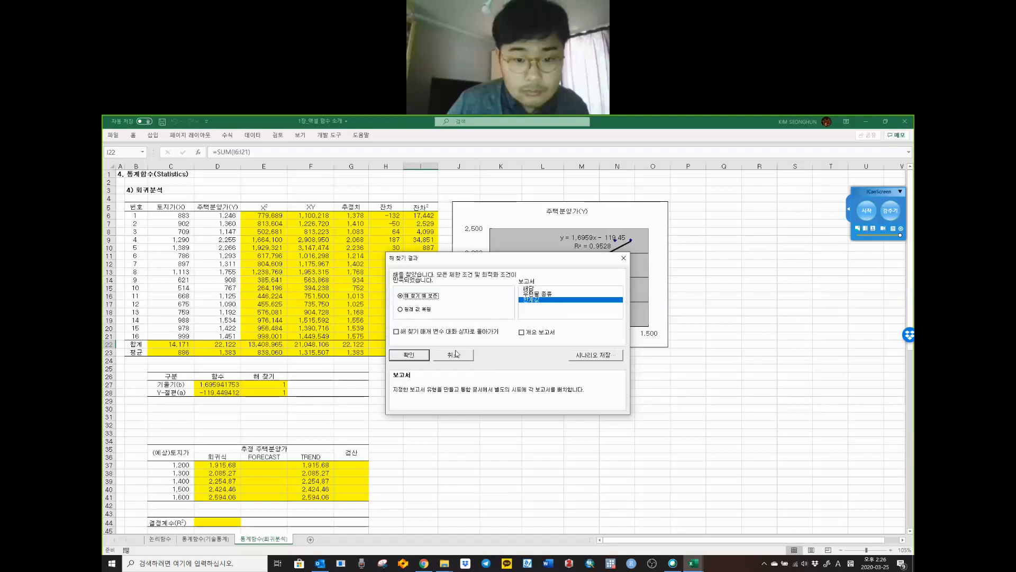
left_click(420, 333)
left_click(419, 355)
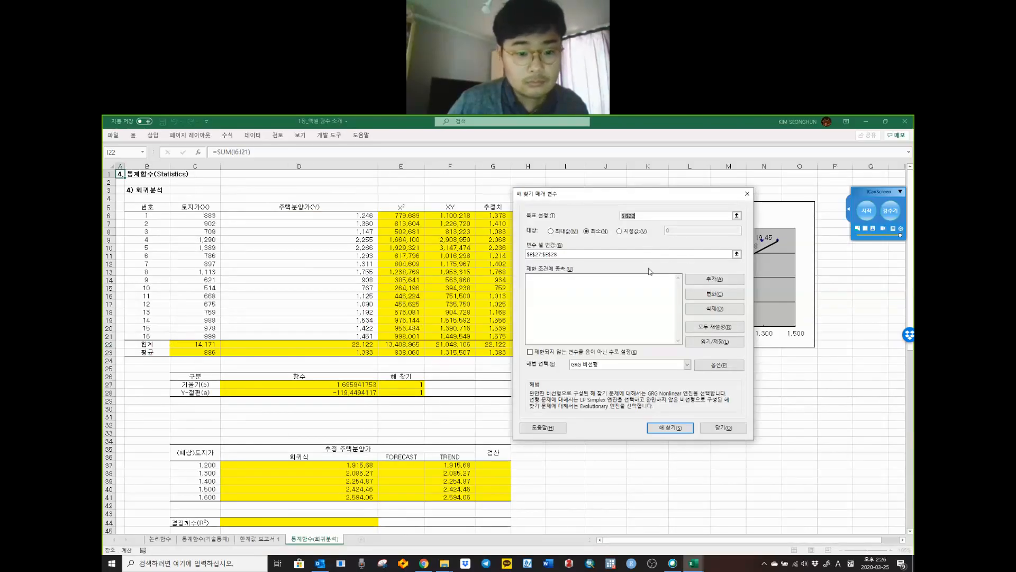
left_click(697, 316)
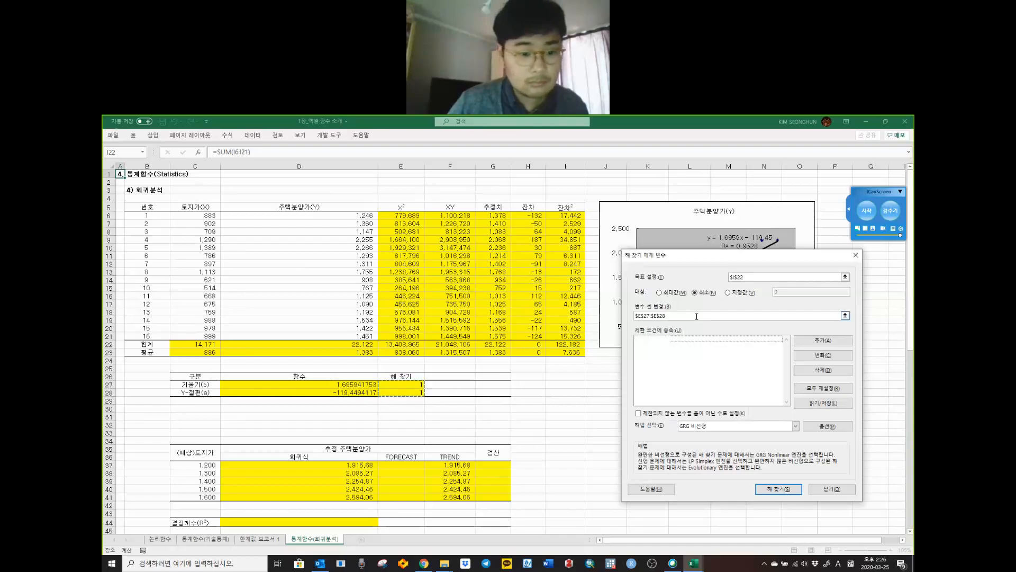
left_click_drag(696, 316, 599, 311)
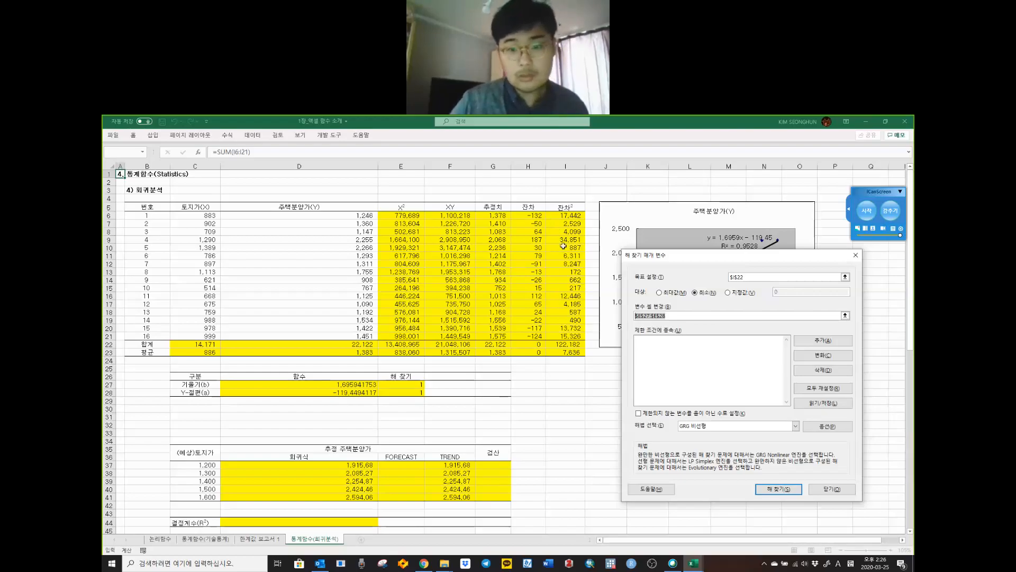
left_click_drag(362, 166, 450, 167)
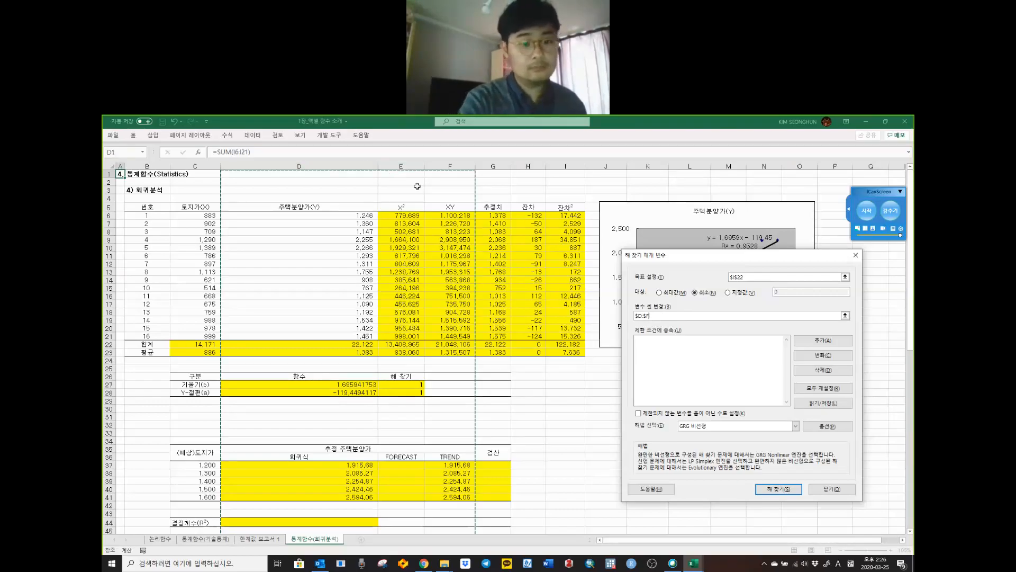
Step: Leave the 해 찾기 parameters and narrow column D, which holds 주택분양가(Y)
key("Escape")
left_click(309, 193)
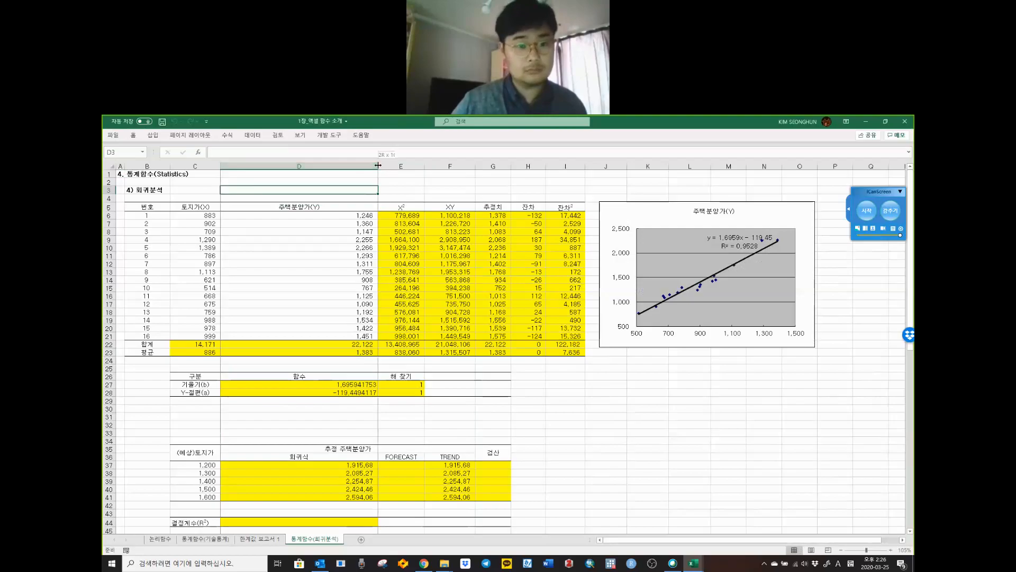
left_click_drag(376, 166, 295, 166)
Step: Reopen 해 찾기, clear the variable cells, and re-enter I22 as the objective with the 최소 target
left_click_drag(330, 384, 329, 389)
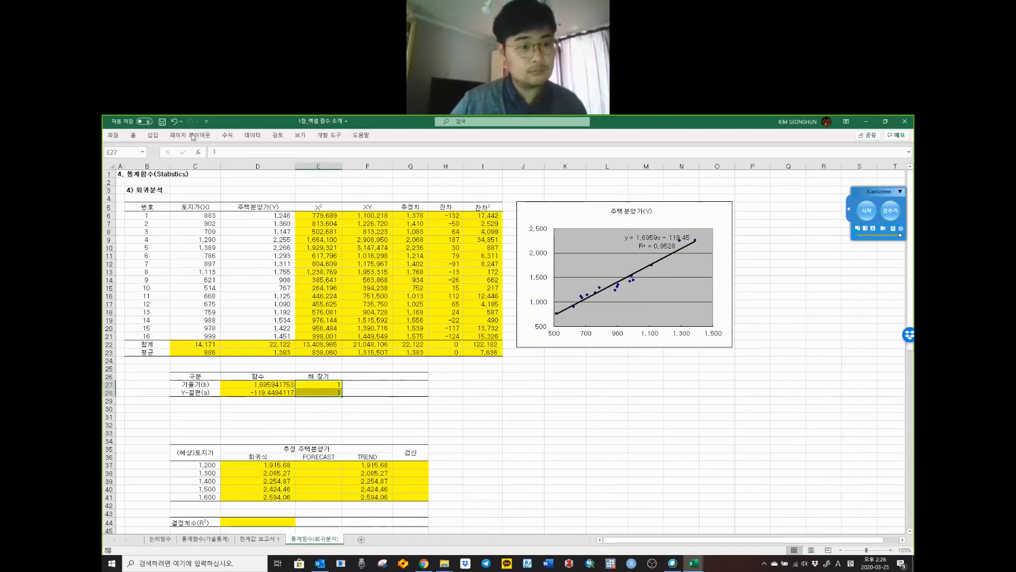
left_click(252, 135)
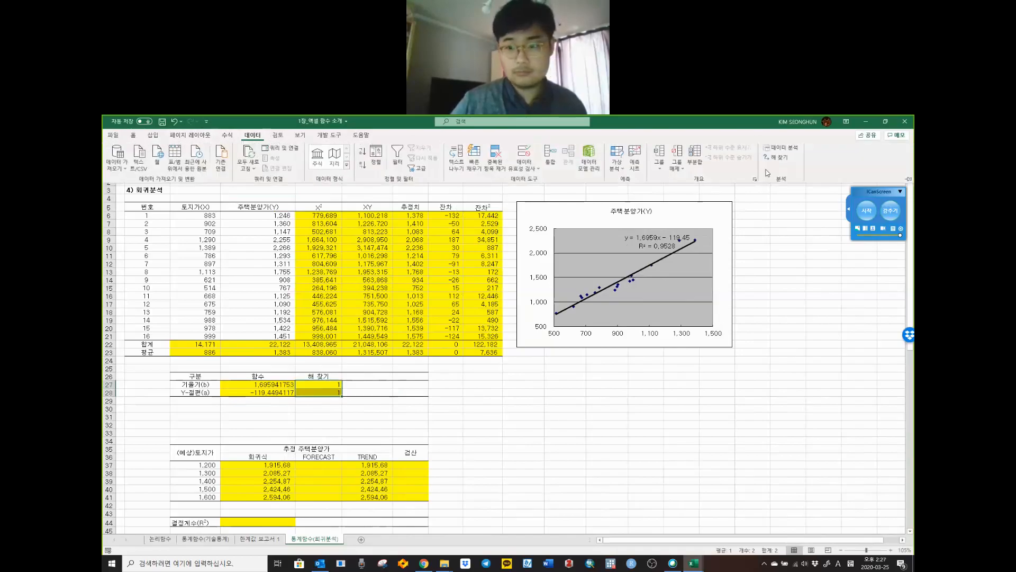
left_click(775, 158)
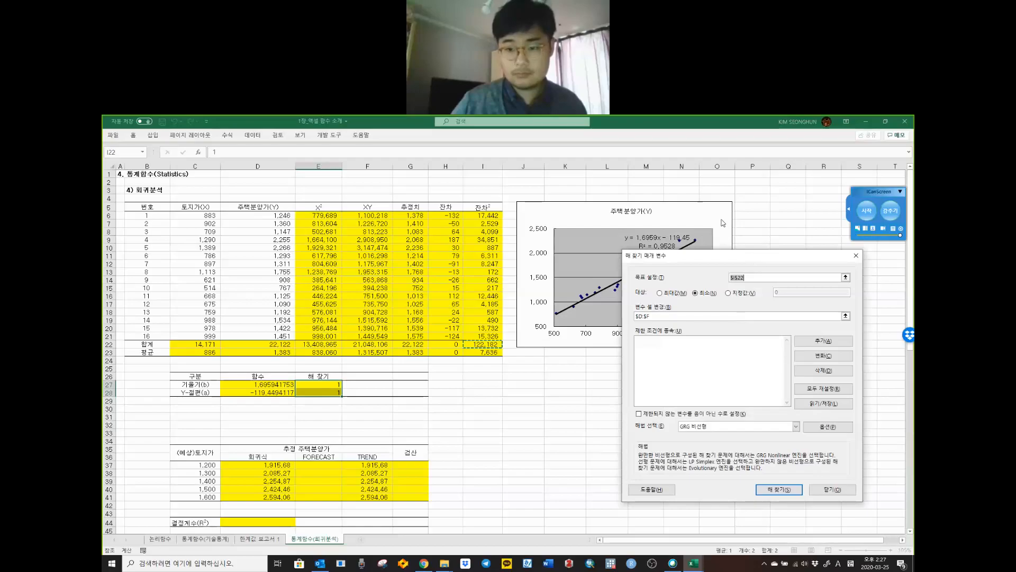
left_click_drag(754, 261, 724, 223)
left_click_drag(645, 277, 583, 275)
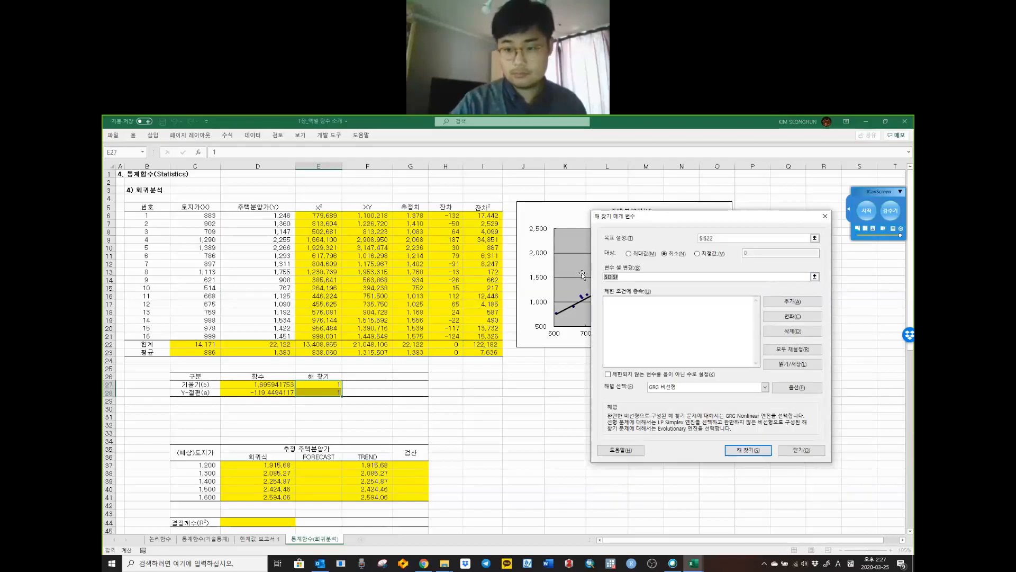
key("BackSpace")
left_click(698, 254)
left_click(668, 255)
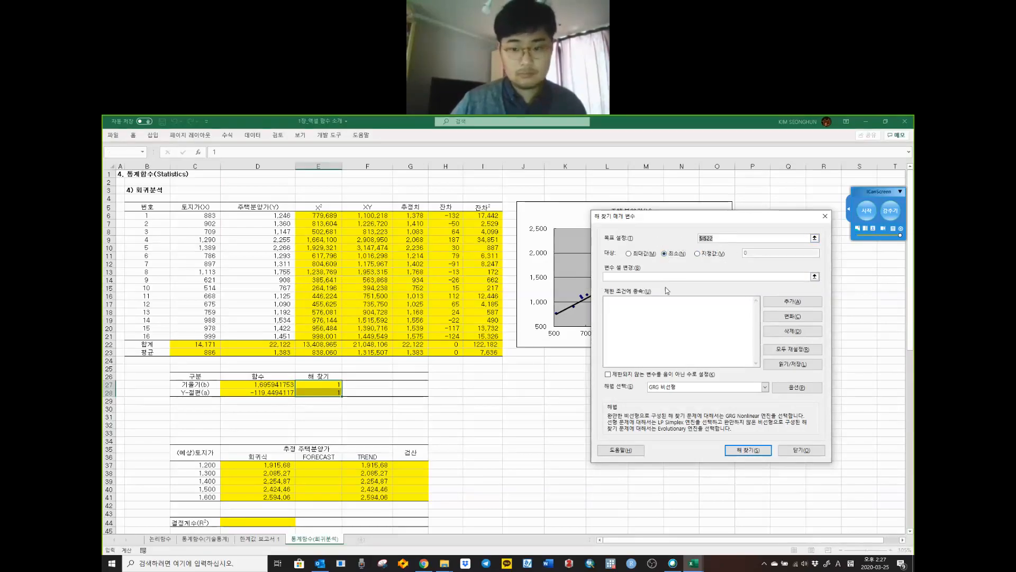
key("BackSpace")
left_click(481, 345)
Step: Set the variable cells to E27:E28 and view the 제한 조건 추가 dialog without adding a constraint
left_click(657, 276)
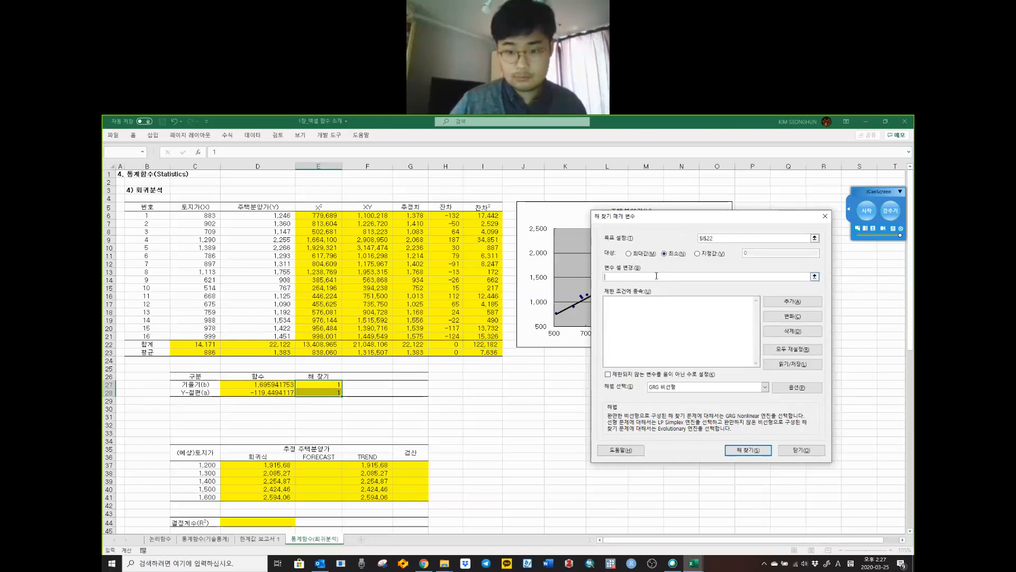
left_click_drag(319, 384, 319, 392)
left_click(663, 331)
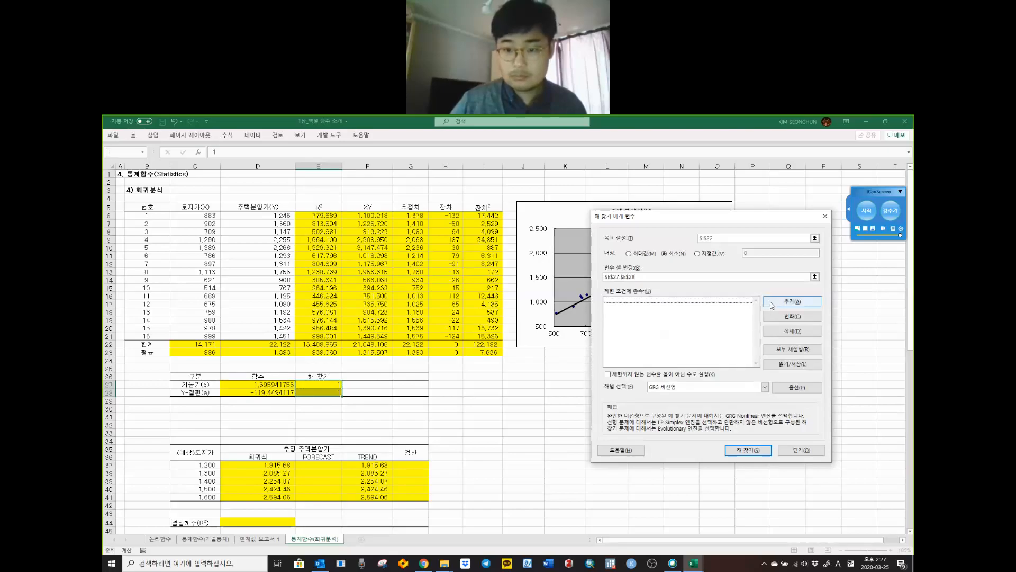
left_click(794, 301)
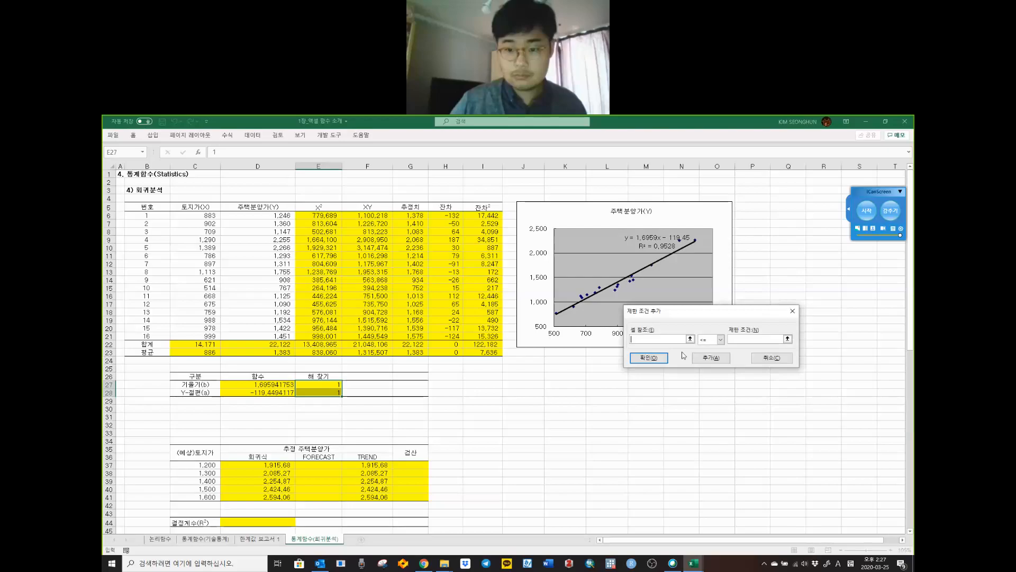
left_click(762, 358)
Step: Set the solving method to 단순 LP, review the solver options, run 해 찾기, keep the solution and leave the dialog
left_click(707, 387)
left_click(708, 402)
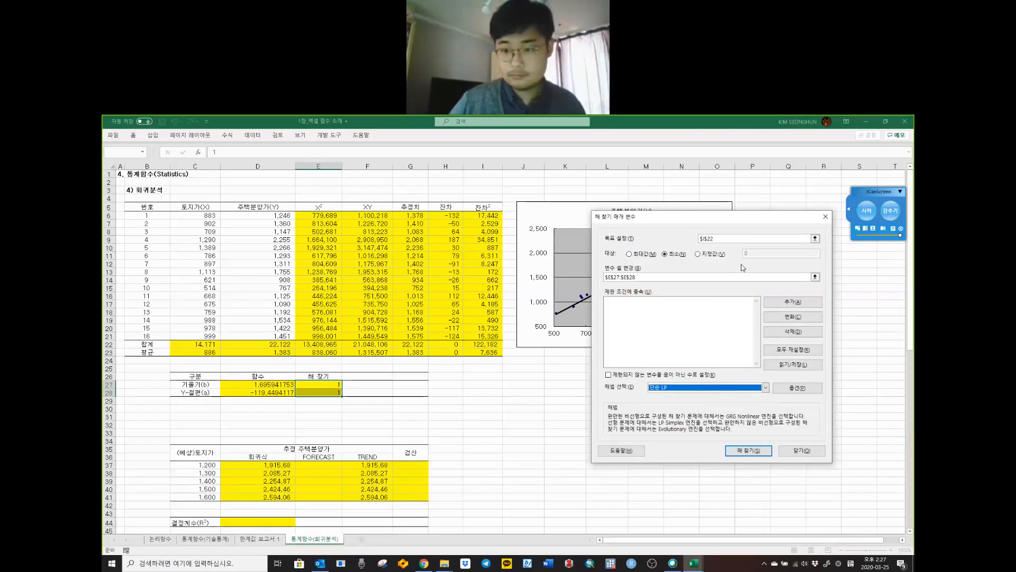
left_click(789, 389)
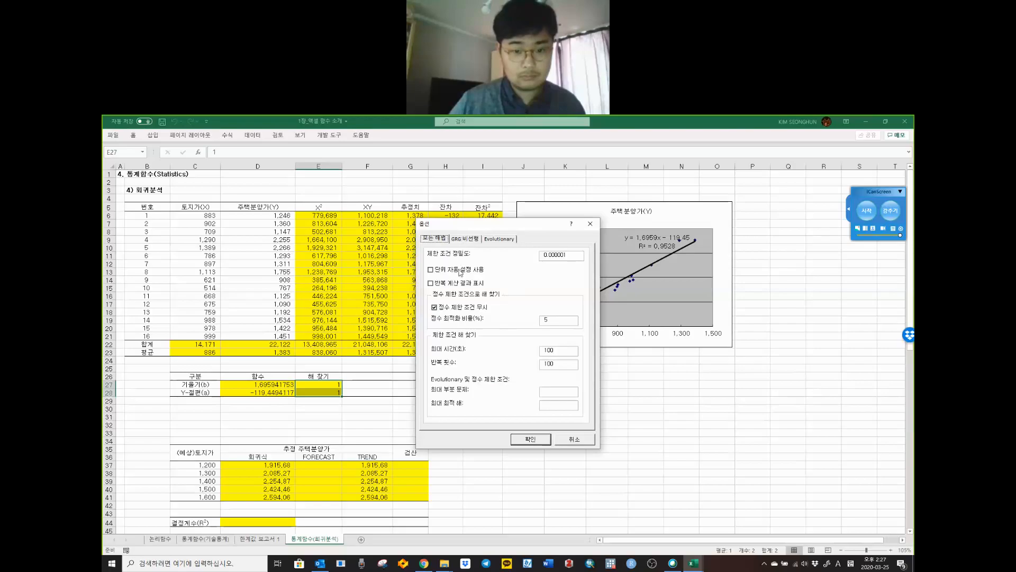
left_click(525, 439)
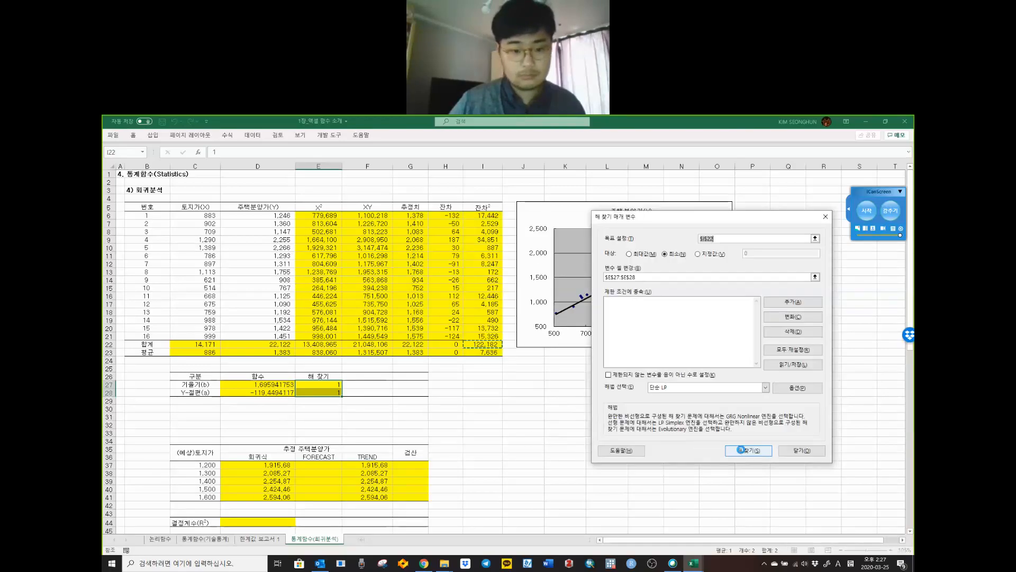
left_click(741, 450)
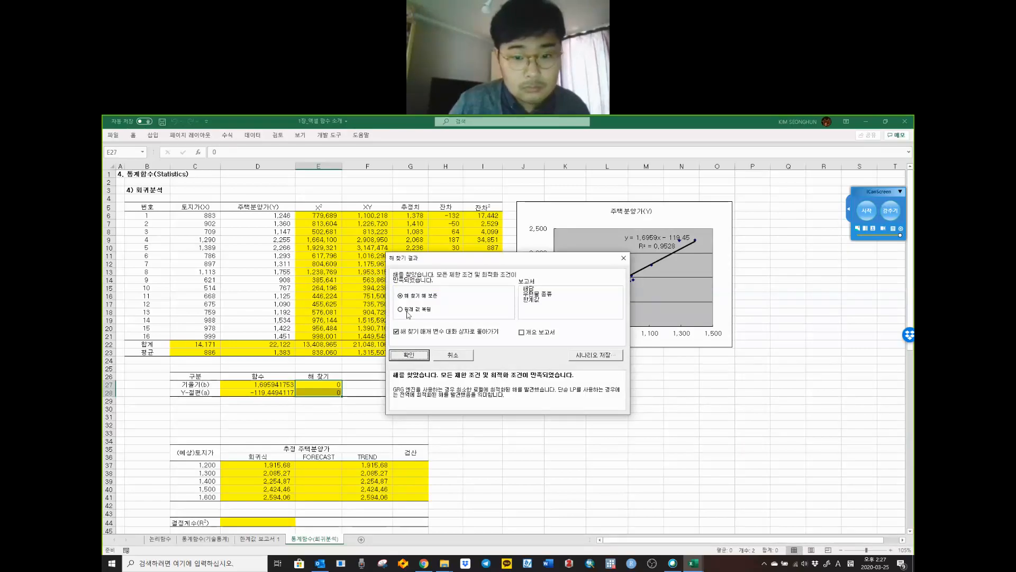
left_click(410, 356)
left_click(793, 450)
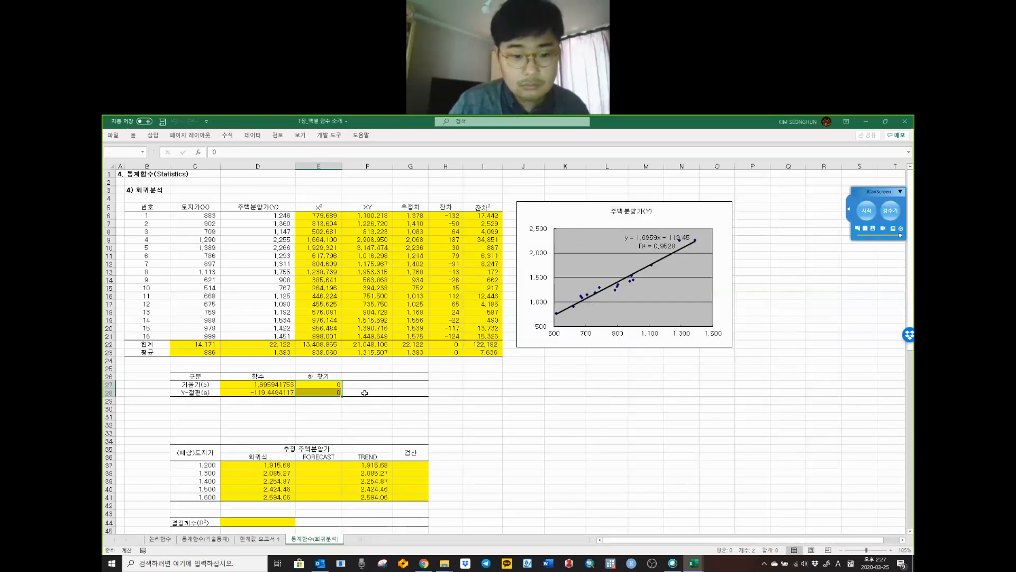
Step: Format the 해 찾기 values in E27:E28 to show four decimal places
right_click(318, 390)
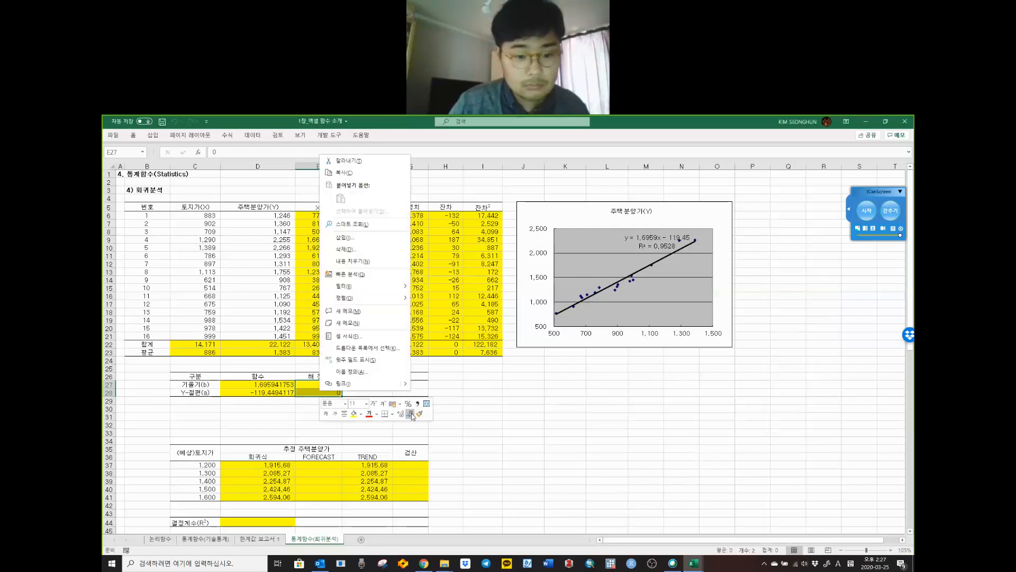
left_click(411, 415)
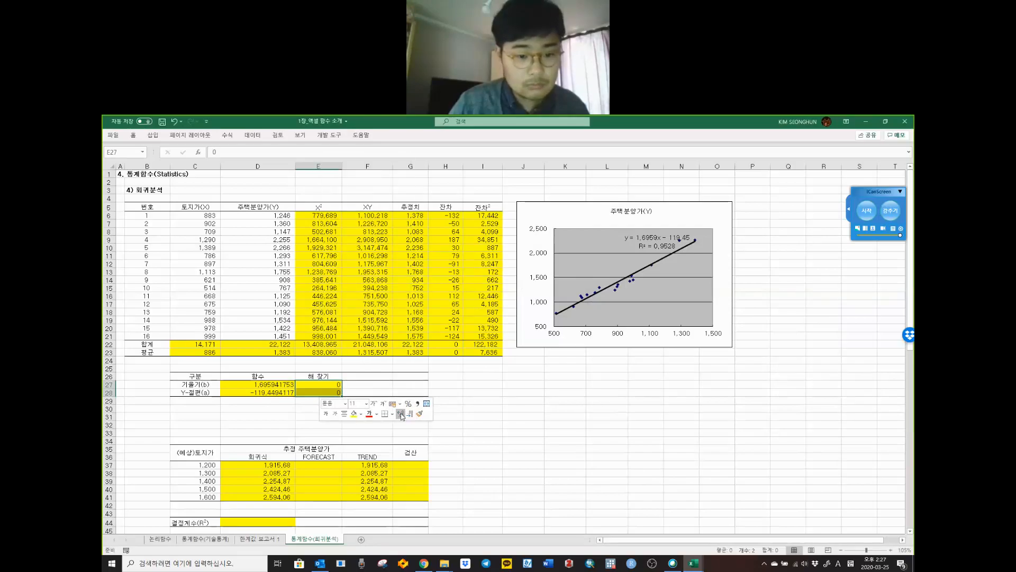
left_click(401, 414)
left_click(400, 414)
left_click(400, 414)
left_click(401, 414)
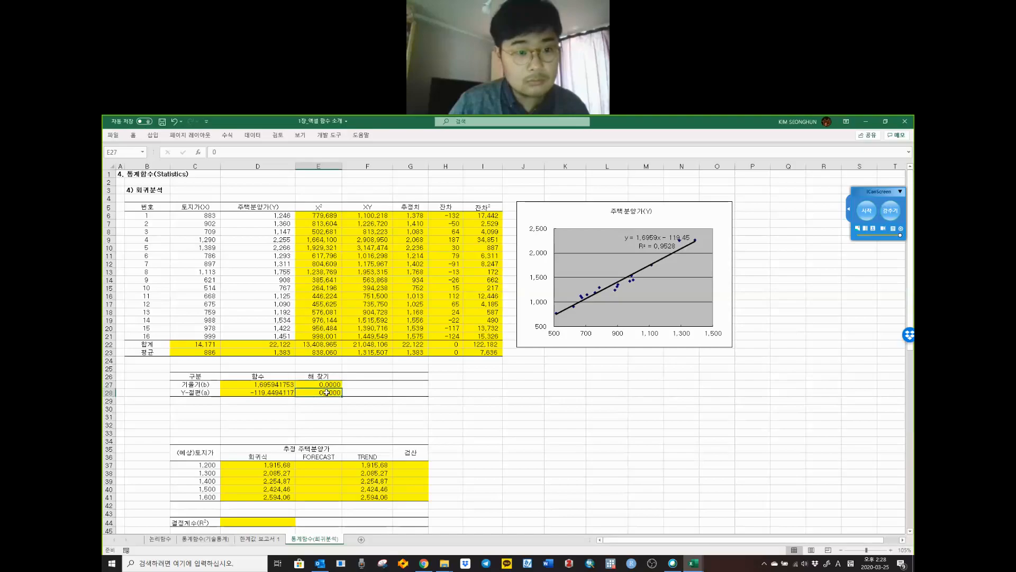
Step: Review the sum formula of the 잔차² total in I22 and close the 1장_엑셀 함수 소개 workbook
left_click(479, 376)
left_click(488, 345)
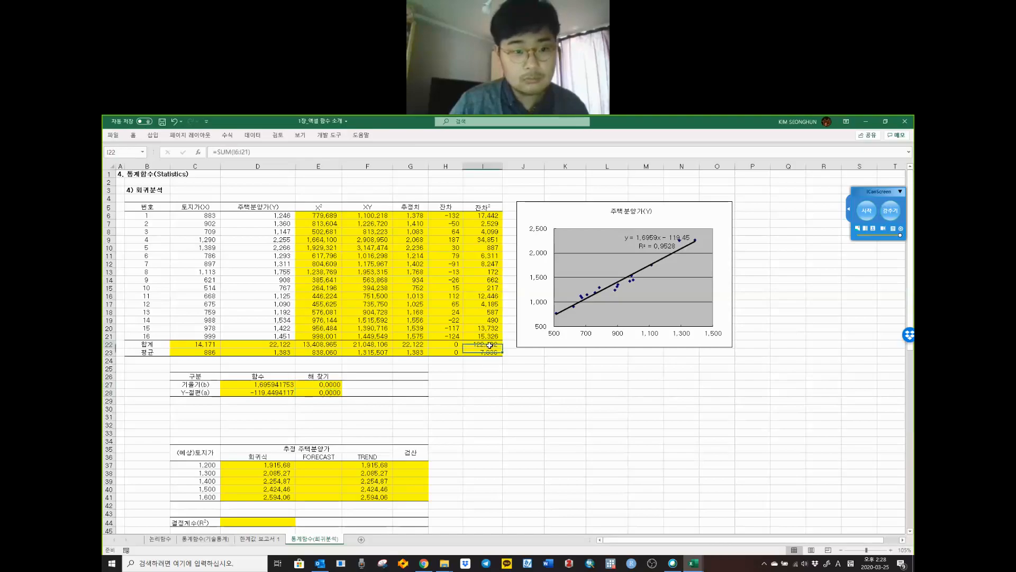
double_click(490, 346)
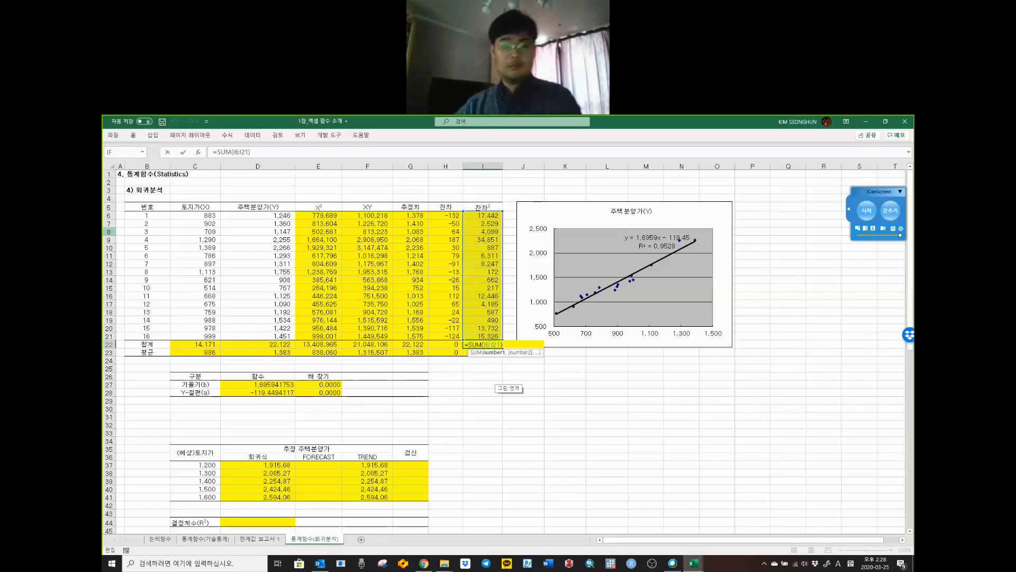
key("ctrl+Return")
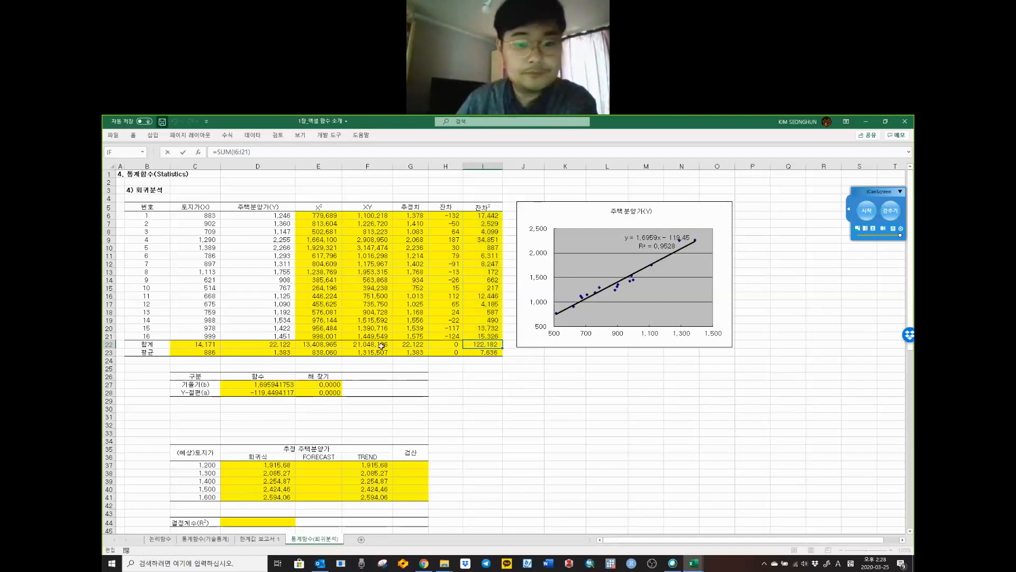
left_click(446, 272)
left_click(905, 121)
mouse_move(449, 567)
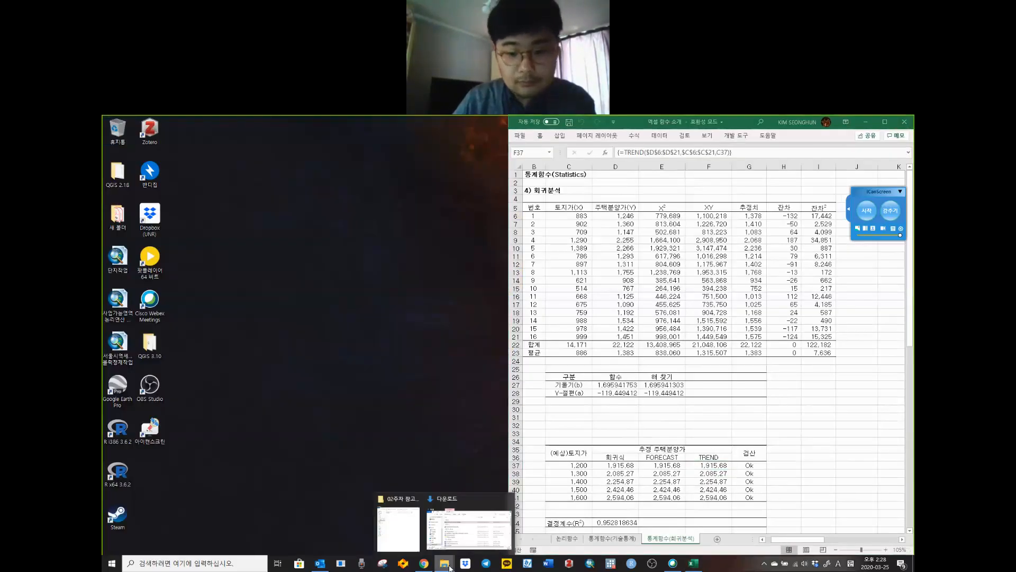
Step: Clear the 해 찾기 slope and intercept in E27:E28 of the 엑셀 함수 소개 reference workbook
left_click(669, 386)
left_click_drag(670, 389, 669, 393)
key("Delete")
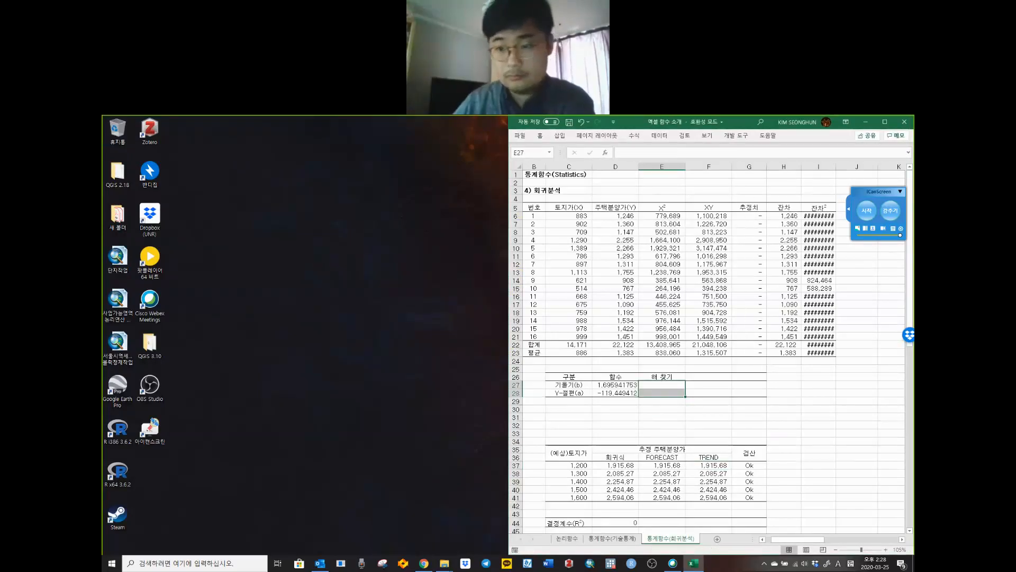
Step: Run 해 찾기 in the reference workbook with objective I22 at 최소, variable cells E27:E28 and GRG 비선형, keeping the solution
left_click(659, 136)
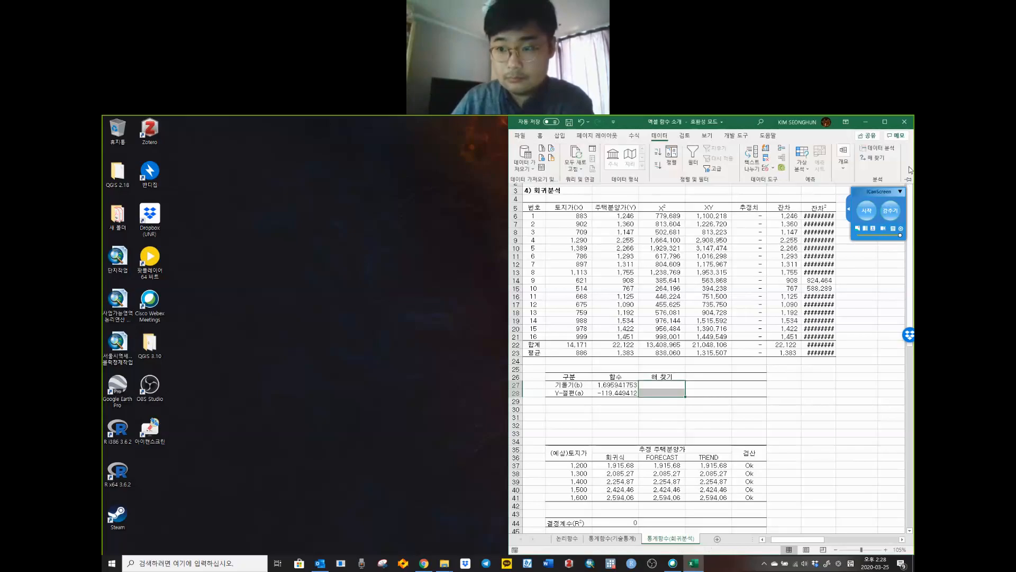
left_click(874, 160)
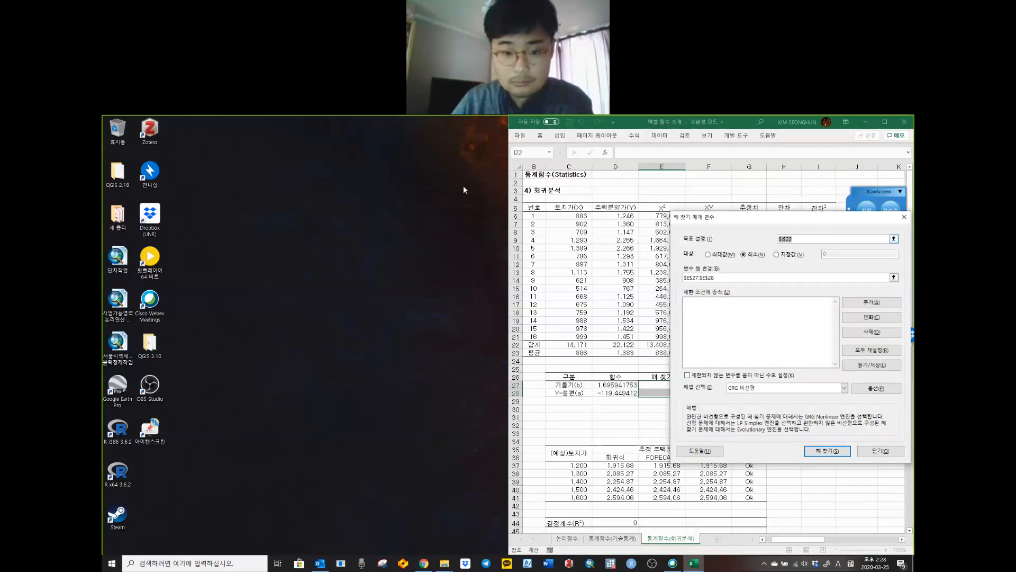
left_click_drag(852, 219, 465, 189)
left_click(361, 247)
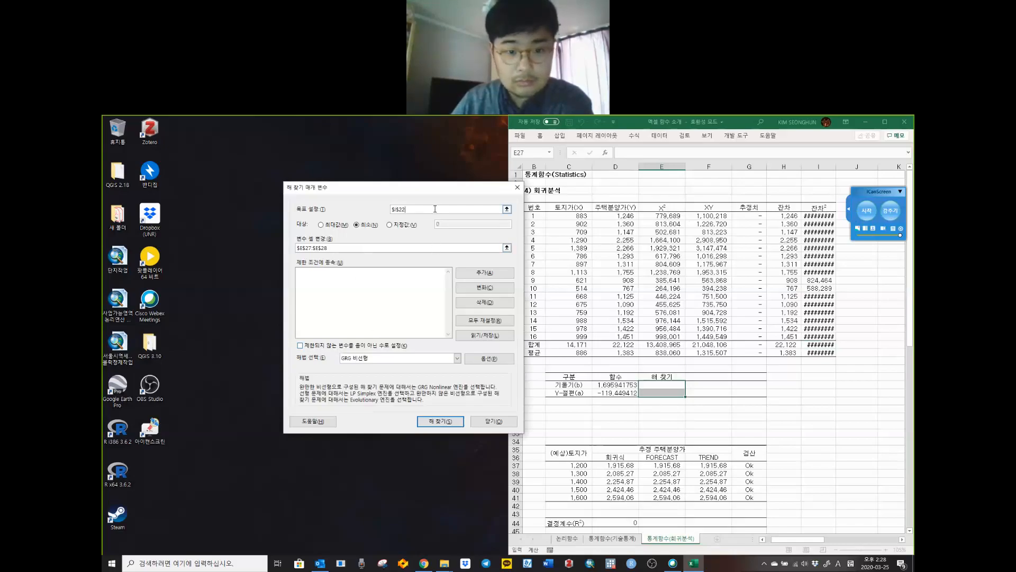
left_click(442, 421)
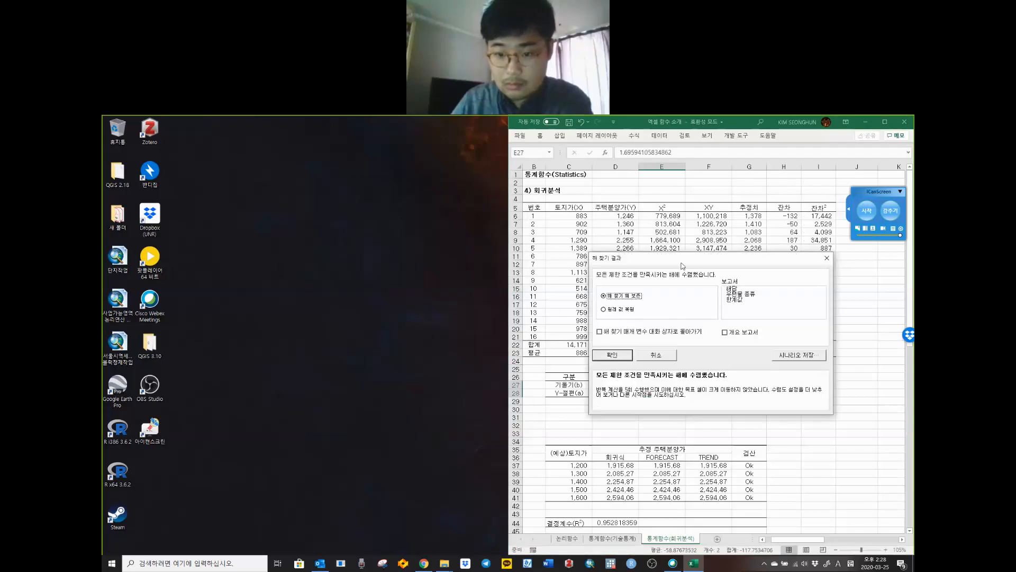
left_click_drag(640, 400, 354, 373)
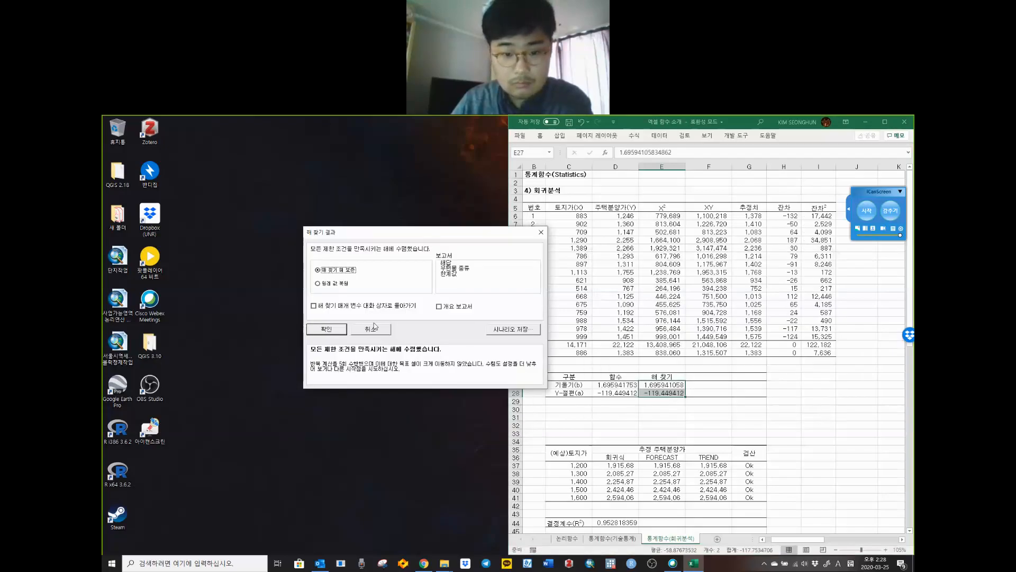
left_click(324, 330)
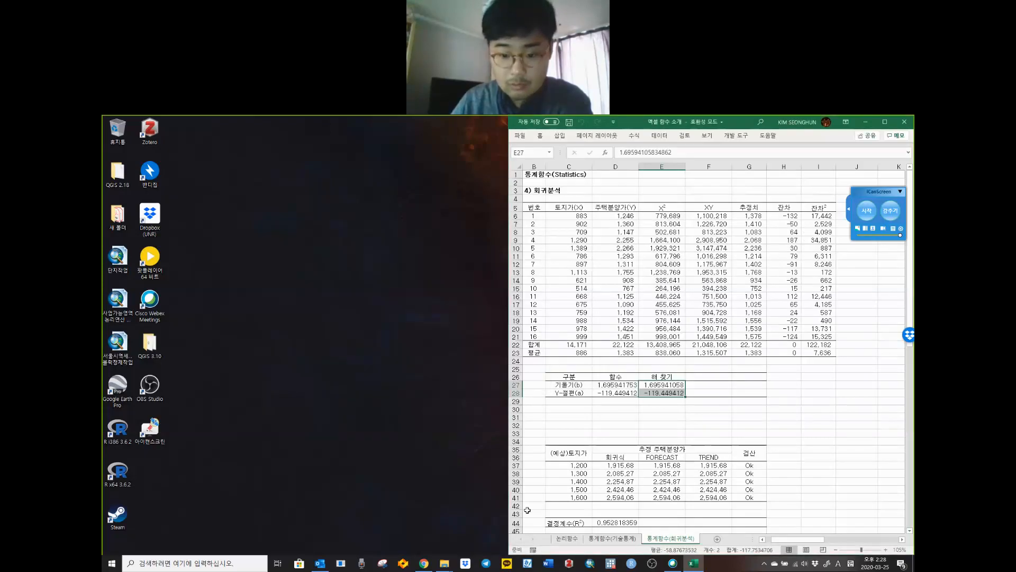
Step: Reopen the 1장_엑셀 함수 소개 workbook from the 02주차 참고자료 및 과제파일 folder in File Explorer
mouse_move(445, 563)
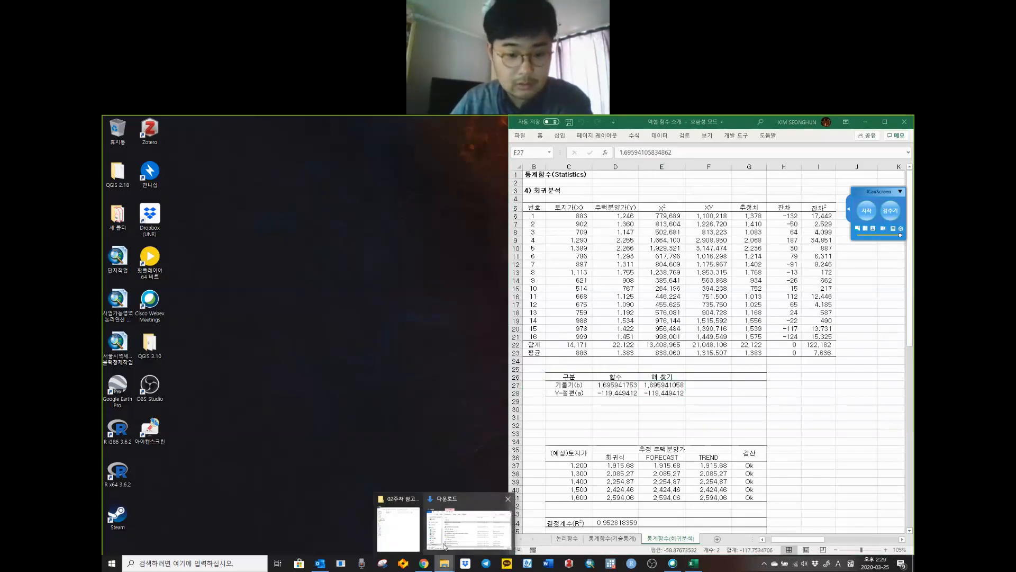
left_click(397, 524)
left_click(654, 171)
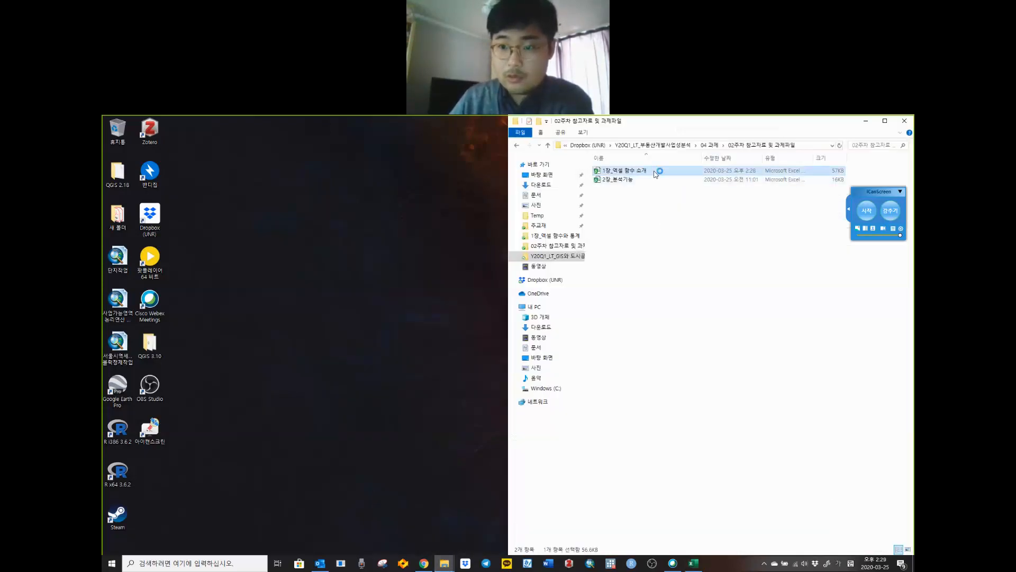
double_click(655, 170)
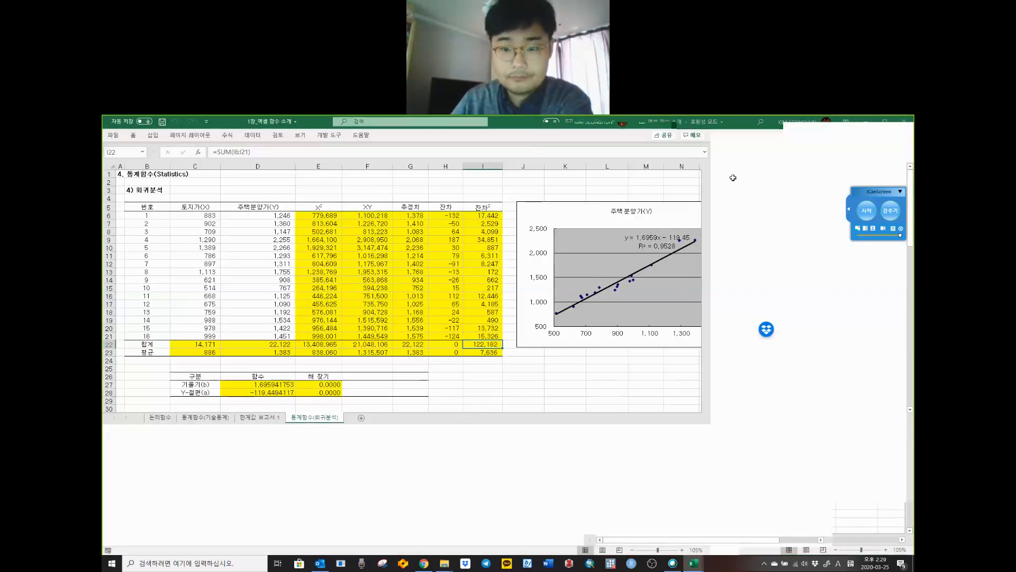
Step: Delete the zero 해 찾기 results in E27:E28 of the 1장_엑셀 함수 소개 workbook
left_click(483, 393)
left_click_drag(319, 385, 322, 391)
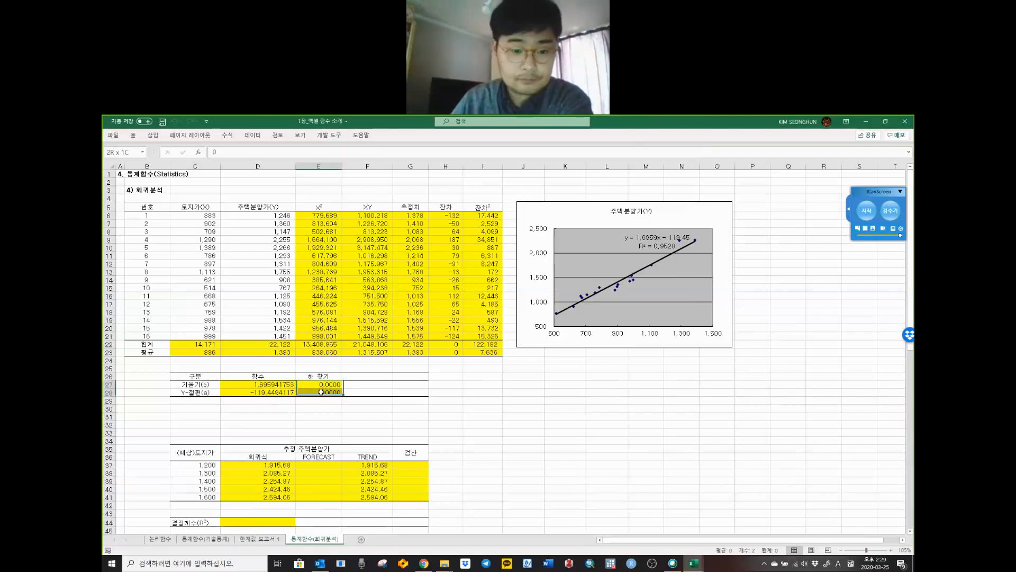
key("Delete")
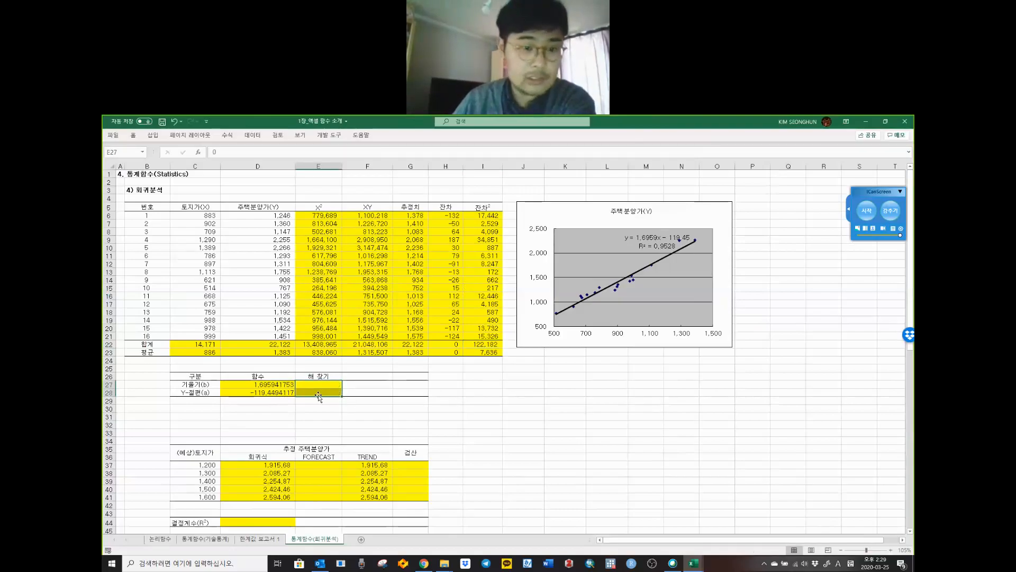
Step: Open 해 찾기 and re-enter I22, the 잔차² total, as the objective cell
left_click(252, 136)
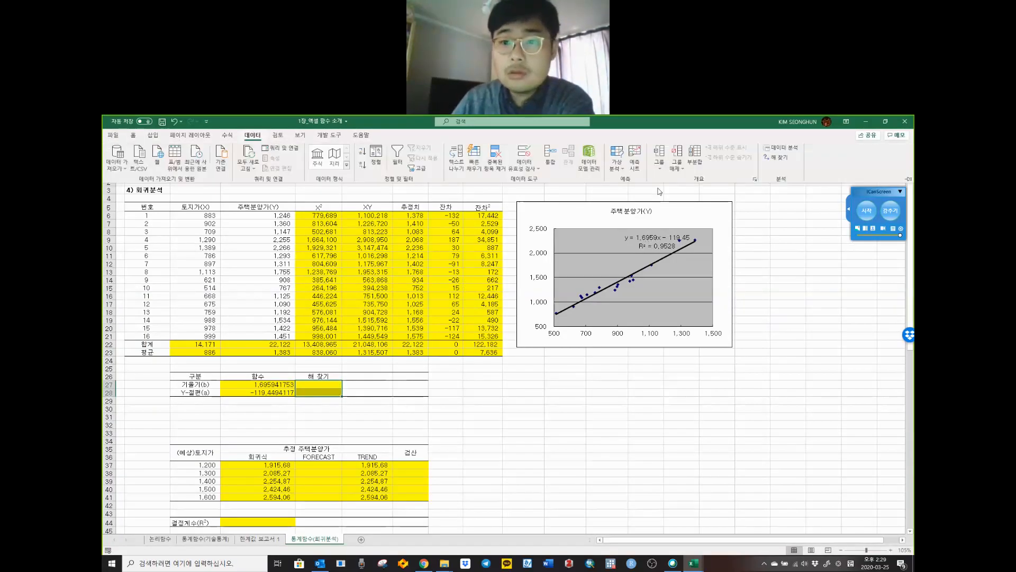
left_click(787, 159)
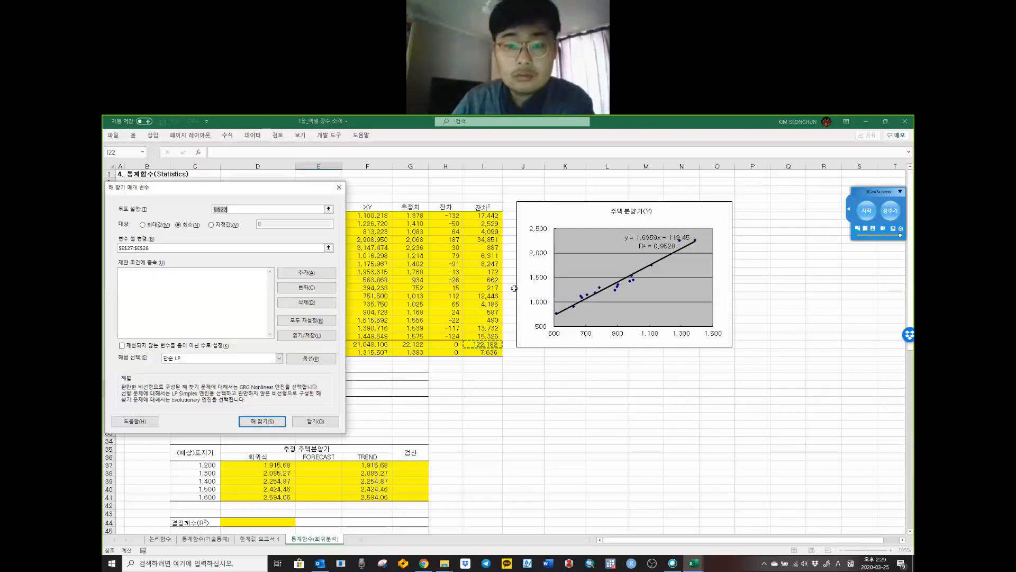
left_click(702, 232)
double_click(702, 232)
key("BackSpace")
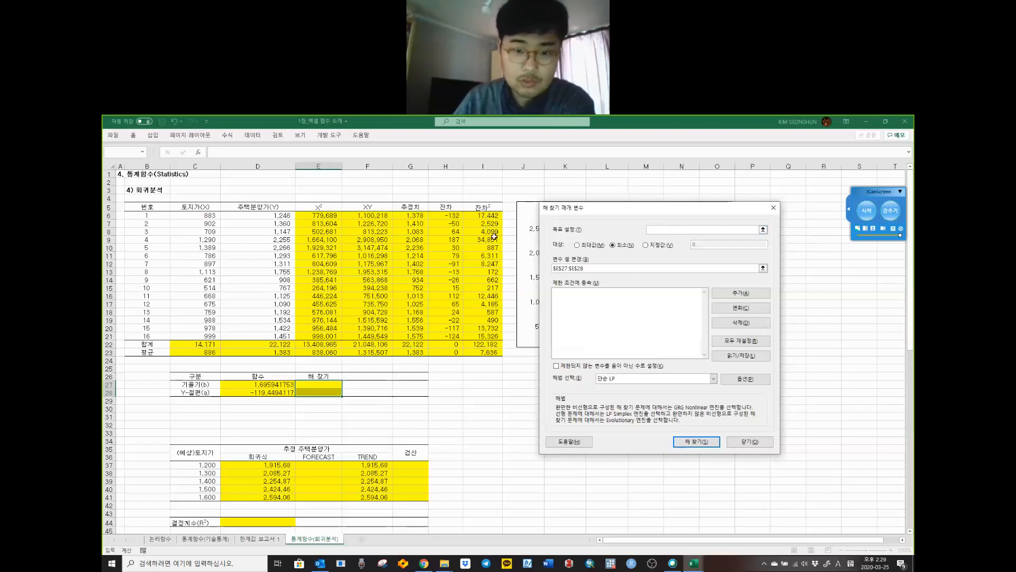
left_click(495, 345)
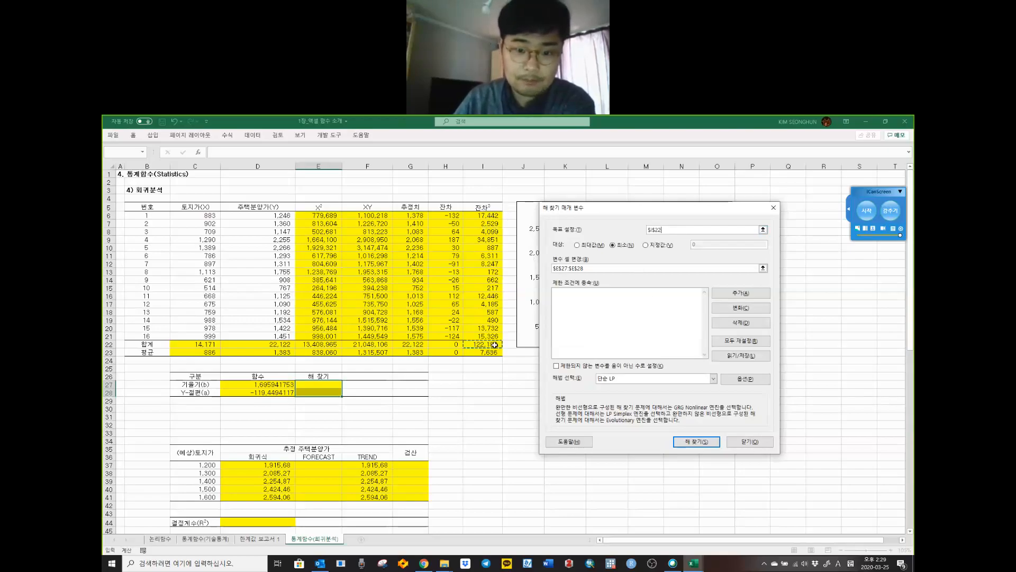
Step: Clear the variable cells in the 해 찾기 parameters and set them to E27:E28 again
double_click(600, 269)
key("BackSpace")
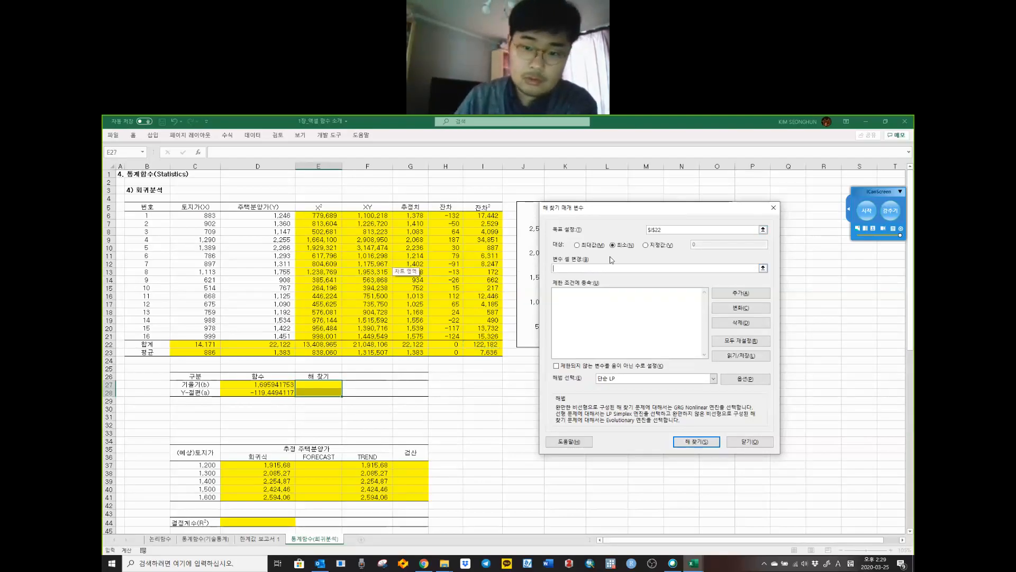
key("shift+Tab")
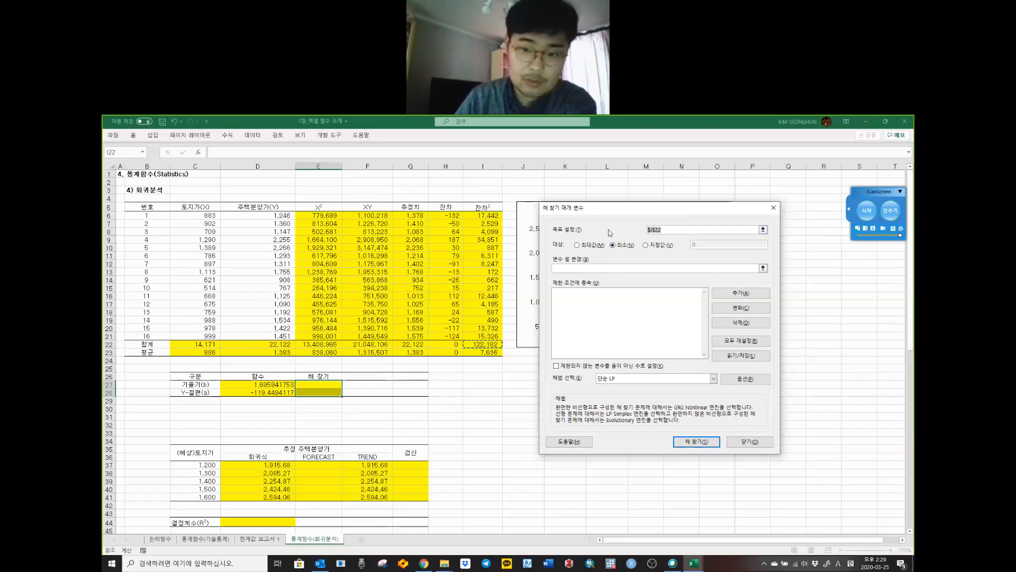
left_click(614, 267)
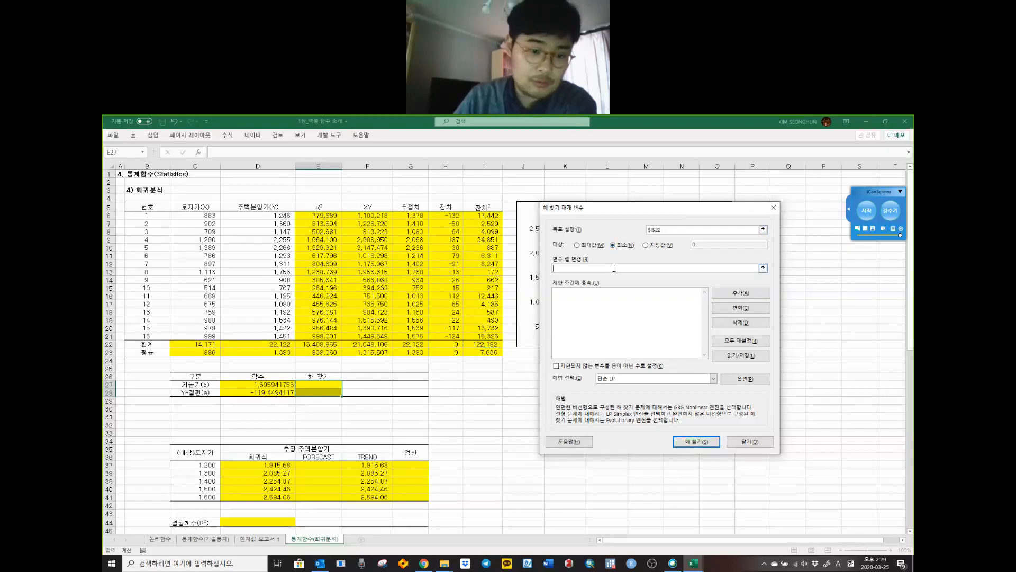
left_click(318, 385)
left_click_drag(318, 385, 318, 392)
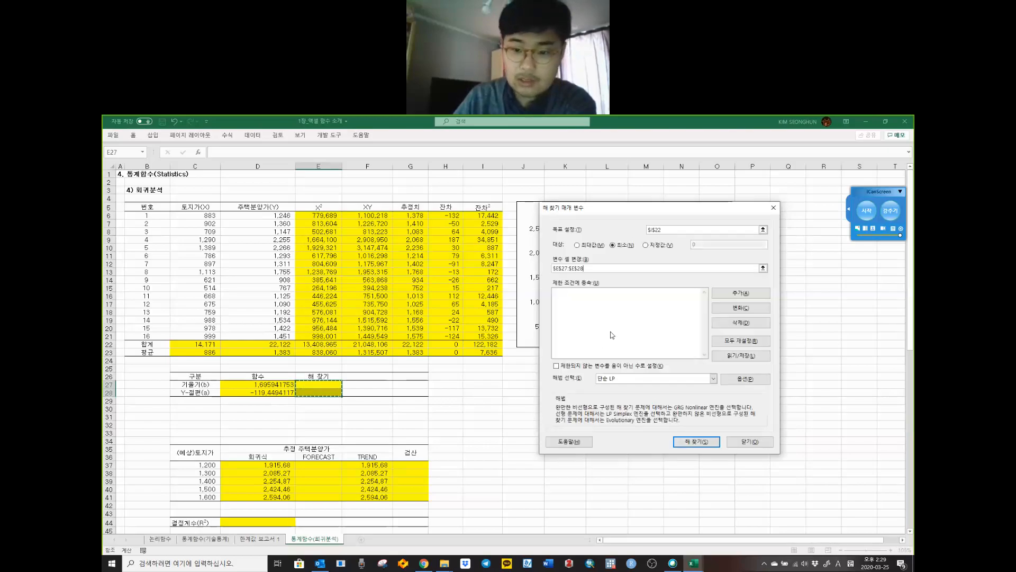
Step: Choose GRG 비선형 as the solving method, run 해 찾기 and keep the solution
left_click(617, 377)
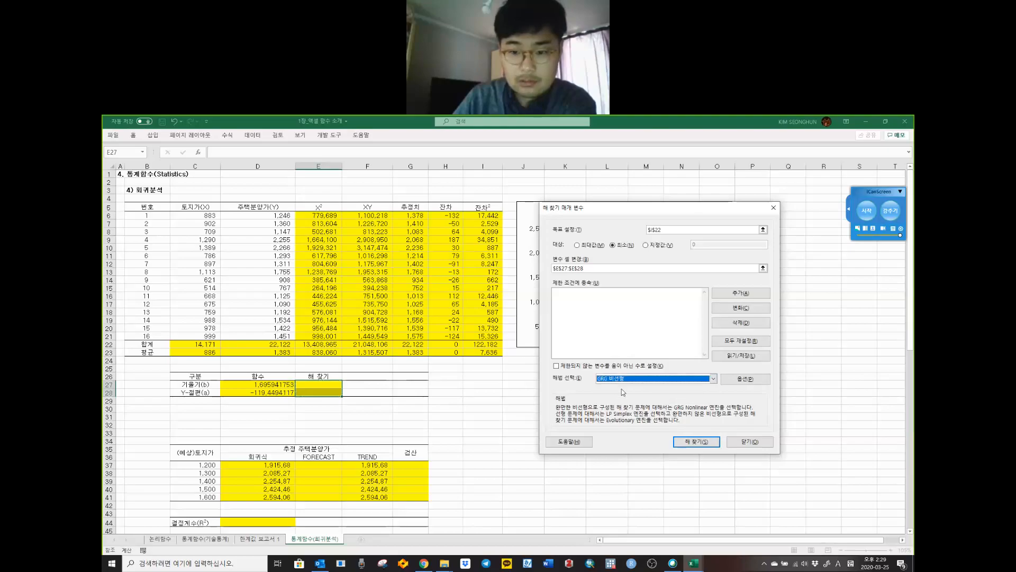
left_click(621, 386)
left_click(656, 378)
left_click(655, 387)
left_click(686, 440)
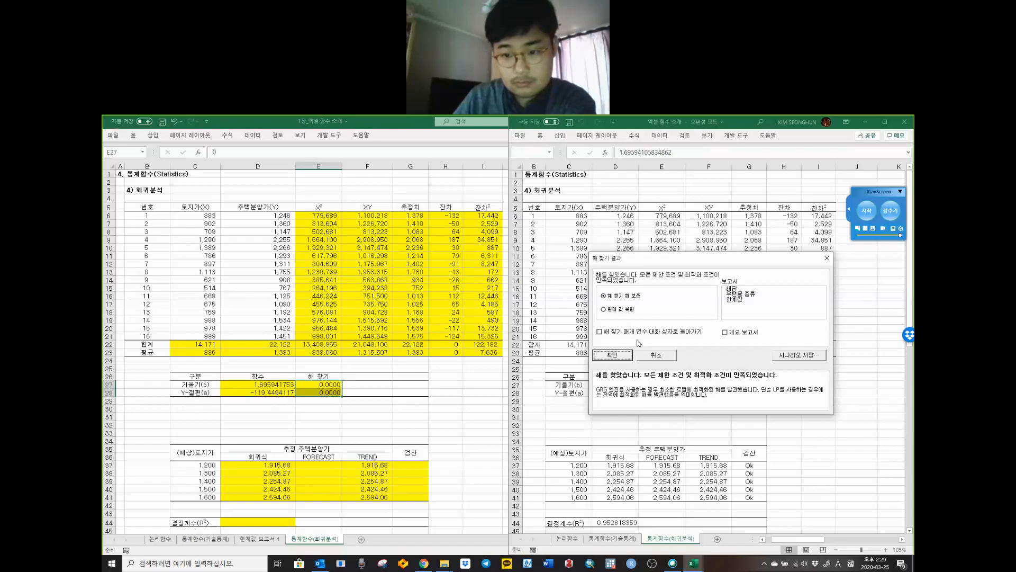
left_click(613, 355)
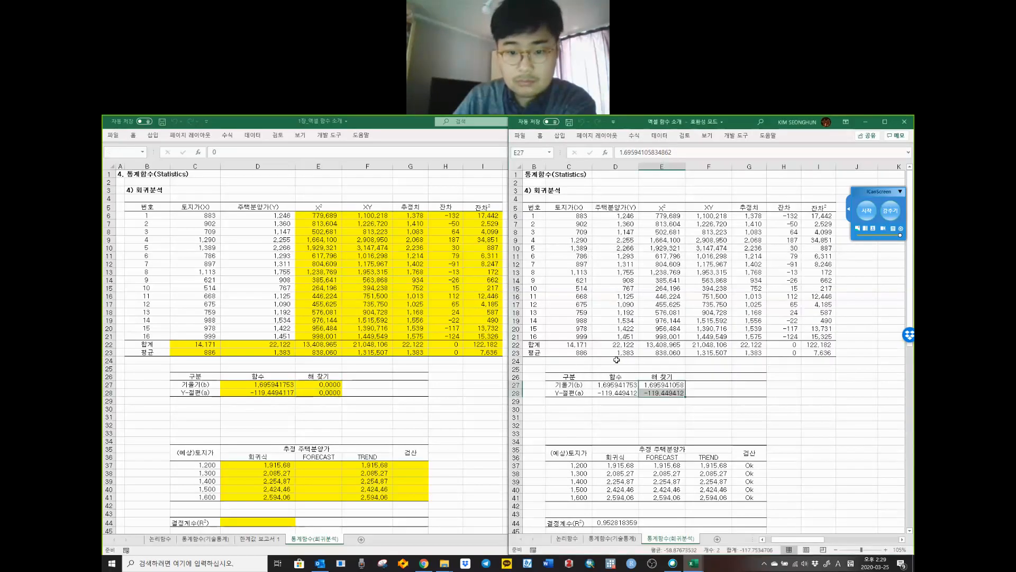
Step: Compare the 잔차² total in I22 and the individual 잔차² values between the two workbooks, placed side by side
left_click(815, 345)
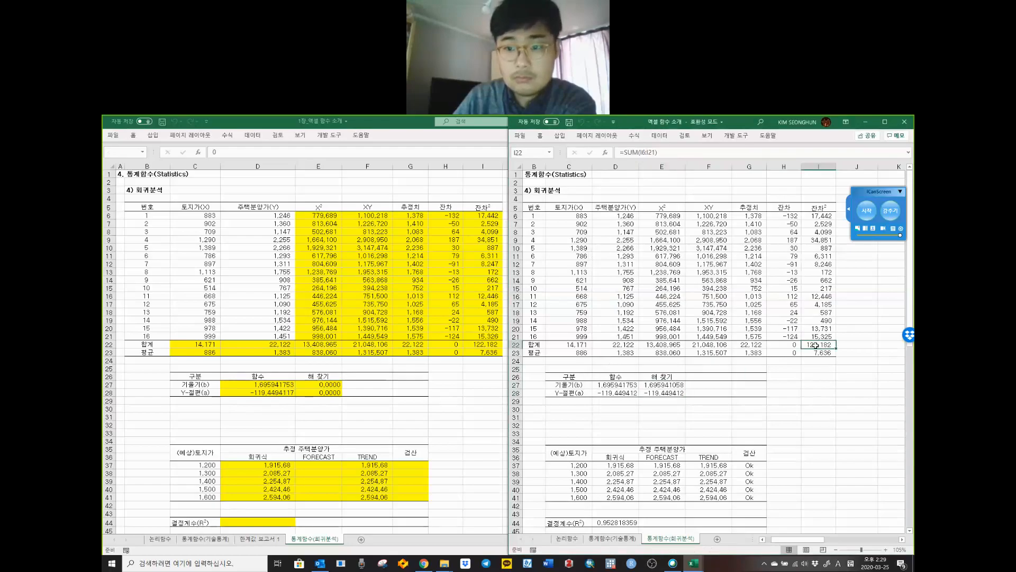
left_click(483, 344)
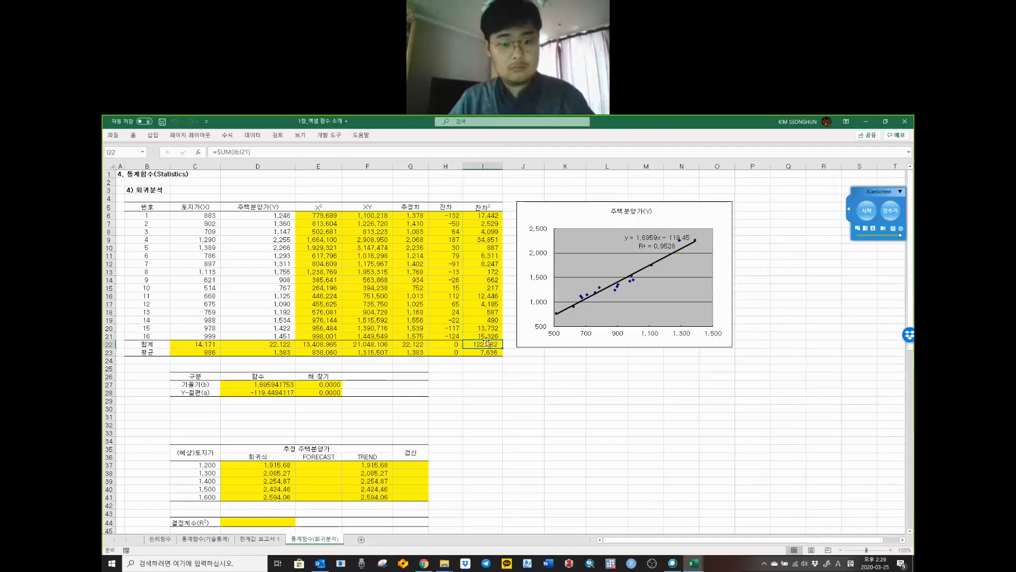
left_click_drag(489, 334, 488, 244)
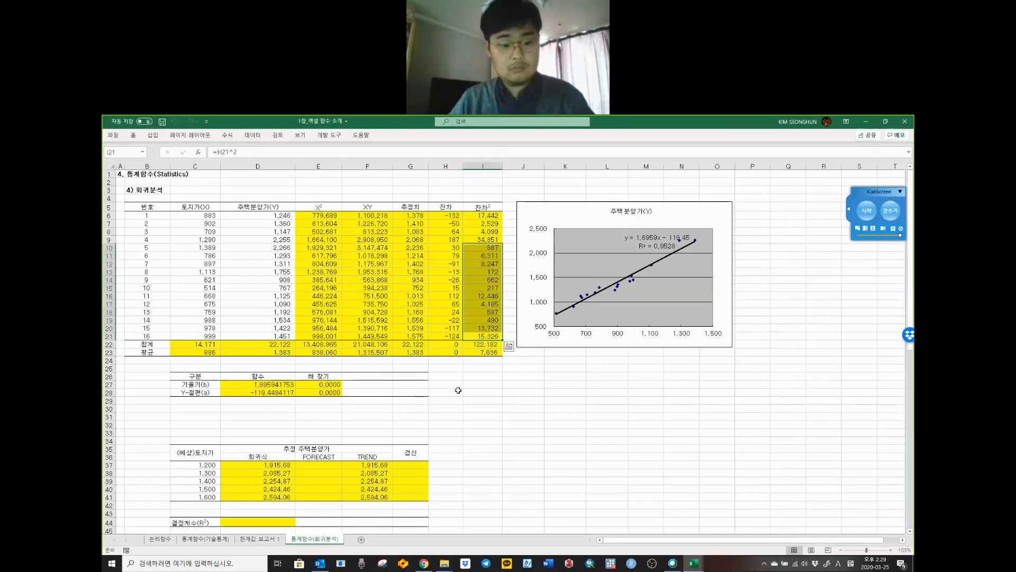
key("super+Left")
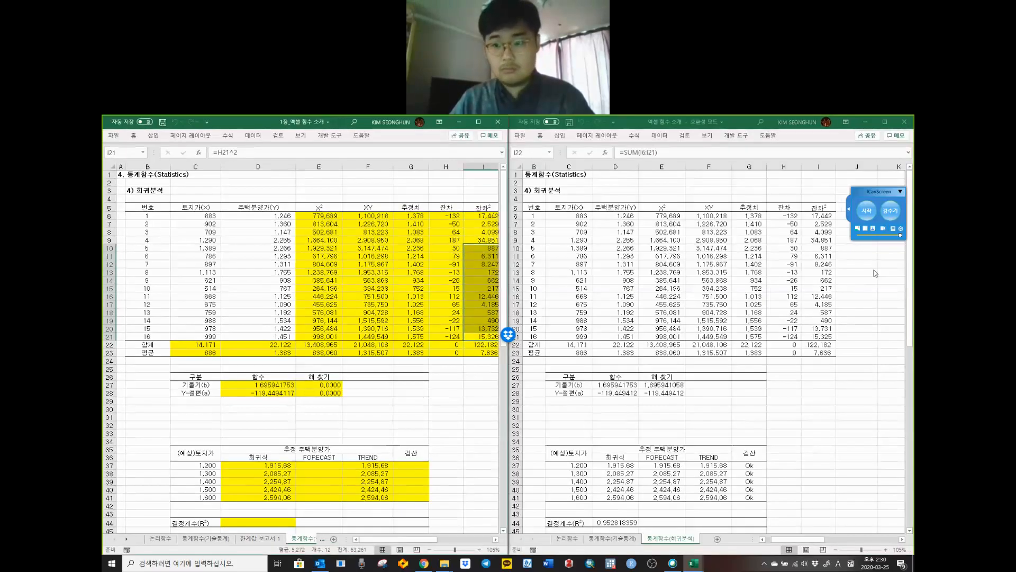
left_click(833, 227)
left_click(828, 266)
left_click(828, 289)
left_click(827, 318)
left_click(826, 329)
left_click(446, 389)
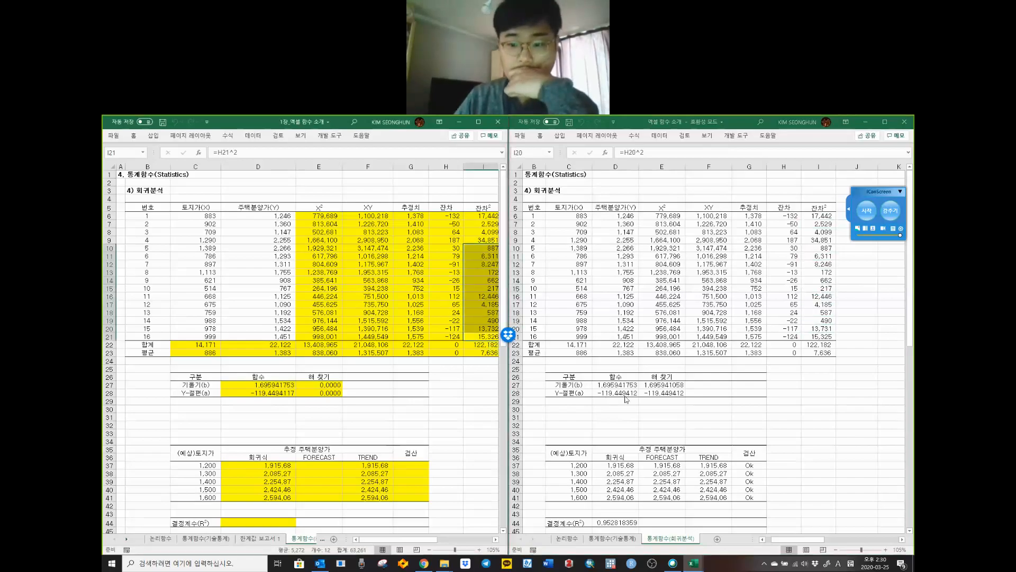
Step: Compare the 해 찾기 slope and intercept cells E27:E28 in the reference workbook with those in 1장_엑셀 함수 소개
left_click(657, 385)
left_click(661, 391)
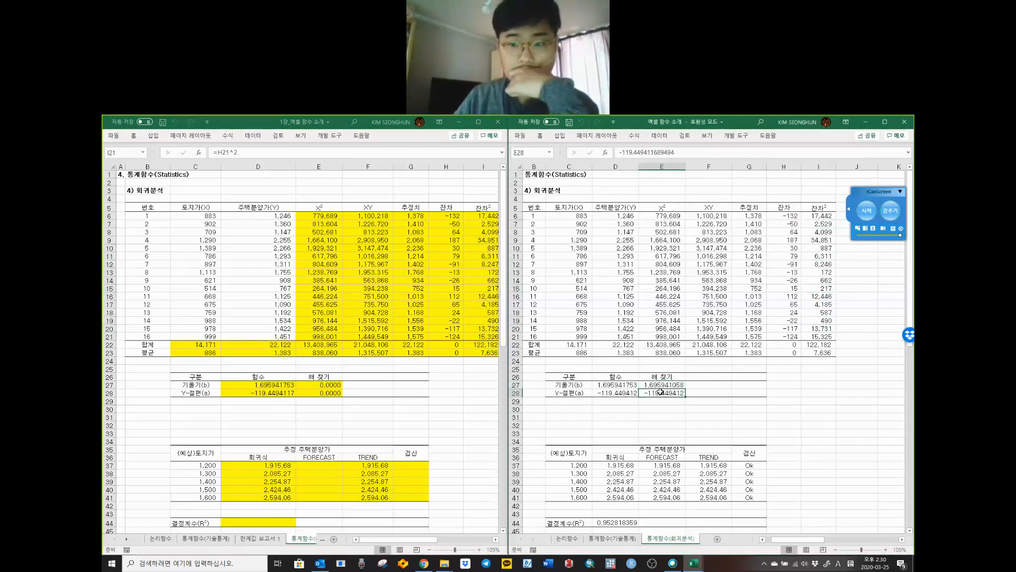
left_click(663, 385)
left_click(318, 386)
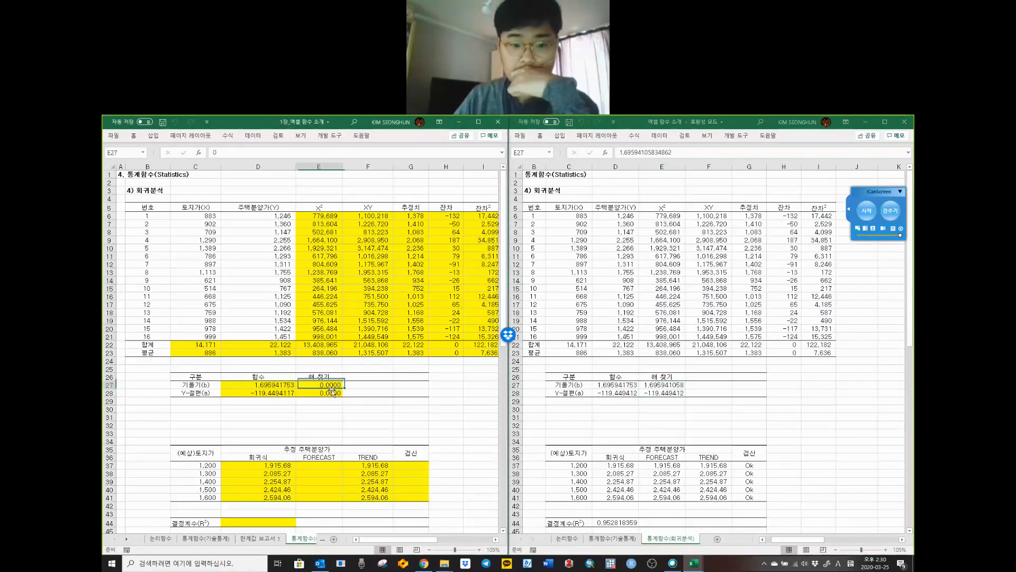
left_click(330, 393)
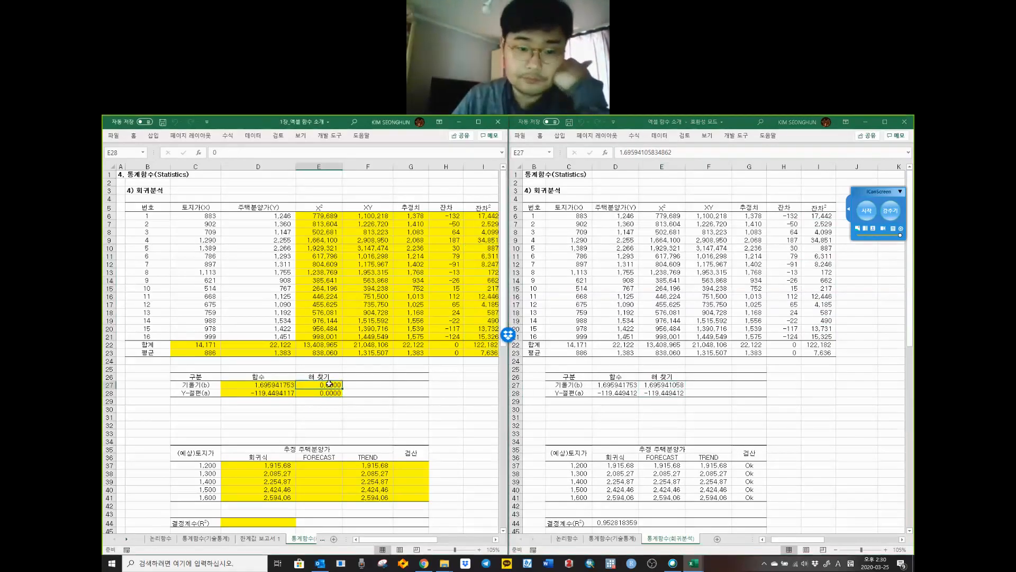
Step: Check the number format of E27 in both workbooks and close the 셀 서식 dialogs without changes
right_click(328, 385)
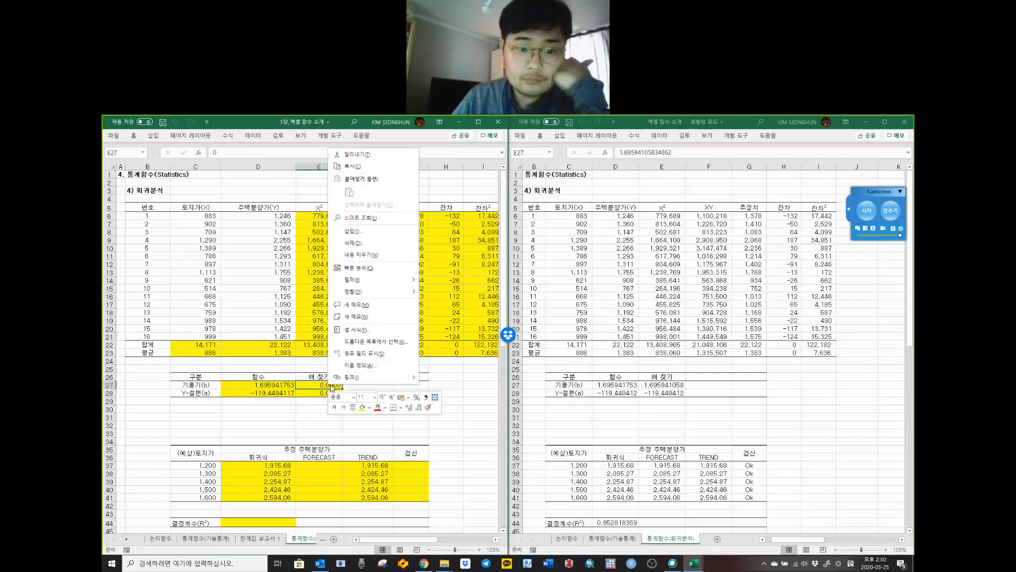
left_click(361, 331)
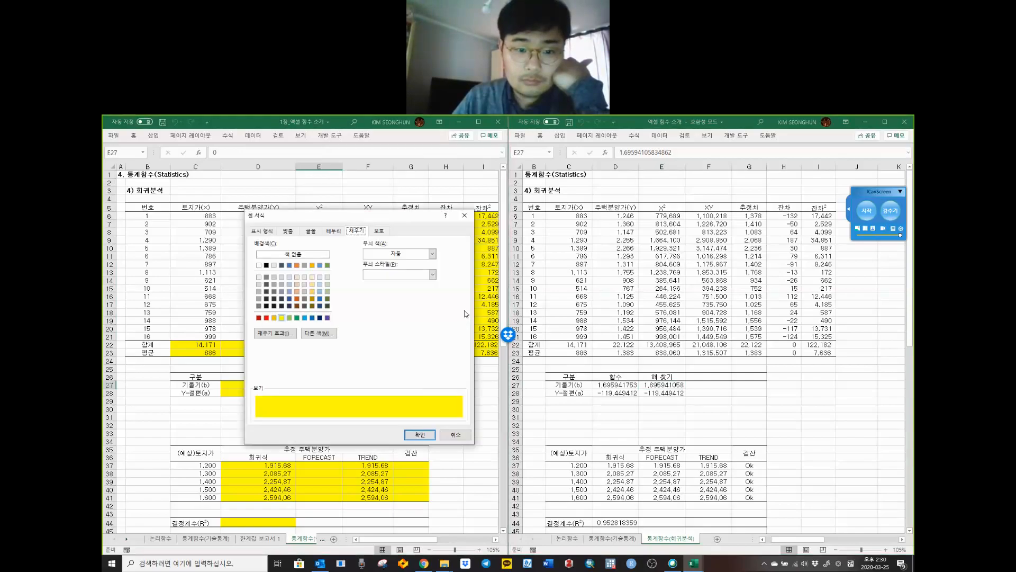
left_click(266, 230)
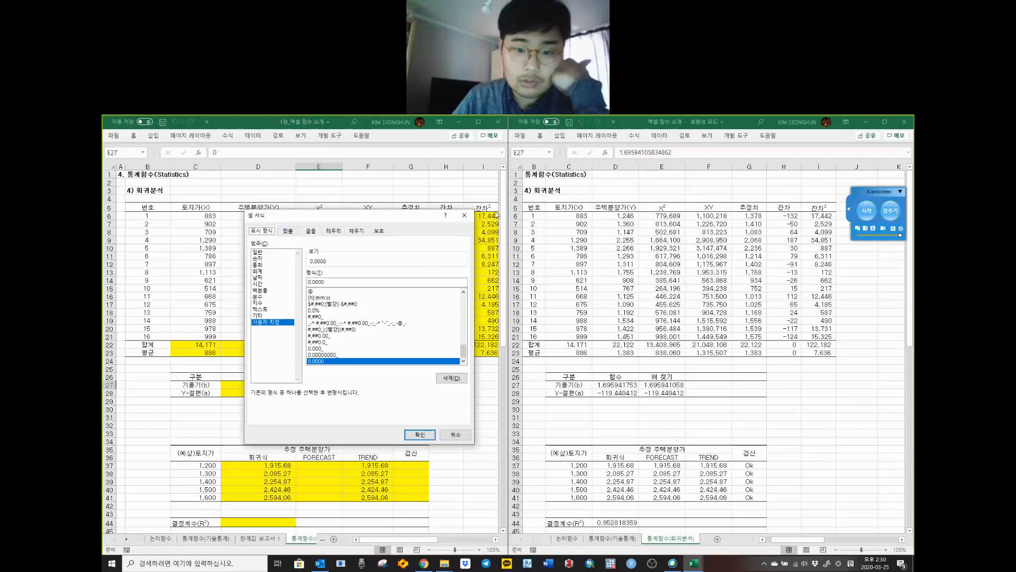
left_click(465, 218)
right_click(669, 384)
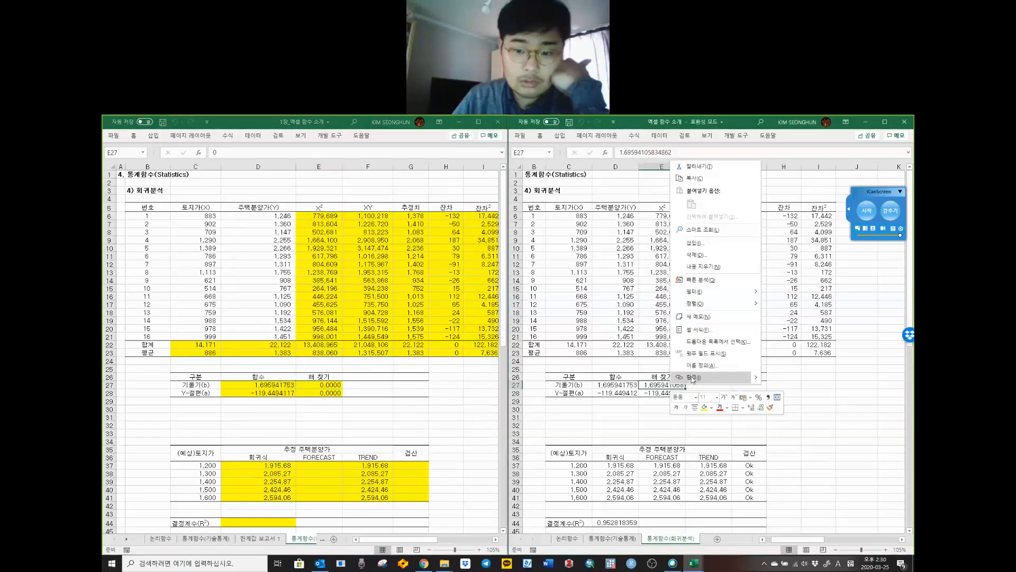
left_click(697, 329)
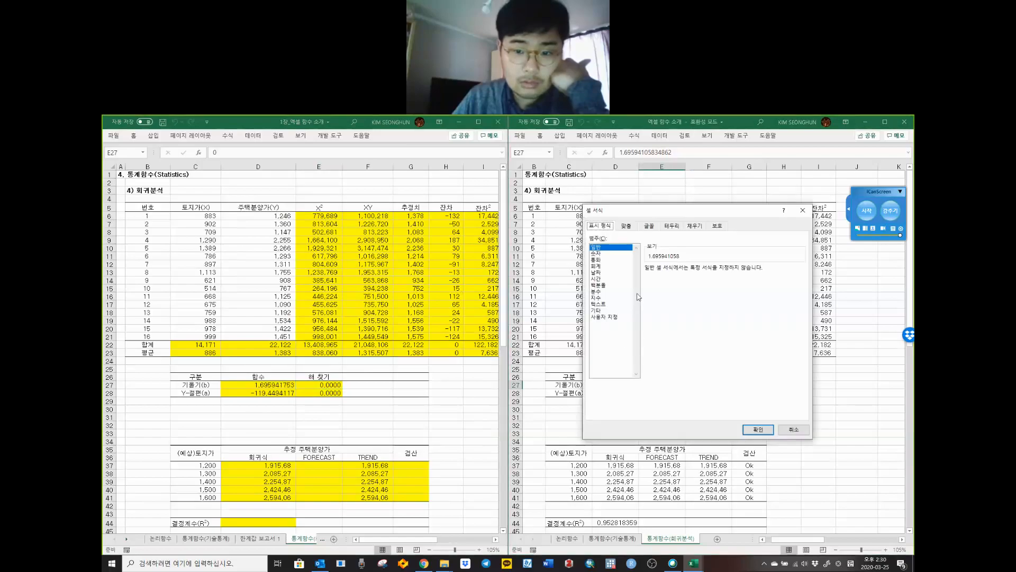
left_click(803, 210)
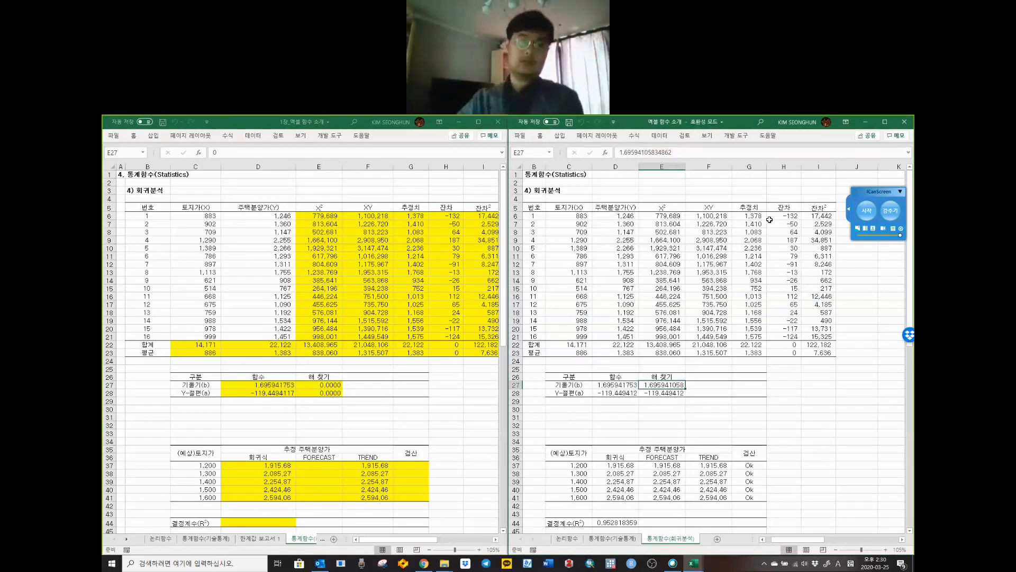
Step: Set the number format of E27:E28 in the 1장_엑셀 함수 소개 workbook to 일반
left_click_drag(325, 385, 327, 392)
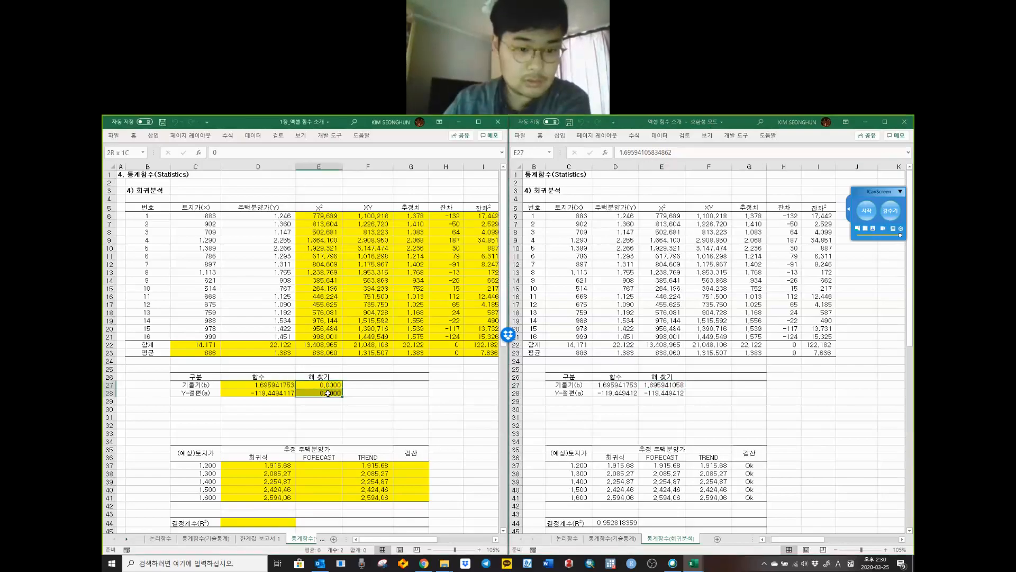
right_click(329, 394)
left_click(377, 339)
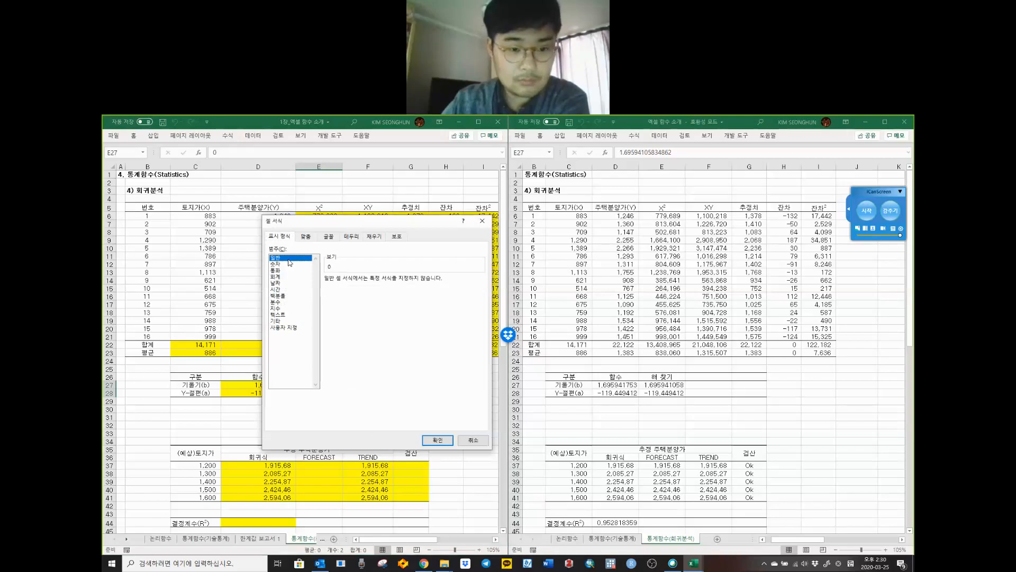
left_click(285, 328)
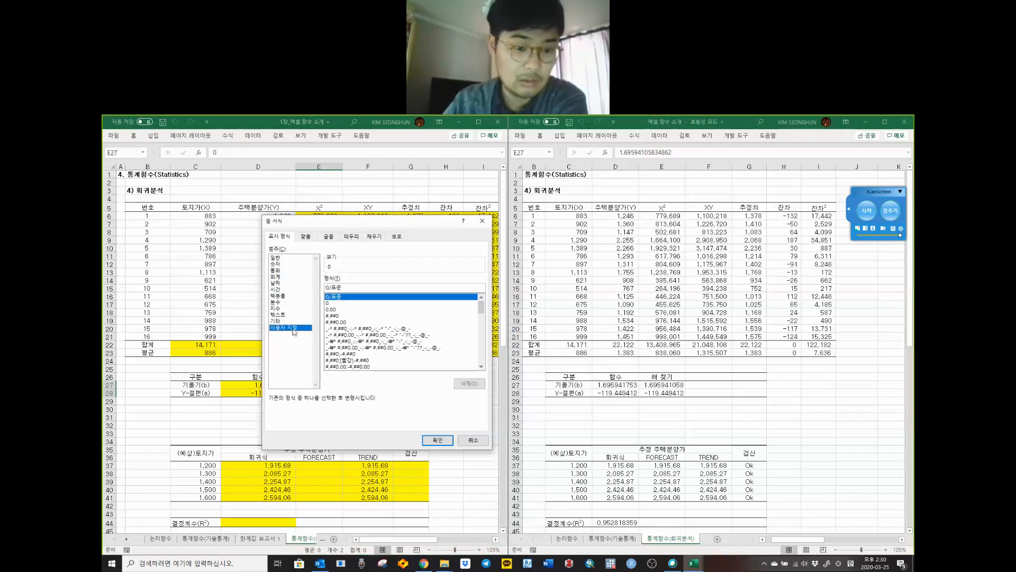
left_click(341, 310)
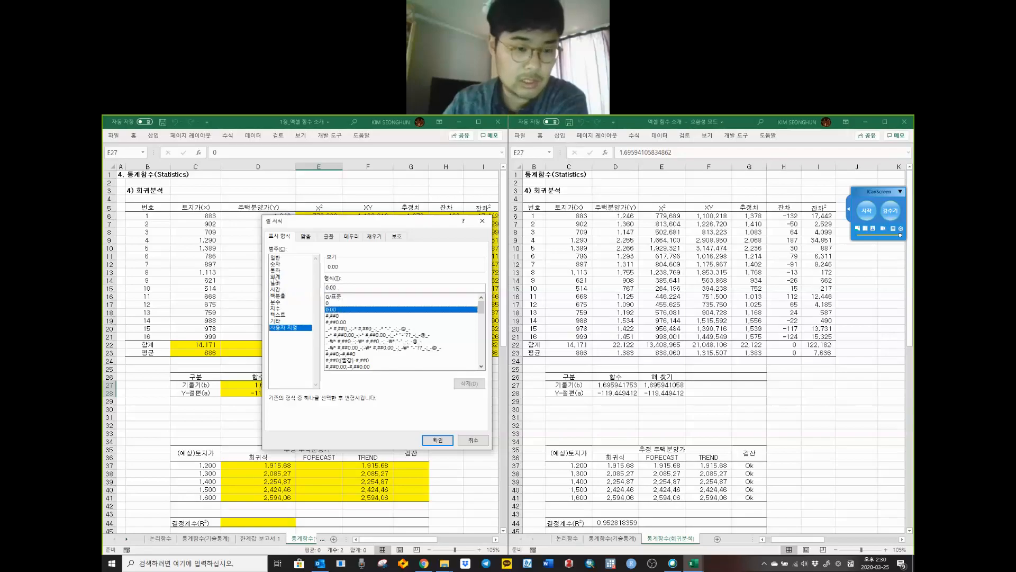
left_click(293, 258)
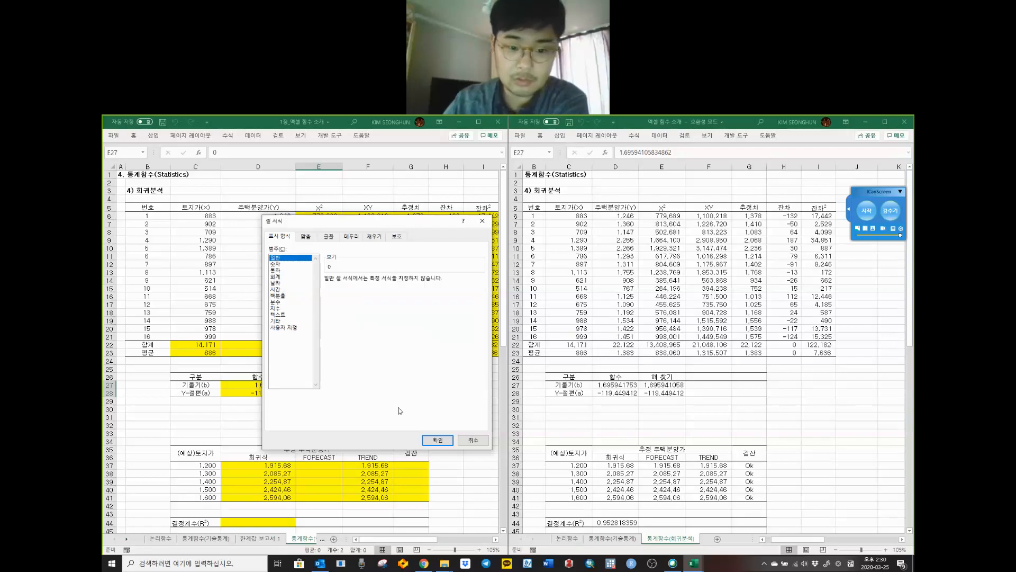
left_click(438, 441)
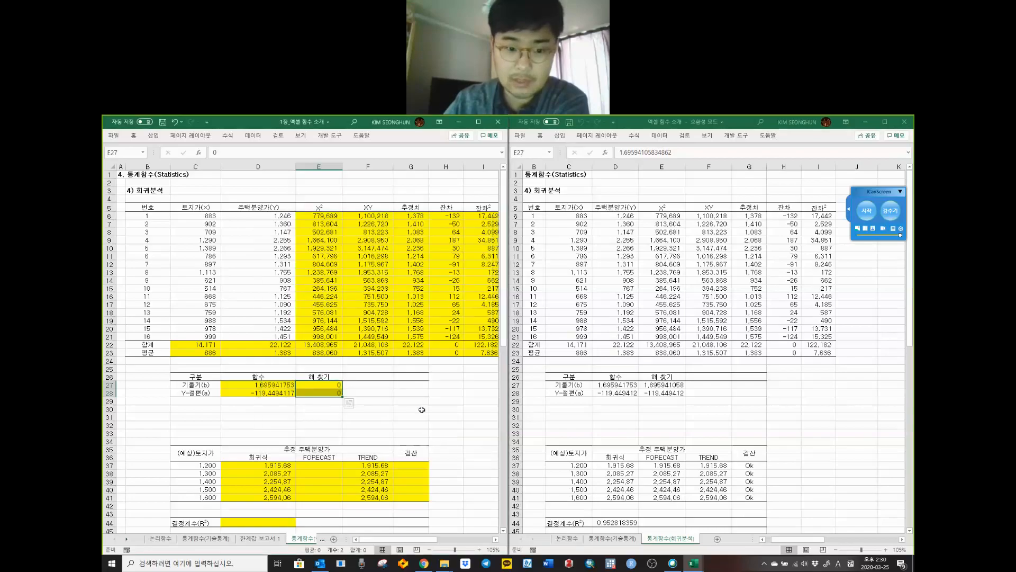
Step: Clear E27:E28, maximize the workbook window and rerun 해 찾기 with GRG 비선형 to minimize I22 by changing E27:E28
key("Delete")
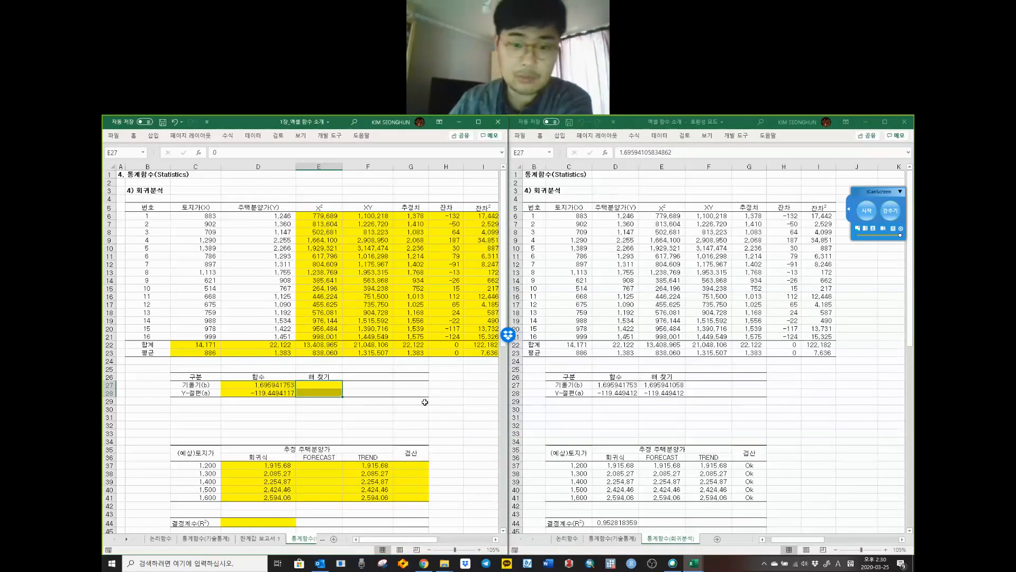
left_click(478, 122)
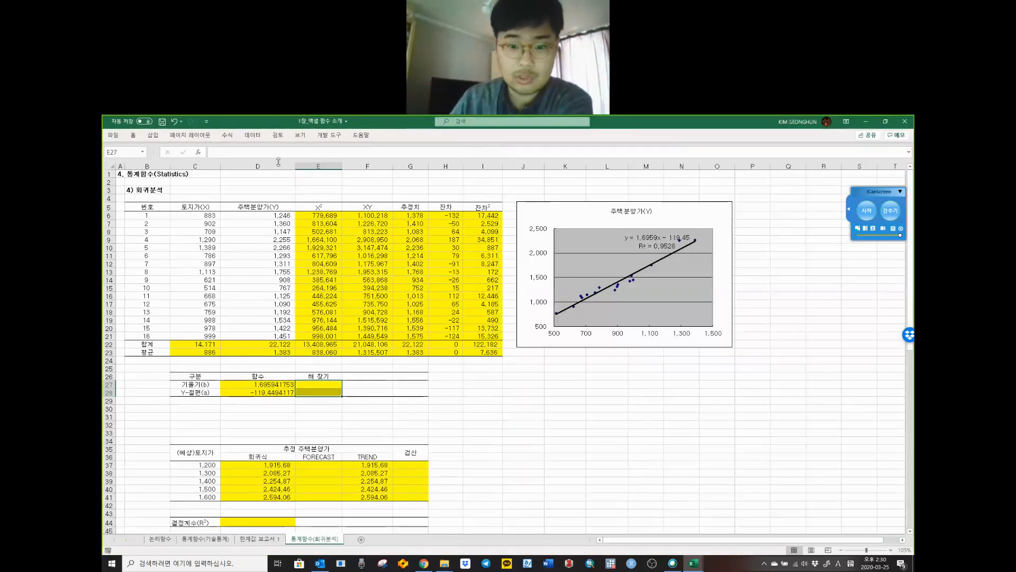
left_click(258, 136)
left_click(781, 153)
left_click(624, 267)
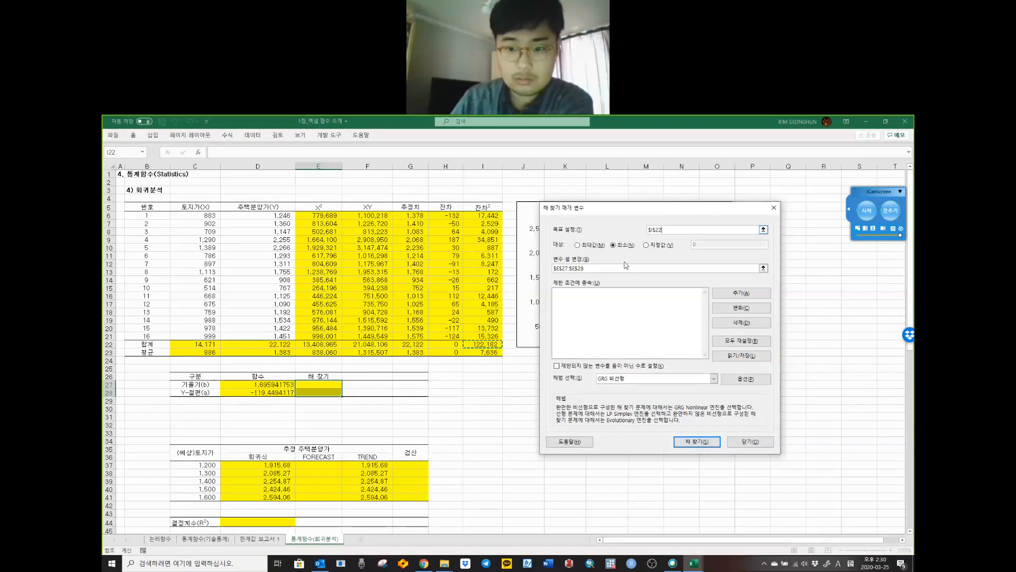
left_click(697, 442)
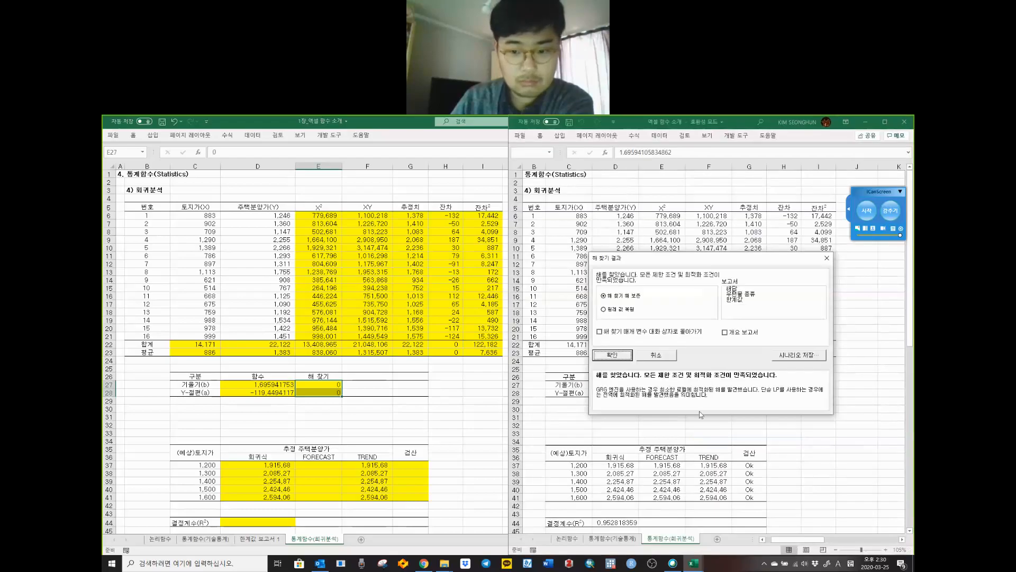
Step: Return to the 해 찾기 parameters, try solving with the 단순 LP method instead, and dismiss the results
left_click(630, 331)
left_click(623, 356)
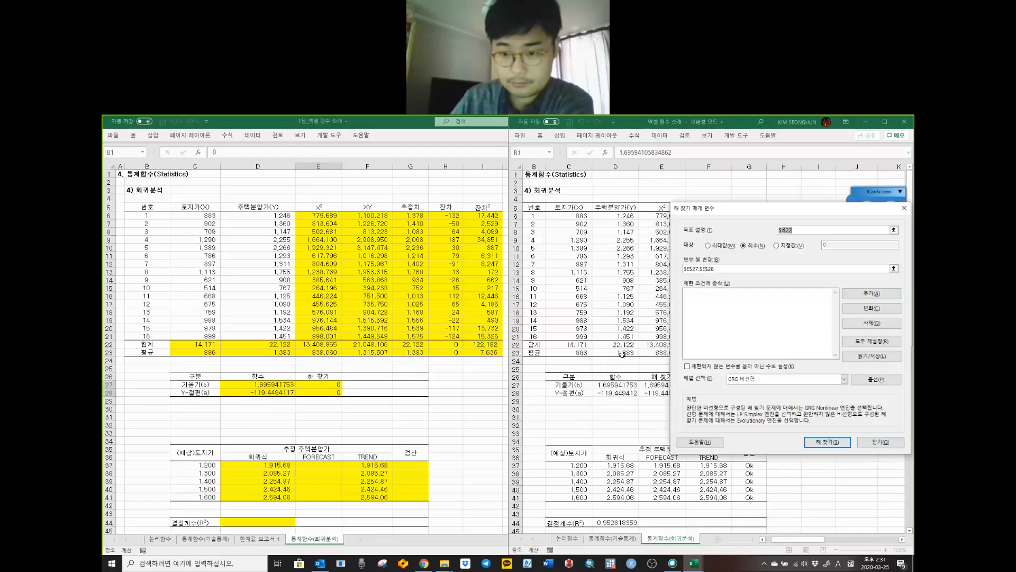
left_click(752, 380)
left_click(749, 395)
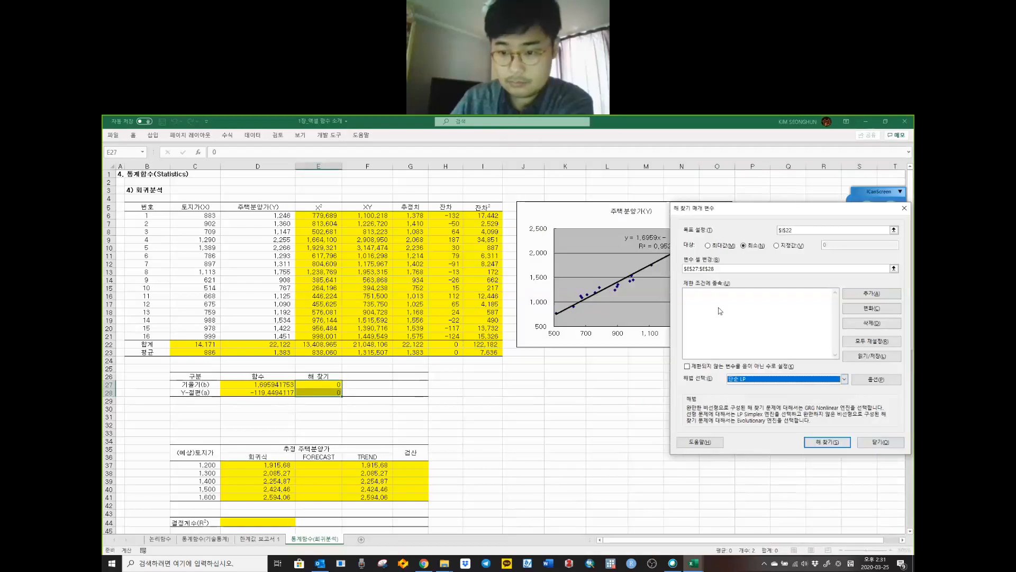
left_click(730, 269)
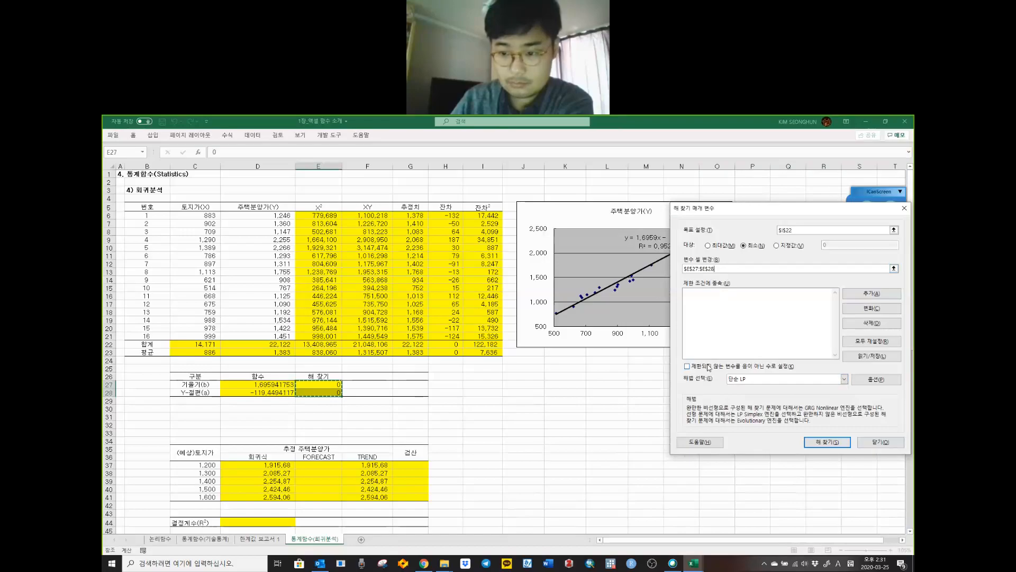
left_click(818, 229)
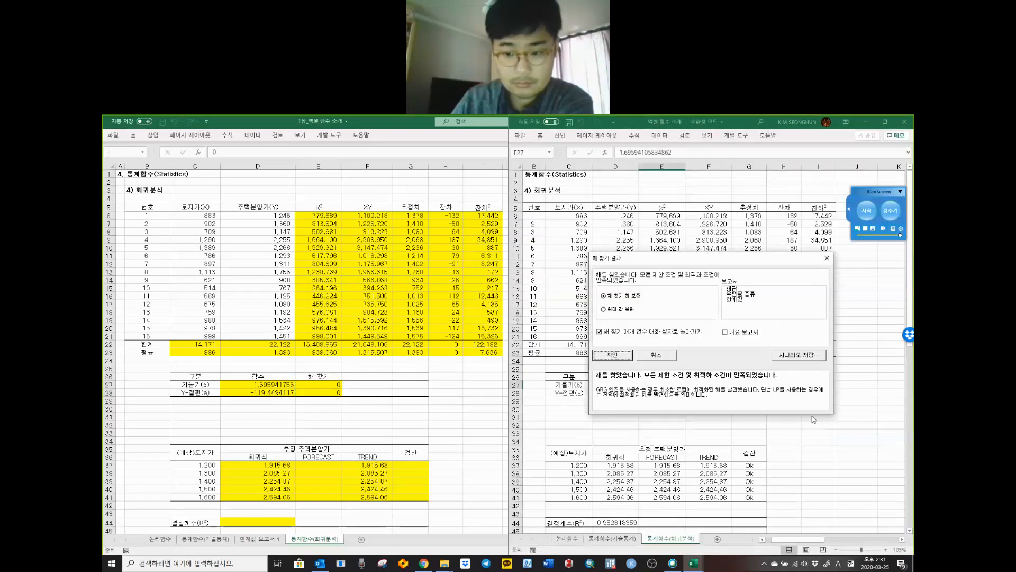
left_click(827, 258)
Step: Check that E27:E28 use the 일반 number format
left_click(317, 385)
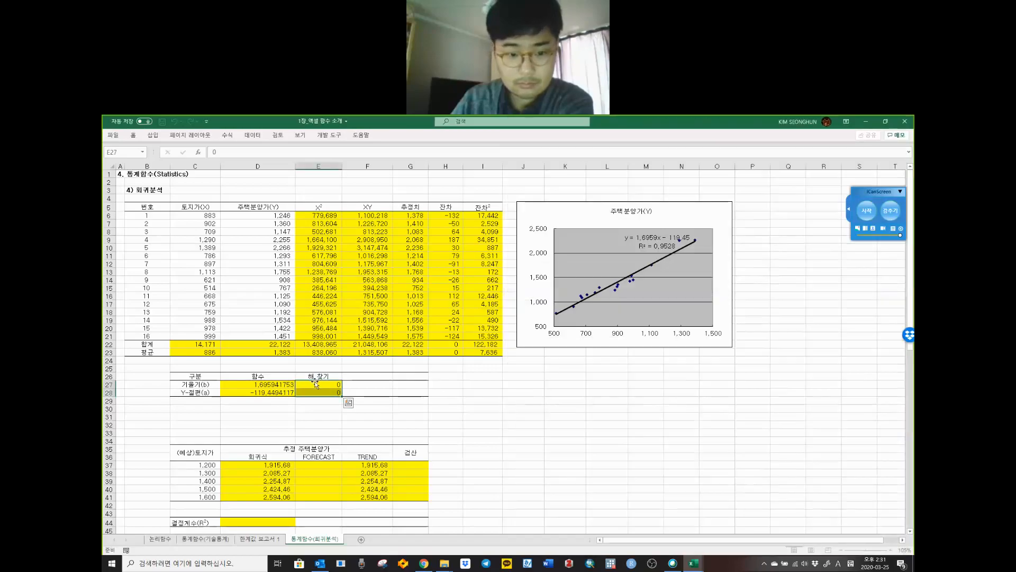
right_click(320, 390)
left_click(344, 330)
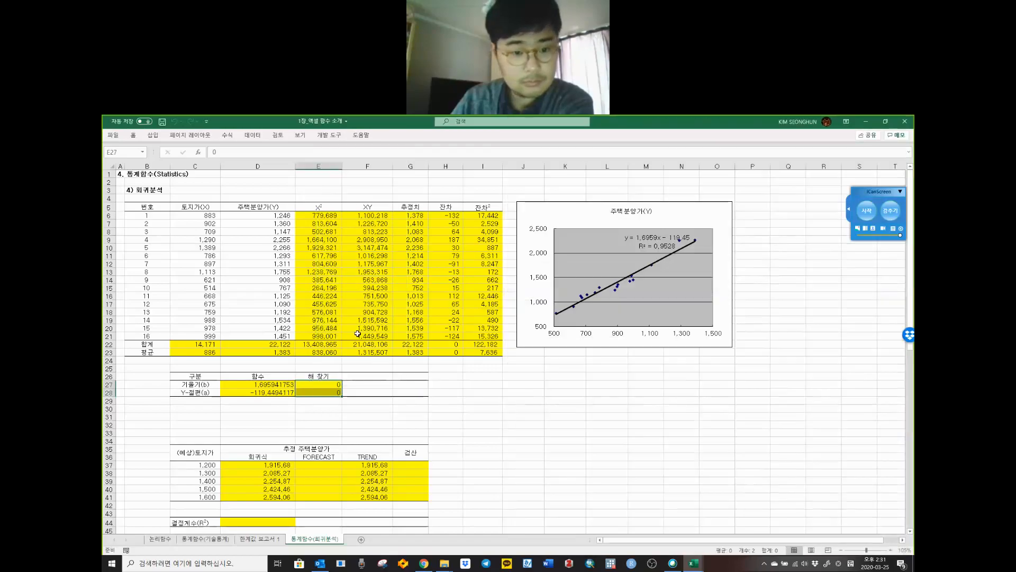
left_click(262, 232)
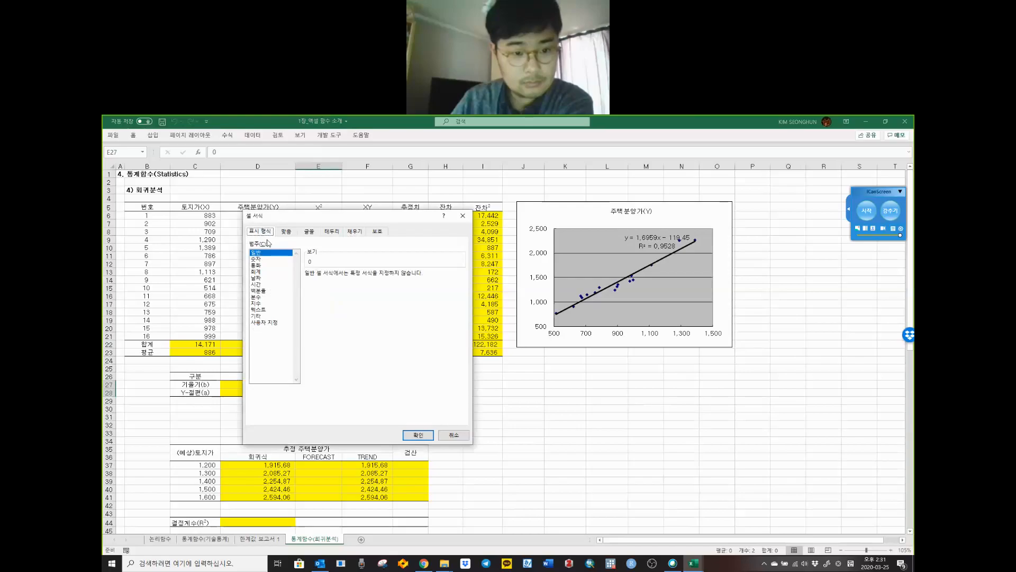
left_click(419, 435)
Step: Delete the zero slope and intercept values from the 해 찾기 cells E27 and E28
left_click(286, 384)
left_click(313, 384)
key("Delete")
key("Down")
key("Delete")
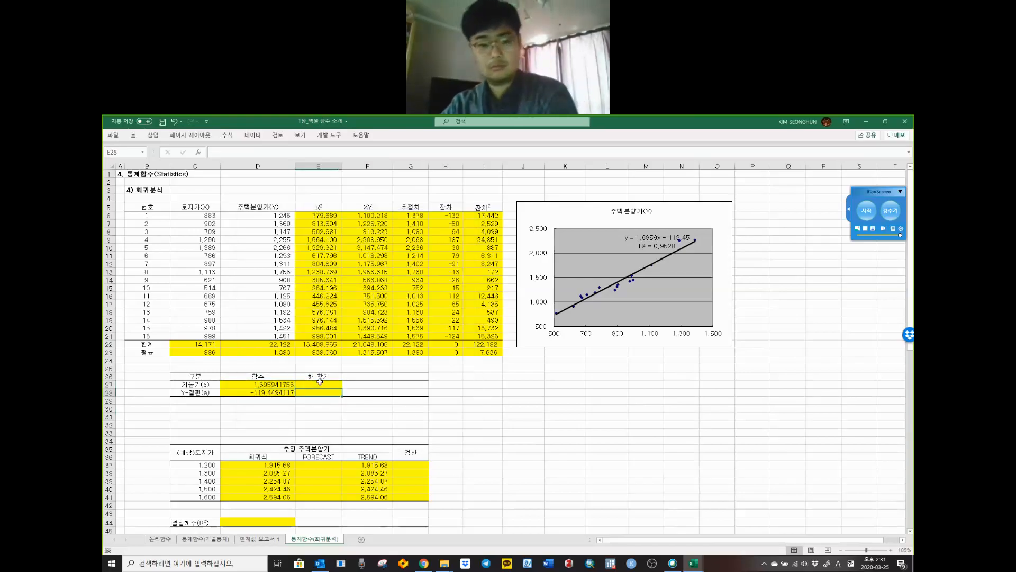
left_click(566, 441)
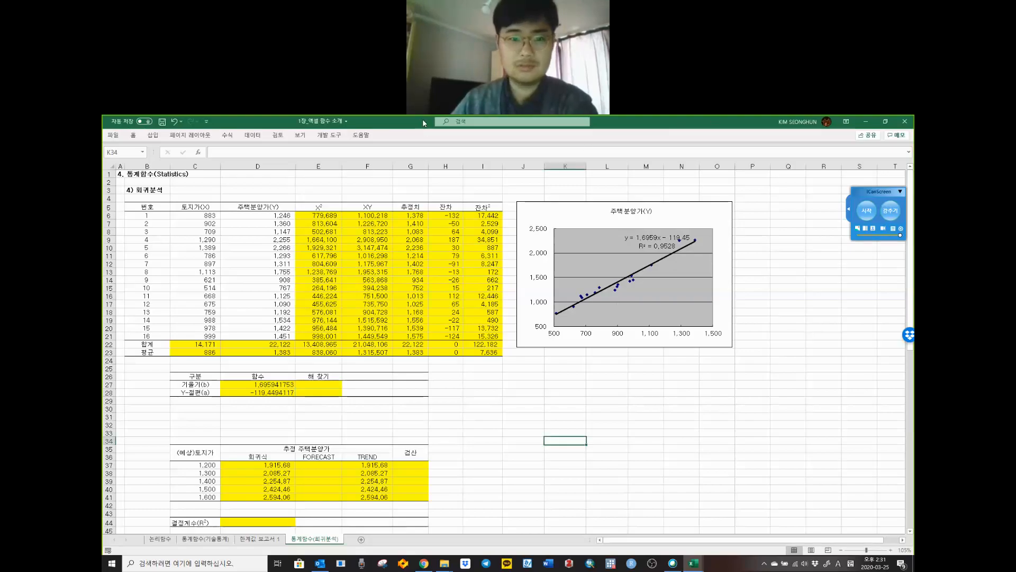
Step: Place the workbooks side by side and use 해 찾기 in the reference workbook to minimize I22 by changing E27:E28, keeping the solution
key("super+Left")
left_click(660, 387)
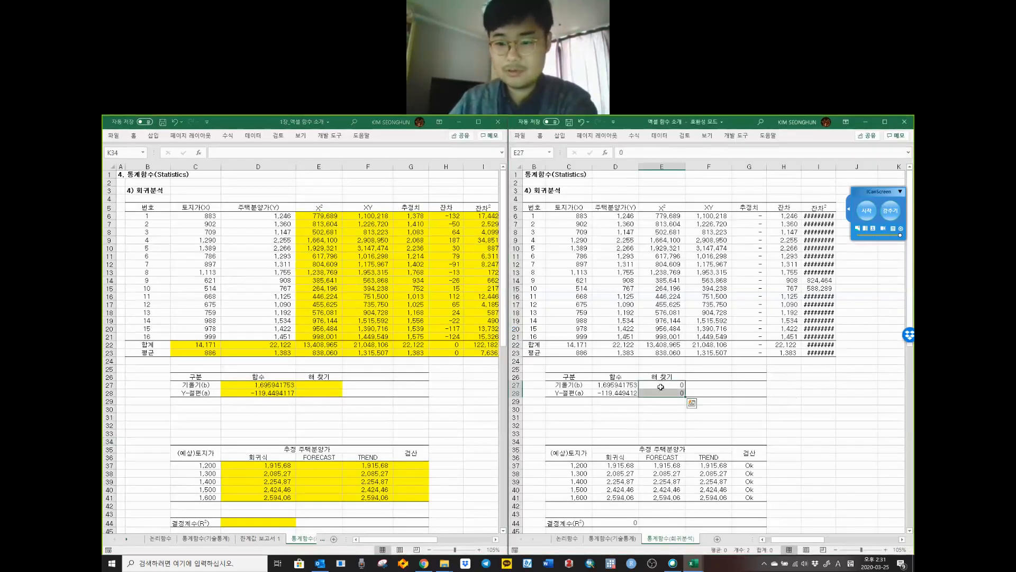
left_click(660, 136)
left_click(876, 152)
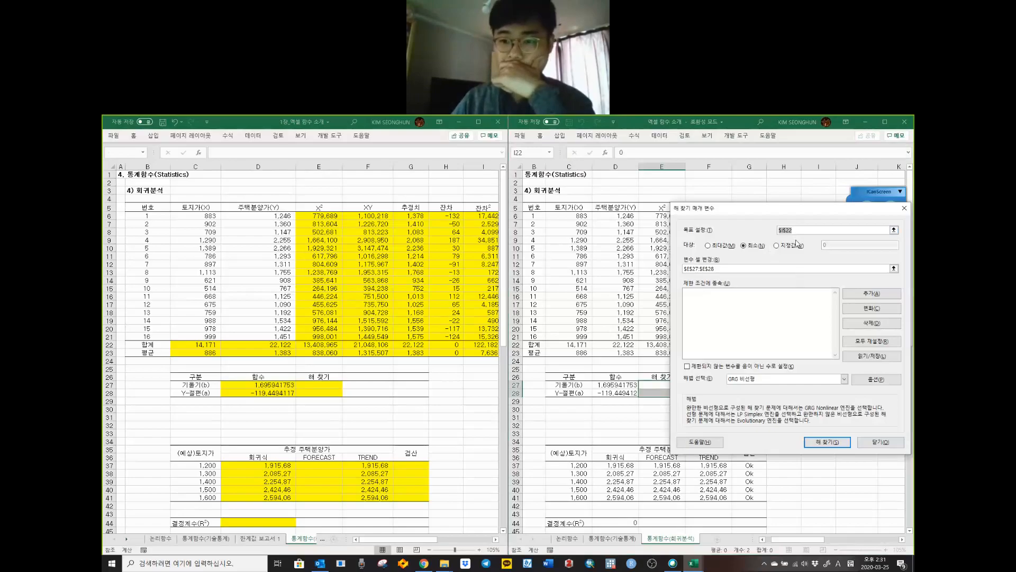
left_click(771, 270)
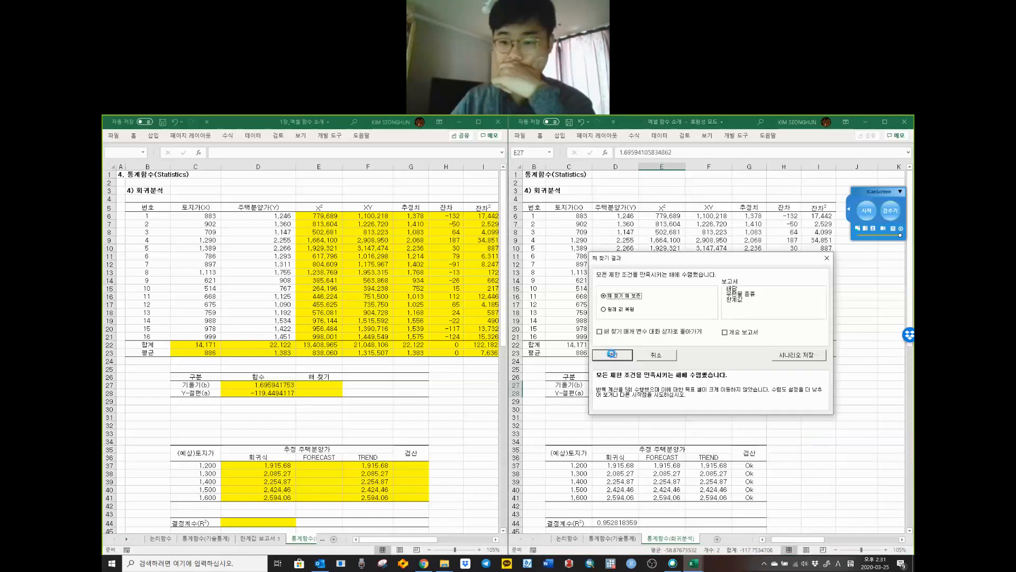
left_click(611, 354)
Step: Compare the reference workbook's solved slope, intercept and regression table with the matching rows 27–28 of the practice workbook
left_click_drag(664, 385, 664, 388)
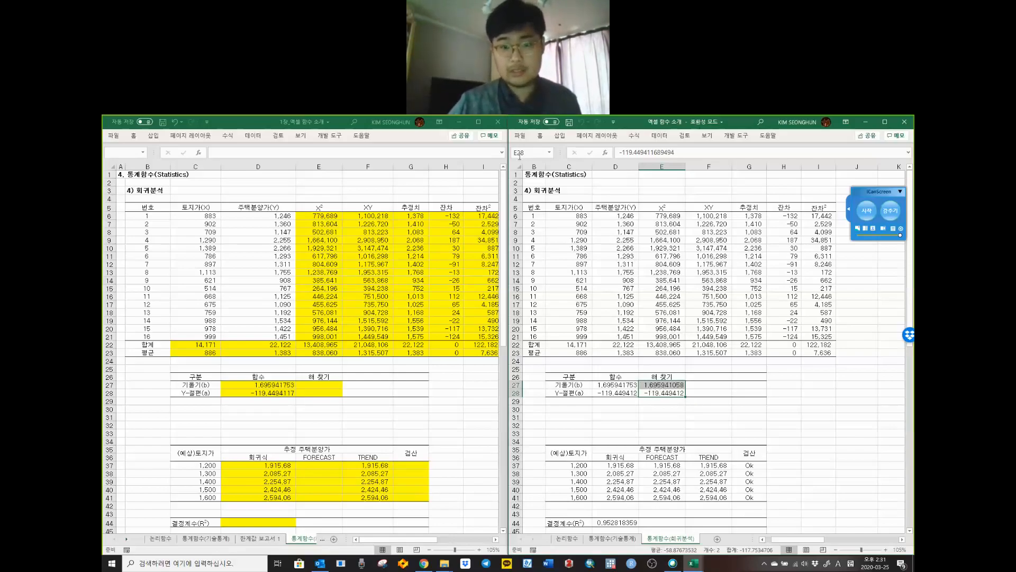
left_click(819, 383)
left_click_drag(818, 207, 537, 354)
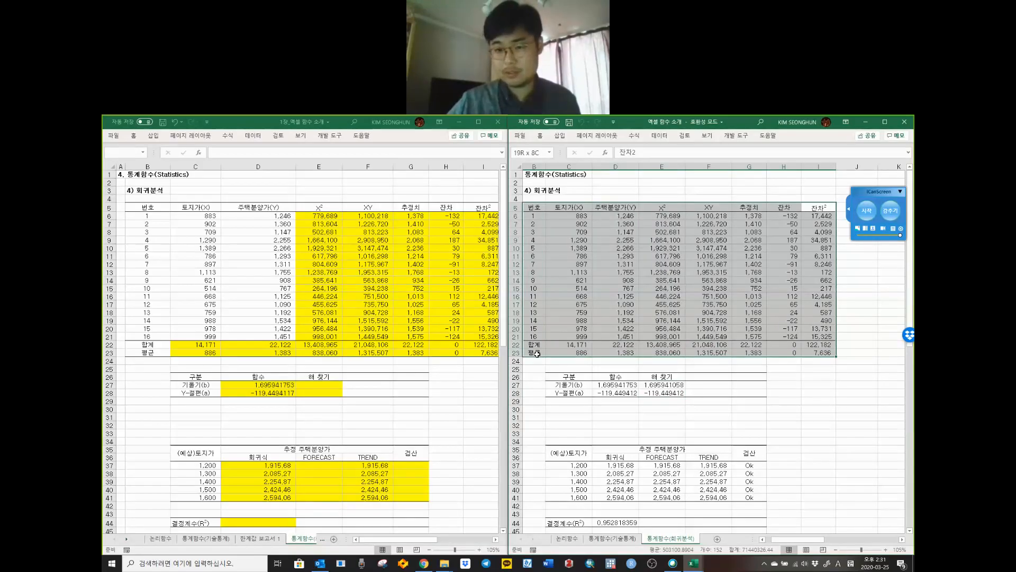
left_click_drag(669, 392, 618, 380)
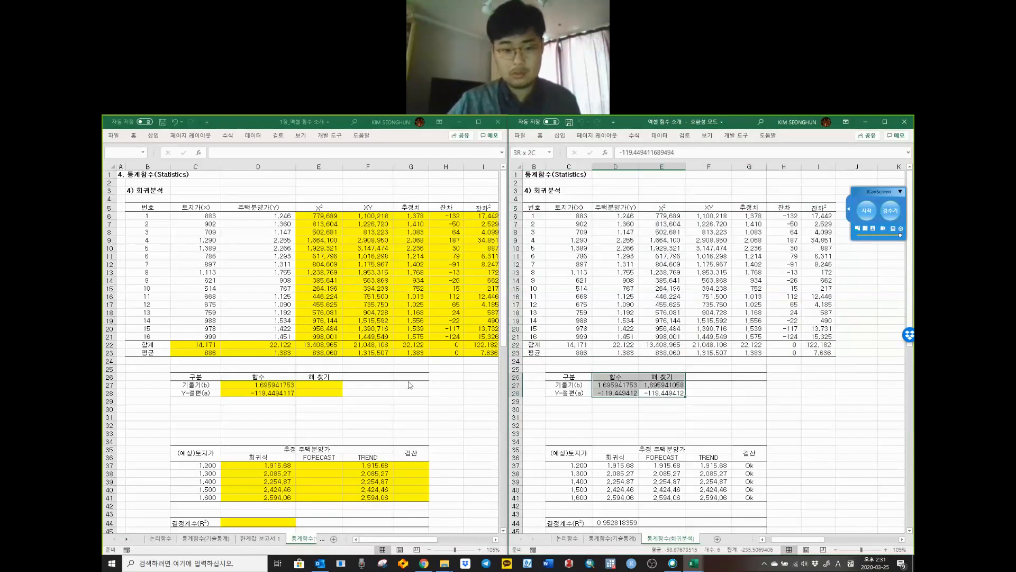
left_click(403, 382)
left_click_drag(197, 386, 337, 430)
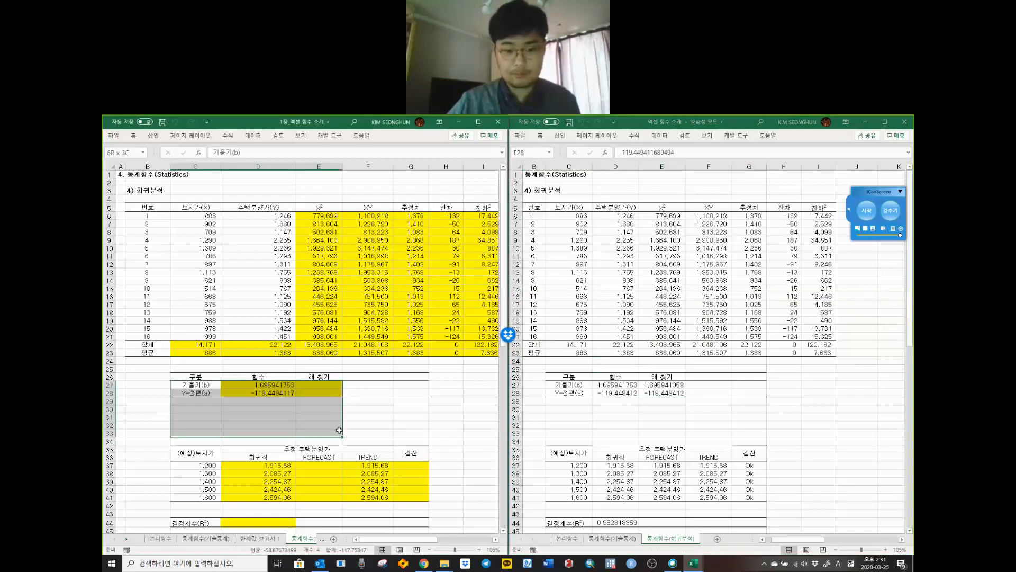
left_click_drag(417, 394, 183, 384)
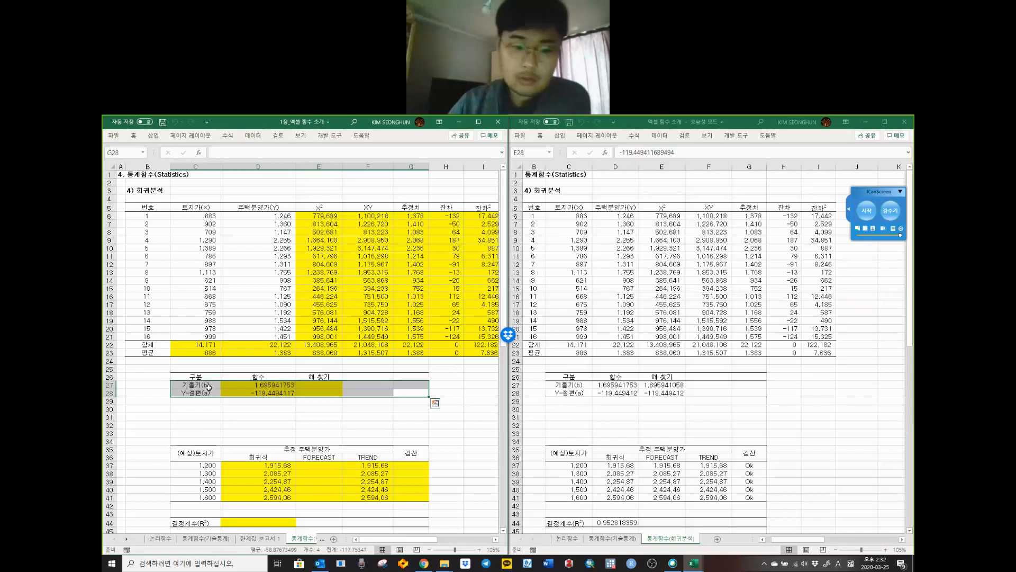
Step: Remove the yellow fill from the empty 해 찾기 cells E27:E28 in the practice workbook
left_click_drag(318, 385, 313, 396)
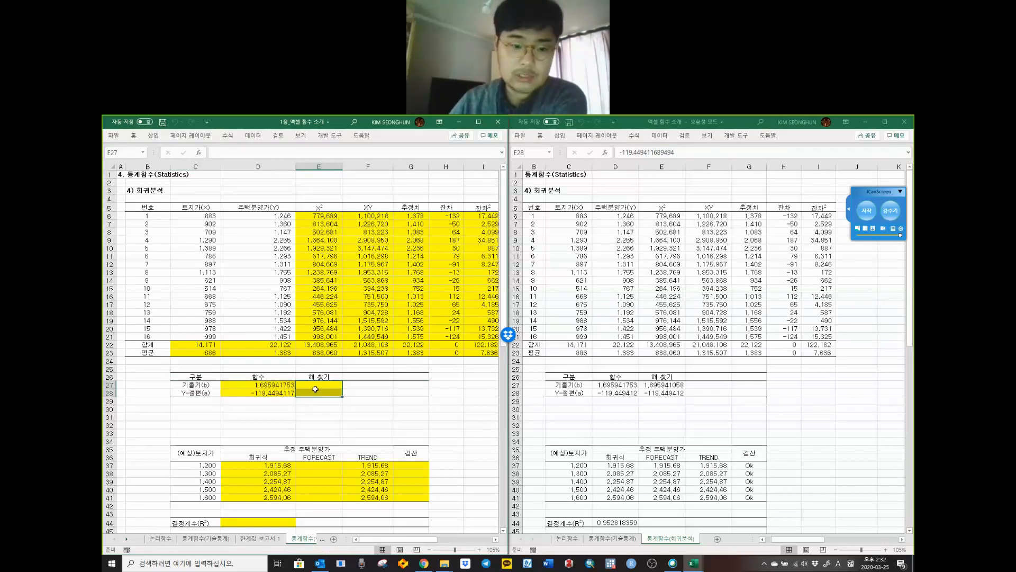
right_click(316, 389)
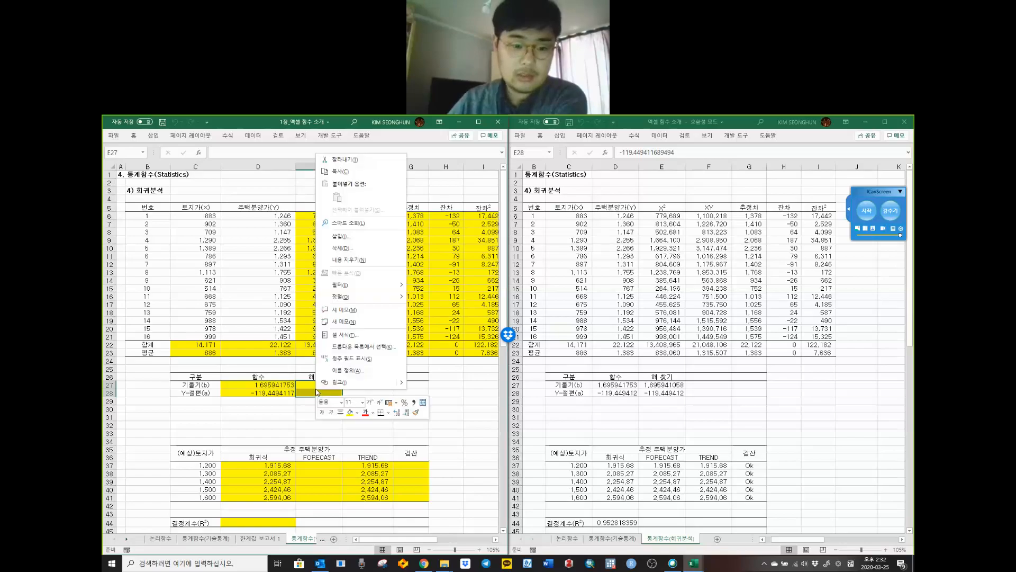
left_click(358, 413)
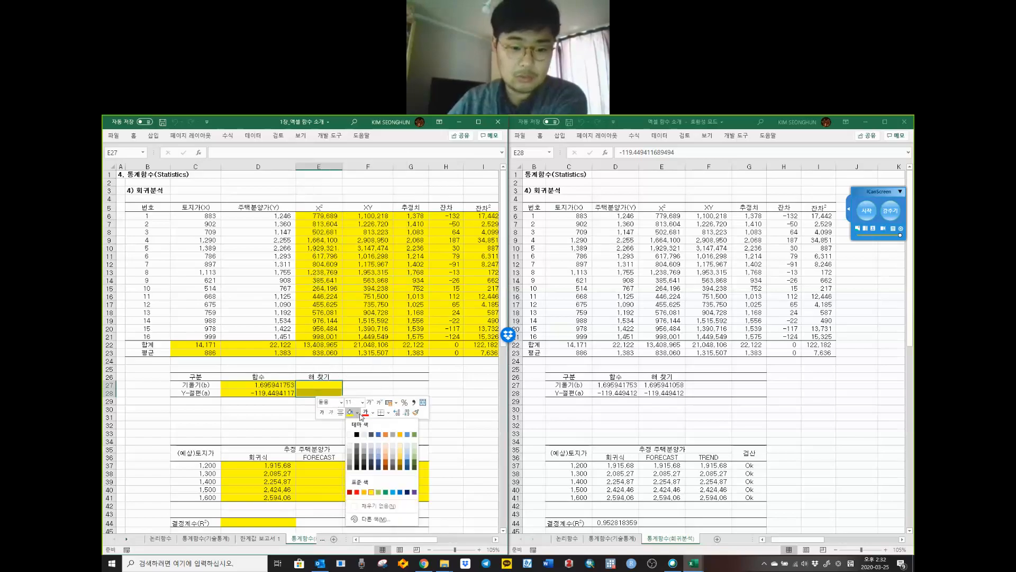
left_click(367, 505)
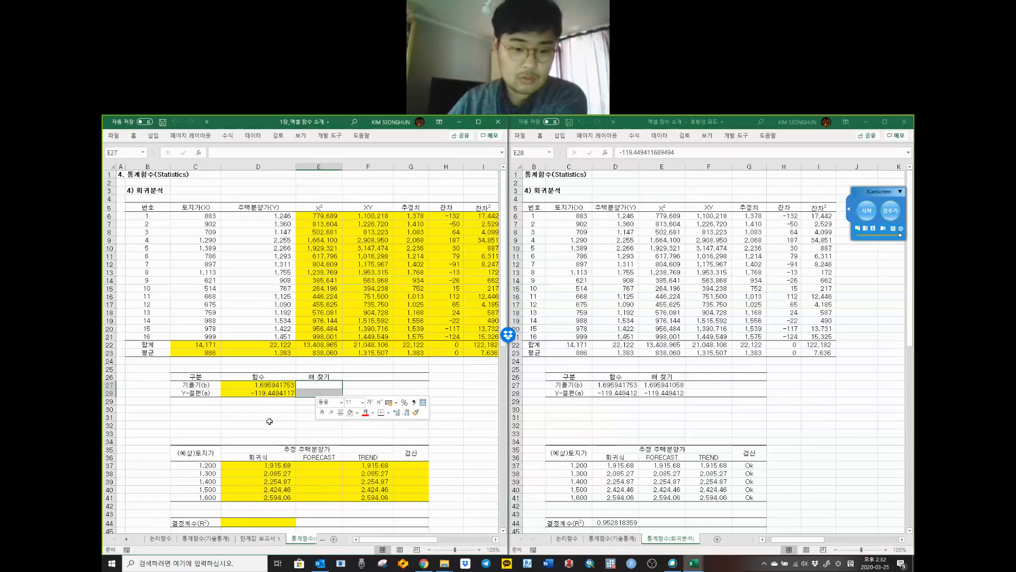
left_click(269, 421)
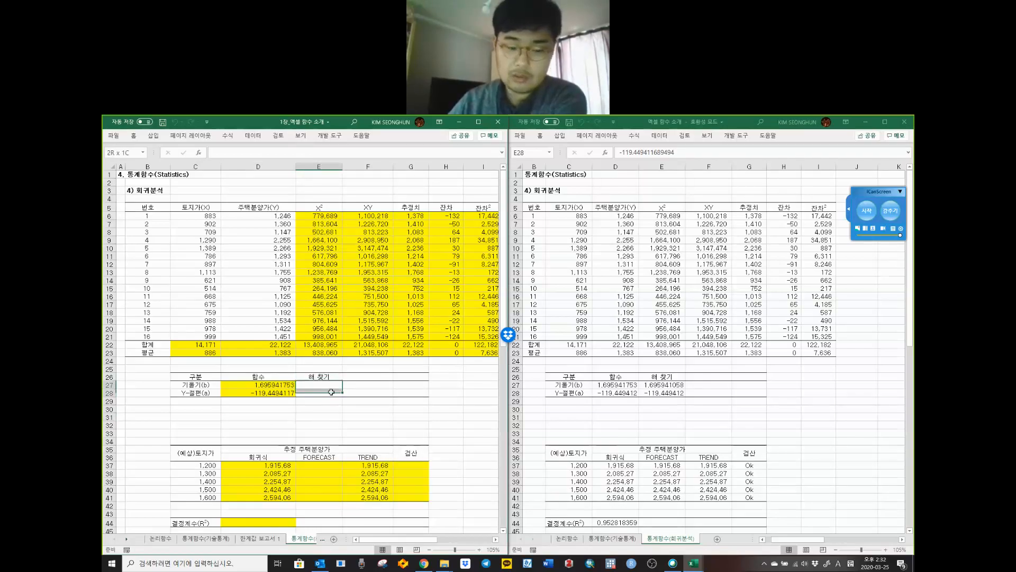
mouse_move(332, 385)
left_mouse_down()
mouse_move(337, 394)
mouse_move(327, 385)
left_mouse_up()
left_click_drag(671, 389, 614, 393)
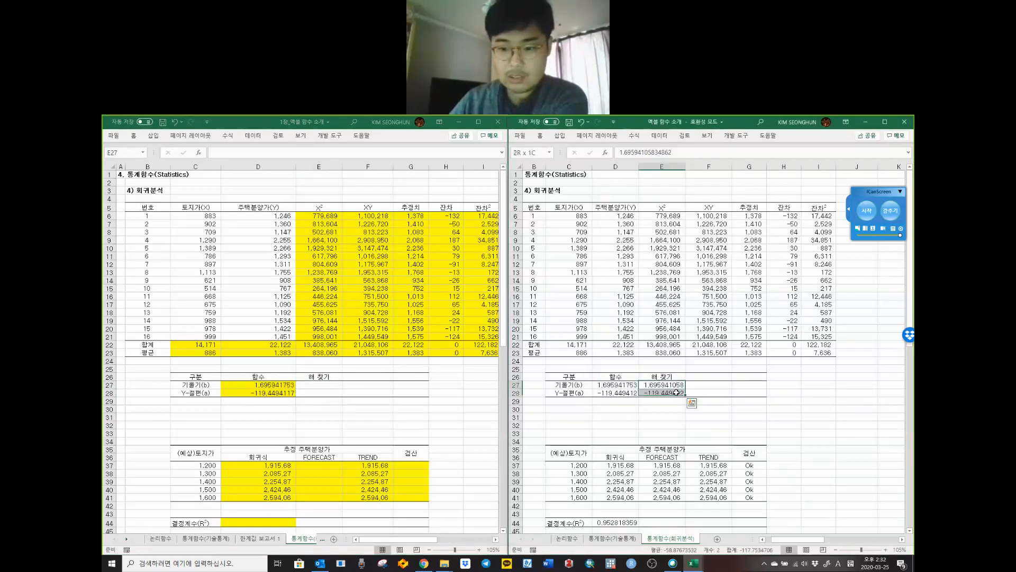
left_click(750, 385)
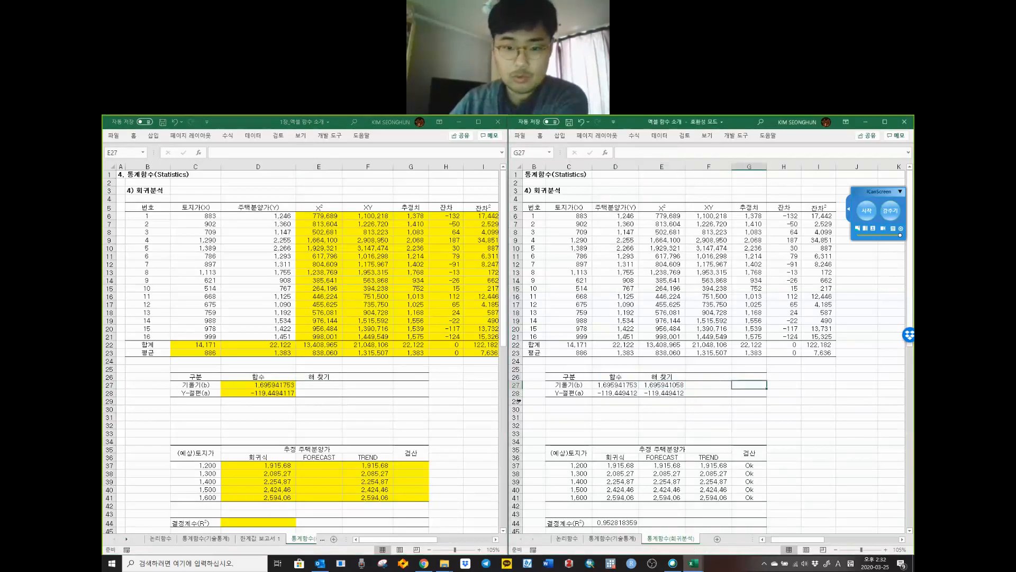
left_click(394, 417)
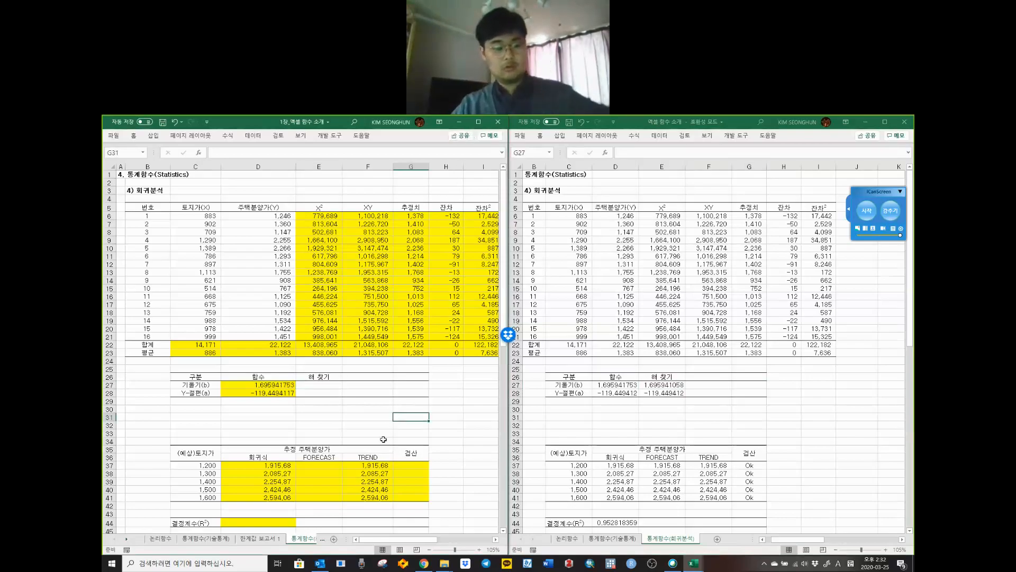
Step: Copy the FORECAST formula text from E37 in the reference workbook and leave that cell unedited
left_click(668, 466)
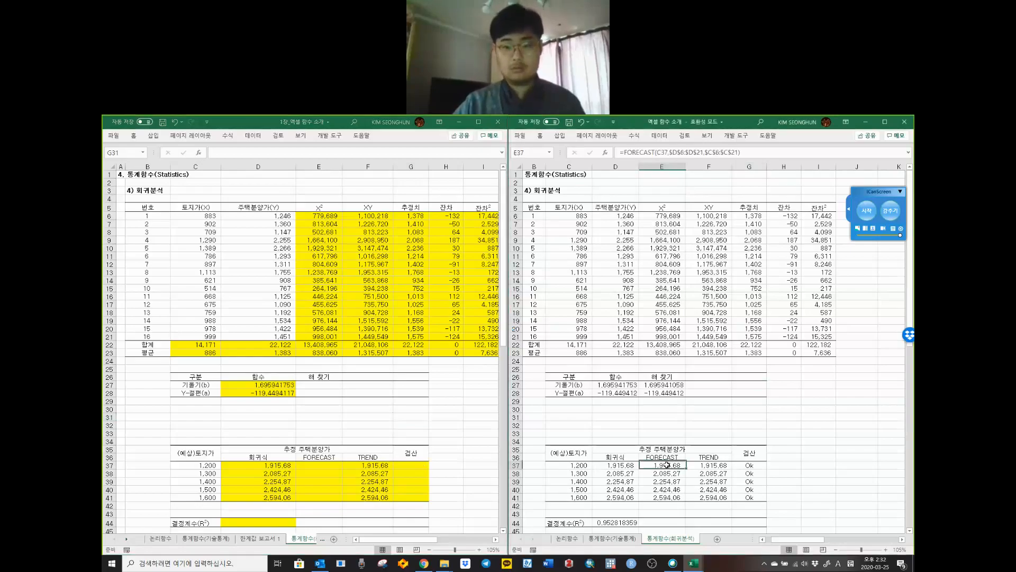
scroll(668, 466, "down", 3)
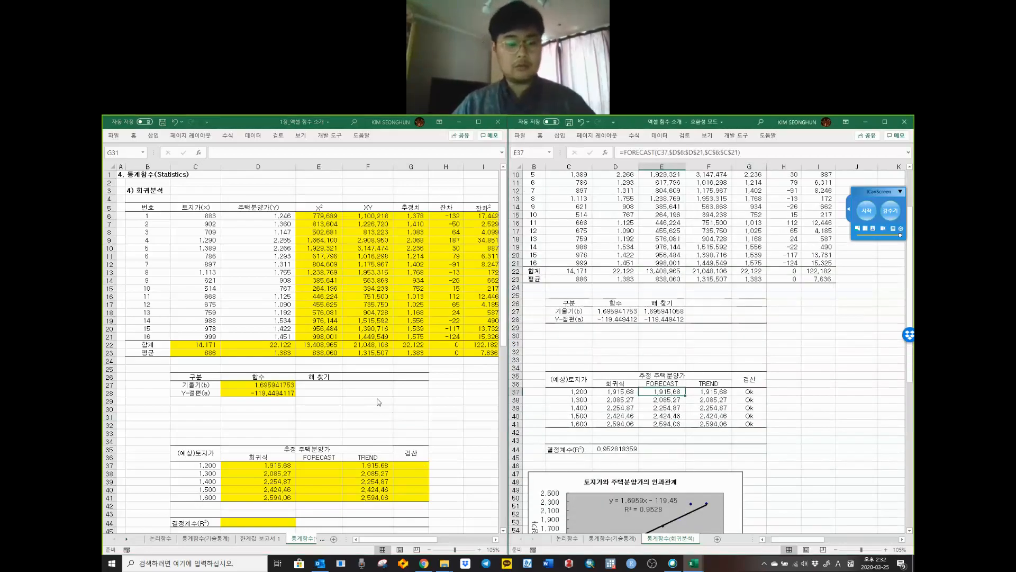
scroll(379, 401, "down", 5)
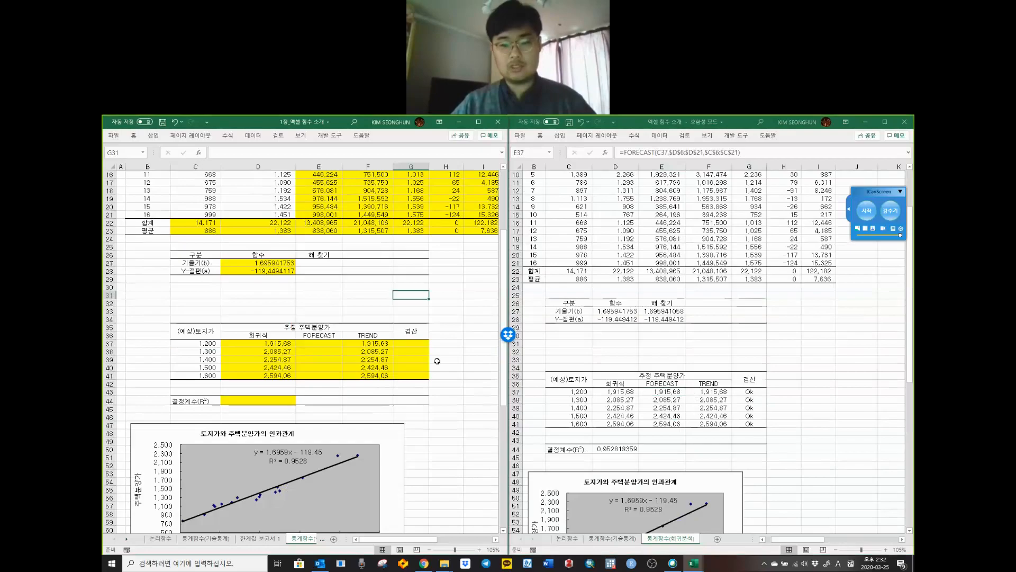
scroll(437, 360, "up", 4)
scroll(675, 422, "up", 2)
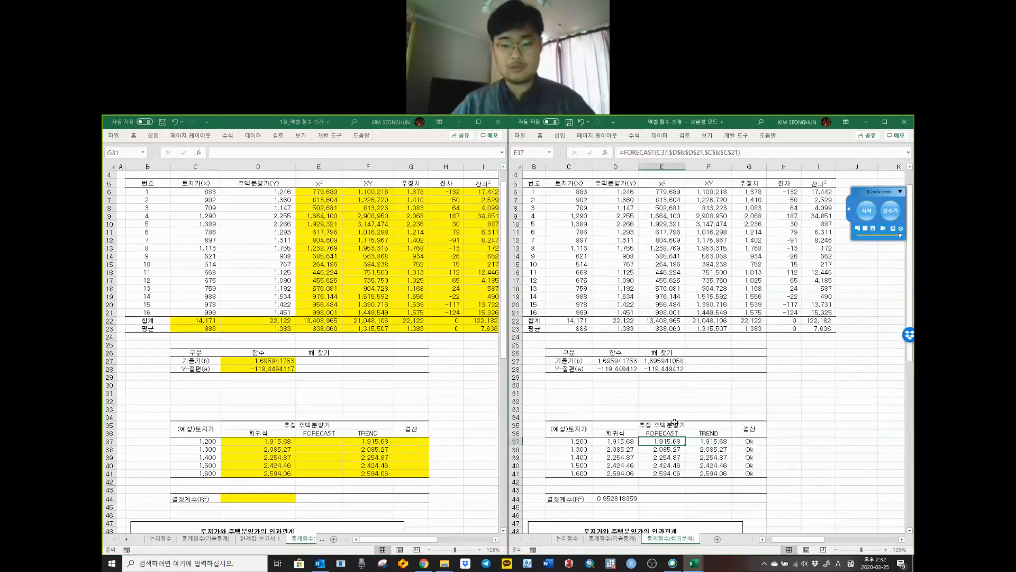
scroll(671, 465, "up", 1)
left_click_drag(741, 153, 415, 154)
key("ctrl+c")
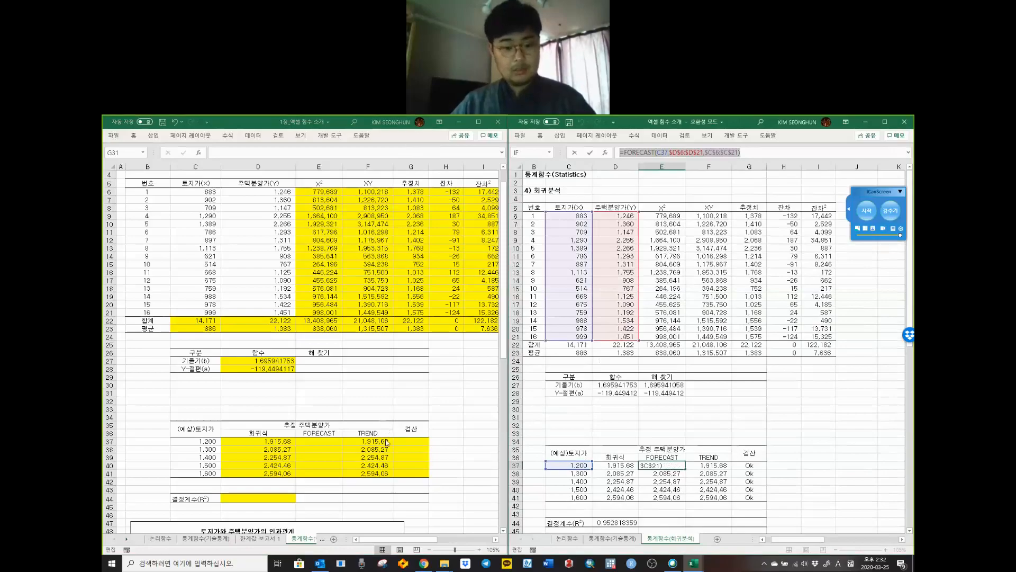
key("Escape")
Step: Enter =FORECAST(C37,$D$6:$D$21,$C$6:$C$21) in E37 of the practice workbook, reviewing its known y and x arguments
left_click(320, 441)
left_click(361, 156)
key("ctrl+v")
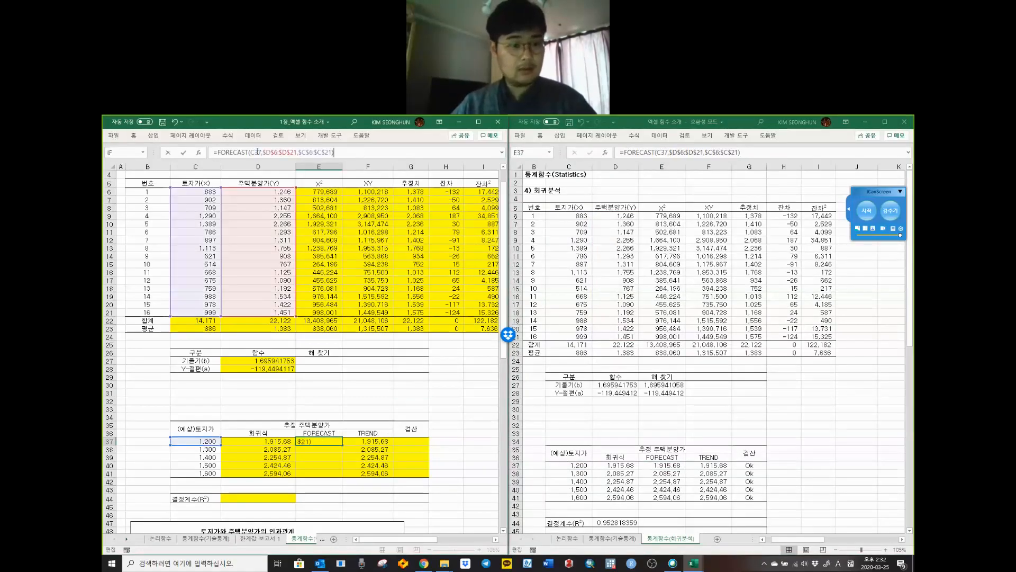
left_click(257, 152)
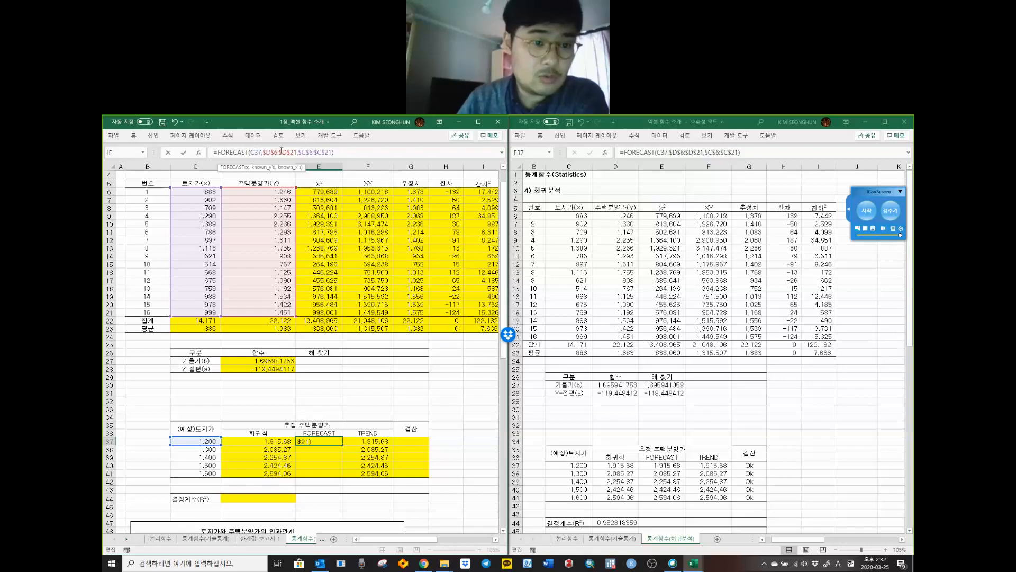
left_click(313, 152)
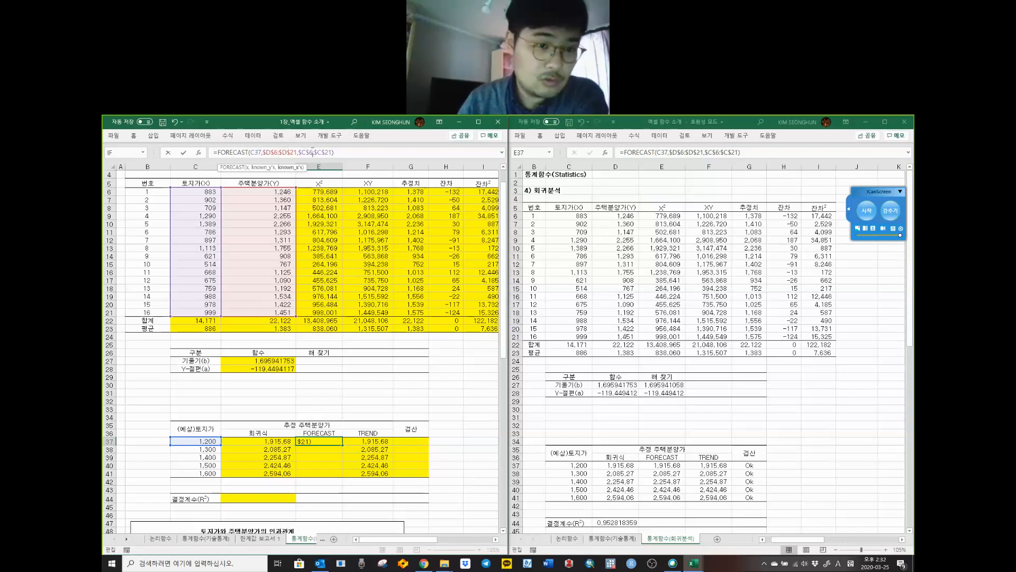
left_click(280, 152)
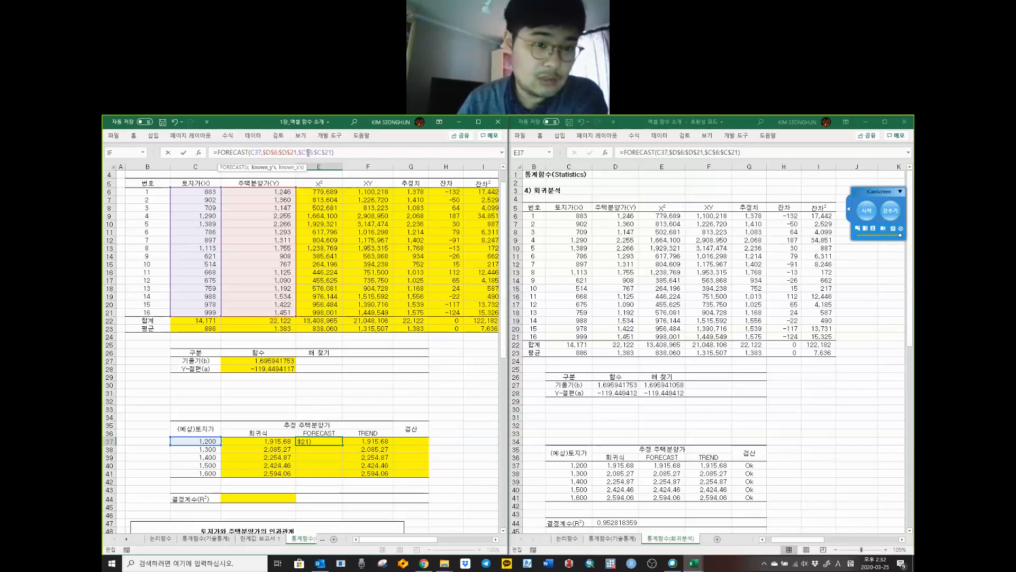
left_click(311, 152)
left_click(357, 152)
key("ctrl+Return")
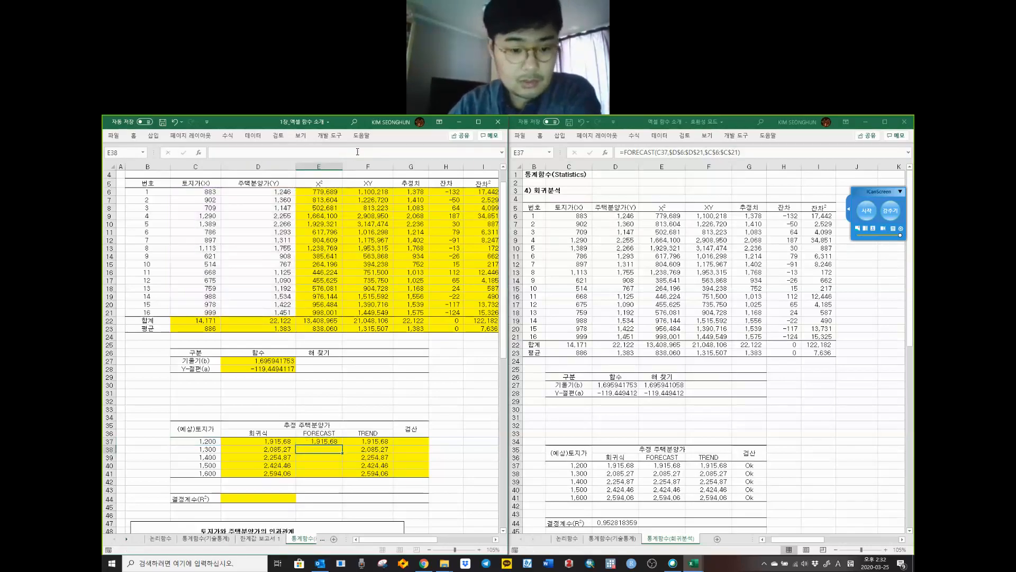
Step: Copy the FORECAST formula from E37 into E38:E41, pasting formulas only
key("ctrl+c")
left_click_drag(319, 449, 320, 474)
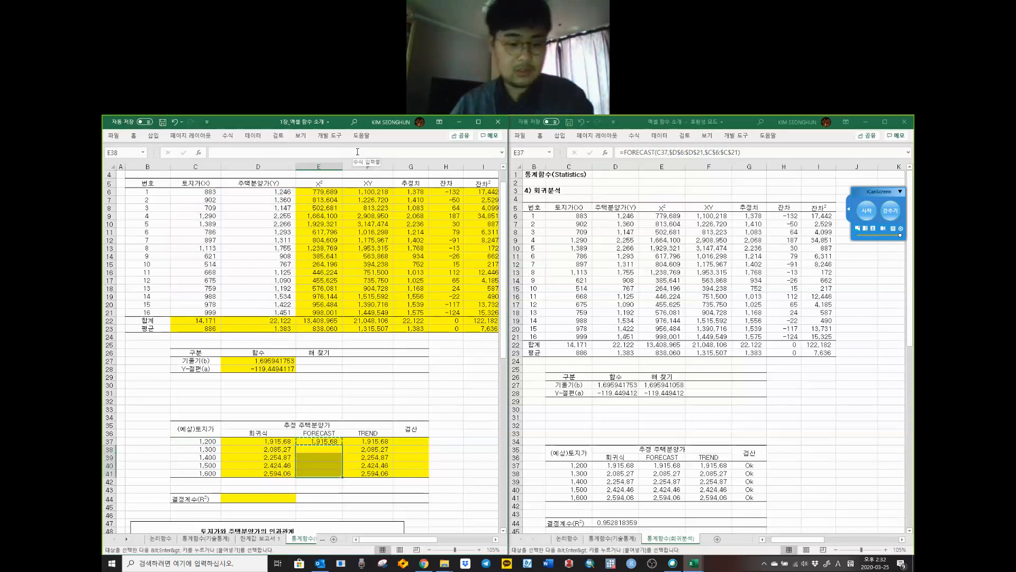
right_click(321, 467)
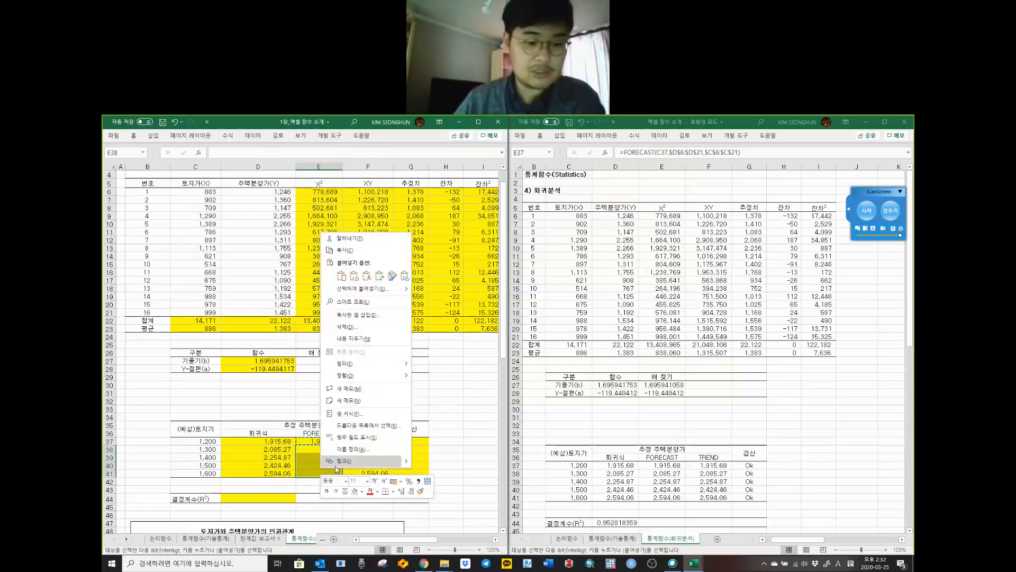
left_click(366, 276)
left_click(411, 429)
Step: Copy the reference workbook's 검산 formula =IF(AND(D37=E37,E37=F37),"Ok","False") into G37 of the practice workbook
left_click(759, 469)
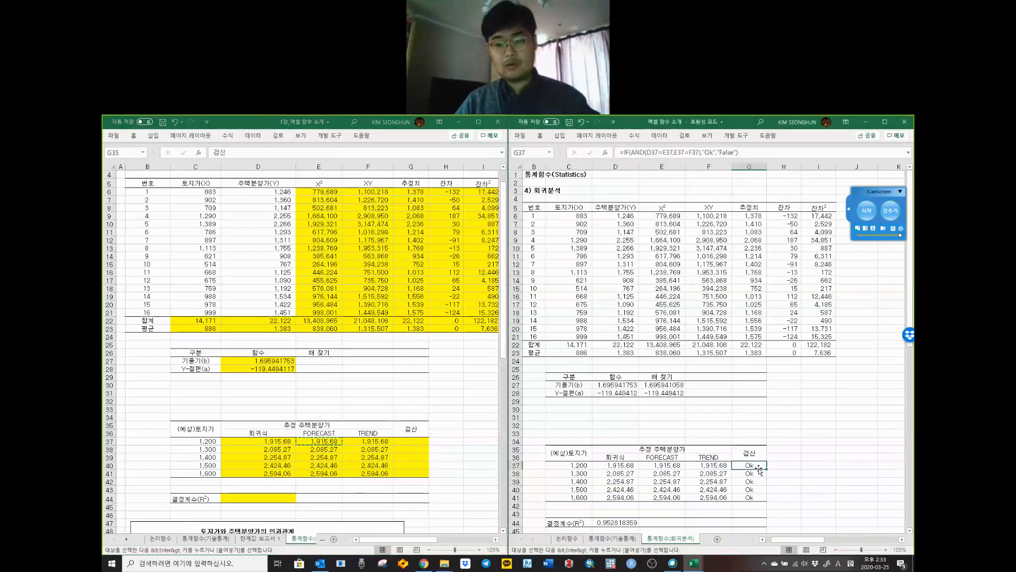
left_click(736, 152)
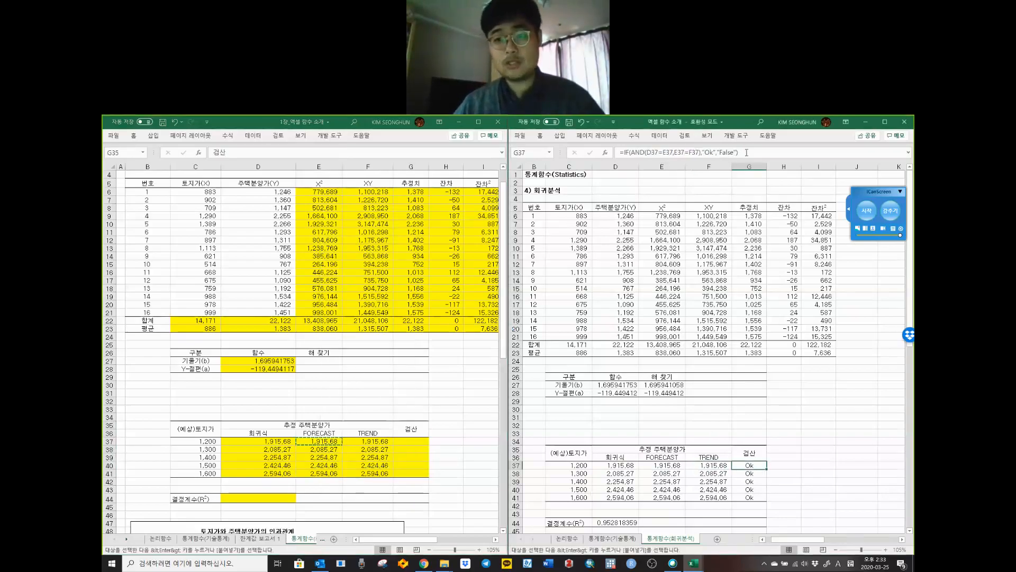
left_click_drag(739, 153, 495, 146)
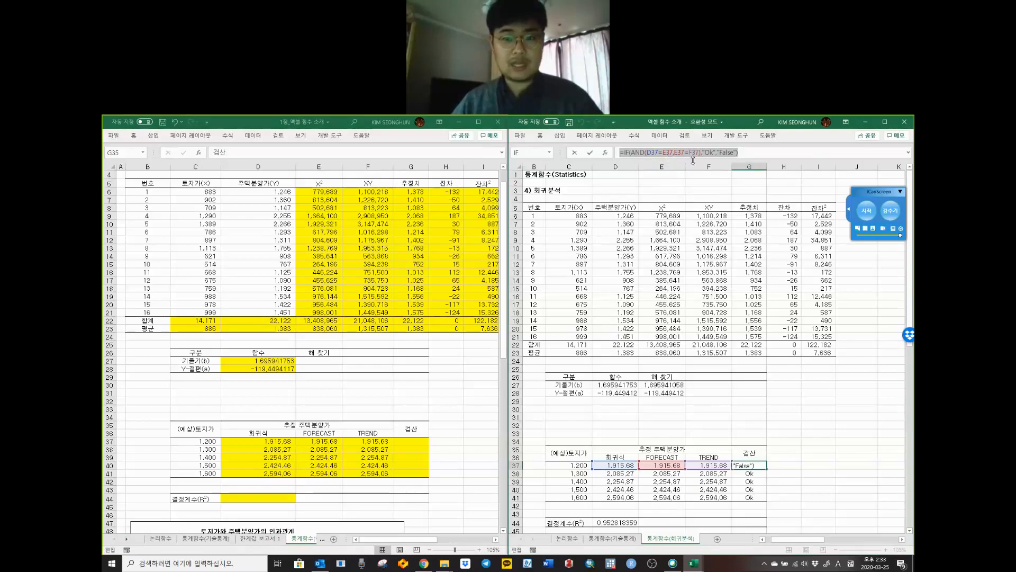
left_click(590, 152)
left_click(411, 440)
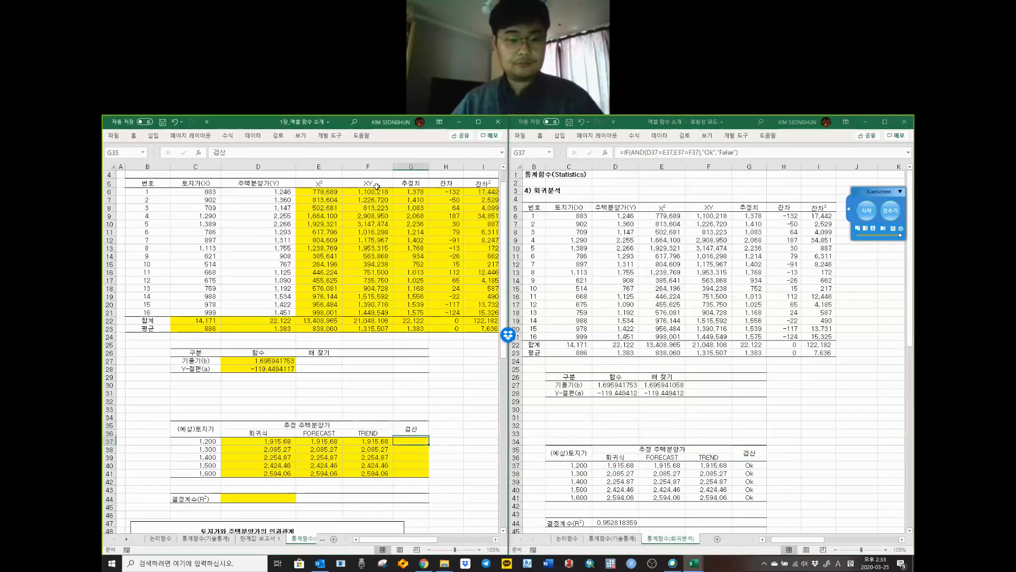
left_click(401, 154)
key("ctrl+v")
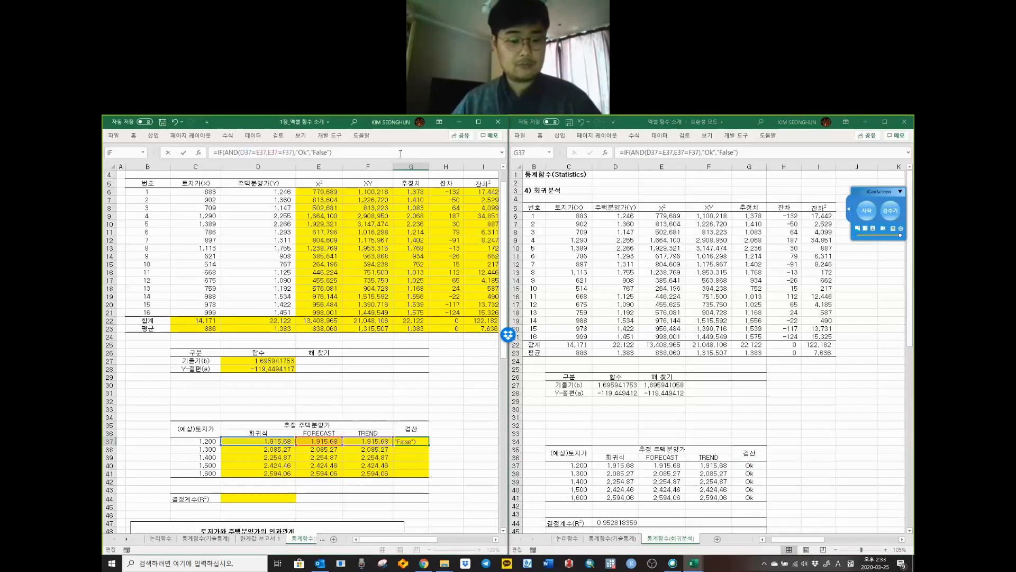
Step: Commit the 검산 formula in G37 and copy it down to G41, pasting formulas only
left_click(409, 442)
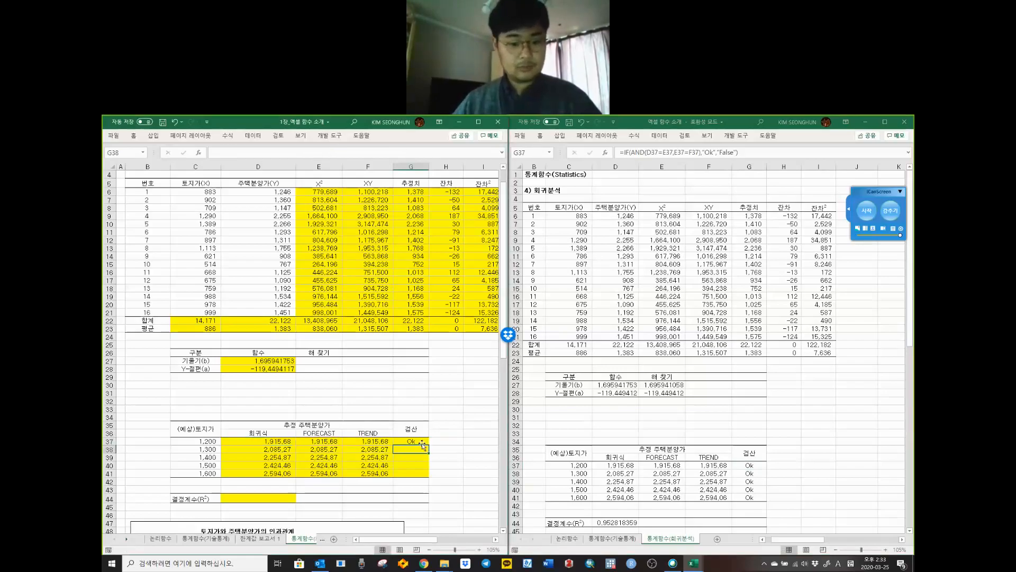
key("ctrl+c")
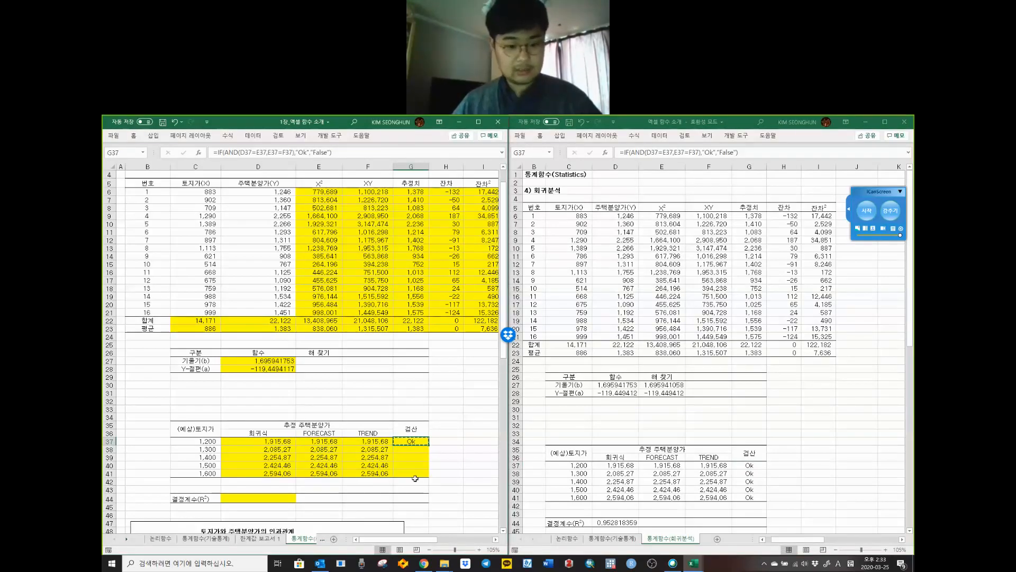
left_click(421, 474, "shift")
right_click(417, 464)
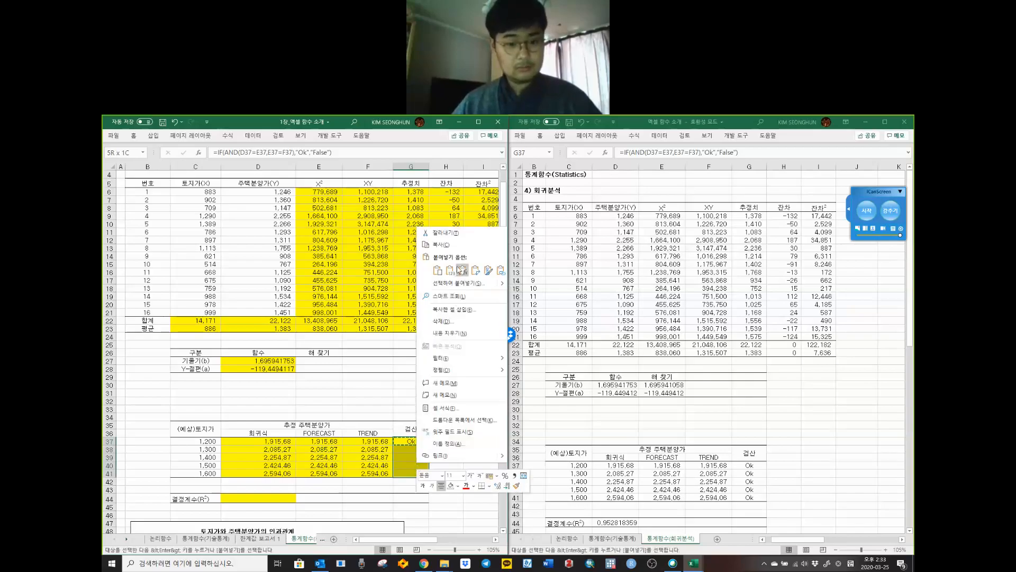
left_click(466, 272)
left_click(446, 465)
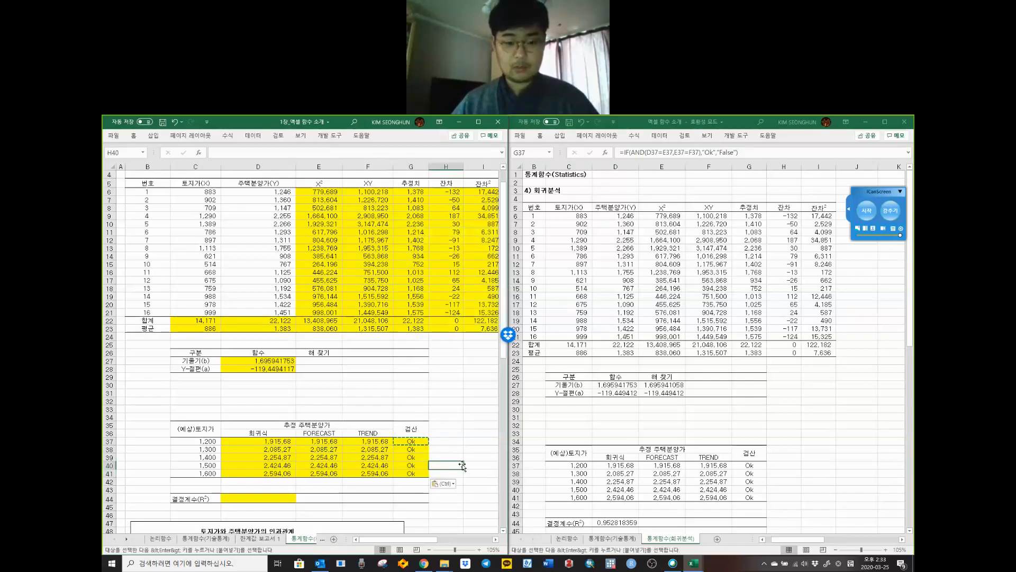
Step: Open the reference workbook's 결정계수(R²) formula in D44 and read the VARP function's help page, highlighting its description
scroll(452, 449, "down", 1)
left_click(615, 523)
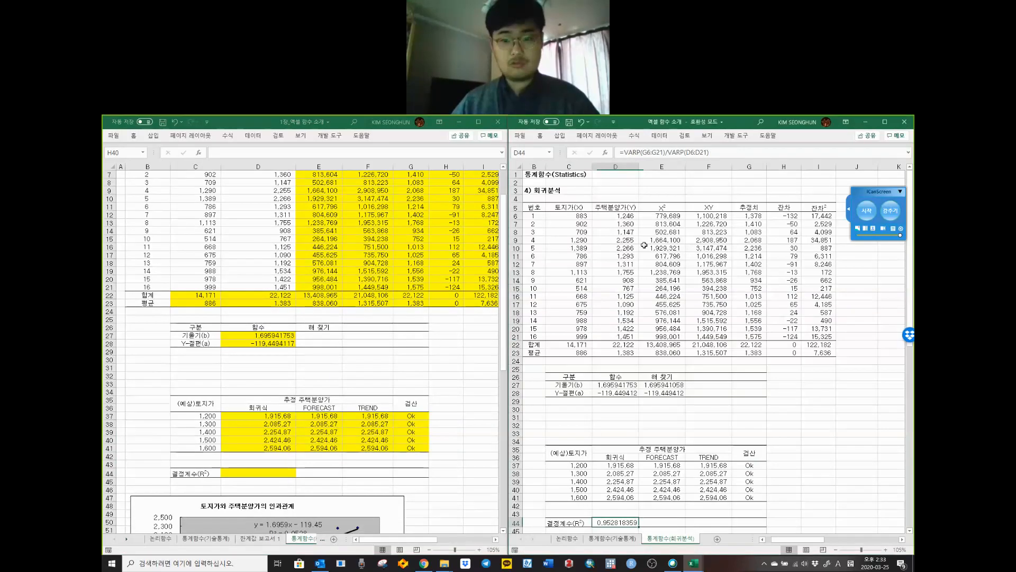
left_click(716, 152)
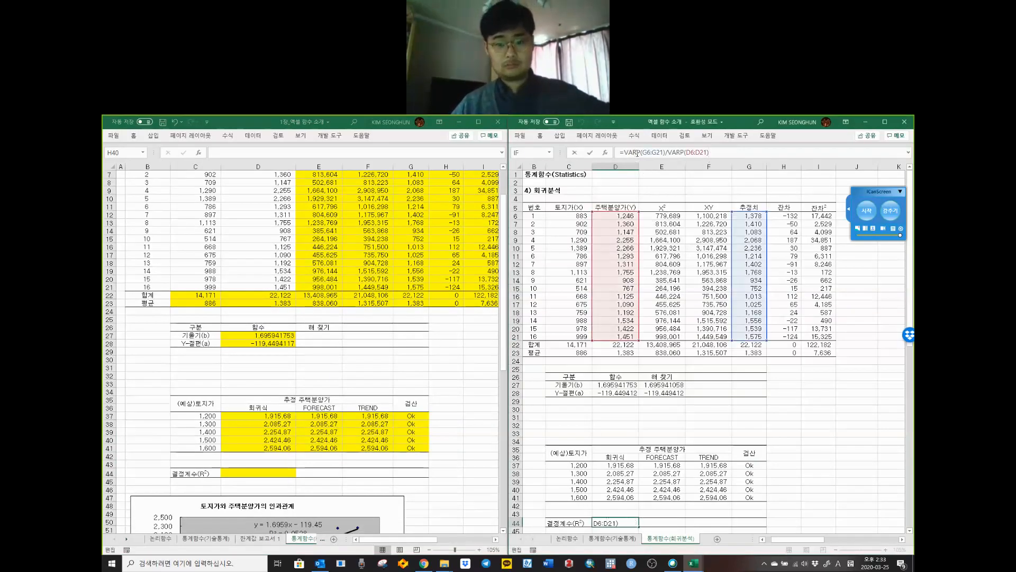
left_click(635, 170)
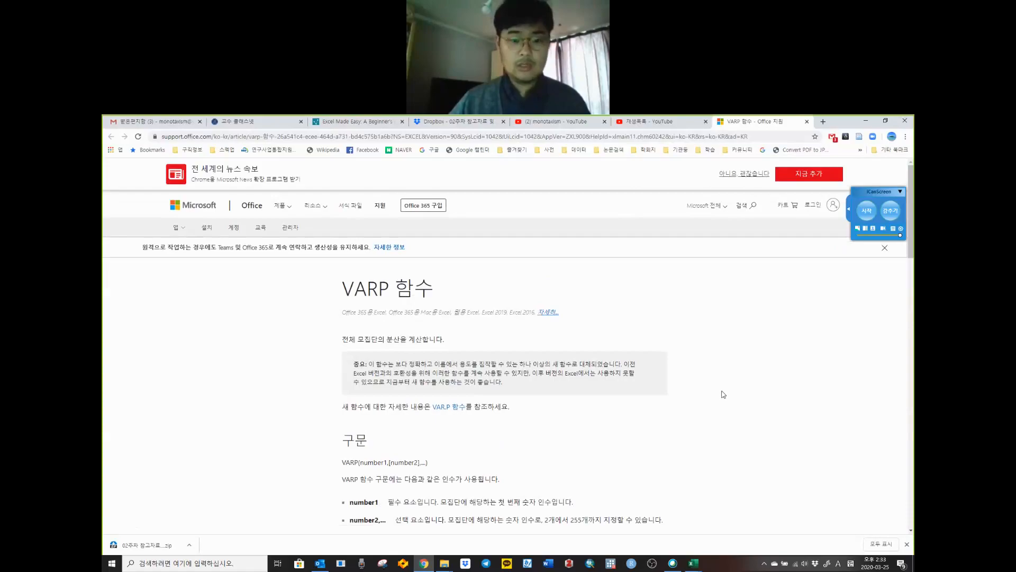
left_click_drag(341, 342, 514, 345)
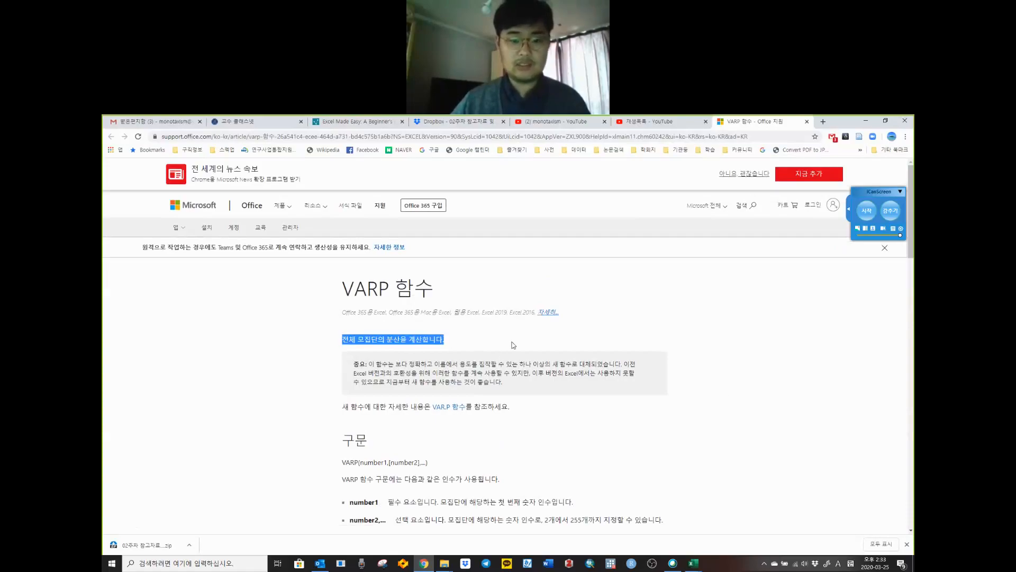
left_click(514, 345)
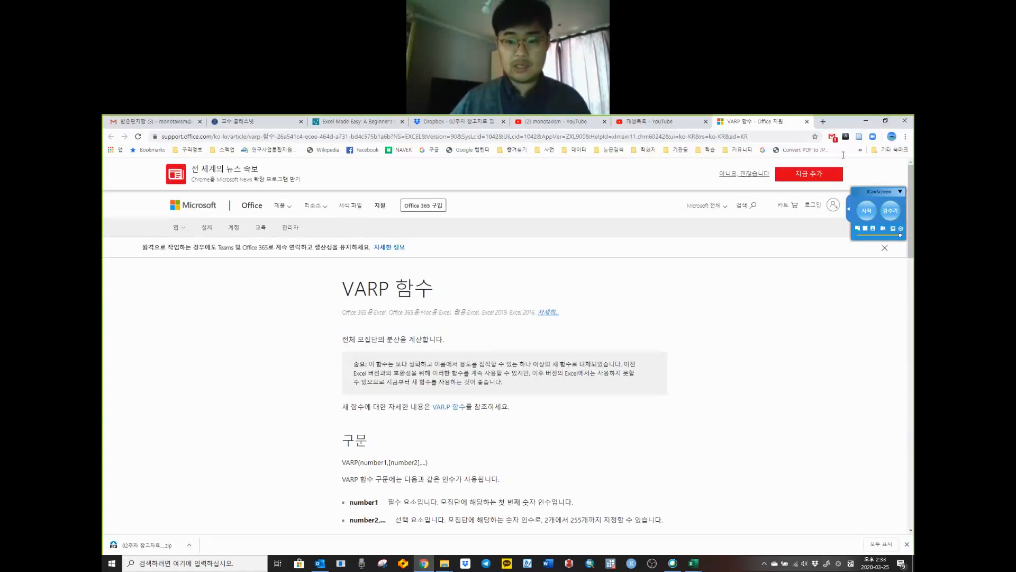
left_click(865, 121)
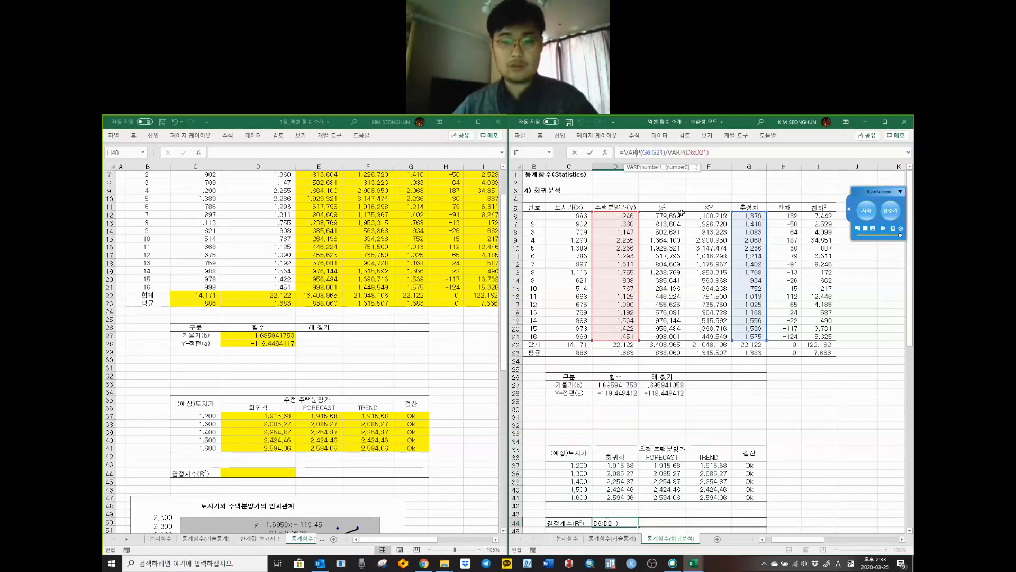
Step: Copy the reference formula =VARP(G6:G21)/VARP(D6:D21) into the 결정계수(R²) cell D44 of the practice workbook
left_click(713, 152)
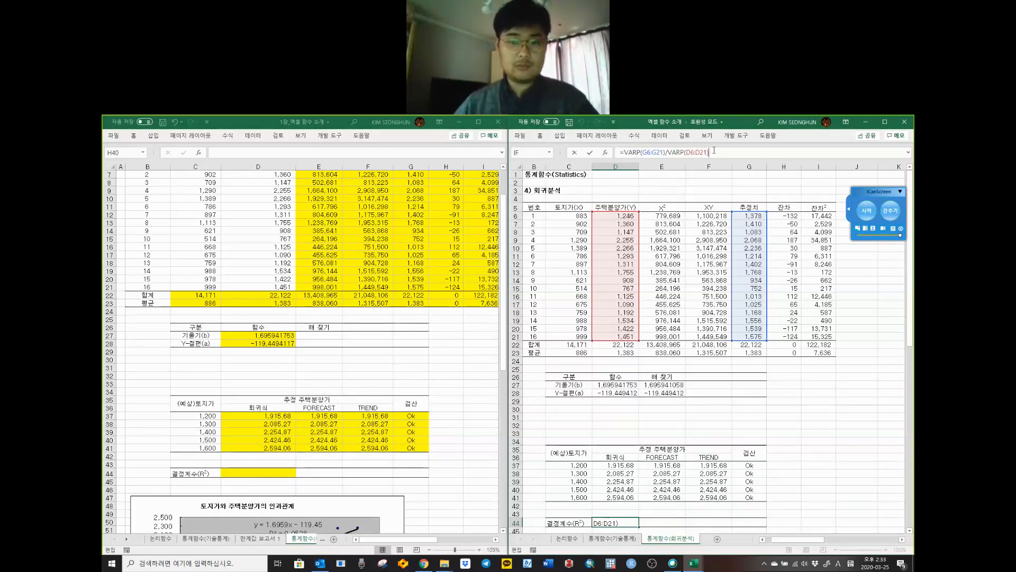
left_click(640, 152)
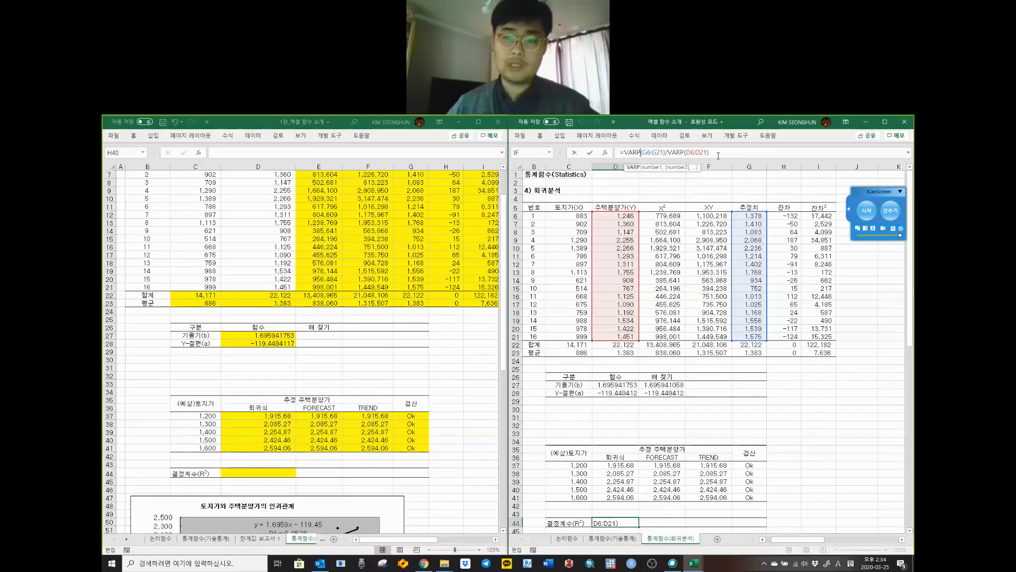
triple_click(668, 155)
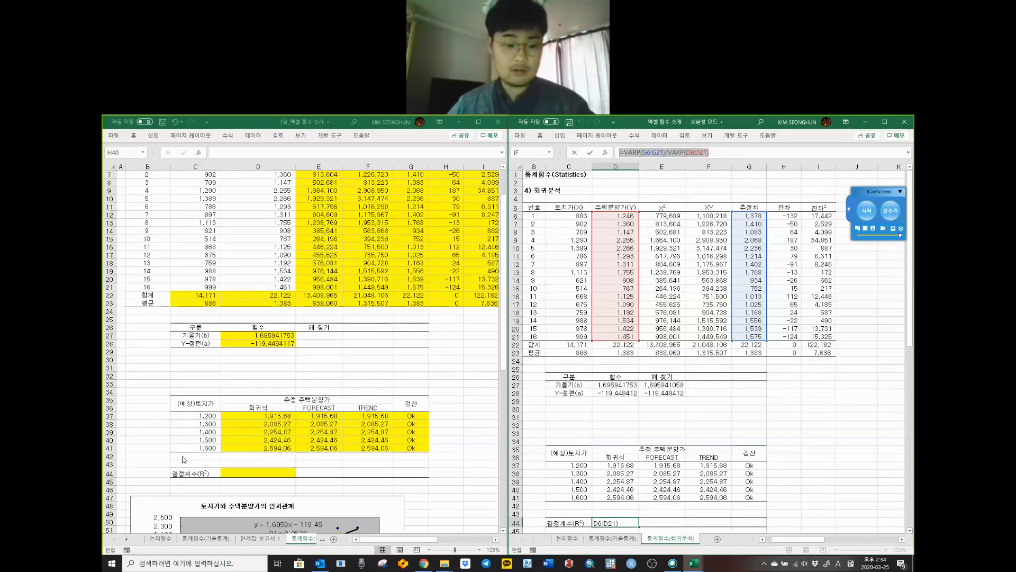
left_click(250, 474)
left_click(253, 471)
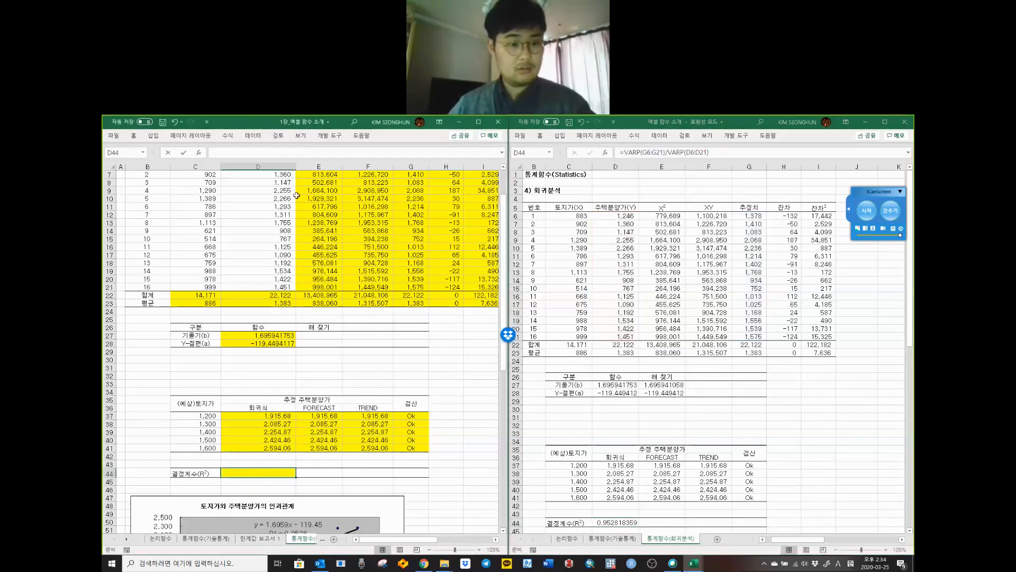
left_click(291, 152)
key("ctrl+v")
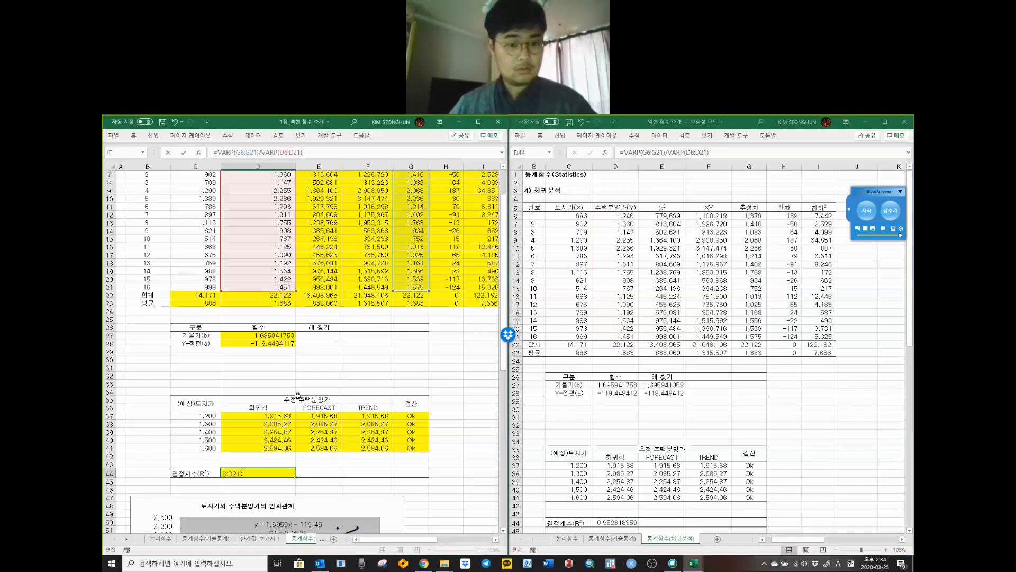
key("Return")
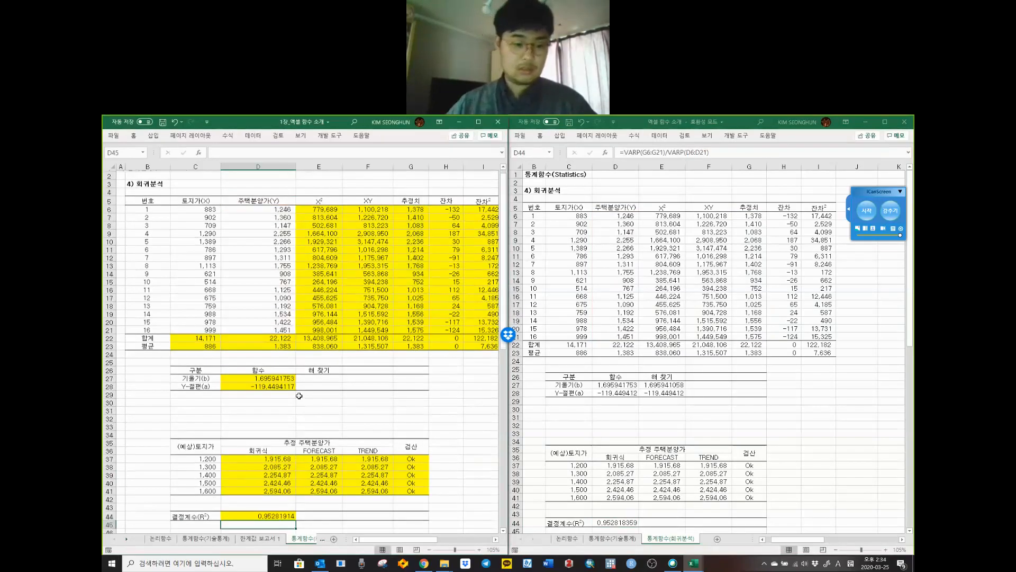
Step: Compare the practice workbook's 결정계수 in D44 with the R² label on the 토지가와 주택분양가의 인과관계 chart
scroll(382, 428, "down", 2)
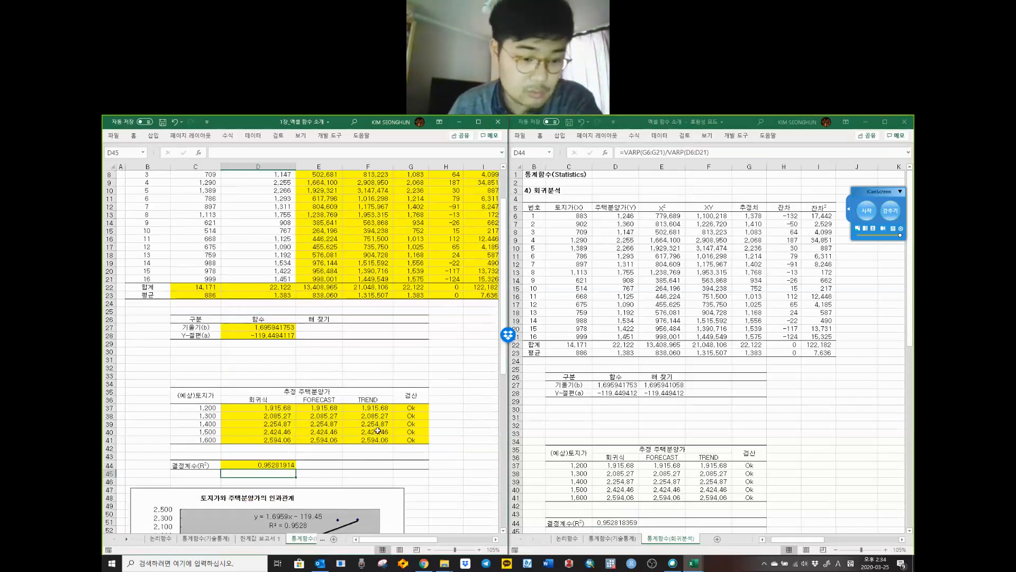
left_click(291, 465)
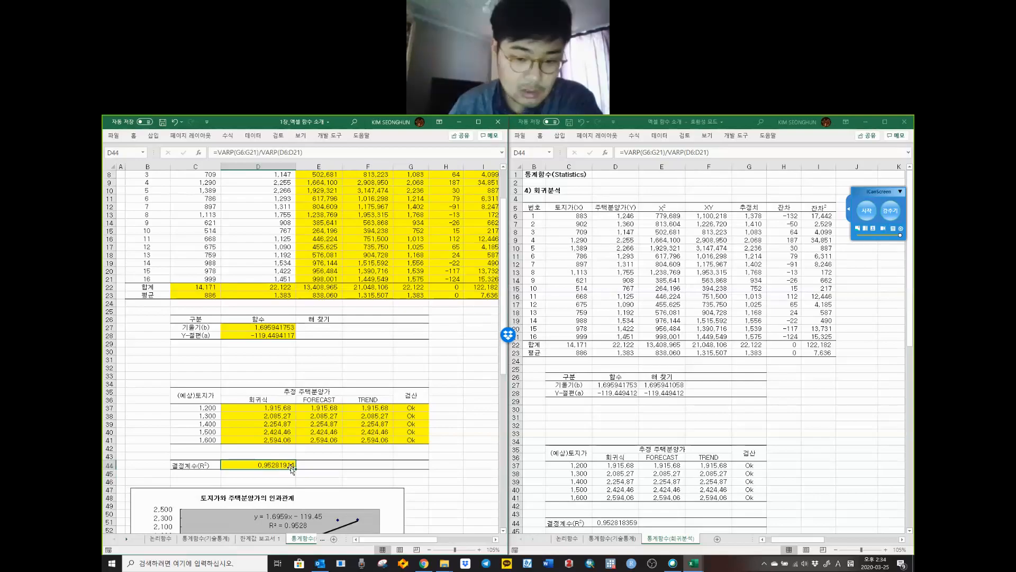
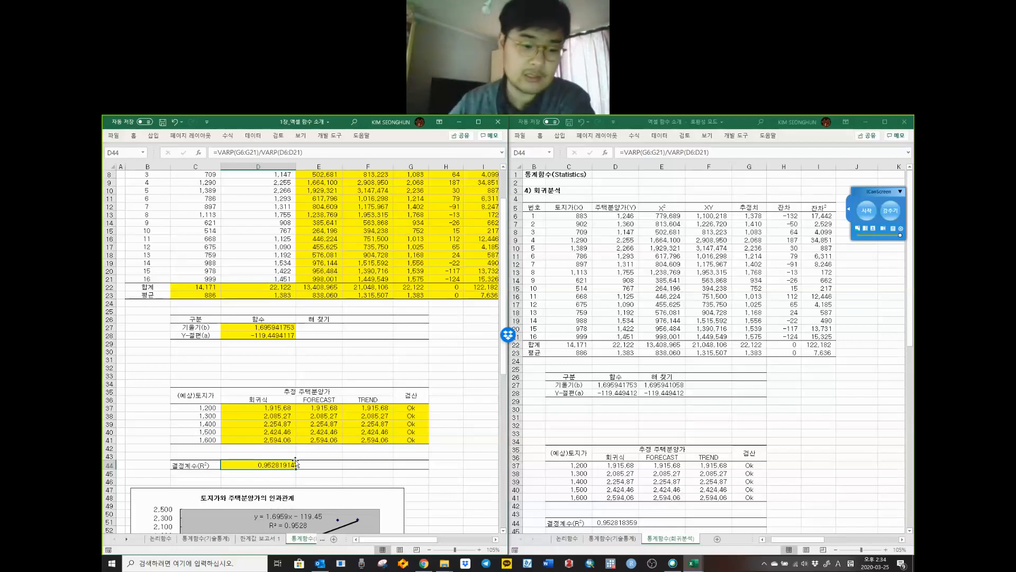
scroll(369, 461, "down", 4)
scroll(369, 459, "down", 3)
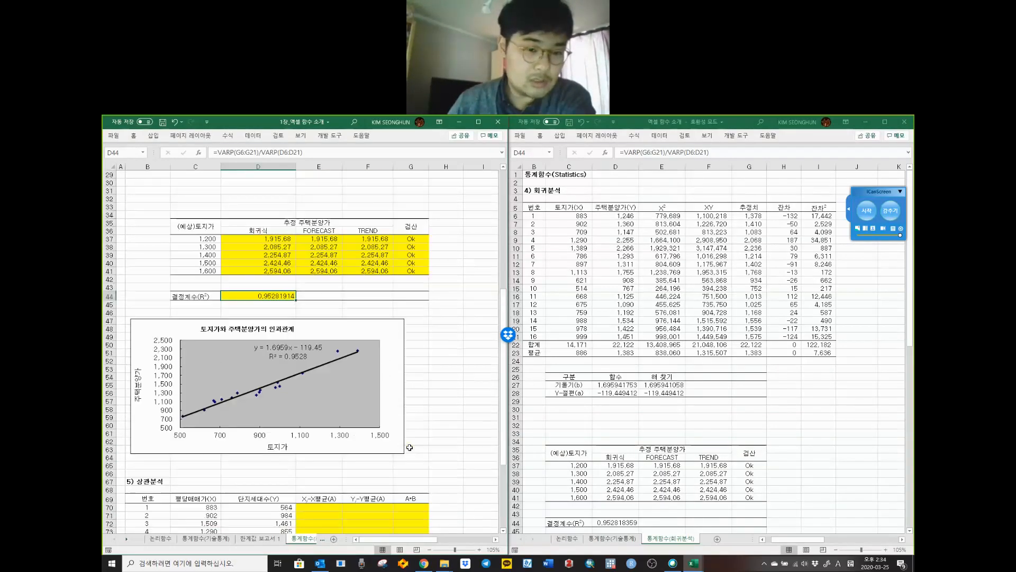
scroll(369, 315, "up", 9)
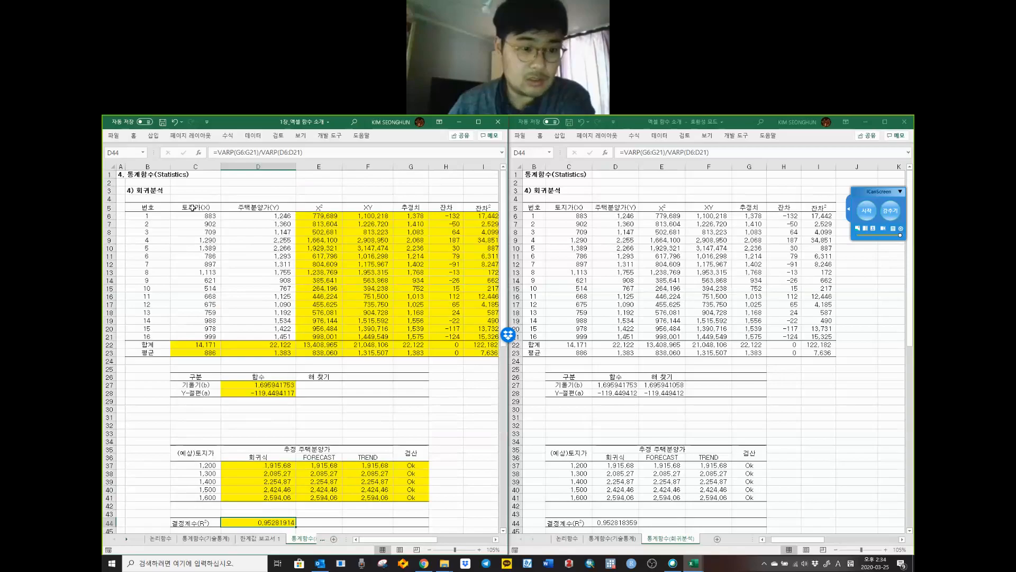
Step: Highlight the 토지가(X) and 주택분양가(Y) data, then examine the 추세선 options of the 주택분양가(Y) scatter chart in the maximized practice workbook
left_click_drag(228, 264, 254, 337)
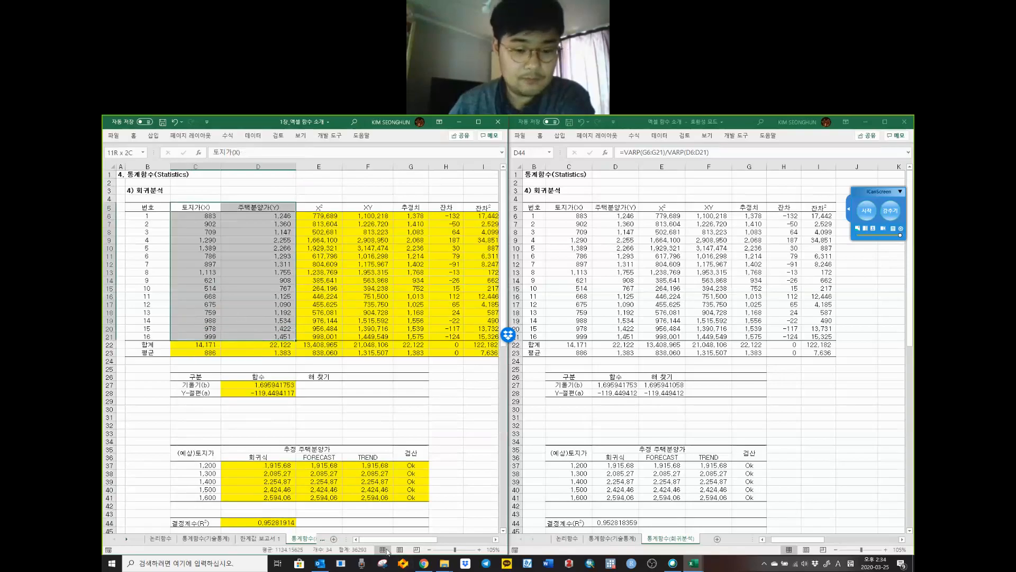
left_click_drag(394, 540, 449, 540)
left_click(404, 210)
left_click(478, 122)
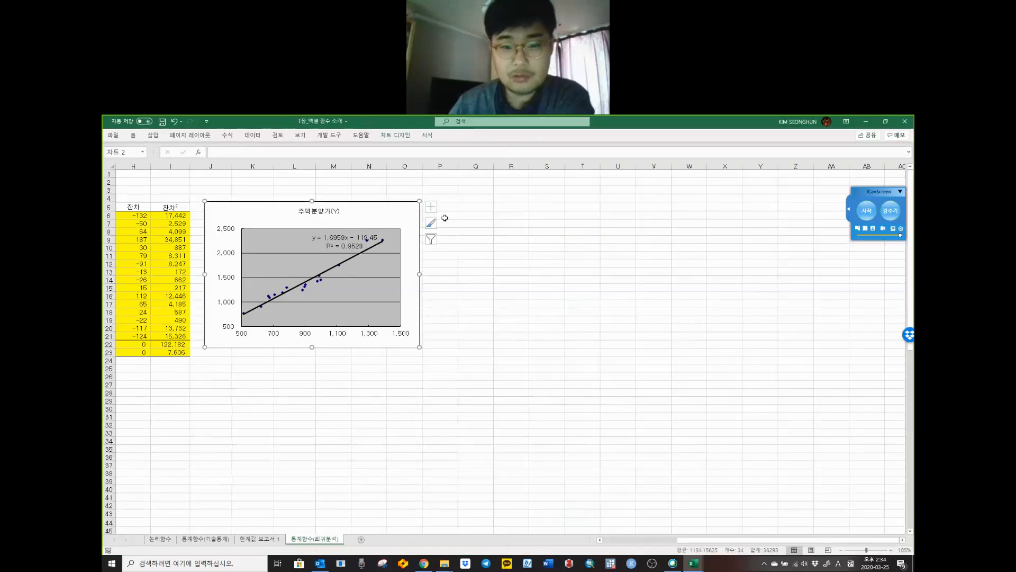
left_click(430, 239)
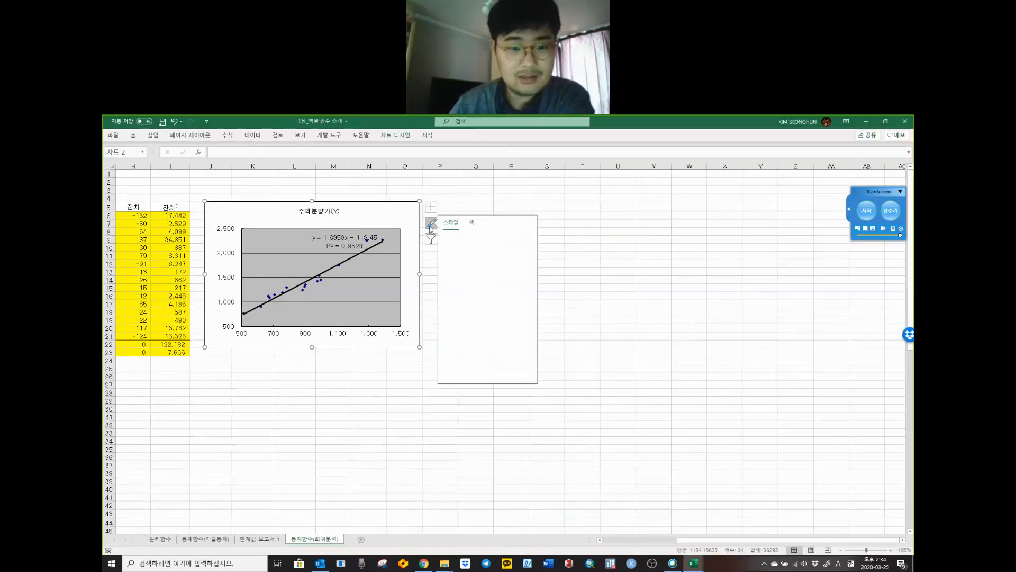
left_click(429, 208)
left_click(401, 213)
left_click(428, 208)
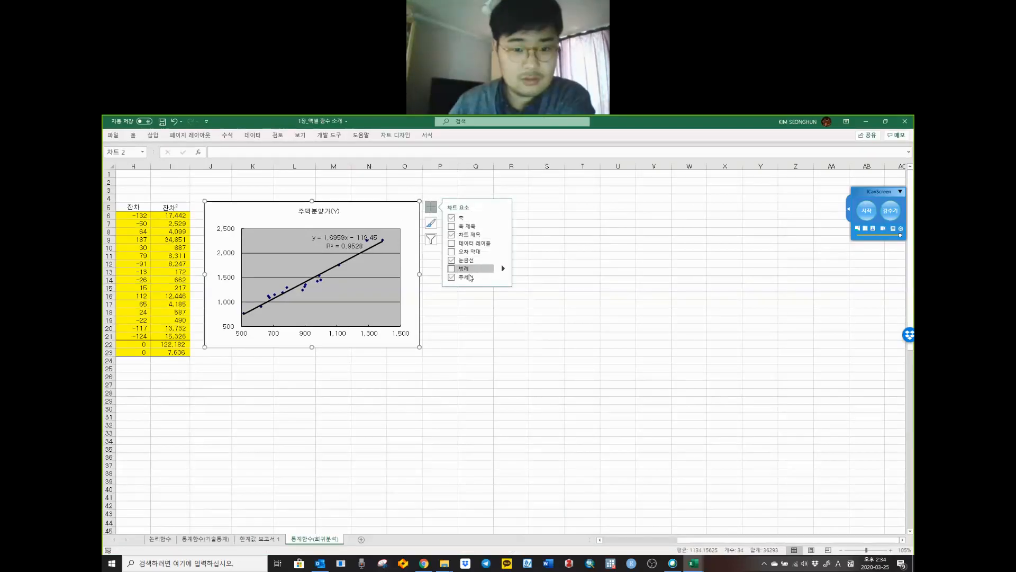
left_click(503, 278)
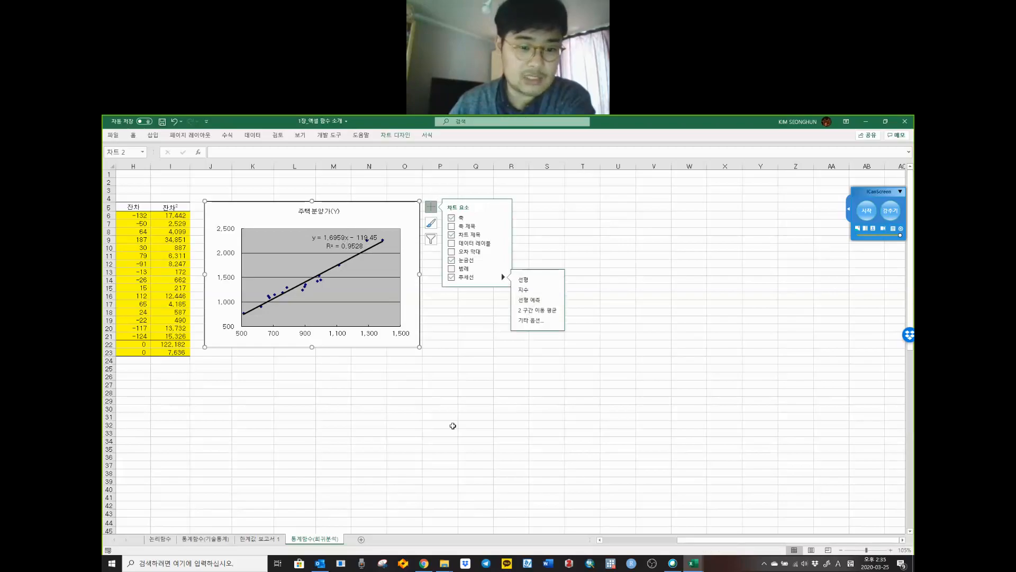
left_click(385, 399)
left_click(311, 397)
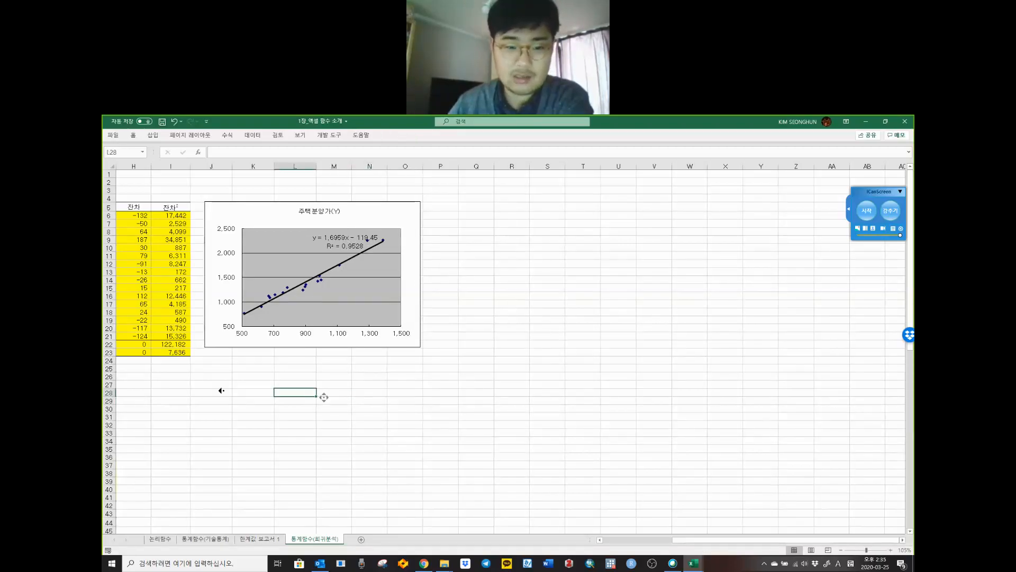
Step: Review the practice sheet down through the regression chart to the blank 5) 상관분석 table and its 공분산 and 상관계수 formulas
scroll(398, 380, "left", 3)
left_click(455, 361)
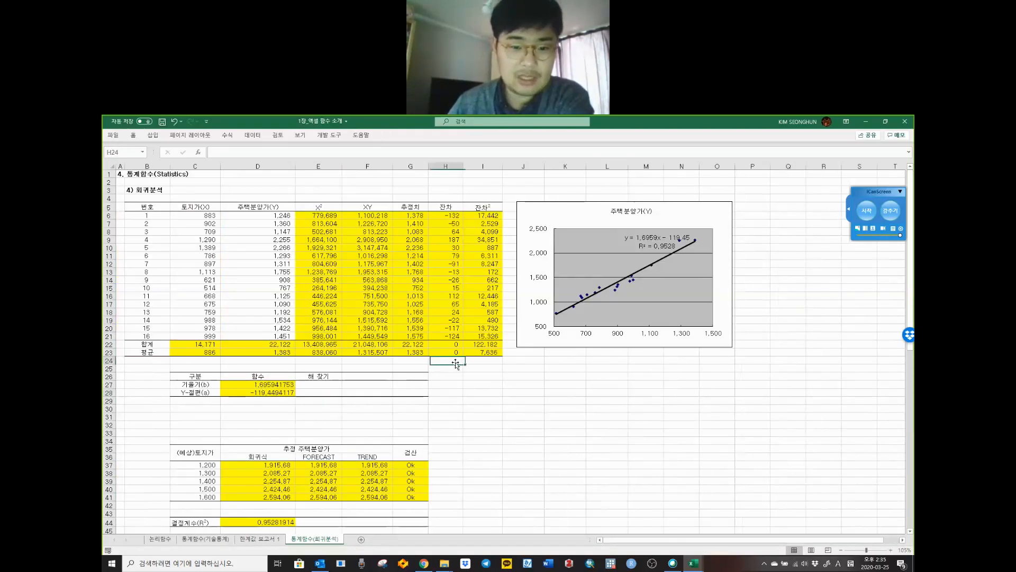
left_click(412, 405)
scroll(411, 405, "down", 7)
scroll(412, 405, "down", 5)
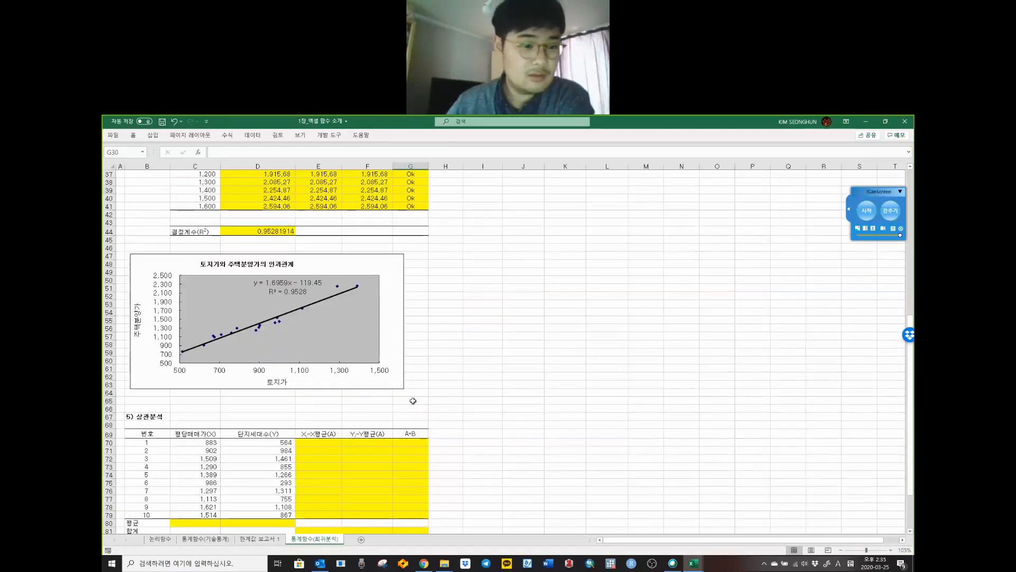
left_click(463, 378)
scroll(462, 385, "down", 6)
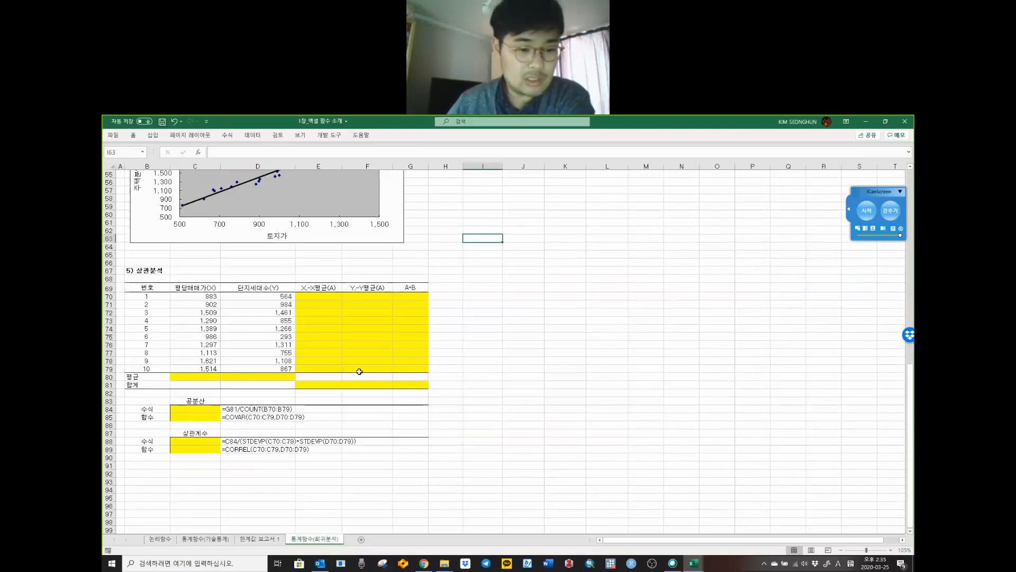
left_click(324, 297)
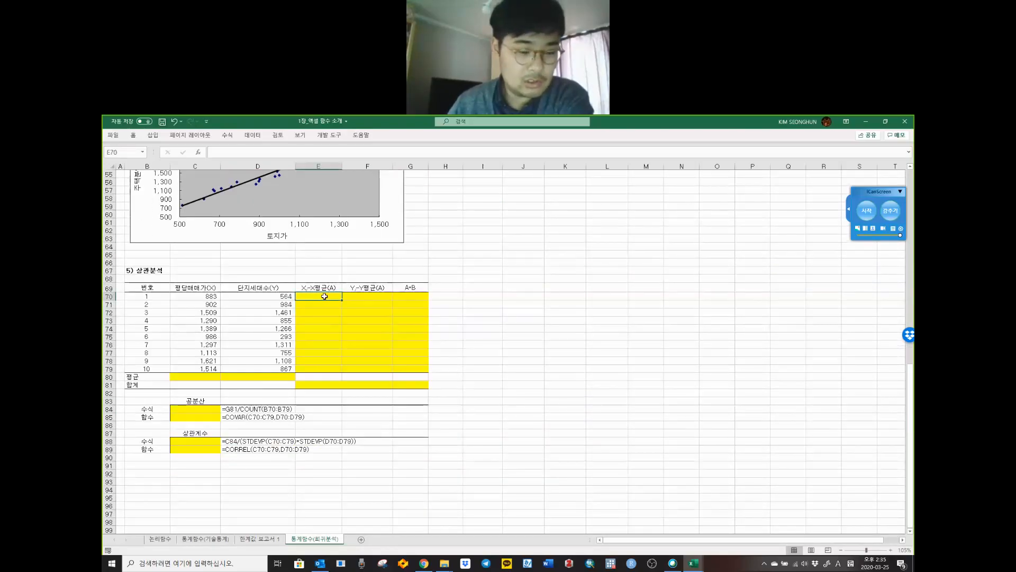
left_click(287, 406)
Step: Place the practice workbook side by side with the reference workbook and show the reference's 5) 상관분석 section
left_click_drag(646, 123, 102, 331)
left_click(619, 416)
scroll(620, 415, "down", 7)
scroll(622, 416, "down", 20)
scroll(621, 408, "up", 7)
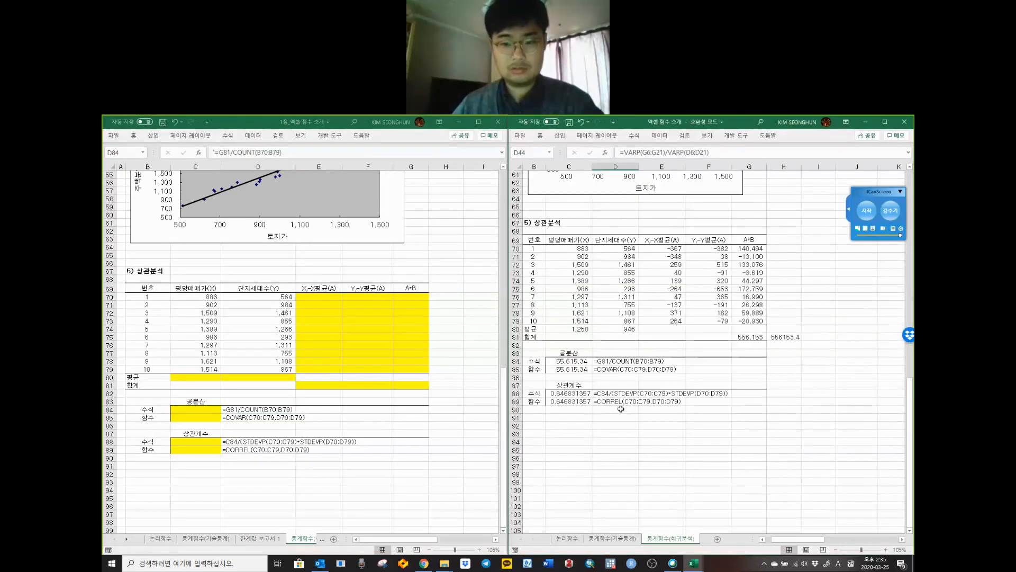
scroll(621, 409, "up", 1)
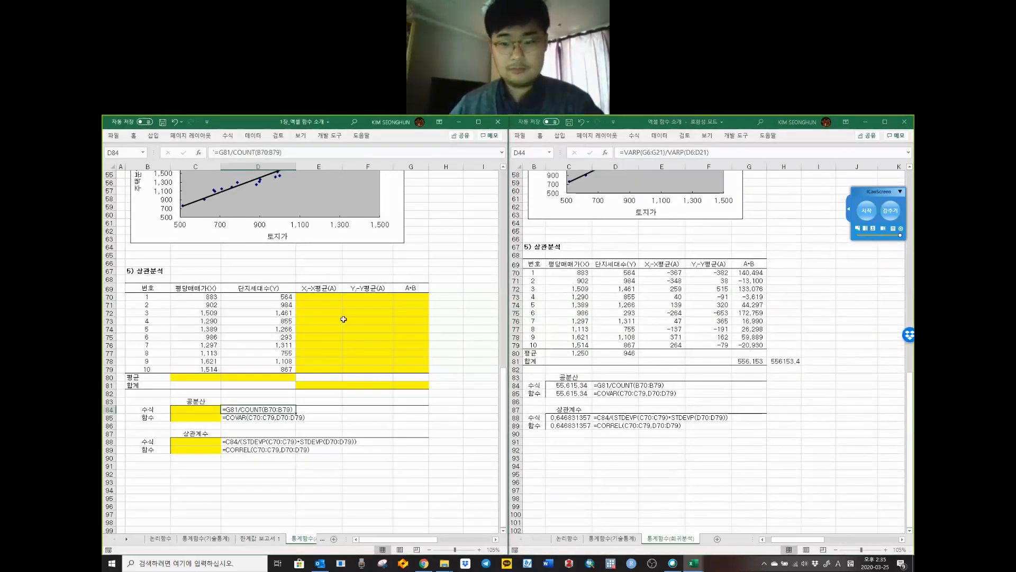
Step: Examine the reference workbook's formula for the first Xi-X평균(A) value in E70
left_click(319, 297)
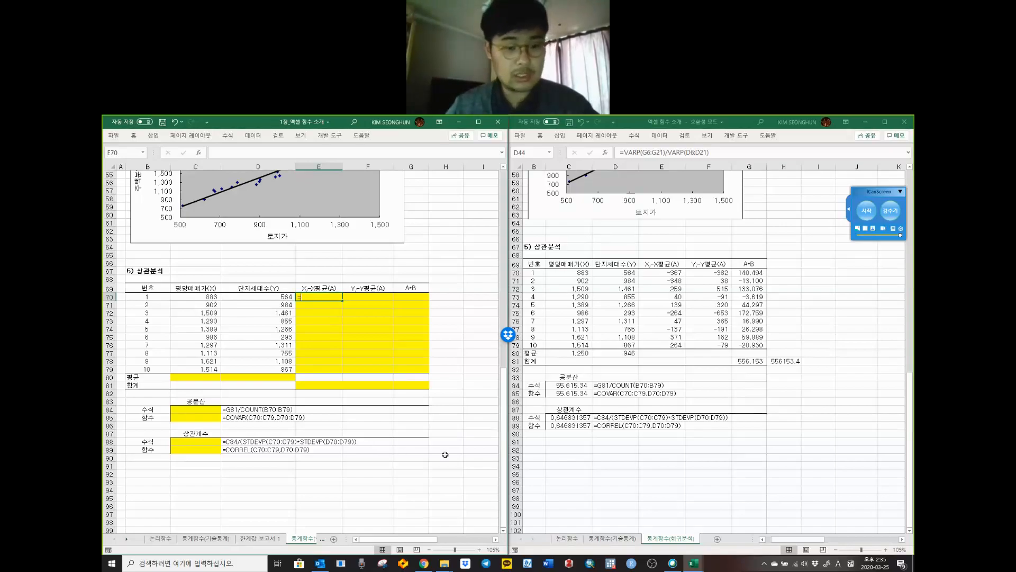
left_click(662, 271)
double_click(664, 272)
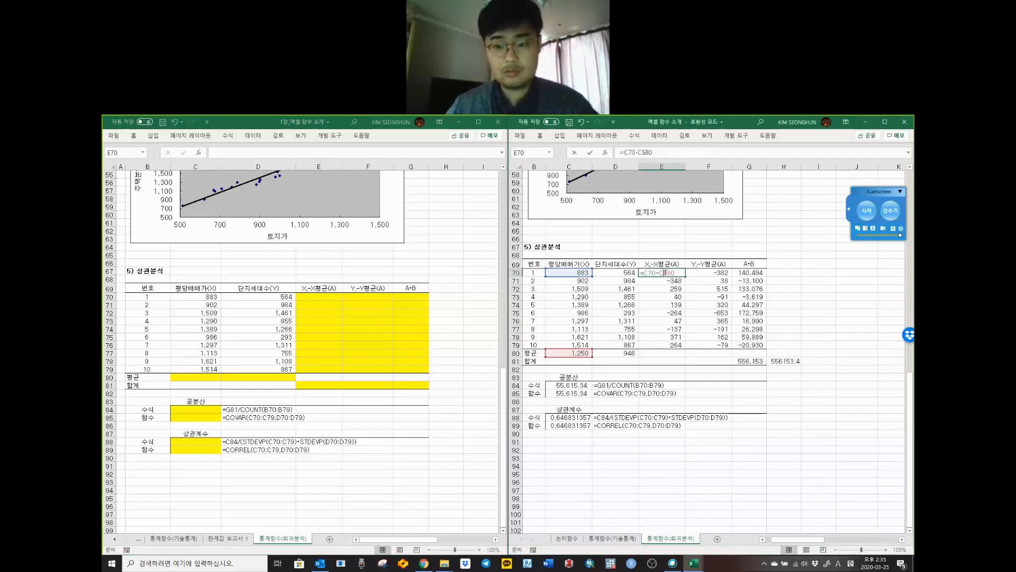
key("Escape")
Step: In C80 of the practice sheet, calculate the 평당매매가(X) average with =AVERAGE(C70:C79)
left_click(196, 384)
left_click(195, 379)
type("=")
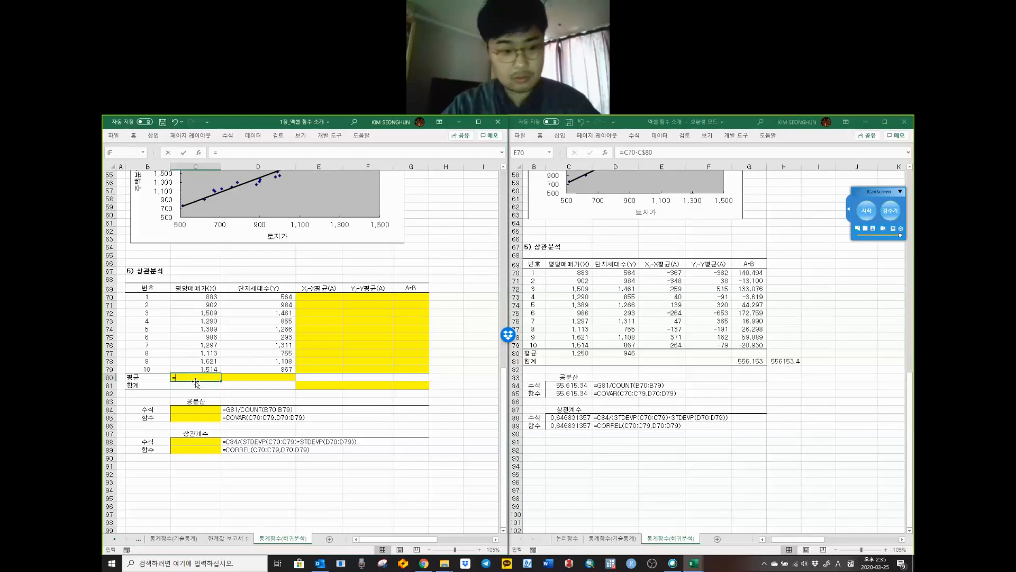
type("AVERAGE(")
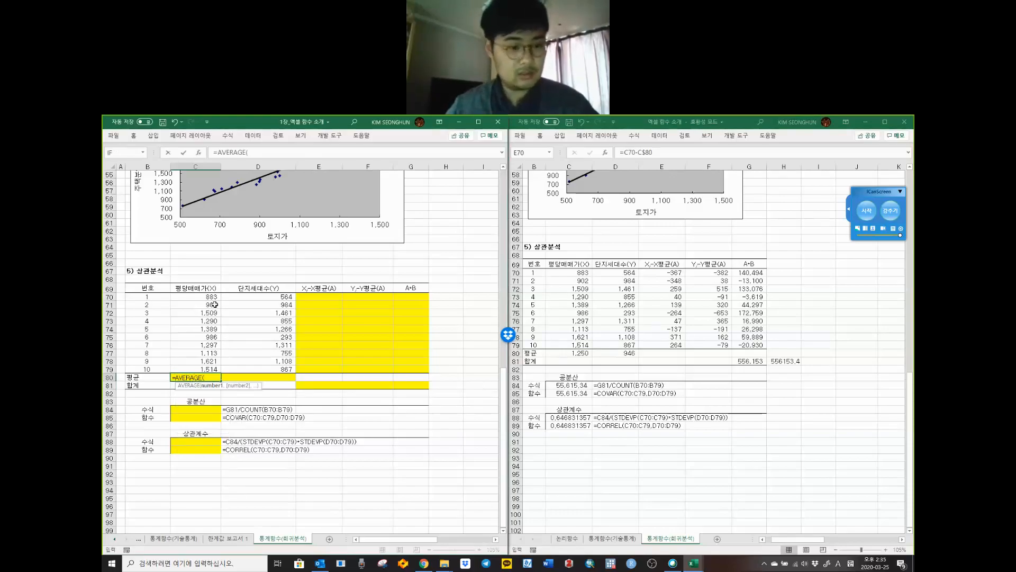
left_click_drag(209, 298, 201, 368)
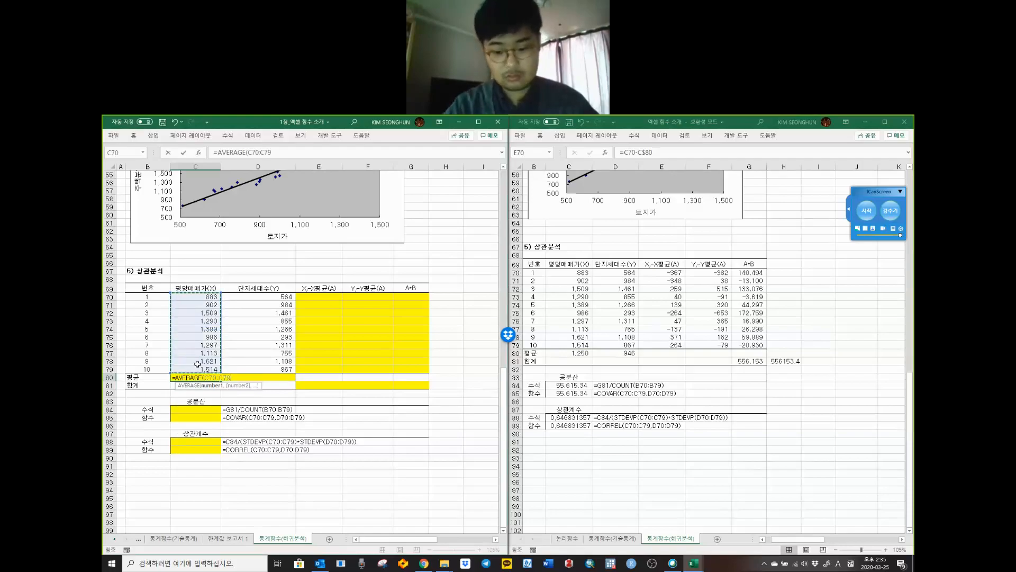
type(")")
key("Tab")
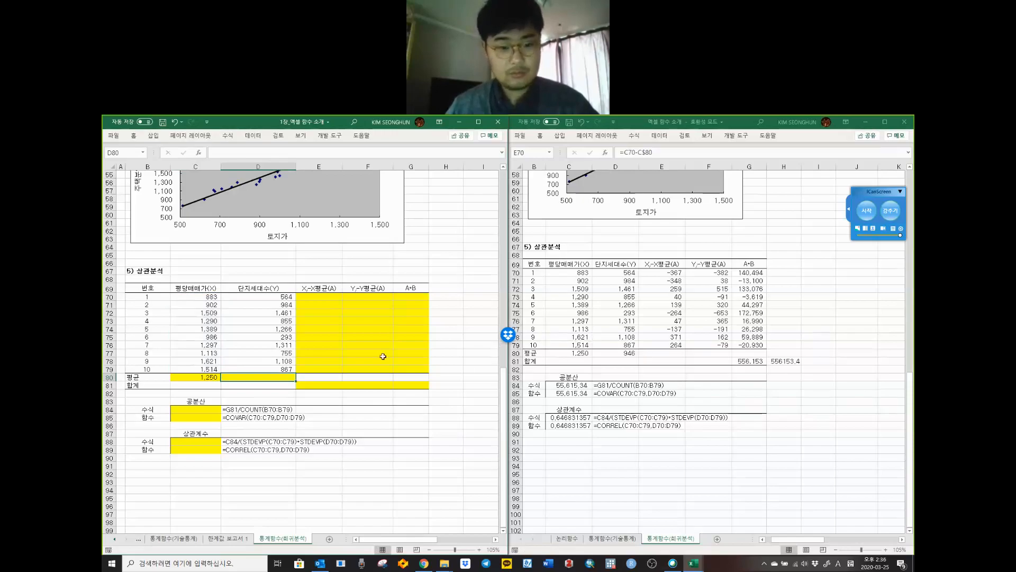
Step: Copy the average from C80 into D80 for 단지세대수(Y), pasting the formula only
left_click(201, 378)
key("ctrl+c")
left_click(233, 379)
right_click(233, 379)
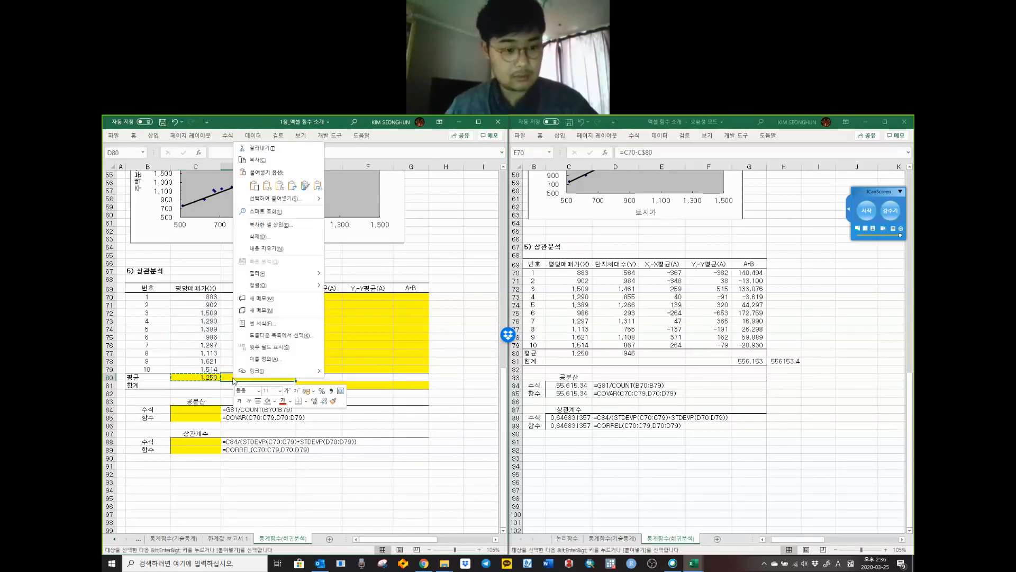
left_click(284, 190)
left_click(299, 353)
Step: Copy the reference workbook's E70 formula text, =C70-C$80, into E70 of the practice sheet
left_click(330, 297)
type("=")
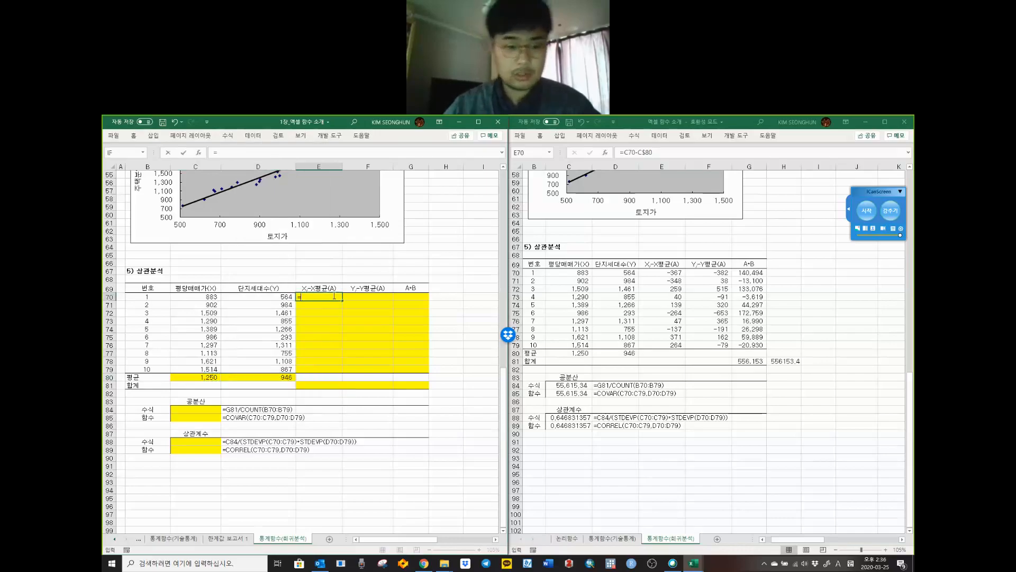
left_click(662, 272)
left_click(673, 152)
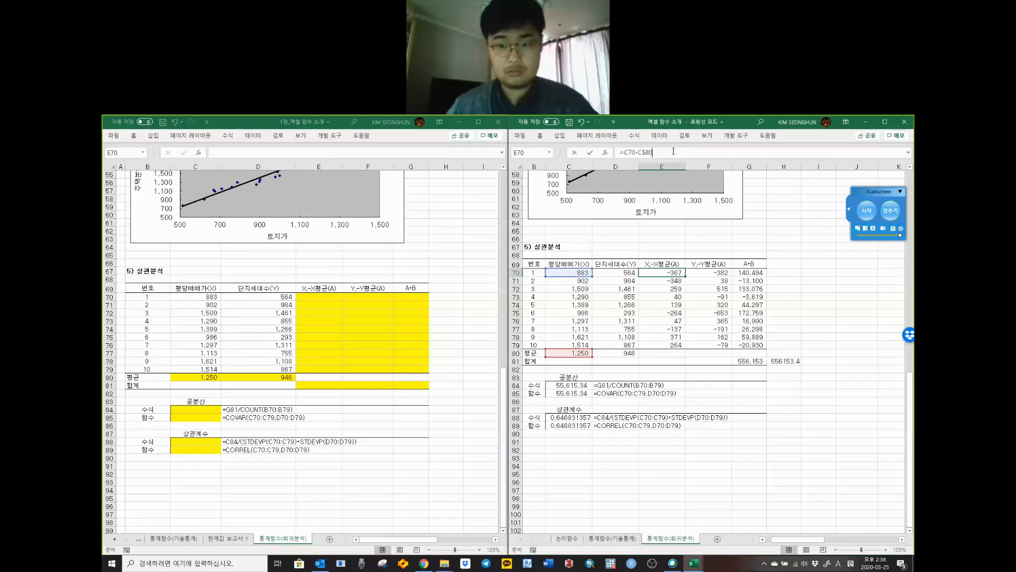
left_click(327, 294)
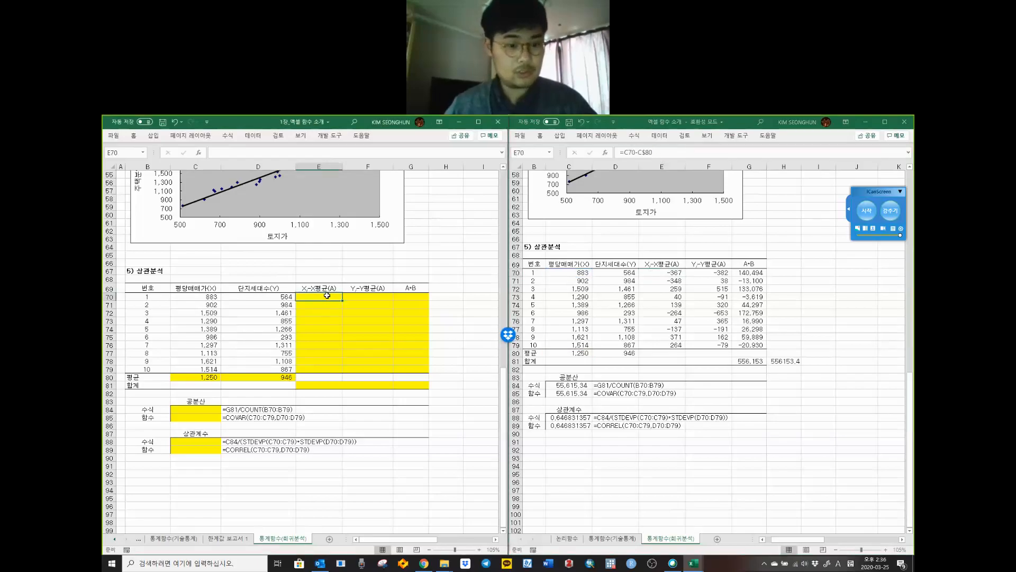
key("ctrl+v")
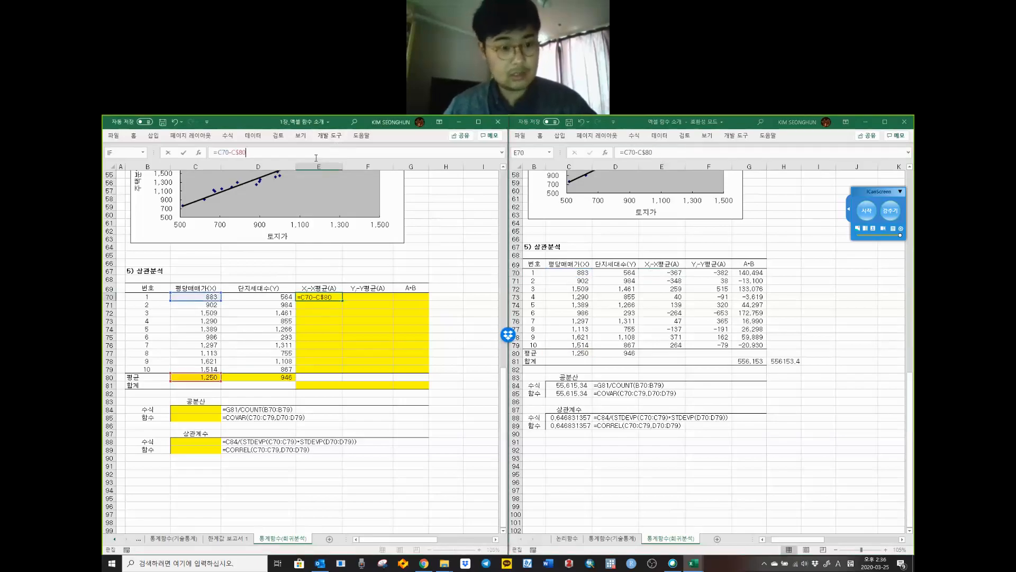
Step: Fill the Xi-X평균(A) column by copying E70 through E79, pasting formulas only
left_click(332, 297)
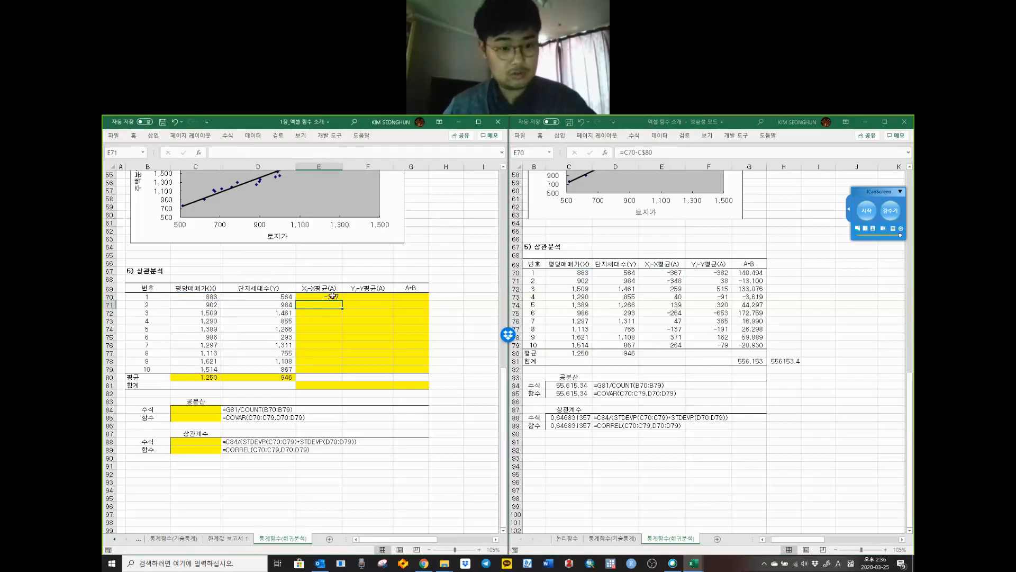
key("ctrl+c")
left_click(325, 371, "shift")
right_click(325, 371)
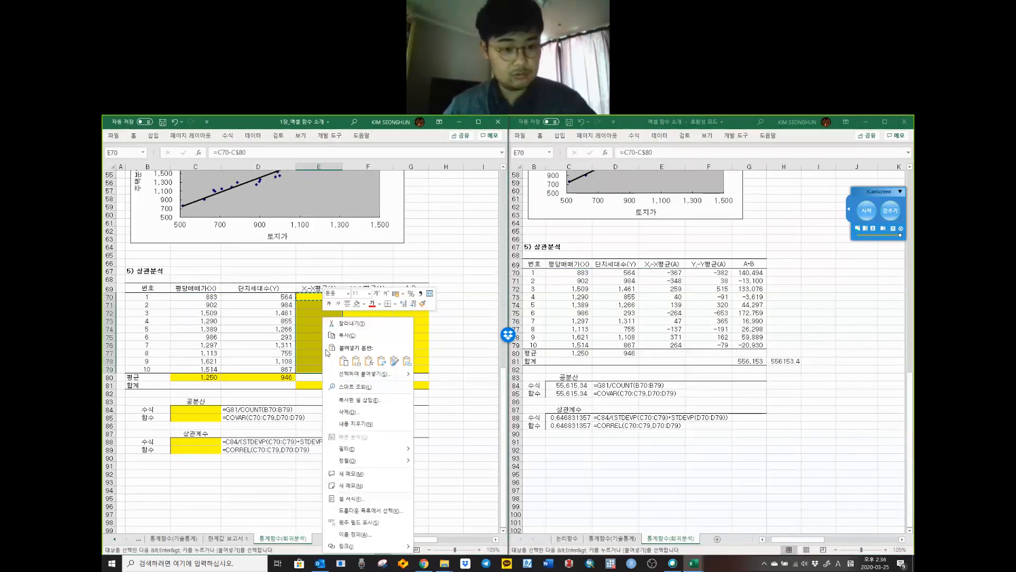
left_click(369, 362)
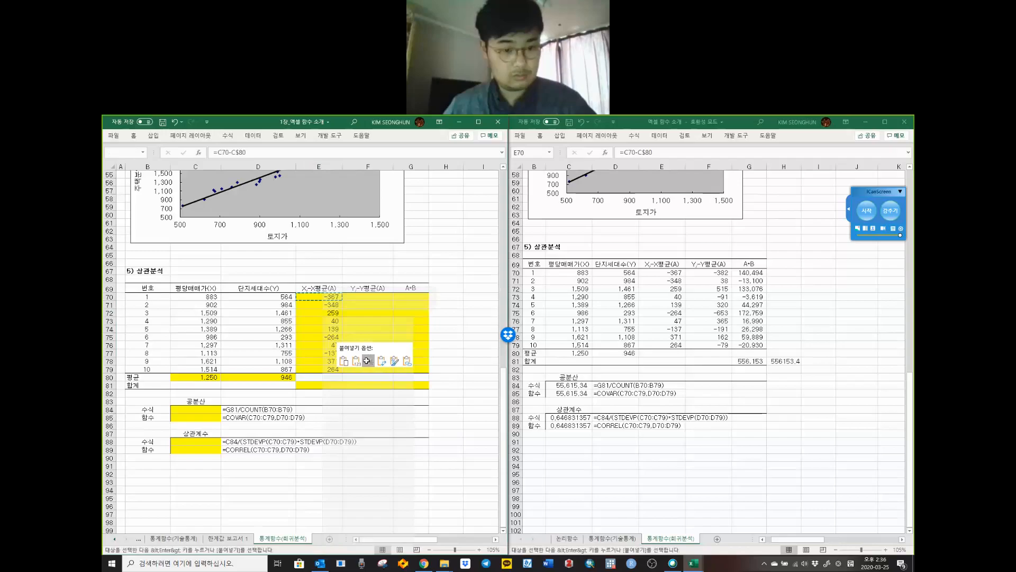
left_click(316, 327)
left_click(313, 383)
key("Escape")
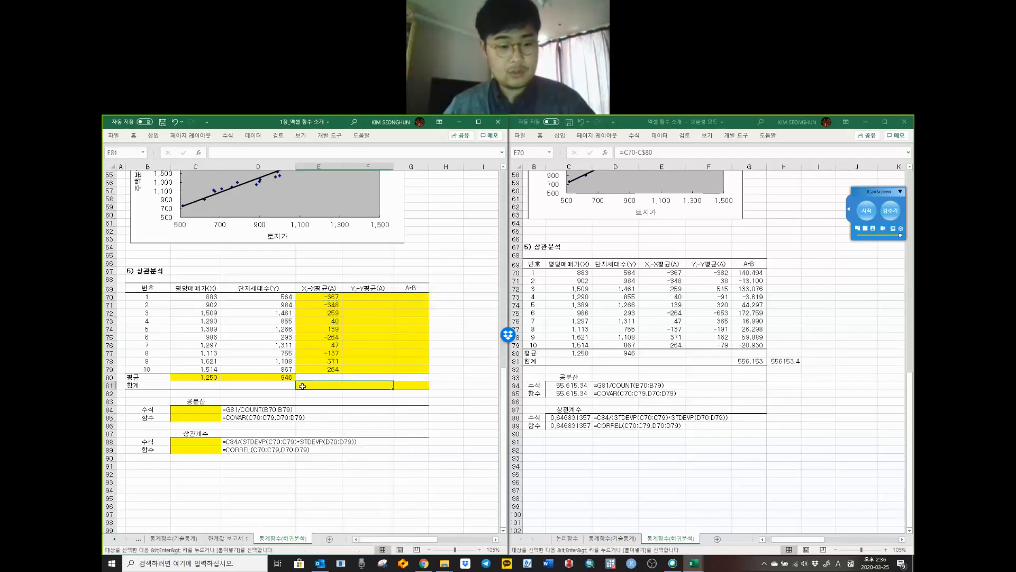
Step: Examine how the reference workbook calculates the 합계 values in G81 and H81
left_click(739, 361)
left_click(777, 361)
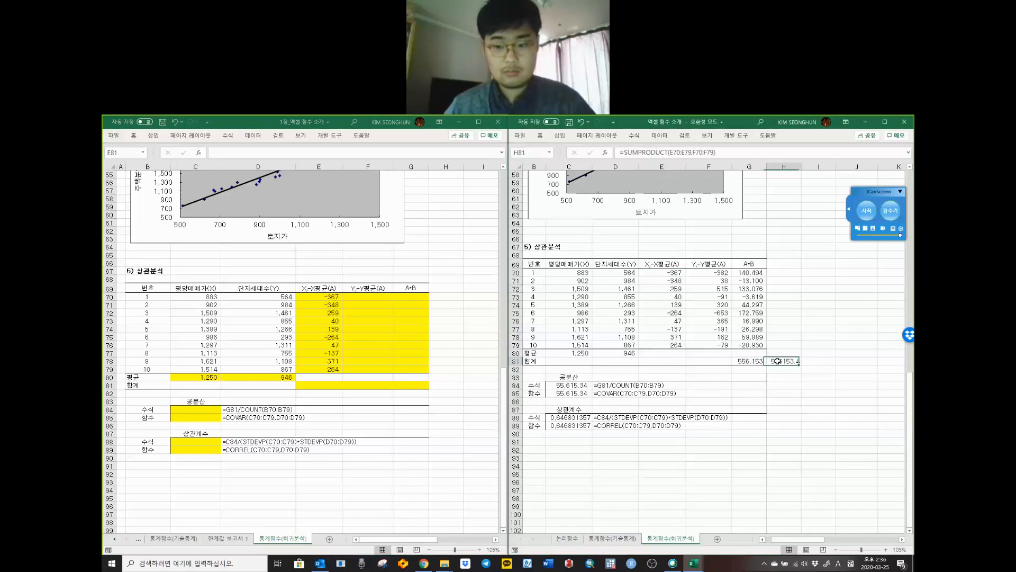
left_click(365, 385)
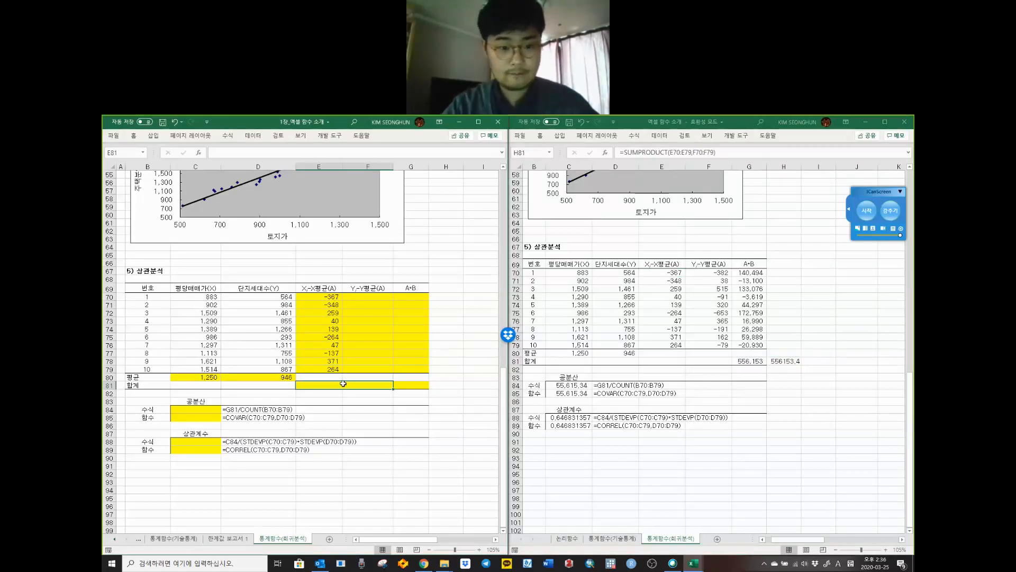
left_click(752, 359)
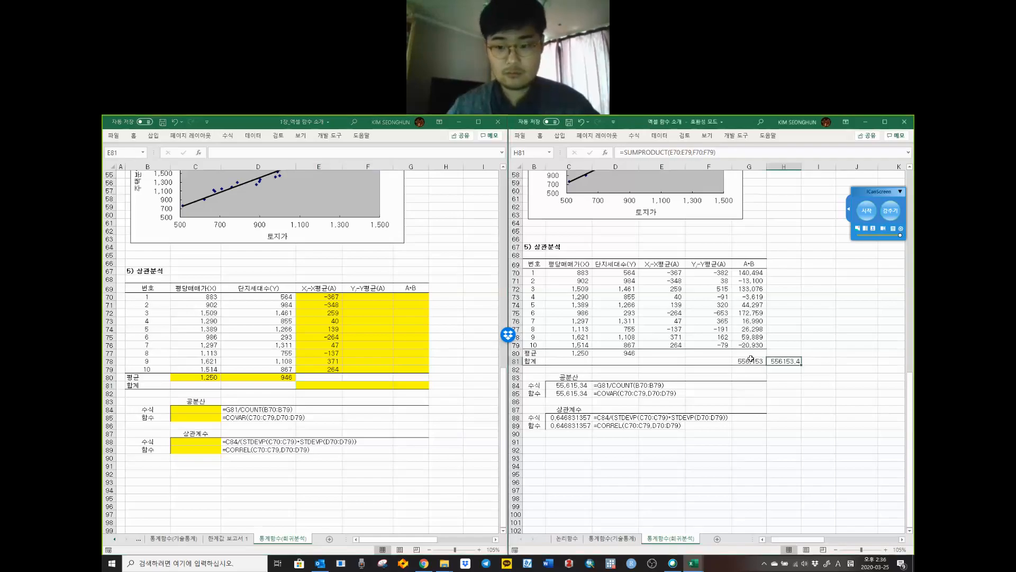
left_click(757, 361)
double_click(757, 362)
key("Escape")
double_click(792, 363)
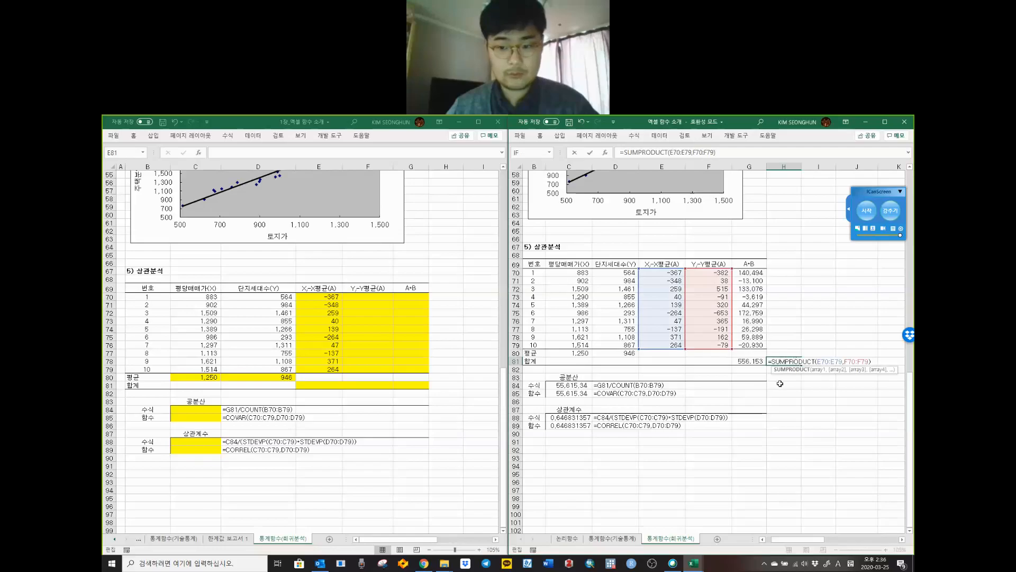
key("Escape")
double_click(785, 362)
key("Escape")
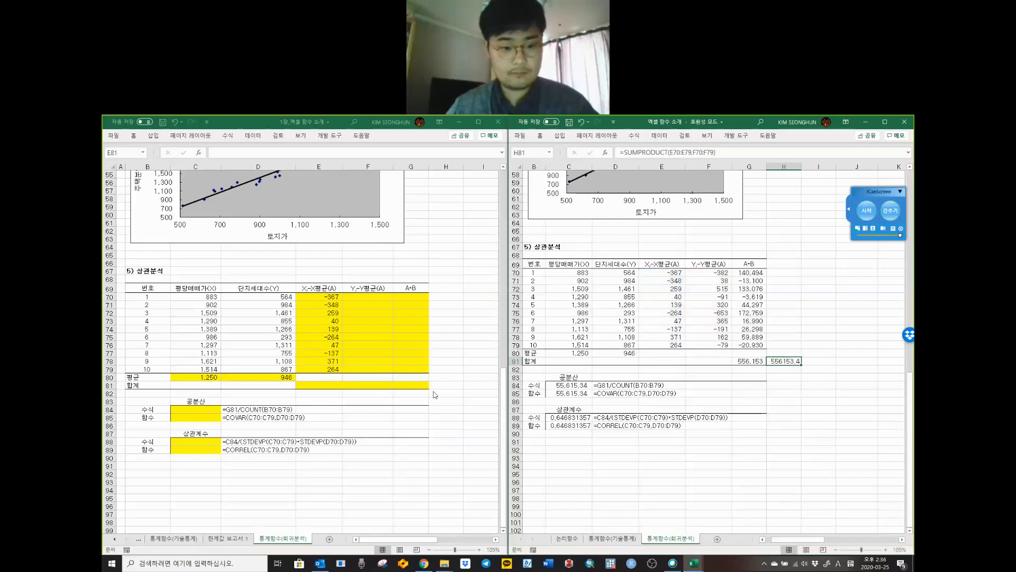
left_click(359, 386)
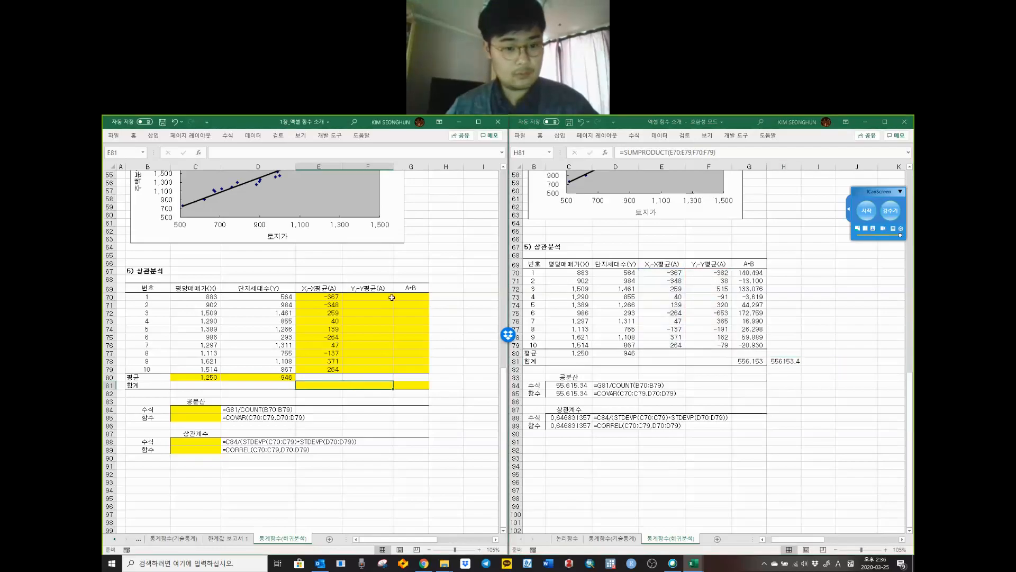
Step: Change the 합계 label in B81 of the practice sheet to 합계(SUMPRODUCT)
left_click(147, 385)
left_click(245, 150)
type("(")
key("BackSpace")
type("SUMP")
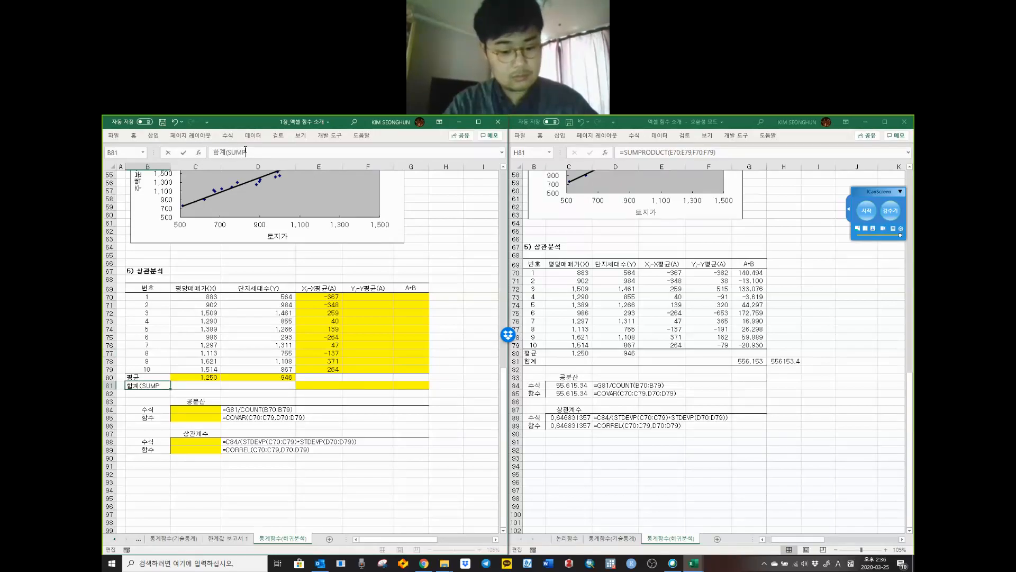
type("RODUCT")
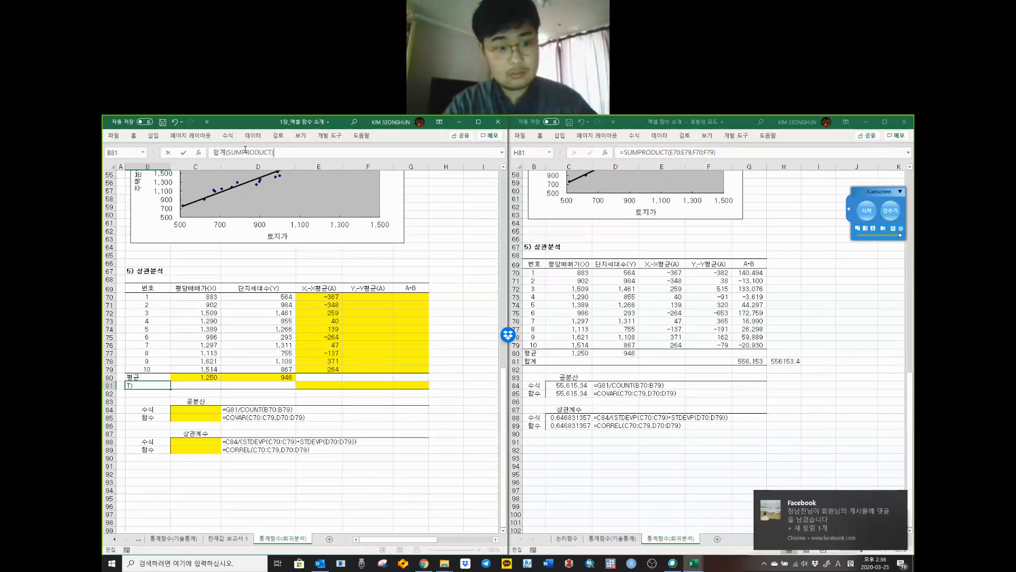
key("Return")
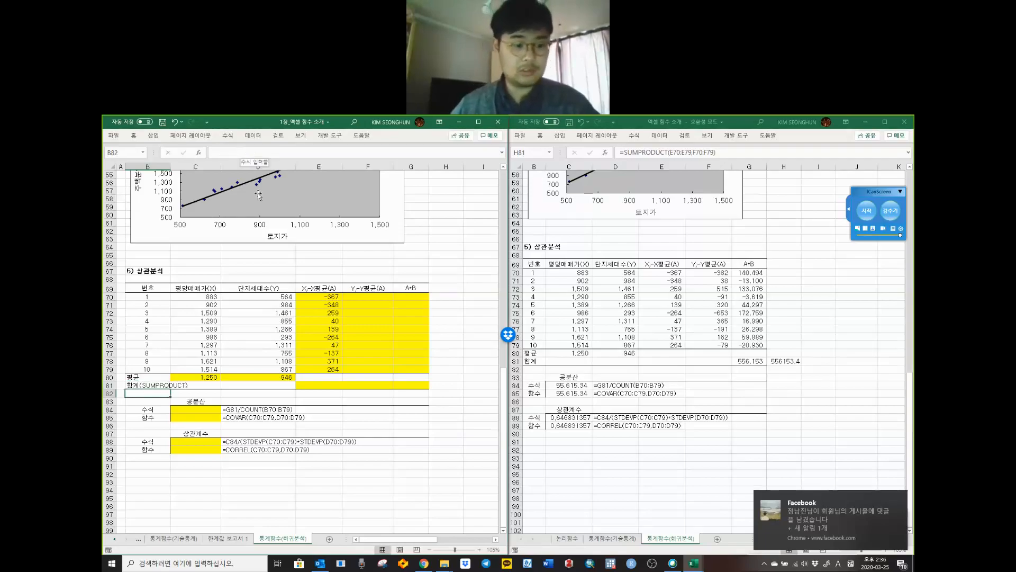
left_click(407, 385)
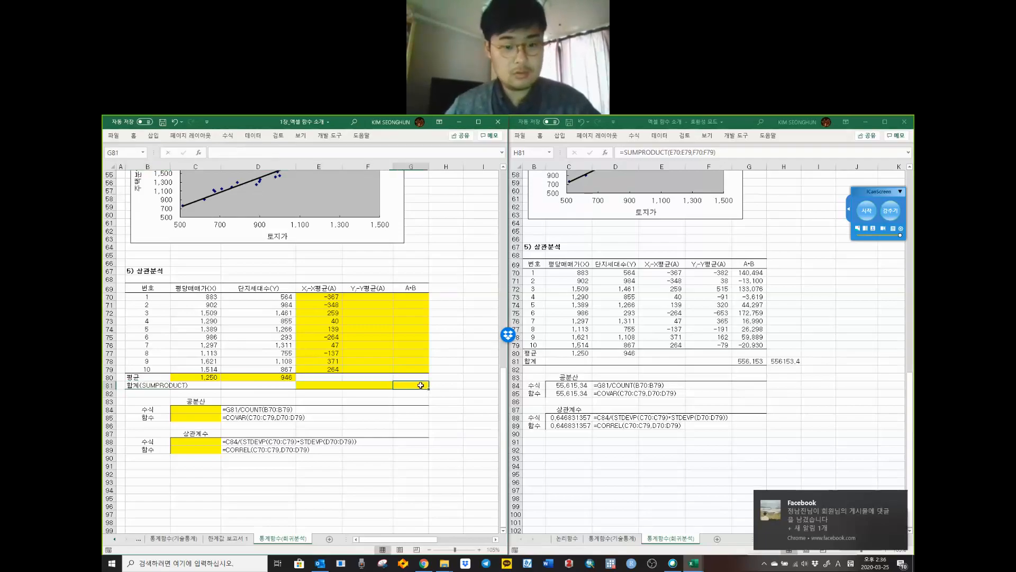
Step: Copy the reference workbook's F70 formula text, =D70-D$80, into F70 of the practice sheet
left_click(369, 296)
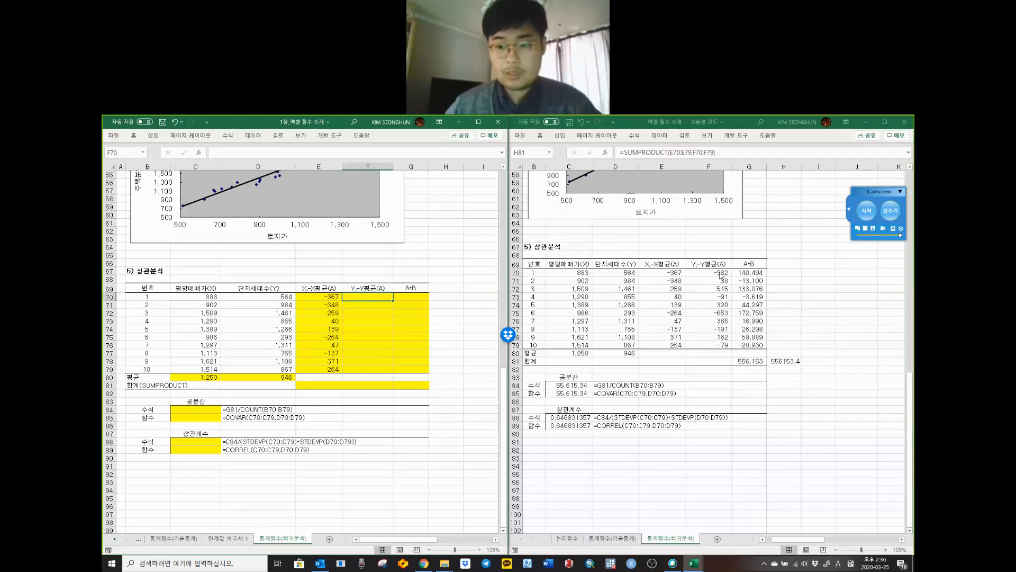
left_click(720, 276)
left_click_drag(675, 152, 430, 153)
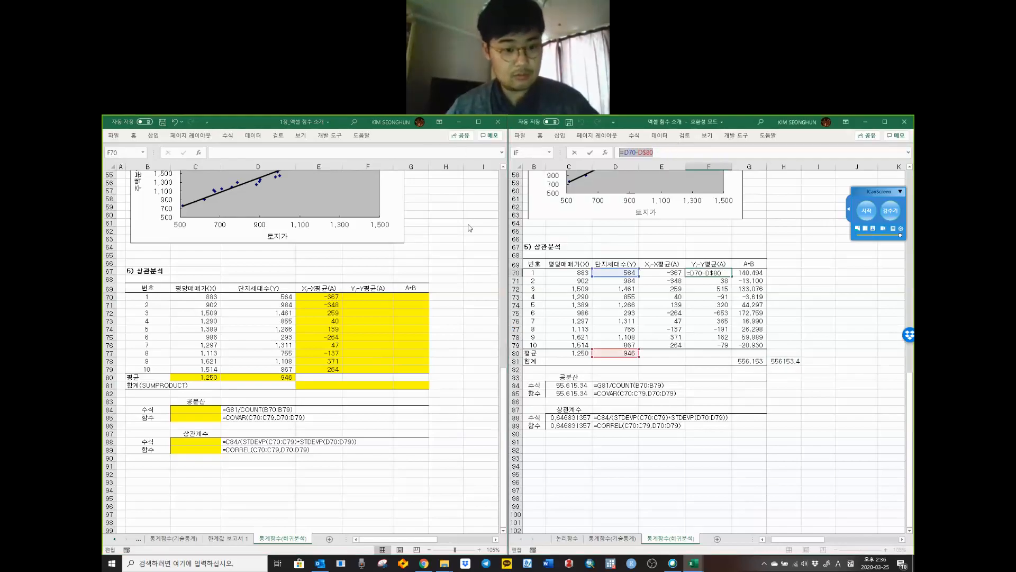
key("ctrl+c")
key("Escape")
left_click(331, 152)
key("ctrl+v")
key("Return")
Step: Fill the Yi-Y평균(A) column by copying F70 through F79, pasting formulas only
left_click(377, 297)
key("ctrl+c")
left_click_drag(370, 296, 369, 370)
right_click(369, 339)
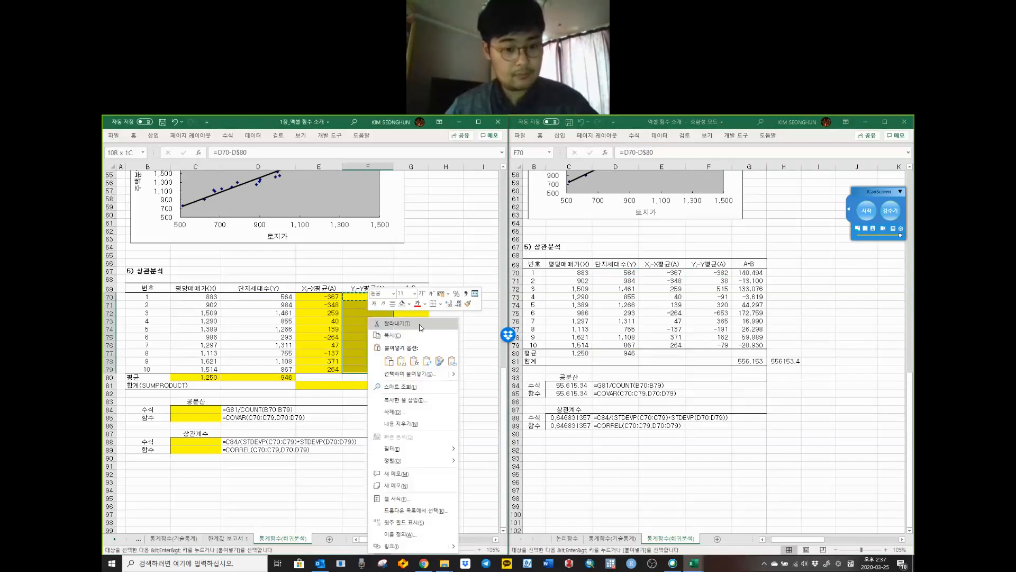
left_click(416, 361)
Step: Check the reference's A*B formula in G70, and enter =E70*F70 in G70 of the practice sheet
left_click(411, 296)
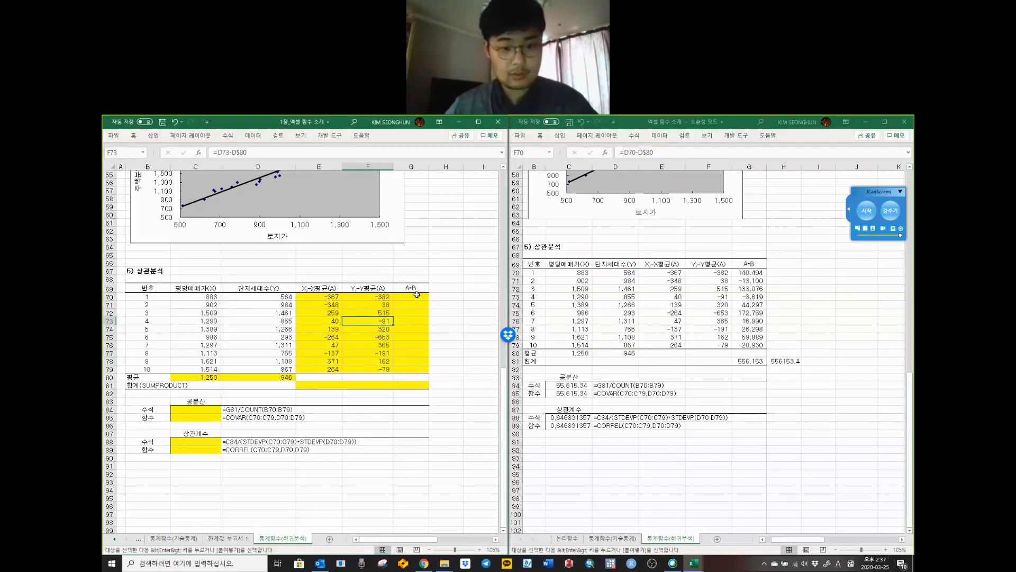
double_click(759, 274)
key("Escape")
left_click(407, 298)
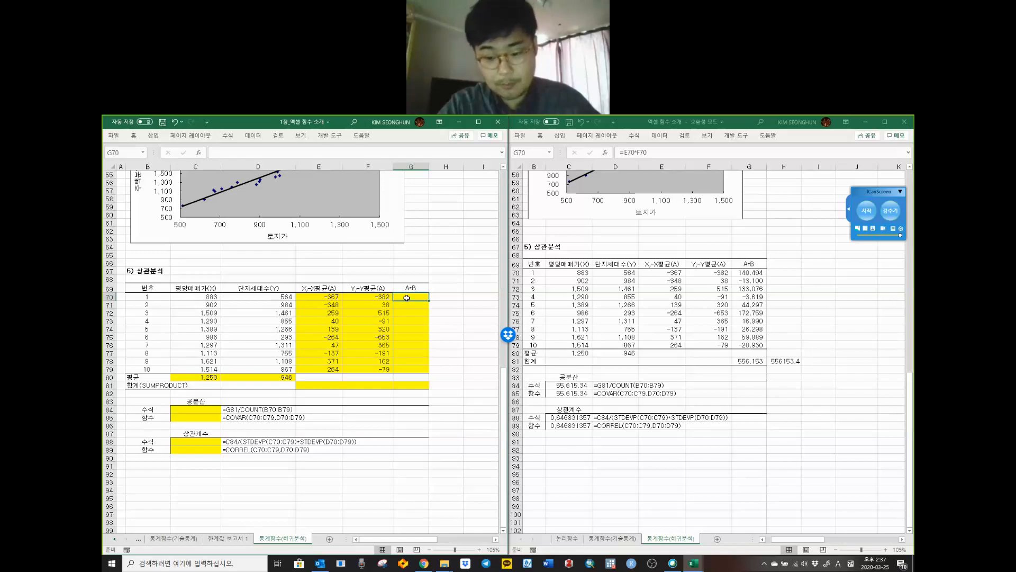
type("=")
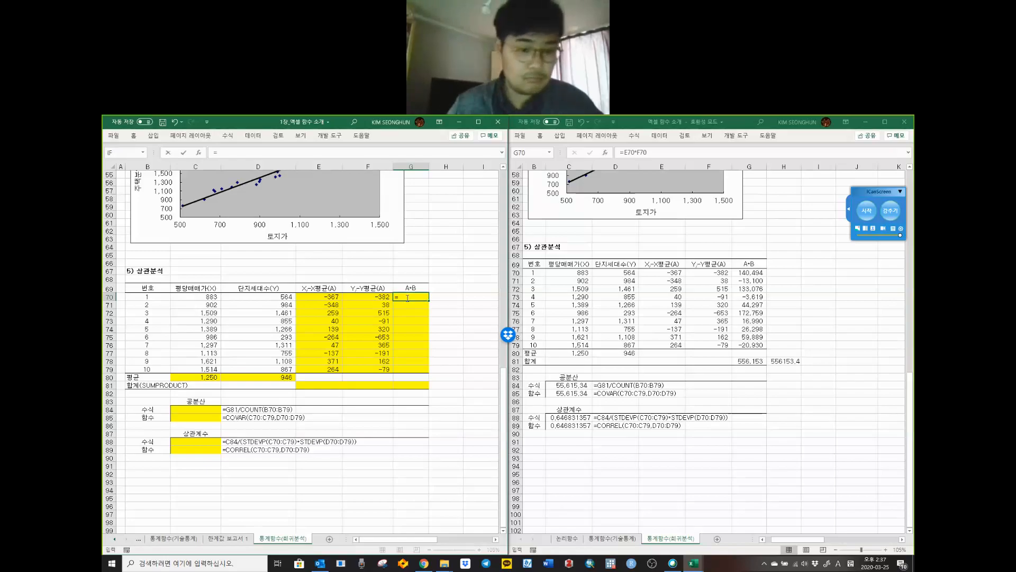
left_click(322, 297)
type("*")
left_click(362, 299)
key("Return")
Step: Copy the A*B product formula from G70 through G79, pasting formulas only, and reselect G70 to check its formula
key("ctrl+c")
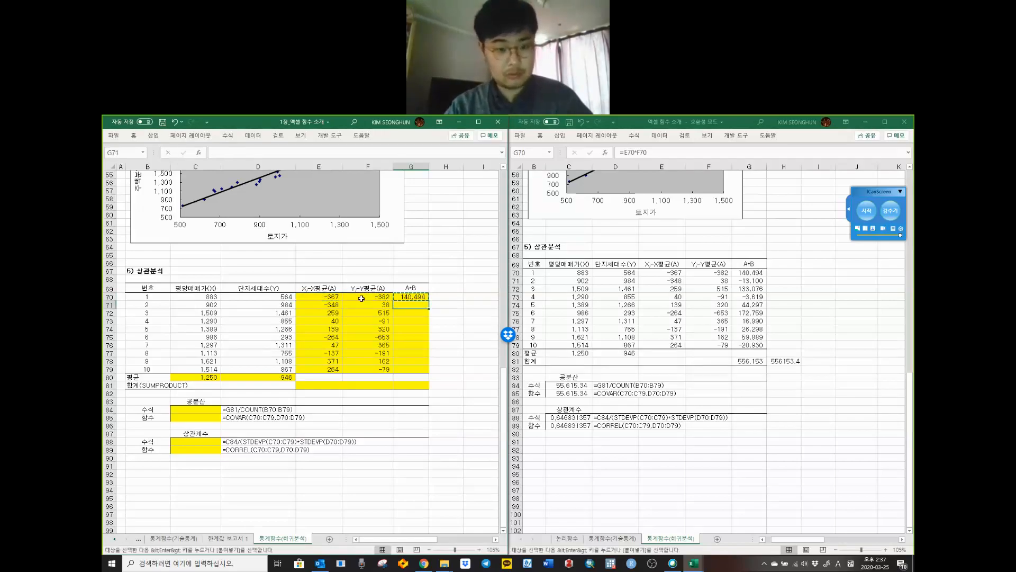
key("shift+Down")
key("shift+Down")
key("shift+Down")
key("shift+Down")
key("shift+Down")
key("shift+Down")
key("shift+Down")
key("shift+Down")
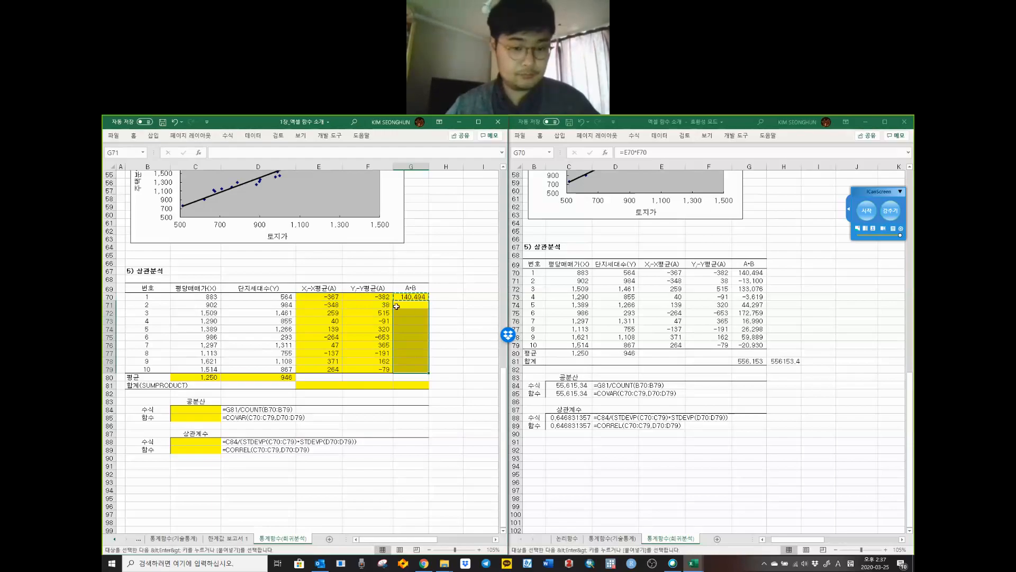
right_click(412, 310)
left_click(461, 358)
left_click(374, 365)
key("Escape")
left_click_drag(331, 385, 354, 383)
left_click(418, 385)
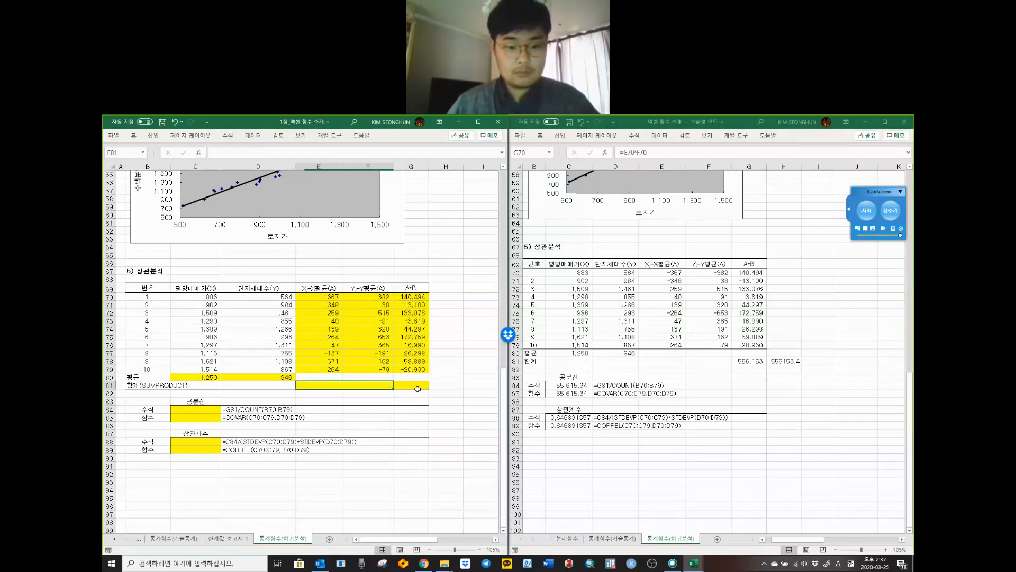
left_click(416, 305)
left_click(416, 297)
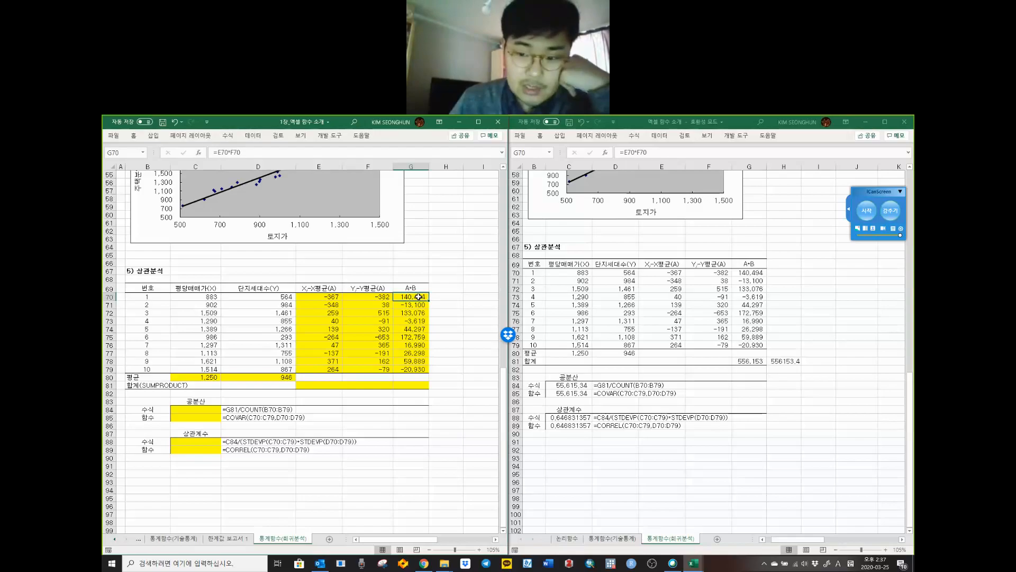
Step: Total the A*B column in G81 of the practice sheet with =SUM(G70:G79)
left_click_drag(418, 297, 416, 389)
left_click(416, 388)
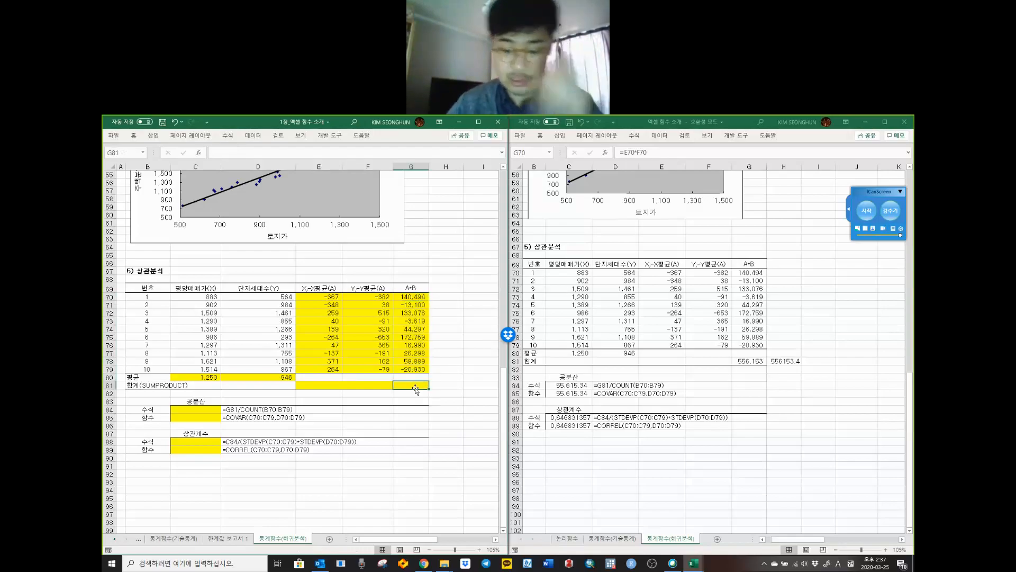
type("=")
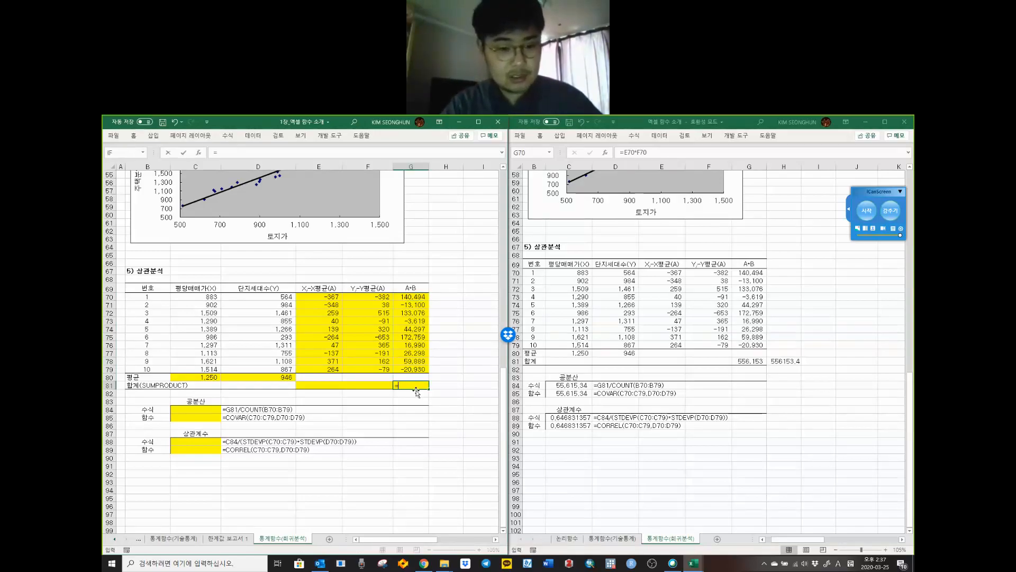
type("SUM")
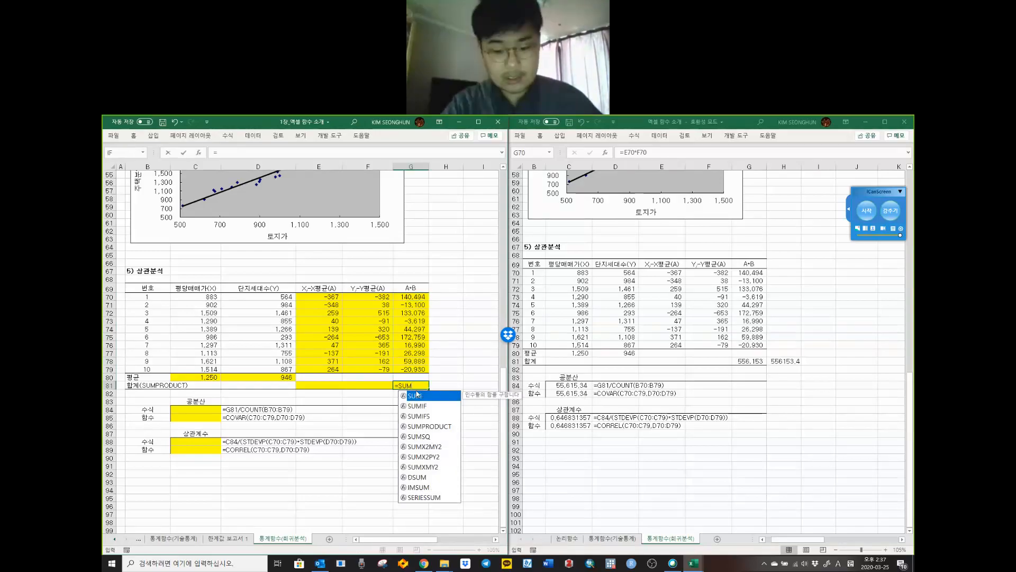
type("(")
left_click_drag(406, 298, 410, 374)
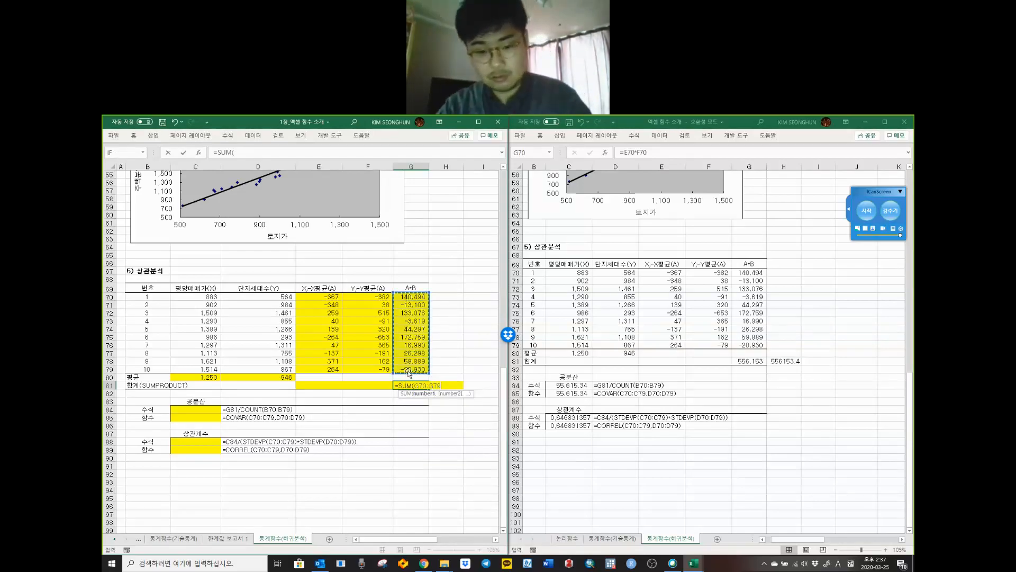
key("Return")
Step: Enter =SUMPRODUCT(E70:E79, F70:F79) in E81 of the 합계(SUMPRODUCT) row and compare it with the A*B total in G81
key("Up")
key("Left")
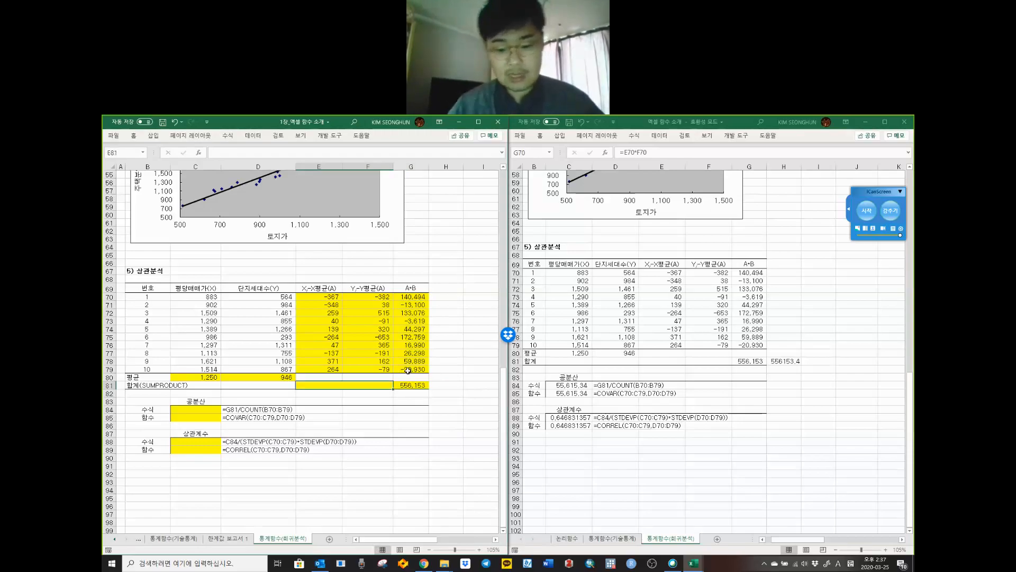
type("=")
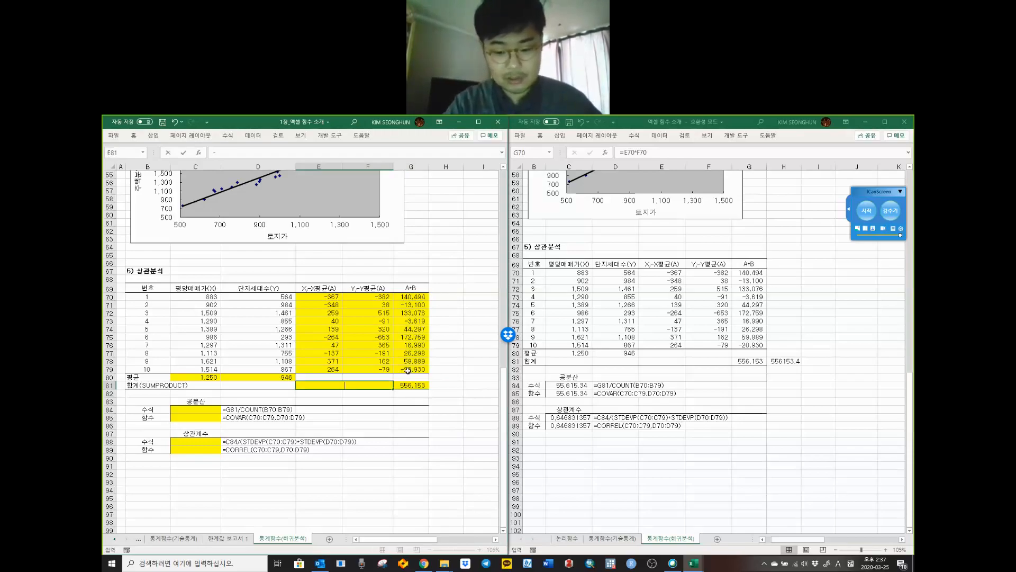
type("SUMPRO")
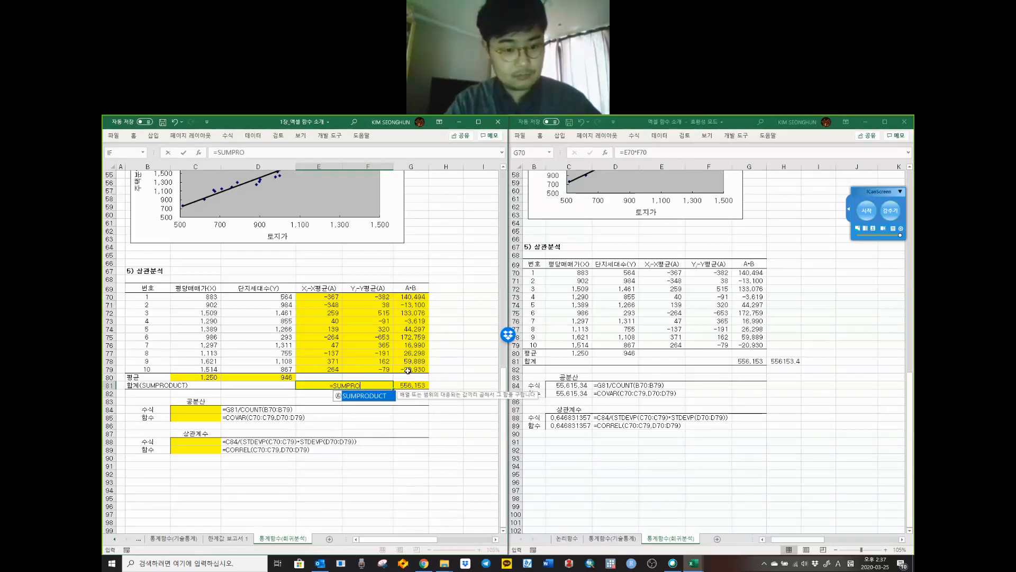
type("DUCT(")
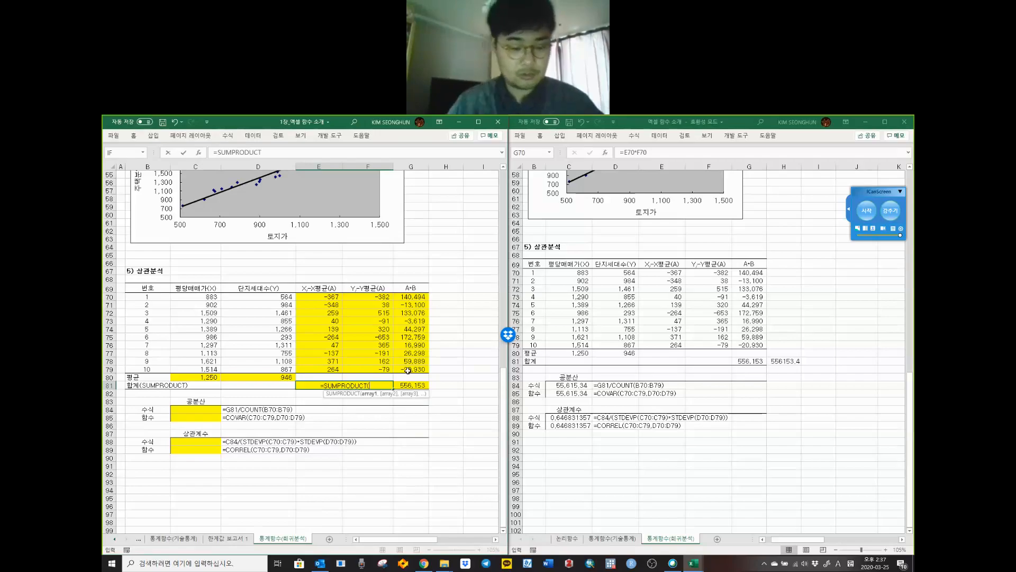
left_click_drag(318, 297, 317, 368)
type(",")
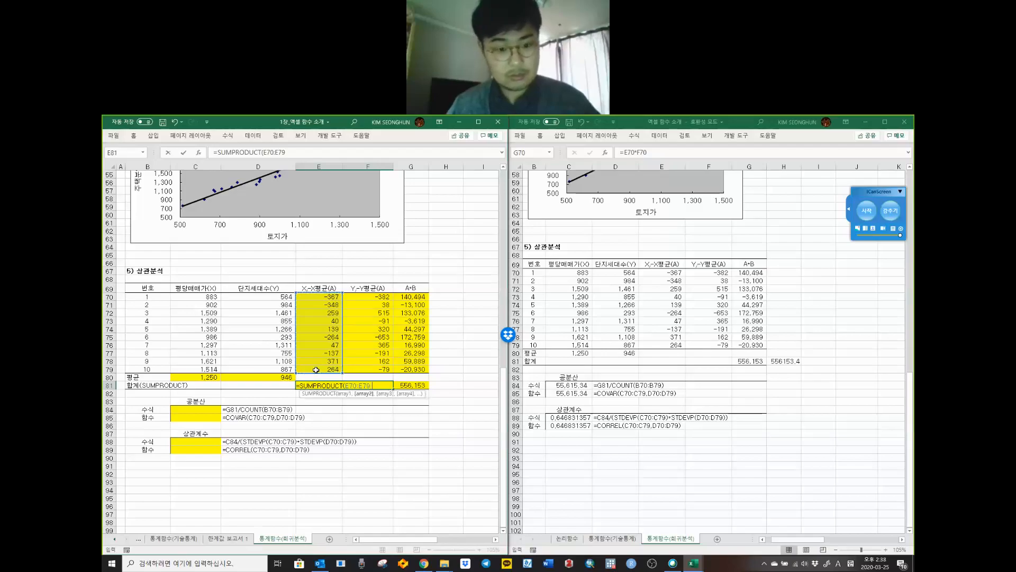
left_click_drag(368, 297, 370, 369)
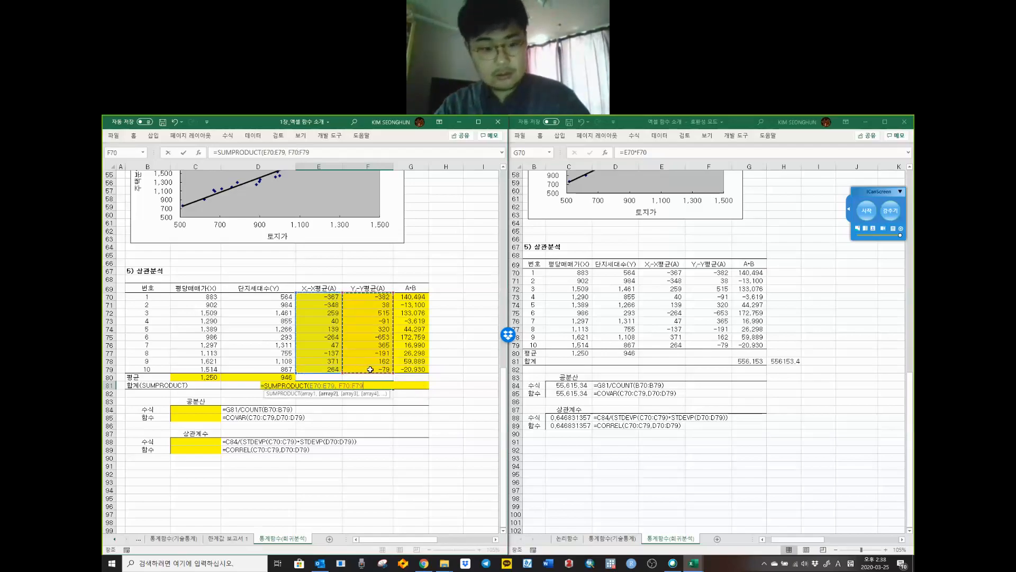
key("Return")
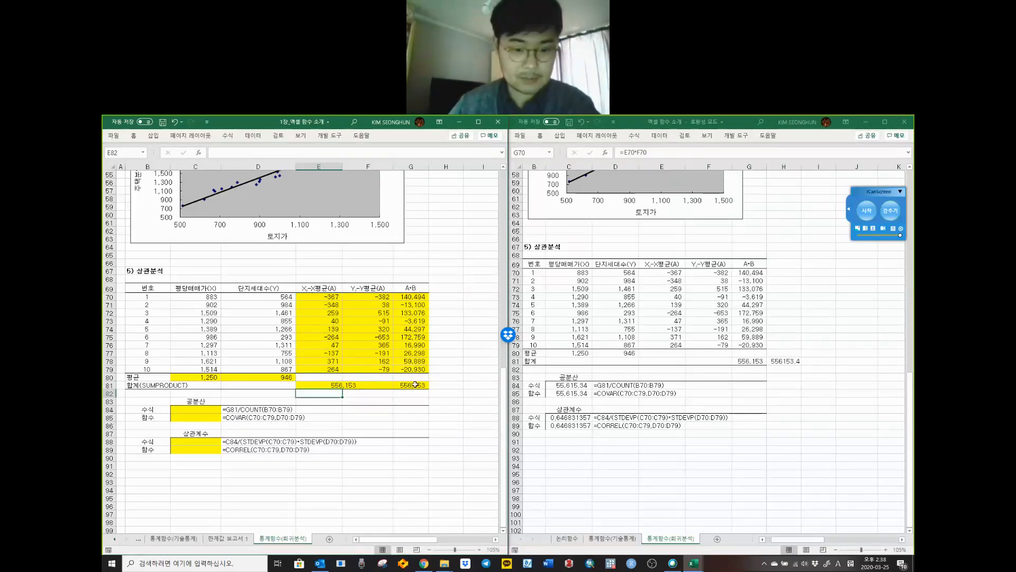
left_click_drag(415, 385, 371, 385)
left_click(375, 419)
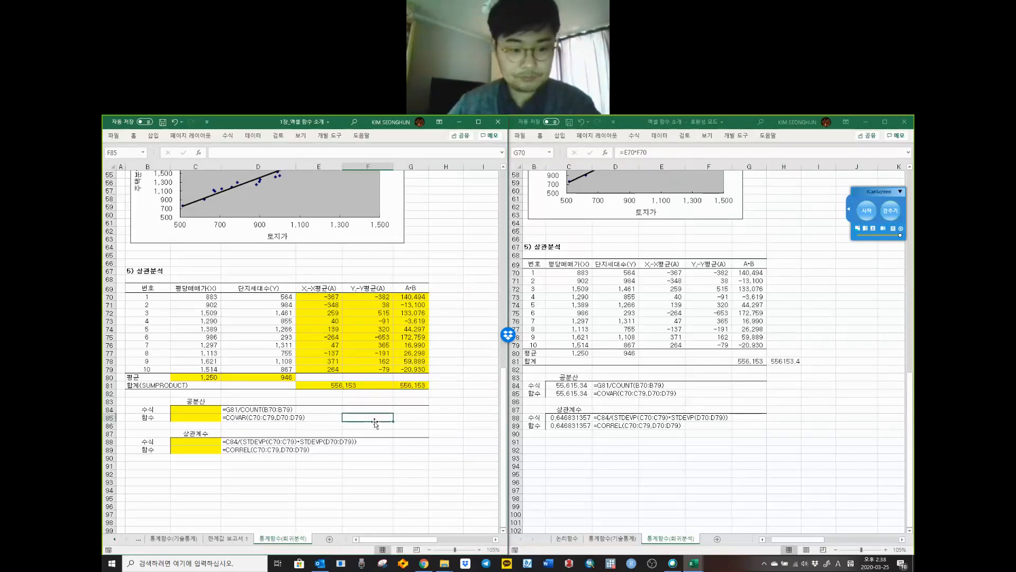
Step: Copy the reference workbook's 공분산 수식 formula, =G81/COUNT(B70:B79), into C84 of the practice sheet
left_click(206, 417)
left_click(206, 411)
left_click(203, 418)
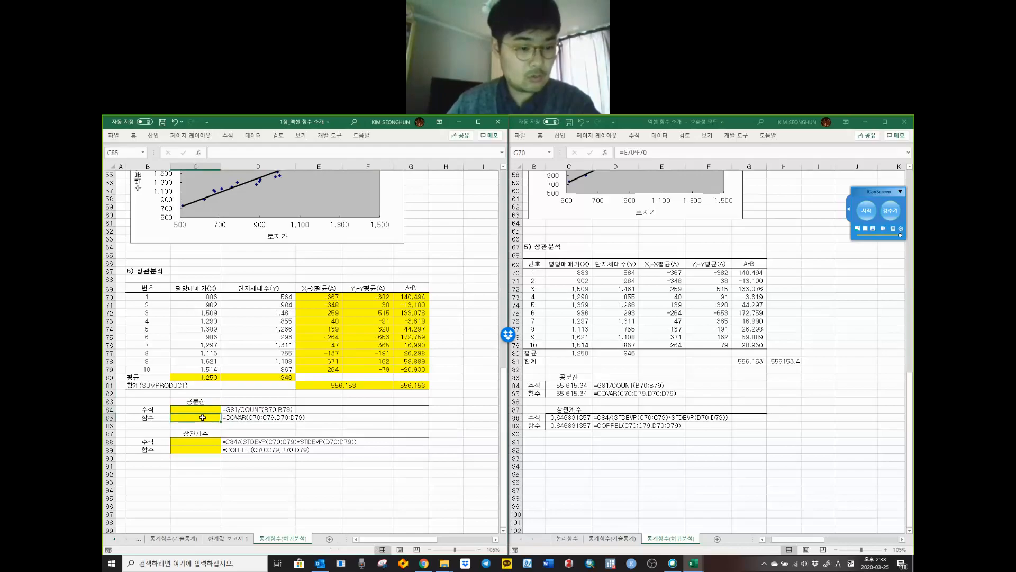
left_click(201, 411)
left_click(201, 417)
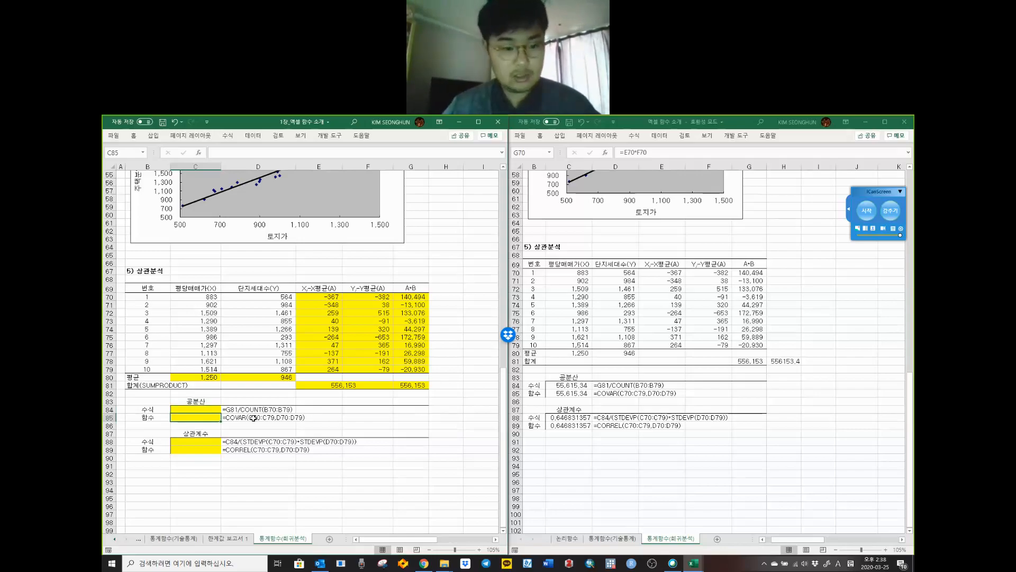
left_click(210, 411)
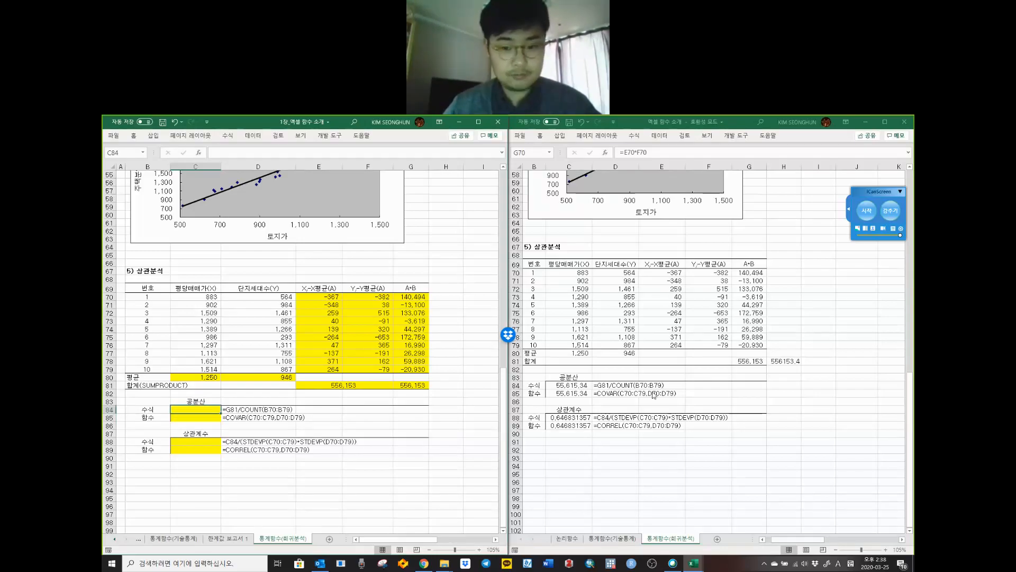
left_click(572, 387)
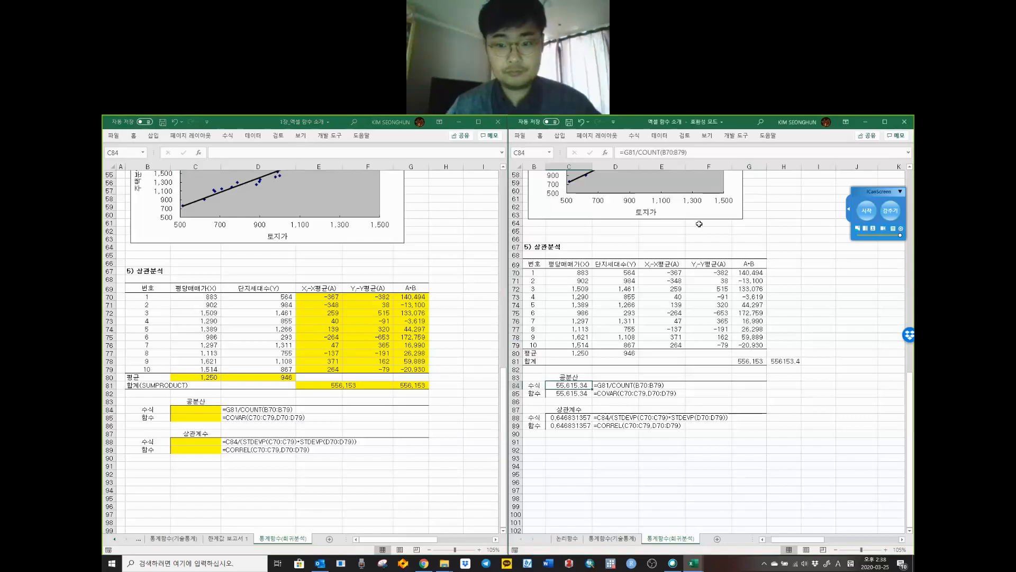
left_click_drag(693, 155, 312, 126)
left_click(200, 413)
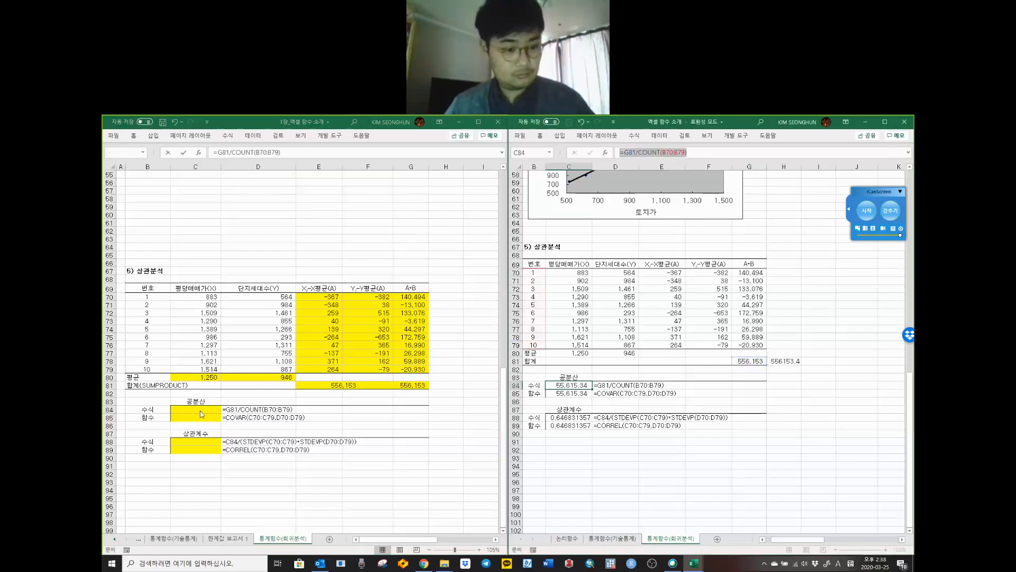
left_click(260, 150)
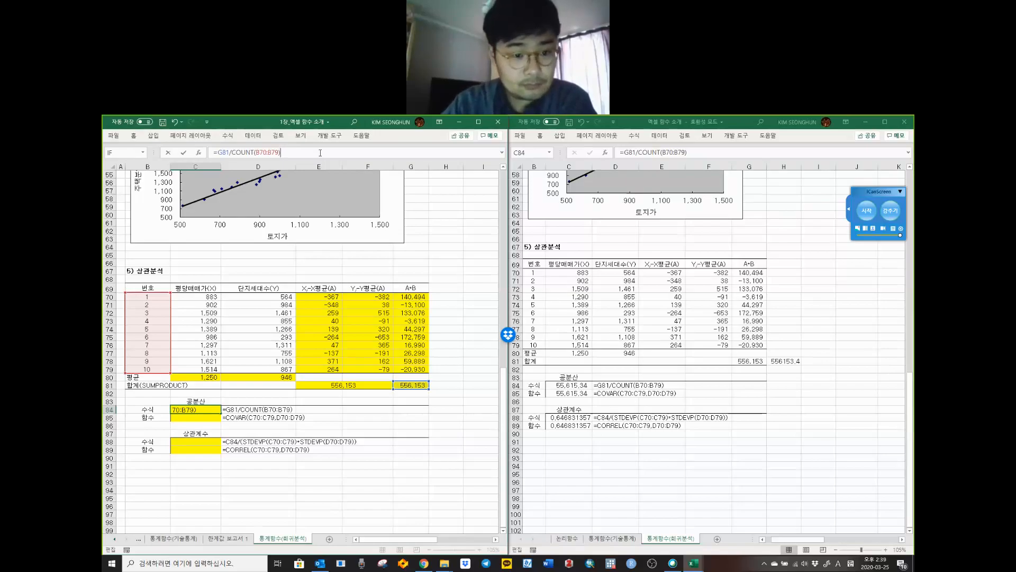
key("Return")
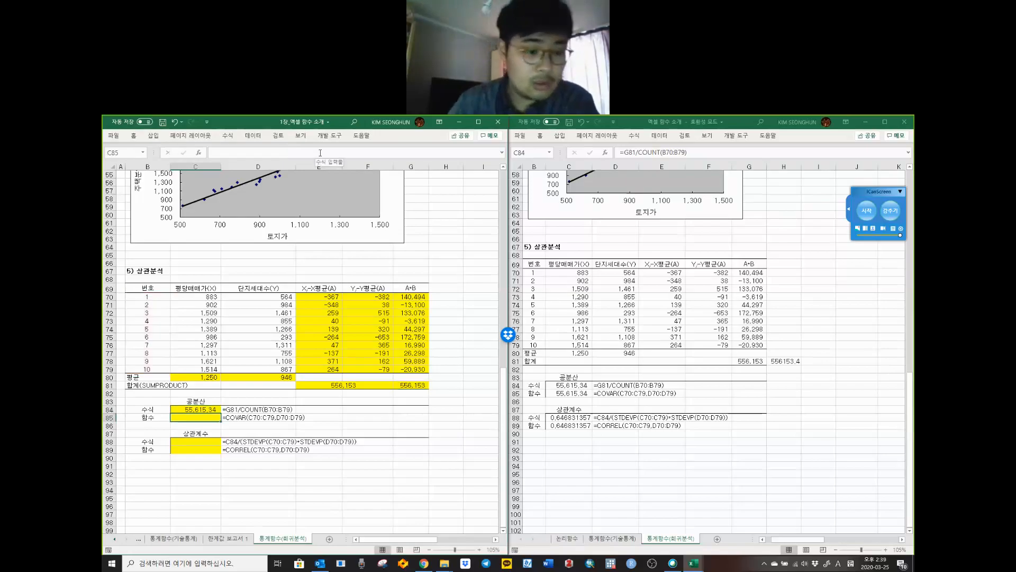
Step: Copy the formula text =COVAR(C70:C79,D70:D79) from D85 into C85 as the 공분산 함수 formula, checking its two ranges
left_click(255, 418)
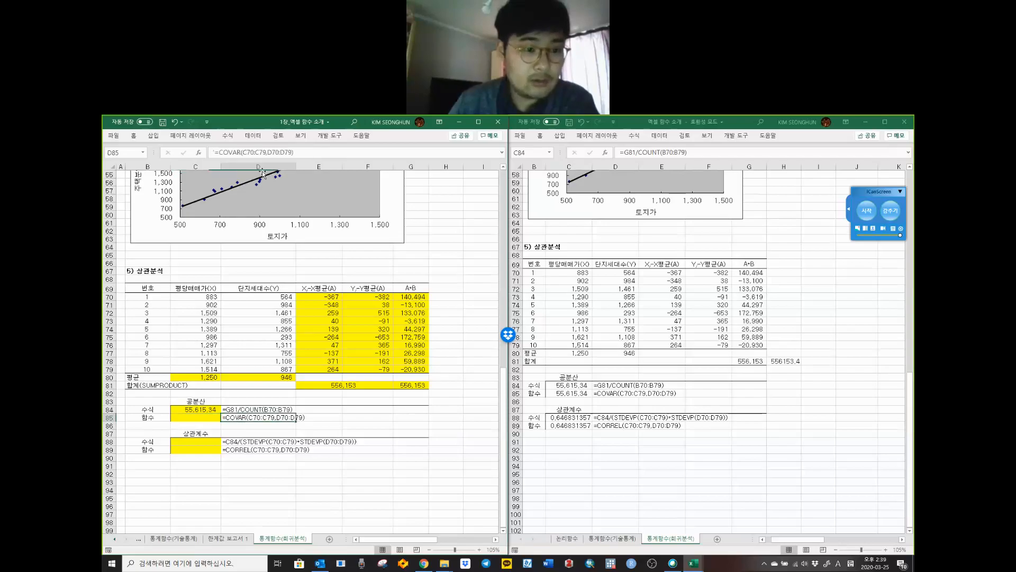
left_click_drag(216, 152, 295, 152)
key("ctrl+c")
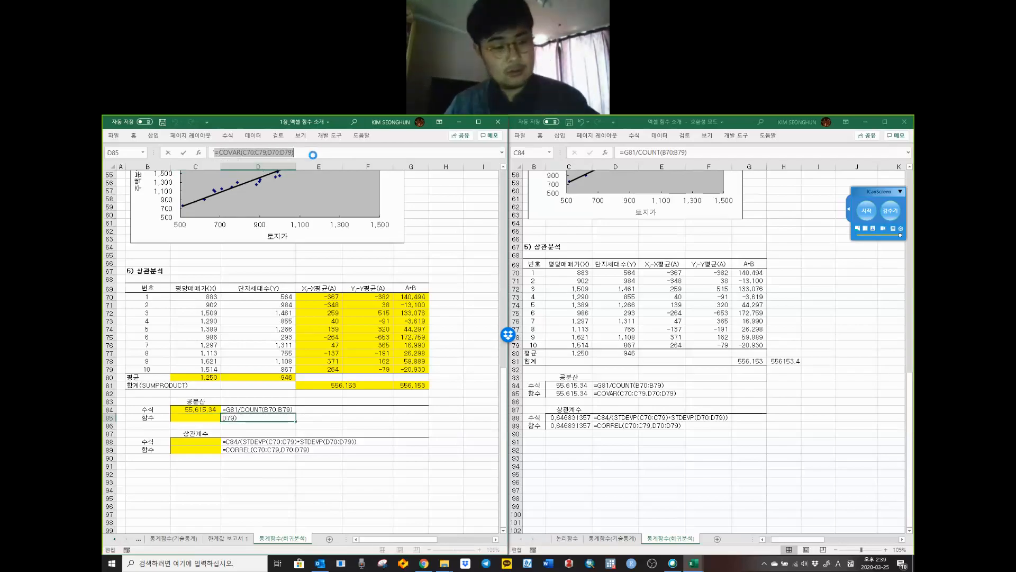
key("Escape")
left_click(195, 418)
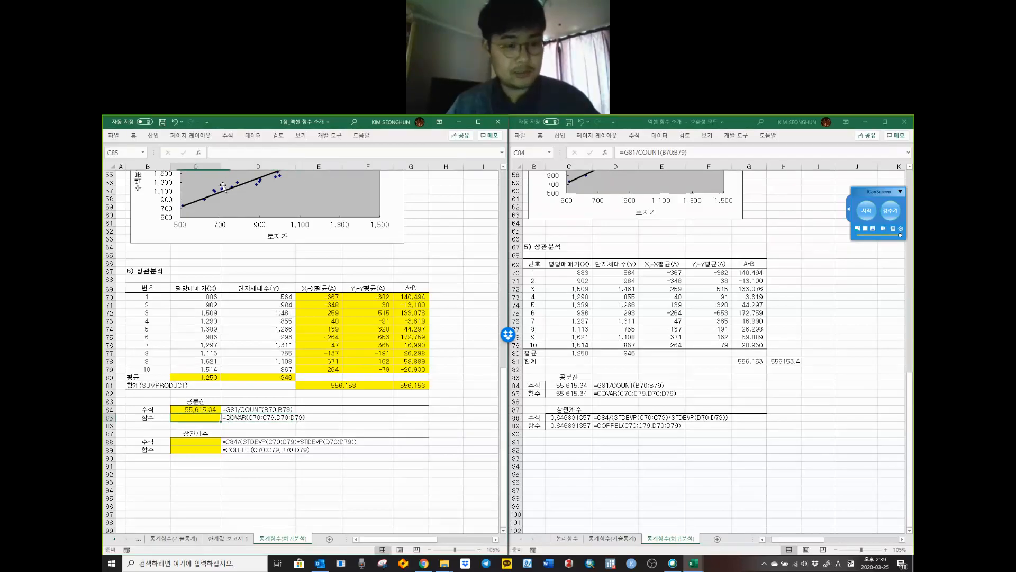
key("ctrl+v")
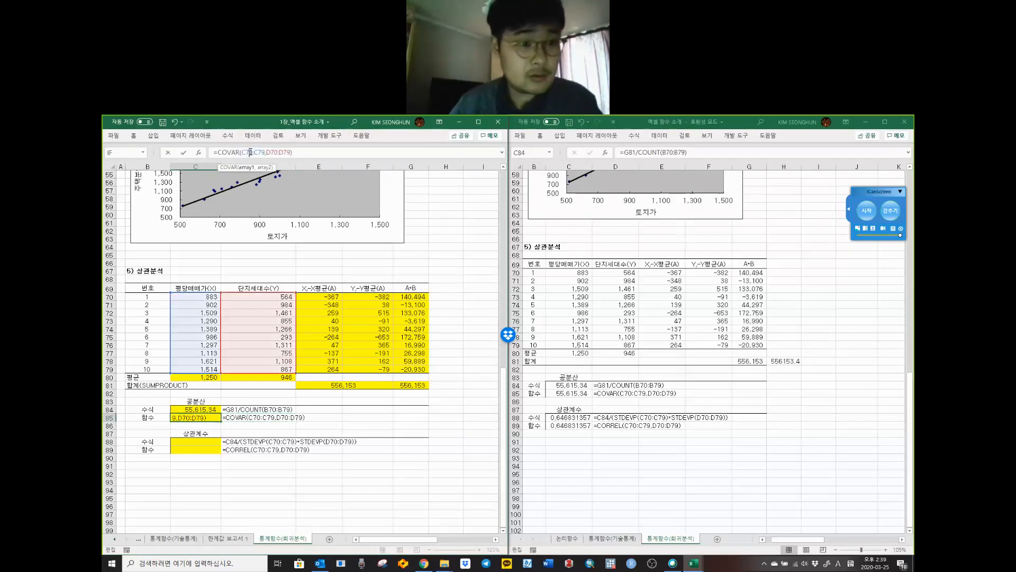
left_click(285, 154)
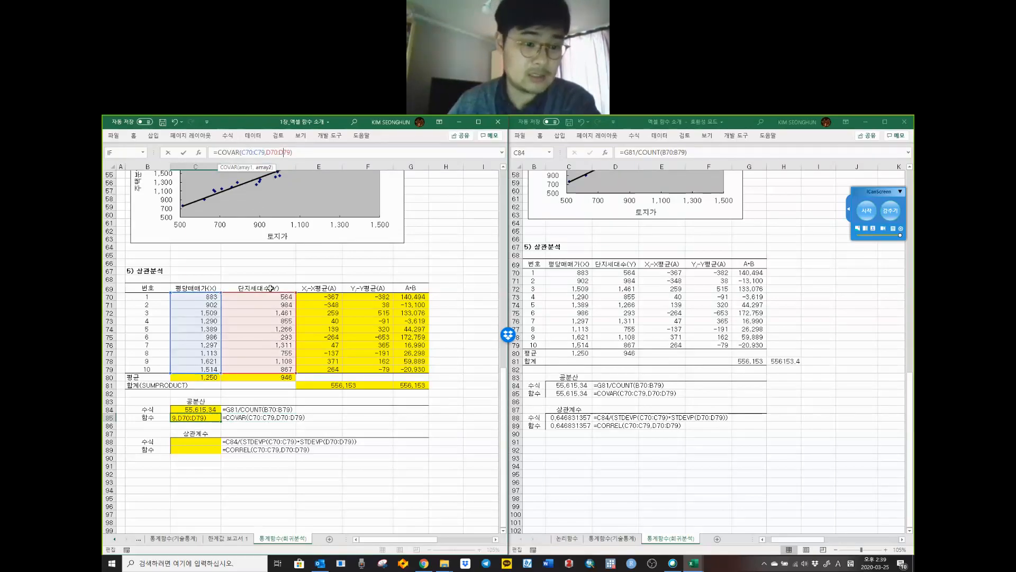
left_click(303, 154)
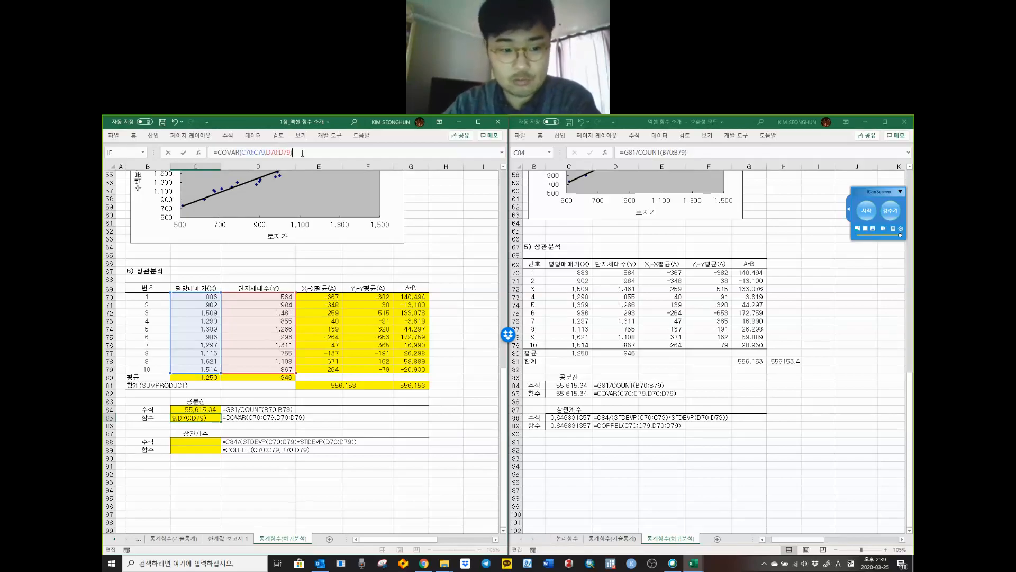
key("Return")
Step: Copy the 상관계수 수식 text =C84/(STDEVP(C70:C79)*STDEVP(D70:D79)) from D88 into C88 as a working formula
left_click(208, 443)
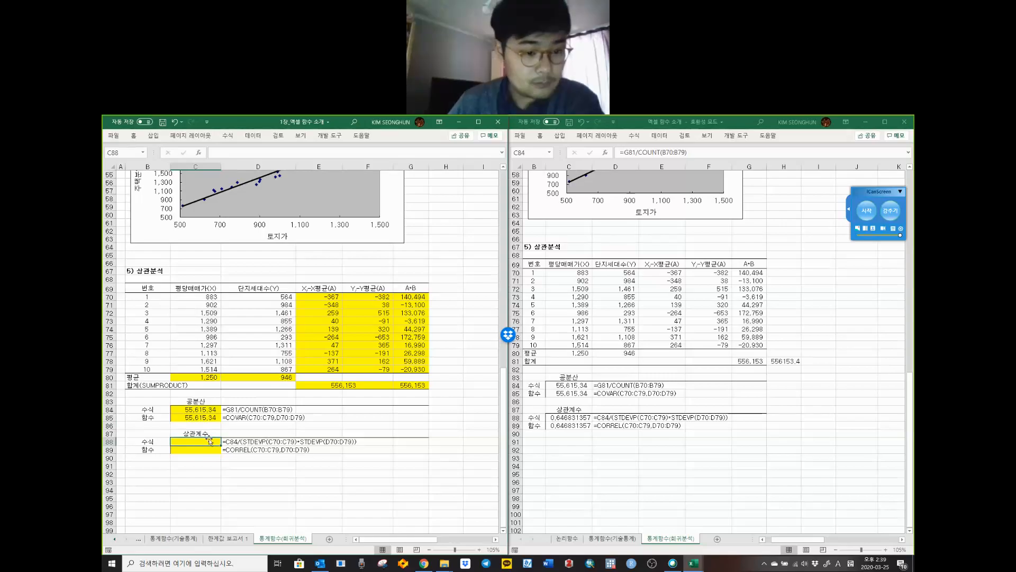
left_click(239, 442)
left_click_drag(214, 152, 365, 151)
key("ctrl+c")
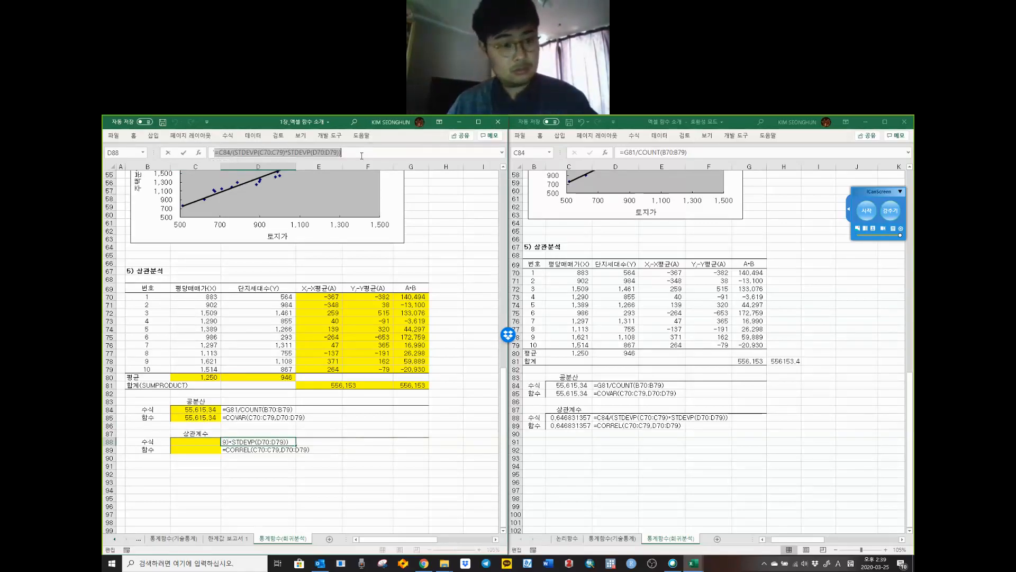
key("Escape")
left_click(208, 440)
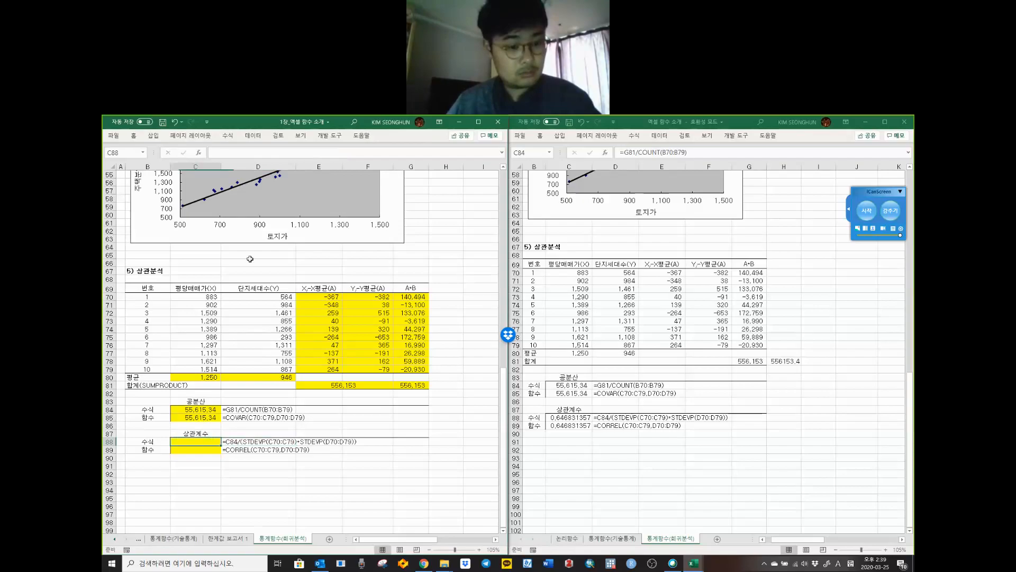
left_click(234, 152)
key("ctrl+v")
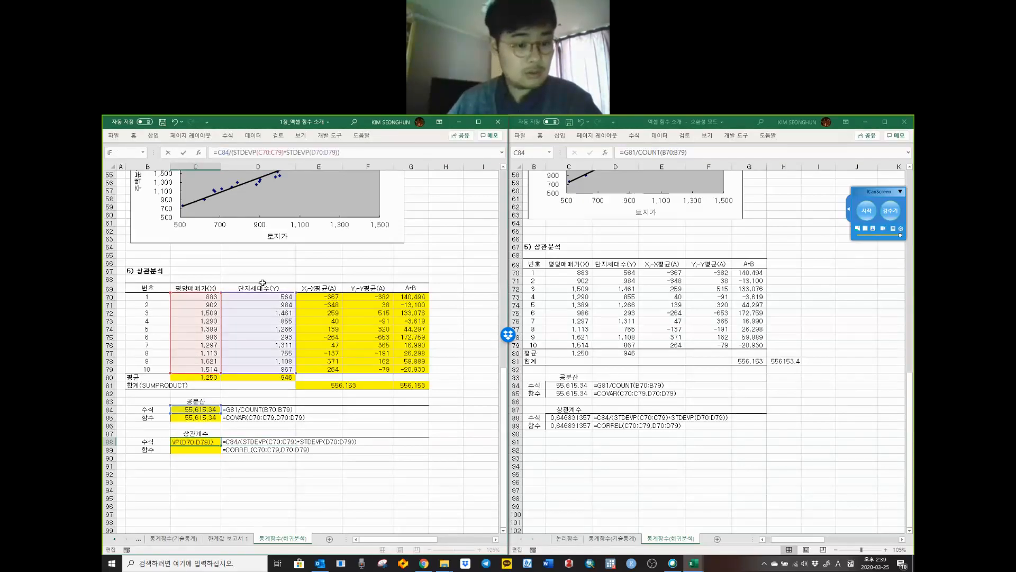
key("Return")
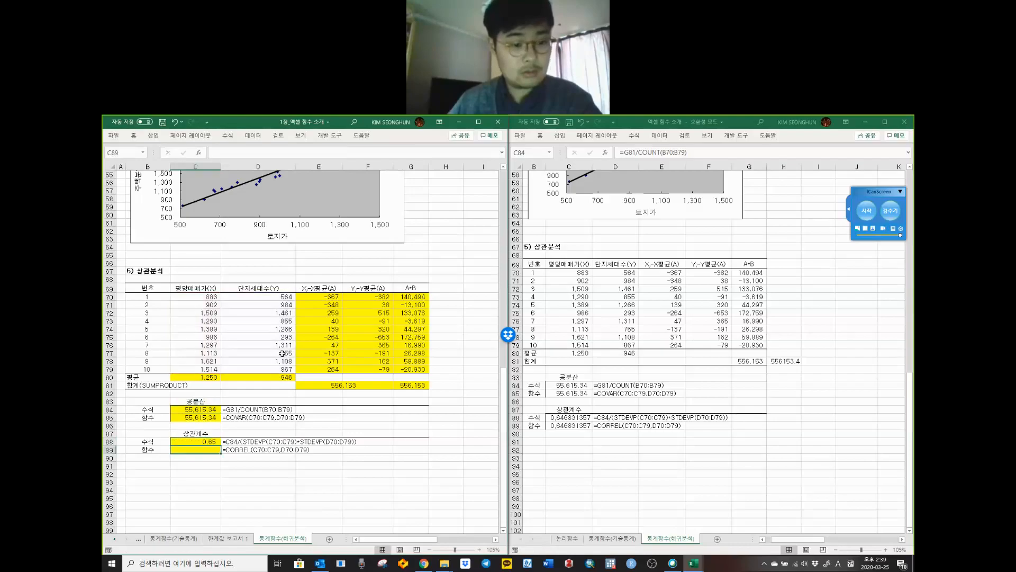
Step: Look up STDEVP from the C88 formula in the online Excel help and read its description and syntax
left_click(225, 443)
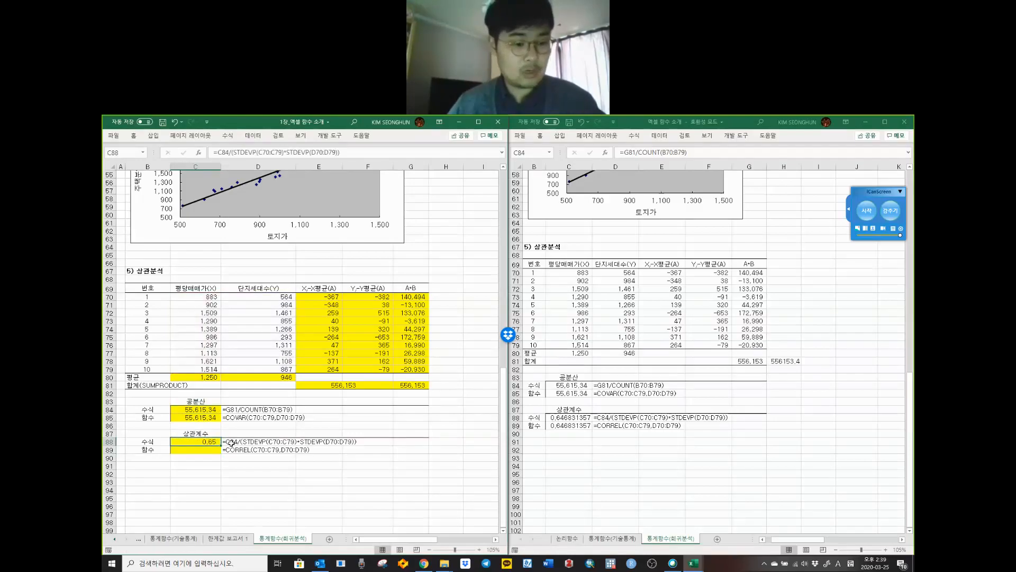
left_click(240, 153)
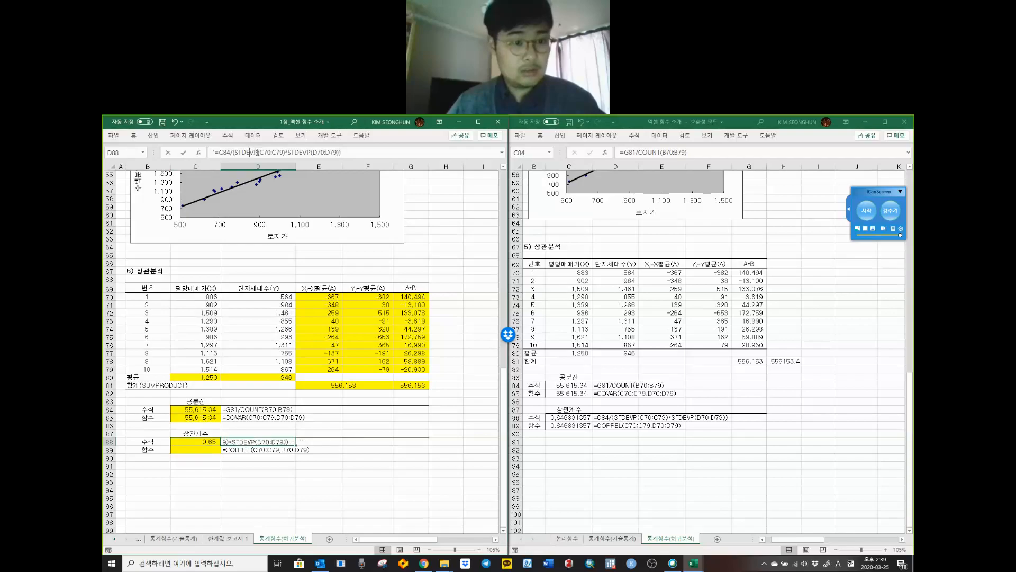
left_click_drag(254, 153, 239, 152)
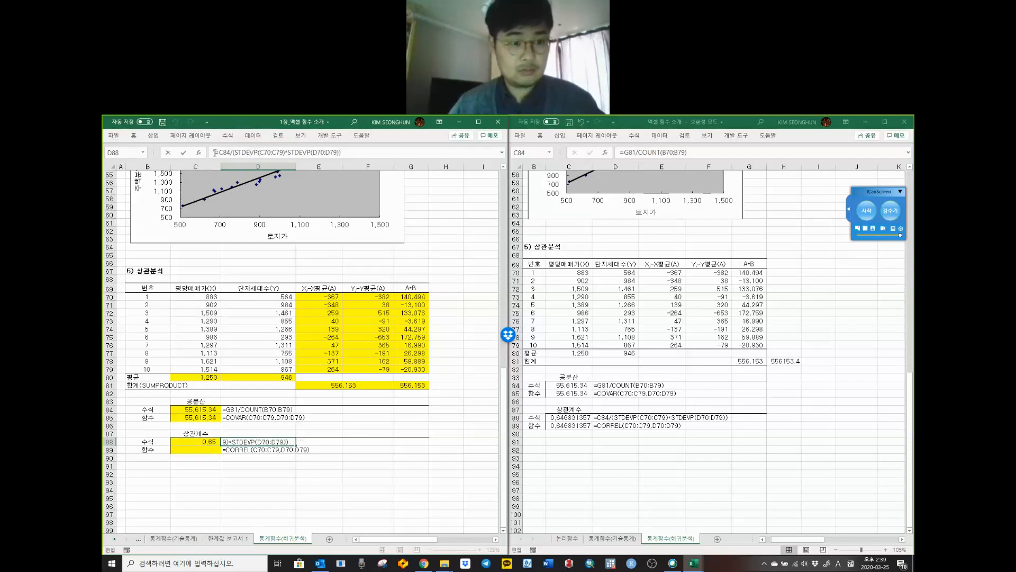
left_click(196, 442)
left_click(236, 152)
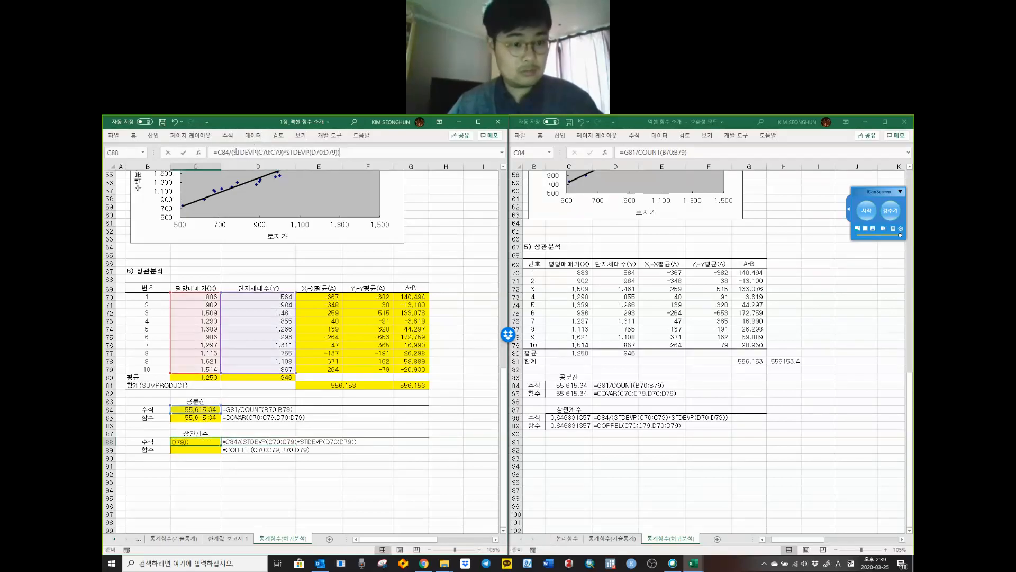
left_click(260, 153)
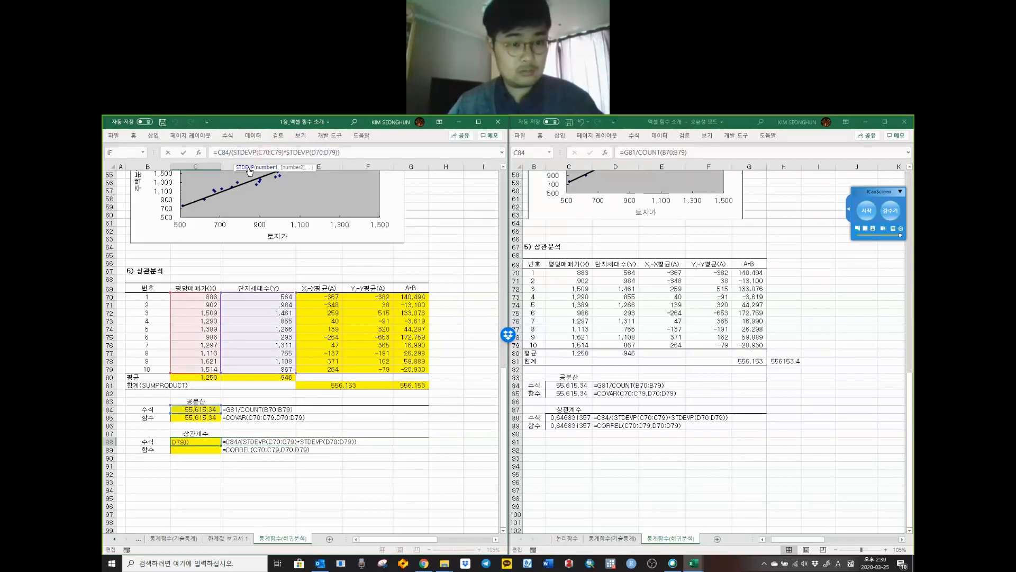
left_click(245, 167)
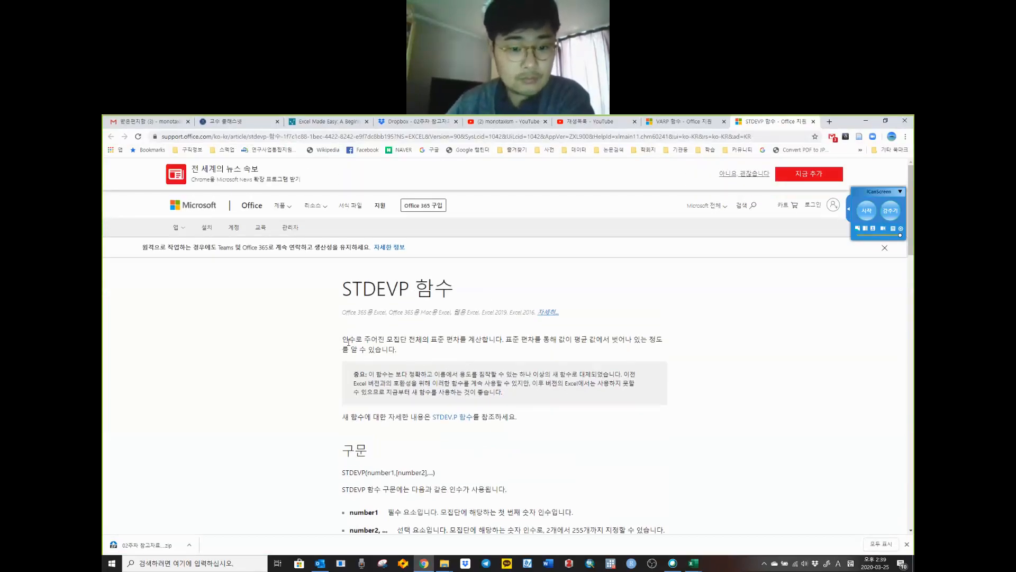
left_click_drag(348, 342, 398, 350)
scroll(401, 347, "down", 2)
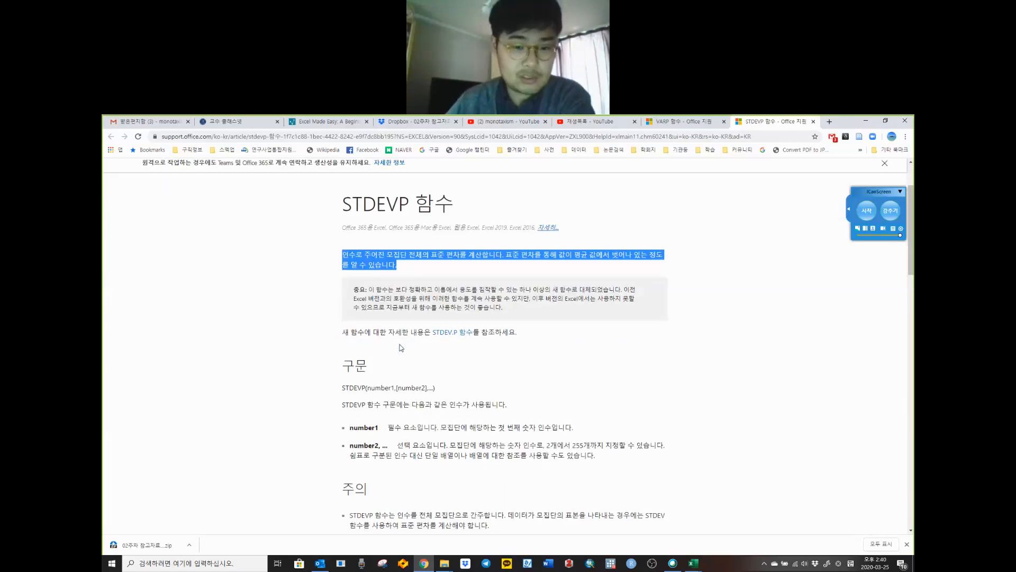
left_click(866, 121)
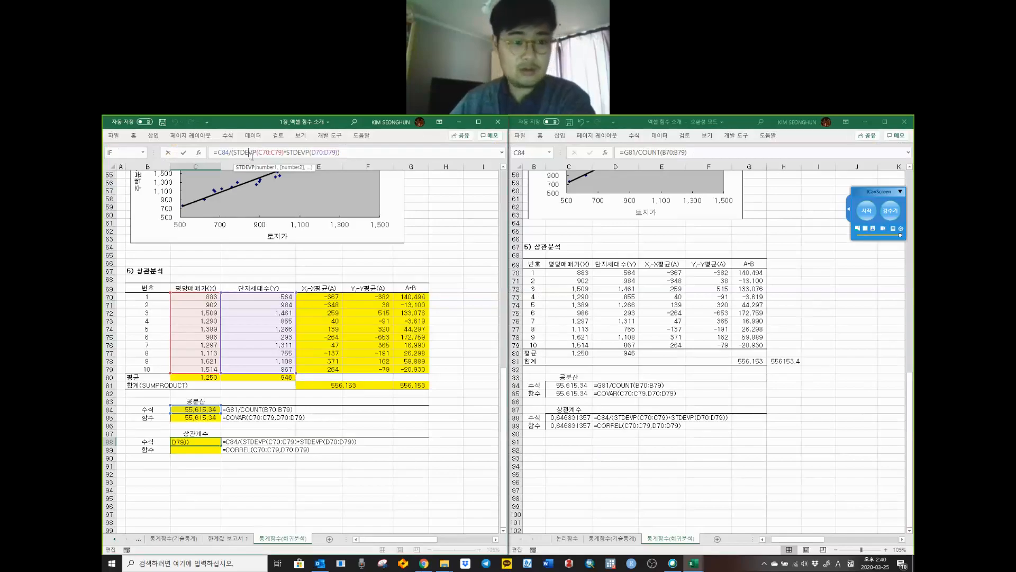
Step: Replace the first STDEVP in C88's 상관계수 formula with STDEV.P, keeping the range C70:C79
left_click(251, 154)
key("shift+Right")
key("shift+Right")
key("BackSpace")
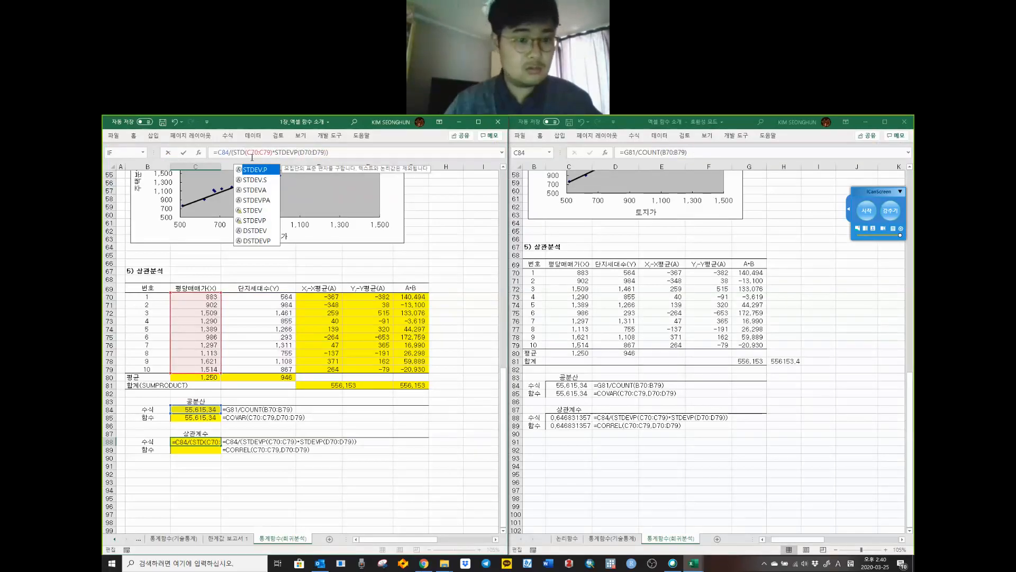
left_click(267, 180)
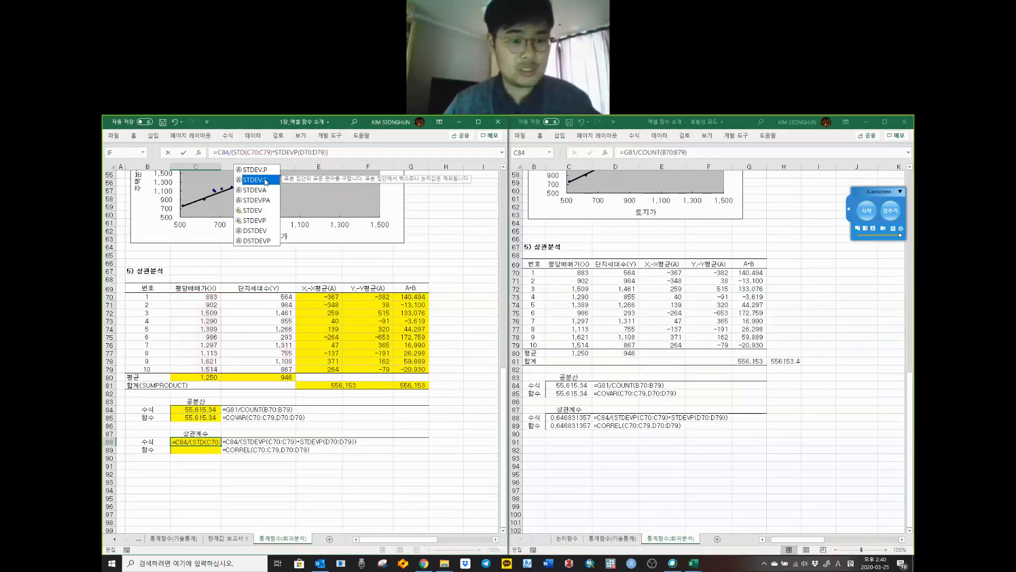
left_click(259, 172)
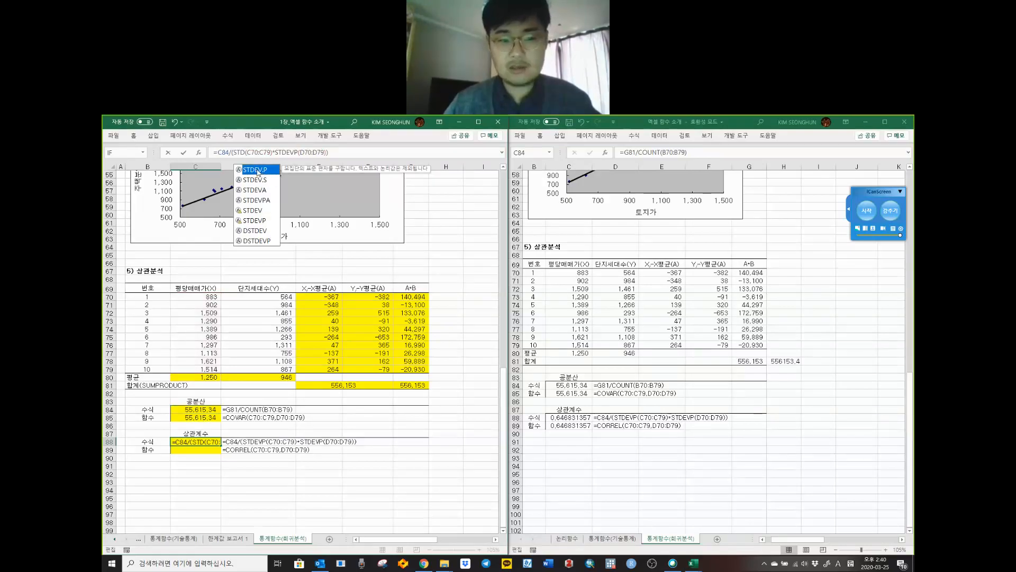
double_click(259, 172)
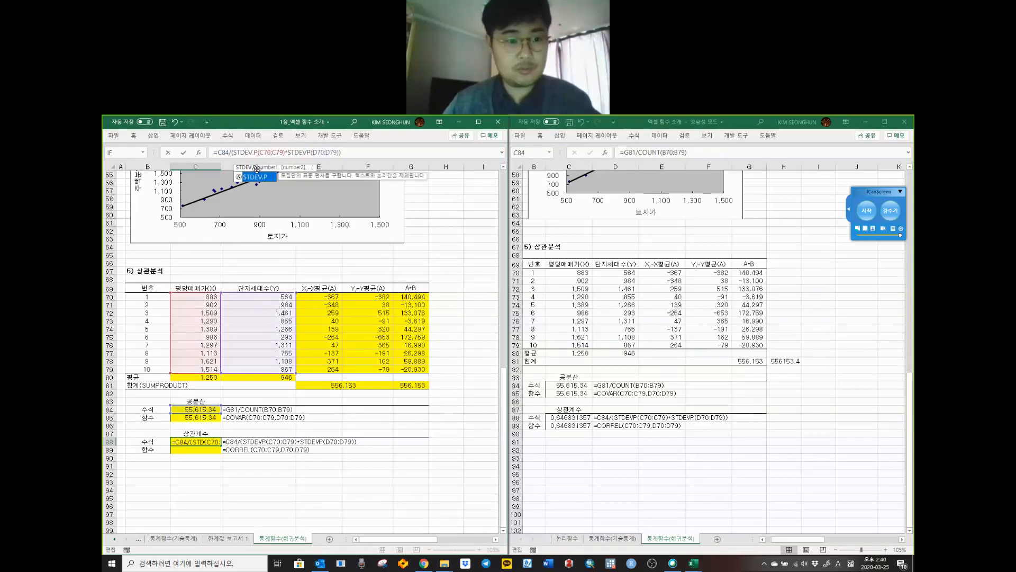
Step: Complete the correlation coefficient formula in C88 as =C84/(STDEV.P(C70:C79)*STDEV.P(D70:D79))
left_click(307, 152)
type(".")
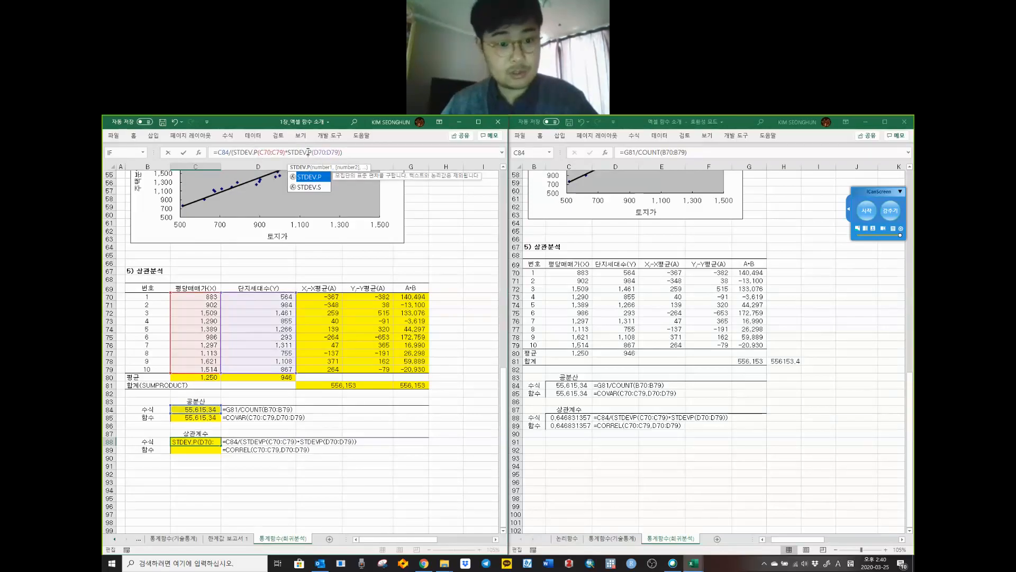
left_click(349, 153)
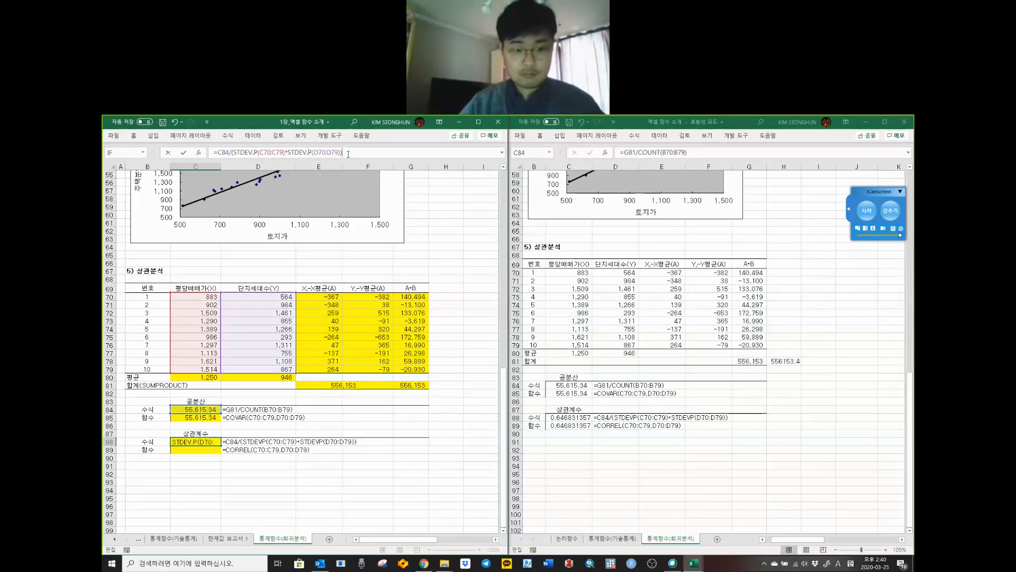
left_click(276, 152)
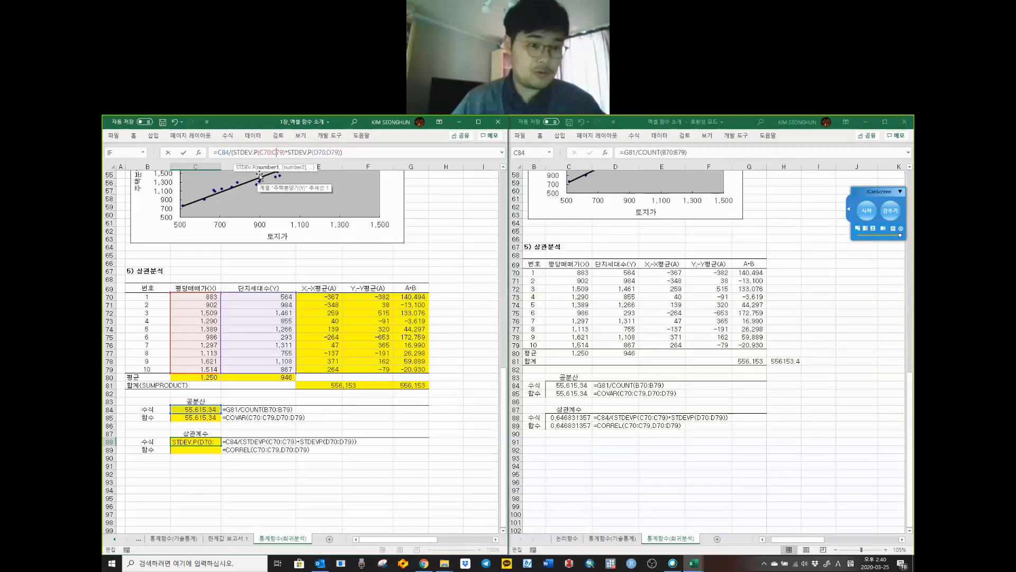
left_click(320, 152)
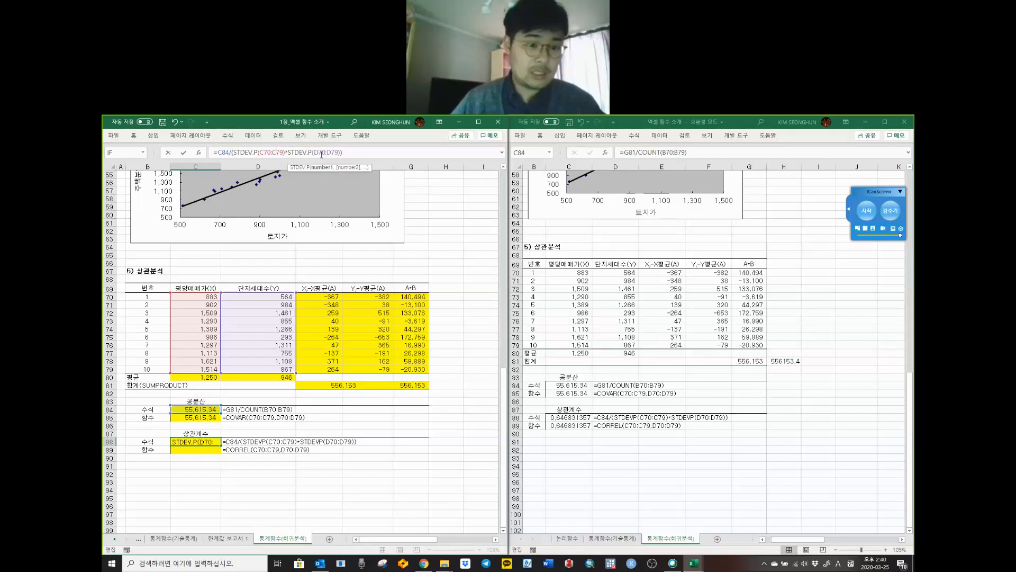
left_click(224, 152)
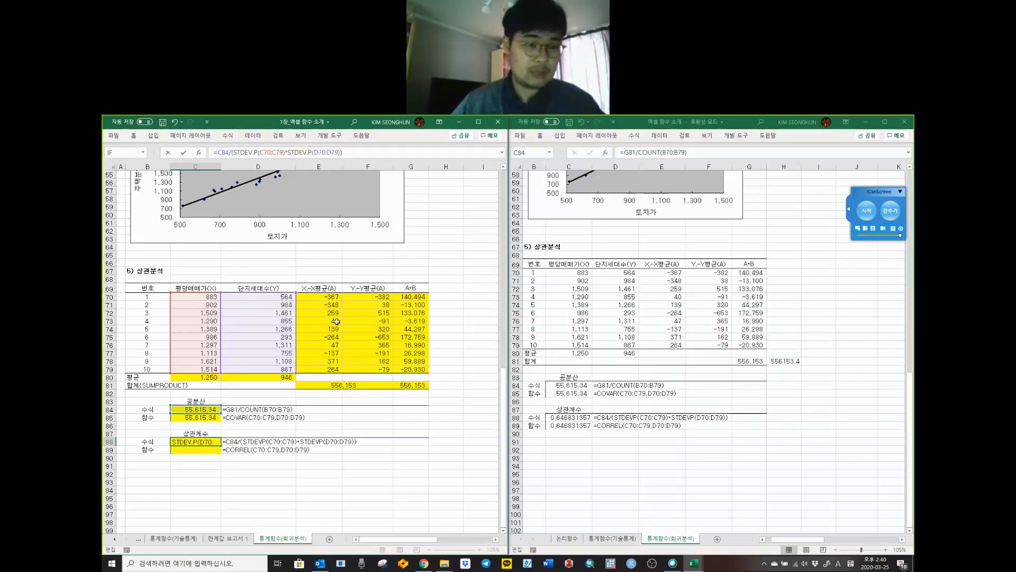
left_click(254, 153)
left_click_drag(234, 152, 344, 146)
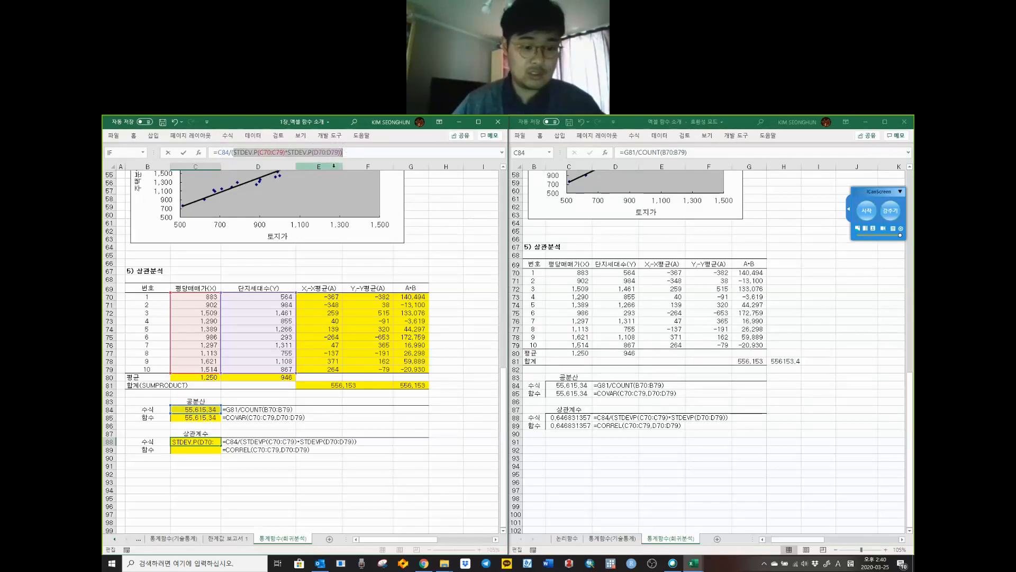
key("Return")
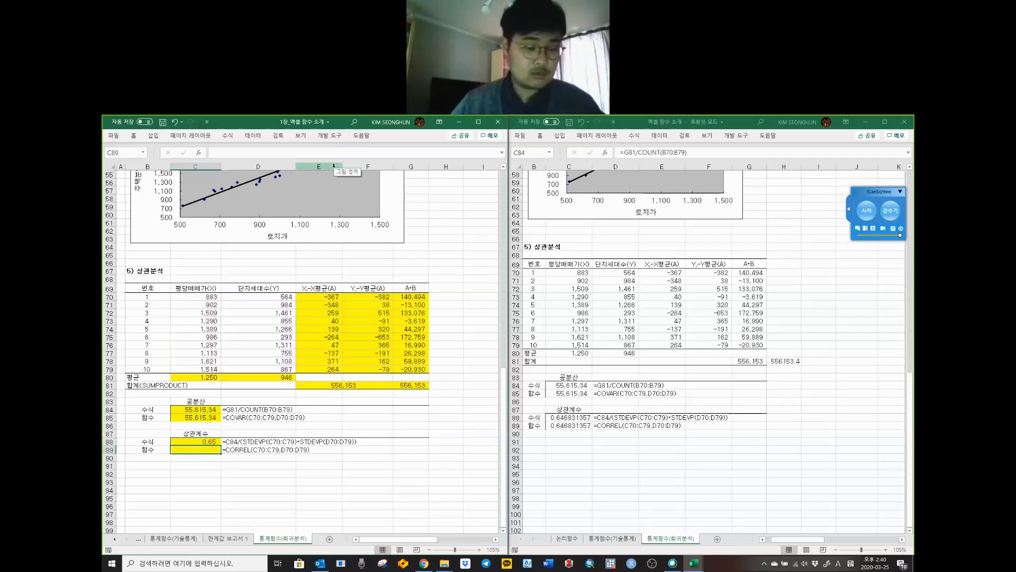
Step: Copy the CORREL formula text from D89 into C89 as the working formula =CORREL(C70:C79,D70:D79)
left_click(332, 154)
left_click(249, 453)
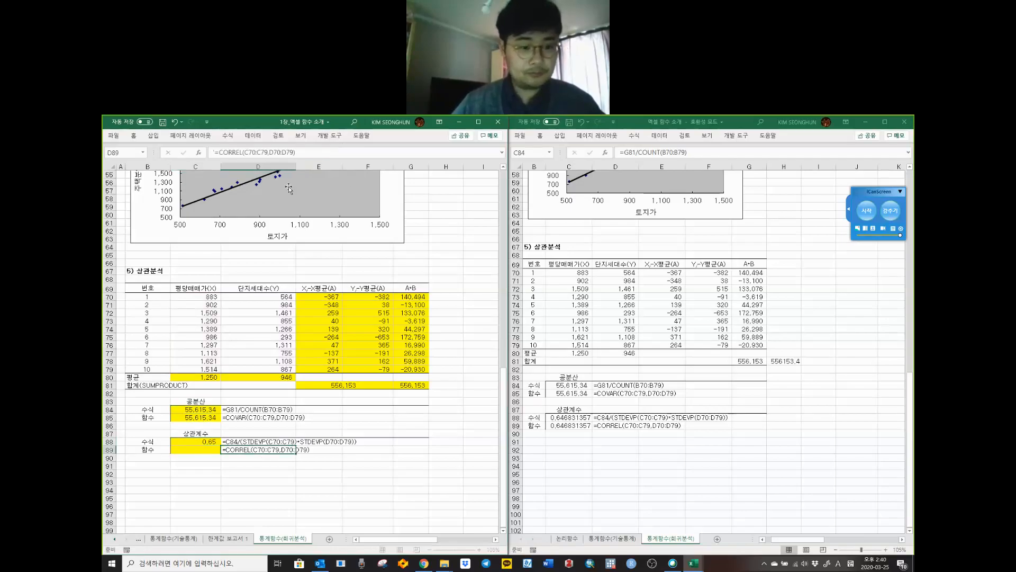
left_click_drag(214, 153, 313, 153)
key("ctrl+c")
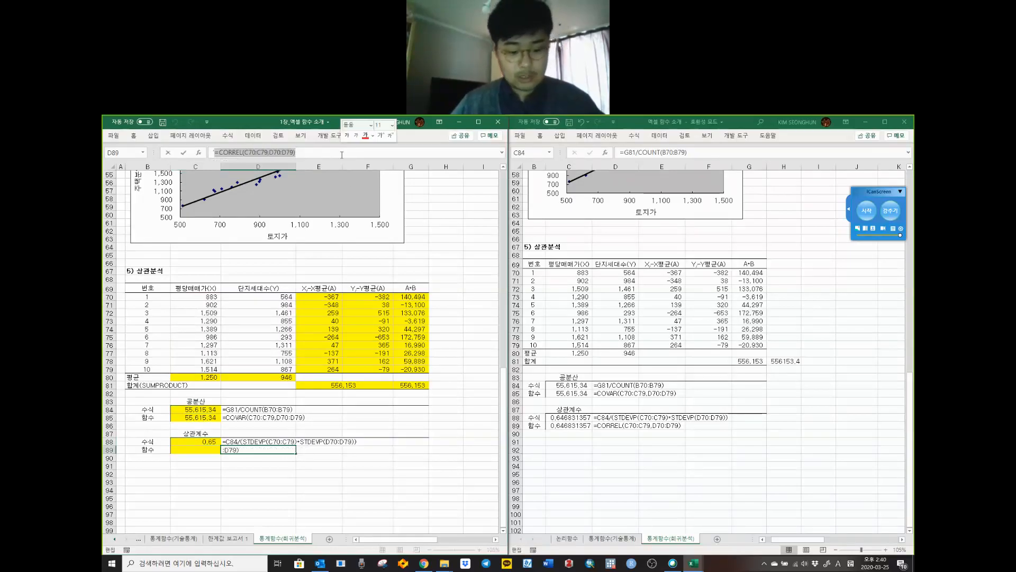
key("Escape")
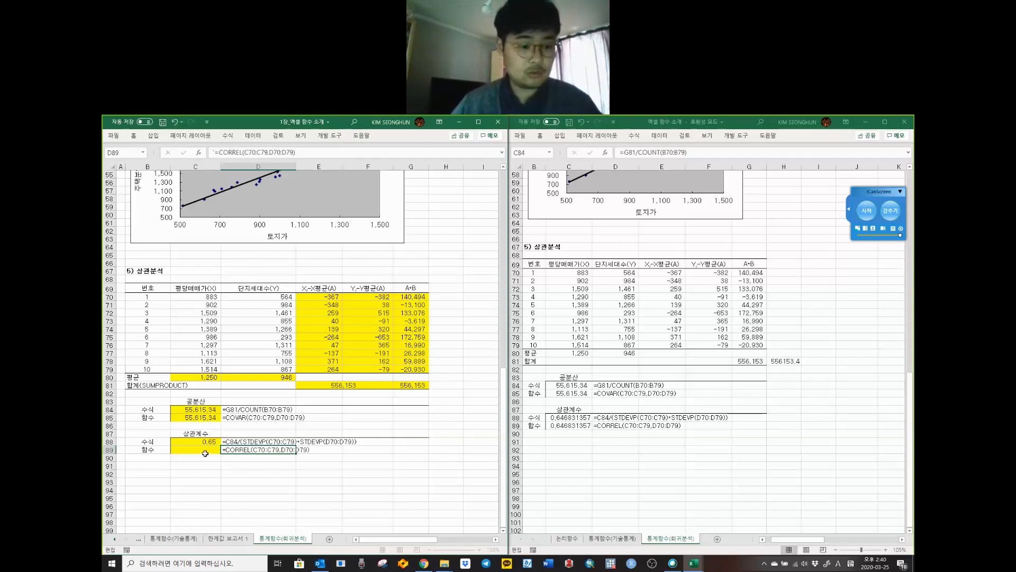
left_click(196, 449)
key("ctrl+v")
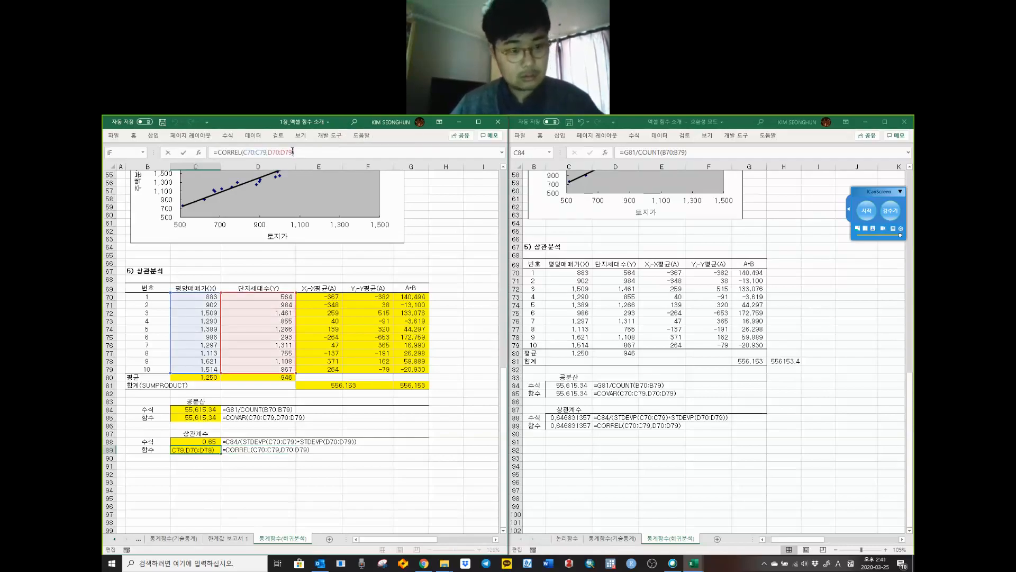
key("Return")
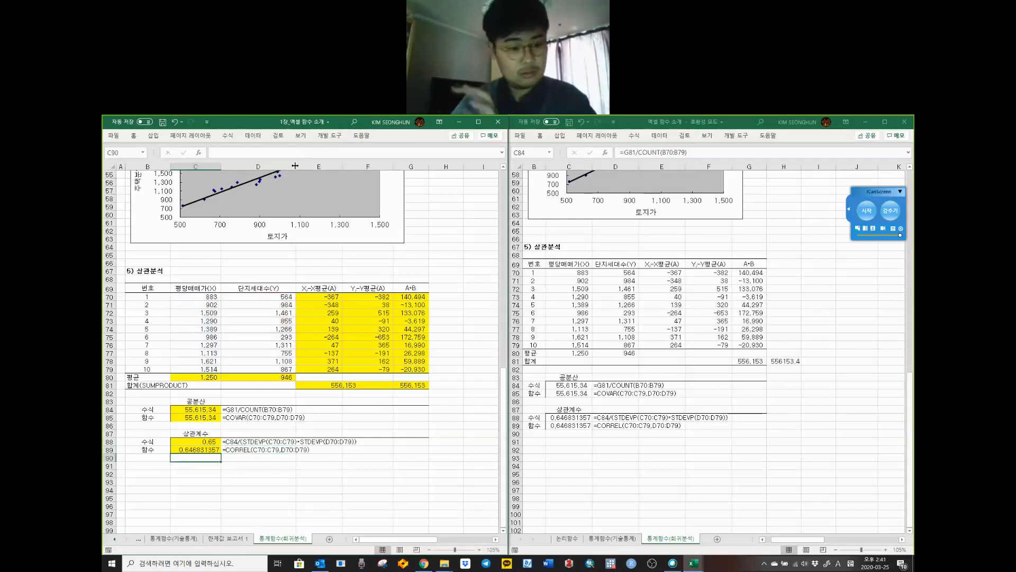
Step: Compare the manual and CORREL versions of the correlation coefficient in rows 88 and 89
left_click(239, 453)
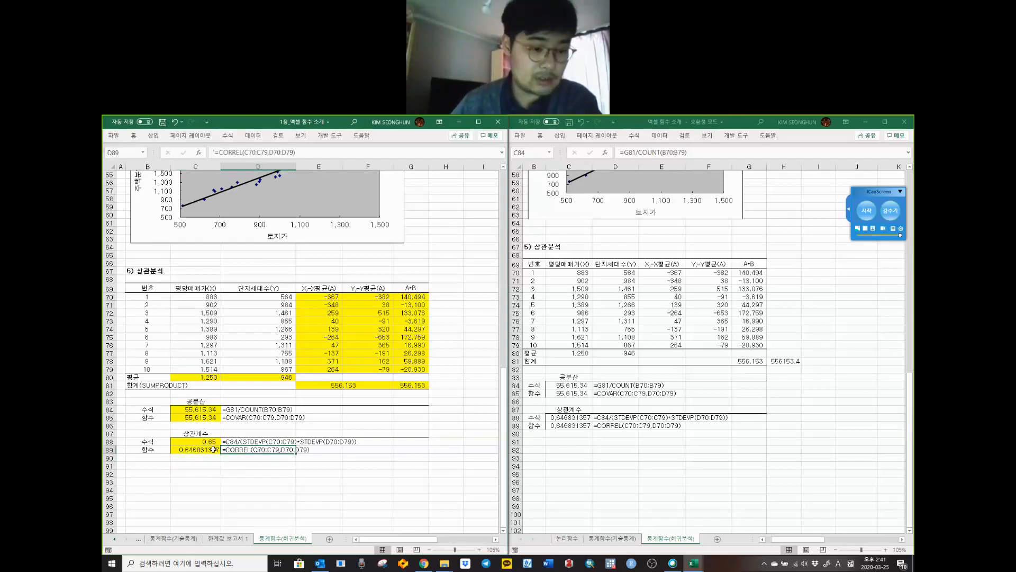
left_click(213, 449)
left_click(234, 443)
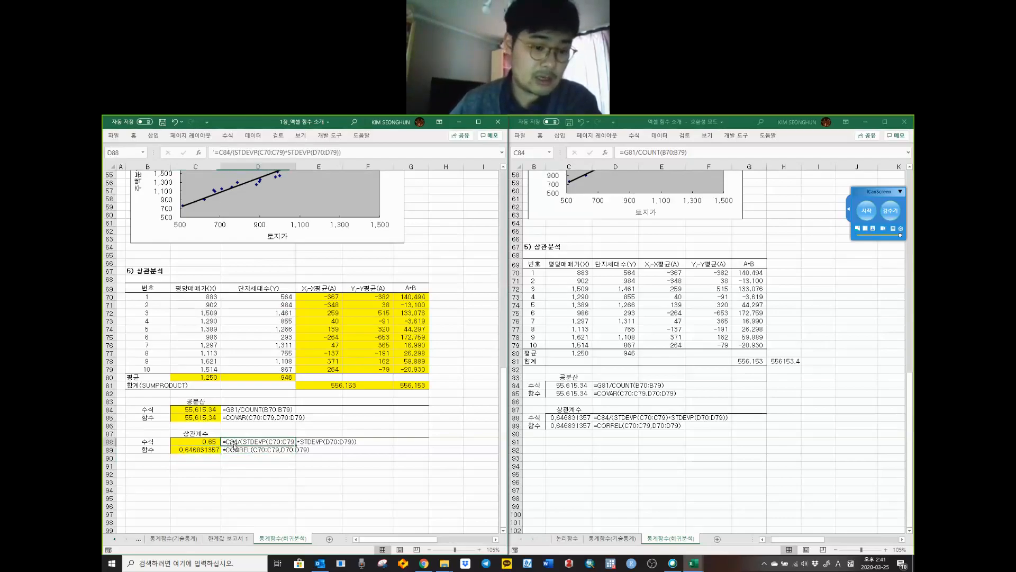
left_click_drag(344, 152, 221, 155)
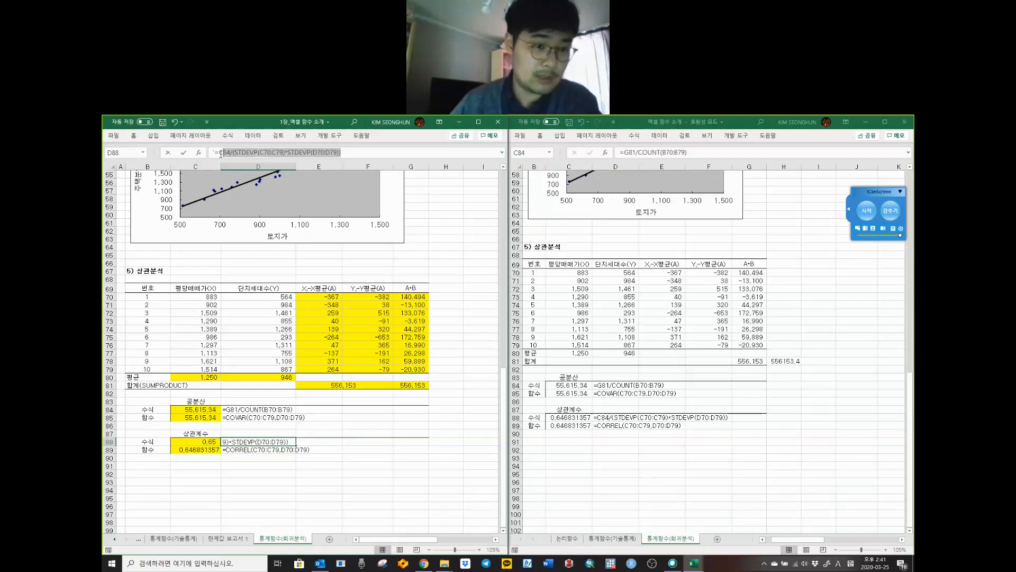
key("Return")
left_click(195, 449)
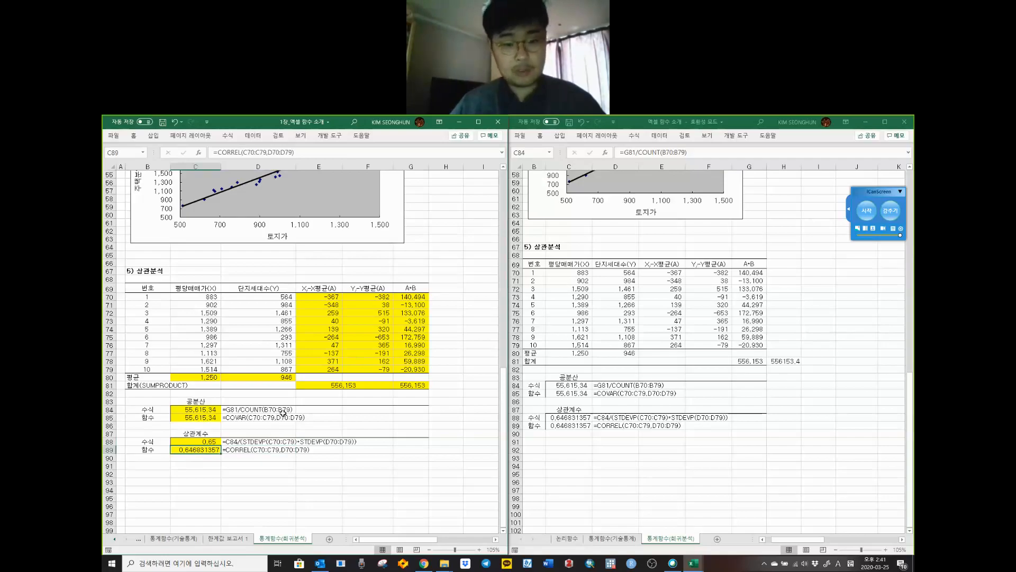
Step: Open the 2장_분석기능 workbook from the 02주차 참고자료 및 과제파일 folder
scroll(294, 411, "up", 18)
middle_click(390, 436)
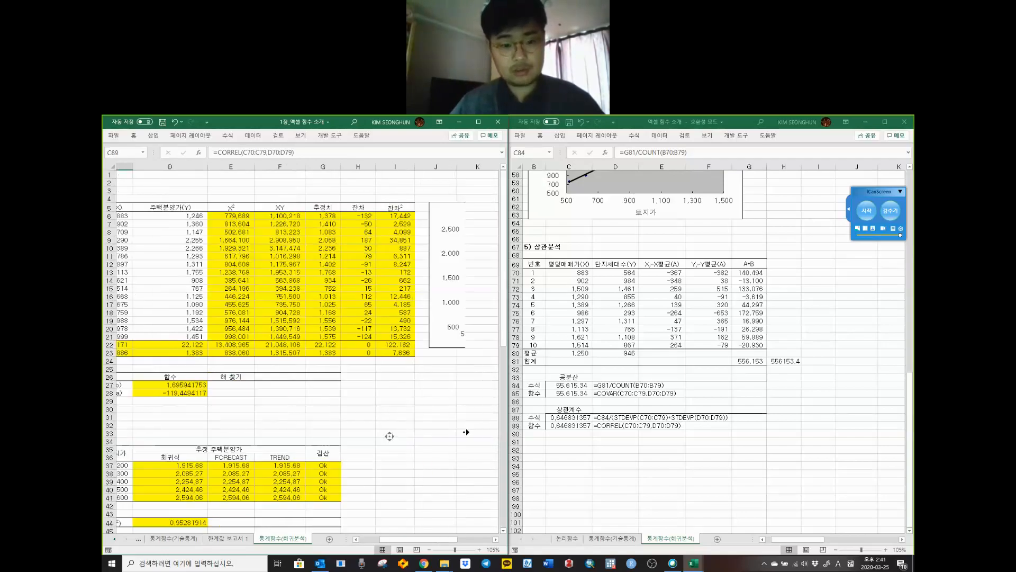
middle_click(343, 426)
left_click(344, 426)
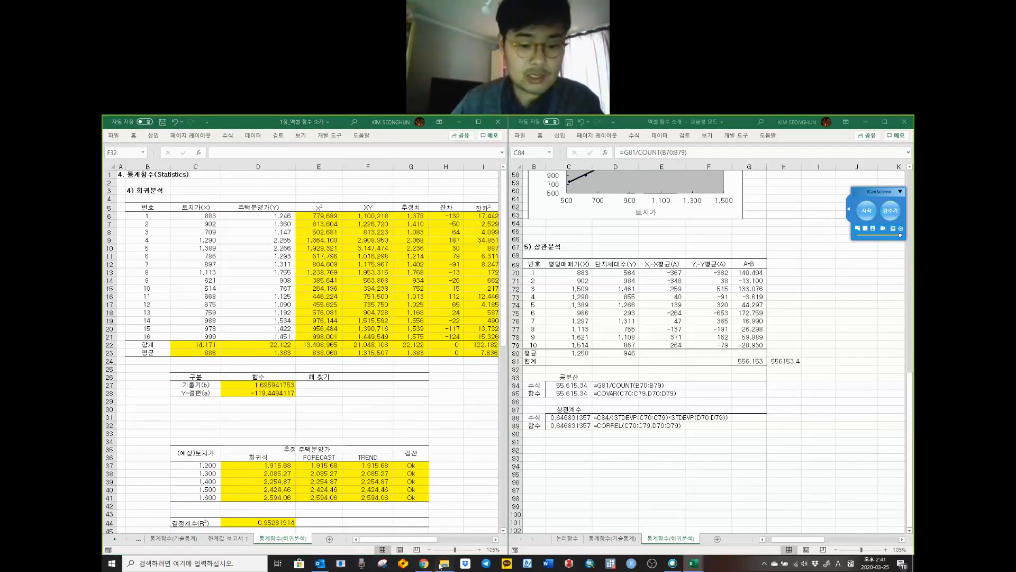
mouse_move(445, 562)
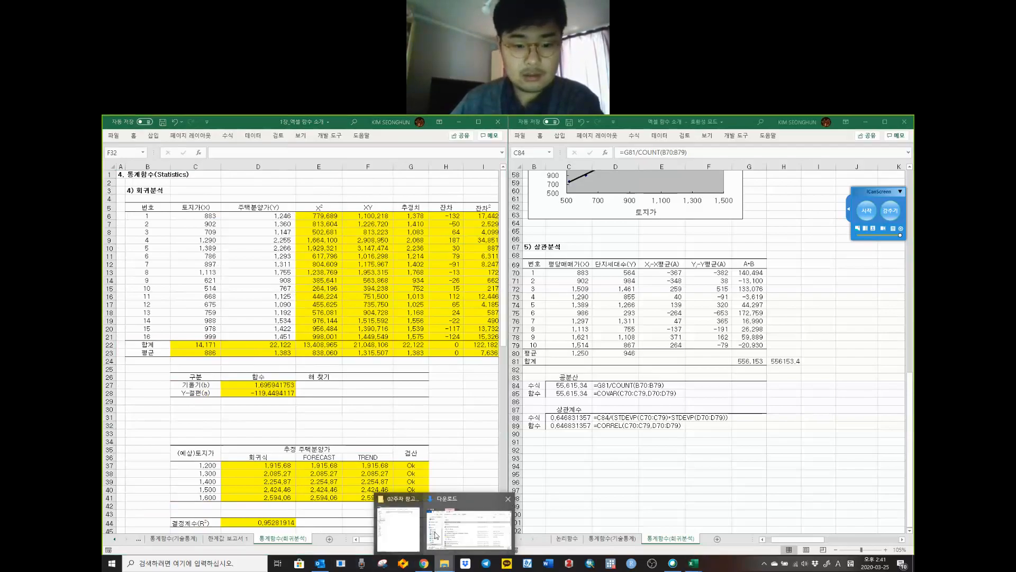
left_click(398, 528)
double_click(619, 179)
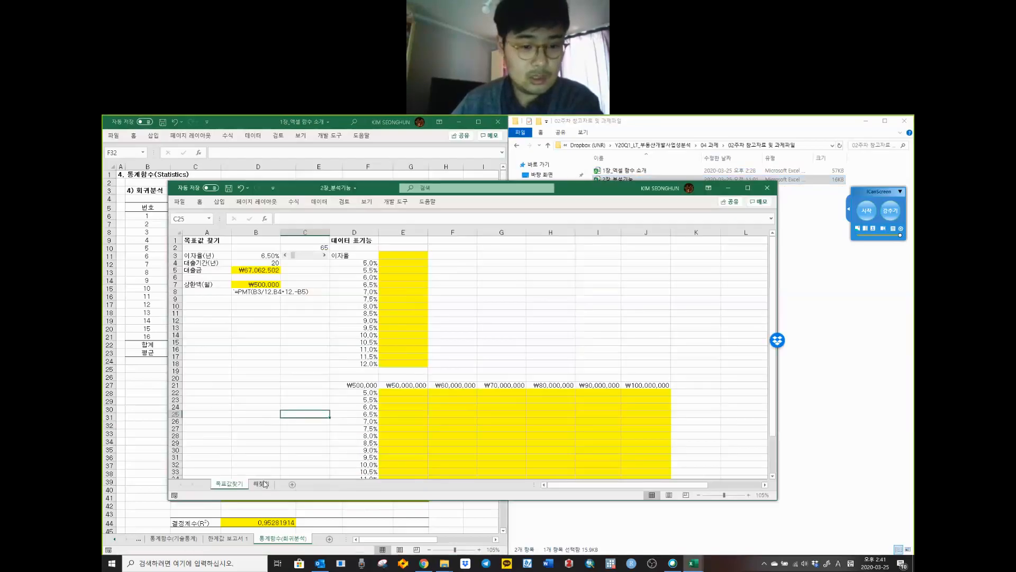
Step: Set the annual interest rate (이자율) on the 목표값찾기 sheet to 3.50% using its scroll bar control
left_click(272, 413)
scroll(272, 413, "down", 3)
scroll(271, 454, "up", 3)
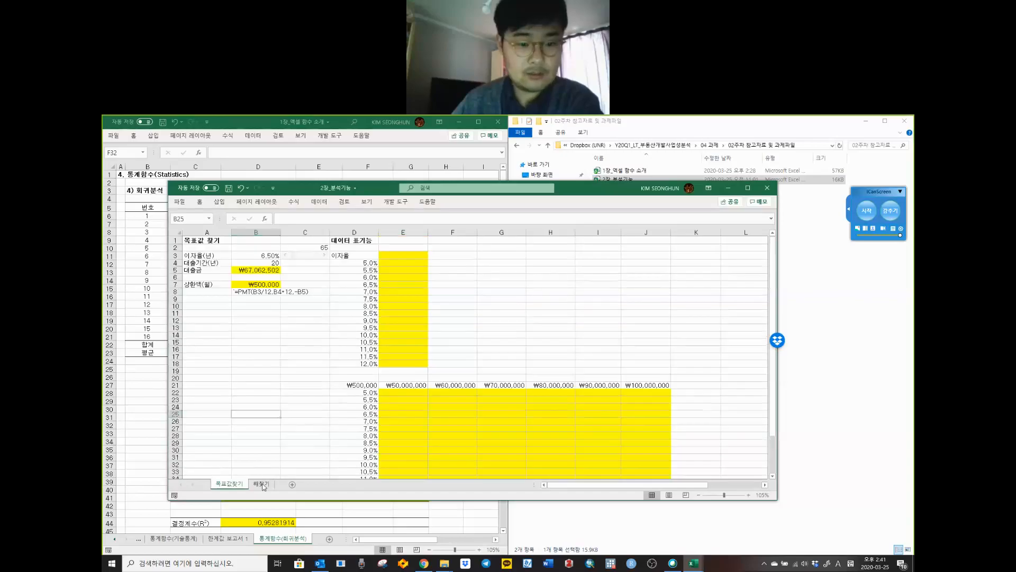
left_click(262, 484)
left_click(230, 484)
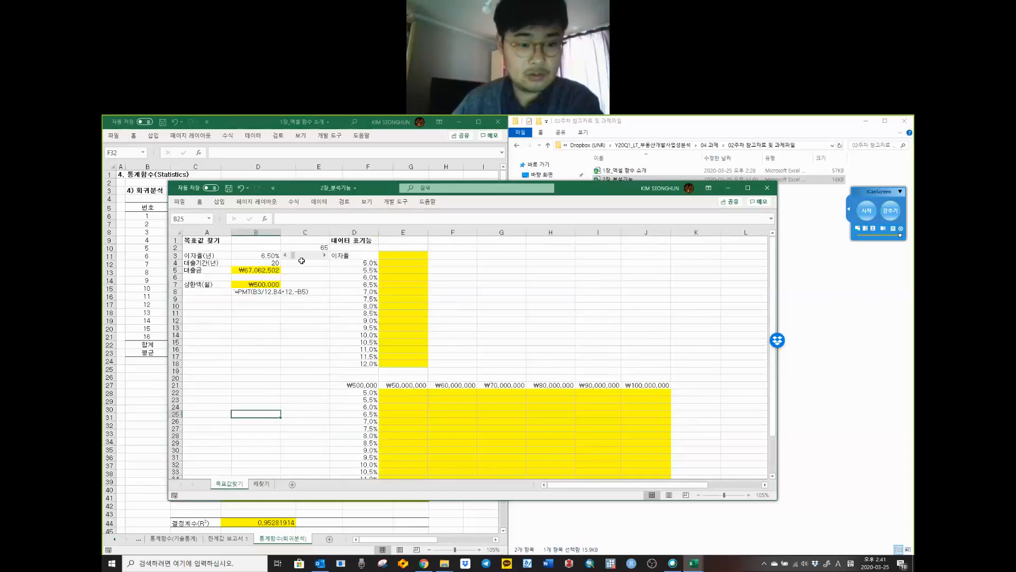
left_click_drag(306, 255, 291, 255)
left_click(276, 345)
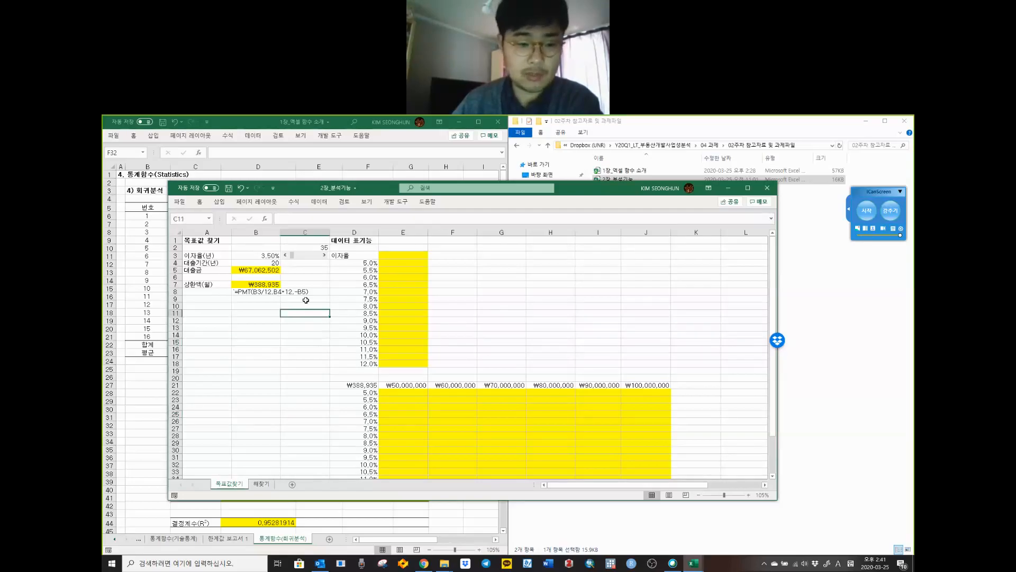
left_click(251, 295)
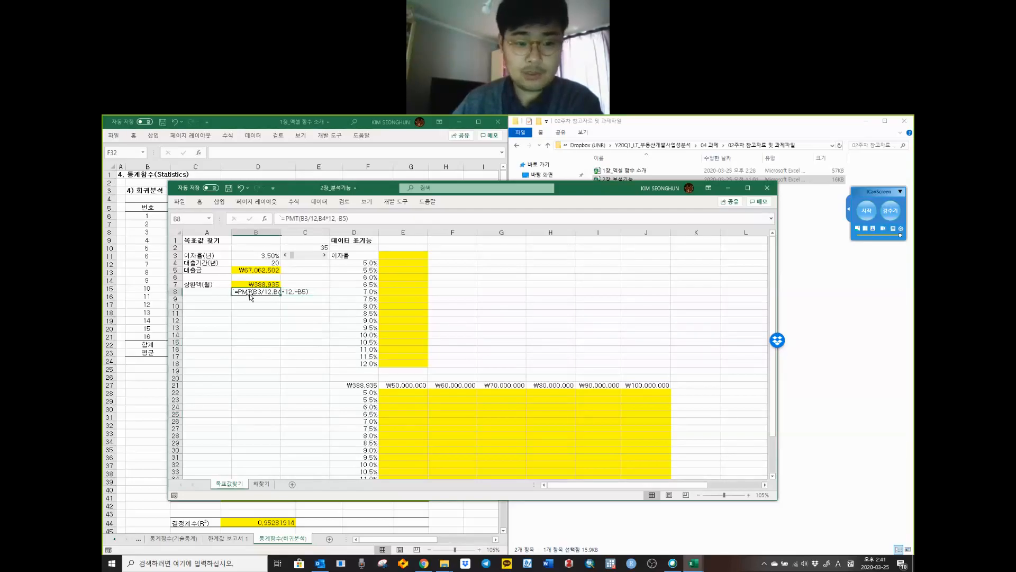
Step: Minimize the 2장_분석기능 workbook and return to the 통계함수(회귀분석) sheet of 1장_엑셀 함수 소개
left_click(727, 189)
left_click(366, 416)
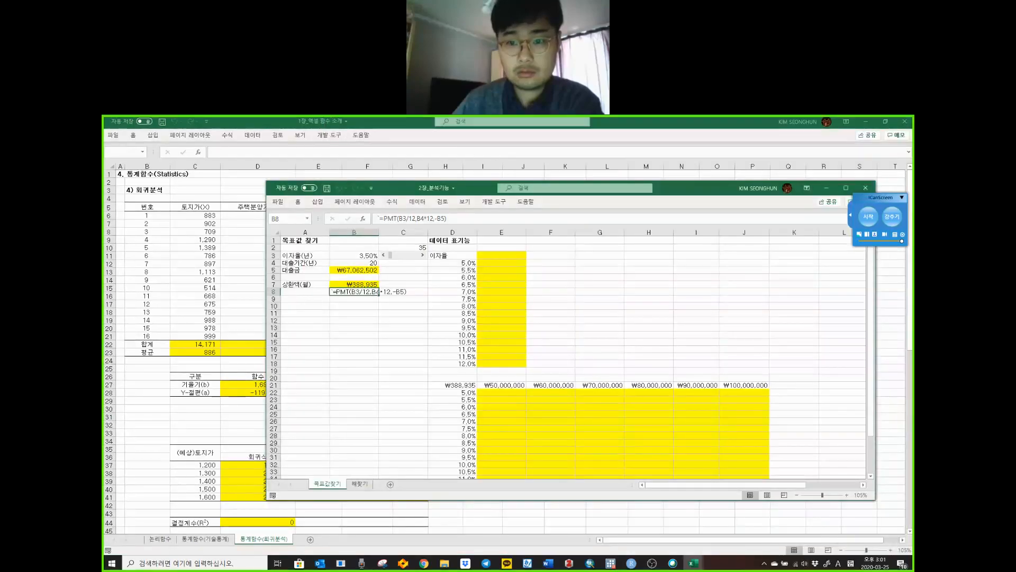
left_click(826, 188)
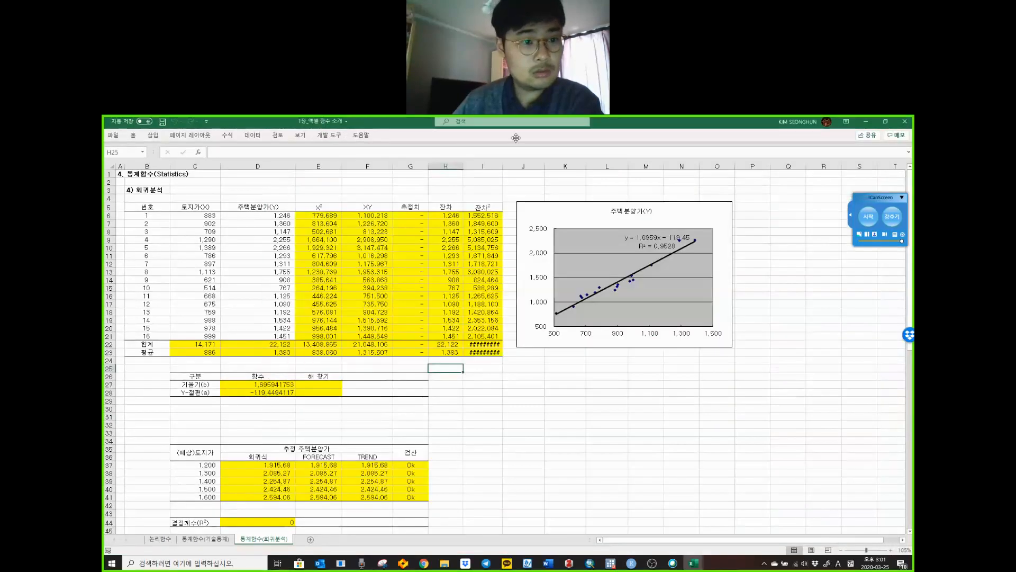
left_click(614, 184)
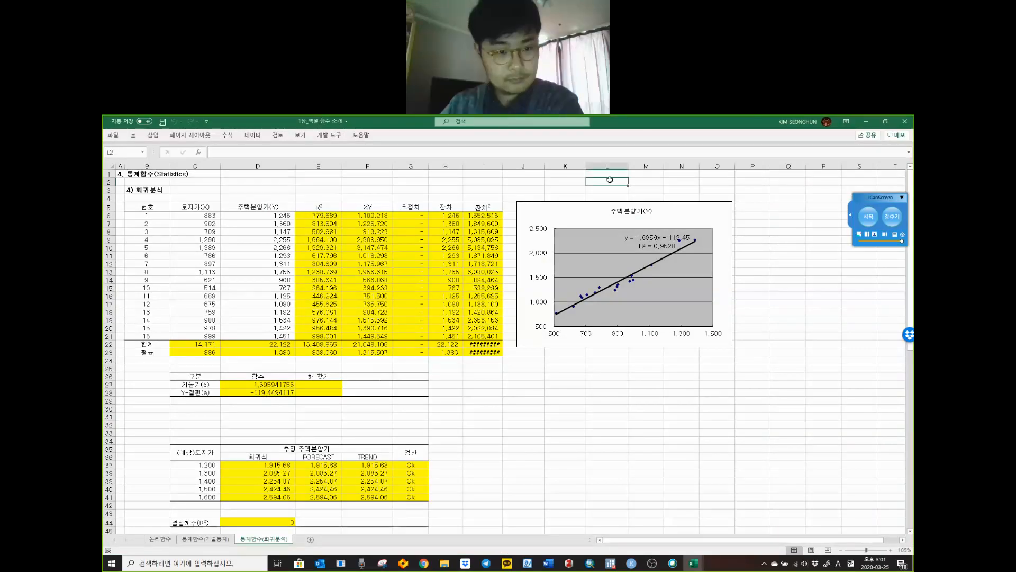
left_click(494, 193)
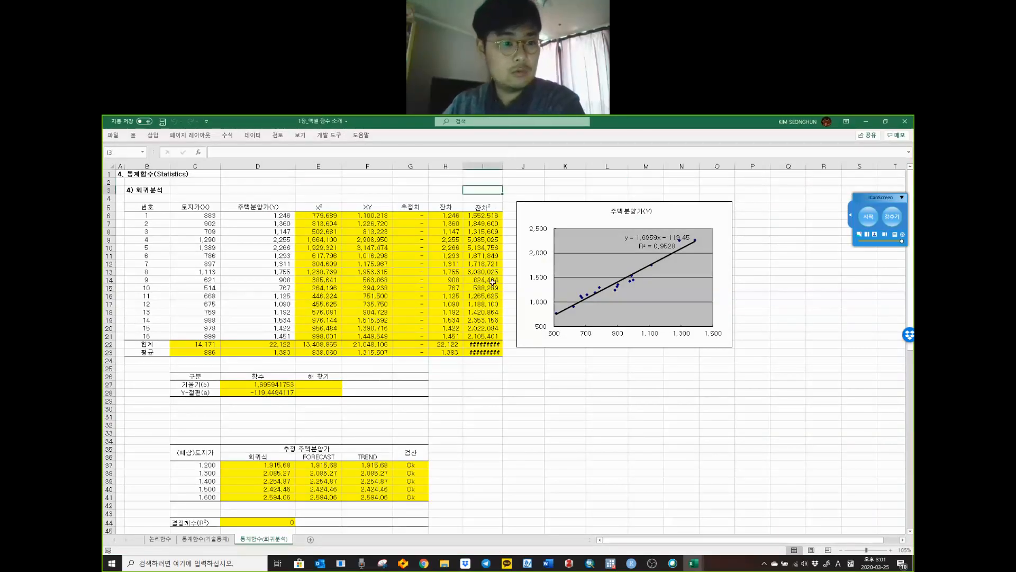
Step: Inspect the formulas behind the squared-residual (잔차²) total in I22, the squared residual in I11 and the residual in H11
left_click(484, 345)
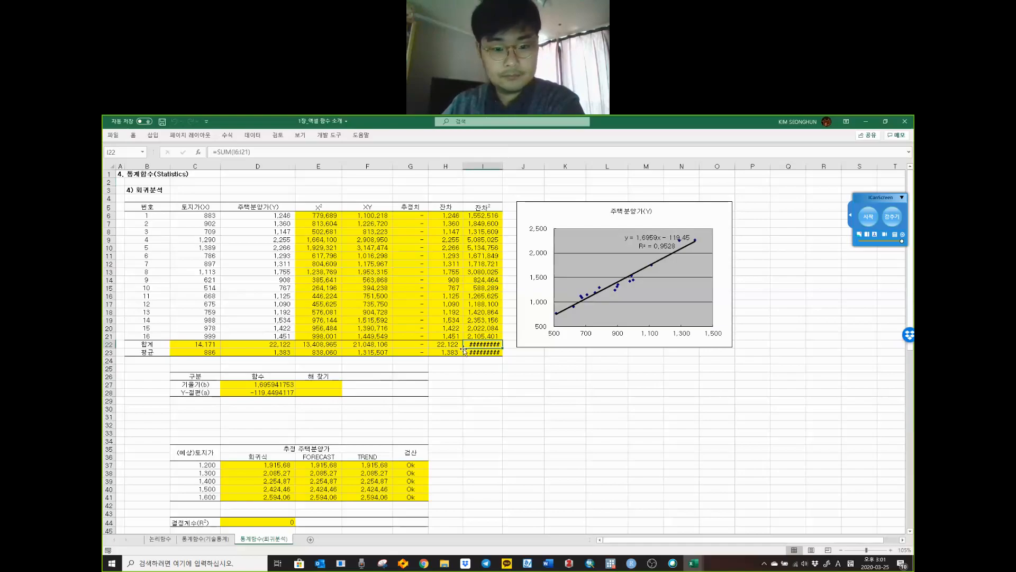
mouse_move(485, 343)
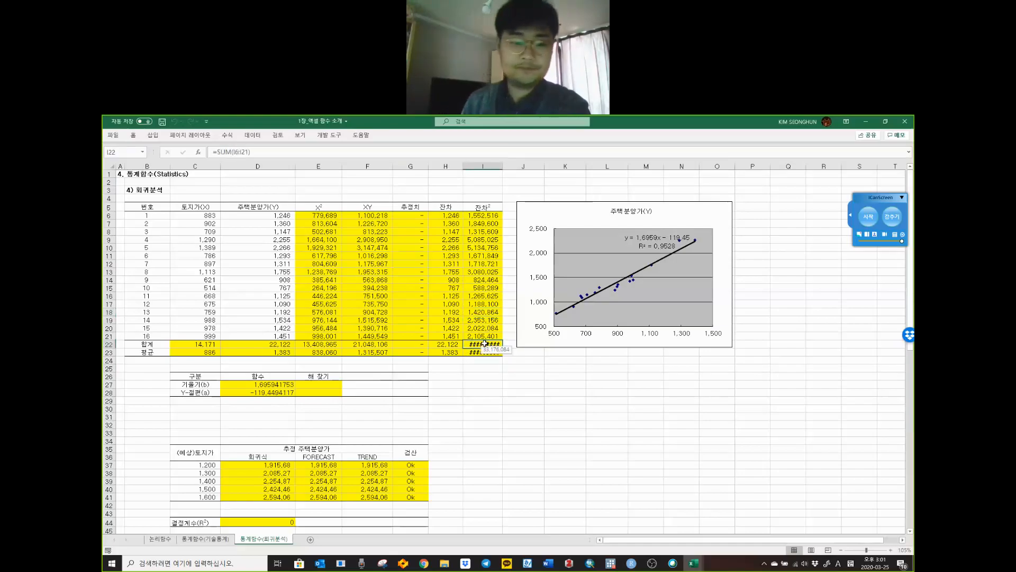
double_click(484, 343)
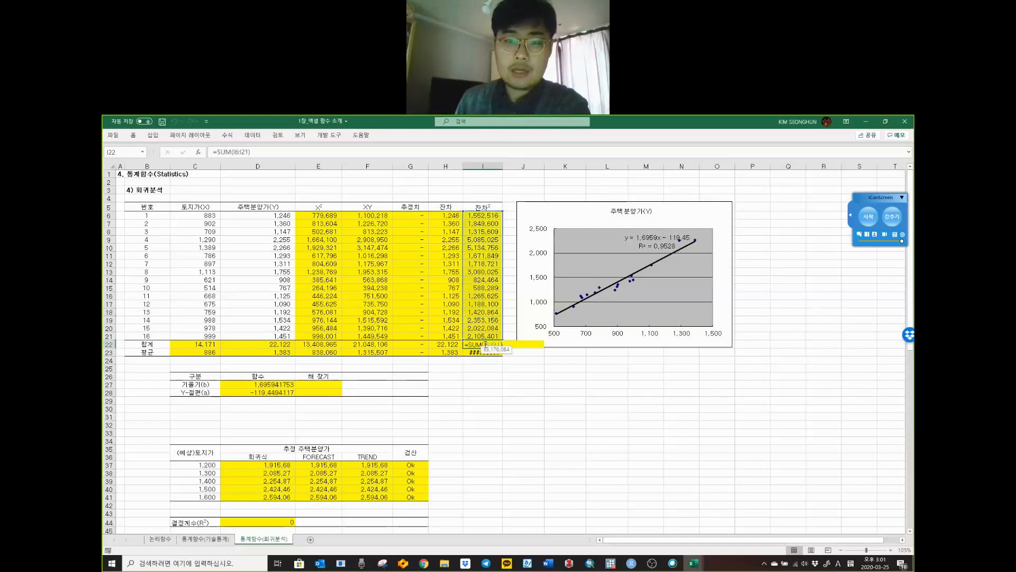
double_click(488, 257)
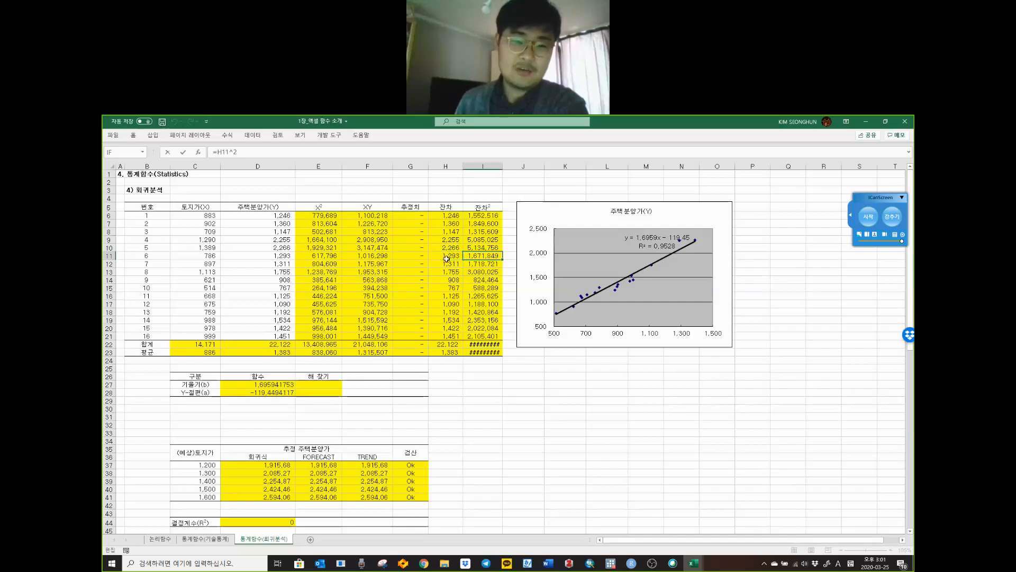
double_click(448, 256)
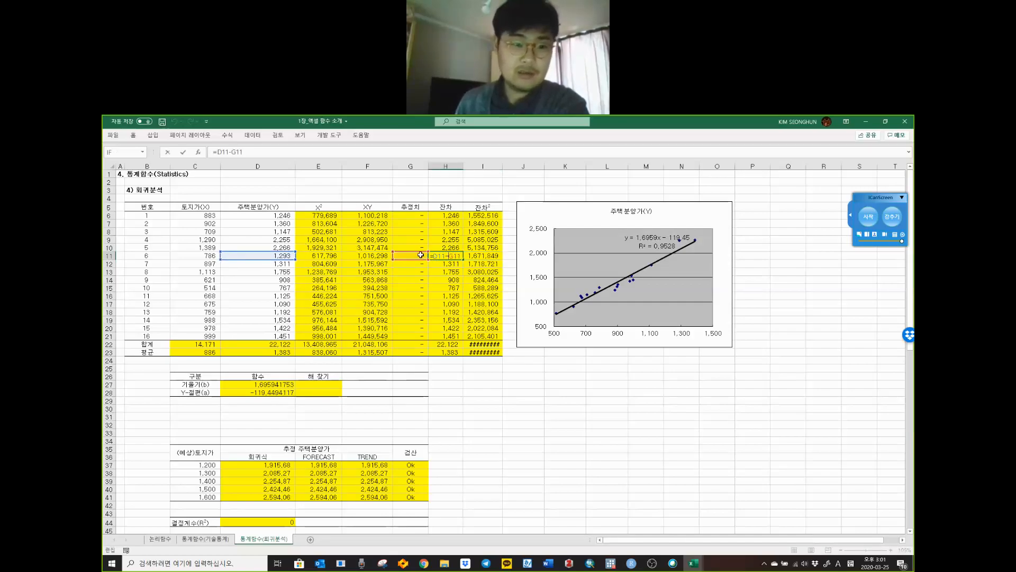
Step: Repoint the estimate (추정치) formula in G11 to the 함수 coefficients, making it =$D$27*C11+$D$28
double_click(409, 257)
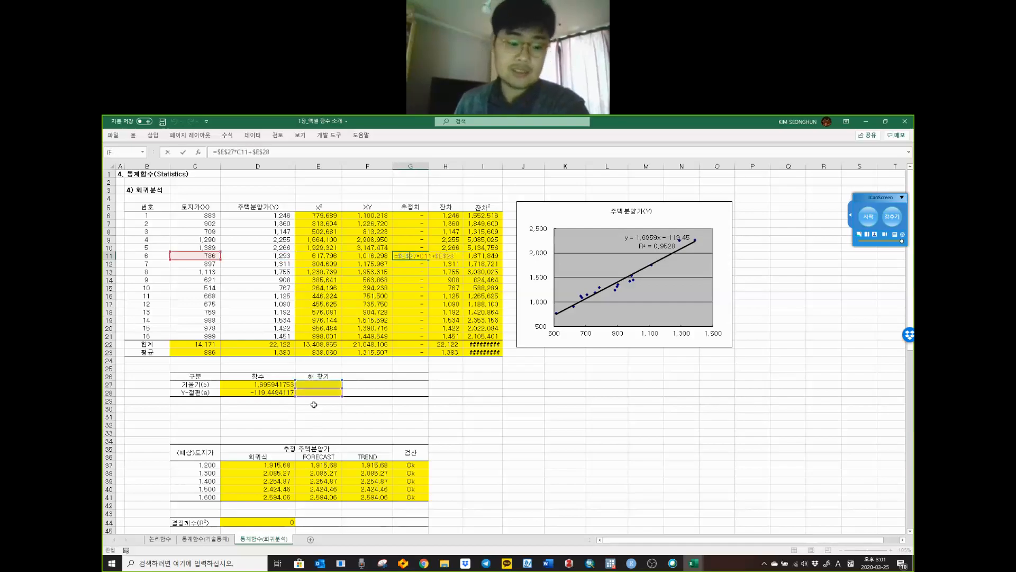
left_click_drag(314, 388, 269, 399)
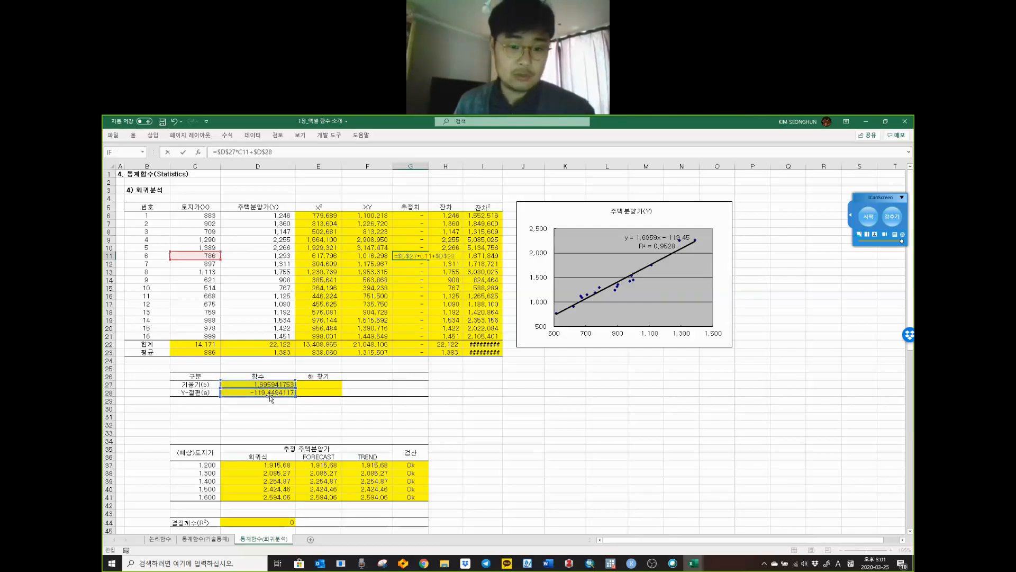
key("Return")
left_click(416, 256)
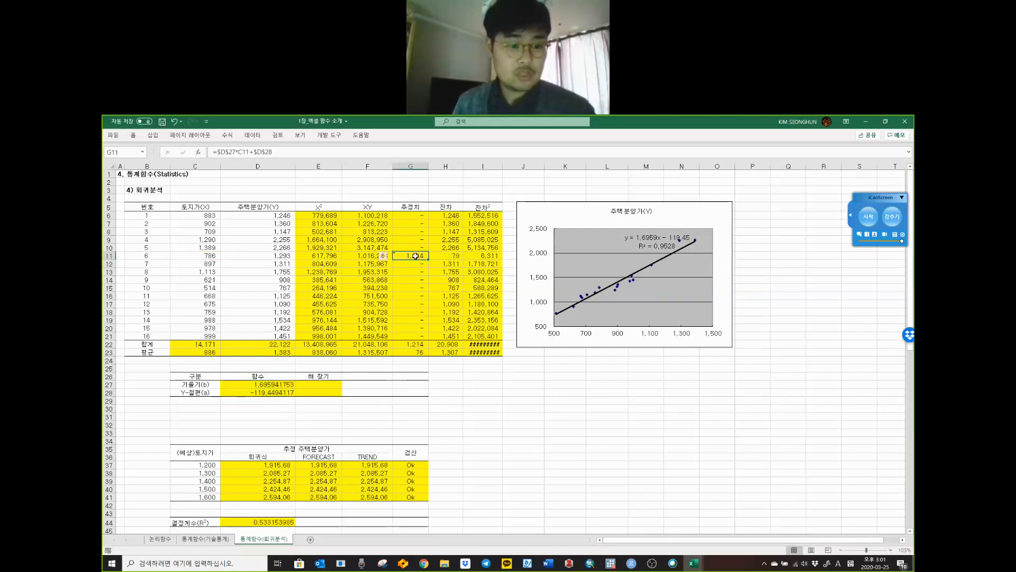
Step: Examine the squared-residual total in I22 against the empty 해 찾기 slope and intercept cells E27:E28
left_click(475, 344)
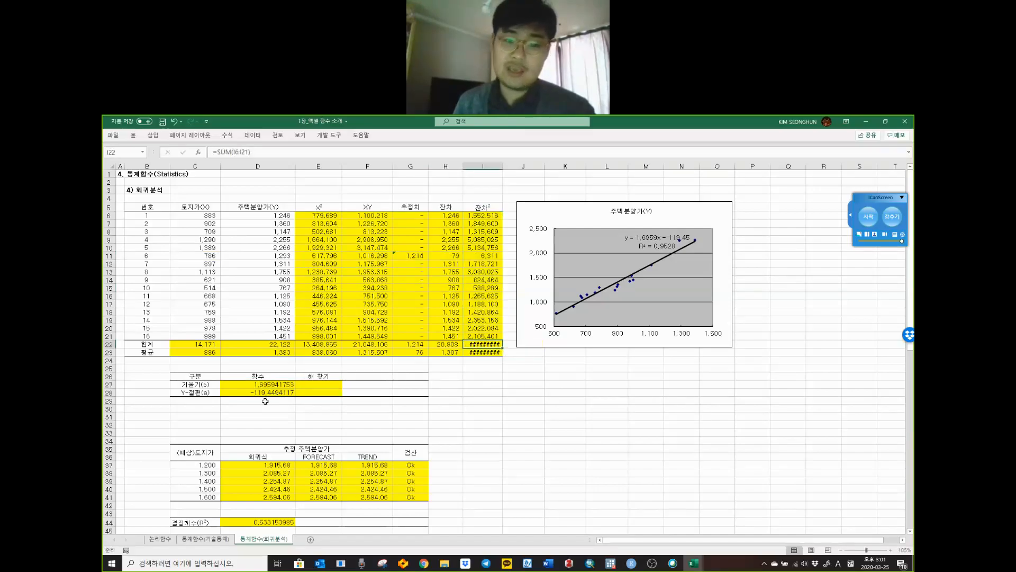
left_click(324, 391)
left_click_drag(324, 385, 323, 393)
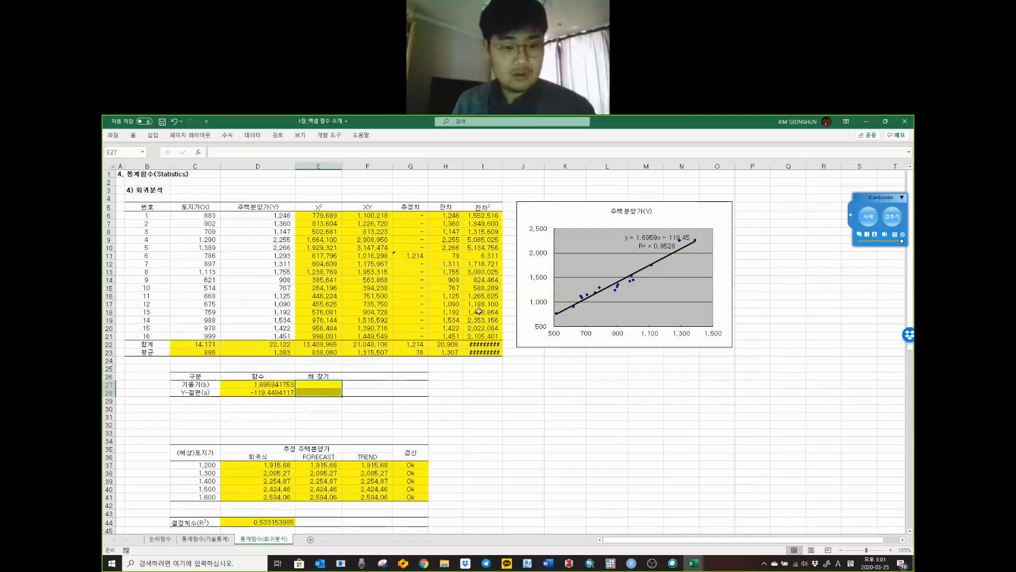
left_click(483, 344)
left_click(479, 287)
left_click(372, 281)
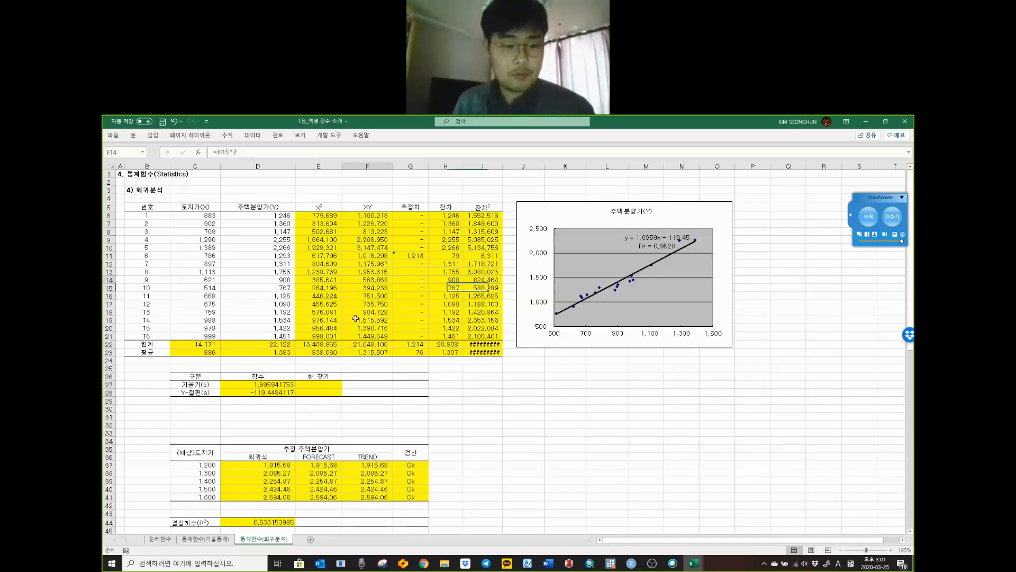
left_click_drag(323, 384, 321, 392)
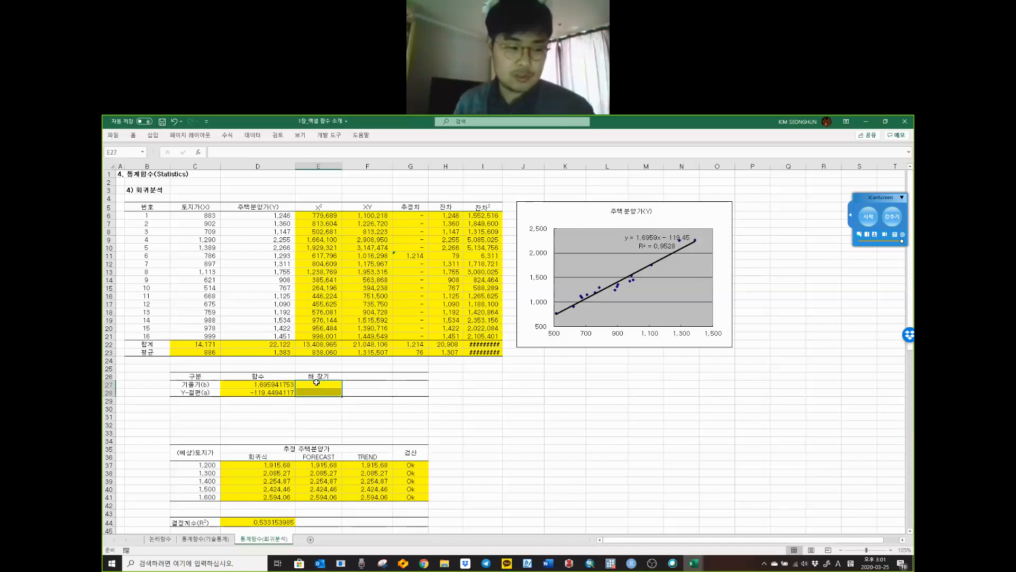
left_click(325, 390)
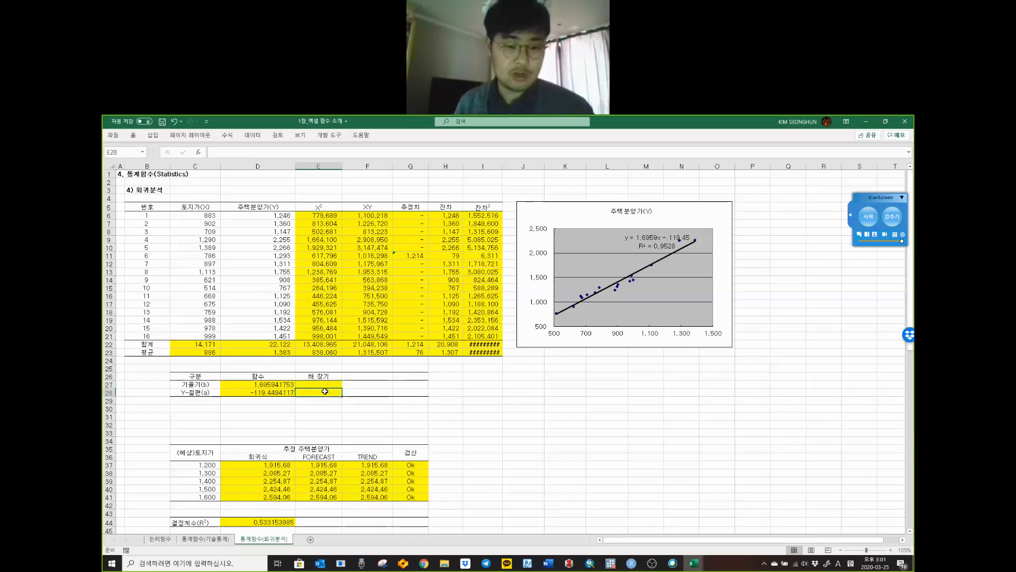
left_click(488, 345)
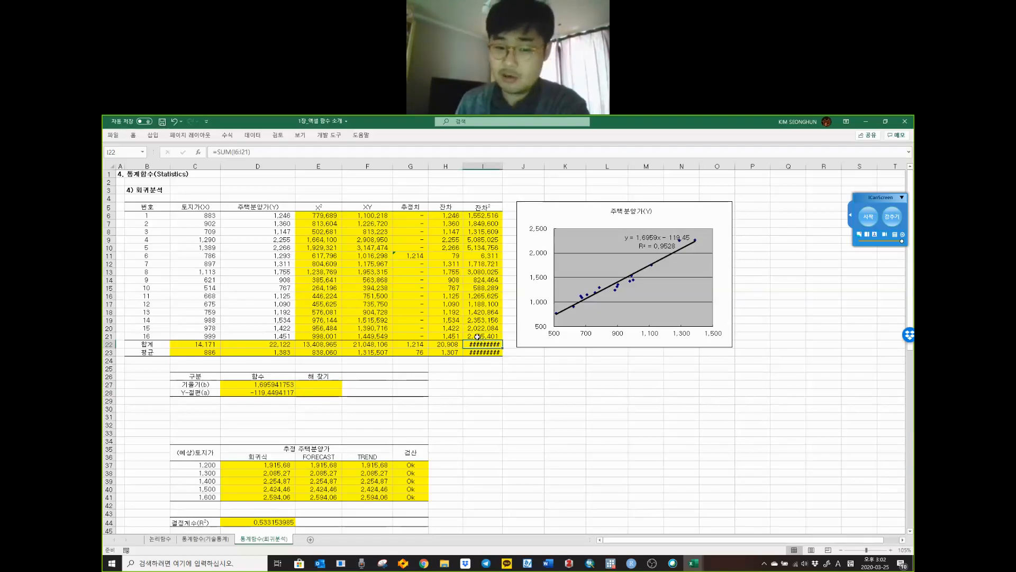
left_click(323, 387)
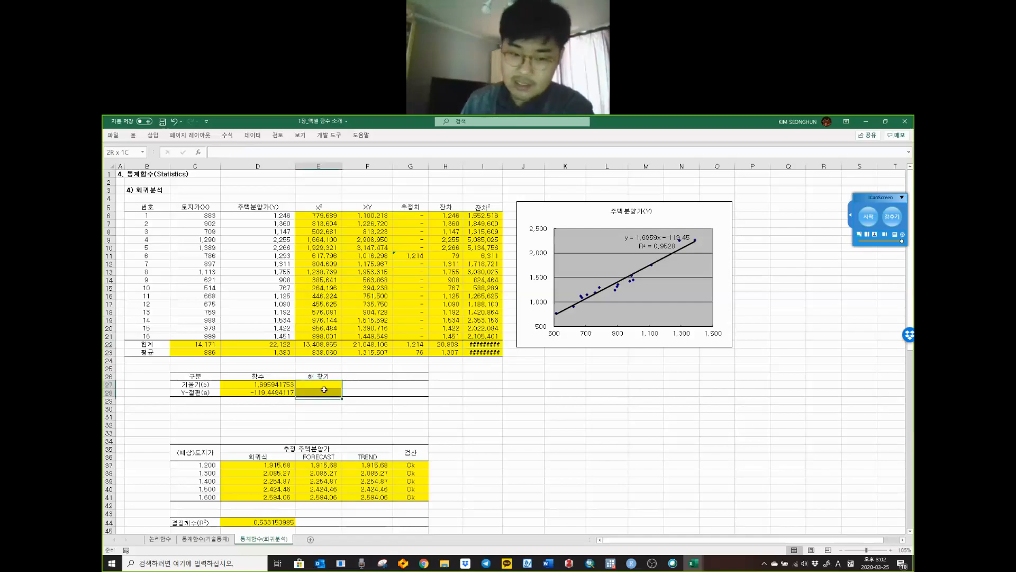
left_click(493, 343)
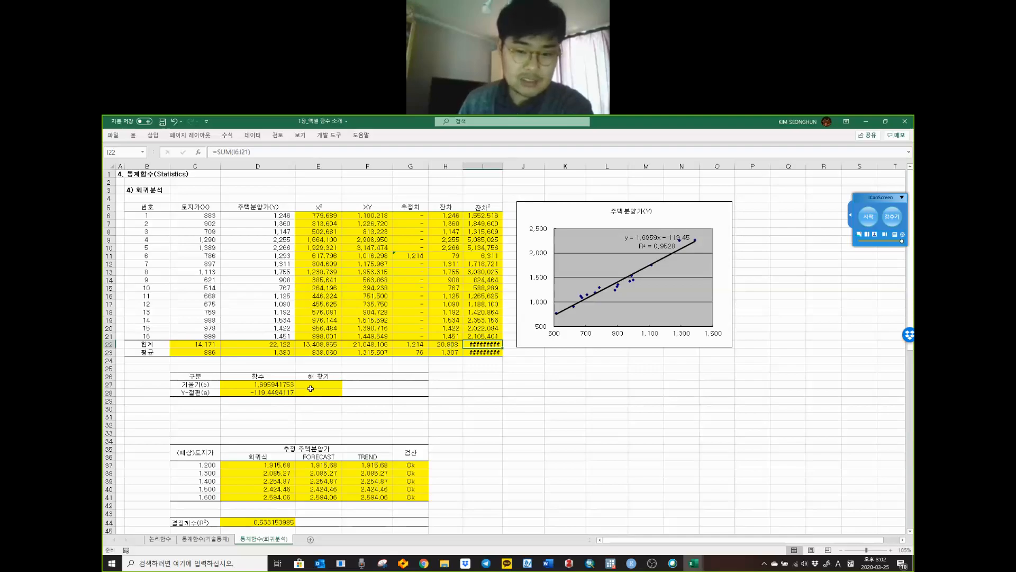
left_click_drag(313, 385, 315, 393)
left_click(491, 345)
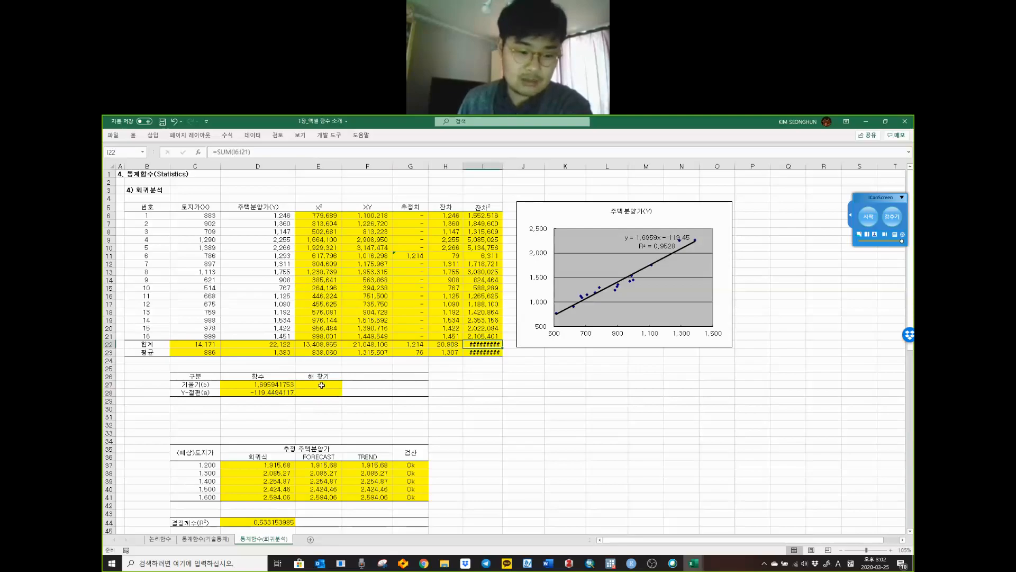
left_click_drag(320, 385, 323, 392)
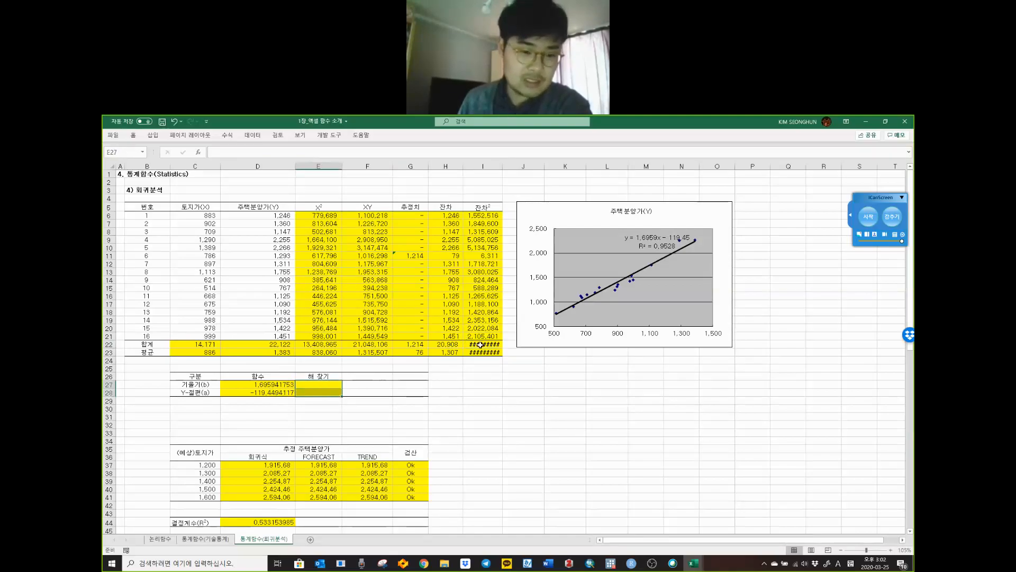
Step: Restore the estimate formula in G11 to the 해 찾기 coefficients, =$E$27*C11+$E$28
mouse_move(476, 345)
double_click(411, 256)
left_click_drag(281, 384, 318, 393)
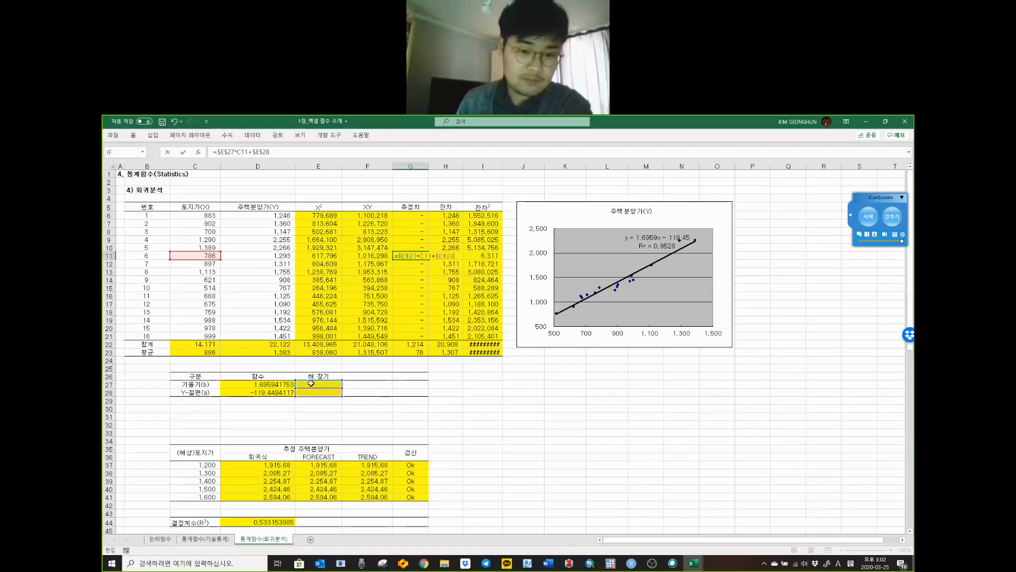
key("Return")
Step: Set up Solver (해 찾기) to minimize the squared-residual total in I22 by changing cells E27:E28
left_click(483, 344)
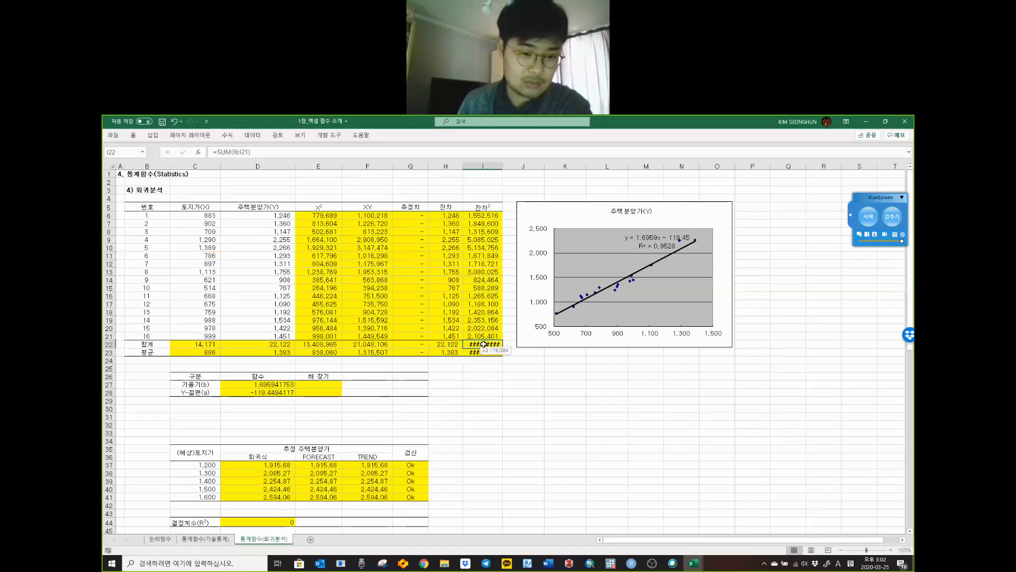
double_click(484, 344)
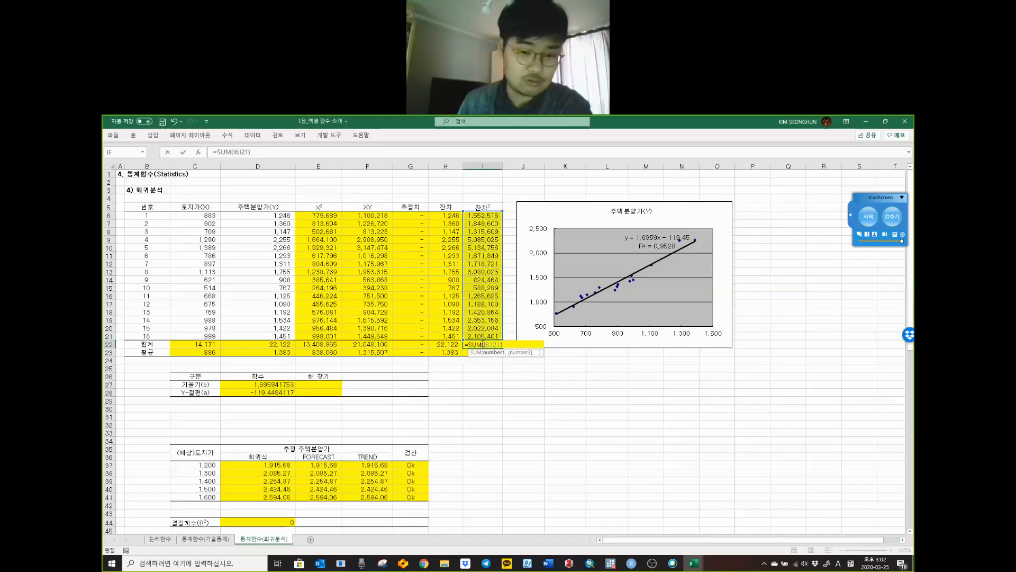
key("Escape")
left_click(253, 135)
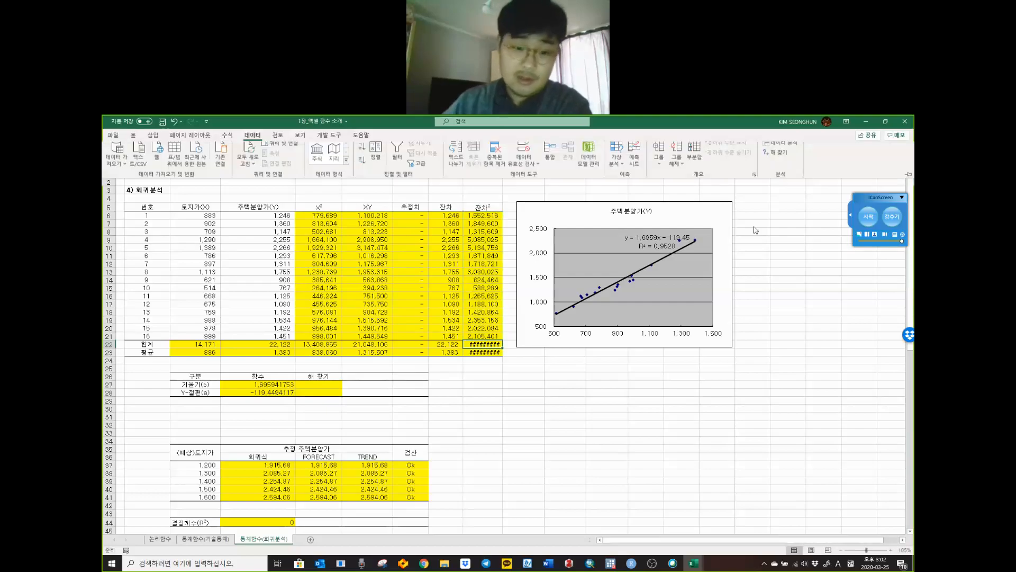
left_click(776, 157)
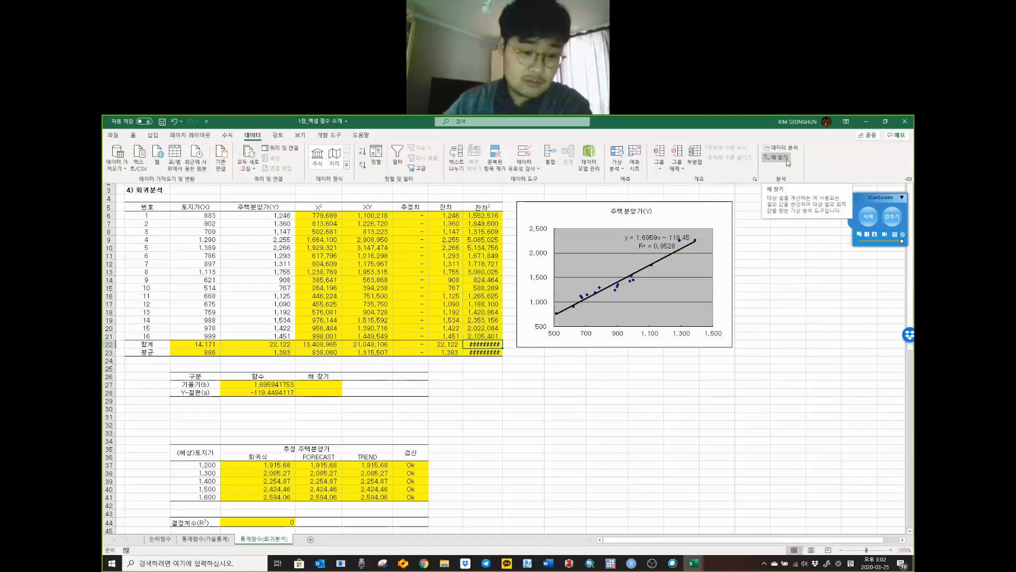
key("BackSpace")
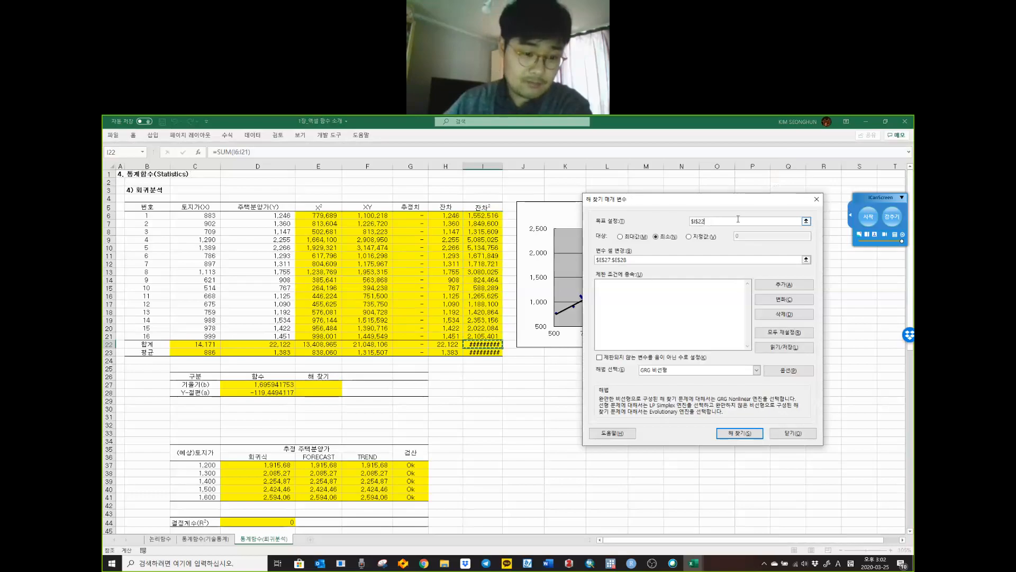
left_click(487, 345)
left_click_drag(648, 258, 596, 260)
key("BackSpace")
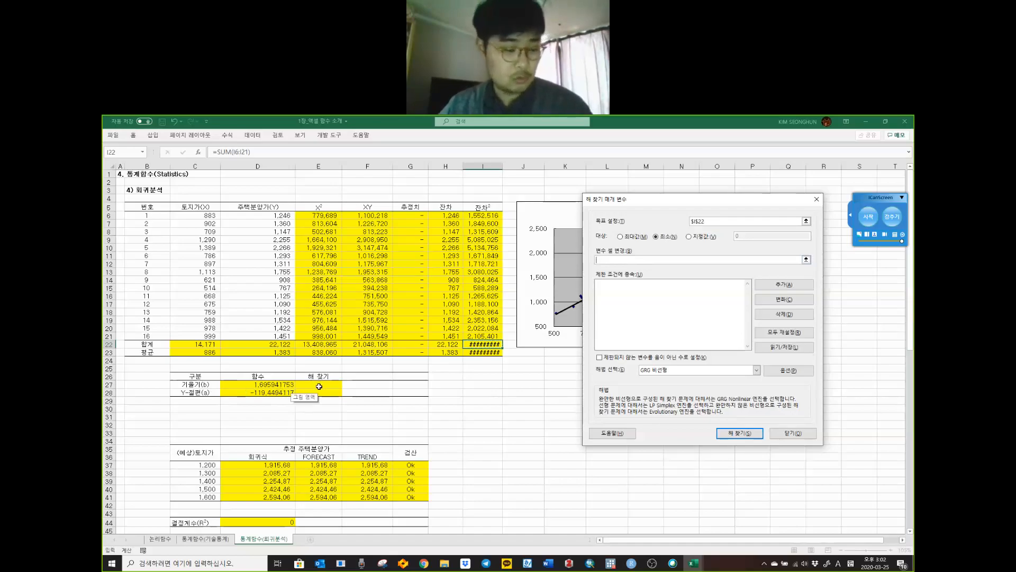
left_click_drag(325, 388, 325, 393)
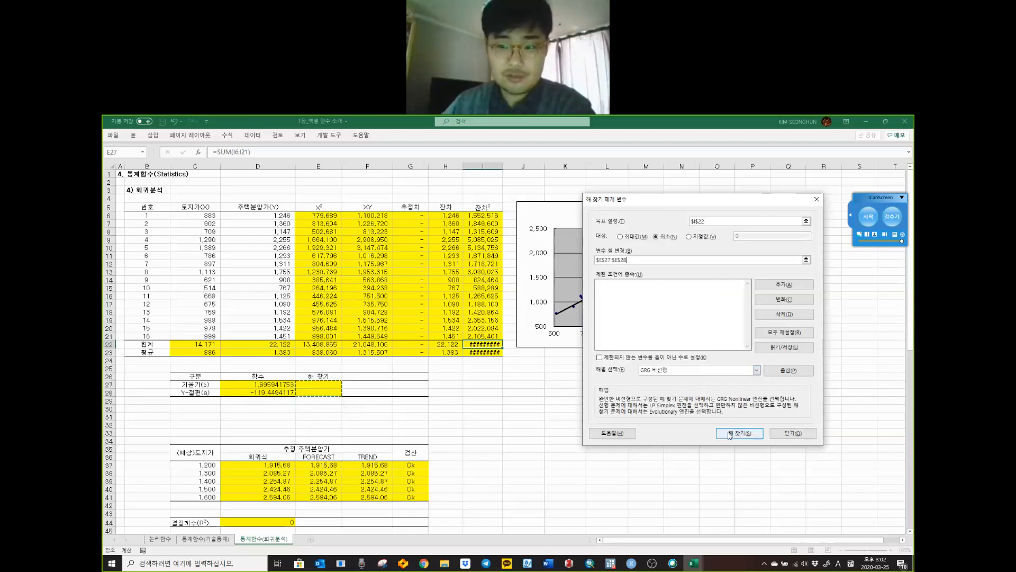
Step: Try to solve for the regression coefficients with the Simplex LP (단순 LP) method and accept the Solver result
left_click(718, 372)
left_click(680, 391)
left_click(670, 373)
left_click(659, 386)
left_click(755, 438)
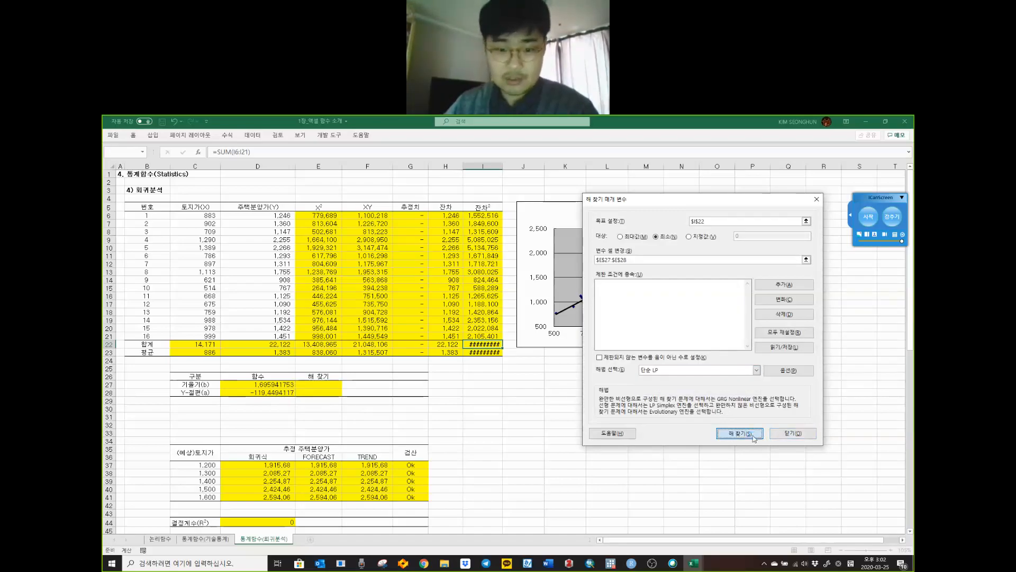
left_click(413, 354)
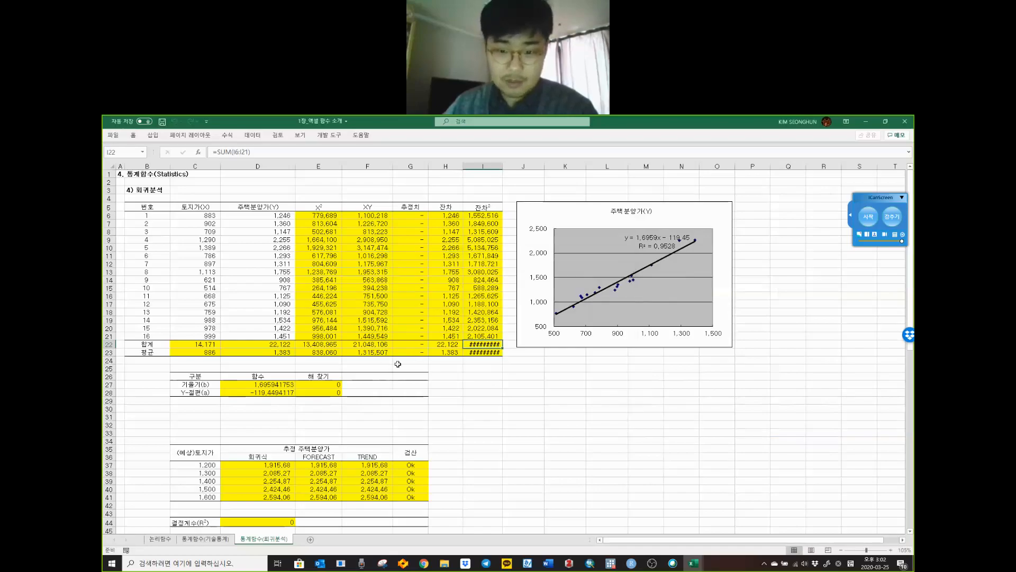
Step: Run Solver again with the GRG Nonlinear (GRG 비선형) method and keep the solution for E27:E28
left_click(253, 135)
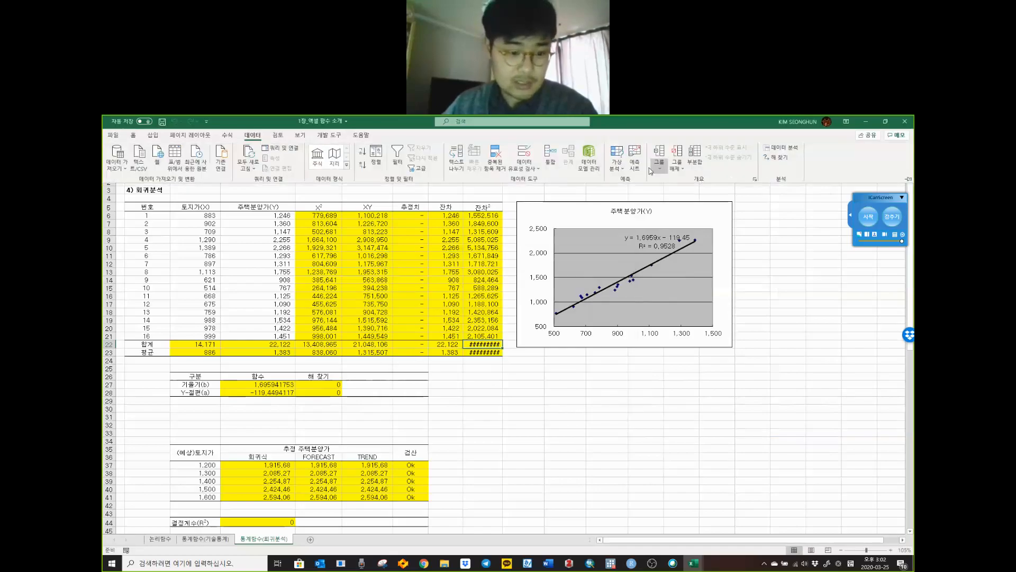
left_click(780, 158)
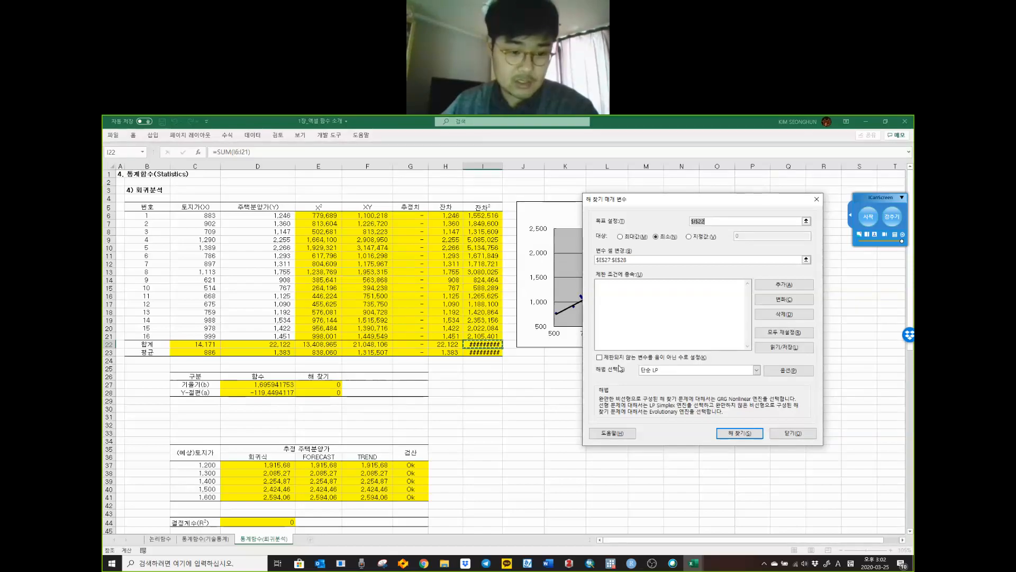
left_click(673, 372)
left_click(672, 379)
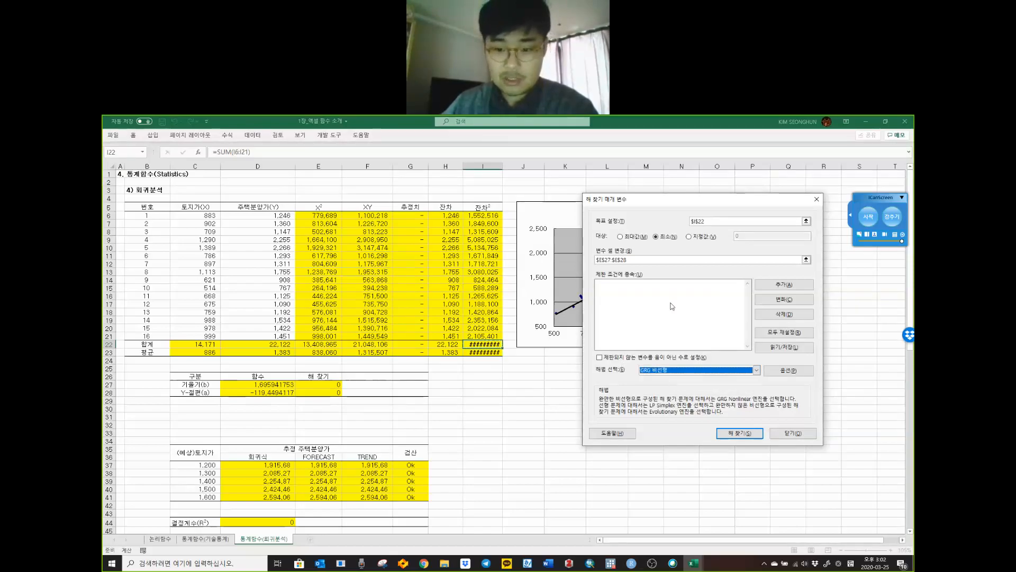
left_click(744, 433)
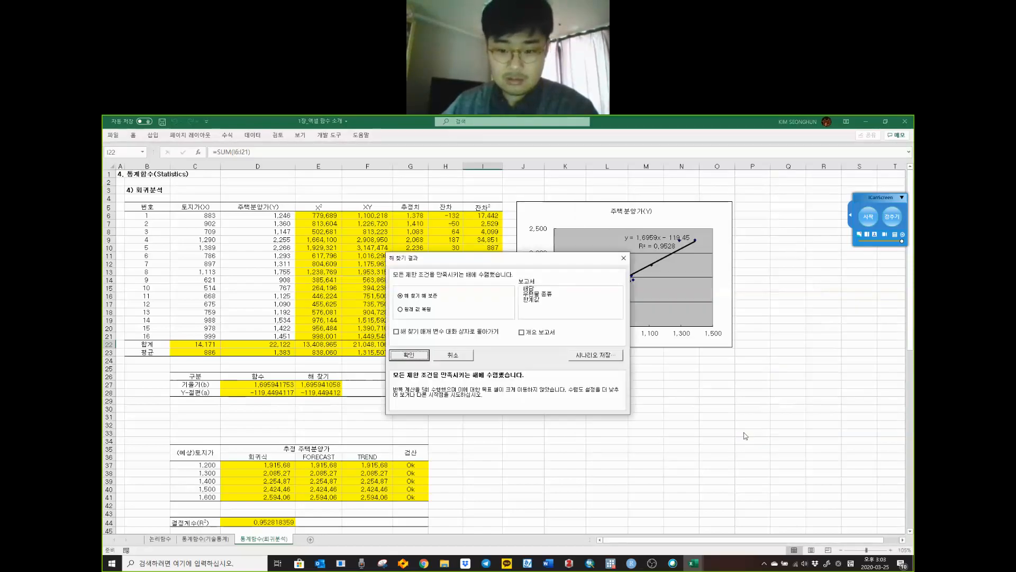
left_click(417, 358)
Step: Check the solved coefficients in E27:E28, and move the squared-residual total from I22 to I30
left_click_drag(318, 385, 334, 392)
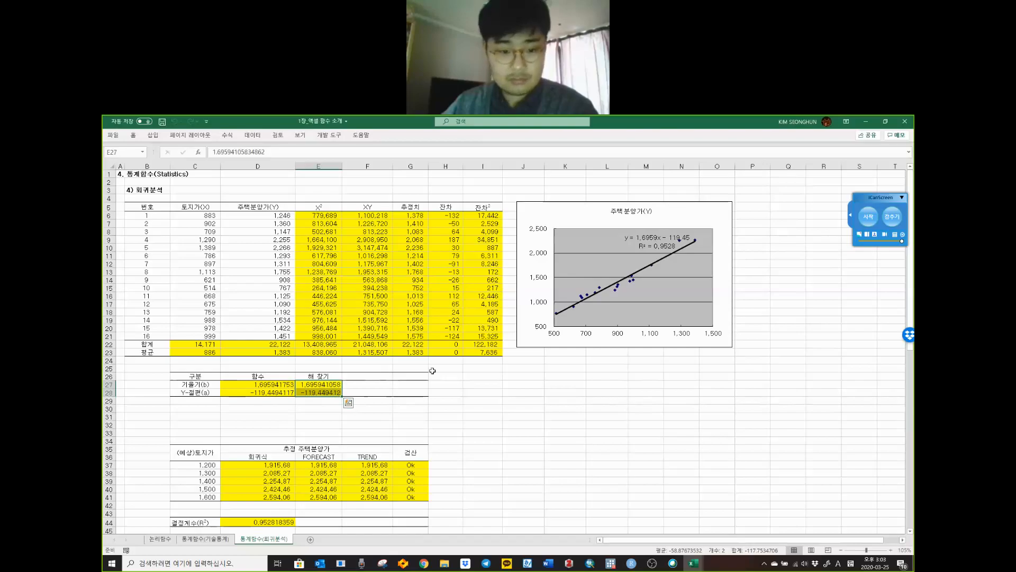
left_click(486, 346)
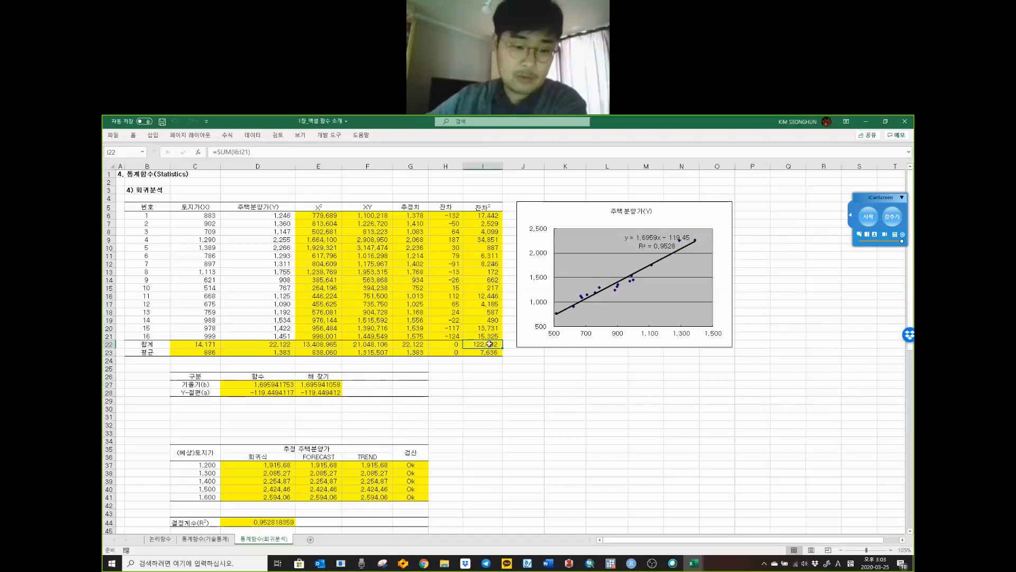
left_click_drag(464, 345, 491, 409)
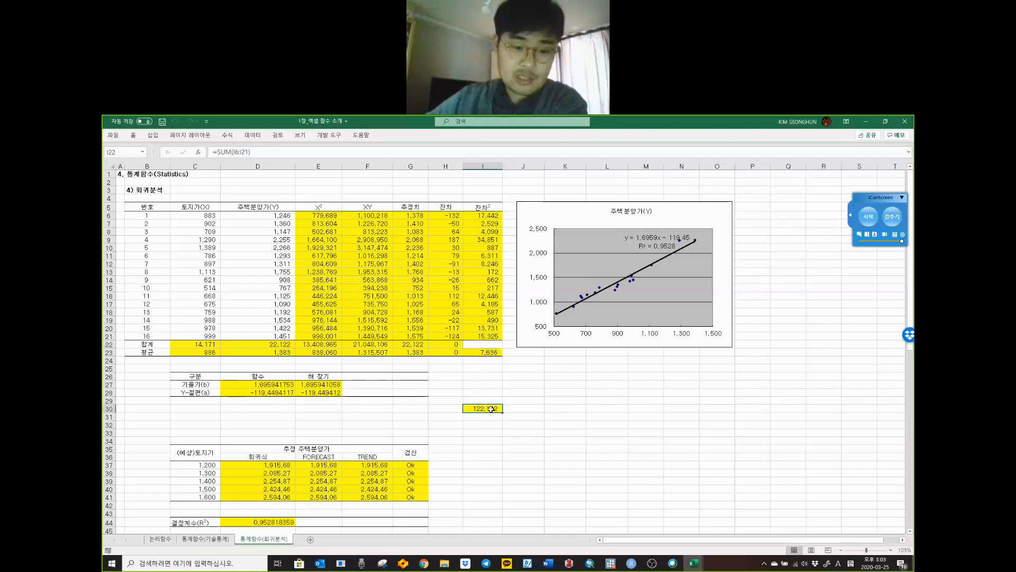
Step: Undo the move of the squared-residual total and display the slope and intercept in D27:E28 with five decimal places
key("ctrl+z")
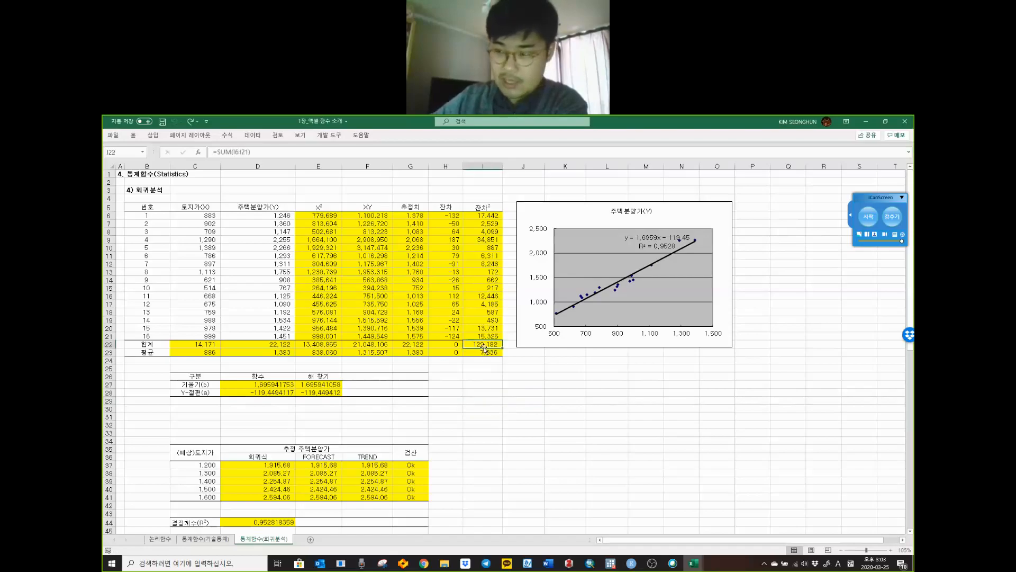
left_click_drag(289, 385, 305, 392)
right_click(305, 392)
left_click(388, 413)
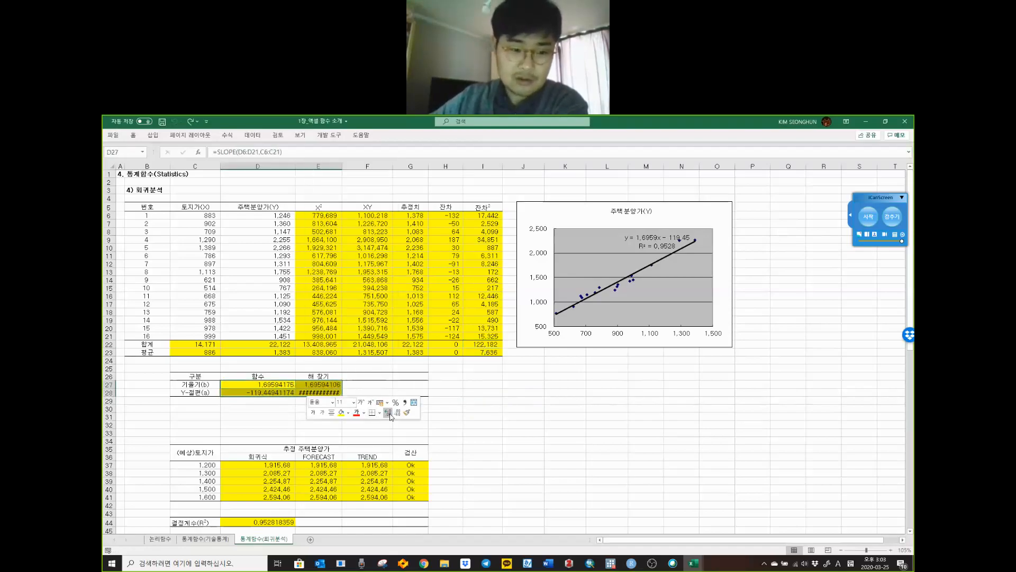
left_click(389, 414)
left_click(396, 412)
left_click(396, 412)
left_click(396, 412)
left_click(396, 412)
left_click(396, 412)
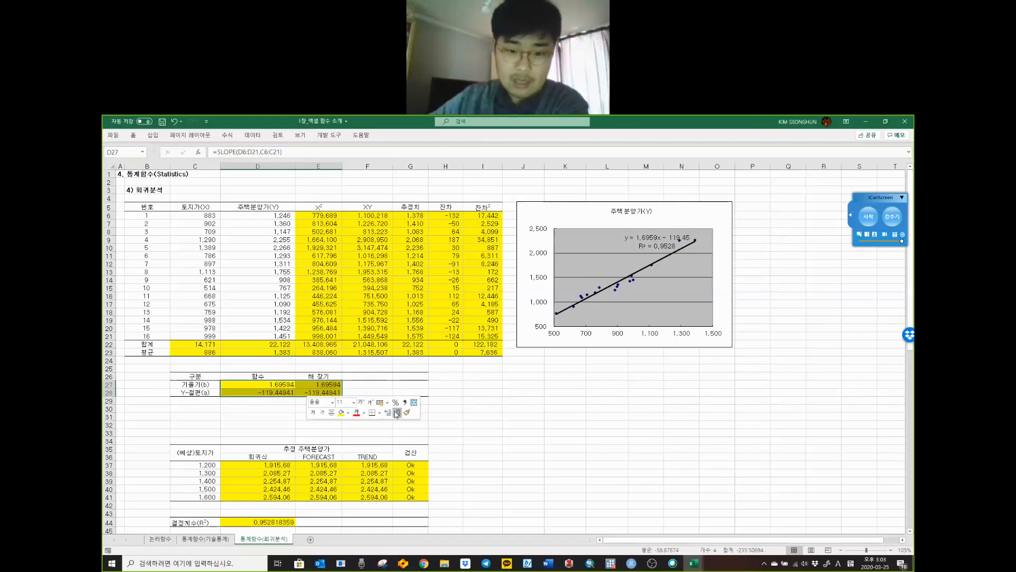
left_click(496, 386)
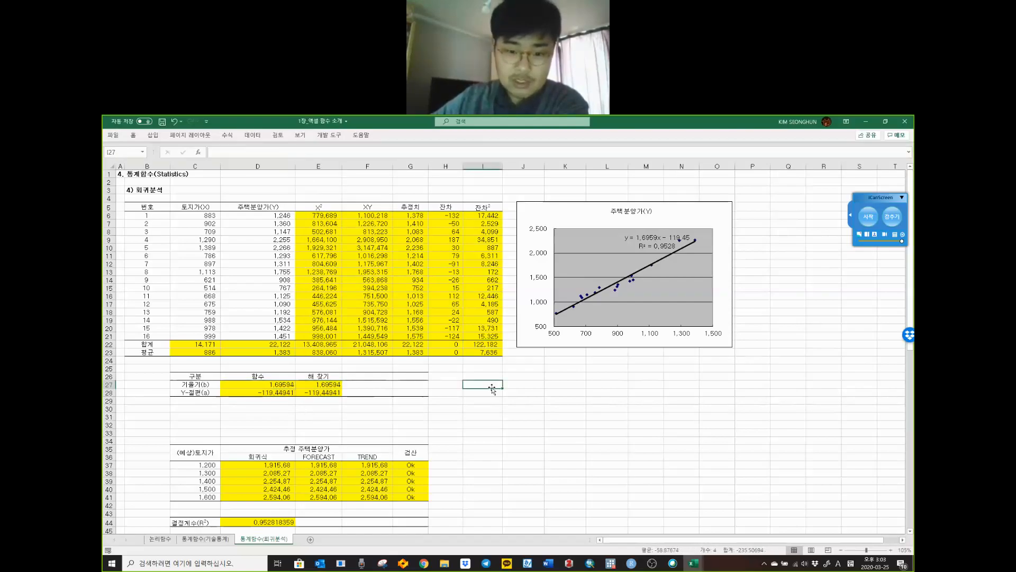
Step: Trace the formulas behind the squared-residual total in I22 through the squared residual, residual and estimate cells of row 11
left_click(495, 345)
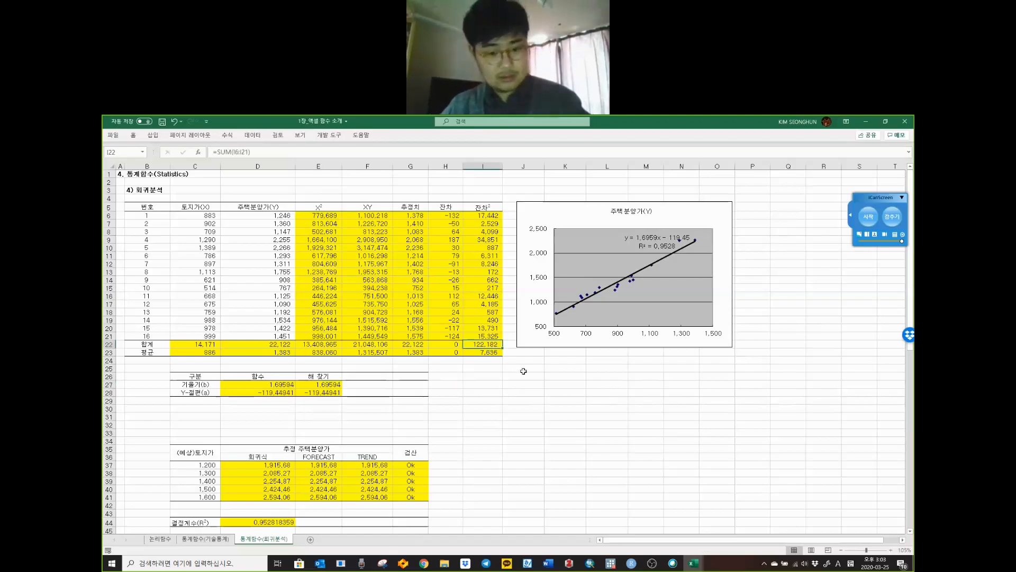
double_click(495, 345)
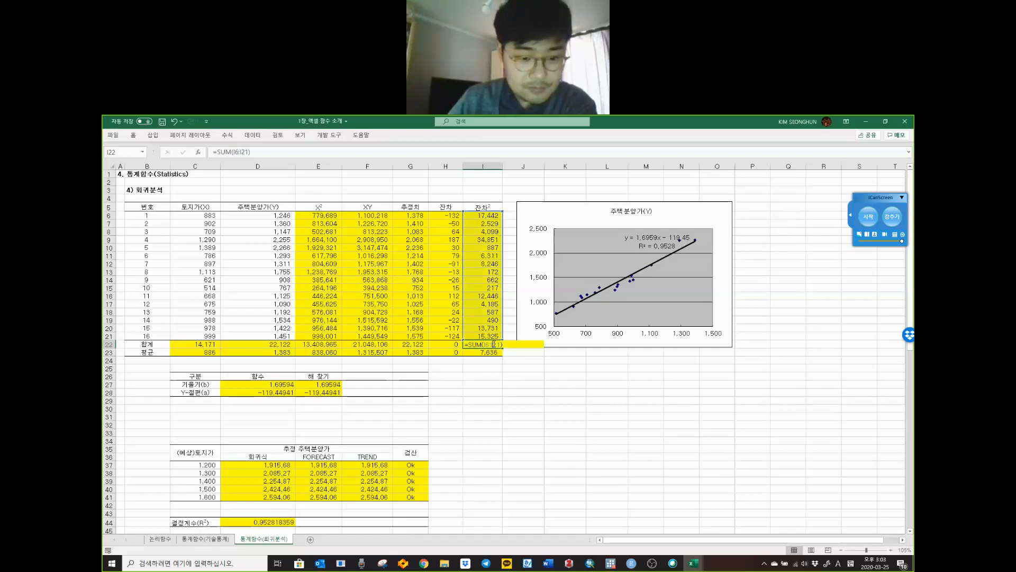
key("Escape")
double_click(482, 256)
key("Escape")
double_click(418, 256)
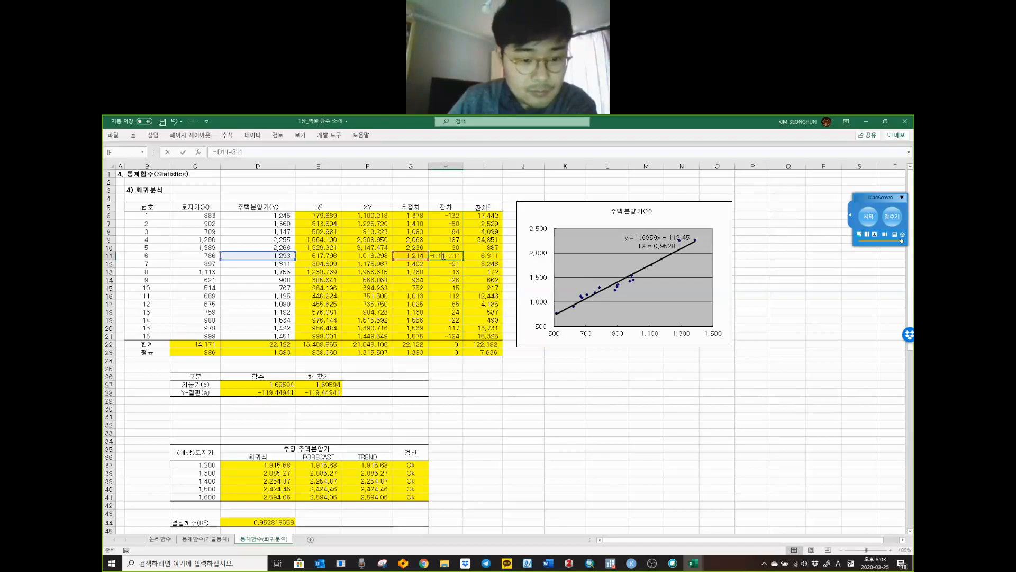
key("Escape")
double_click(419, 257)
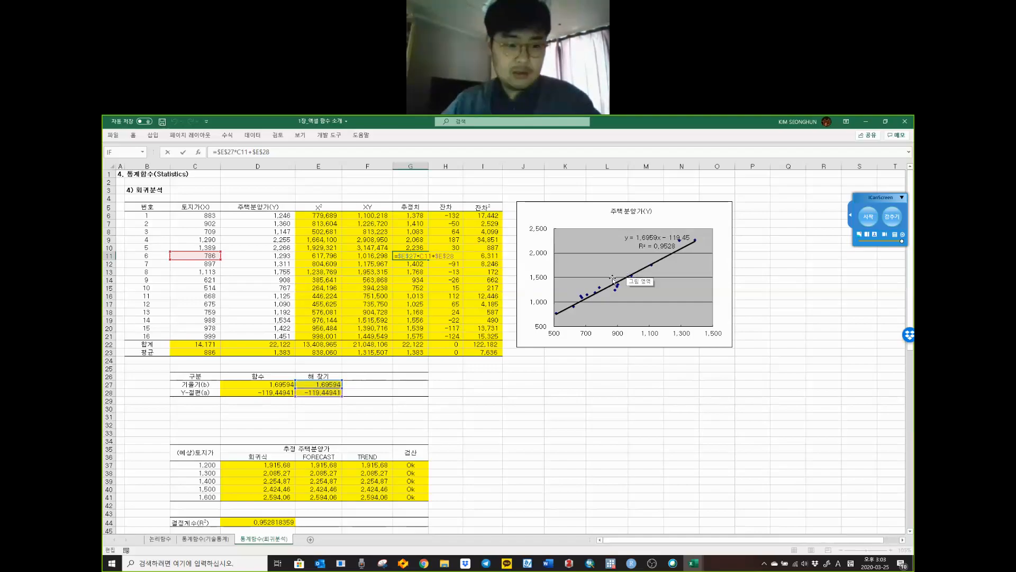
key("Return")
left_click(539, 408)
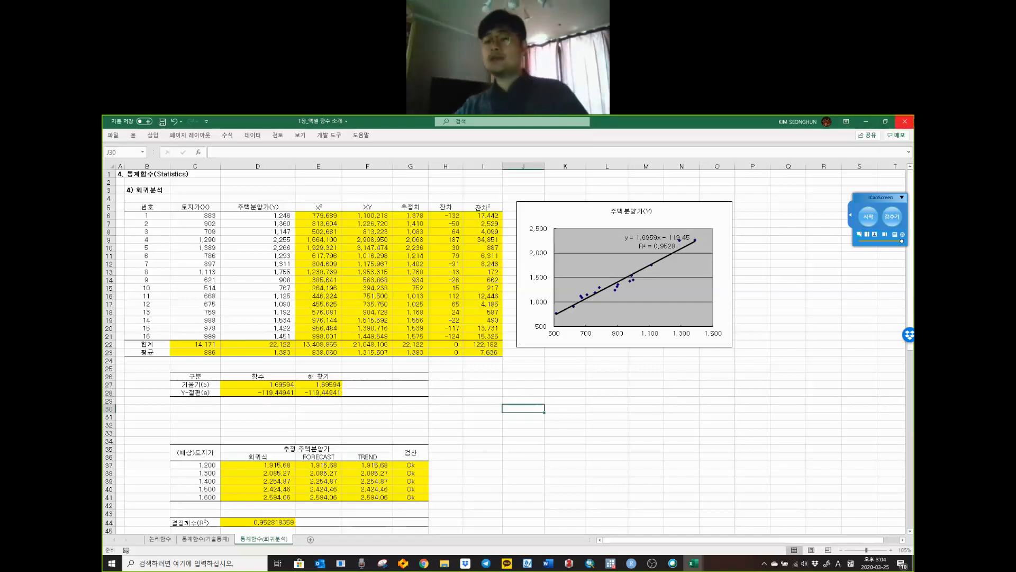
Step: Save and close the regression workbook, open 2장_분석기능 from the course materials folder, and fit it to one half of the screen
left_click(905, 122)
left_click(464, 357)
left_click(694, 266)
left_click(630, 180)
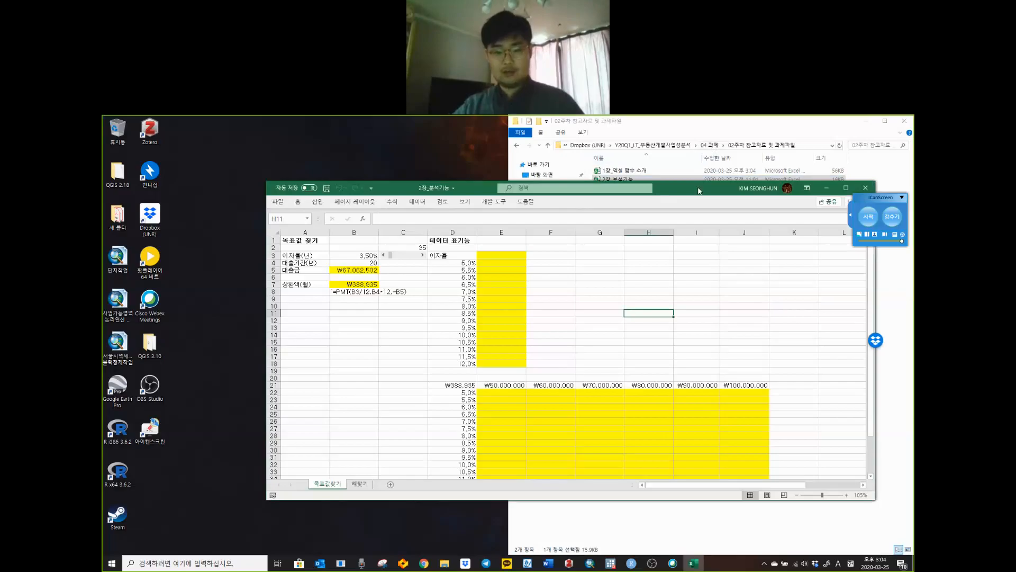
key("super+Left")
Step: Go to the 03 강의록 folder, then 02주 and 2장_엑셀 분석기능, and open the workbook 분석기능
left_click(704, 255)
left_click(684, 147)
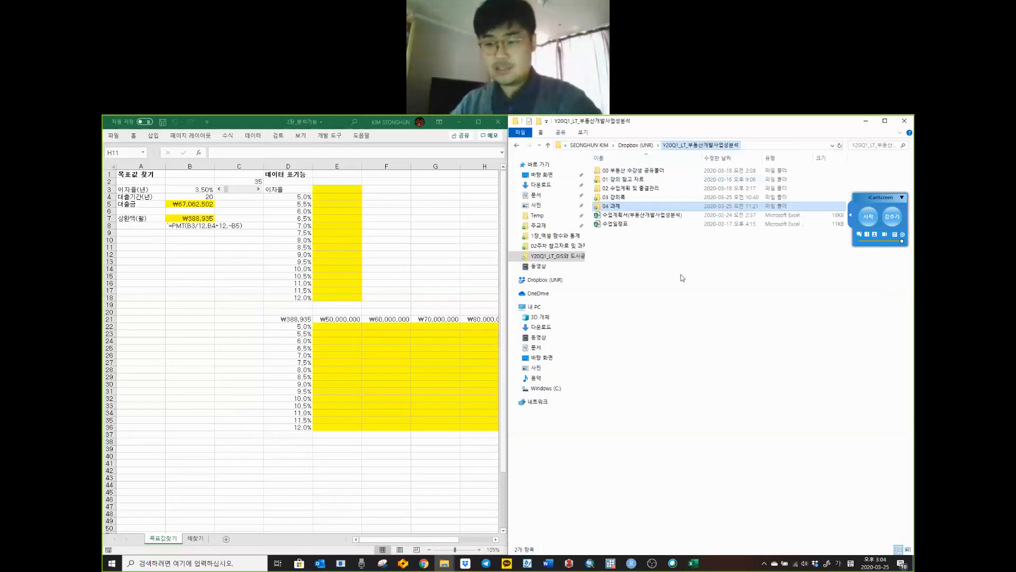
double_click(619, 198)
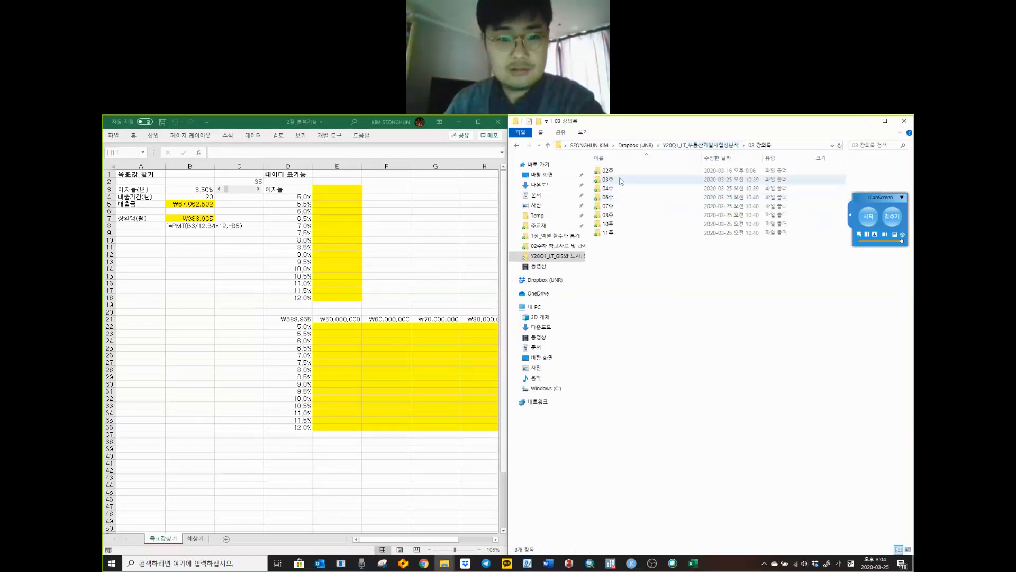
double_click(621, 170)
left_click(623, 180)
double_click(623, 180)
double_click(624, 172)
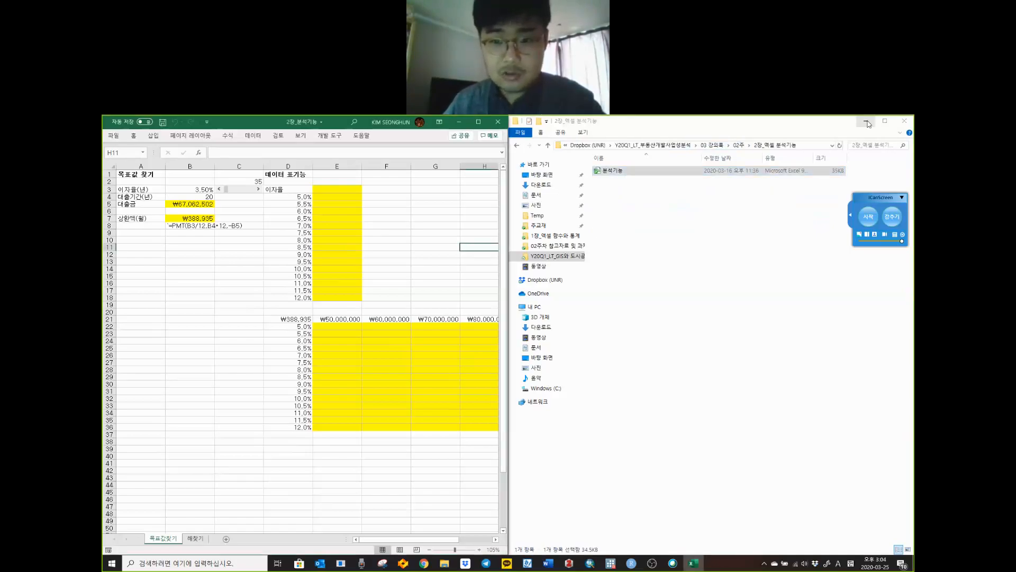
Step: Minimize the File Explorer window and arrange 분석기능 side by side with 2장_분석기능
left_click(867, 122)
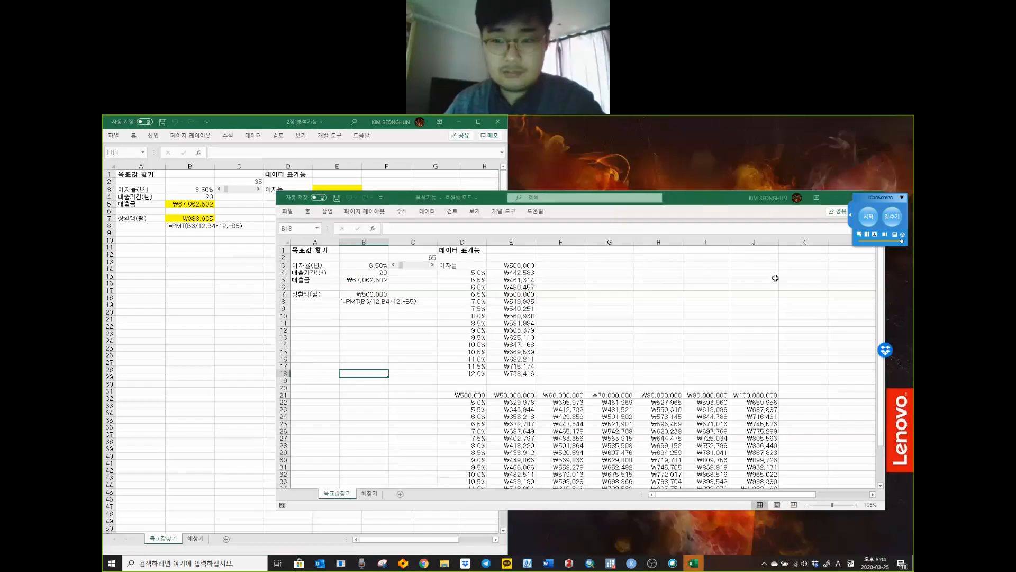
key("super+Right")
left_click(690, 302)
key("Down")
key("Right")
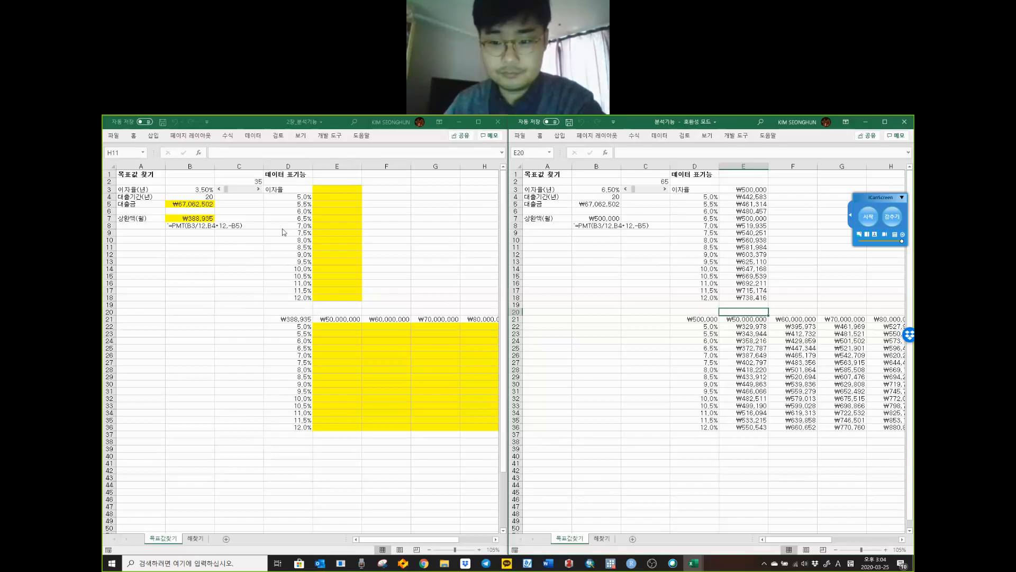
Step: Compare the loan amount in B5 of both workbooks and examine the rate, term and monthly repayment cells B3, B4 and B7
left_click(194, 228)
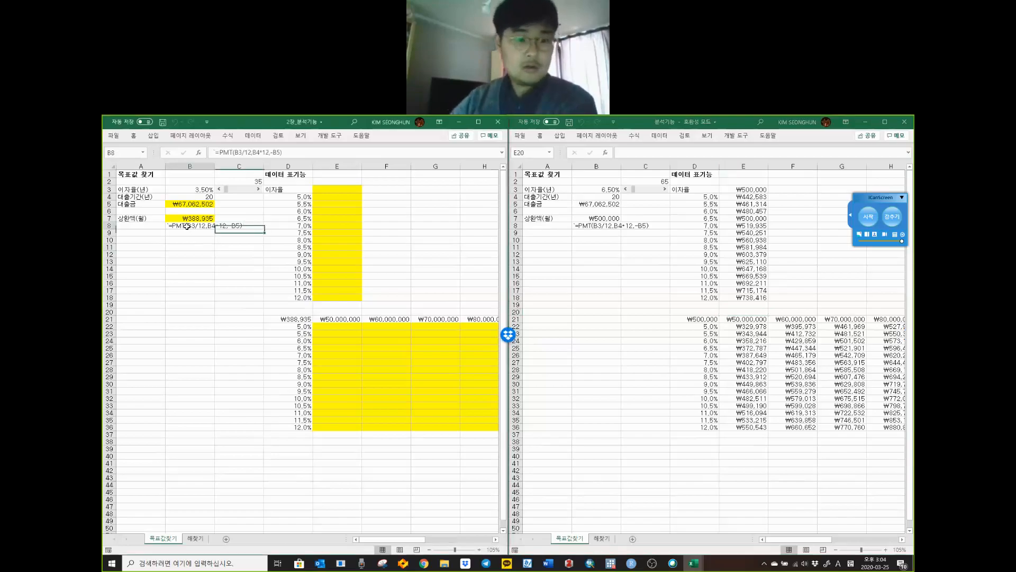
left_click(205, 253)
left_click(184, 218)
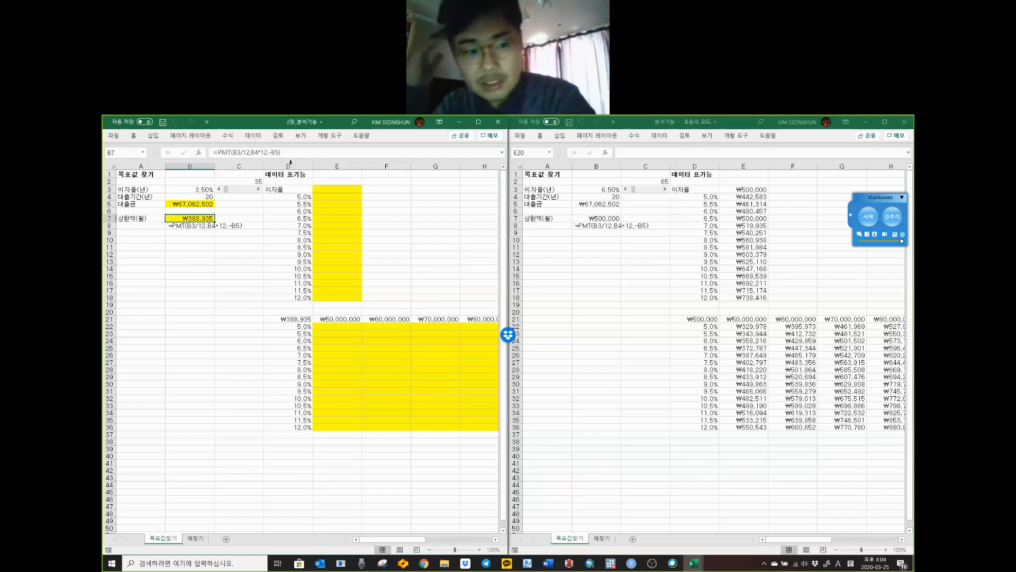
left_click(588, 203)
left_click(588, 203)
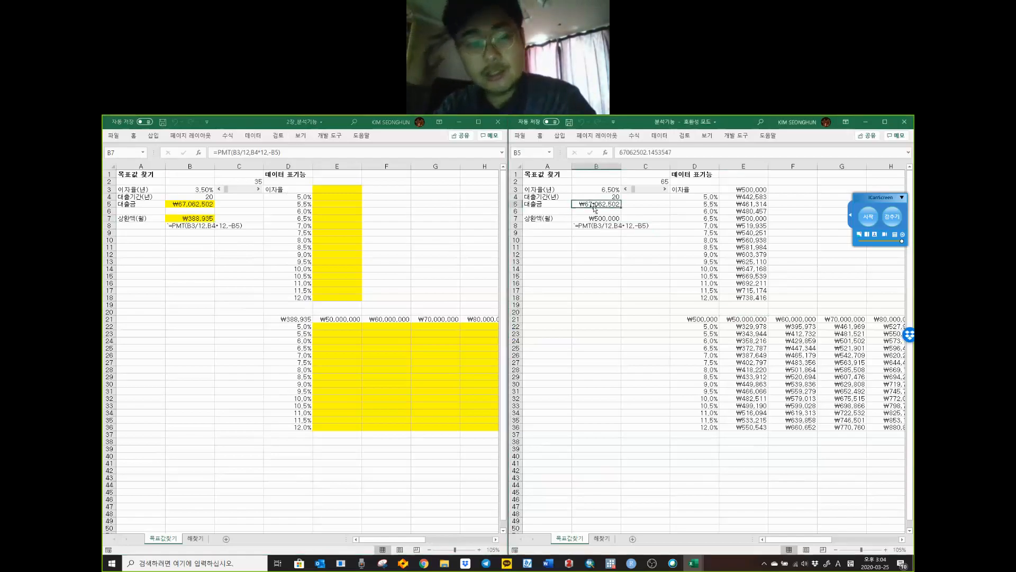
left_click(203, 206)
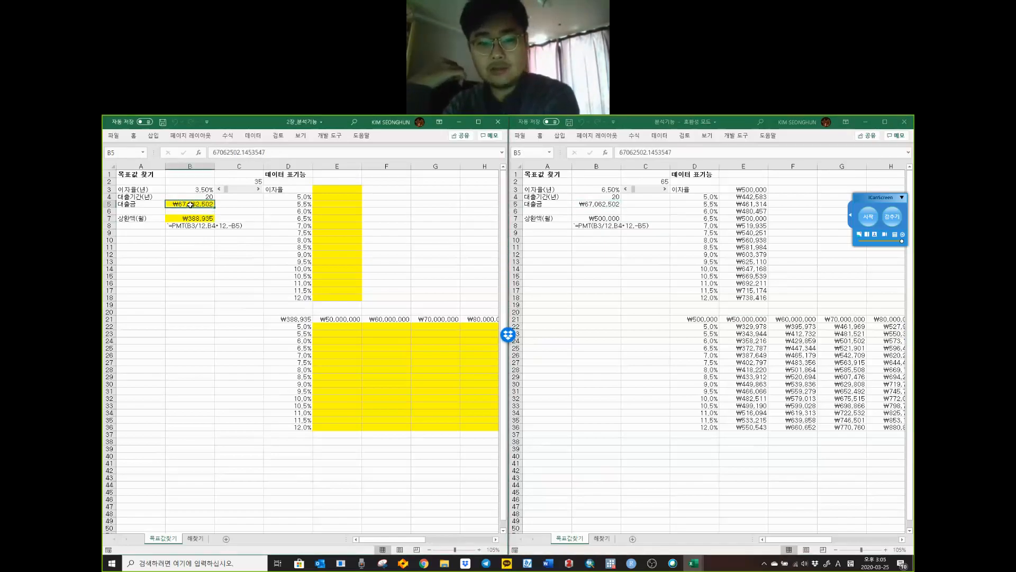
left_click(182, 218)
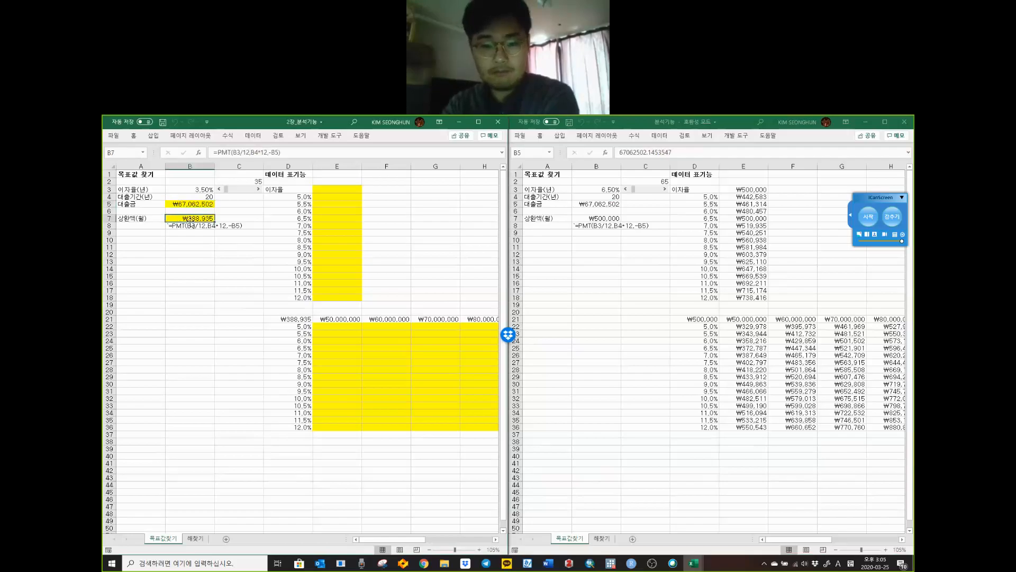
left_click(193, 206)
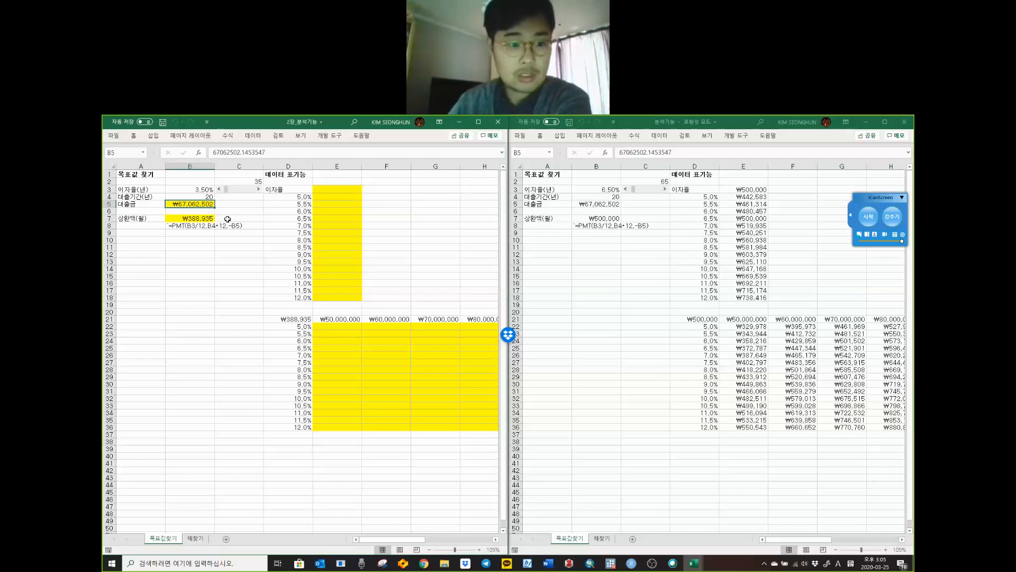
left_click(208, 219)
left_click(191, 190)
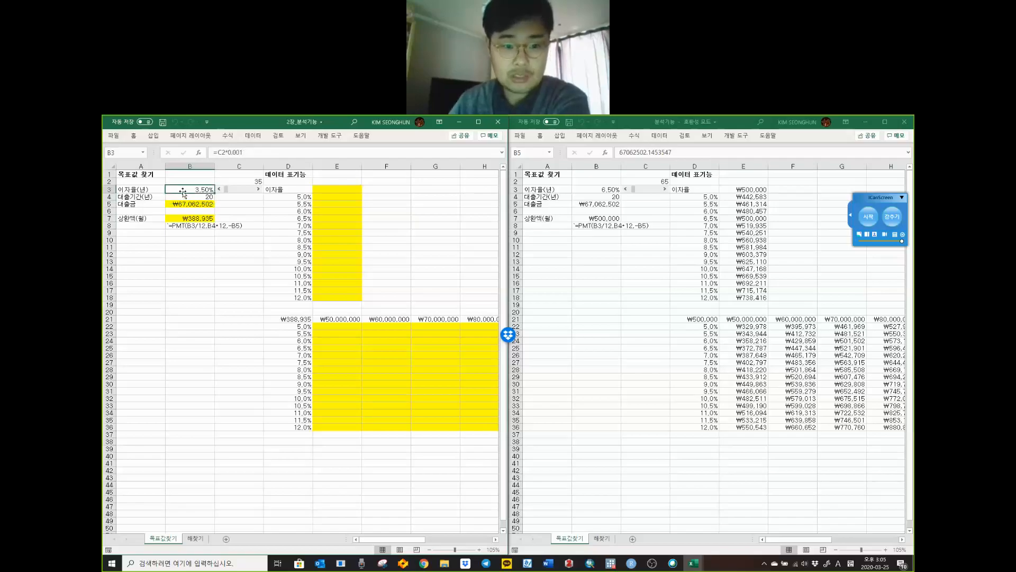
left_click(187, 198)
left_click(182, 219)
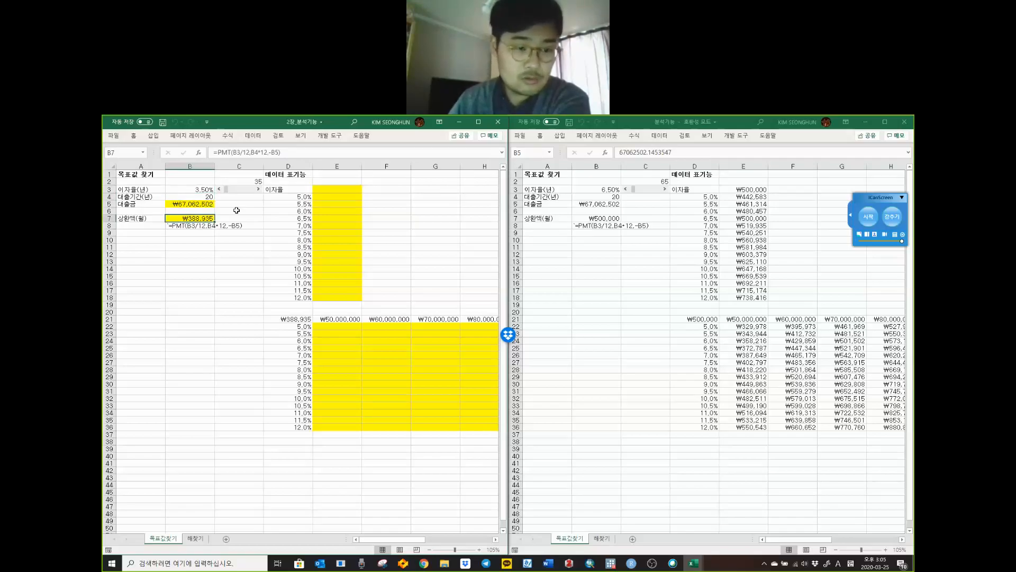
Step: Inspect the PMT formula of the monthly repayment in B7 and open the online help page for the PMT function
left_click(181, 226)
left_click_drag(216, 152, 342, 148)
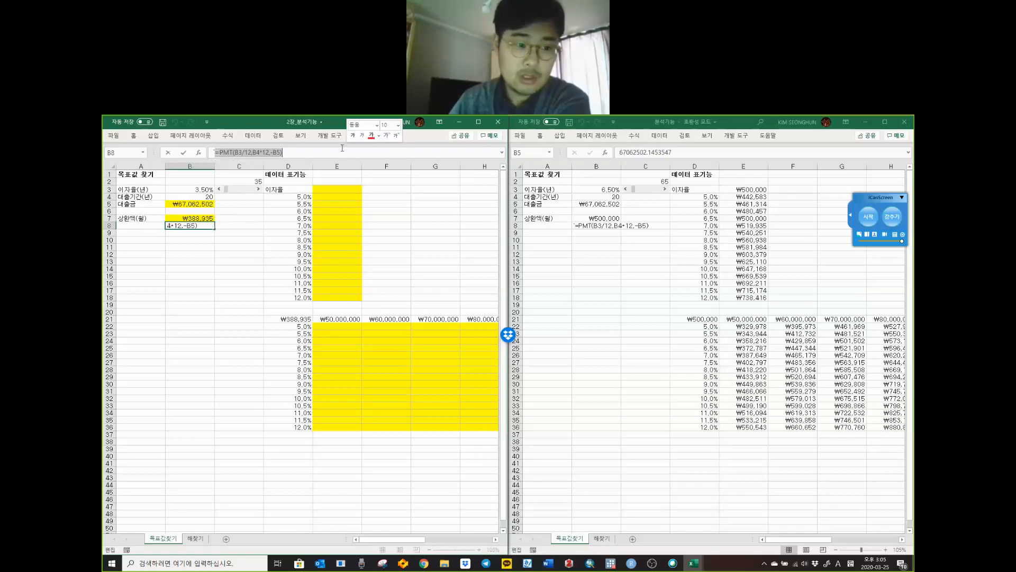
left_click(198, 214)
double_click(199, 214)
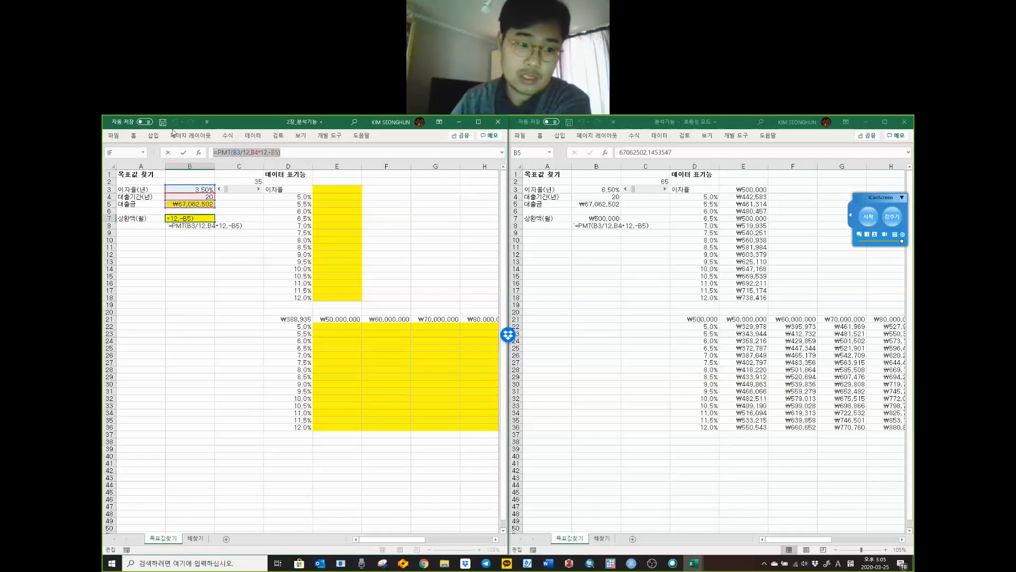
left_click(231, 153)
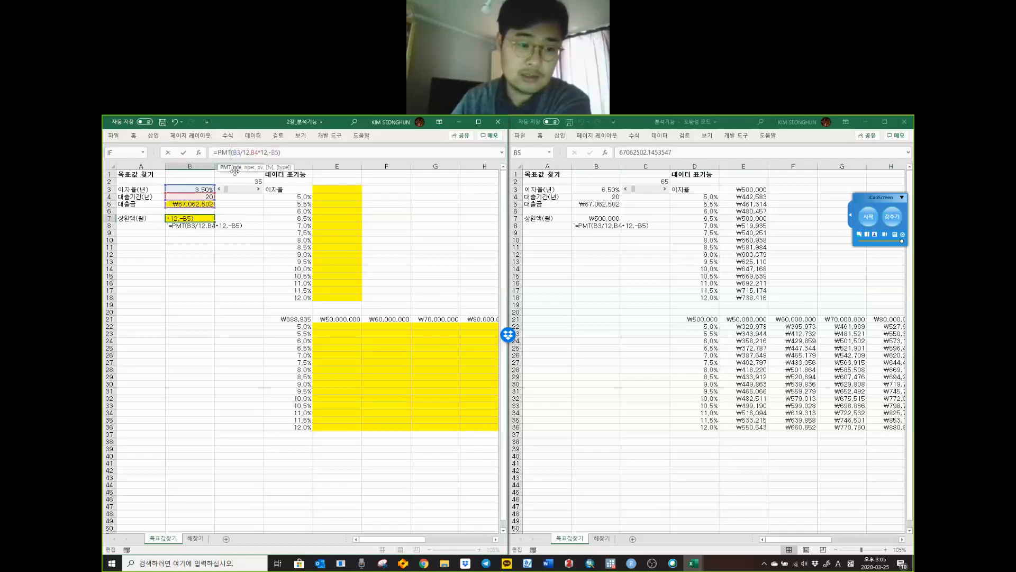
left_click(227, 169)
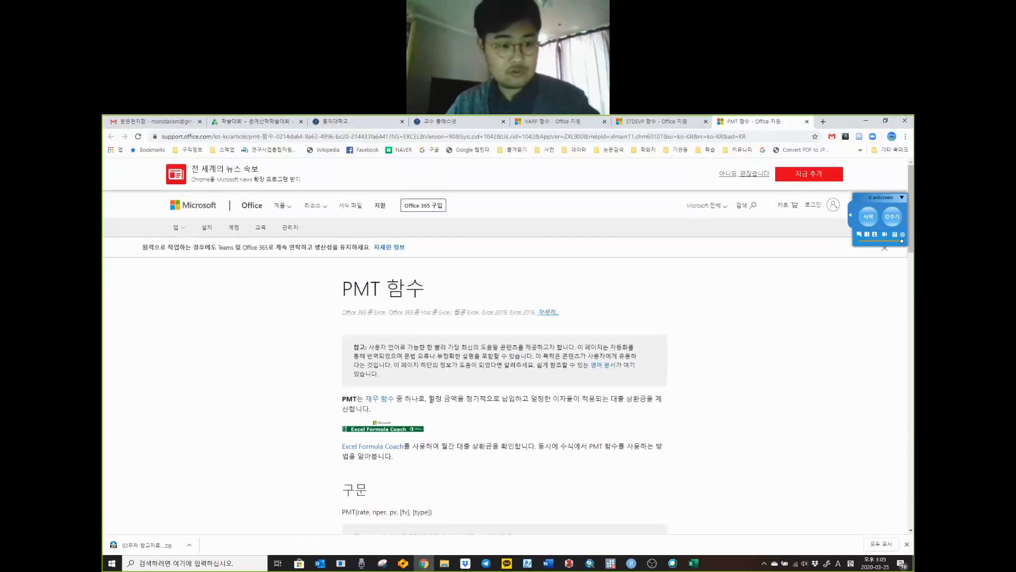
Step: Read the PMT function's description on the Office support page, and return to the 2장_분석기능 workbook
left_click_drag(428, 399, 467, 403)
left_click_drag(467, 403, 532, 401)
left_click(421, 401)
left_click_drag(435, 400, 537, 399)
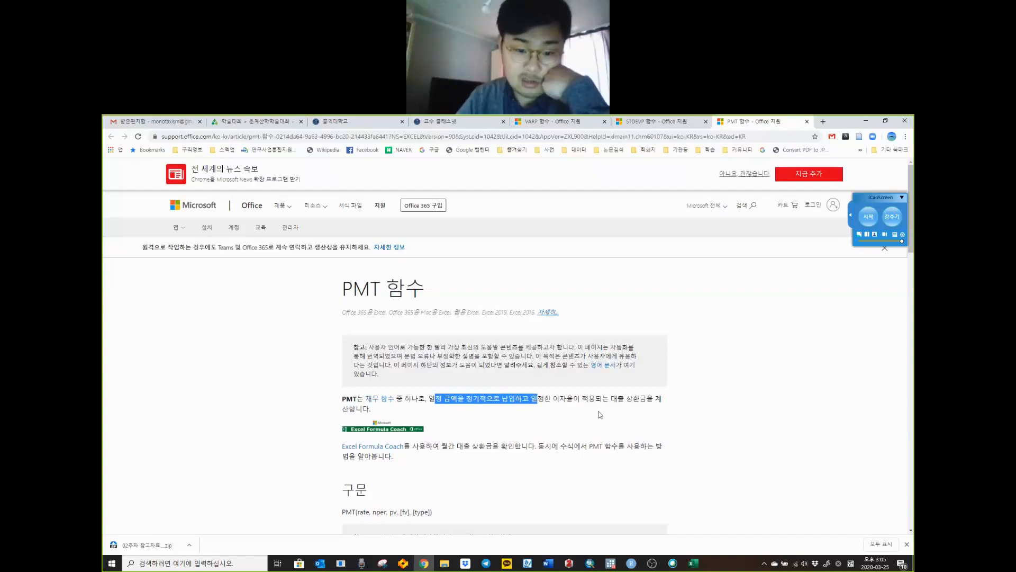
left_click_drag(617, 399, 630, 410)
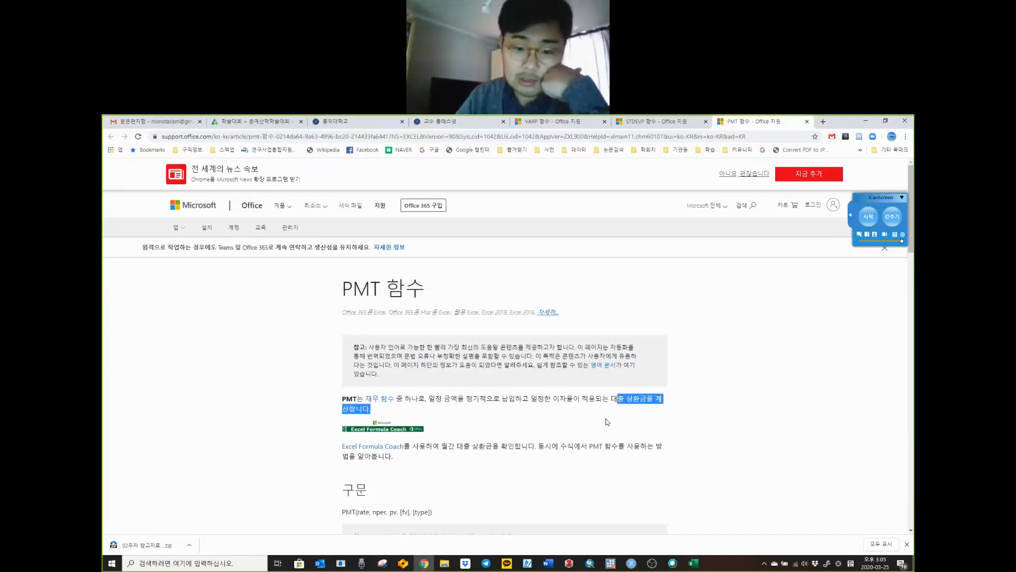
left_click(606, 418)
left_click(867, 125)
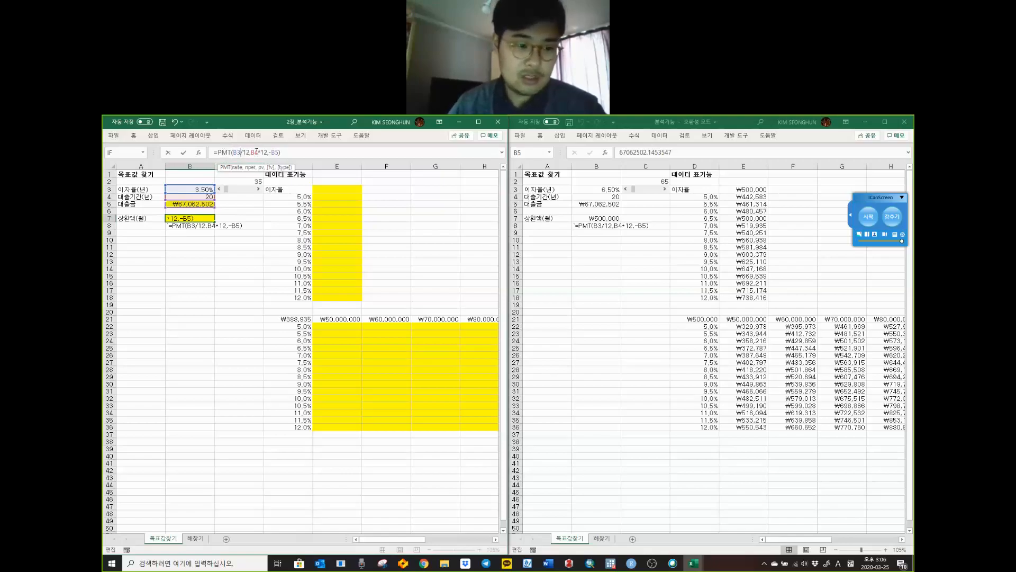
Step: Change the repayment formula in B7 to =PMT(B3,B4,-B5) by removing the division and multiplication by 12
left_click_drag(241, 153, 250, 153)
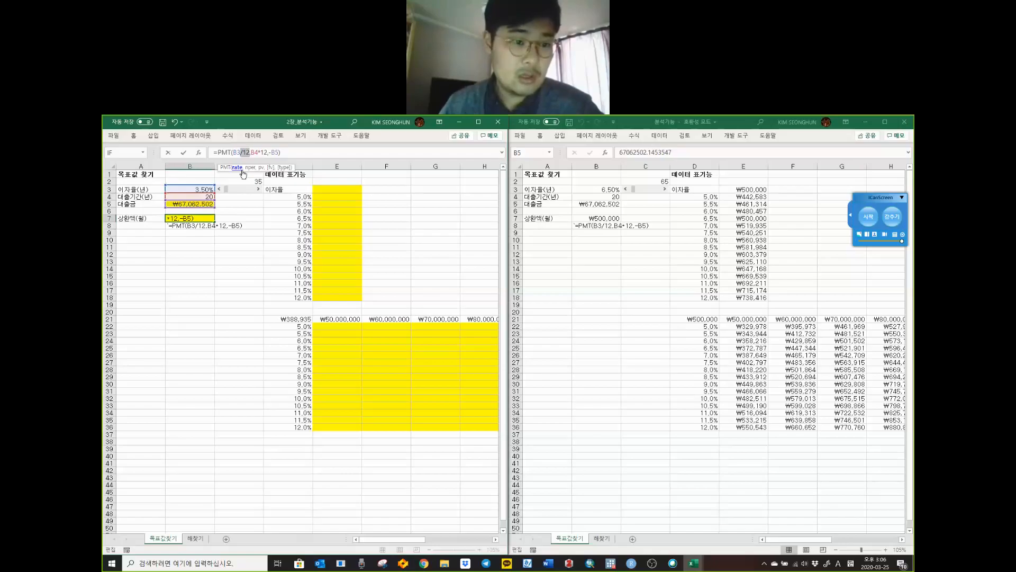
key("BackSpace")
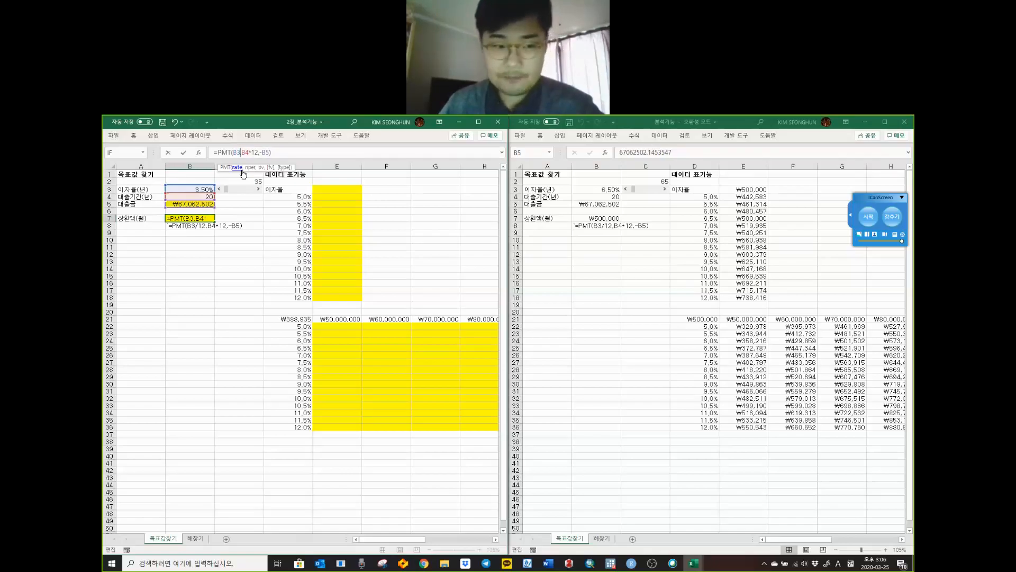
key("shift+Right")
key("shift+Right")
key("shift+Right")
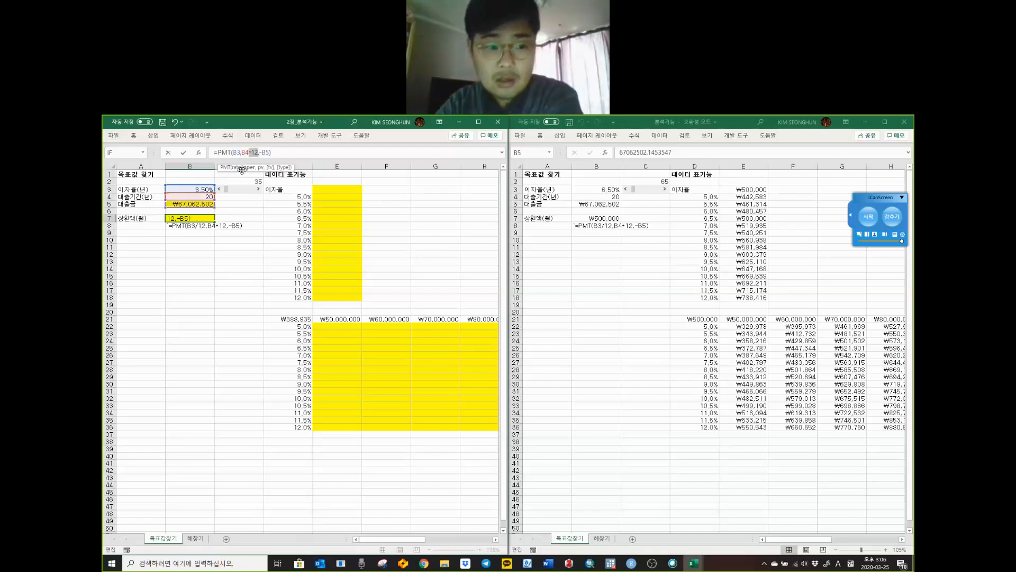
key("Return")
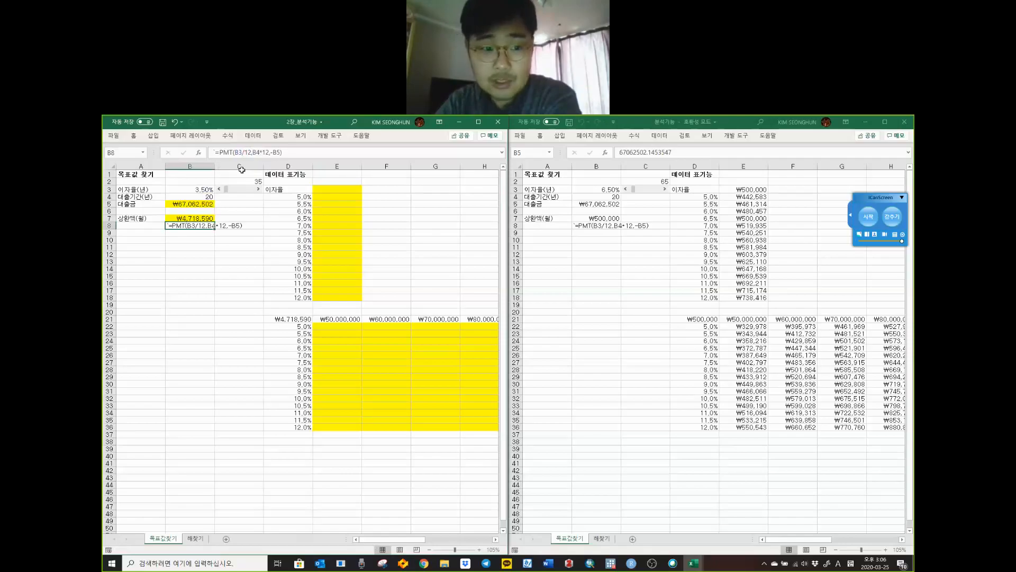
key("Up")
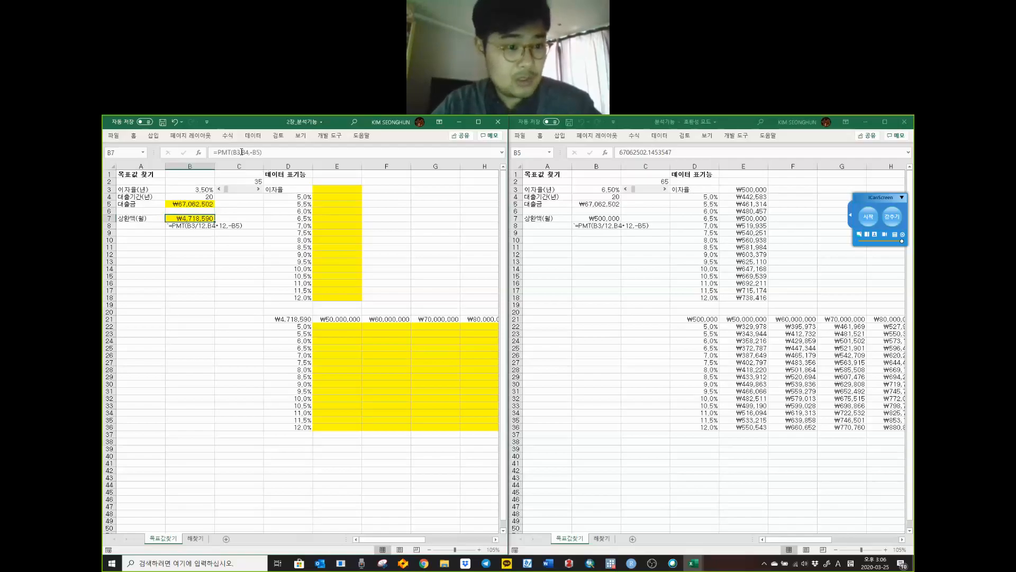
Step: Restore the monthly repayment formula in B7 to =PMT(B3/12,B4*12,-B5)
left_click(241, 152)
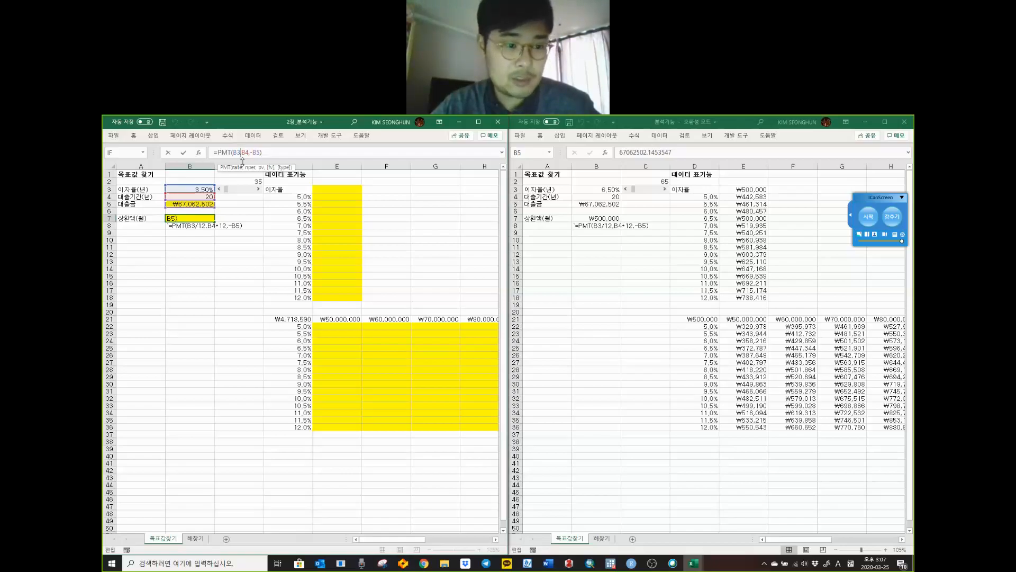
type("/12")
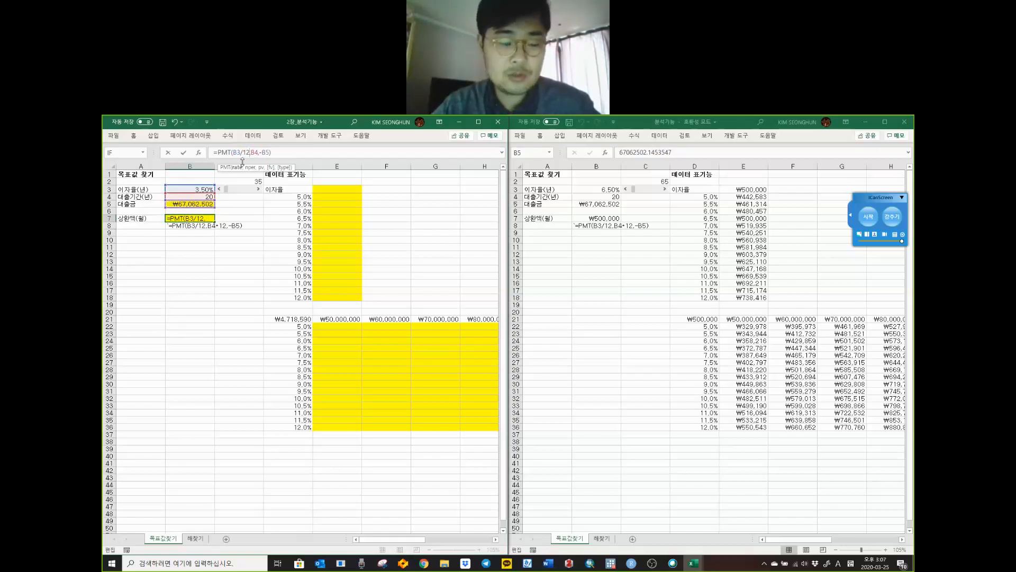
left_click(258, 153)
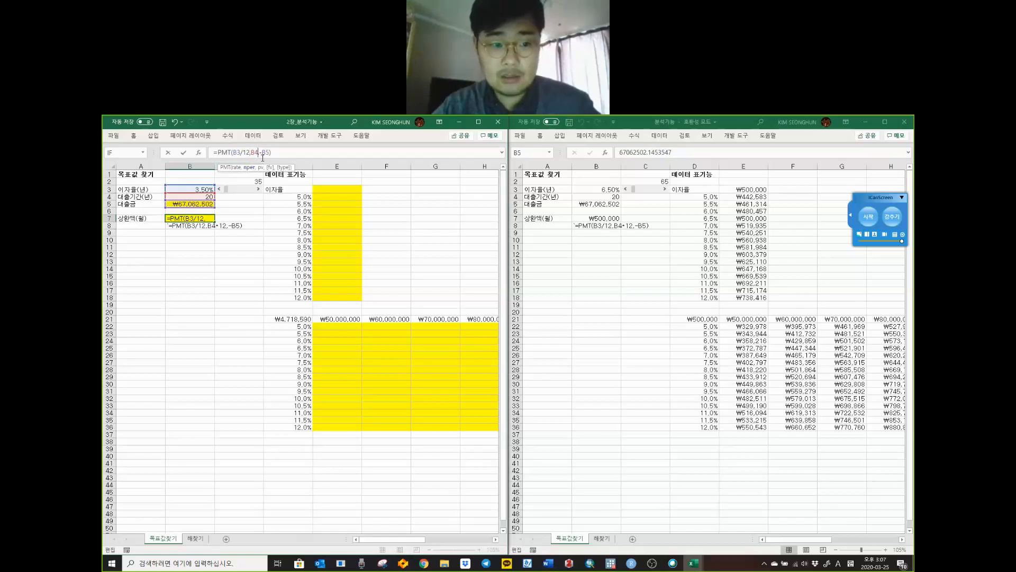
type("*12")
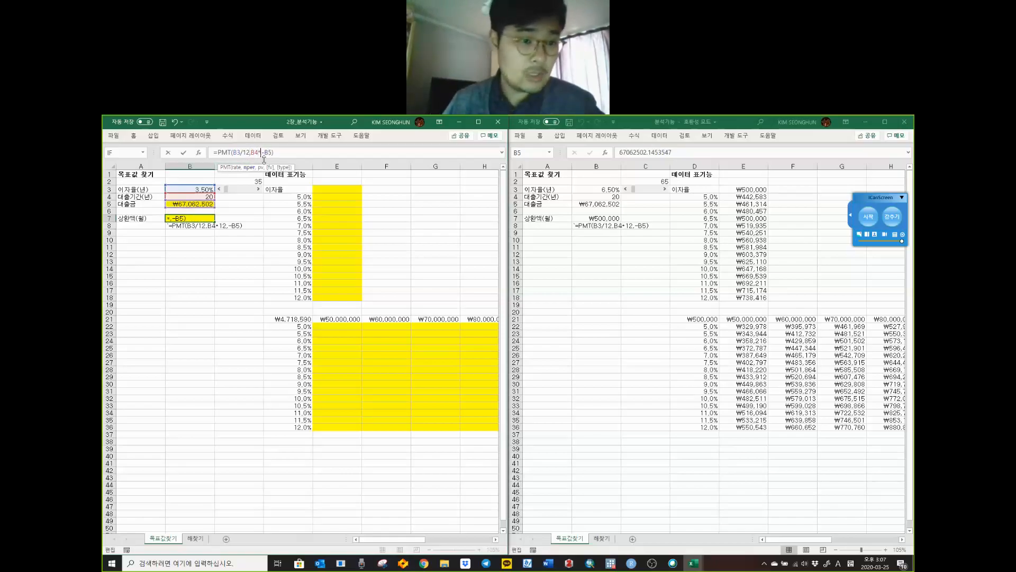
key("Return")
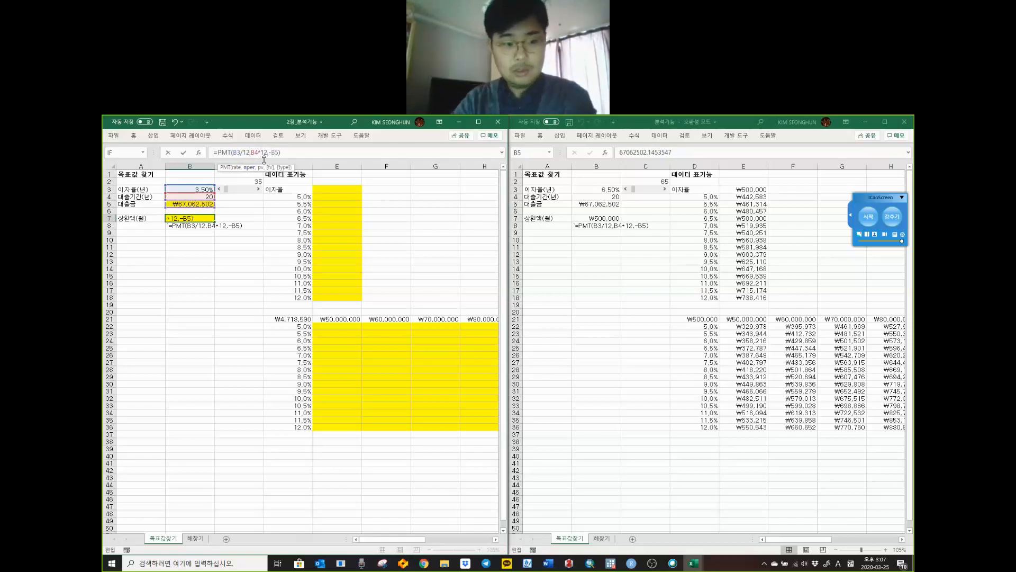
key("Up")
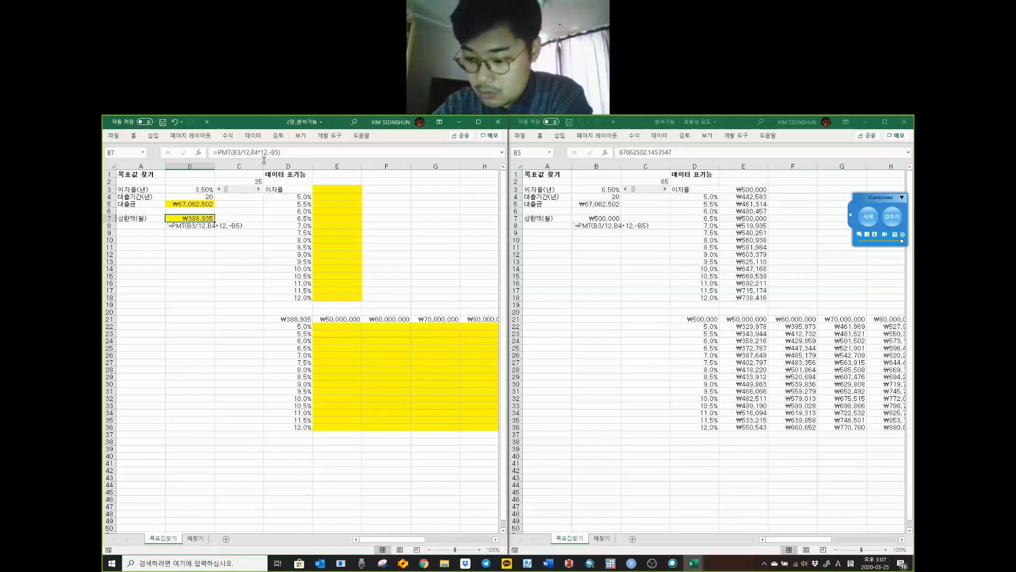
Step: Examine the loan term in B4, the loan amount in B5 and the monthly repayment formula in B7
key("Up")
key("Up")
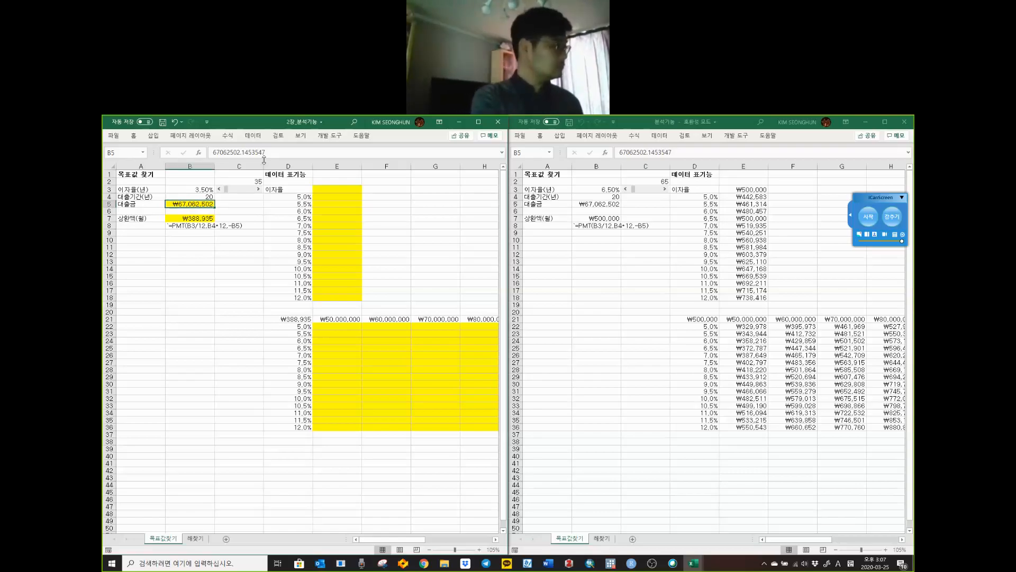
left_click(200, 219)
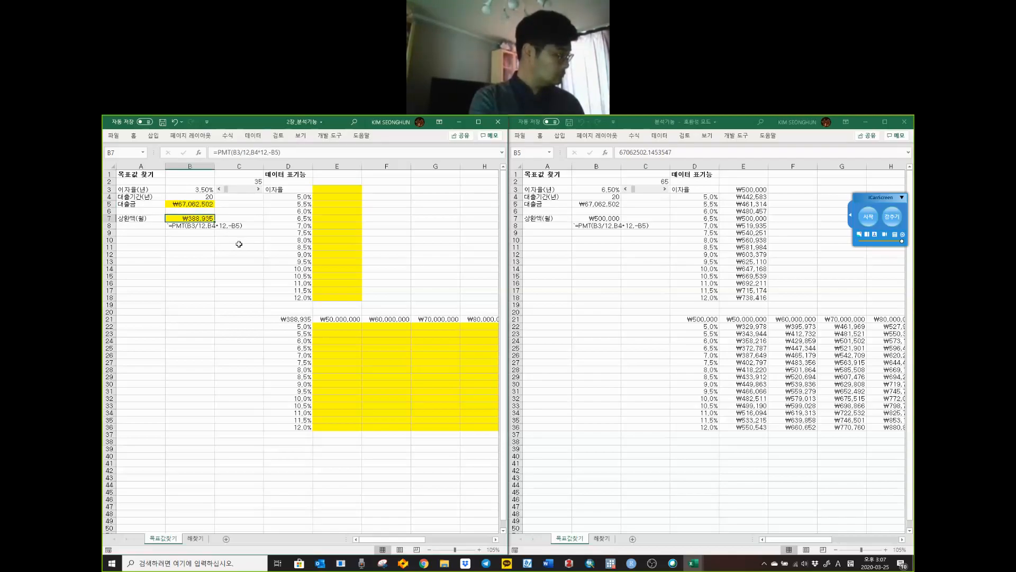
left_click(208, 197)
left_click(208, 205)
left_click(208, 218)
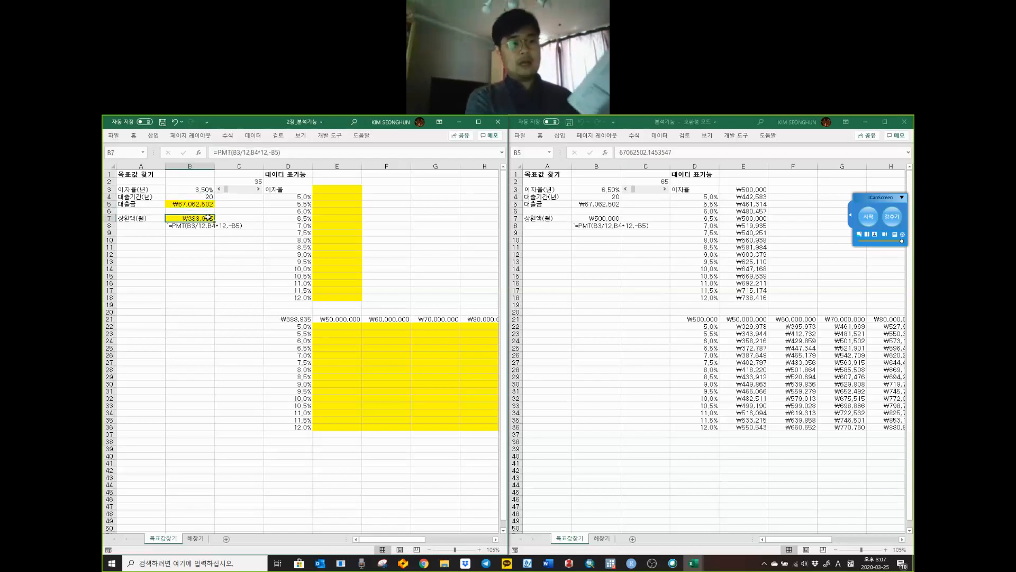
left_click(195, 205)
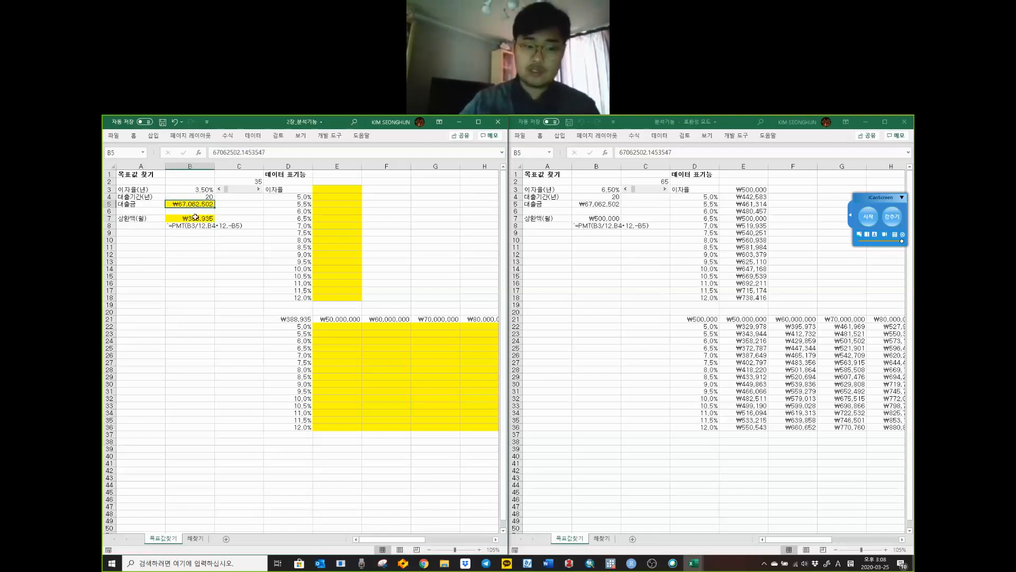
left_click(196, 219)
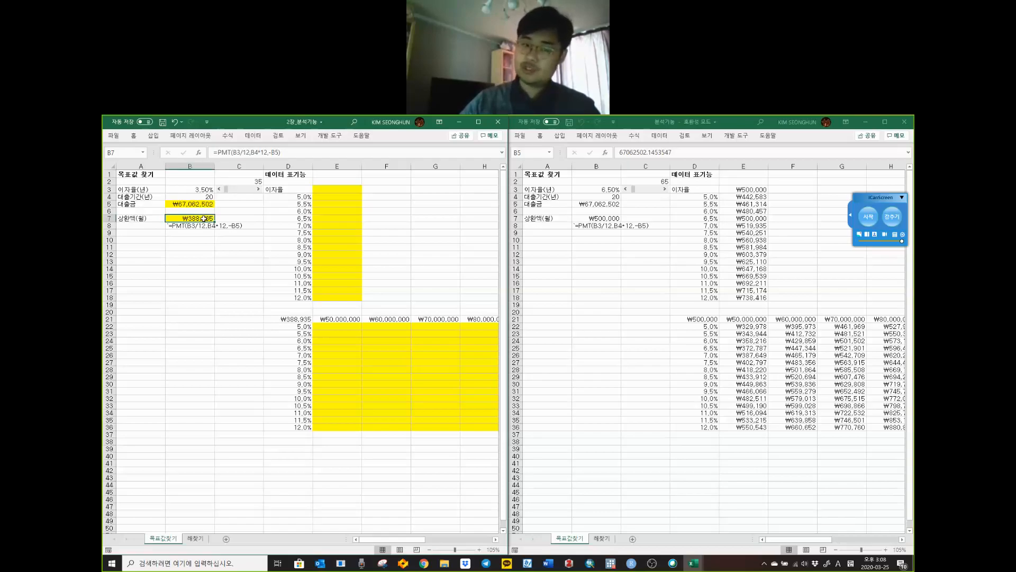
left_click(205, 206)
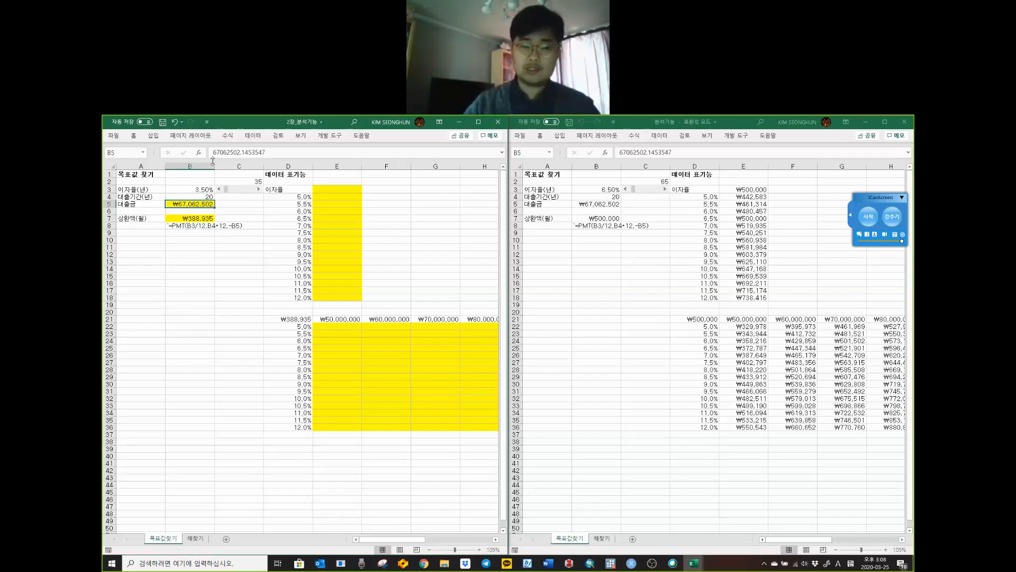
Step: Maximize the 2장_분석기능 workbook window with the data commands displayed
left_click(253, 135)
left_click(480, 122)
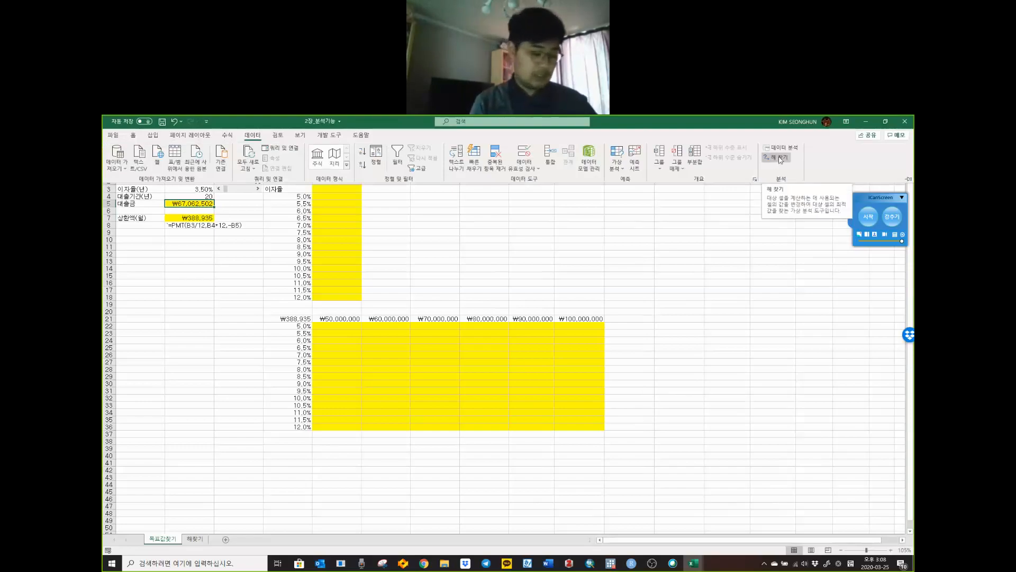
left_click(279, 135)
left_click(300, 135)
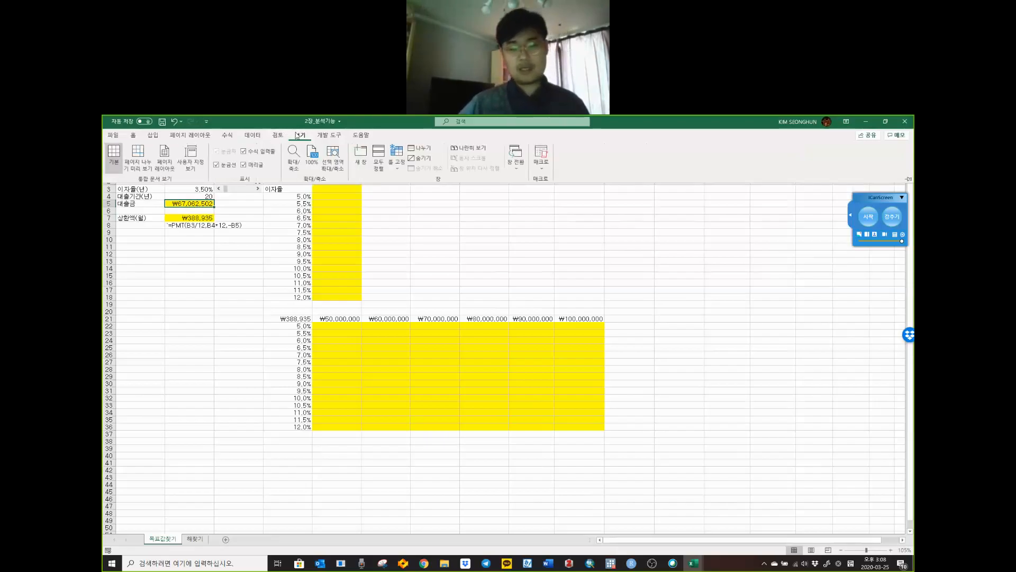
left_click(329, 135)
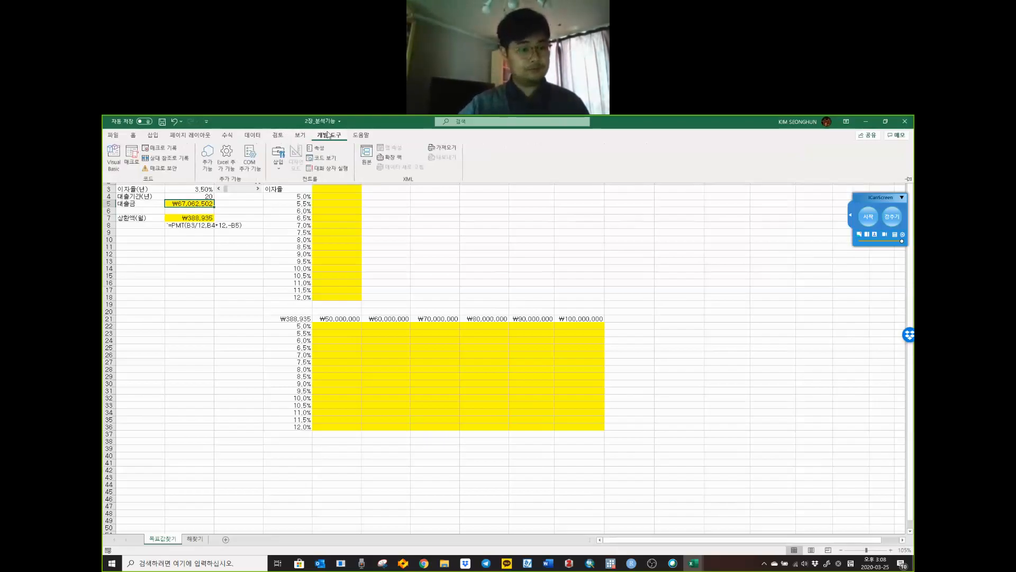
left_click(245, 137)
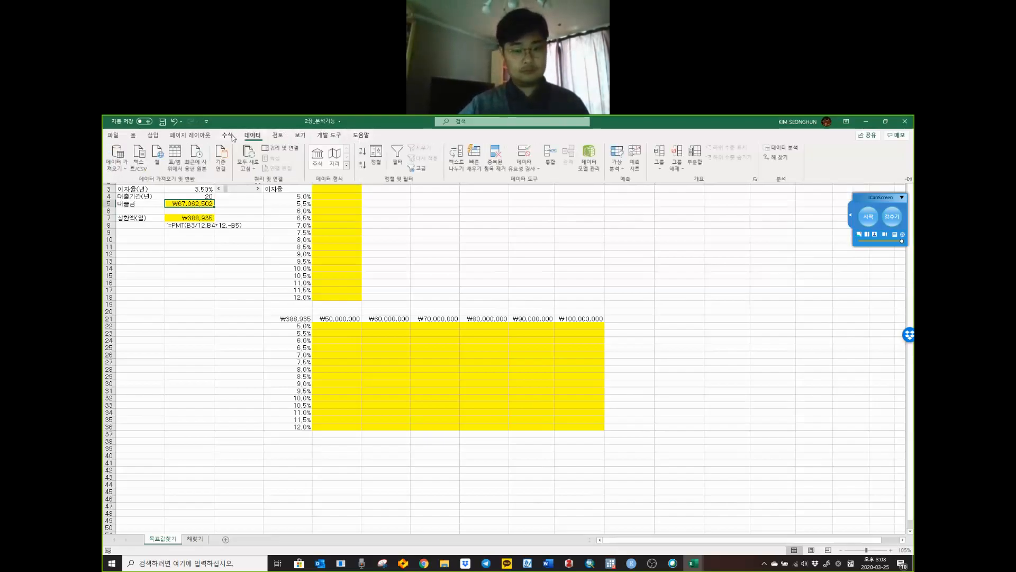
left_click(229, 136)
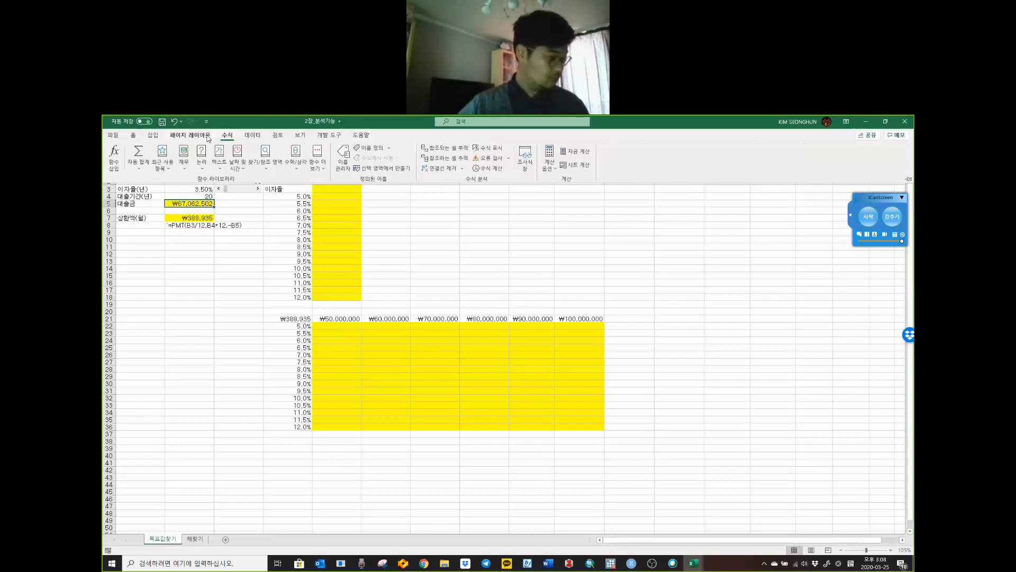
left_click(207, 136)
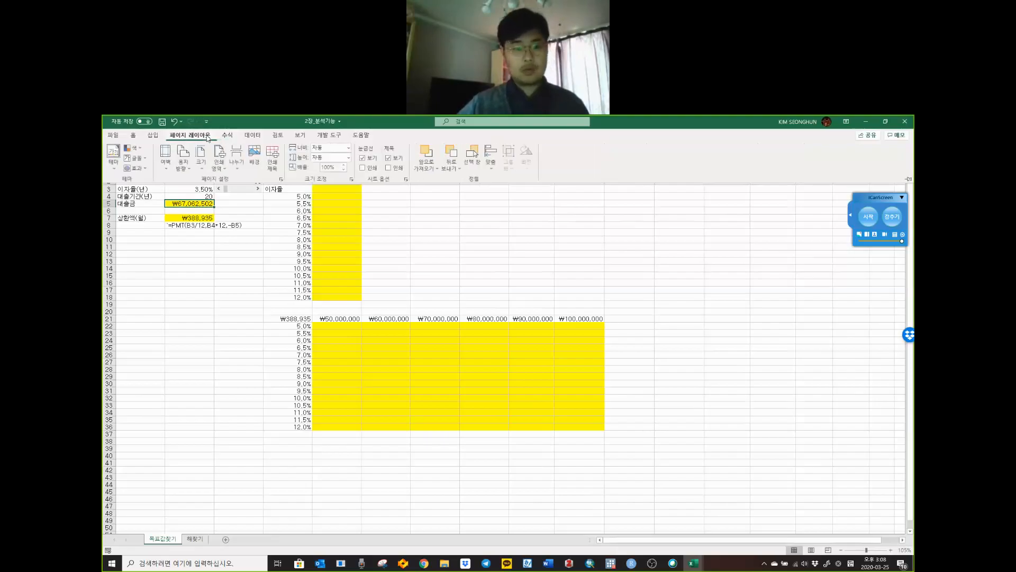
left_click(151, 136)
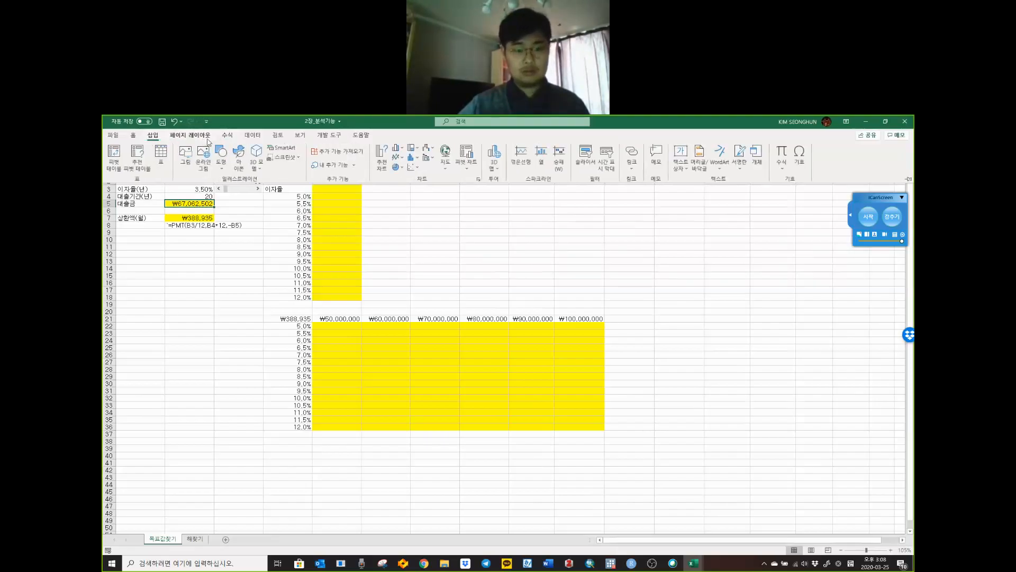
left_click(133, 136)
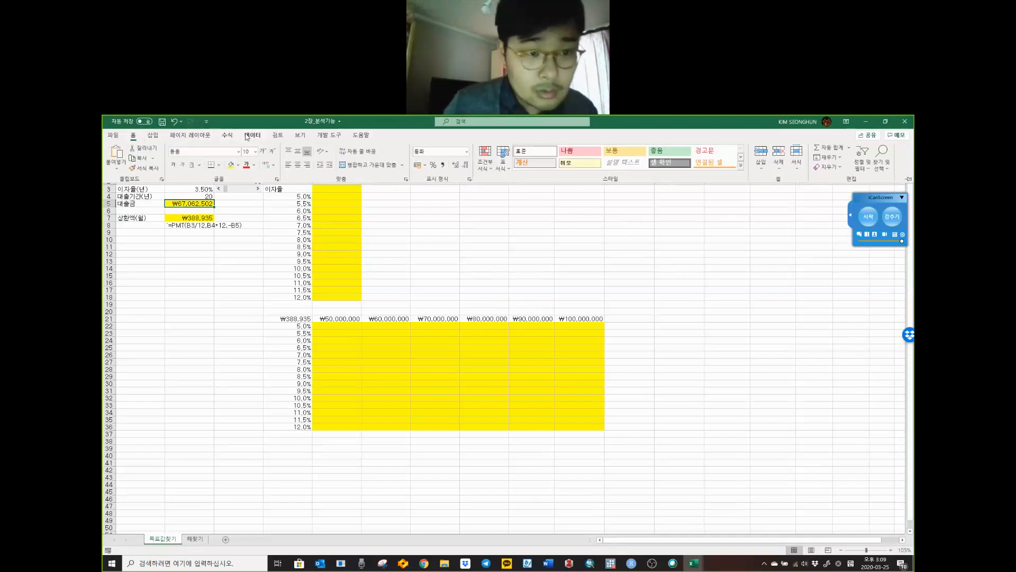
left_click(248, 136)
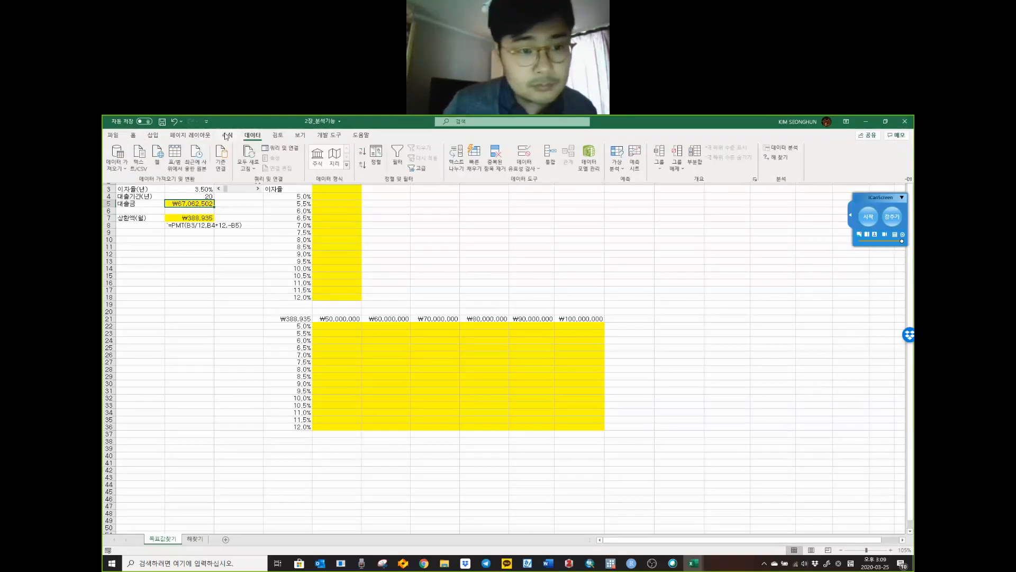
left_click(617, 169)
left_click(617, 173)
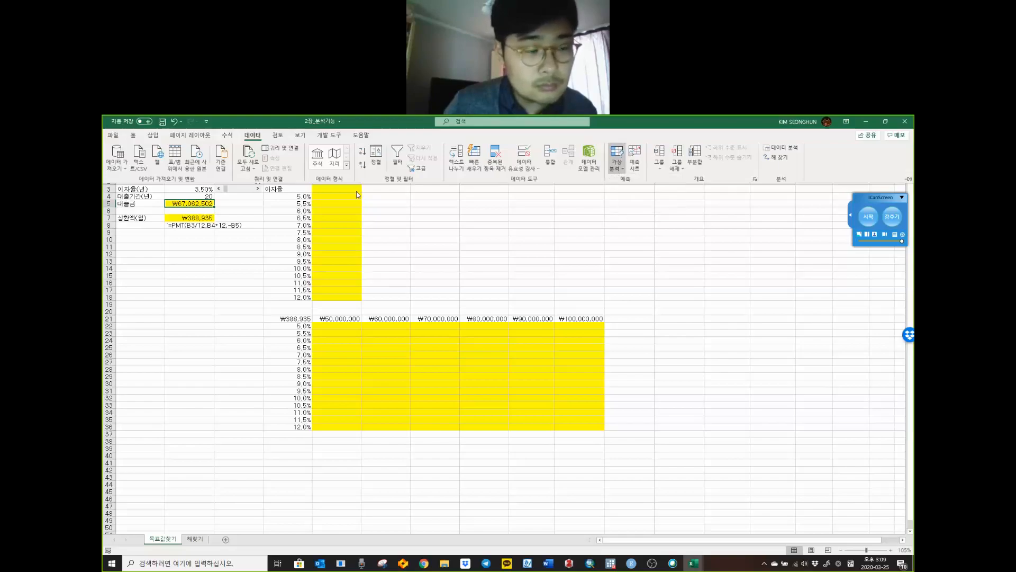
double_click(253, 136)
left_click(258, 139)
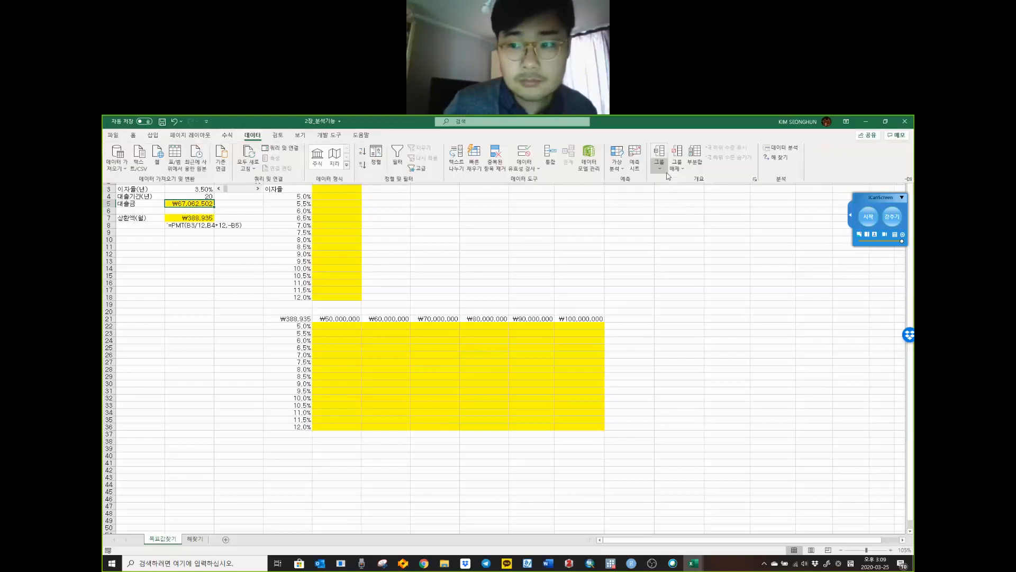
Step: Run Goal Seek to bring the monthly repayment in B7 to 500000 by changing the loan amount in B5, and accept the solution
left_click(615, 167)
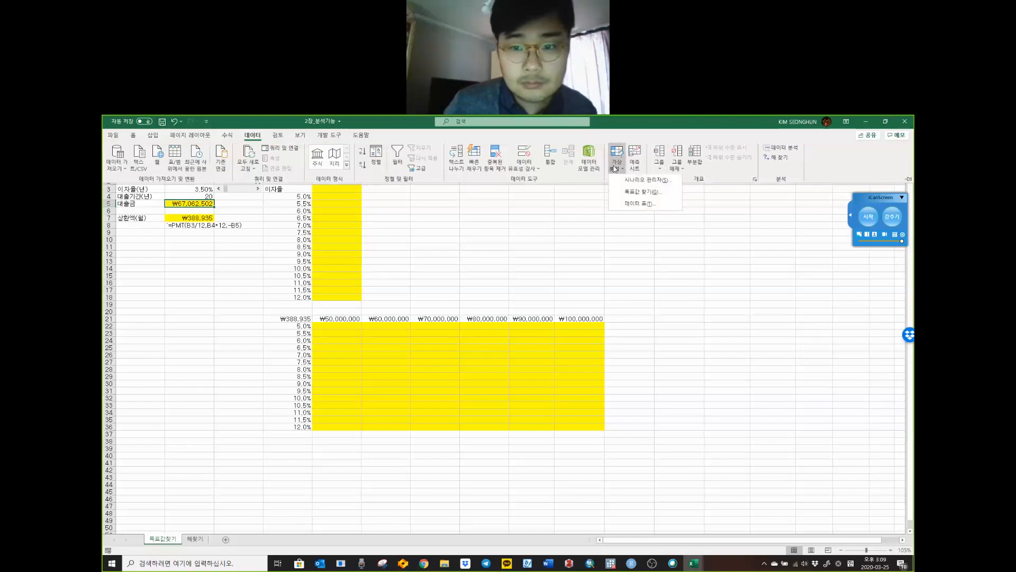
left_click(643, 193)
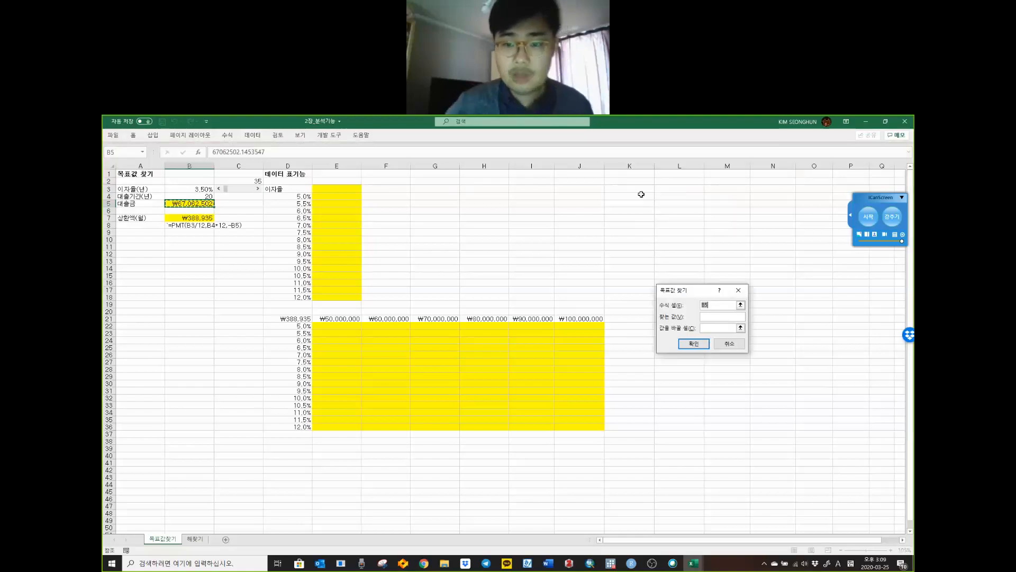
left_click_drag(676, 293, 536, 188)
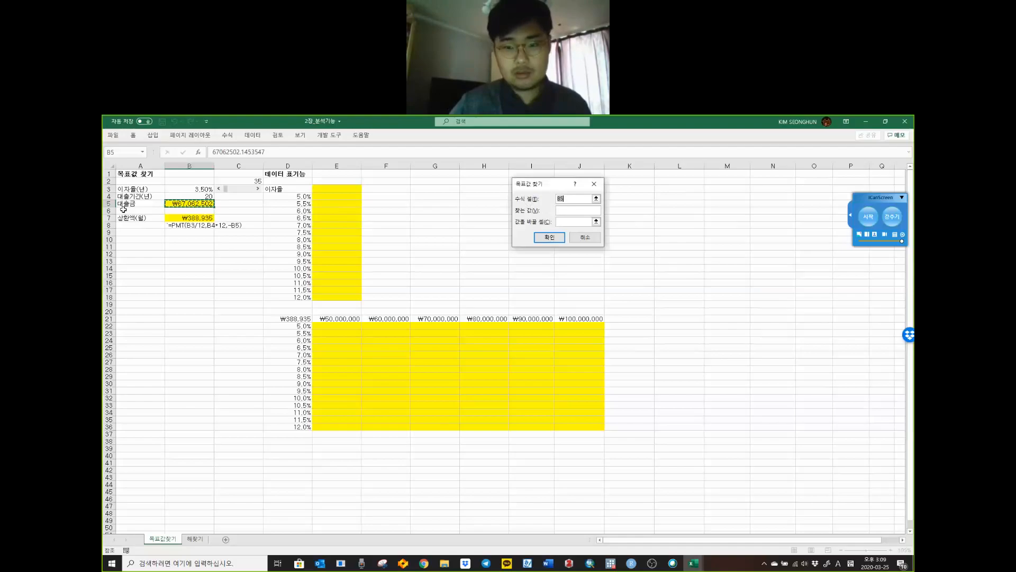
left_click(201, 218)
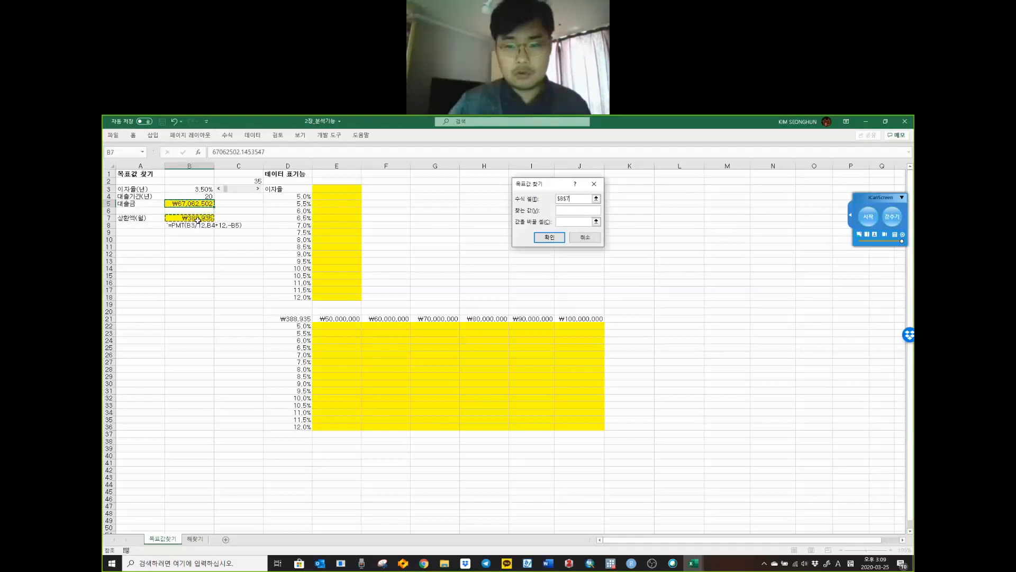
left_click(580, 213)
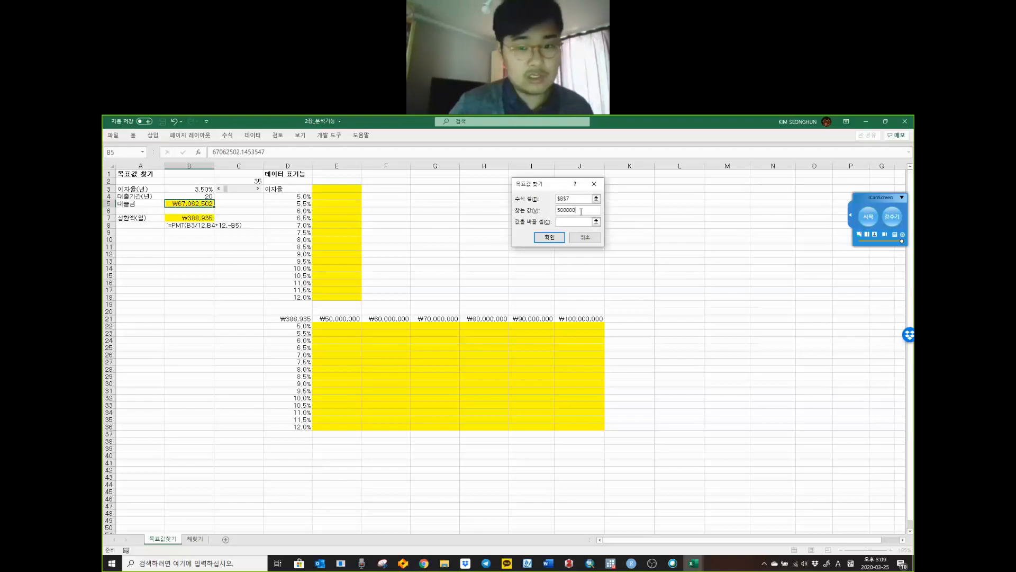
left_click(582, 222)
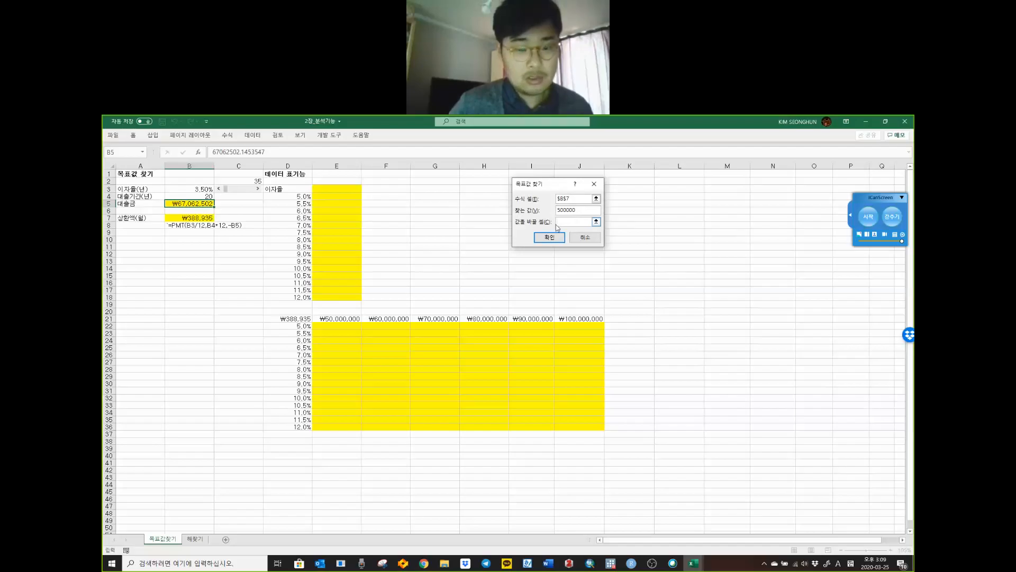
left_click(210, 205)
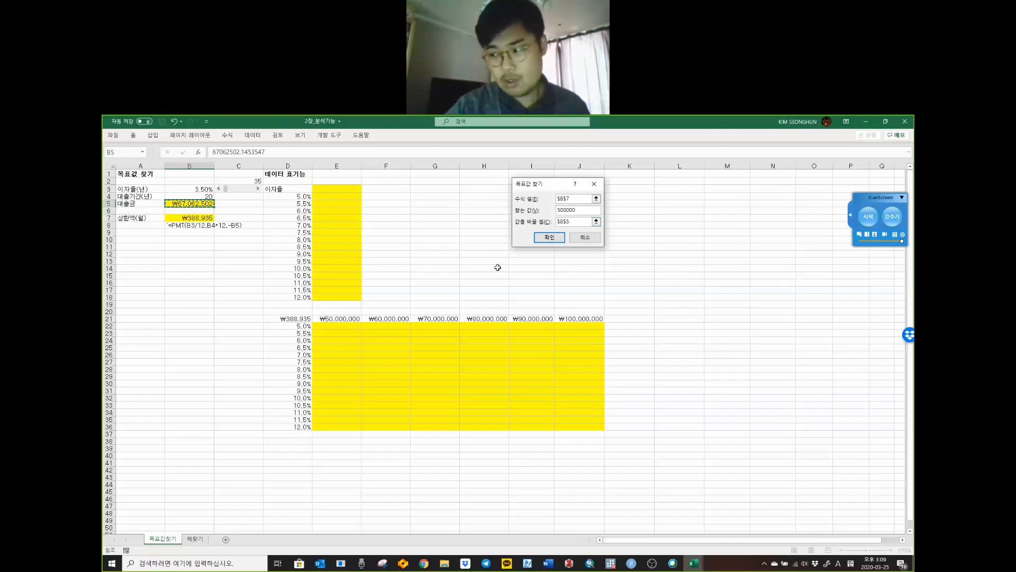
left_click(547, 241)
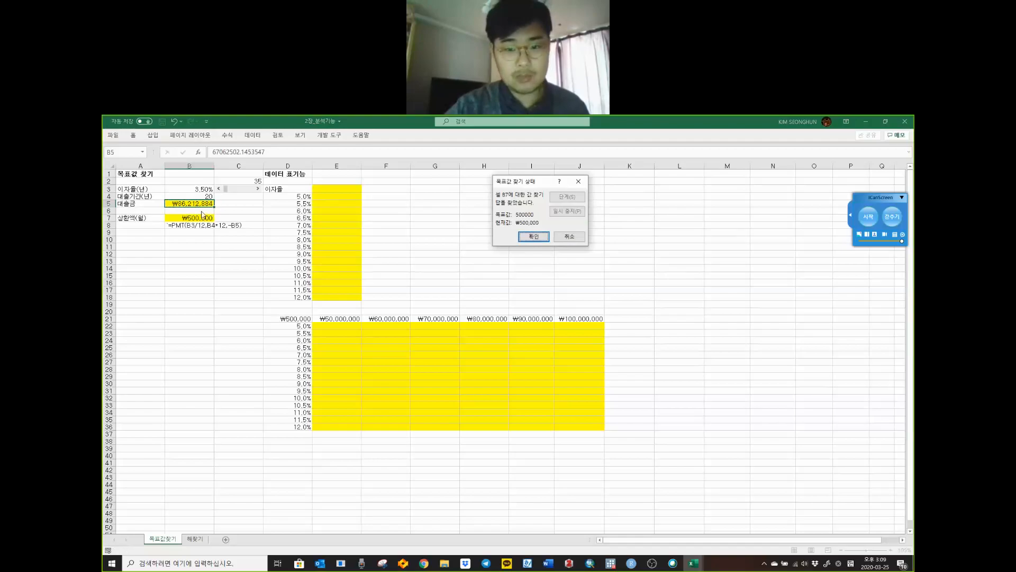
left_click(533, 236)
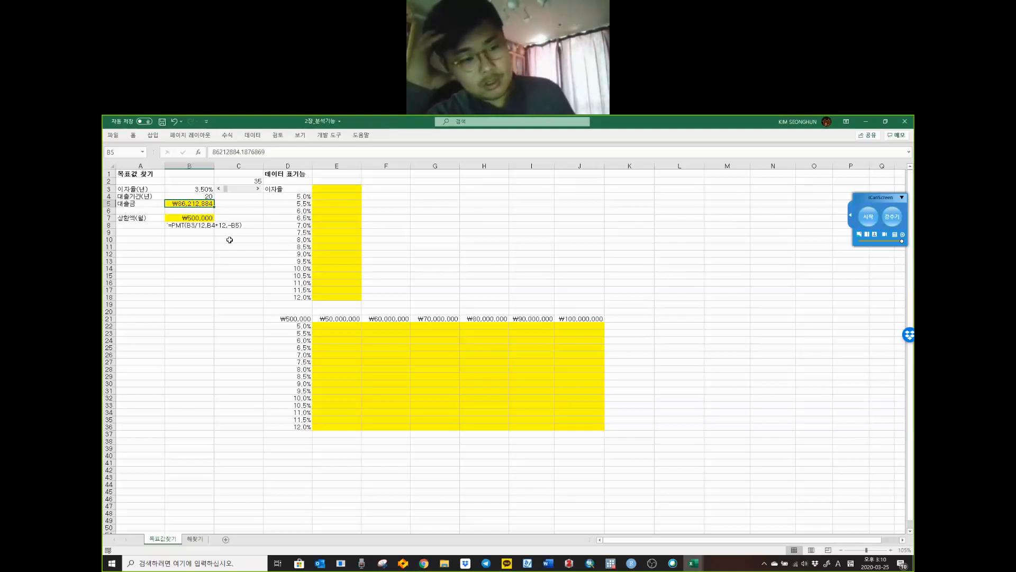
Step: Run Goal Seek for a monthly repayment of 100000 in B7 by changing the loan amount in B5, and discard the solution
left_click(207, 219)
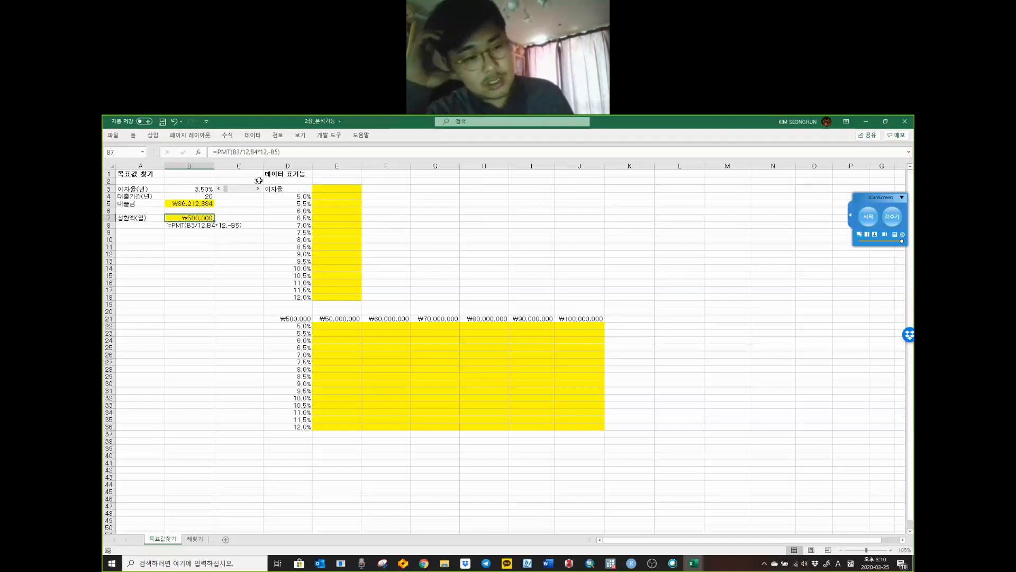
left_click(252, 135)
left_click(617, 167)
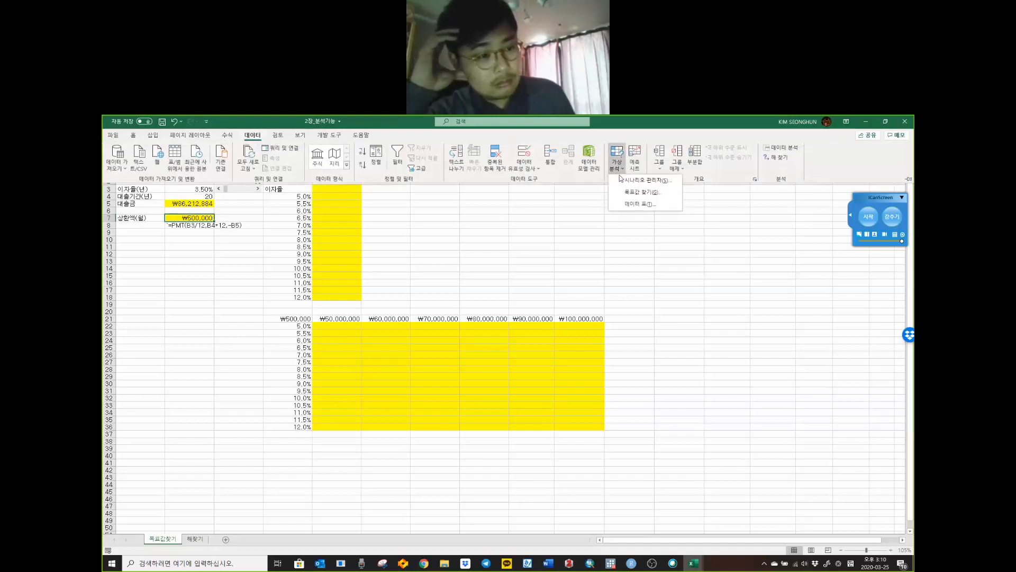
left_click(633, 193)
left_click(556, 197)
left_click(183, 218)
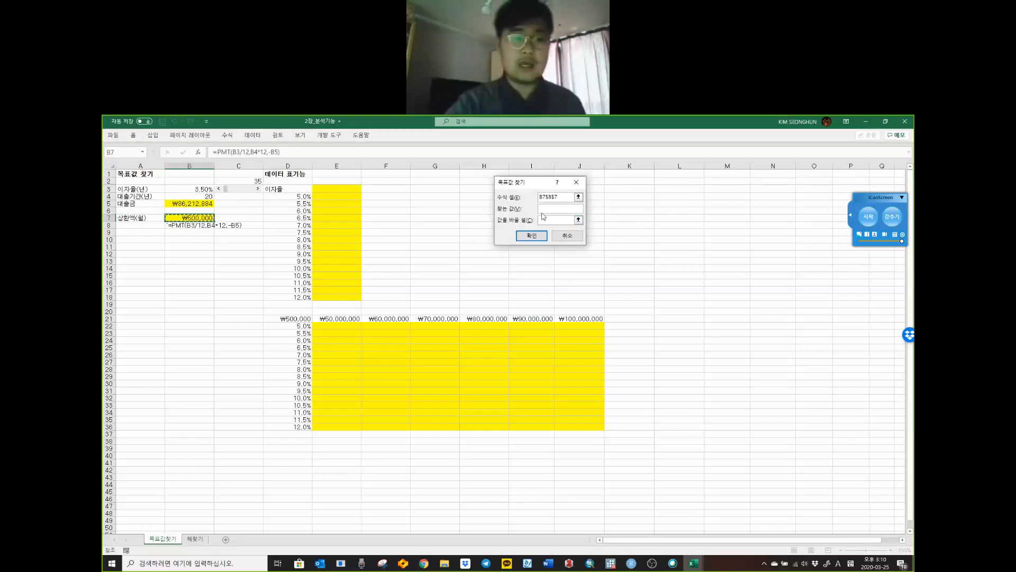
left_click_drag(400, 199, 174, 194)
key("BackSpace")
left_click(192, 217)
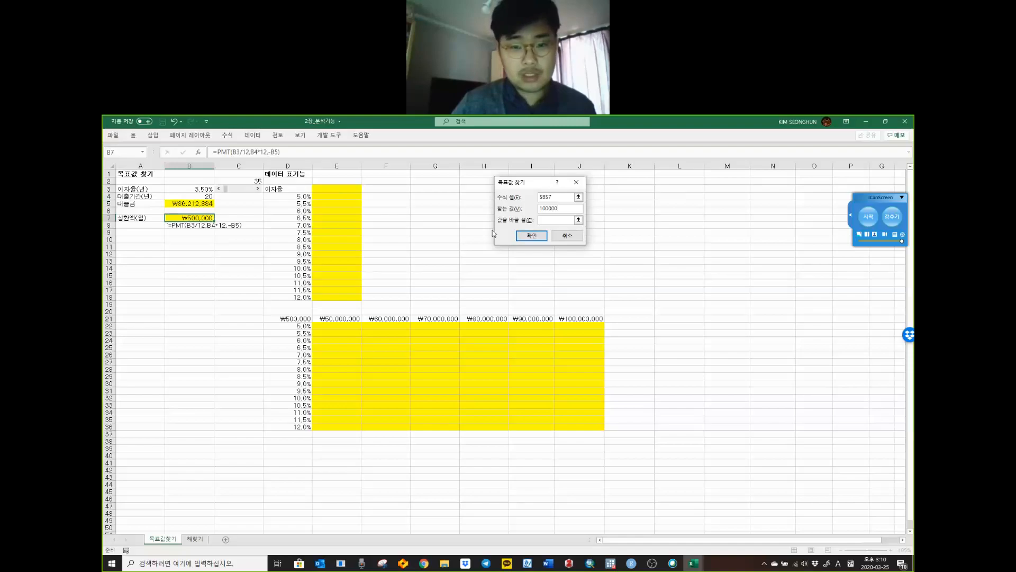
key("Tab")
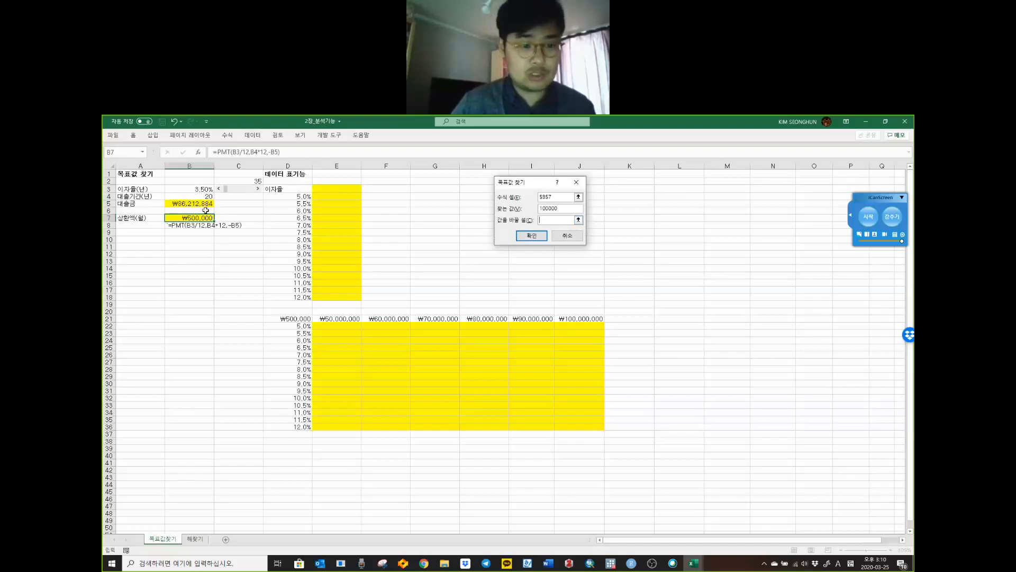
left_click(201, 204)
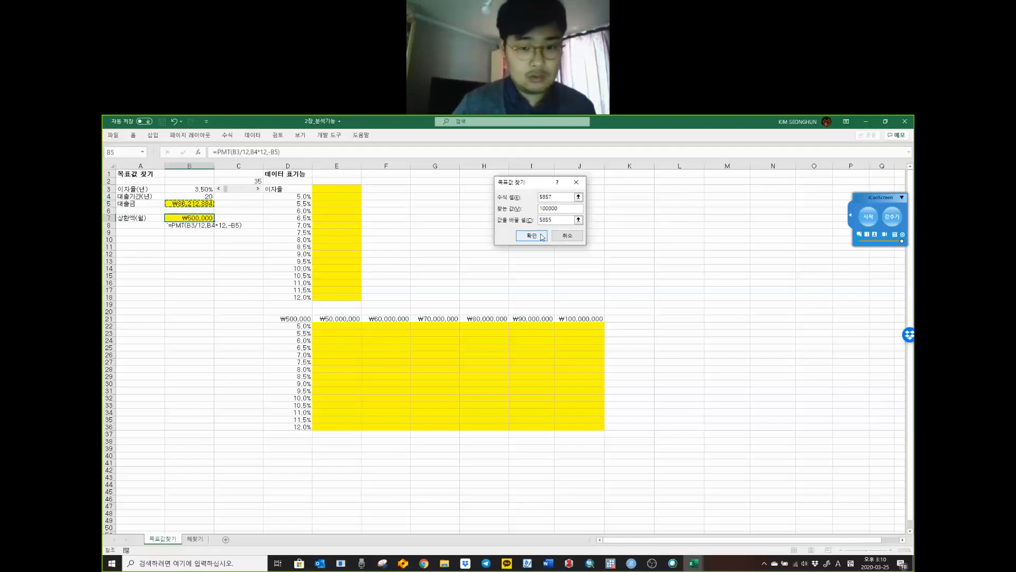
left_click(534, 236)
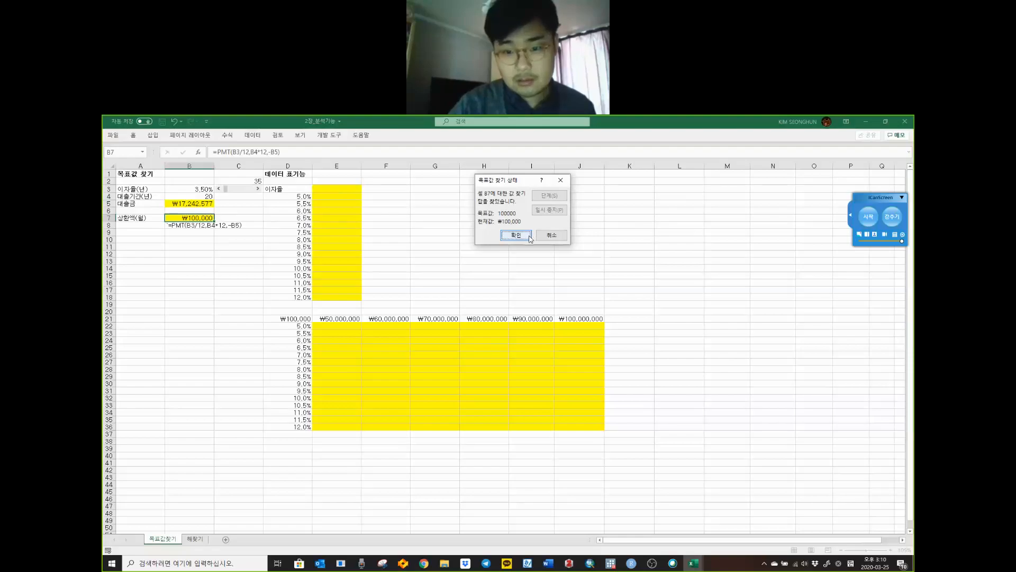
left_click(551, 236)
left_click(194, 255)
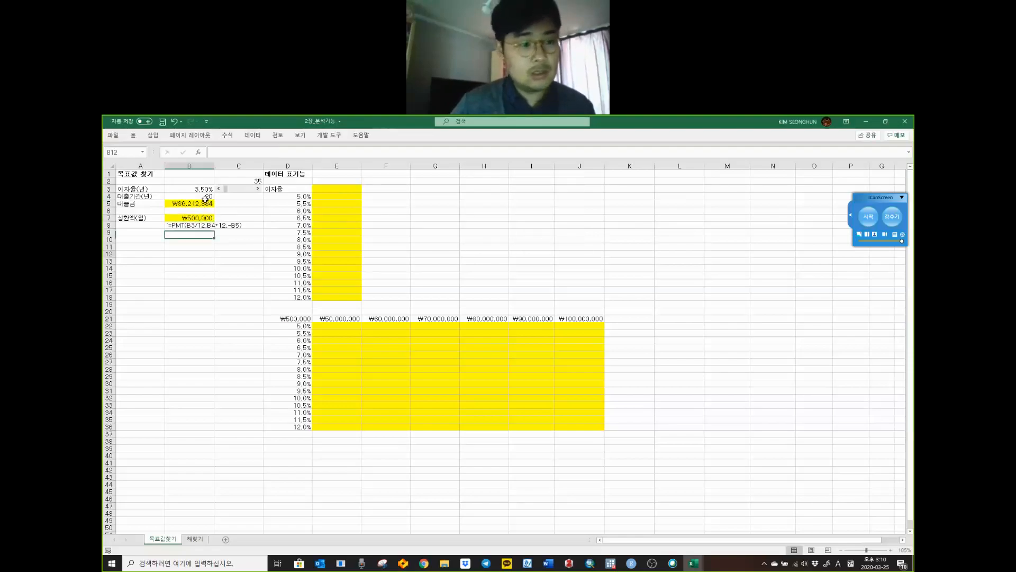
Step: Lower the annual interest rate in B3 to 0.80% using the scroll bar control in C3
left_click(204, 189)
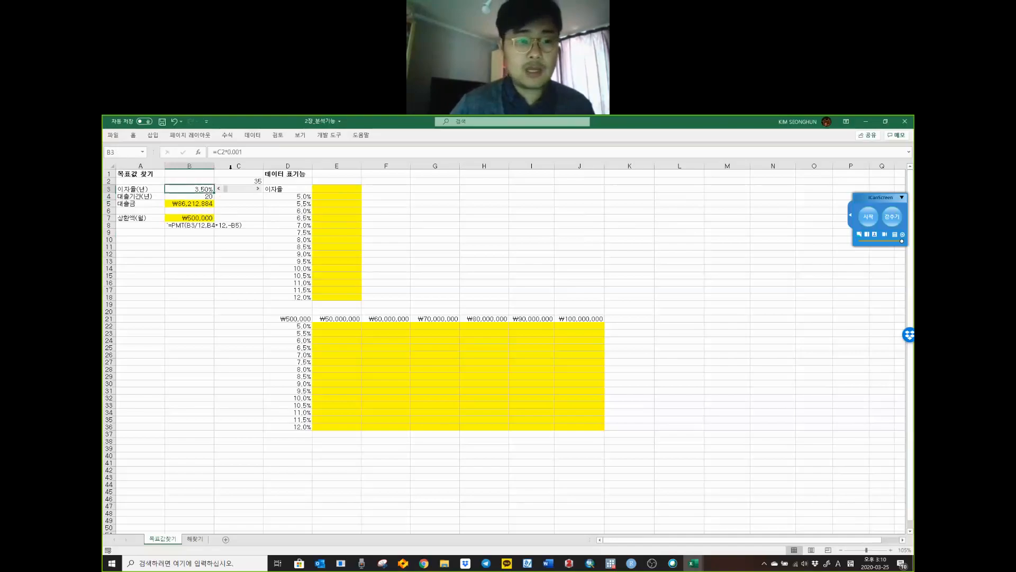
left_click(237, 190)
left_click(237, 191)
left_click_drag(233, 194, 222, 195)
left_click(260, 192)
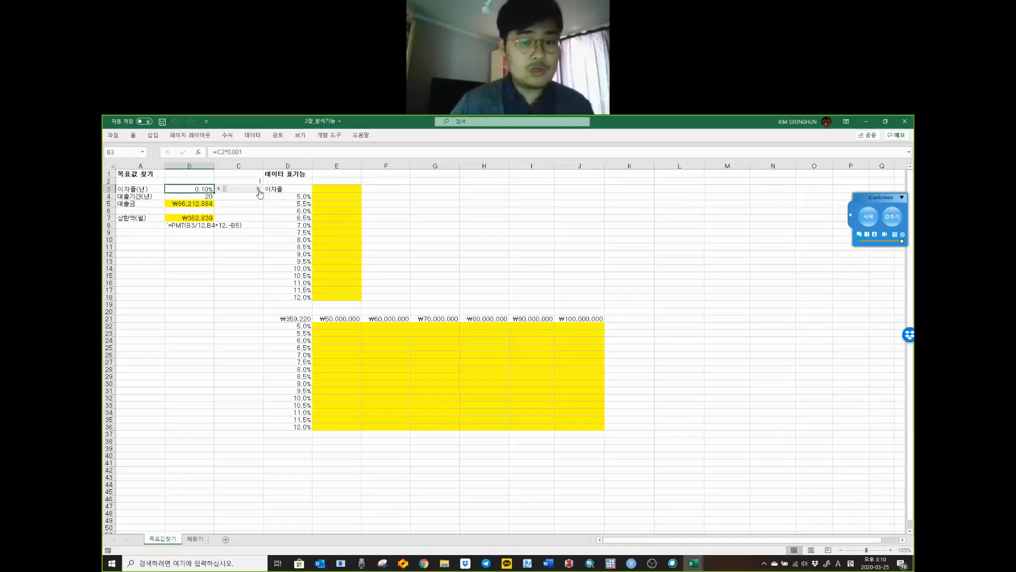
left_click(259, 190)
left_click(259, 191)
left_click(259, 191)
left_click(259, 190)
left_click(259, 191)
left_click(259, 191)
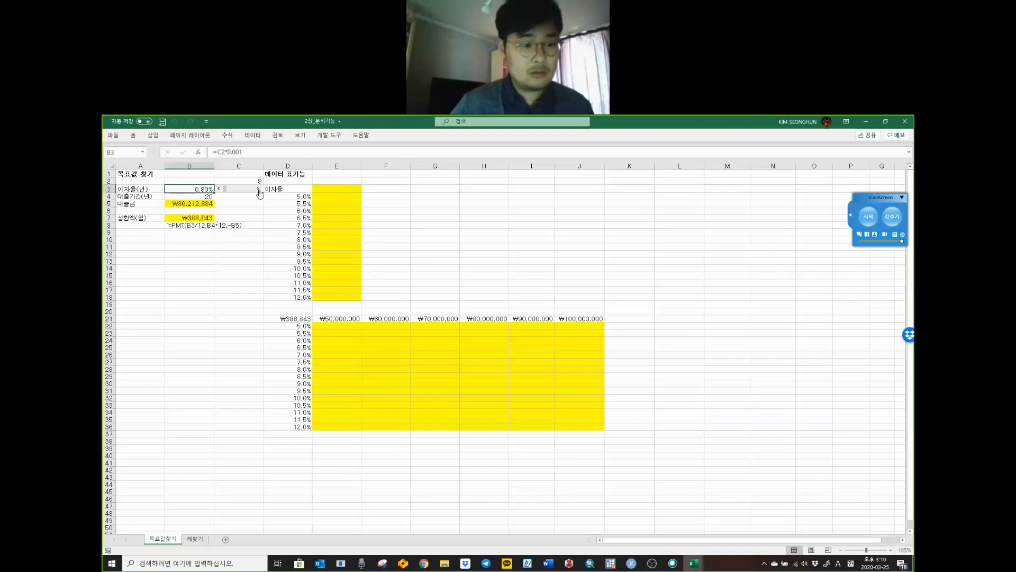
Step: Set the loan term in B4 to 5 years
left_click(209, 196)
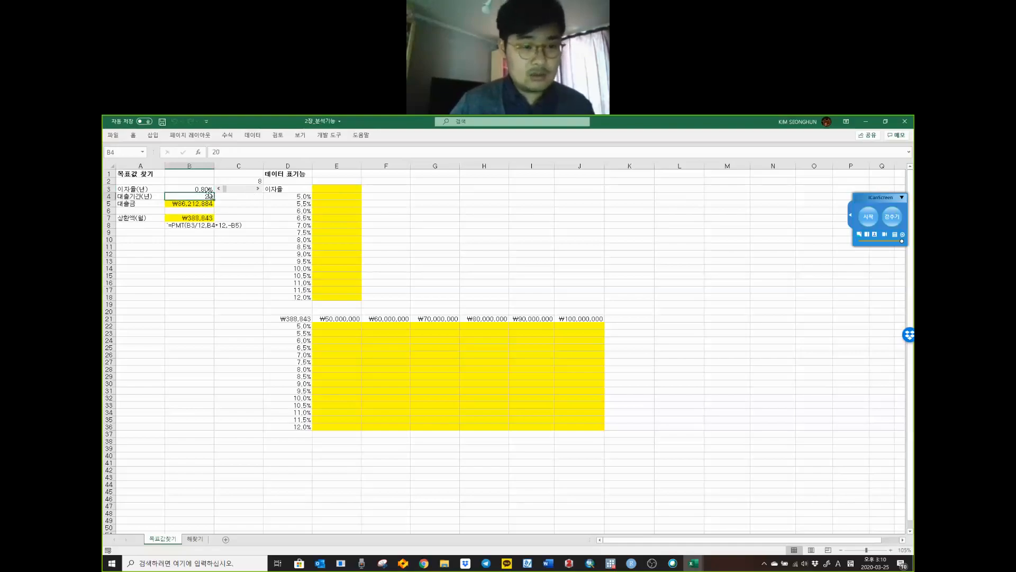
type("5")
key("Return")
Step: Run Goal Seek with the 5-year term, bringing B7 to 500000 by changing the loan amount in B5, and accept the solution
left_click(179, 218)
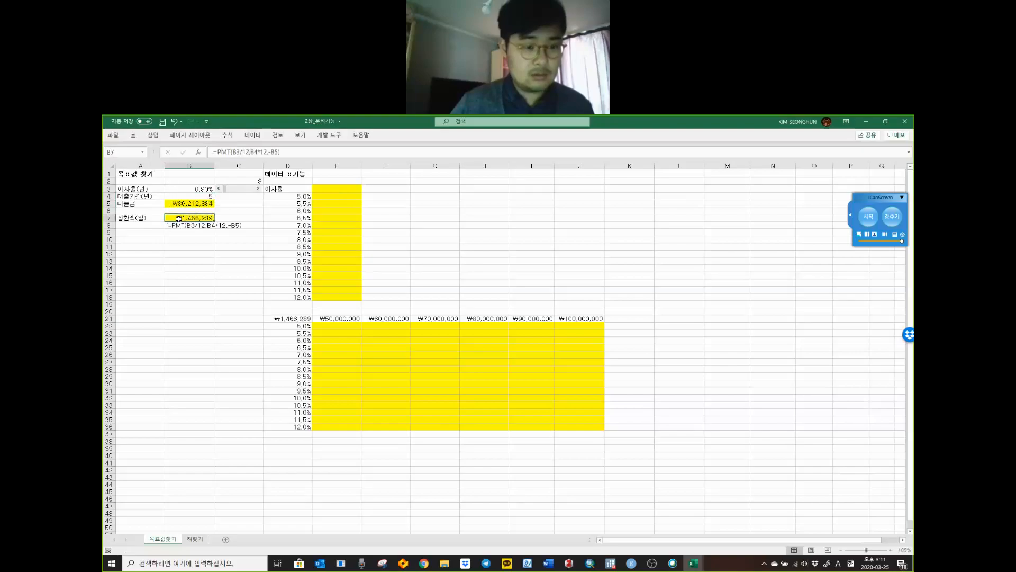
left_click(253, 136)
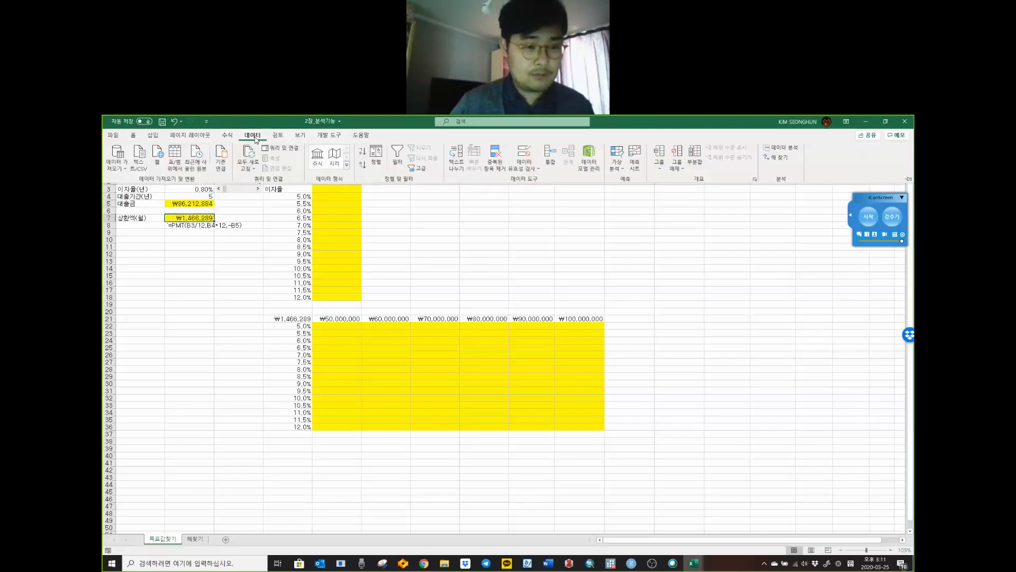
left_click(617, 165)
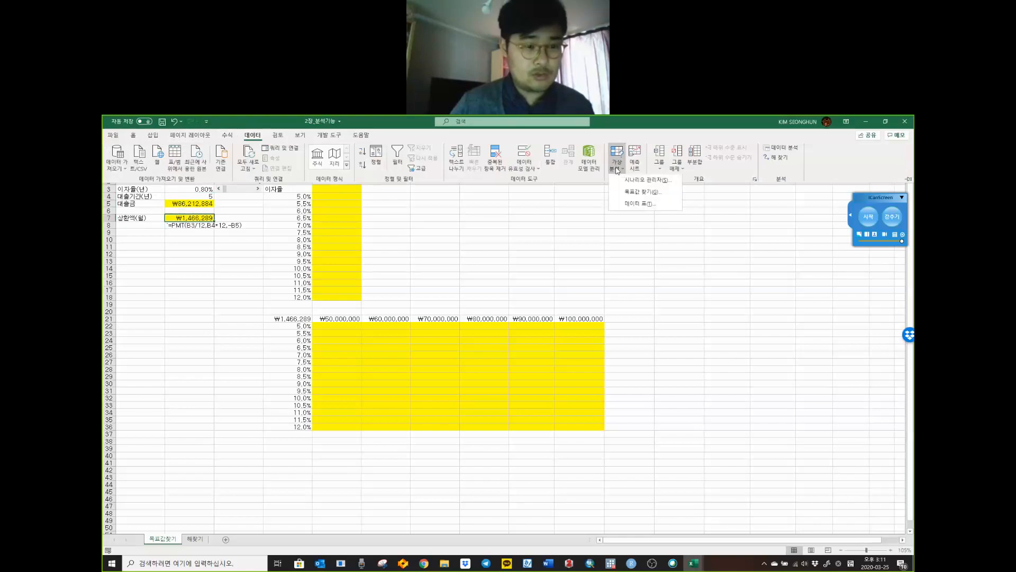
left_click(639, 193)
left_click(187, 218)
left_click(541, 207)
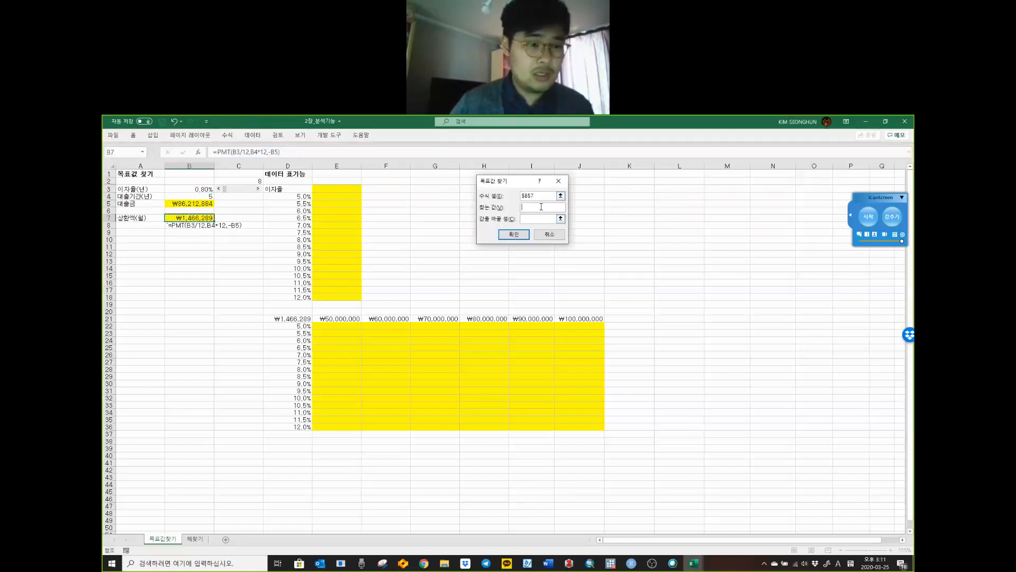
type("50")
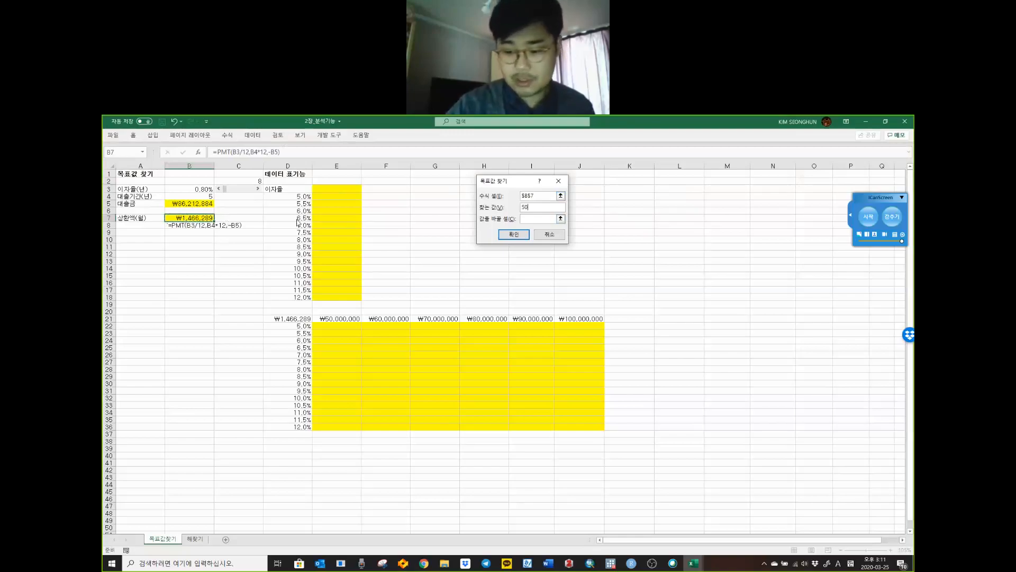
type("0000")
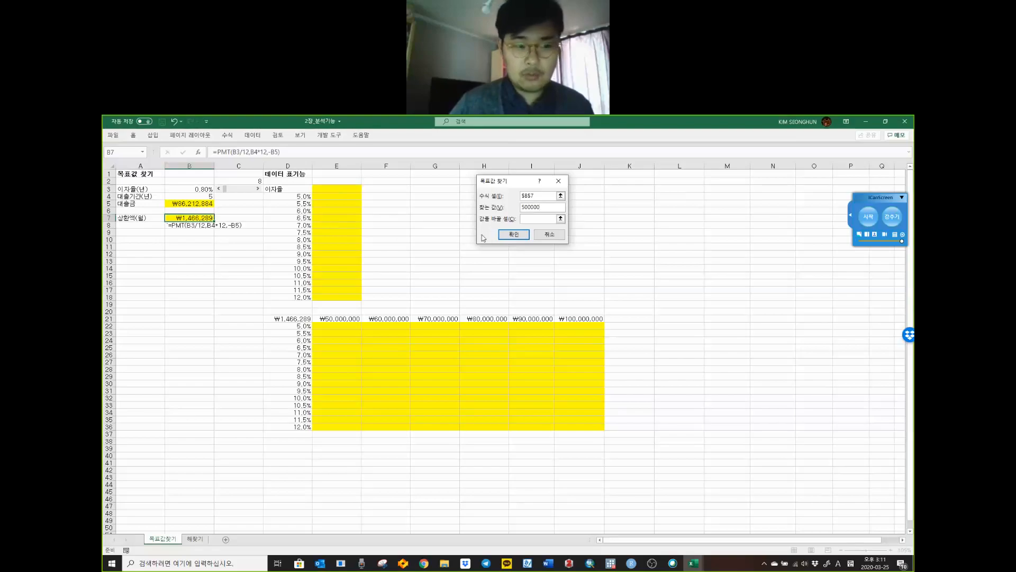
left_click(526, 219)
left_click(204, 203)
left_click(514, 235)
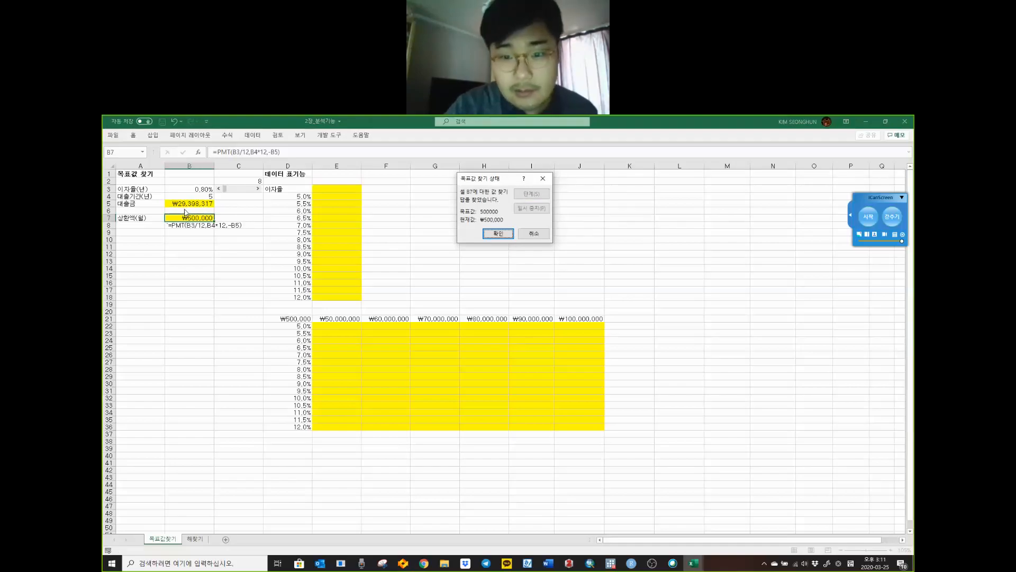
left_click(497, 234)
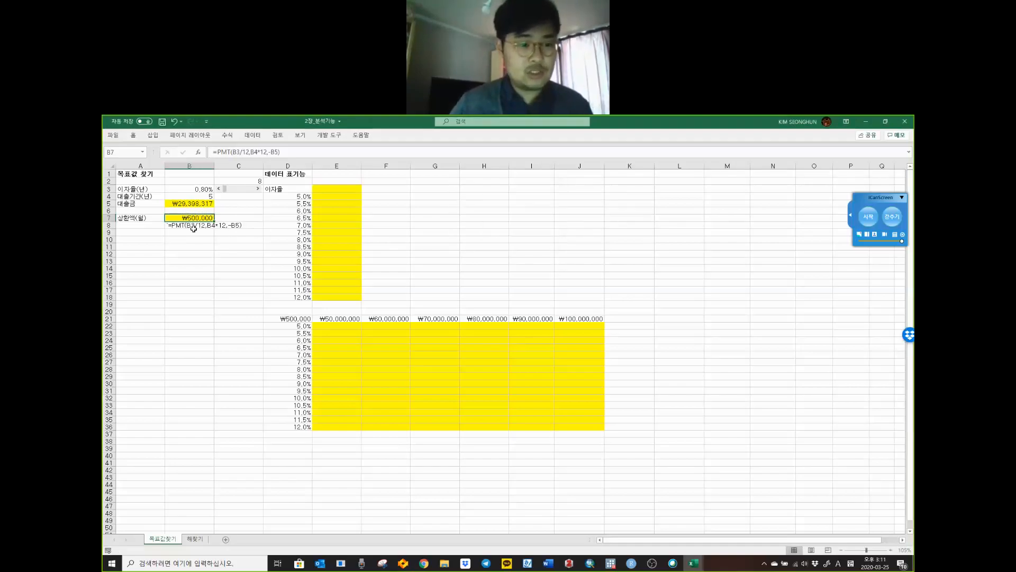
Step: Set the loan term in B4 back to 20 years
left_click(205, 197)
type("20")
key("Up")
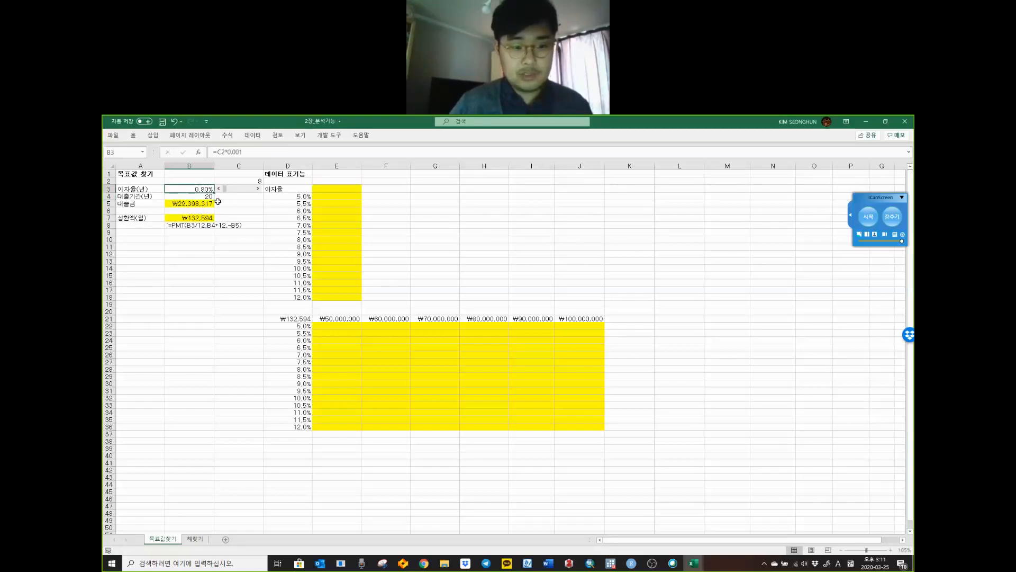
Step: Try different interest rates in B3 with the scroll bar control, going up to 10.00% and down to 0.30%
left_click_drag(225, 191, 228, 191)
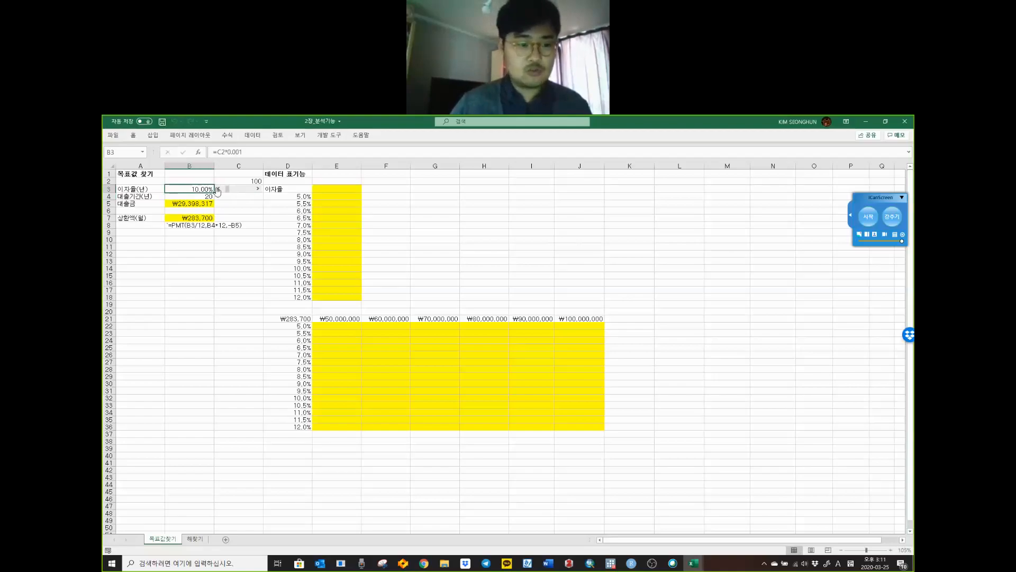
left_click(217, 189)
left_click(219, 189)
left_click_drag(228, 192, 223, 190)
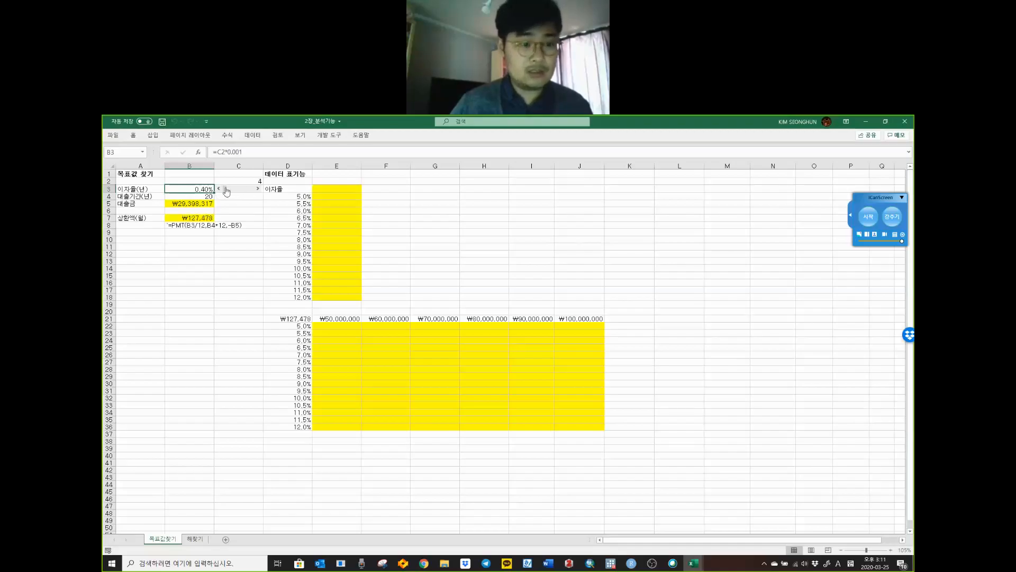
left_click(219, 189)
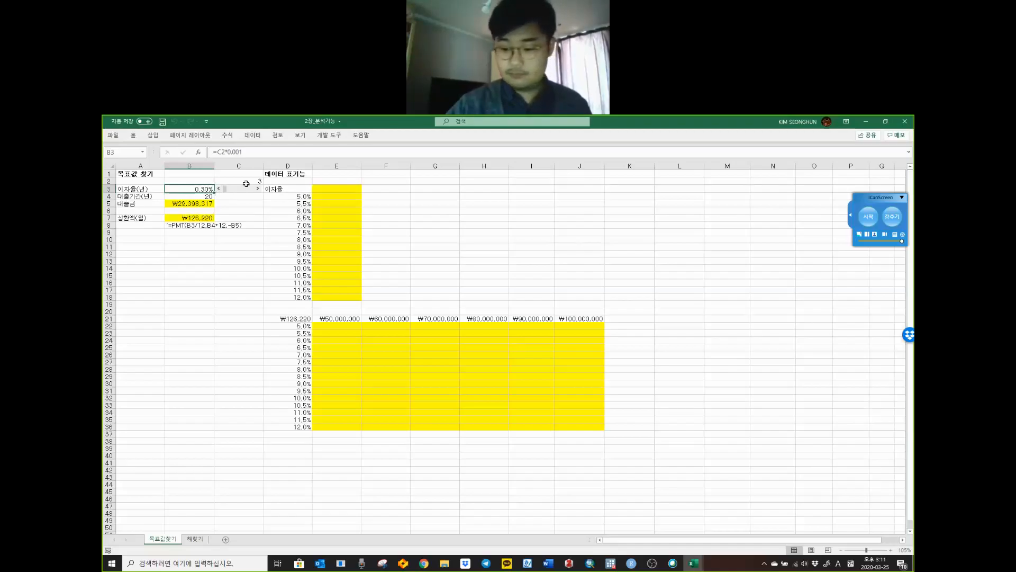
Step: Set the scroll bar's linked value in C2 to 35 to restore the 3.50% interest rate, and select B7
left_click(247, 182)
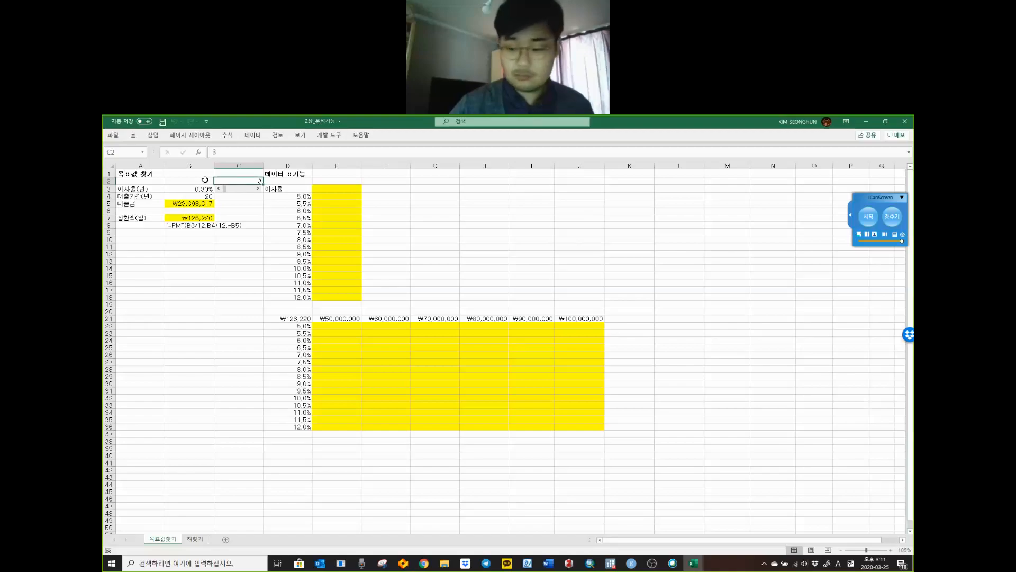
type("350")
key("Return")
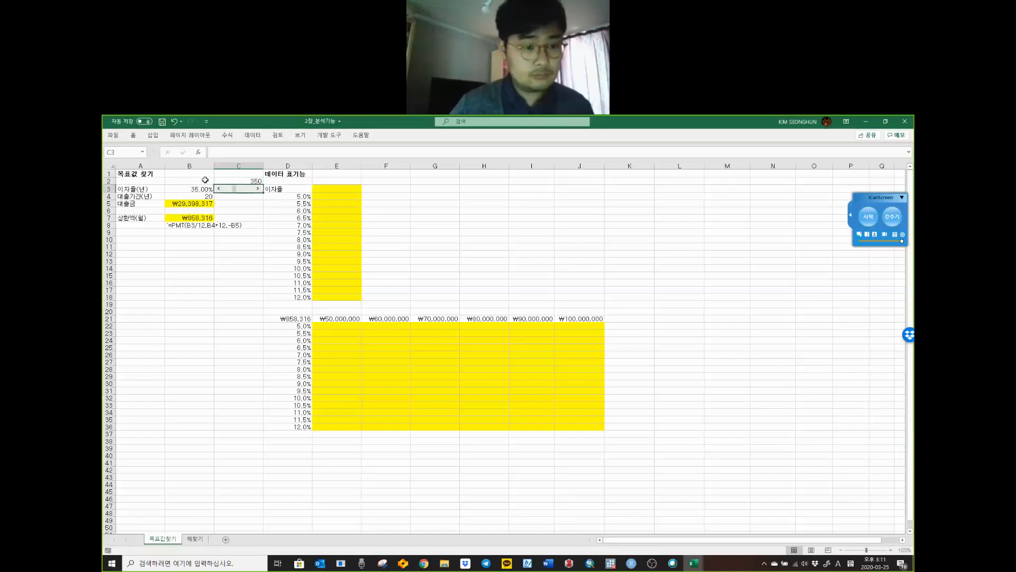
type("35")
key("Return")
left_click(248, 224)
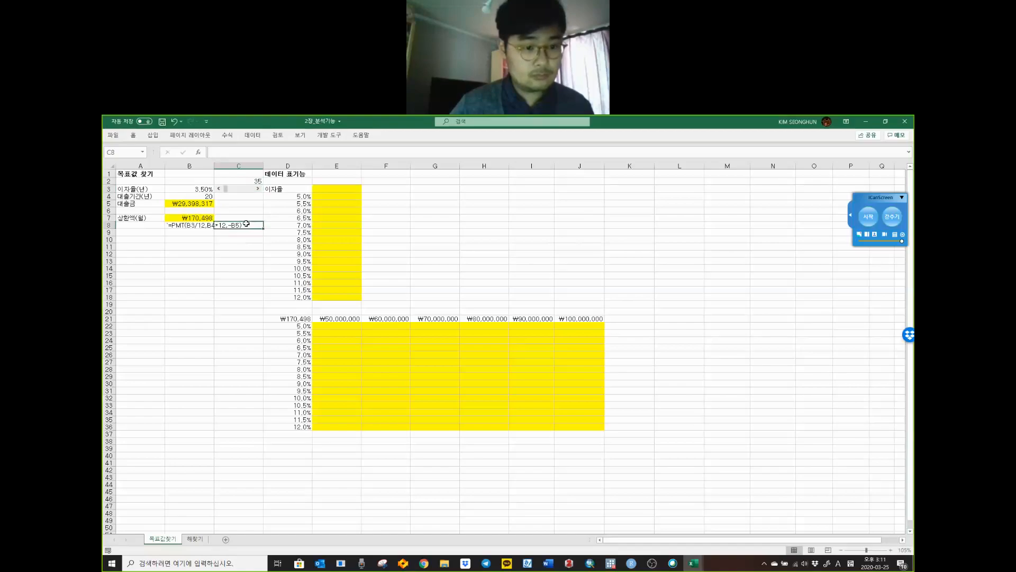
left_click(189, 219)
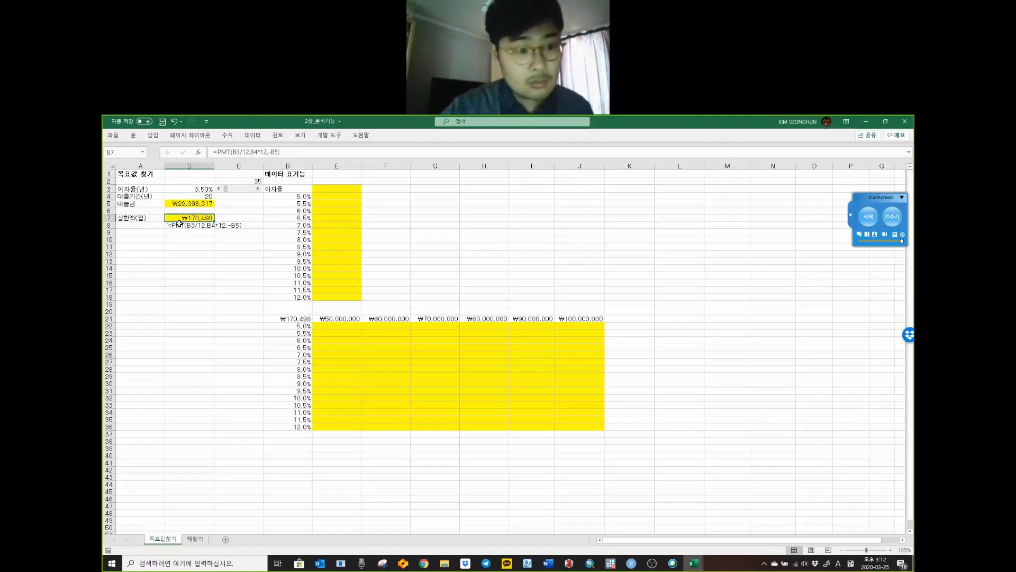
Step: Open the 해찾기 sheet and examine the assembly times, packing times, available hours and profits for 데스크탑(x) and 노트북(y)
left_click(186, 540)
left_click(261, 289)
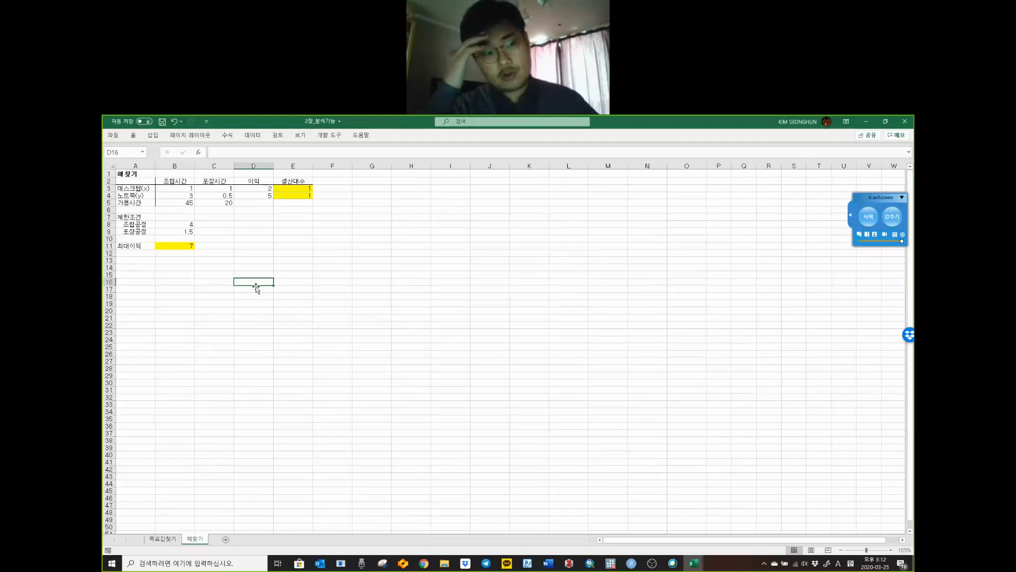
left_click(131, 189)
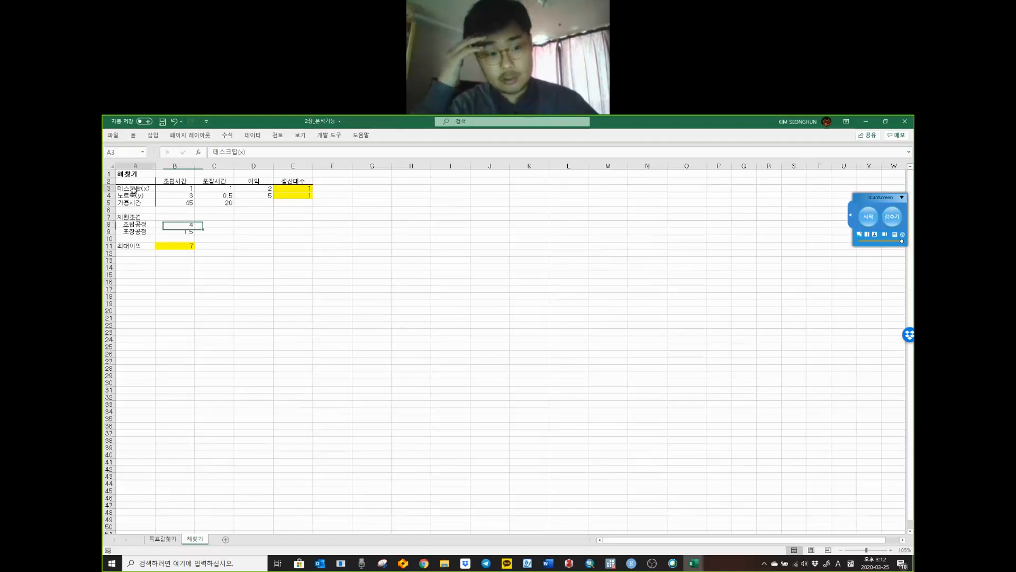
left_click(142, 196)
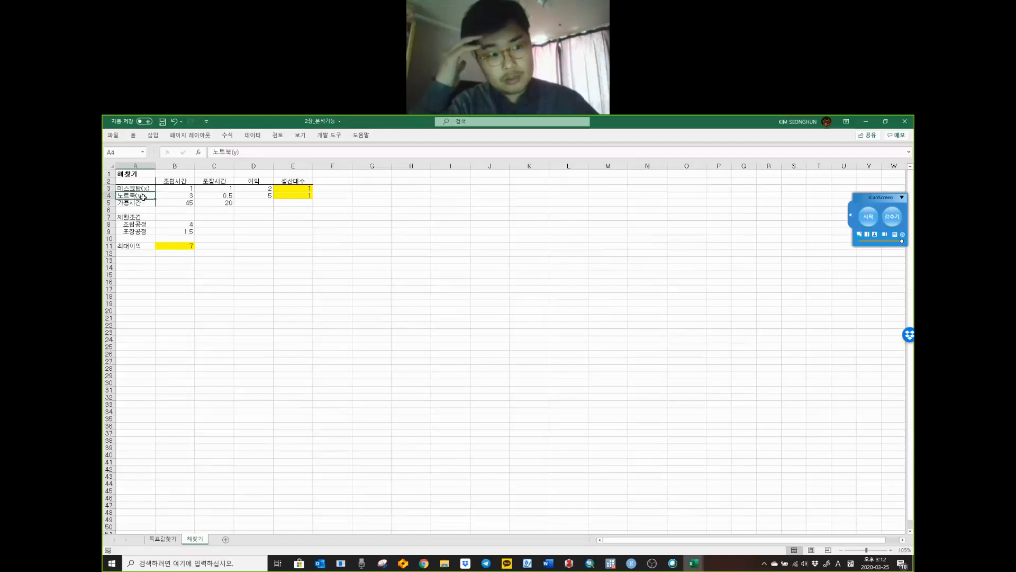
left_click(178, 181)
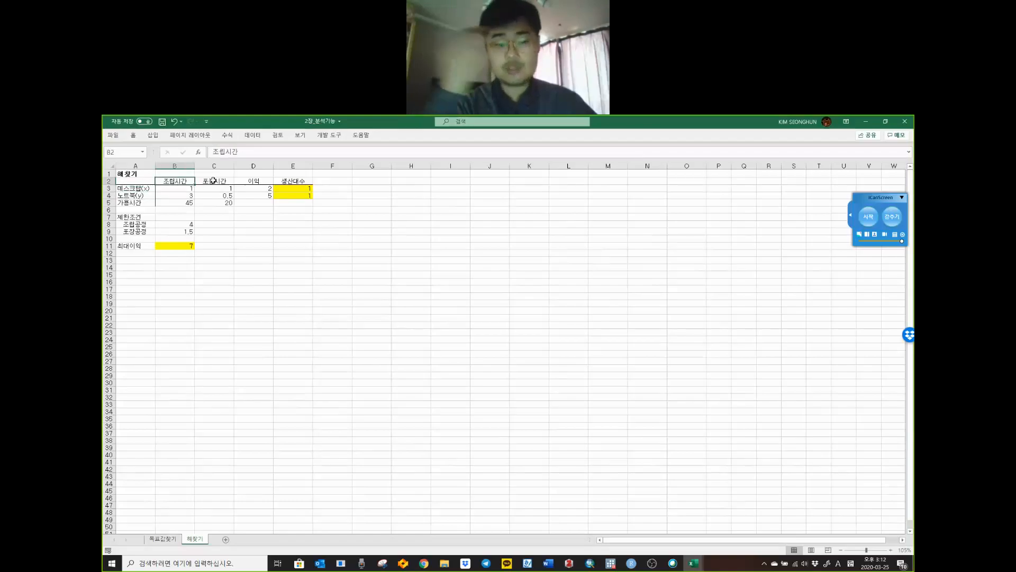
left_click(213, 180)
left_click_drag(191, 188, 249, 197)
left_click(184, 202)
left_click(243, 224)
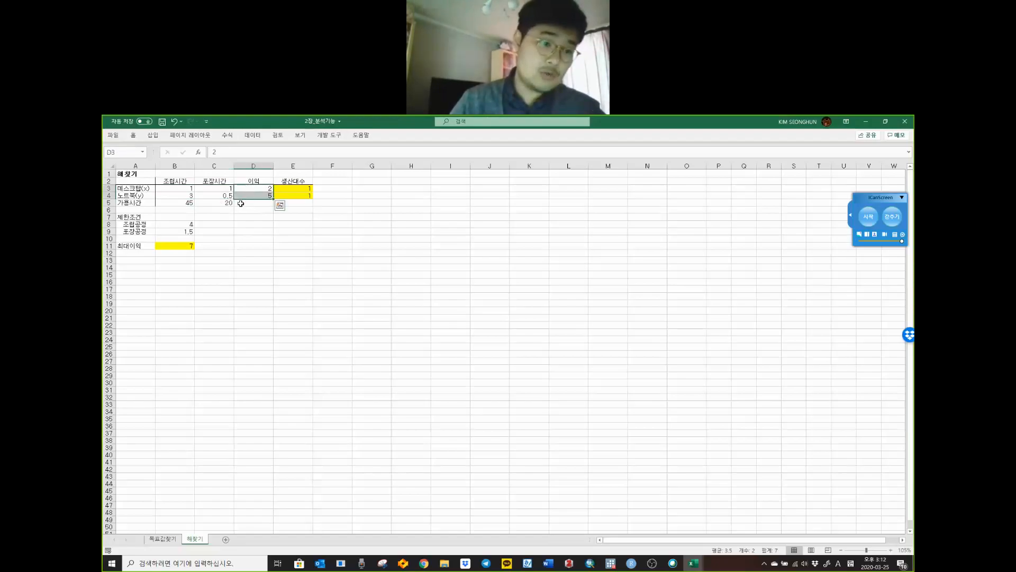
Step: Examine the production quantities in E3:E4 and the assembly constraint formula in B8
left_click(292, 189)
left_click_drag(284, 198, 286, 191)
left_click(263, 229)
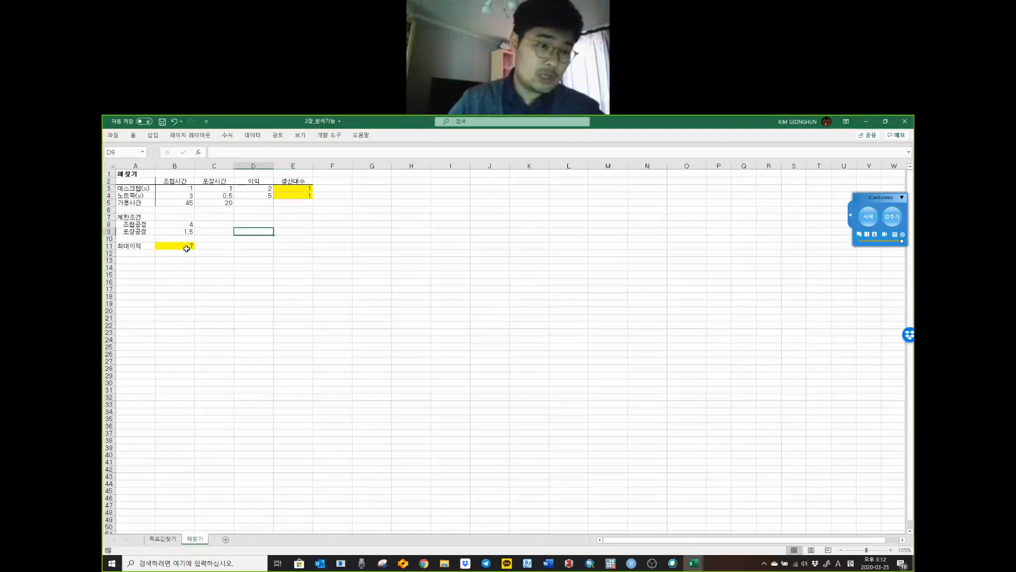
left_click(212, 231)
left_click(186, 226)
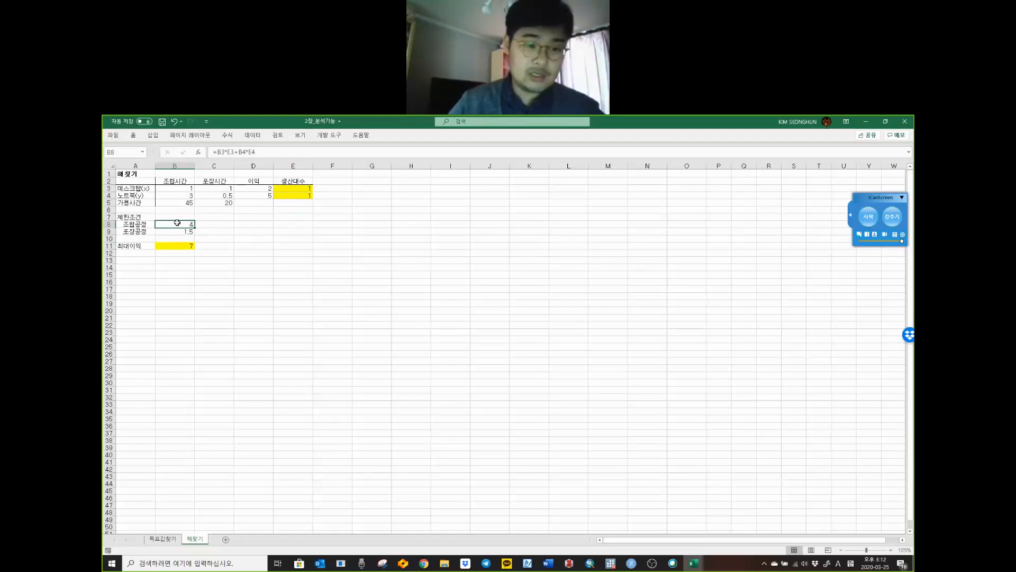
Step: Examine the packing constraint formula in B9, the production quantities in E3:E4 and the maximum profit cell B11
left_click(169, 232)
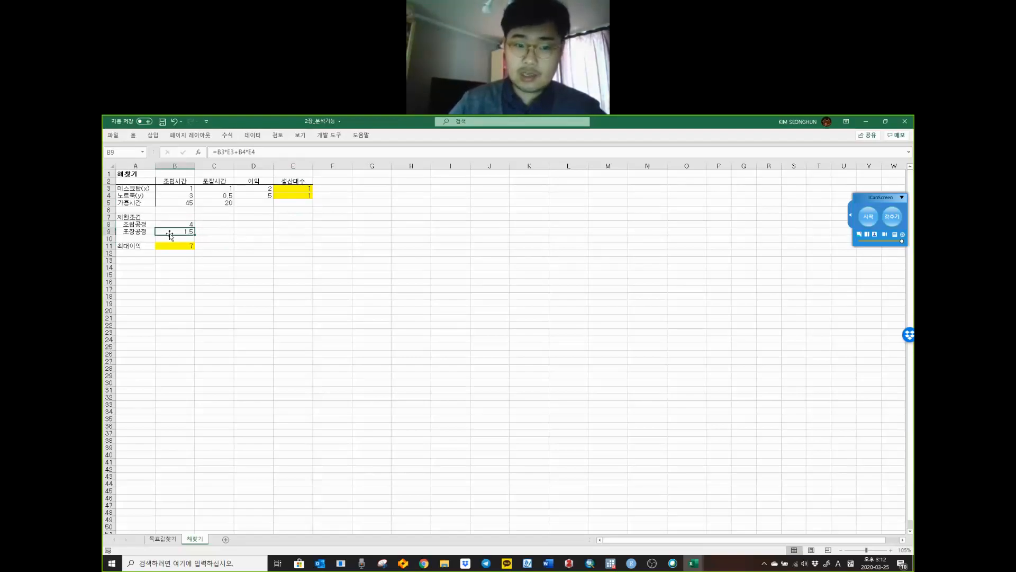
left_click(257, 240)
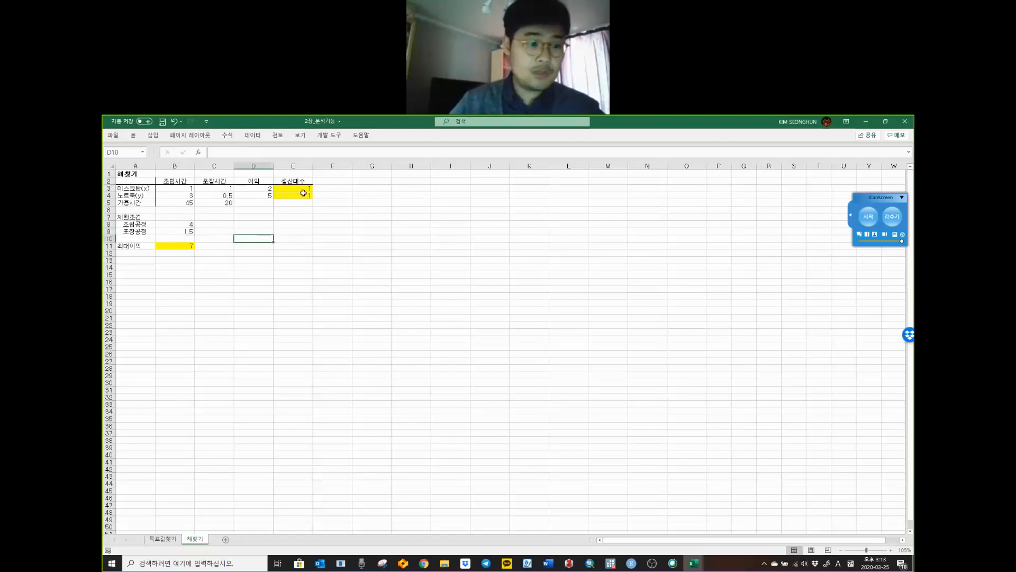
left_click_drag(302, 190, 305, 195)
left_click(283, 216)
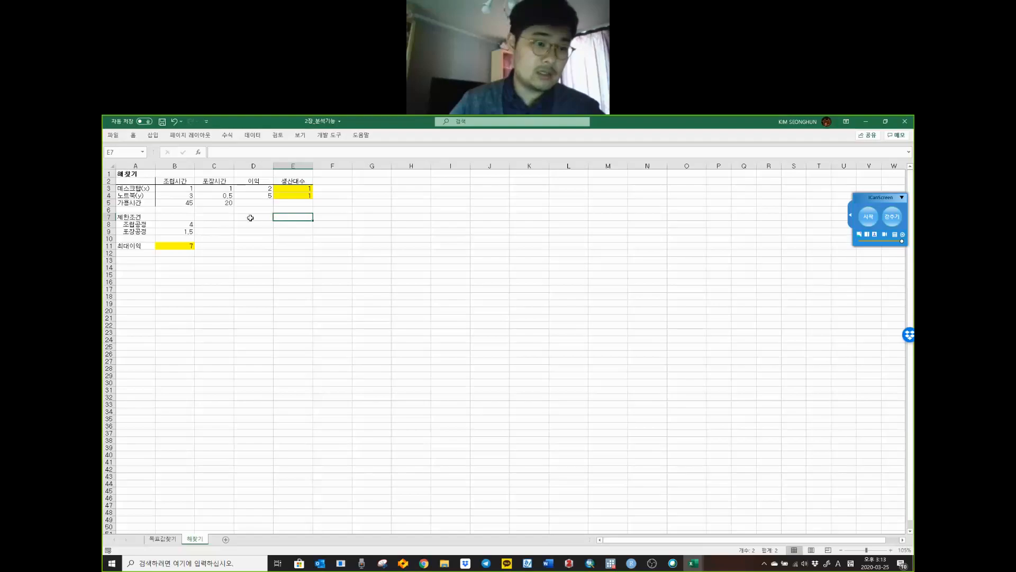
left_click(185, 245)
left_click(260, 225)
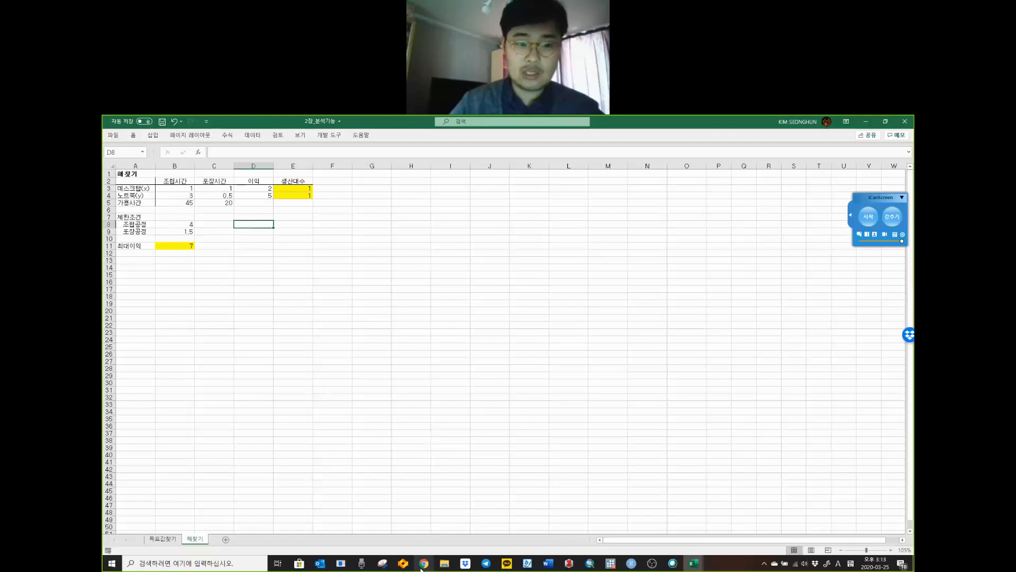
left_click(672, 563)
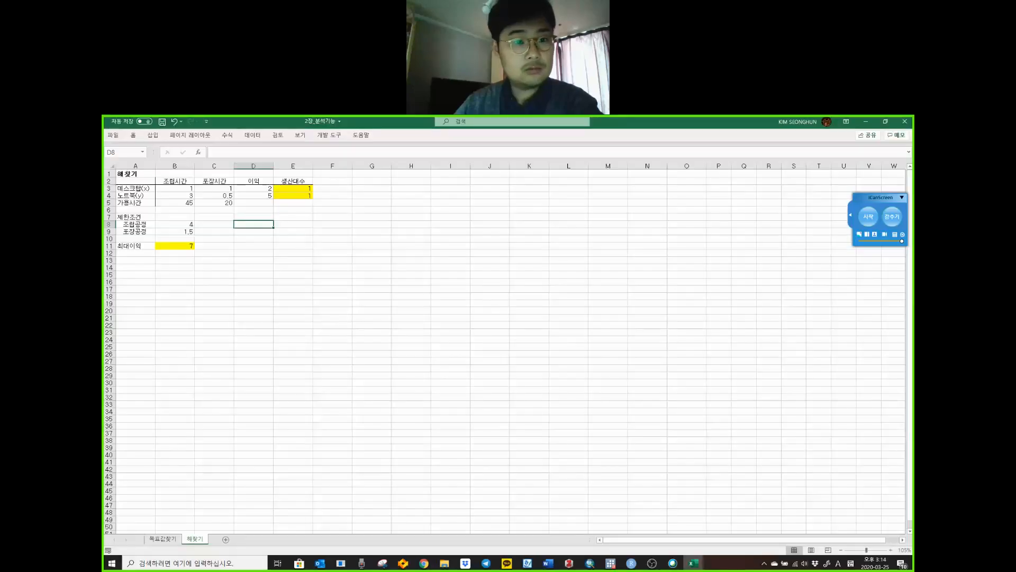
left_click(297, 268)
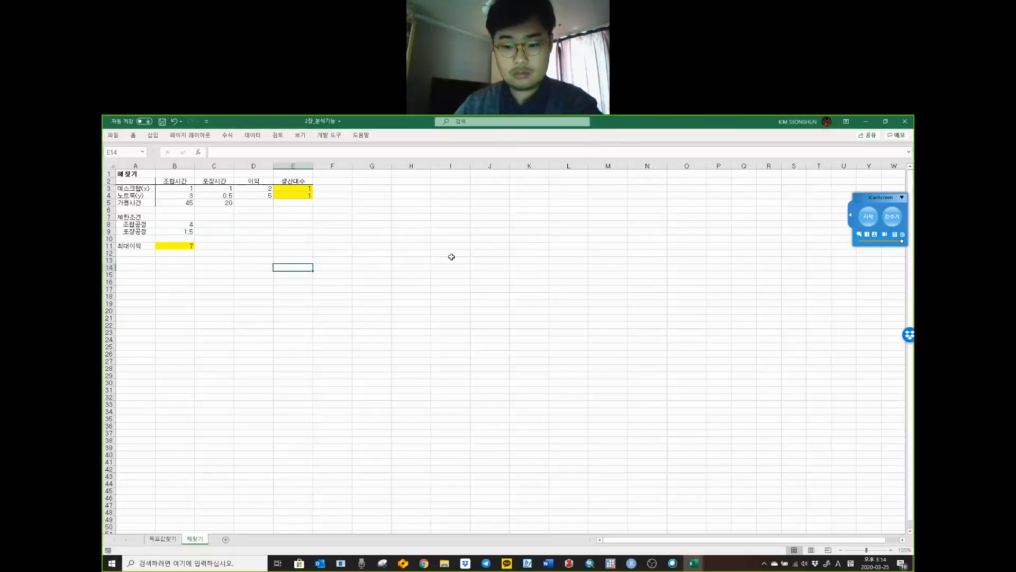
left_click(264, 204)
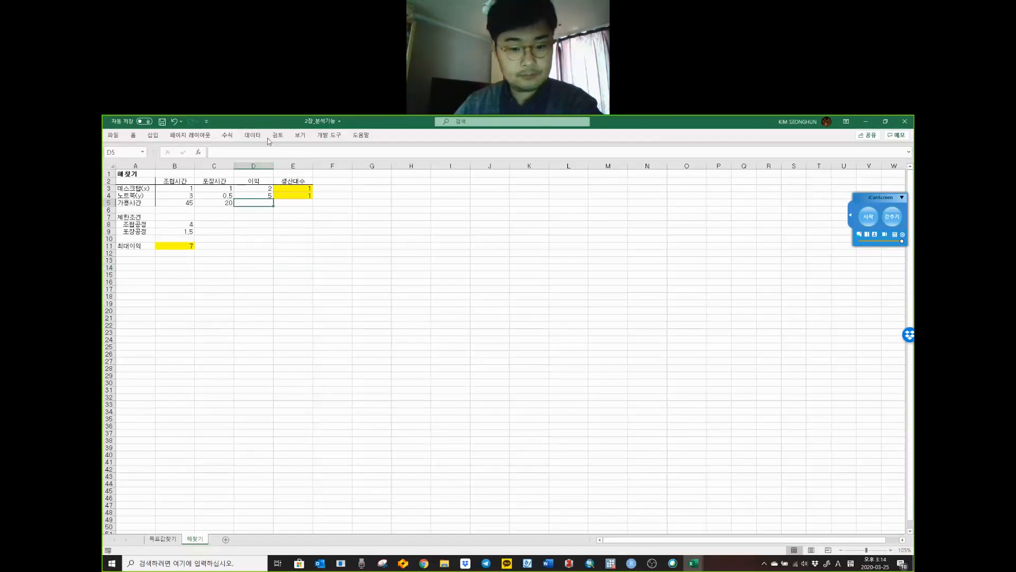
Step: Open Solver and set the objective to maximise the 최대이익 cell $B$11
left_click(248, 136)
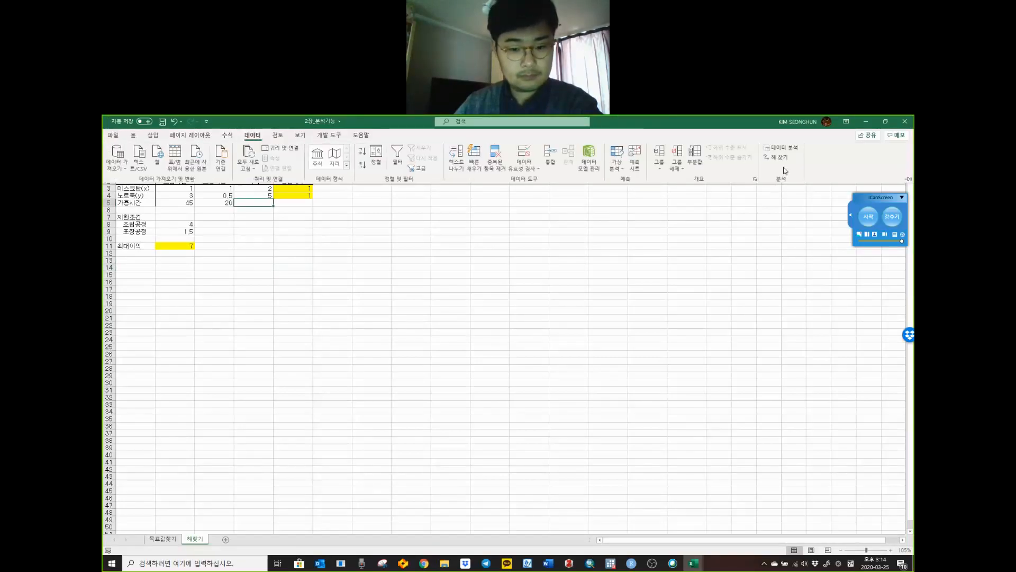
left_click(783, 159)
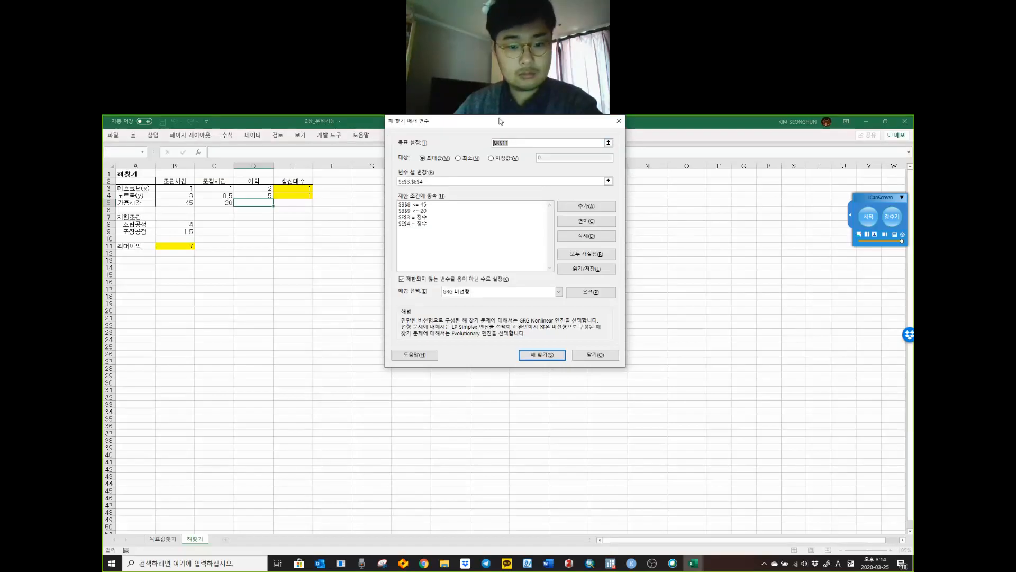
left_click(182, 247)
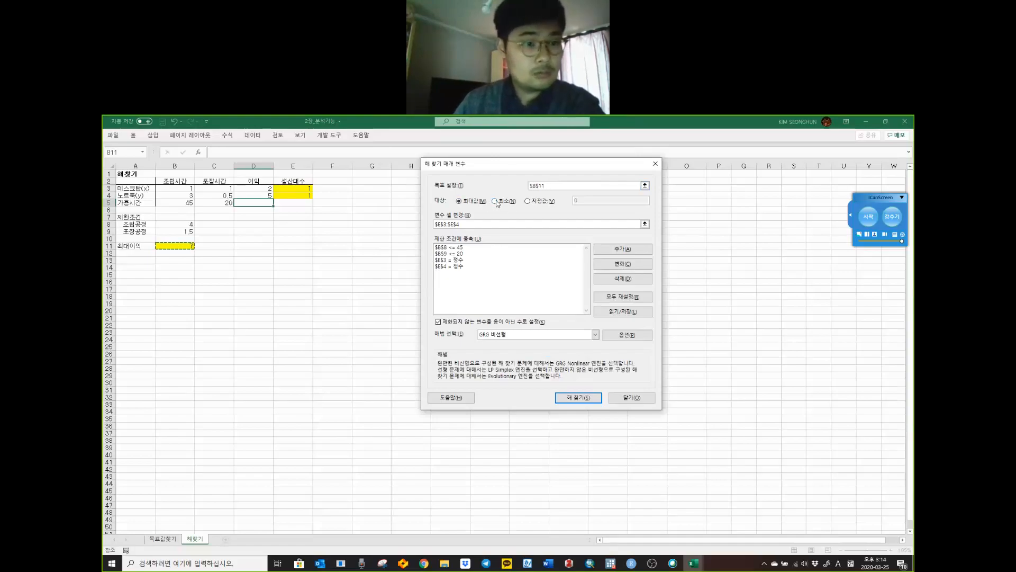
left_click(460, 202)
Step: Set the Solver's changing variable cells to the production quantities $E$3:$E$4
left_click(458, 225)
left_click_drag(466, 225, 406, 223)
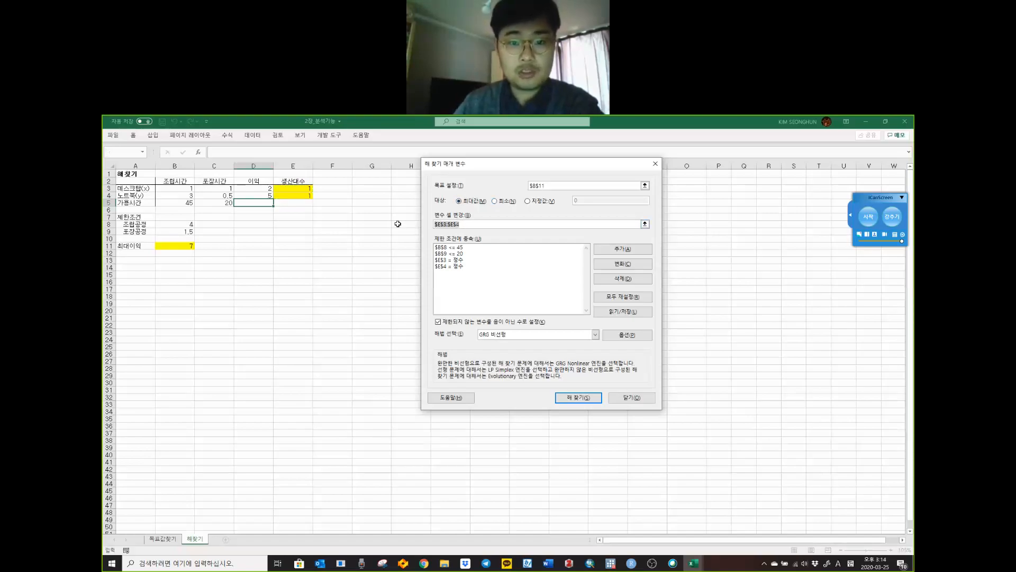
left_click_drag(294, 189, 304, 197)
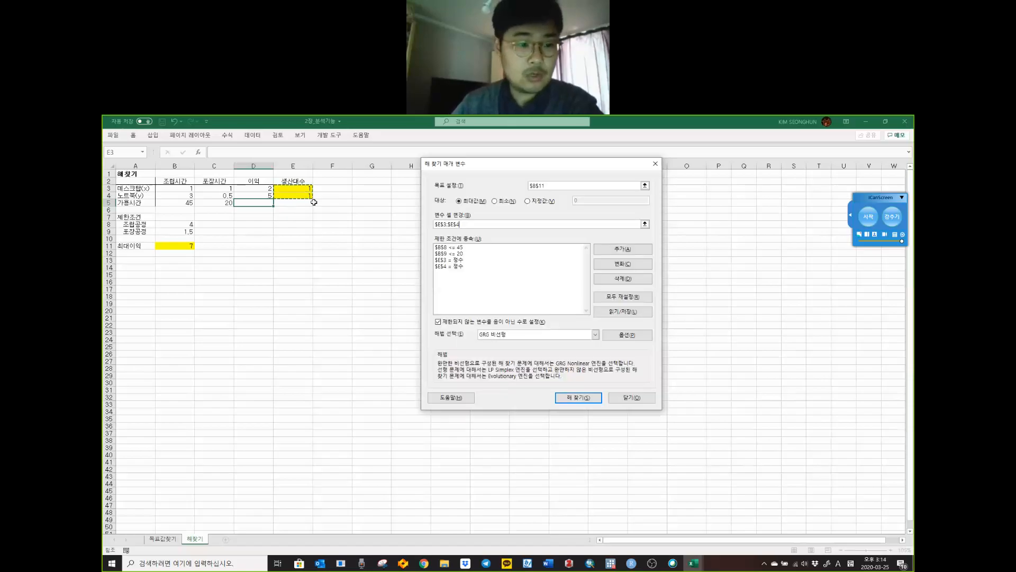
left_click(482, 288)
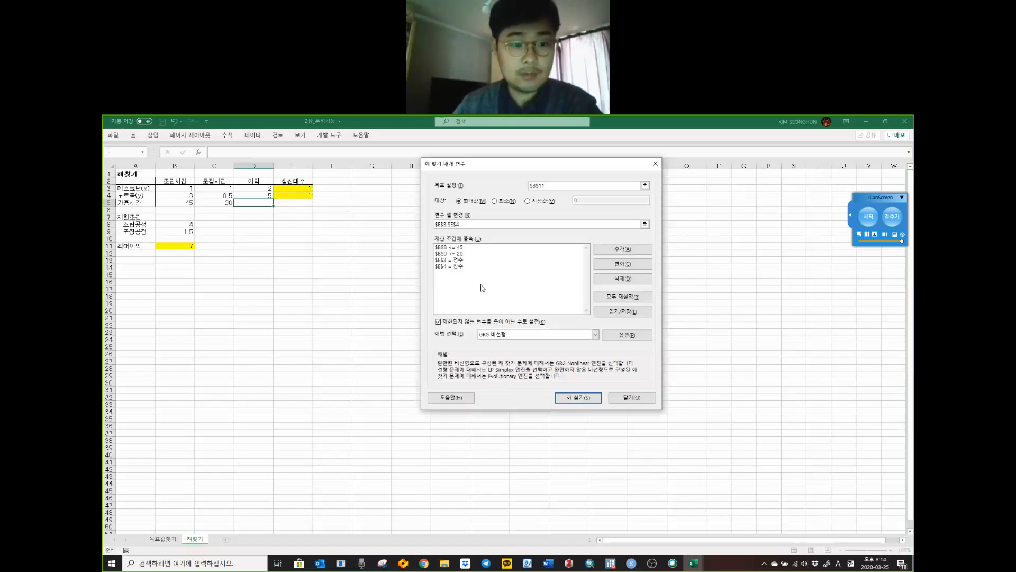
Step: Review the Solver constraints on the assembly and packing hours and the integer conditions for E3 and E4
left_click(207, 198)
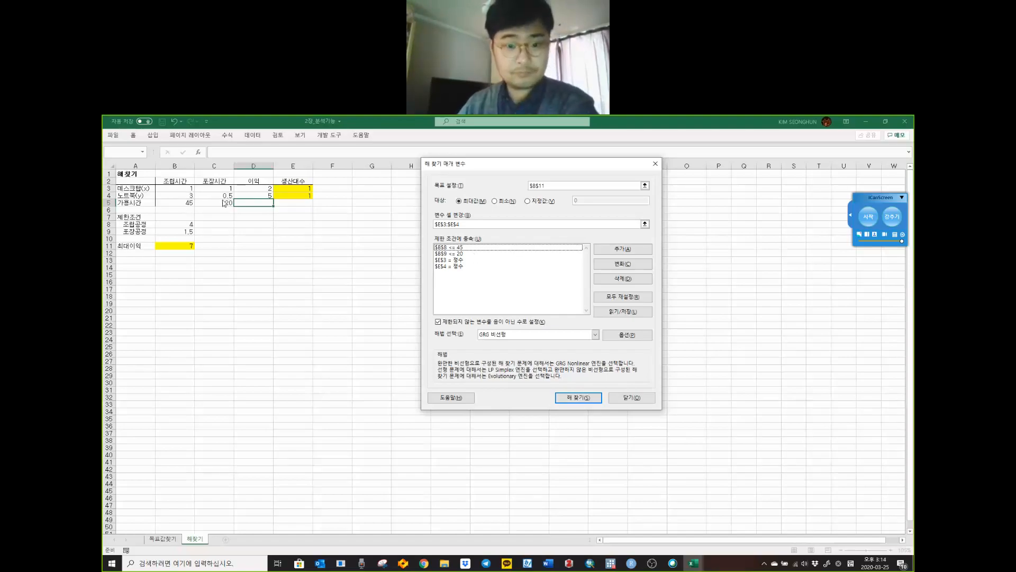
left_click(482, 254)
left_click(482, 261)
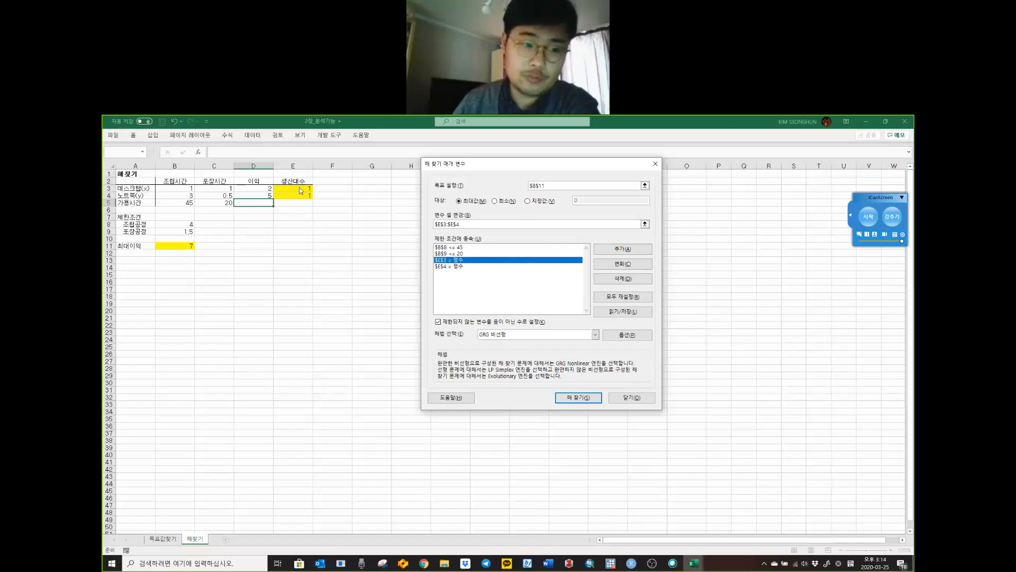
left_click(486, 267)
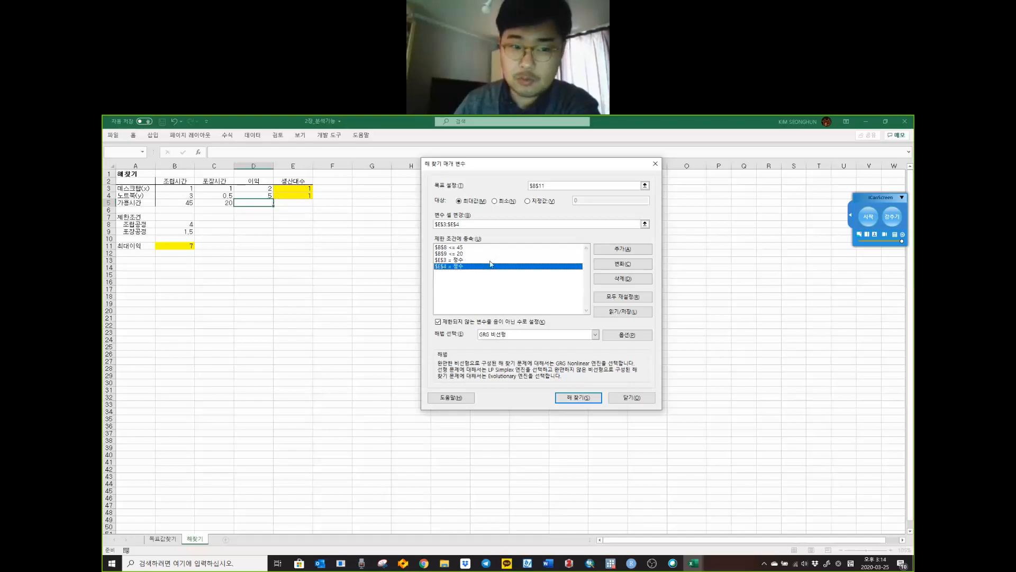
left_click(490, 260)
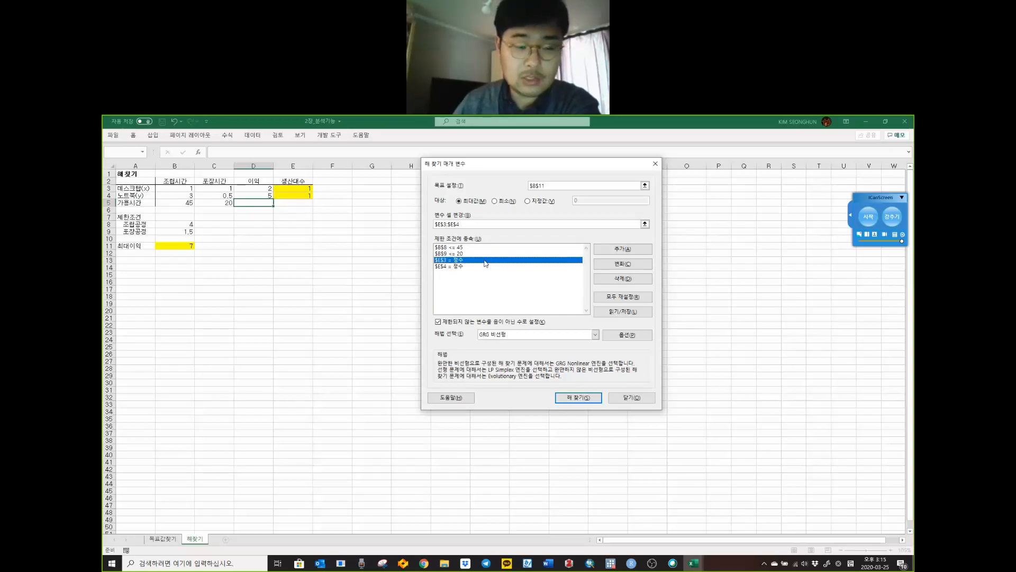
Step: Add a Solver constraint that requires $E$3 to be an integer (int), and close the constraint entry dialog
left_click(618, 248)
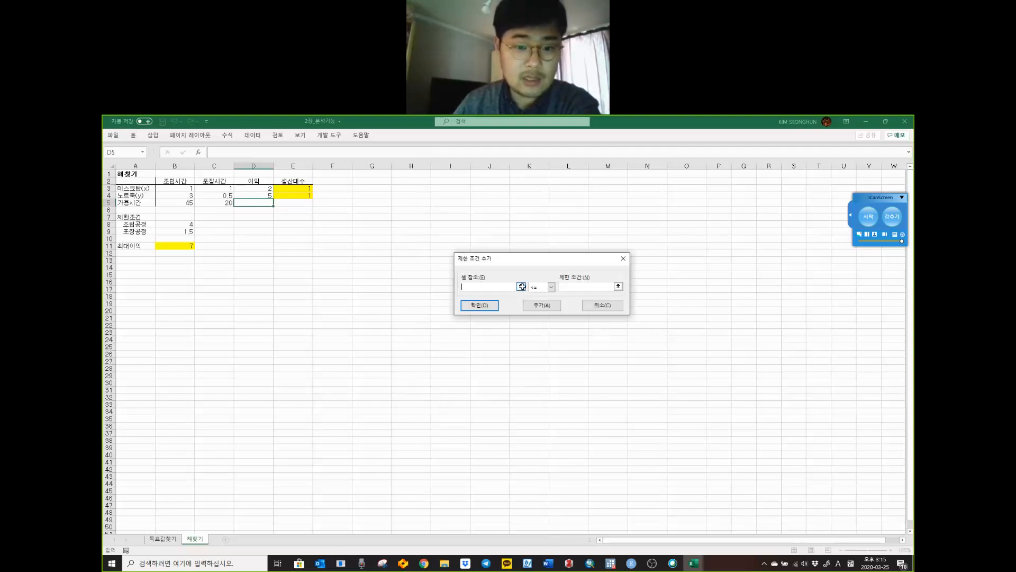
left_click(522, 287)
left_click(309, 190)
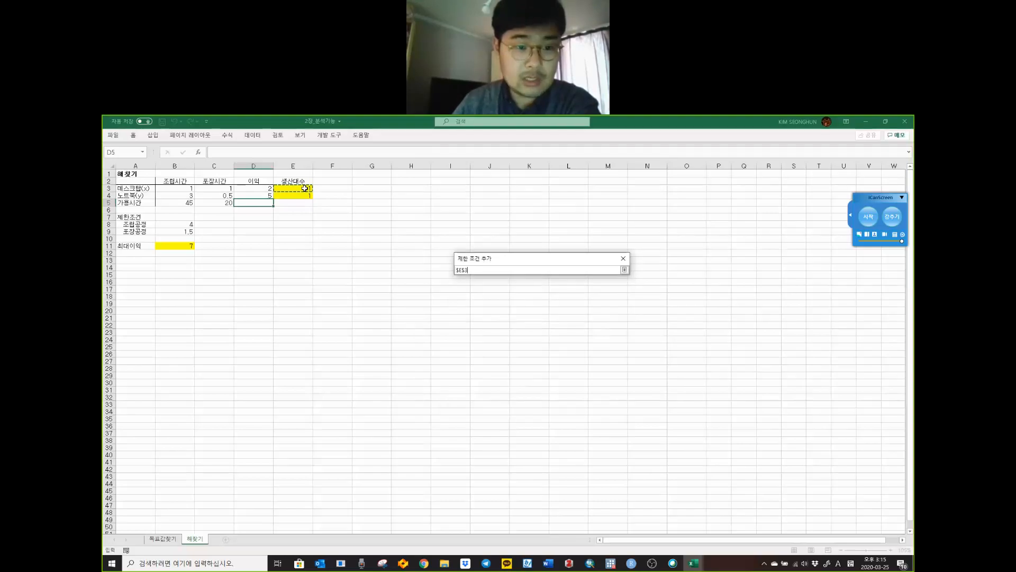
left_click(624, 270)
left_click(551, 287)
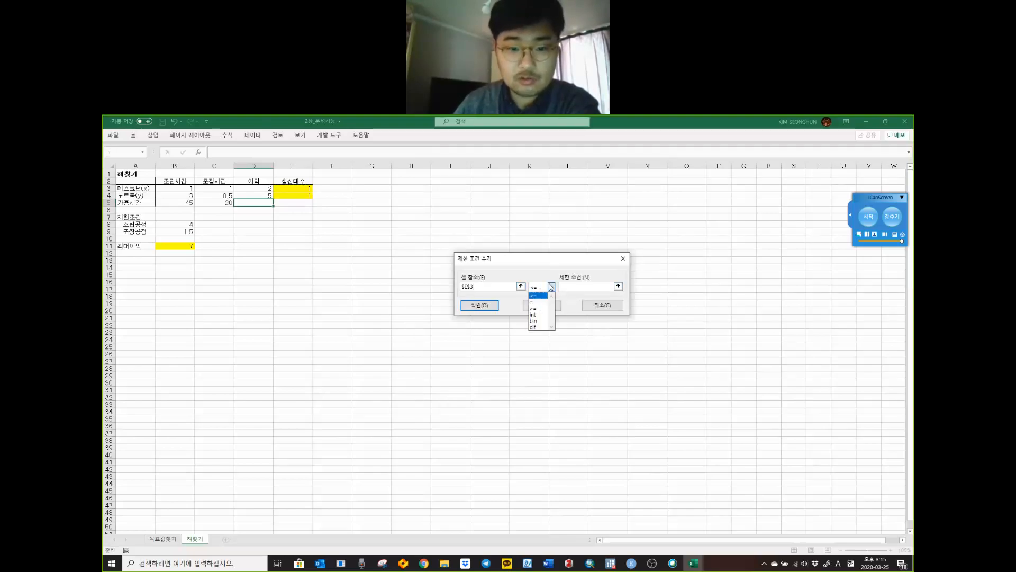
left_click(537, 315)
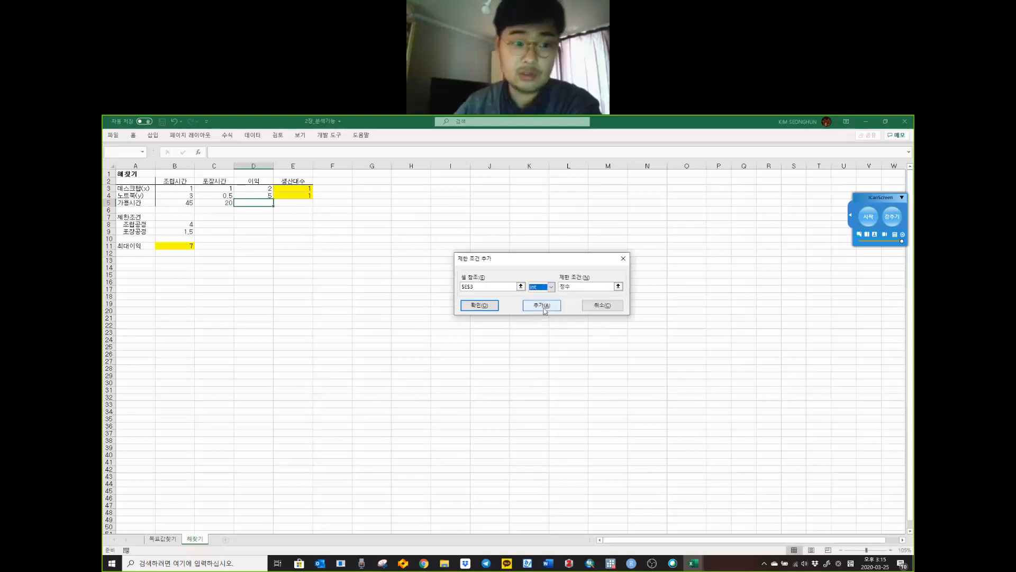
left_click(611, 286)
left_click(619, 286)
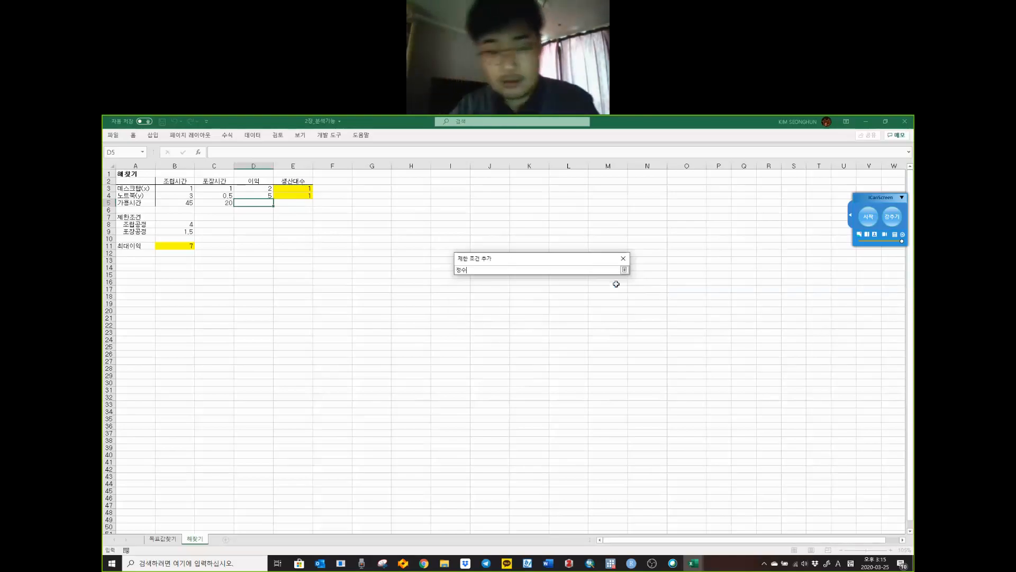
left_click(625, 270)
left_click(542, 306)
left_click(497, 307)
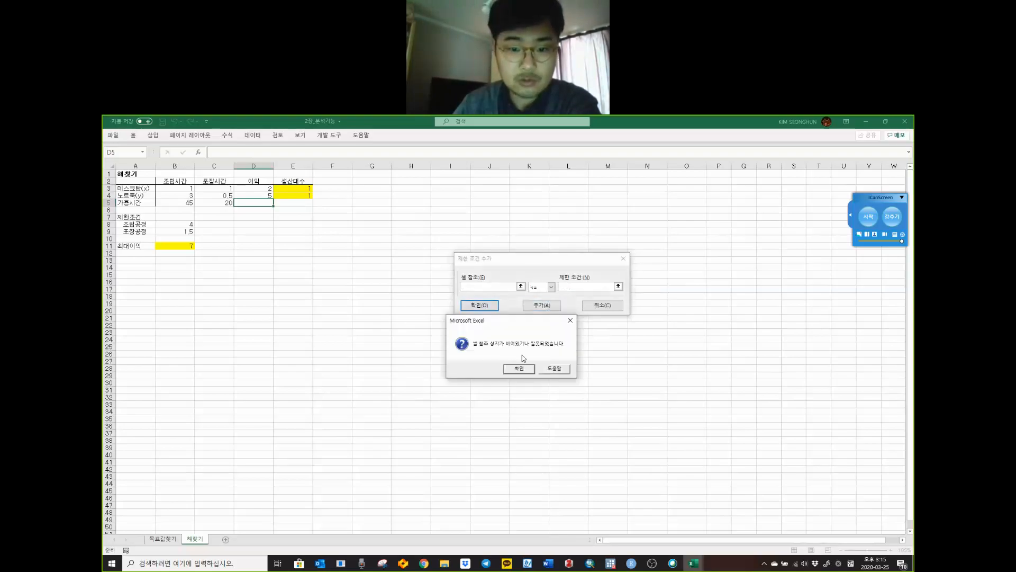
left_click(529, 370)
left_click(608, 307)
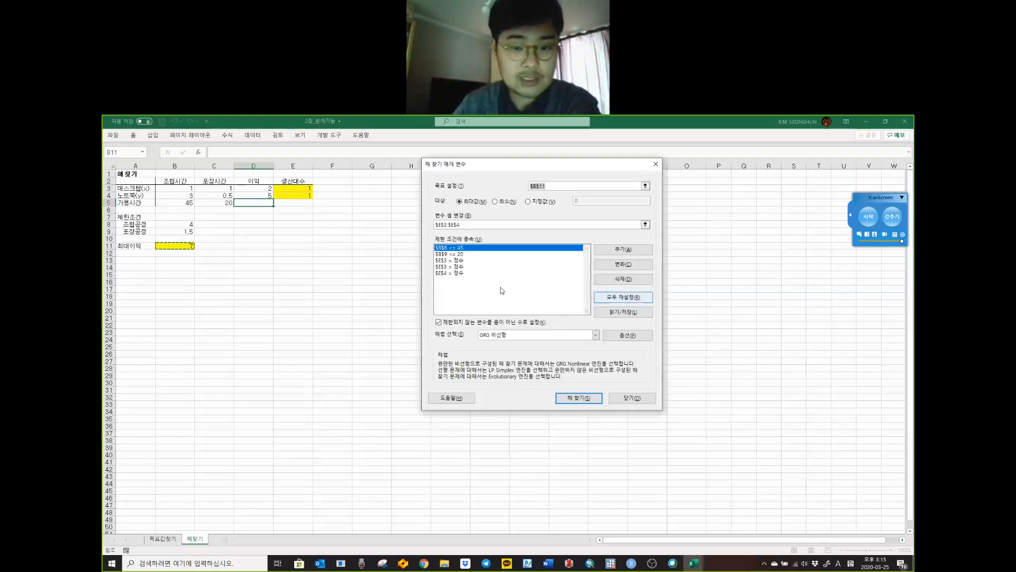
Step: Delete the duplicate $E$3 = 정수 constraint from the Solver constraint list
left_click(474, 273)
left_click(474, 266)
left_click(478, 260)
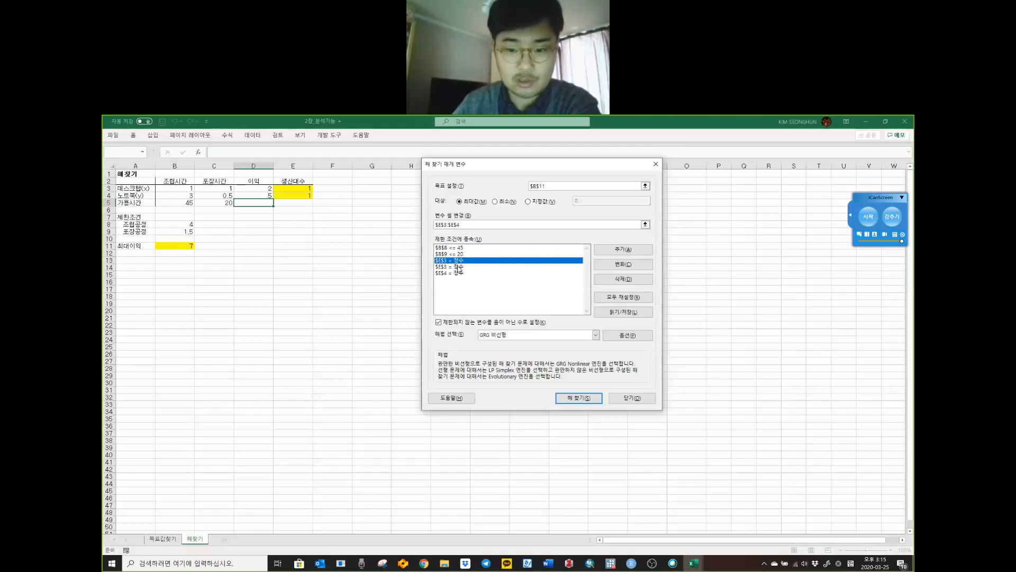
left_click(459, 267)
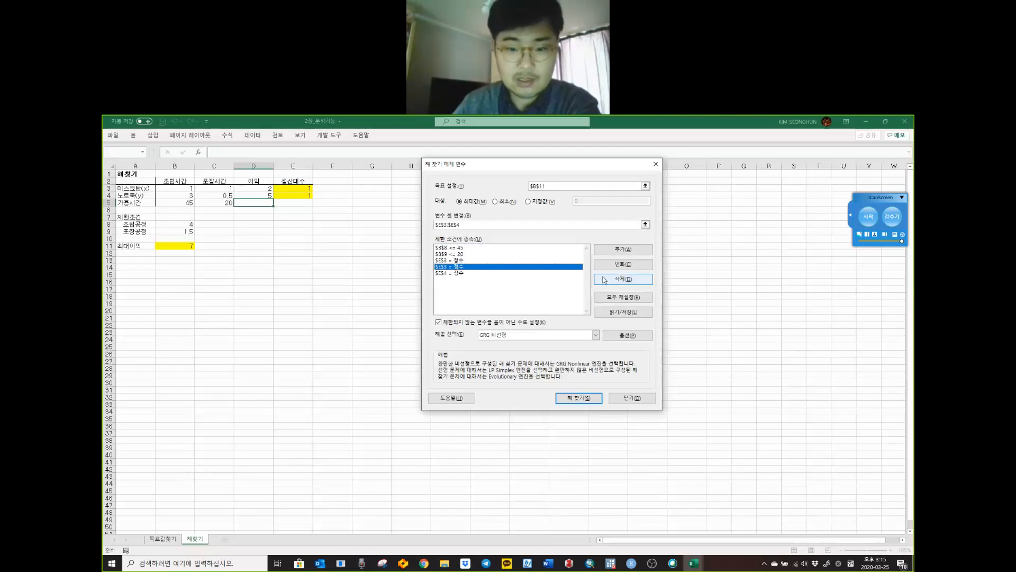
left_click(629, 280)
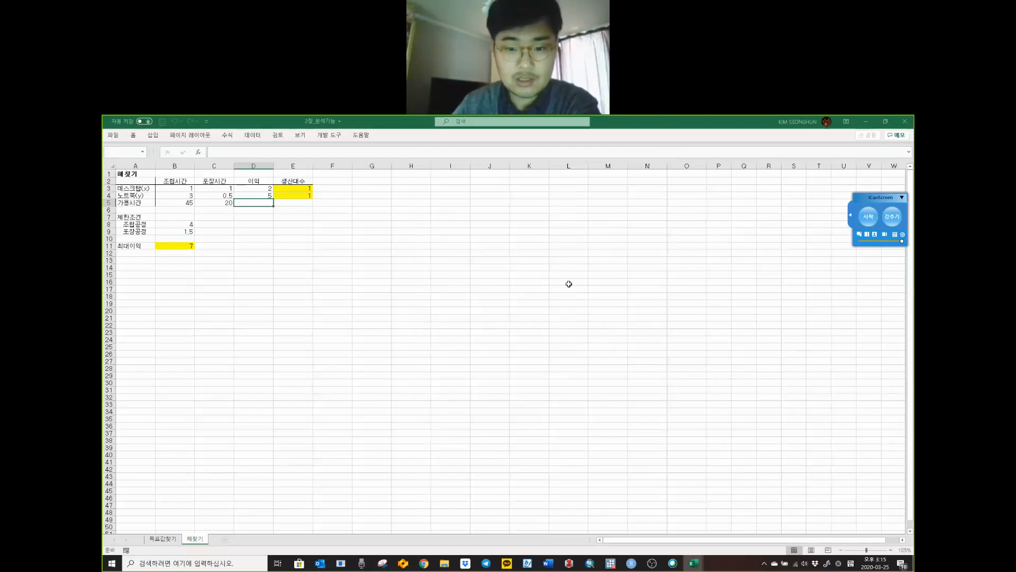
Step: Review the constraints and the non-negative variable option, then solve with the GRG 비선형 method and keep the Solver solution
left_click_drag(477, 250, 485, 275)
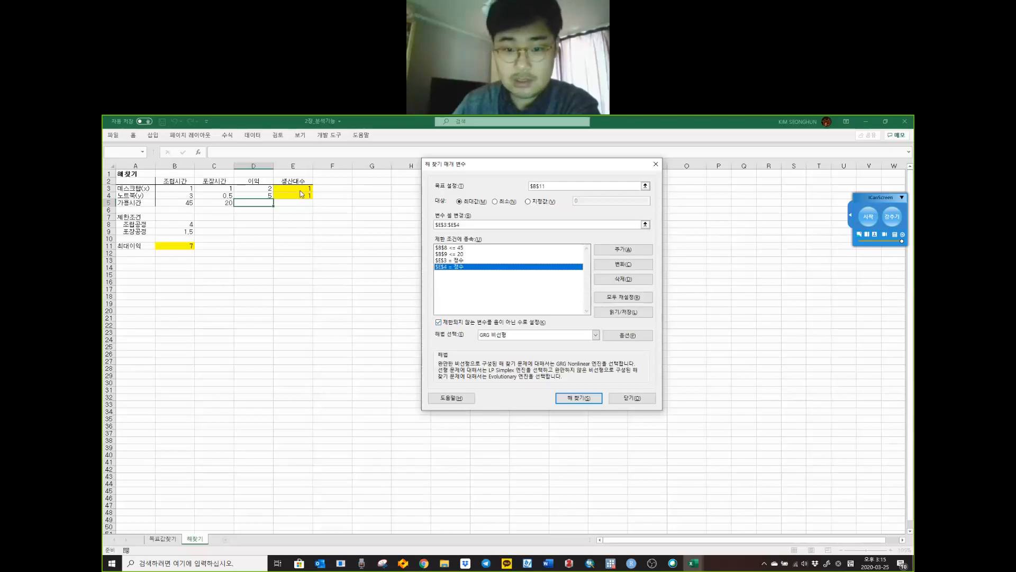
left_click(453, 323)
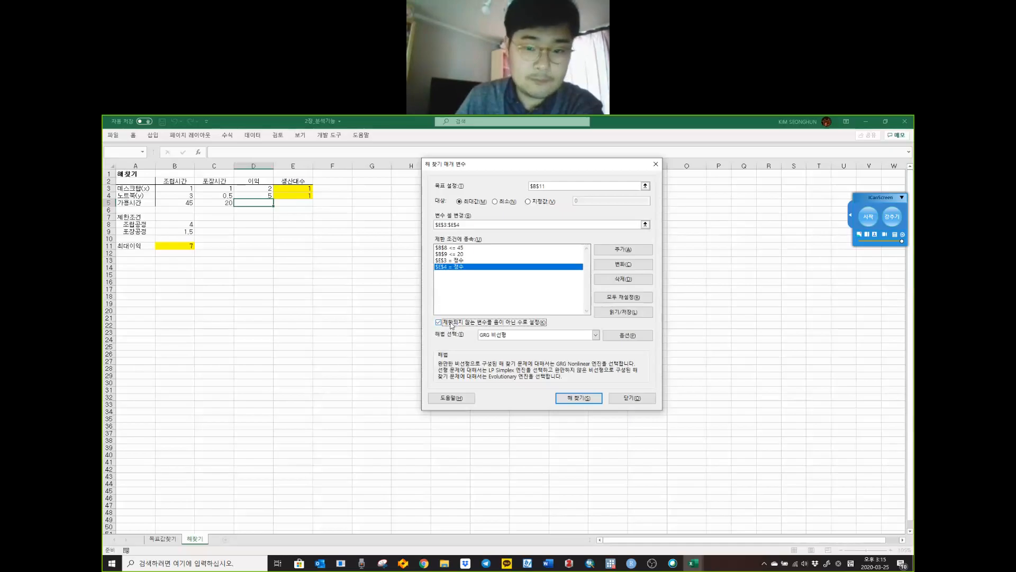
left_click(568, 398)
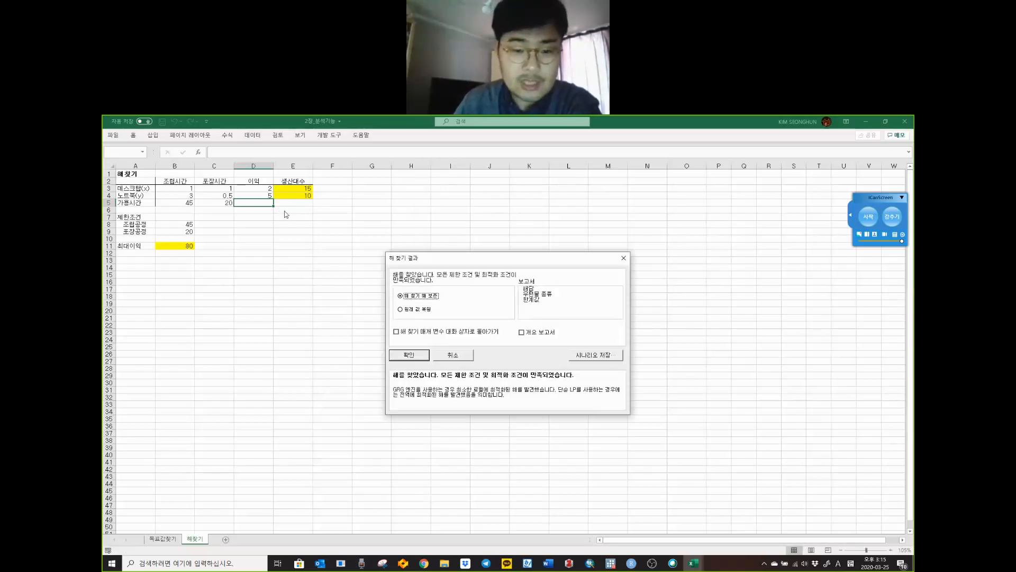
left_click(414, 354)
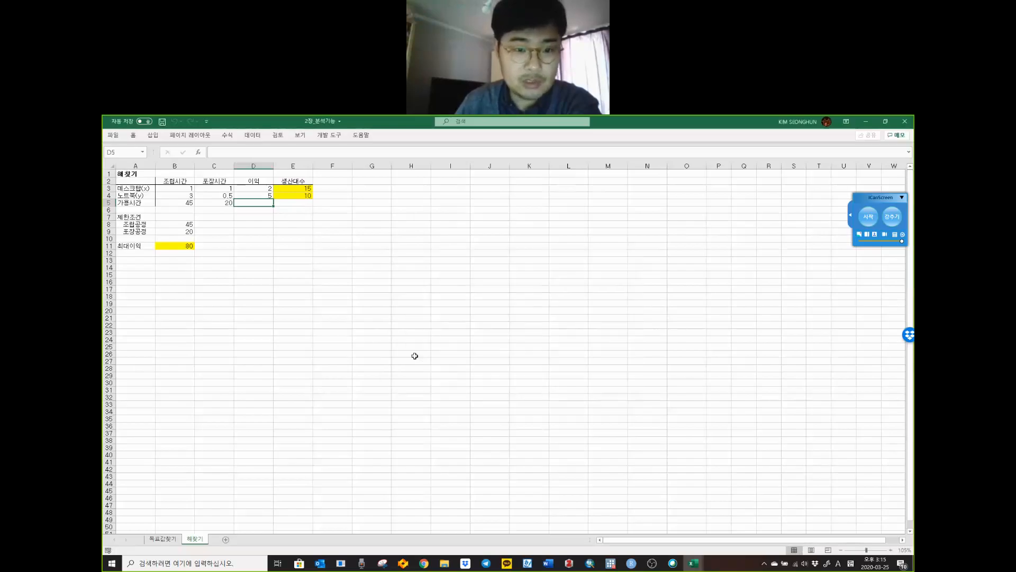
Step: Examine the solved production quantities in E3:E4 and the maximum profit formula in B11
left_click_drag(297, 189, 298, 195)
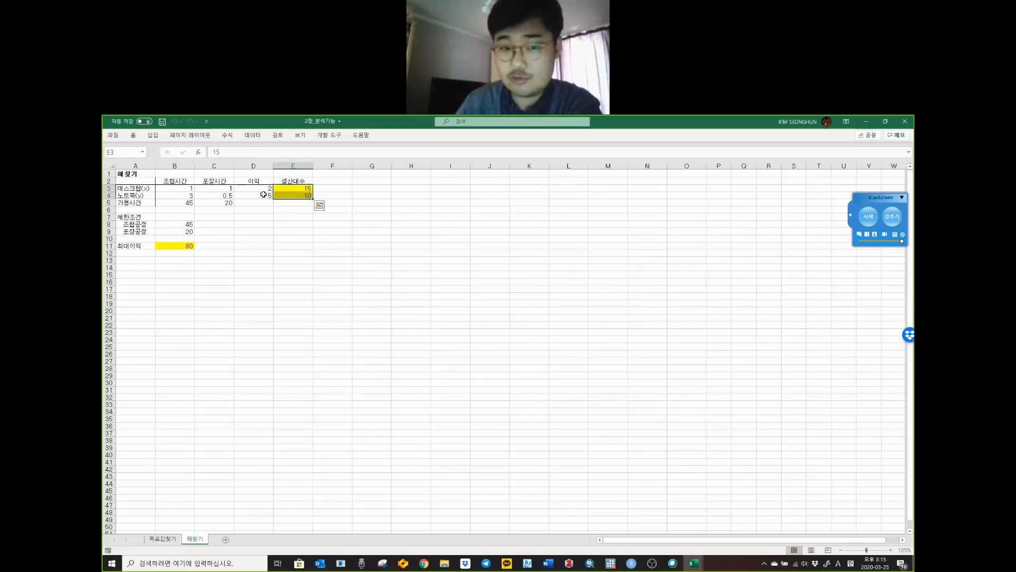
left_click(136, 196)
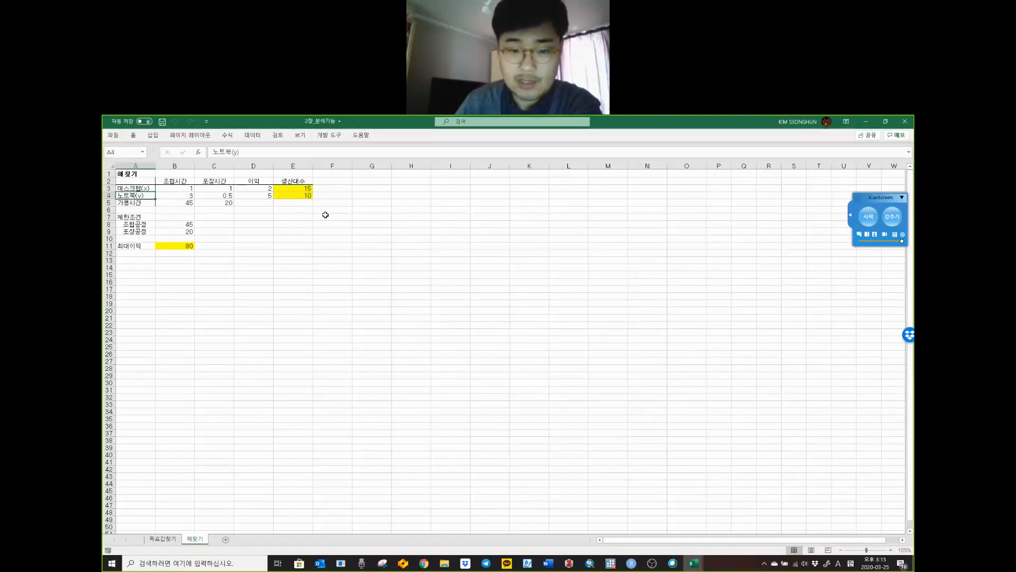
left_click(294, 197)
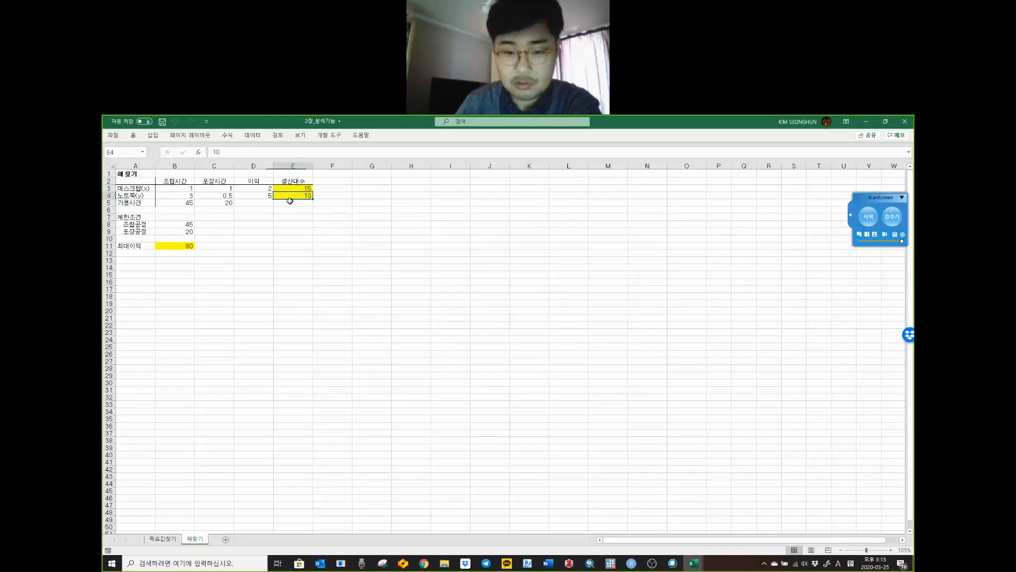
left_click(171, 246)
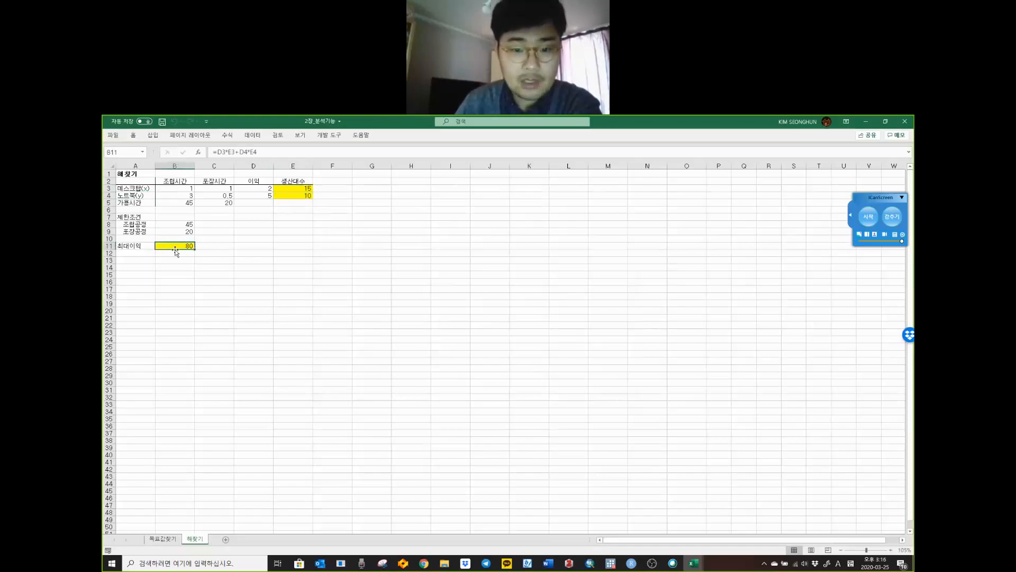
Step: Review the solved model in A1:E11 of the 해찾기 sheet and switch to the 목표값찾기 sheet
left_click(221, 248)
left_click_drag(298, 246, 127, 174)
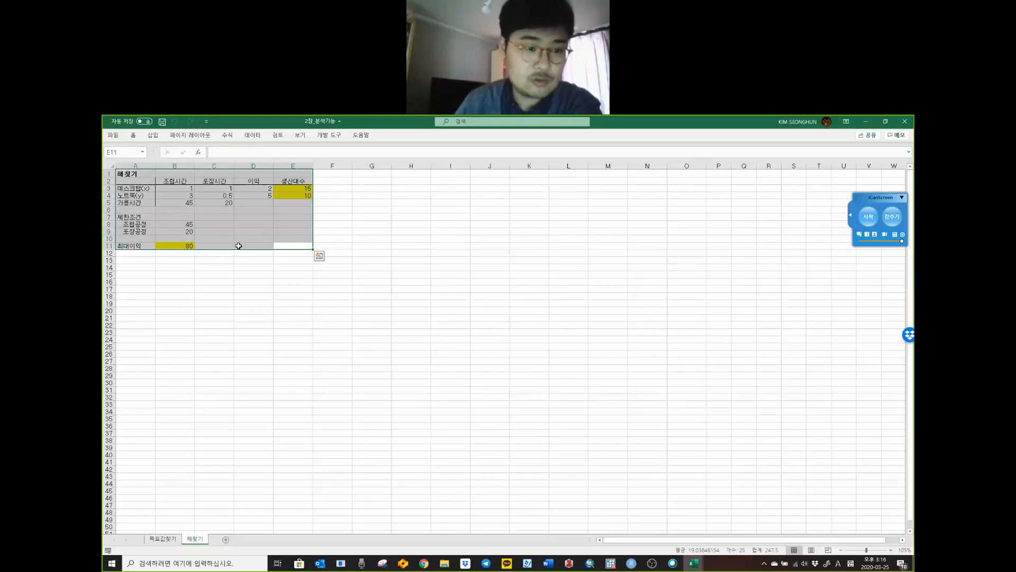
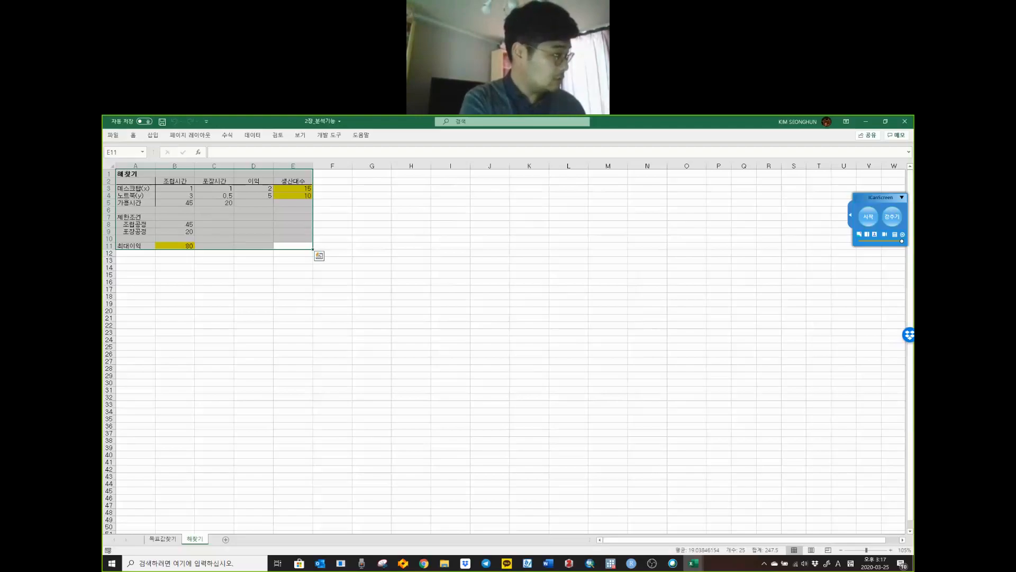
left_click(162, 539)
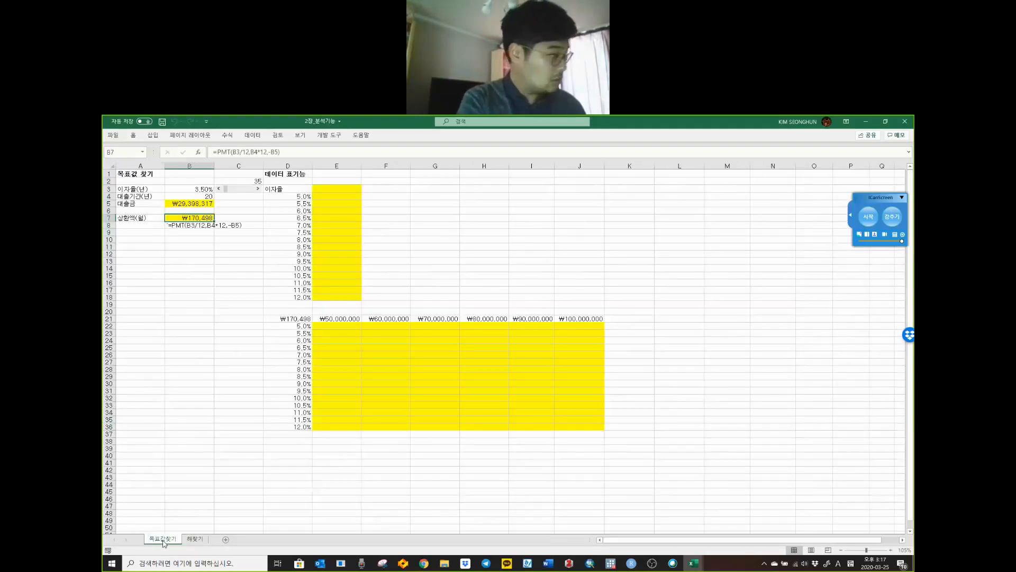
left_click(201, 280)
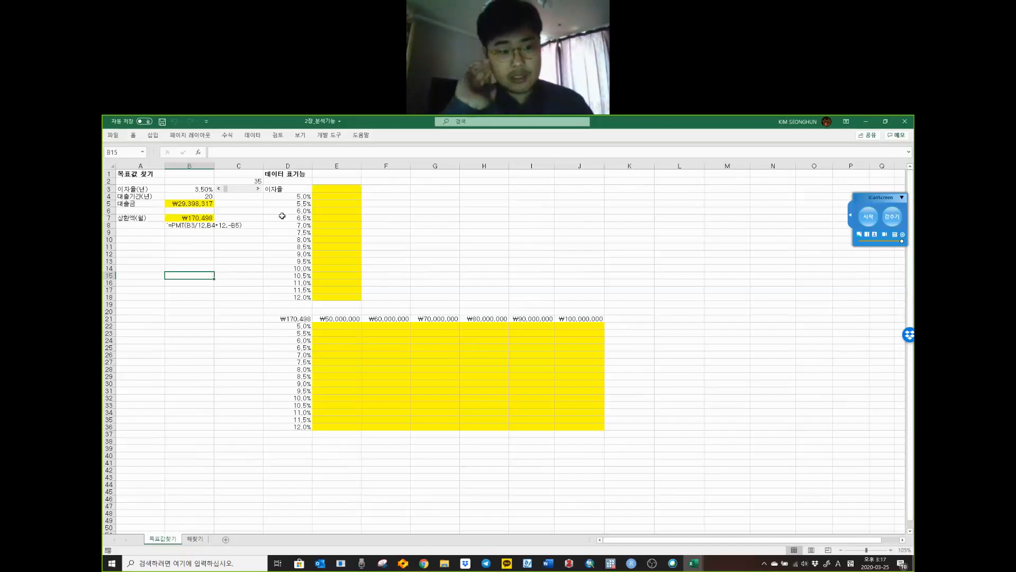
Step: Examine the one-variable data table layout, with interest rates in D4:D18, the formula cell E3 and the result cells E4:E18
left_click(288, 201)
left_click(289, 197)
left_click(289, 205)
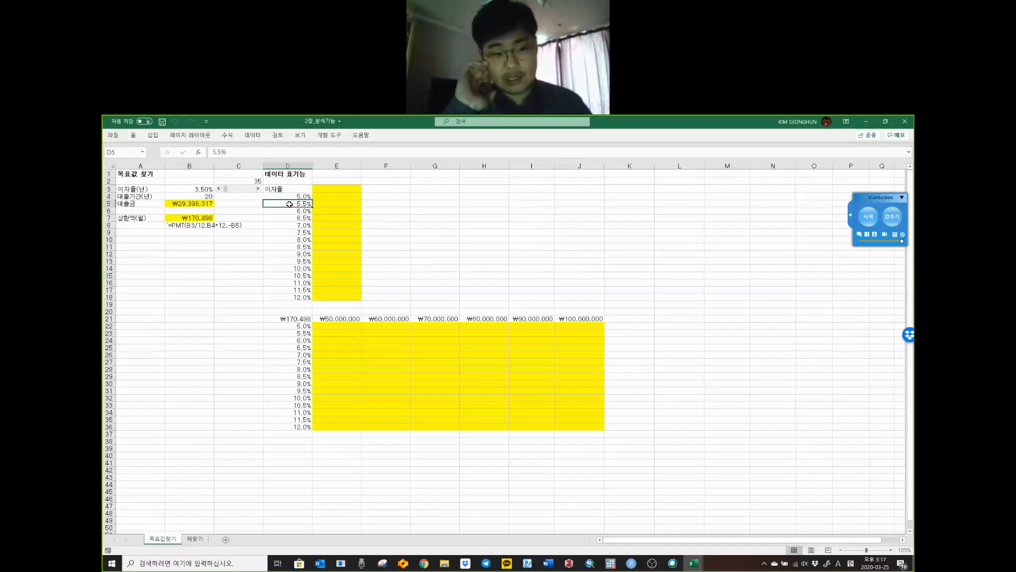
left_click(295, 197)
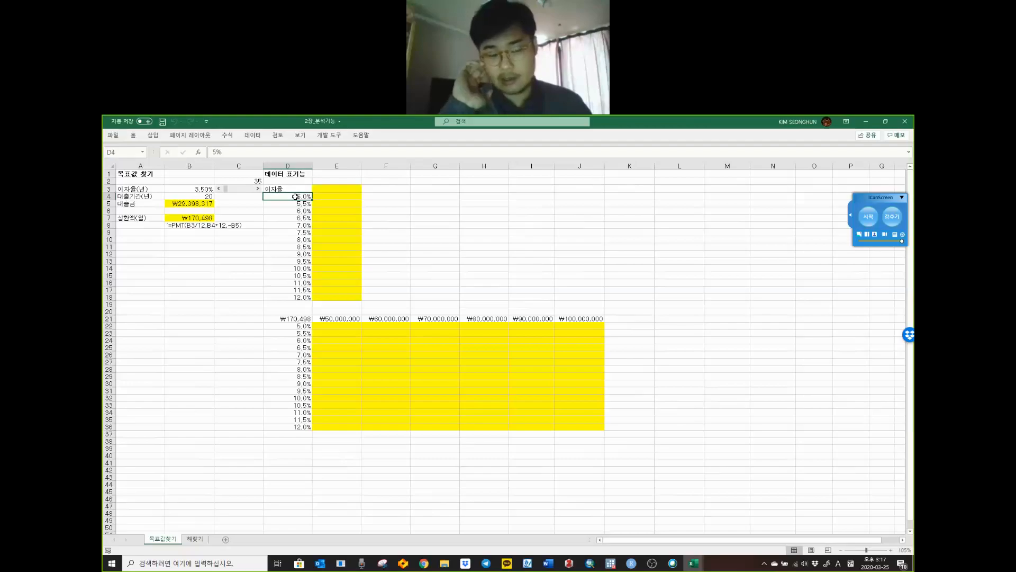
left_click_drag(295, 197, 296, 297)
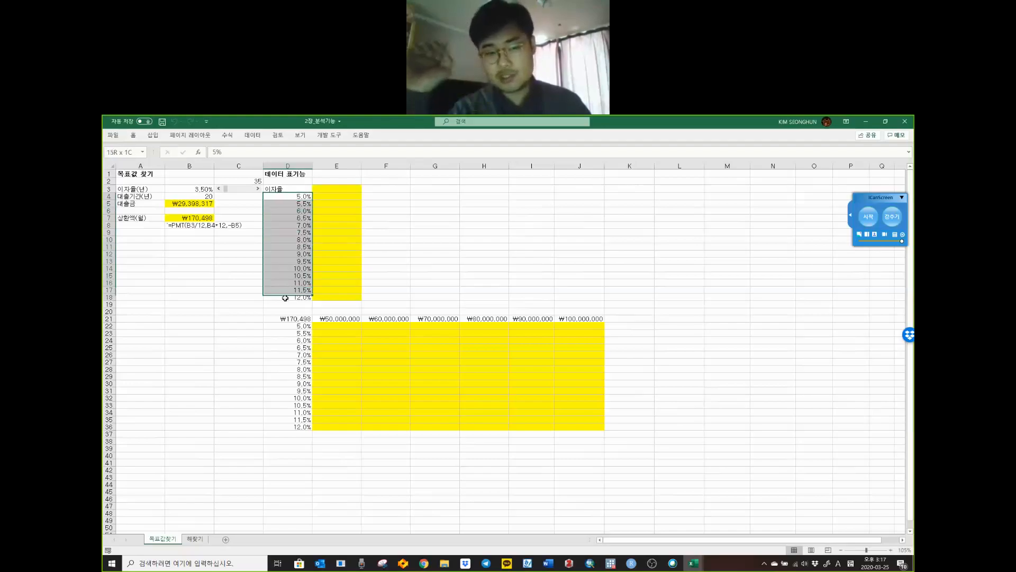
left_click(338, 189)
left_click_drag(338, 189, 334, 297)
left_click(389, 258)
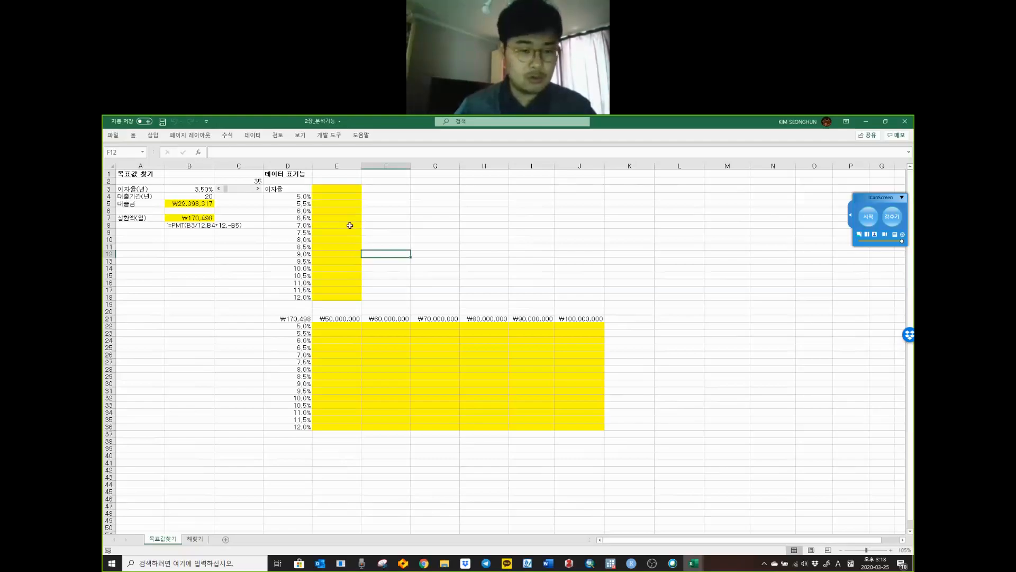
left_click(293, 188)
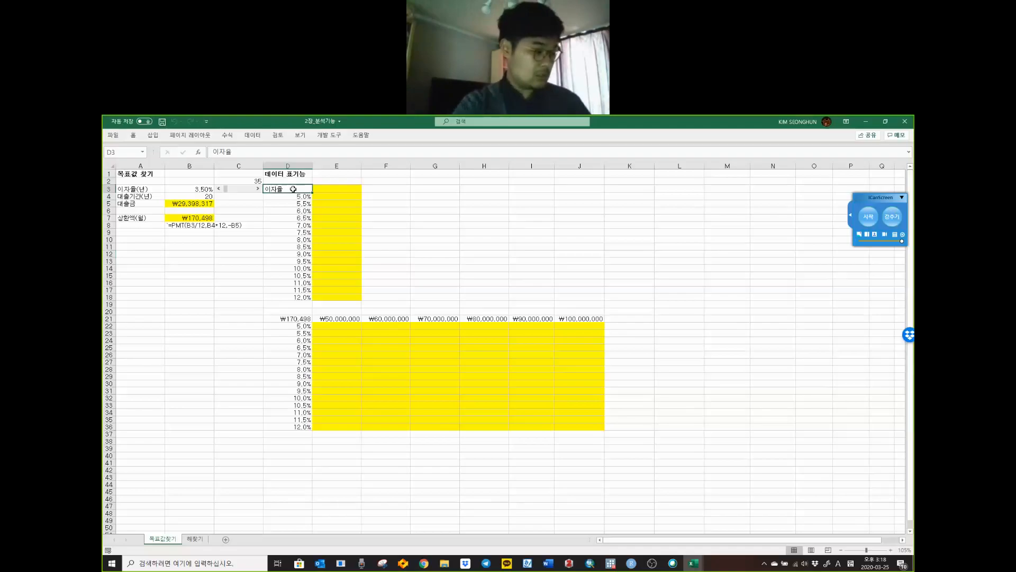
left_click(294, 196)
left_click_drag(294, 196, 289, 303)
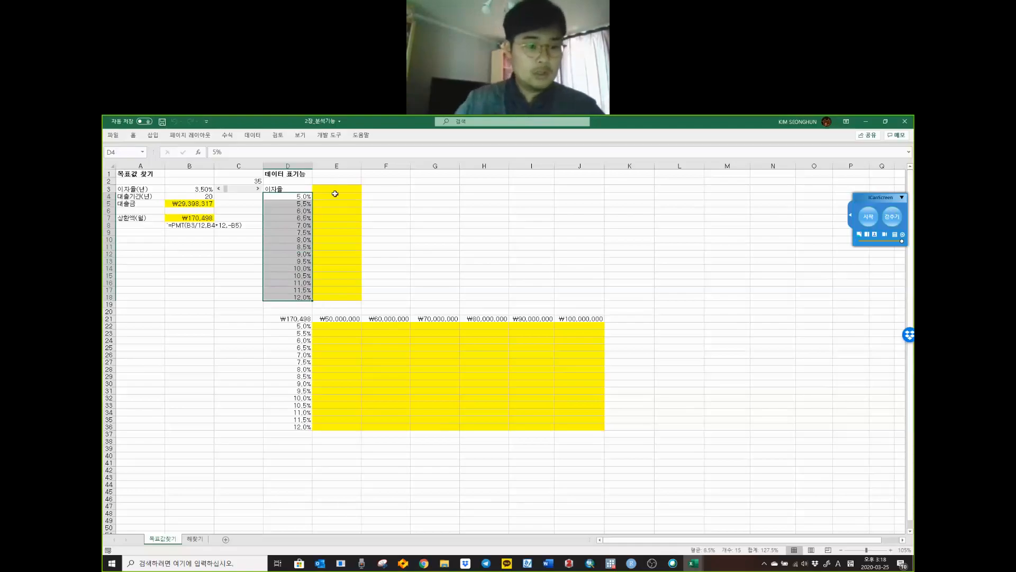
left_click_drag(334, 196, 328, 293)
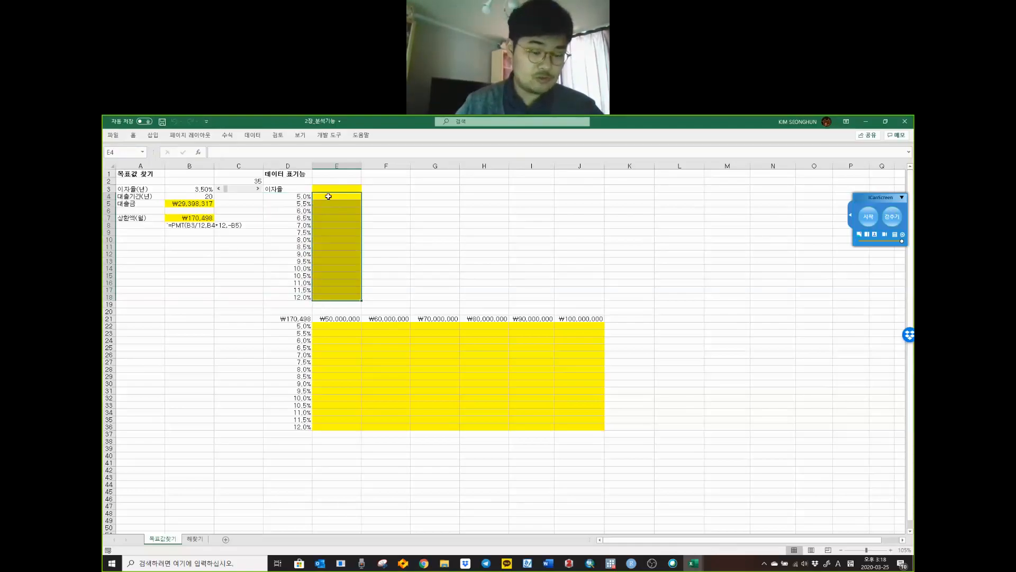
left_click_drag(332, 189, 328, 299)
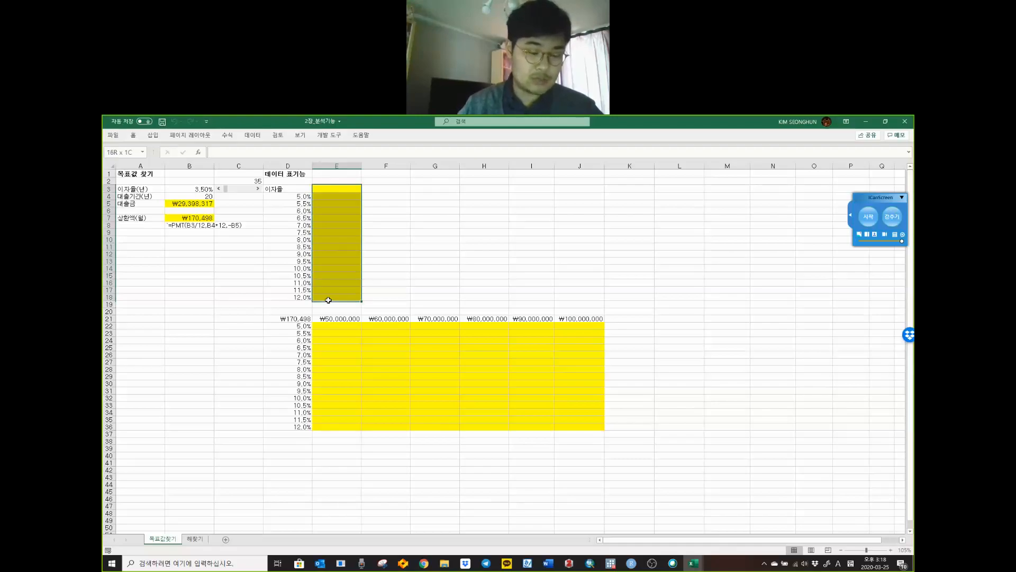
left_click(416, 247)
left_click(297, 188)
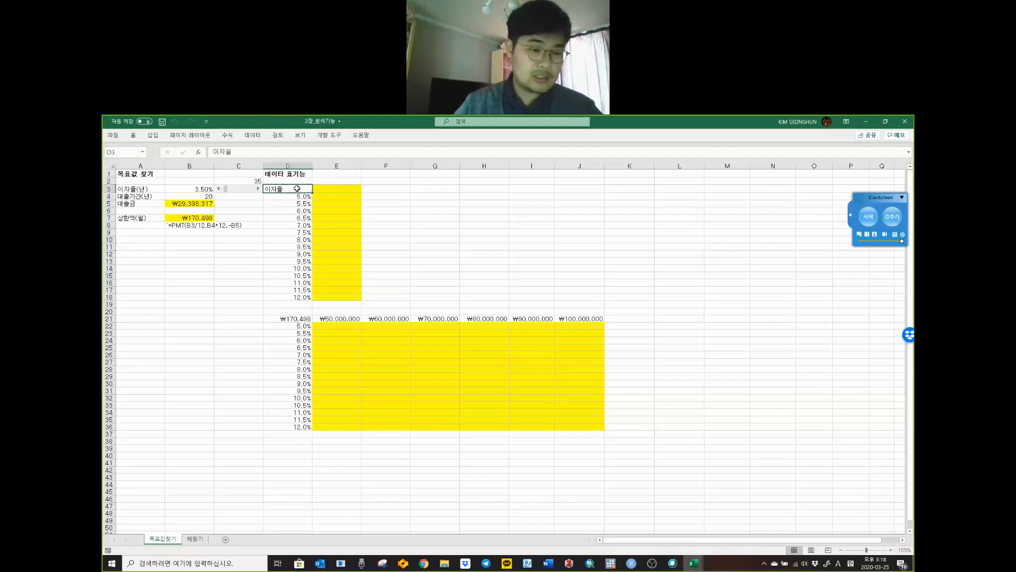
left_click(352, 189)
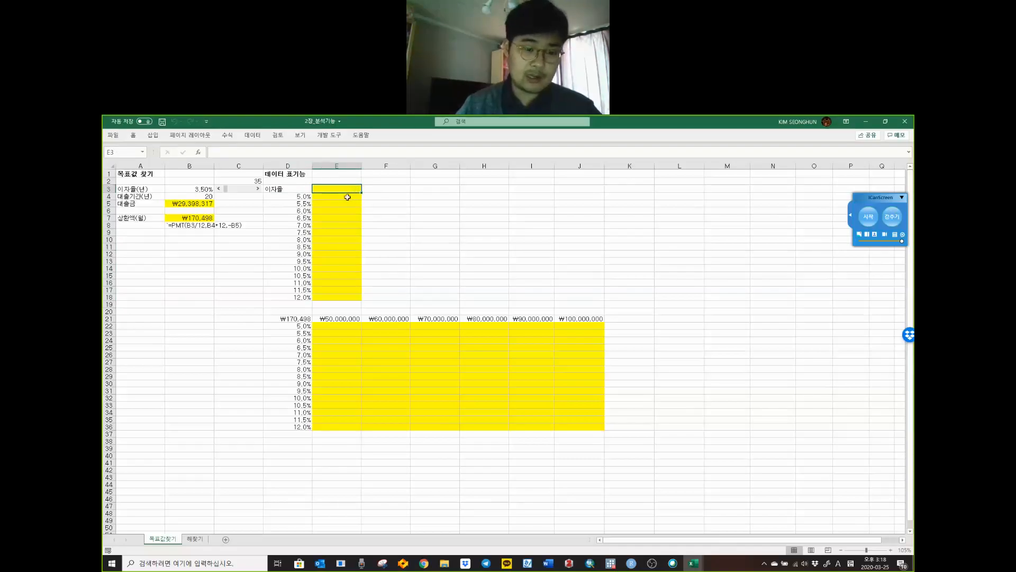
left_click(203, 217)
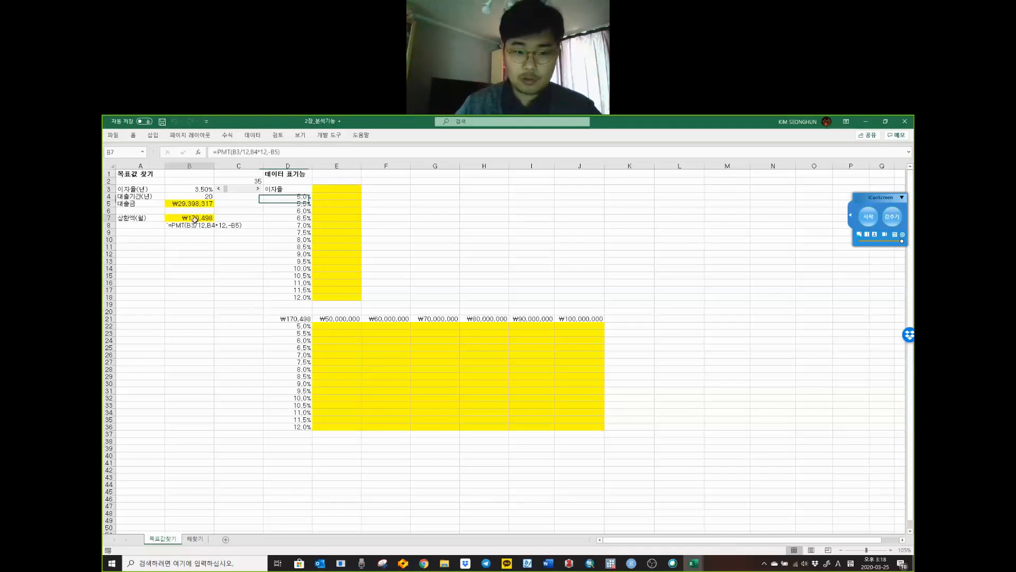
left_click(253, 135)
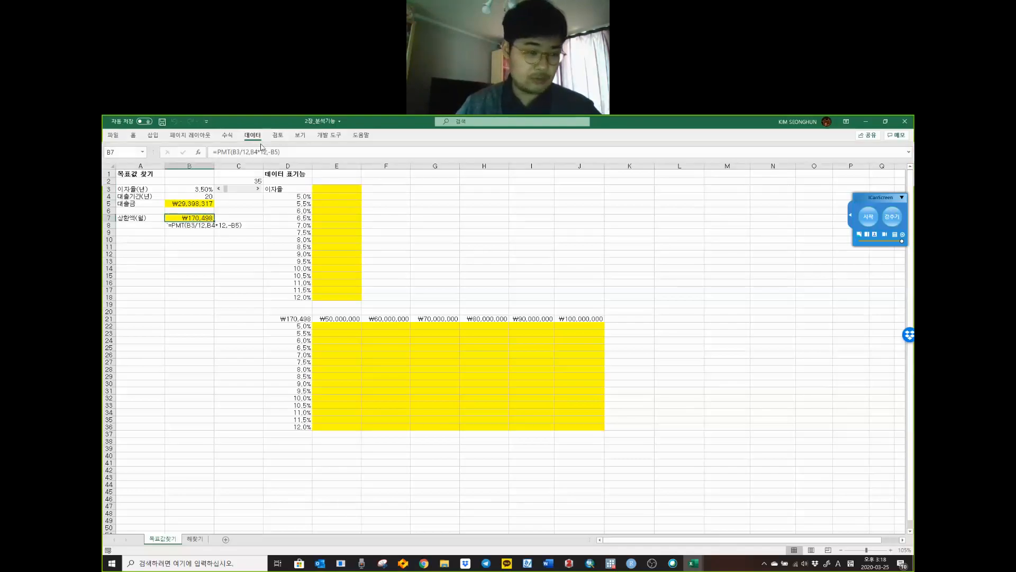
left_click(781, 149)
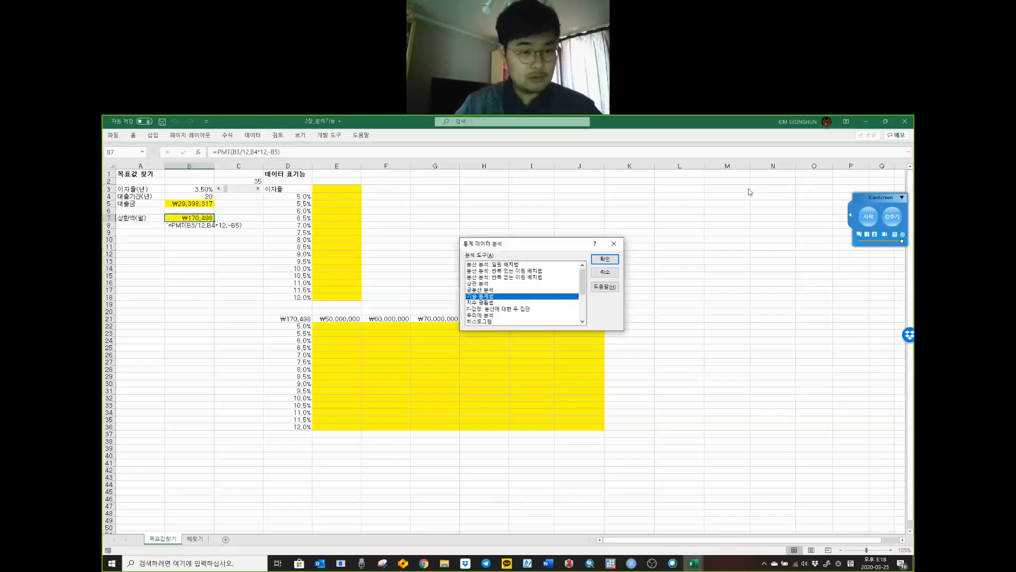
left_click(616, 243)
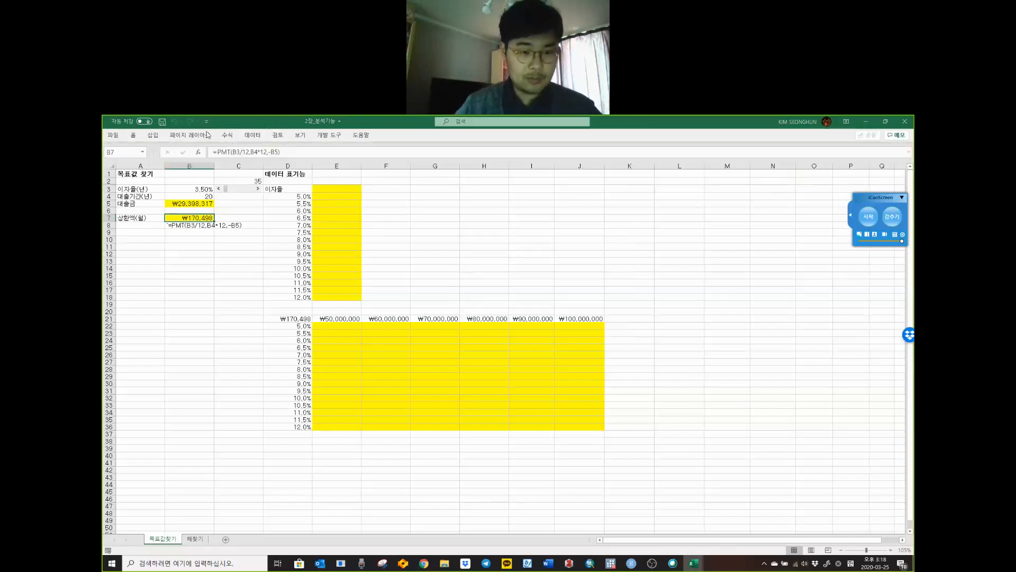
Step: Try to Goal Seek the monthly repayment in B7 to 500000 by changing the loan amount in B5
left_click(252, 135)
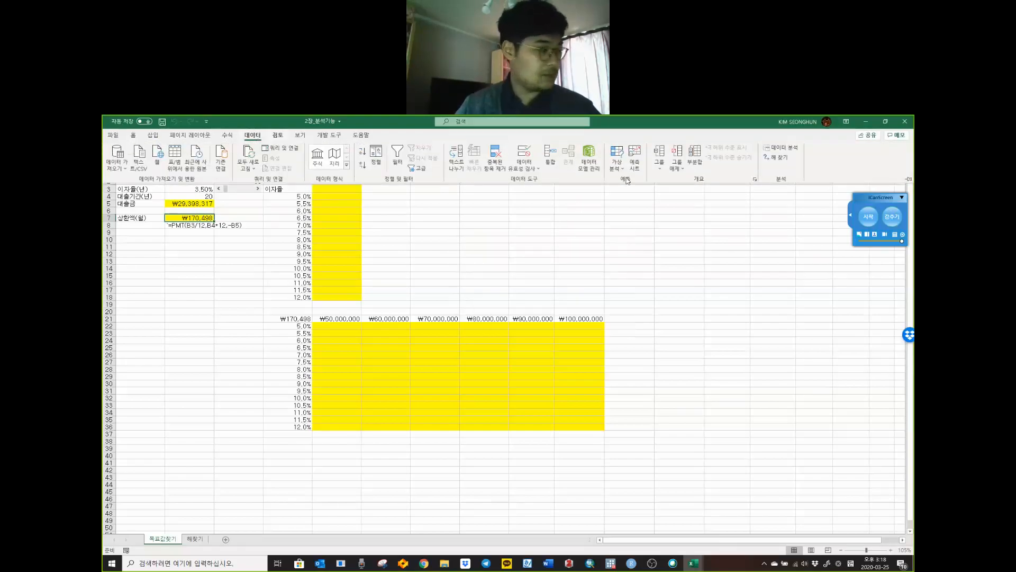
left_click(616, 162)
left_click(634, 193)
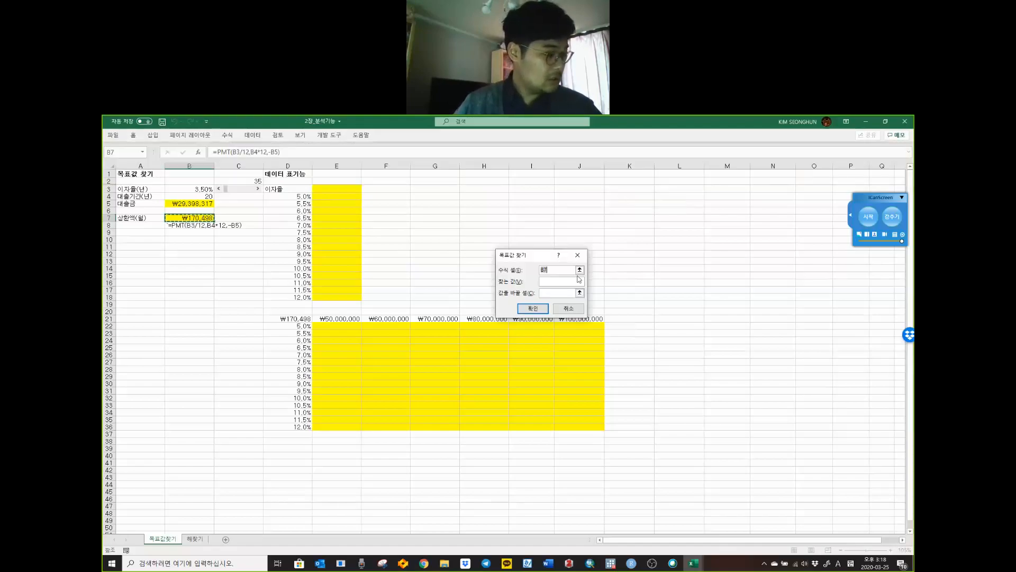
left_click(571, 281)
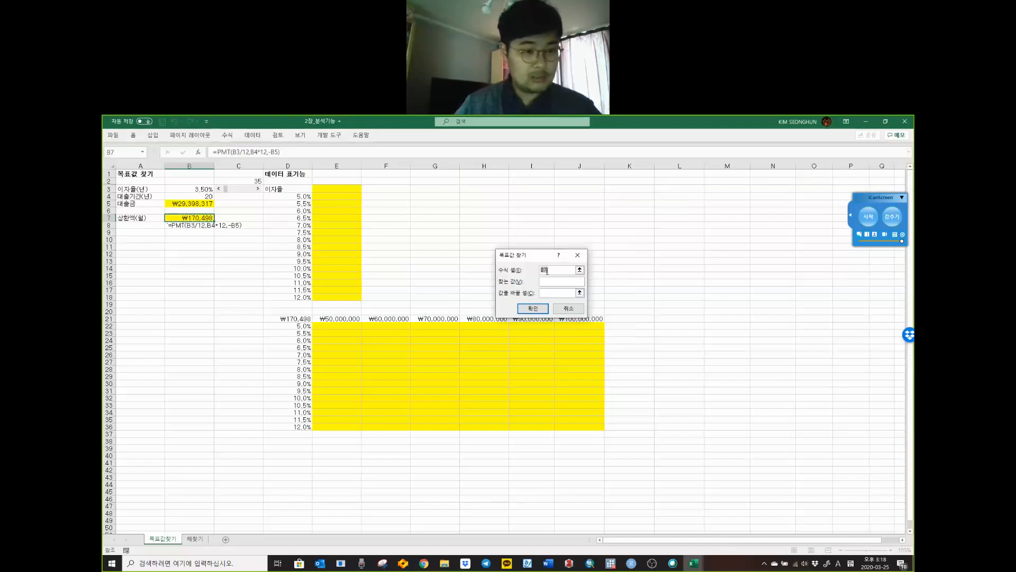
type("50")
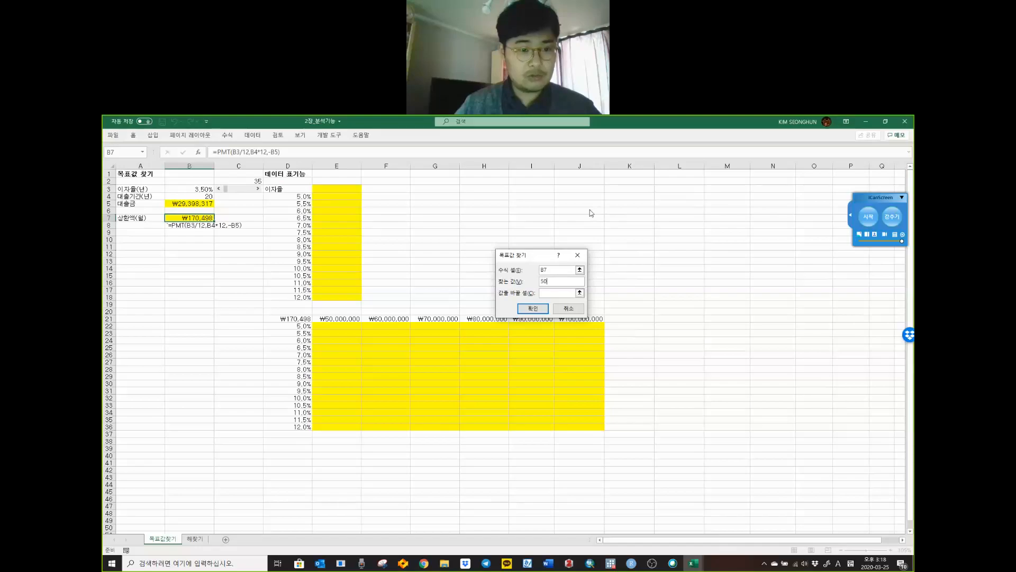
type("0000")
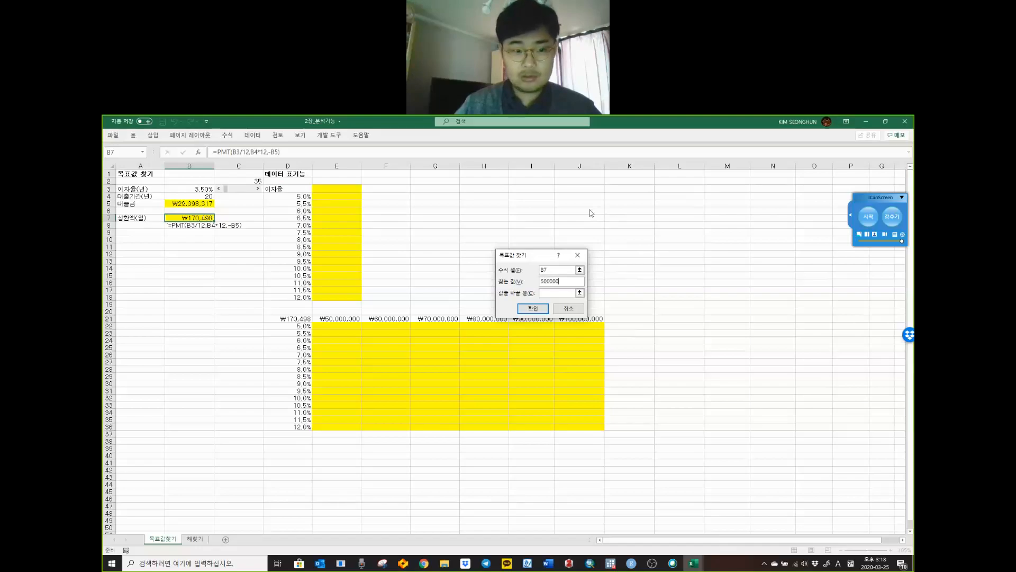
left_click(561, 293)
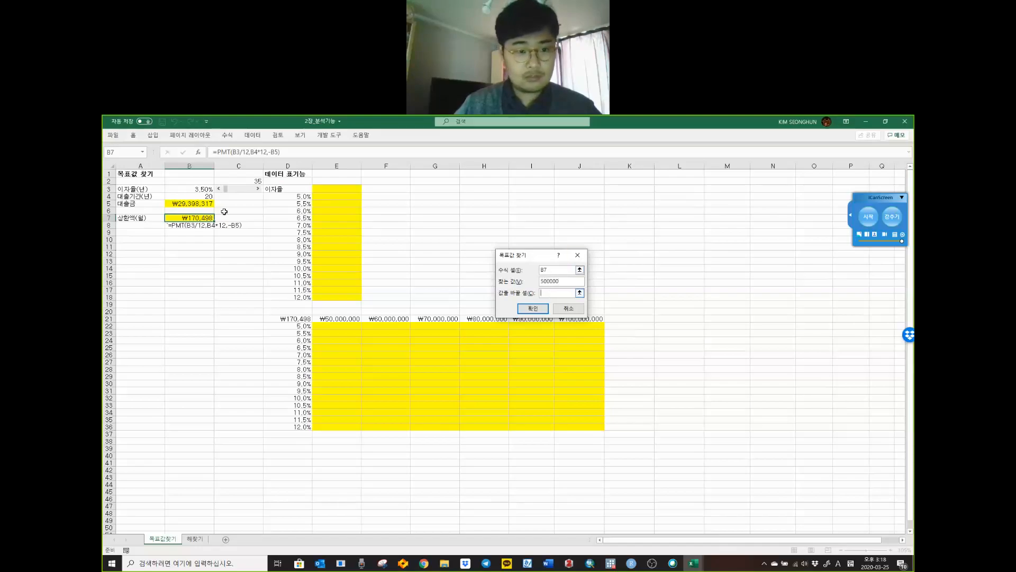
left_click(195, 205)
left_click(541, 308)
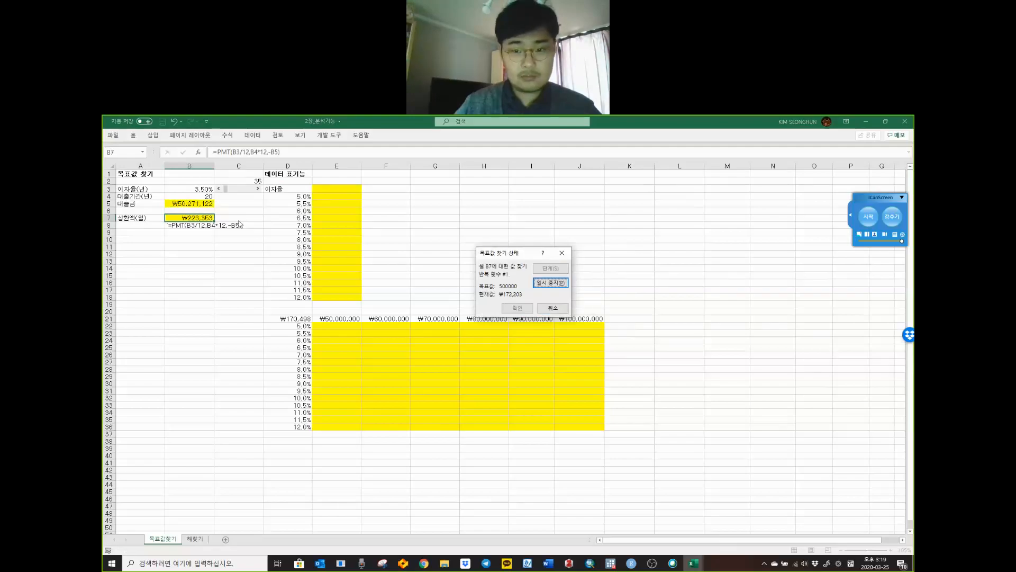
left_click(551, 309)
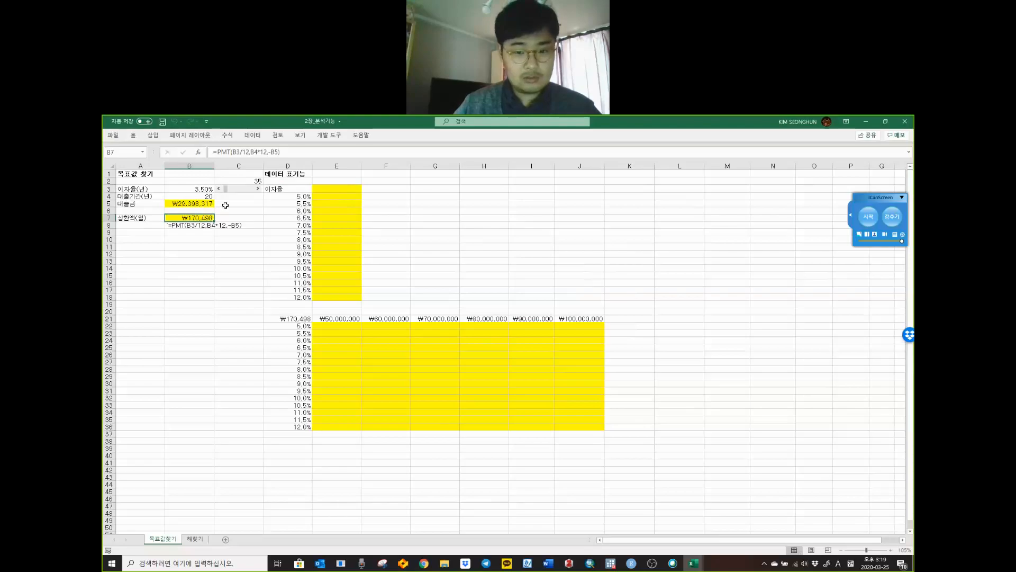
Step: Run Goal Seek to bring B7 to 500000 by changing the loan amount in B5, and accept the solution
left_click(252, 135)
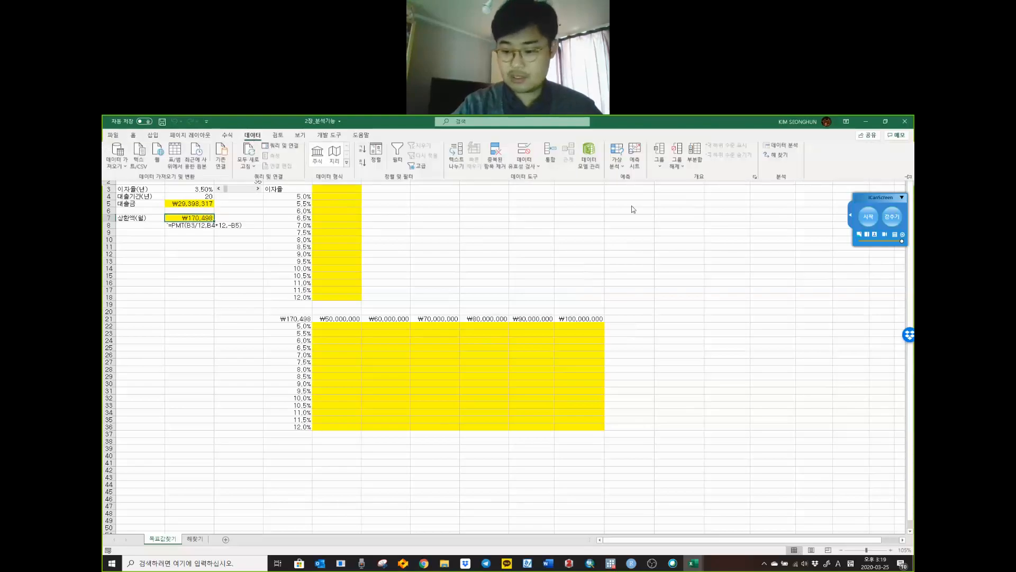
left_click(614, 170)
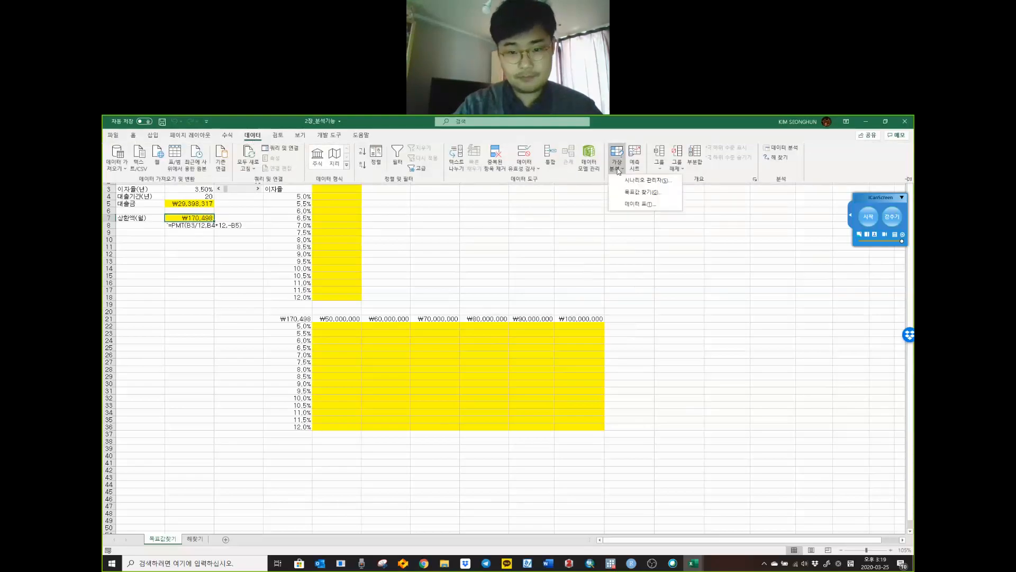
left_click(644, 195)
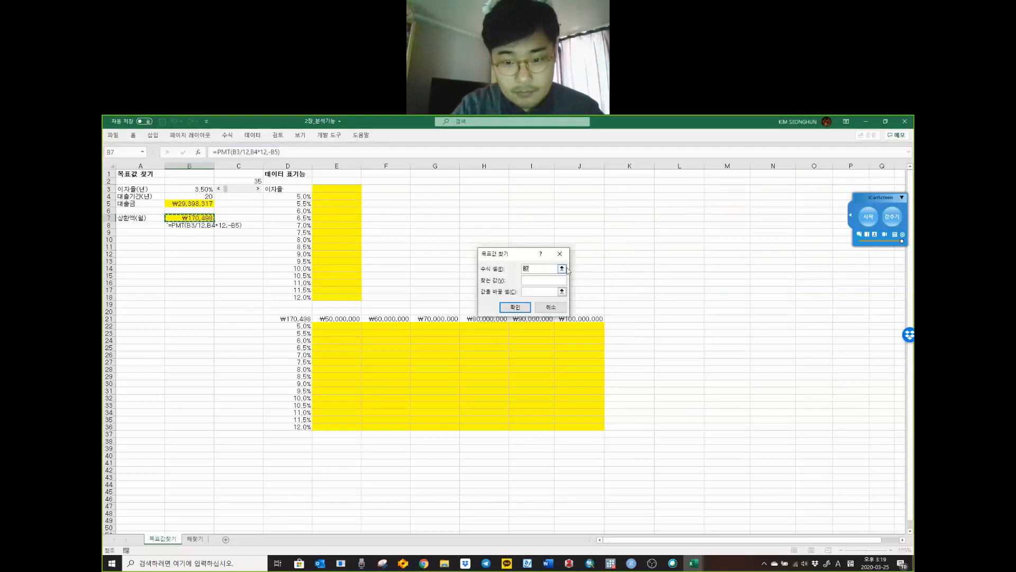
left_click(544, 279)
type("500000")
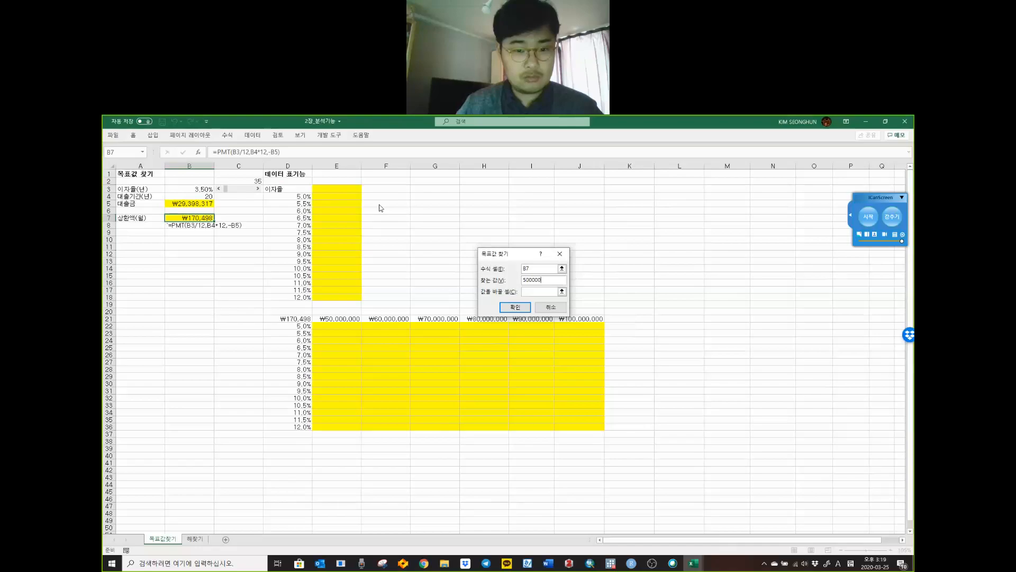
left_click(551, 291)
left_click(199, 203)
left_click(520, 312)
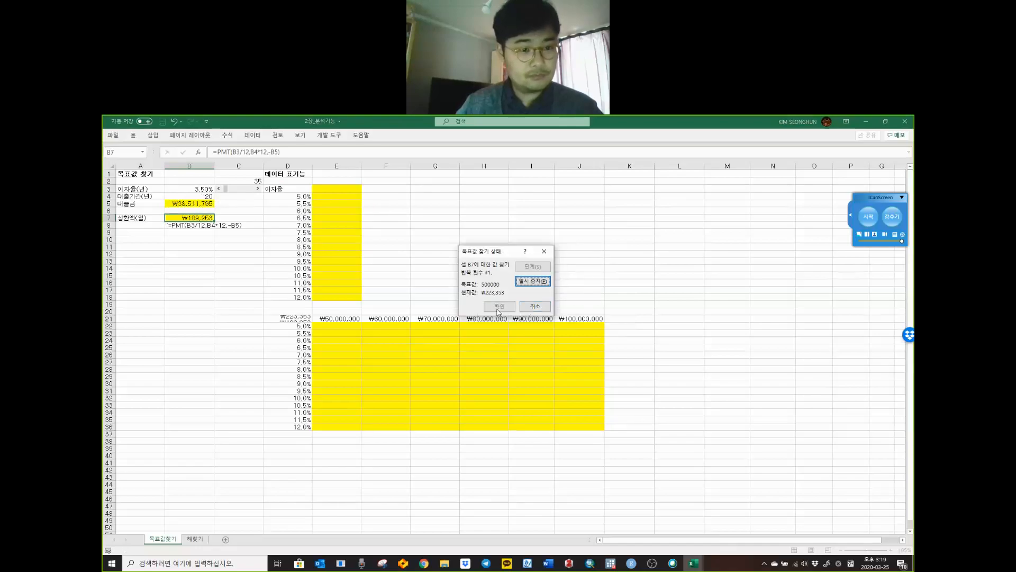
left_click(499, 307)
left_click(269, 225)
Step: Enter the monthly repayment 500,000 as a constant in cell E3 above the result column
left_click(327, 187)
type("50")
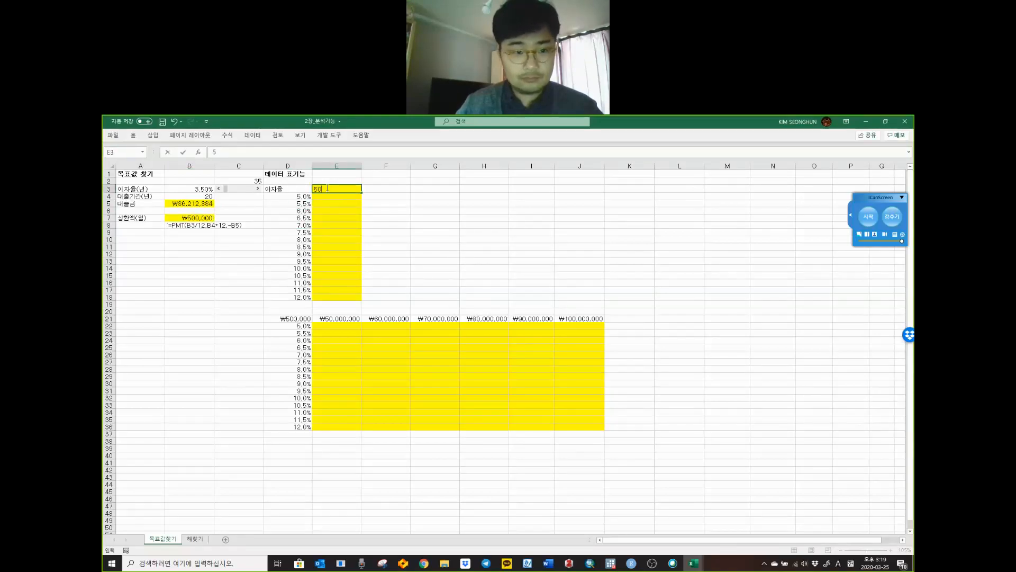
type("0,000")
key("Return")
left_click(376, 196)
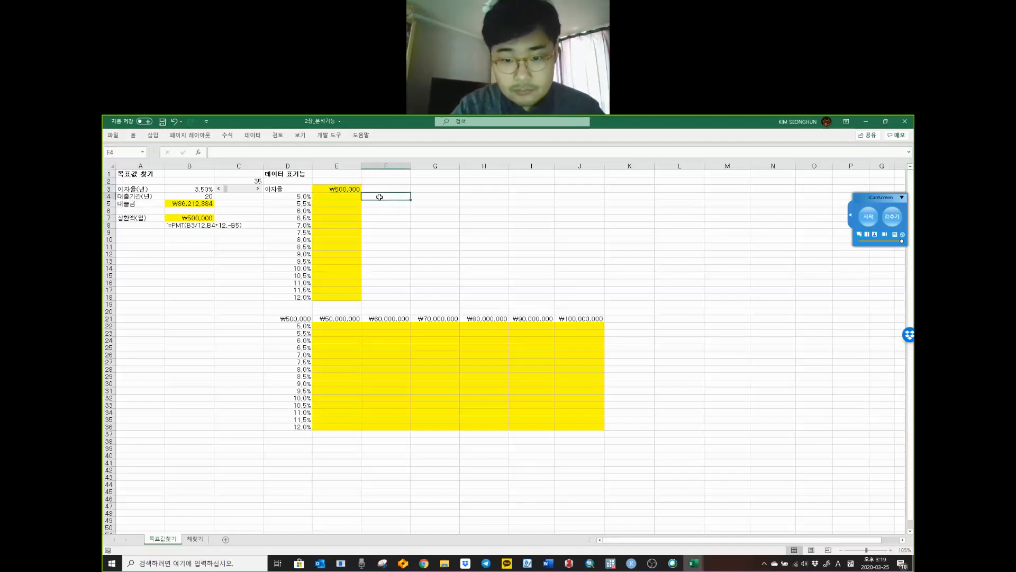
Step: Replace the constant in E3 with the formula =B7 to link it to the calculated monthly repayment
left_click(338, 189)
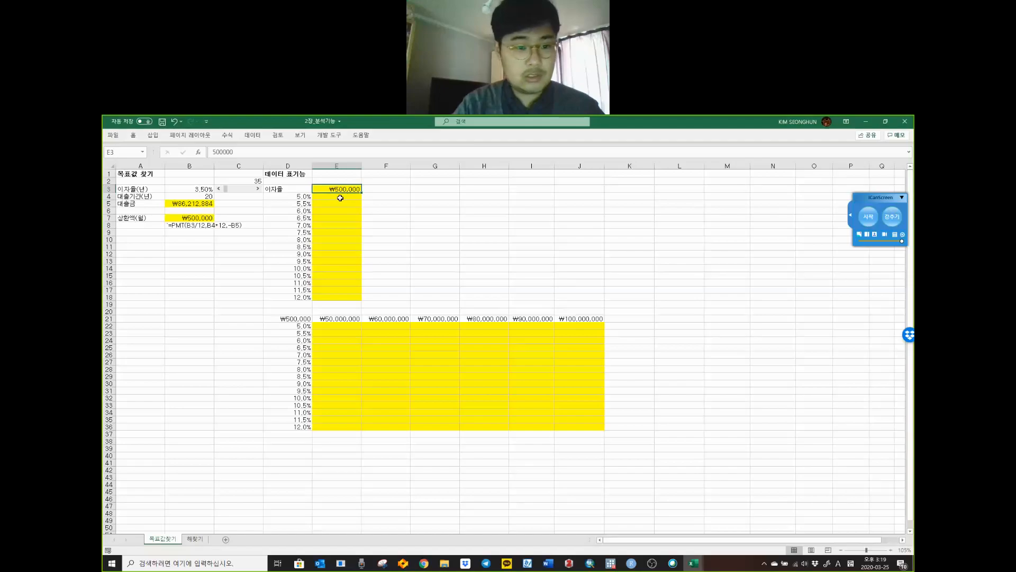
type("=")
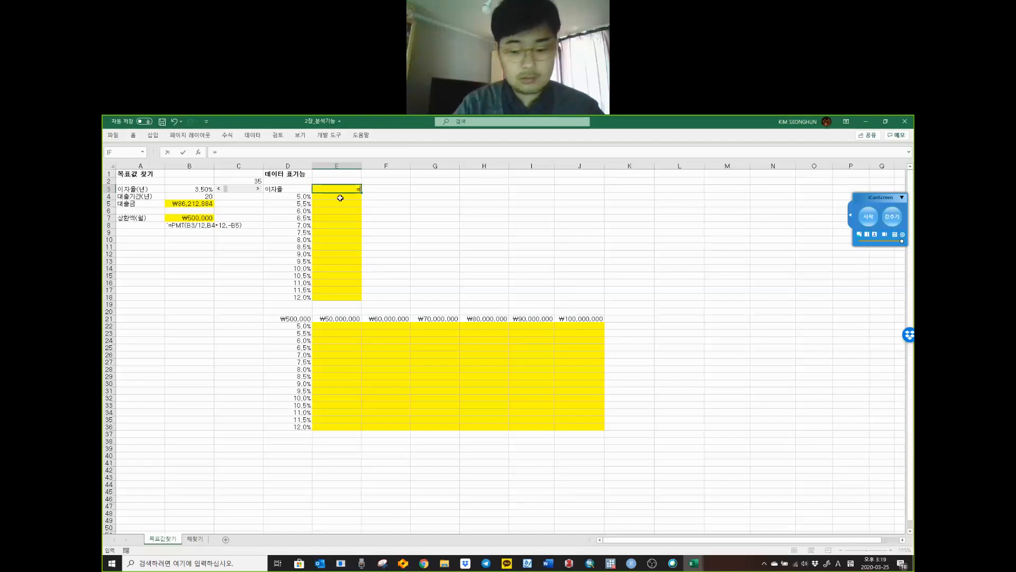
left_click(205, 218)
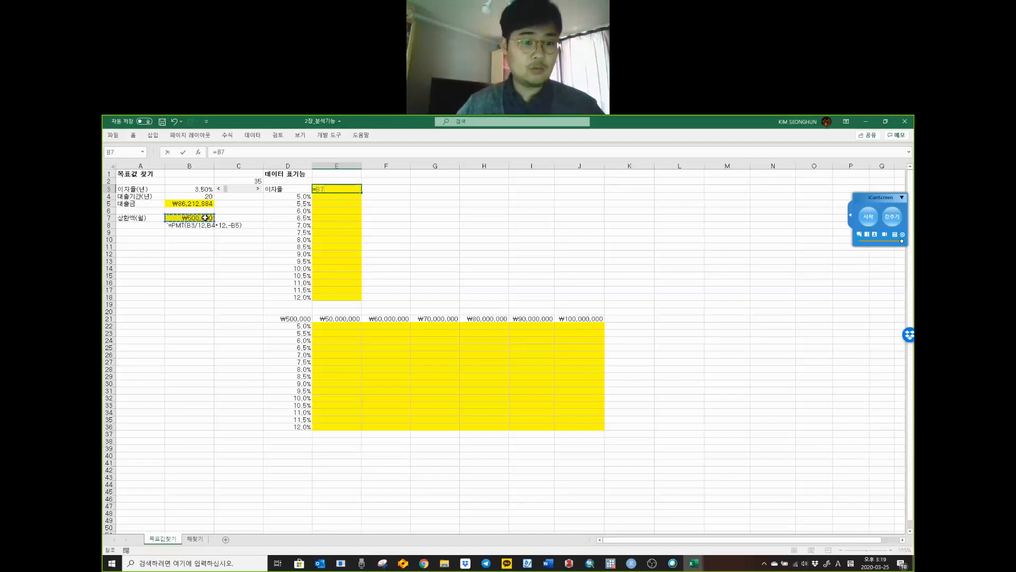
key("Return")
key("Up")
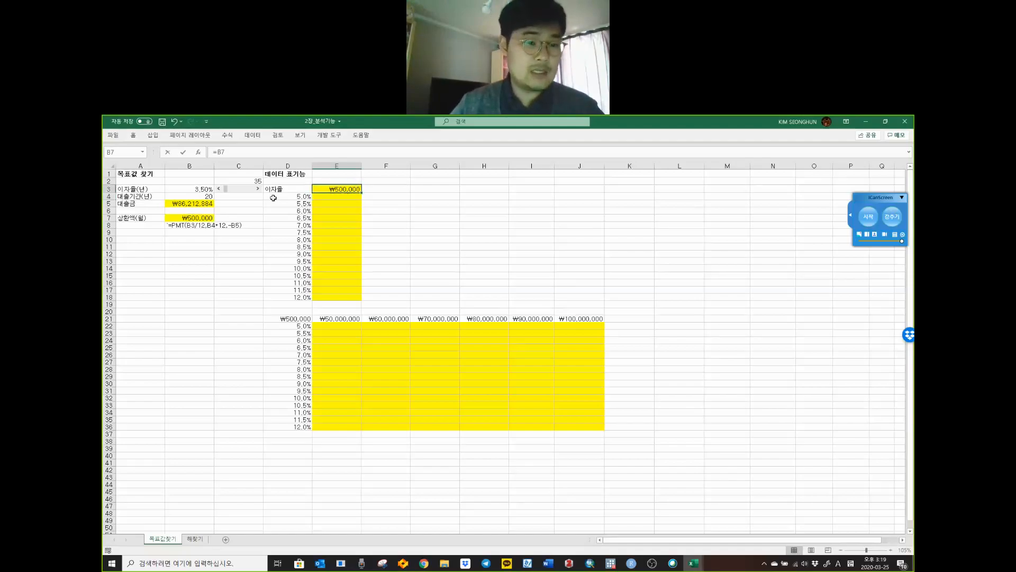
Step: Create a what-if data table on D3:E18 with D3 as the column input cell
left_click(333, 196)
left_click_drag(333, 195, 335, 297)
left_click_drag(305, 196, 306, 297)
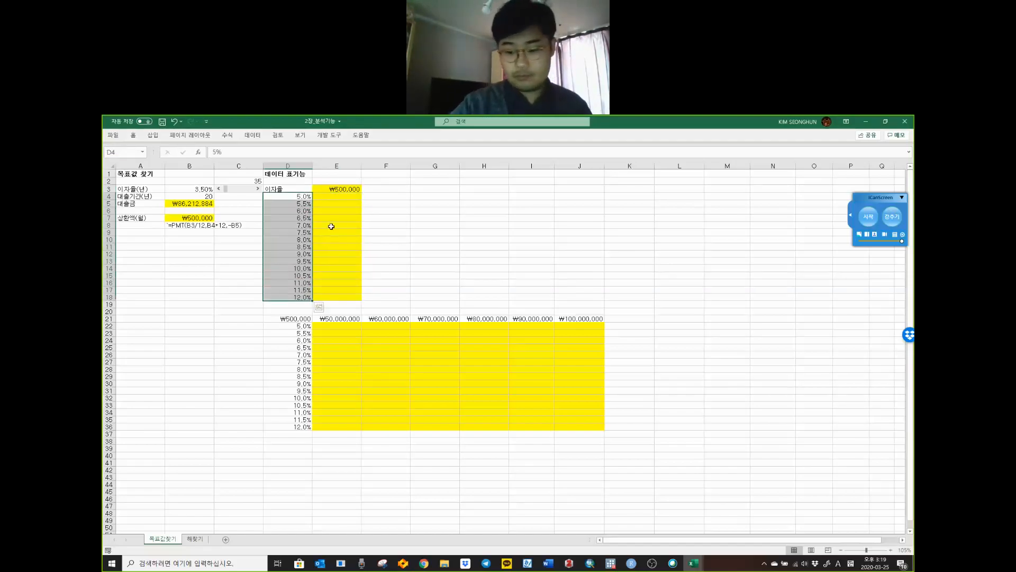
left_click(337, 189)
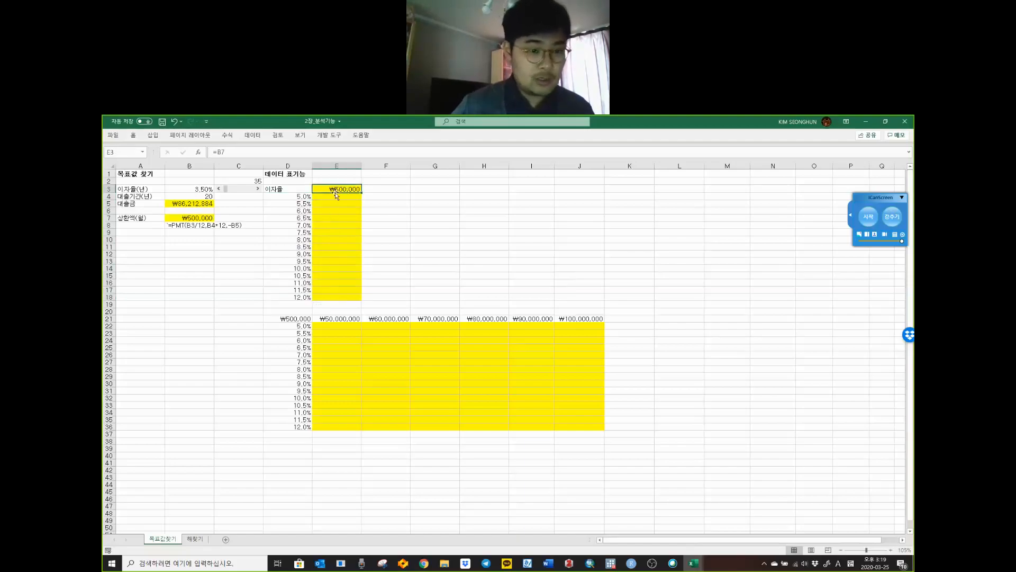
left_click(294, 192)
left_click_drag(295, 192, 326, 296)
left_click(259, 139)
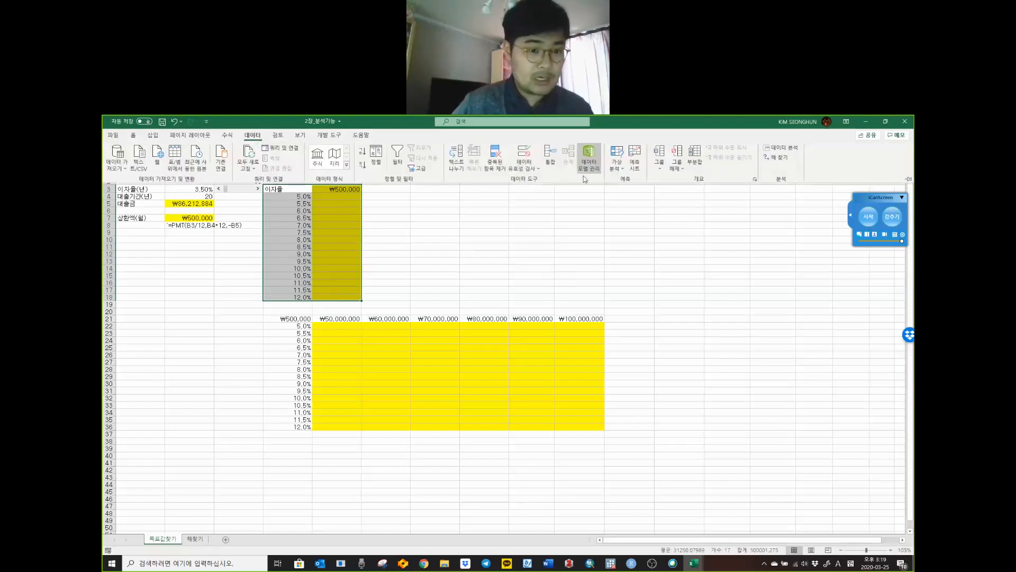
left_click(617, 163)
left_click(631, 204)
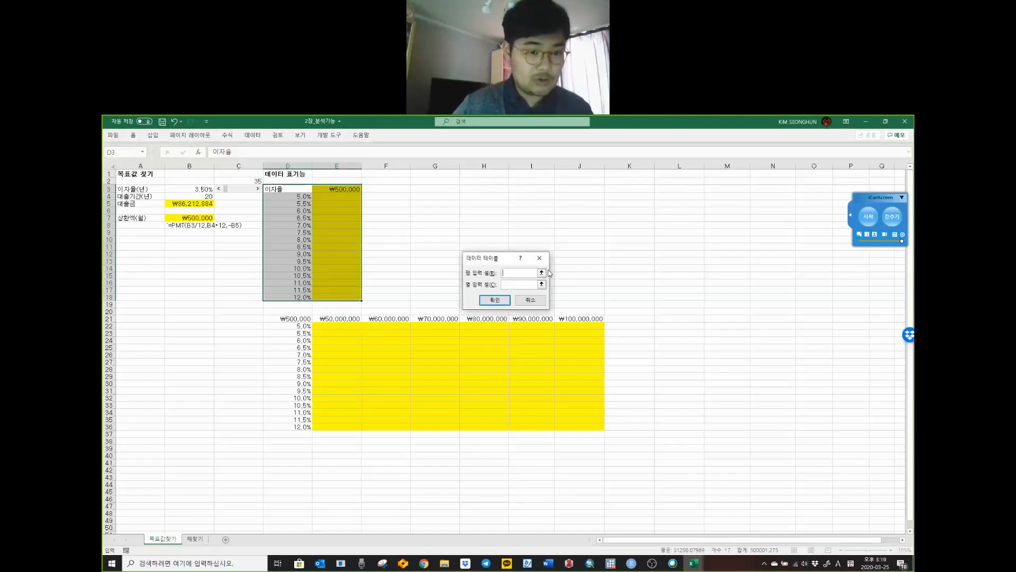
left_click(527, 273)
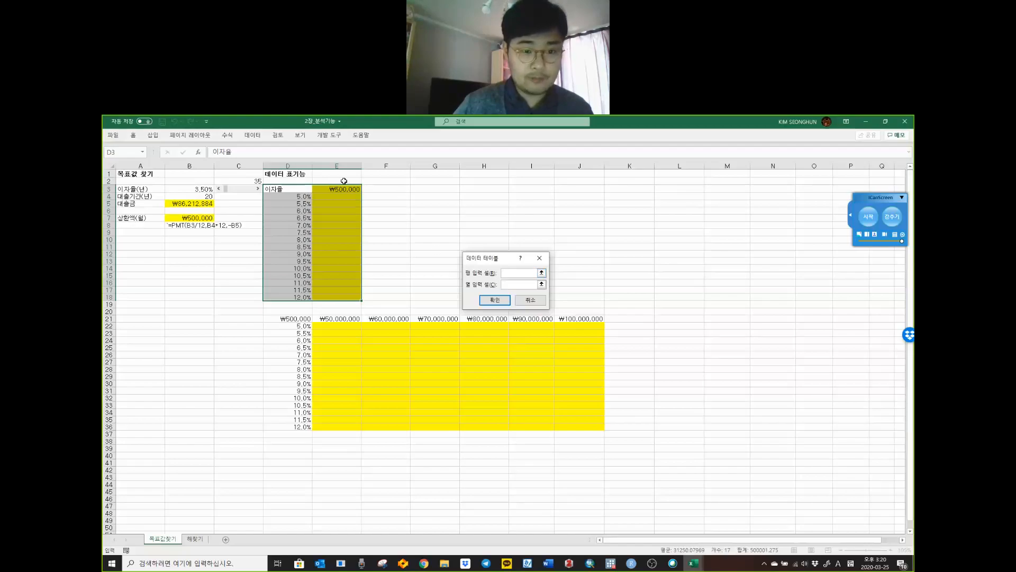
left_click(520, 285)
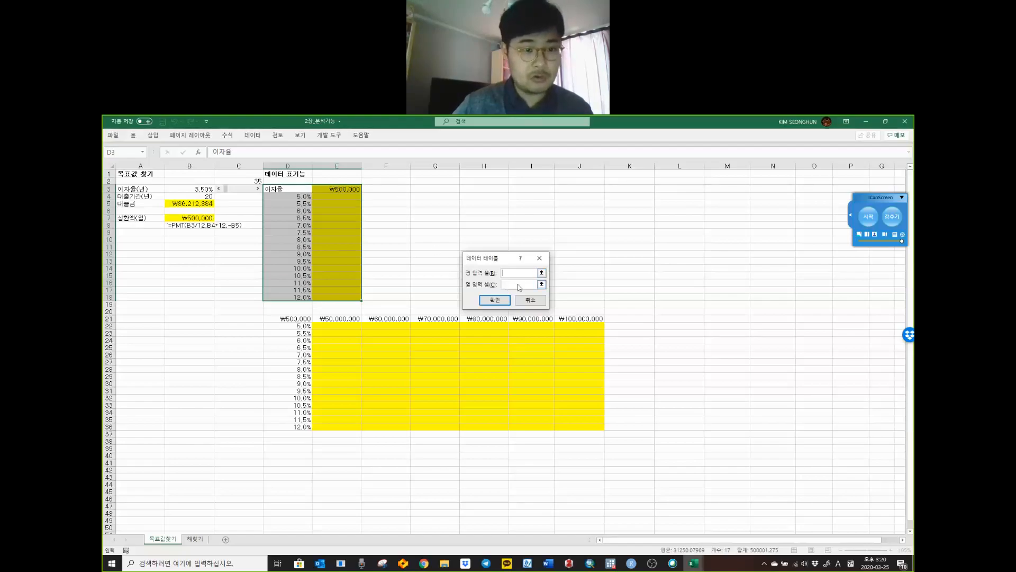
left_click(300, 191)
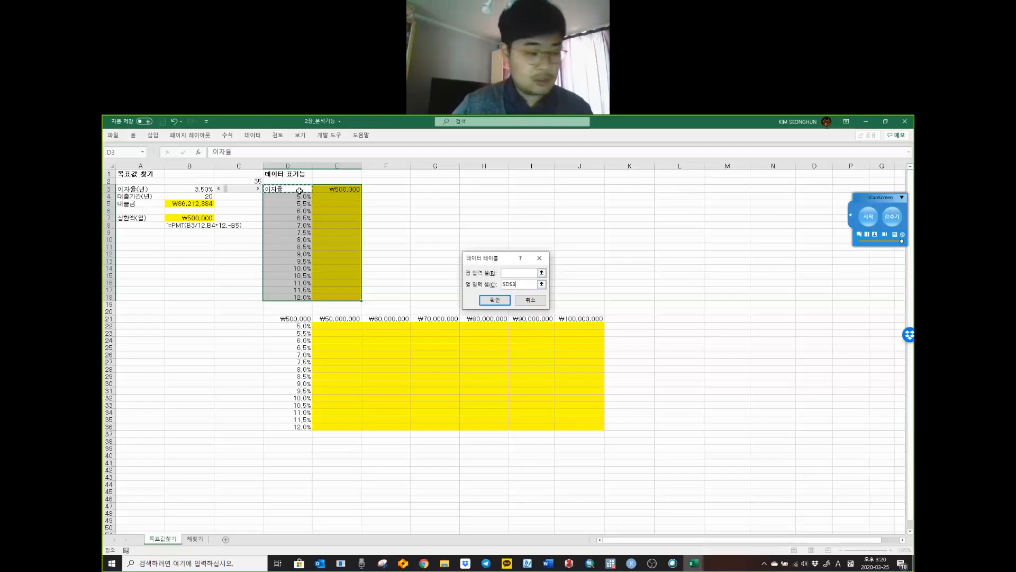
left_click(501, 300)
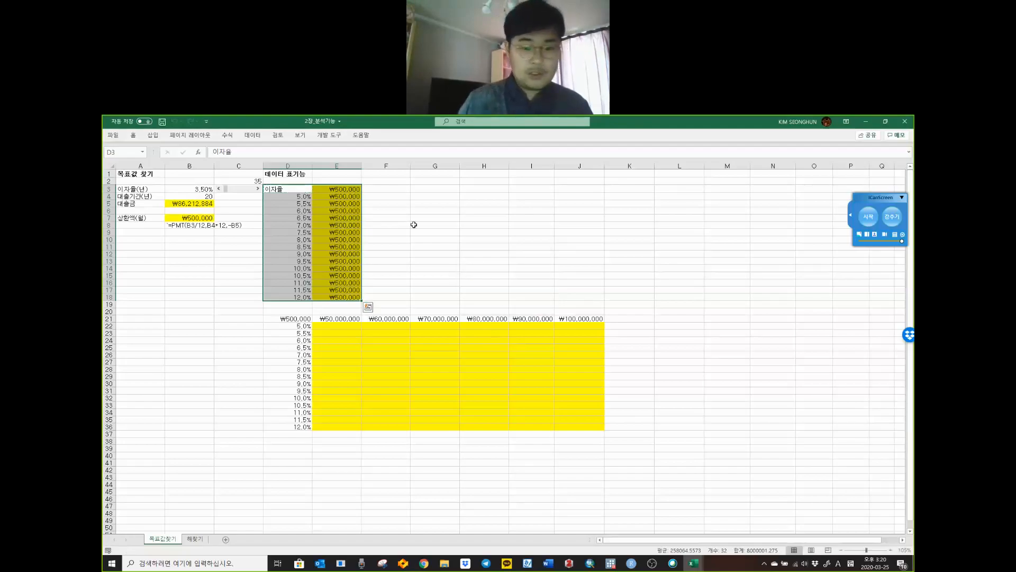
left_click(318, 203)
left_click_drag(296, 189, 341, 297)
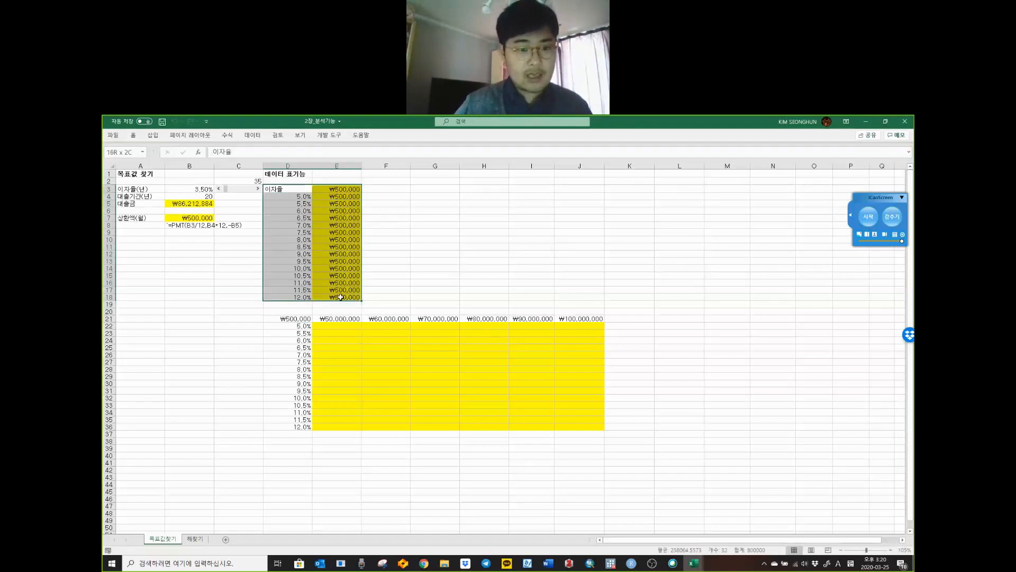
left_click(253, 135)
left_click(616, 159)
left_click(641, 192)
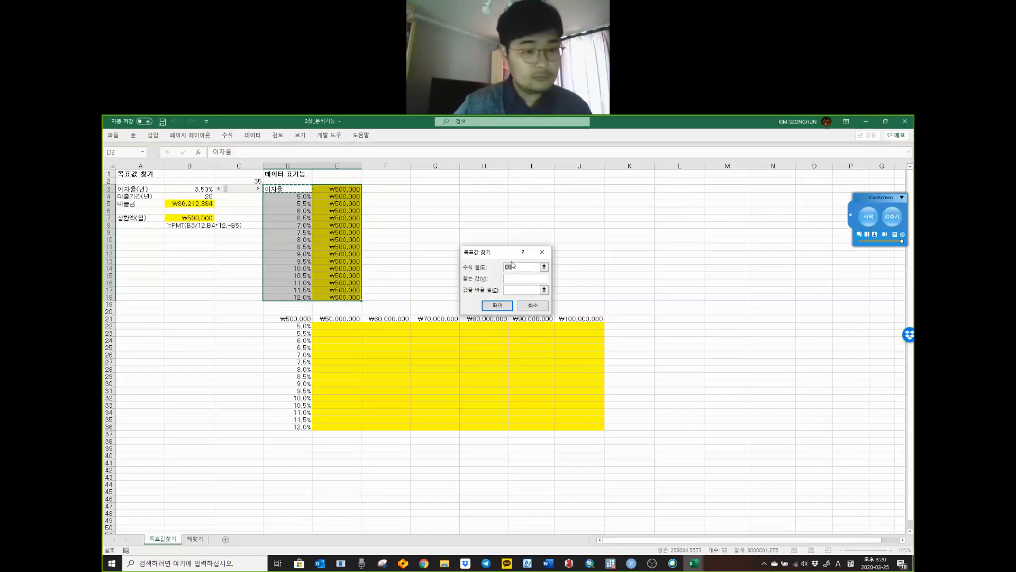
left_click(548, 256)
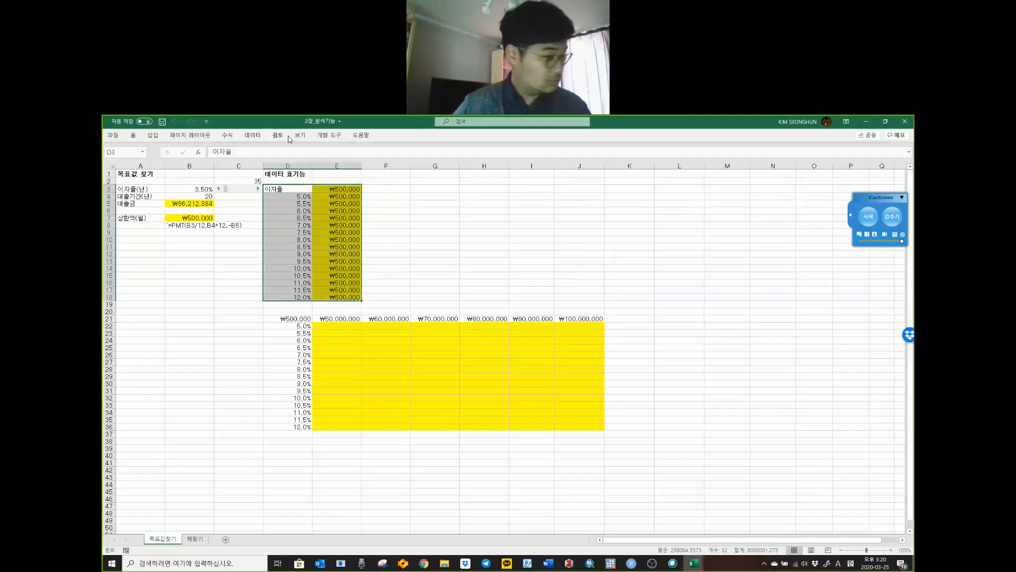
Step: Try to recreate the data table on D3:E18 with the range D4:D18 as the column input cell
left_click(253, 135)
left_click(617, 159)
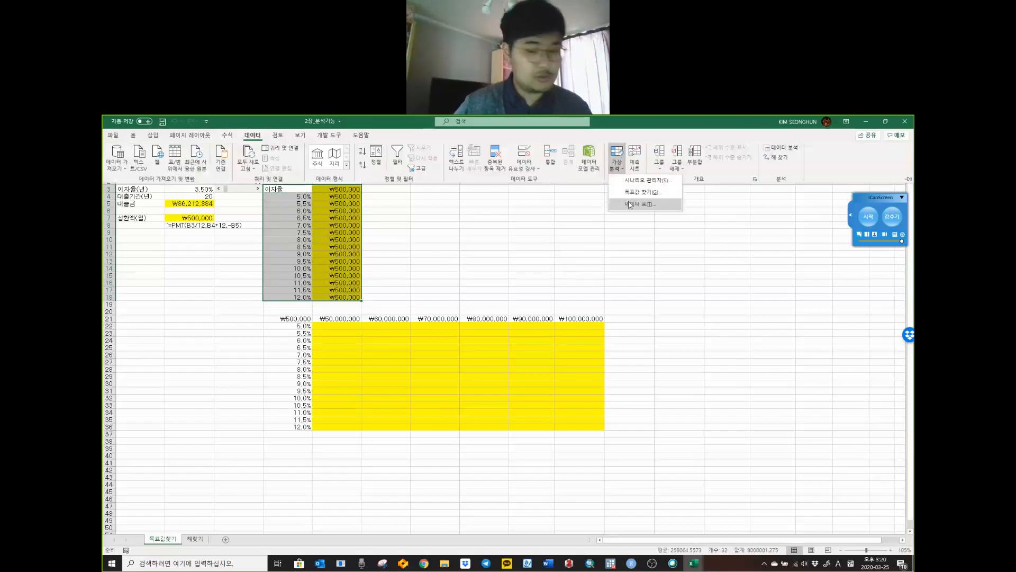
left_click(630, 205)
left_click(511, 284)
left_click_drag(296, 197, 294, 297)
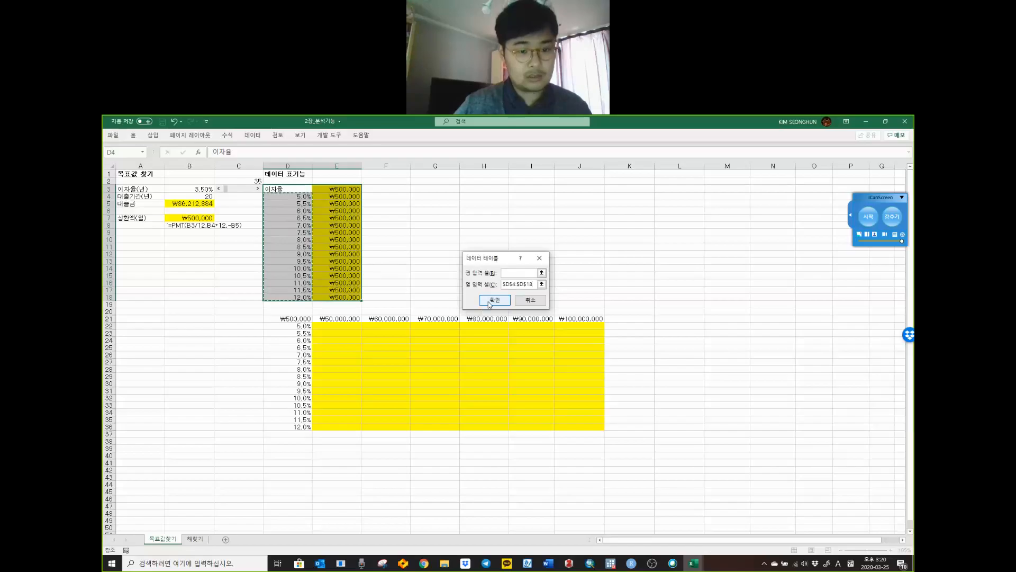
left_click(490, 301)
key("Return")
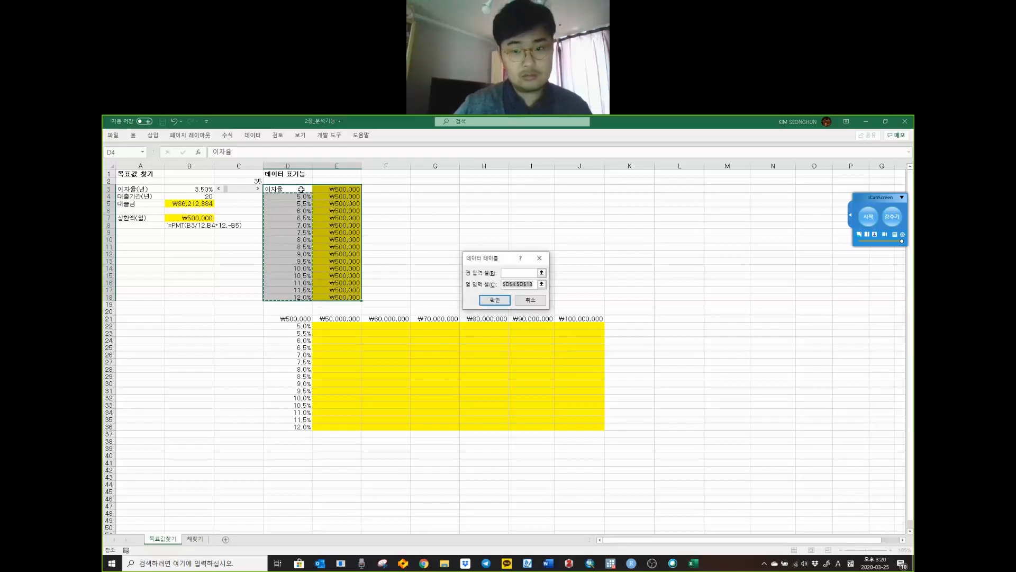
Step: Try the range D3:D18 as the data table's column input cell, then cancel the data table
left_click(524, 286)
left_click_drag(535, 285, 502, 285)
key("BackSpace")
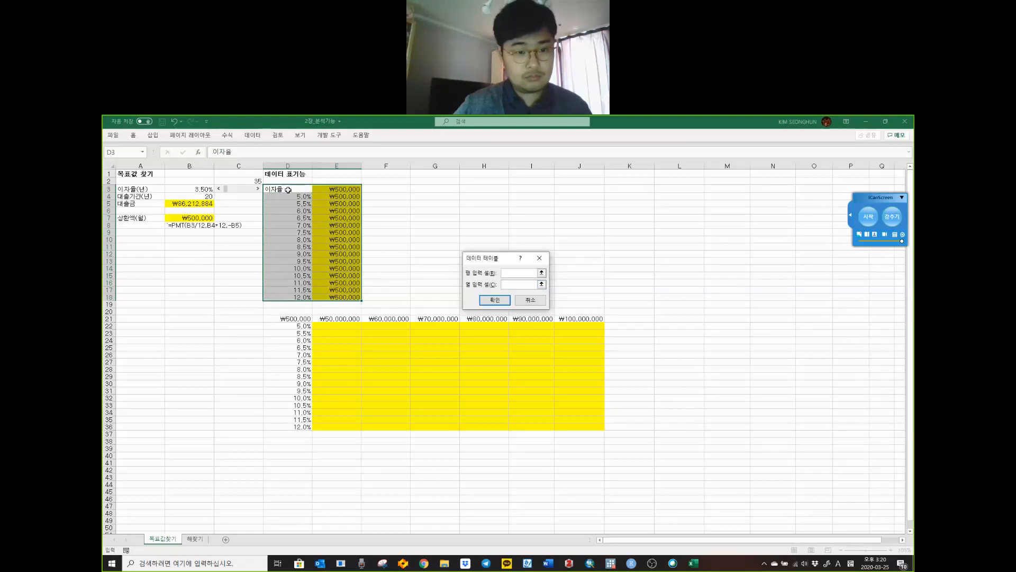
left_click_drag(288, 190, 299, 298)
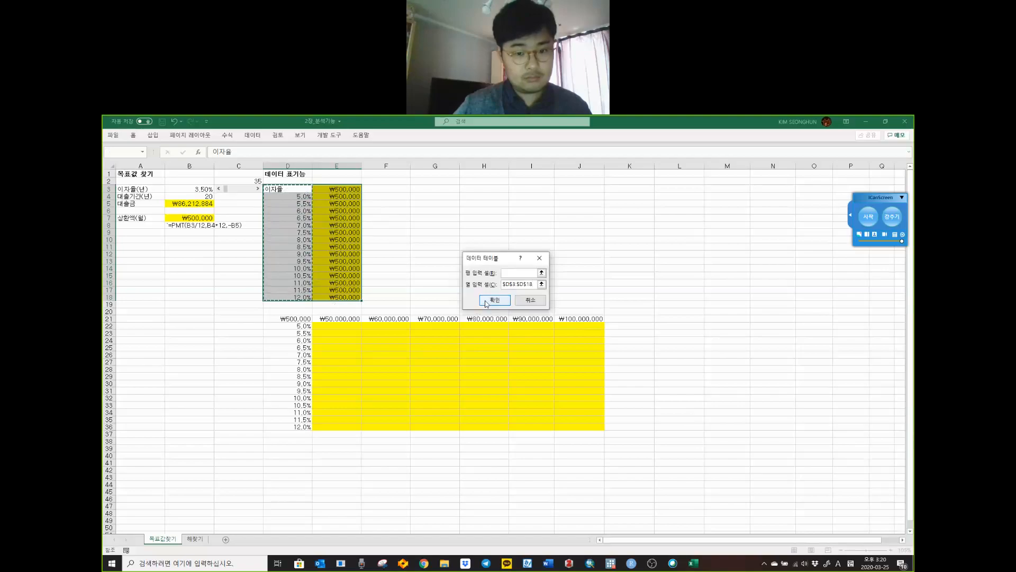
left_click(486, 301)
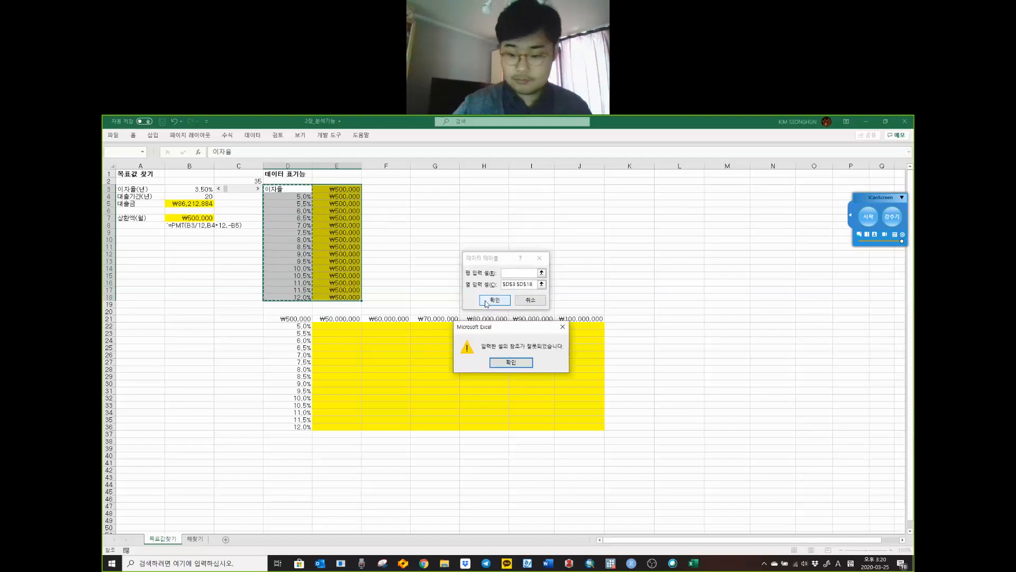
left_click(521, 364)
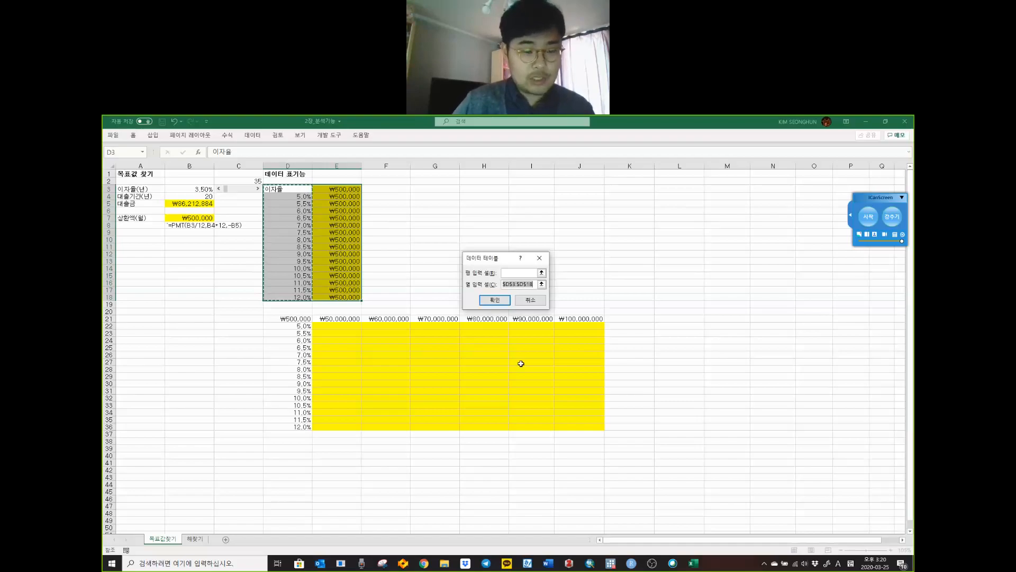
left_click(533, 301)
Step: Clear E4:E18 and rebuild the data table on D3:E18 with the annual interest rate in B3 as the column input cell
left_click_drag(276, 189, 339, 297)
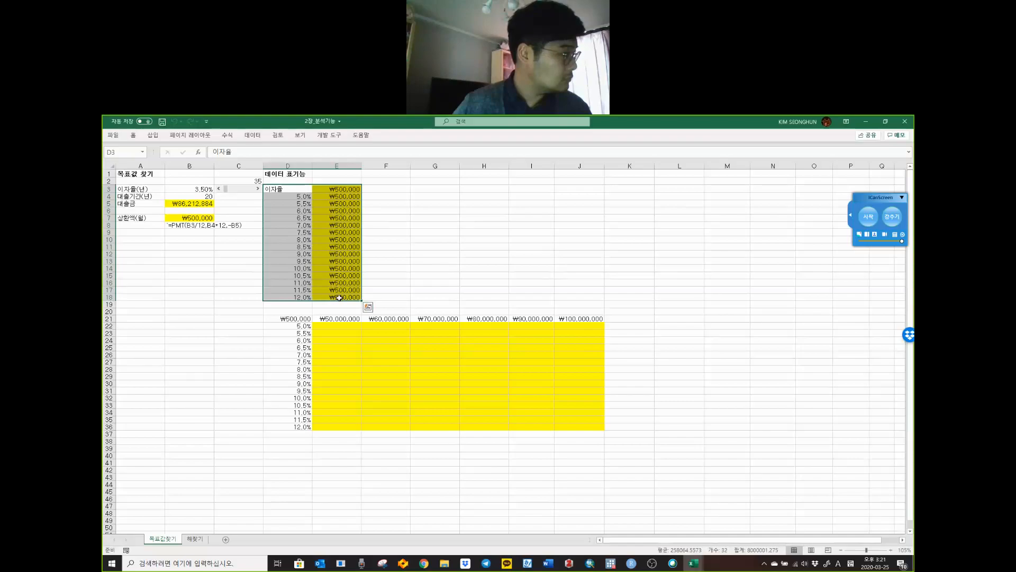
left_click_drag(326, 197, 338, 298)
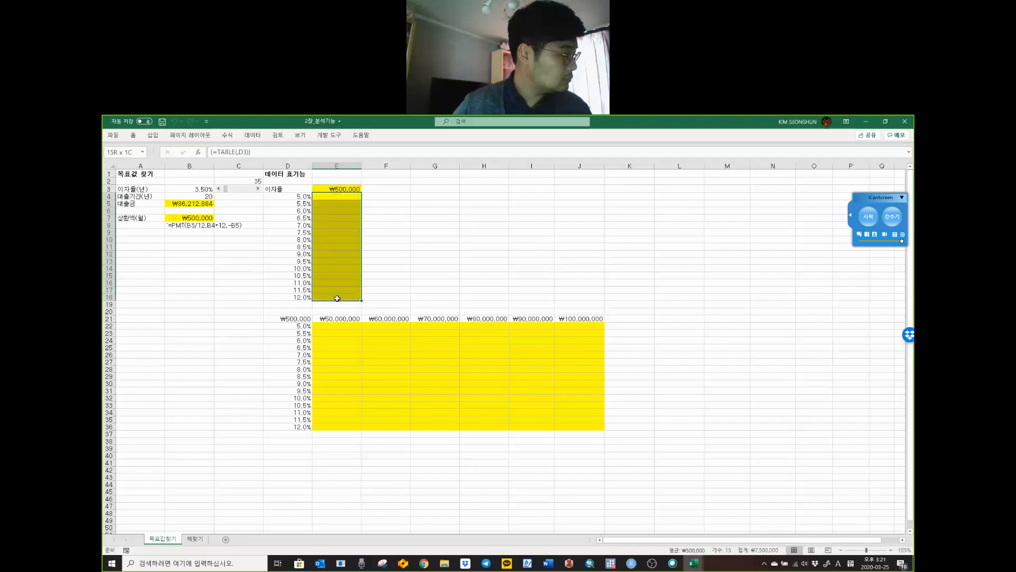
left_click_drag(286, 190, 334, 298)
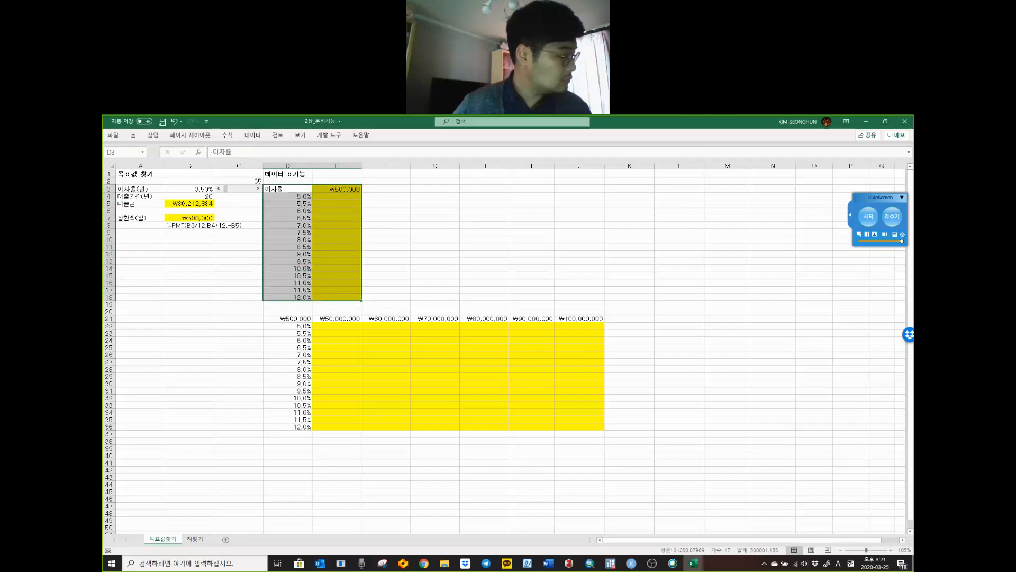
left_click(253, 135)
left_click(617, 162)
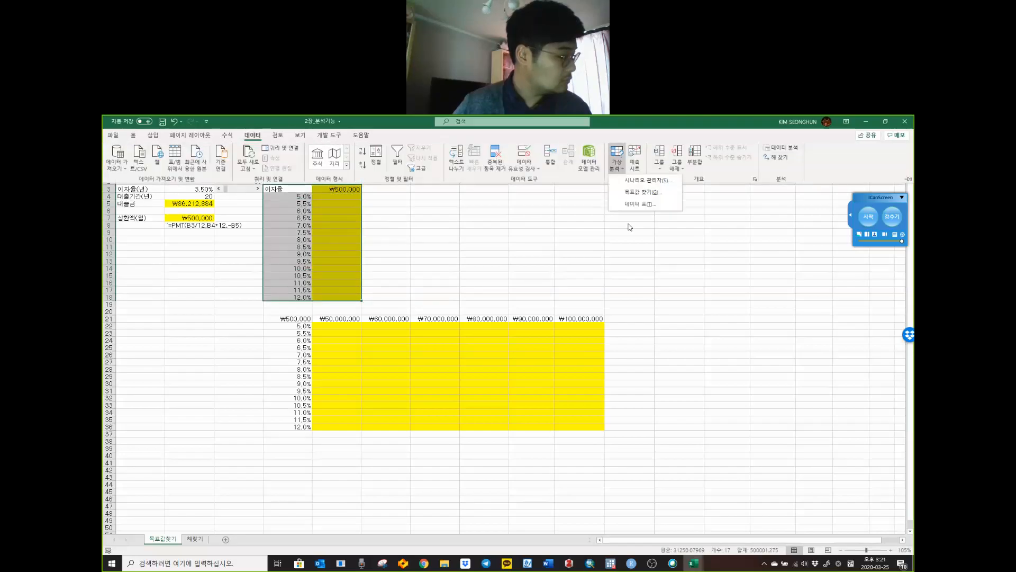
left_click(639, 204)
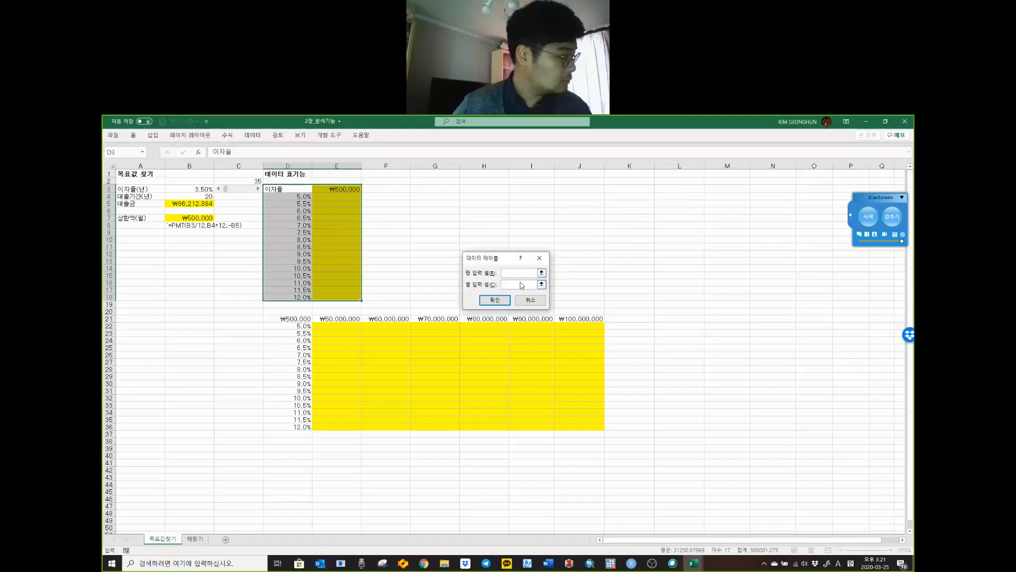
left_click(200, 189)
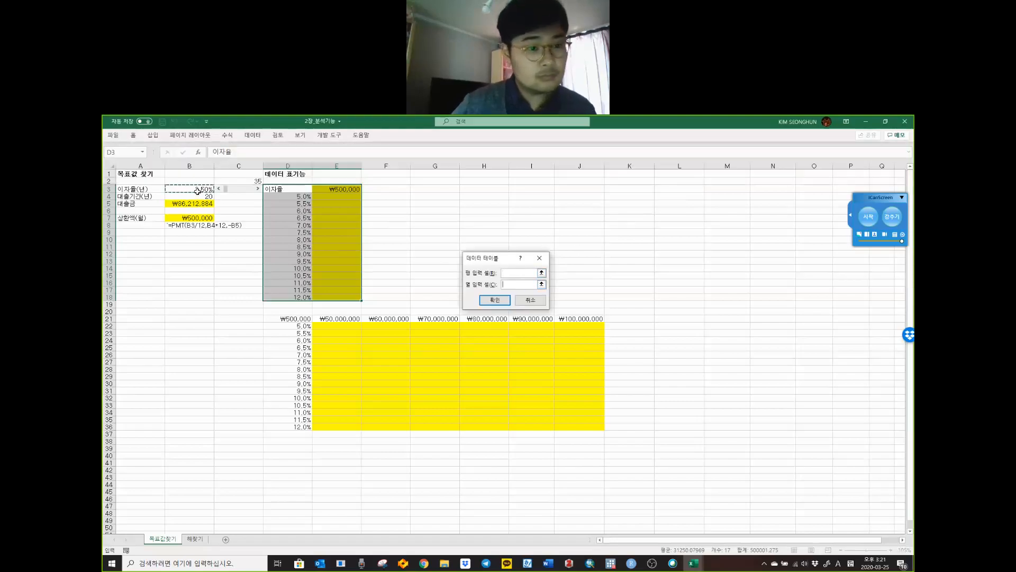
left_click(495, 300)
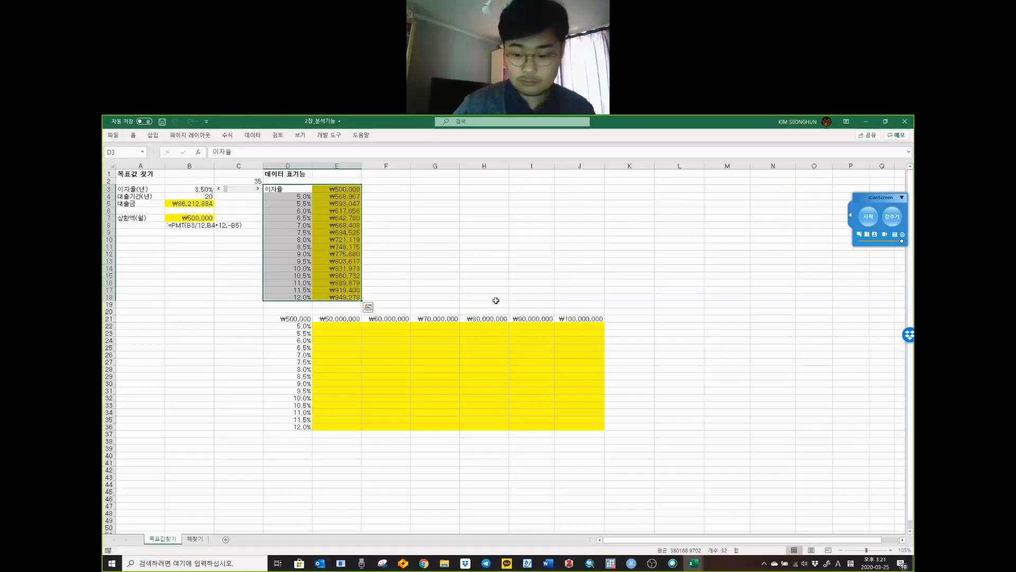
Step: Check the table formula in the repayment results, then clear the results from E4:E18
left_click(339, 210)
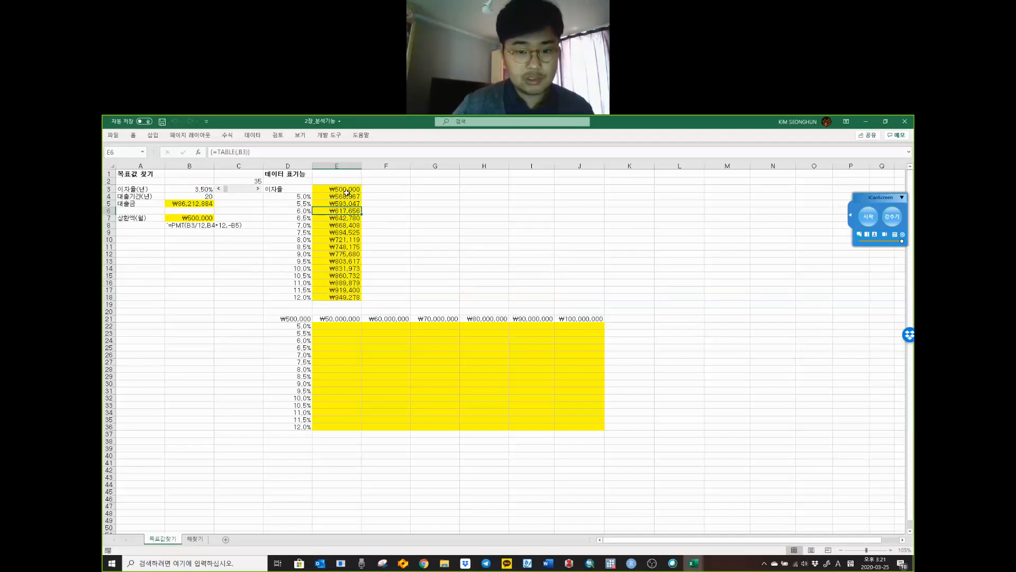
left_click(345, 196)
left_click_drag(337, 196, 337, 290)
key("Delete")
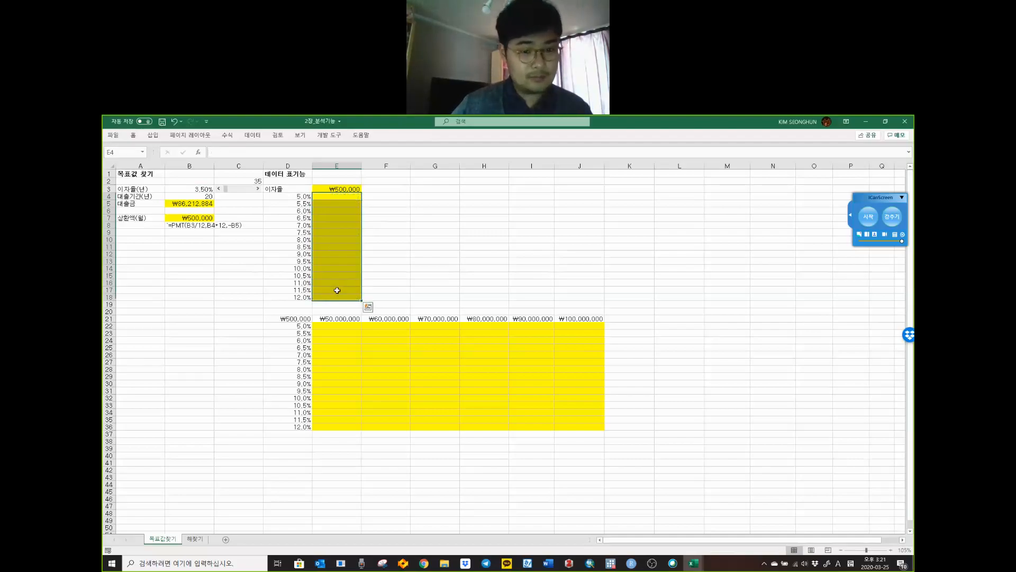
left_click_drag(296, 188, 343, 188)
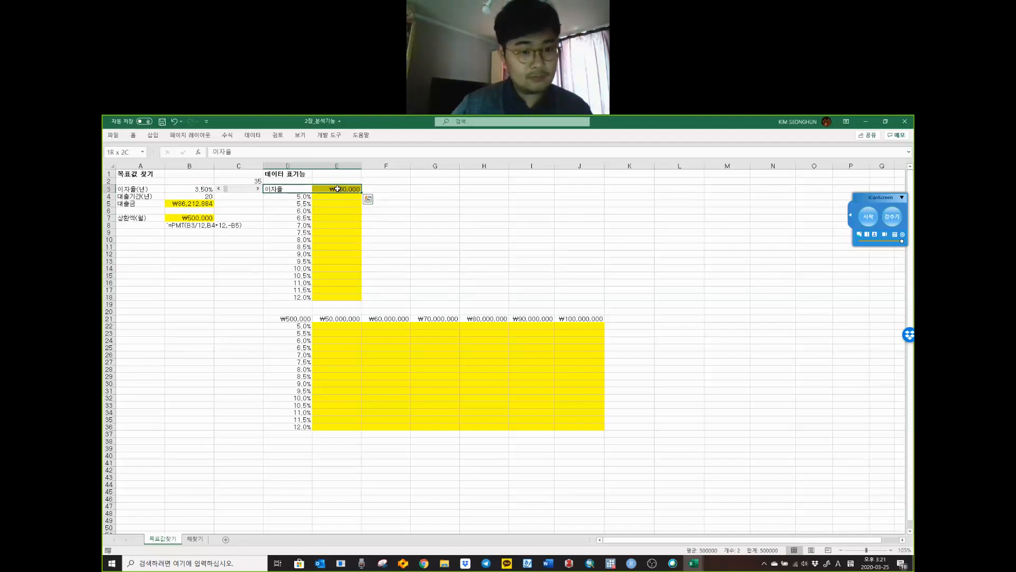
left_click(172, 189)
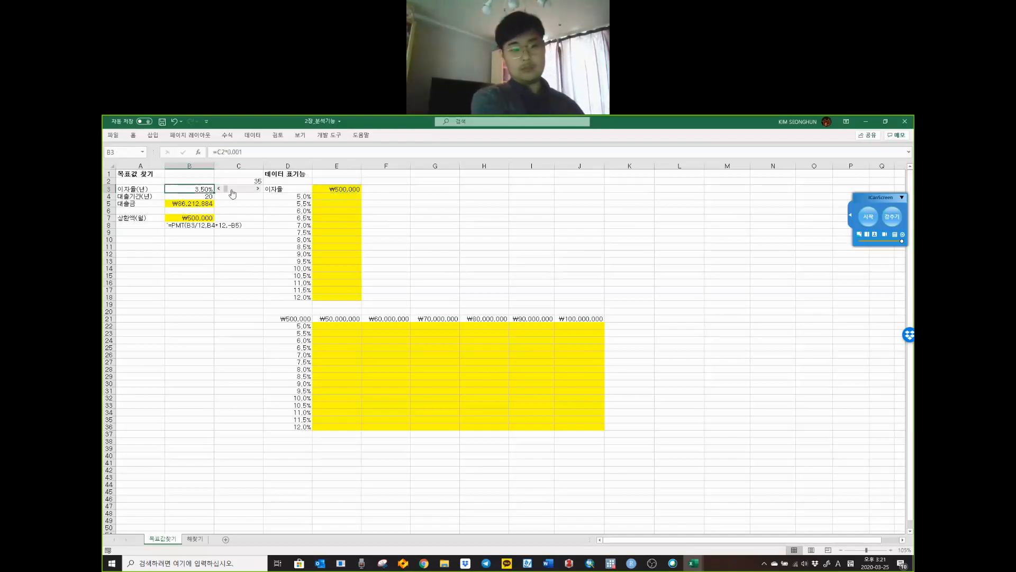
left_click(346, 190)
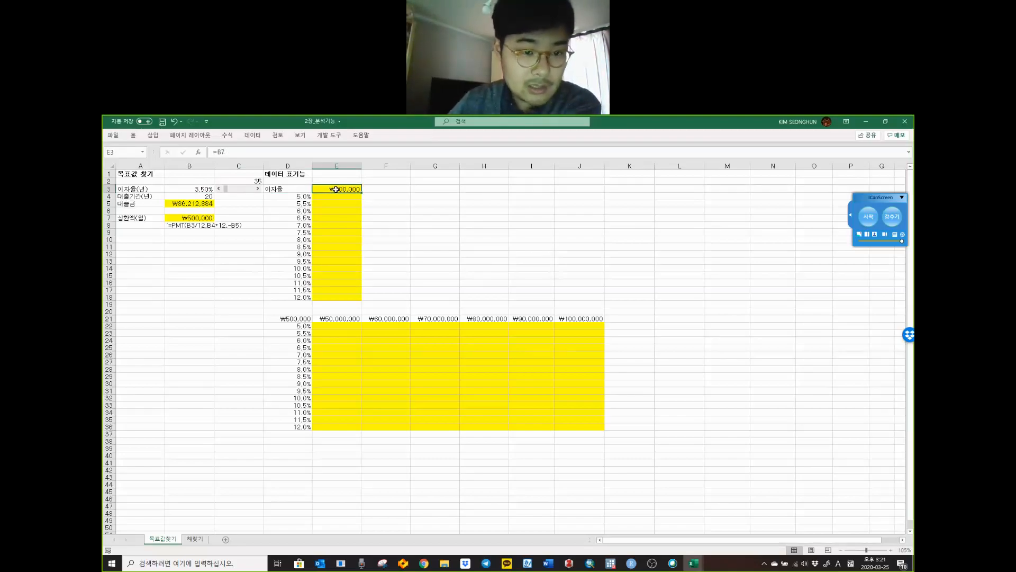
left_click(294, 191)
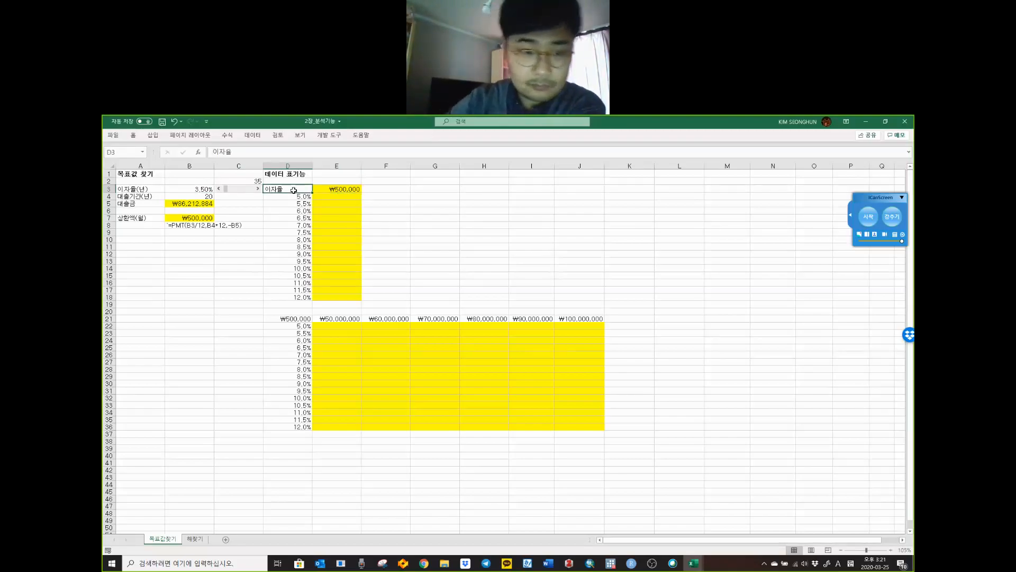
Step: Select the interest rate table D3:E18 and start a what-if data table on it
left_click_drag(293, 190, 328, 300)
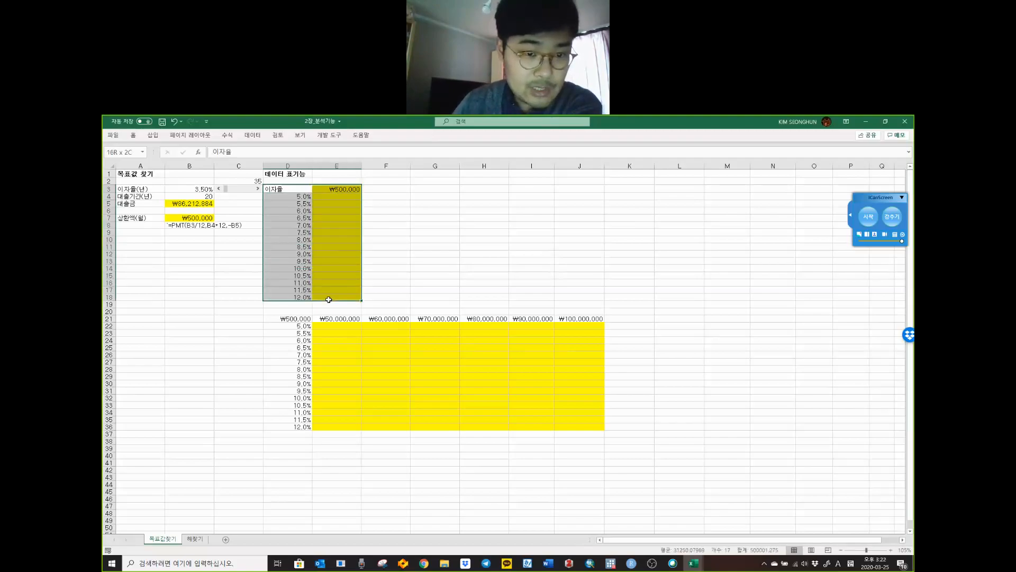
left_click(252, 135)
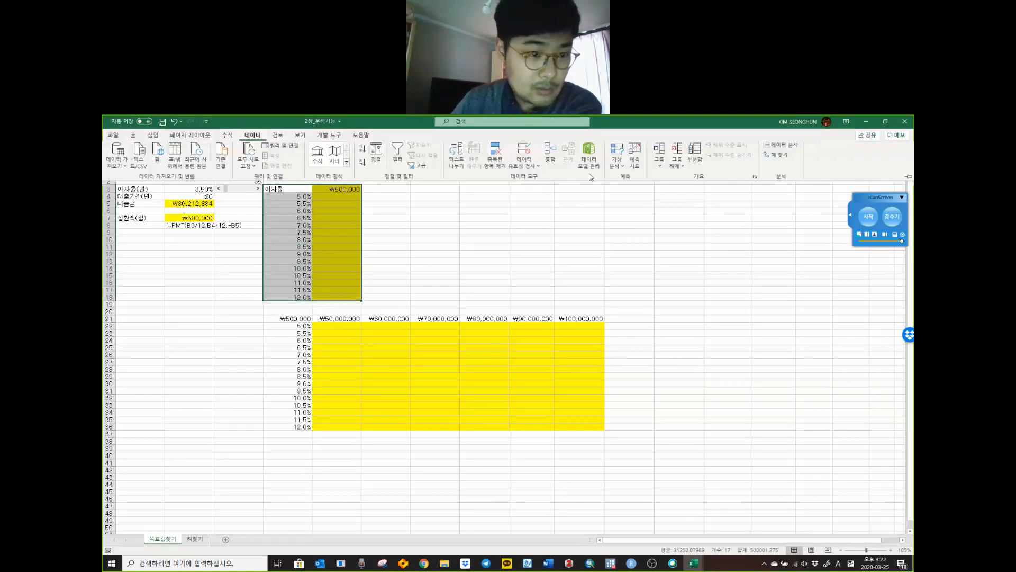
left_click(617, 168)
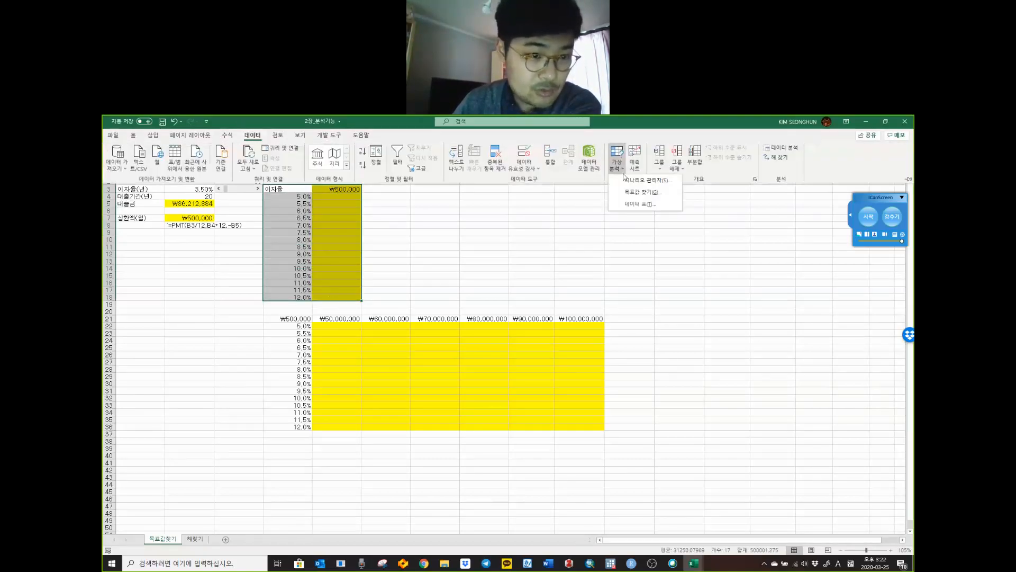
left_click(635, 206)
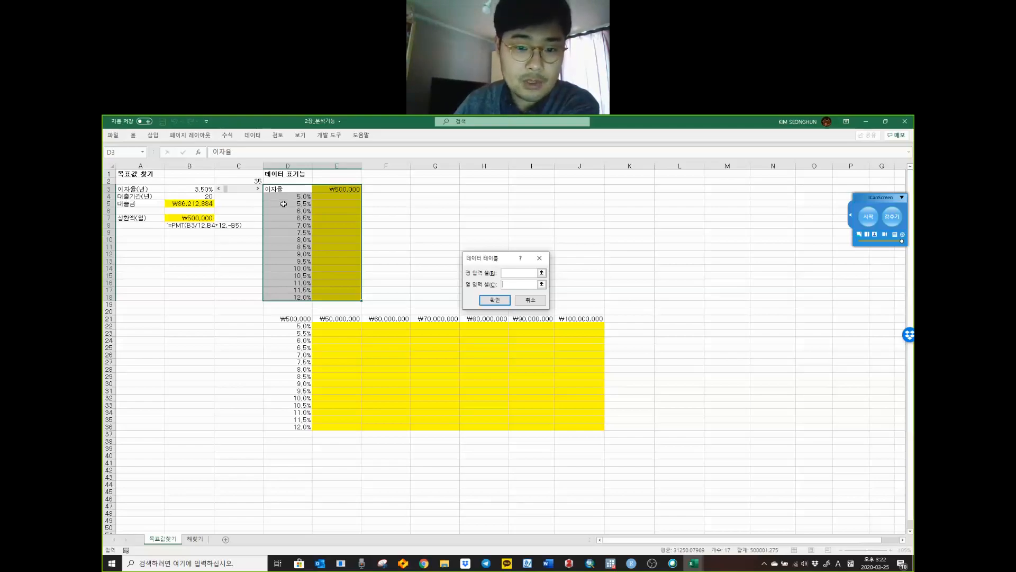
Step: Annotate in red how the column input field and column D rates feed B3, B7 and E3, then clear the marks and exit annotation
left_click(867, 221)
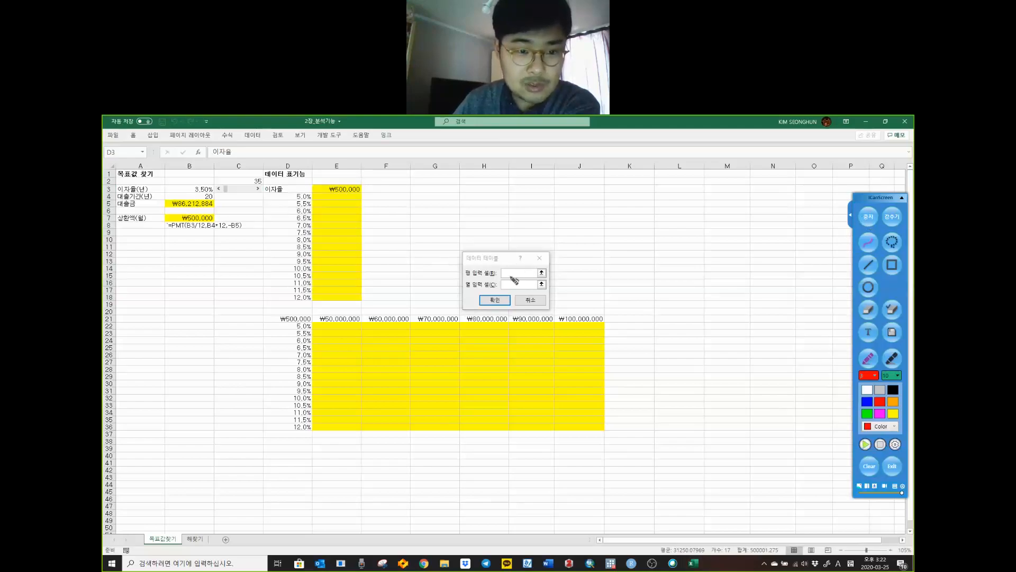
mouse_move(490, 279)
left_mouse_down()
mouse_move(457, 295)
mouse_move(498, 290)
mouse_move(479, 275)
left_mouse_up()
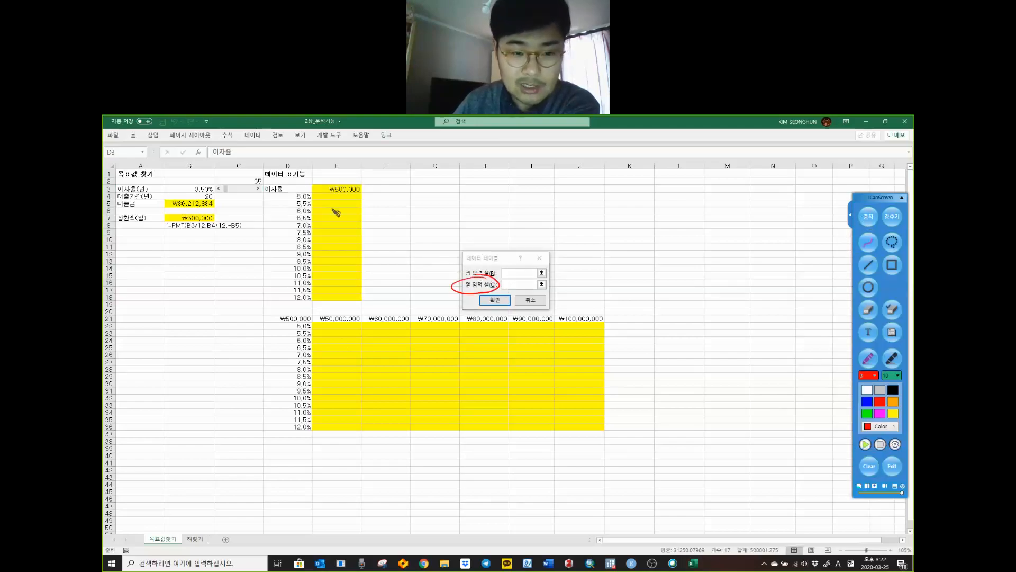
mouse_move(293, 174)
left_mouse_down()
mouse_move(285, 157)
mouse_move(278, 308)
mouse_move(284, 294)
left_mouse_up()
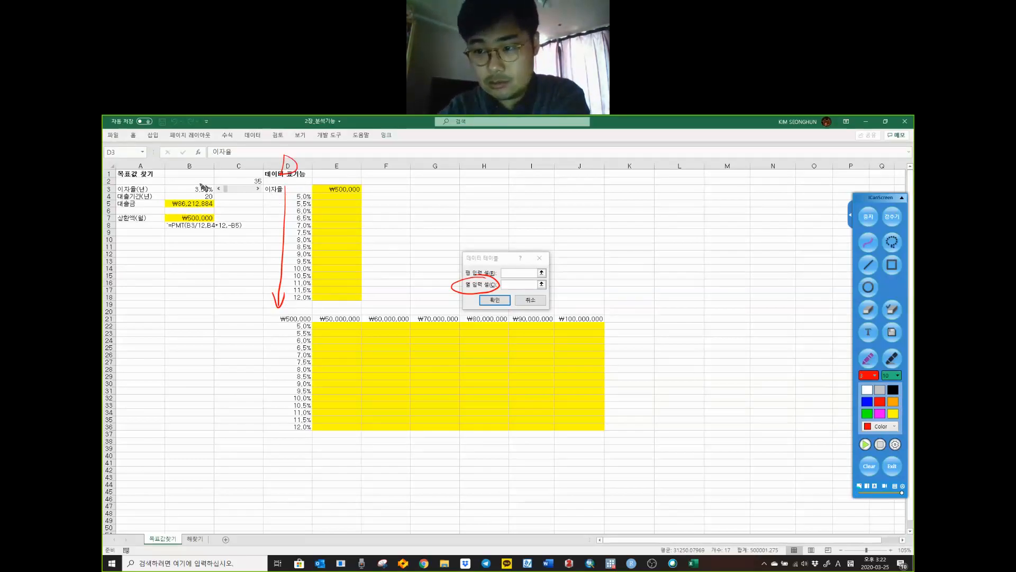
mouse_move(306, 200)
left_mouse_down()
mouse_move(293, 203)
mouse_move(309, 208)
mouse_move(303, 218)
mouse_move(296, 180)
mouse_move(259, 159)
mouse_move(216, 185)
mouse_move(236, 196)
left_mouse_up()
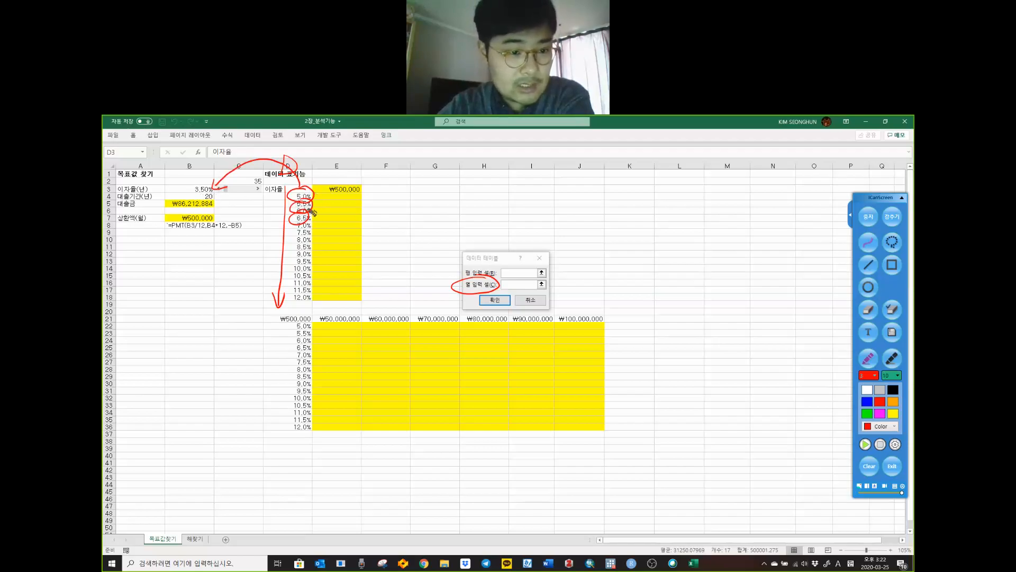
mouse_move(311, 221)
left_mouse_down()
mouse_move(304, 227)
mouse_move(271, 166)
mouse_move(215, 189)
mouse_move(248, 190)
mouse_move(252, 180)
mouse_move(216, 188)
mouse_move(288, 214)
mouse_move(227, 177)
left_mouse_up()
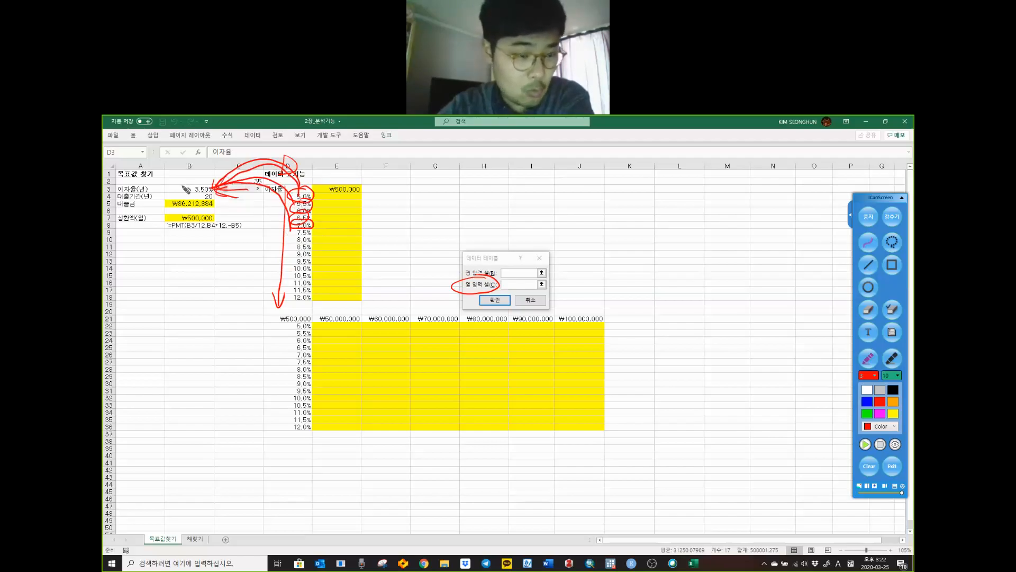
mouse_move(164, 181)
left_mouse_down()
mouse_move(167, 192)
mouse_move(201, 194)
left_mouse_up()
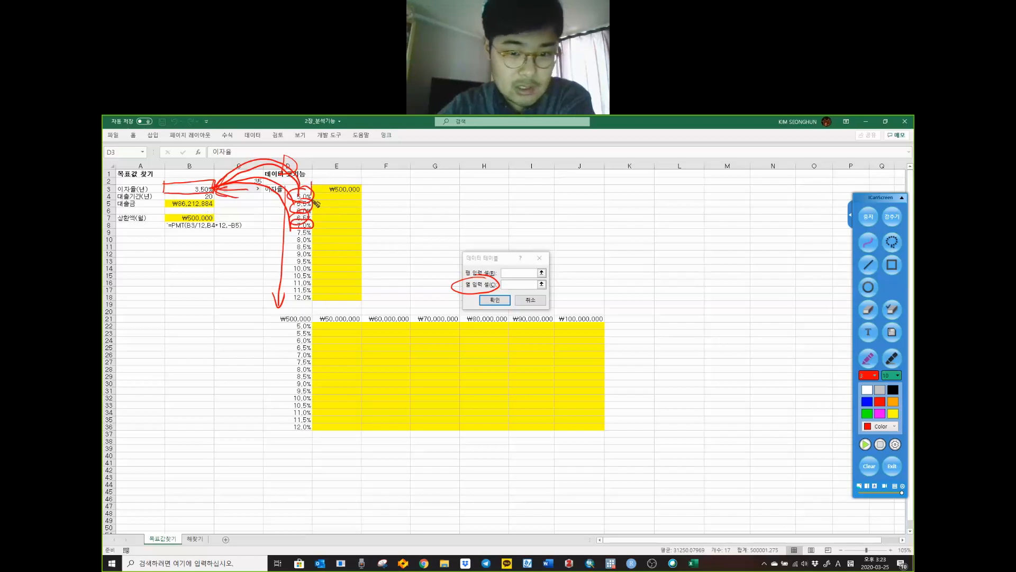
mouse_move(317, 184)
left_mouse_down()
mouse_move(367, 187)
mouse_move(341, 200)
mouse_move(363, 197)
left_mouse_up()
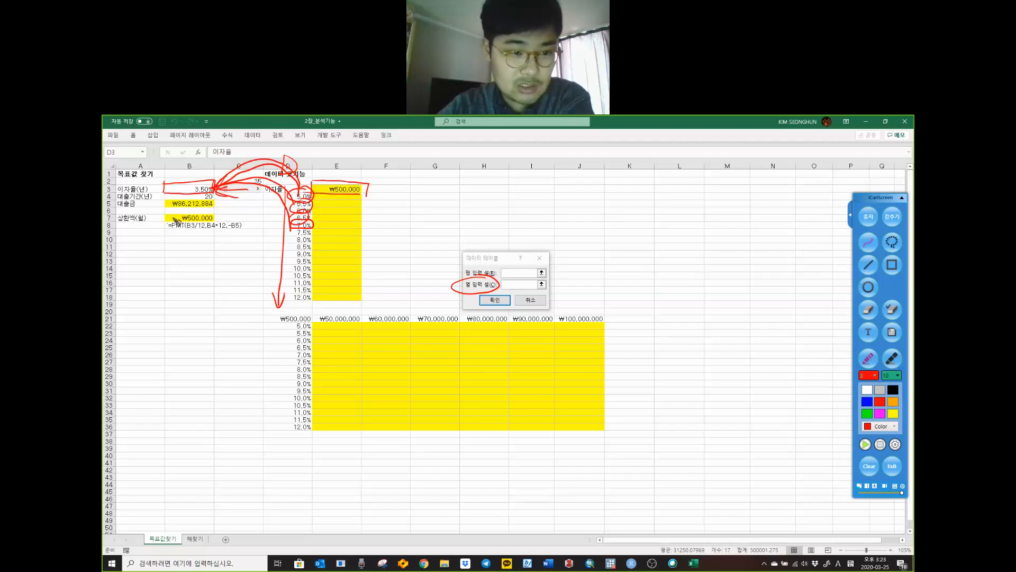
mouse_move(166, 220)
left_mouse_down()
mouse_move(207, 212)
mouse_move(213, 221)
left_mouse_up()
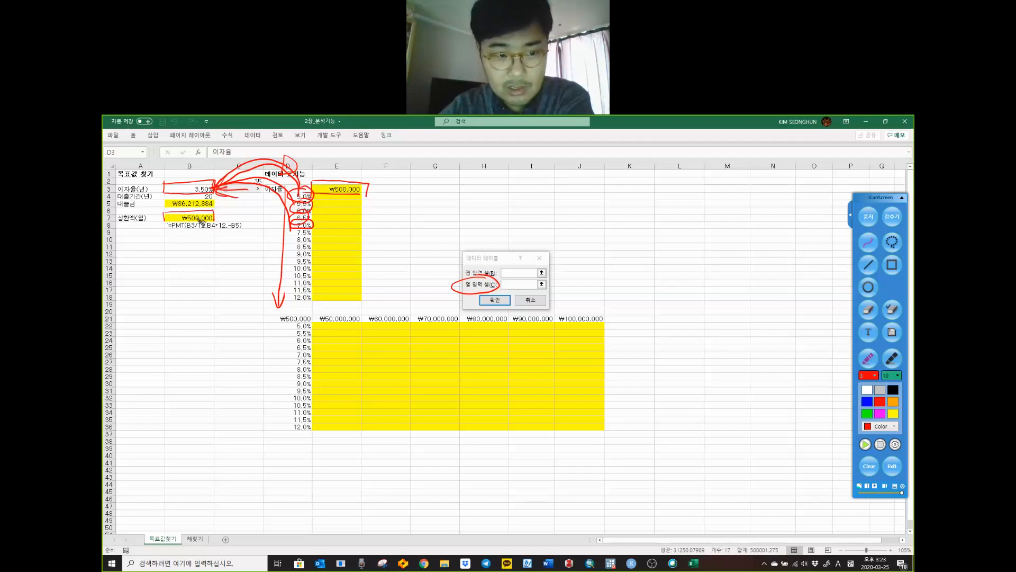
left_click_drag(329, 167, 335, 180)
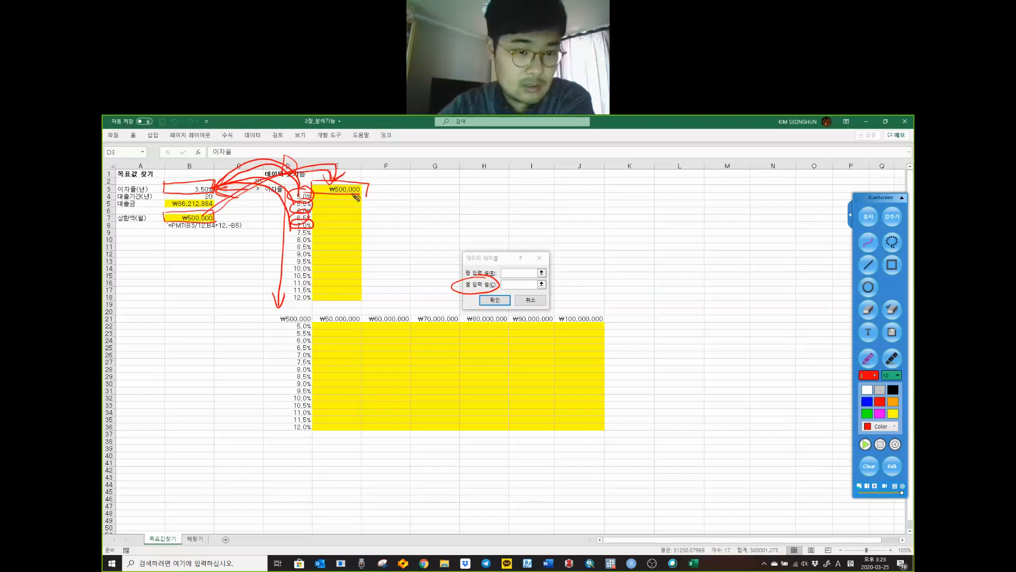
mouse_move(360, 186)
left_mouse_down()
mouse_move(335, 181)
mouse_move(364, 185)
mouse_move(362, 197)
mouse_move(382, 211)
mouse_move(370, 207)
mouse_move(374, 226)
left_mouse_up()
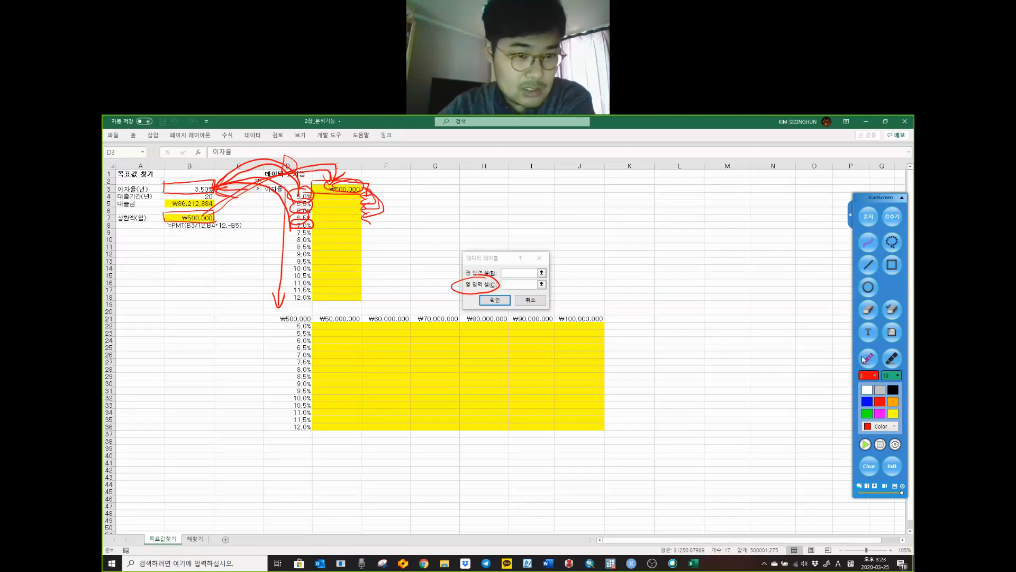
left_click(869, 466)
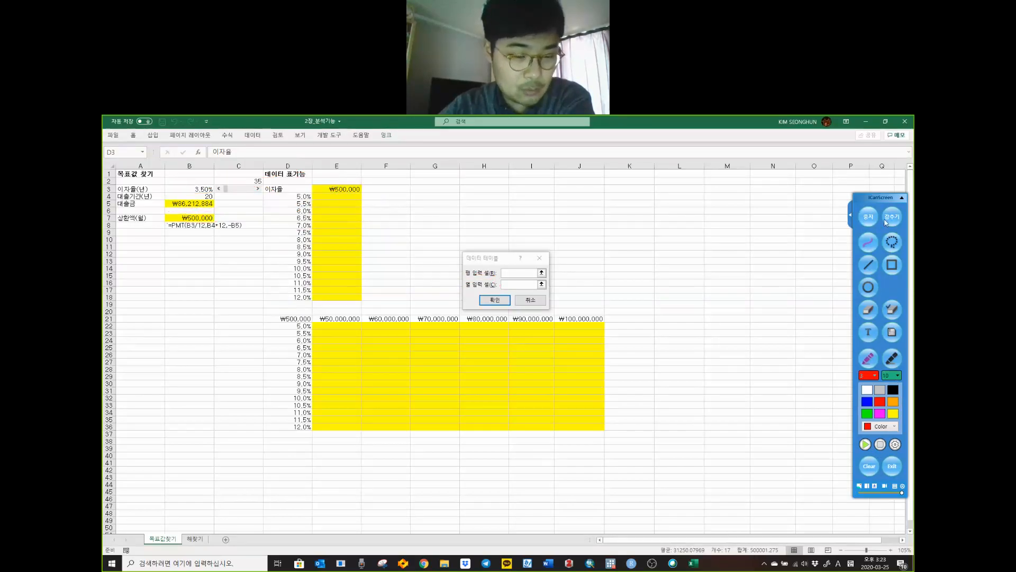
left_click(868, 217)
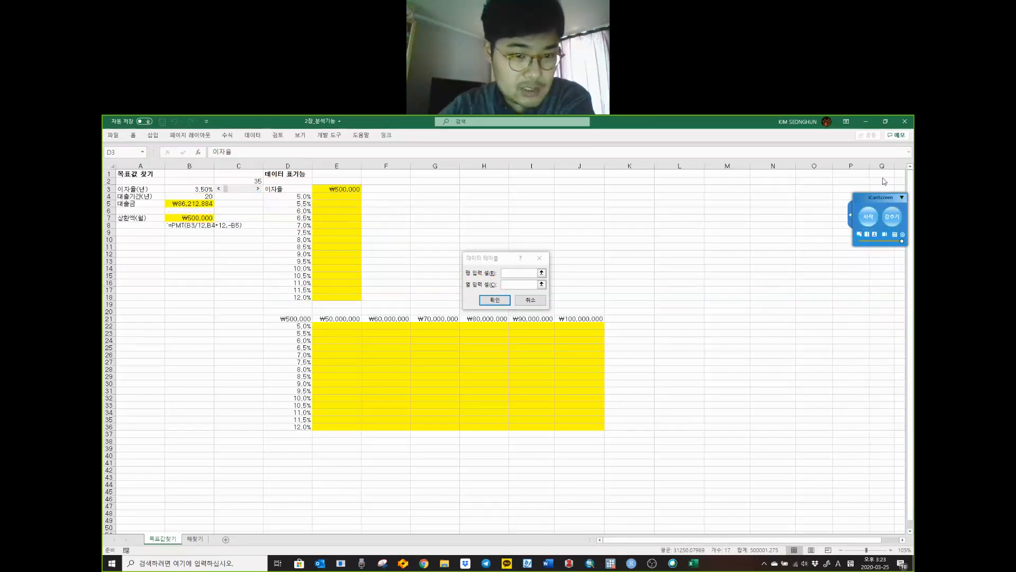
Step: Use the annual interest rate in B3 as the column input cell and create the data table
left_click(505, 285)
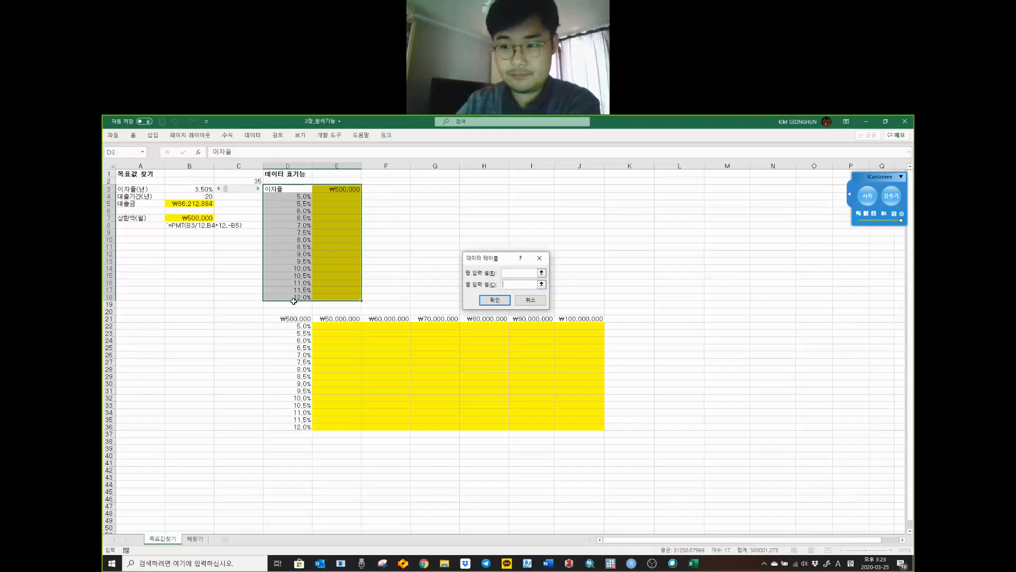
left_click(186, 188)
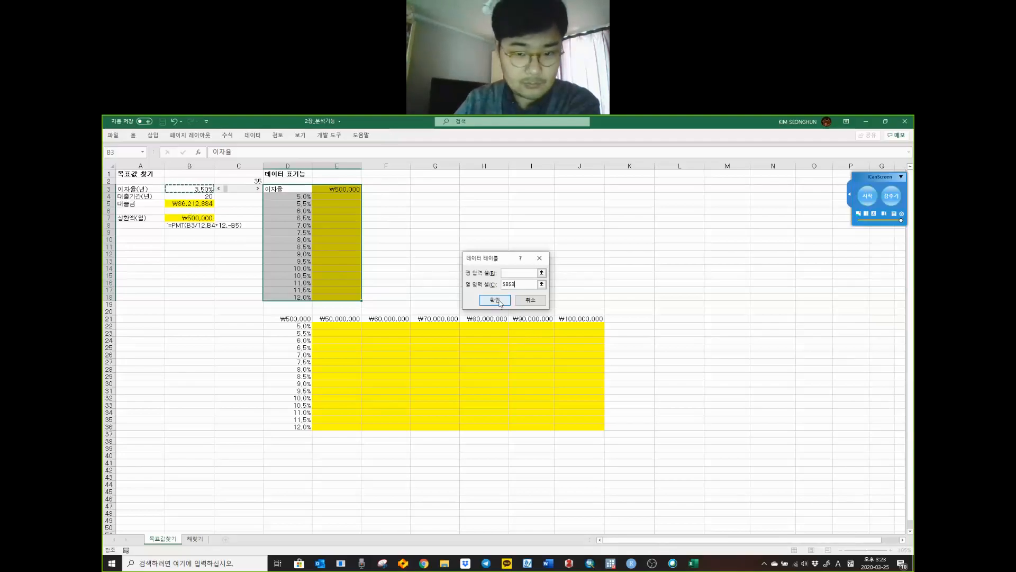
left_click(498, 300)
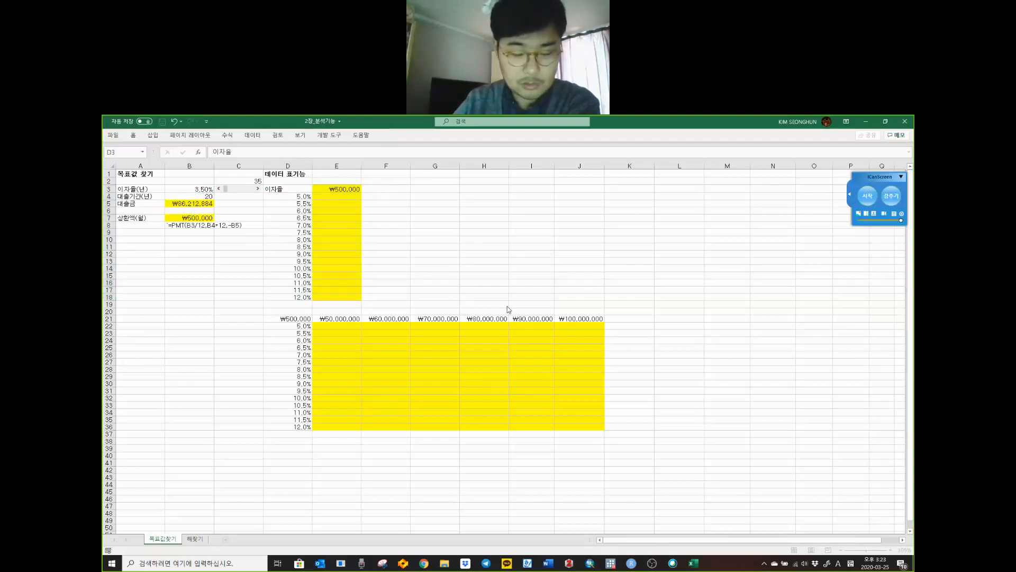
Step: Set the annual interest rate in B3 to 5%, matching the first rate in the table
left_click(306, 197)
left_click(302, 203)
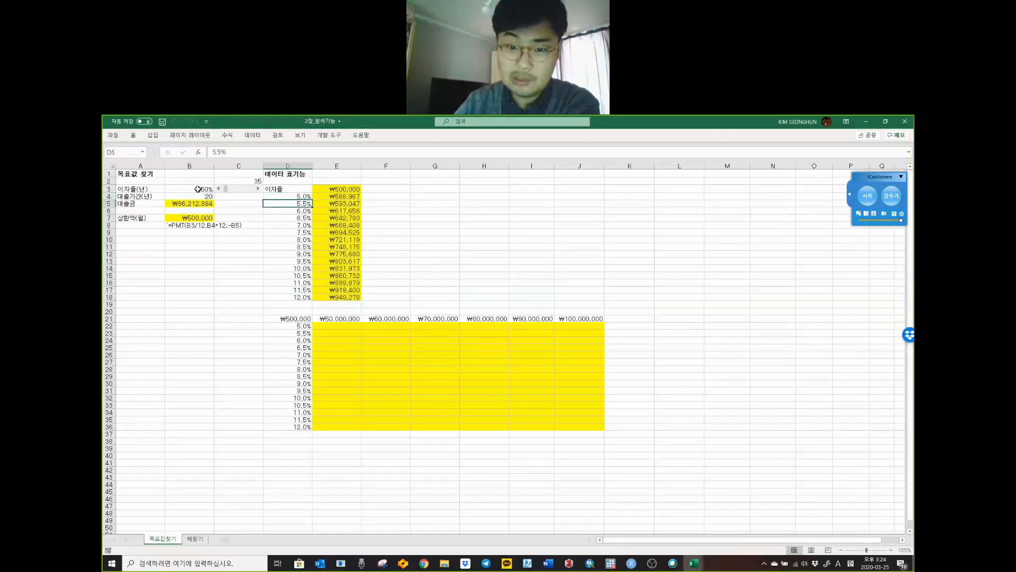
left_click(198, 189)
type("5.")
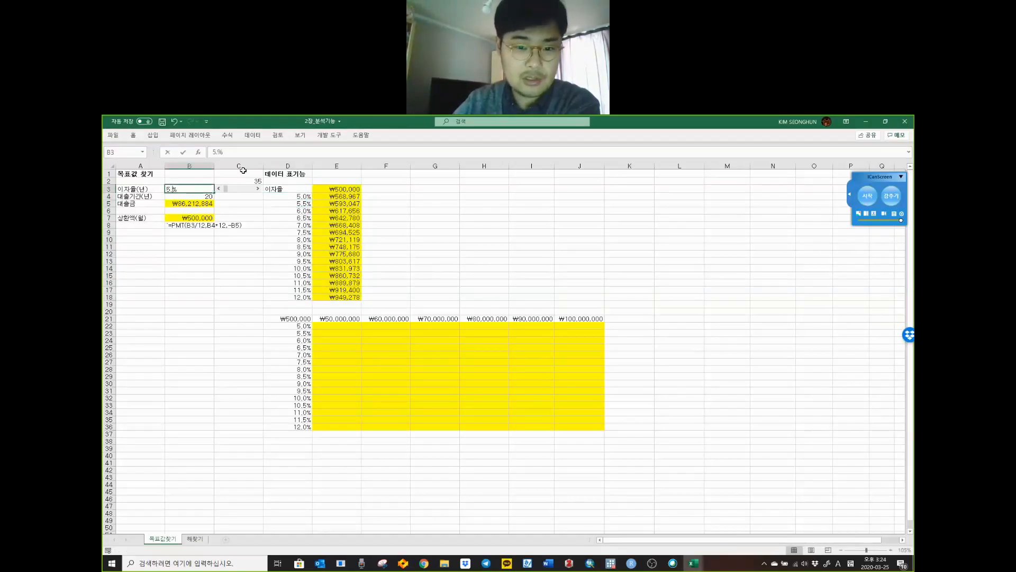
key("Return")
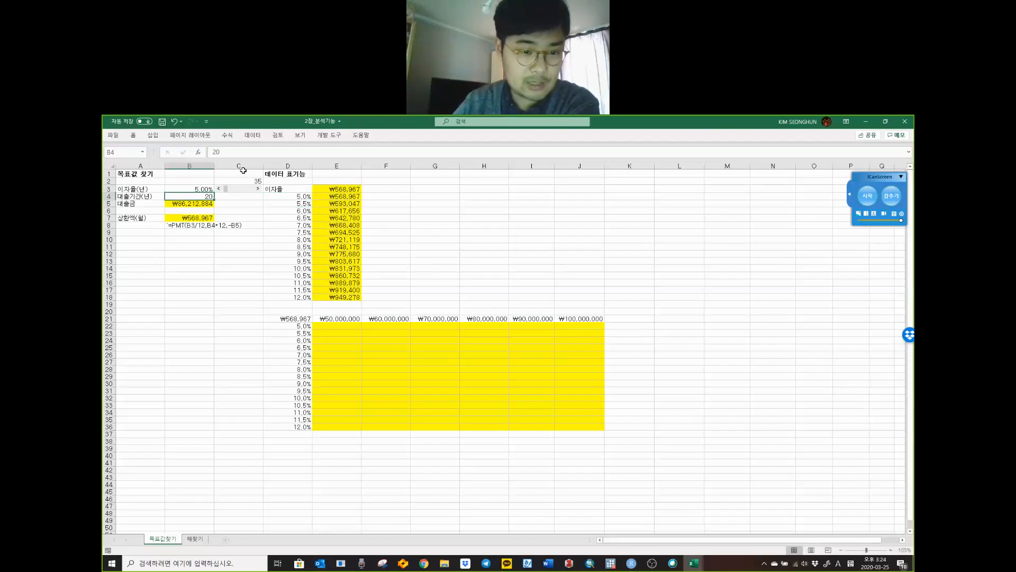
Step: Compare the monthly repayment in B7 with the linked formula in E3 and the 5.0% table result in E4
left_click(178, 218)
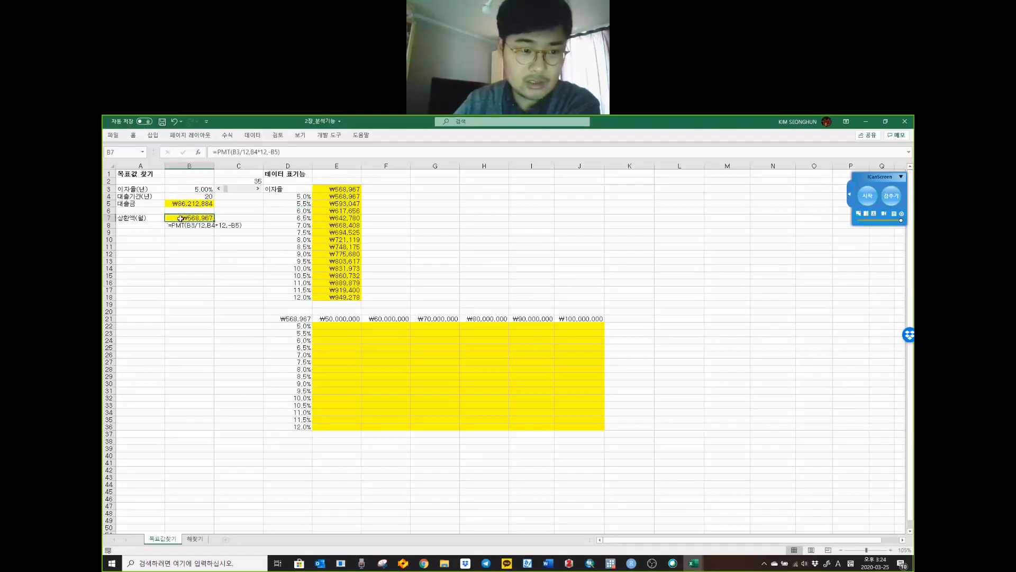
left_click(347, 189)
double_click(343, 189)
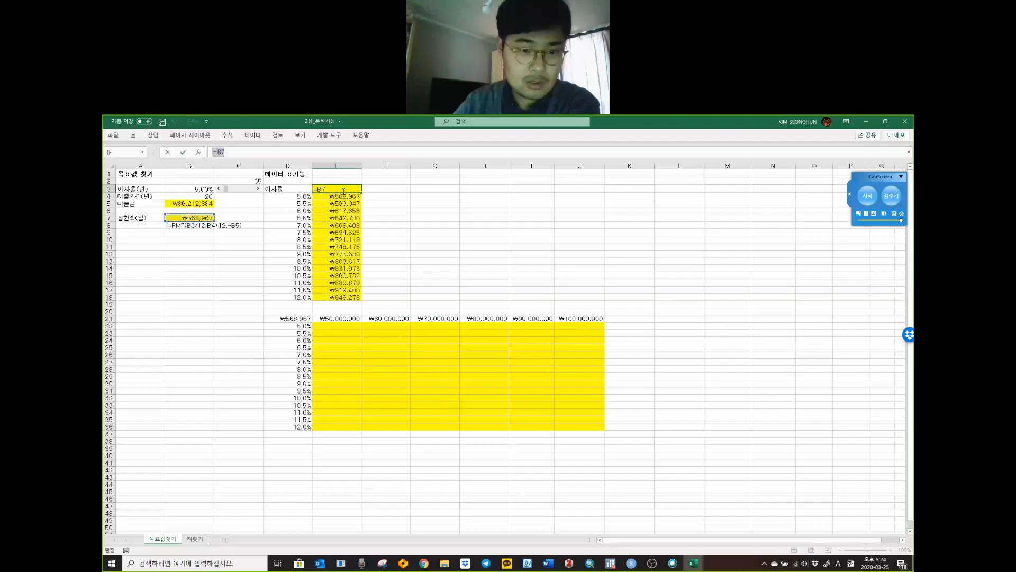
key("Escape")
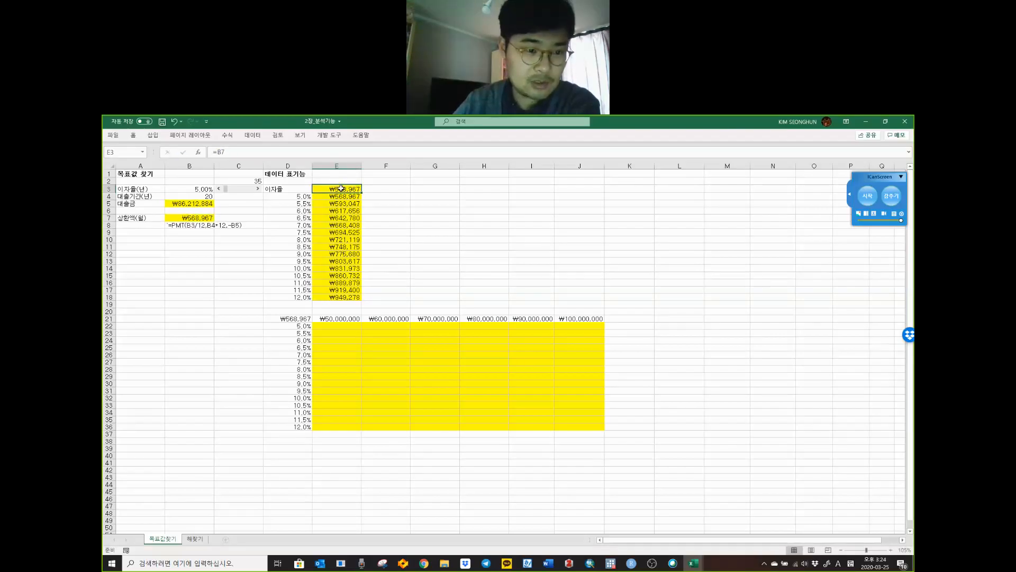
left_click(341, 196)
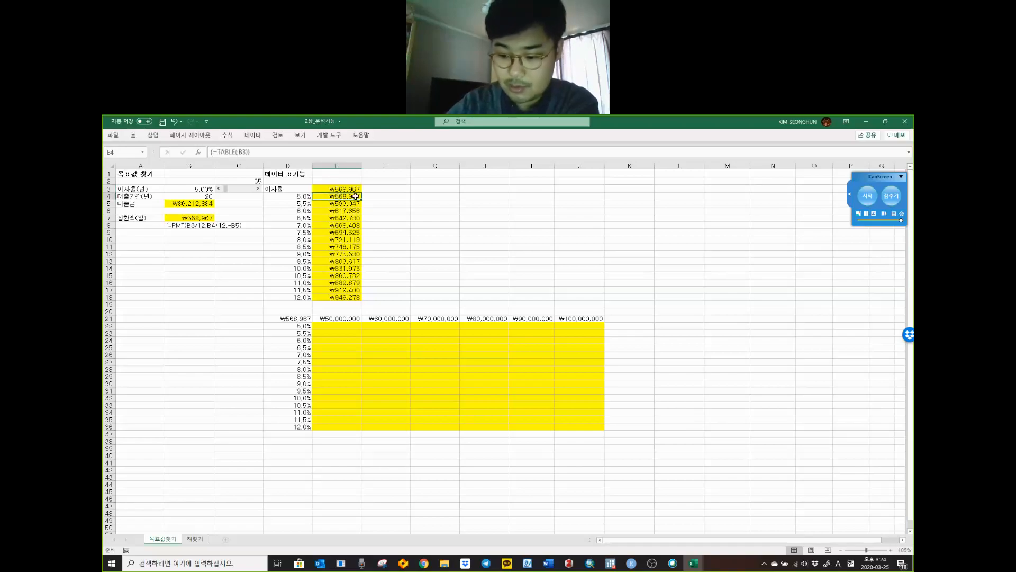
Step: Set the annual interest rate in B3 to 5.5% and compare B7 and E3 with the table result in E5
left_click(197, 189)
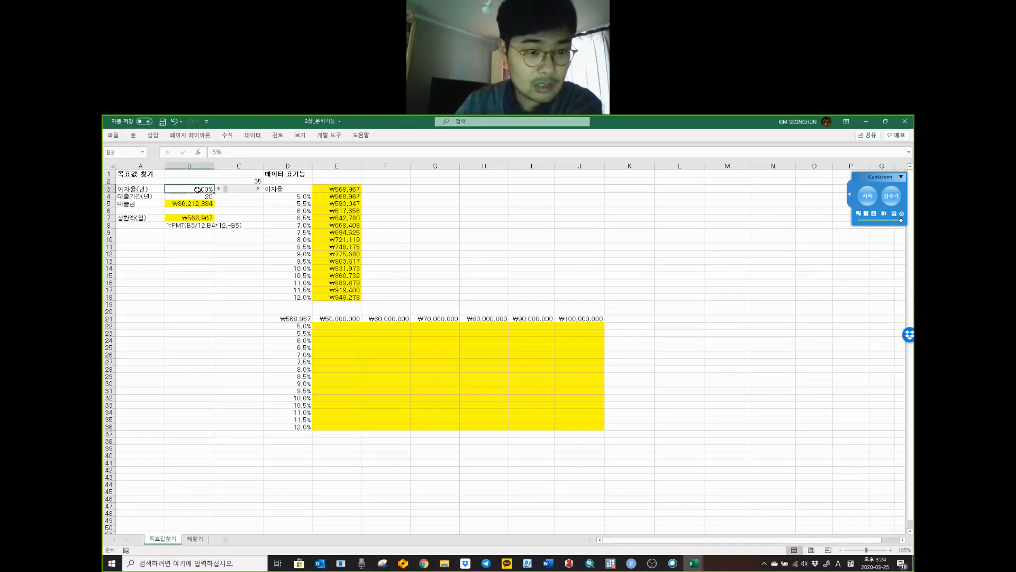
type("5.5%")
key("Return")
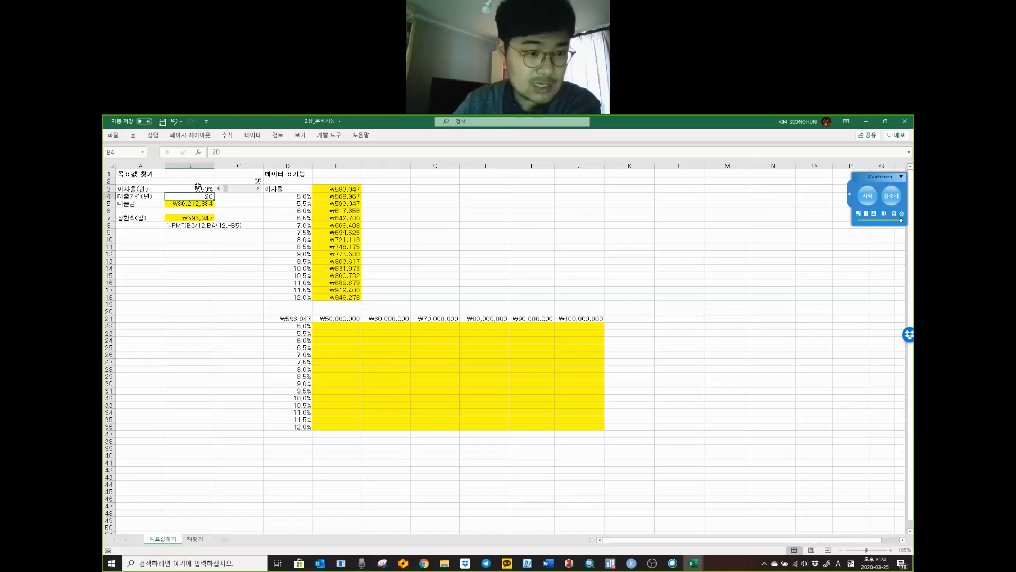
left_click(185, 218)
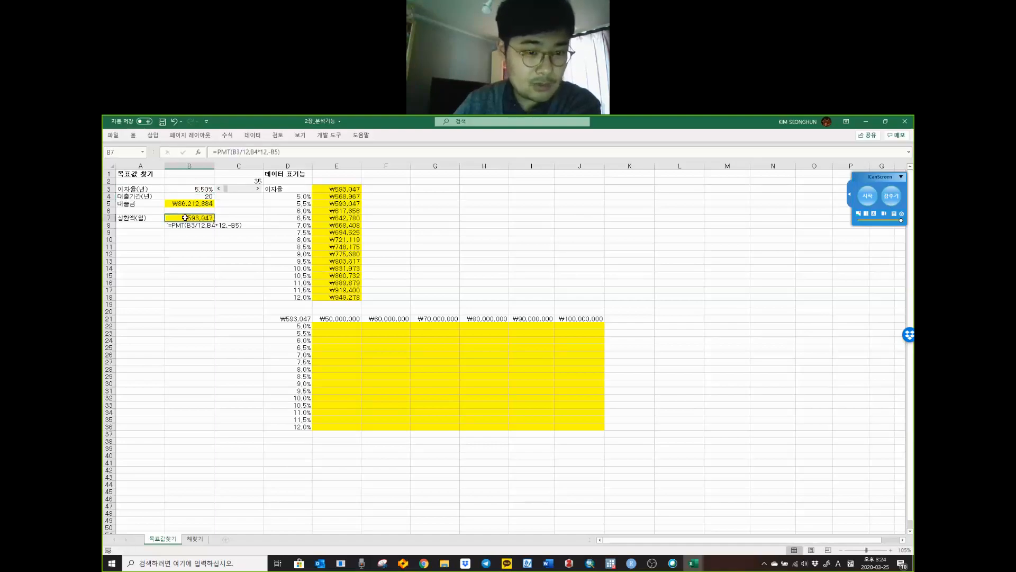
left_click(354, 189)
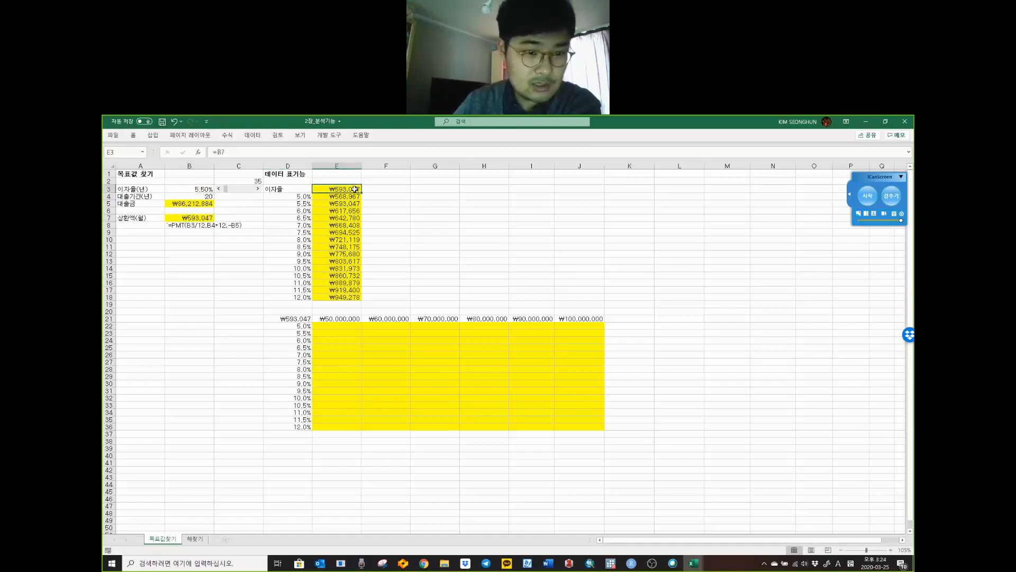
left_click(350, 202)
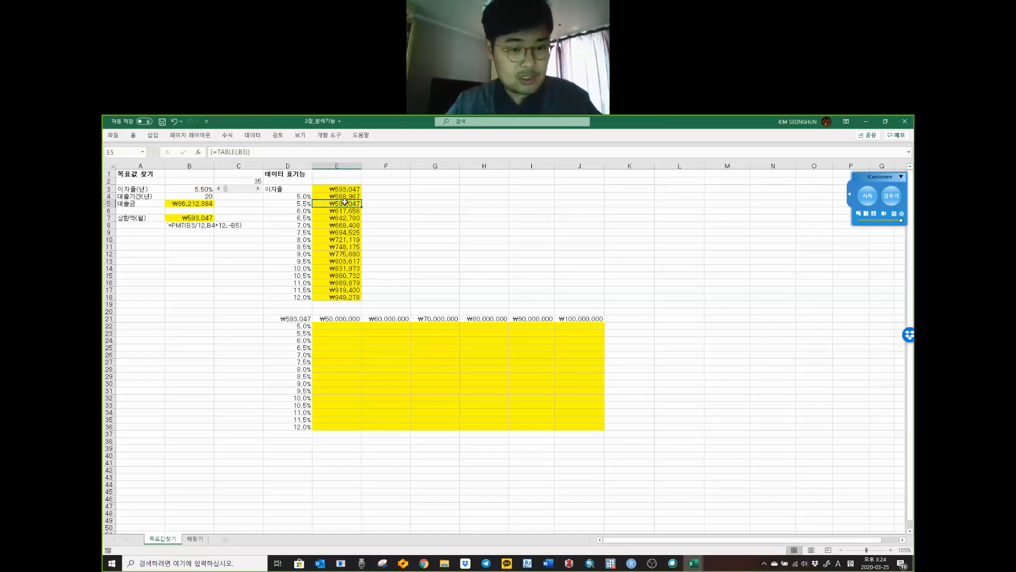
Step: Review the results in E4:E18, the loan cells B7, B3 and B5, and the two-variable table's header cells E21 and D21
left_click_drag(349, 197, 349, 298)
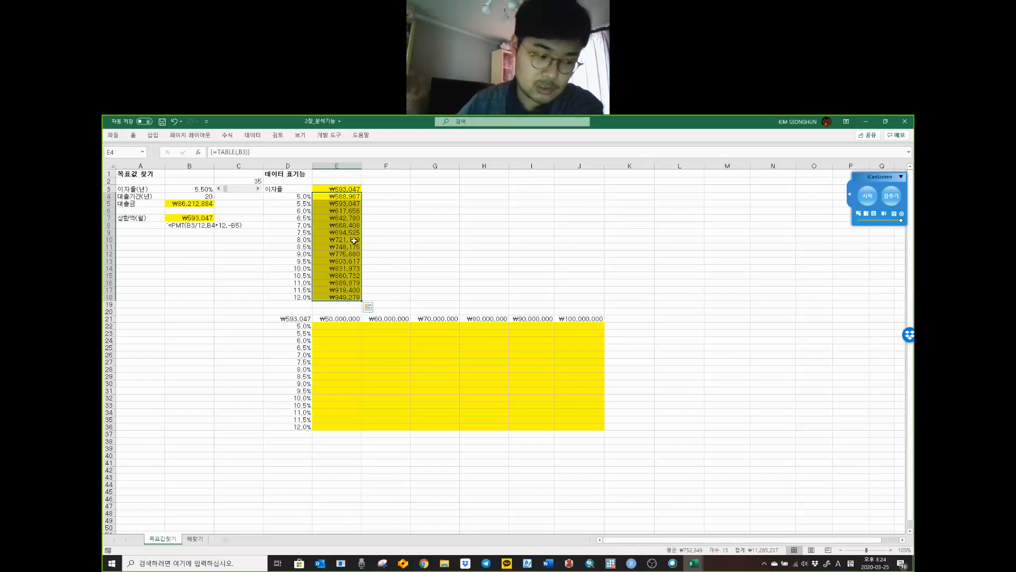
left_click(207, 218)
left_click(205, 190)
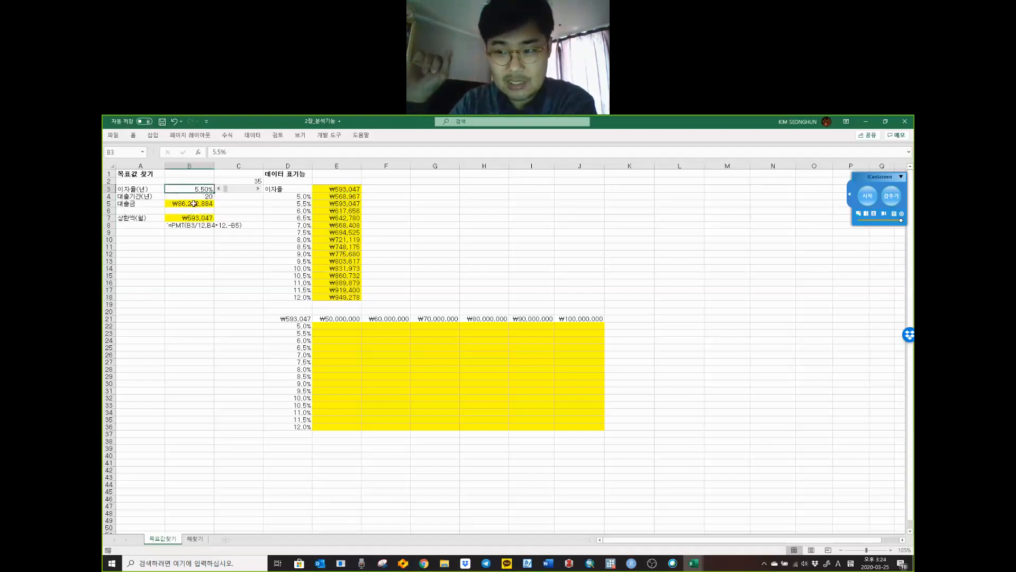
left_click(194, 204)
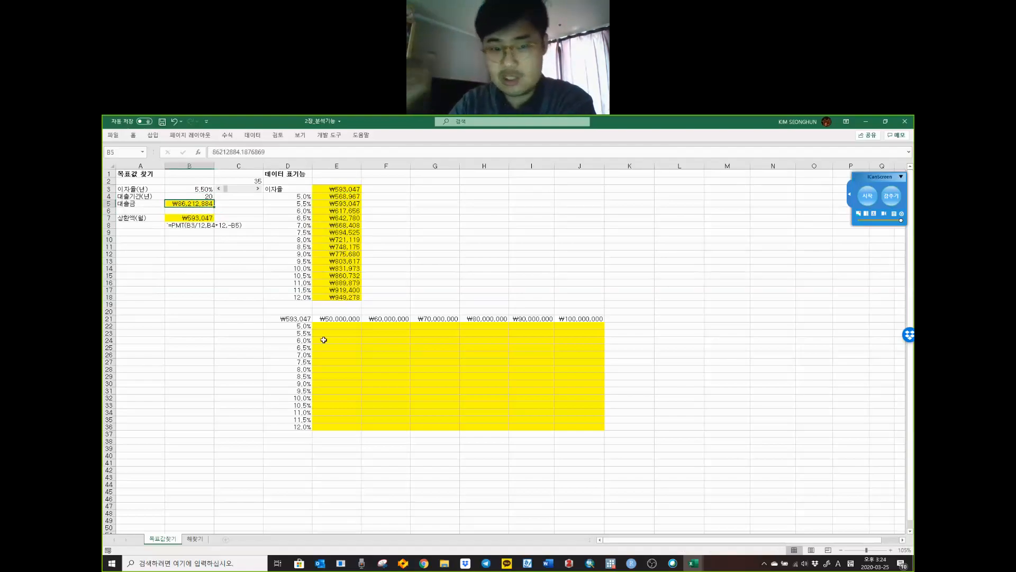
left_click(321, 319)
left_click(302, 318)
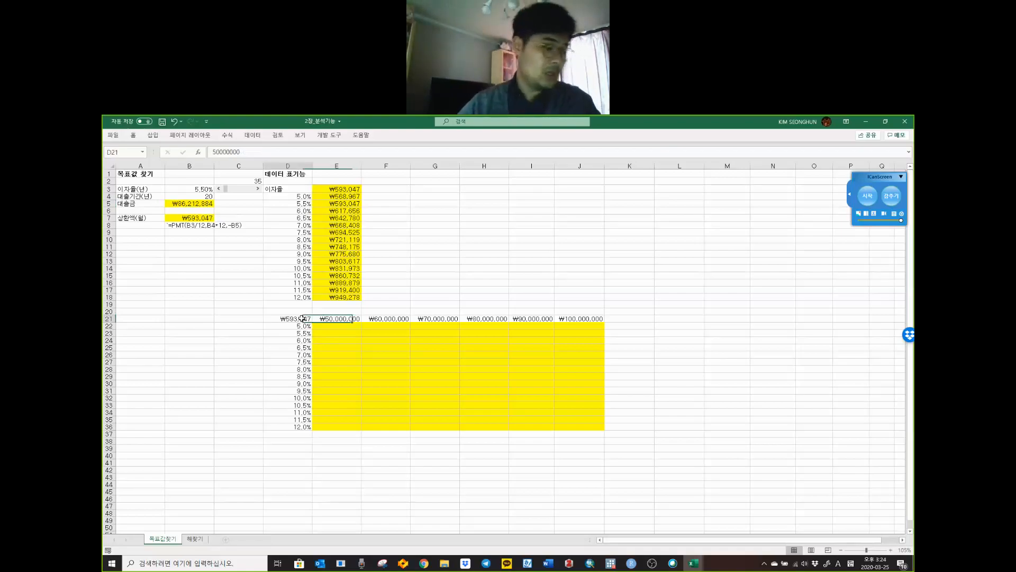
Step: Compare the loan amounts across row 21 of the two-variable table with the loan amount in B5
left_click(323, 318)
left_click(397, 322)
left_click(432, 319)
left_click(476, 318)
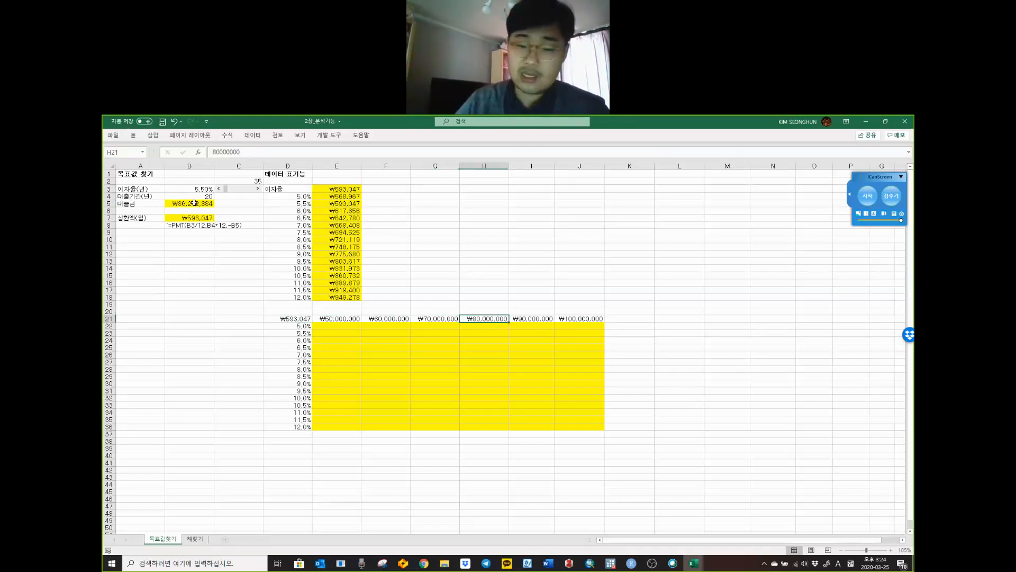
left_click(195, 202)
left_click(347, 323)
left_click(412, 327)
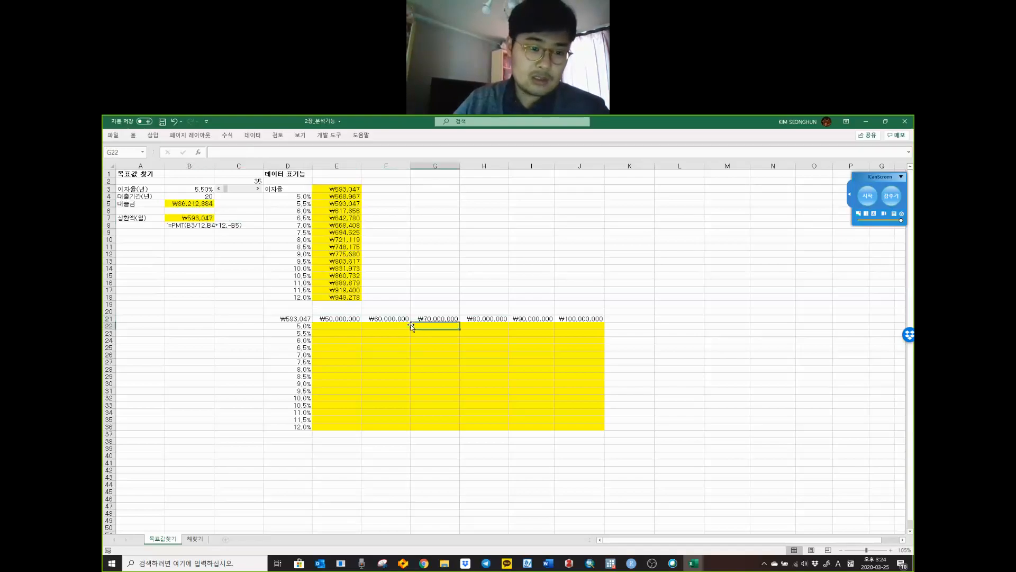
left_click(399, 322)
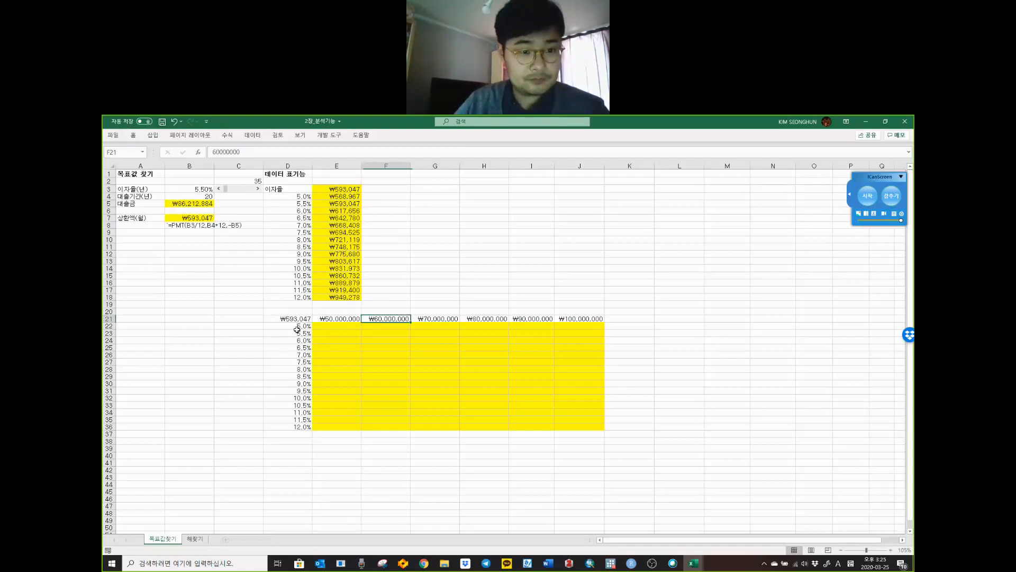
Step: Examine the interest rates in D22:D36, the formula cell D21 and the loan amounts in E21:J21
left_click_drag(302, 196, 300, 424)
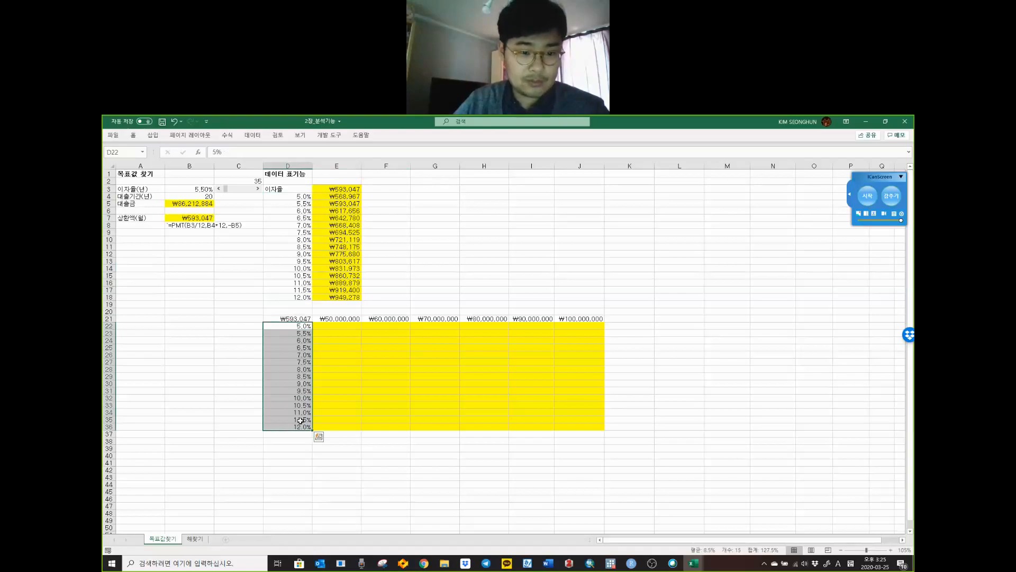
left_click(303, 319)
left_click(328, 319)
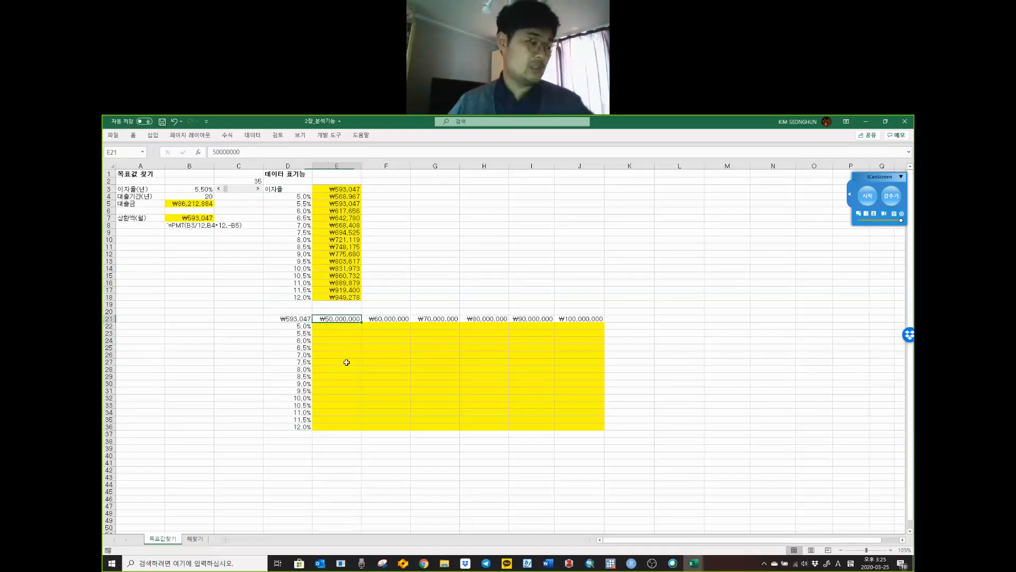
left_click_drag(344, 318, 582, 319)
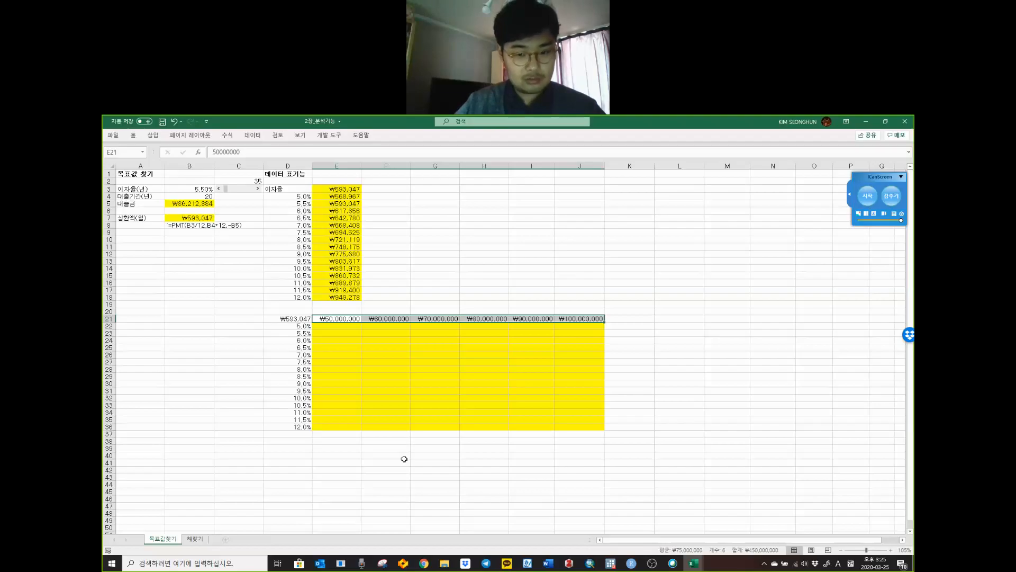
left_click(344, 318)
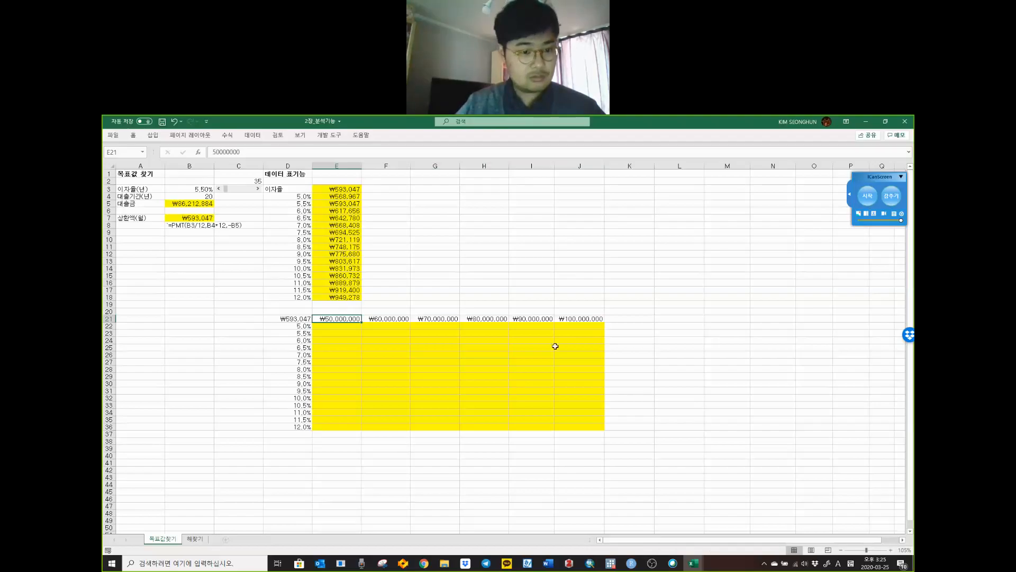
left_click(585, 321)
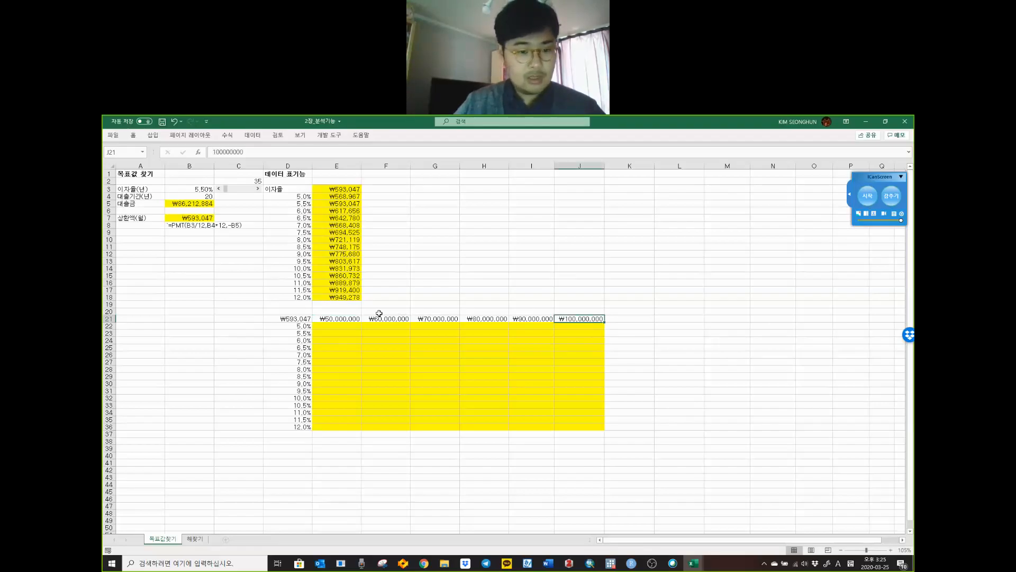
Step: Create a two-variable data table over D21:J36 with B5 as the row input cell and B3 as the column input cell
left_click_drag(301, 320, 589, 430)
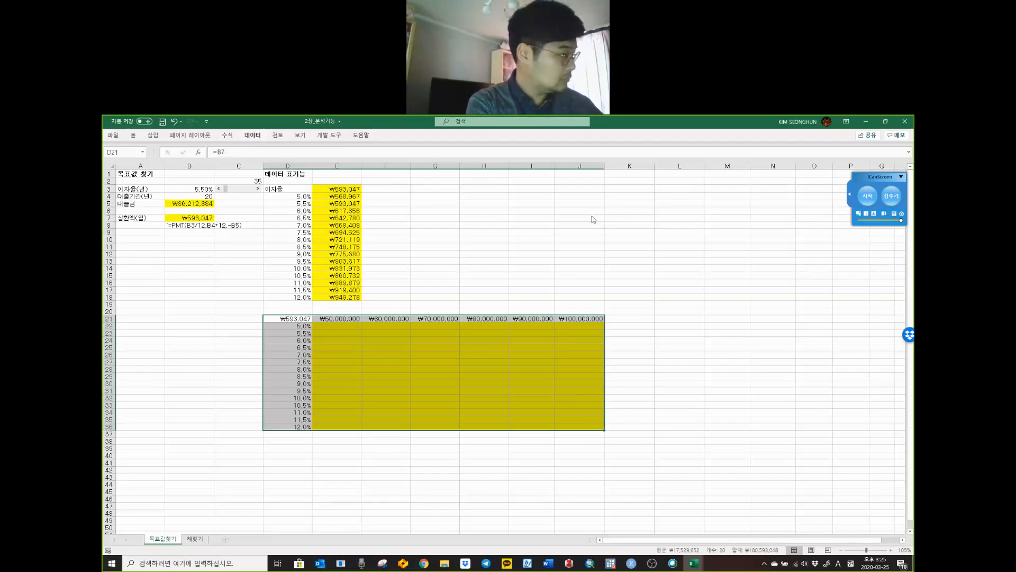
left_click(622, 171)
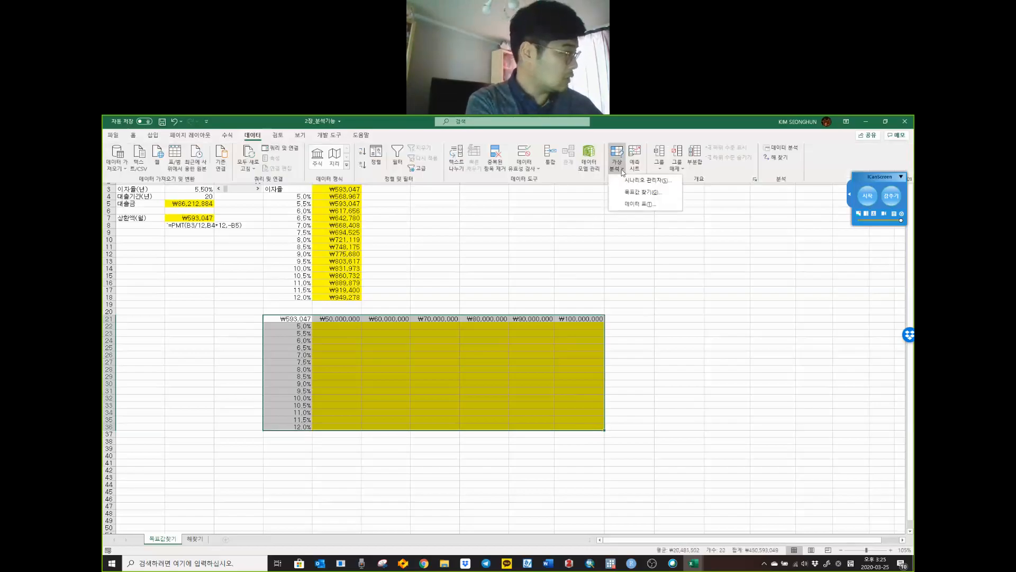
left_click(636, 206)
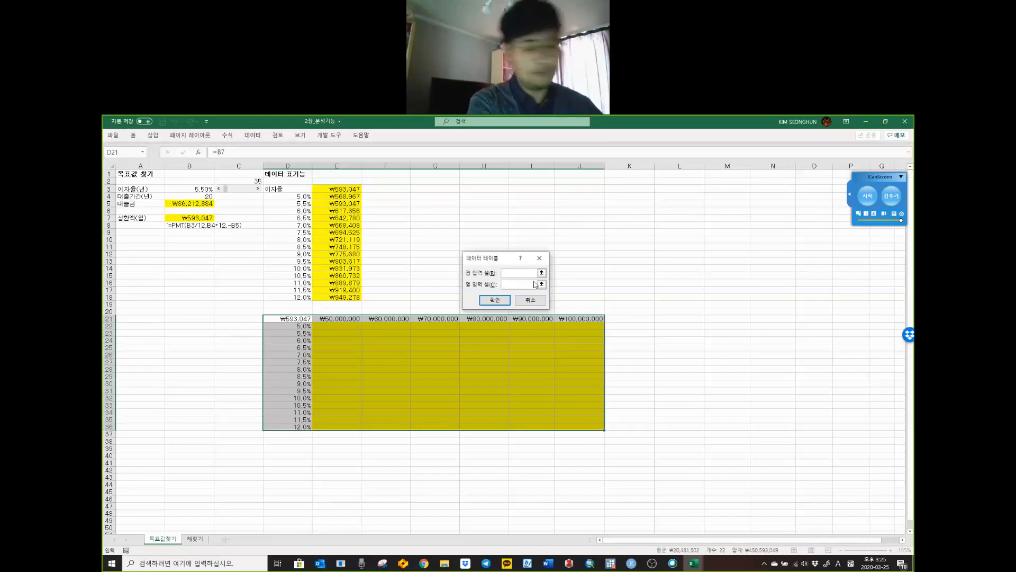
left_click(527, 285)
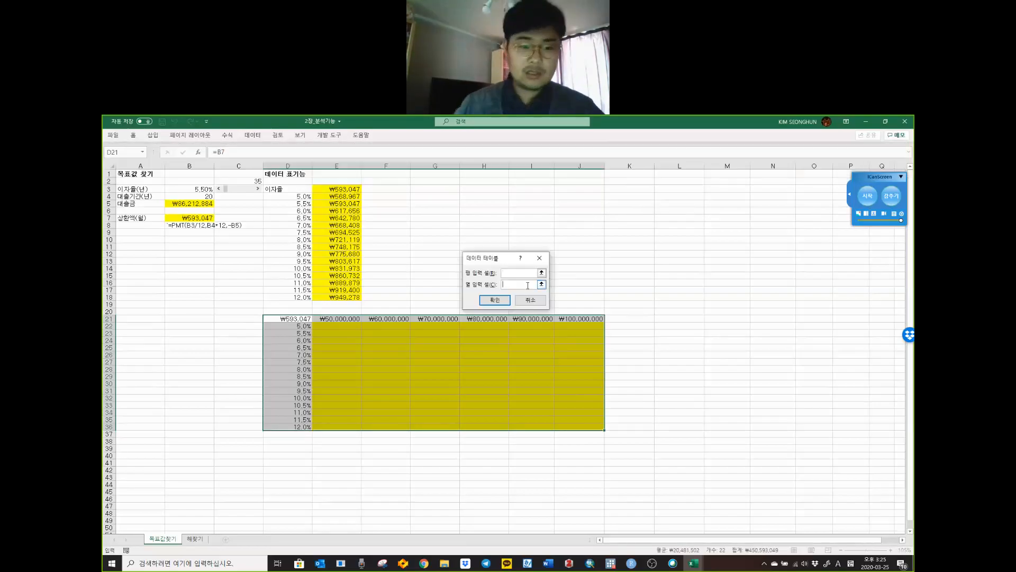
left_click(195, 189)
left_click(512, 272)
left_click(195, 206)
left_click(496, 300)
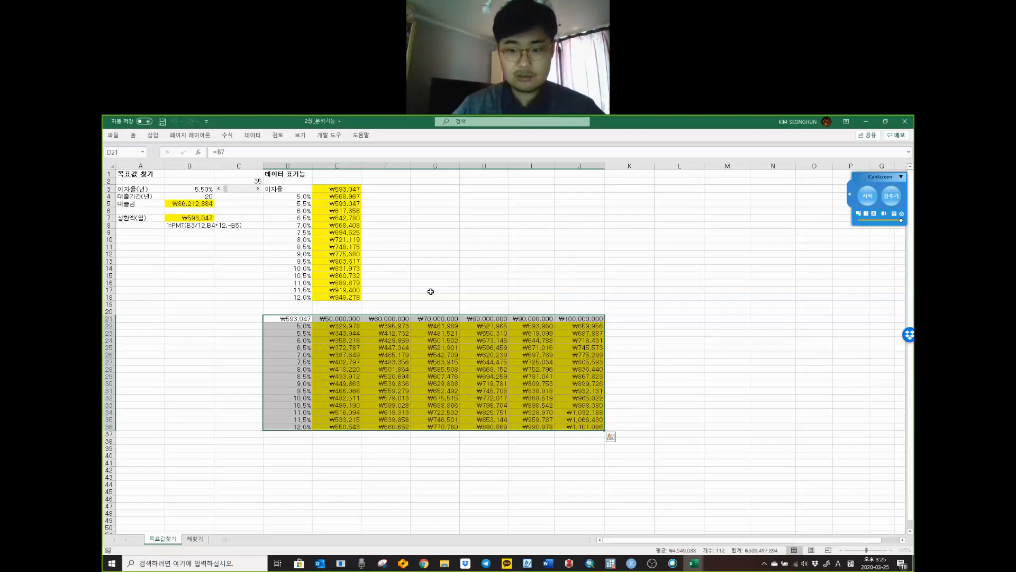
left_click(297, 317)
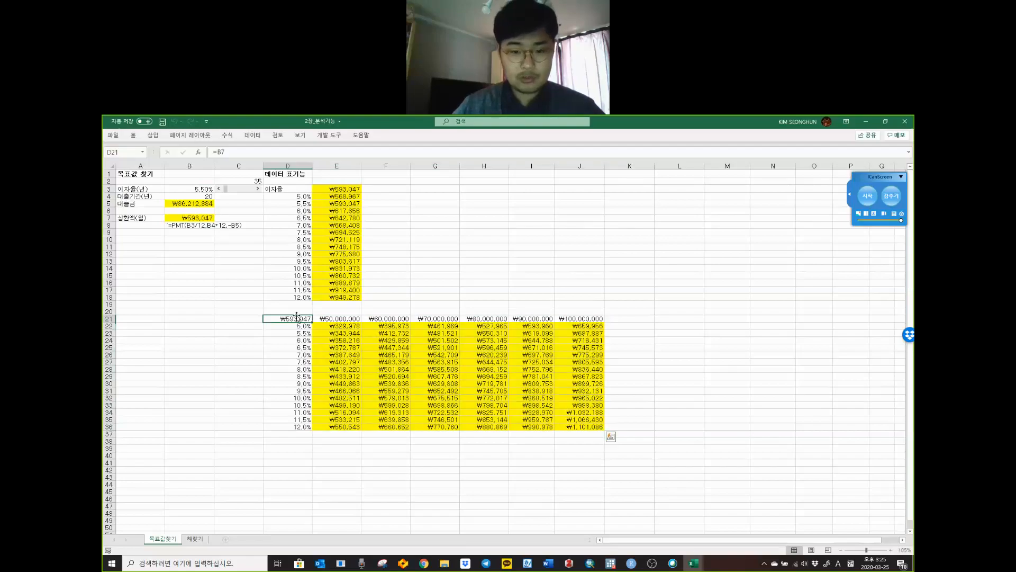
double_click(297, 318)
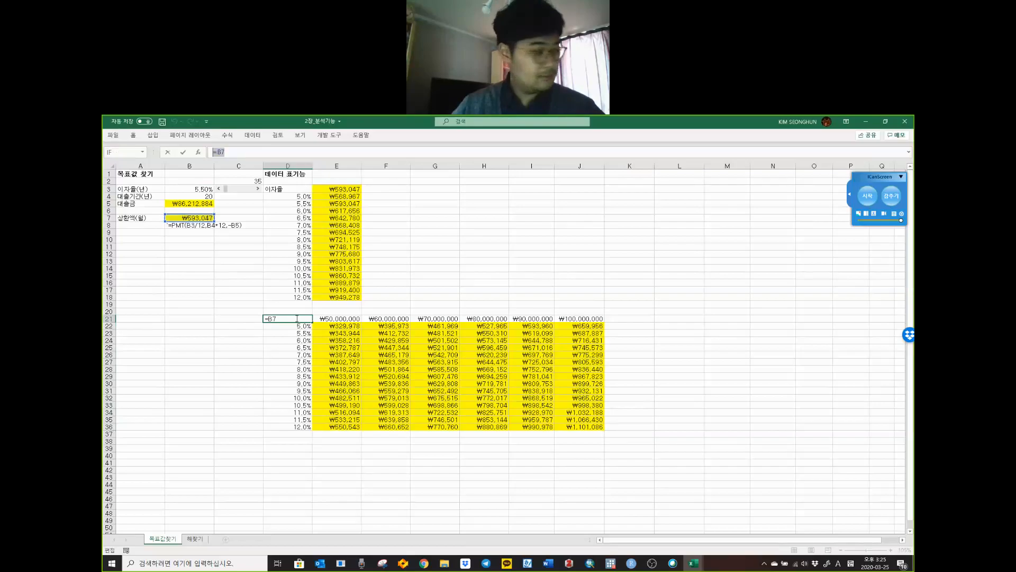
left_click(335, 319)
key("Return")
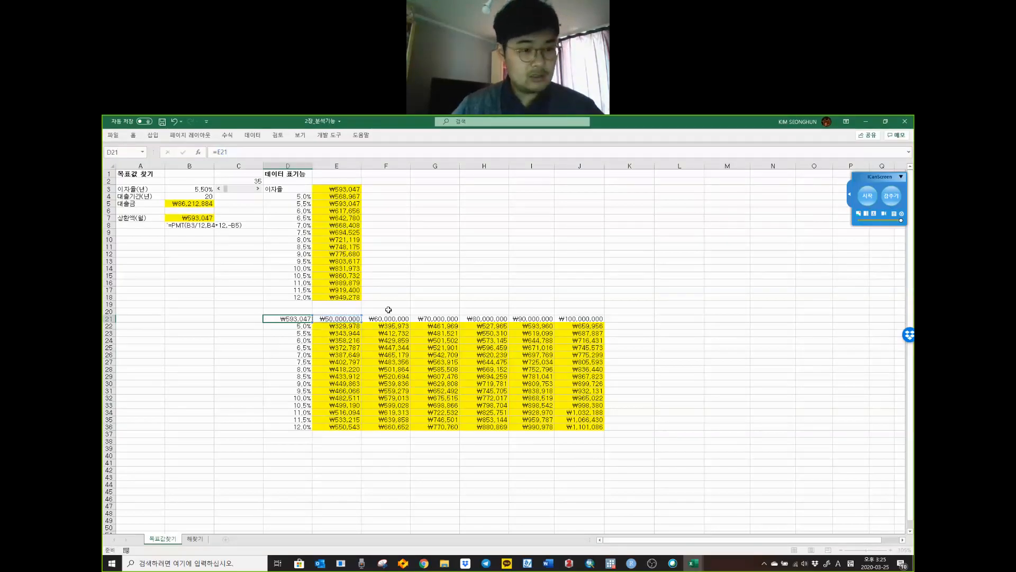
Step: Check the E22 repayment for 5.0% and ₩50,000,000 together with the loan term in A4:B4
left_click(305, 330)
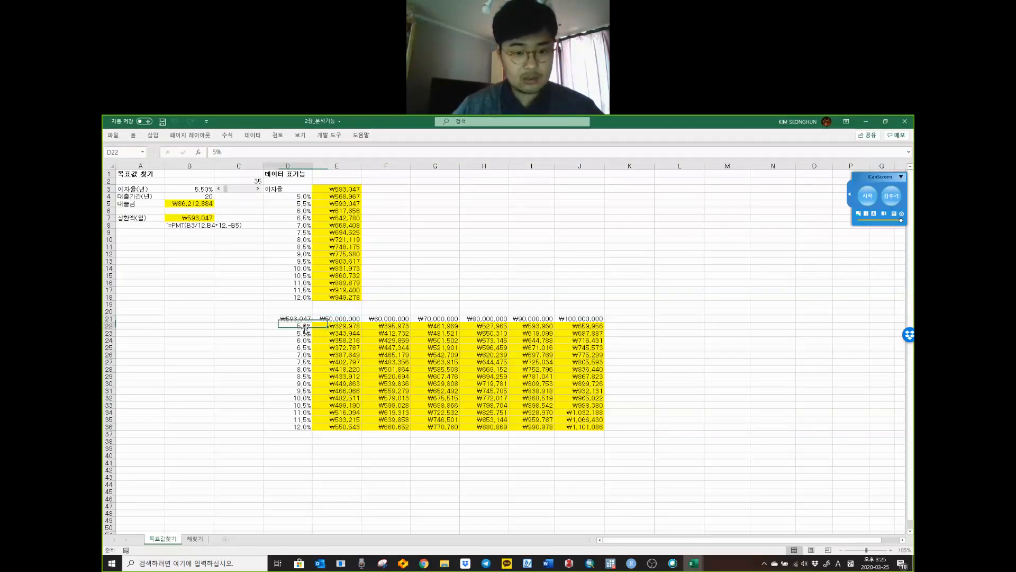
left_click(333, 329)
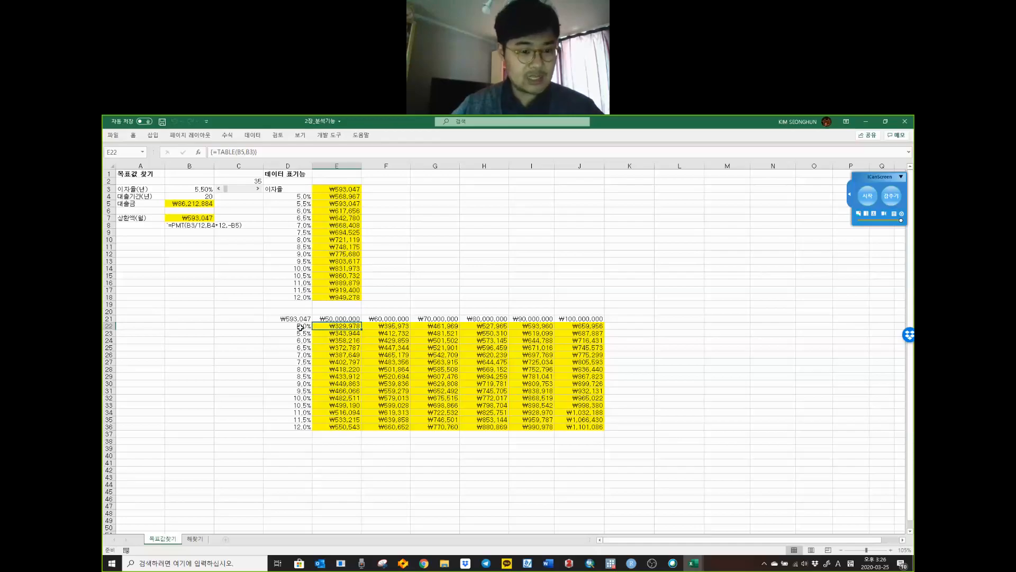
left_click_drag(145, 195, 183, 197)
left_click(354, 326)
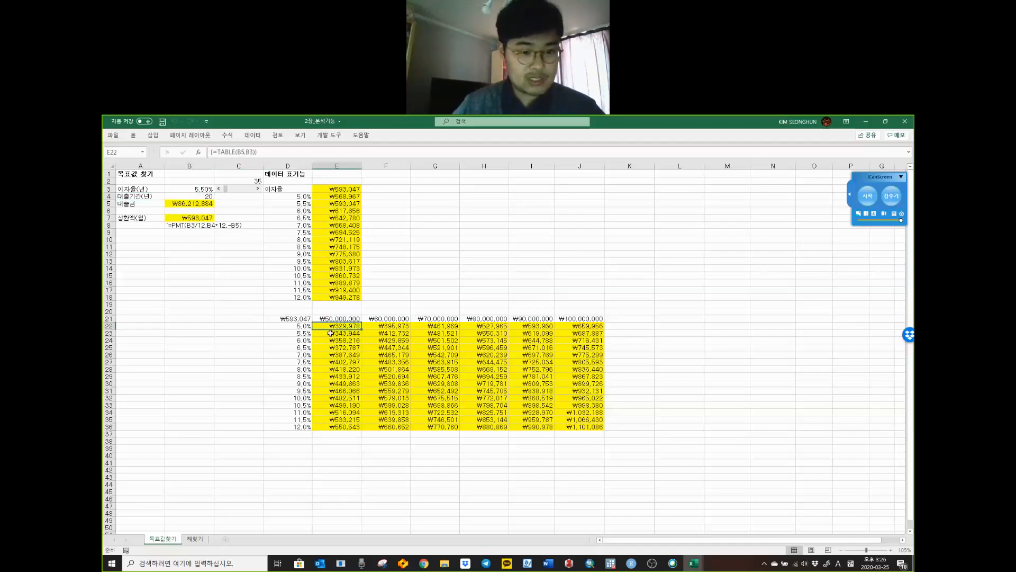
Step: Trace the I33 repayment to its loan amount in column I and rate in row 33, and review results E22:J36
left_click(525, 403)
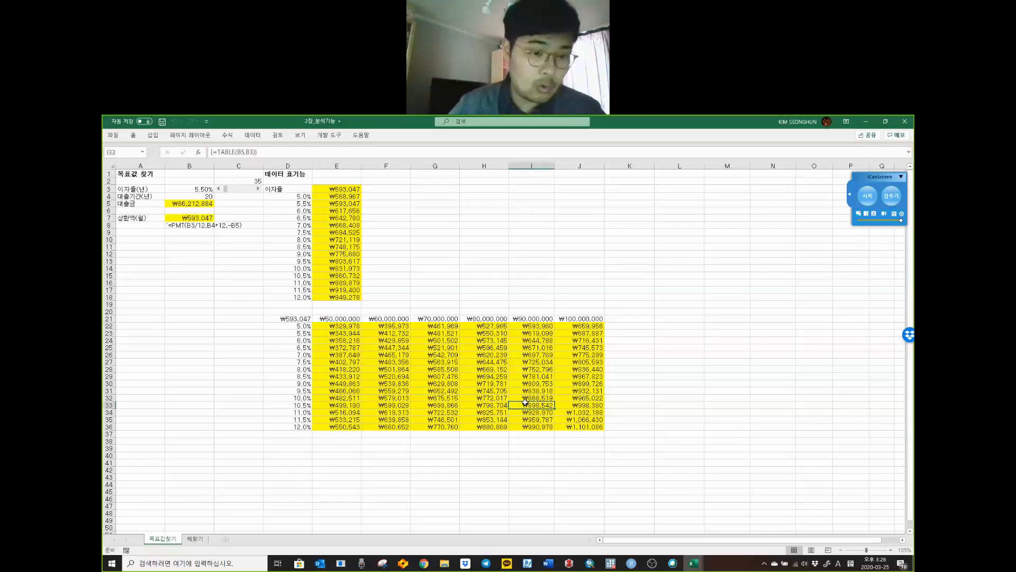
left_click(541, 167)
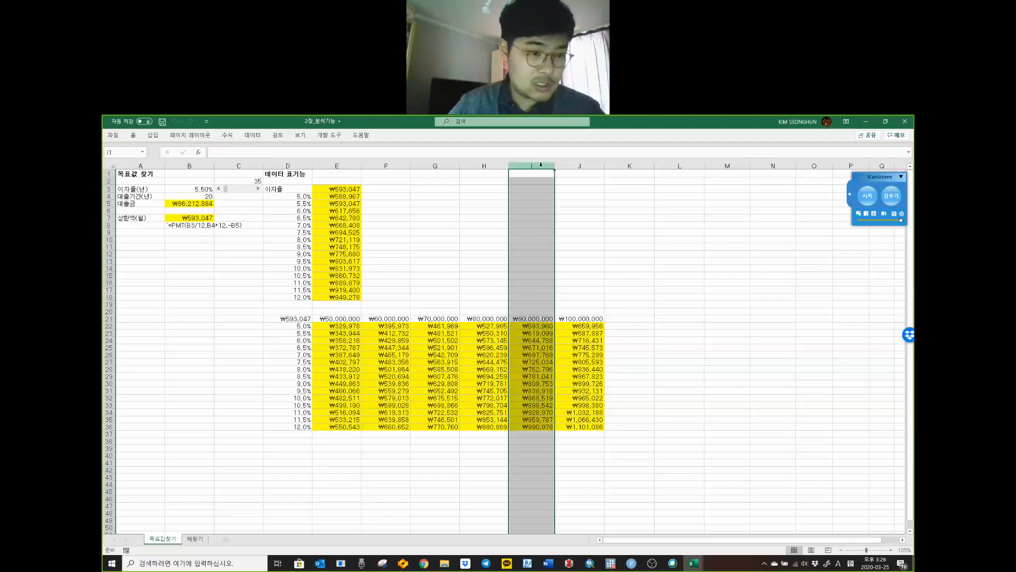
left_click(538, 405)
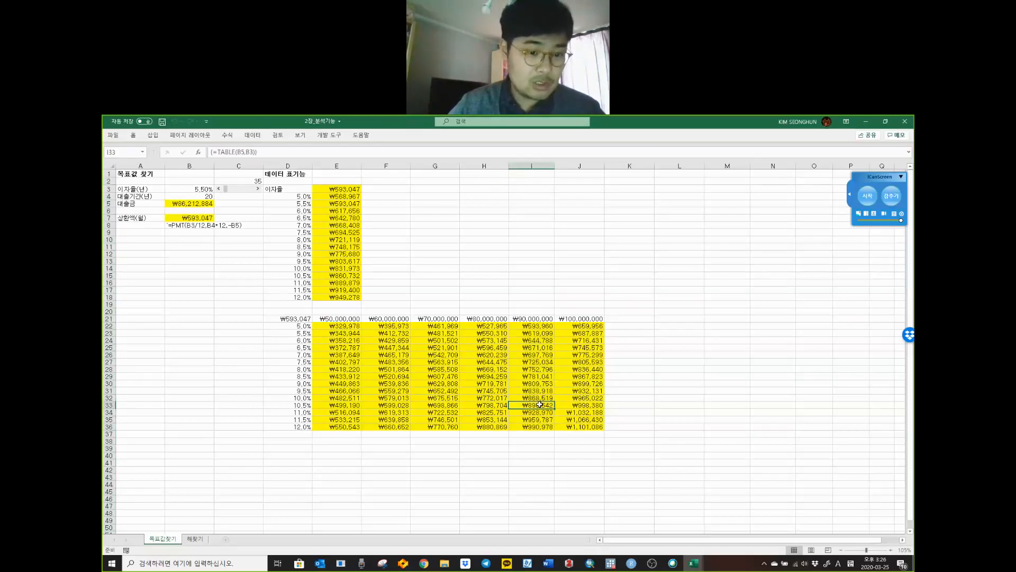
left_click(108, 405)
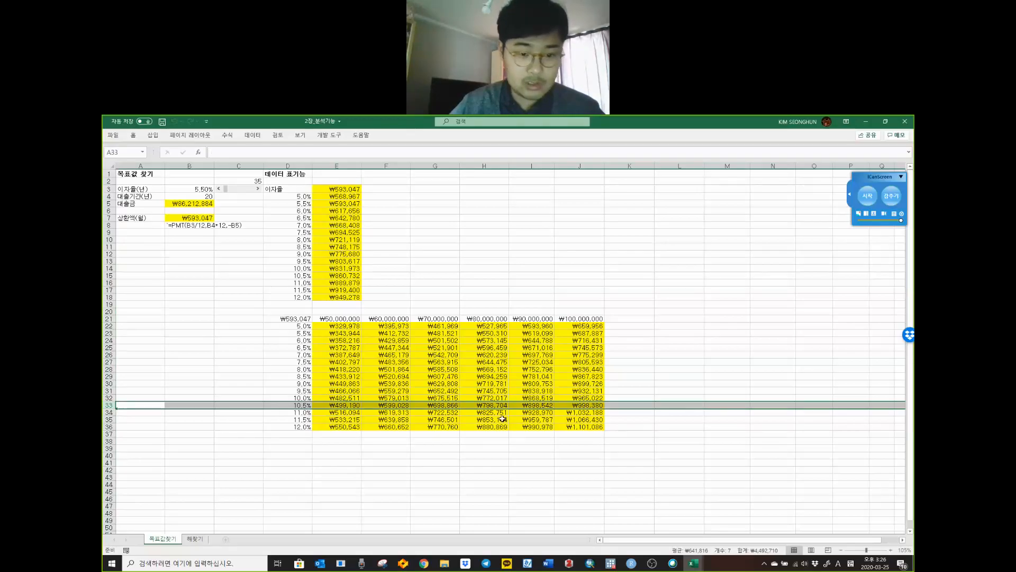
left_click(521, 405)
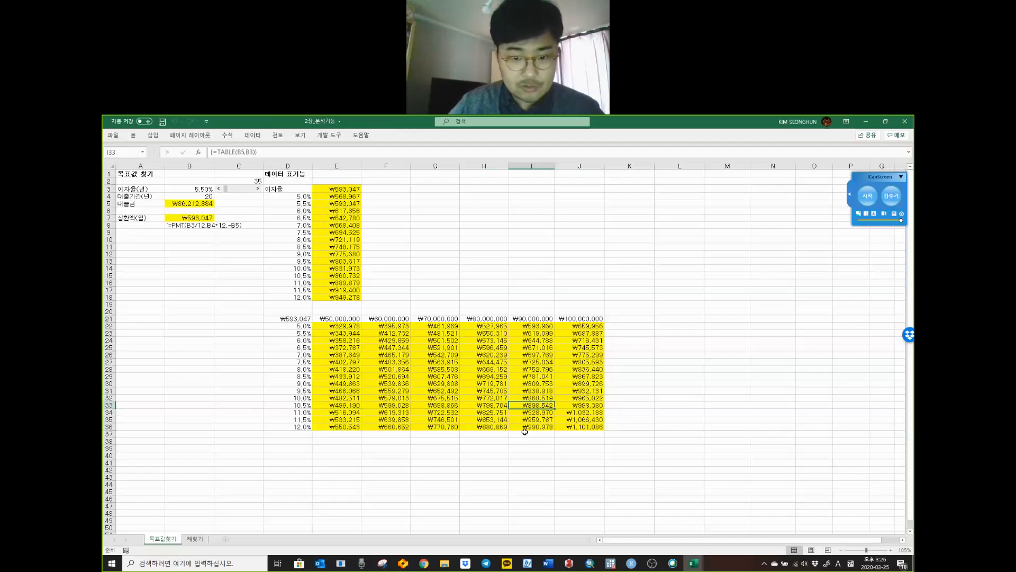
left_click_drag(586, 428, 323, 324)
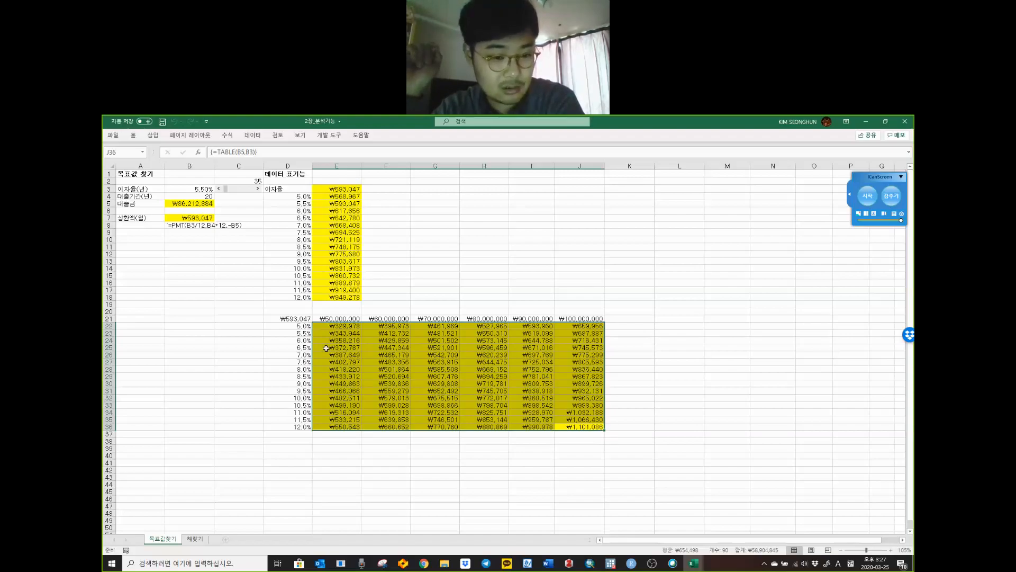
Step: Revisit the model on the 해찾기 sheet and return to the 목표값찾기 sheet
left_click(195, 539)
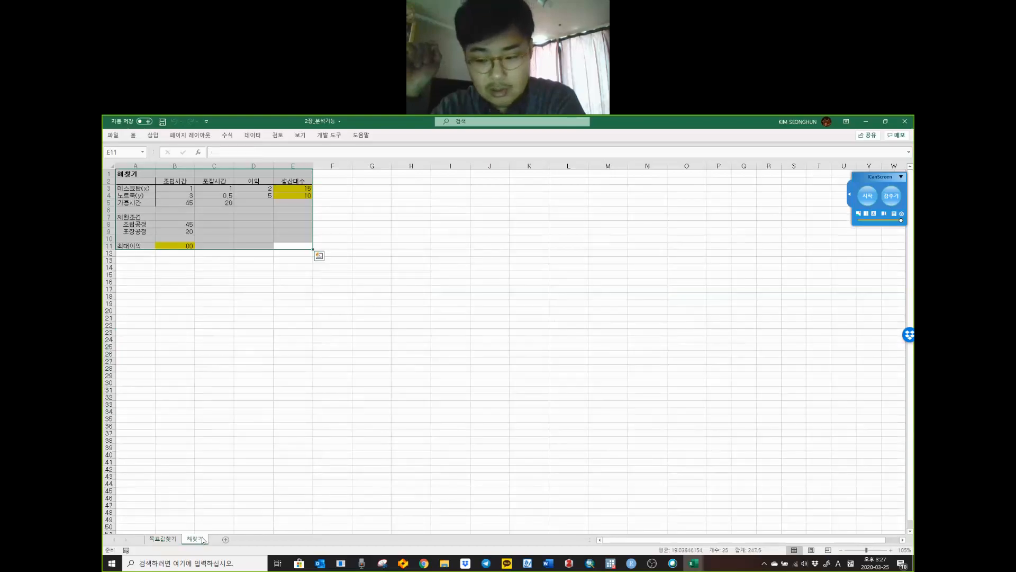
left_click(236, 410)
left_click(259, 350)
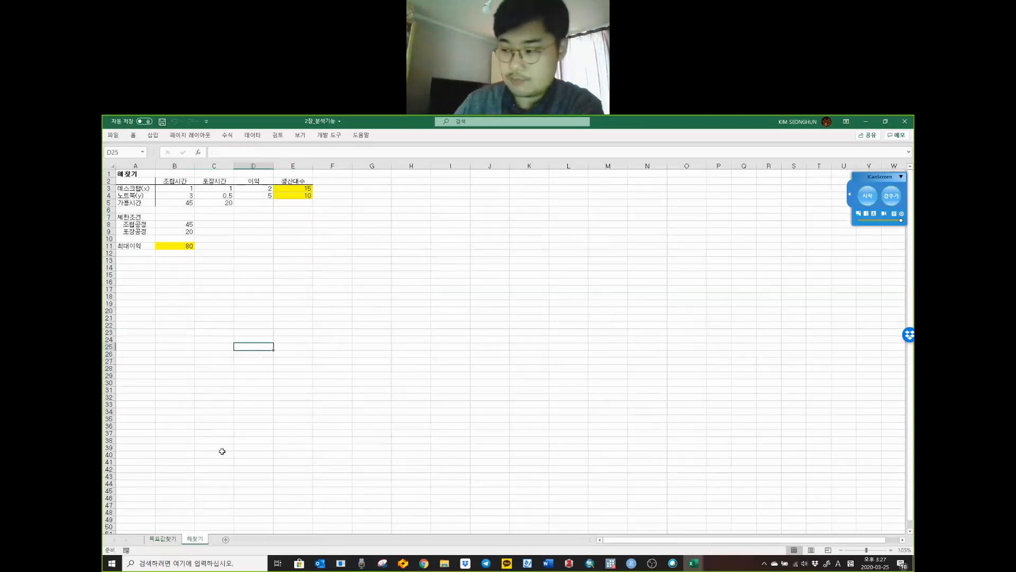
left_click(162, 539)
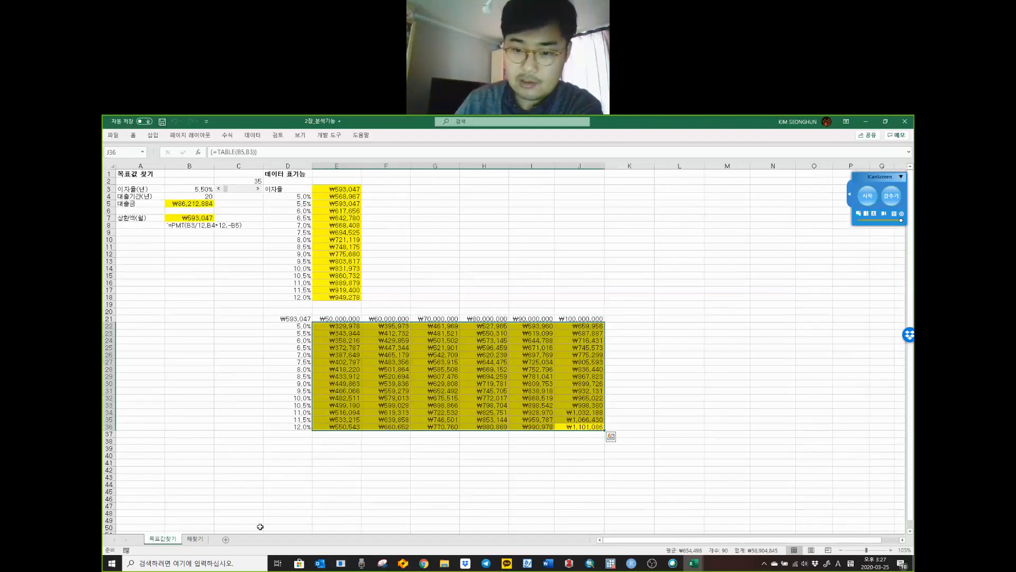
left_click(195, 540)
left_click(162, 539)
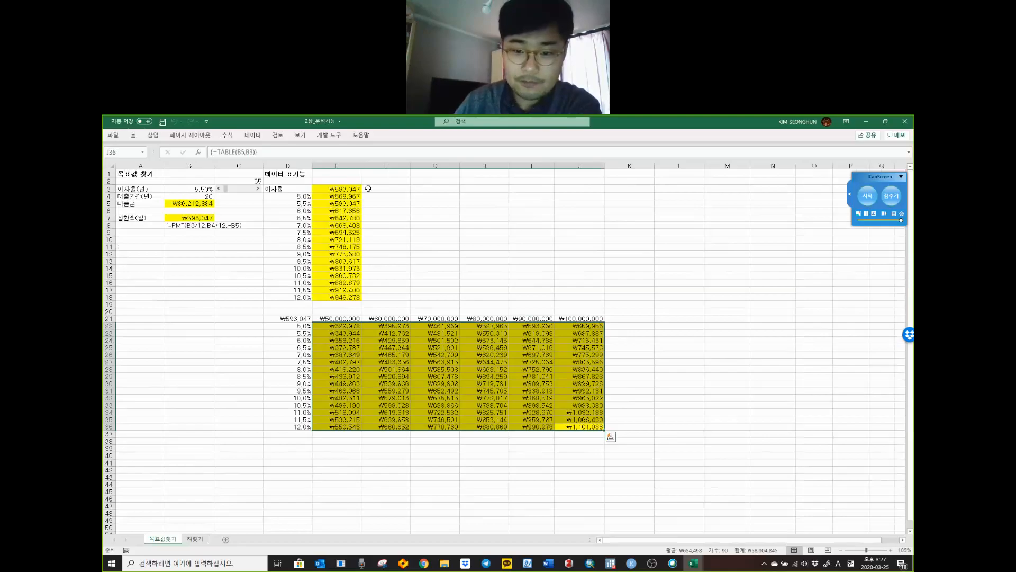
Step: Review the two-variable table in D21:J36 and the loan inputs and repayment in A3:B7
left_click_drag(348, 189, 587, 425)
key("shift+Return")
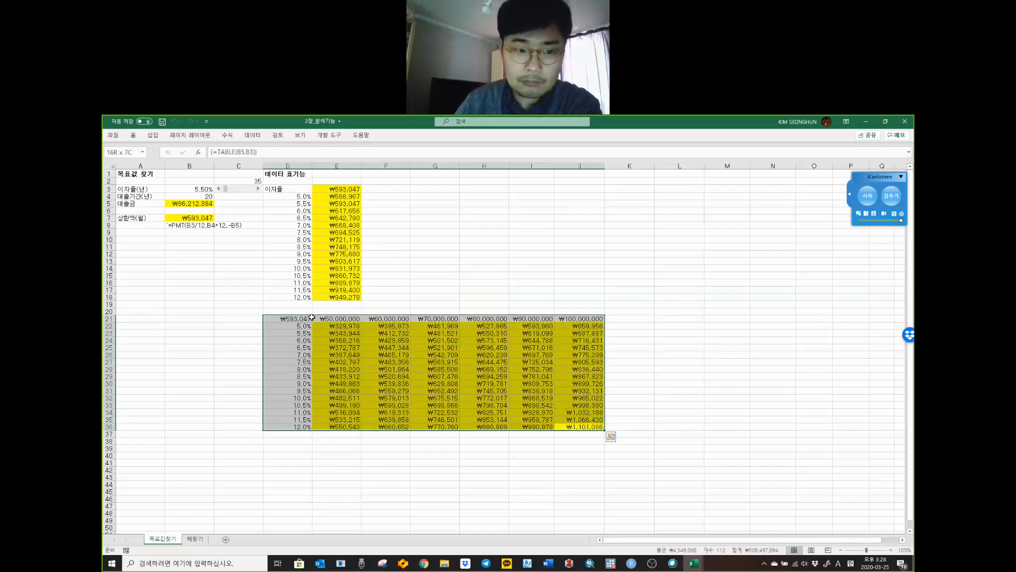
left_click_drag(212, 217, 148, 190)
left_click(142, 241)
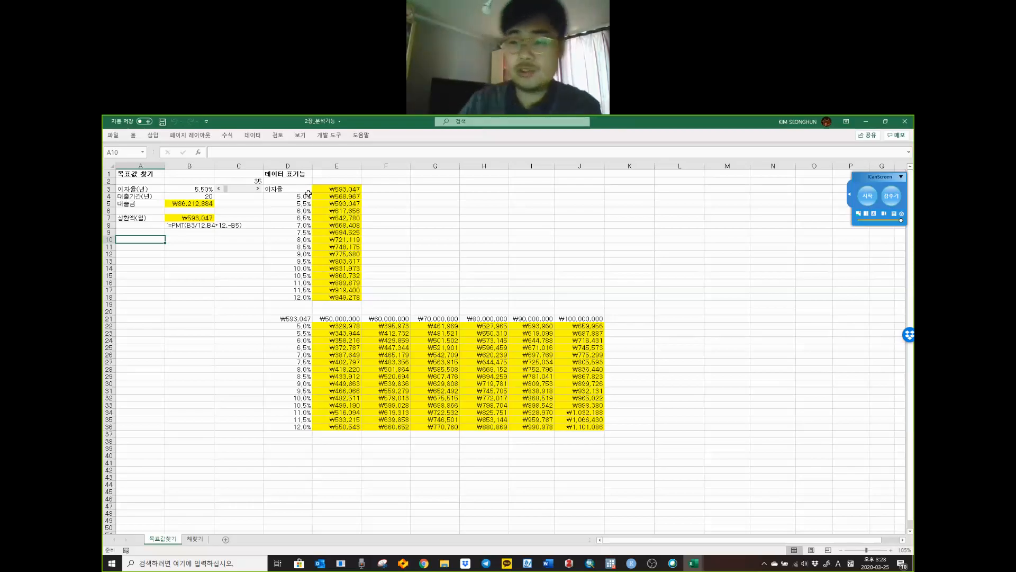
Step: Circle the scroll bar beside the interest rate with the red annotation pen and clear the markings
key("F9")
mouse_move(265, 183)
left_mouse_down()
mouse_move(212, 178)
mouse_move(281, 204)
mouse_move(275, 188)
left_mouse_up()
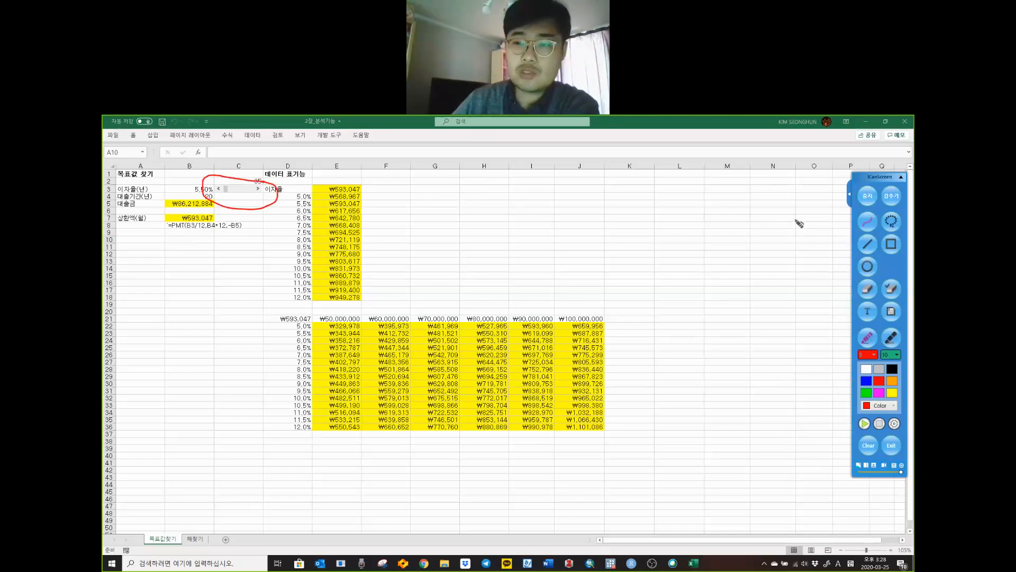
left_click(875, 445)
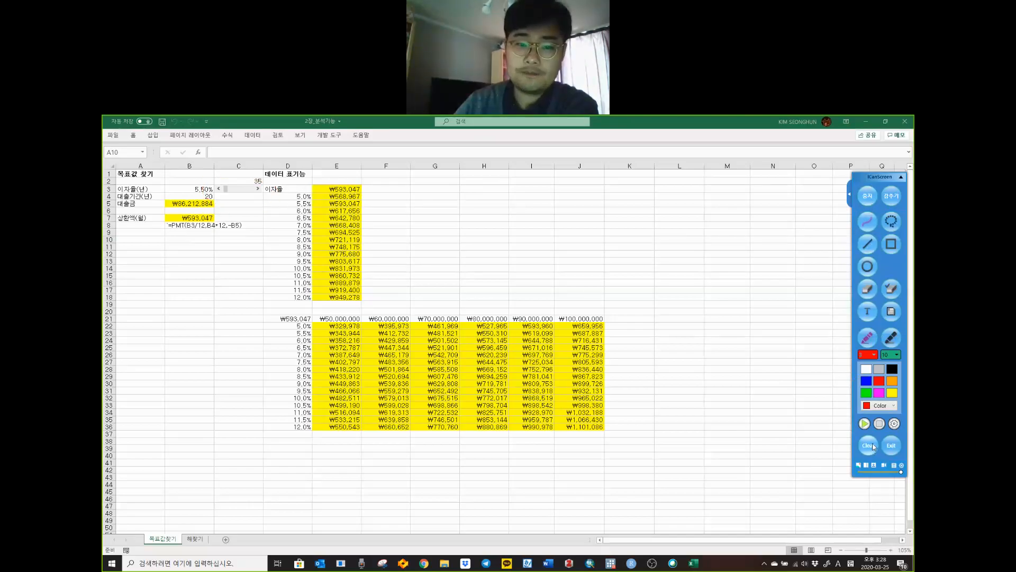
left_click(868, 196)
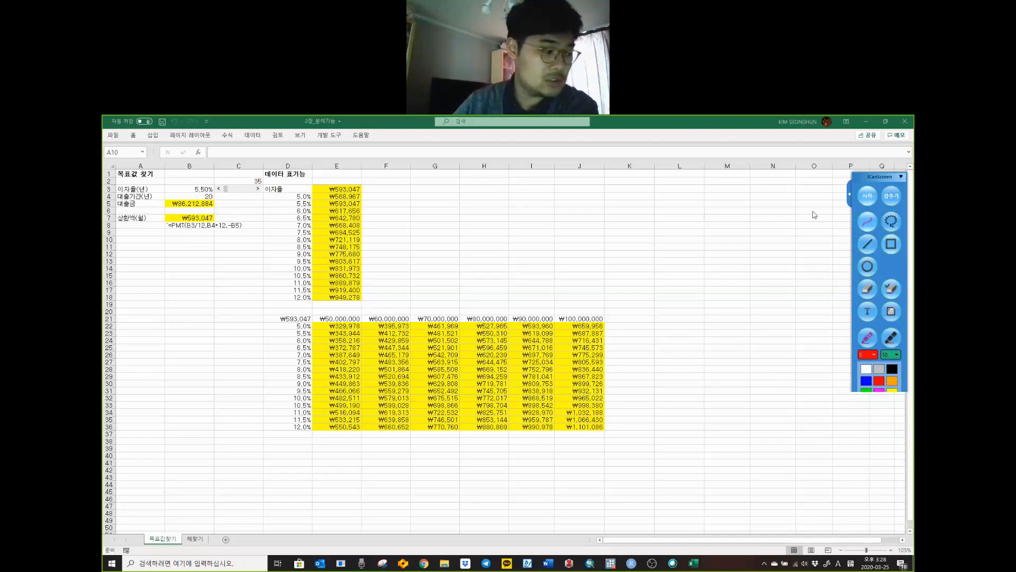
Step: Move the scroll bar beside the interest rate until its linked cell C2 is 296
left_click(225, 191)
left_click_drag(225, 190, 232, 192)
left_click(233, 189)
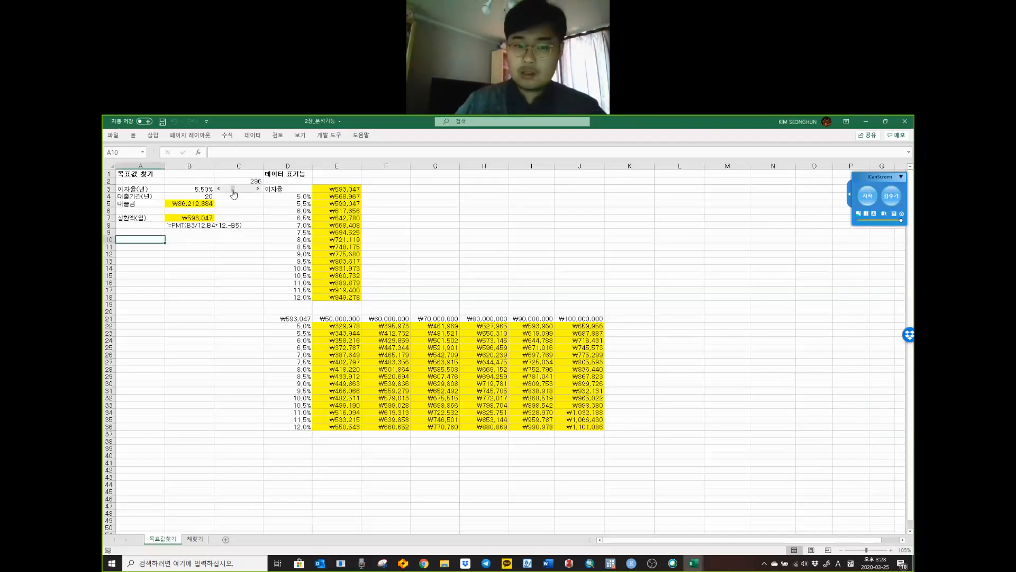
Step: Enter the formula =C2/2000 in B3 to tie the interest rate to the scroll bar's linked cell
left_click(231, 220)
left_click(194, 189)
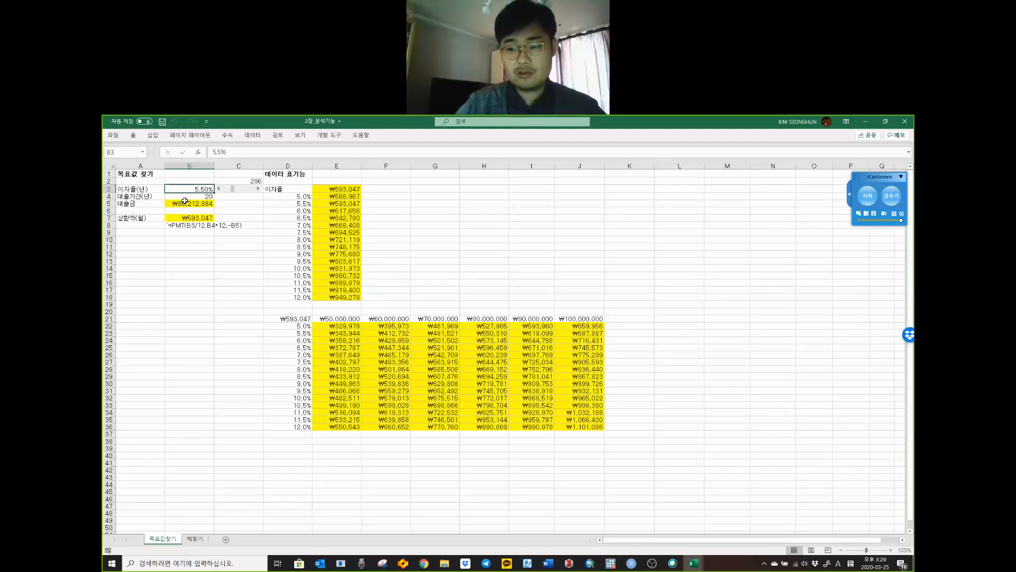
type("=")
left_click(233, 180)
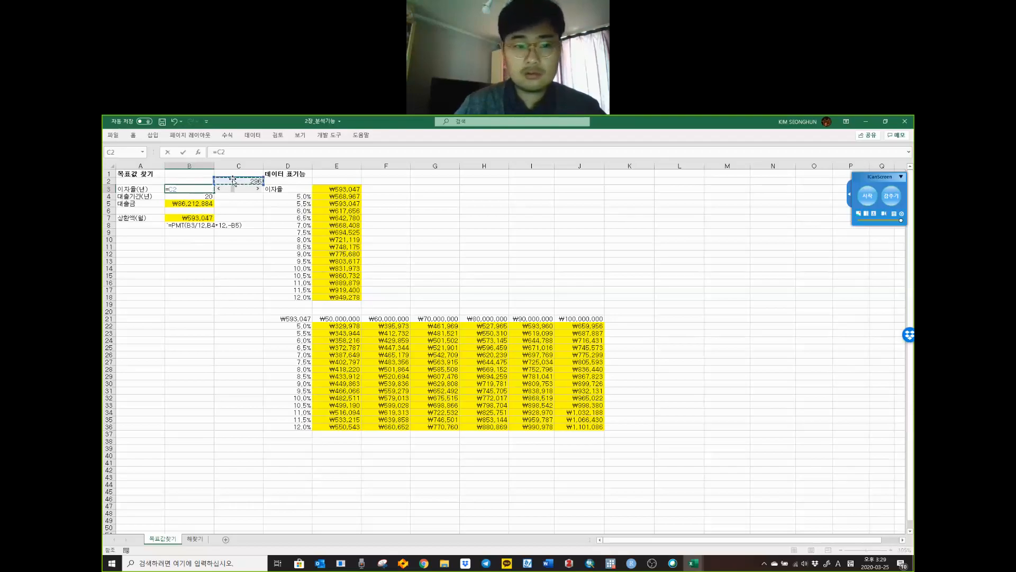
type("/2000")
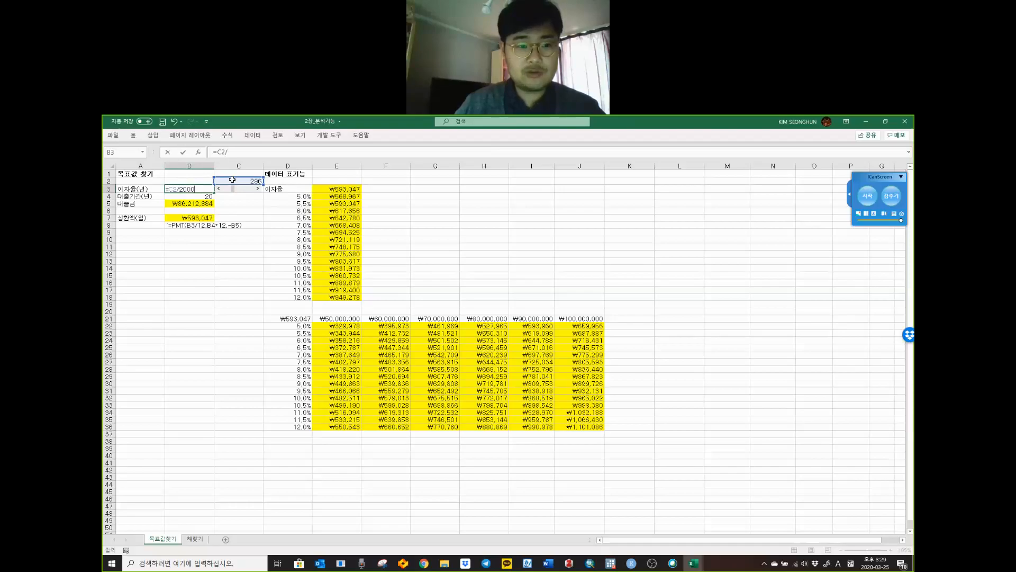
key("ctrl+Return")
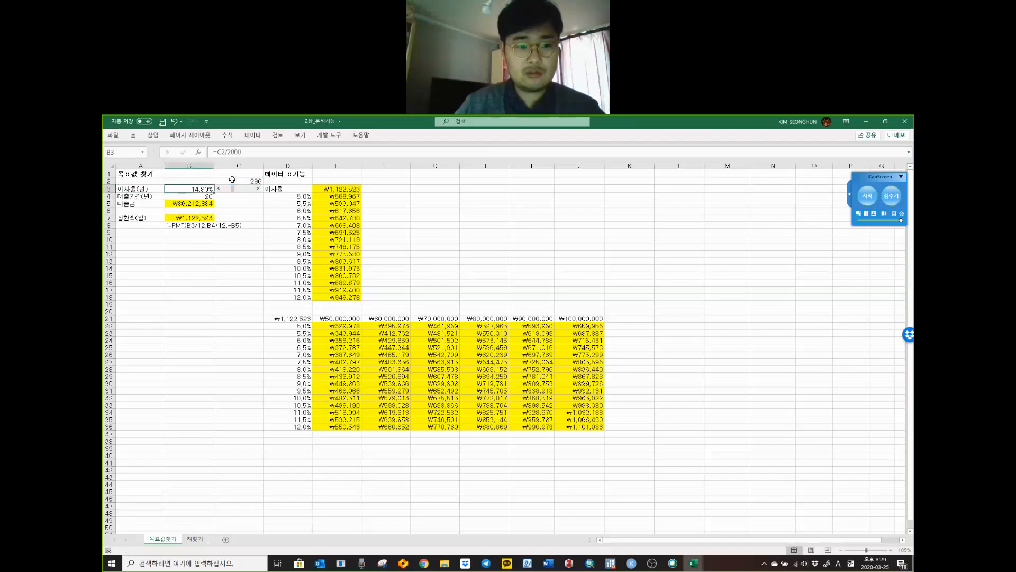
Step: Replace the interest rate formula in B3 with =C2/1000
type("=")
left_click(241, 180)
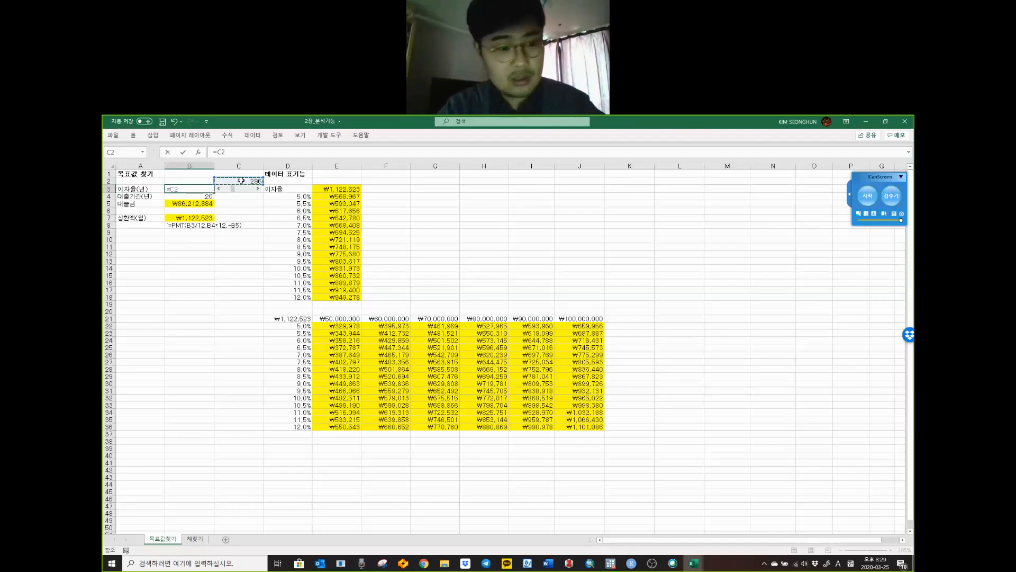
type("/")
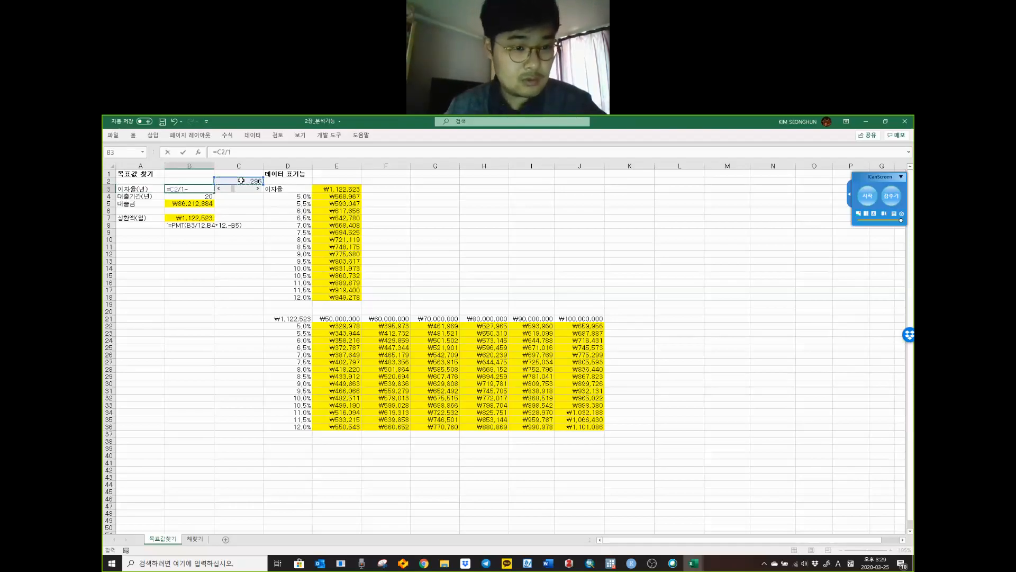
type("1000")
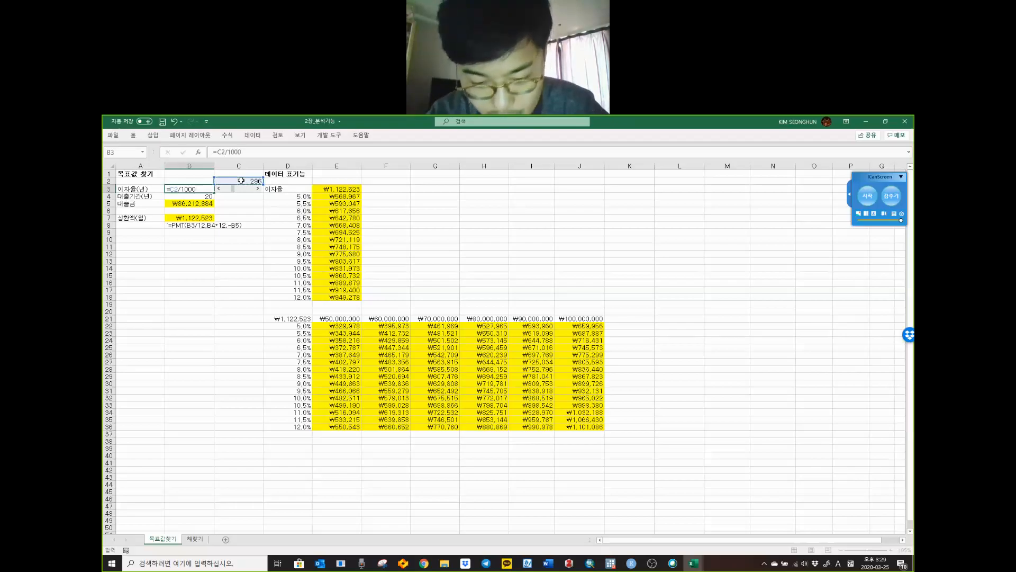
key("Return")
Step: Try several positions of the scroll bar beside the interest rate, ending with linked cell C2 at 205
left_click_drag(233, 189, 228, 189)
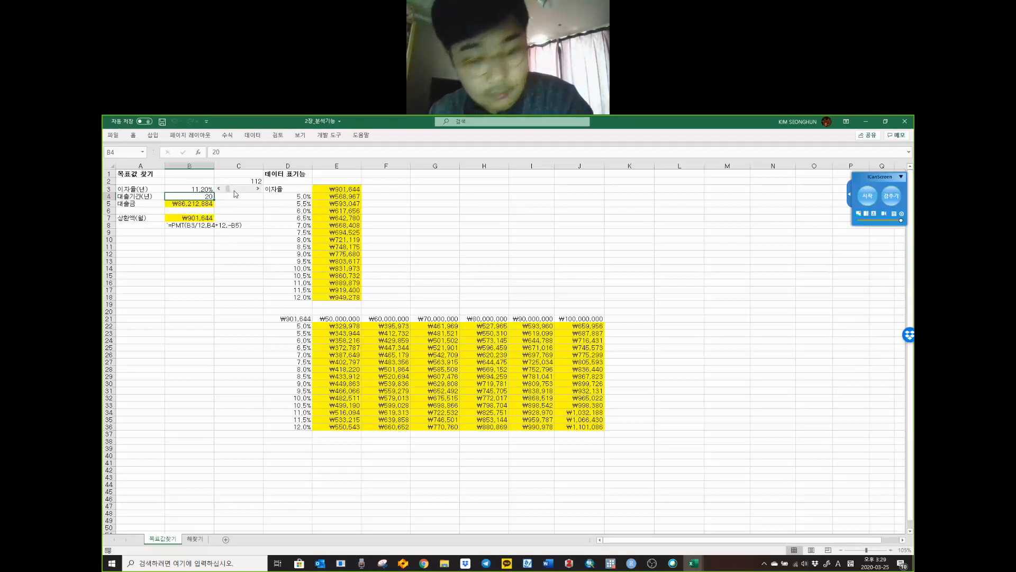
left_click(234, 191)
left_click(247, 211)
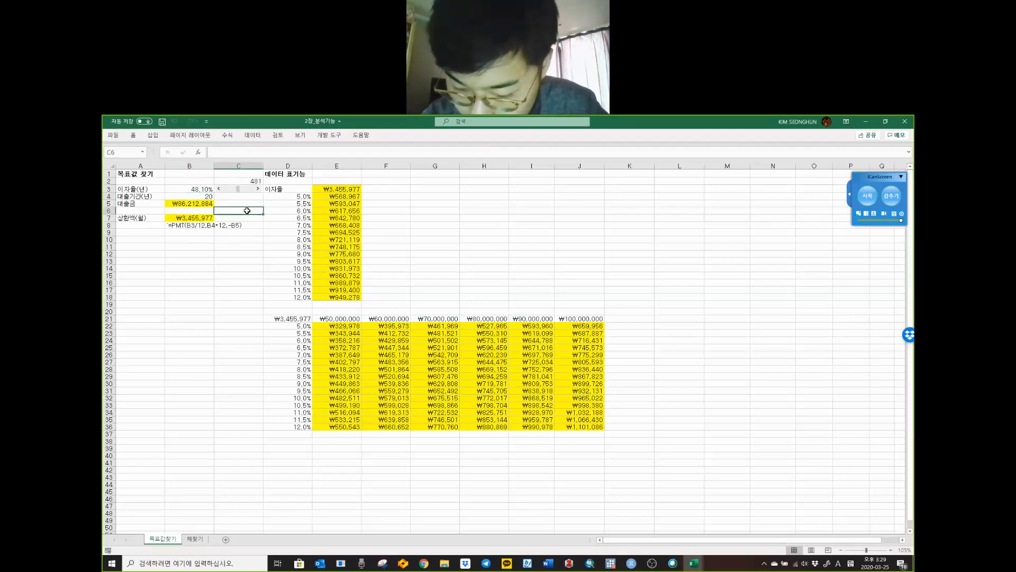
left_click_drag(238, 189, 230, 189)
left_click(232, 203)
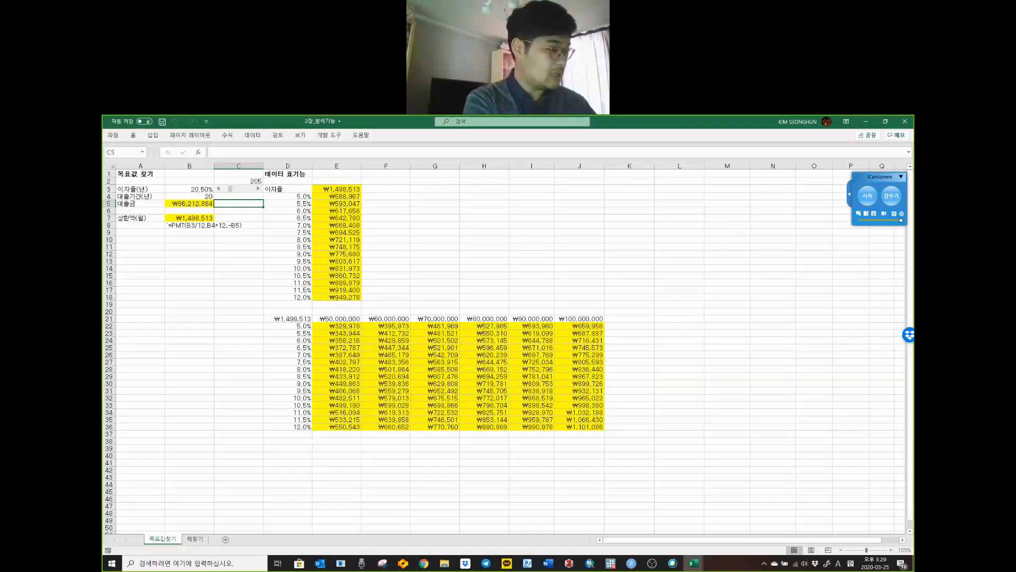
left_click(301, 136)
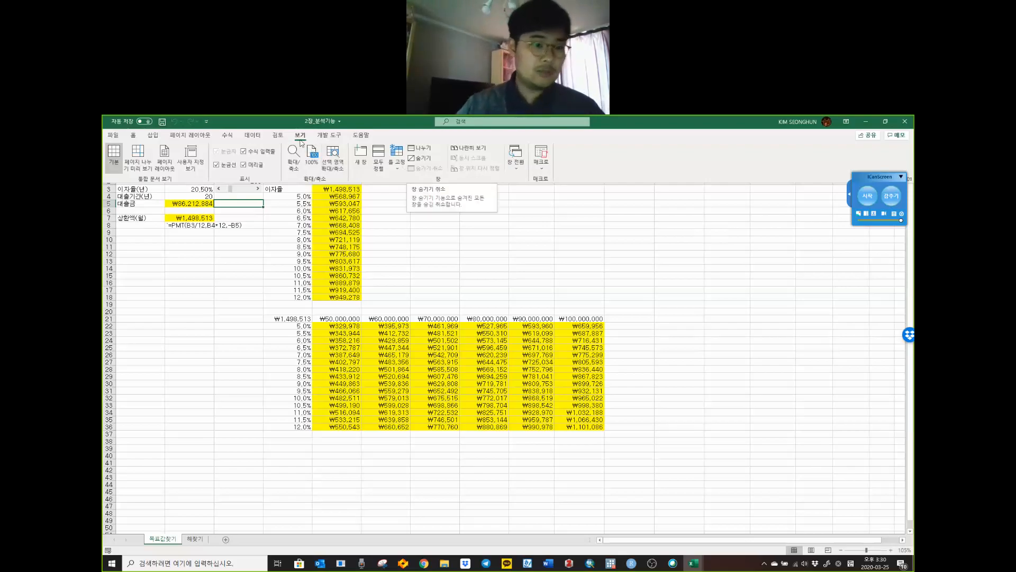
left_click(281, 137)
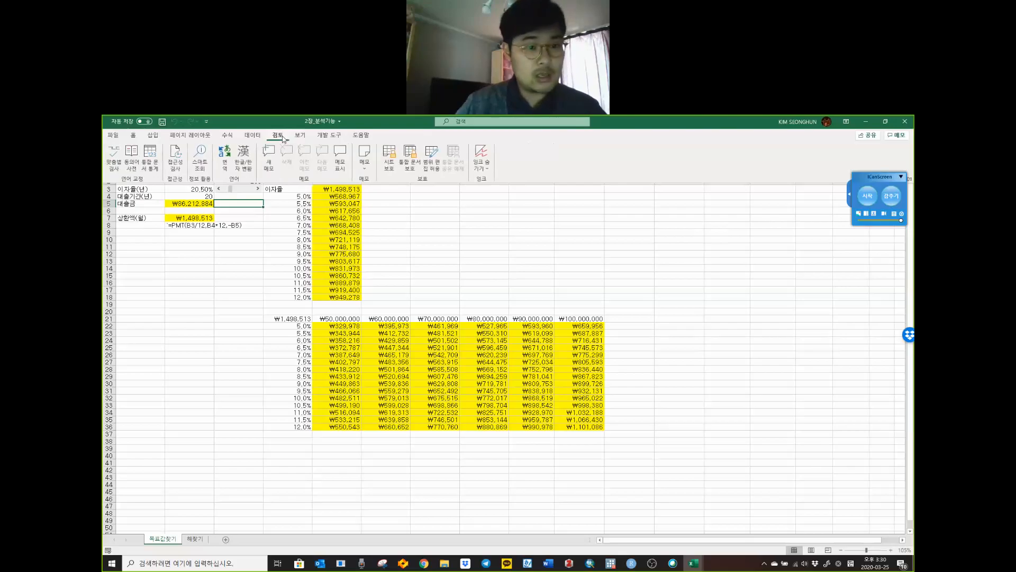
left_click(252, 135)
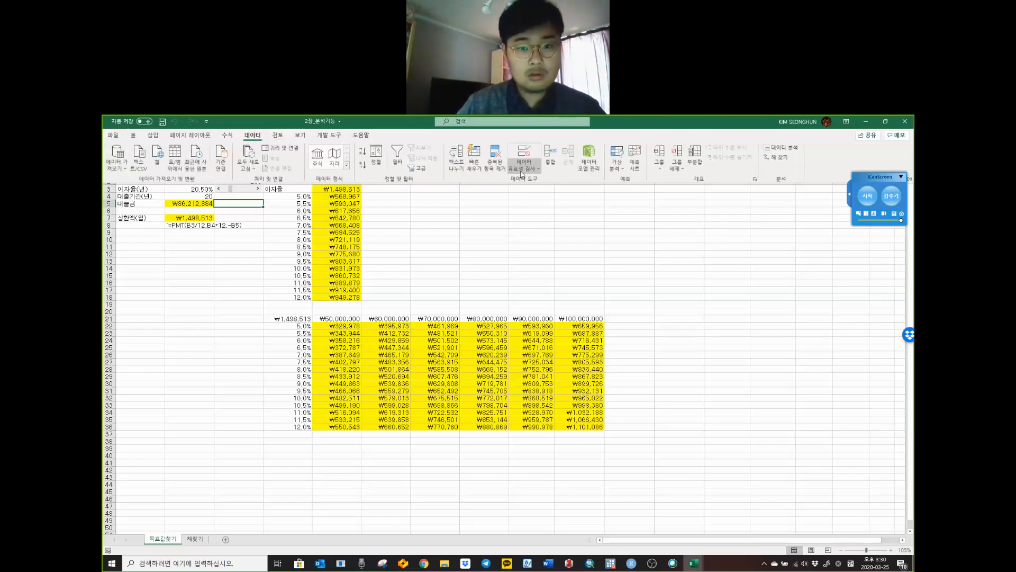
left_click(616, 169)
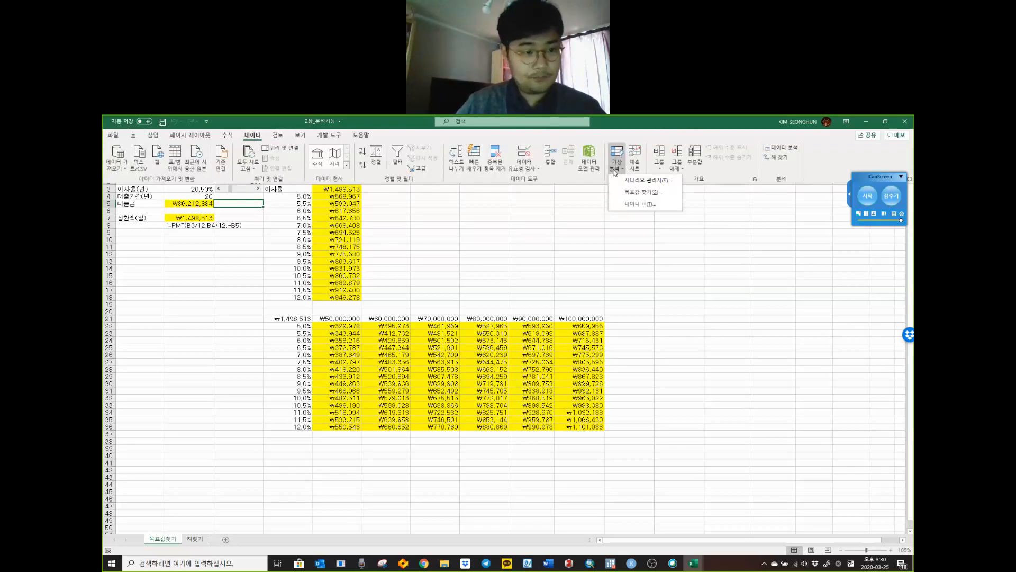
left_click(616, 170)
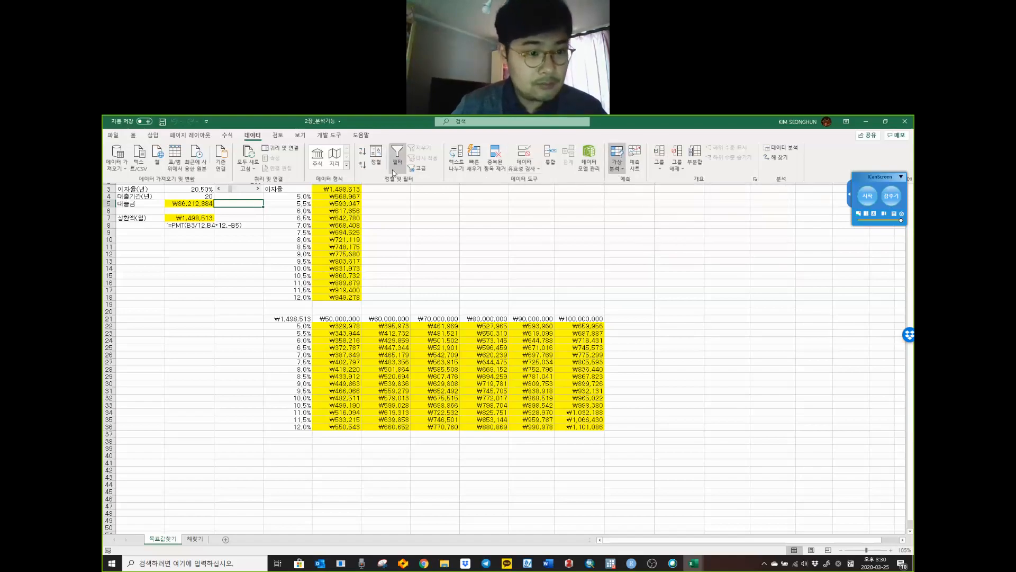
left_click(329, 135)
left_click(303, 137)
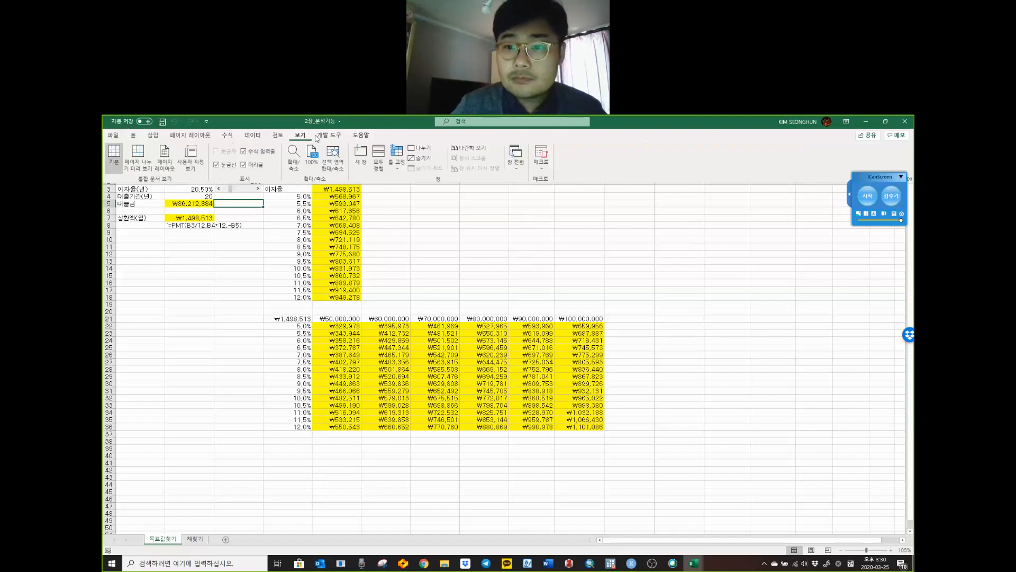
Step: Draw a horizontal scroll bar form control below the PMT formula note, over about B12:C16
left_click(329, 135)
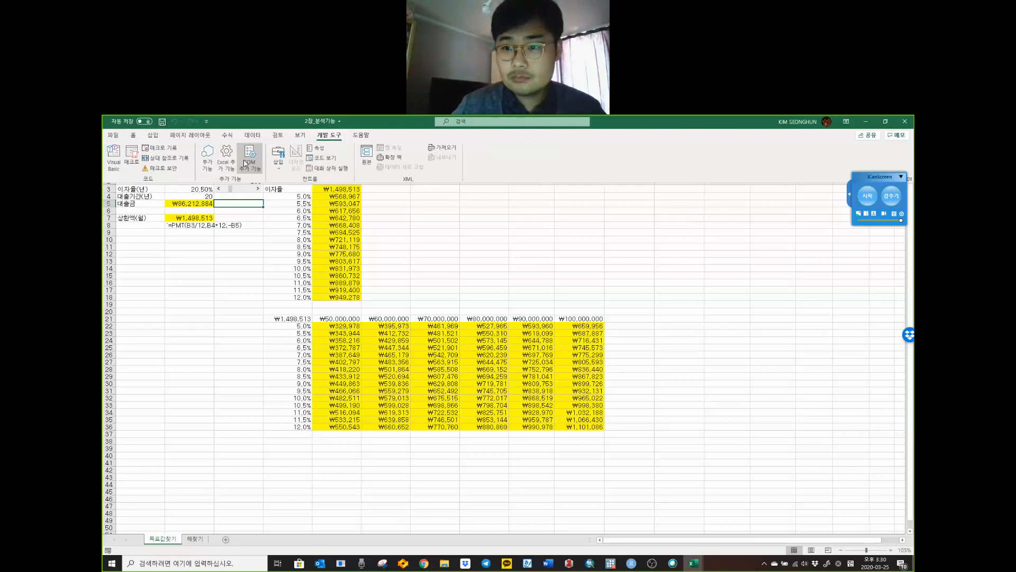
left_click(279, 171)
left_click(280, 171)
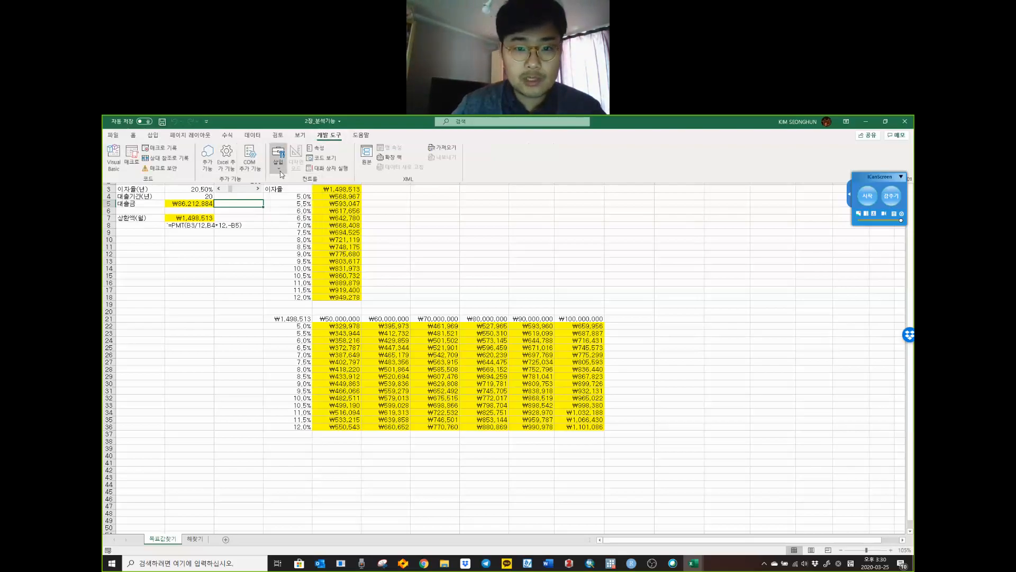
double_click(331, 139)
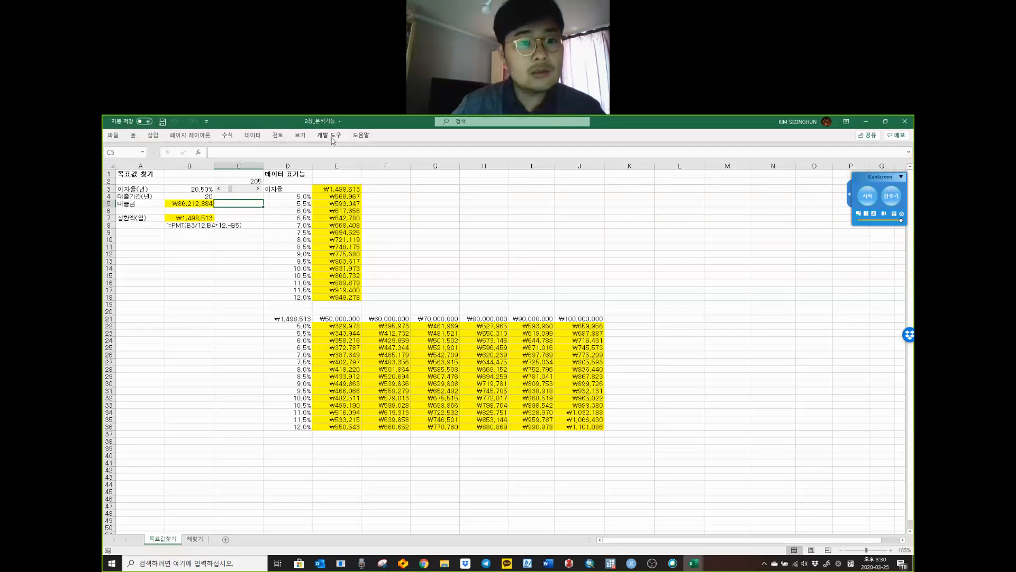
left_click(331, 138)
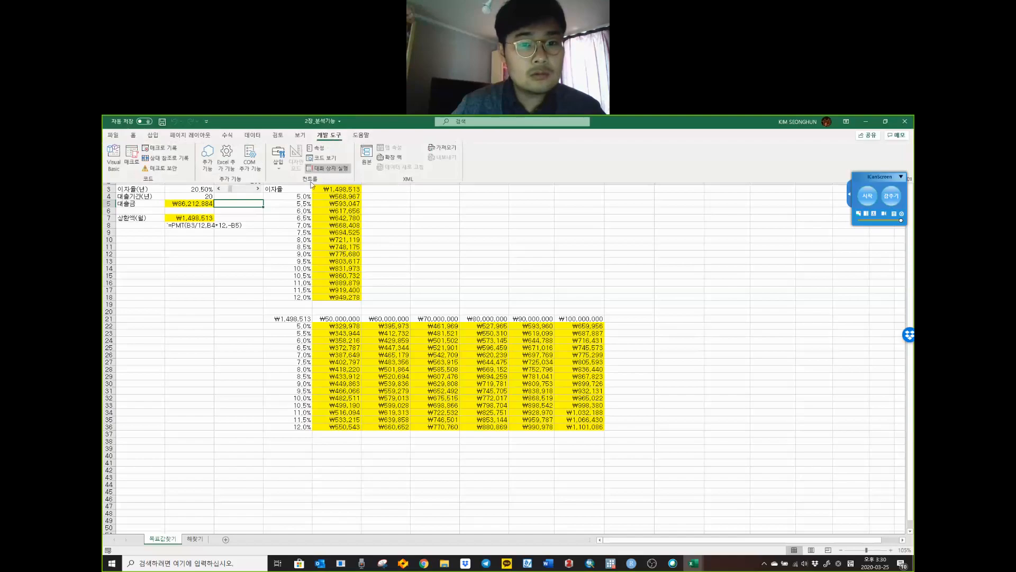
left_click(277, 171)
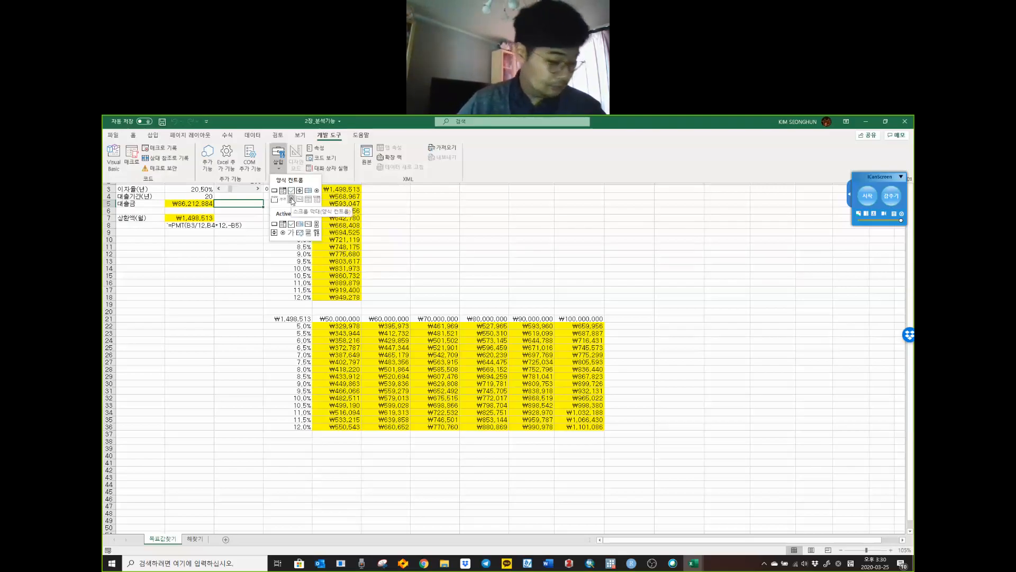
left_click(291, 200)
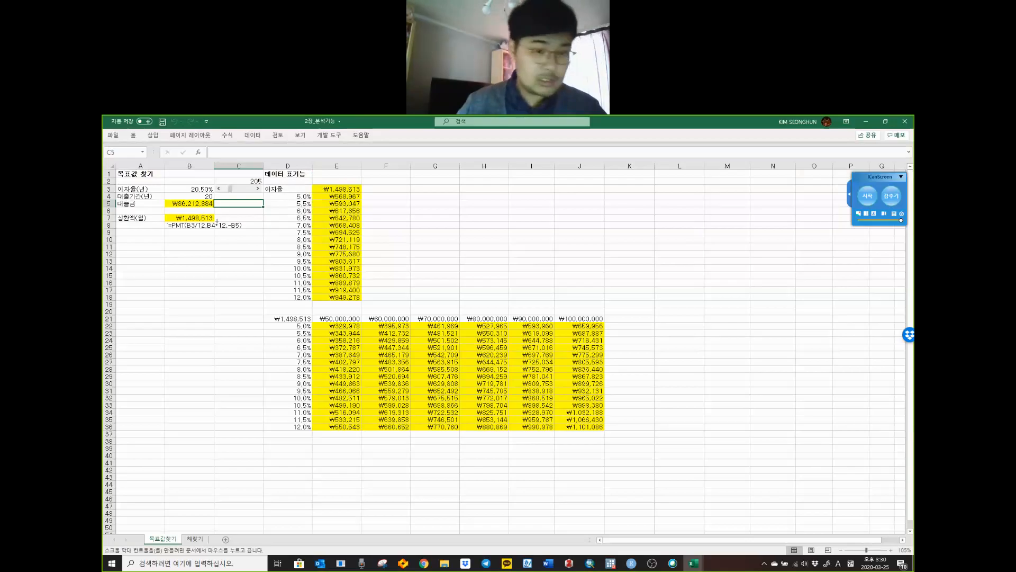
mouse_move(223, 209)
left_mouse_down()
mouse_move(274, 220)
mouse_move(255, 203)
mouse_move(304, 232)
mouse_move(270, 215)
mouse_move(162, 271)
mouse_move(255, 285)
left_mouse_up()
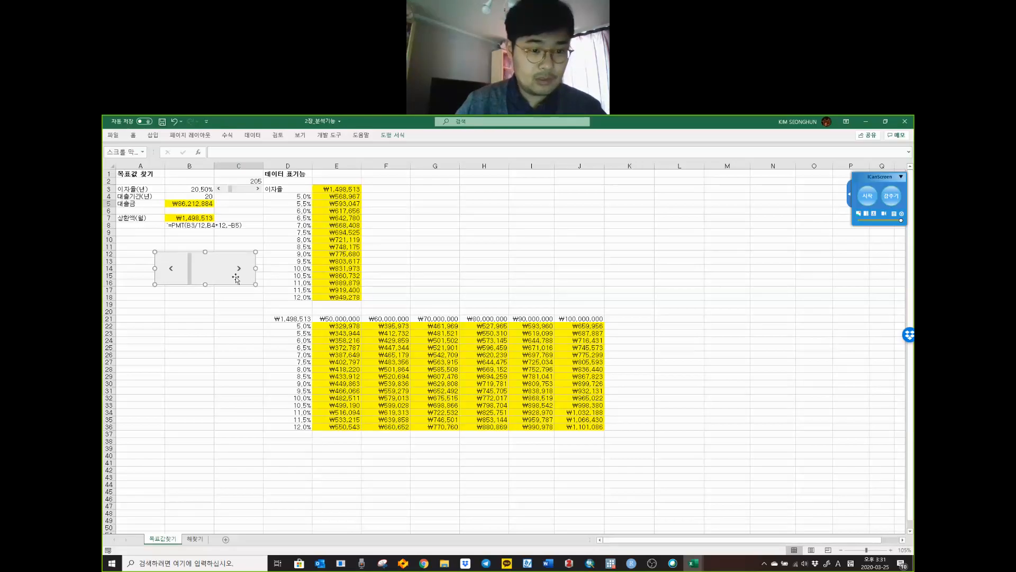
Step: Link the newly drawn scroll bar to cell $C$2 in its control format settings
right_click(236, 276)
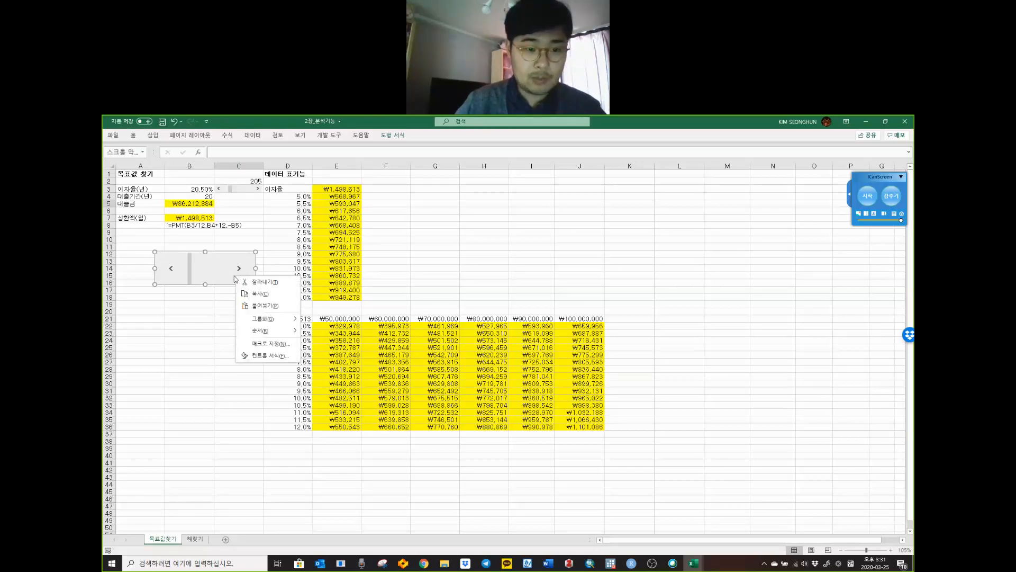
left_click(267, 356)
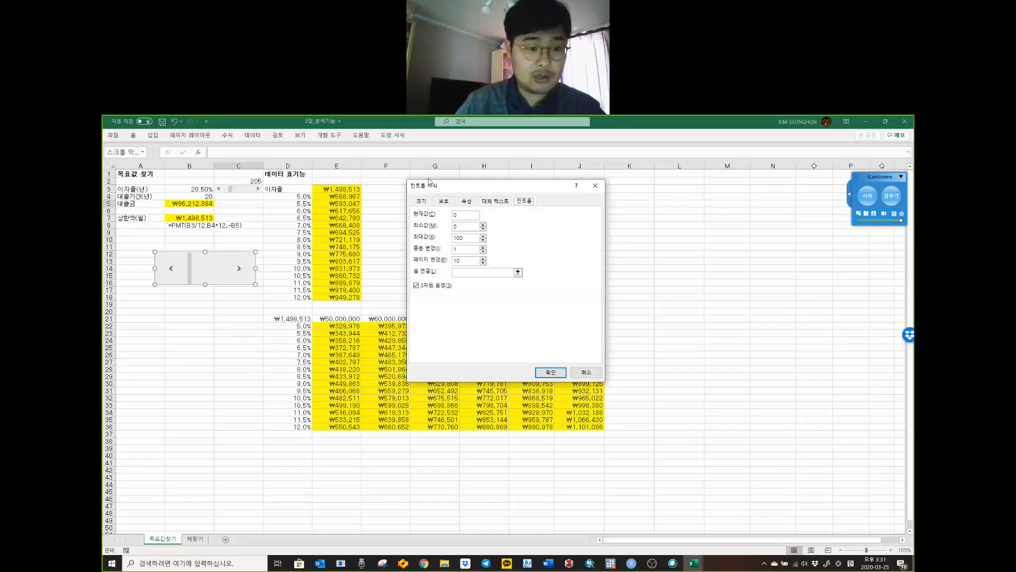
left_click_drag(428, 181, 374, 177)
key("Tab")
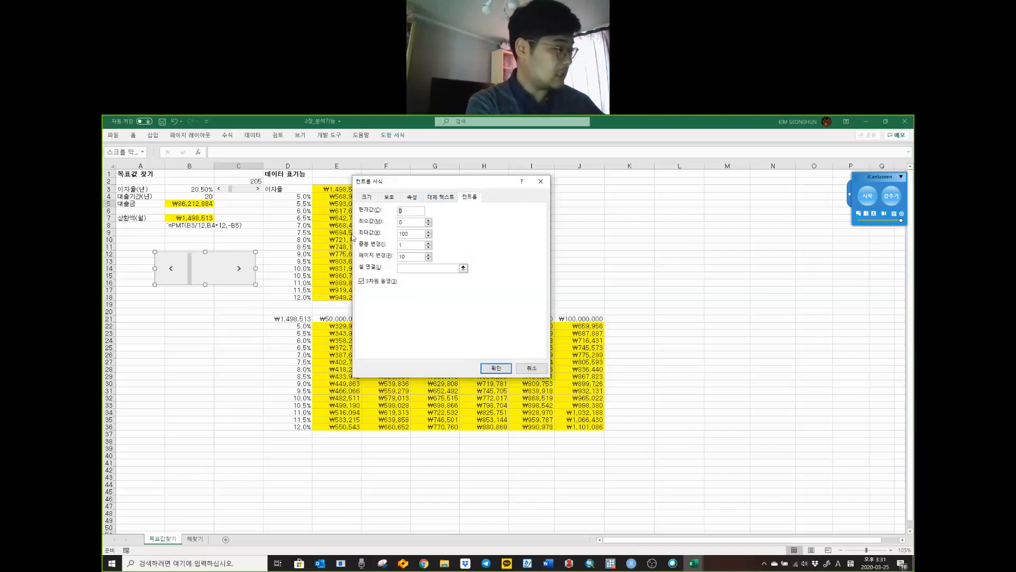
left_click(401, 222)
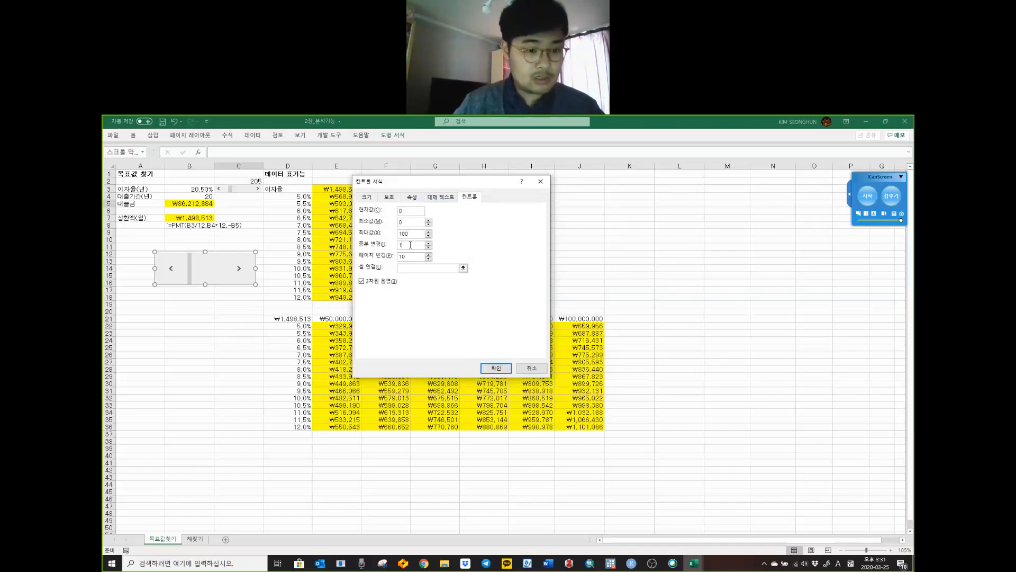
left_click(411, 267)
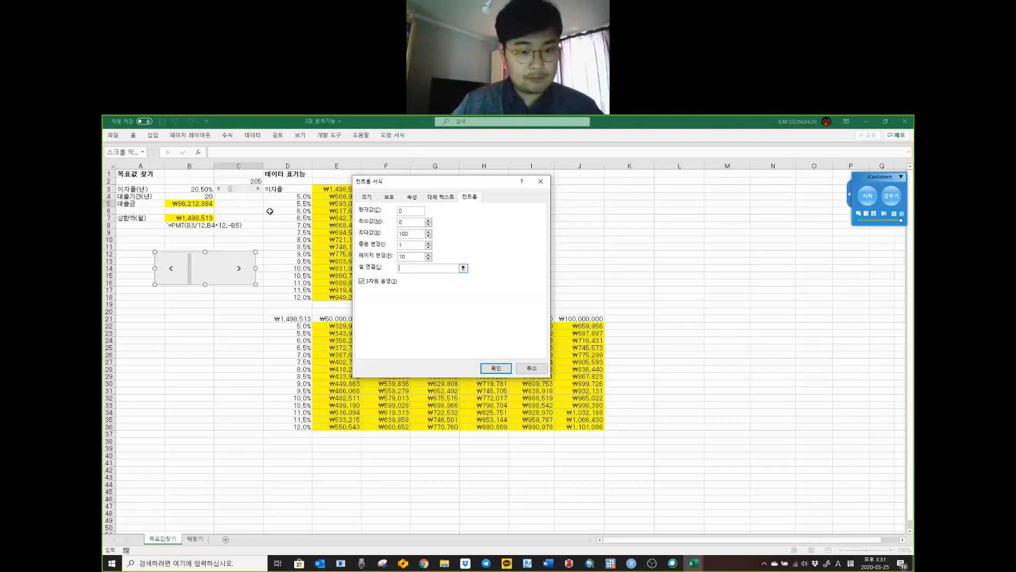
left_click(245, 181)
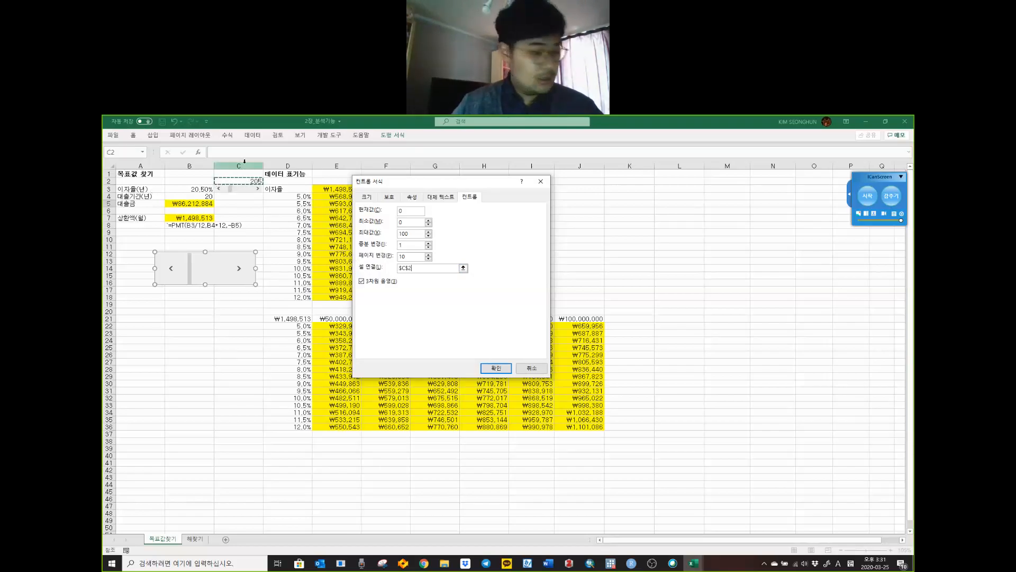
left_click(496, 367)
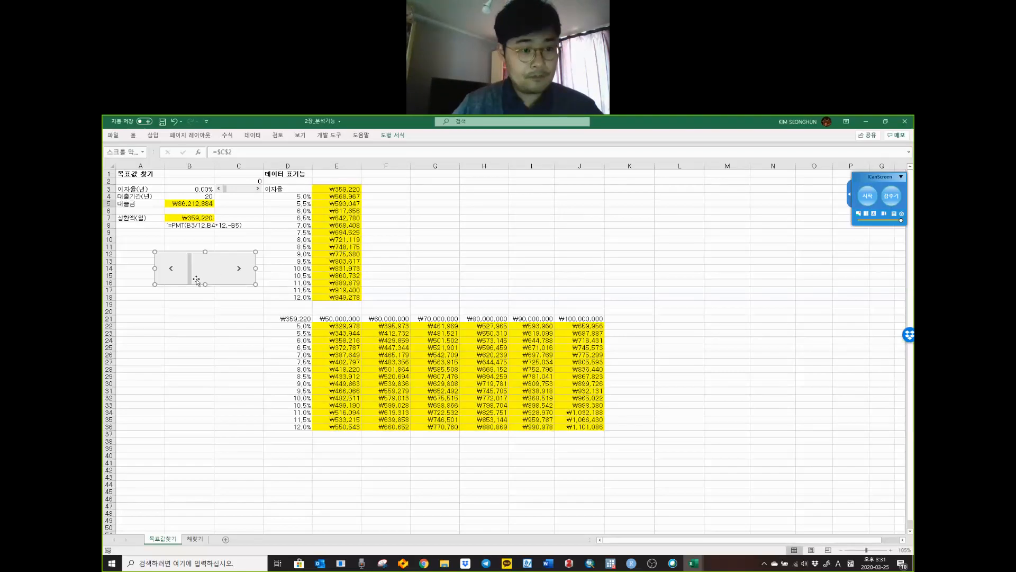
Step: Move the new scroll bar until linked cell C2 is 82
left_click(193, 324)
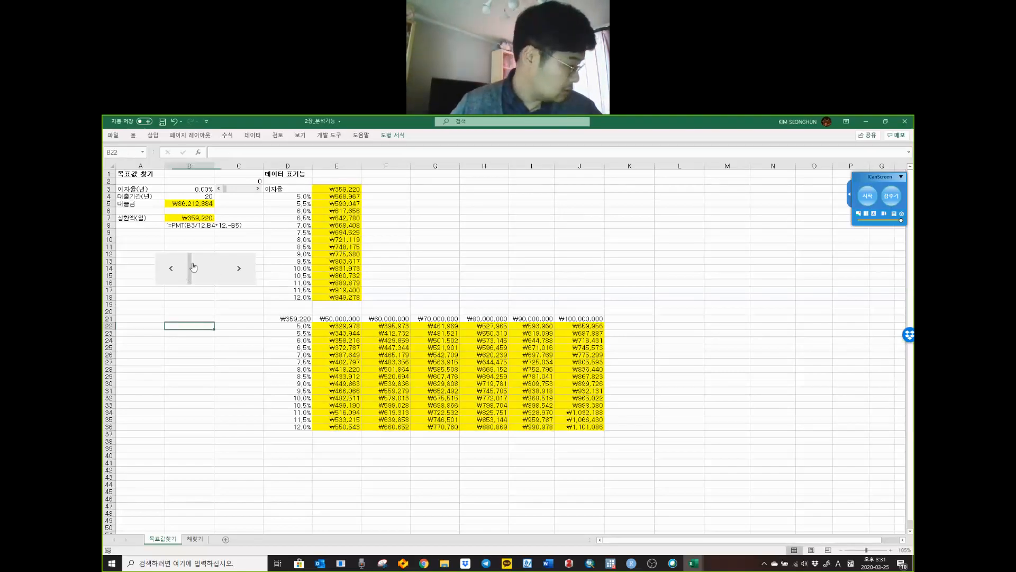
left_click(209, 269)
left_click(209, 269)
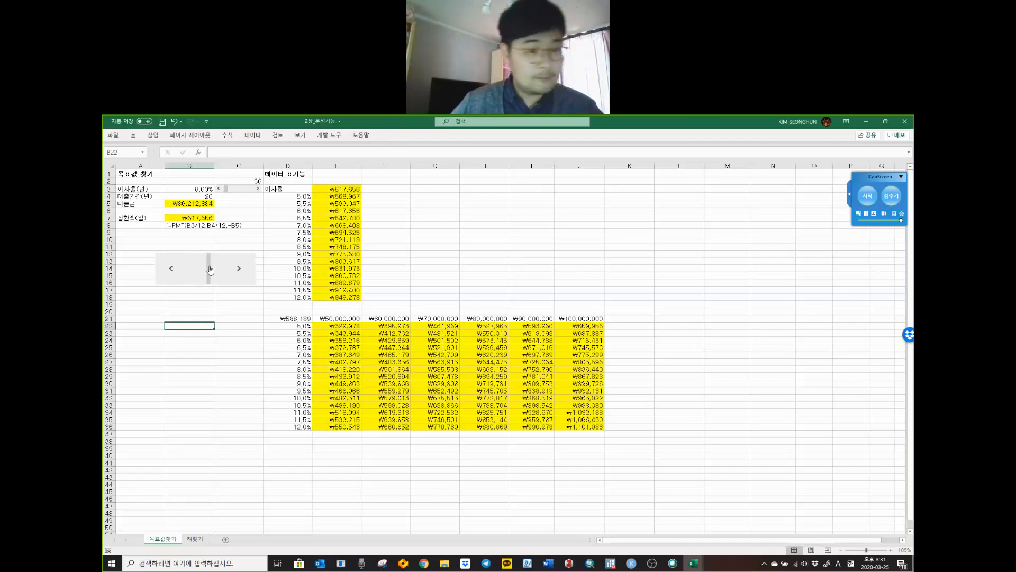
mouse_move(209, 269)
left_mouse_down()
mouse_move(229, 270)
mouse_move(180, 271)
mouse_move(217, 274)
left_mouse_up()
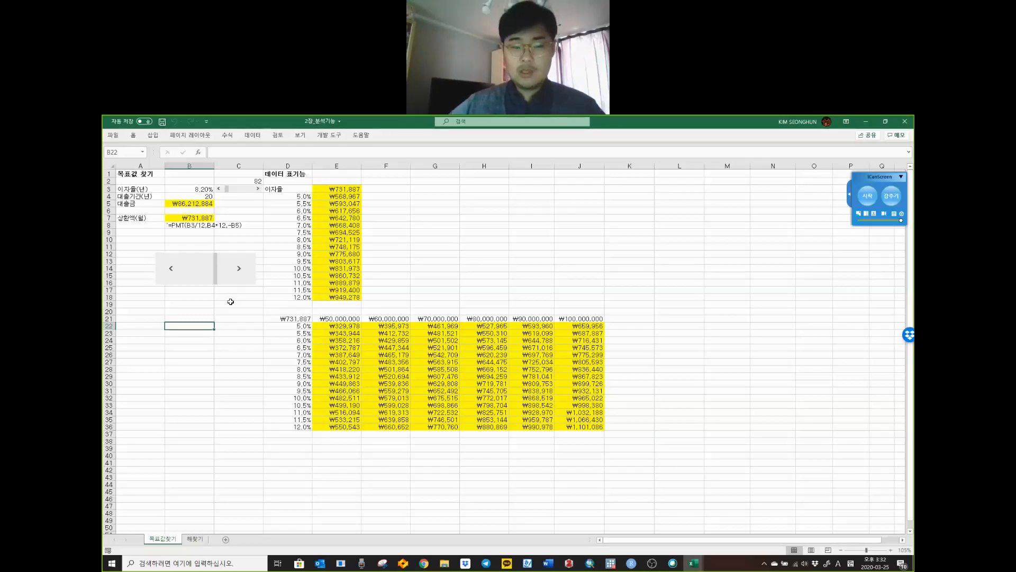
left_click(331, 136)
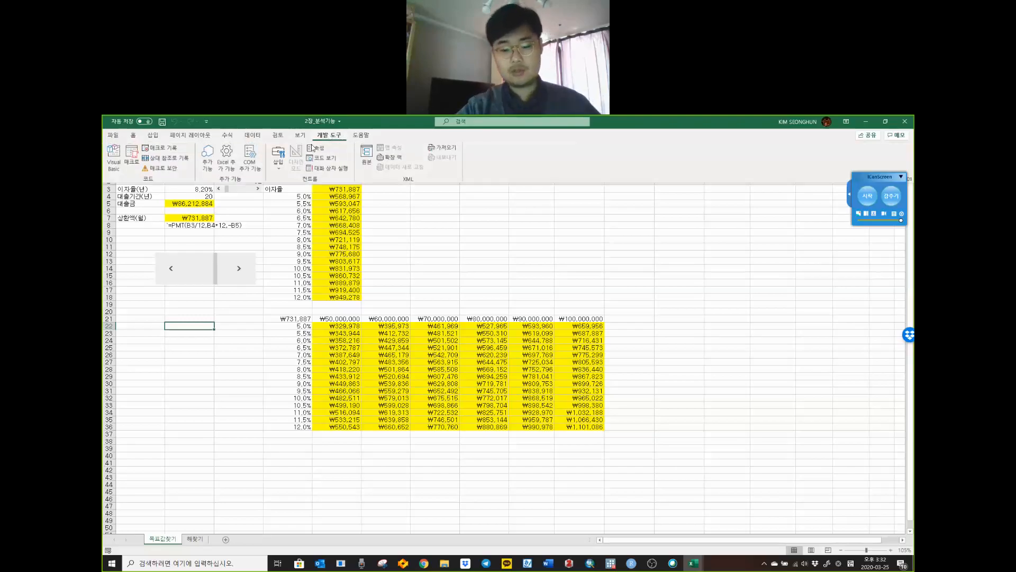
left_click(277, 155)
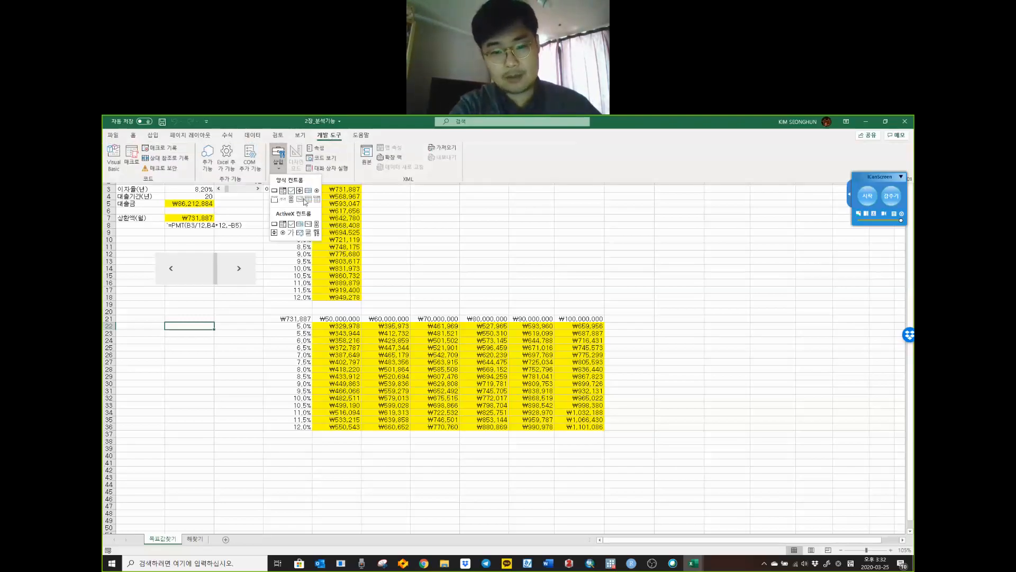
left_click(253, 313)
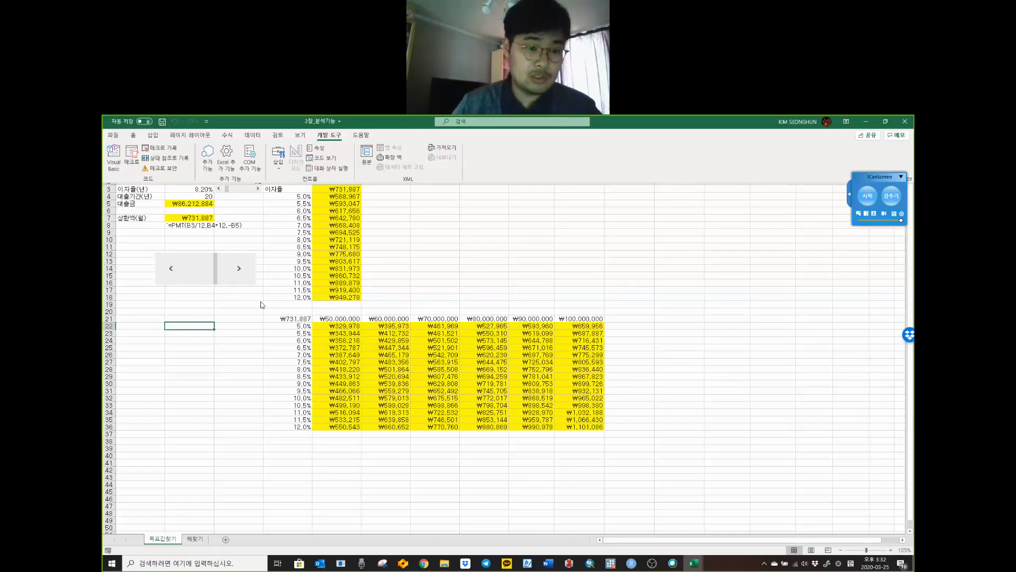
Step: Delete the large scroll bar below the PMT formula note and save the workbook
left_click(192, 260)
right_click(208, 270)
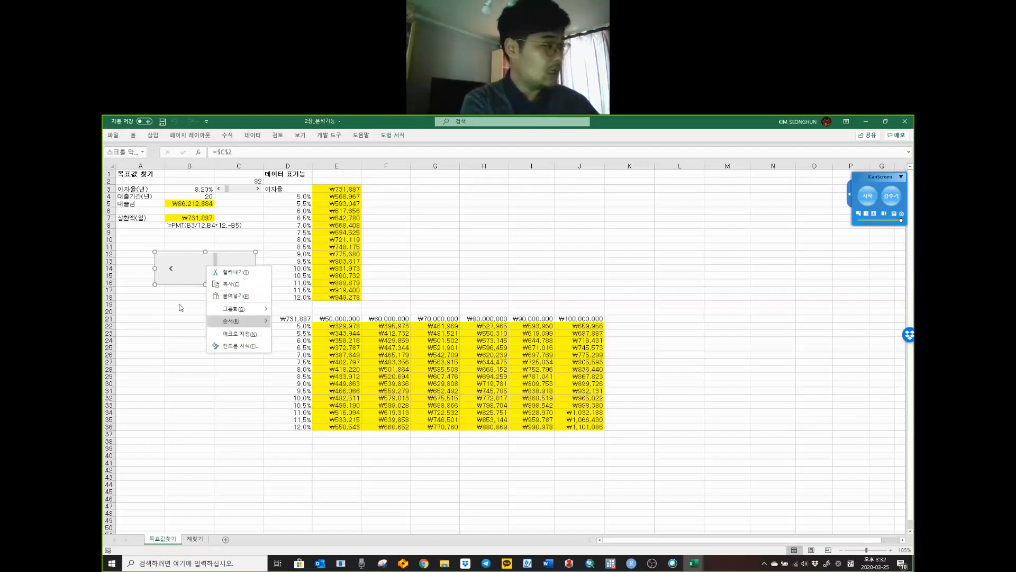
left_click(196, 258)
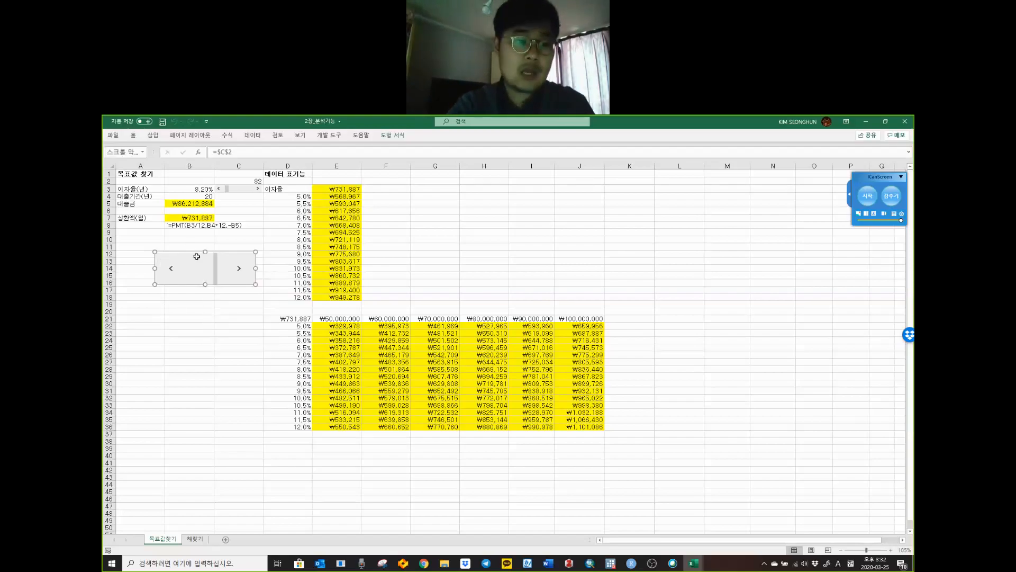
key("Delete")
left_click(197, 254)
left_click(162, 122)
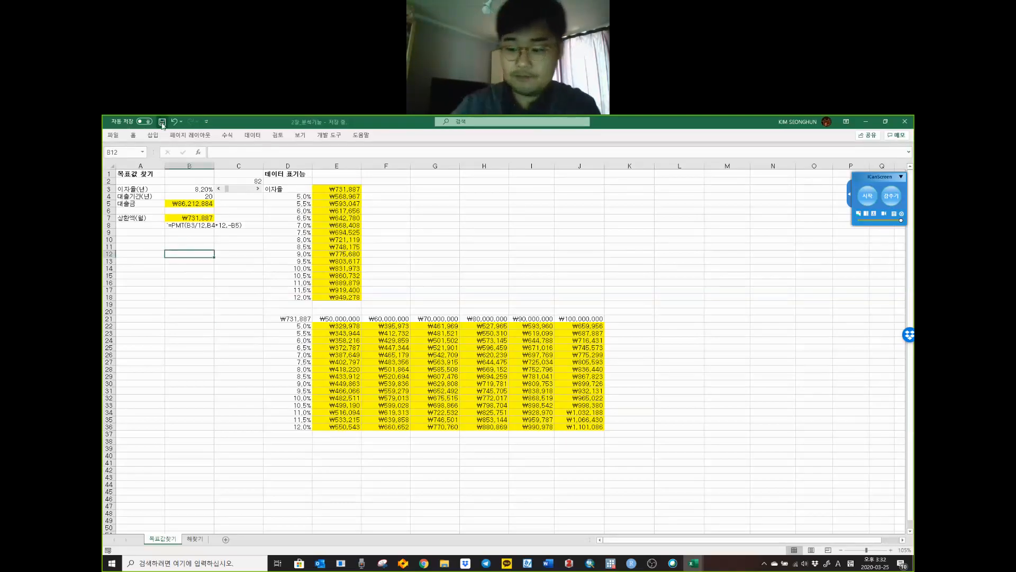